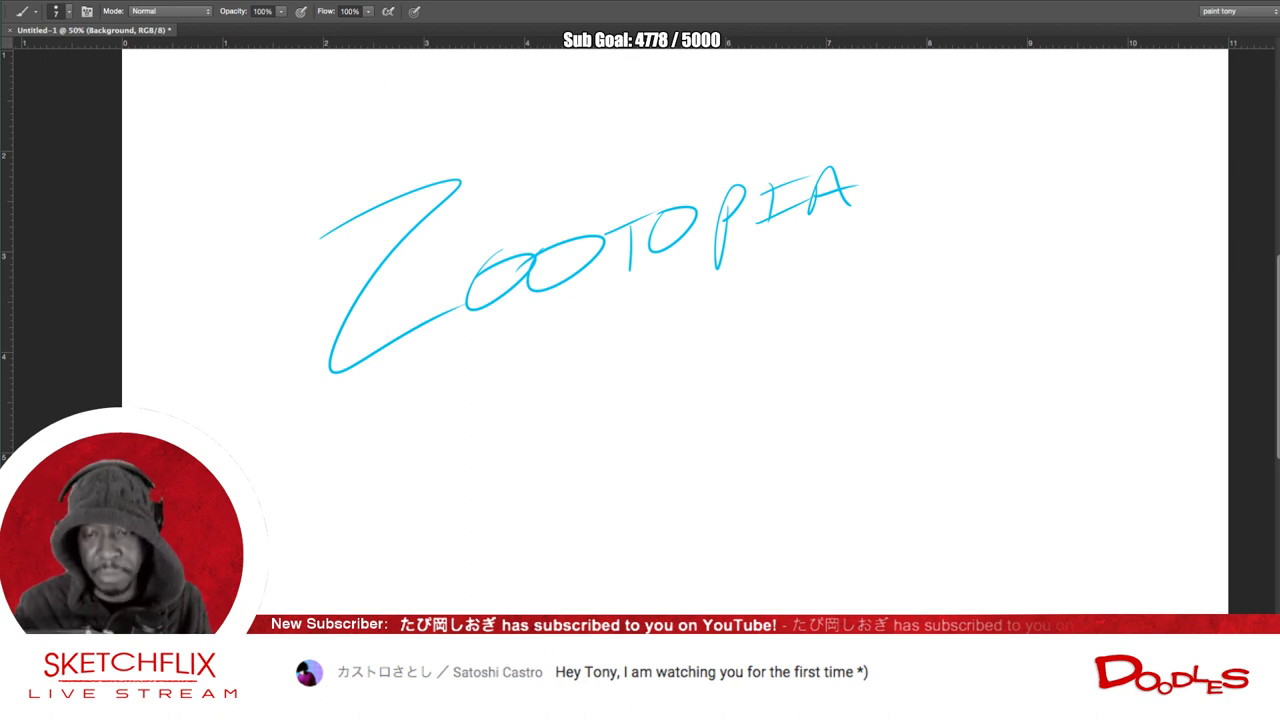
key(Tab)
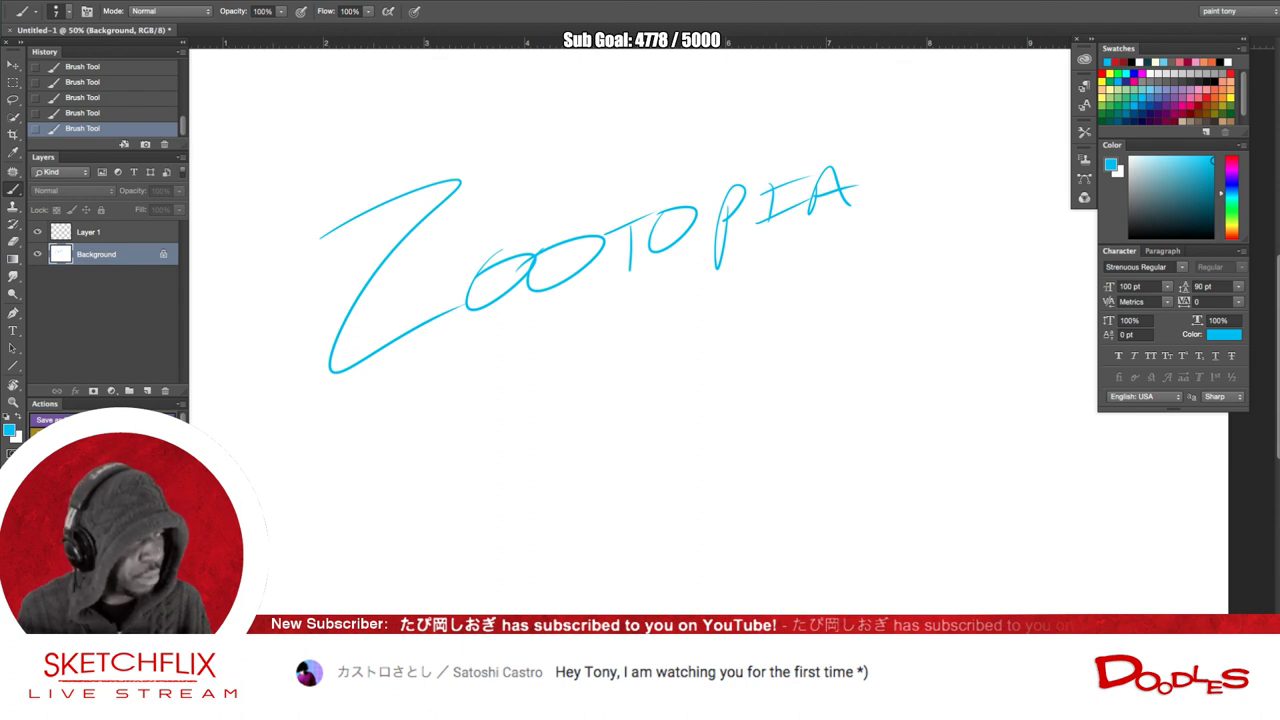
key(Tab)
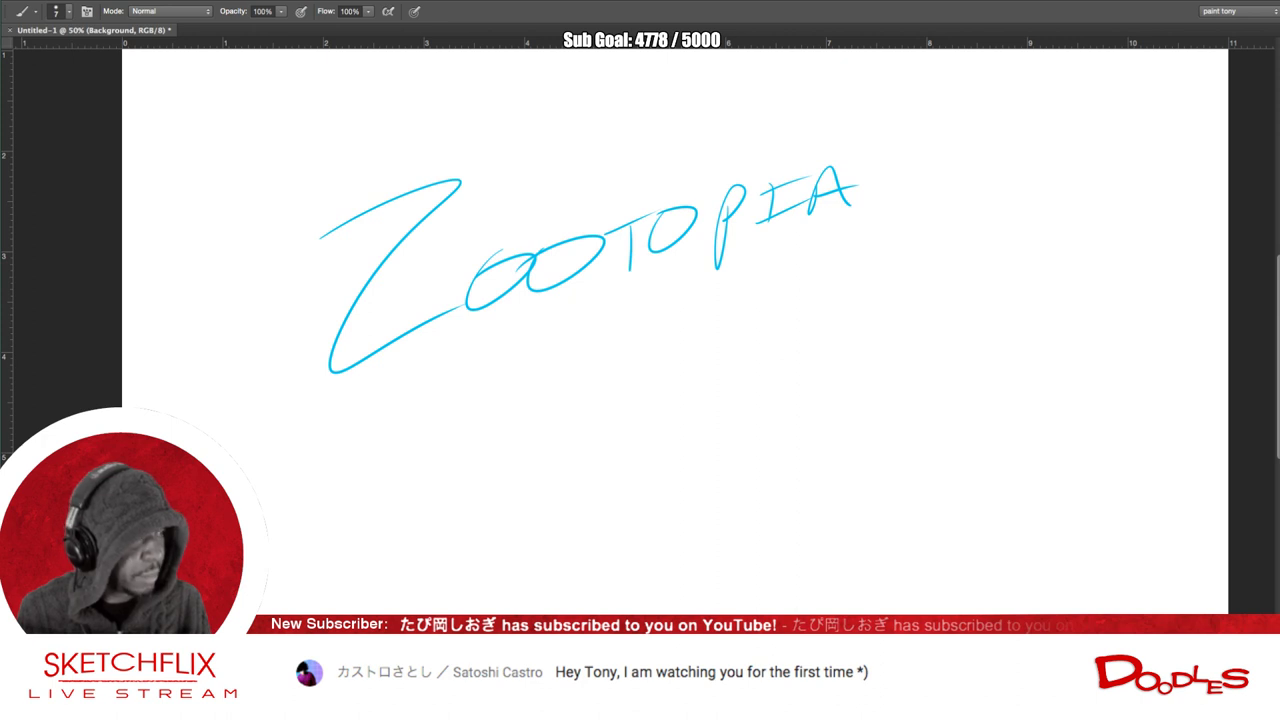
key(Tab)
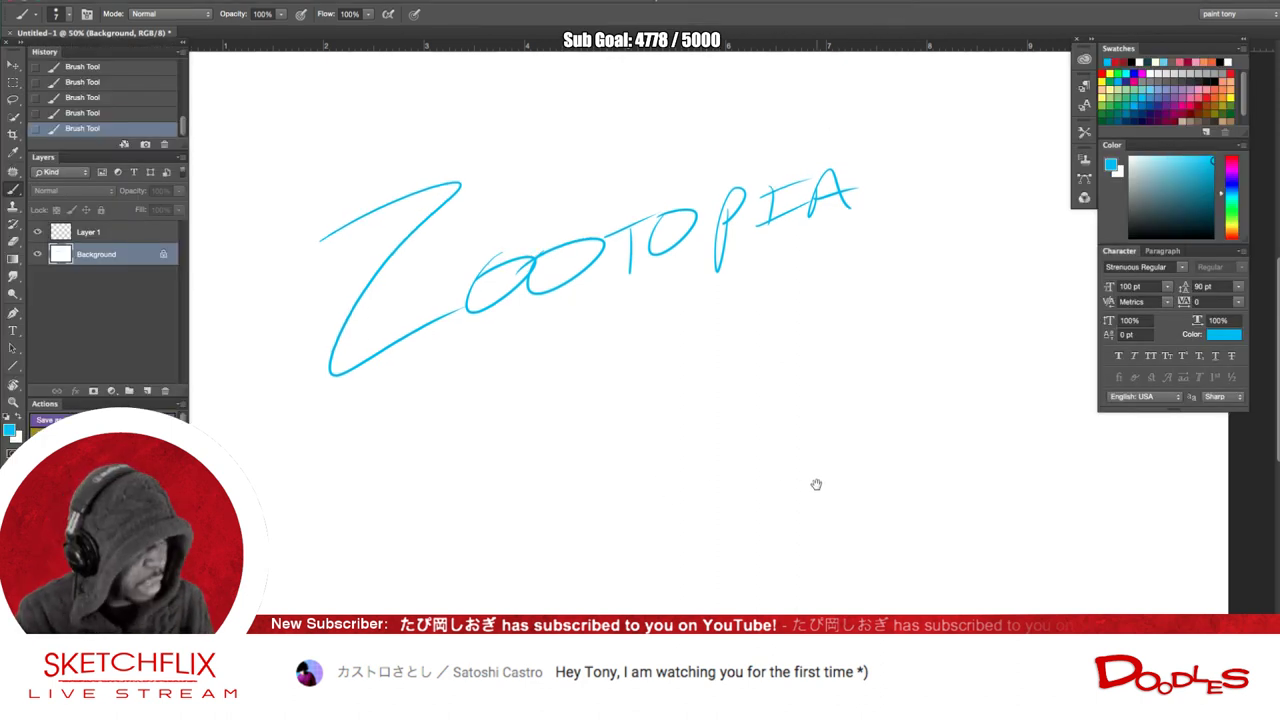
scroll(794, 480, left, 4)
scroll(580, 506, right, 4)
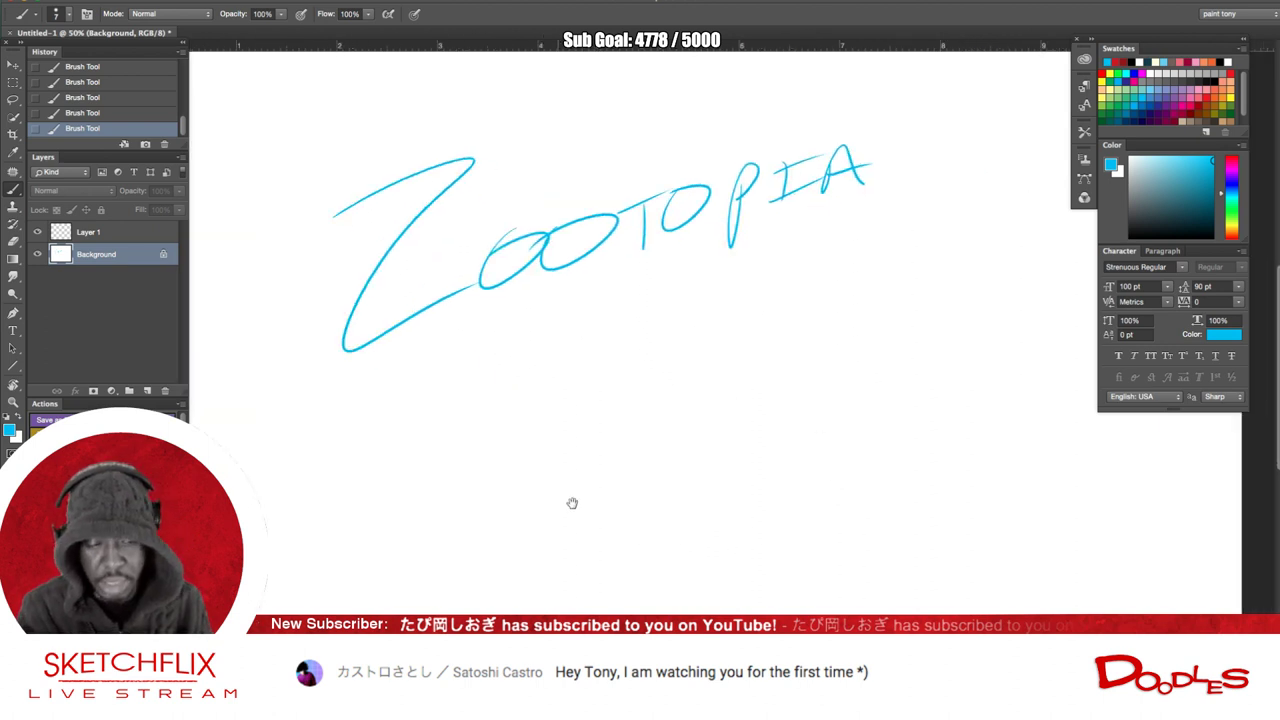
- Draw two large freehand blue brush strokes below the Zootopia lettering on the Background layer
drag(550, 410, 655, 490)
drag(688, 415, 898, 578)
key(ctrl+a)
key(i)
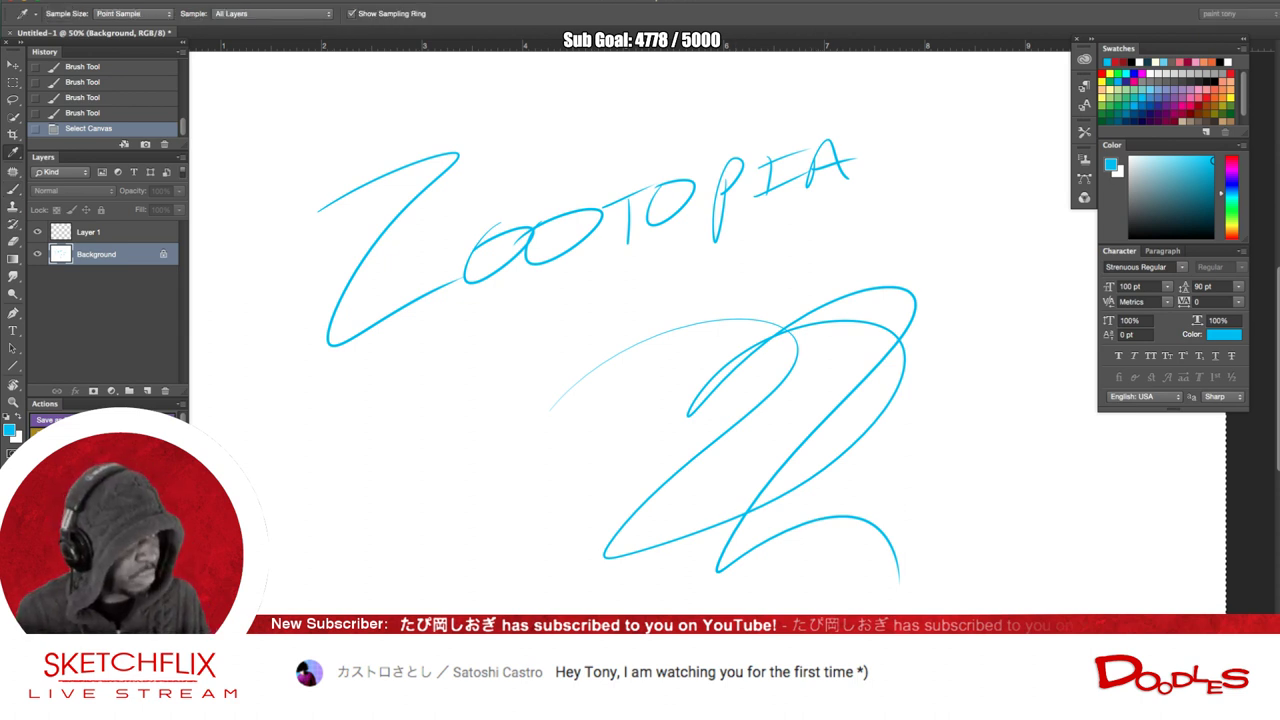
key(b)
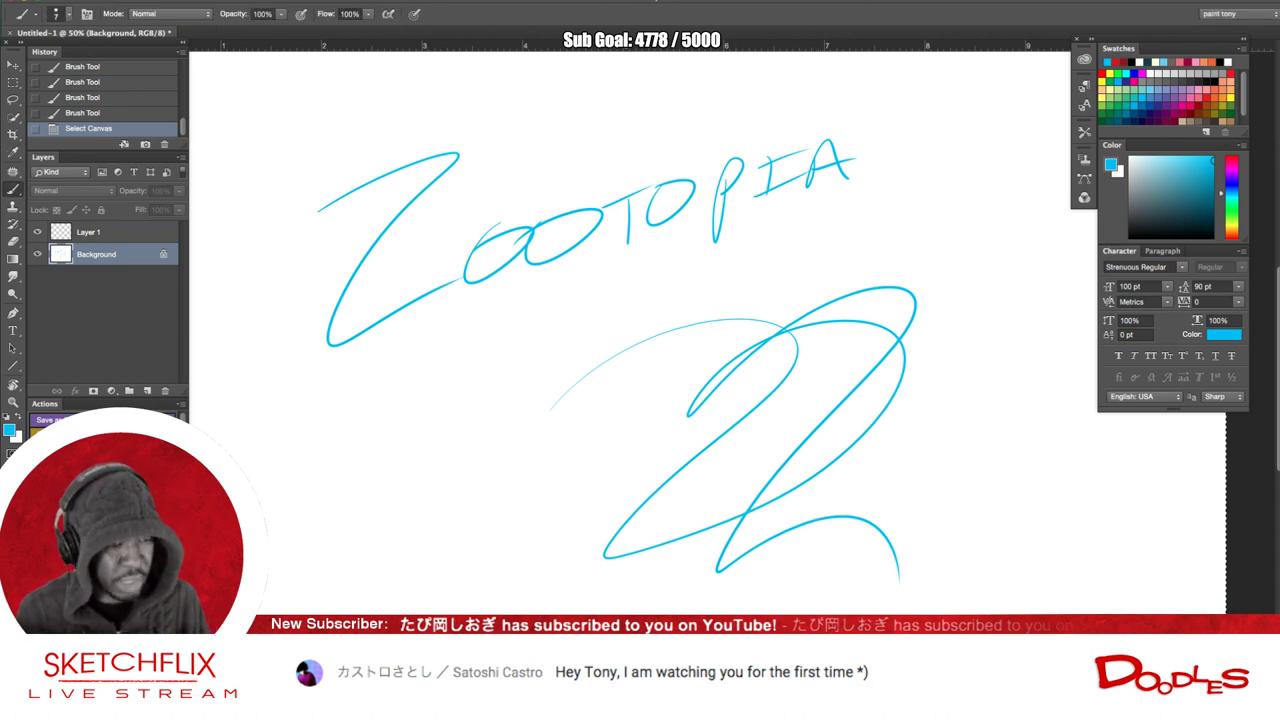
- Add a new layer directly above the Background and fill its whole canvas with white to cover the lettering
click(127, 232)
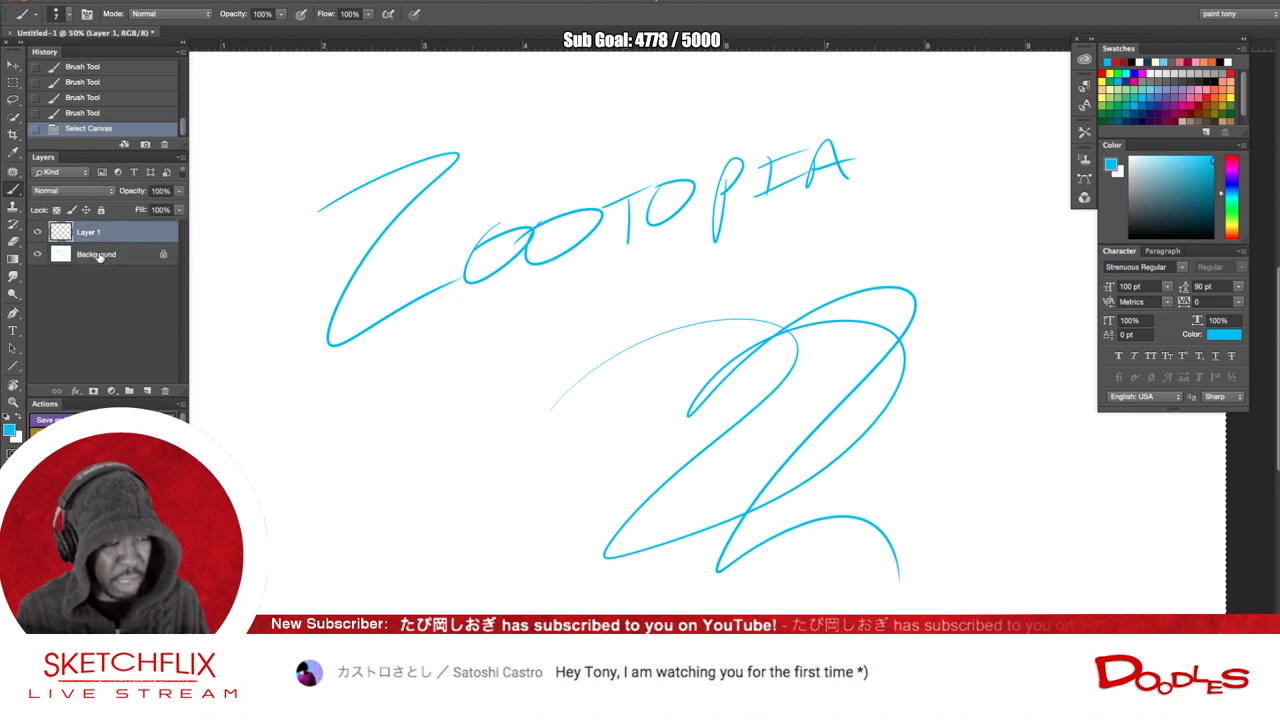
click(108, 255)
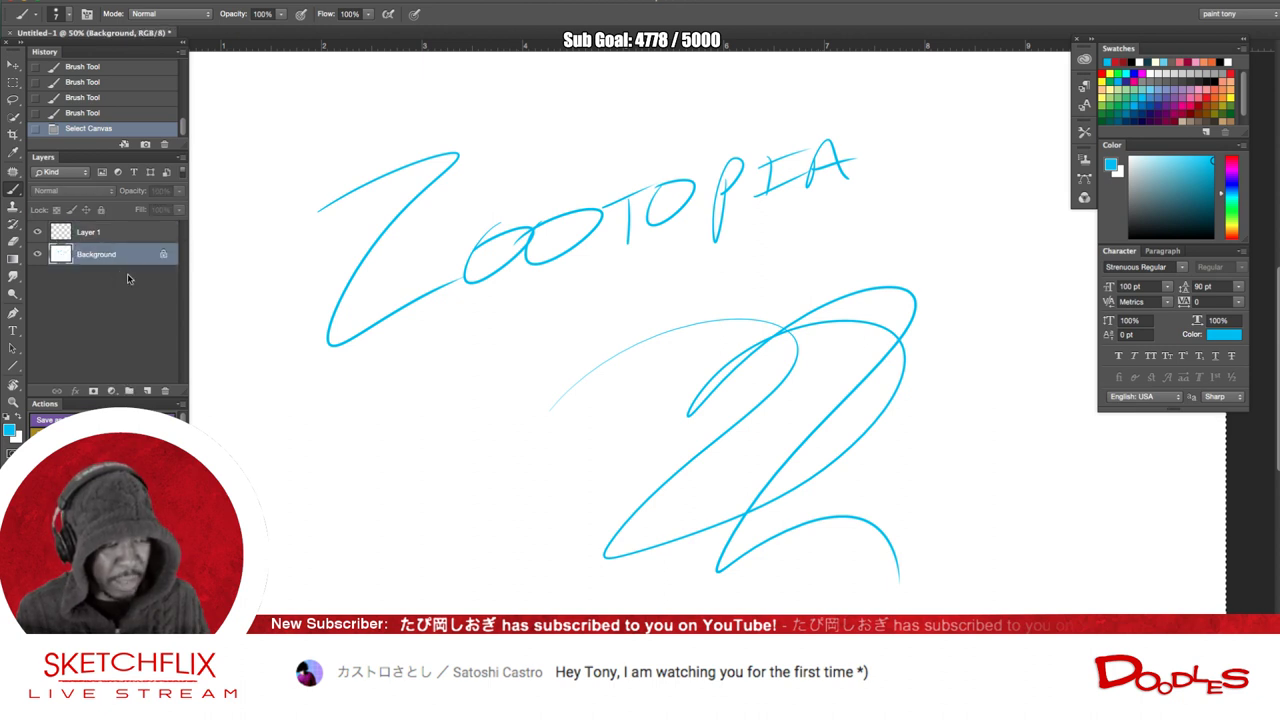
click(149, 390)
key(ctrl+a)
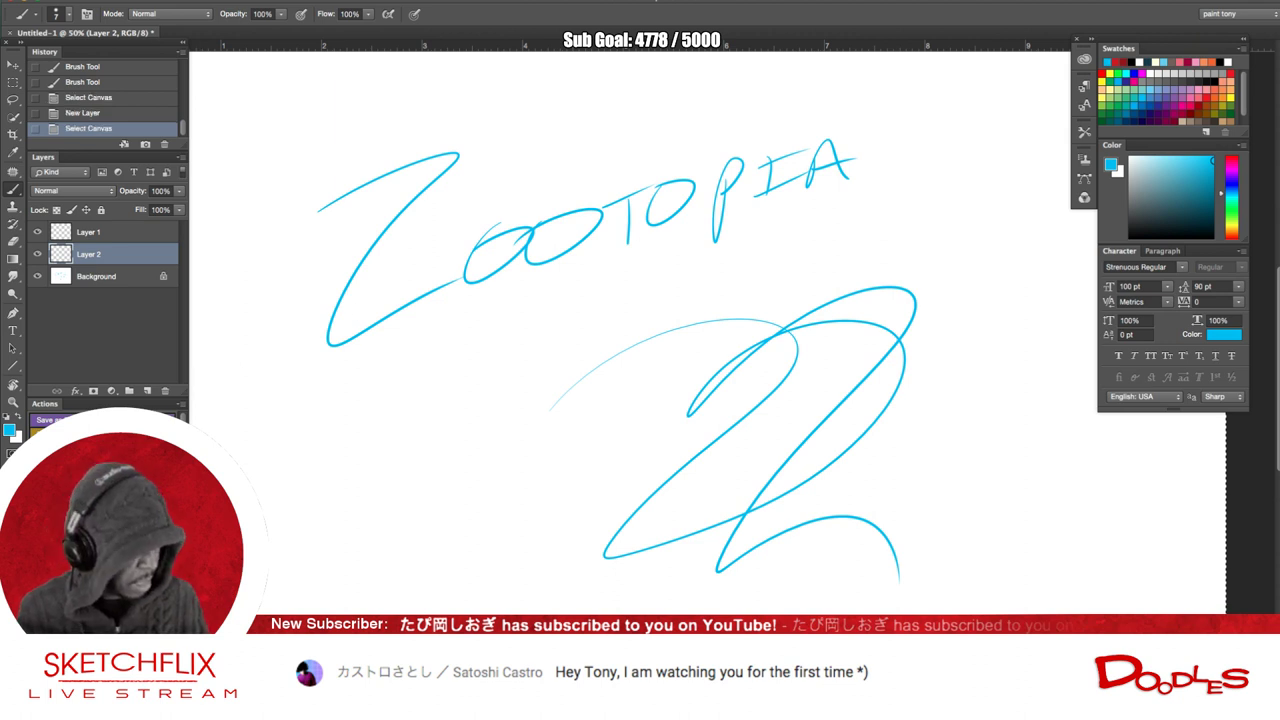
key(x)
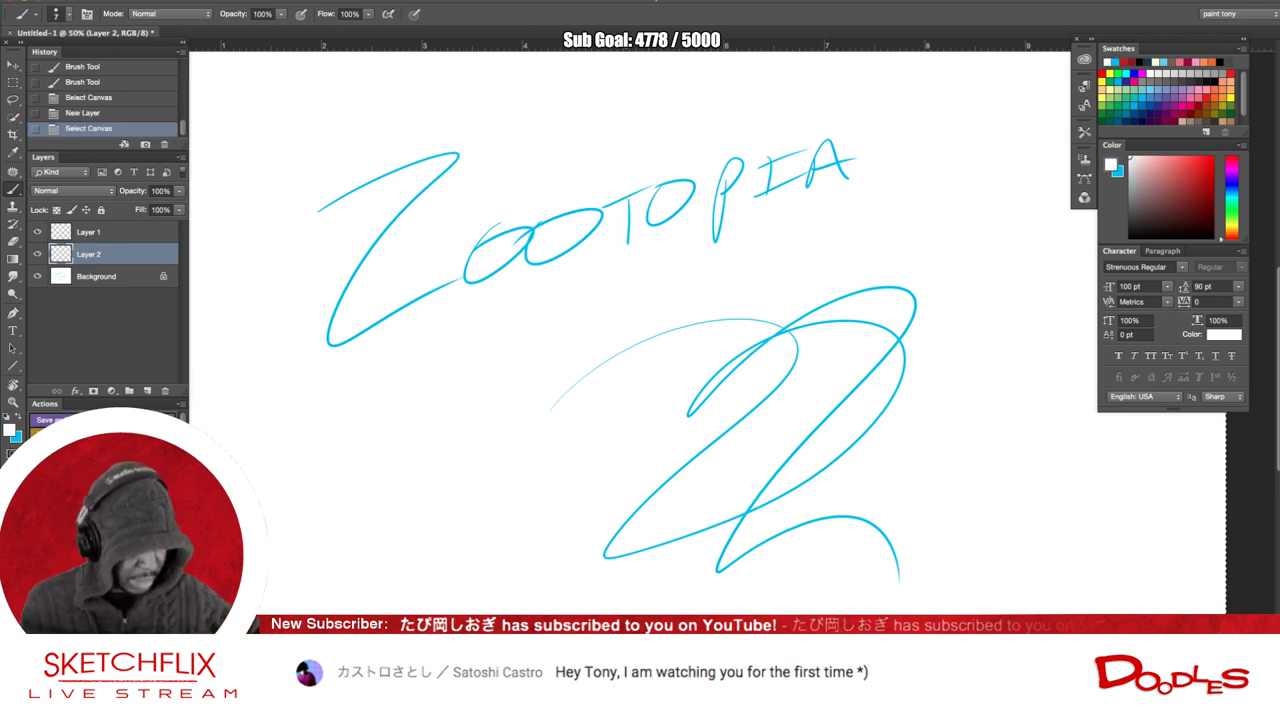
key(alt+BackSpace)
key(ctrl+d)
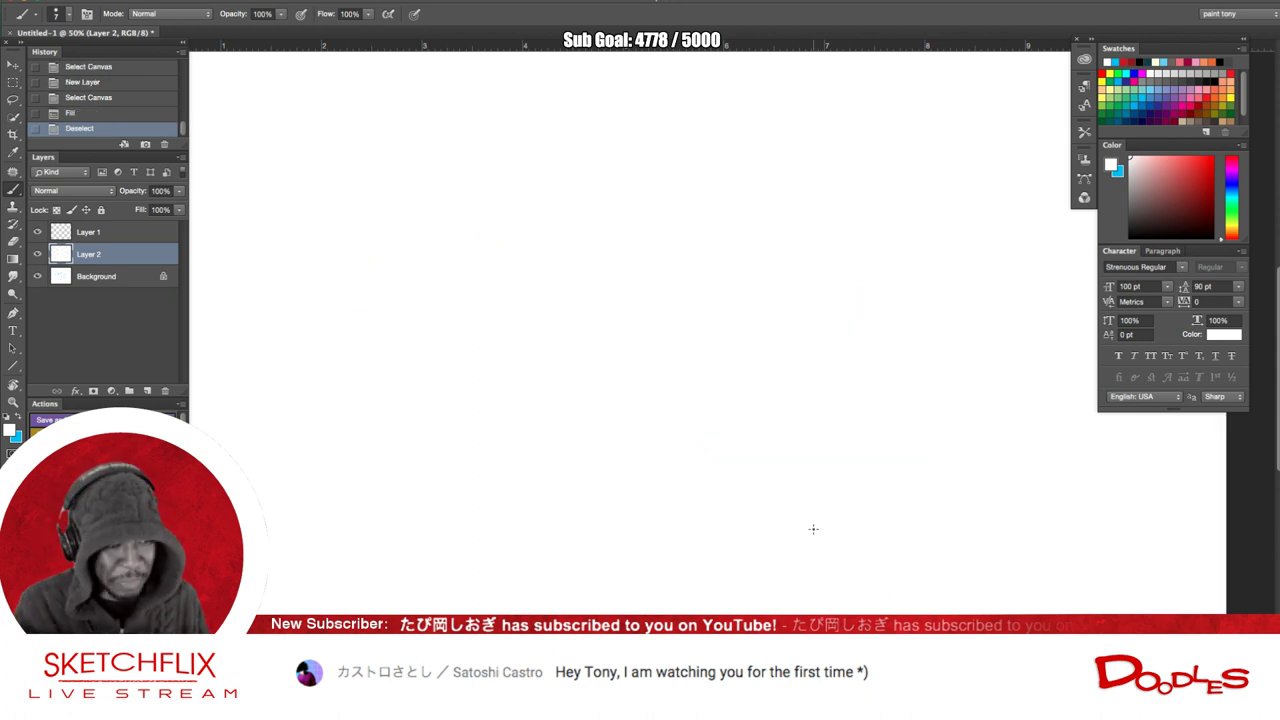
- Make Layer 1 the active layer and swap the foreground colour back to blue
click(170, 234)
drag(694, 356, 644, 266)
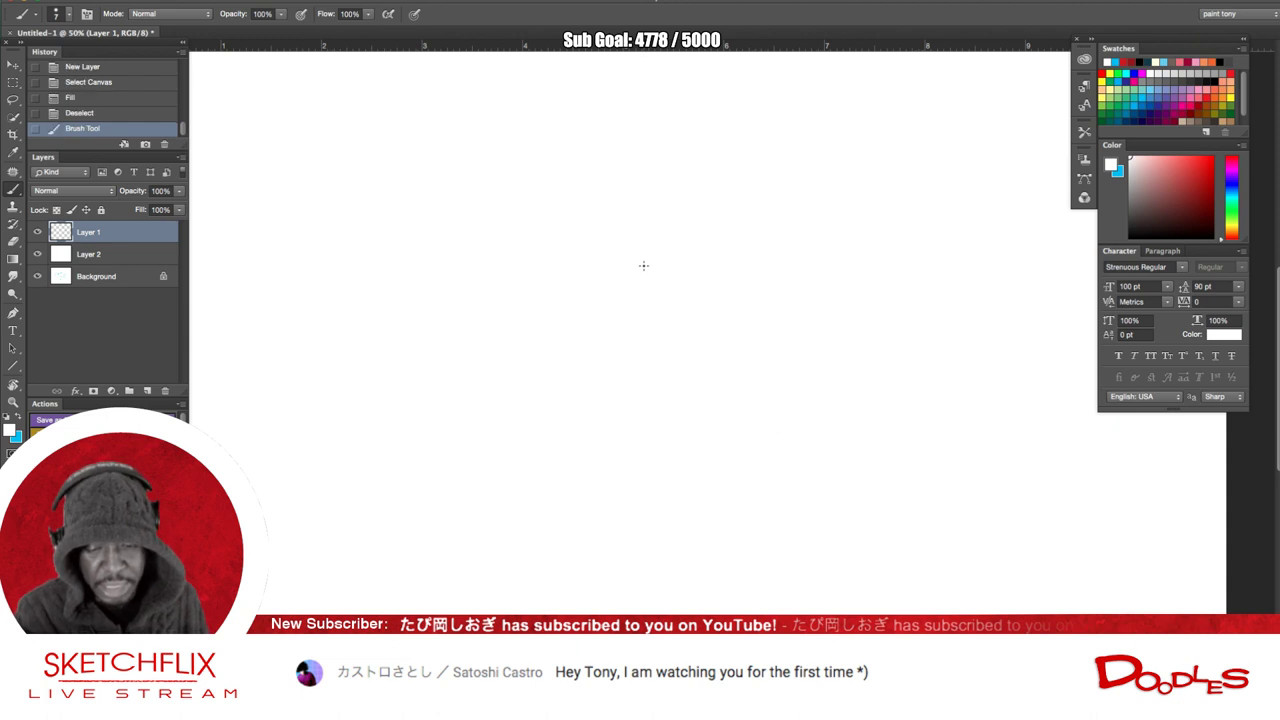
click(22, 418)
- Draw a zigzag and loop as a blue brush test on Layer 1 and clear the whole layer
mouse_move(427, 208)
mouse_down()
mouse_move(458, 337)
mouse_move(703, 455)
mouse_up()
drag(612, 396, 628, 530)
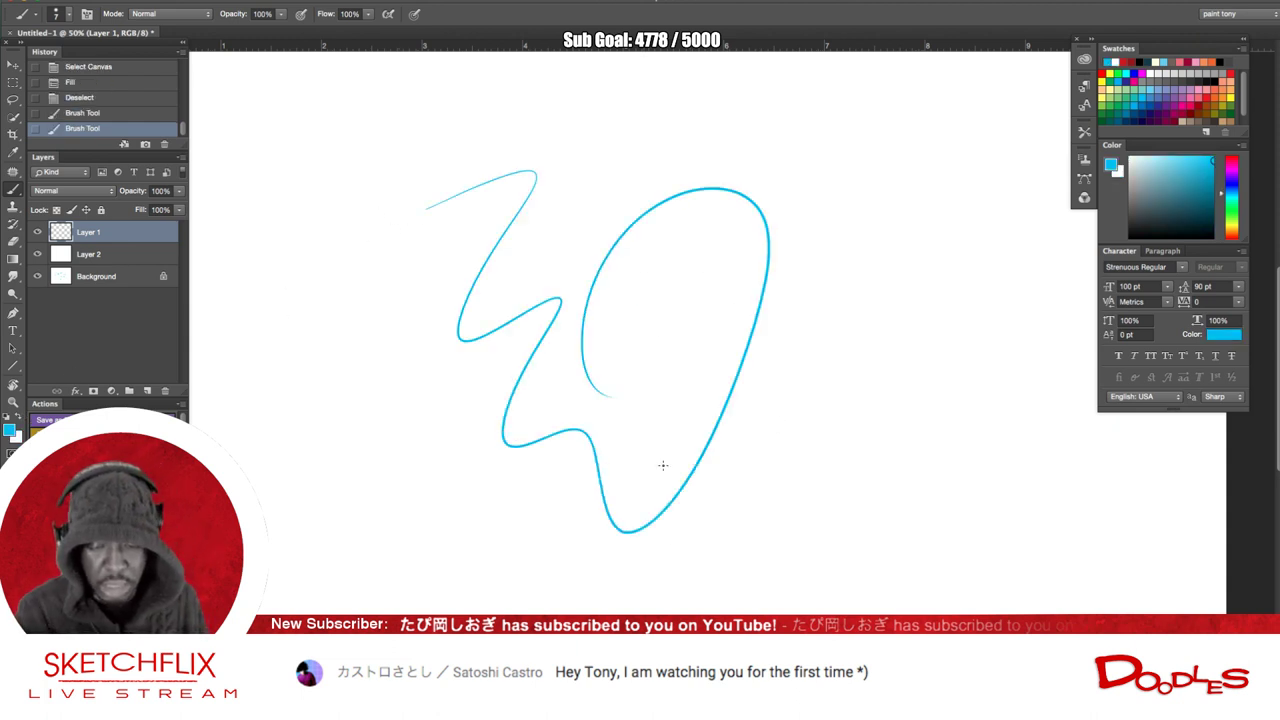
key(ctrl+a)
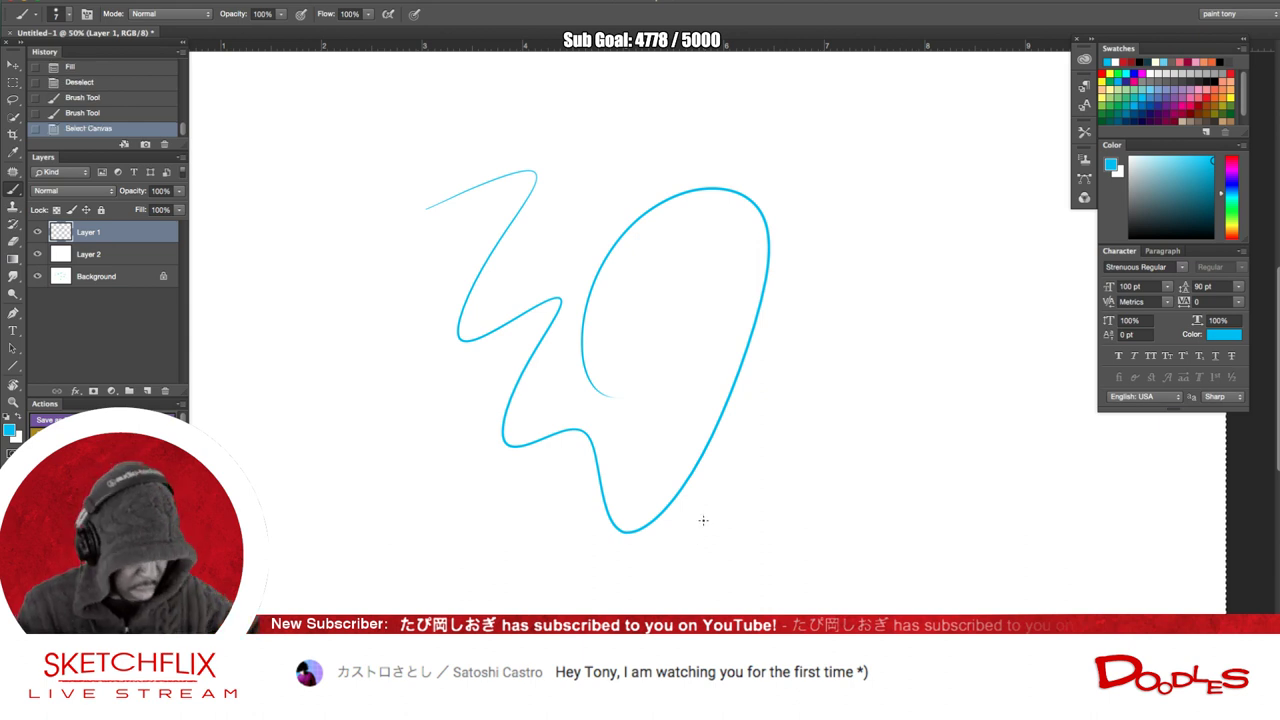
key(Delete)
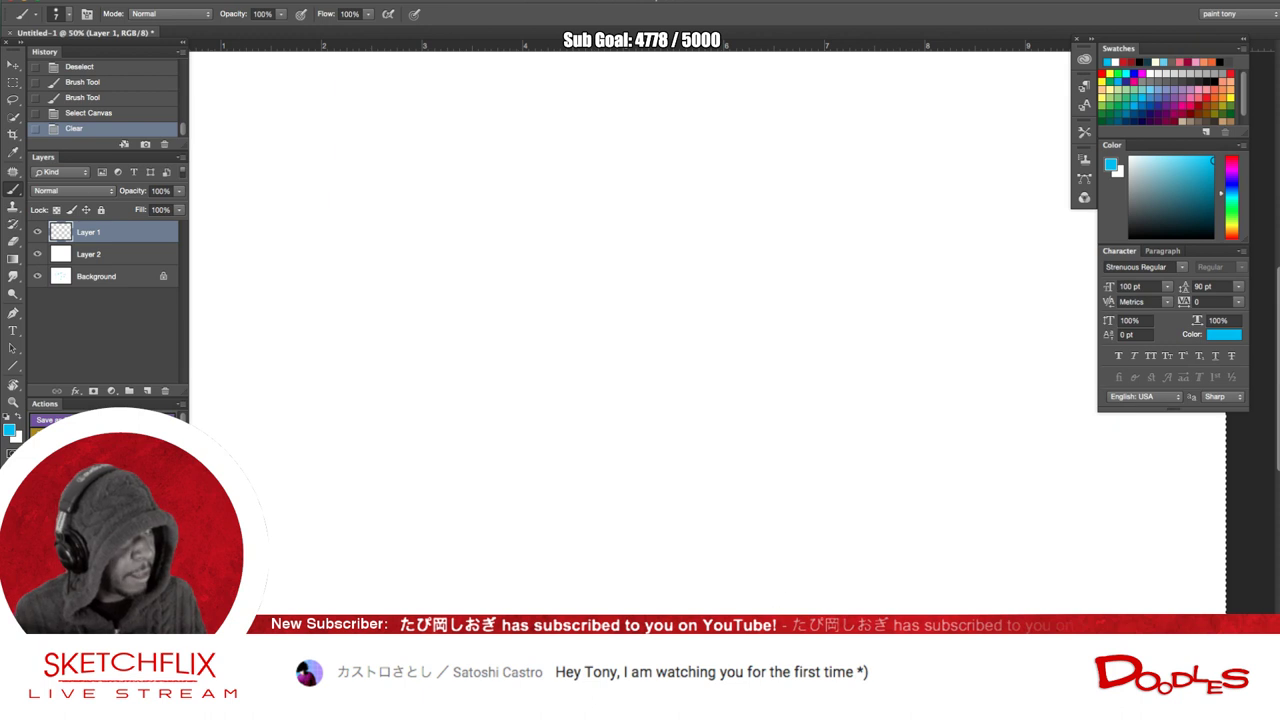
- Try several looping and zigzag blue brush strokes on Layer 1 and remove them all
key(Tab)
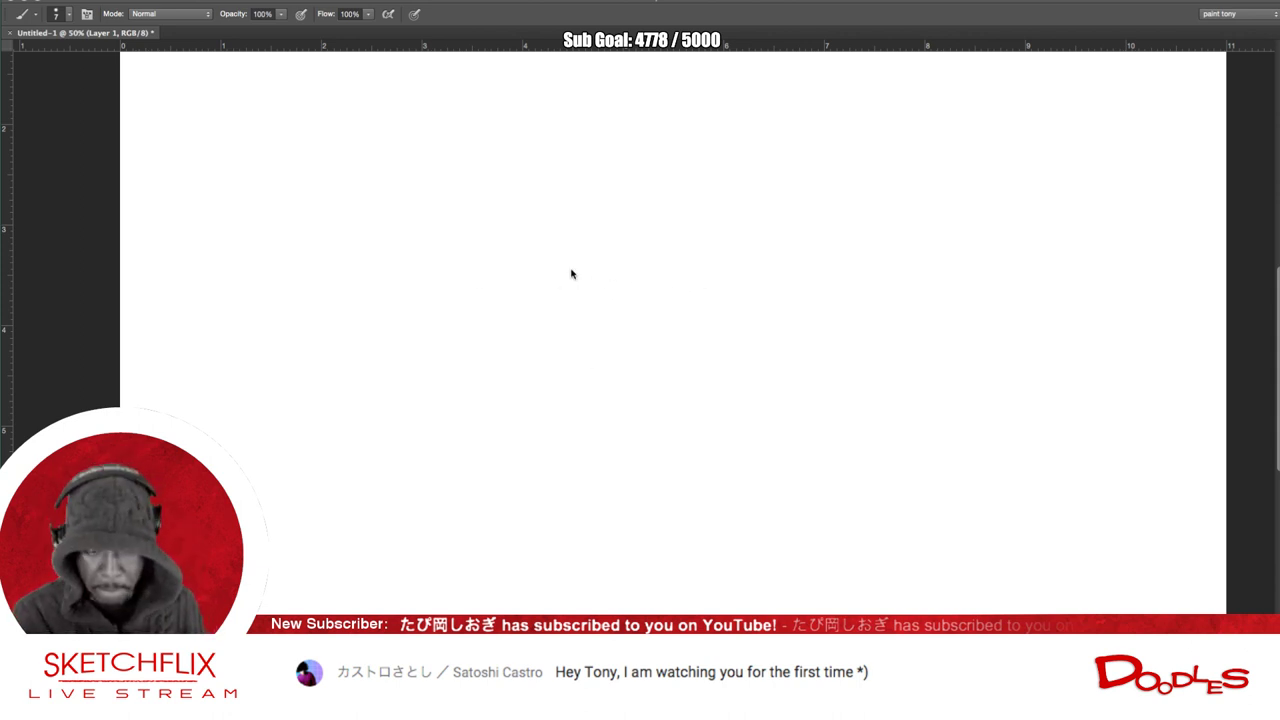
key(Tab)
mouse_move(426, 246)
mouse_down()
mouse_move(694, 331)
mouse_move(607, 357)
mouse_up()
key(ctrl+z)
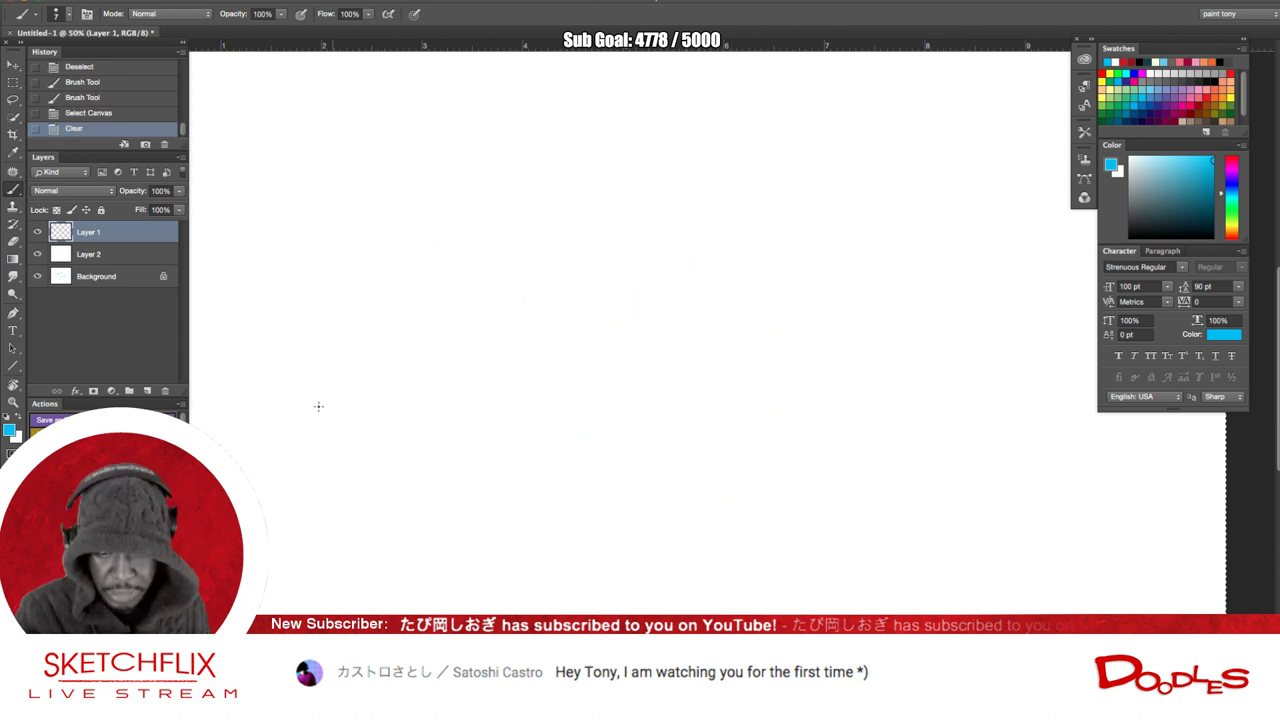
mouse_move(332, 335)
mouse_down()
mouse_move(543, 314)
mouse_move(547, 350)
mouse_up()
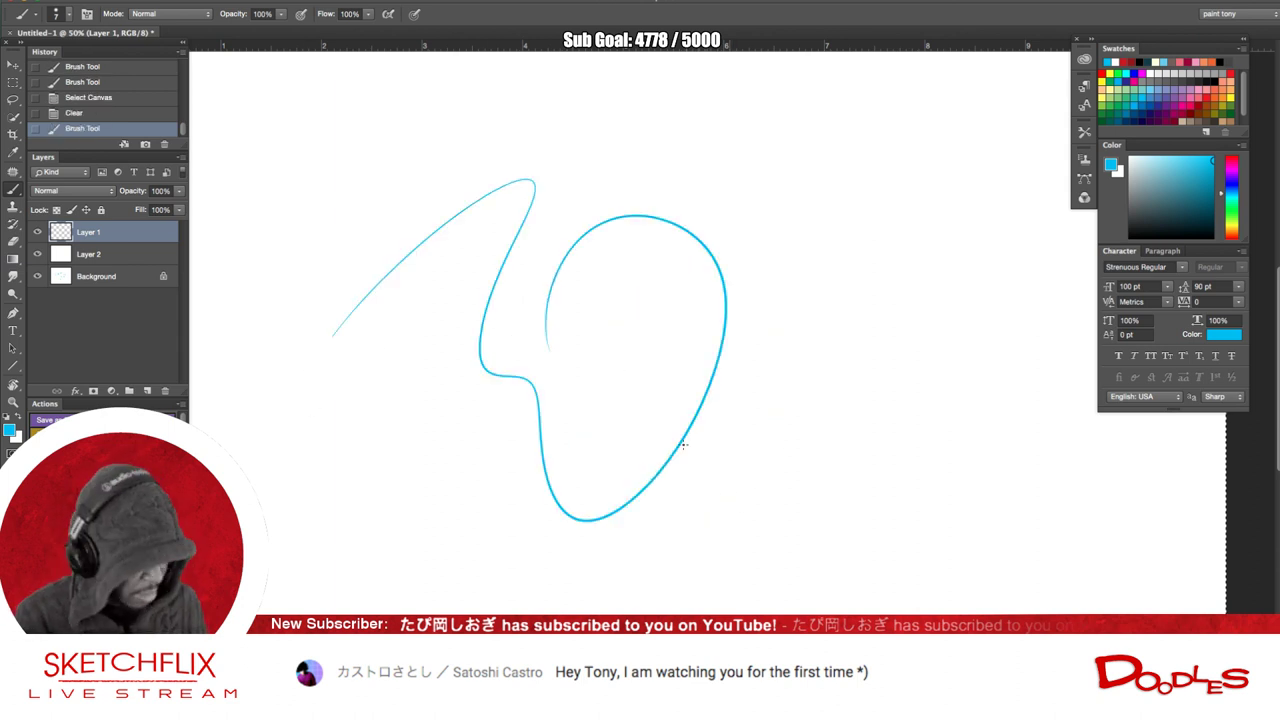
mouse_move(580, 153)
mouse_down()
mouse_move(760, 284)
mouse_move(857, 570)
mouse_up()
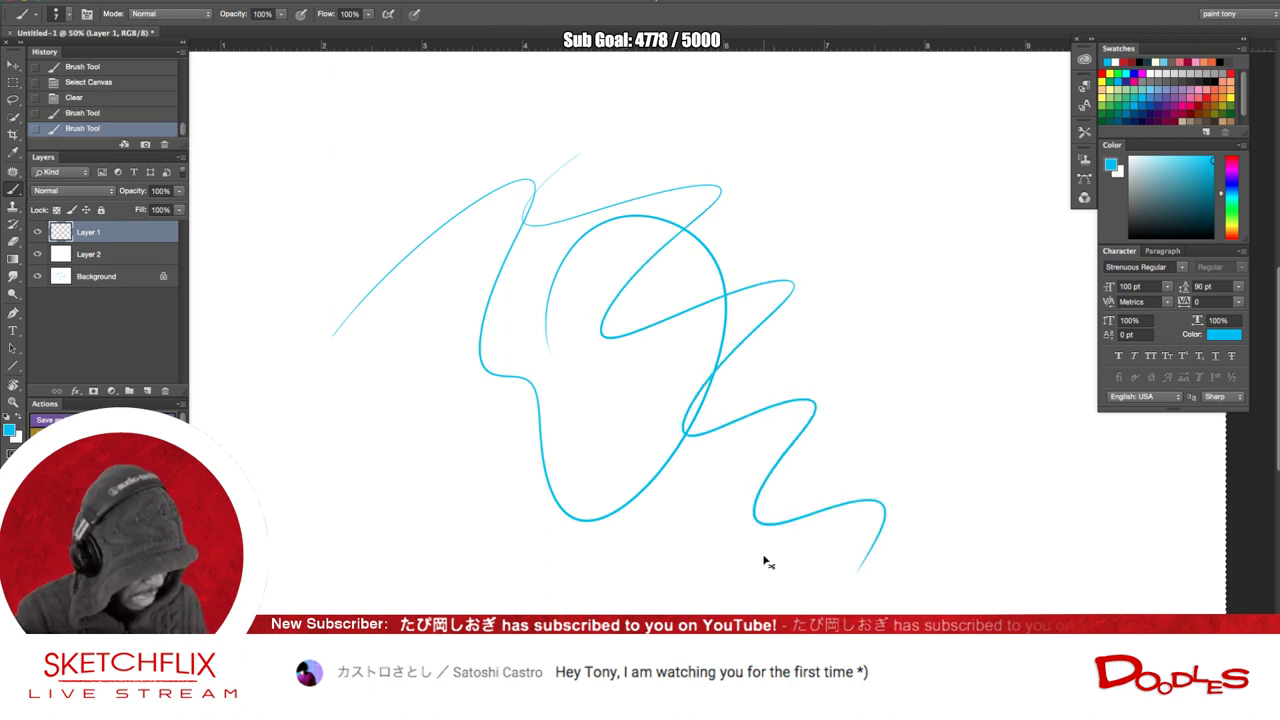
key(Delete)
key(Delete)
- Draw two large curled test strokes on Layer 1 one after the other, clearing the layer after each
mouse_move(350, 348)
mouse_down()
mouse_move(514, 347)
mouse_move(677, 259)
mouse_move(704, 333)
mouse_up()
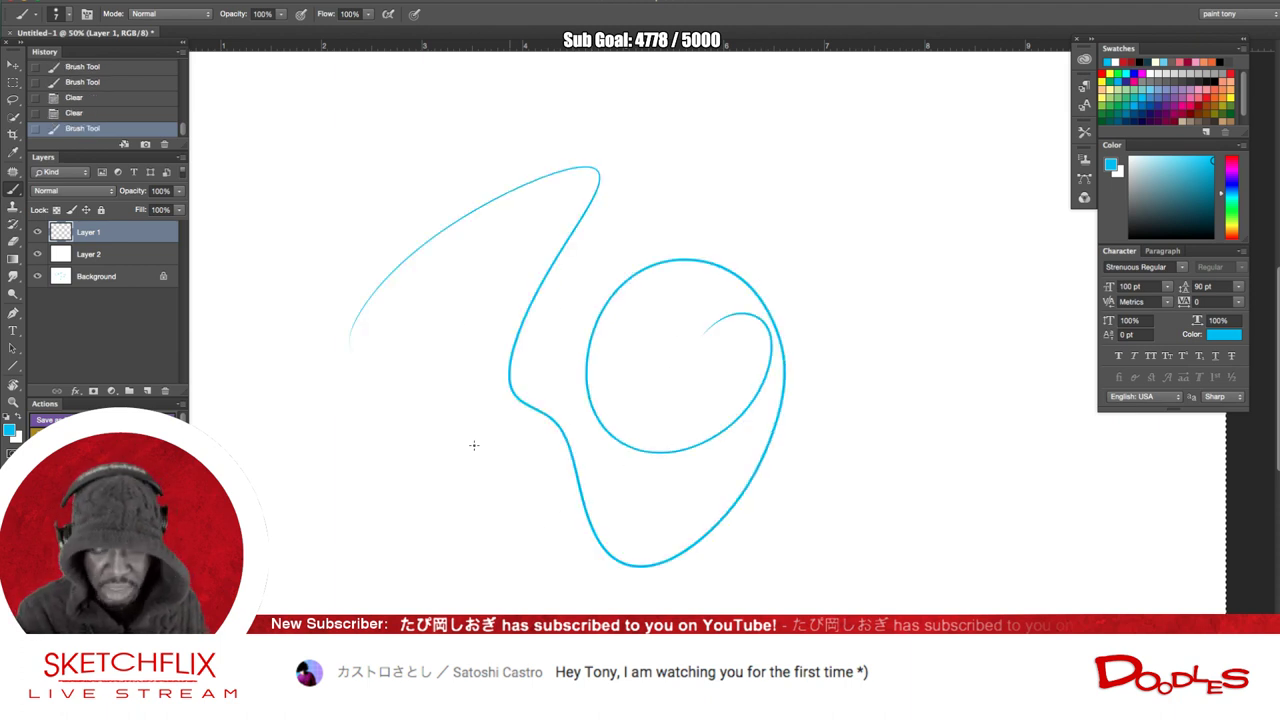
key(Delete)
key(Delete)
mouse_move(342, 224)
mouse_down()
mouse_move(530, 171)
mouse_move(435, 345)
mouse_move(493, 537)
mouse_move(621, 310)
mouse_up()
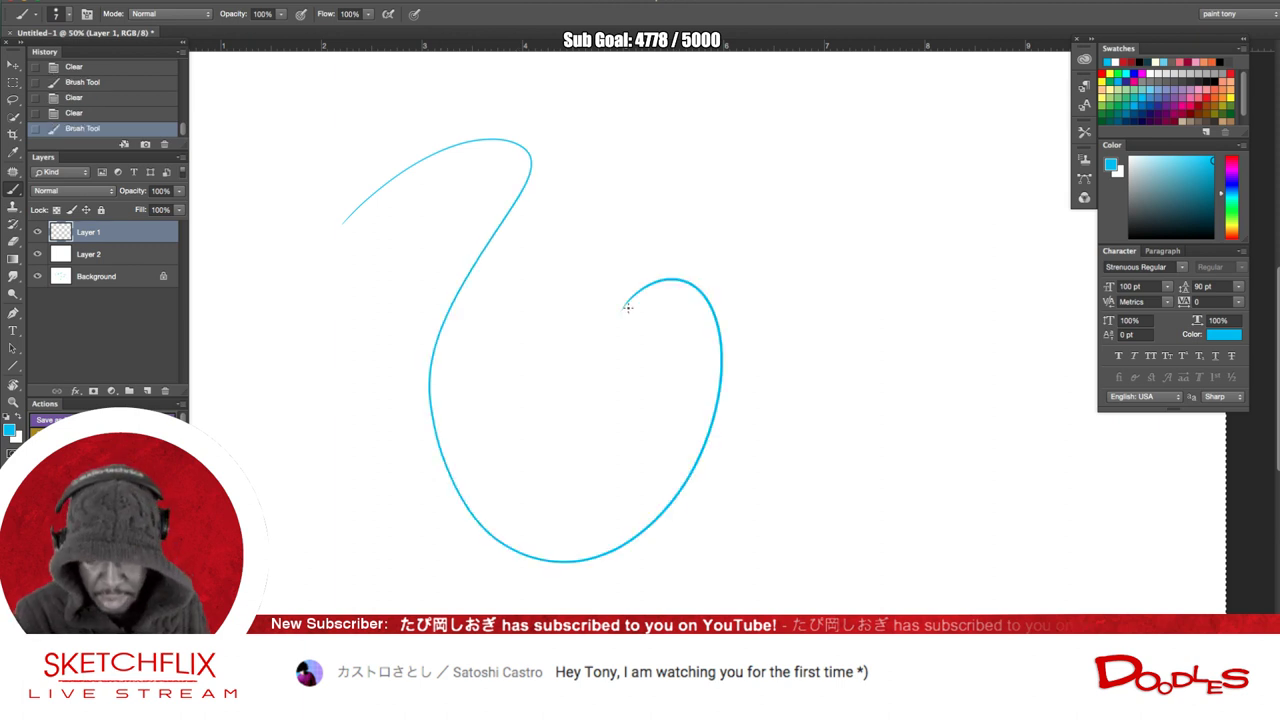
scroll(466, 363, up, 5)
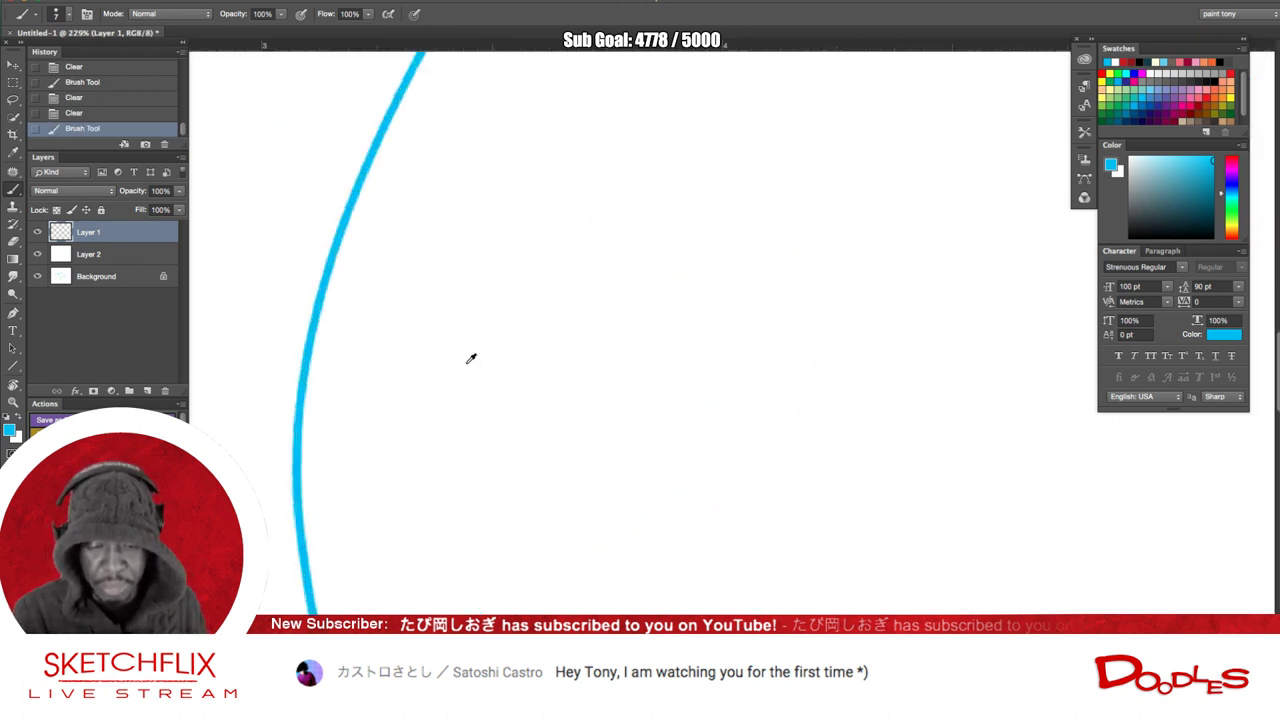
scroll(466, 363, down, 6)
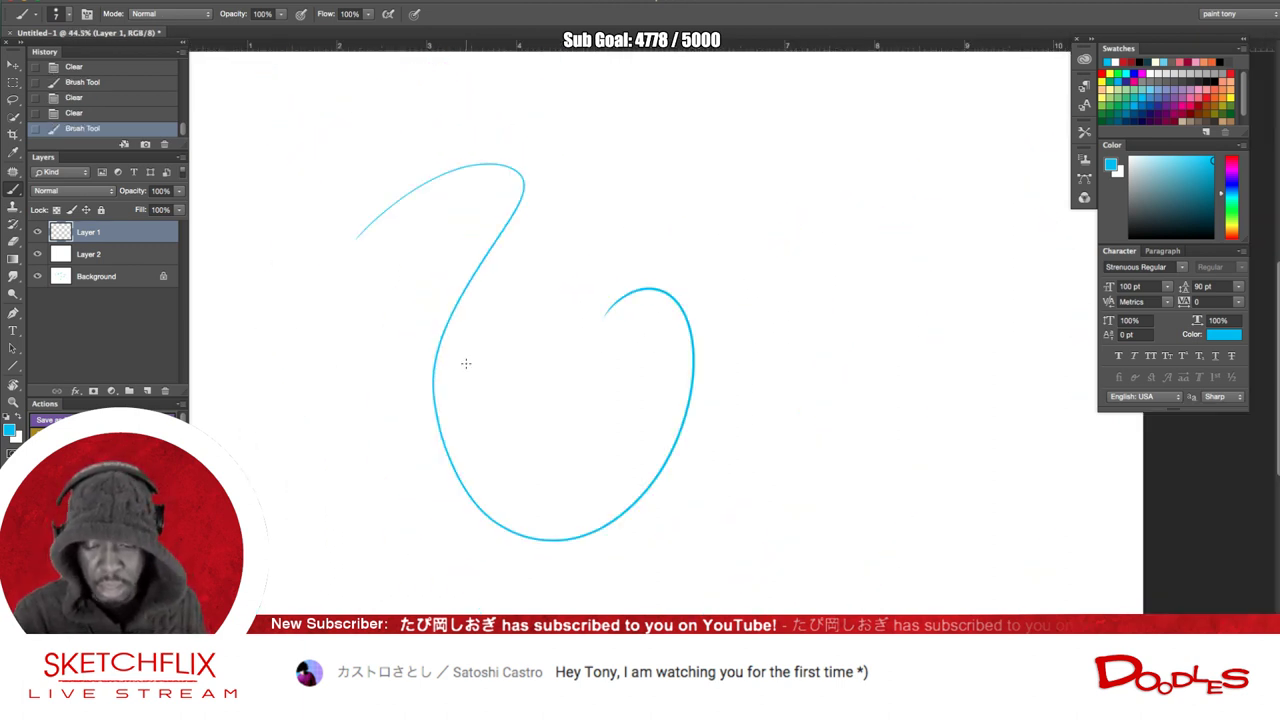
key(Delete)
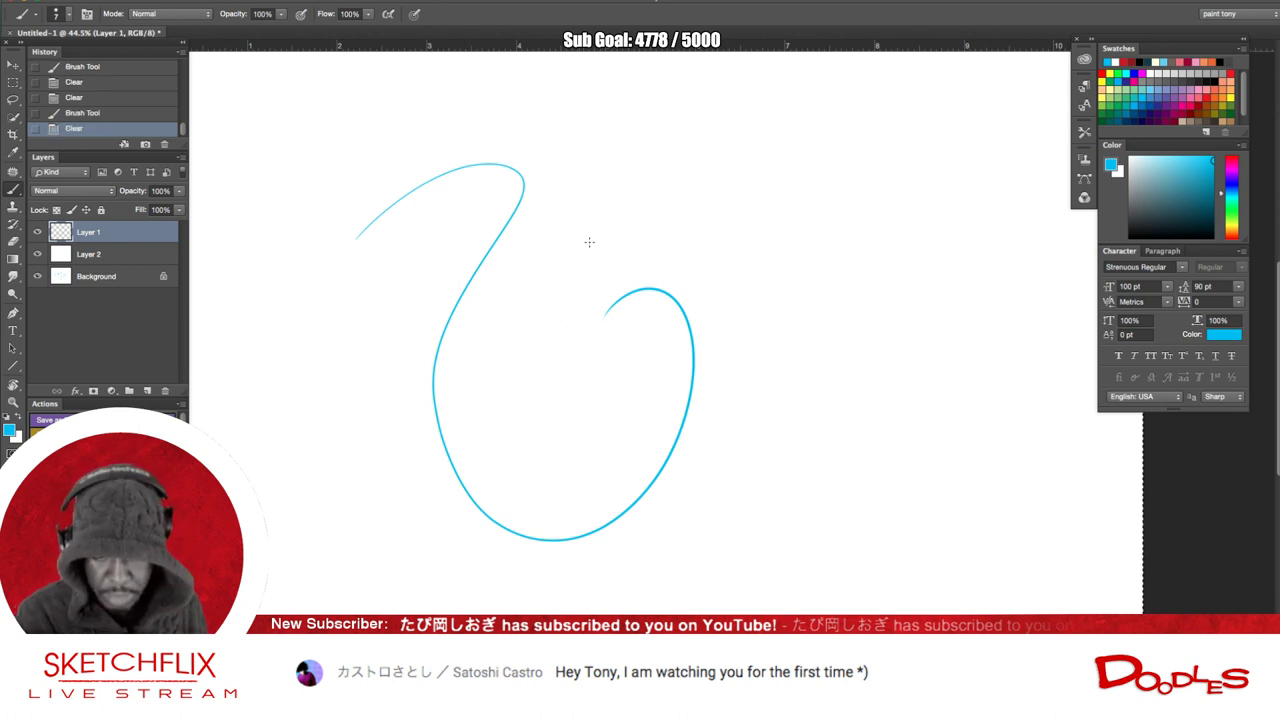
- Sketch a rough rabbit head from overlapping ovals with a curved centre guide and two long ear lines
mouse_move(553, 217)
mouse_down()
mouse_move(621, 400)
mouse_move(492, 466)
mouse_move(556, 362)
mouse_up()
drag(660, 359, 622, 320)
mouse_move(599, 447)
mouse_down()
mouse_move(519, 449)
mouse_move(673, 321)
mouse_move(618, 395)
mouse_move(677, 429)
mouse_up()
mouse_move(506, 330)
mouse_down()
mouse_move(617, 427)
mouse_move(562, 337)
mouse_move(565, 265)
mouse_move(459, 186)
mouse_move(567, 296)
mouse_up()
mouse_move(420, 150)
mouse_down()
mouse_move(477, 191)
mouse_move(560, 294)
mouse_up()
key(space)
mouse_move(650, 306)
mouse_down()
mouse_move(651, 508)
mouse_move(634, 377)
mouse_move(633, 389)
mouse_up()
mouse_move(598, 160)
mouse_down()
mouse_move(629, 424)
mouse_move(586, 134)
mouse_move(583, 406)
mouse_up()
drag(344, 228, 578, 426)
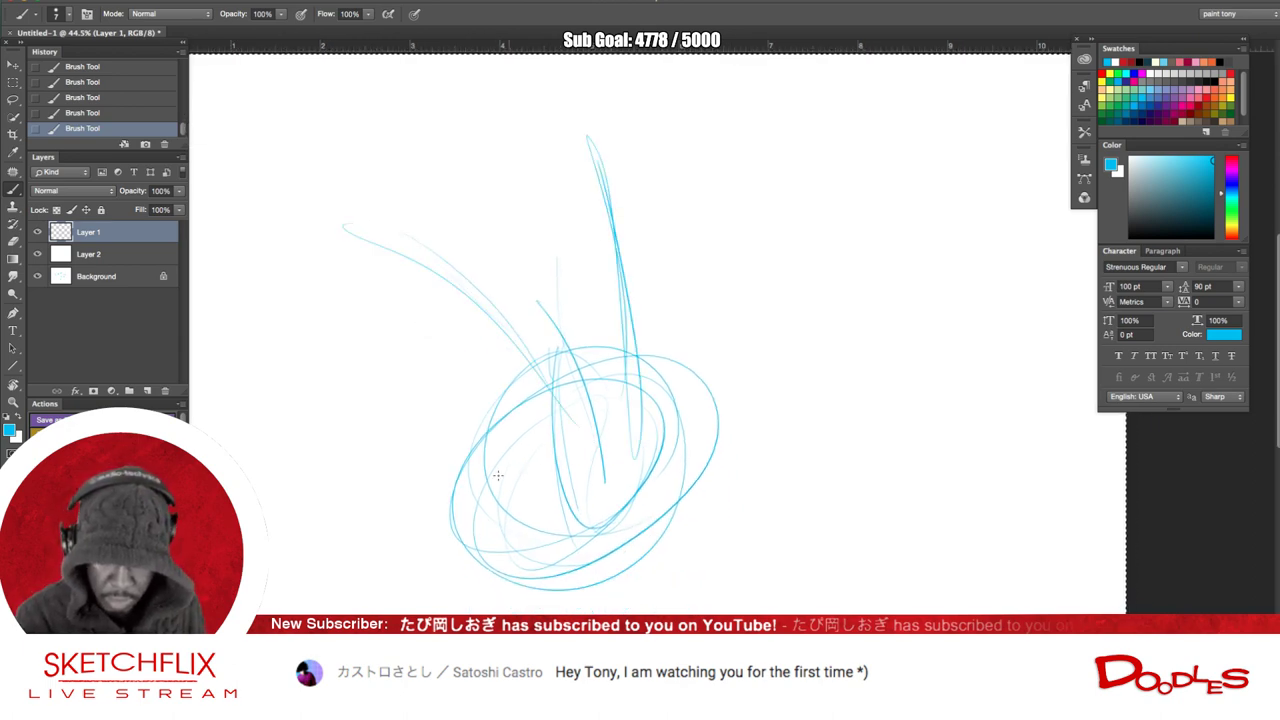
- Add eye-line guide strokes across the rough head and clear the whole sketch from Layer 1
drag(488, 458, 615, 413)
drag(550, 438, 530, 454)
mouse_move(506, 386)
mouse_down()
mouse_move(498, 522)
mouse_move(597, 533)
mouse_up()
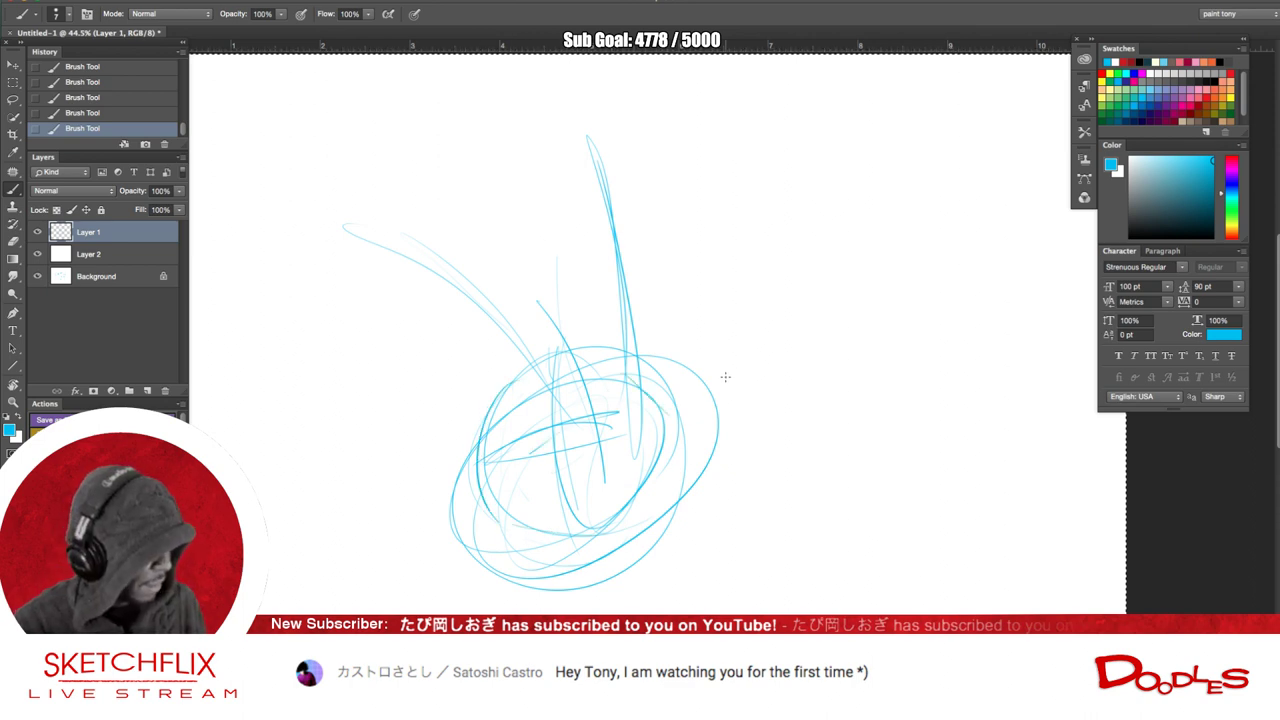
key(Delete)
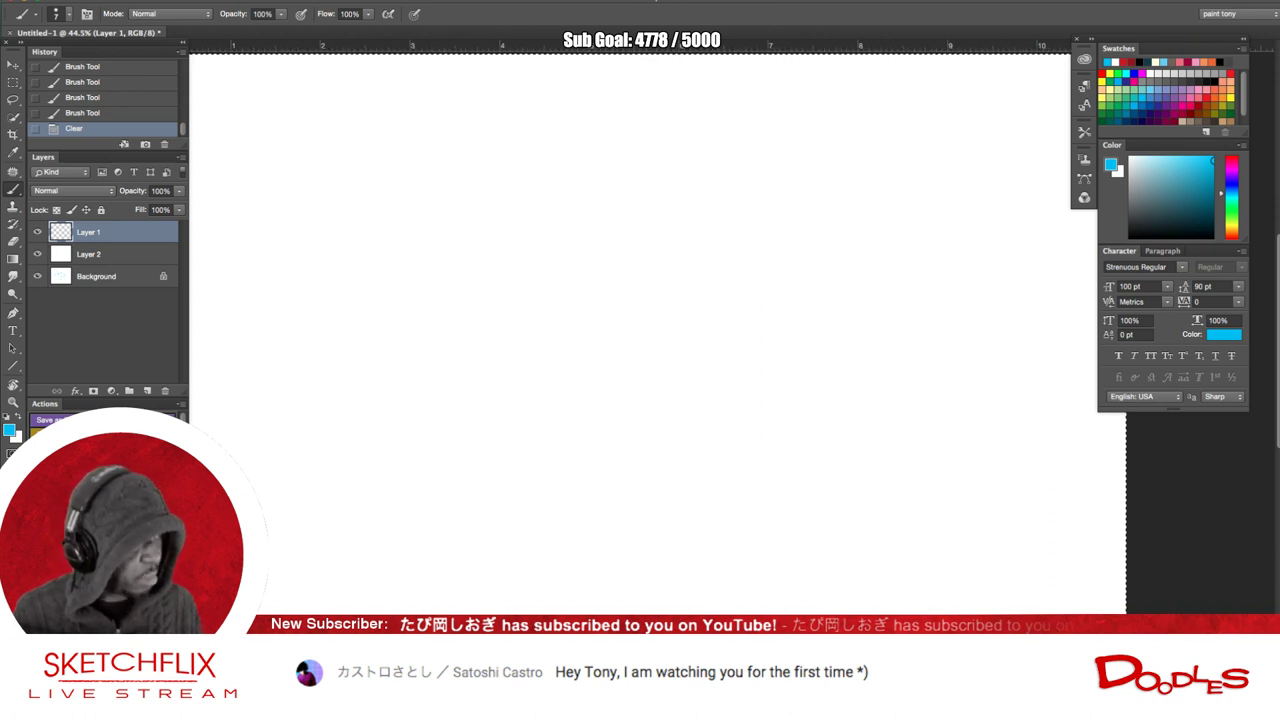
key(Tab)
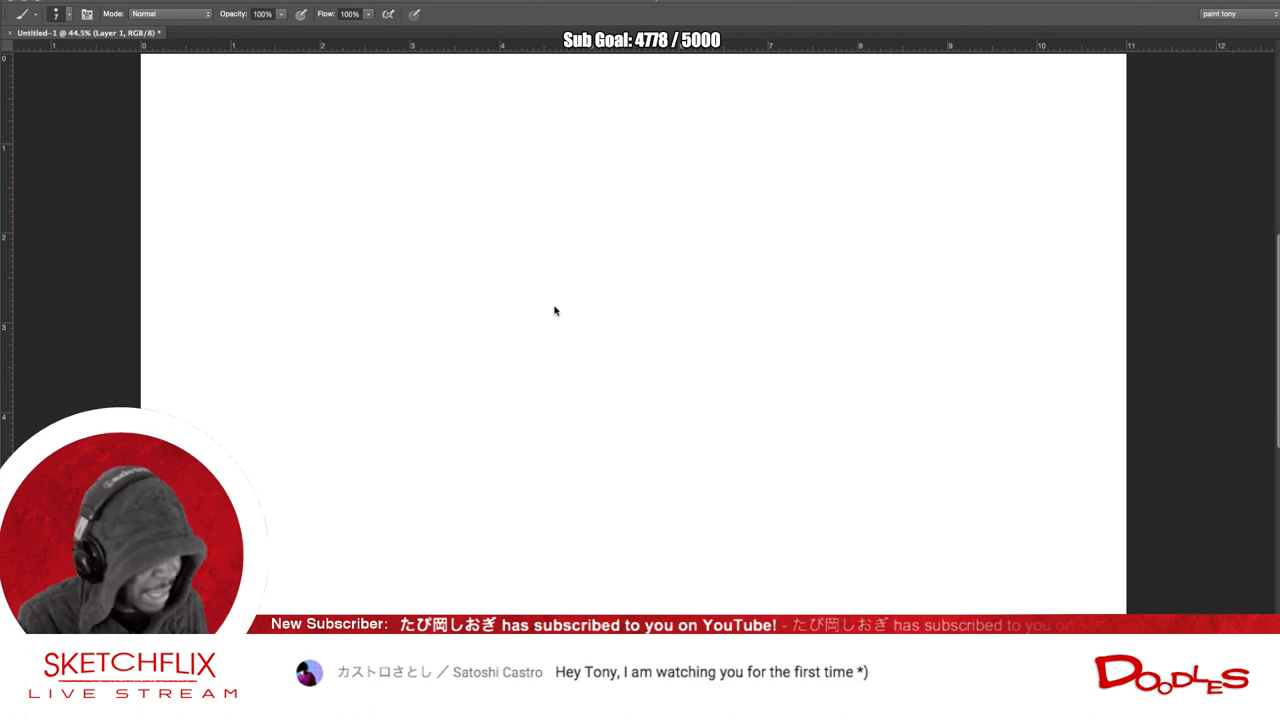
key(Tab)
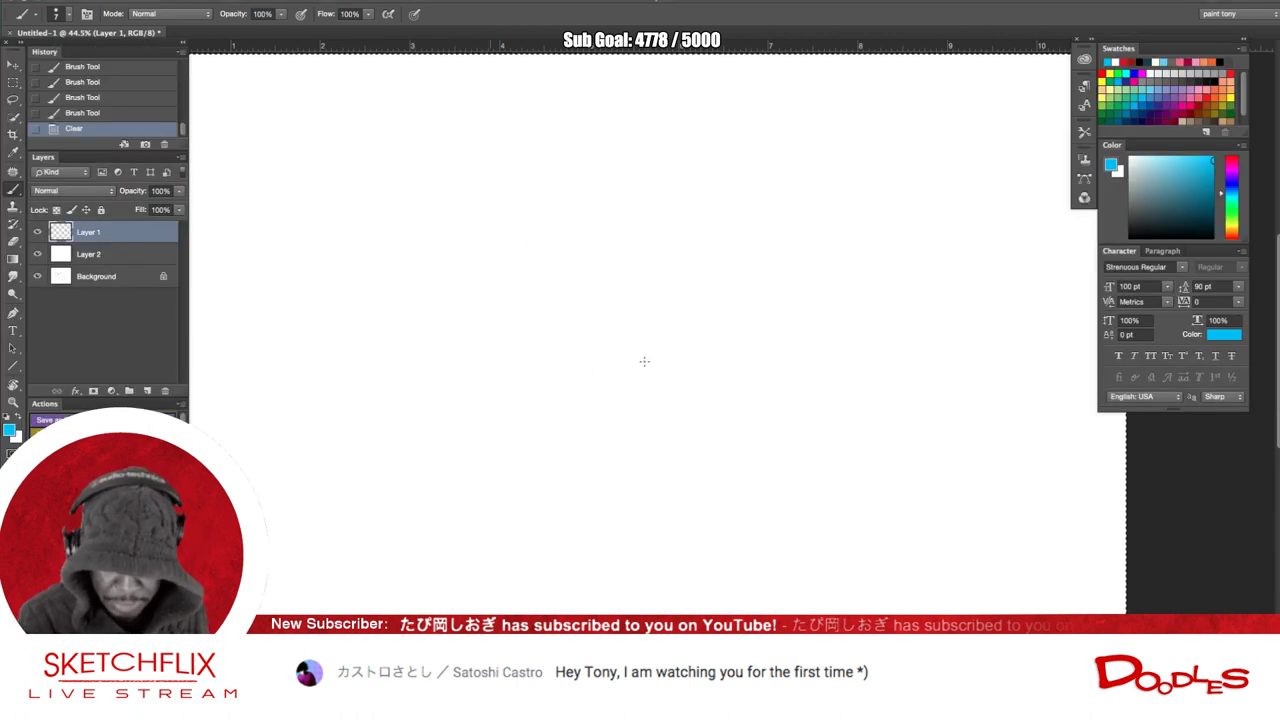
- Sketch a light round head shape with a curved vertical centre guide and a short curved body line below it
mouse_move(617, 280)
mouse_down()
mouse_move(561, 458)
mouse_move(672, 358)
mouse_move(498, 387)
mouse_move(642, 443)
mouse_move(575, 310)
mouse_move(617, 426)
mouse_move(492, 361)
mouse_move(611, 449)
mouse_up()
drag(560, 406, 561, 308)
mouse_move(552, 209)
mouse_down()
mouse_move(552, 316)
mouse_move(538, 277)
mouse_move(553, 328)
mouse_move(579, 344)
mouse_up()
drag(697, 447, 720, 480)
drag(682, 425, 722, 484)
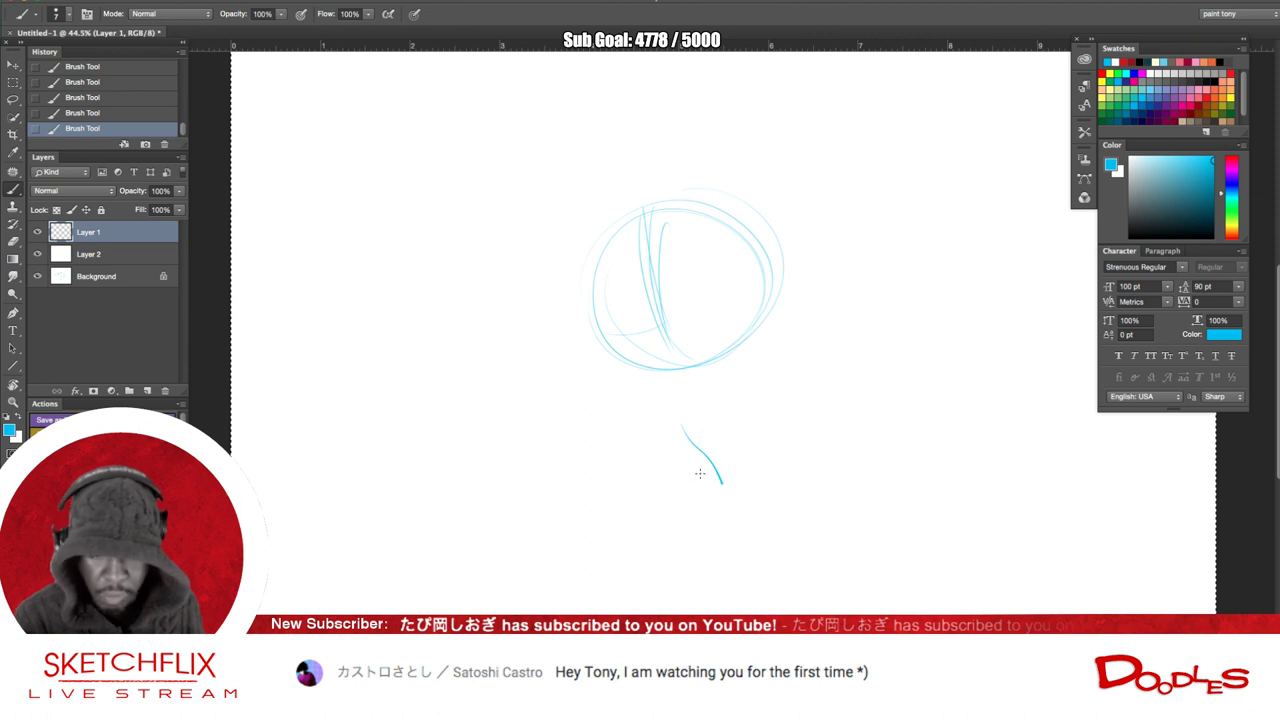
- Build up the head outline with looser contour strokes, adding the jaw curve and angular cheeks on both sides
mouse_move(764, 318)
mouse_down()
mouse_move(662, 388)
mouse_move(698, 378)
mouse_up()
mouse_move(596, 258)
mouse_down()
mouse_move(668, 365)
mouse_move(612, 239)
mouse_move(641, 219)
mouse_move(690, 322)
mouse_move(708, 218)
mouse_up()
drag(577, 288, 614, 352)
drag(716, 208, 752, 350)
drag(667, 431, 535, 489)
drag(514, 256, 518, 326)
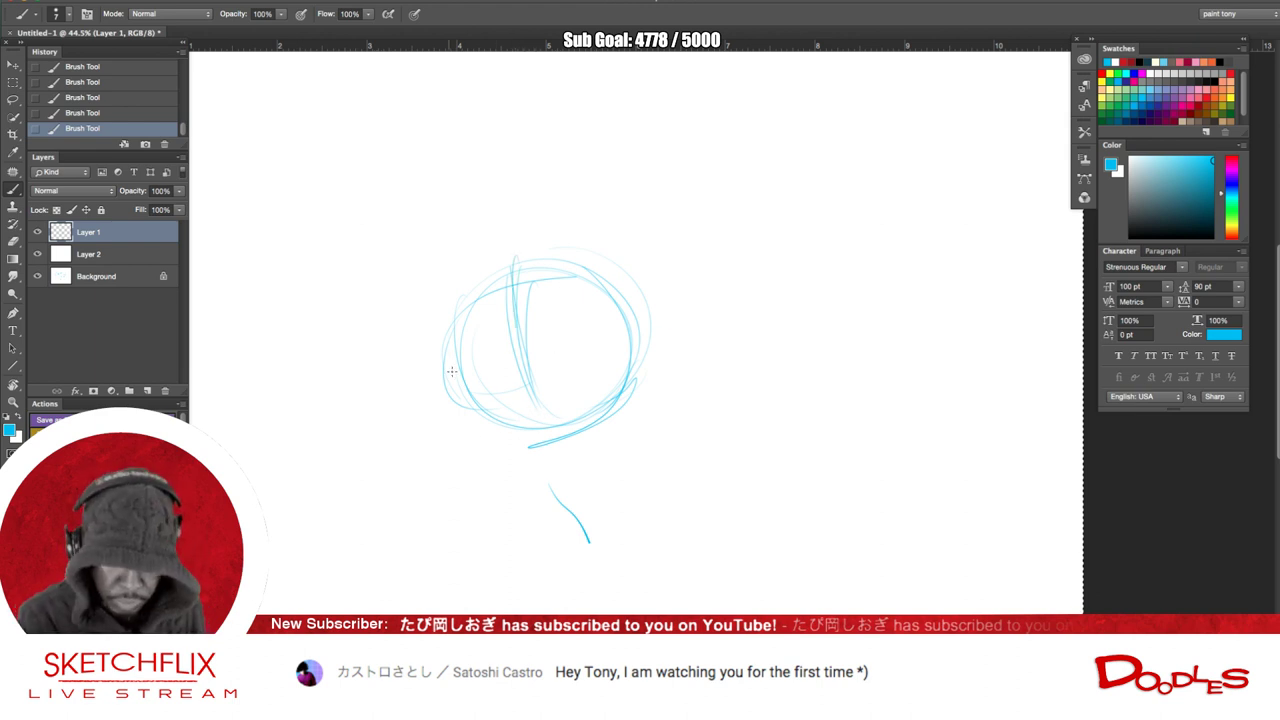
mouse_move(449, 372)
mouse_down()
mouse_move(444, 338)
mouse_move(443, 430)
mouse_move(468, 447)
mouse_move(546, 453)
mouse_move(595, 443)
mouse_move(676, 344)
mouse_up()
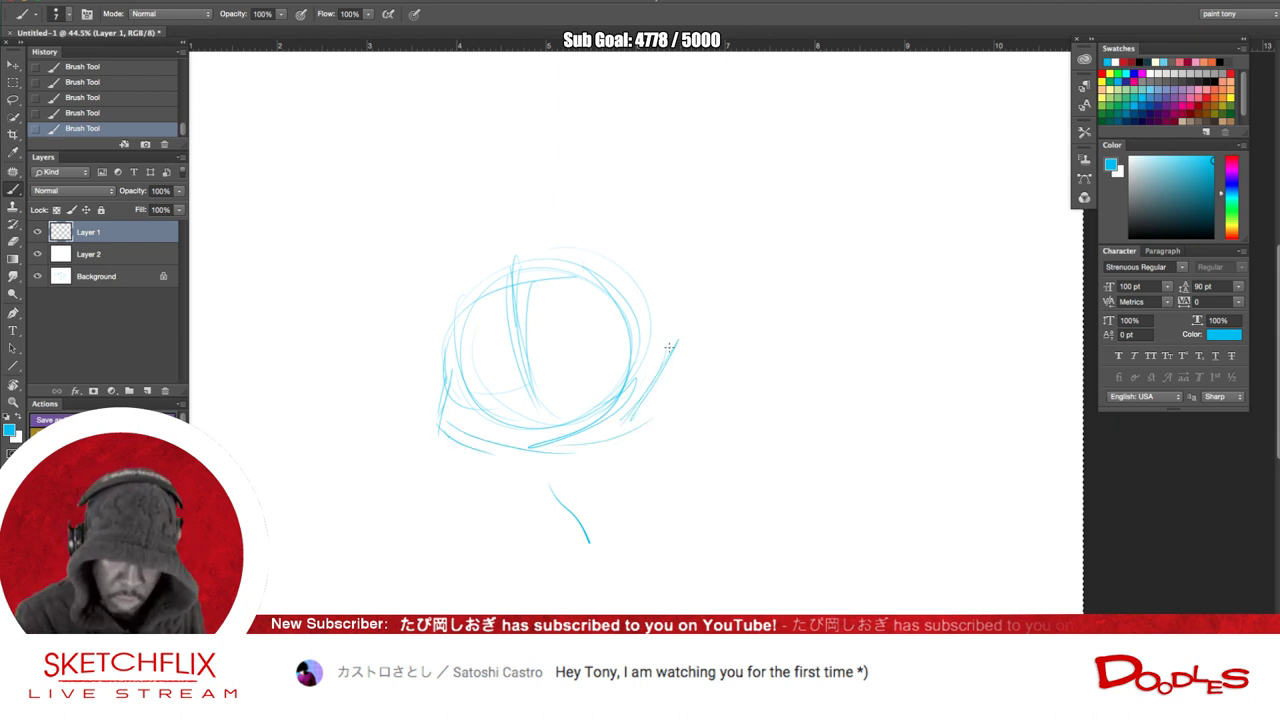
- Sketch the edges of two long ears rising from the top of the head with long tapering strokes
drag(569, 320, 597, 433)
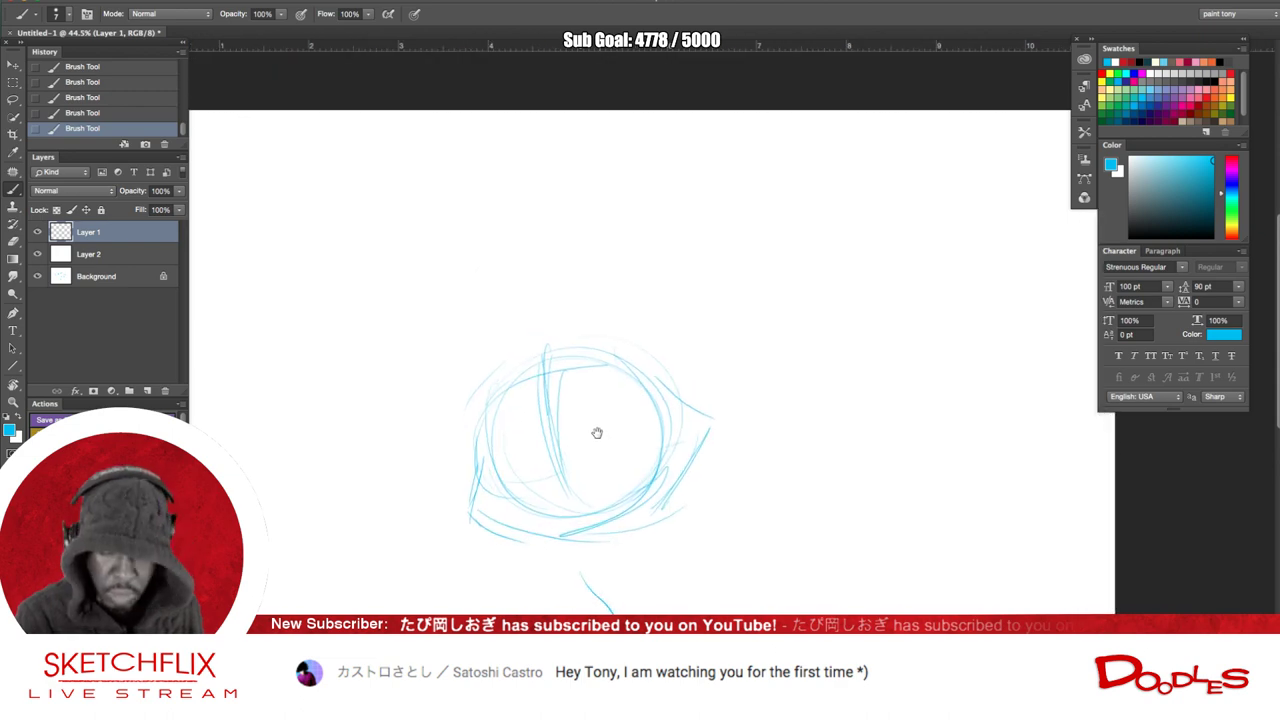
drag(495, 162, 532, 225)
drag(405, 142, 517, 375)
drag(300, 197, 462, 365)
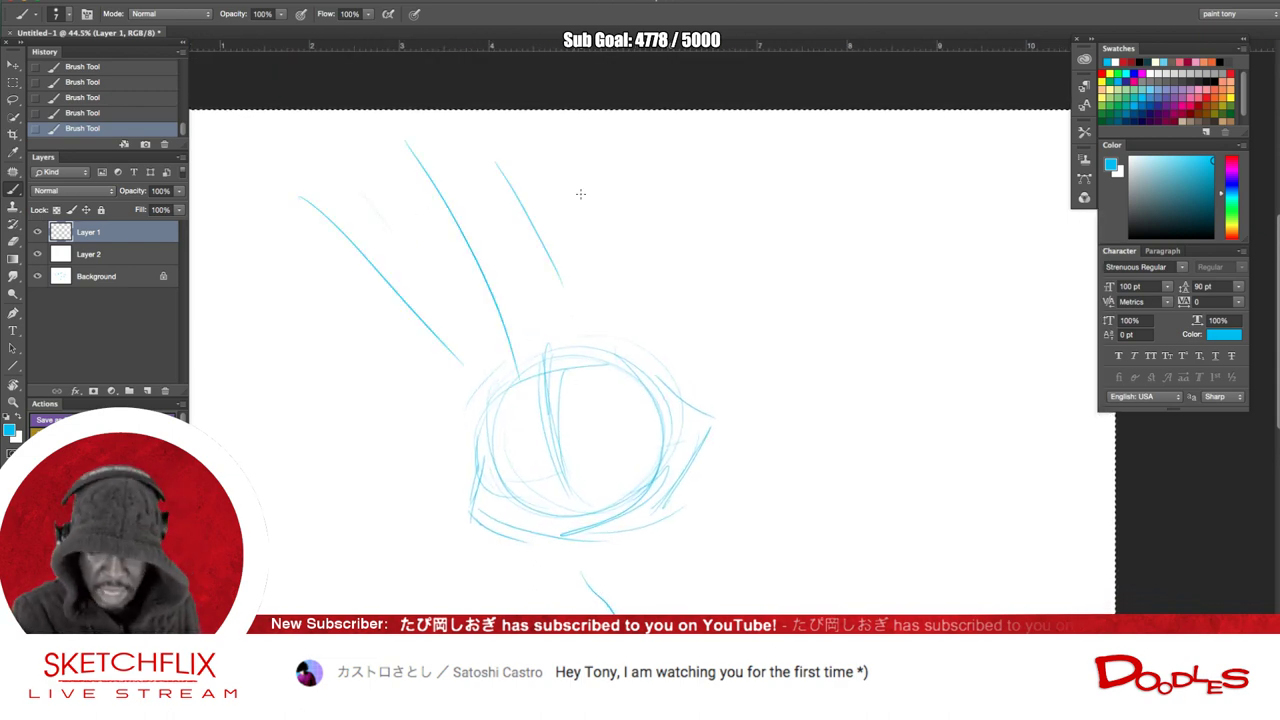
drag(590, 138, 622, 315)
drag(596, 172, 616, 352)
drag(497, 156, 559, 267)
- Sketch a small nose mark at the bottom of the face's centre guide and a light curved muzzle line across it
drag(532, 483, 550, 469)
drag(549, 547, 537, 454)
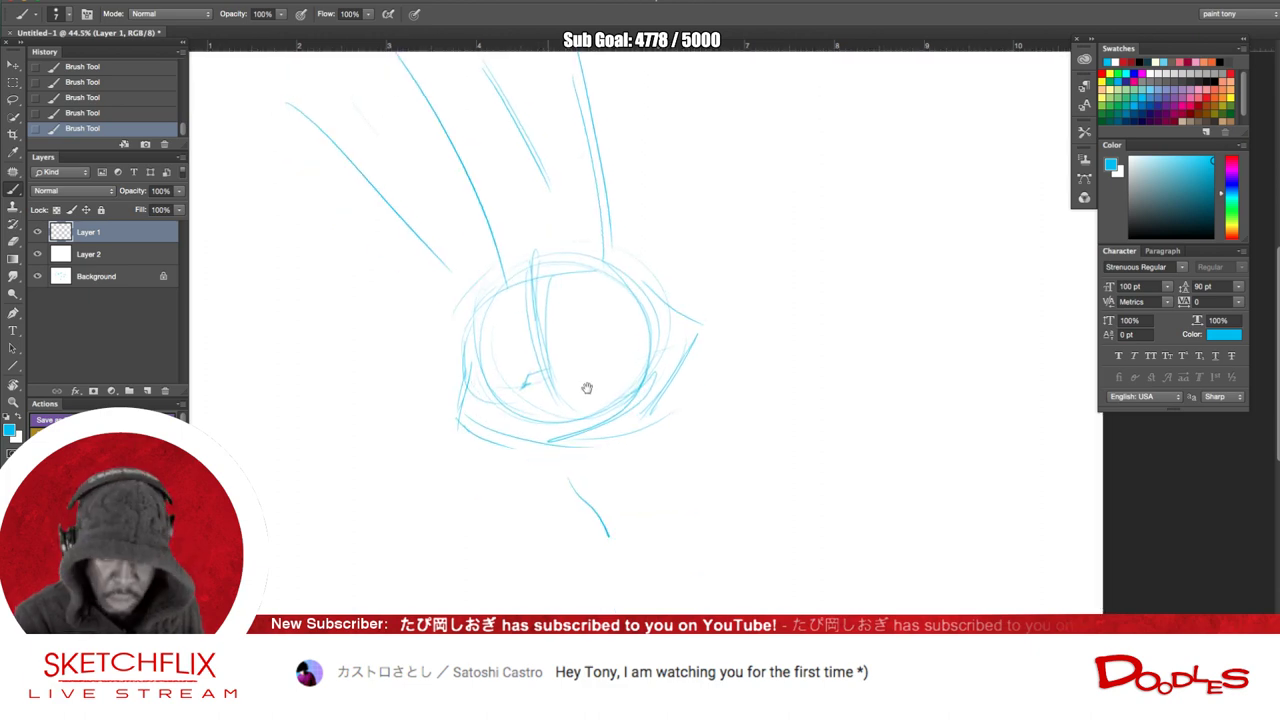
drag(489, 388, 584, 374)
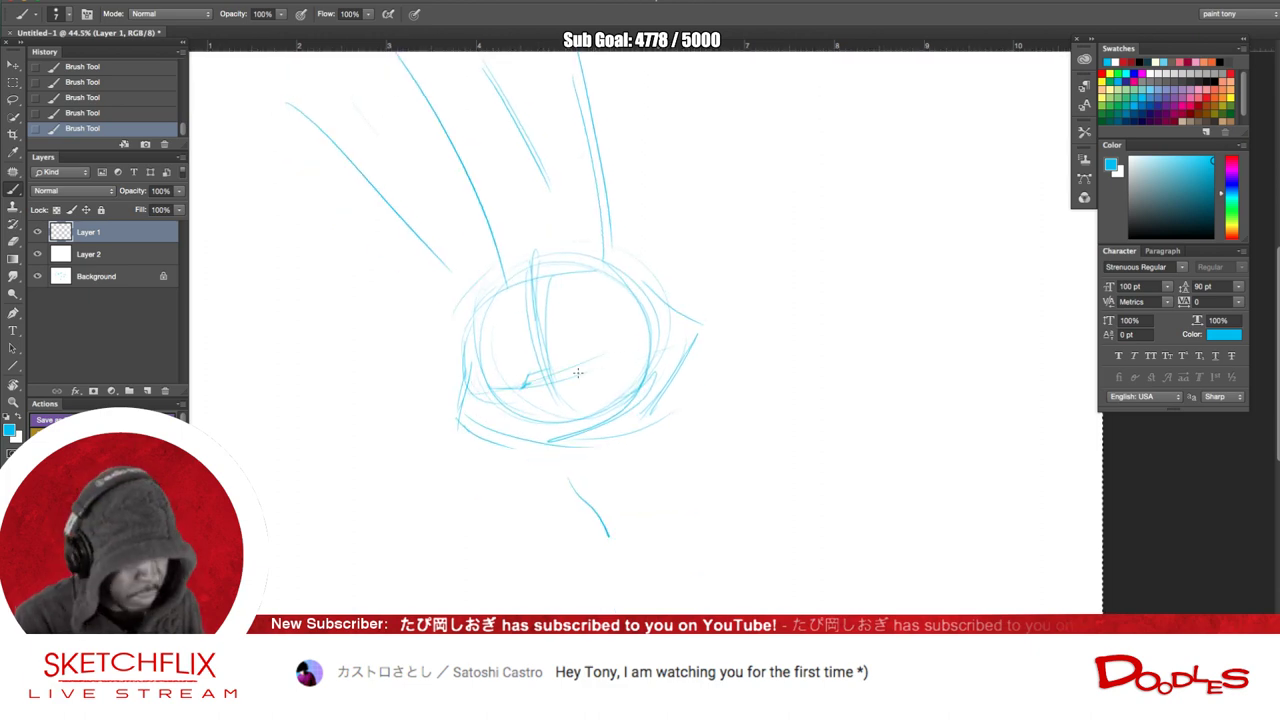
- Rough in the outlines of both eyes, one on each side of the face's vertical centre guide
mouse_move(597, 302)
mouse_down()
mouse_move(623, 318)
mouse_move(563, 344)
mouse_move(600, 295)
mouse_move(566, 348)
mouse_move(596, 352)
mouse_move(628, 330)
mouse_up()
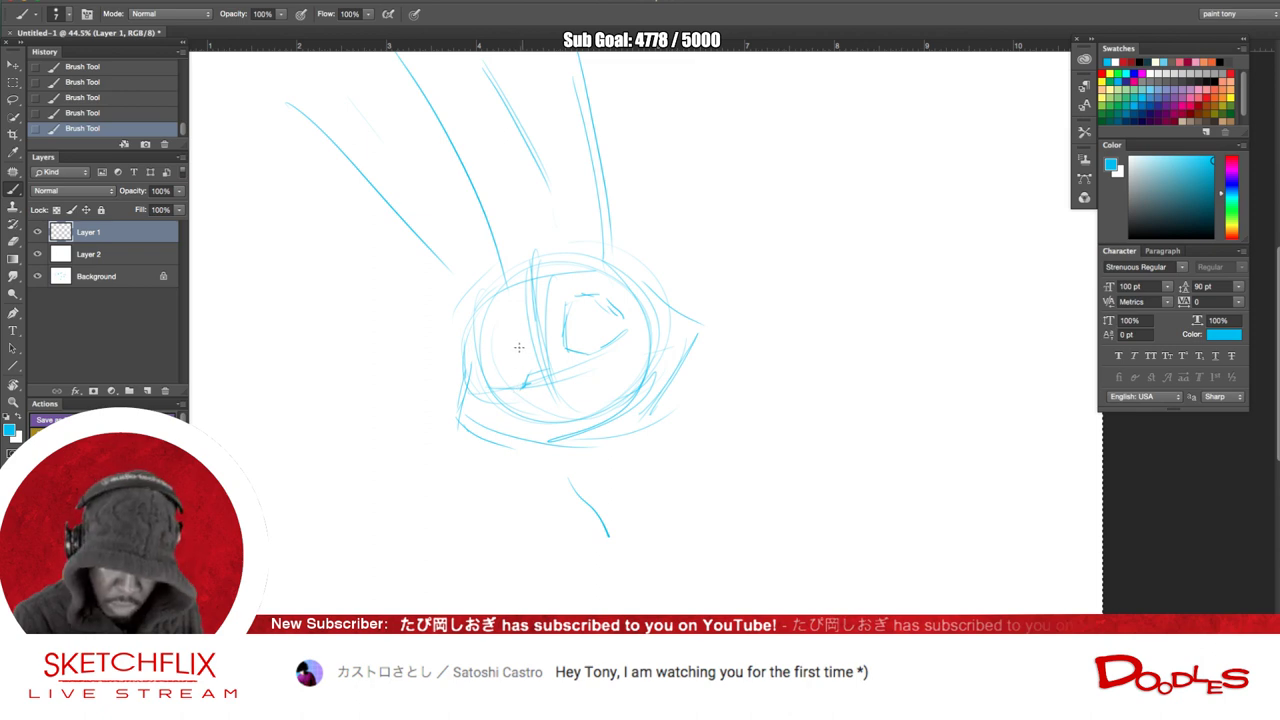
mouse_move(515, 323)
mouse_down()
mouse_move(528, 382)
mouse_move(516, 324)
mouse_move(523, 353)
mouse_move(498, 315)
mouse_move(482, 374)
mouse_up()
mouse_move(493, 318)
mouse_down()
mouse_move(487, 365)
mouse_move(525, 384)
mouse_up()
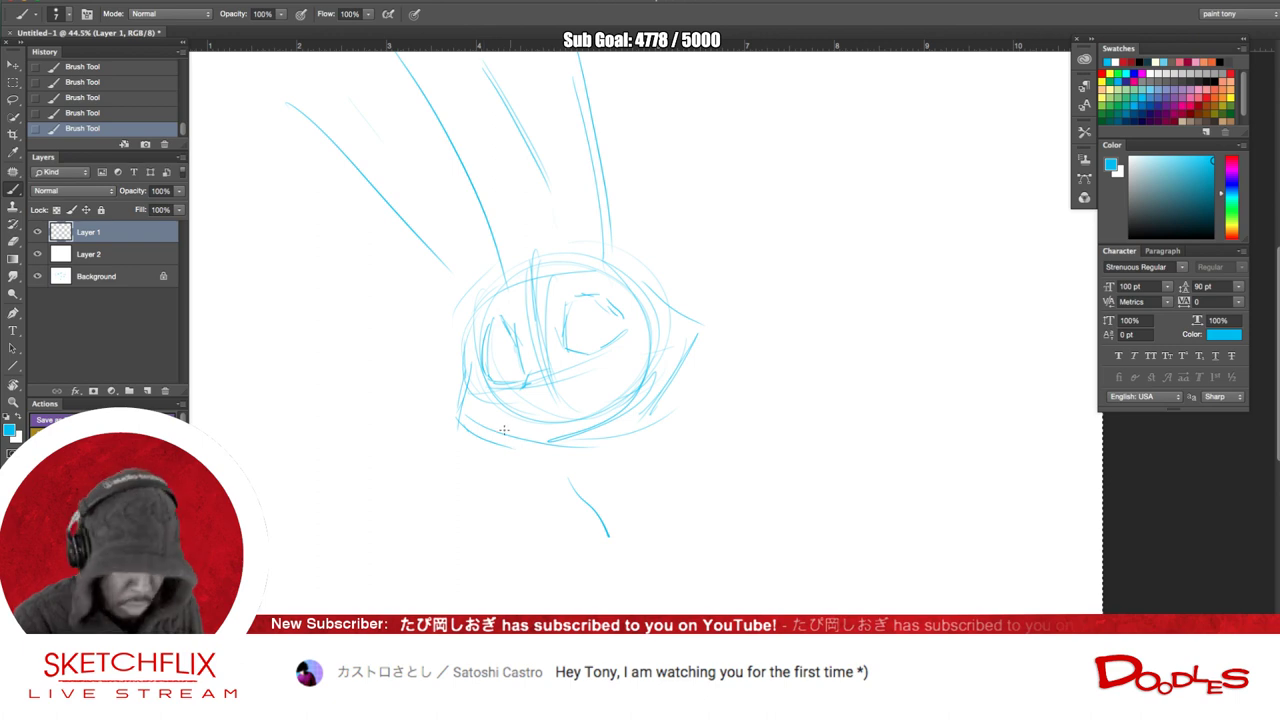
- Sketch a curved smirking mouth across the lower face, with an upturned corner and cheek crease under the larger eye
mouse_move(508, 413)
mouse_down()
mouse_move(628, 378)
mouse_move(575, 410)
mouse_move(546, 408)
mouse_move(605, 389)
mouse_up()
drag(602, 387, 609, 365)
drag(601, 375, 618, 362)
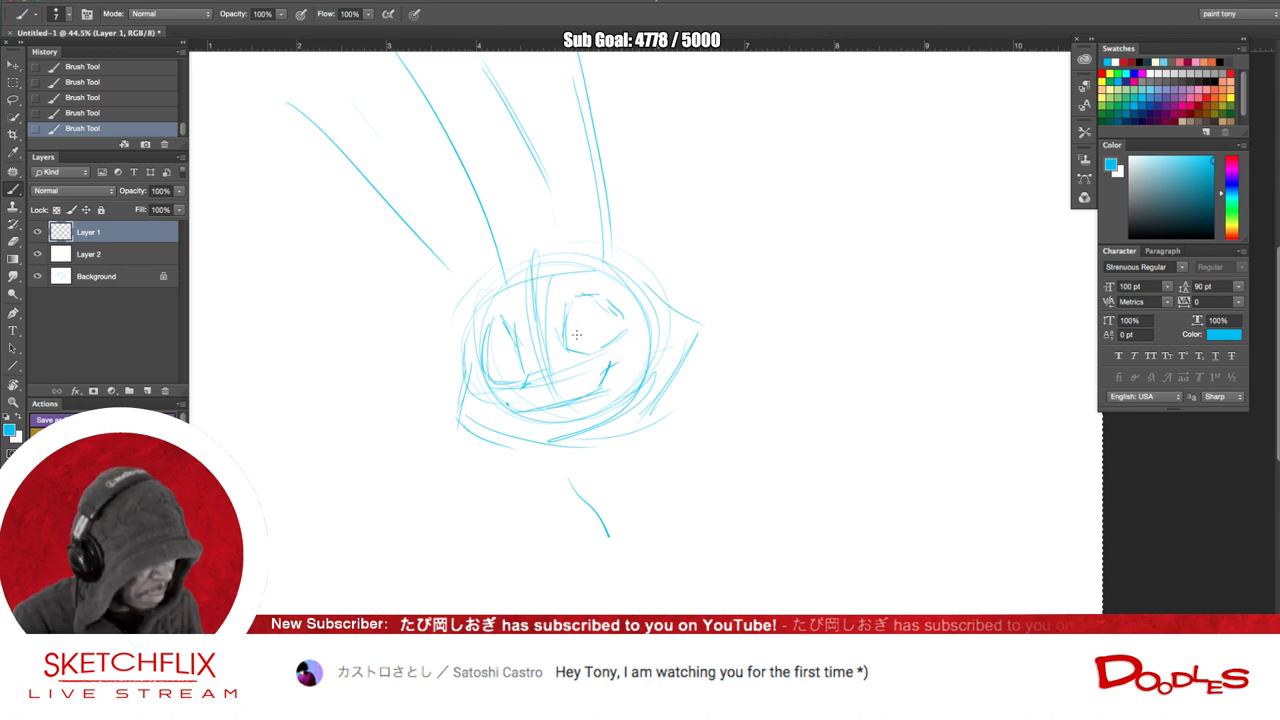
- Firm up the eye outlines, add half-closed eyelid lines across both eyes, and define the small nose
mouse_move(569, 303)
mouse_down()
mouse_move(561, 342)
mouse_move(575, 299)
mouse_move(616, 289)
mouse_move(591, 307)
mouse_move(568, 296)
mouse_move(600, 294)
mouse_up()
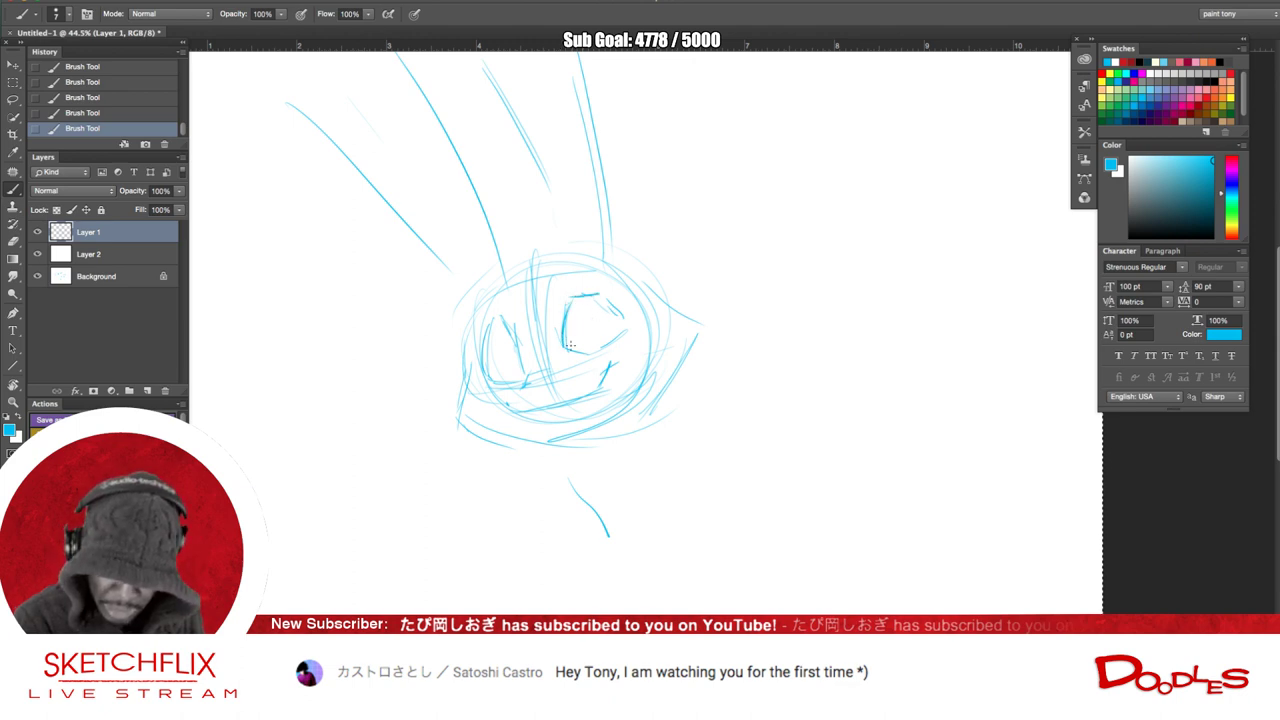
drag(557, 349, 623, 312)
drag(508, 338, 525, 371)
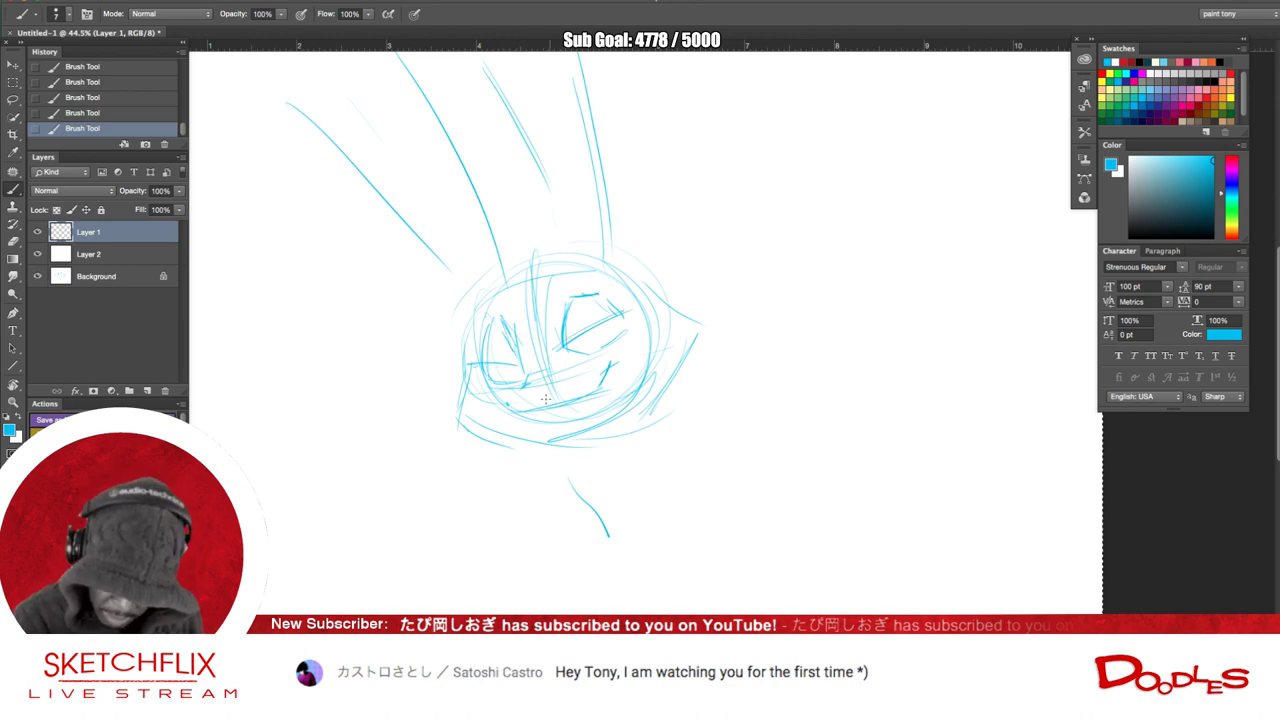
mouse_move(525, 385)
mouse_down()
mouse_move(552, 381)
mouse_move(545, 390)
mouse_up()
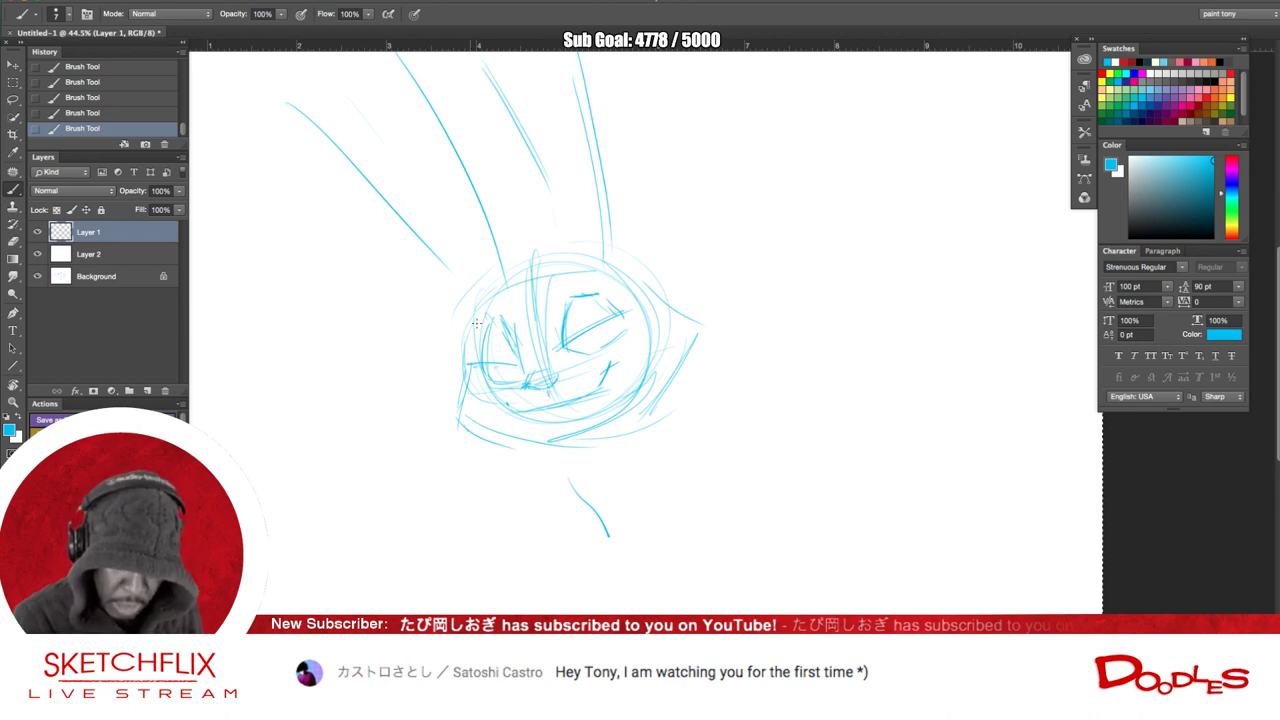
- Reinforce the head and cheek contours and sketch the neck and collar shapes beneath the chin
drag(579, 438, 563, 504)
drag(545, 204, 507, 351)
mouse_move(517, 475)
mouse_down()
mouse_move(567, 298)
mouse_move(571, 251)
mouse_move(543, 253)
mouse_move(548, 213)
mouse_move(596, 215)
mouse_move(681, 291)
mouse_move(617, 376)
mouse_up()
mouse_move(692, 305)
mouse_down()
mouse_move(554, 405)
mouse_move(600, 462)
mouse_up()
drag(645, 372, 634, 427)
mouse_move(550, 412)
mouse_down()
mouse_move(547, 437)
mouse_move(580, 453)
mouse_up()
drag(547, 431, 621, 467)
mouse_move(628, 400)
mouse_down()
mouse_move(679, 363)
mouse_move(649, 503)
mouse_move(637, 425)
mouse_move(661, 512)
mouse_up()
scroll(649, 503, up, 3)
mouse_move(681, 487)
mouse_down()
mouse_move(694, 500)
mouse_move(708, 409)
mouse_move(695, 397)
mouse_up()
key(super+a)
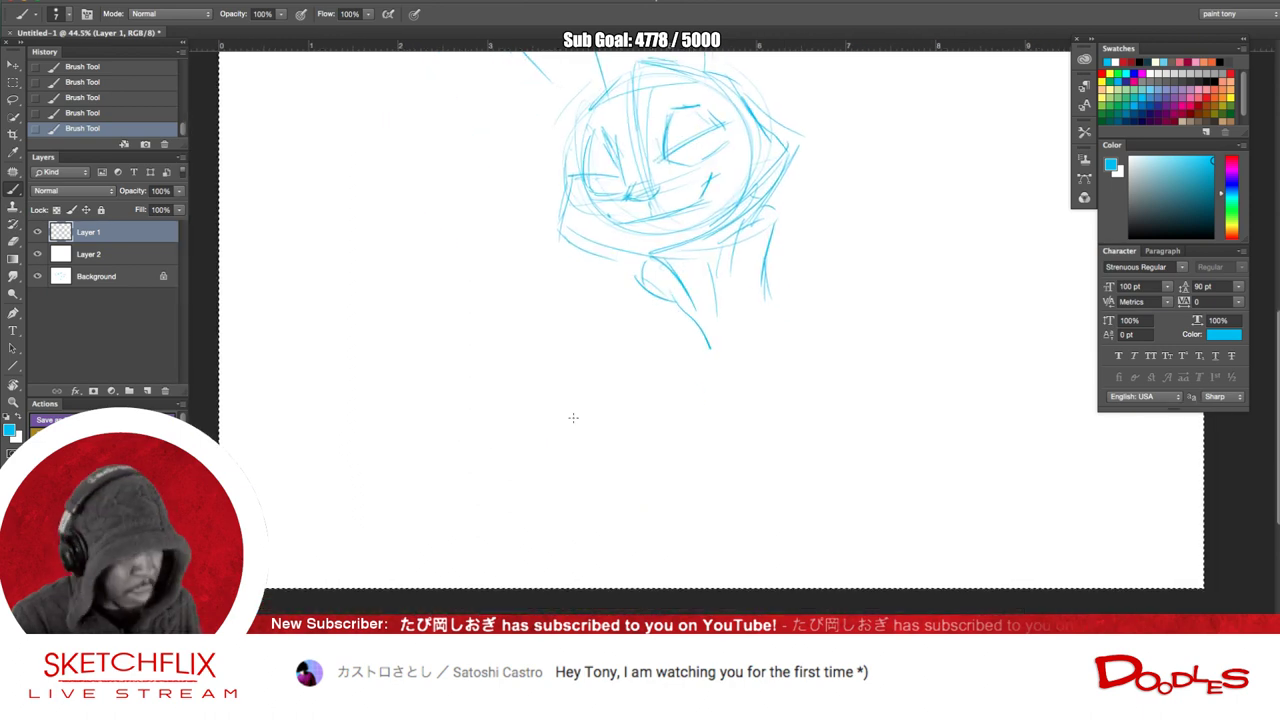
- Sketch sloping shoulder lines outward from both sides of the neck
scroll(610, 450, up, 5)
scroll(610, 450, right, 4)
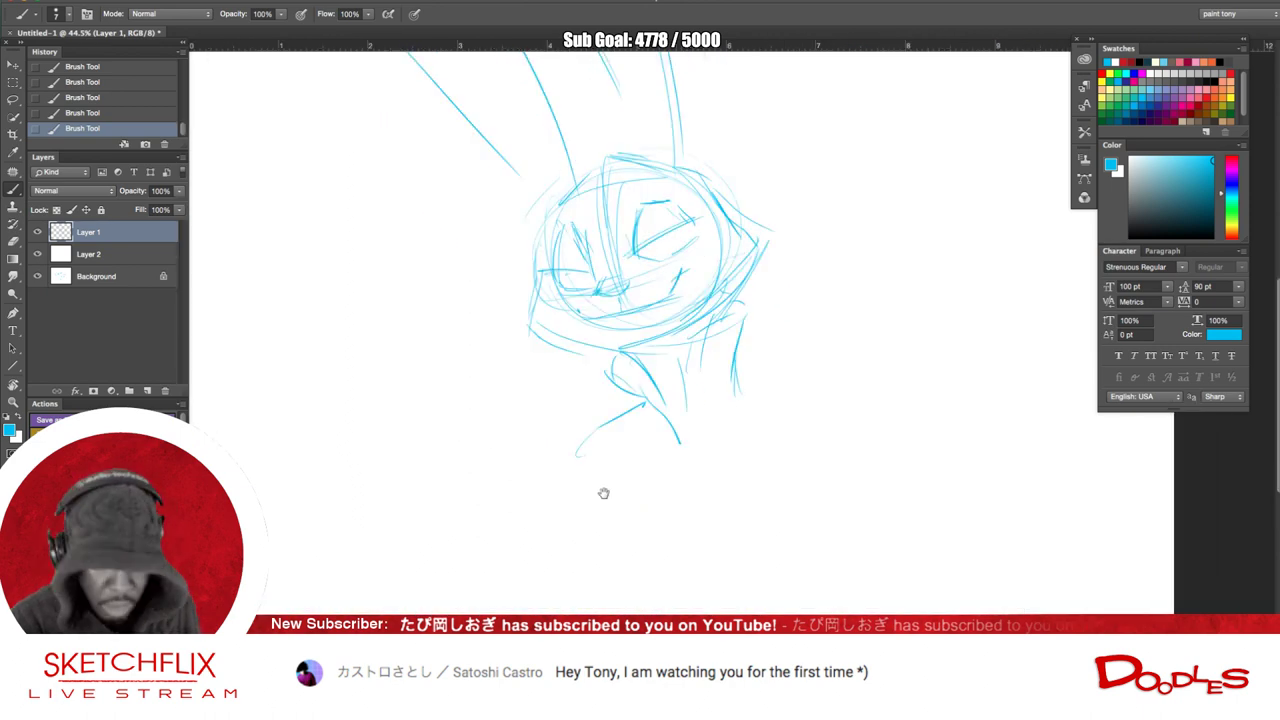
mouse_move(604, 479)
mouse_down()
mouse_move(556, 490)
mouse_move(691, 481)
mouse_move(745, 518)
mouse_up()
mouse_move(668, 464)
mouse_down()
mouse_move(759, 507)
mouse_move(713, 506)
mouse_up()
drag(541, 499, 496, 542)
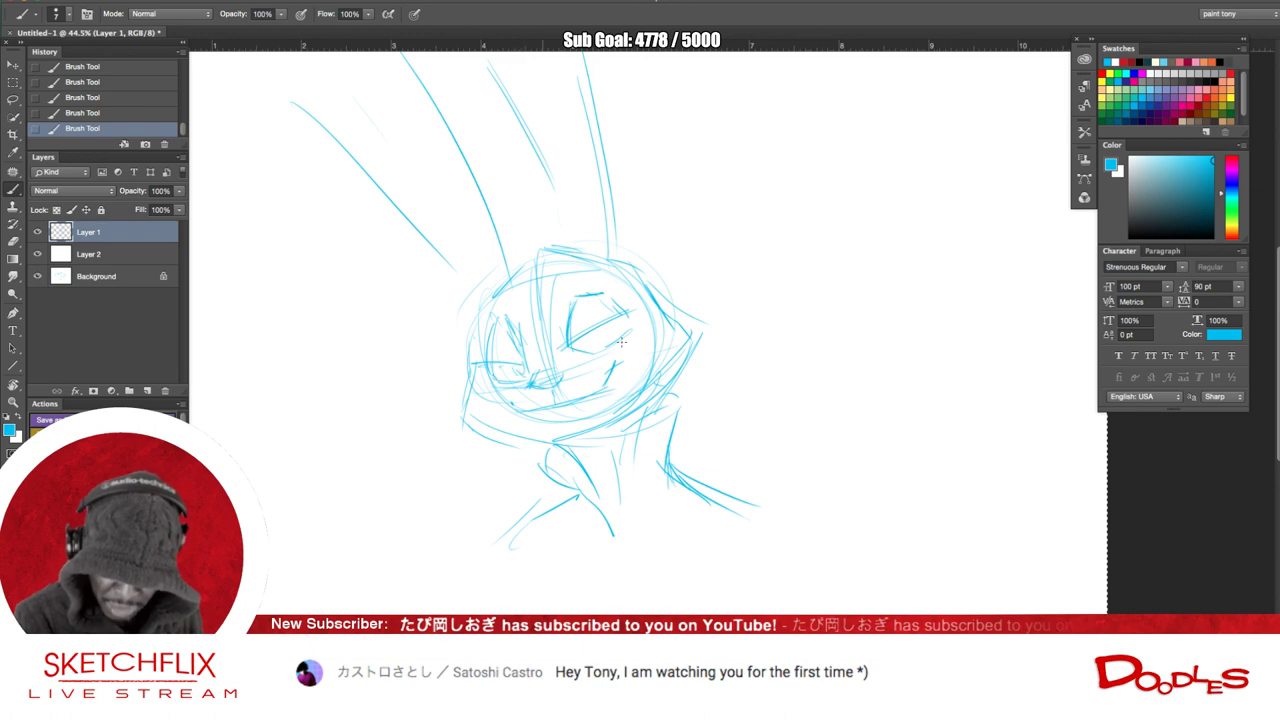
- Add the iris under the larger eye's lid and refine the forehead, cheek and crown contours of the head
mouse_move(597, 329)
mouse_down()
mouse_move(611, 331)
mouse_move(612, 303)
mouse_up()
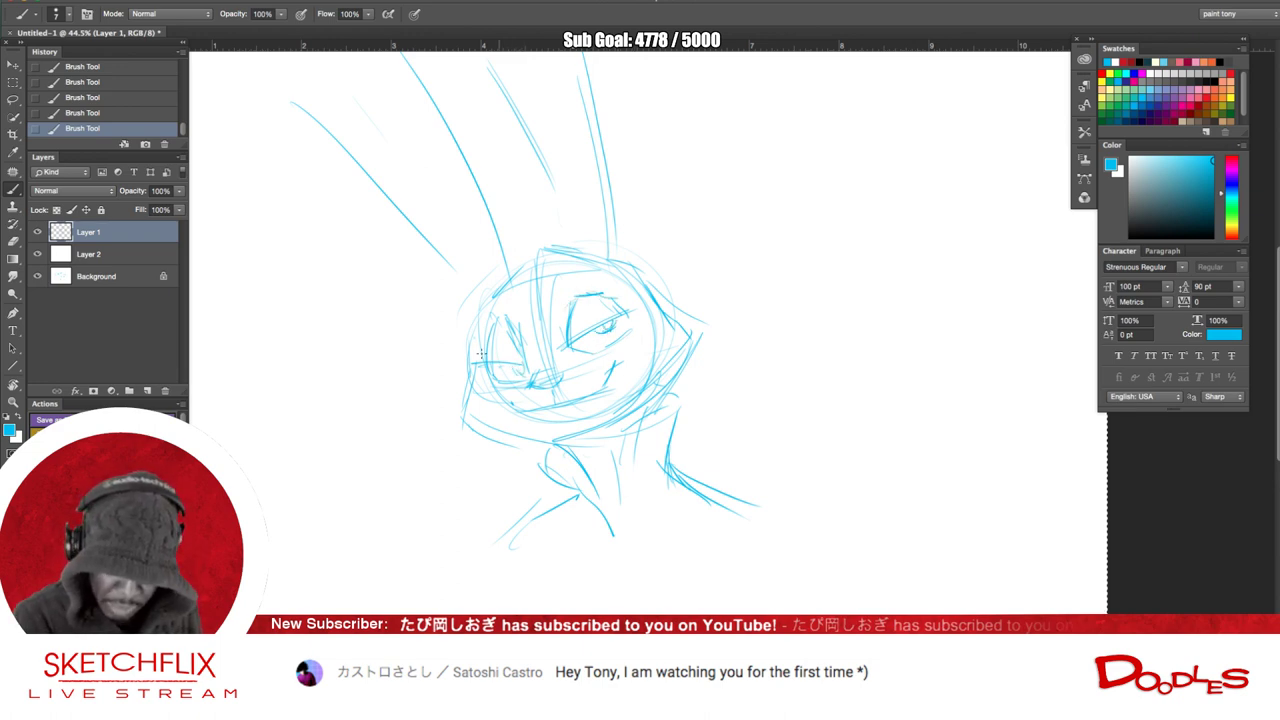
mouse_move(485, 293)
mouse_down()
mouse_move(471, 308)
mouse_move(470, 380)
mouse_move(493, 292)
mouse_up()
drag(460, 385, 508, 424)
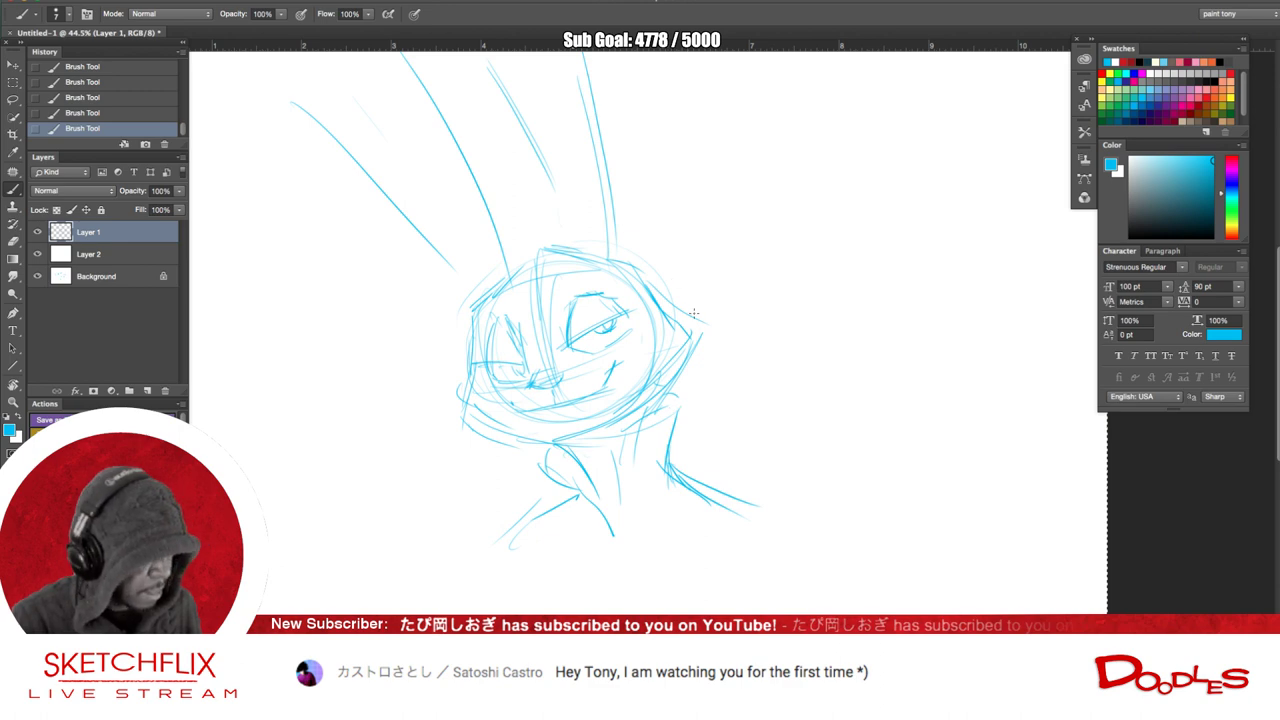
drag(515, 246, 551, 253)
drag(624, 450, 615, 468)
- Select the whole canvas on Layer 1 and scale the rabbit sketch down about its centre with Free Transform
scroll(566, 470, down, 2)
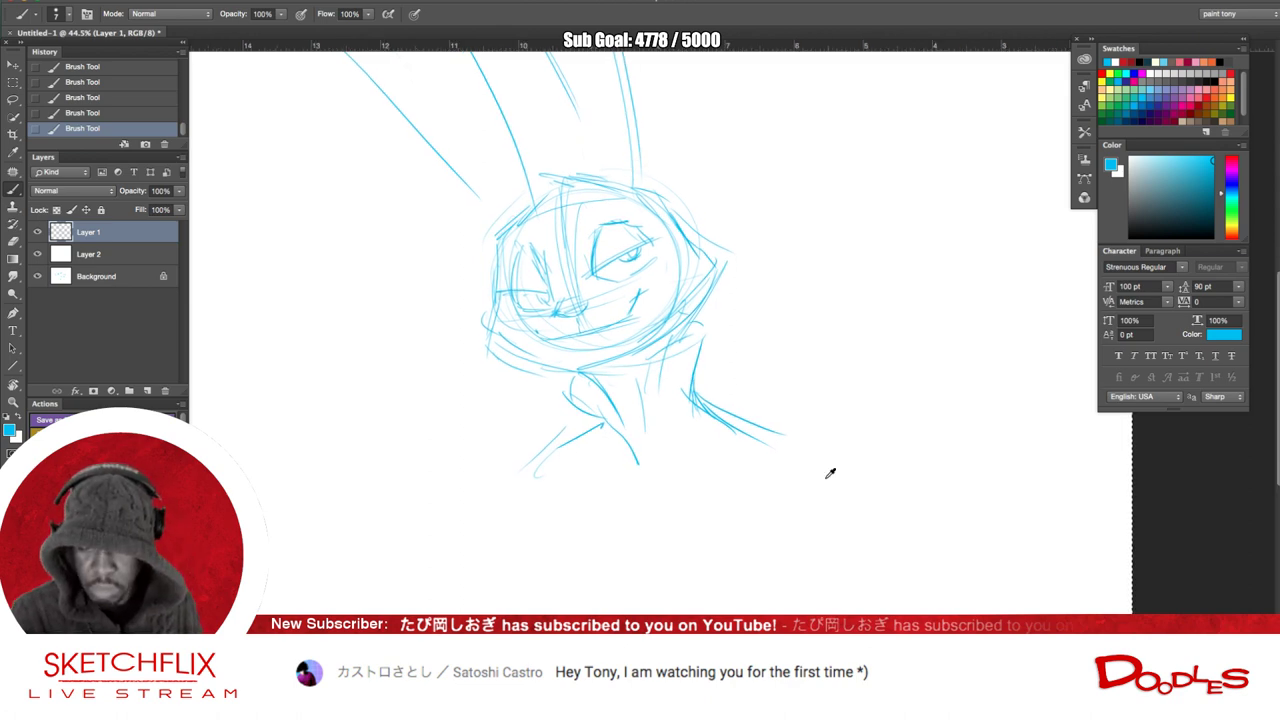
scroll(825, 478, down, 2)
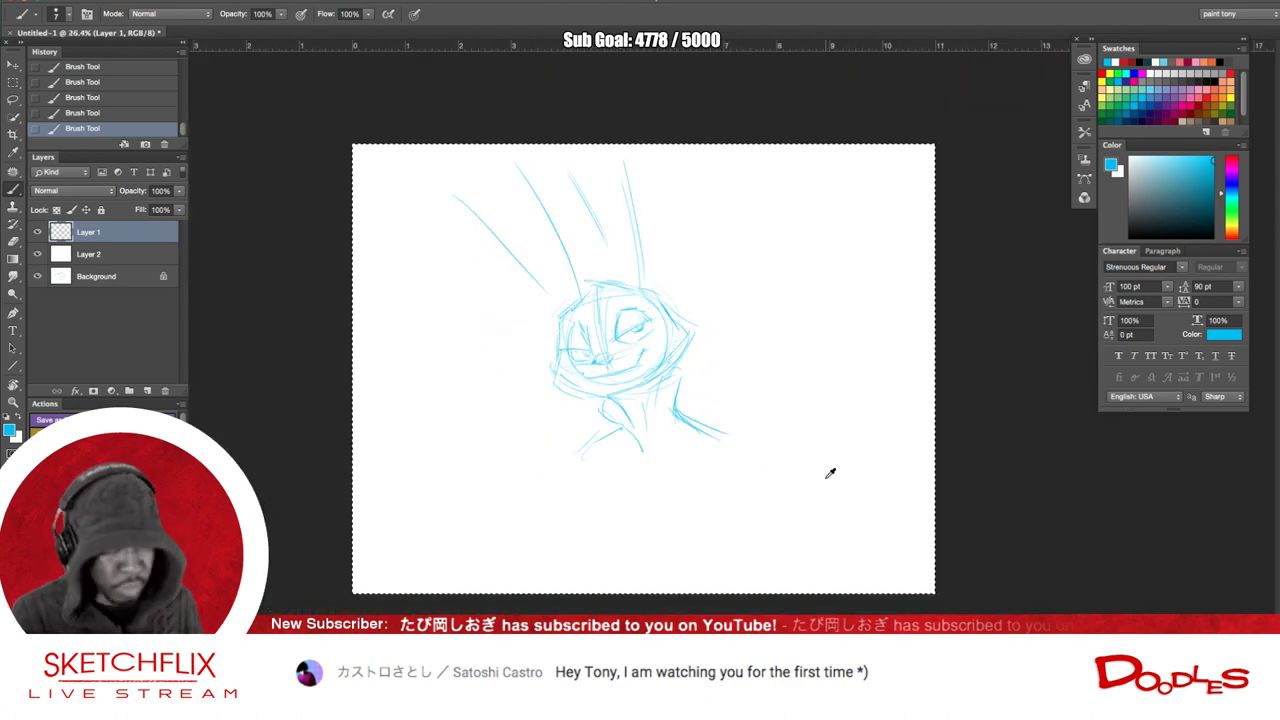
scroll(825, 478, up, 1)
key(ctrl+a)
scroll(825, 478, up, 4)
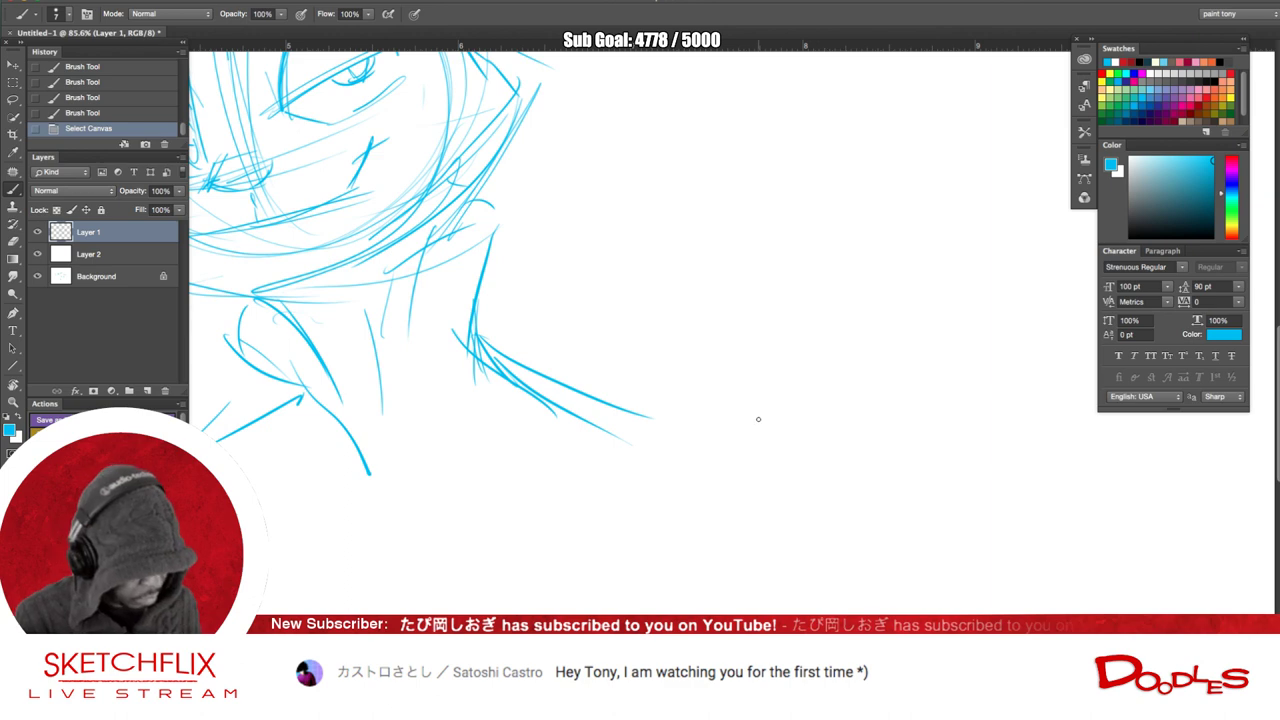
key(ctrl+a)
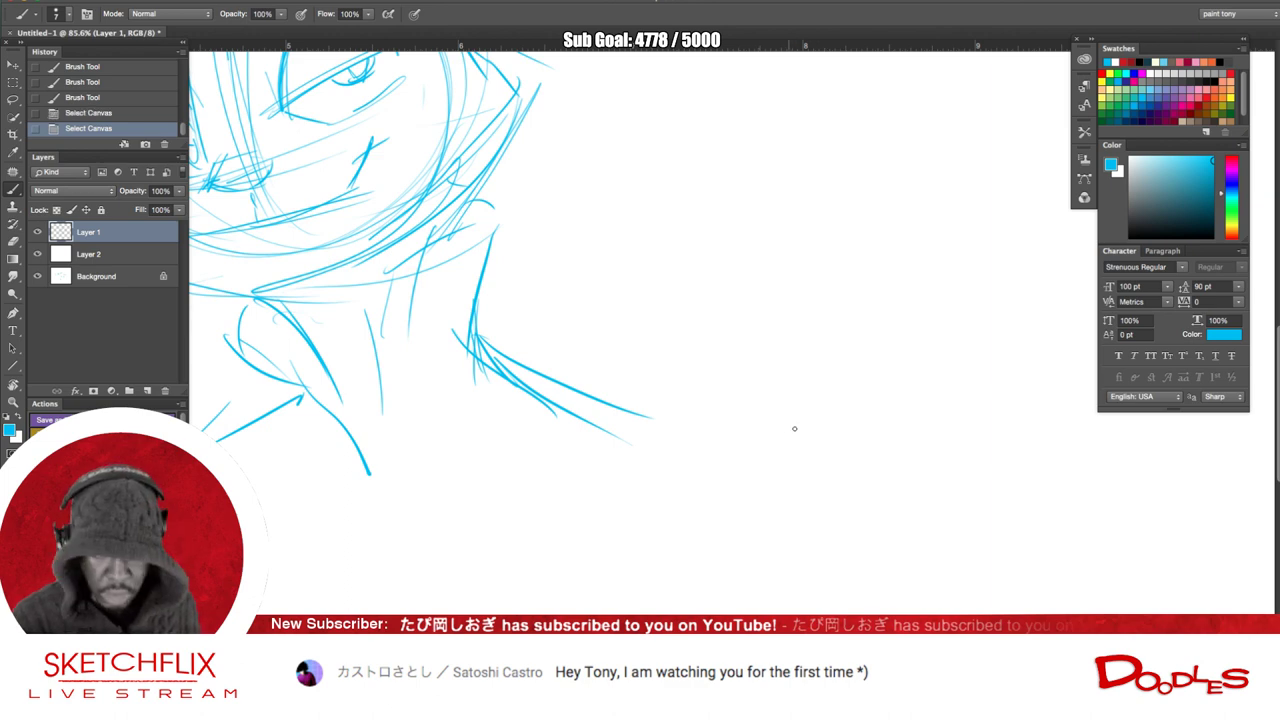
scroll(640, 439, down, 5)
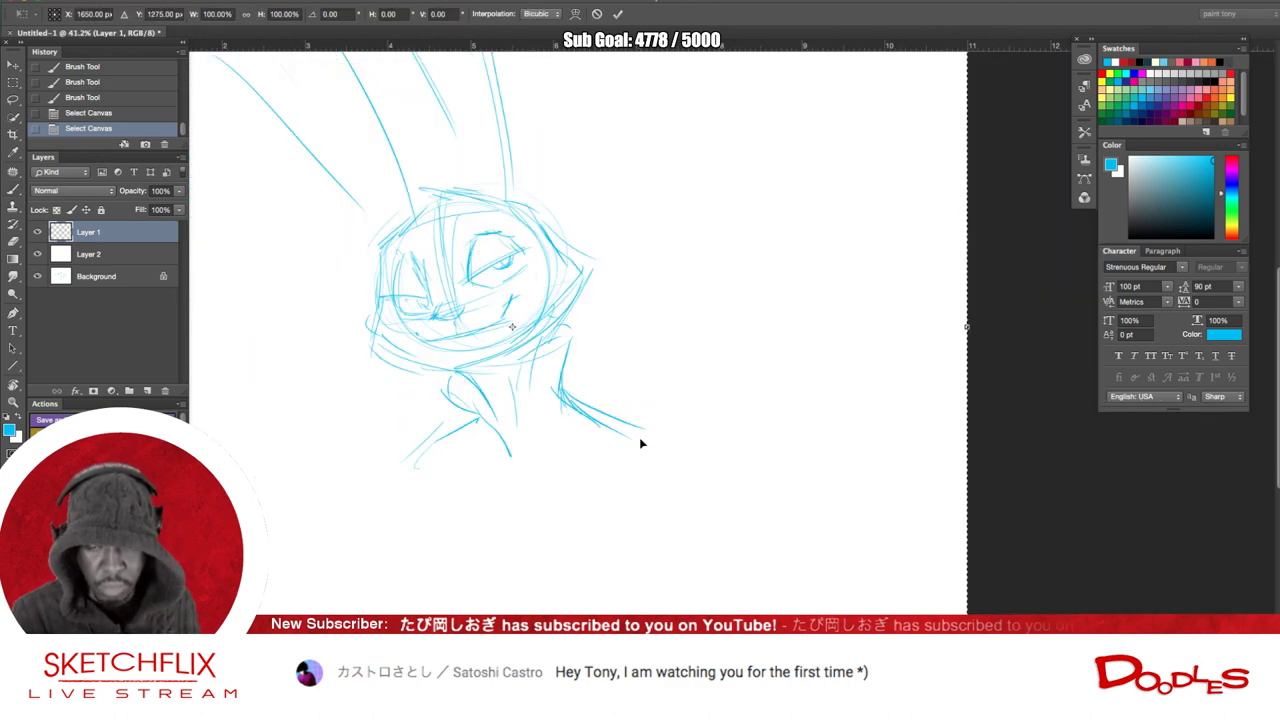
key(ctrl+t)
scroll(641, 443, up, 2)
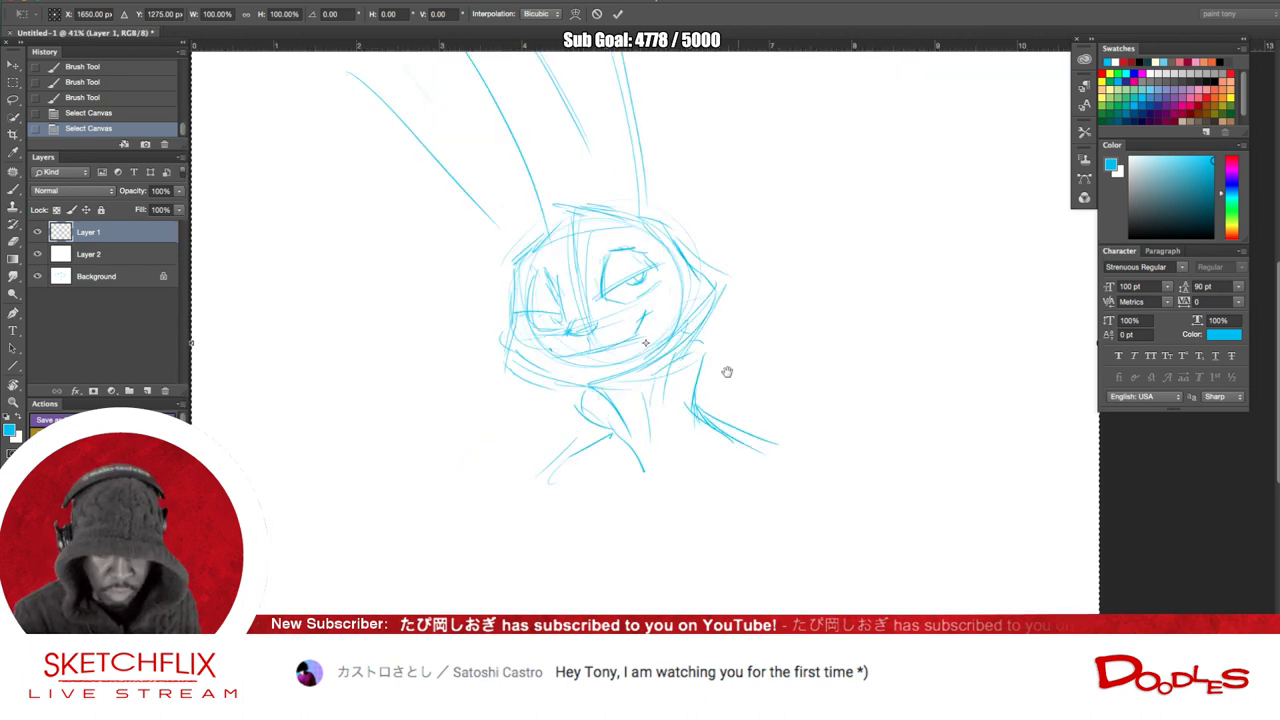
drag(684, 366, 666, 437)
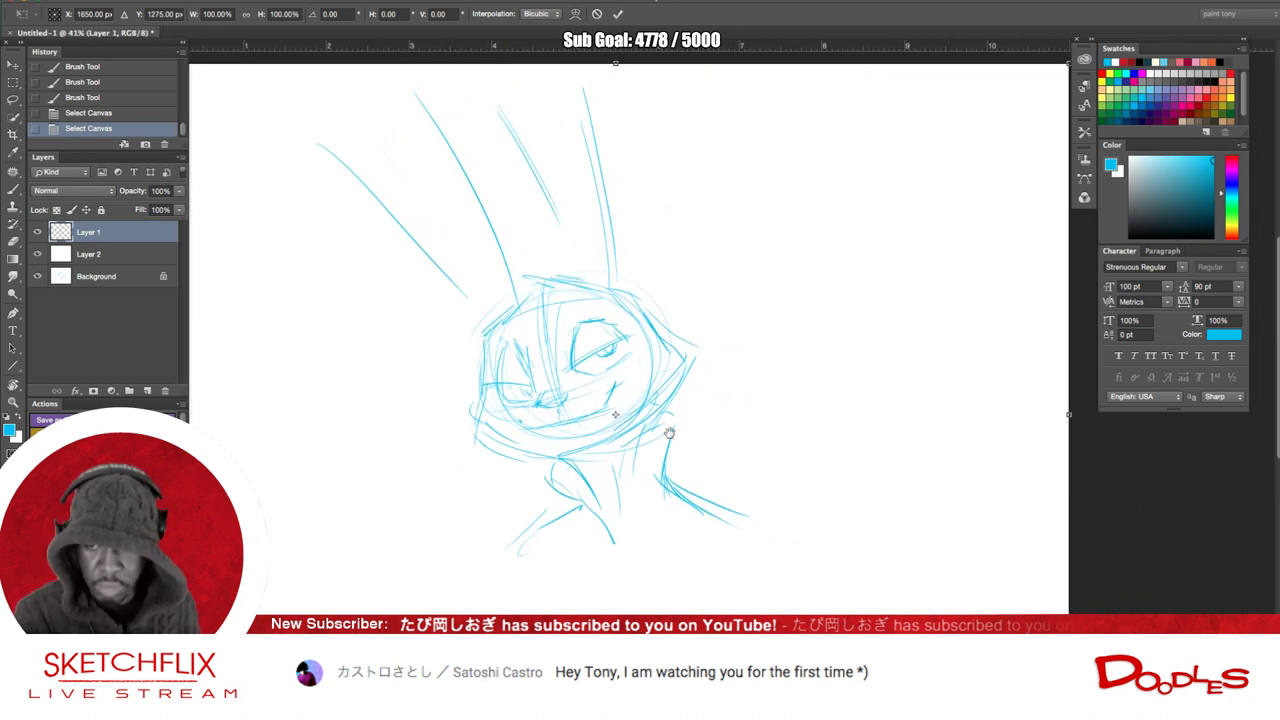
mouse_move(1068, 63)
mouse_down()
mouse_move(512, 550)
mouse_move(731, 363)
mouse_move(538, 437)
mouse_move(620, 376)
mouse_move(664, 320)
mouse_up()
key(Return)
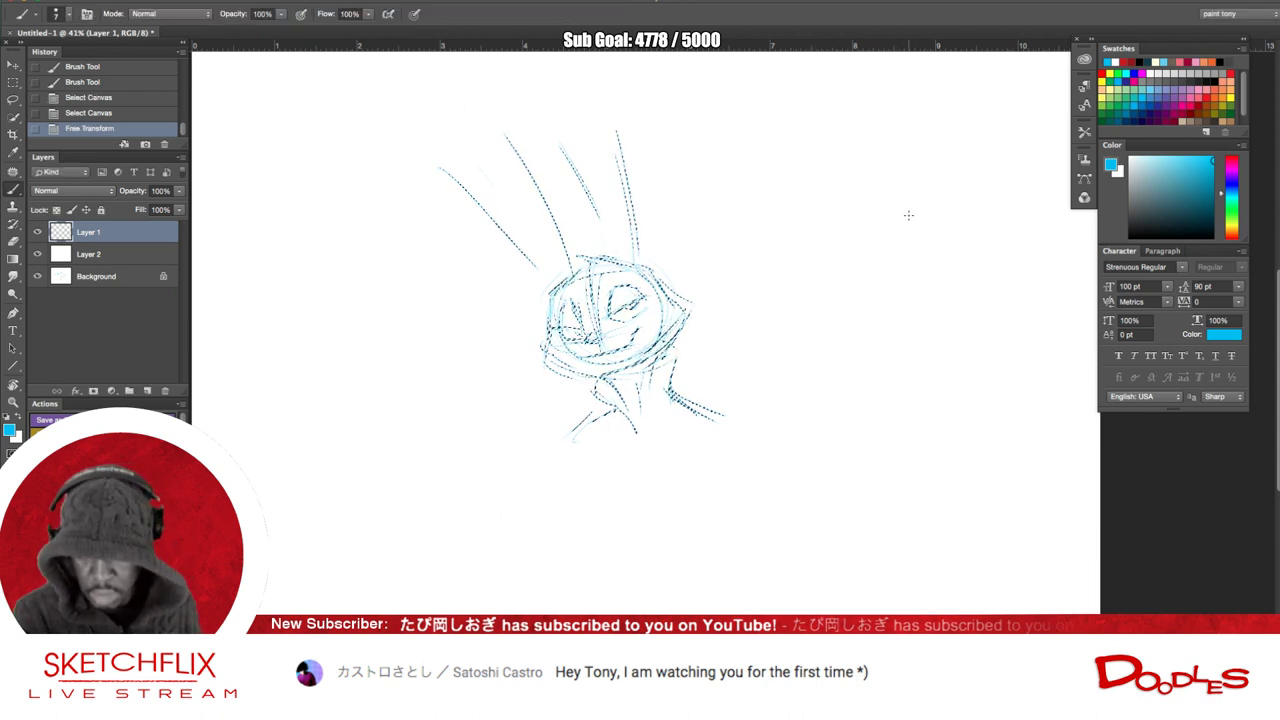
- Deselect the scaled-down rabbit sketch
scroll(1050, 223, down, 2)
scroll(1050, 223, down, 2)
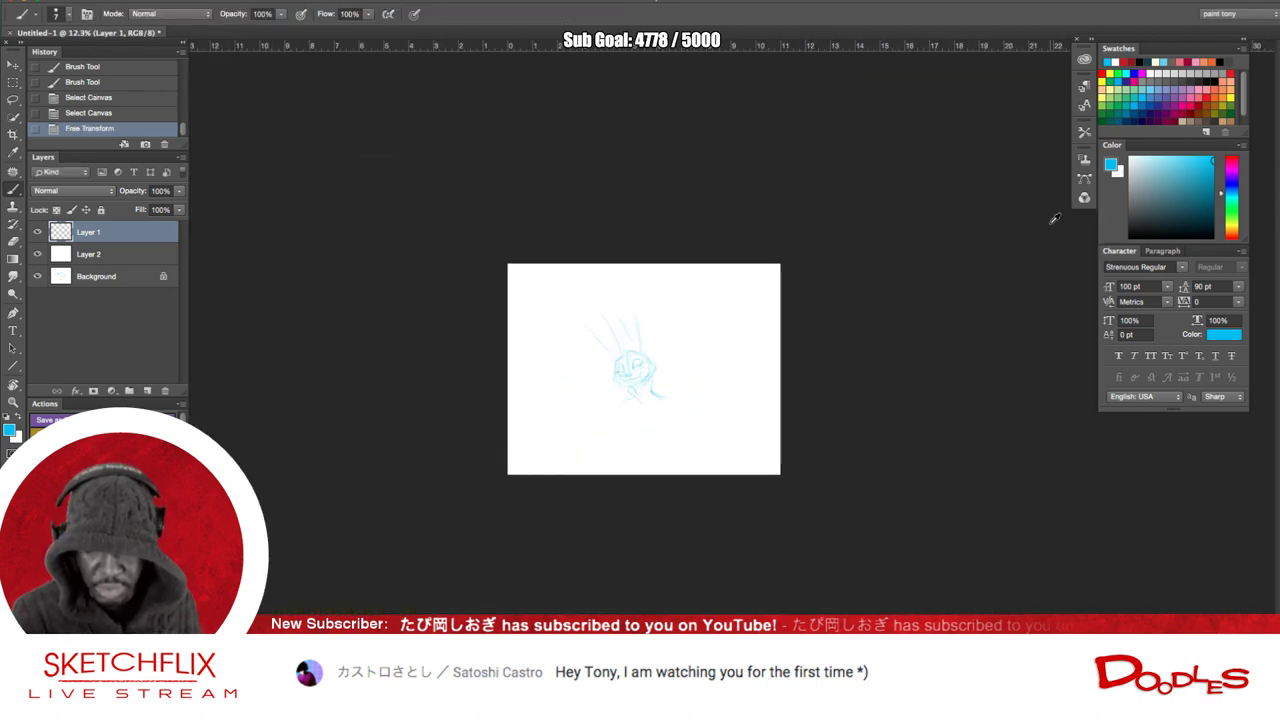
scroll(1050, 223, up, 3)
scroll(1050, 223, up, 2)
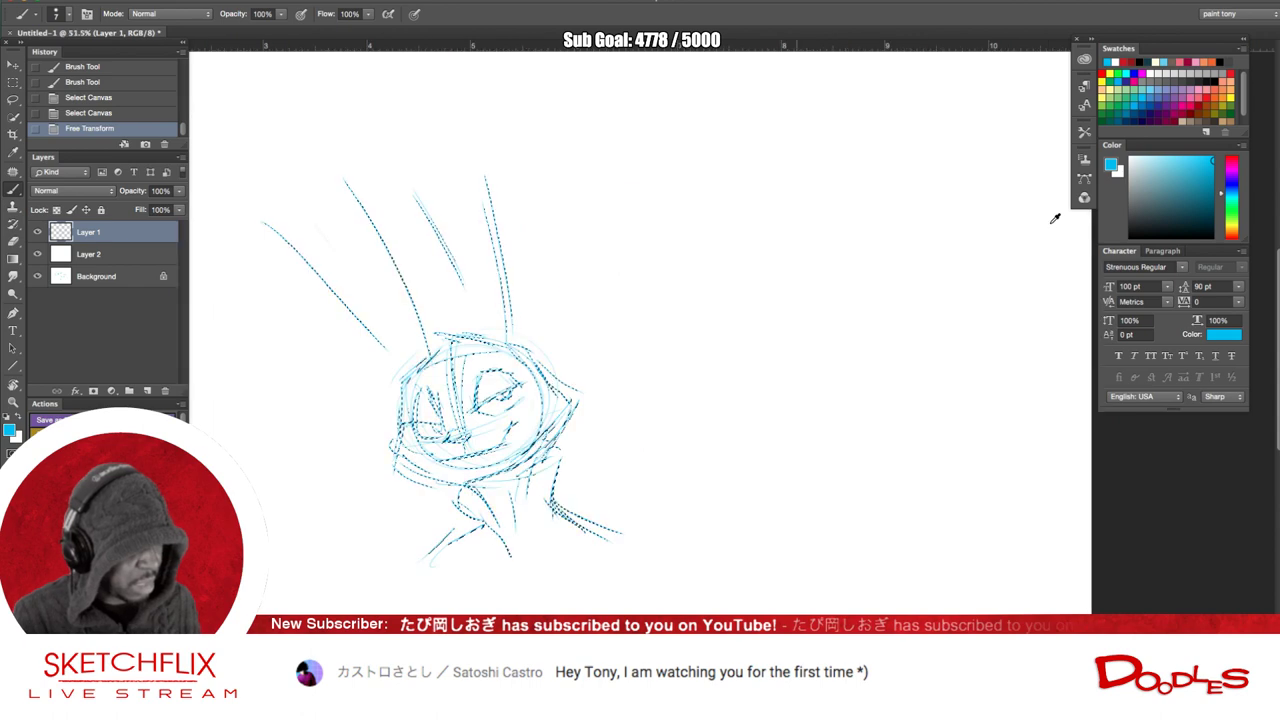
drag(594, 471, 774, 368)
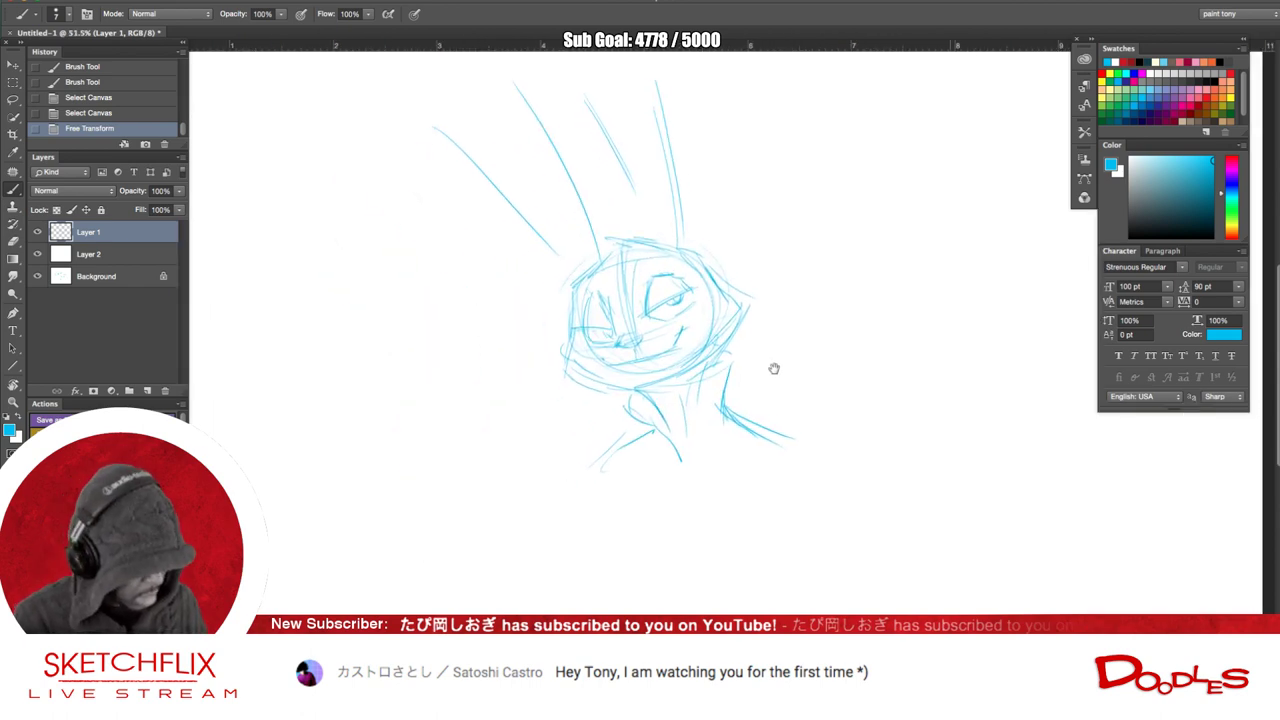
key(ctrl+d)
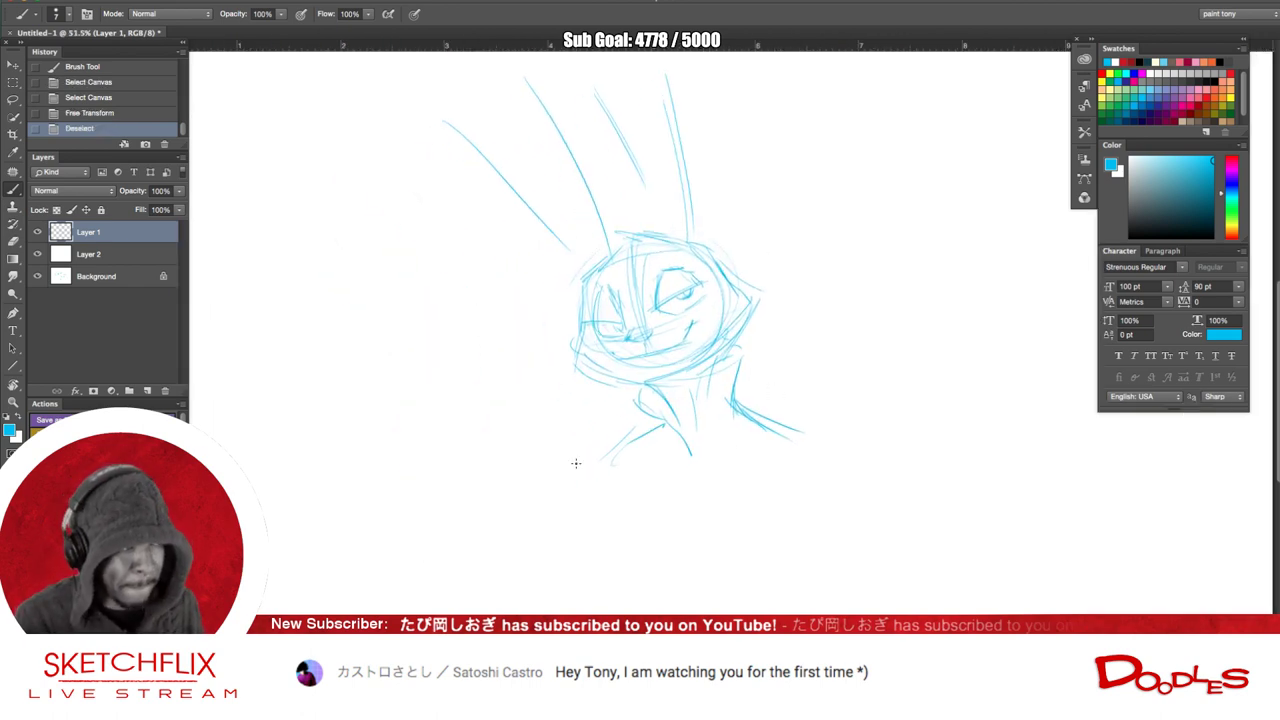
- Complete the outer, left-leaning ear with a rounded tip and tapering sides, and add a brow above the larger eye
drag(660, 483, 609, 543)
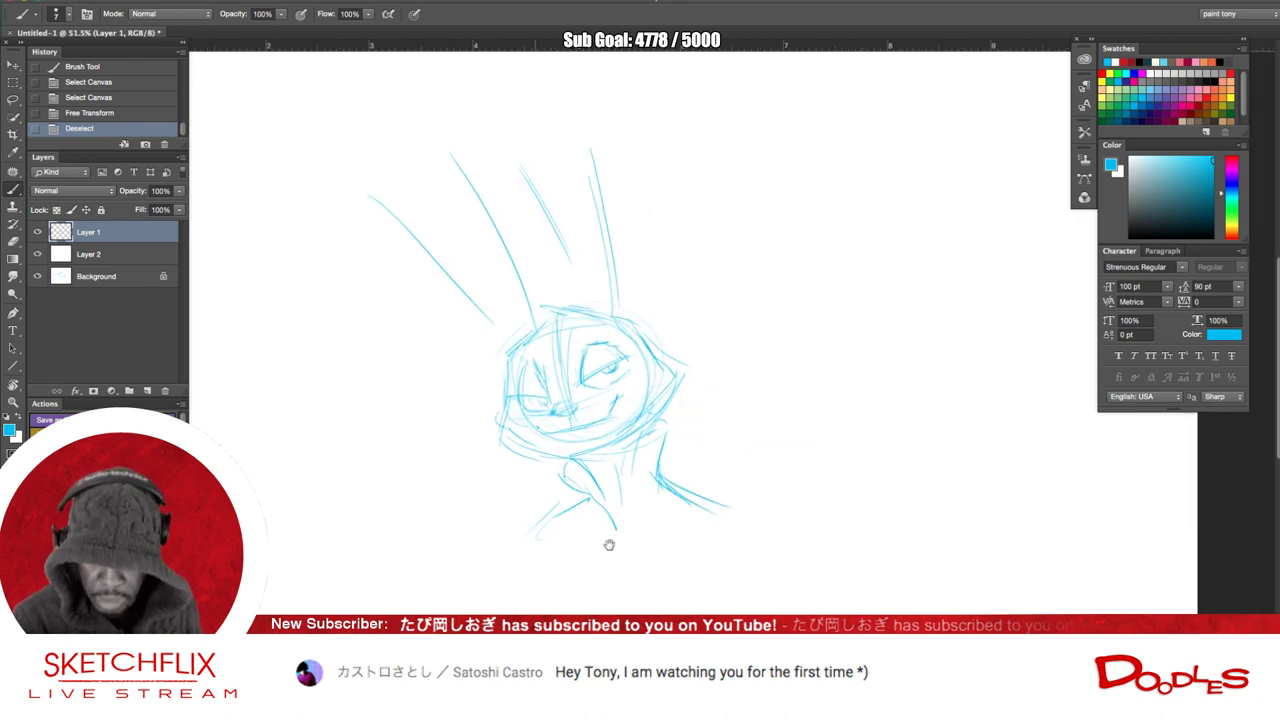
drag(352, 102, 377, 212)
mouse_move(357, 133)
mouse_down()
mouse_move(356, 105)
mouse_move(384, 113)
mouse_up()
mouse_move(348, 99)
mouse_down()
mouse_move(383, 112)
mouse_move(492, 244)
mouse_up()
mouse_move(388, 94)
mouse_down()
mouse_move(440, 144)
mouse_move(518, 286)
mouse_up()
drag(366, 192, 498, 322)
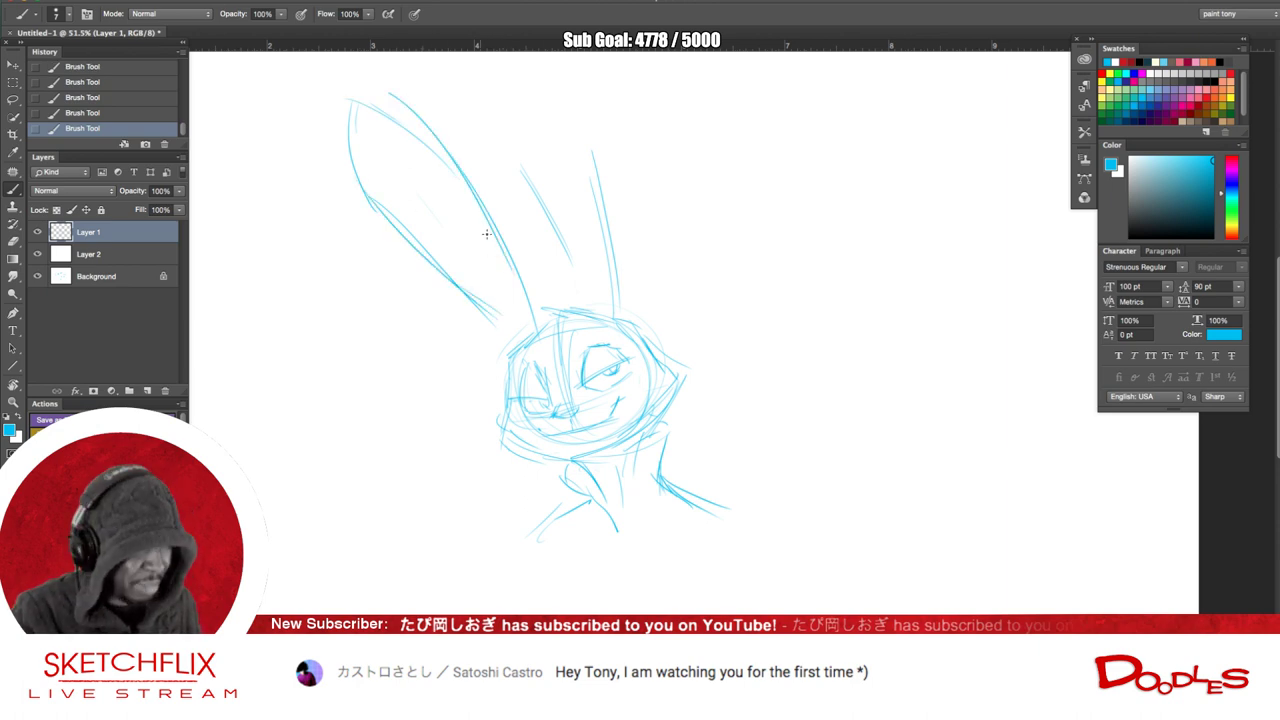
drag(492, 242, 532, 306)
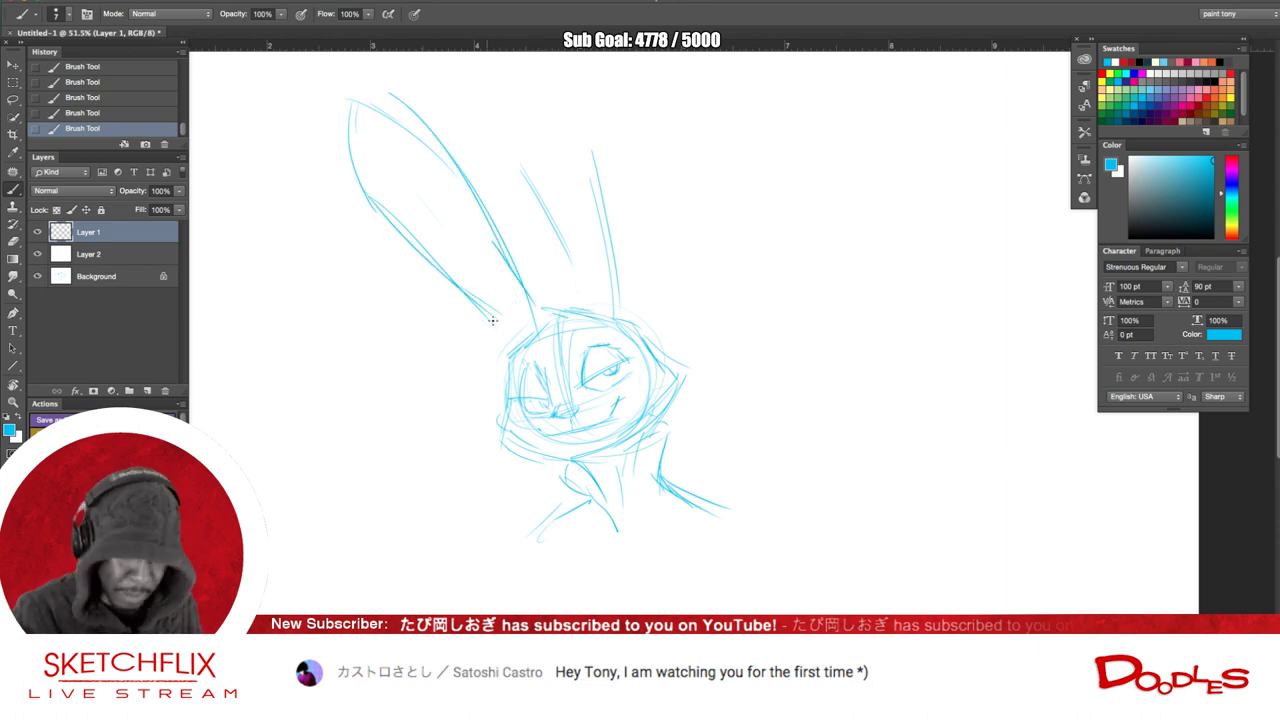
mouse_move(452, 276)
mouse_down()
mouse_move(531, 346)
mouse_move(608, 337)
mouse_up()
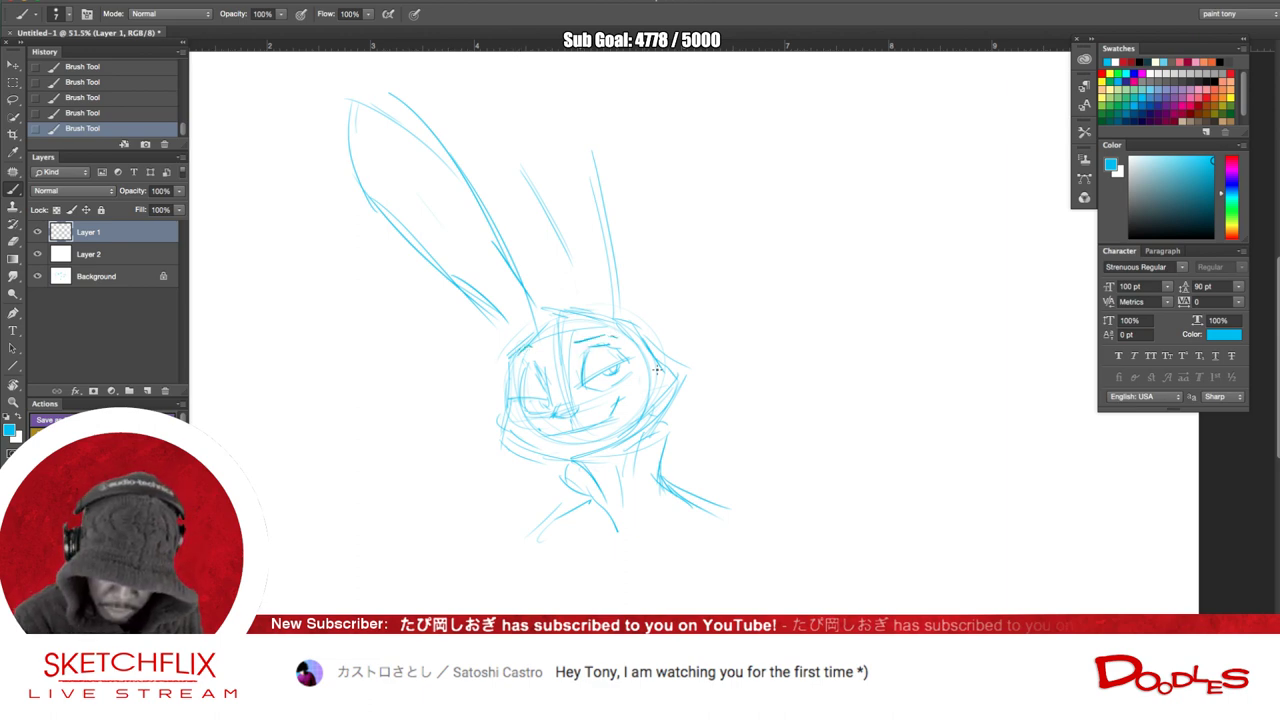
- Extend the more upright ear with long curved sides rising above the other ear and tapering into the head
scroll(569, 366, up, 4)
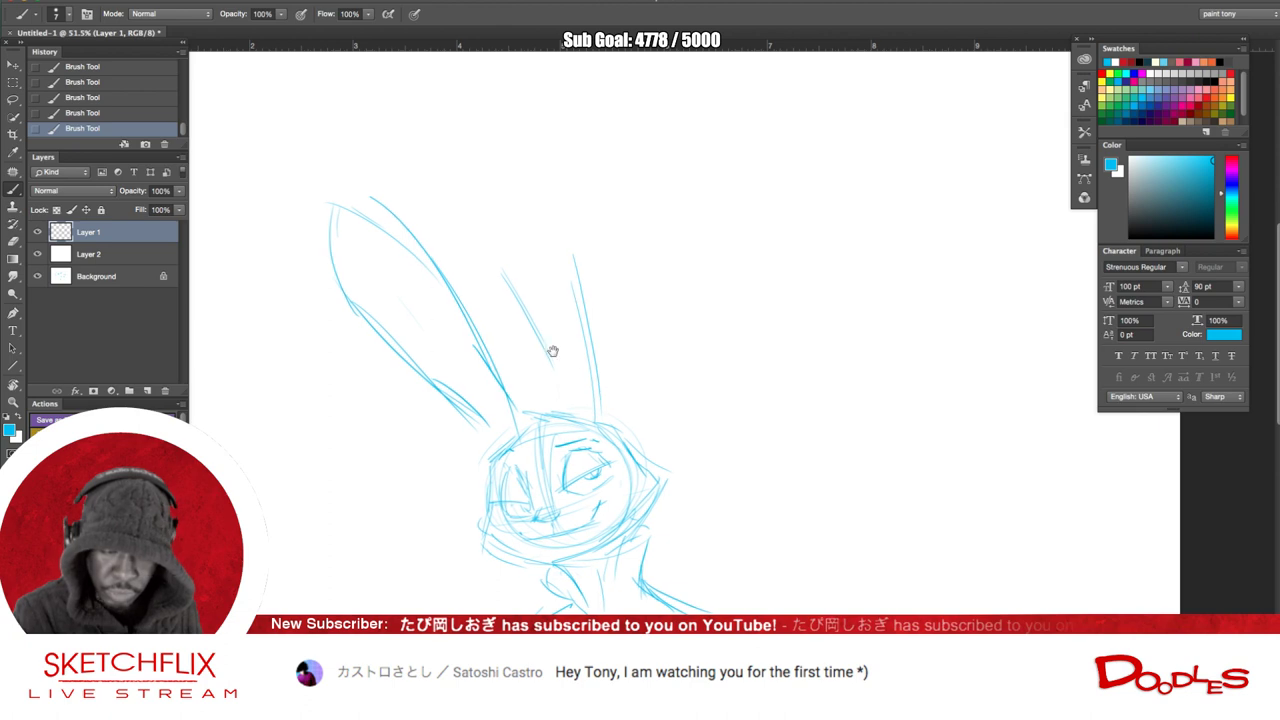
drag(508, 275, 579, 408)
drag(501, 289, 484, 108)
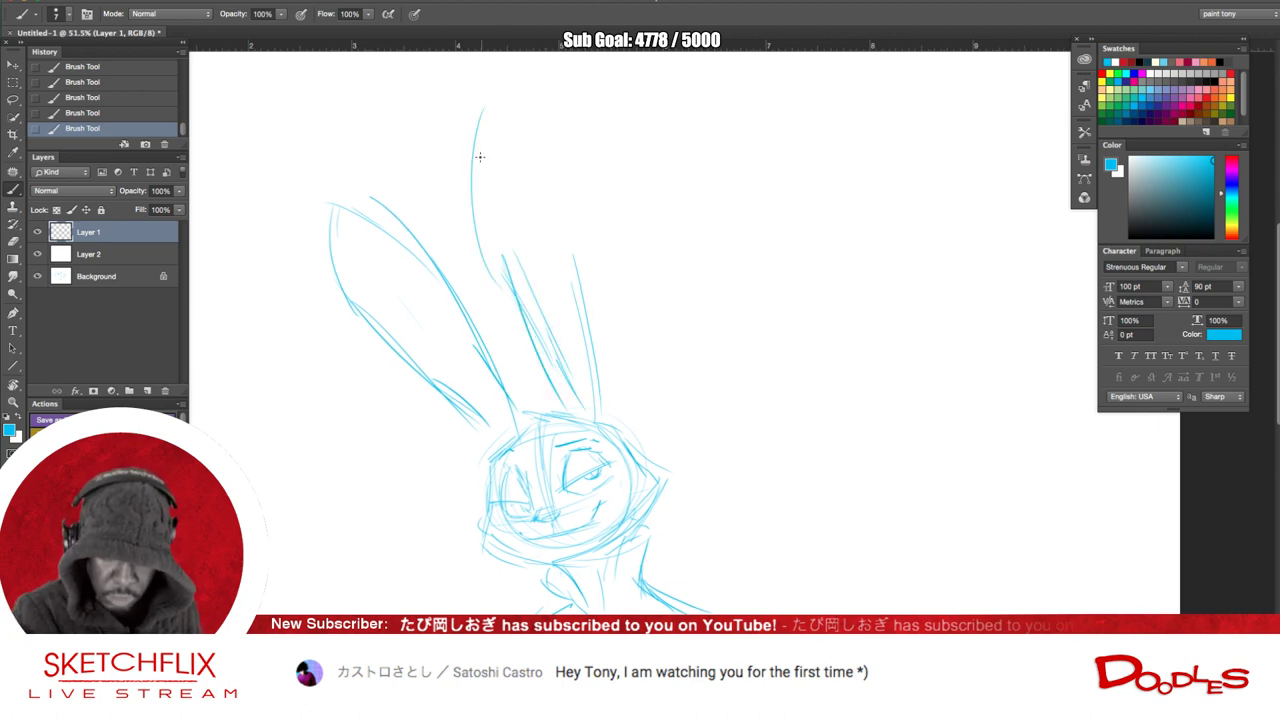
mouse_move(564, 224)
mouse_down()
mouse_move(533, 153)
mouse_move(598, 348)
mouse_up()
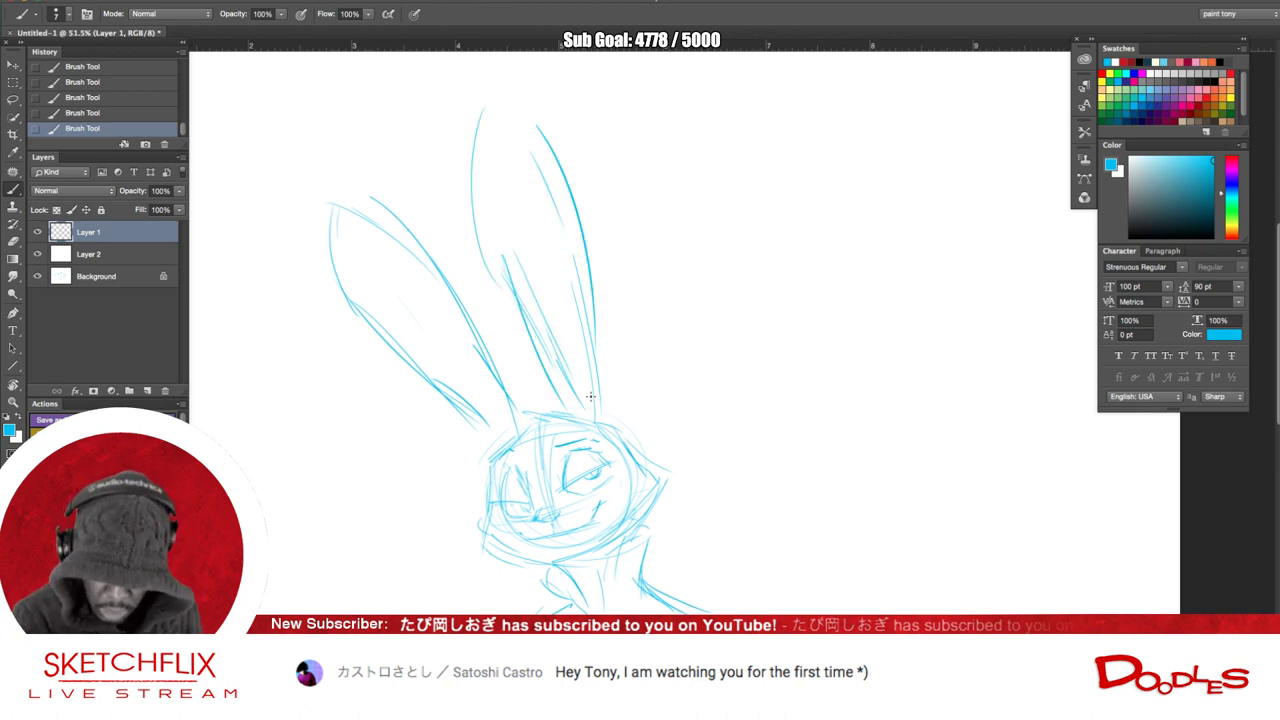
drag(586, 408, 596, 304)
mouse_move(528, 379)
mouse_down()
mouse_move(589, 523)
mouse_move(593, 438)
mouse_up()
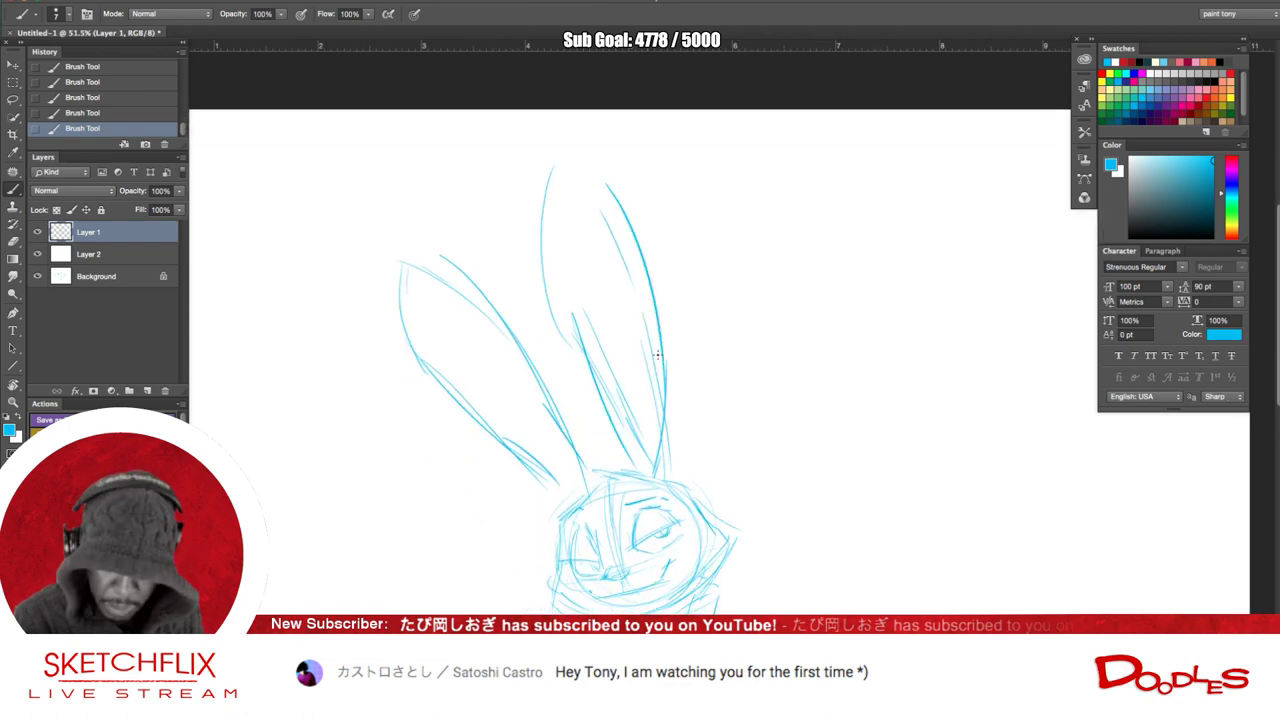
- Add a pointed tuft to the rabbit's outer cheek, darken the nose, and reinforce the forehead contour and centre line on Layer 1
scroll(718, 518, down, 3)
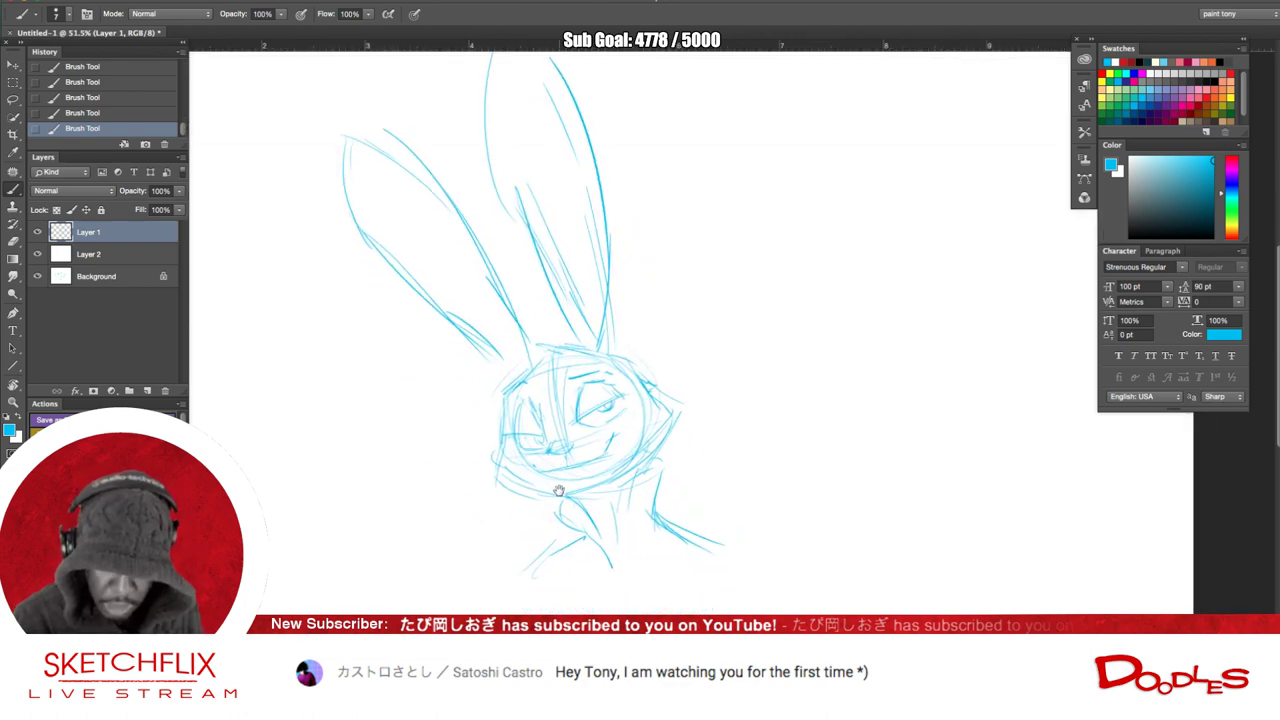
drag(494, 465, 581, 491)
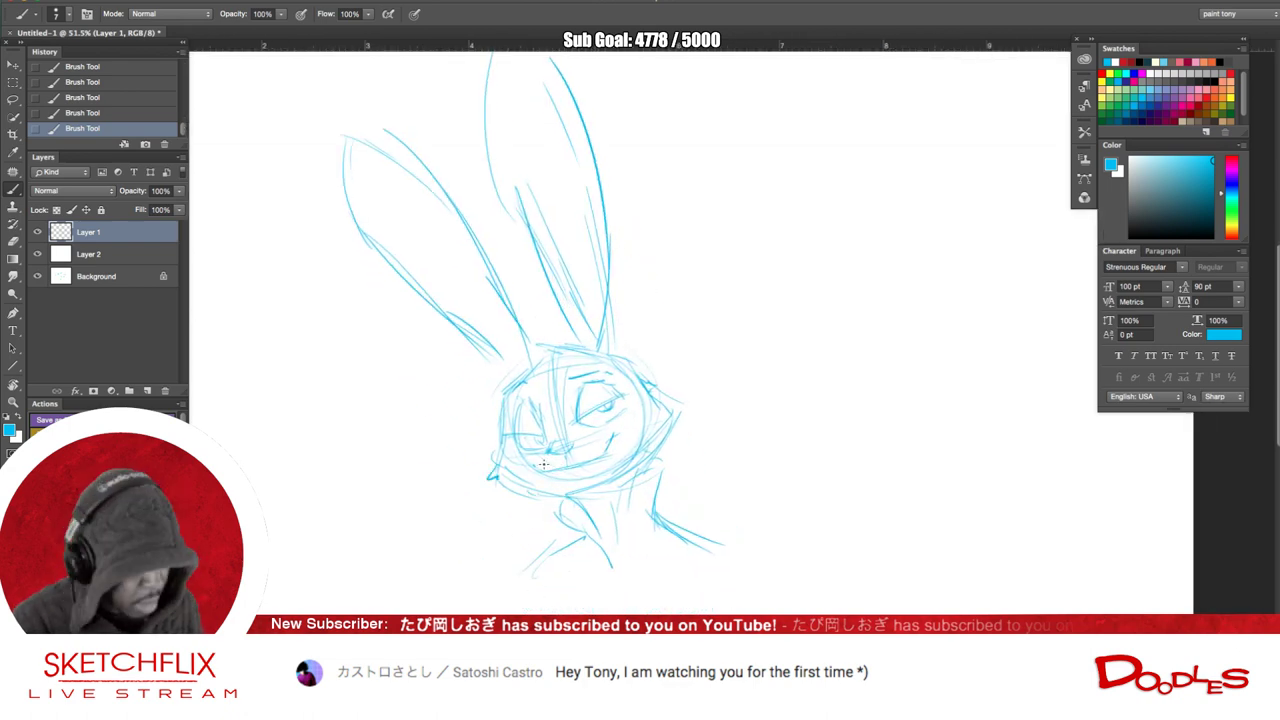
drag(576, 440, 564, 449)
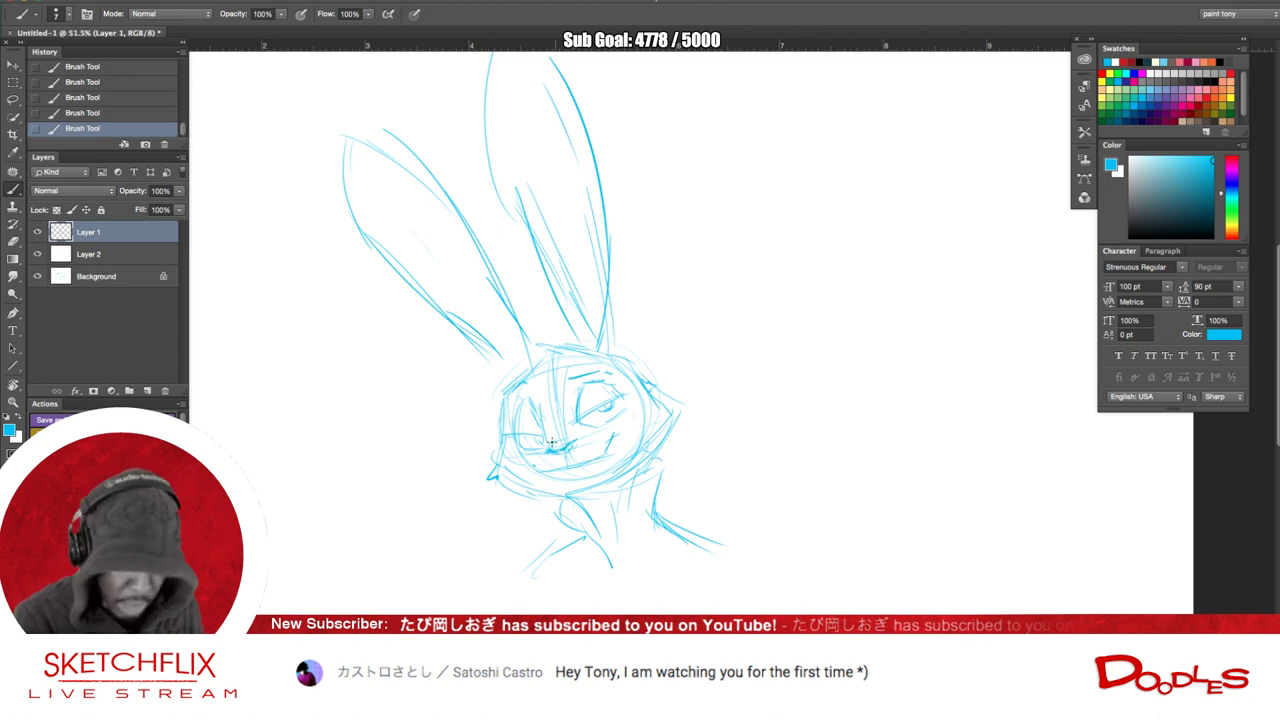
drag(542, 354, 507, 380)
drag(561, 342, 567, 401)
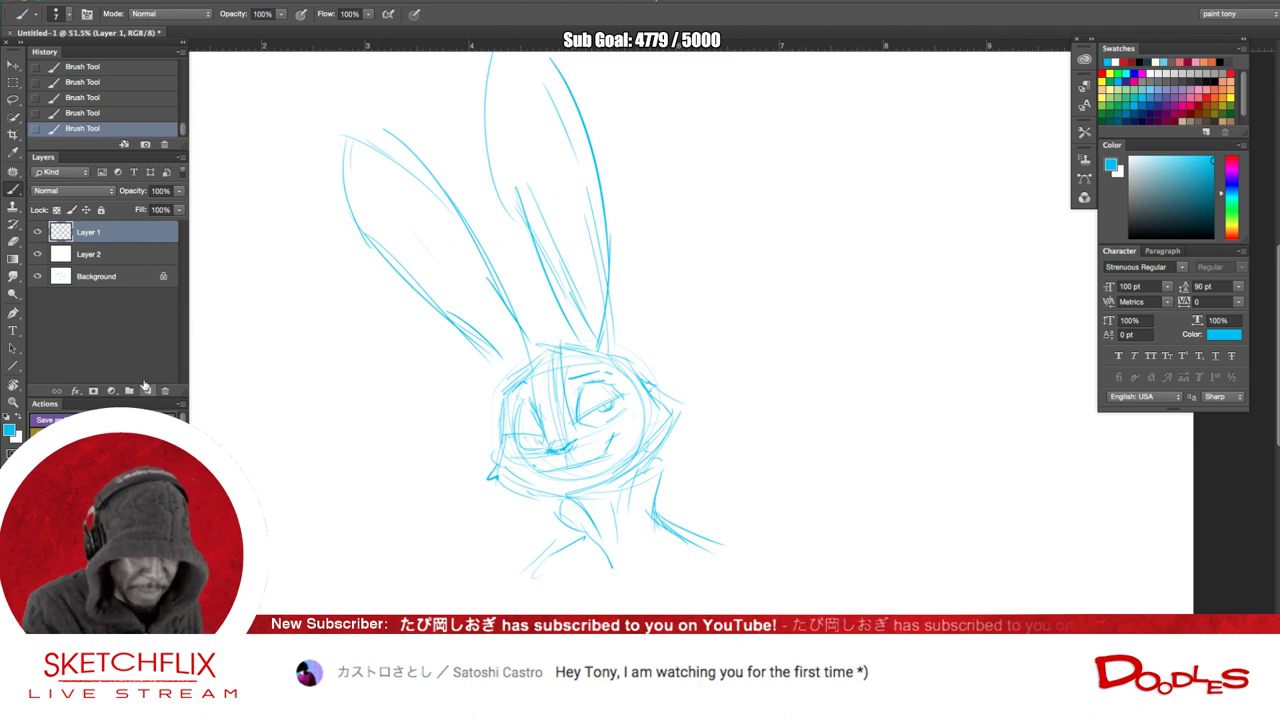
- Create a new layer above the sketch and lower Layer 1's opacity to 15%
click(146, 390)
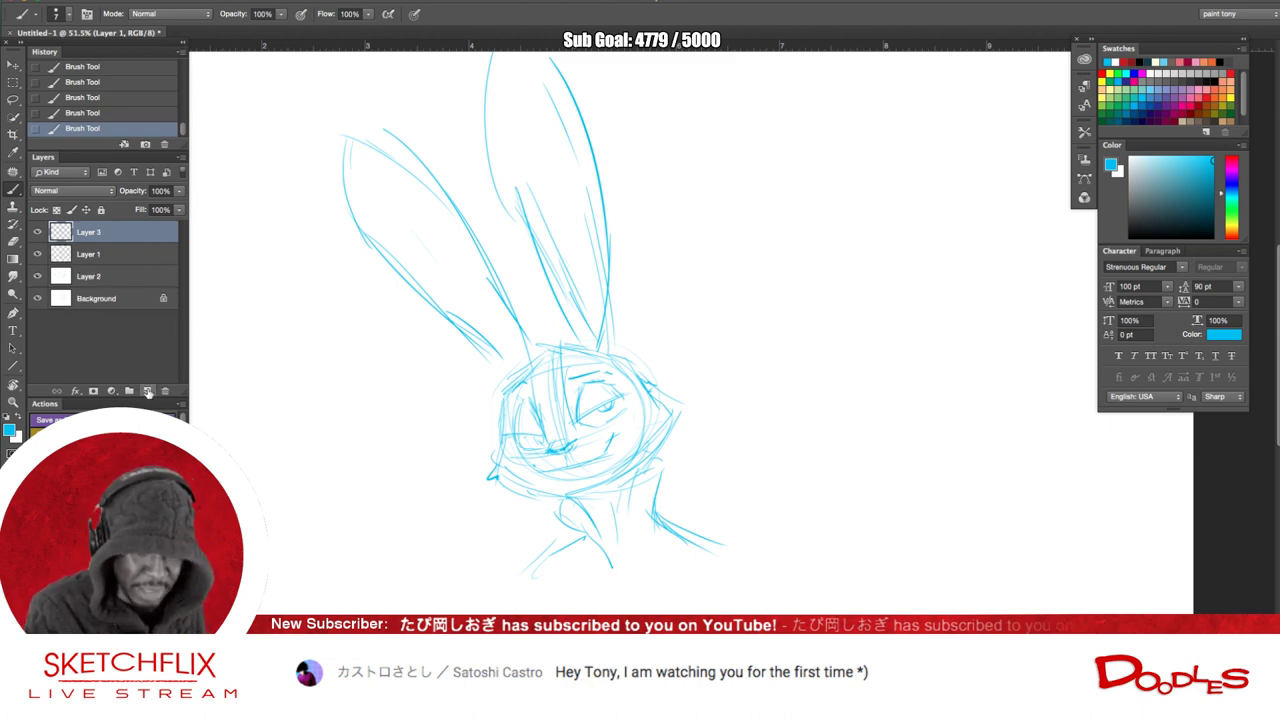
click(105, 256)
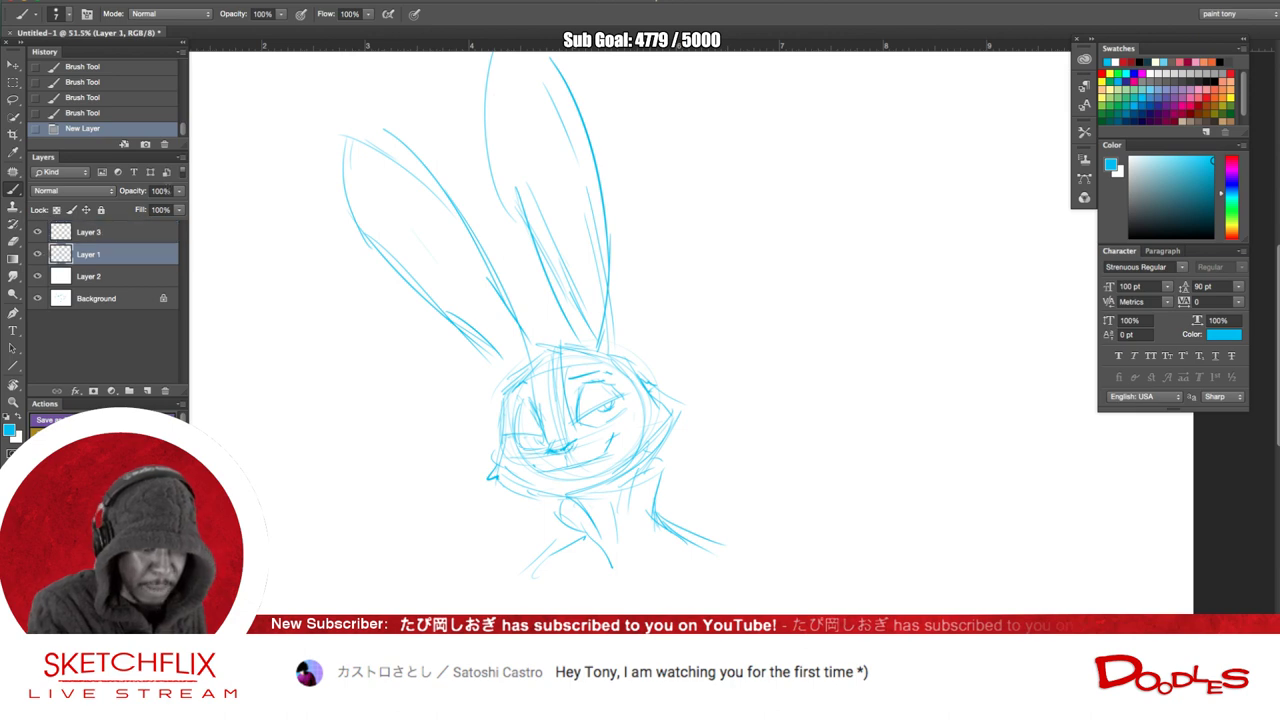
click(181, 194)
drag(178, 205, 126, 210)
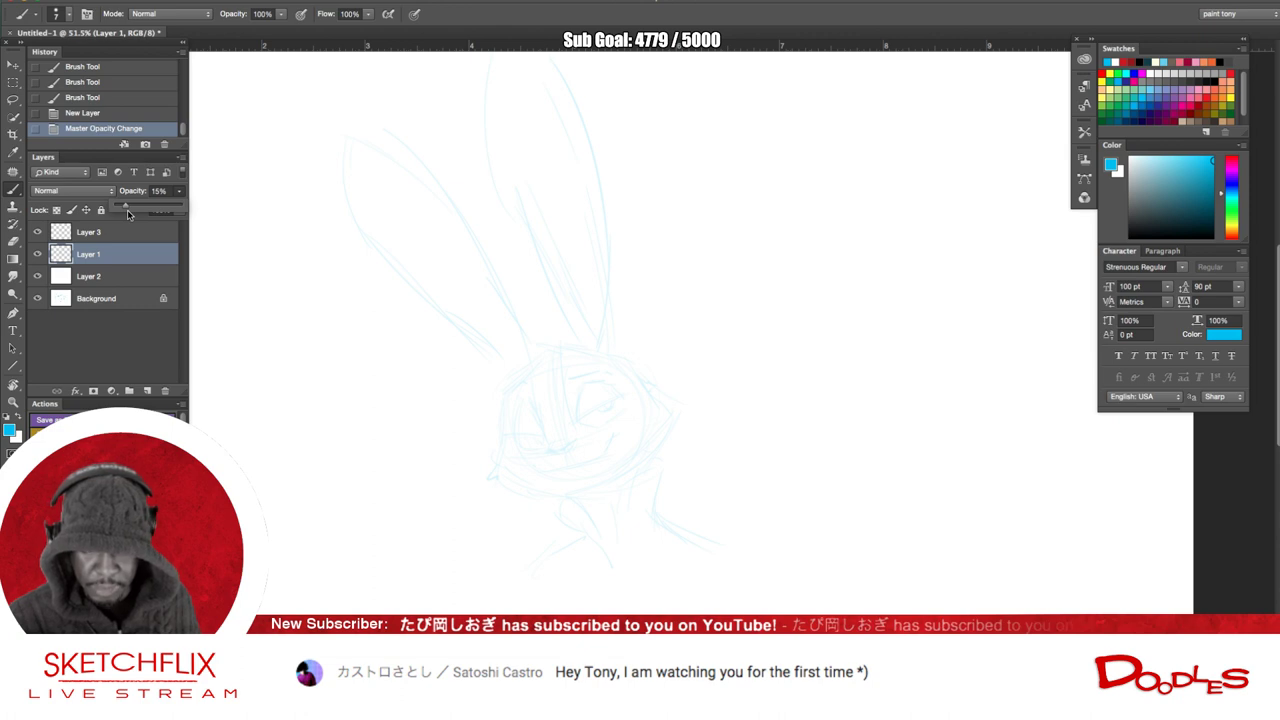
- On Layer 3, trace the inner edge of the rabbit's smaller eye with a bold blue stroke
drag(680, 450, 697, 363)
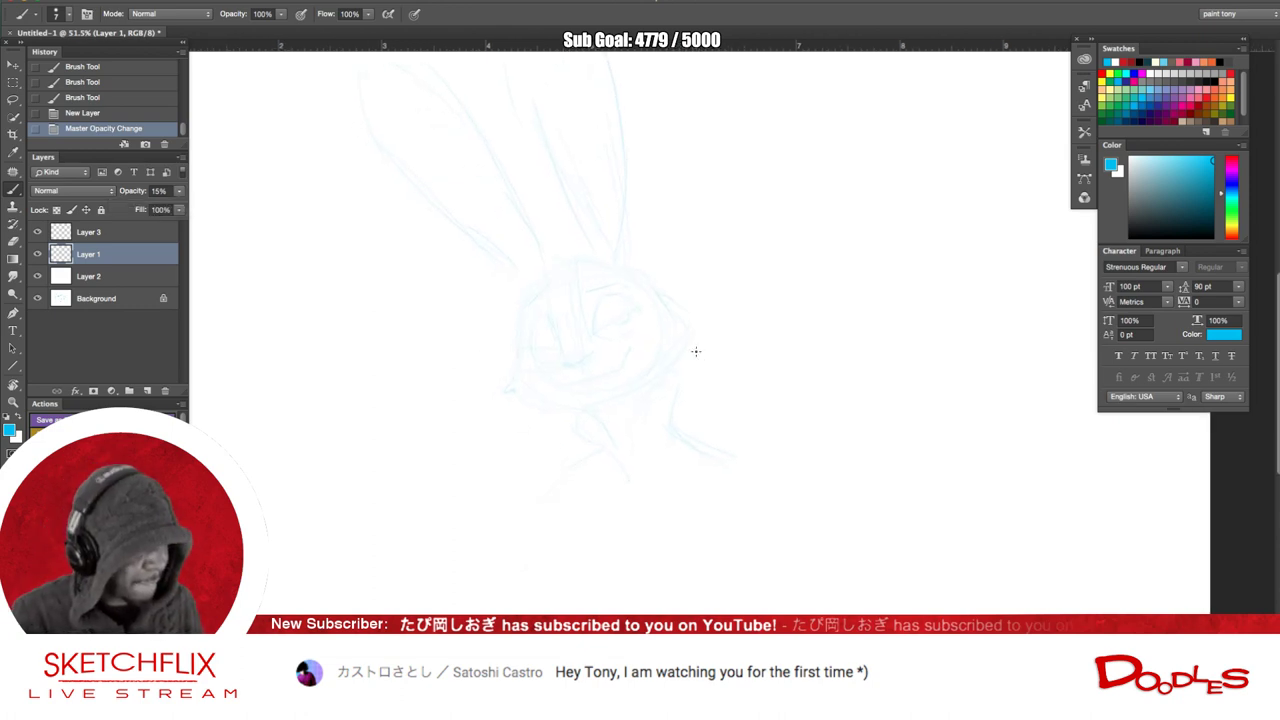
scroll(696, 351, down, 5)
scroll(696, 351, up, 10)
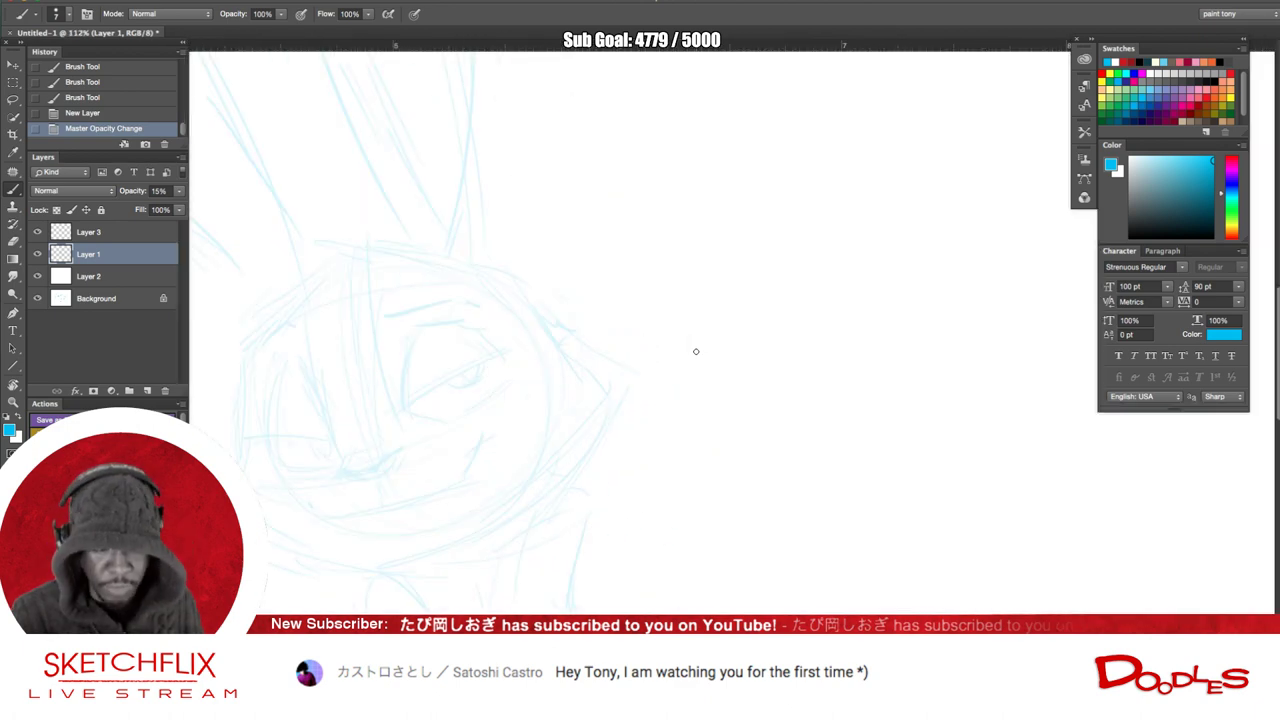
scroll(695, 351, left, 5)
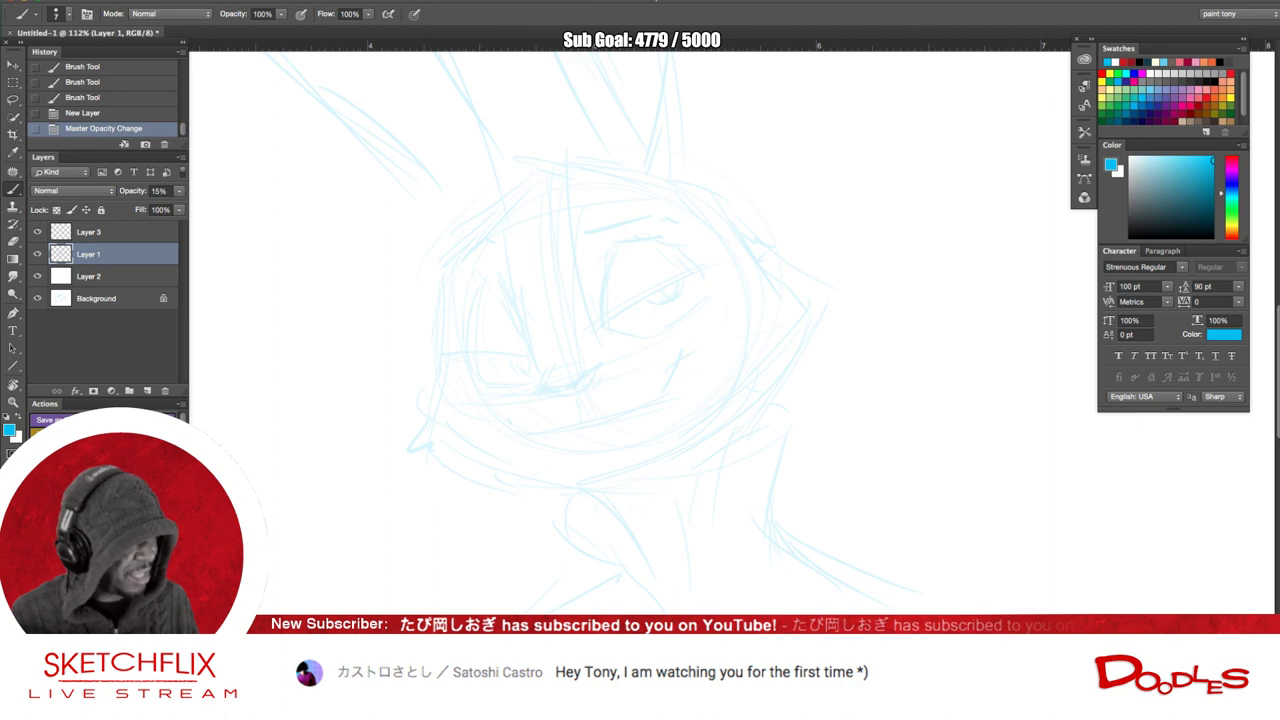
key(Tab)
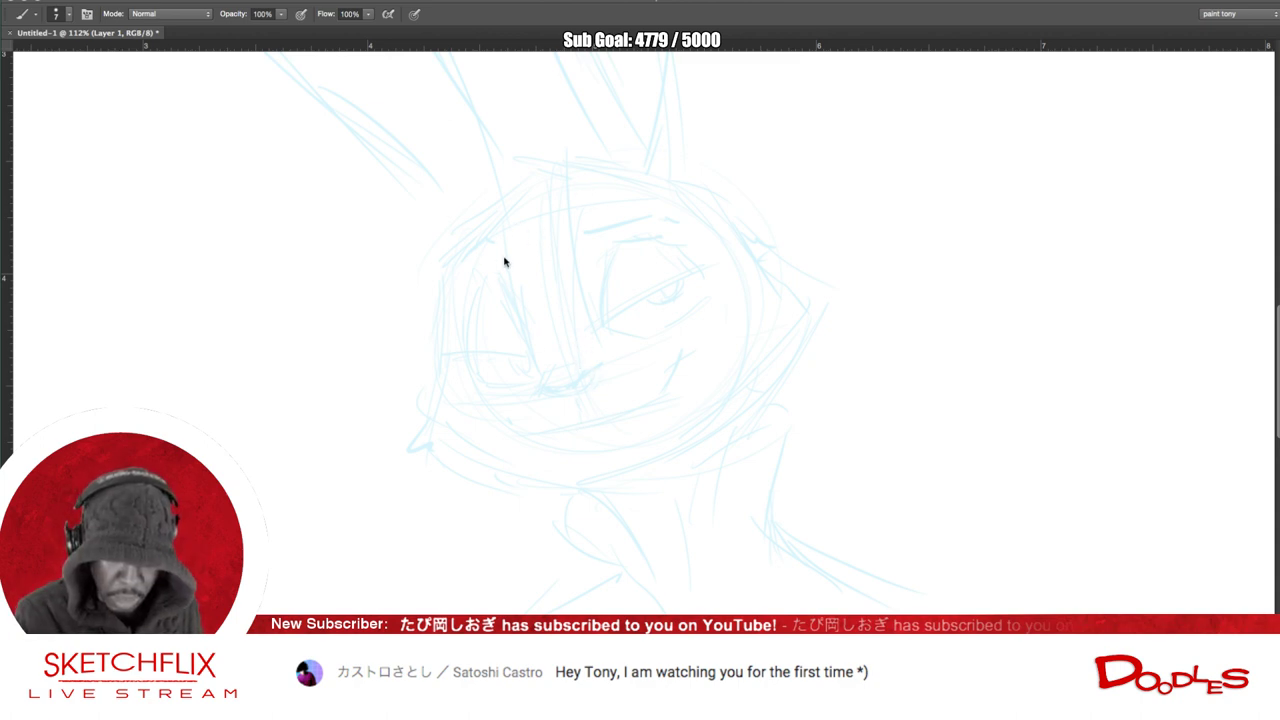
key(Tab)
click(471, 328)
click(135, 236)
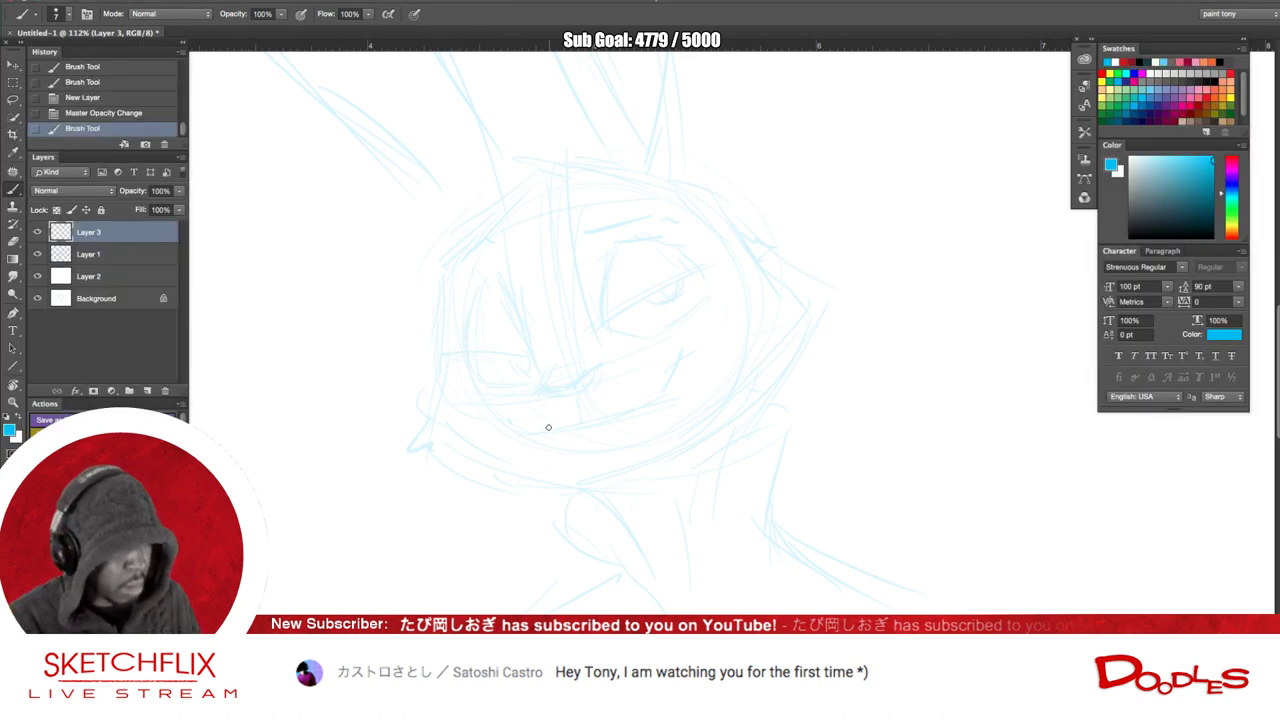
click(493, 288)
drag(492, 286, 524, 346)
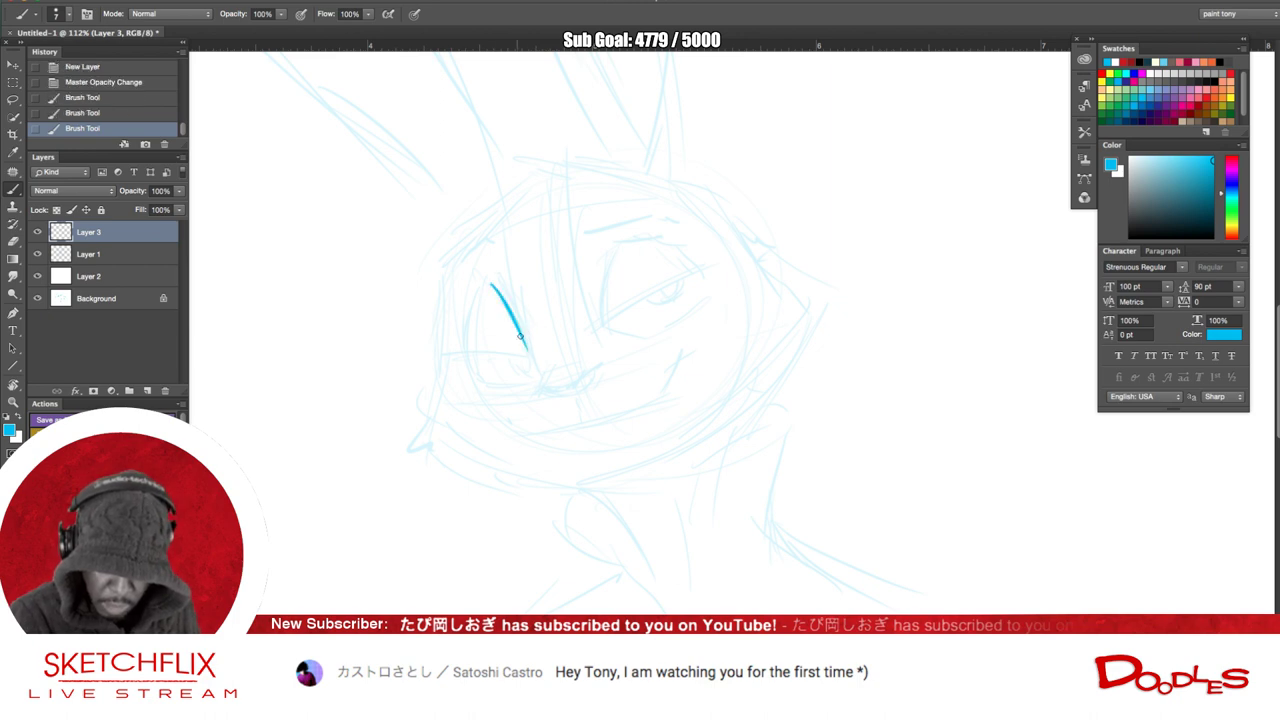
click(544, 407)
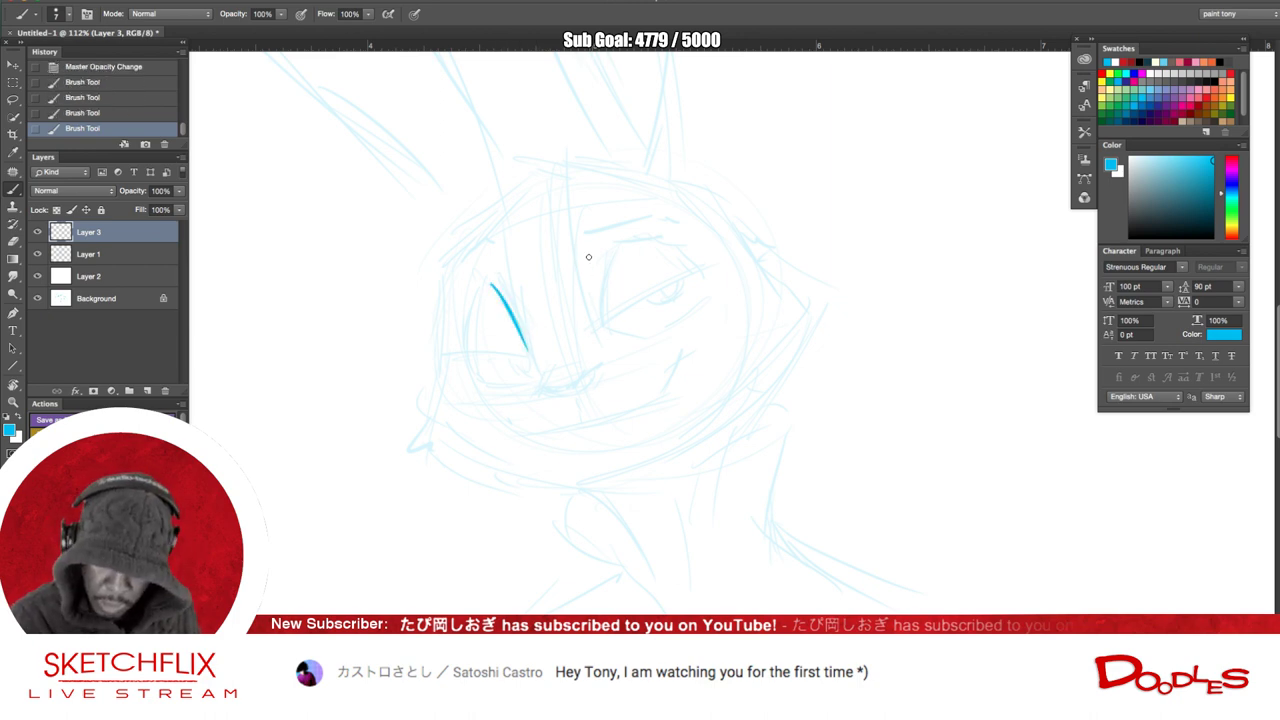
- Outline the larger eye with a heavy slanted upper lash line, and add the outer curve of the smaller eye
drag(591, 315, 592, 252)
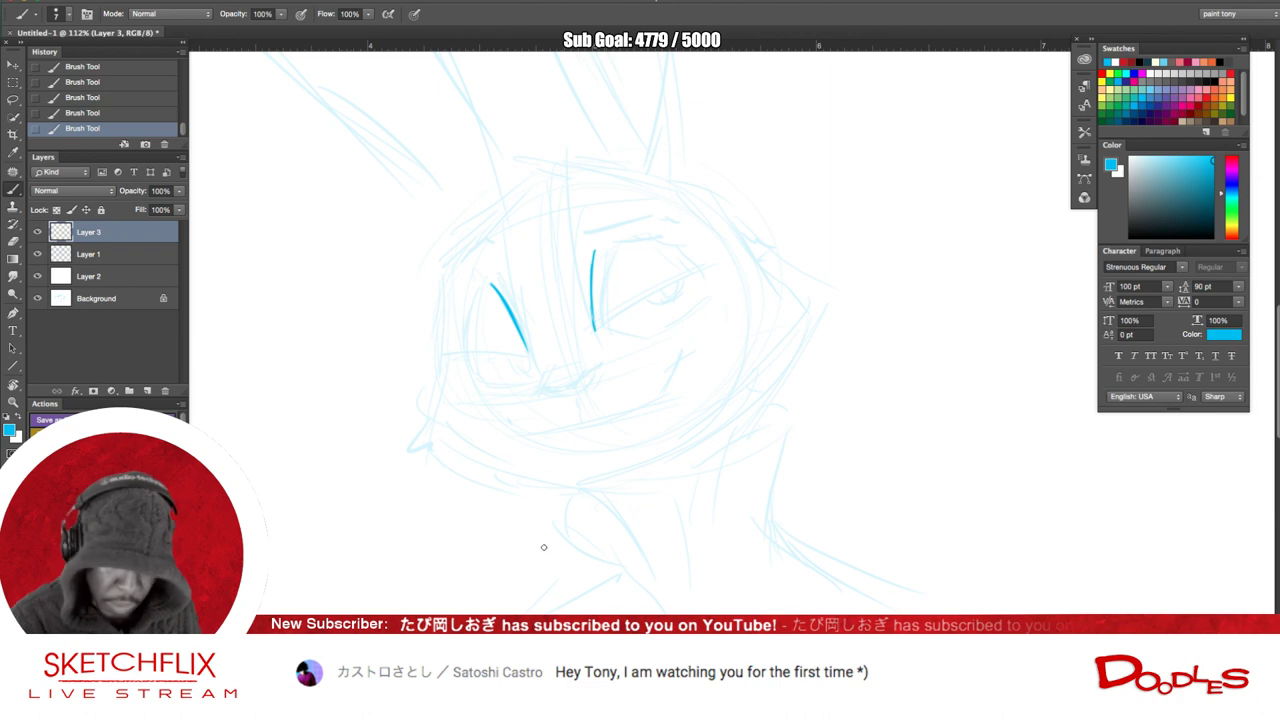
drag(598, 328, 660, 285)
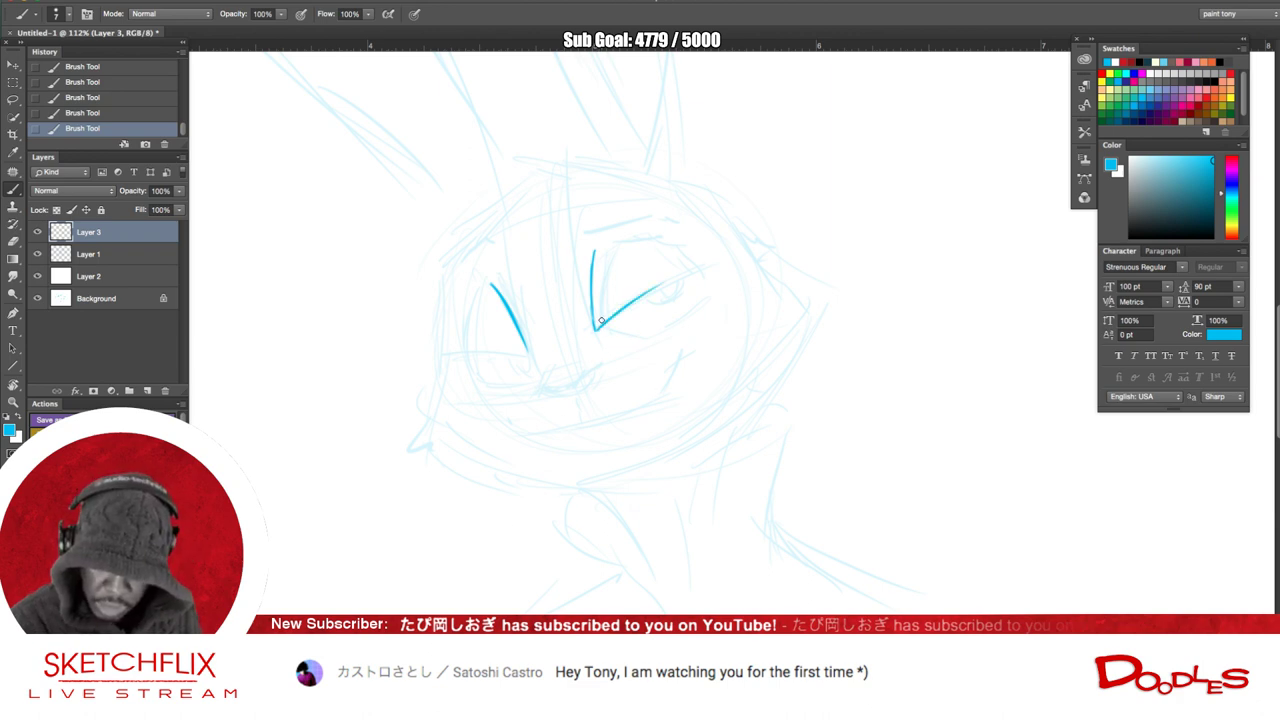
mouse_move(588, 312)
mouse_down()
mouse_move(607, 245)
mouse_move(638, 239)
mouse_move(684, 262)
mouse_up()
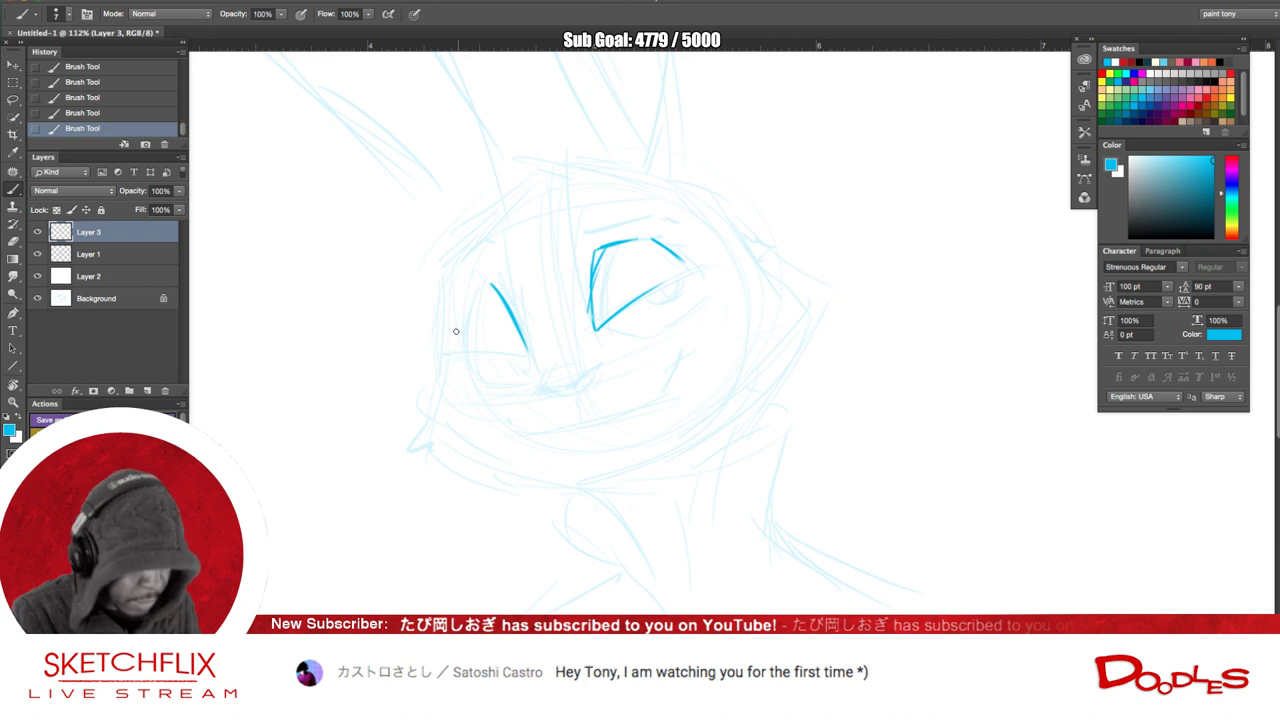
mouse_move(460, 352)
mouse_down()
mouse_move(474, 283)
mouse_move(486, 292)
mouse_up()
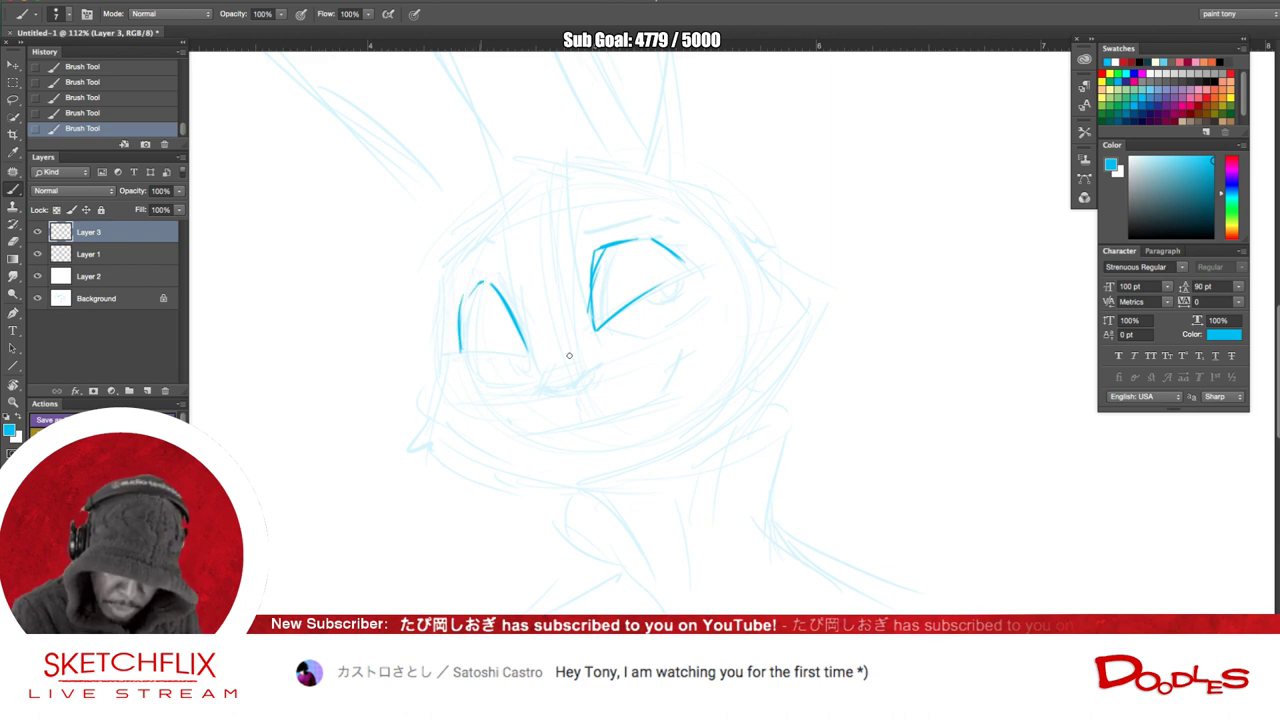
mouse_move(605, 321)
mouse_down()
mouse_move(676, 267)
mouse_move(670, 289)
mouse_move(721, 259)
mouse_move(690, 269)
mouse_up()
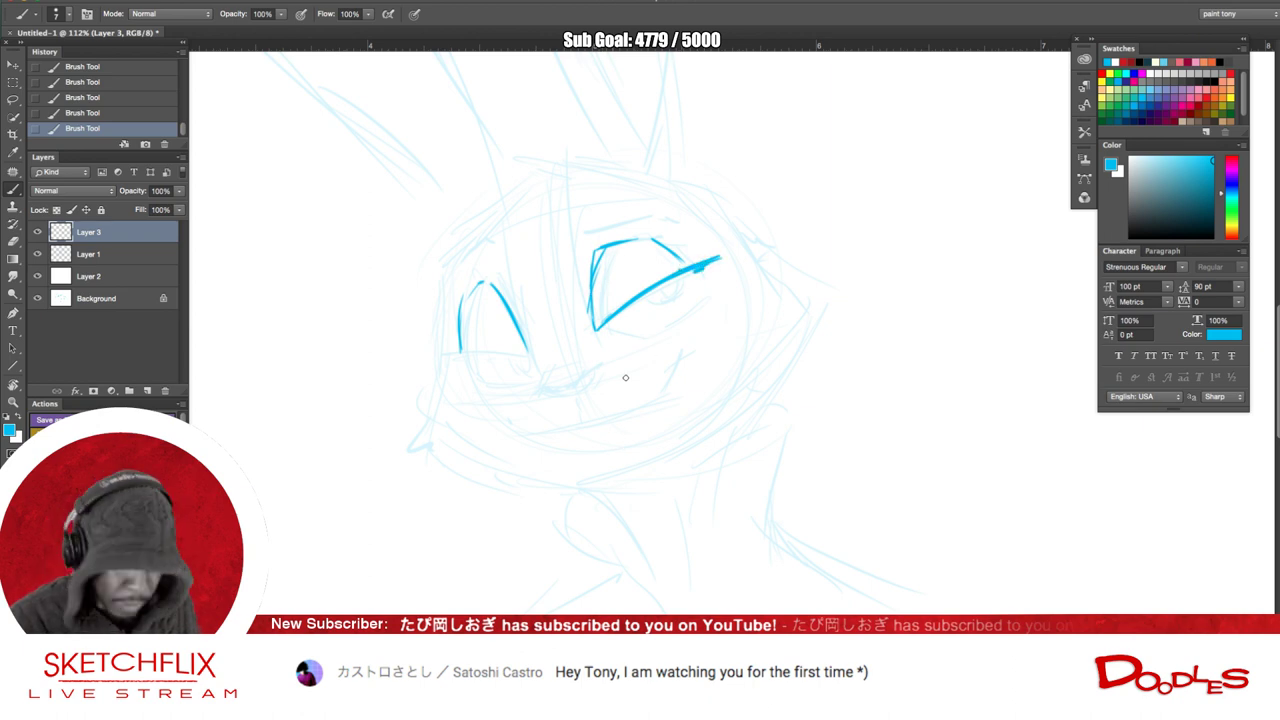
- Draw the larger eye's inner corner and curved lower lid, and shade a half-covered iris beneath the lash line
drag(598, 326, 609, 338)
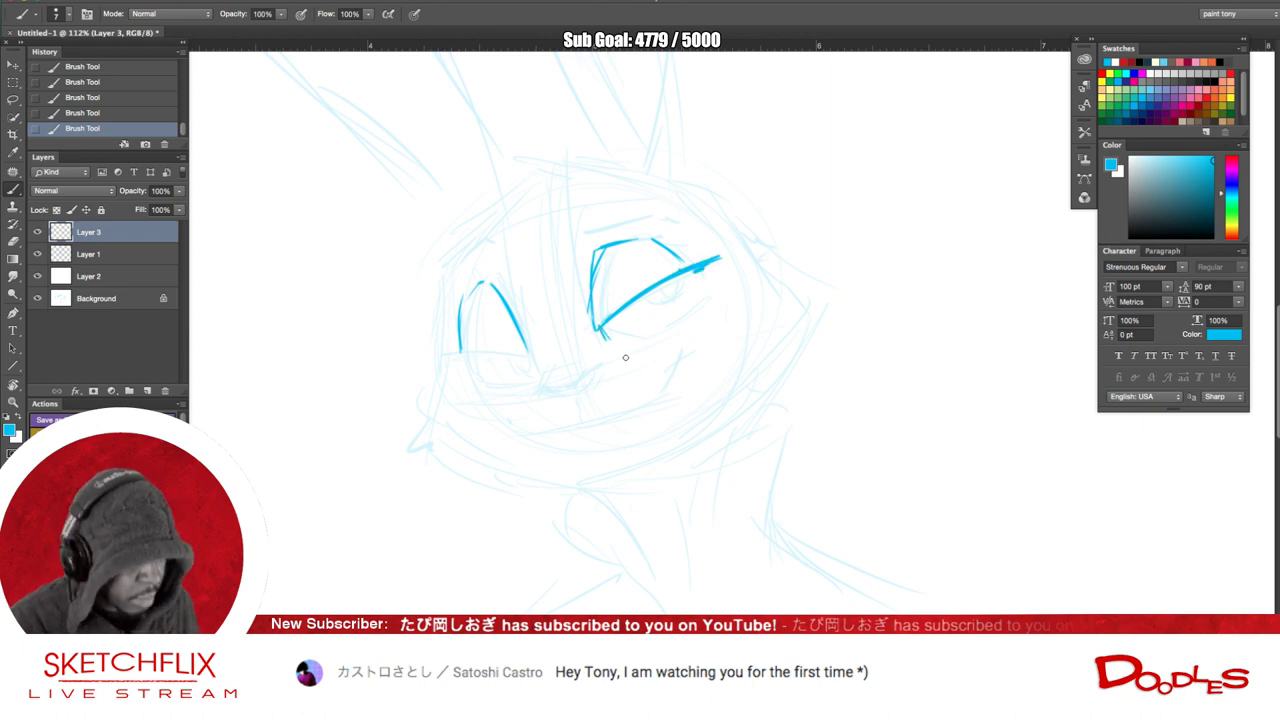
drag(620, 345, 697, 292)
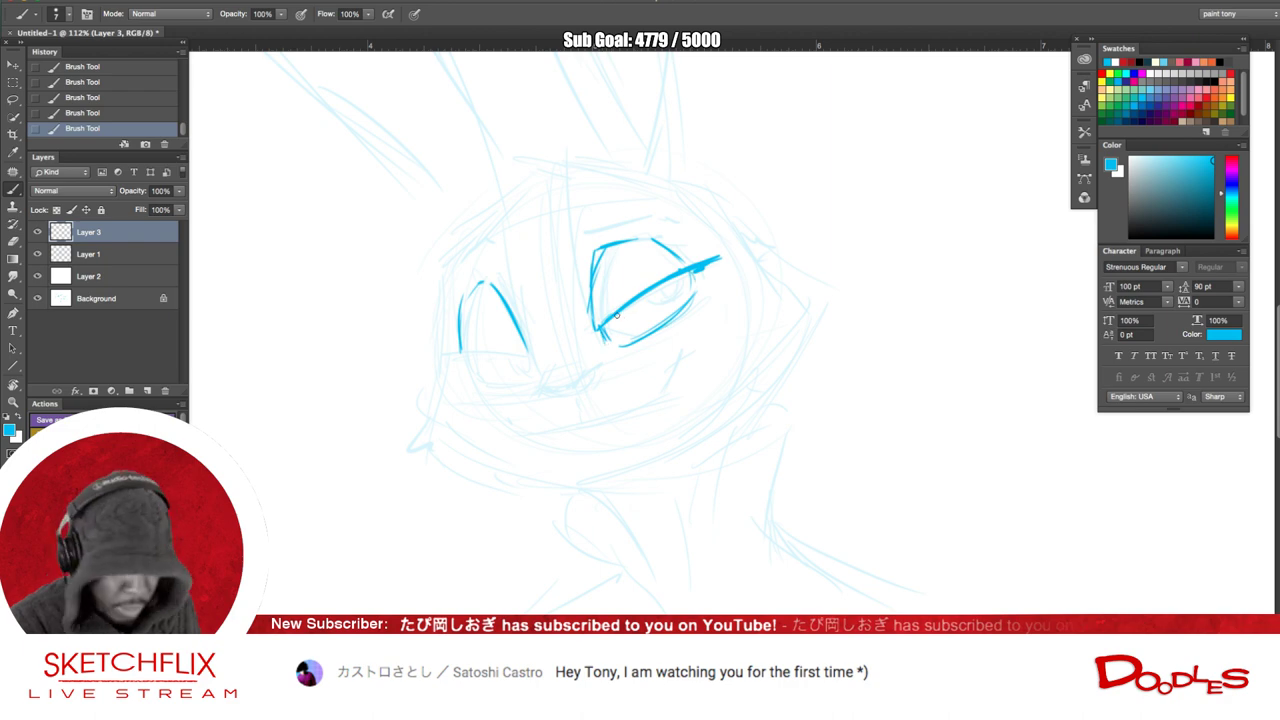
drag(640, 298, 678, 277)
- Draw the smaller eye's drooping lid line across its outline and add the short lower edge beneath it
drag(443, 347, 537, 367)
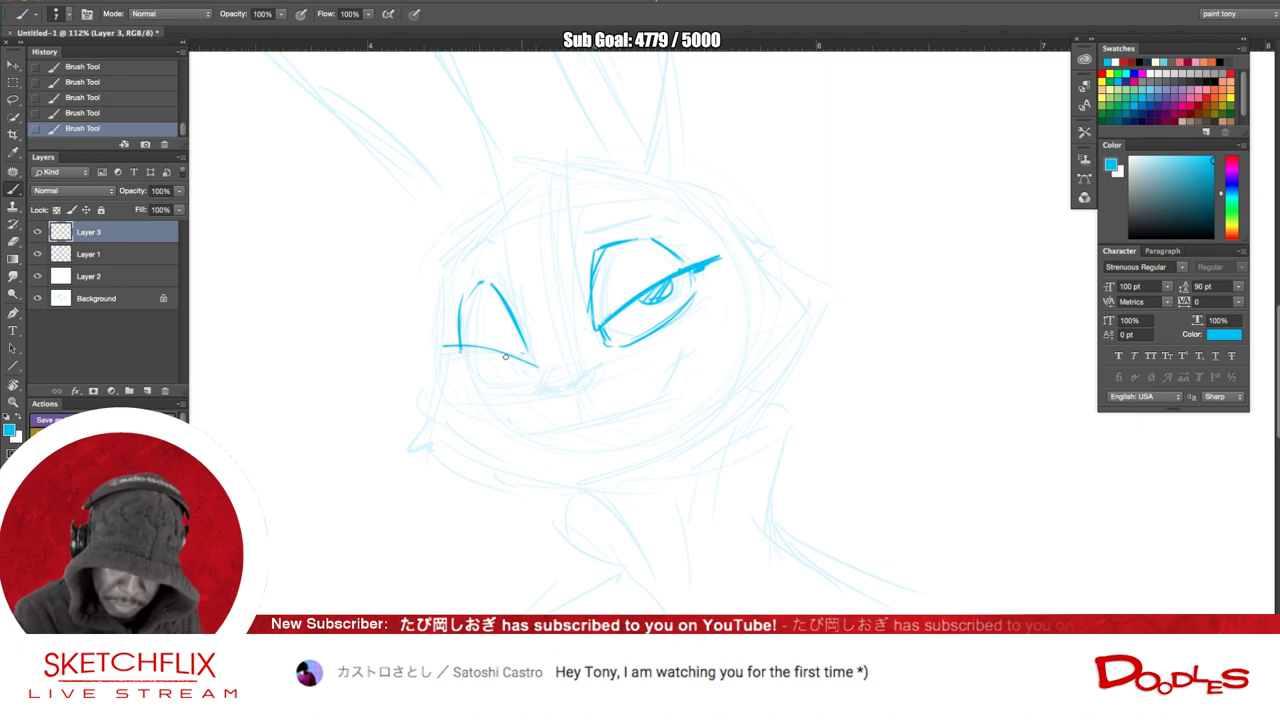
drag(462, 345, 528, 351)
mouse_move(448, 350)
mouse_down()
mouse_move(518, 341)
mouse_move(533, 373)
mouse_up()
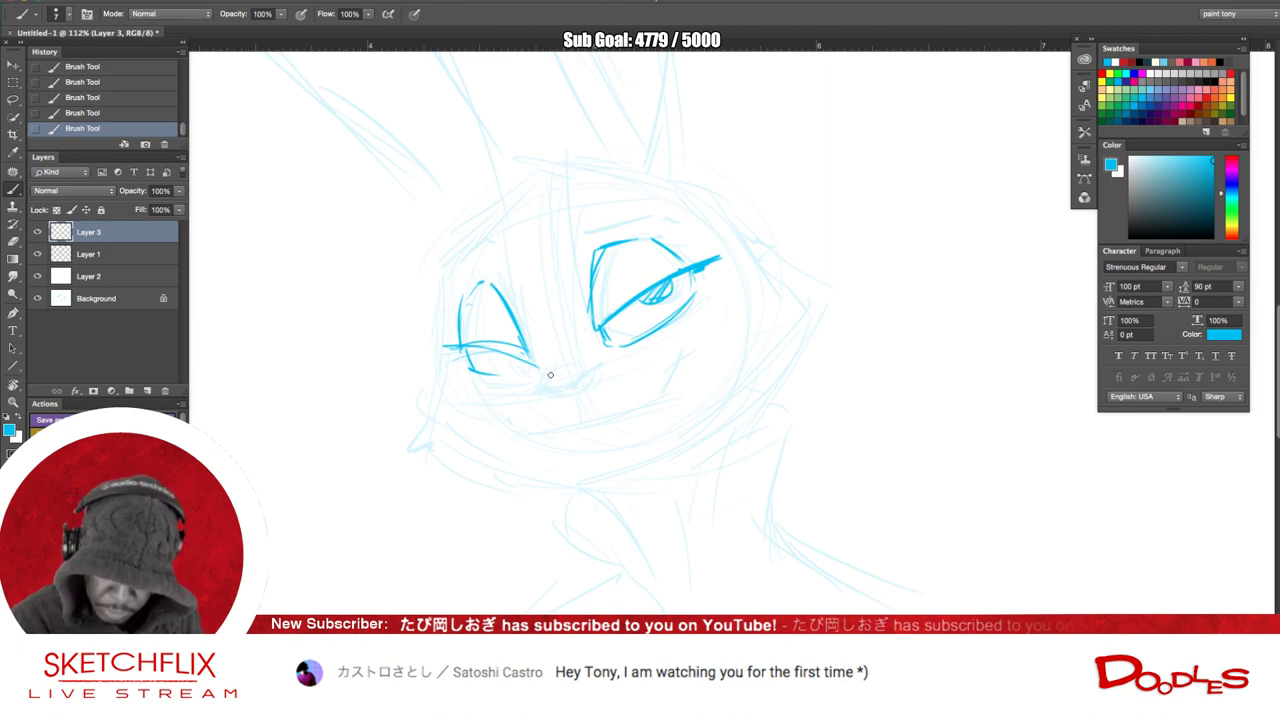
- Trace the rabbit's small angular nose between the eyes, with a notched top and pointed underside
mouse_move(555, 363)
mouse_down()
mouse_move(542, 388)
mouse_move(571, 387)
mouse_move(539, 387)
mouse_up()
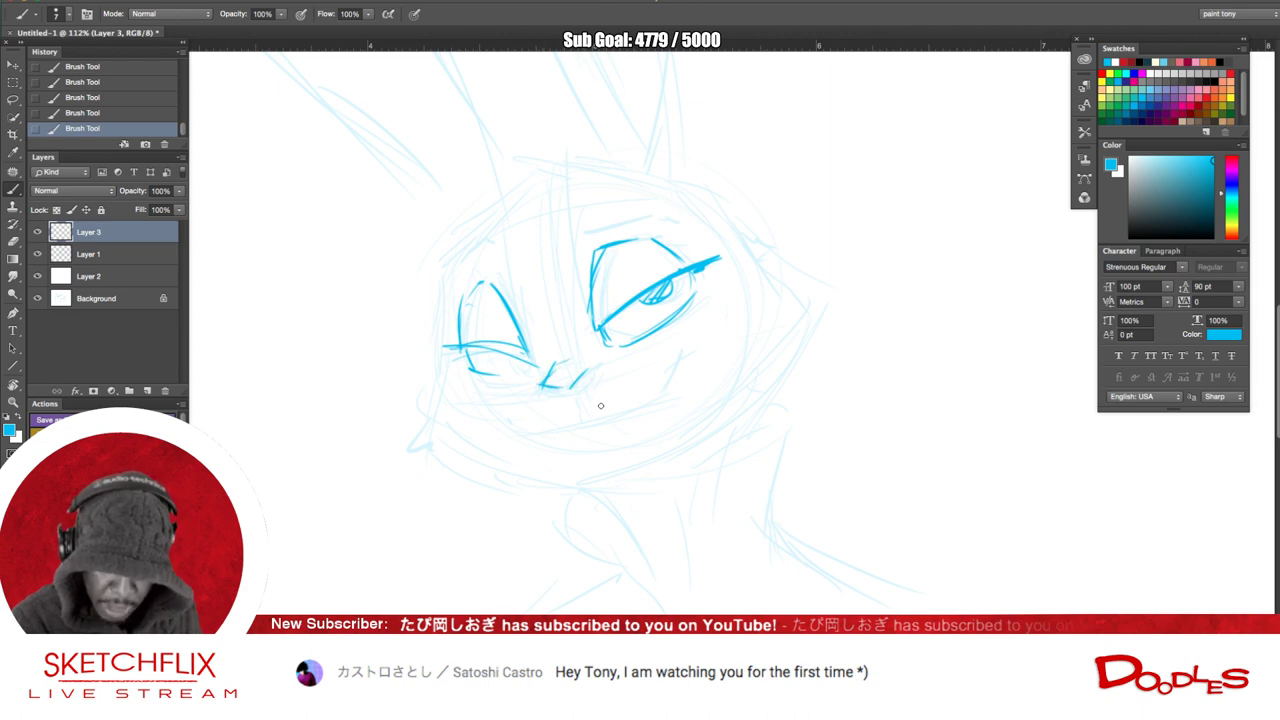
mouse_move(557, 386)
mouse_down()
mouse_move(540, 386)
mouse_move(572, 396)
mouse_up()
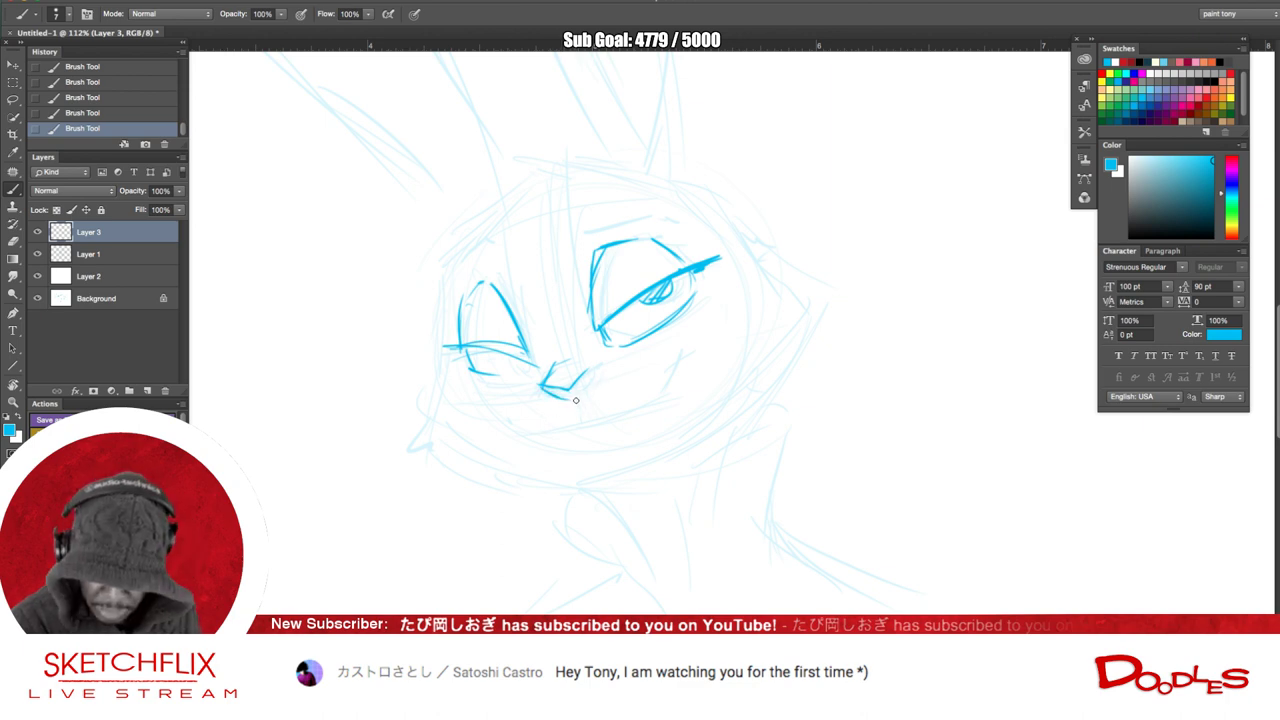
mouse_move(577, 397)
mouse_down()
mouse_move(594, 364)
mouse_move(541, 386)
mouse_move(580, 357)
mouse_move(539, 384)
mouse_move(576, 359)
mouse_move(525, 352)
mouse_move(514, 329)
mouse_move(552, 345)
mouse_move(554, 424)
mouse_up()
- Trace the forehead slope and the side of the face beside the smaller eye, and add a pointed hair tuft on top
drag(521, 266, 448, 326)
drag(520, 267, 456, 319)
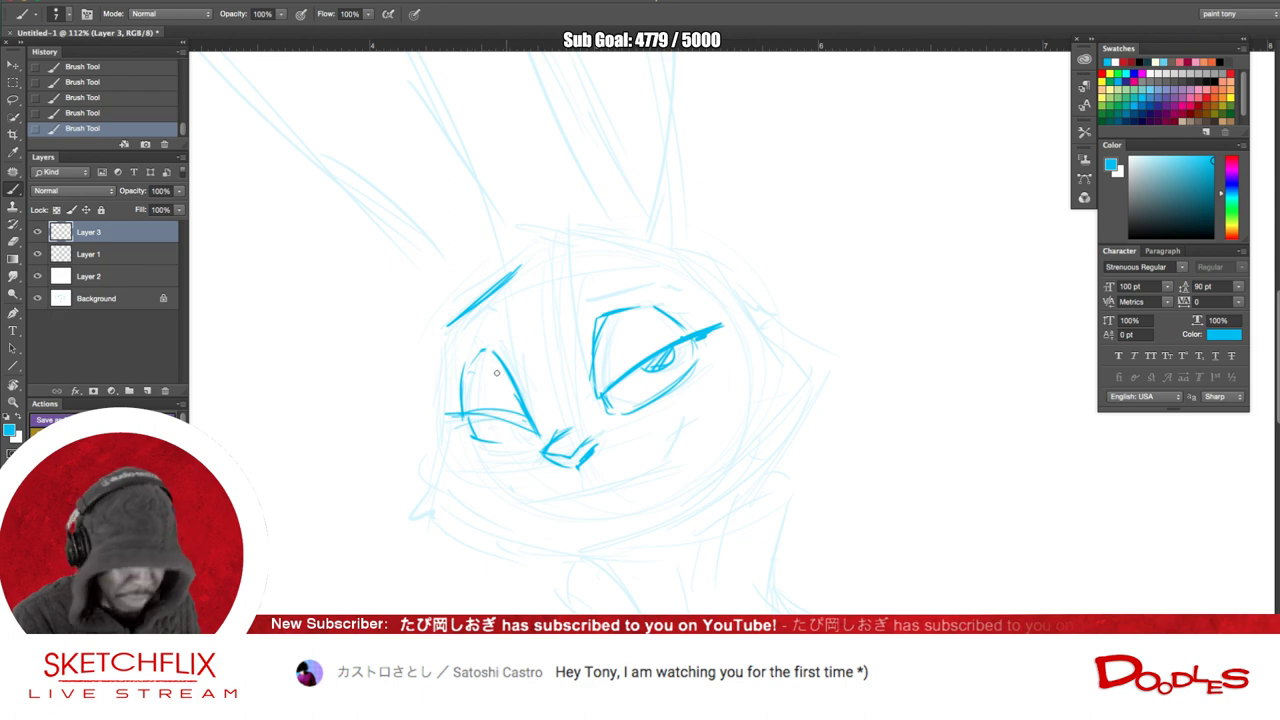
mouse_move(520, 266)
mouse_down()
mouse_move(451, 334)
mouse_move(450, 430)
mouse_up()
drag(450, 340, 450, 440)
mouse_move(453, 332)
mouse_down()
mouse_move(452, 378)
mouse_move(450, 350)
mouse_up()
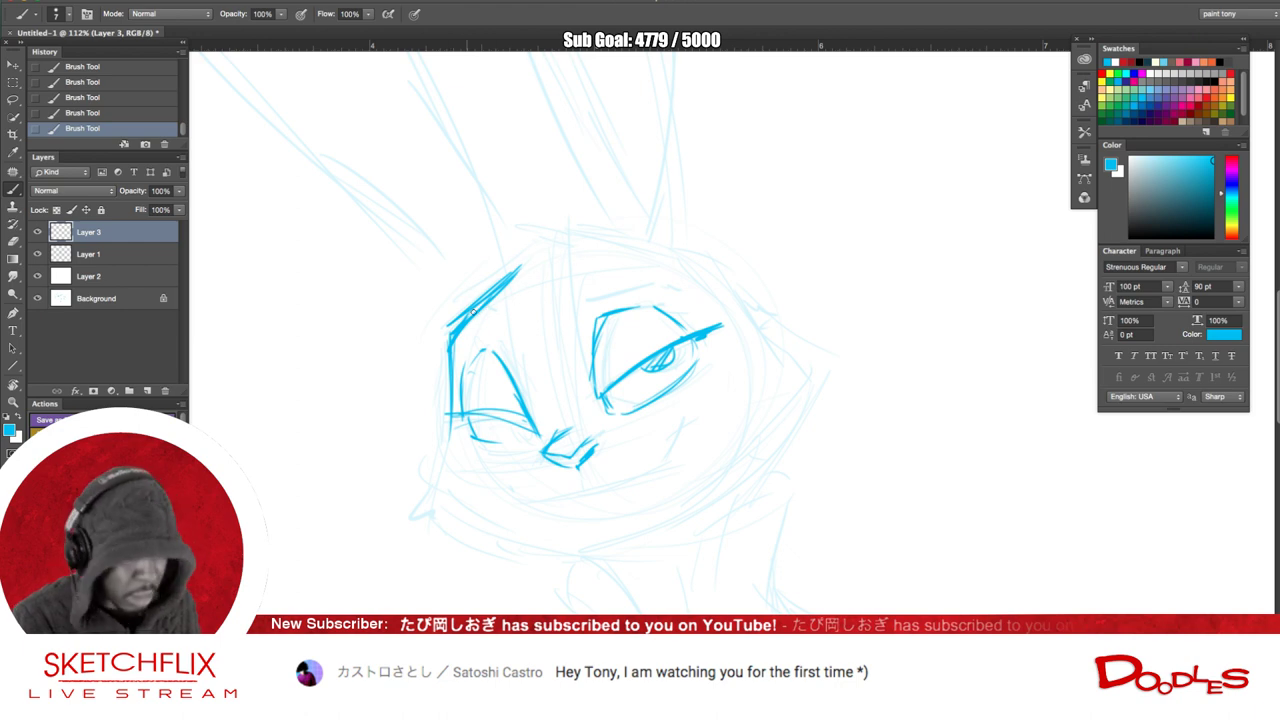
mouse_move(502, 280)
mouse_down()
mouse_move(545, 252)
mouse_move(513, 190)
mouse_move(545, 229)
mouse_move(516, 233)
mouse_move(534, 252)
mouse_up()
- Draw a short curved line below the nose and erase the stray marks beside it
drag(557, 557, 481, 471)
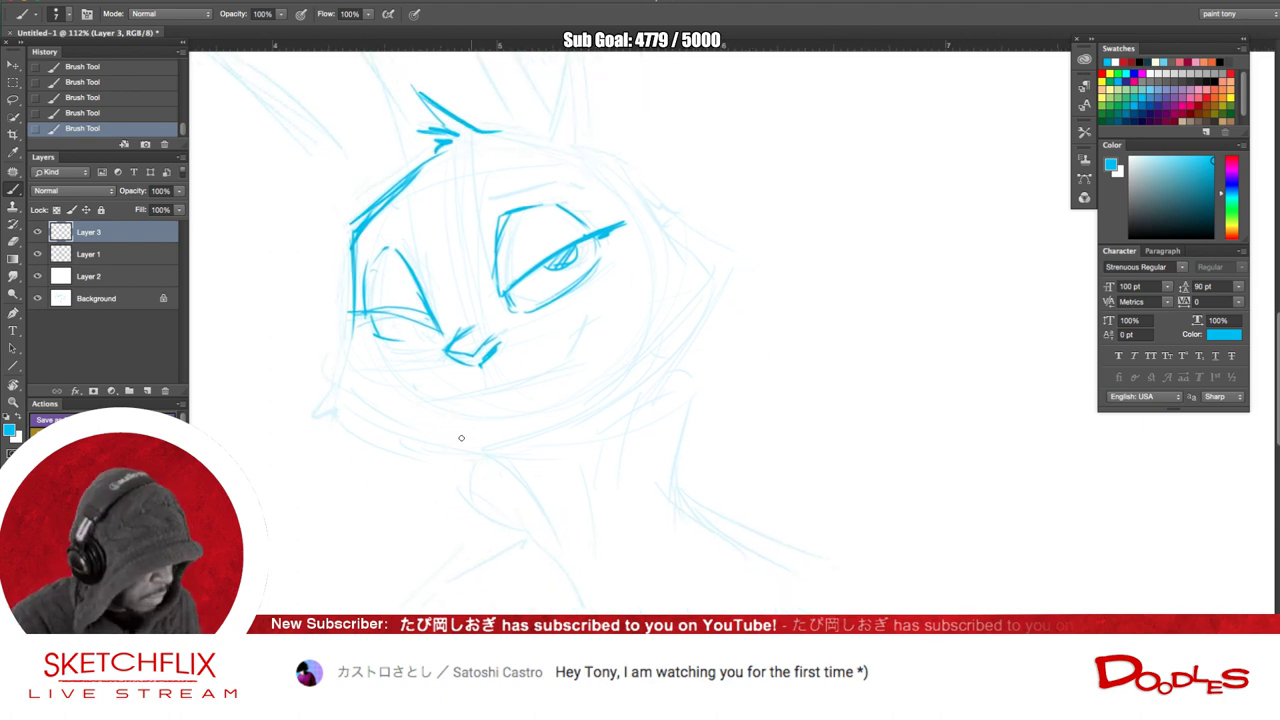
mouse_move(481, 366)
mouse_down()
mouse_move(495, 382)
mouse_move(425, 388)
mouse_move(449, 390)
mouse_up()
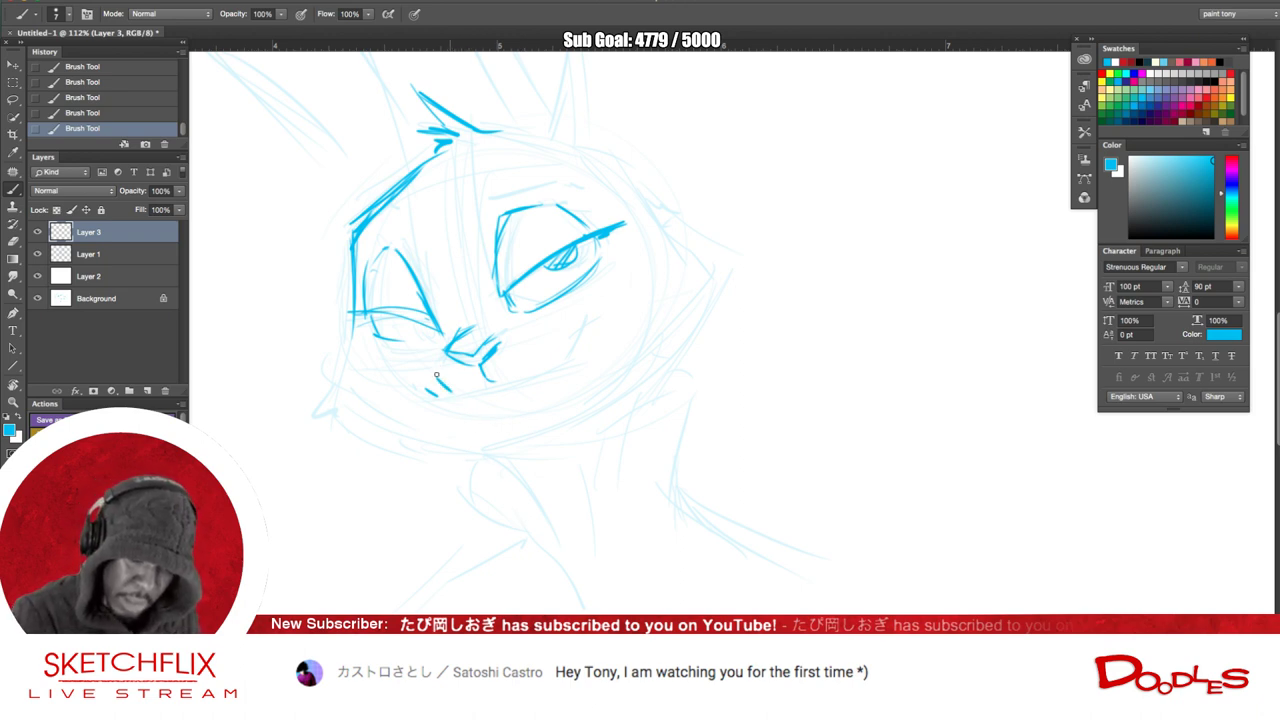
drag(418, 376, 464, 404)
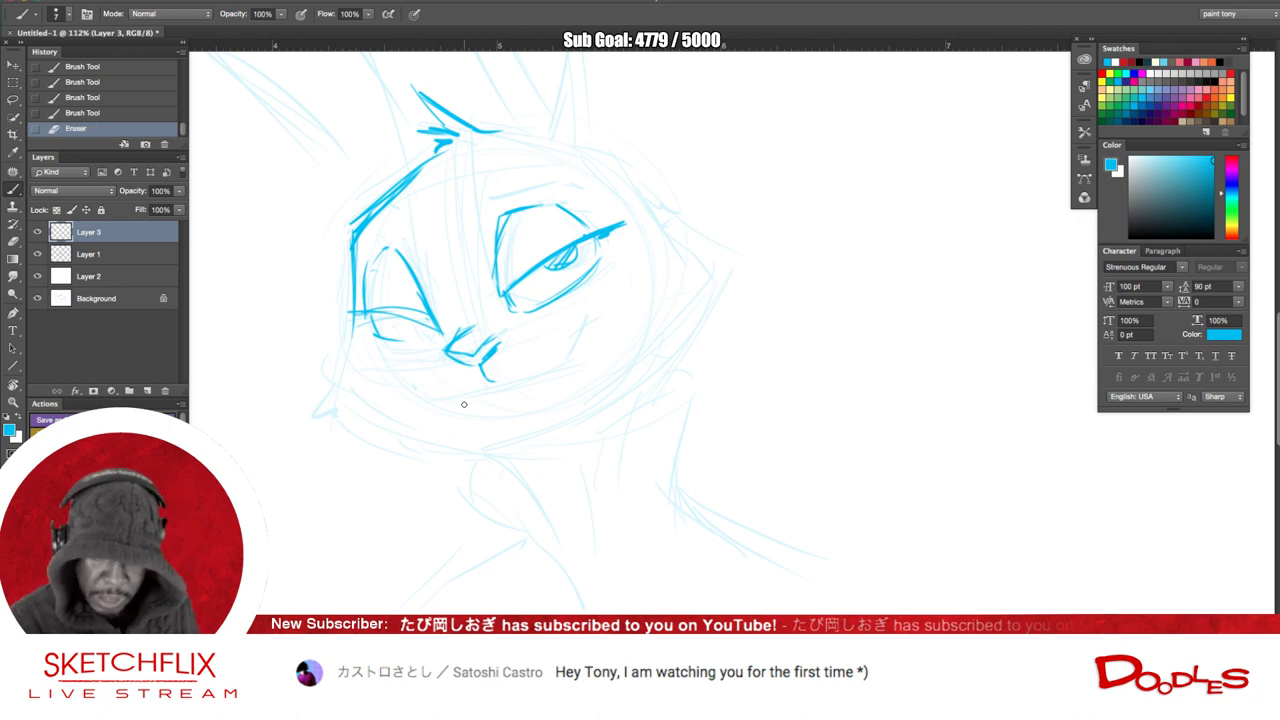
- Reinforce the inner and outer edges of the larger eye and draw an angled brow above it
drag(596, 238, 588, 272)
drag(496, 266, 502, 292)
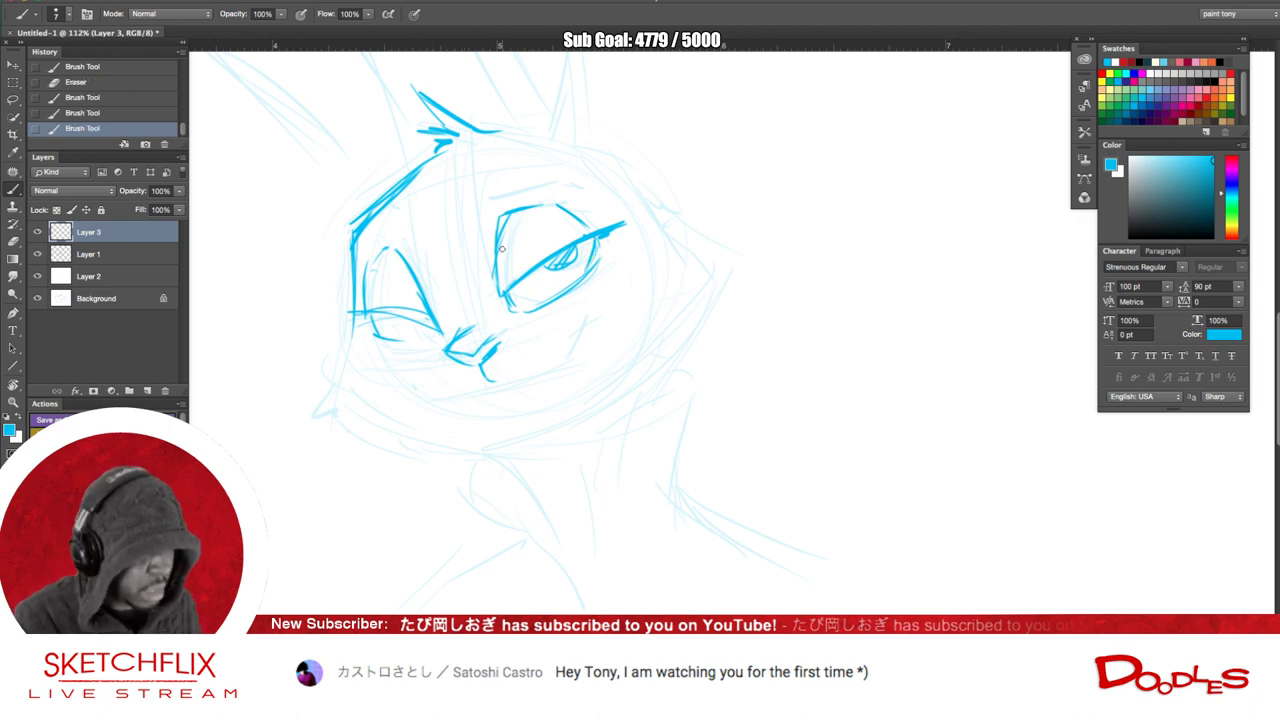
drag(516, 214, 498, 264)
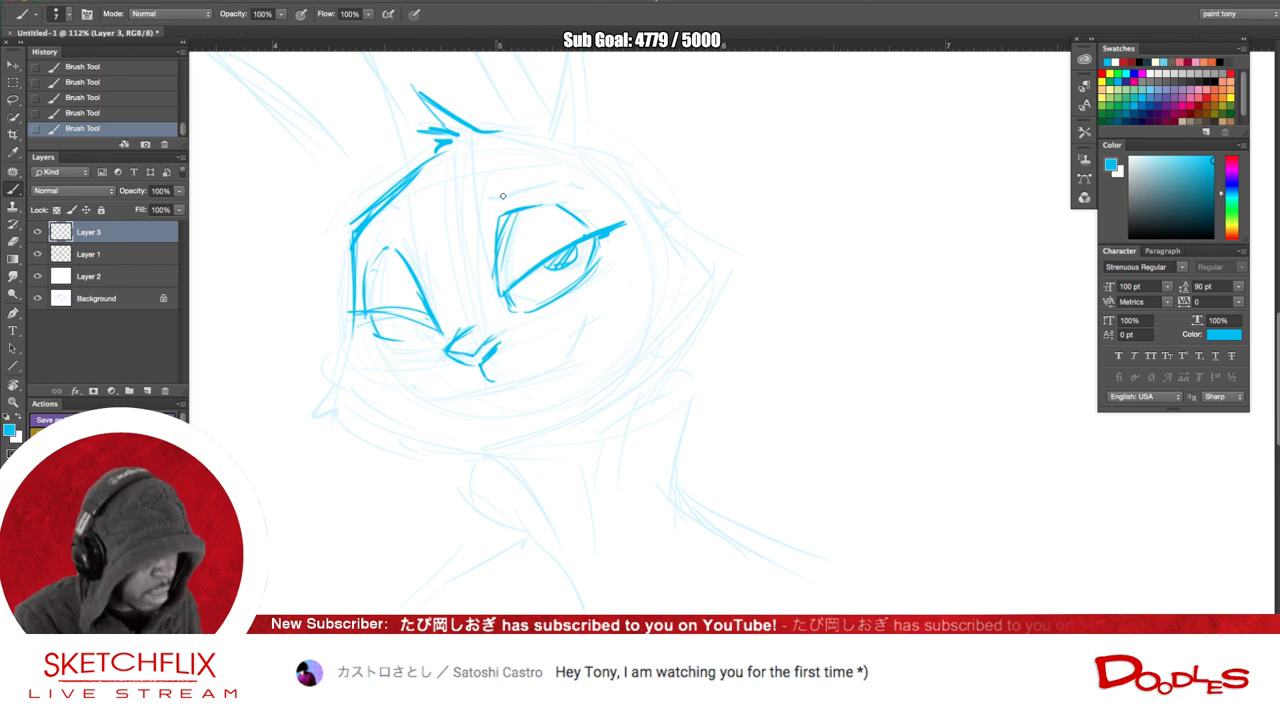
mouse_move(479, 207)
mouse_down()
mouse_move(475, 192)
mouse_move(566, 188)
mouse_move(584, 200)
mouse_up()
drag(484, 196, 550, 192)
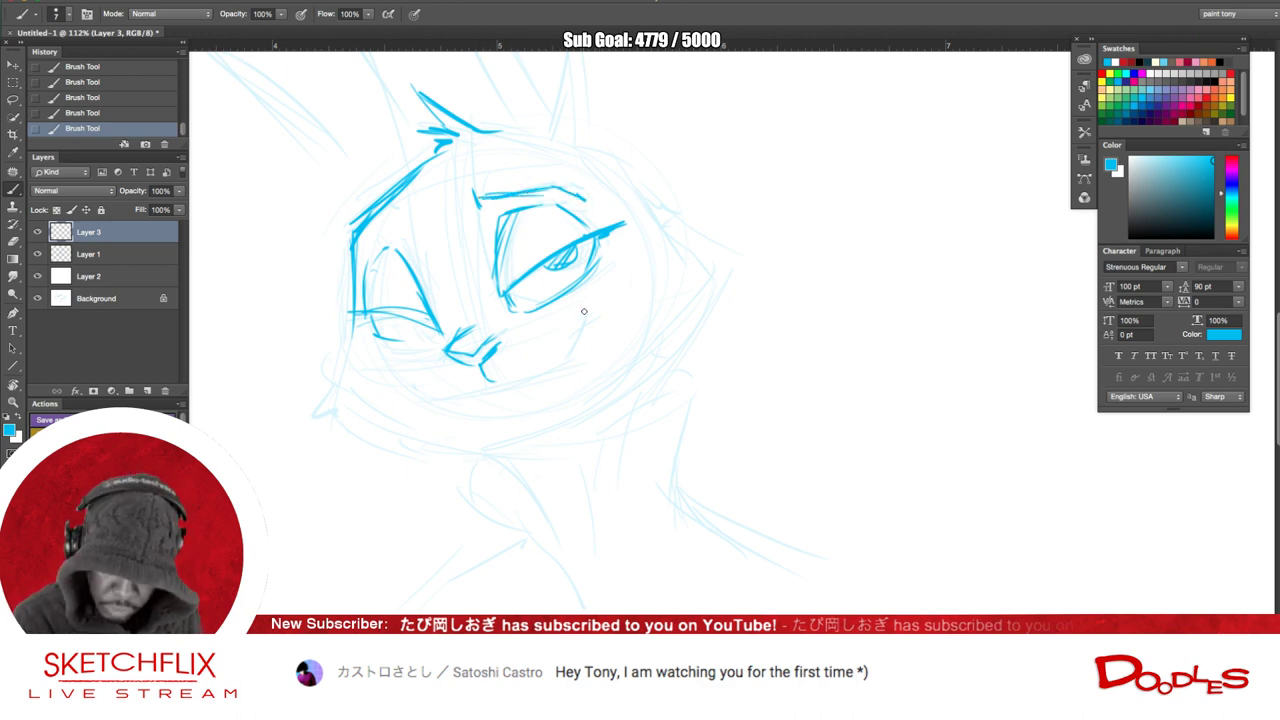
- Draw the smirking mouth as a long line rising from below the nose to a creased cheek corner
mouse_move(576, 310)
mouse_down()
mouse_move(606, 299)
mouse_move(583, 311)
mouse_move(576, 338)
mouse_move(462, 398)
mouse_up()
drag(568, 364, 465, 395)
drag(580, 336, 566, 362)
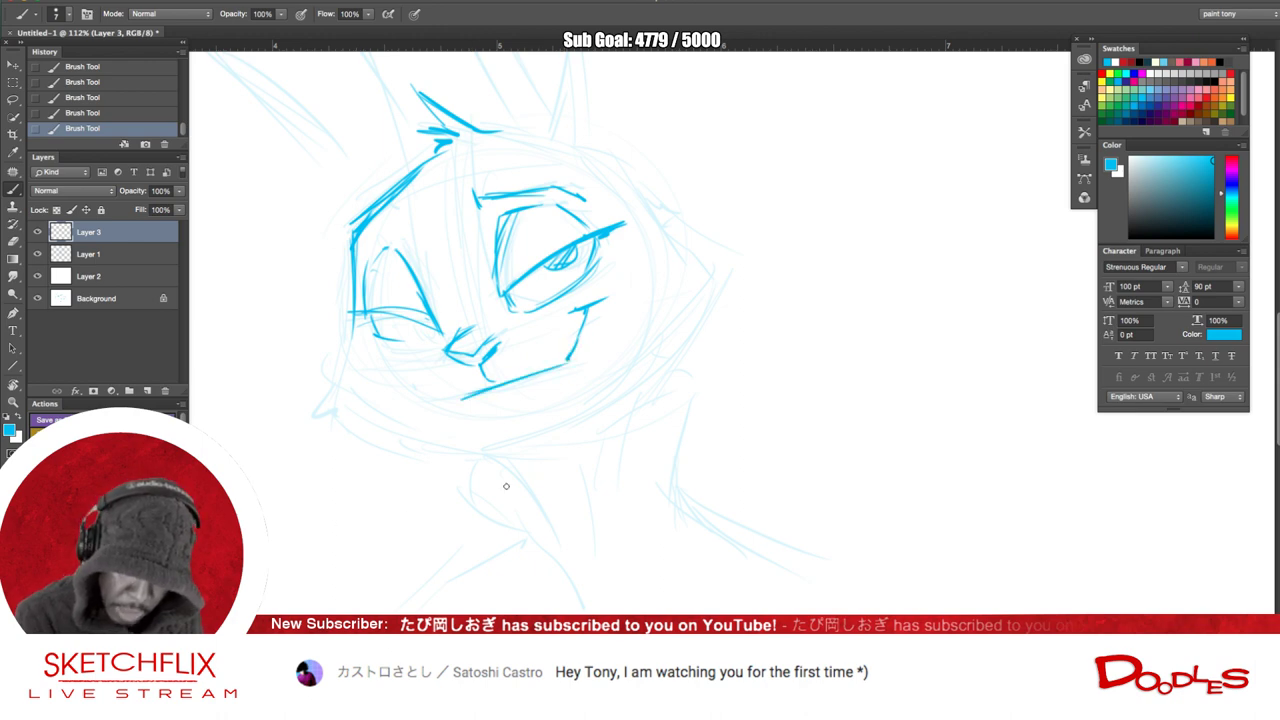
drag(436, 385, 467, 398)
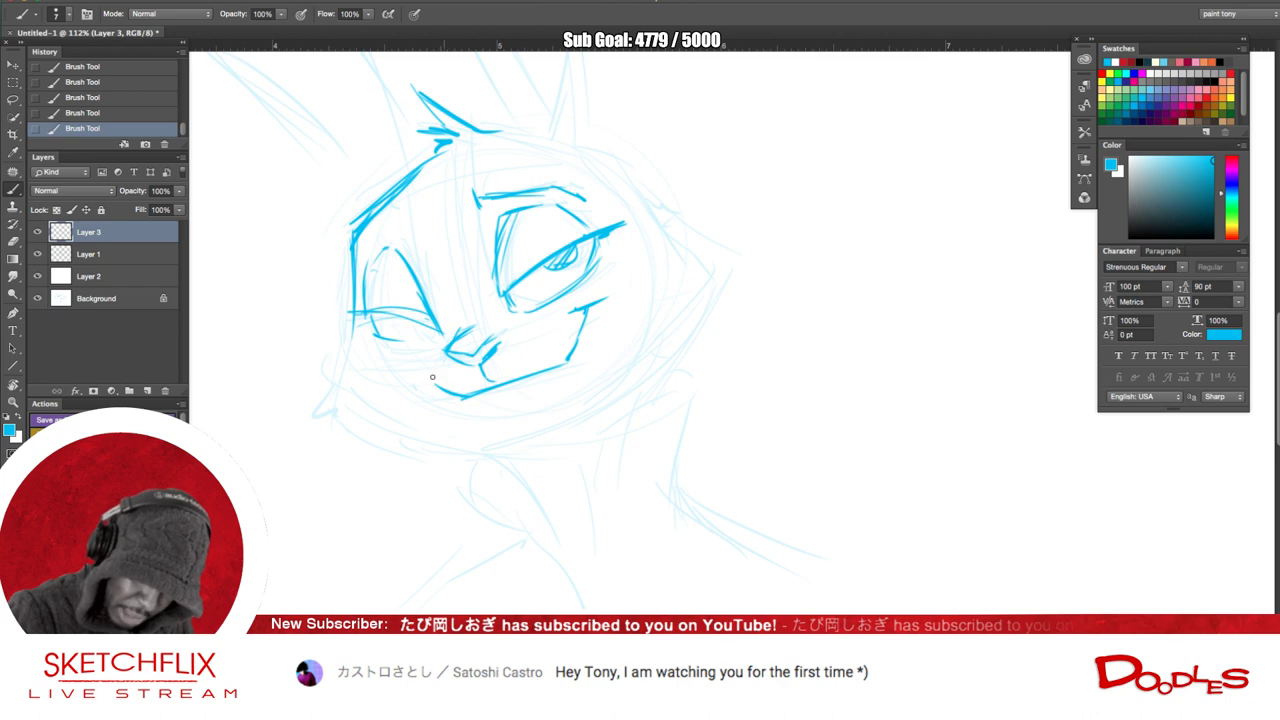
- Erase the stray marks around the mouth and nose and touch up the muzzle line beside the nose
drag(453, 386, 478, 391)
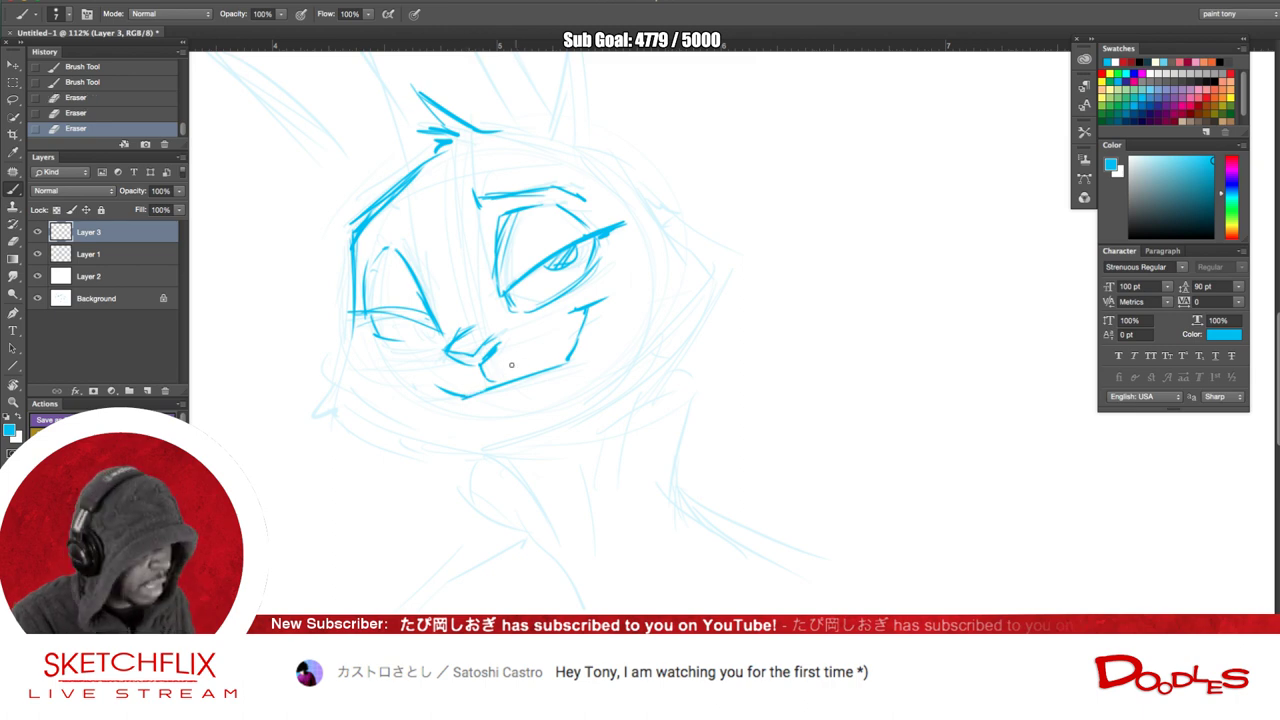
drag(488, 350, 522, 335)
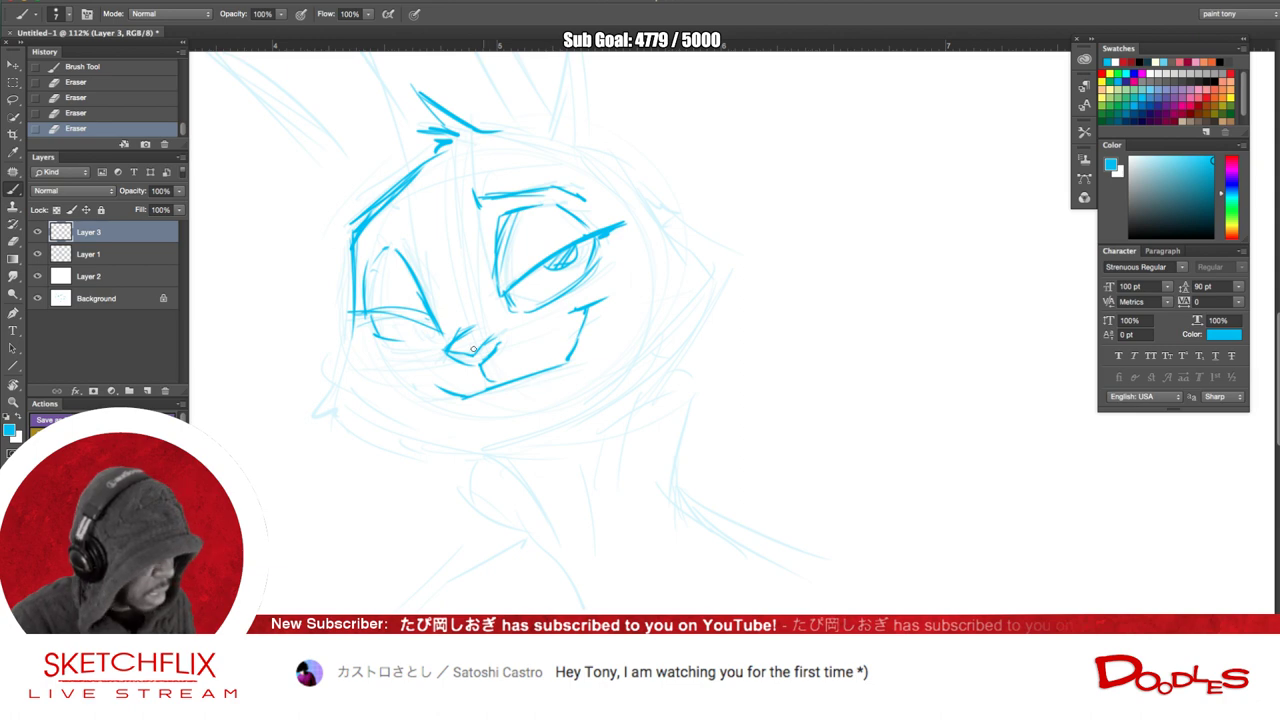
drag(532, 313, 513, 310)
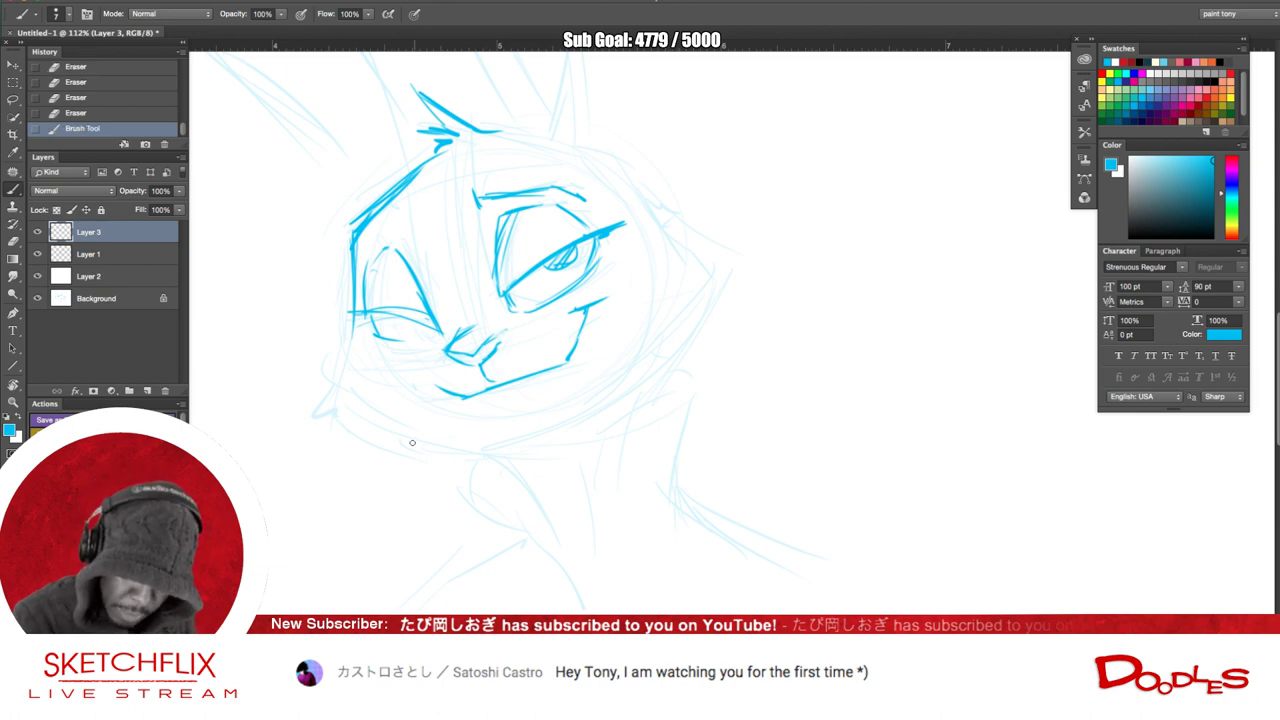
- Trace the cheek beside the smaller eye down into the start of the jaw, and add the smaller eye's iris
drag(356, 314, 348, 352)
mouse_move(352, 340)
mouse_down()
mouse_move(334, 388)
mouse_move(405, 438)
mouse_up()
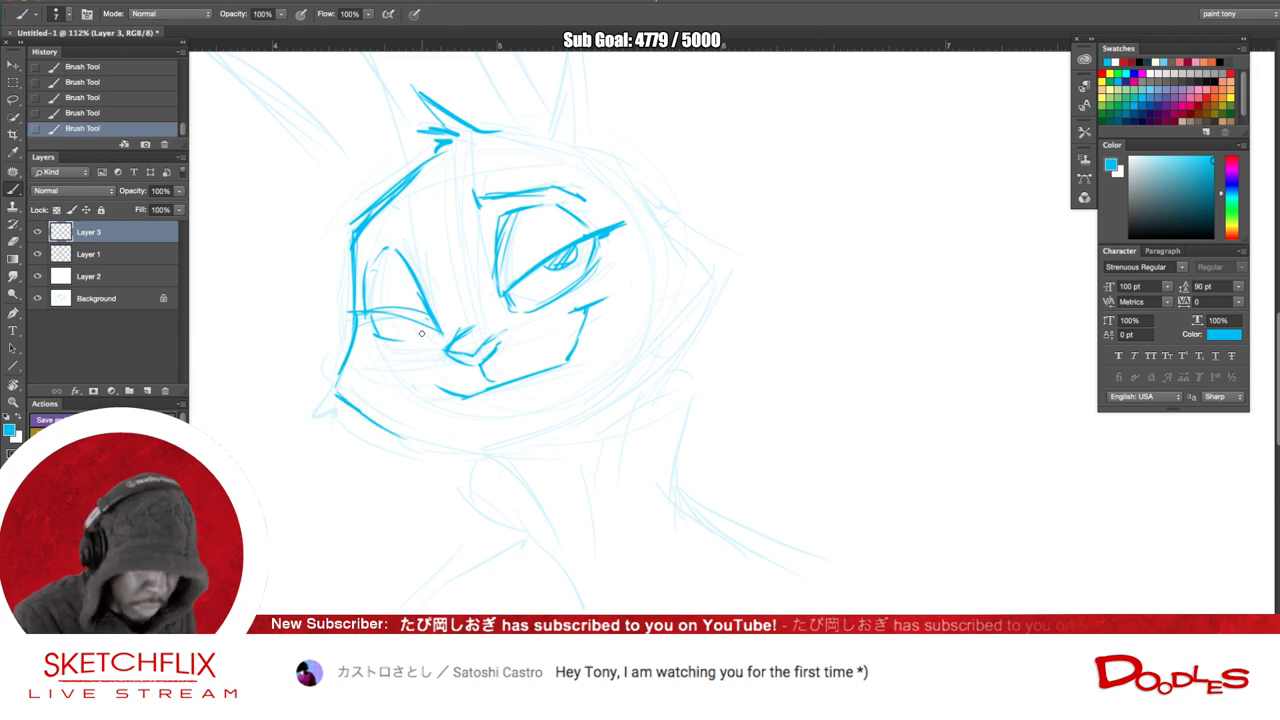
drag(413, 316, 432, 326)
drag(625, 493, 575, 567)
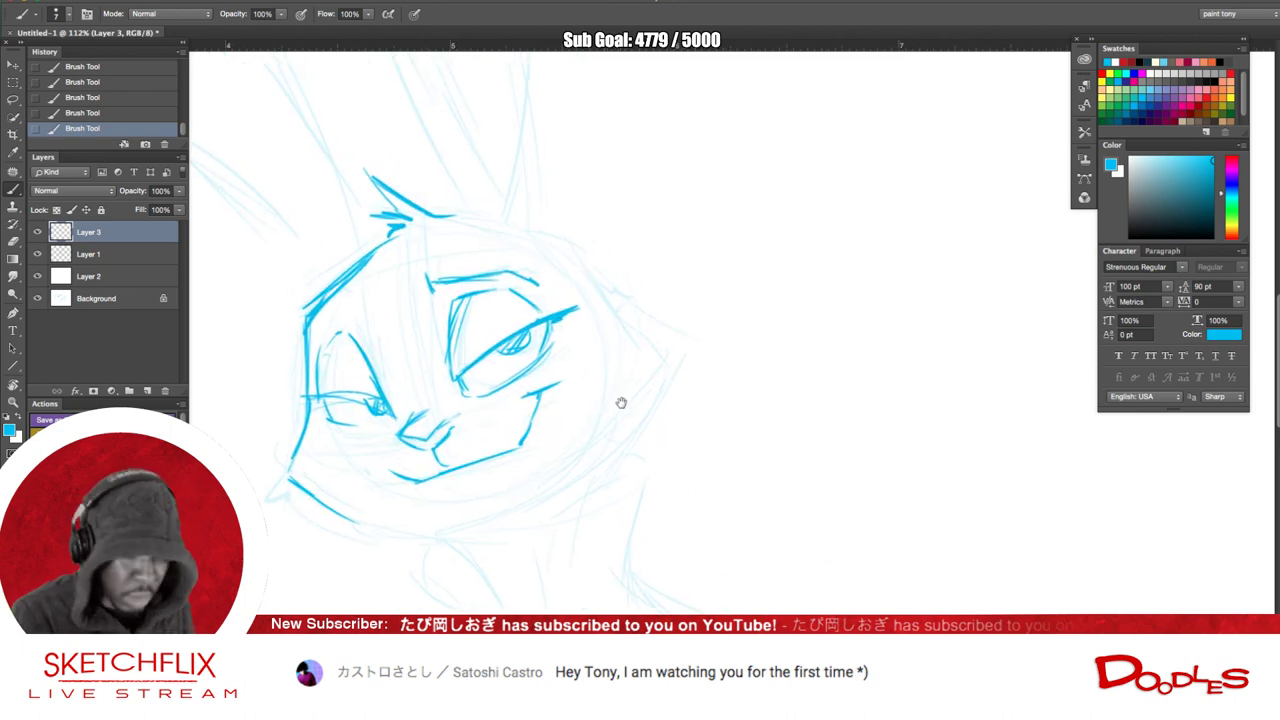
- Extend the top of the head from the hair tuft and draw the lower inner edge of the upright ear
scroll(620, 397, up, 3)
mouse_move(456, 330)
mouse_down()
mouse_move(536, 334)
mouse_move(591, 417)
mouse_move(589, 402)
mouse_up()
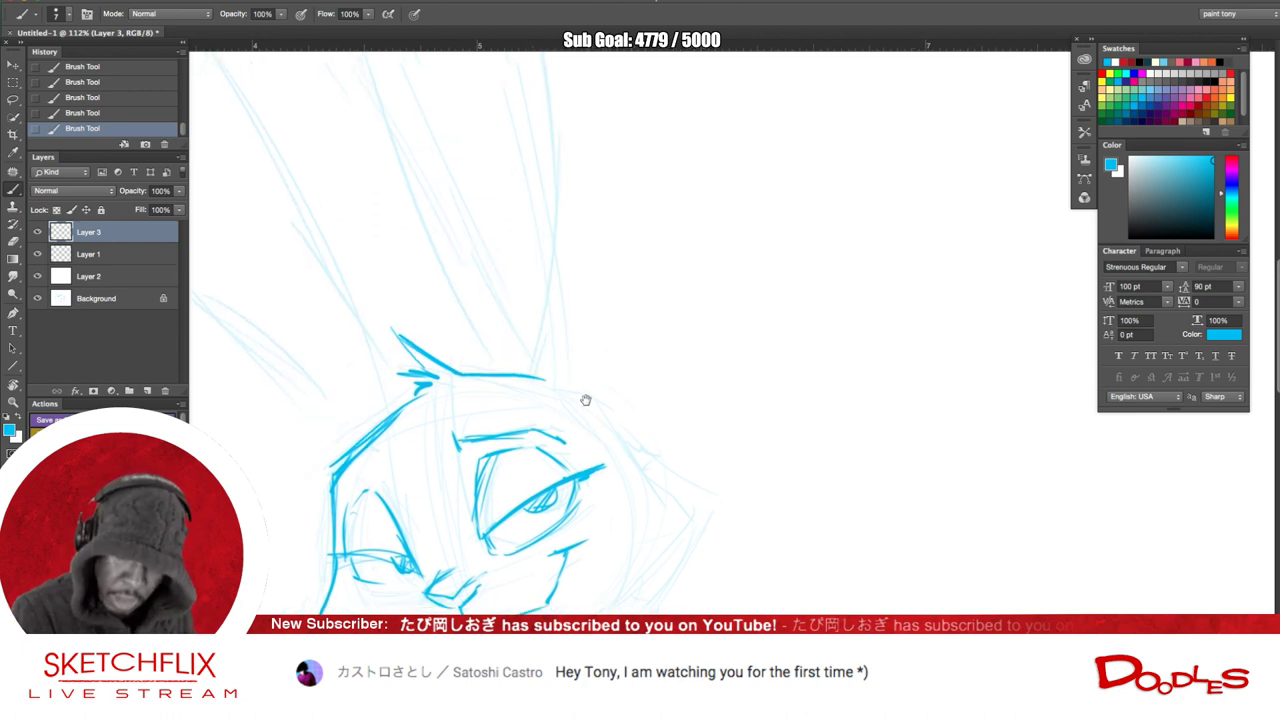
drag(635, 495, 605, 436)
scroll(557, 394, up, 3)
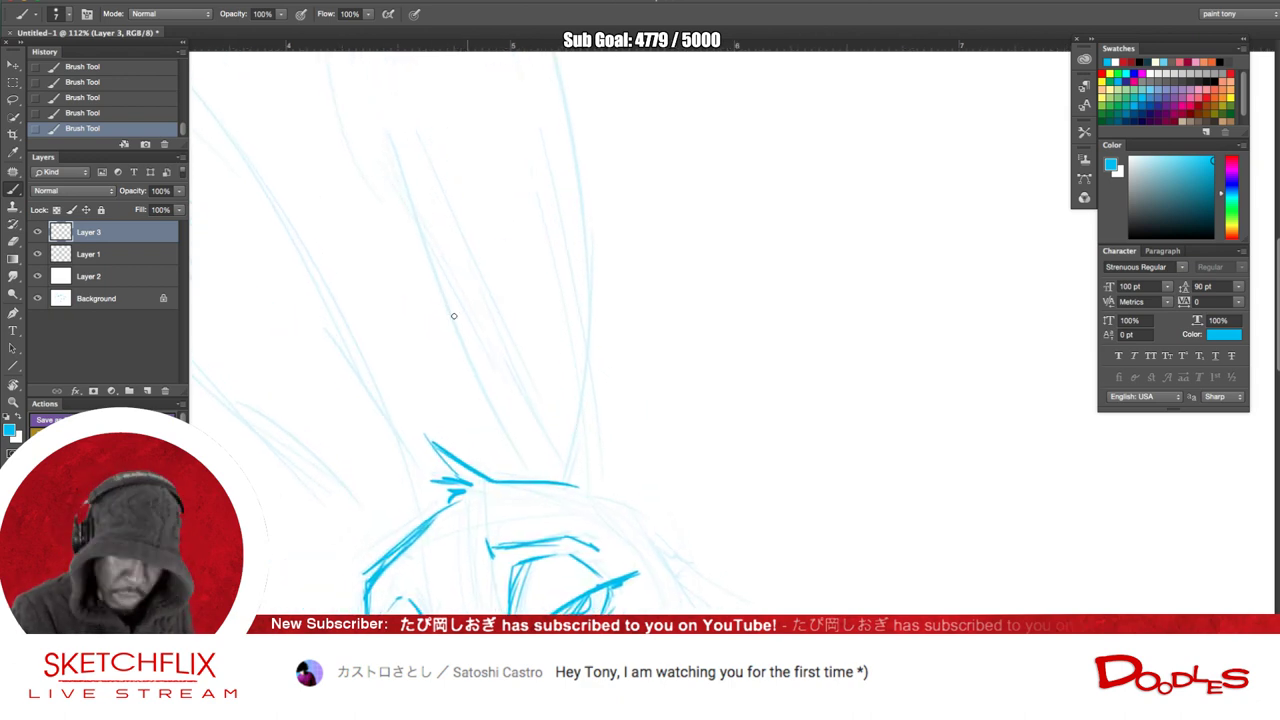
drag(377, 102, 431, 281)
mouse_move(407, 187)
mouse_down()
mouse_move(517, 454)
mouse_move(540, 475)
mouse_up()
- Rotate the canvas to about 50° and trace the jaw curve, joining it to the cheek at the pointed corner
scroll(541, 443, down, 6)
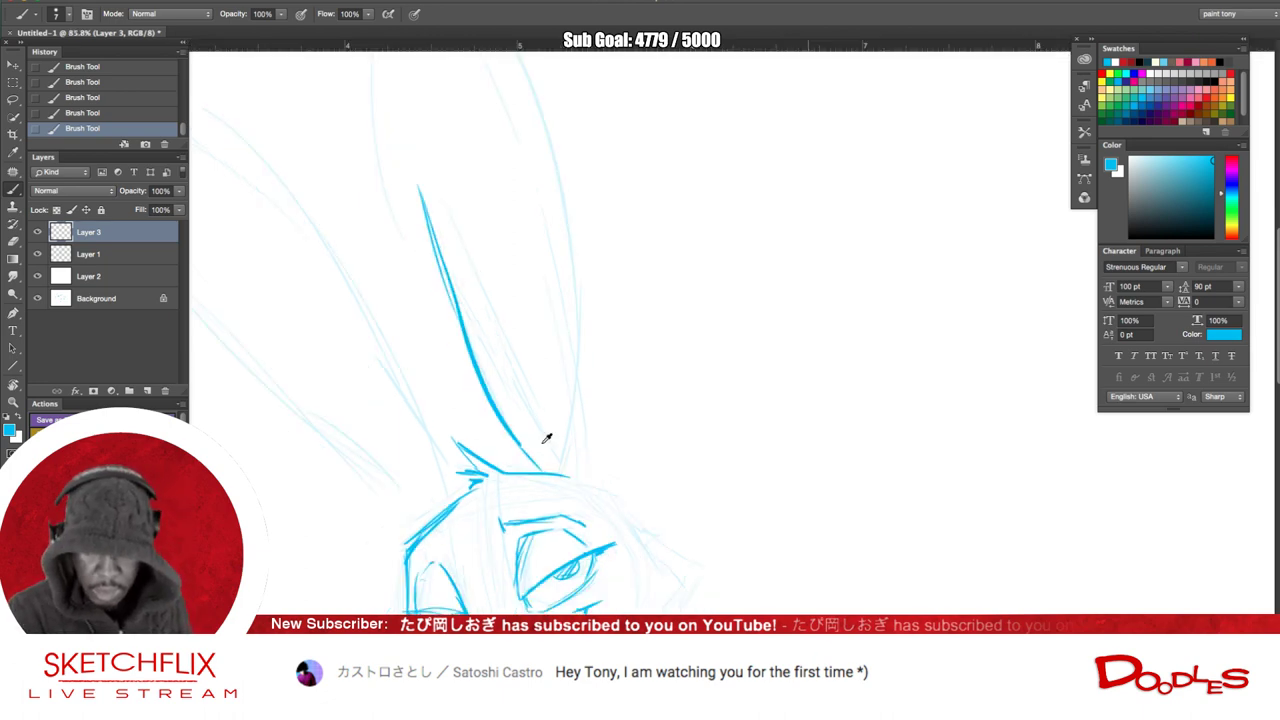
scroll(541, 443, up, 1)
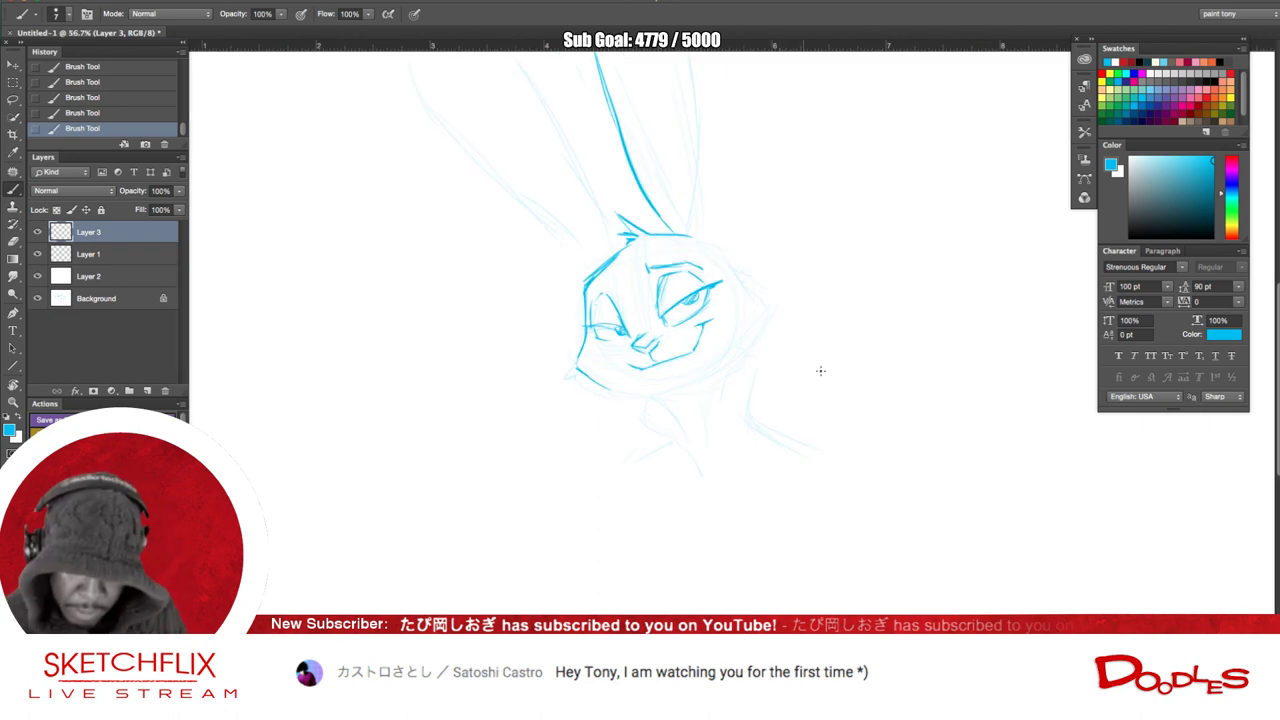
drag(826, 460, 623, 499)
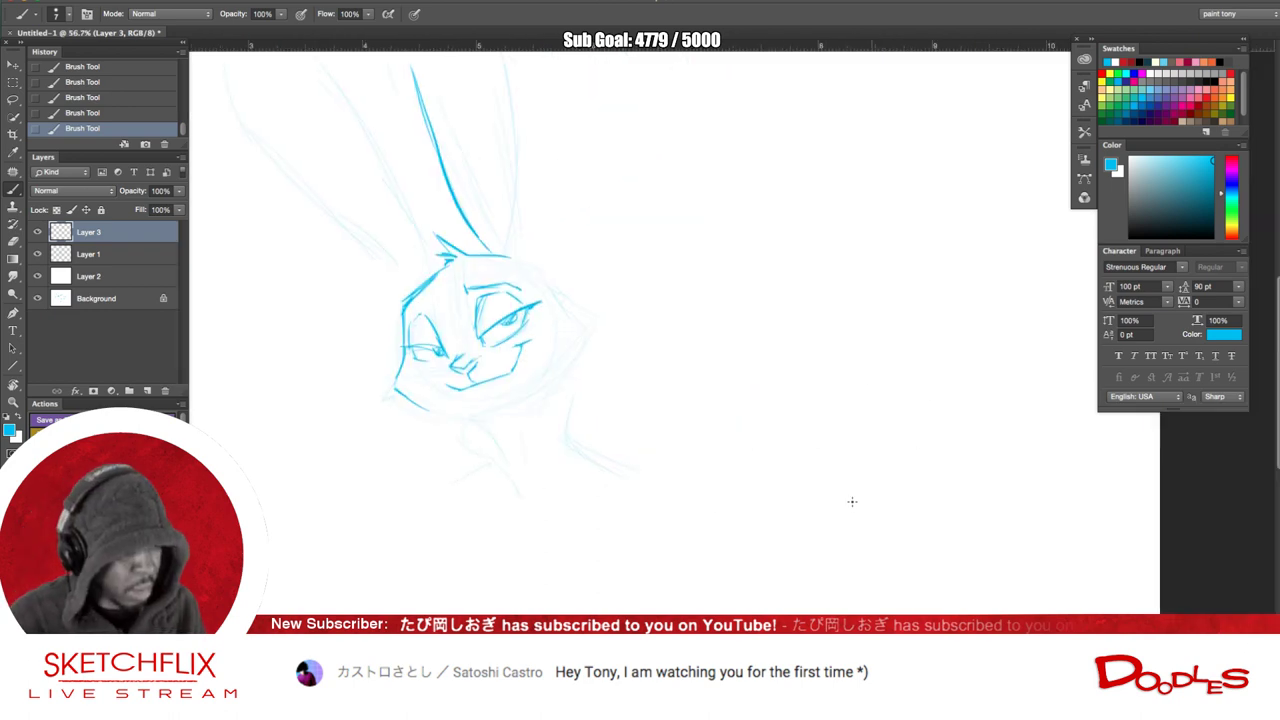
key(r)
drag(784, 536, 697, 571)
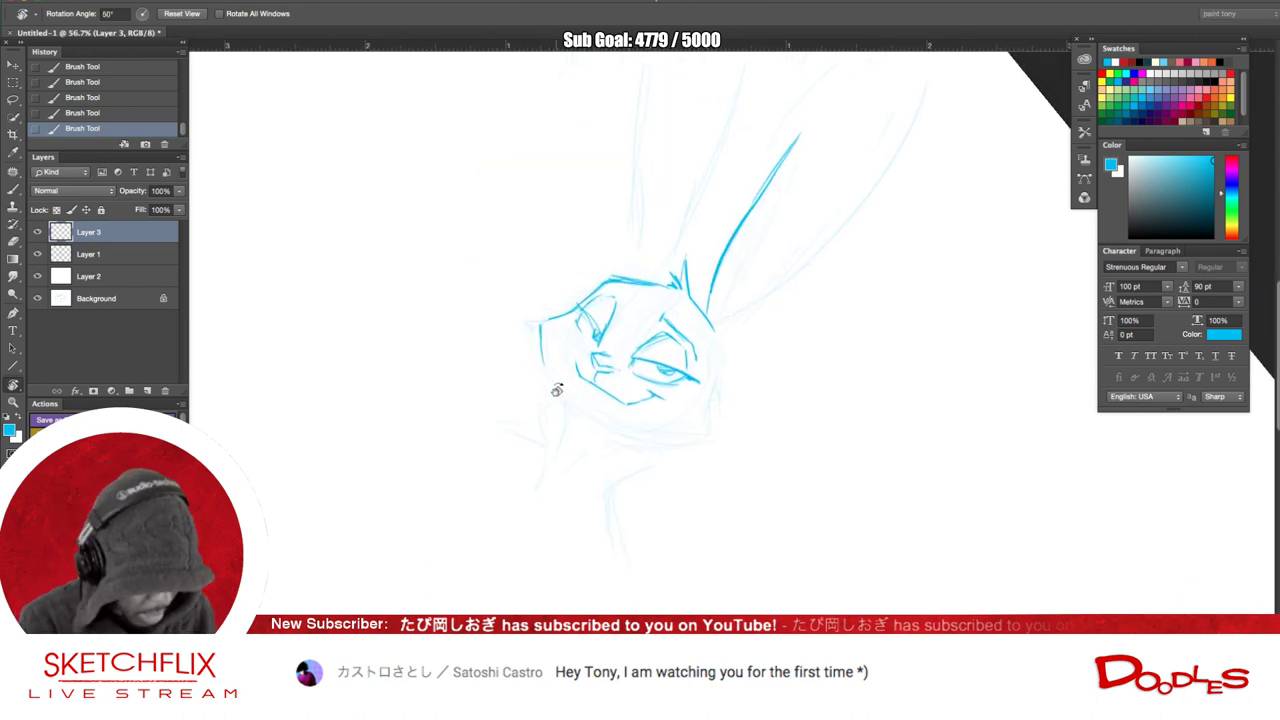
key(b)
mouse_move(543, 344)
mouse_down()
mouse_move(558, 392)
mouse_move(540, 335)
mouse_up()
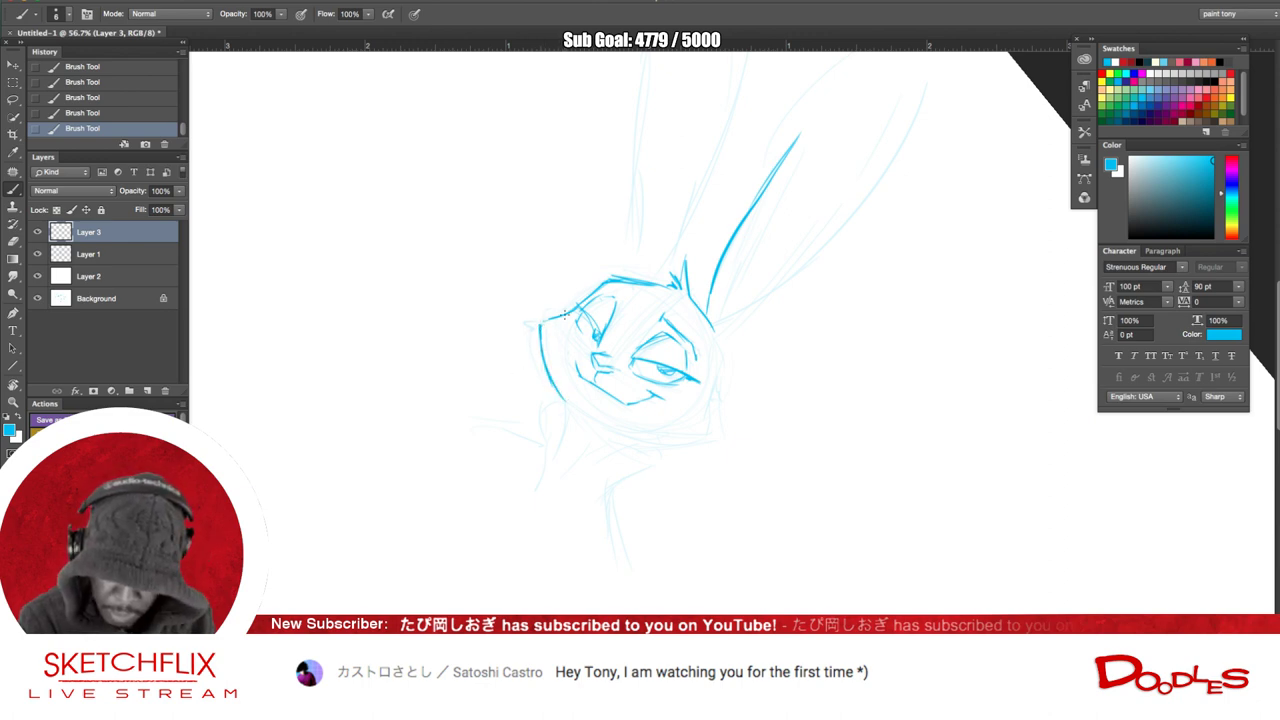
drag(538, 323, 573, 306)
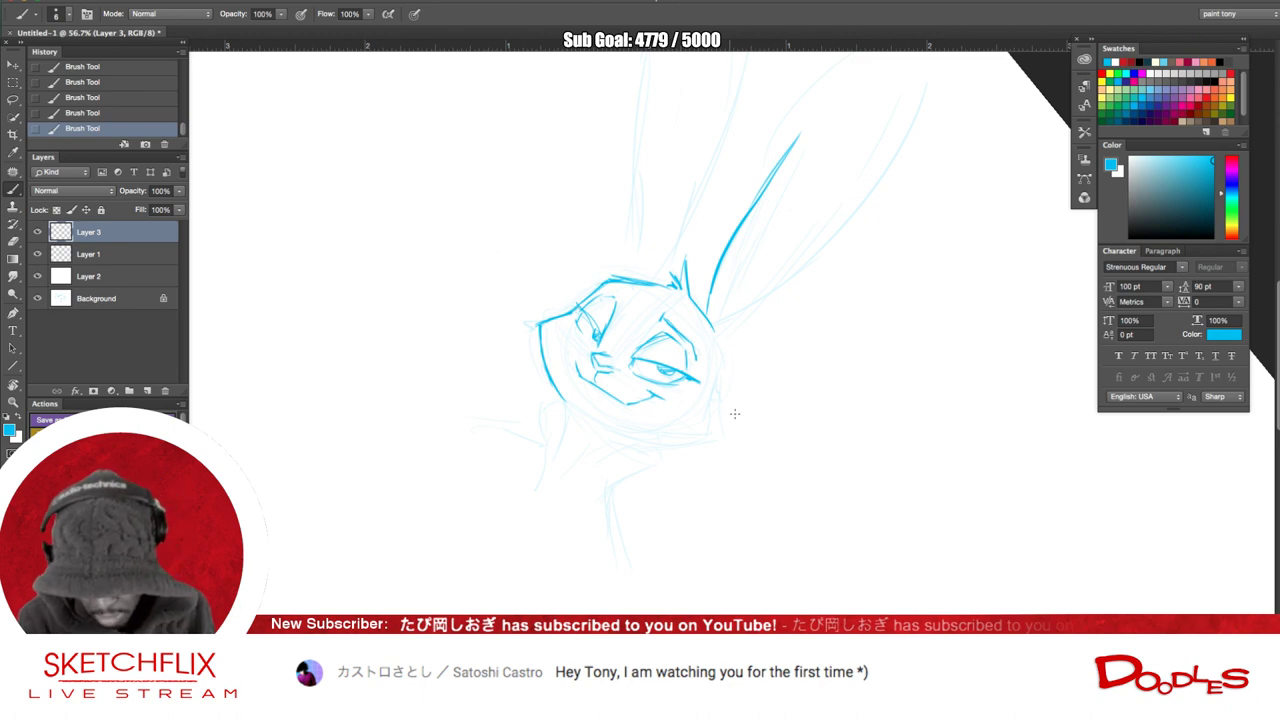
- Rotate the canvas back to nearly upright and draw the underside of the chin with a short front neck line
key(r)
drag(811, 491, 834, 372)
key(b)
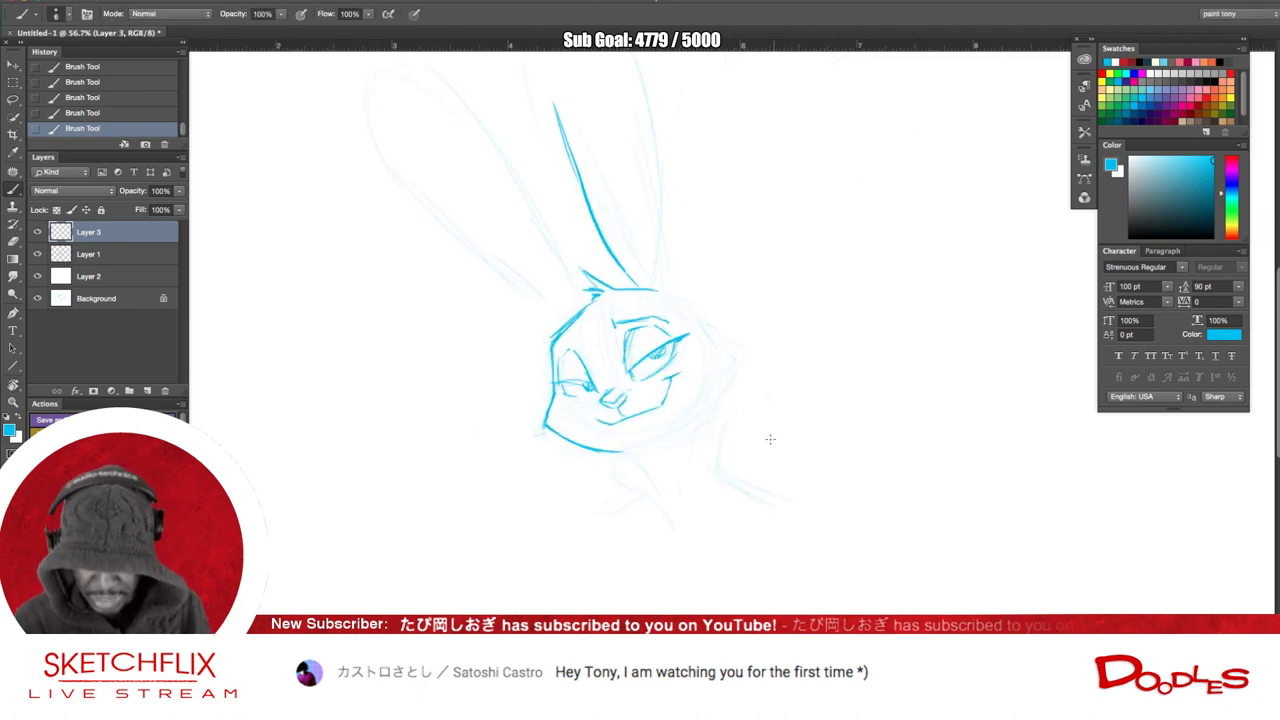
key(space)
drag(712, 490, 611, 461)
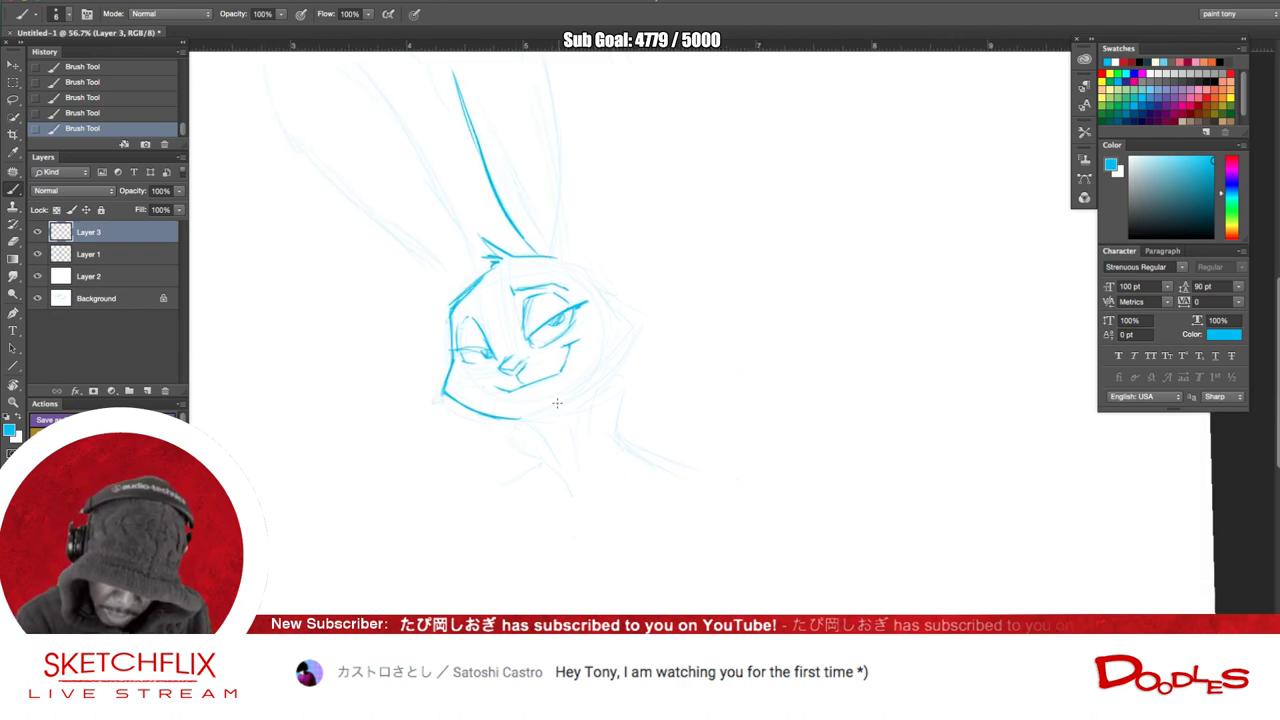
mouse_move(522, 416)
mouse_down()
mouse_move(550, 411)
mouse_move(548, 446)
mouse_up()
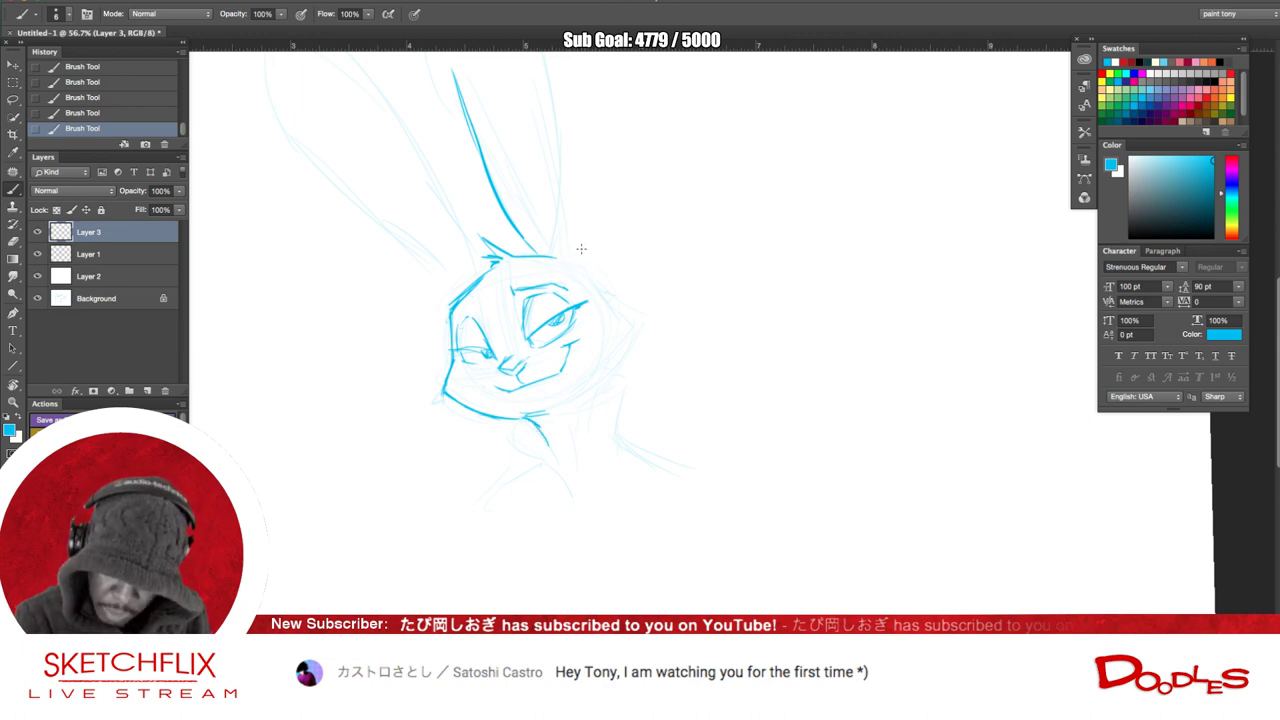
- Draw the outer base line of the upright ear and continue the head contour around the far cheek toward the jaw
drag(568, 200, 597, 284)
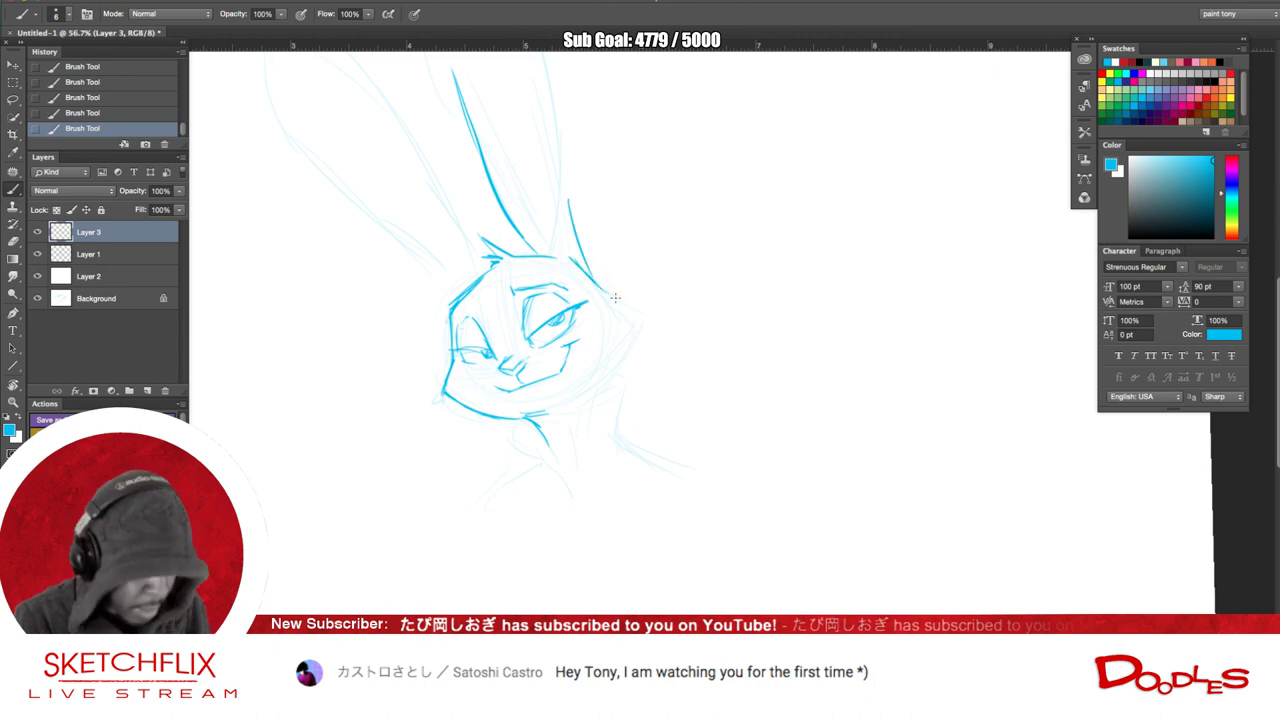
drag(609, 294, 628, 309)
mouse_move(636, 328)
mouse_down()
mouse_move(573, 426)
mouse_move(633, 345)
mouse_move(593, 386)
mouse_move(630, 343)
mouse_move(607, 377)
mouse_up()
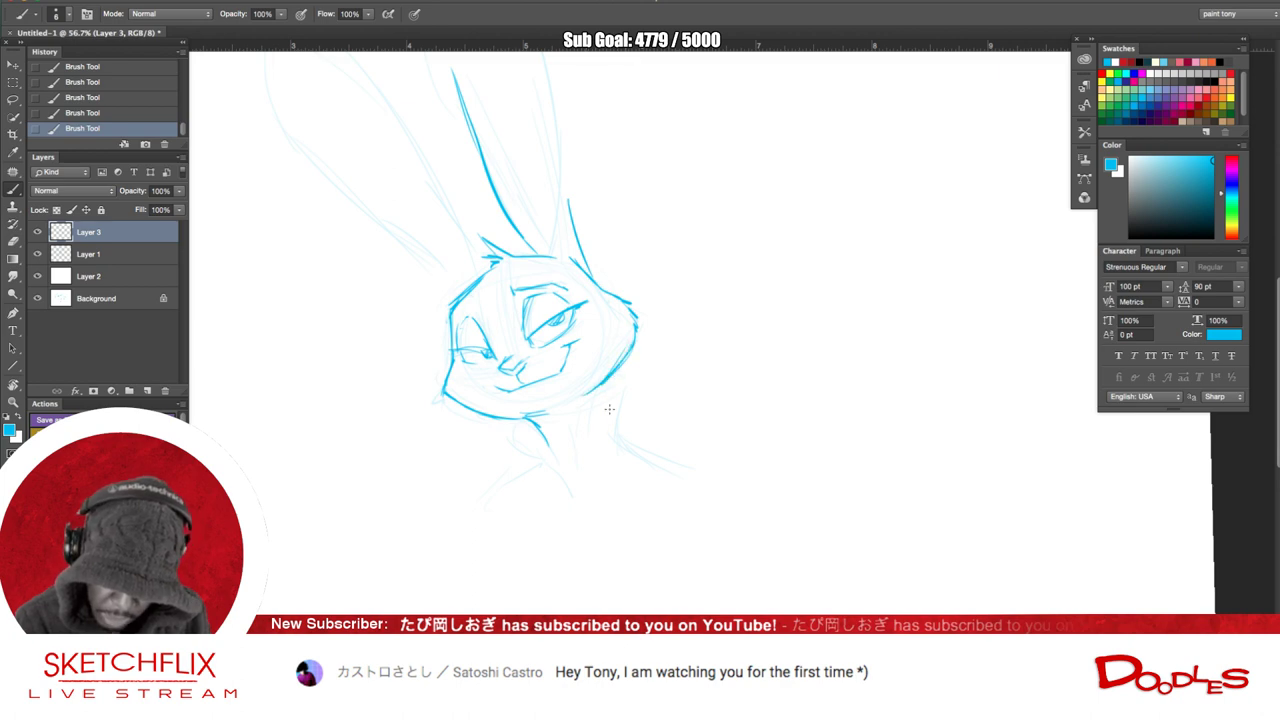
- Add light contour lines down the forehead to the nose, around the smaller eye and beside the larger eye
mouse_move(468, 312)
mouse_down()
mouse_move(457, 337)
mouse_move(469, 379)
mouse_up()
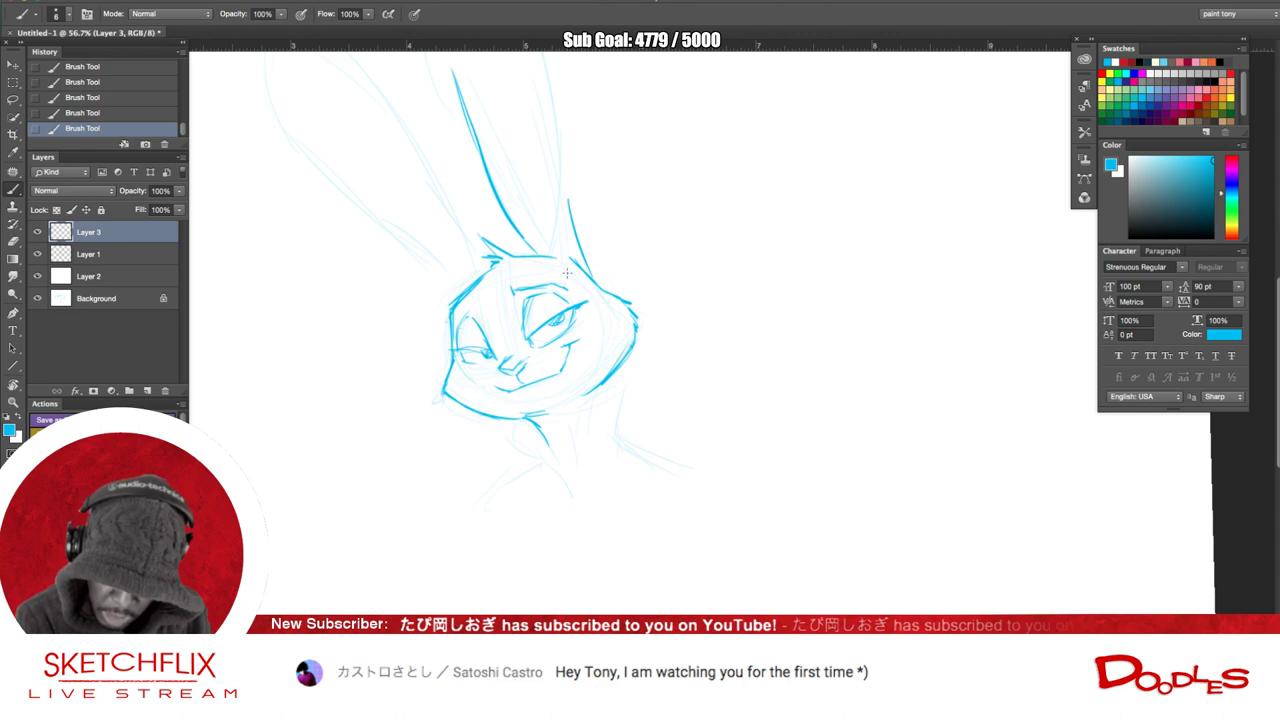
mouse_move(457, 305)
mouse_down()
mouse_move(462, 360)
mouse_move(494, 382)
mouse_up()
drag(566, 266, 595, 336)
drag(503, 268, 508, 356)
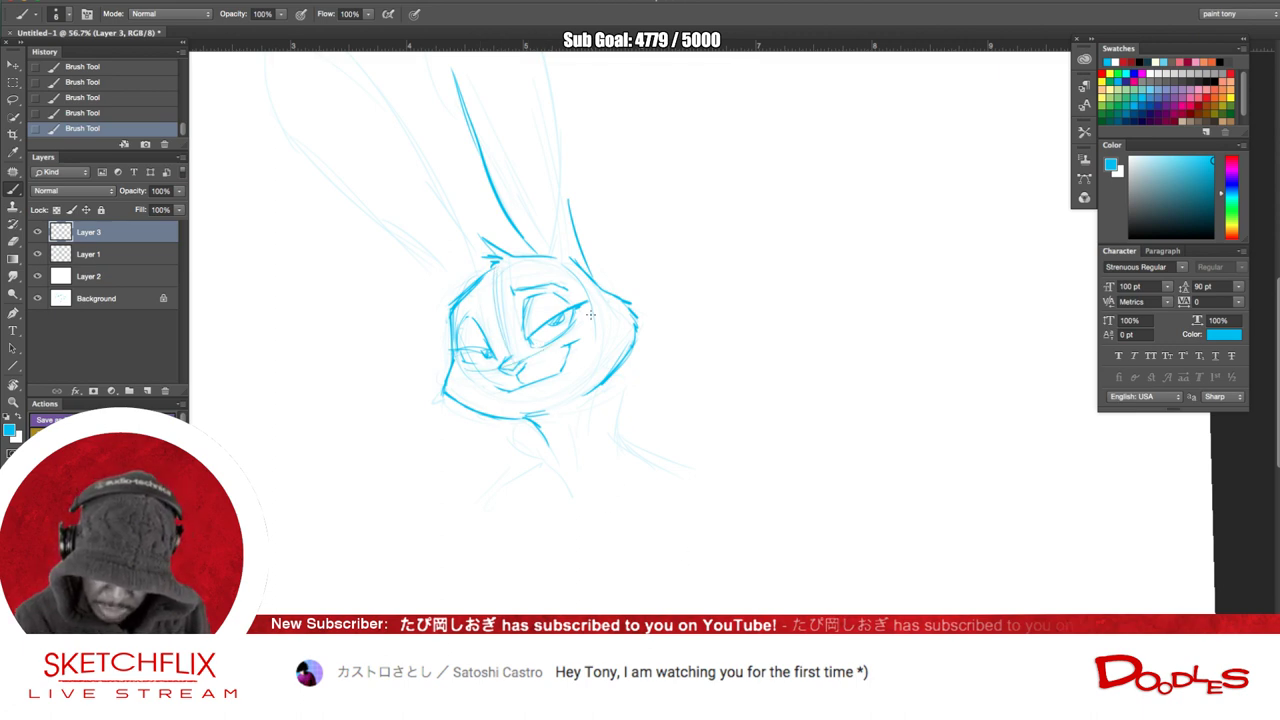
- Refine the larger eye's edges, erasing stray marks, and thicken the outer base line of the upright ear
drag(529, 303, 528, 315)
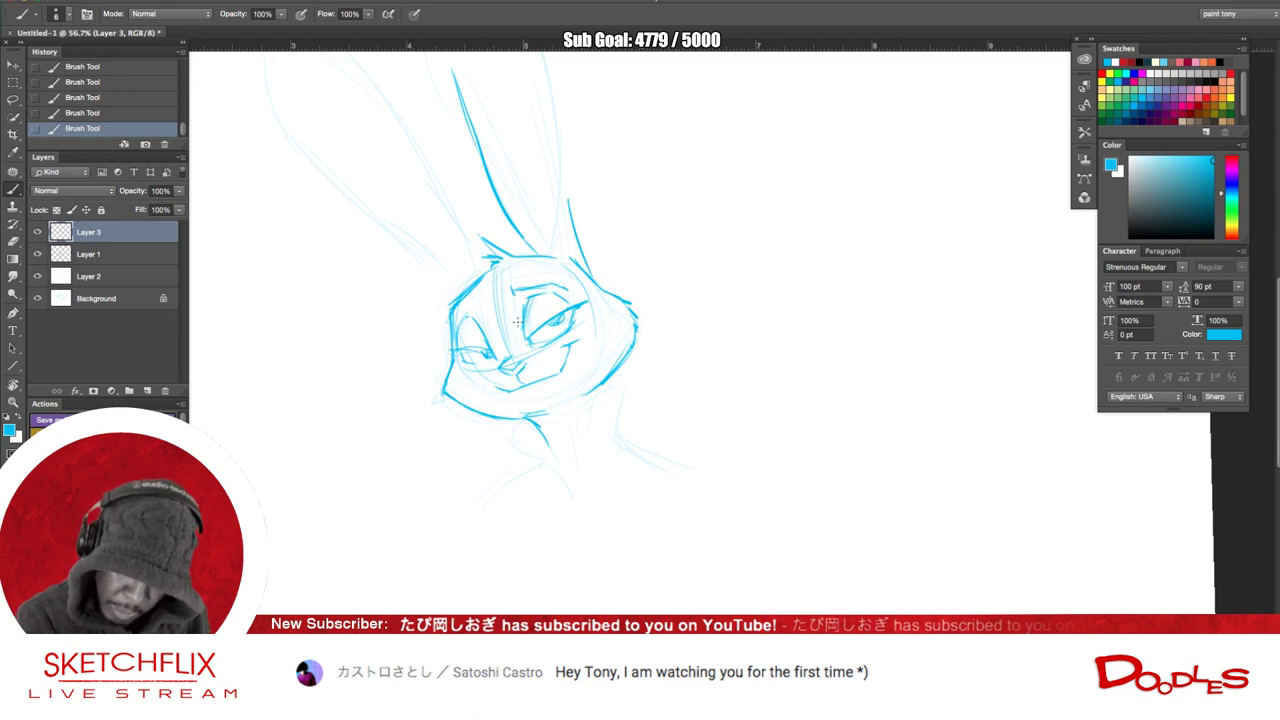
mouse_move(523, 305)
mouse_down()
mouse_move(530, 294)
mouse_move(536, 349)
mouse_move(579, 319)
mouse_up()
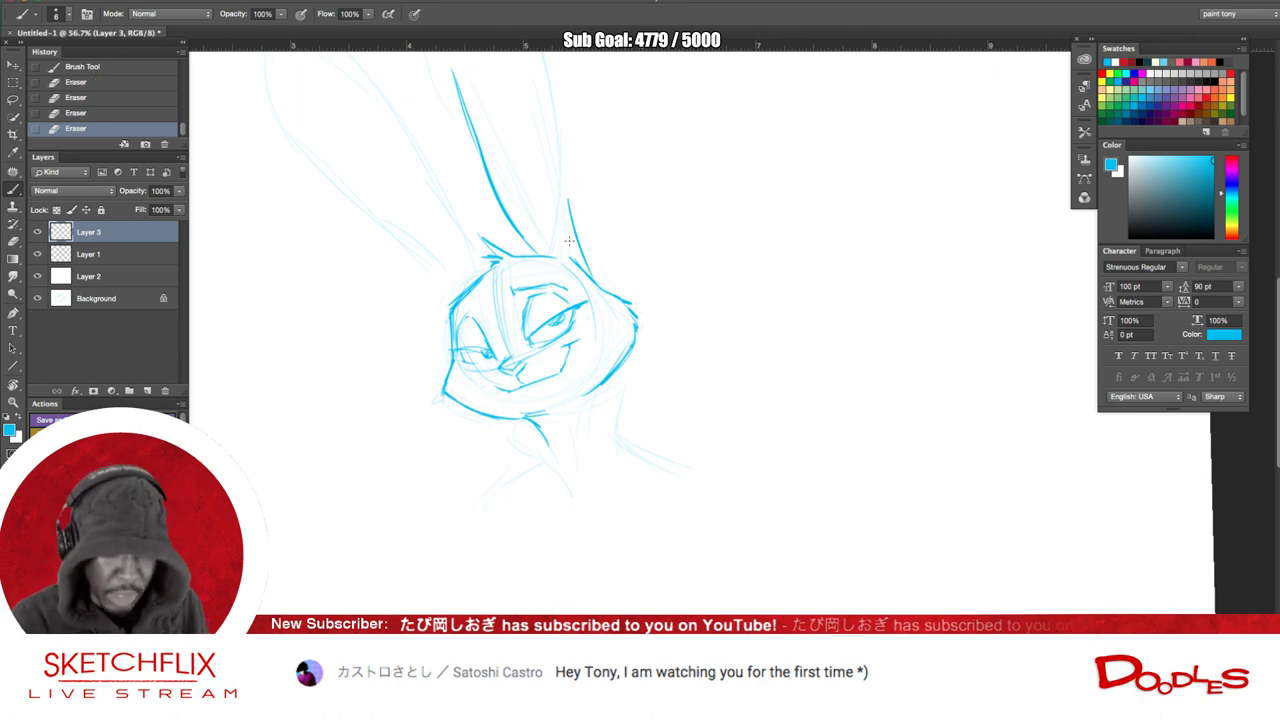
drag(568, 201, 592, 275)
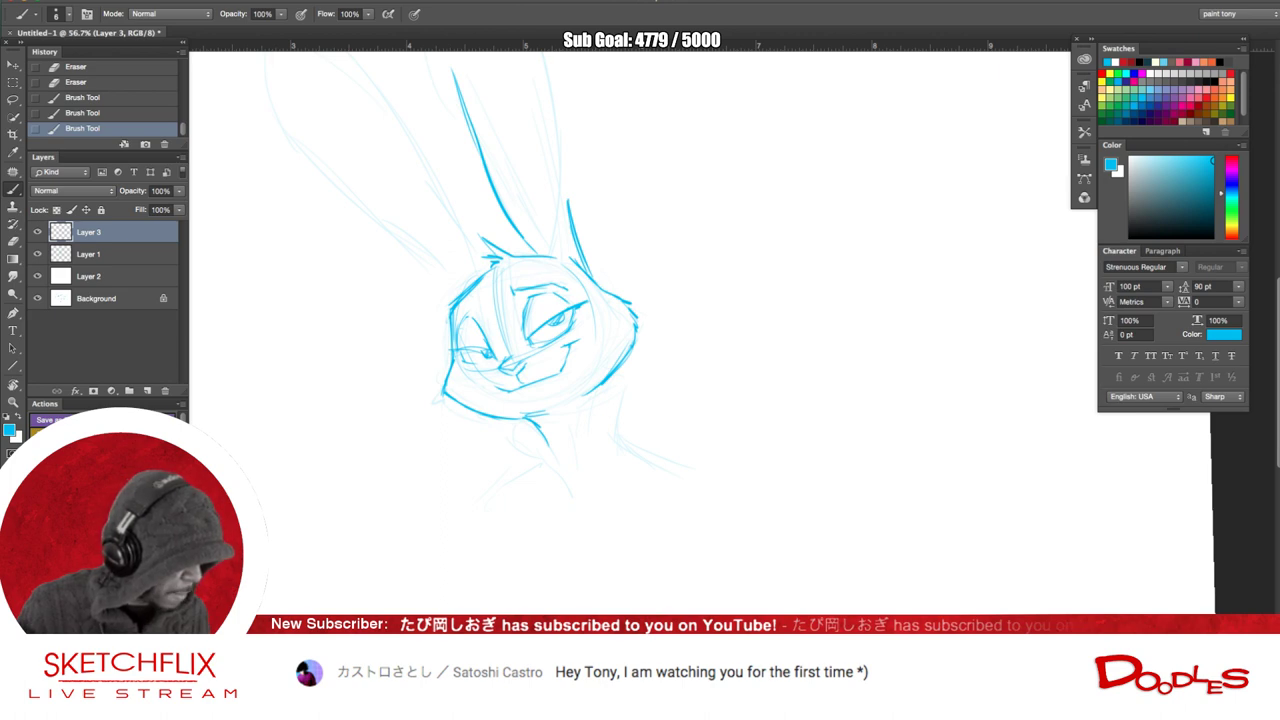
- Trace both lower edges of the slanted ear where it meets the head
key(Tab)
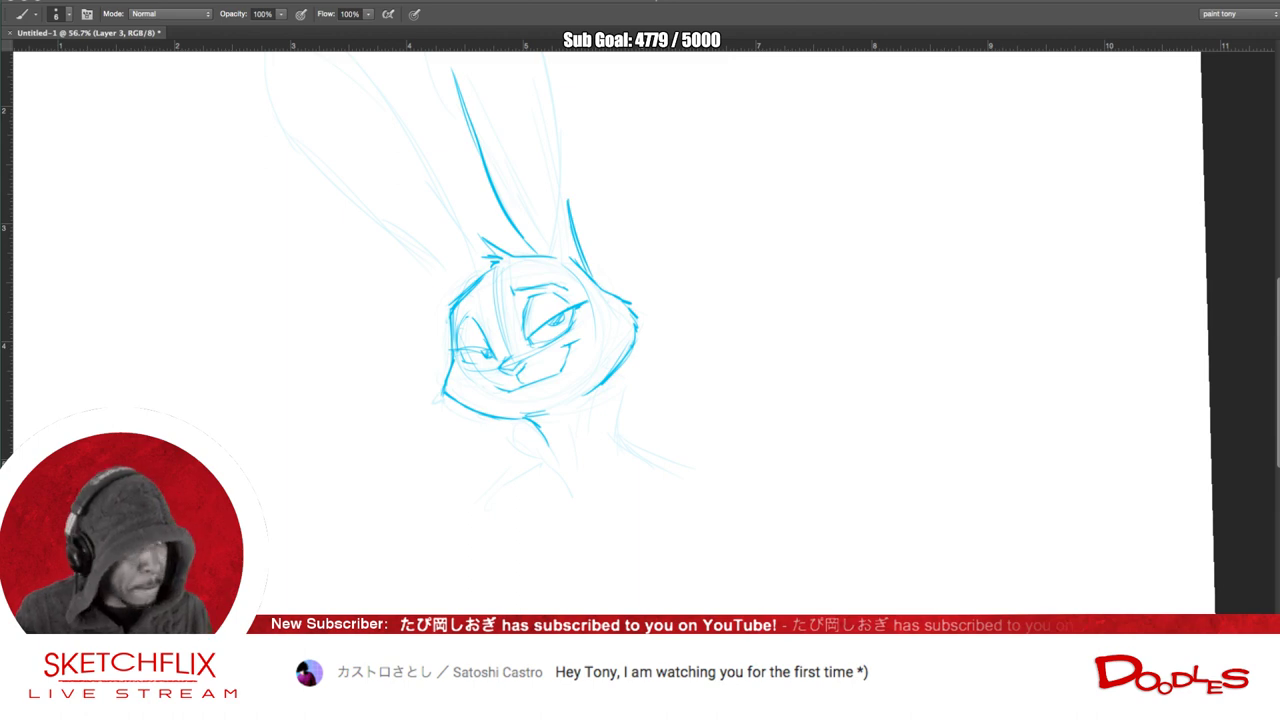
mouse_move(646, 462)
mouse_down()
mouse_move(757, 554)
mouse_move(720, 443)
mouse_move(585, 334)
mouse_move(567, 379)
mouse_move(590, 421)
mouse_up()
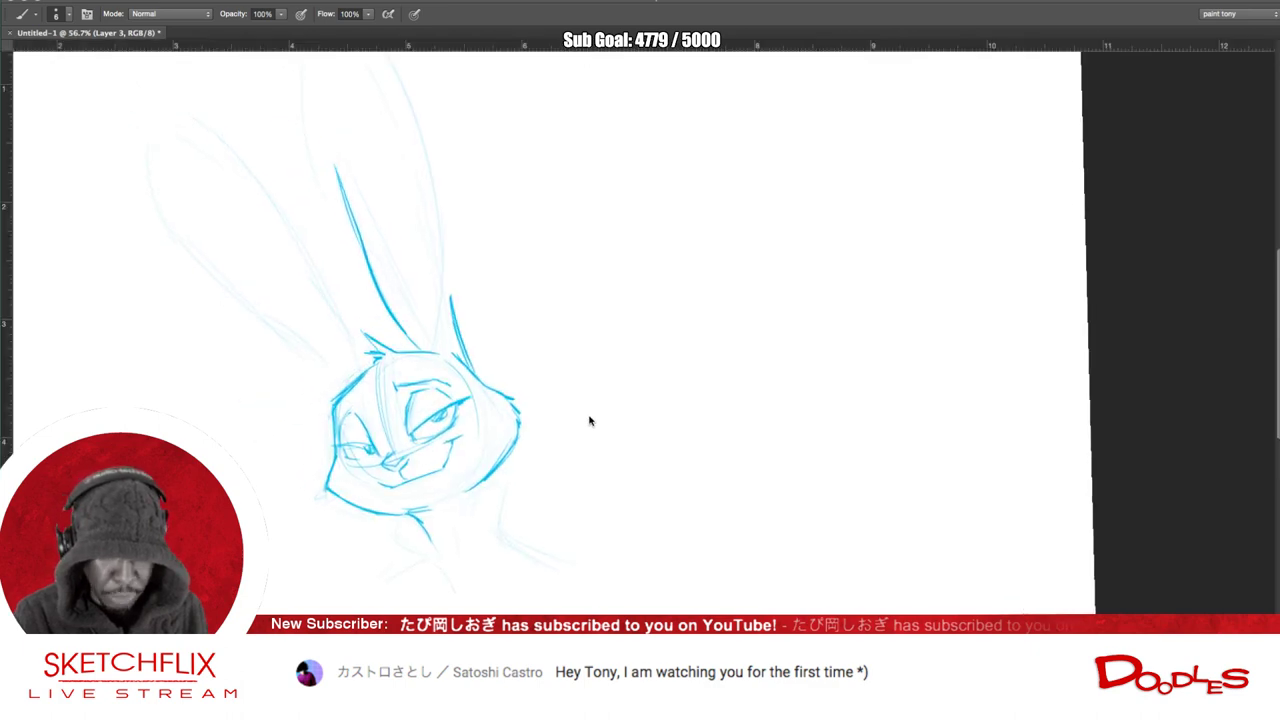
mouse_move(429, 311)
mouse_down()
mouse_move(603, 451)
mouse_move(557, 382)
mouse_up()
drag(500, 245, 565, 417)
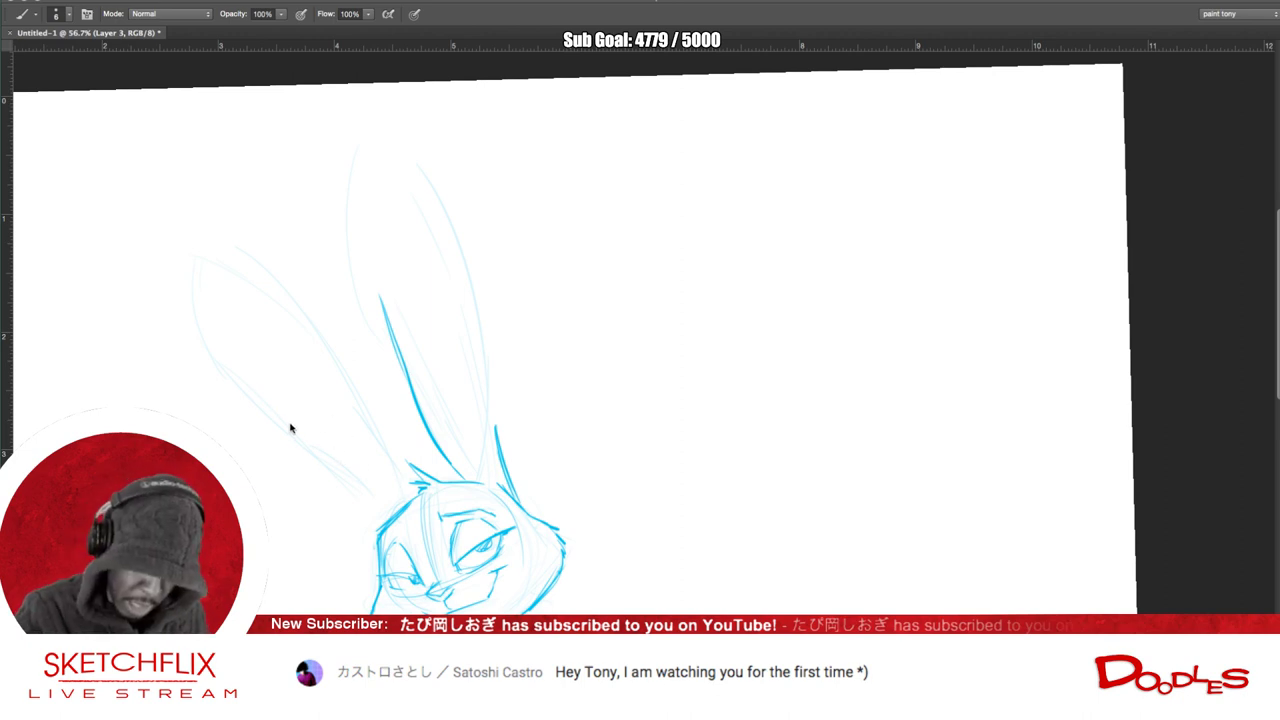
key(Tab)
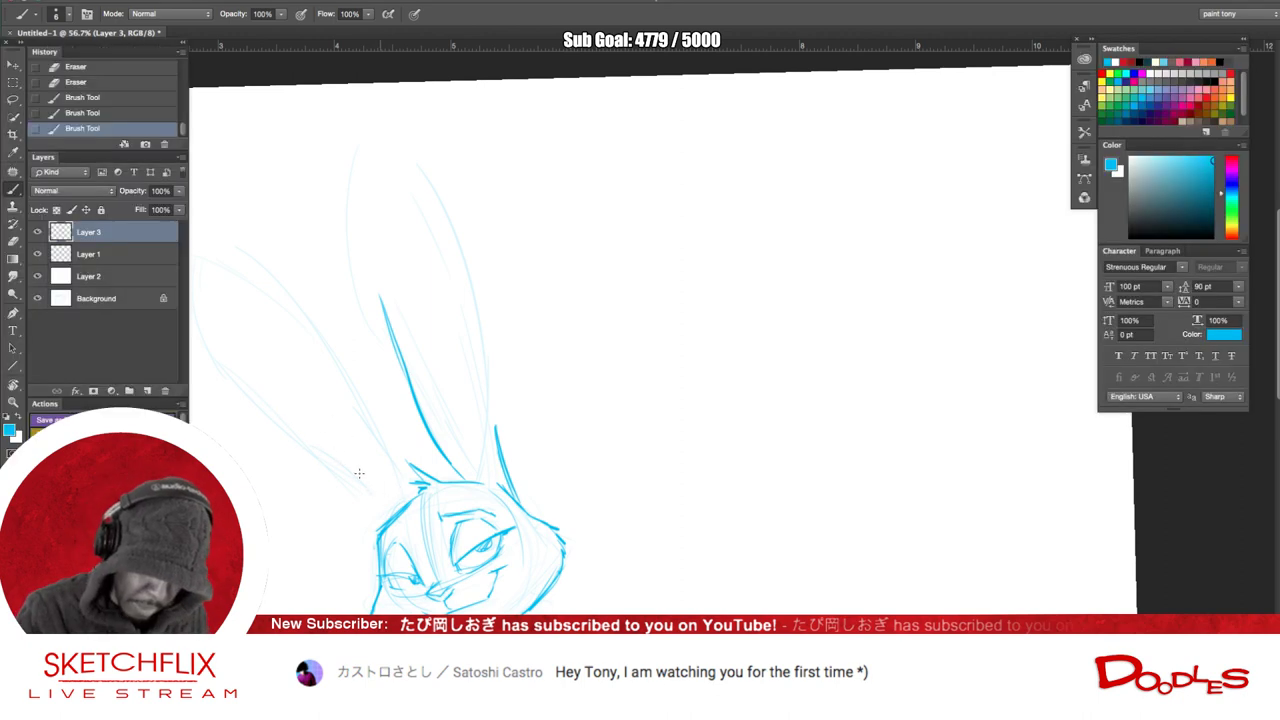
drag(381, 492, 385, 494)
mouse_move(534, 430)
mouse_down()
mouse_move(609, 381)
mouse_move(641, 379)
mouse_up()
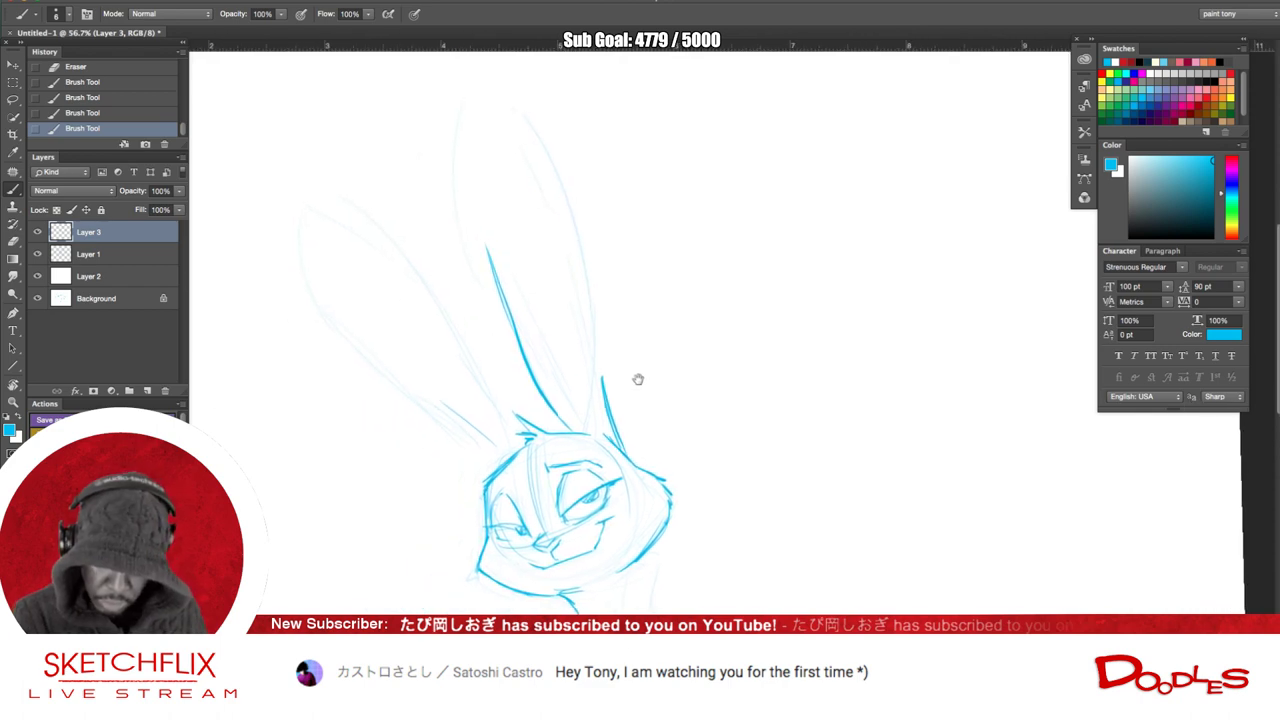
drag(428, 404, 494, 456)
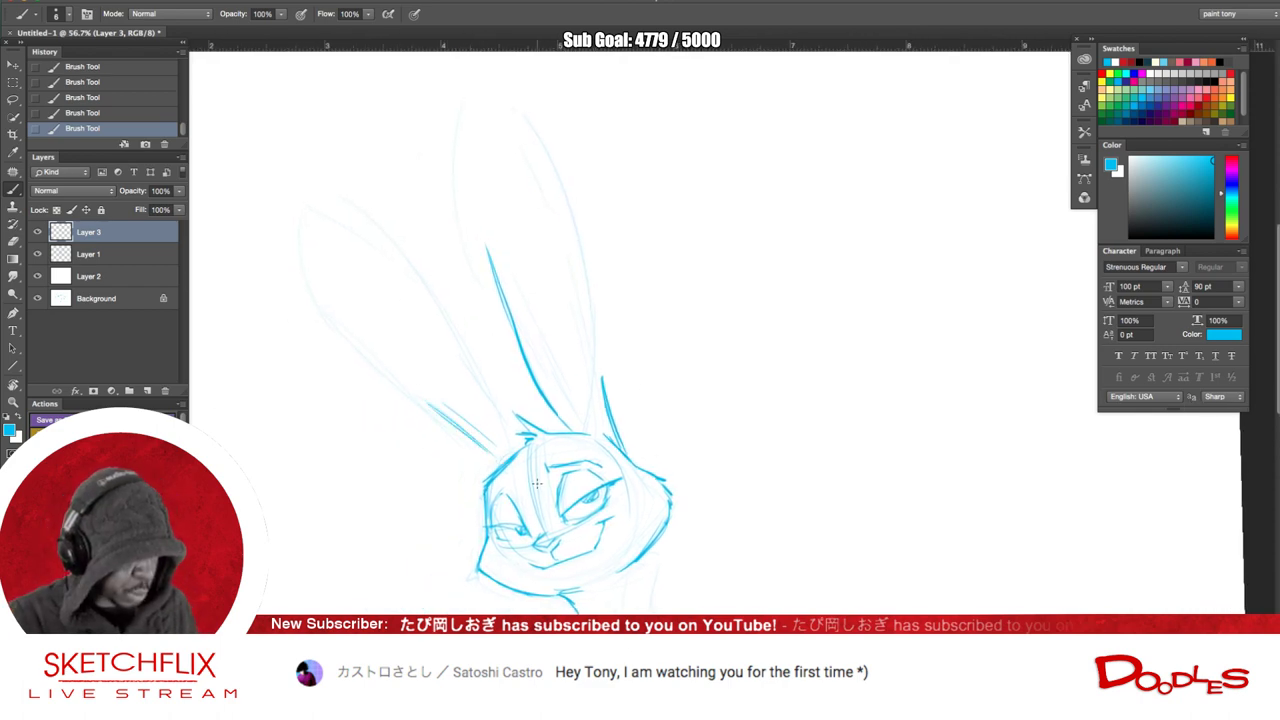
drag(458, 367, 508, 456)
- Trace the slanted ear's rounded tip and its long outer edge down to the head
drag(290, 201, 380, 252)
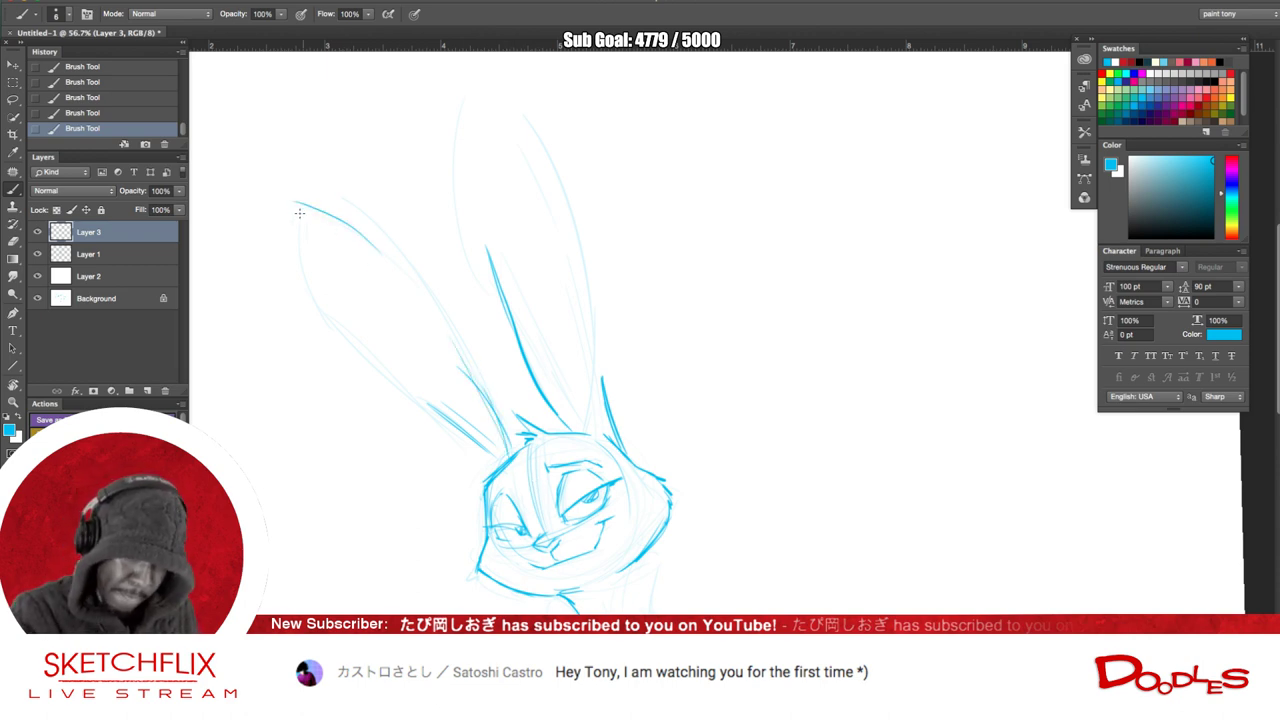
drag(292, 201, 287, 298)
mouse_move(292, 203)
mouse_down()
mouse_move(267, 218)
mouse_move(305, 206)
mouse_move(298, 307)
mouse_move(367, 349)
mouse_up()
drag(286, 298, 429, 402)
drag(343, 346, 474, 439)
drag(429, 402, 496, 450)
- Trace the slanted ear's inner edge from near the tip to the hair tuft and reinforce its base
drag(343, 221, 438, 312)
drag(384, 254, 476, 370)
mouse_move(350, 224)
mouse_down()
mouse_move(384, 243)
mouse_move(432, 308)
mouse_up()
mouse_move(504, 386)
mouse_down()
mouse_move(446, 319)
mouse_move(506, 414)
mouse_up()
mouse_move(462, 338)
mouse_down()
mouse_move(512, 432)
mouse_move(492, 467)
mouse_up()
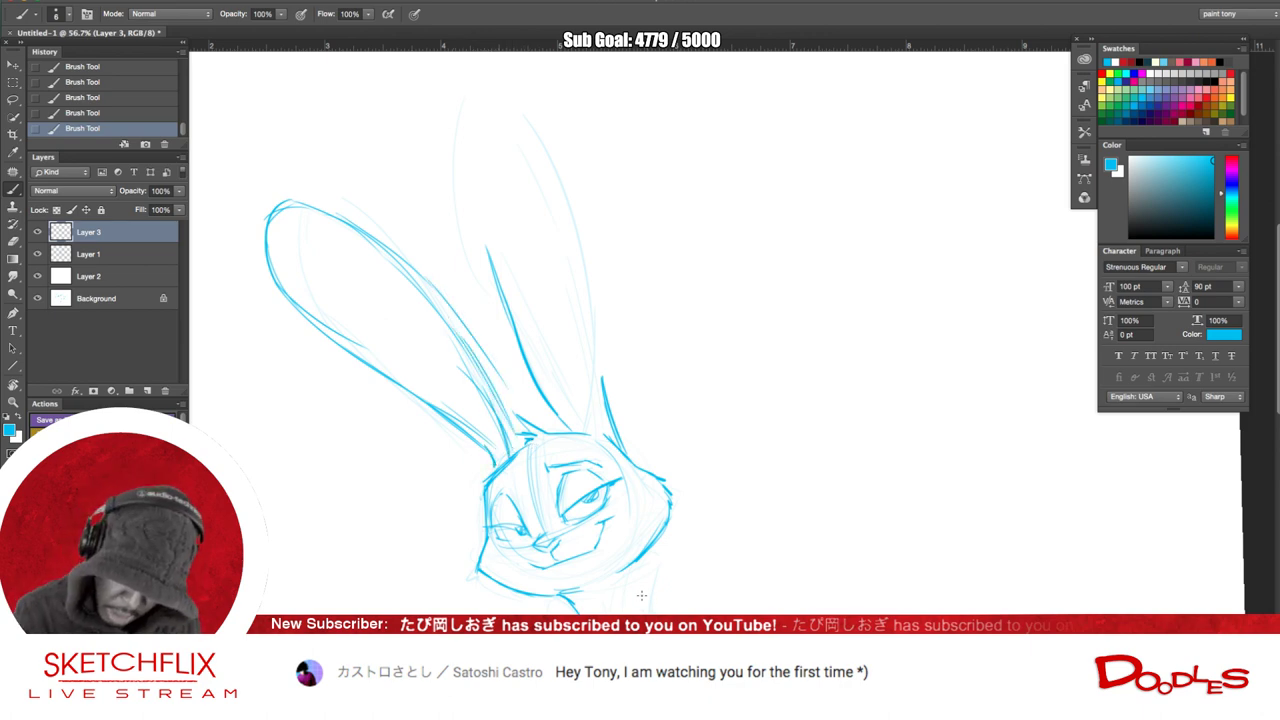
- Trace the upright ear's inner edge upward and begin its rounded tip
mouse_move(619, 464)
mouse_down()
mouse_move(523, 423)
mouse_move(542, 479)
mouse_up()
drag(436, 342, 482, 430)
drag(388, 272, 448, 366)
drag(365, 198, 423, 330)
mouse_move(367, 230)
mouse_down()
mouse_move(366, 93)
mouse_move(424, 97)
mouse_move(362, 90)
mouse_move(438, 108)
mouse_move(467, 160)
mouse_move(498, 280)
mouse_up()
- Trace the upright ear's outer edge down to its base and reinforce the curve around its tip
mouse_move(473, 175)
mouse_down()
mouse_move(515, 433)
mouse_move(500, 335)
mouse_up()
drag(507, 394, 518, 432)
drag(499, 342, 536, 456)
drag(505, 368, 482, 245)
drag(494, 296, 472, 168)
drag(362, 90, 352, 205)
mouse_move(350, 140)
mouse_down()
mouse_move(346, 180)
mouse_move(402, 290)
mouse_up()
- Erase the doubled and overly thick strokes along the upright ear's lower inner edge
key(e)
drag(378, 233, 413, 303)
mouse_move(410, 296)
mouse_down()
mouse_move(417, 308)
mouse_move(405, 266)
mouse_up()
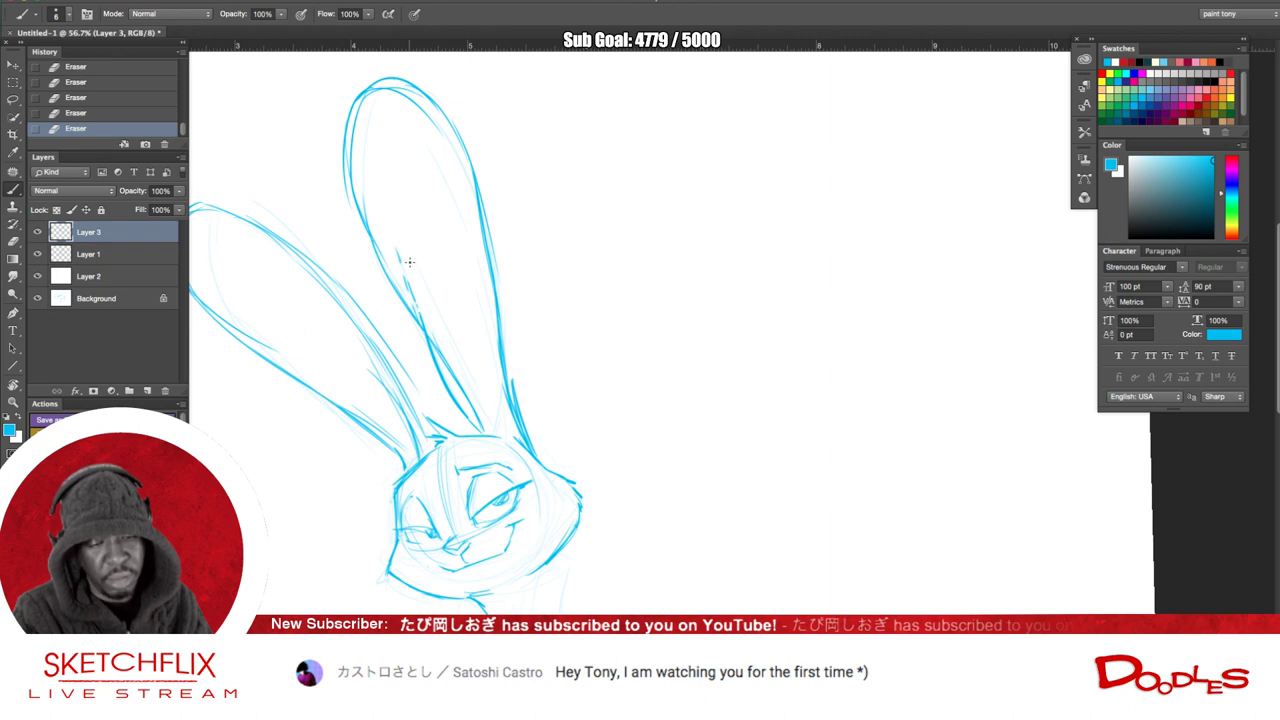
drag(413, 294, 400, 262)
drag(417, 309, 427, 331)
drag(441, 376, 430, 342)
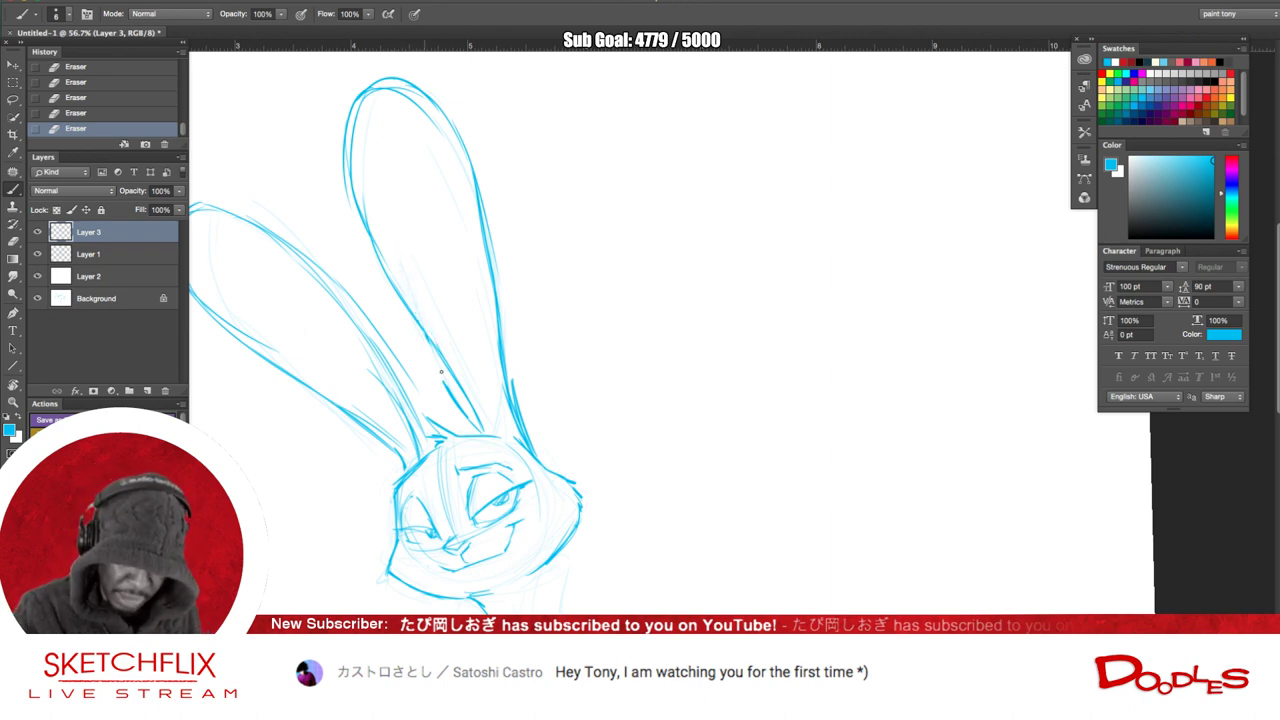
drag(450, 398, 476, 430)
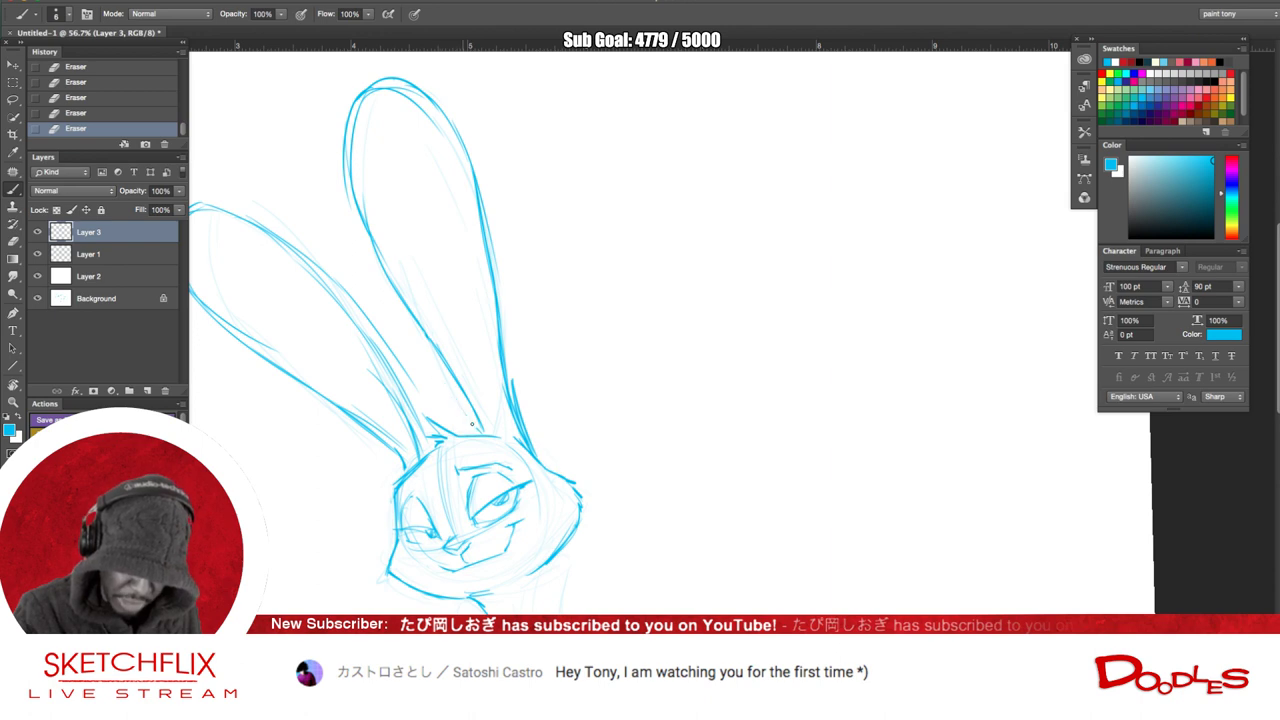
- Add thin strokes along the upright ear's lower inner edge down to the top of the head
drag(466, 366, 404, 278)
drag(476, 382, 410, 294)
drag(462, 358, 498, 434)
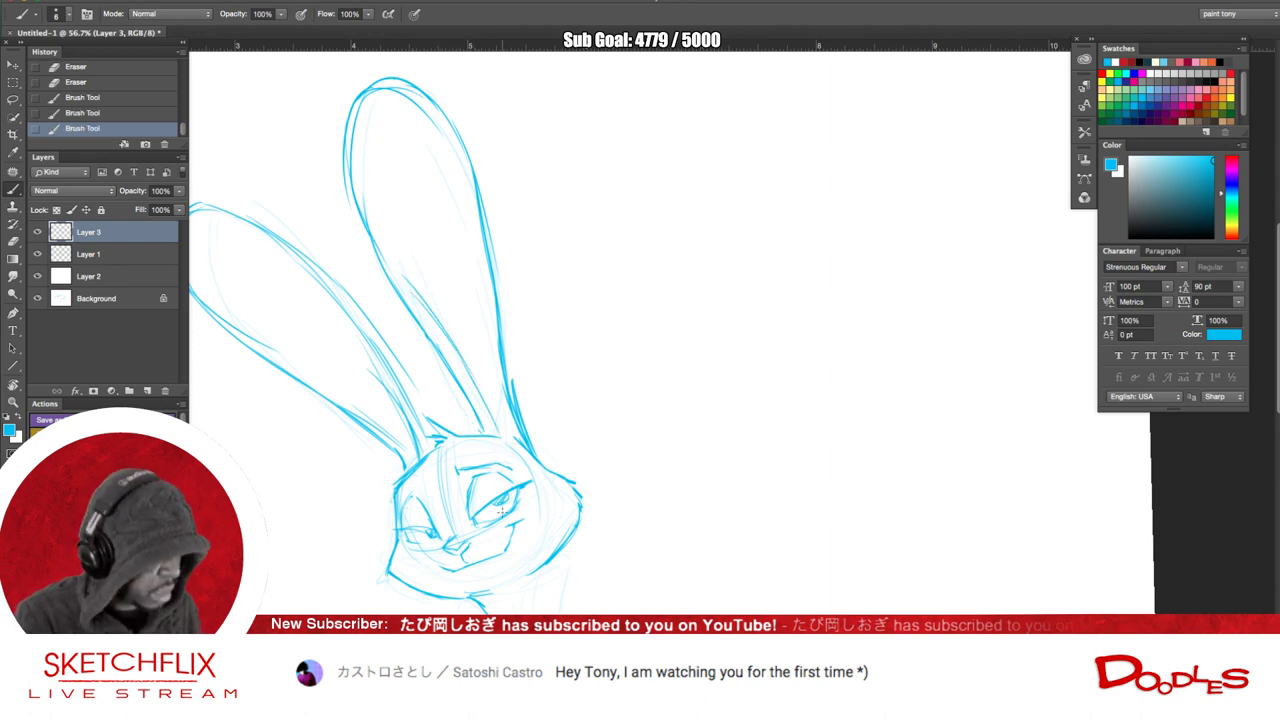
- Clean up the upright ear's base and retrace its lower outer edge down toward the head
click(500, 439)
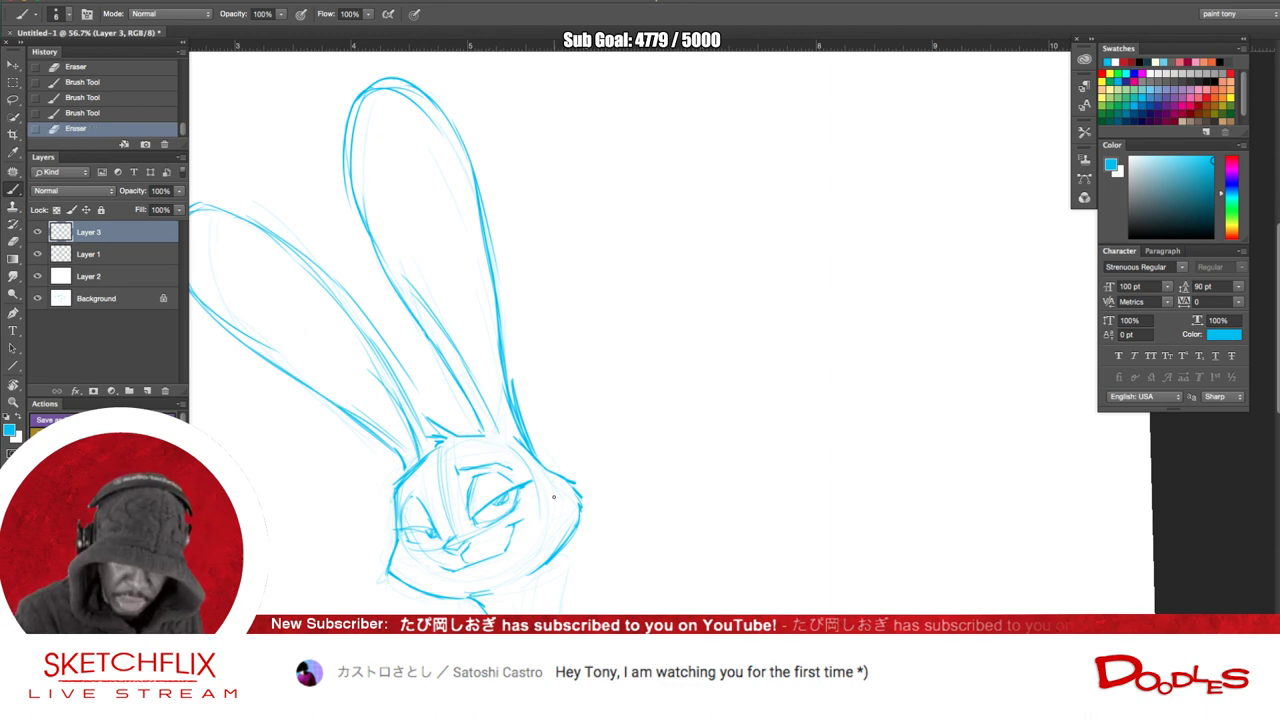
drag(482, 298, 501, 416)
drag(495, 372, 512, 408)
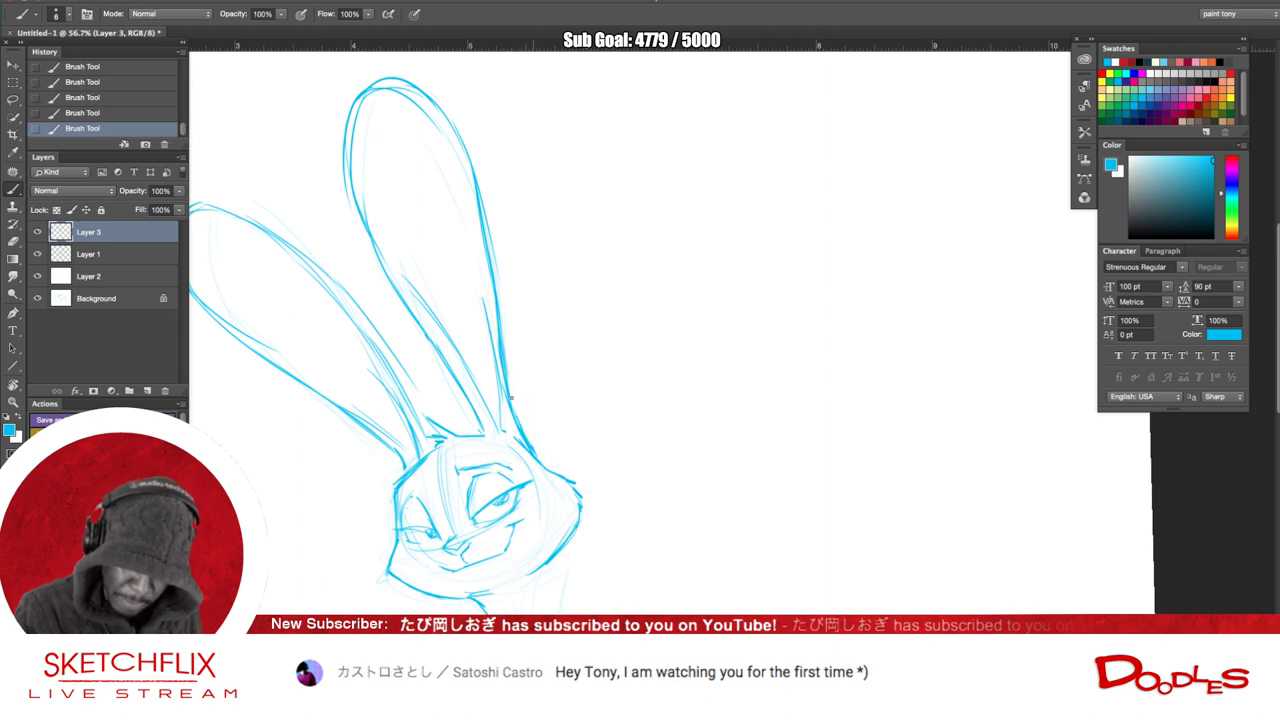
- Erase the doubled, overly thick strokes along the lower outer edge and base of the upright ear
drag(508, 381, 508, 364)
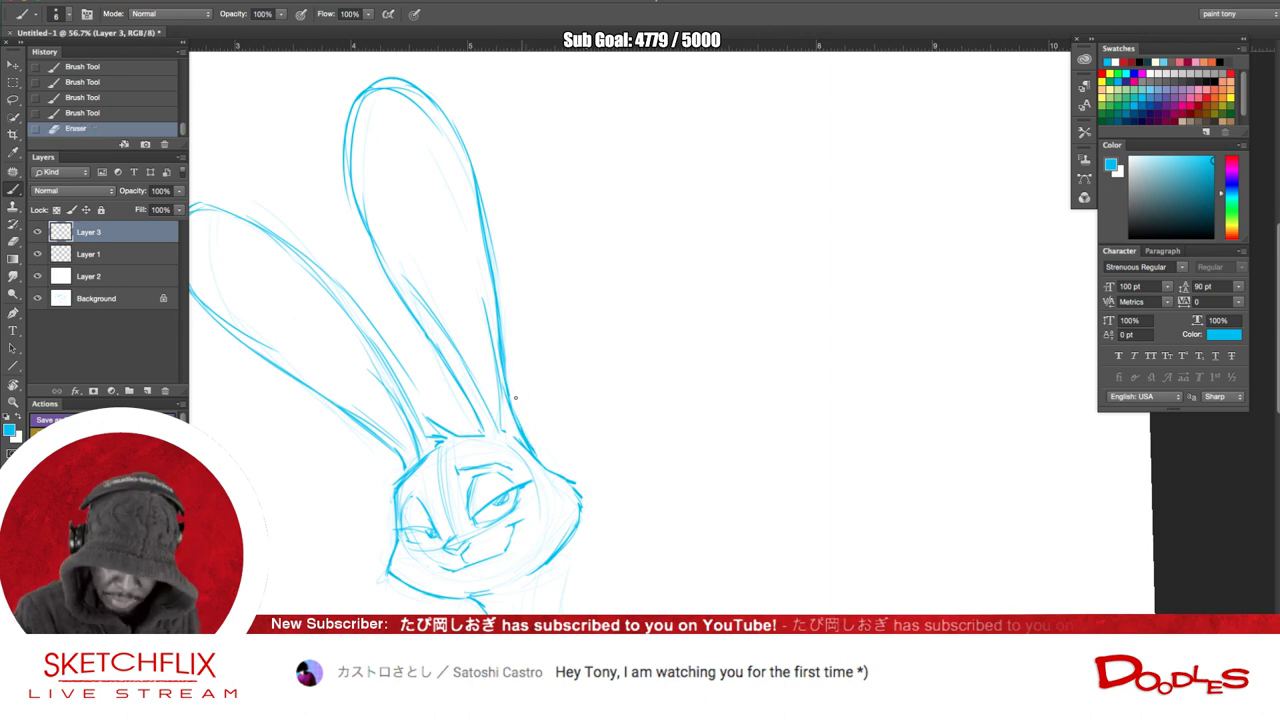
drag(519, 418, 519, 440)
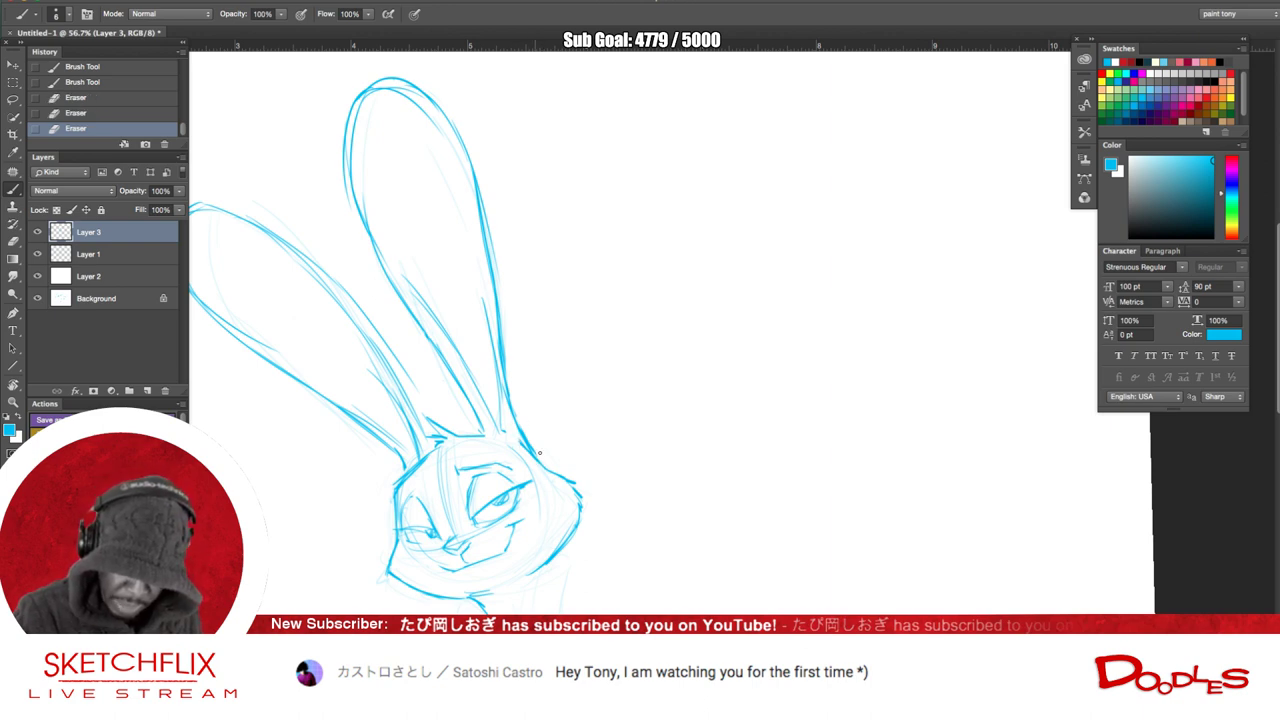
mouse_move(510, 393)
mouse_down()
mouse_move(508, 414)
mouse_move(497, 304)
mouse_move(503, 372)
mouse_up()
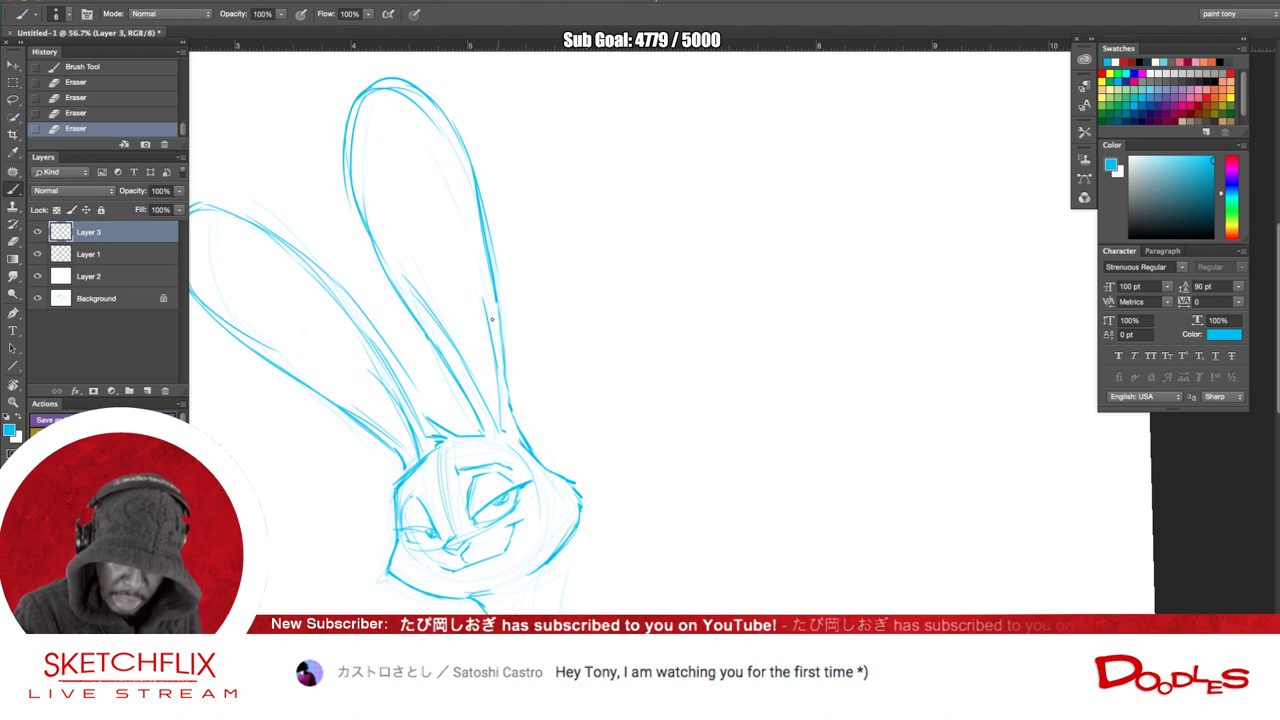
- Redraw the upright ear's lower outer edge with thin strokes and reinforce the inner side of its rounded tip
drag(491, 280, 500, 372)
drag(497, 322, 503, 384)
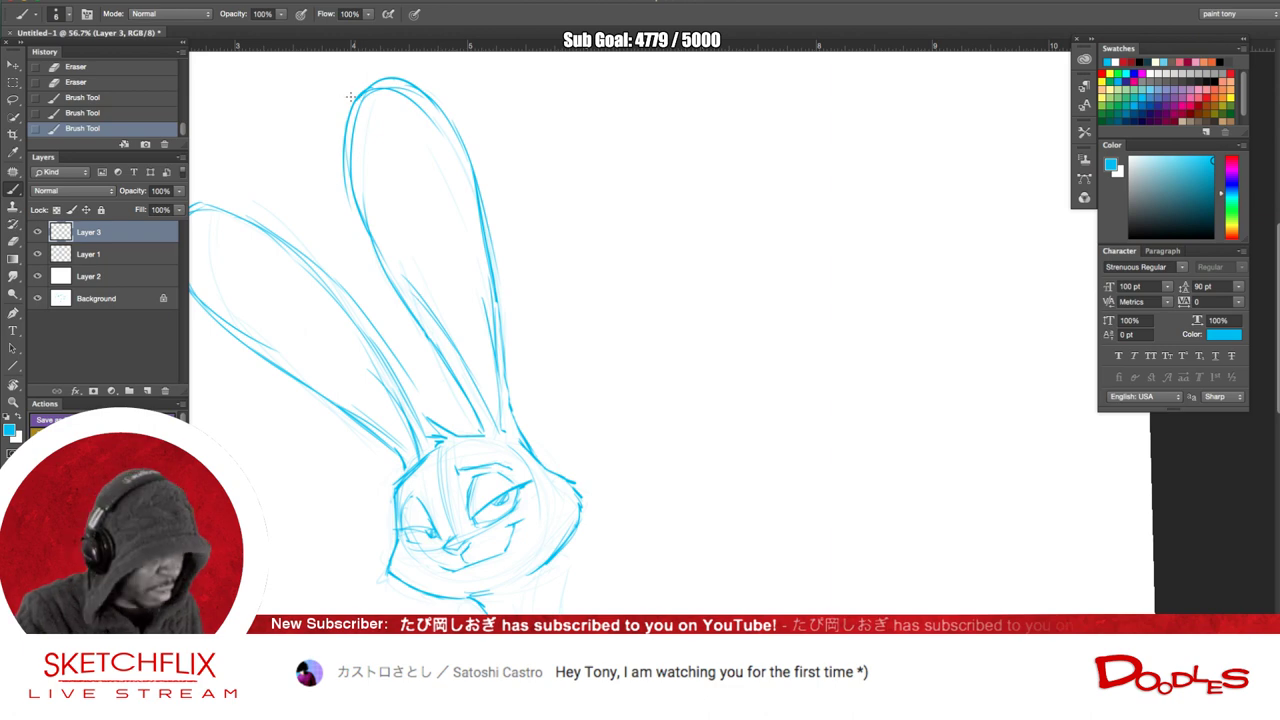
mouse_move(355, 91)
mouse_down()
mouse_move(344, 134)
mouse_move(375, 242)
mouse_up()
drag(343, 124, 350, 95)
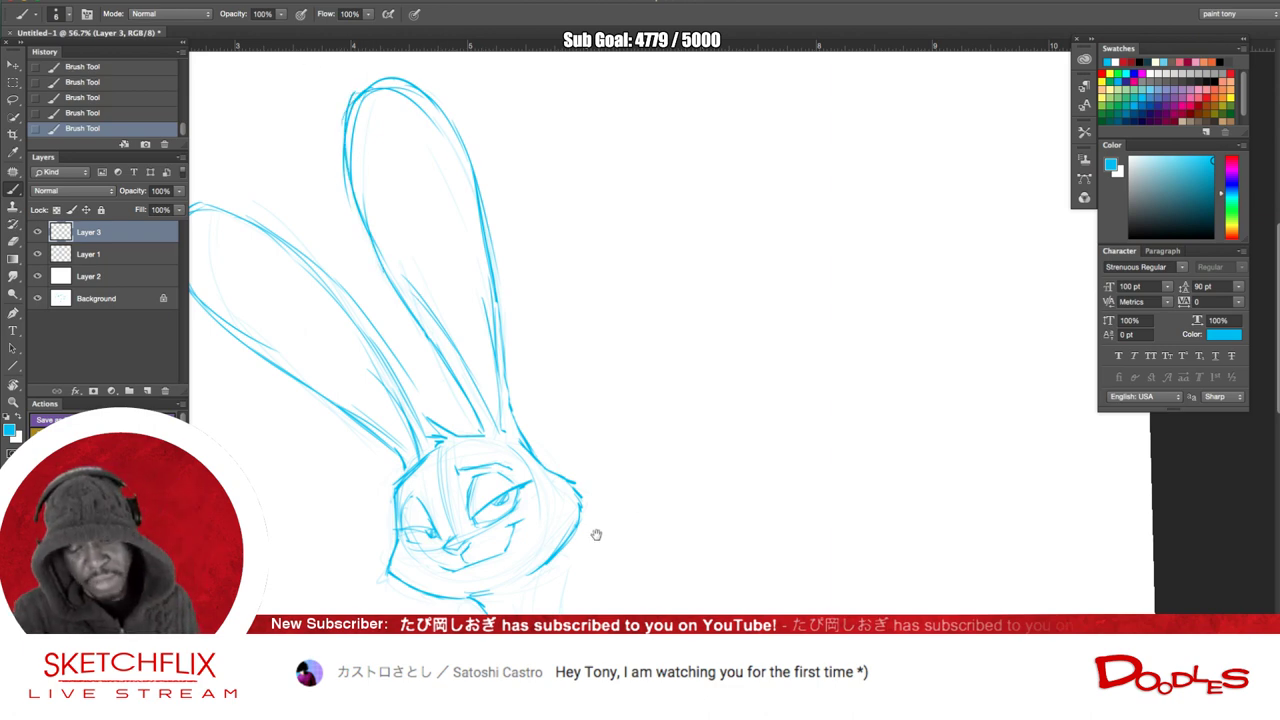
- Rework the eye below the upright ear, trimming its lower lines and darkening the upper lid and iris
drag(636, 431, 664, 341)
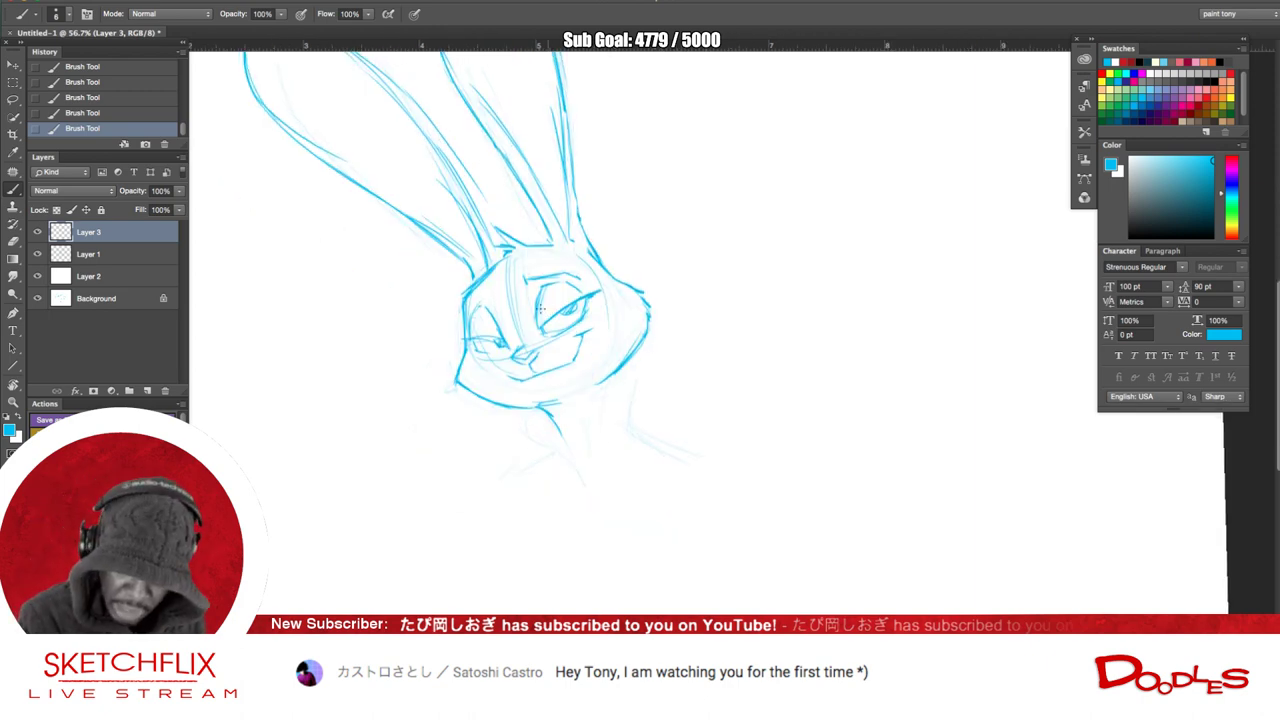
drag(538, 327, 569, 304)
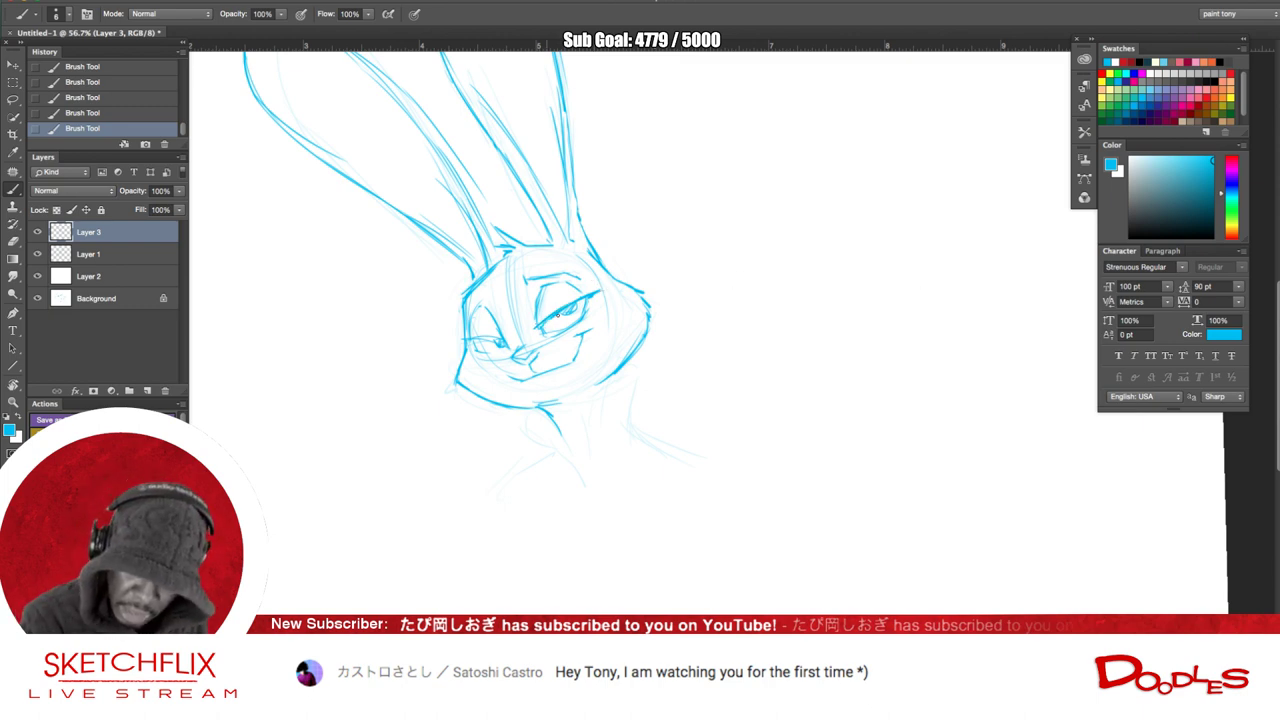
drag(543, 324, 540, 331)
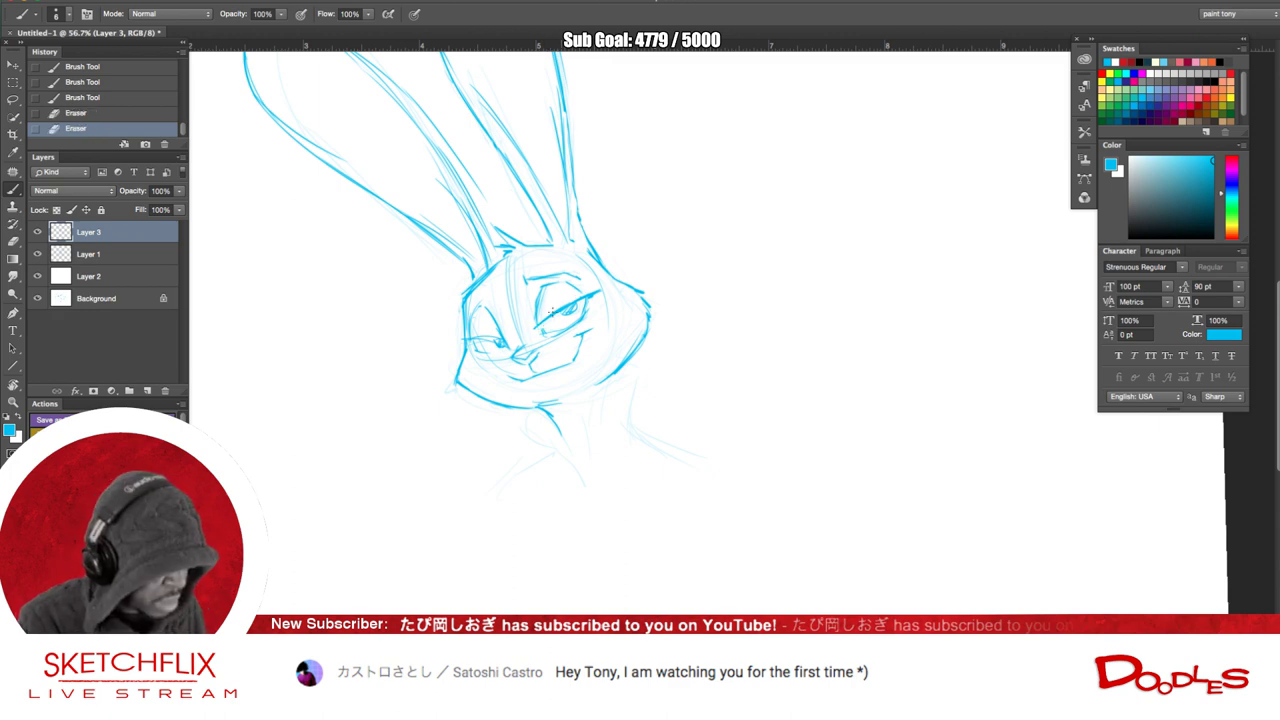
key(b)
mouse_move(548, 283)
mouse_down()
mouse_move(534, 292)
mouse_move(556, 292)
mouse_move(537, 318)
mouse_move(574, 304)
mouse_up()
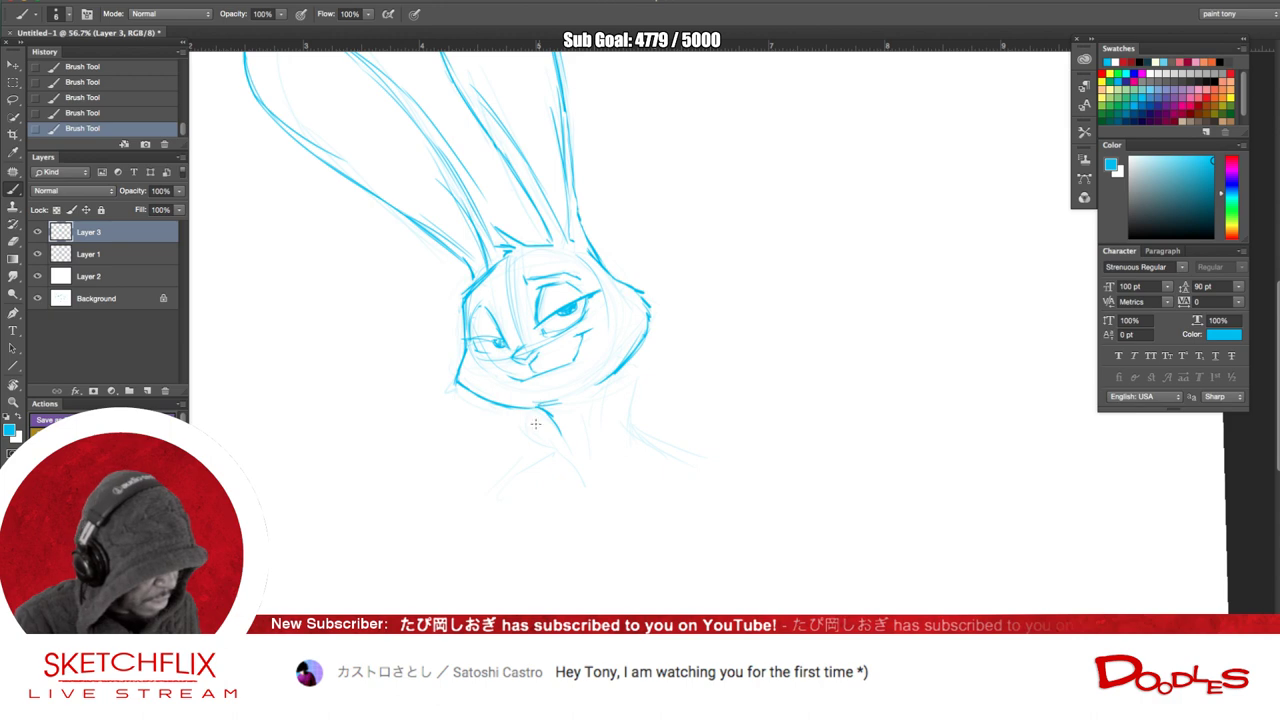
- Draw the rounded collar flap under the chin and the line meeting it in a V at the throat
drag(532, 410, 529, 437)
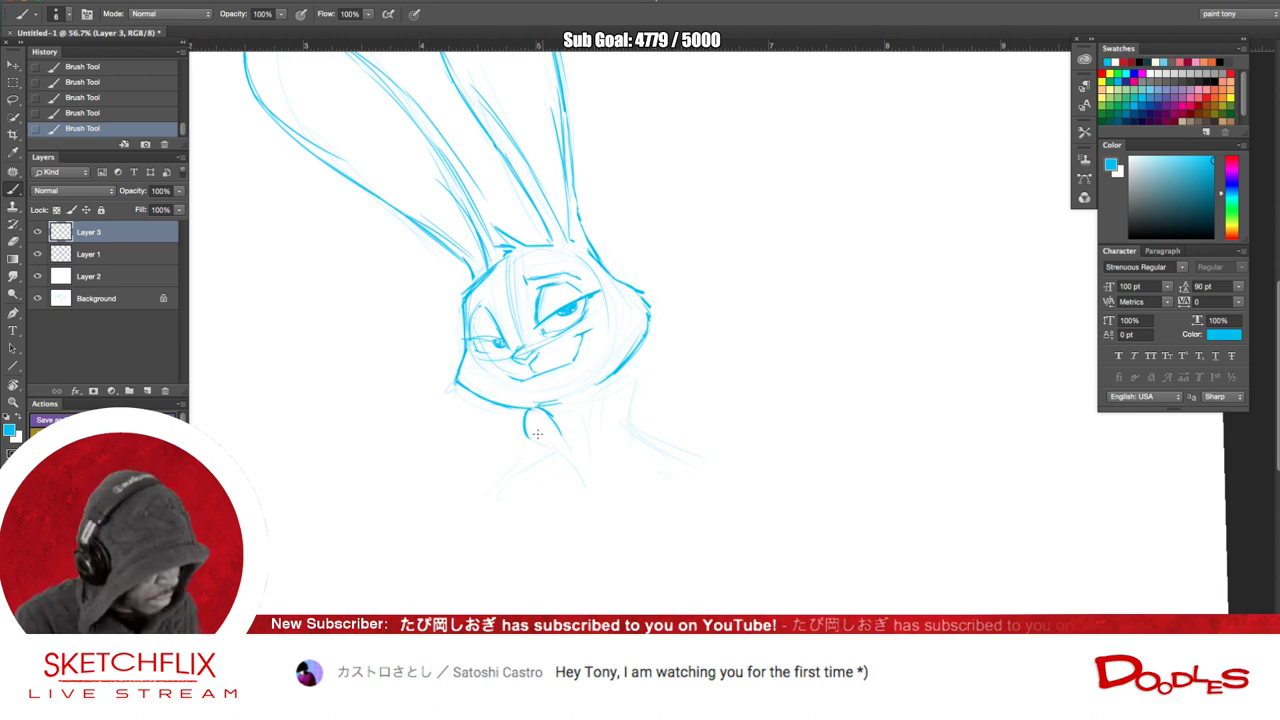
mouse_move(536, 412)
mouse_down()
mouse_move(576, 446)
mouse_move(553, 452)
mouse_up()
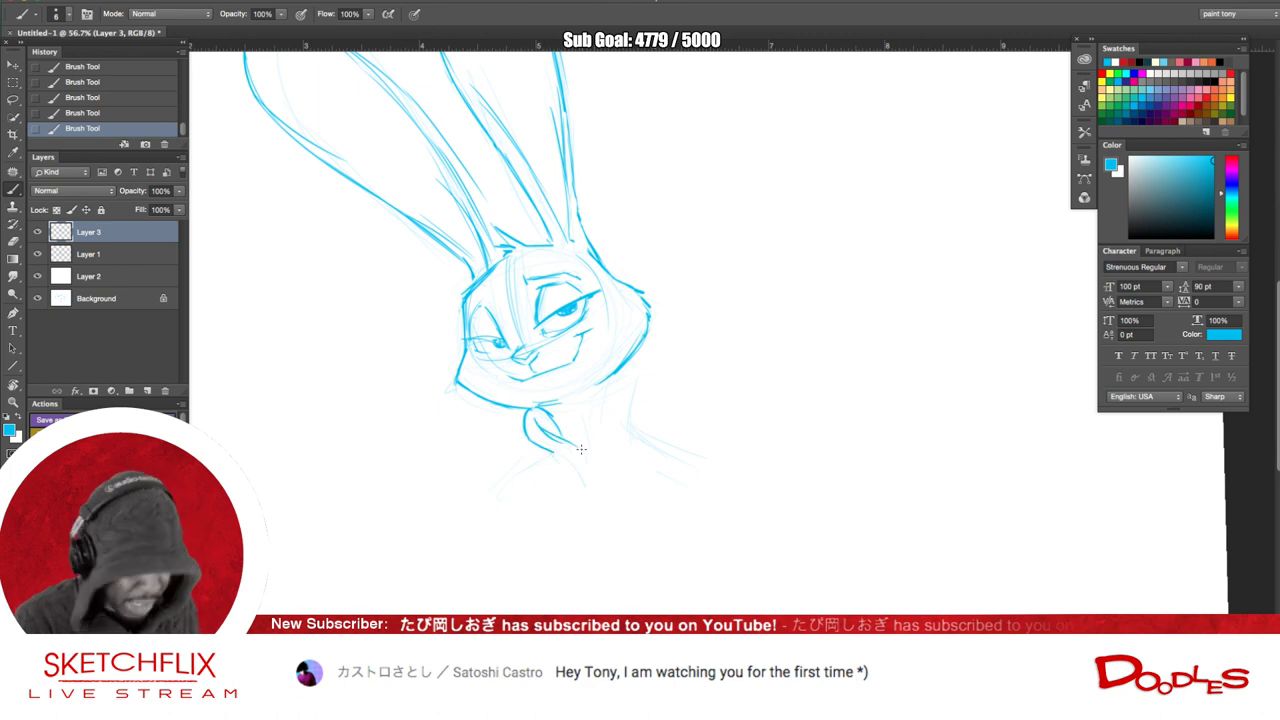
drag(590, 418, 586, 453)
drag(603, 376, 588, 447)
drag(602, 381, 592, 413)
- Draw the raised collar side below the cheek, then add the collar's curved base and short shoulder lines
drag(631, 355, 643, 366)
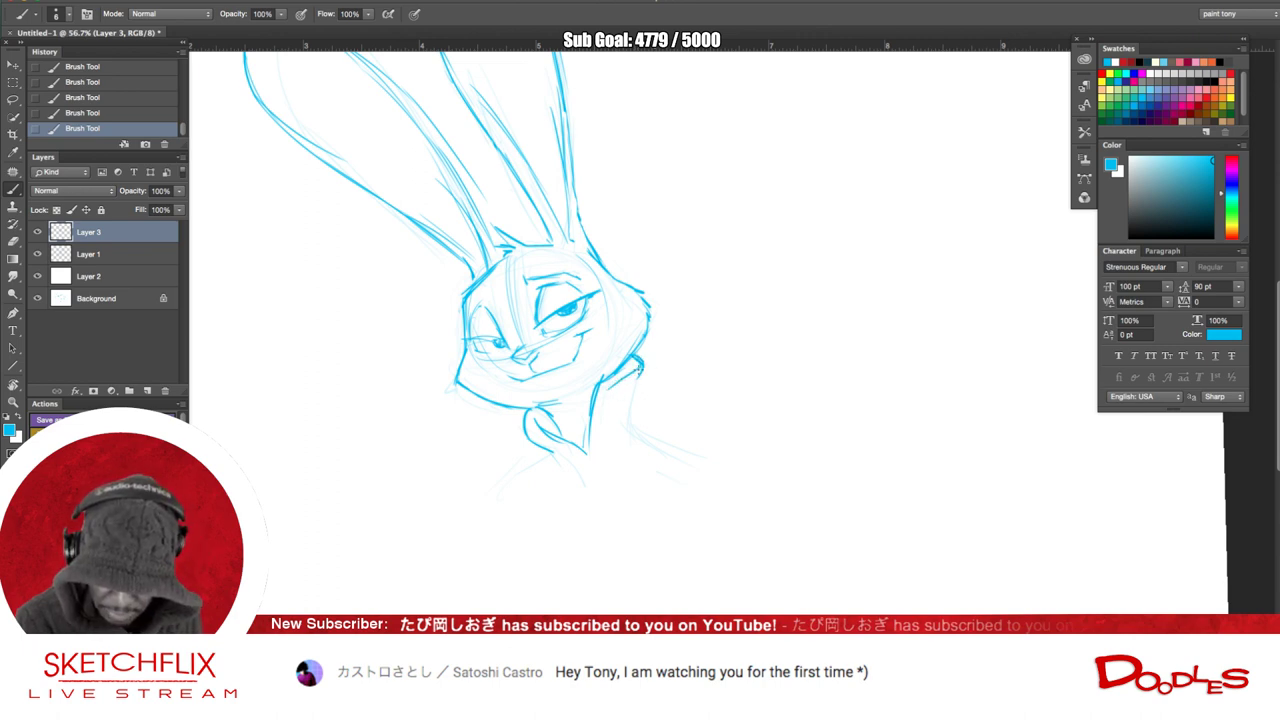
drag(611, 385, 594, 464)
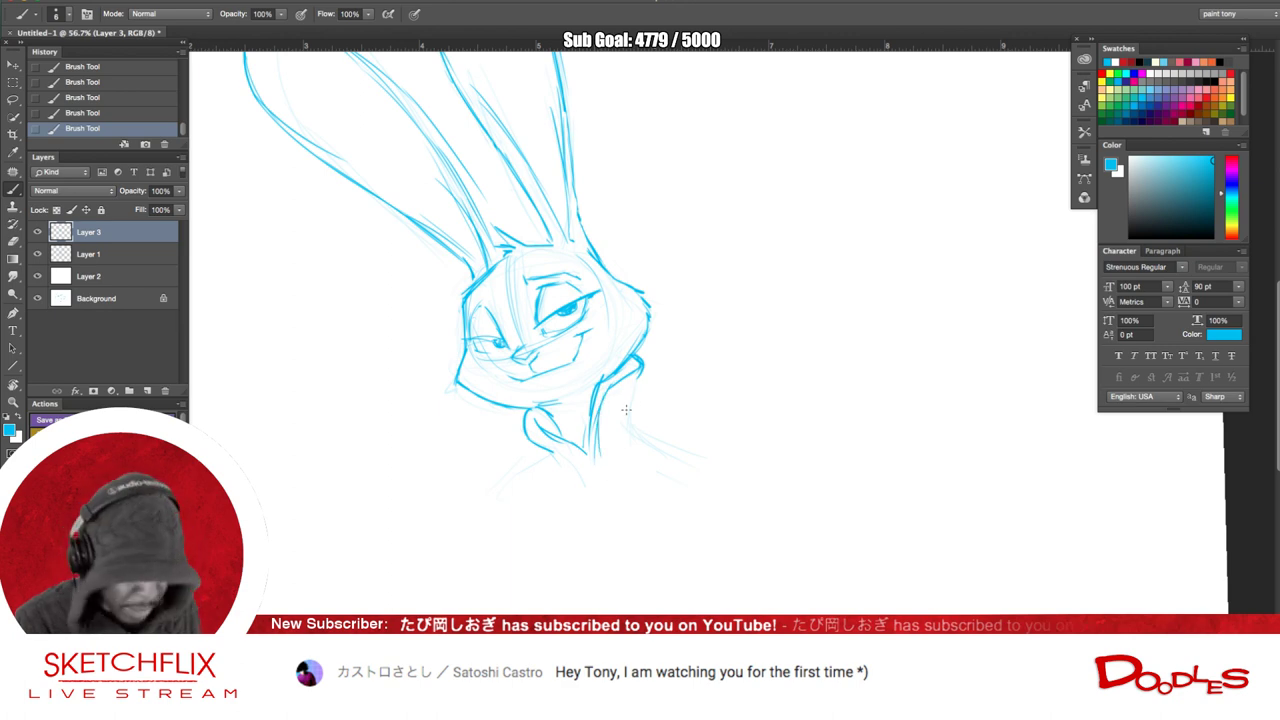
drag(640, 374, 641, 425)
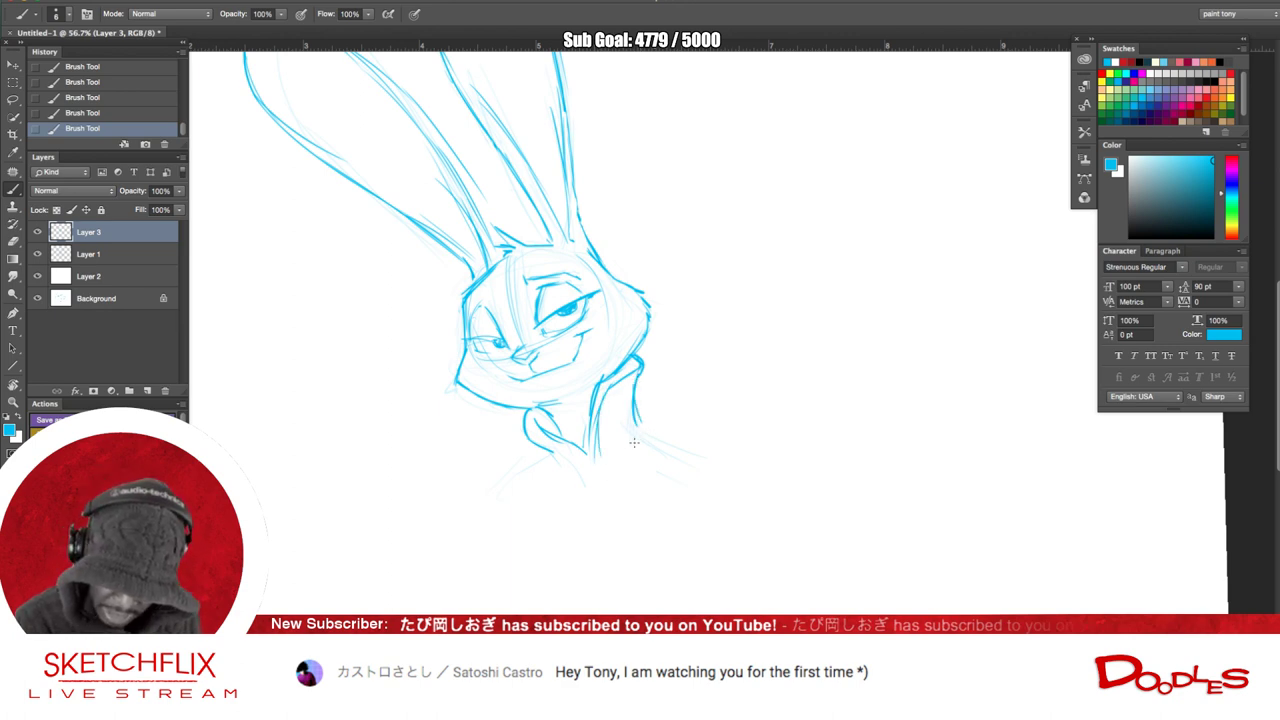
drag(547, 447, 556, 467)
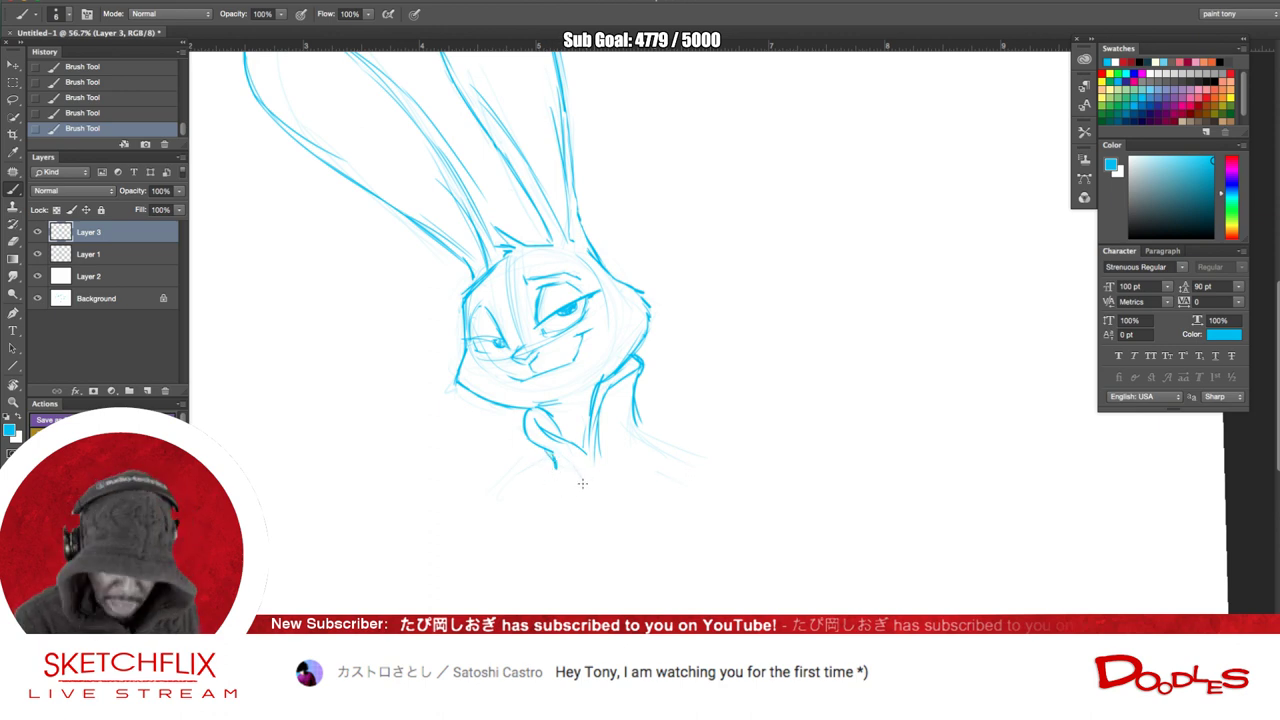
mouse_move(555, 476)
mouse_down()
mouse_move(641, 455)
mouse_move(650, 427)
mouse_move(683, 422)
mouse_move(524, 469)
mouse_move(624, 577)
mouse_up()
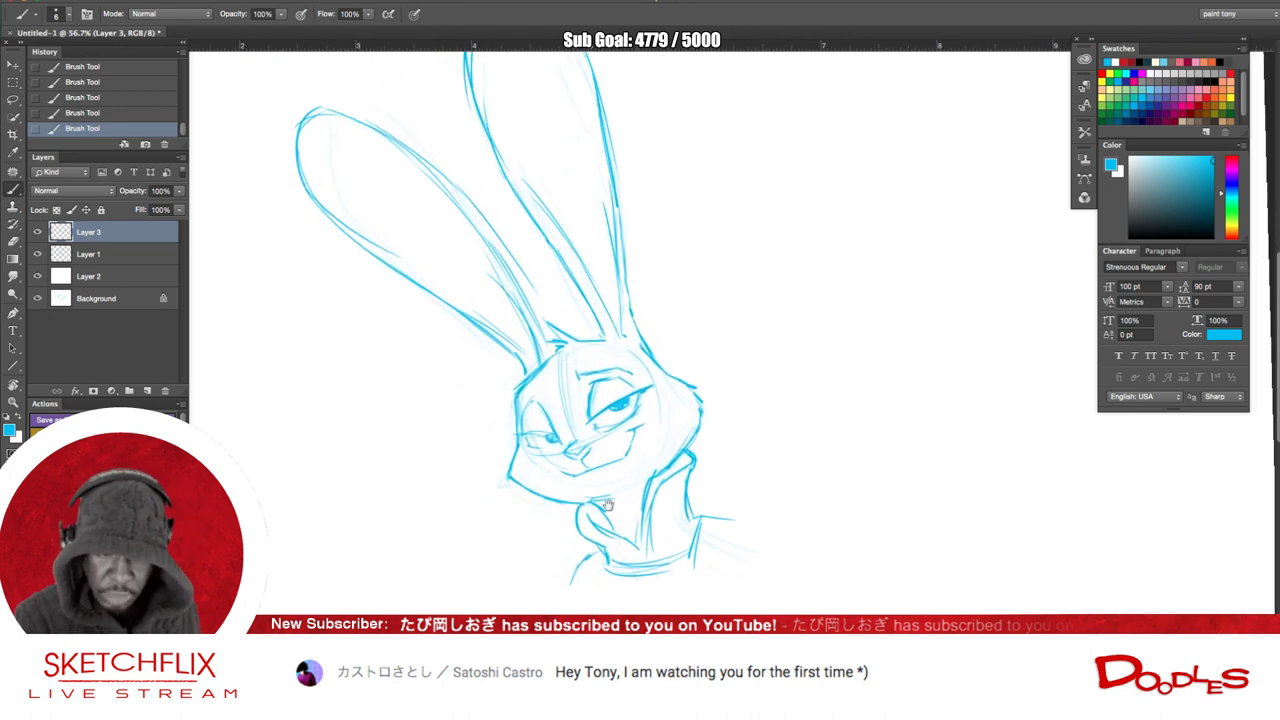
- Reinforce the upright ear's edges down to the head and erase stray strokes where its outer base meets the head
drag(548, 262, 537, 375)
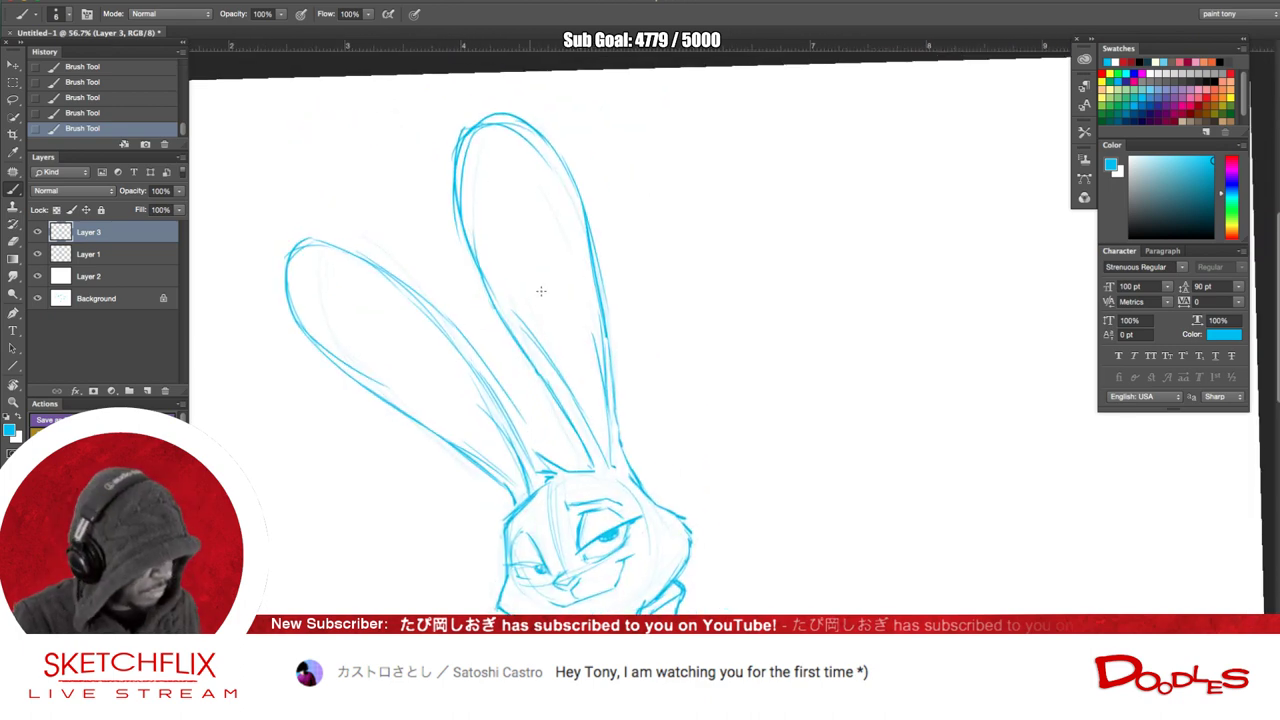
mouse_move(500, 292)
mouse_down()
mouse_move(584, 425)
mouse_move(626, 535)
mouse_move(602, 370)
mouse_move(610, 468)
mouse_up()
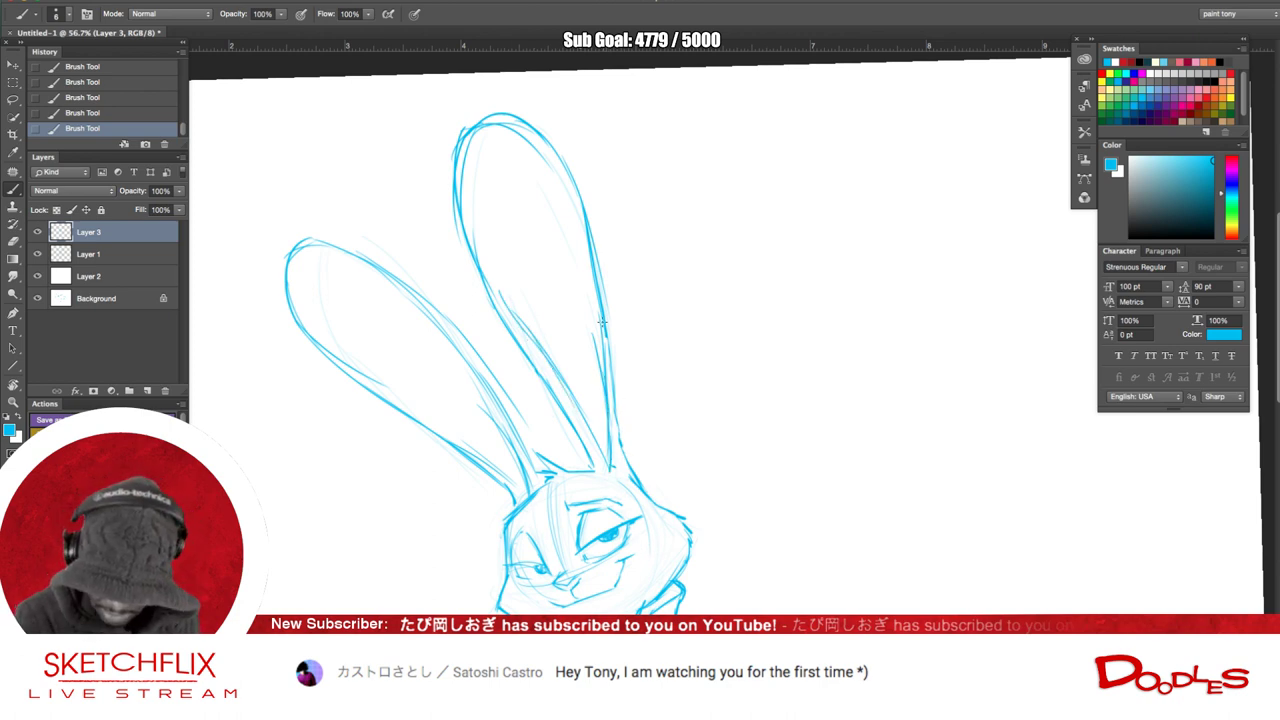
drag(608, 358, 615, 406)
drag(624, 458, 648, 496)
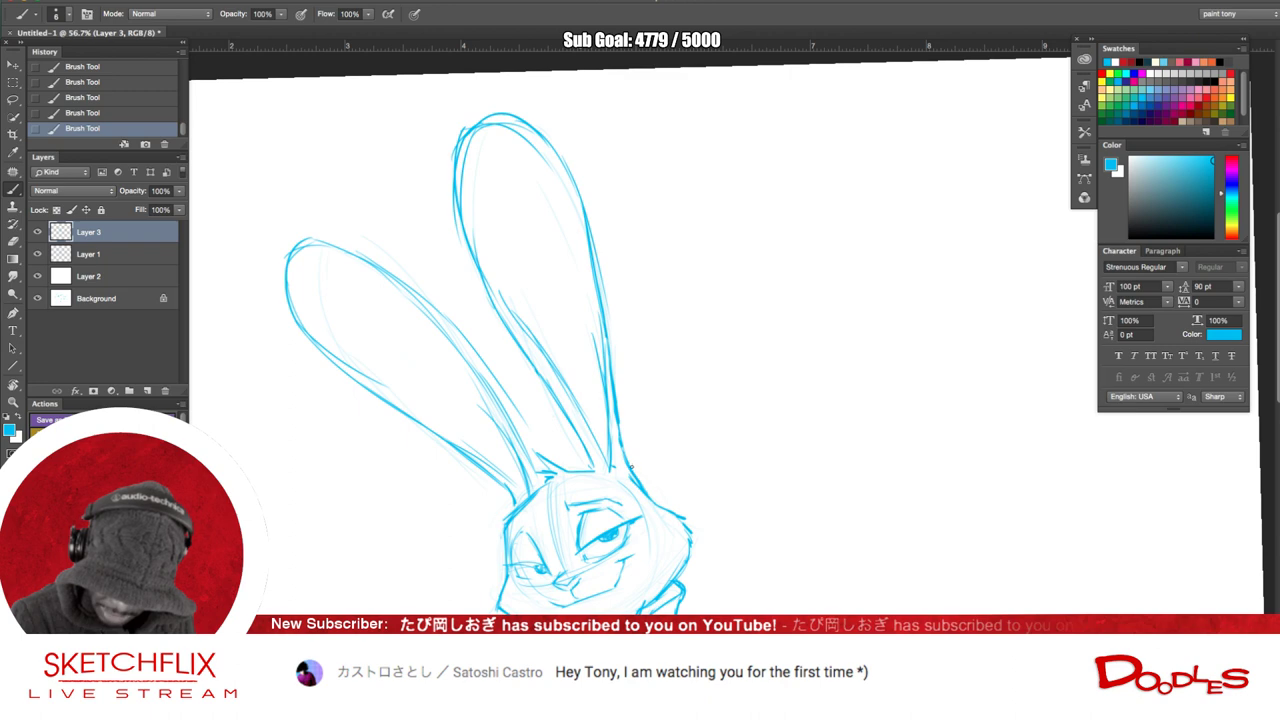
drag(660, 499, 655, 525)
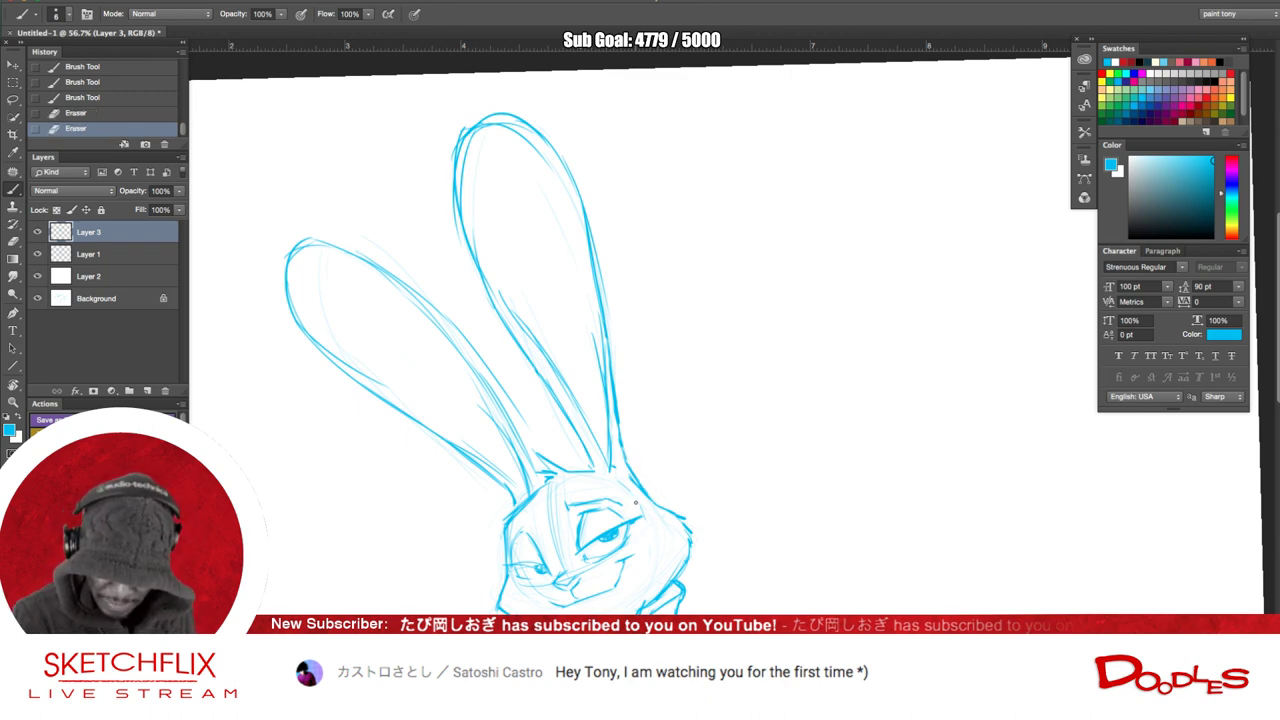
drag(654, 522, 640, 461)
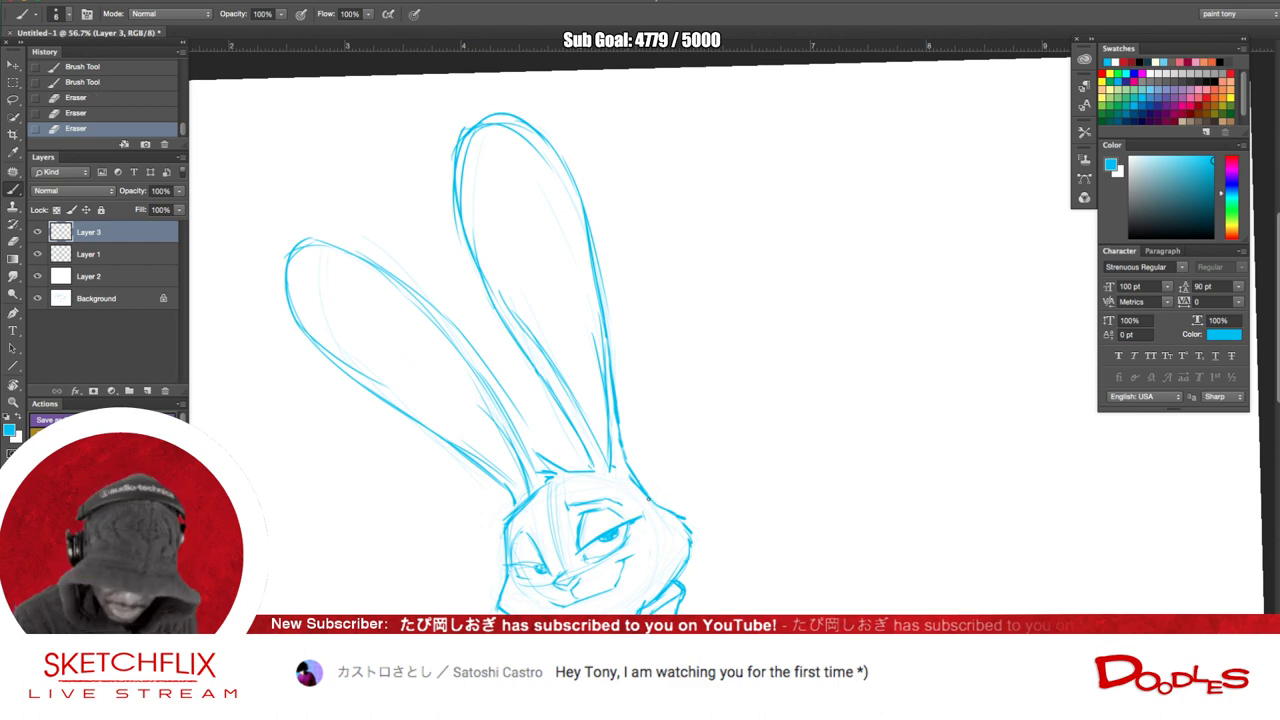
- Erase the rough lower lid of the eye below the upright ear and redraw the lower lids of both eyes
mouse_move(640, 519)
mouse_down()
mouse_move(643, 550)
mouse_move(628, 537)
mouse_up()
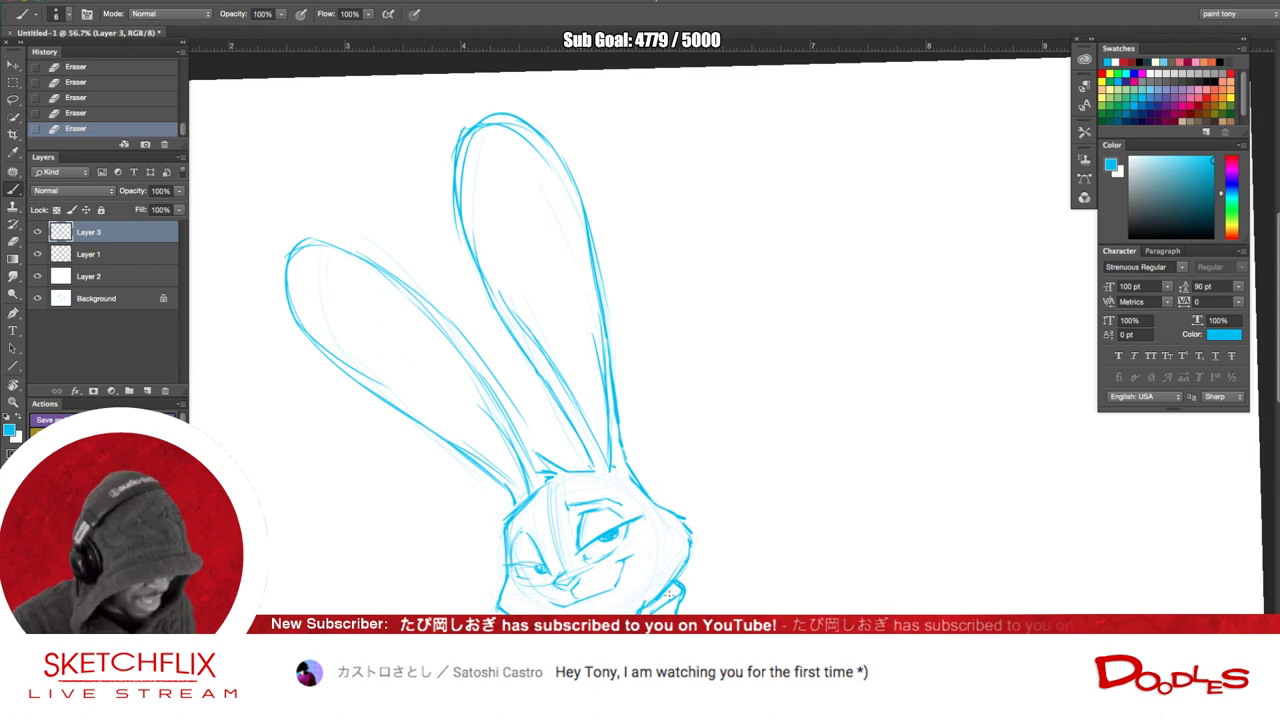
mouse_move(582, 552)
mouse_down()
mouse_move(618, 560)
mouse_move(622, 540)
mouse_up()
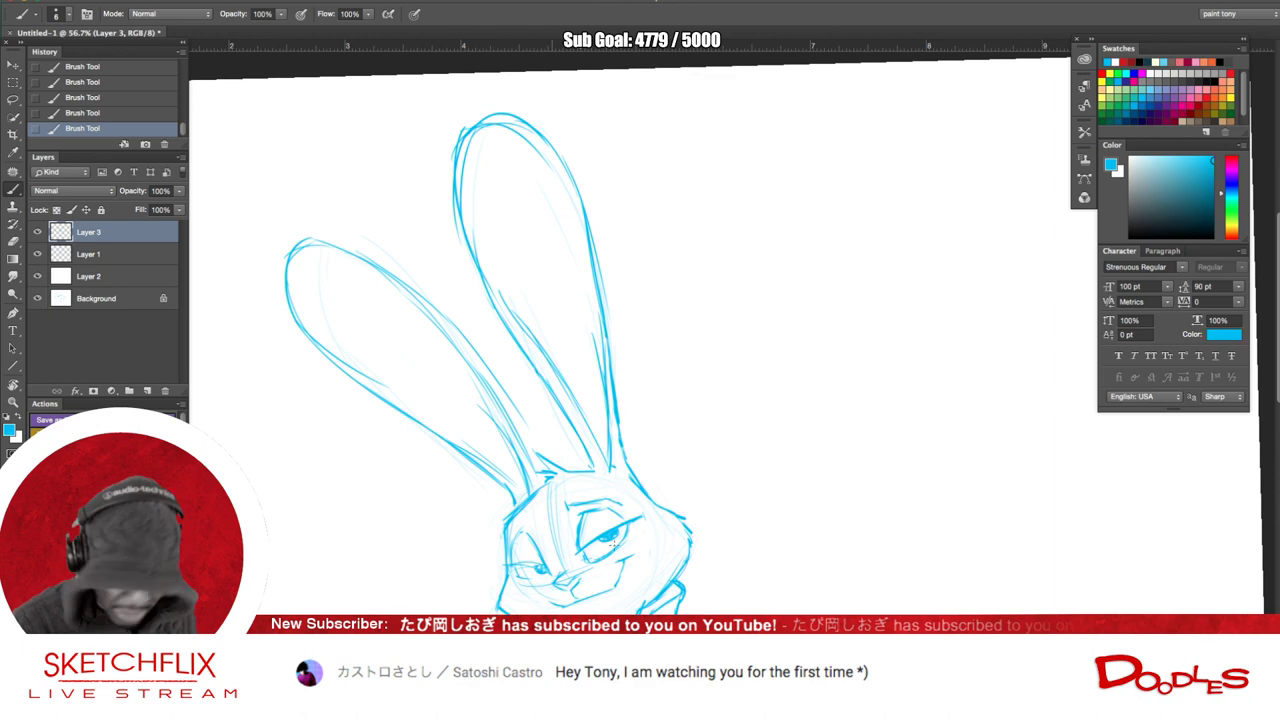
drag(516, 568, 541, 571)
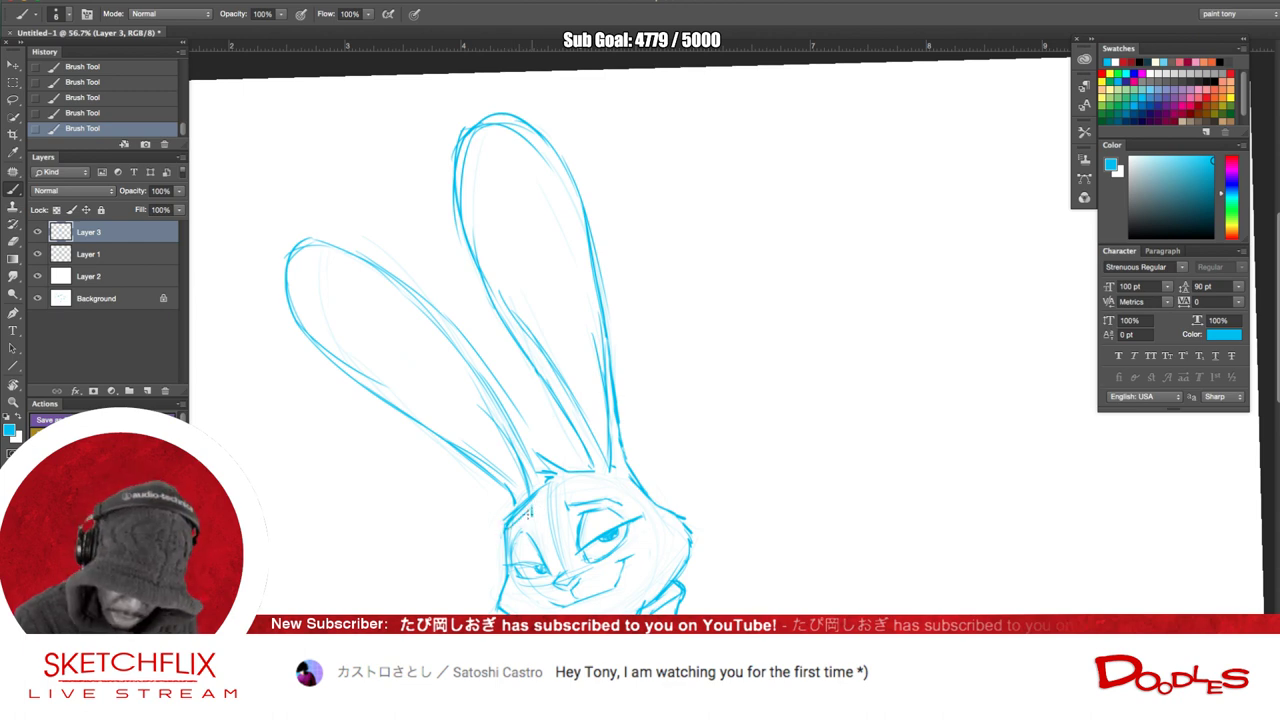
- Hatch in the far eyebrow, thicken the eyebrow below the upright ear, and erase its excess strokes
mouse_move(530, 509)
mouse_down()
mouse_move(508, 527)
mouse_move(528, 515)
mouse_up()
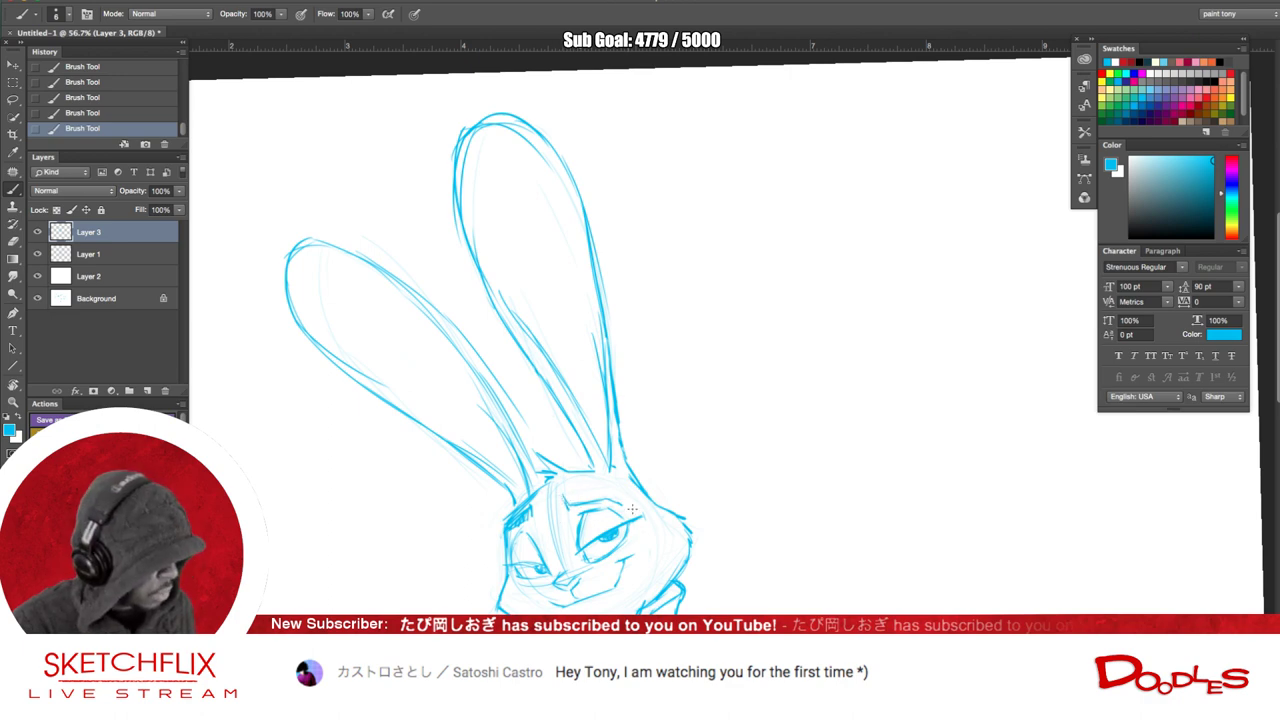
drag(570, 503, 592, 501)
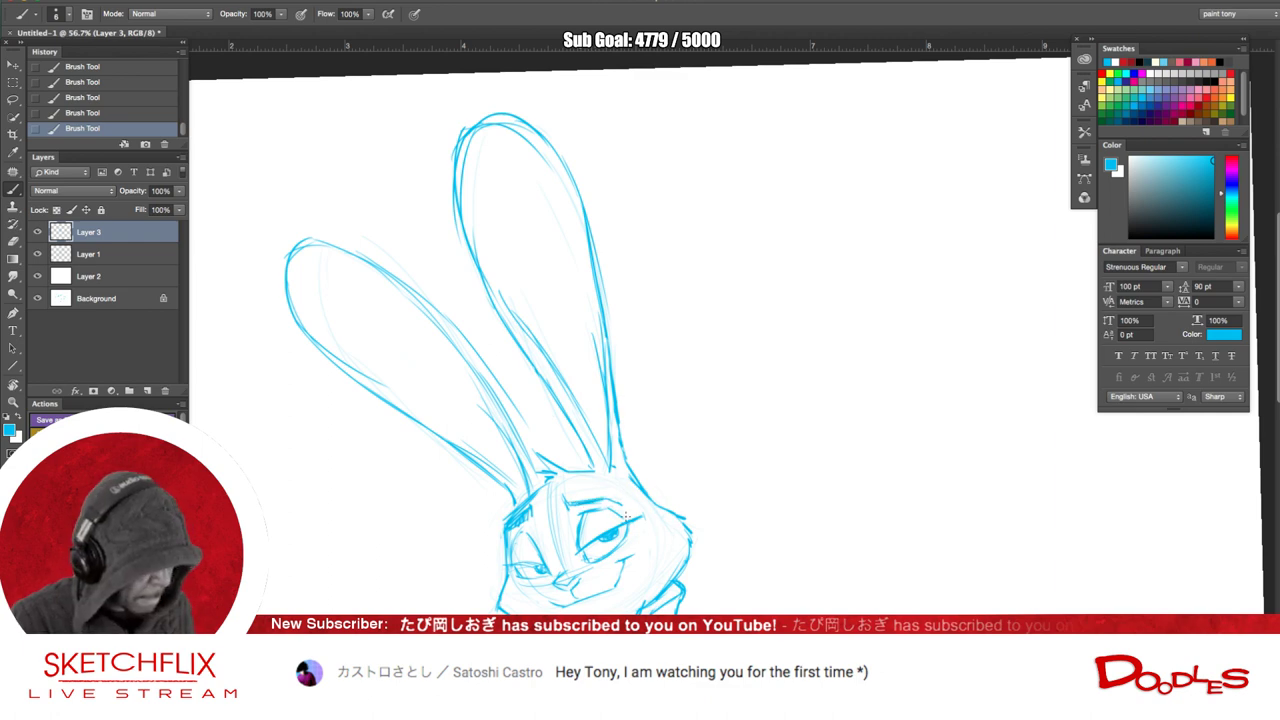
drag(588, 501, 611, 498)
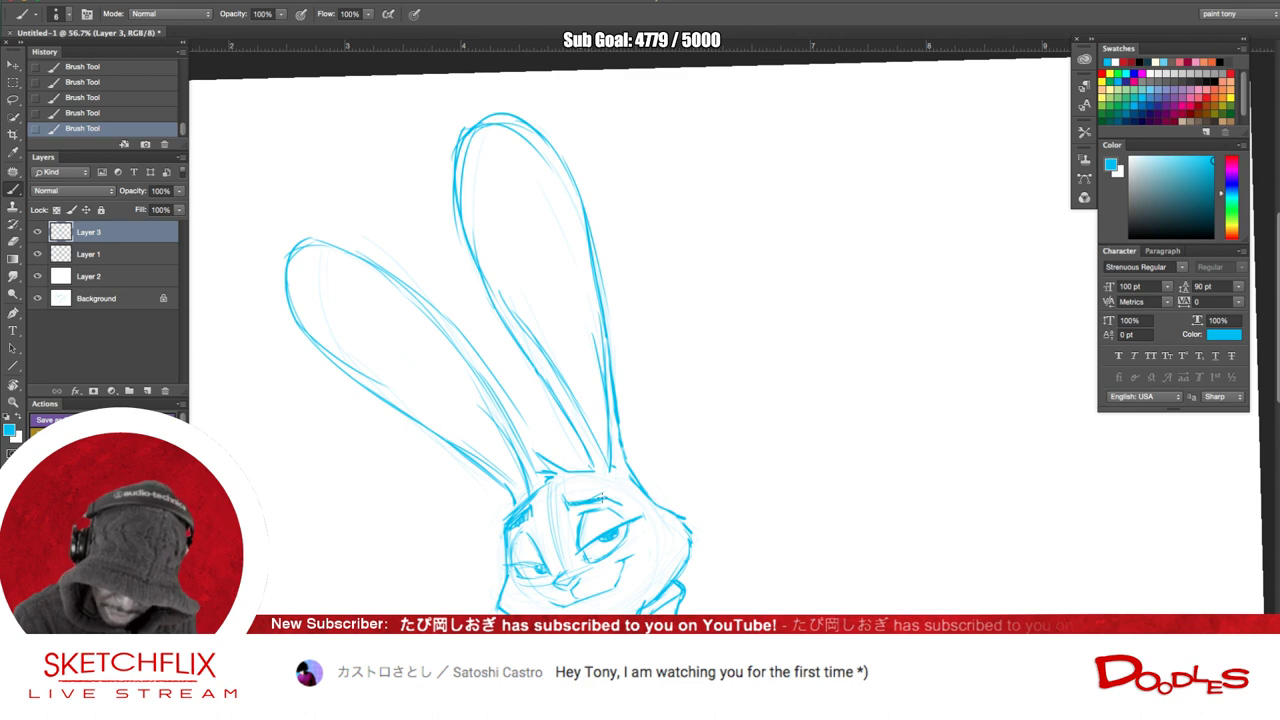
drag(598, 493, 610, 498)
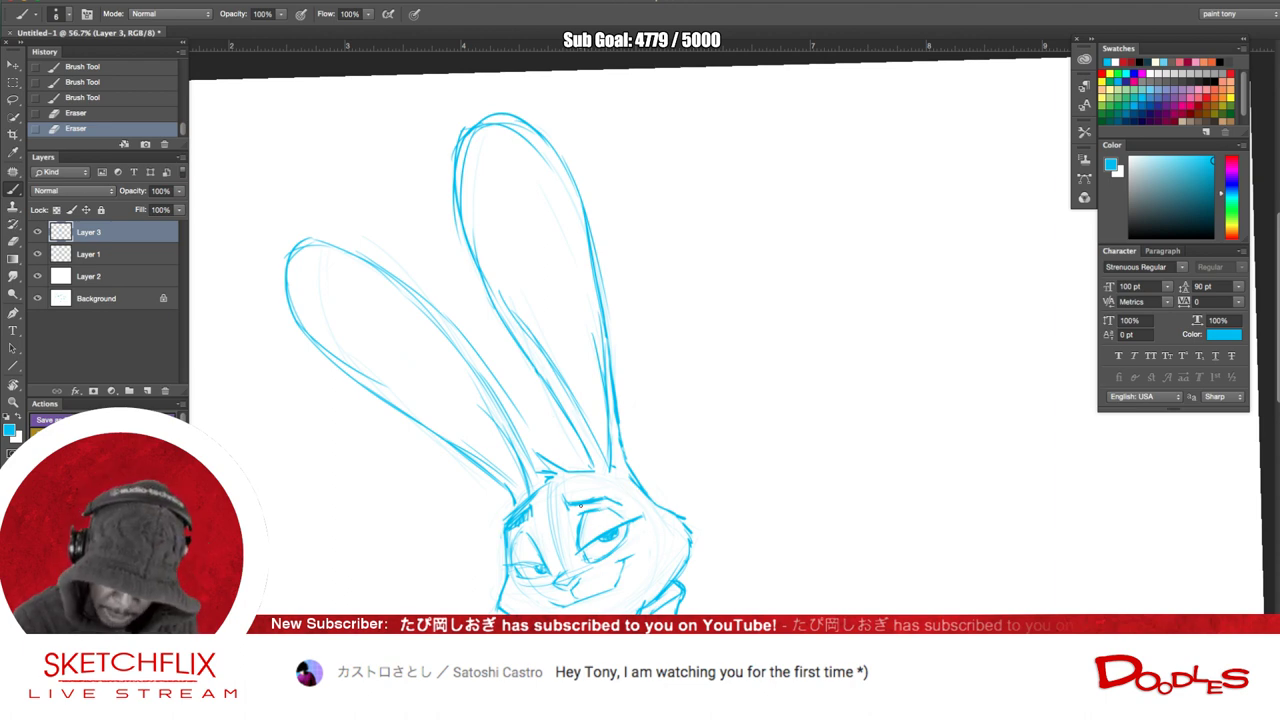
mouse_move(607, 503)
mouse_down()
mouse_move(591, 505)
mouse_move(589, 474)
mouse_up()
- Extend the far corner of the smirking mouth with short curved strokes beside the muzzle
key(r)
drag(734, 563, 773, 559)
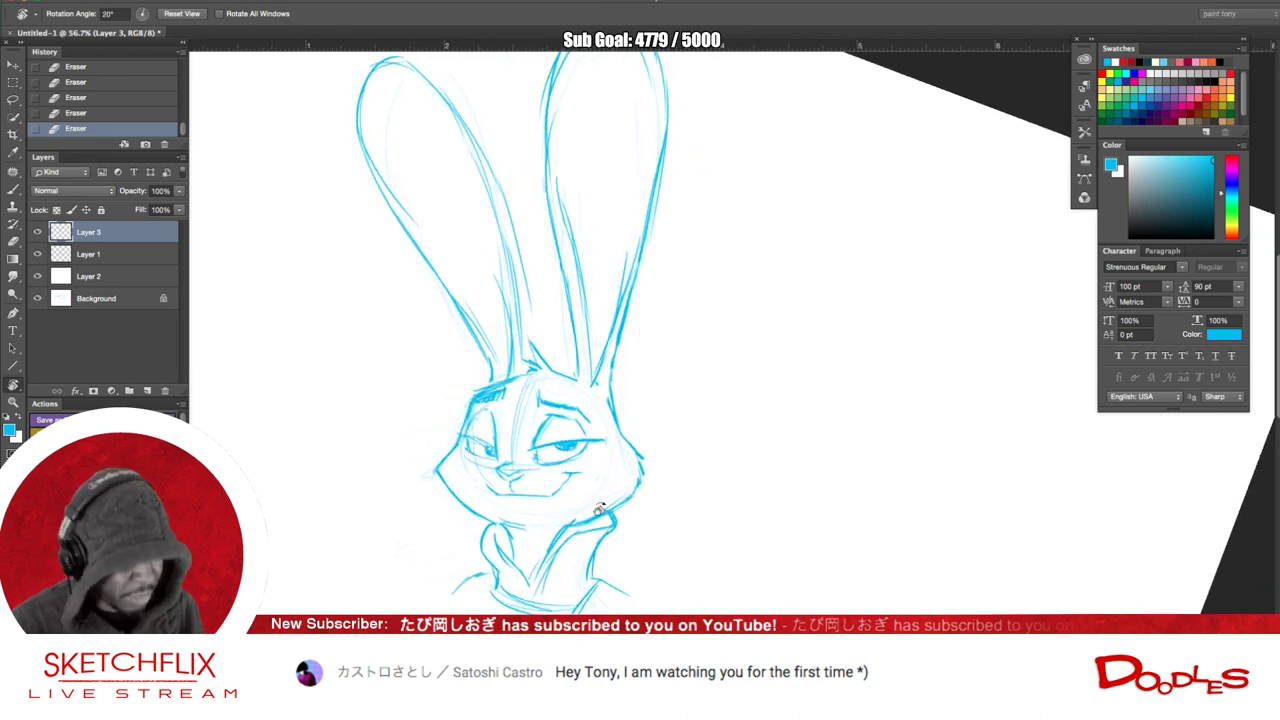
drag(934, 553, 1009, 492)
key(Escape)
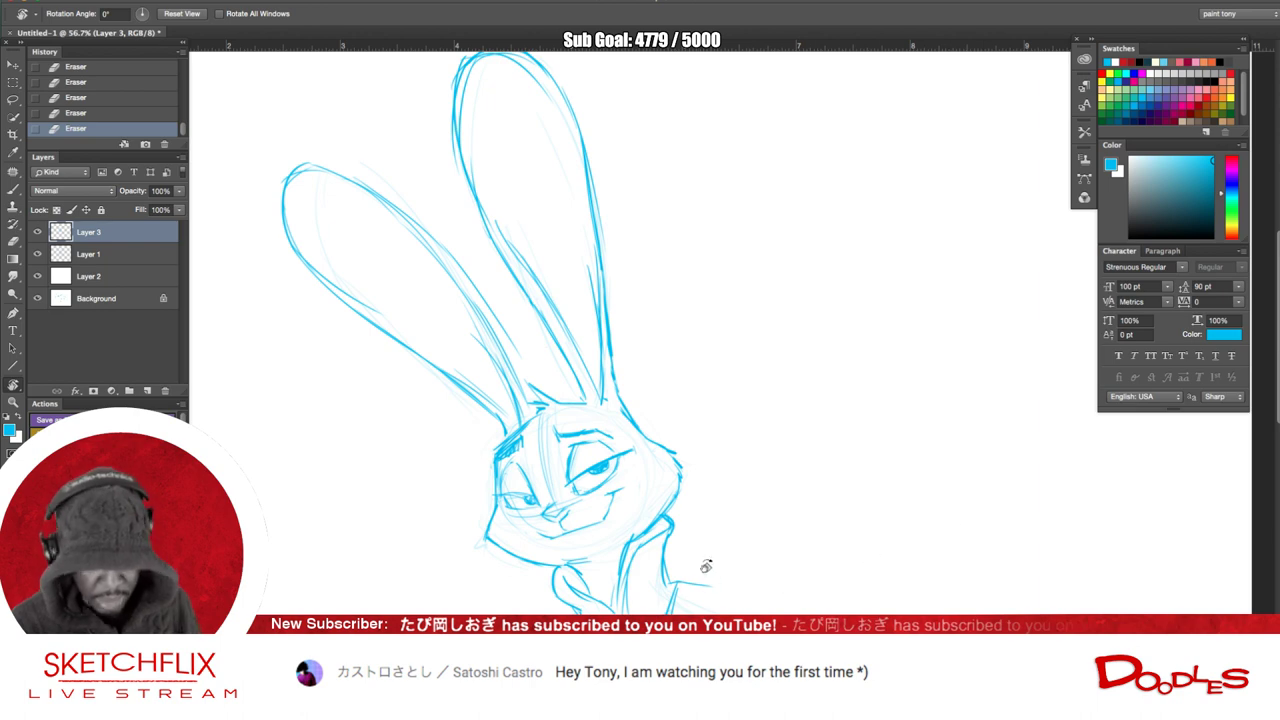
drag(745, 590, 717, 442)
drag(902, 525, 869, 571)
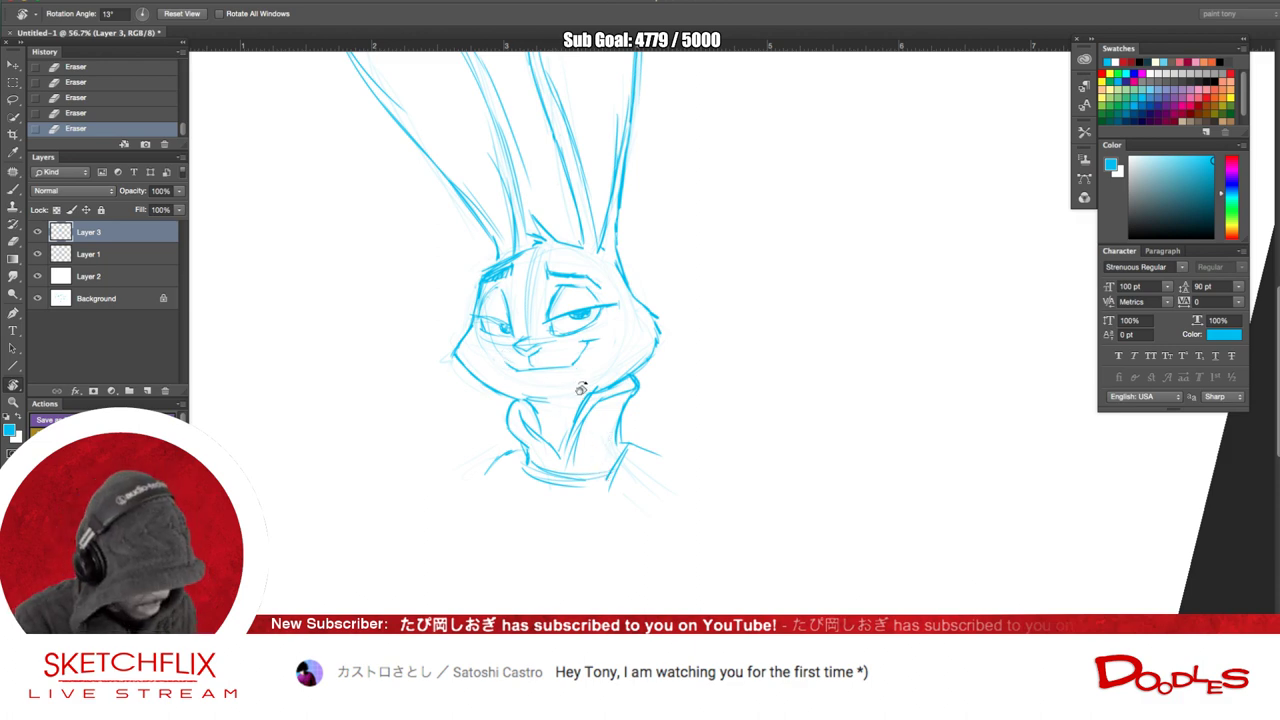
key(b)
click(508, 352)
drag(508, 353, 521, 370)
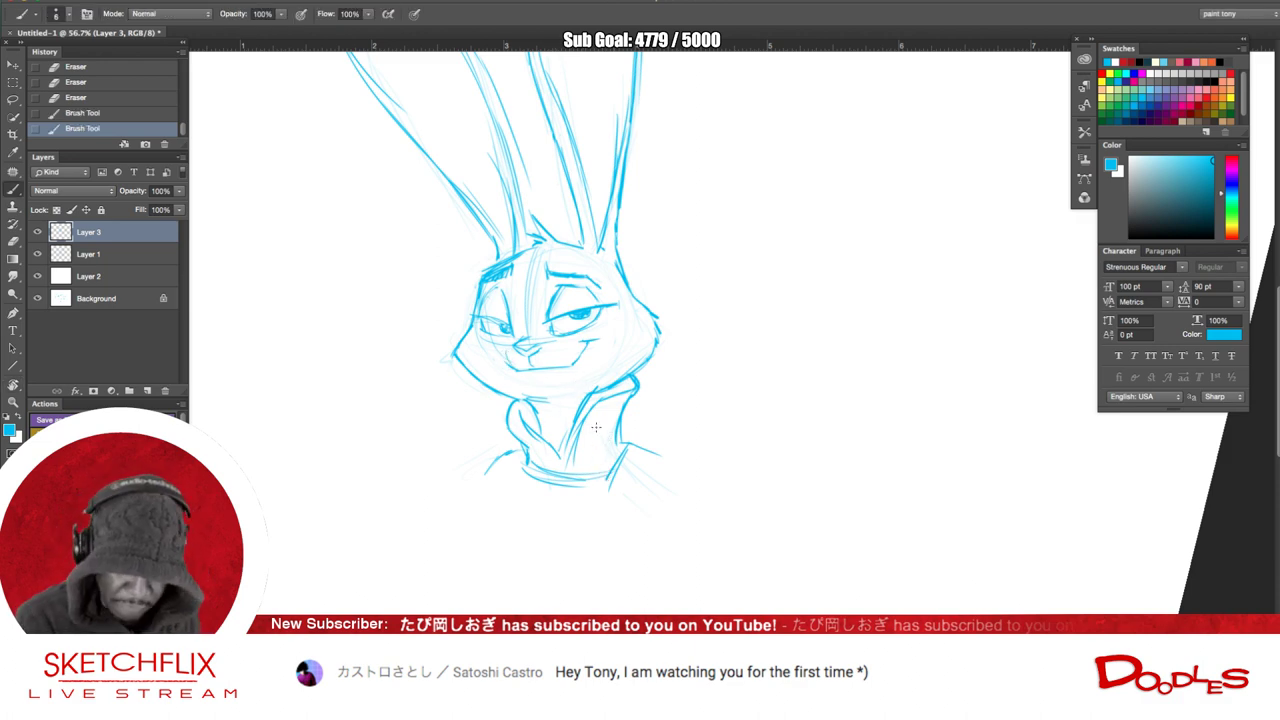
click(512, 365)
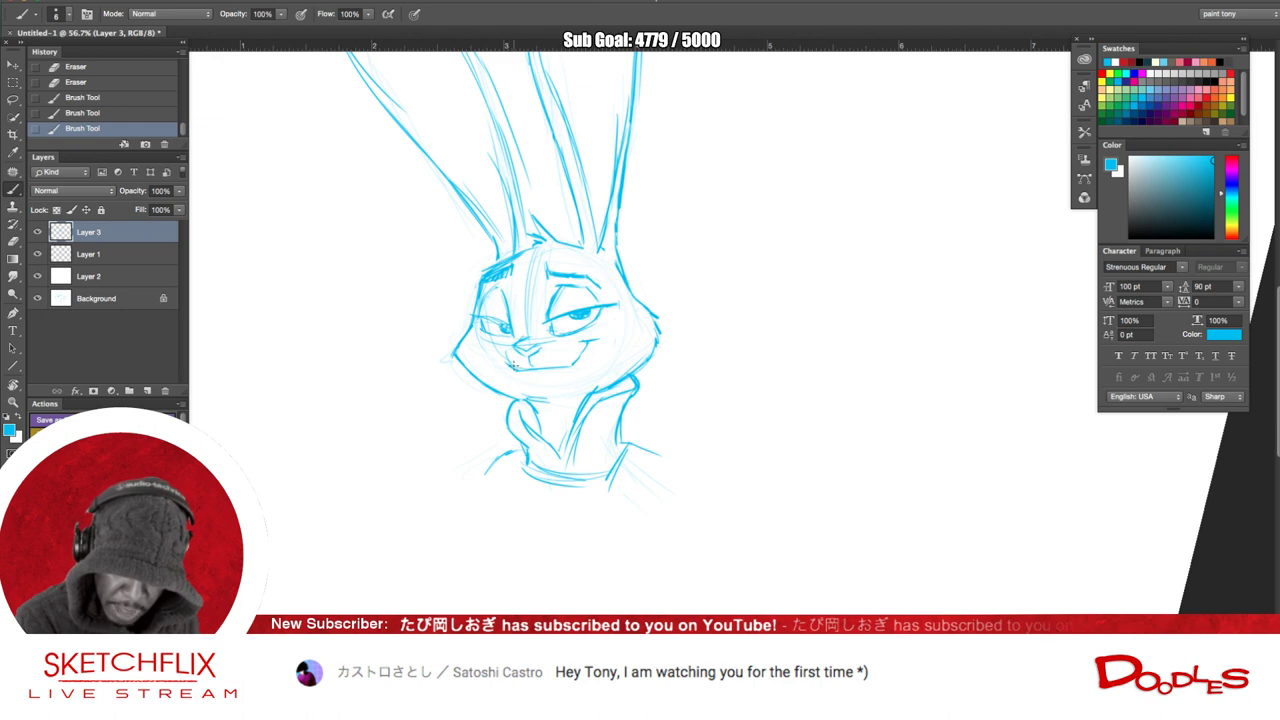
- Undo the last mouth stroke, then lasso the smirking mouth, adjust it with Free Transform and deselect
key(super+z)
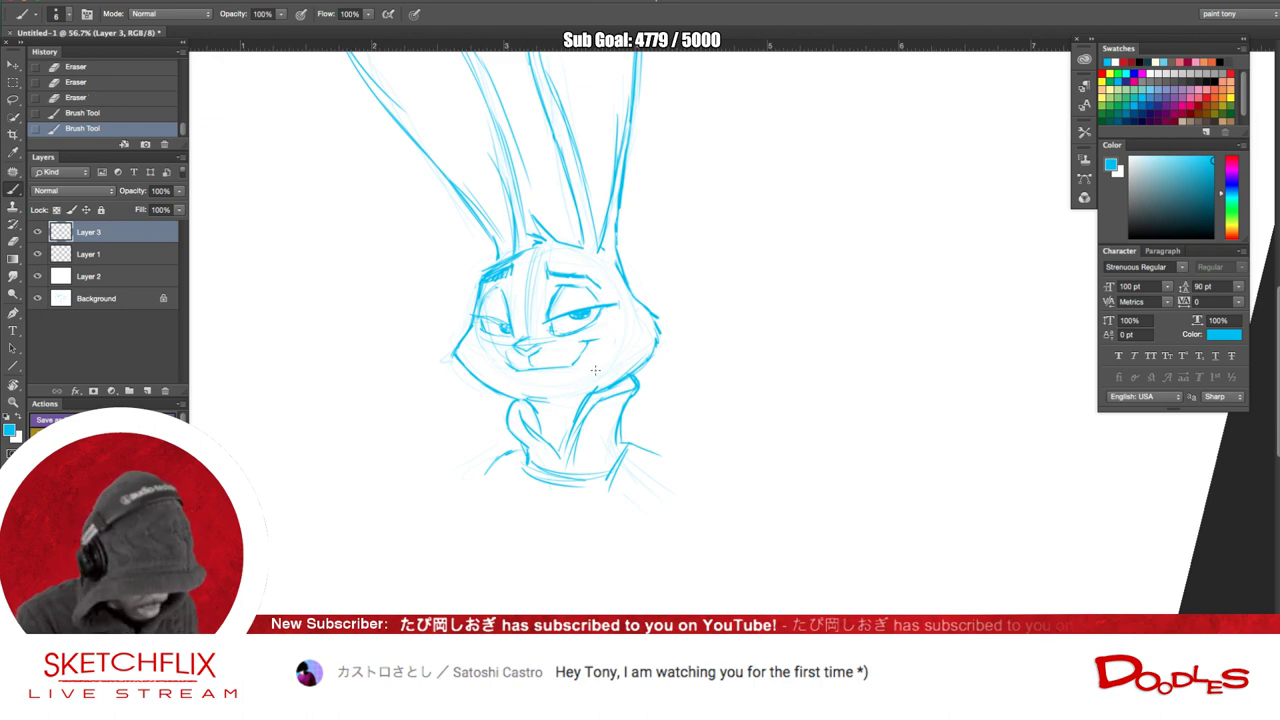
key(l)
mouse_move(598, 336)
mouse_down()
mouse_move(541, 365)
mouse_move(503, 358)
mouse_move(508, 375)
mouse_move(566, 378)
mouse_move(598, 337)
mouse_up()
mouse_move(580, 383)
mouse_down()
mouse_move(568, 365)
mouse_move(627, 347)
mouse_move(609, 331)
mouse_up()
key(ctrl+t)
key(Return)
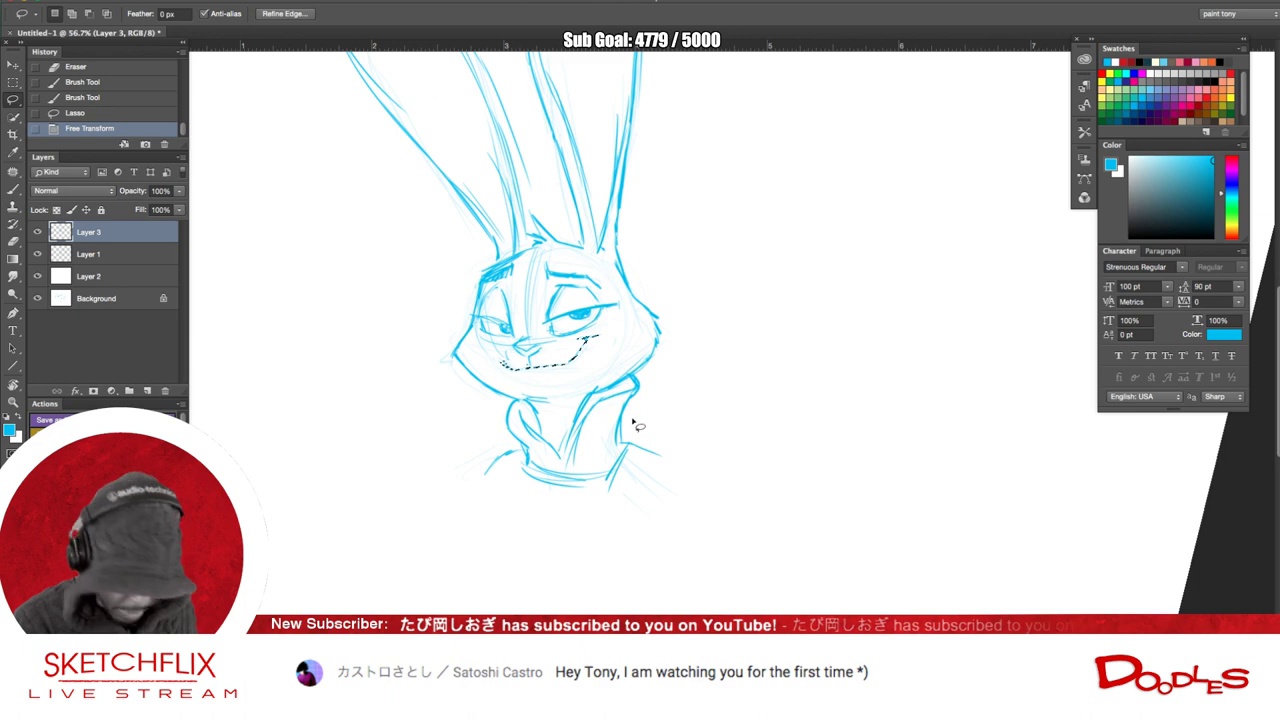
key(super+d)
key(super+space)
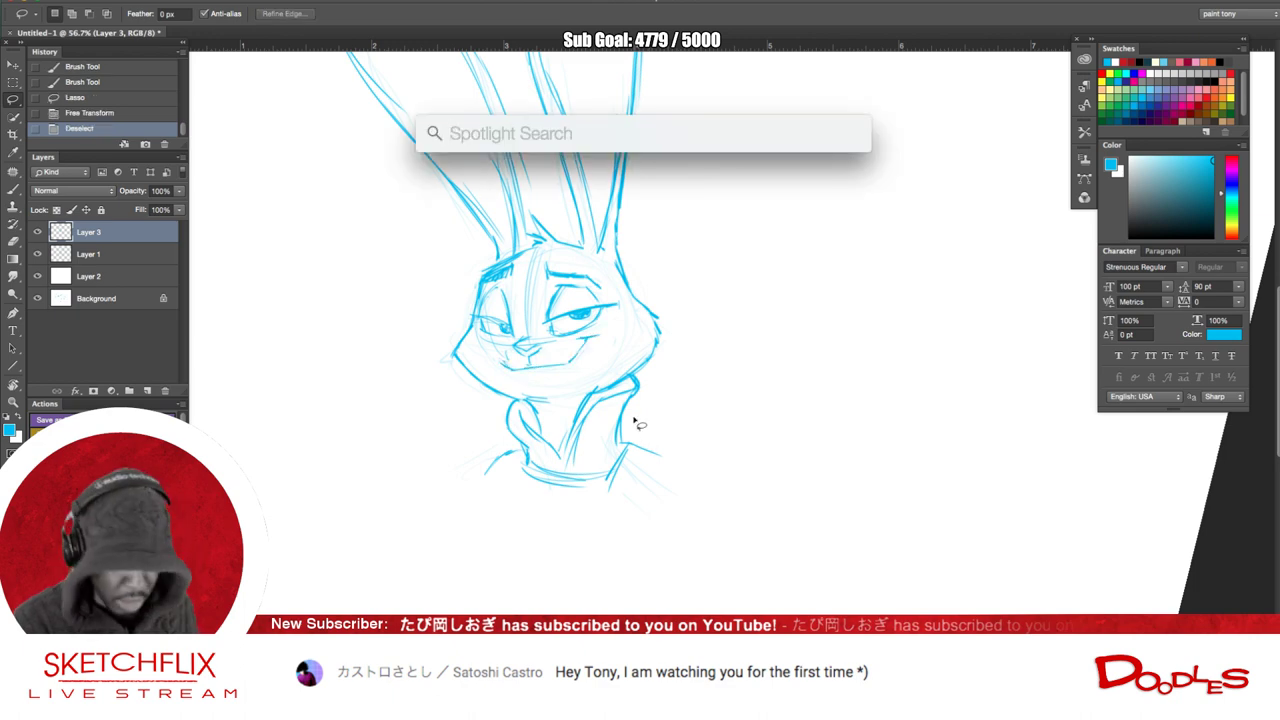
key(Escape)
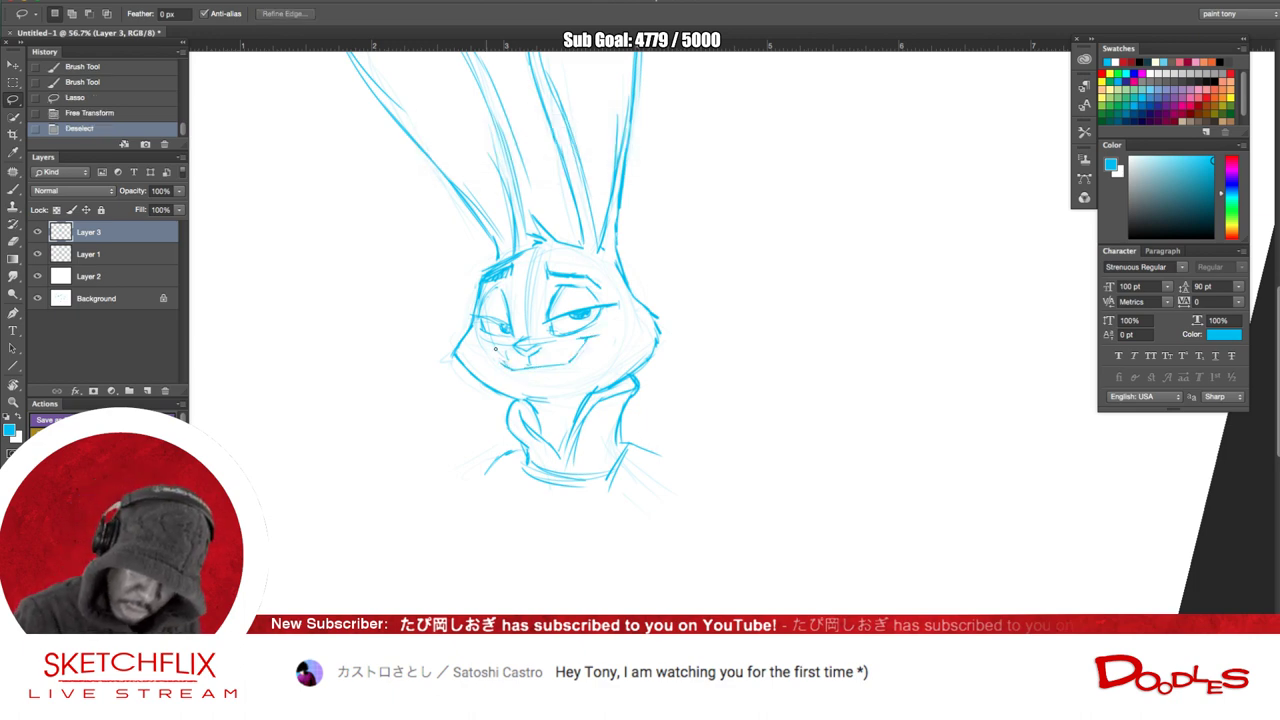
- Erase the stray construction lines beside the muzzle, down the forehead and nose bridge, and around the eye and cheek below the upright ear
drag(499, 349, 489, 367)
mouse_move(528, 276)
mouse_down()
mouse_move(527, 316)
mouse_move(535, 261)
mouse_up()
drag(532, 329, 535, 336)
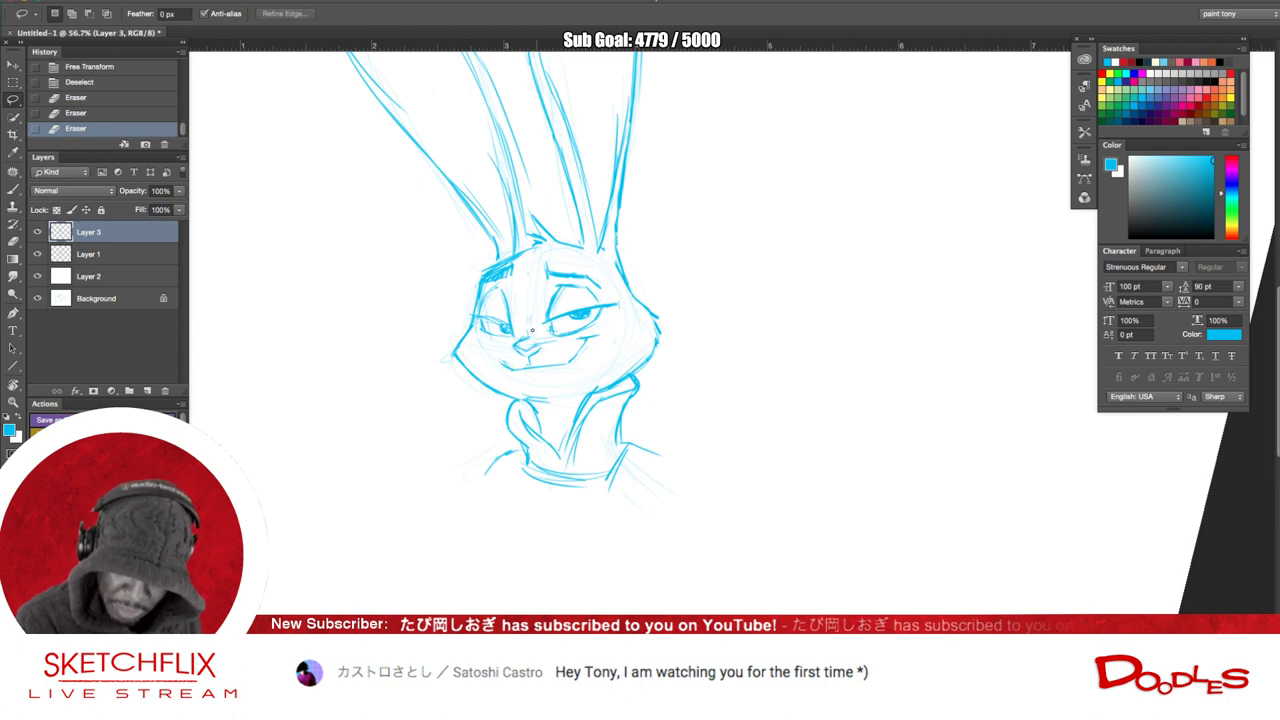
drag(539, 338, 566, 341)
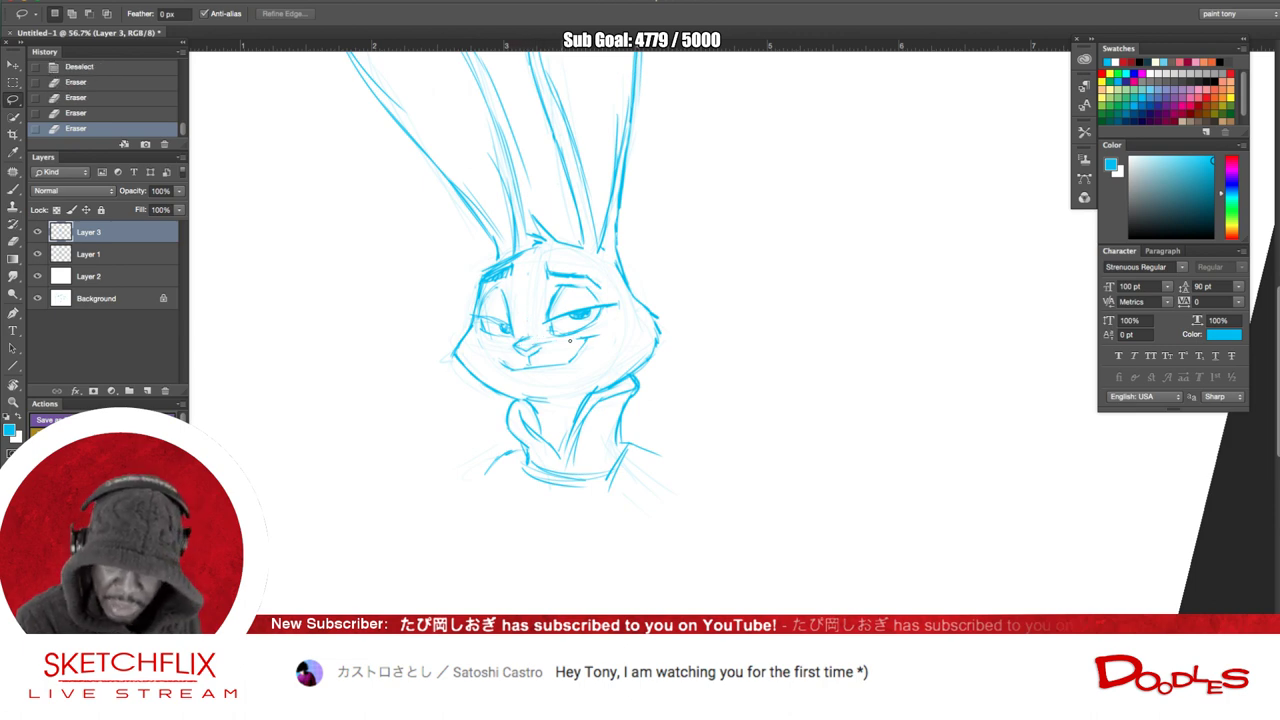
drag(619, 291, 611, 275)
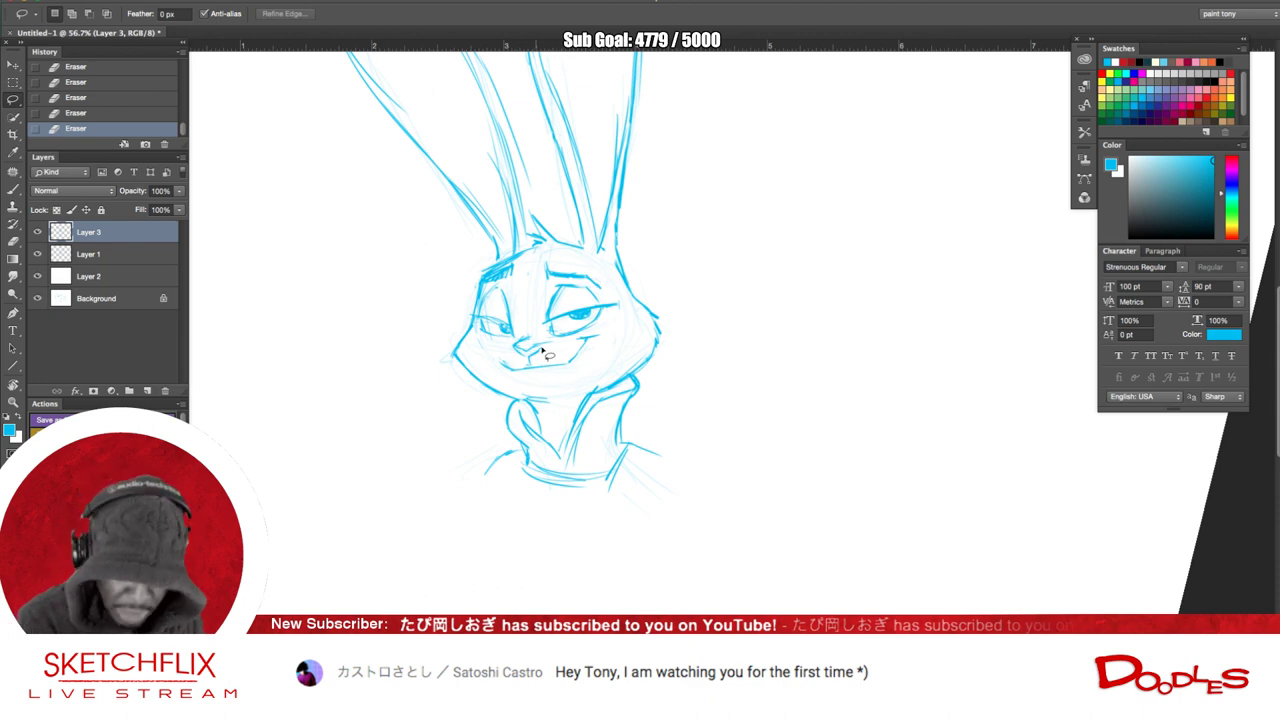
drag(738, 440, 814, 268)
key(super+z)
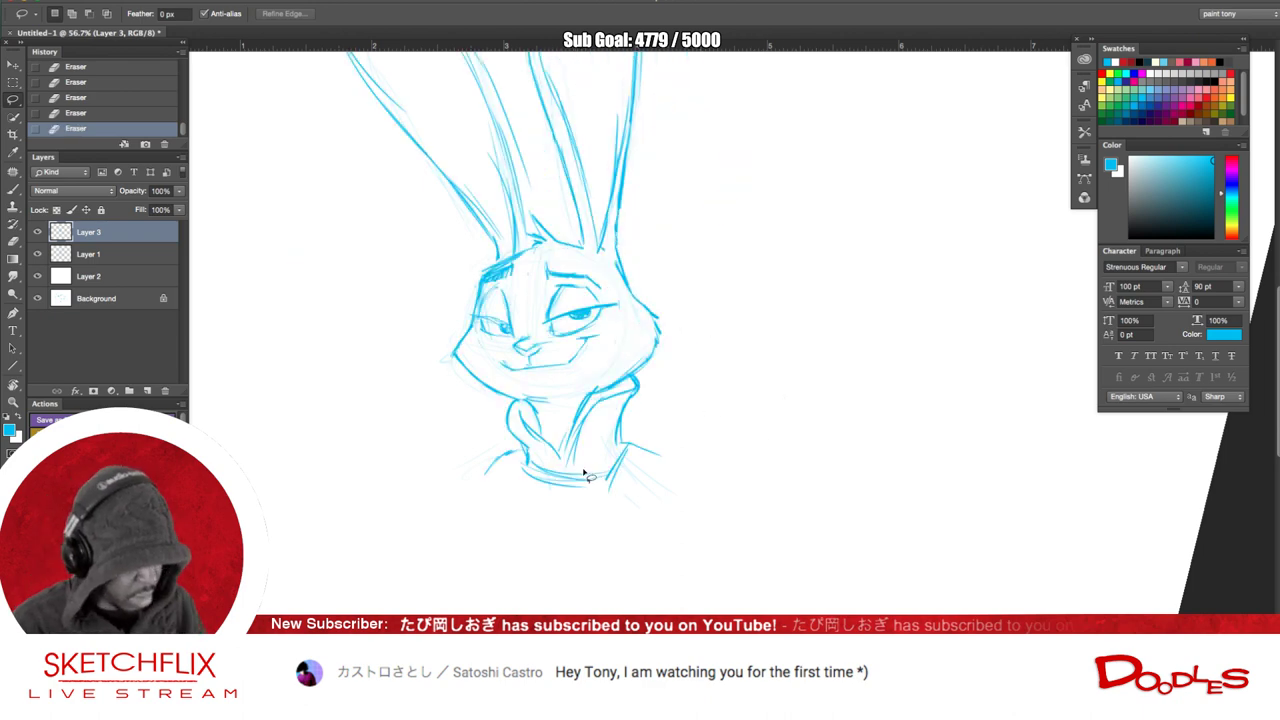
- Rotate the canvas and reinforce the smirk's line beside the nose with a brush stroke, undoing the excess stroke
key(r)
mouse_move(724, 537)
mouse_down()
mouse_move(831, 391)
mouse_move(774, 474)
mouse_move(752, 350)
mouse_up()
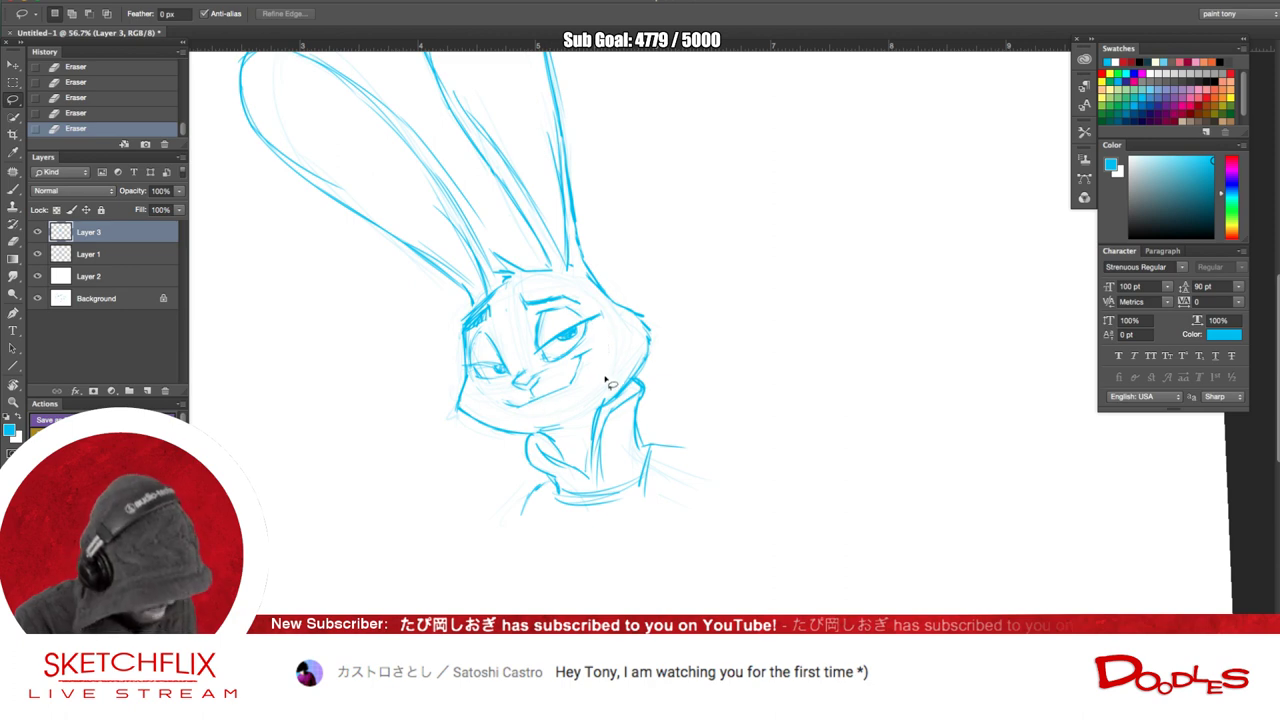
key(b)
drag(535, 398, 558, 385)
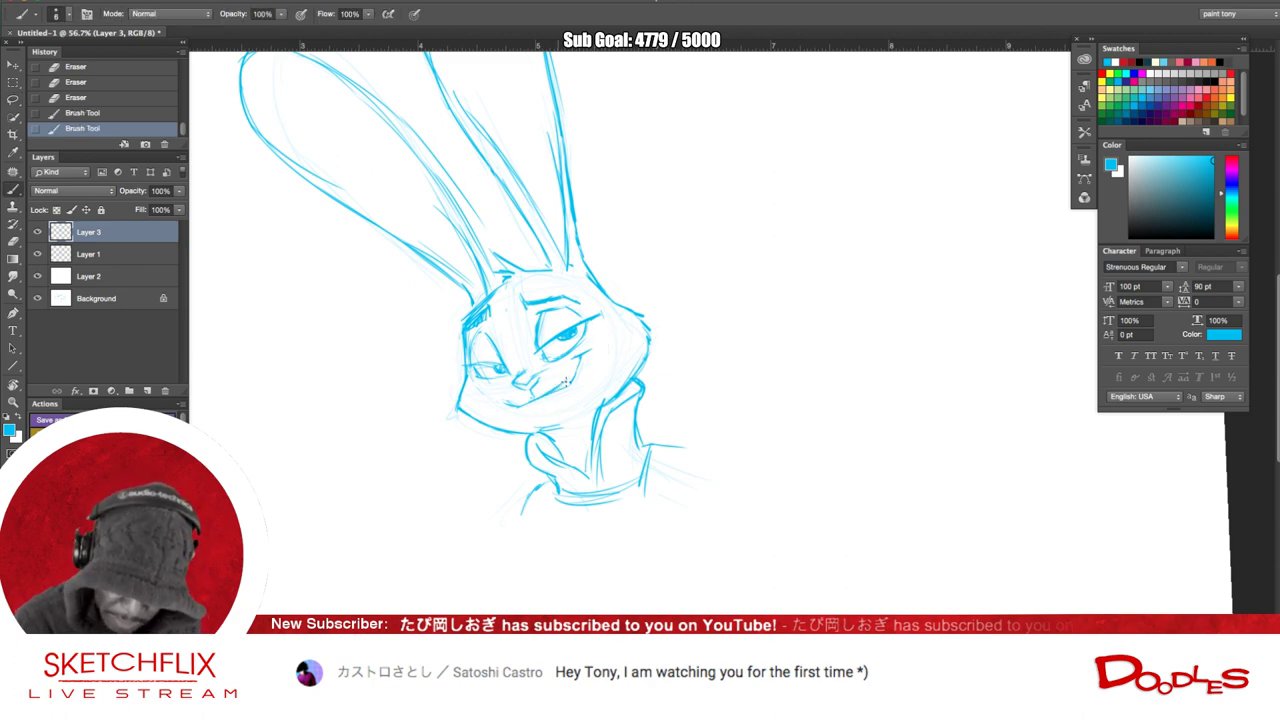
key(super+z)
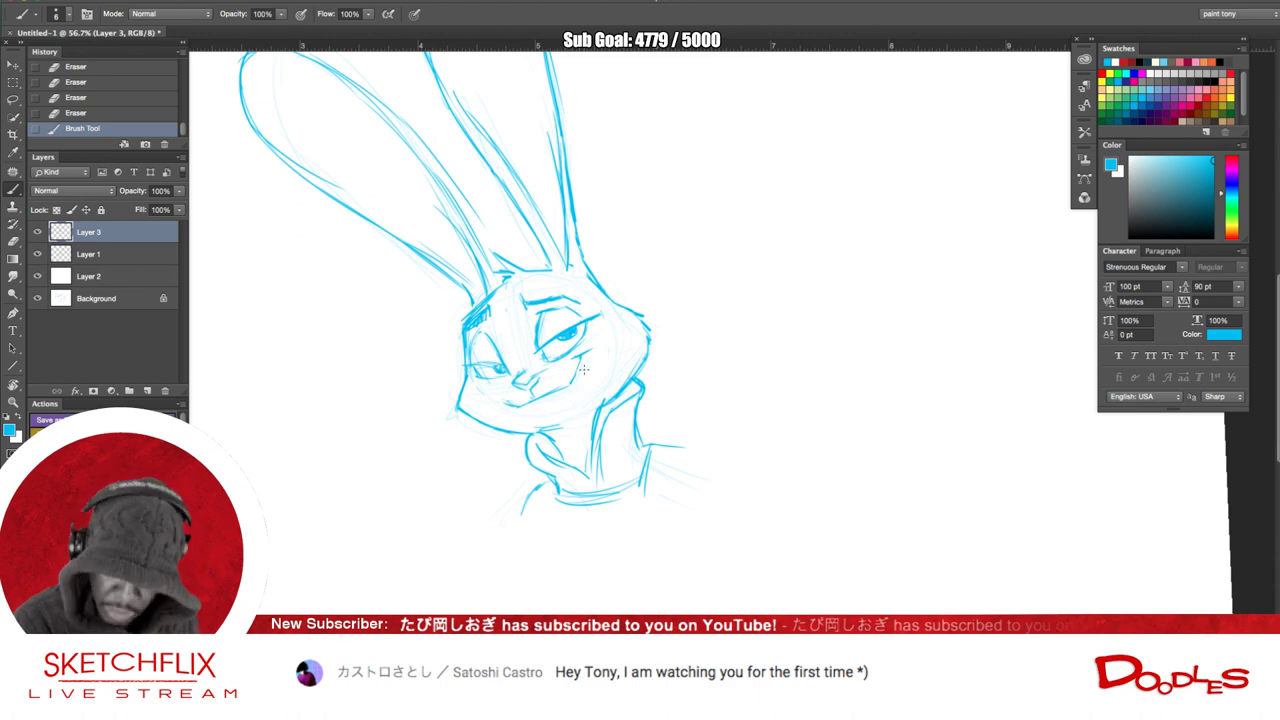
- Try redrawing the smirk's raised corner and the near cheek edge with brush strokes, erasing the excess around them
drag(576, 366, 541, 395)
drag(648, 345, 646, 368)
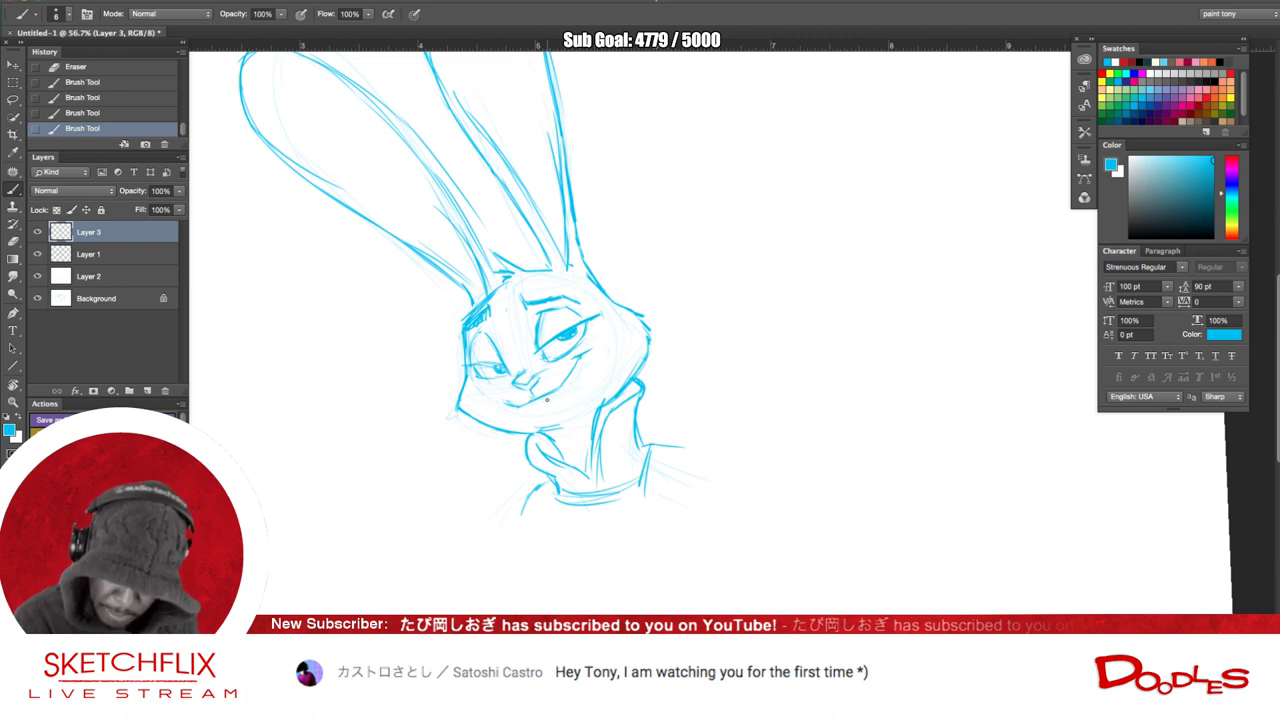
drag(581, 356, 572, 355)
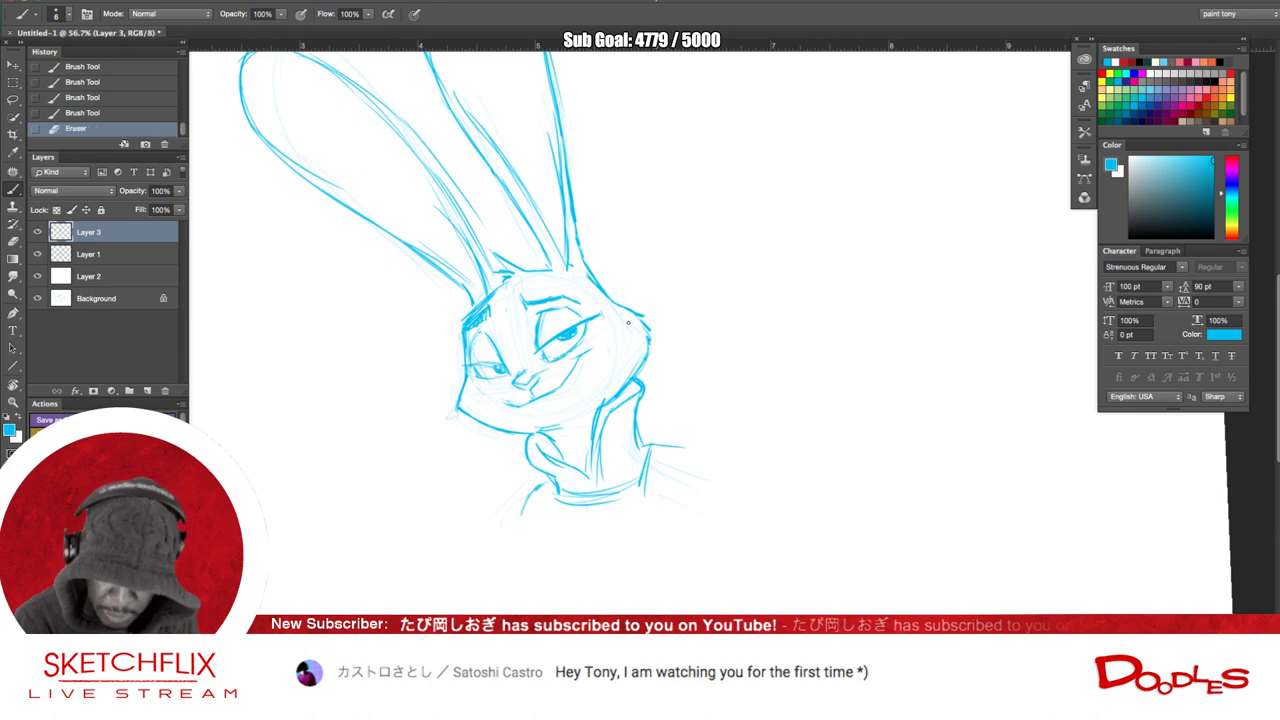
click(597, 343)
- Step back through the history to undo the latest eraser and brush strokes on the mouth and cheek
mouse_move(706, 513)
mouse_down()
mouse_move(662, 445)
mouse_move(686, 398)
mouse_up()
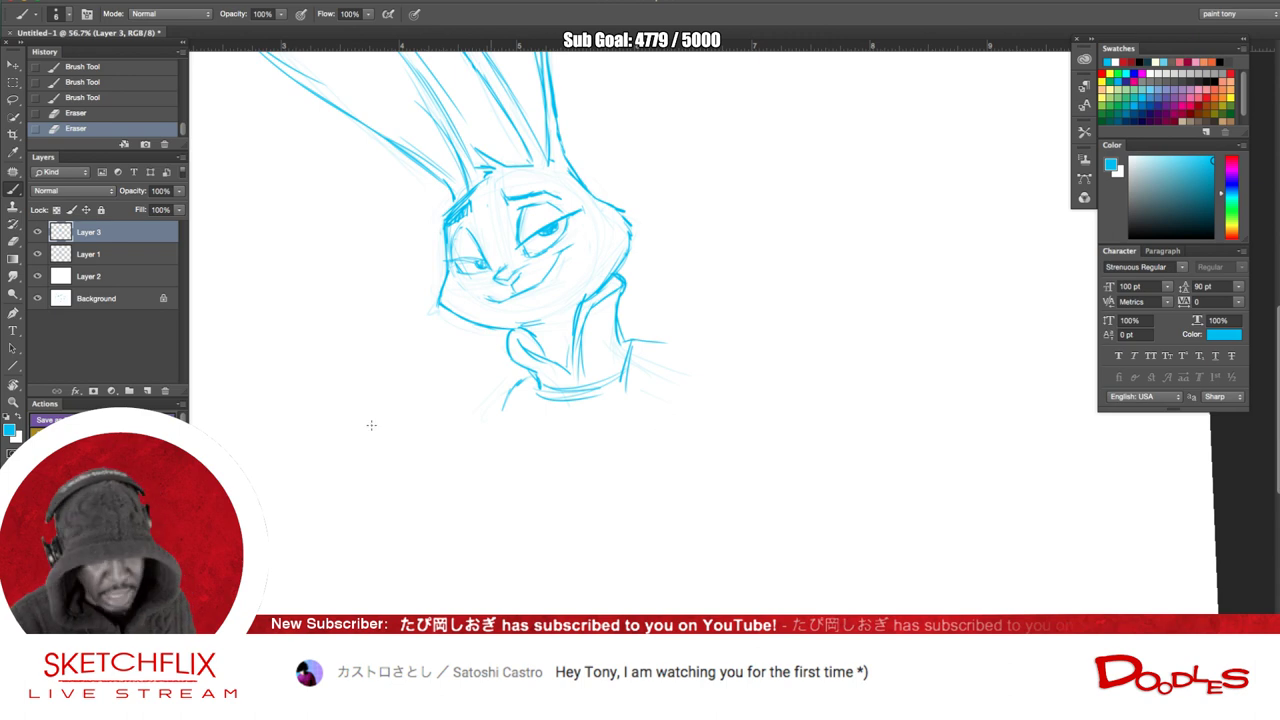
click(124, 112)
click(124, 98)
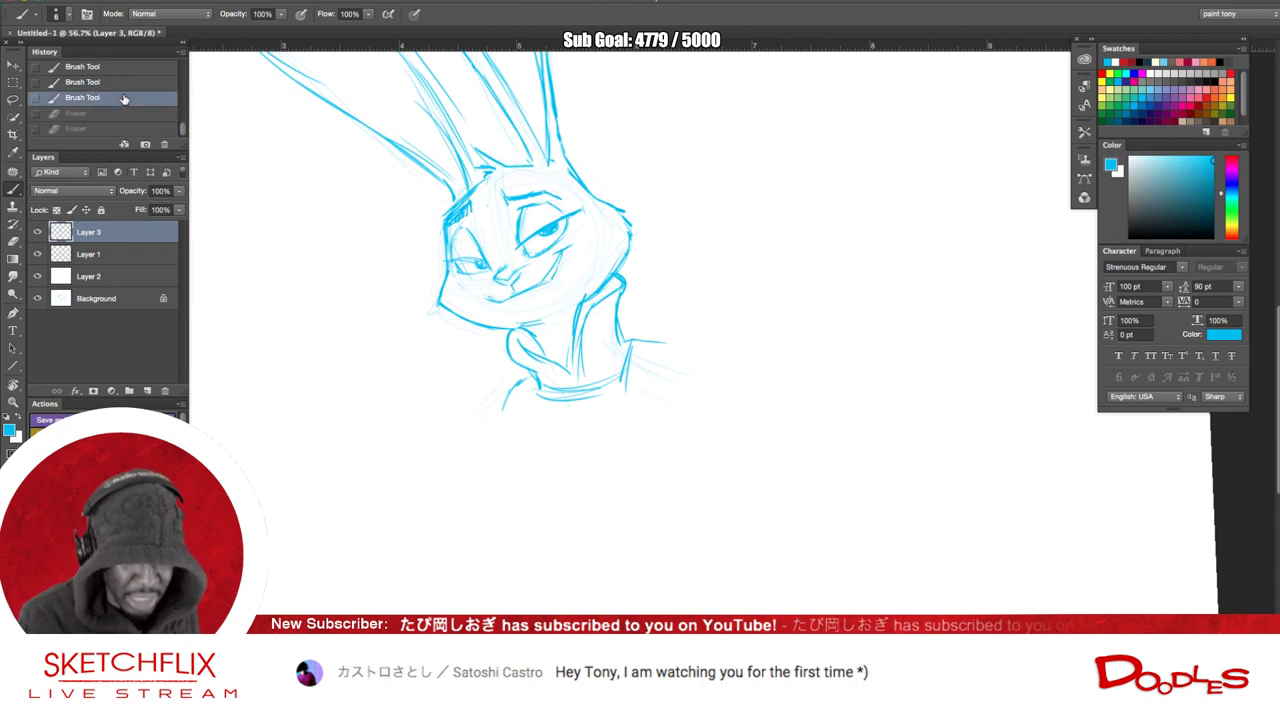
drag(672, 473, 645, 540)
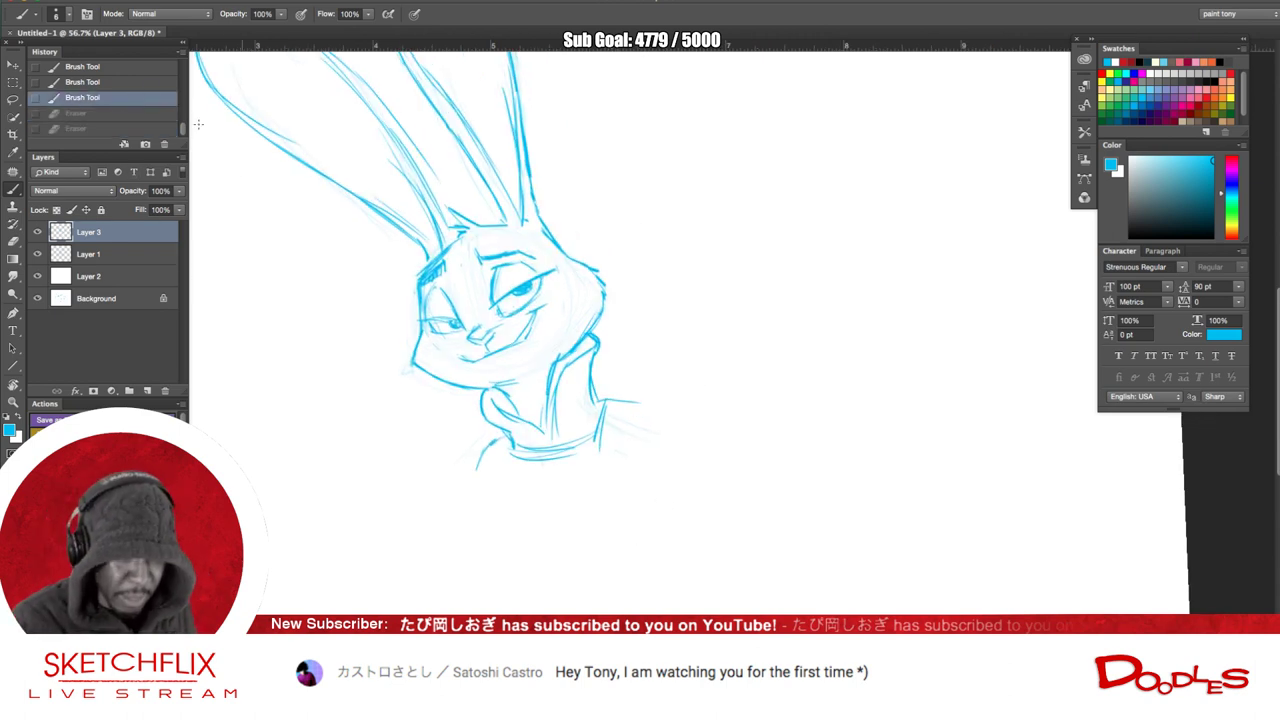
click(135, 82)
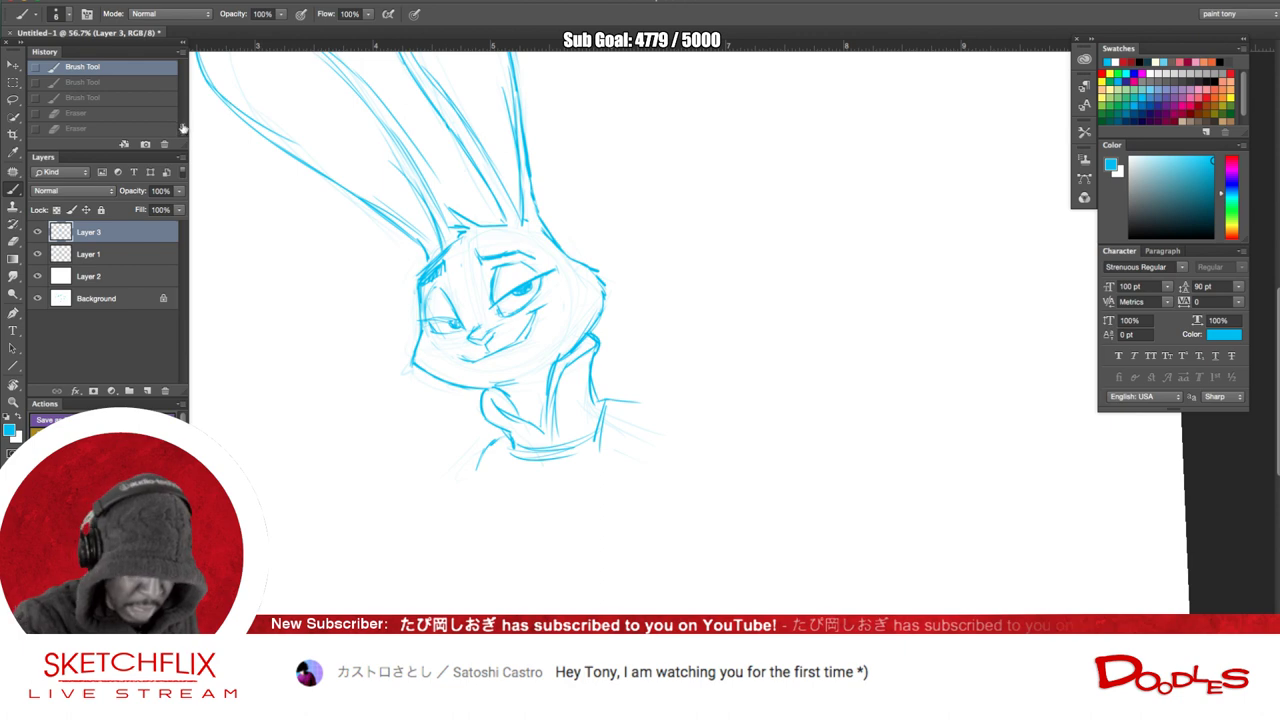
drag(180, 129, 183, 122)
scroll(184, 123, down, 2)
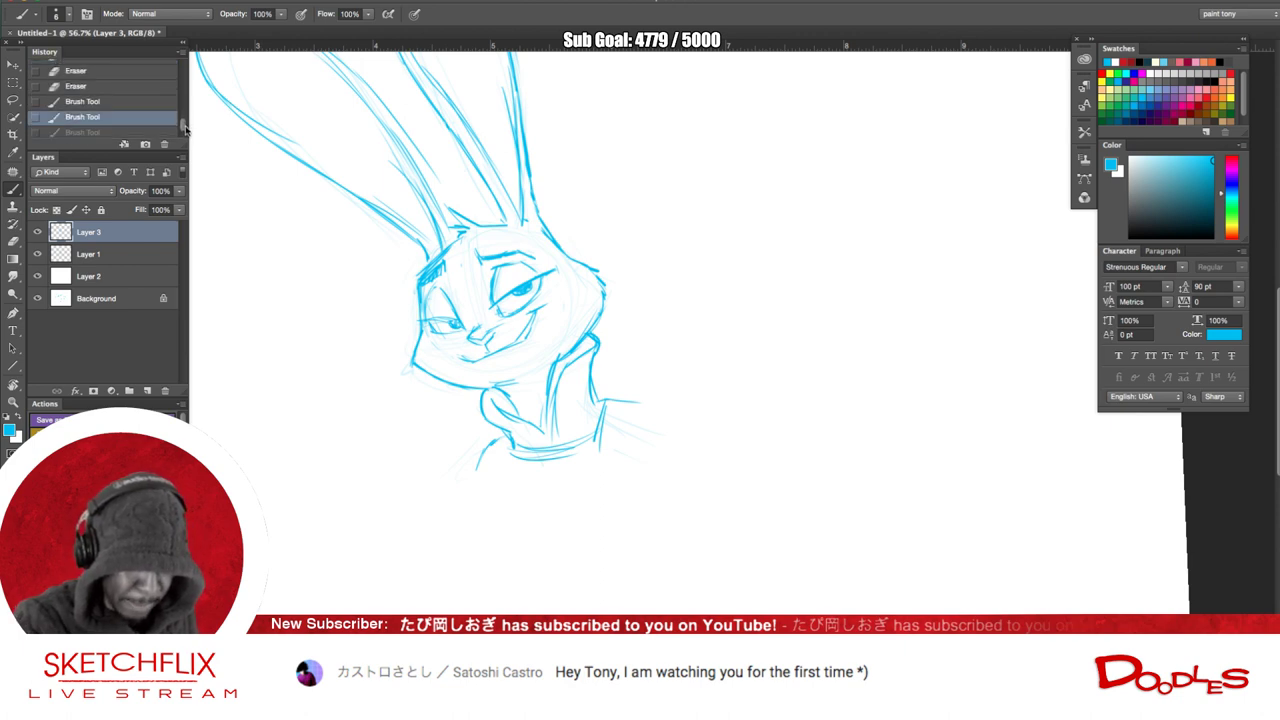
click(155, 104)
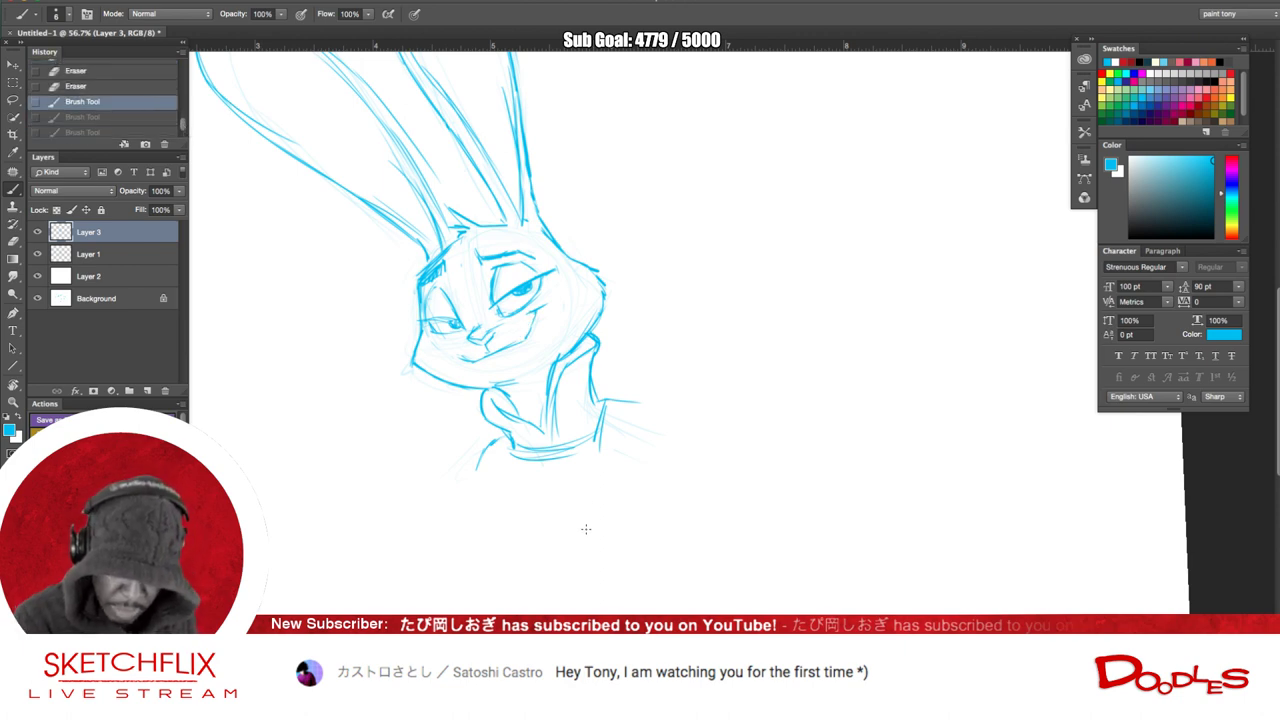
- Strengthen the low end of the smirk and lightly sketch rounded cheek shapes at both ends of the mouth
scroll(638, 387, down, 6)
scroll(638, 387, up, 5)
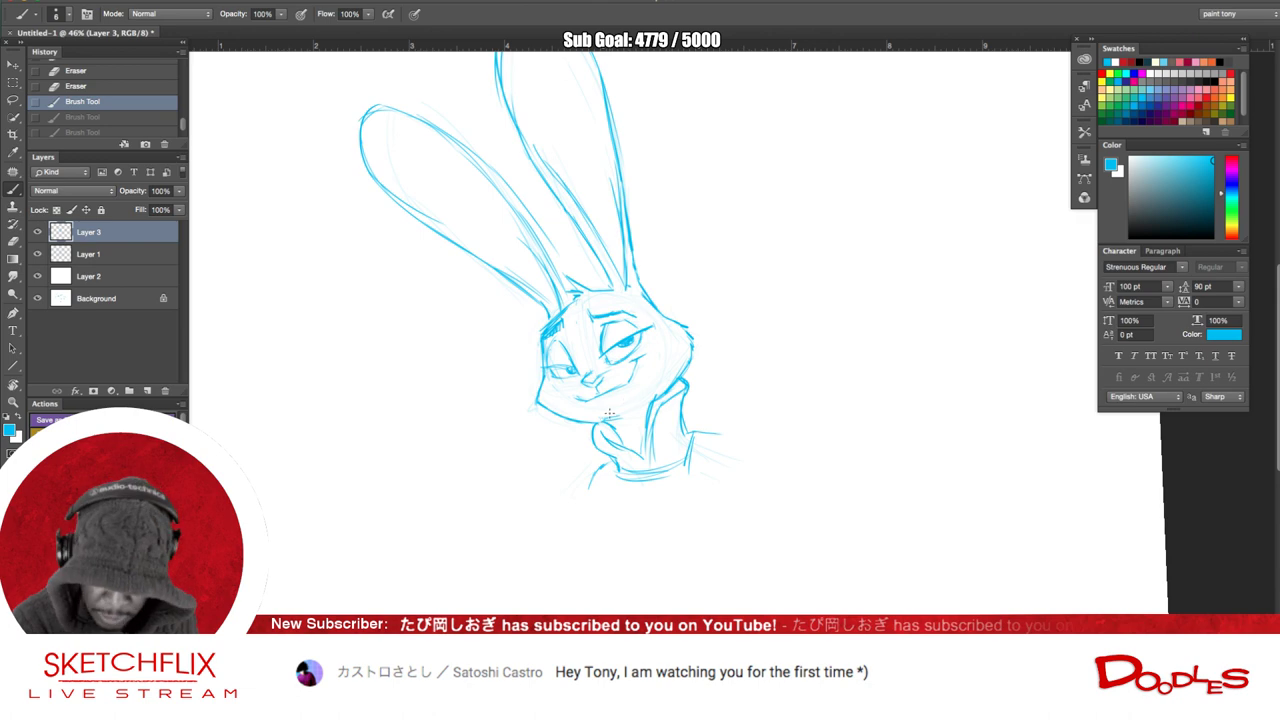
mouse_move(576, 404)
mouse_down()
mouse_move(580, 388)
mouse_move(592, 400)
mouse_up()
drag(577, 398, 588, 402)
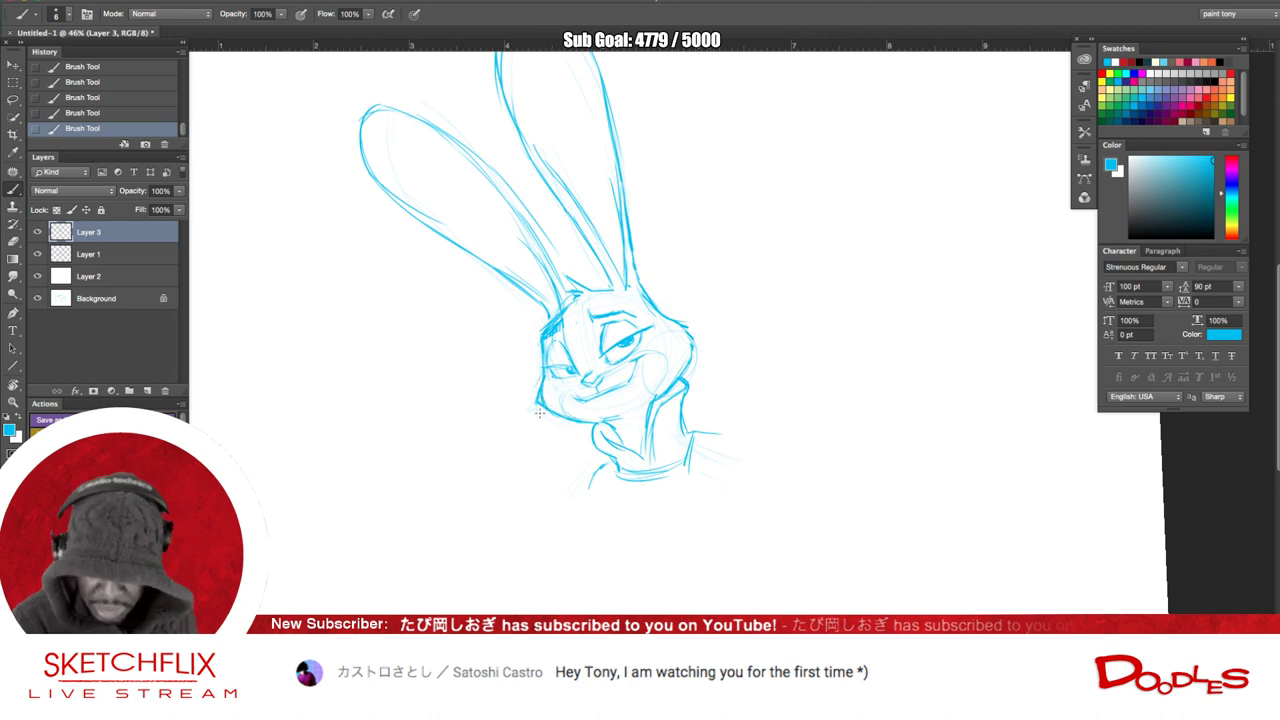
mouse_move(623, 531)
mouse_down()
mouse_move(601, 471)
mouse_move(611, 411)
mouse_up()
mouse_move(611, 273)
mouse_down()
mouse_move(649, 303)
mouse_move(645, 290)
mouse_up()
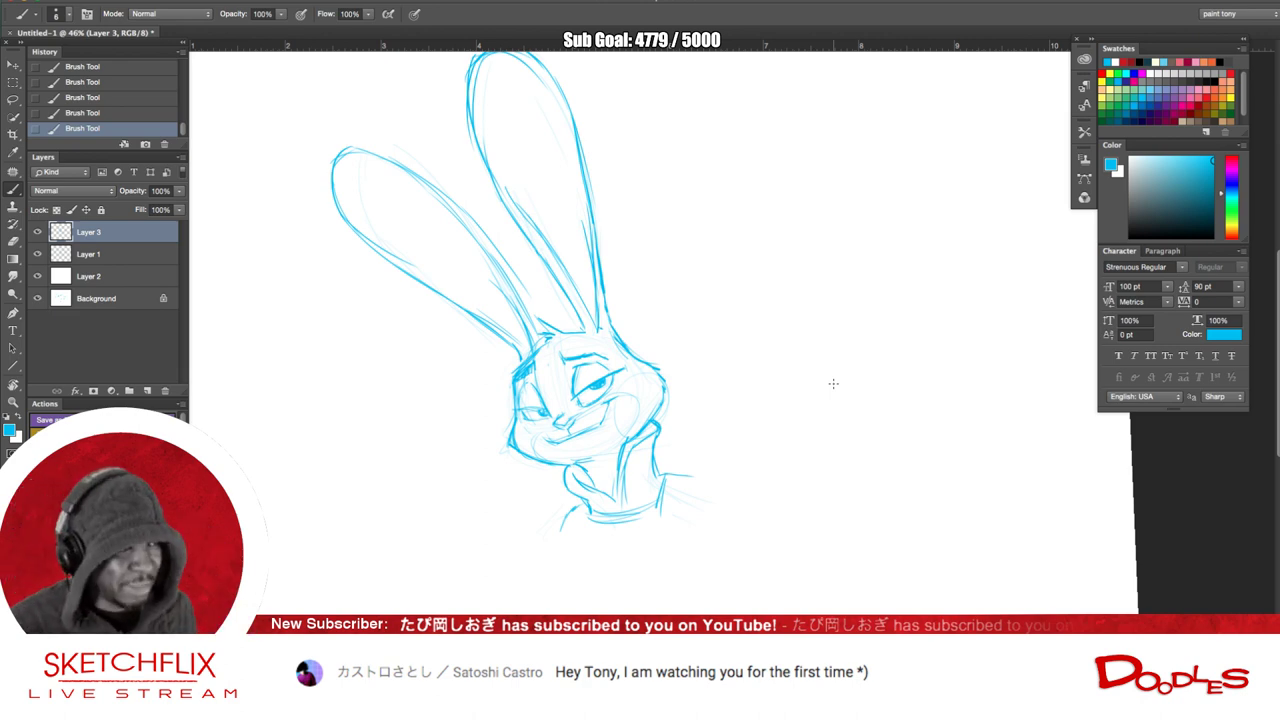
- Fade Layer 3 to 8% opacity and hide Layer 1
scroll(833, 384, up, 5)
drag(557, 505, 850, 337)
scroll(850, 337, up, 4)
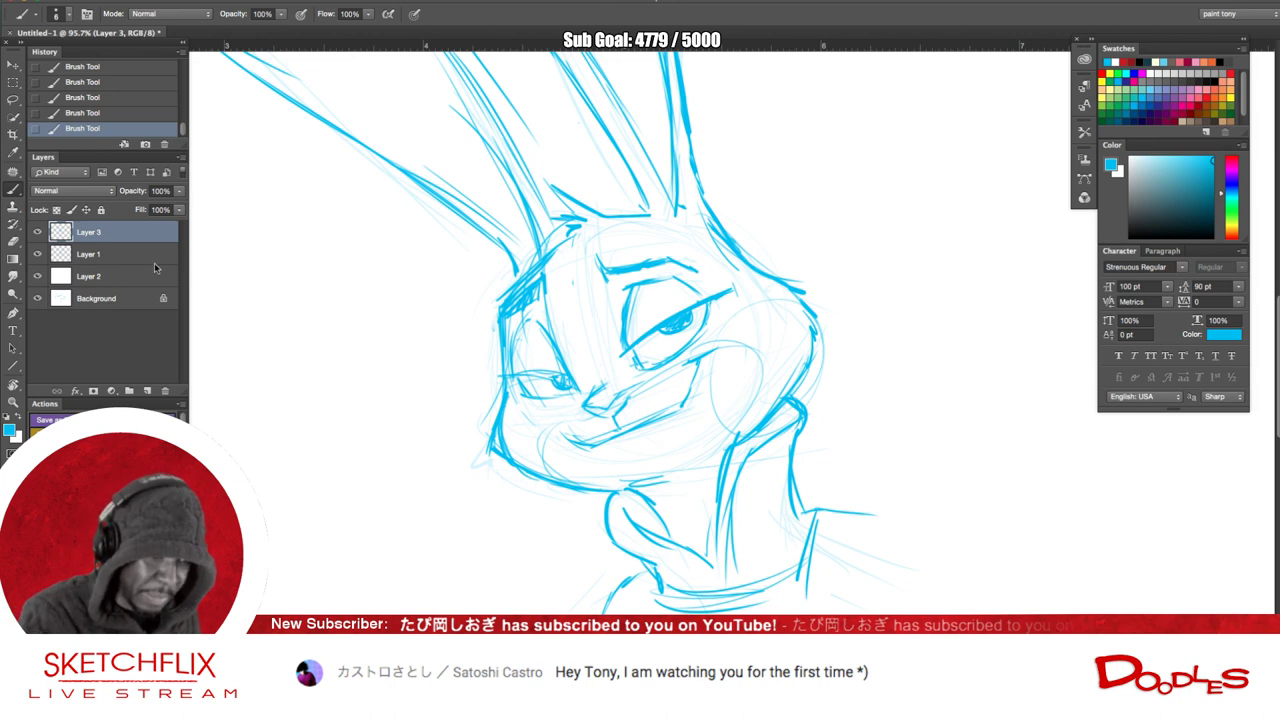
click(179, 190)
drag(177, 210, 120, 206)
click(37, 254)
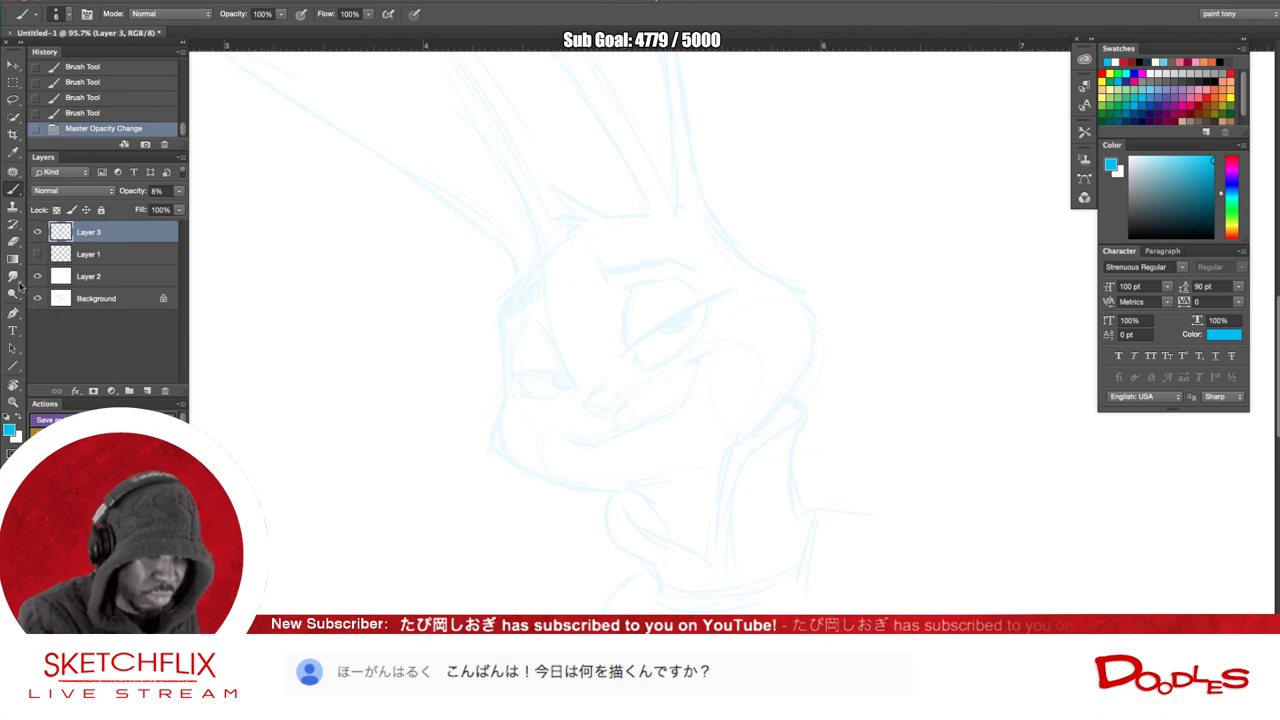
- Change the foreground colour to light blue and test brush strokes around the eye below the upright ear, undoing the unwanted ones
click(10, 418)
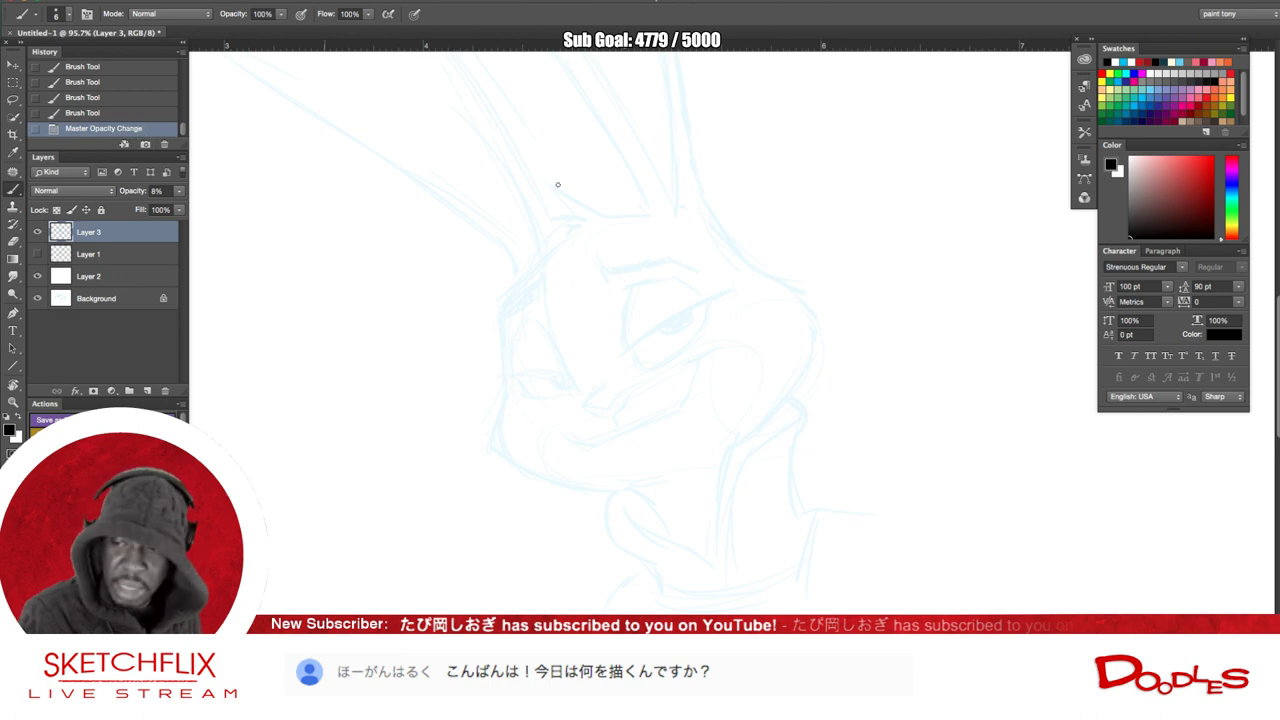
click(1150, 88)
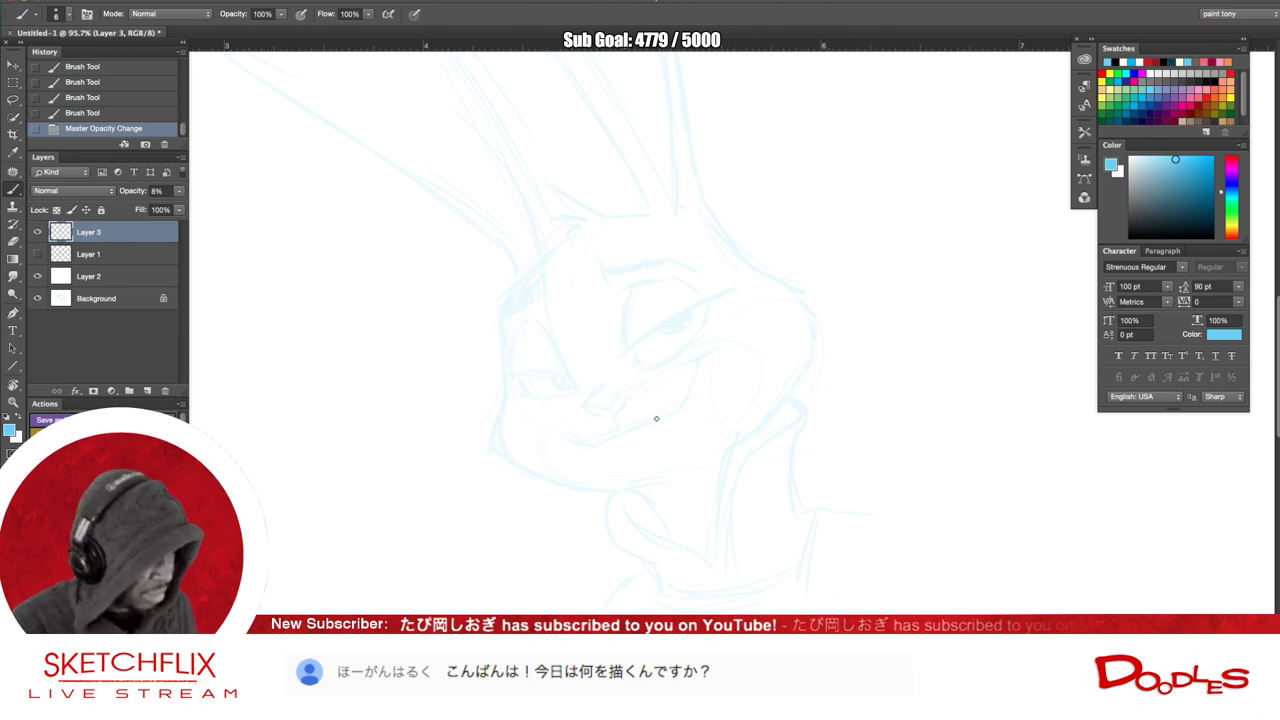
drag(586, 517, 526, 480)
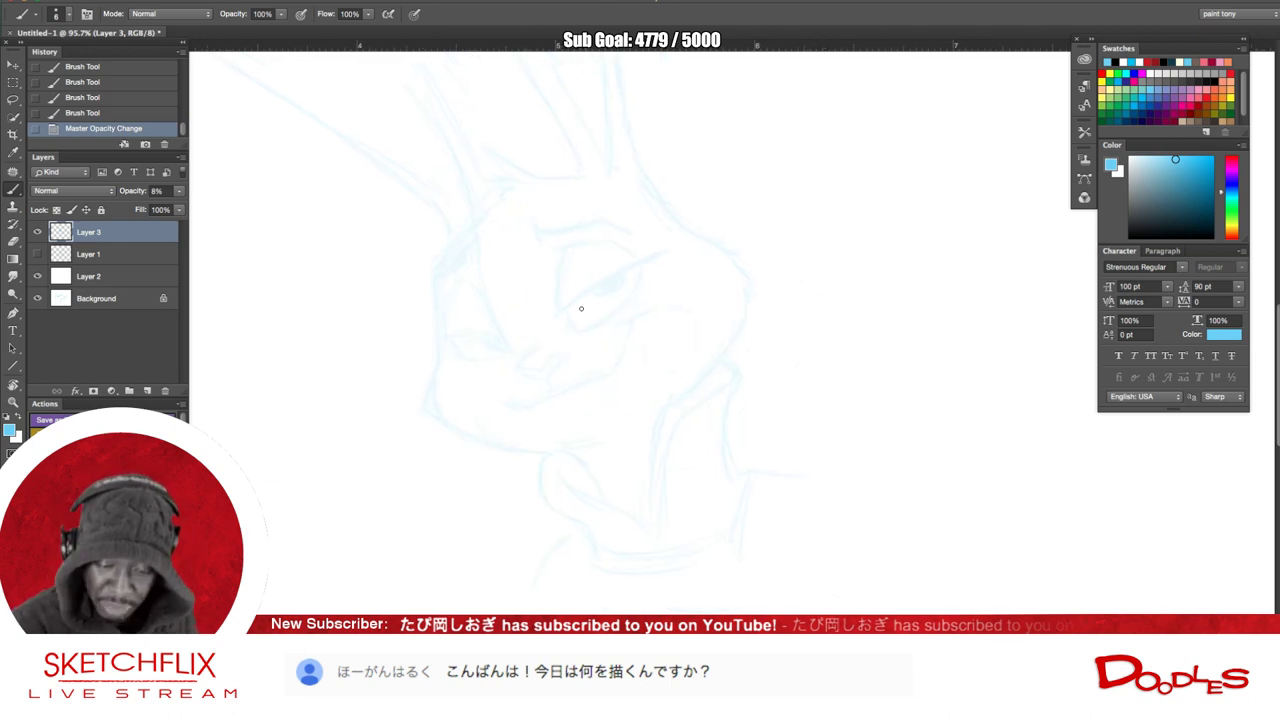
drag(563, 320, 566, 306)
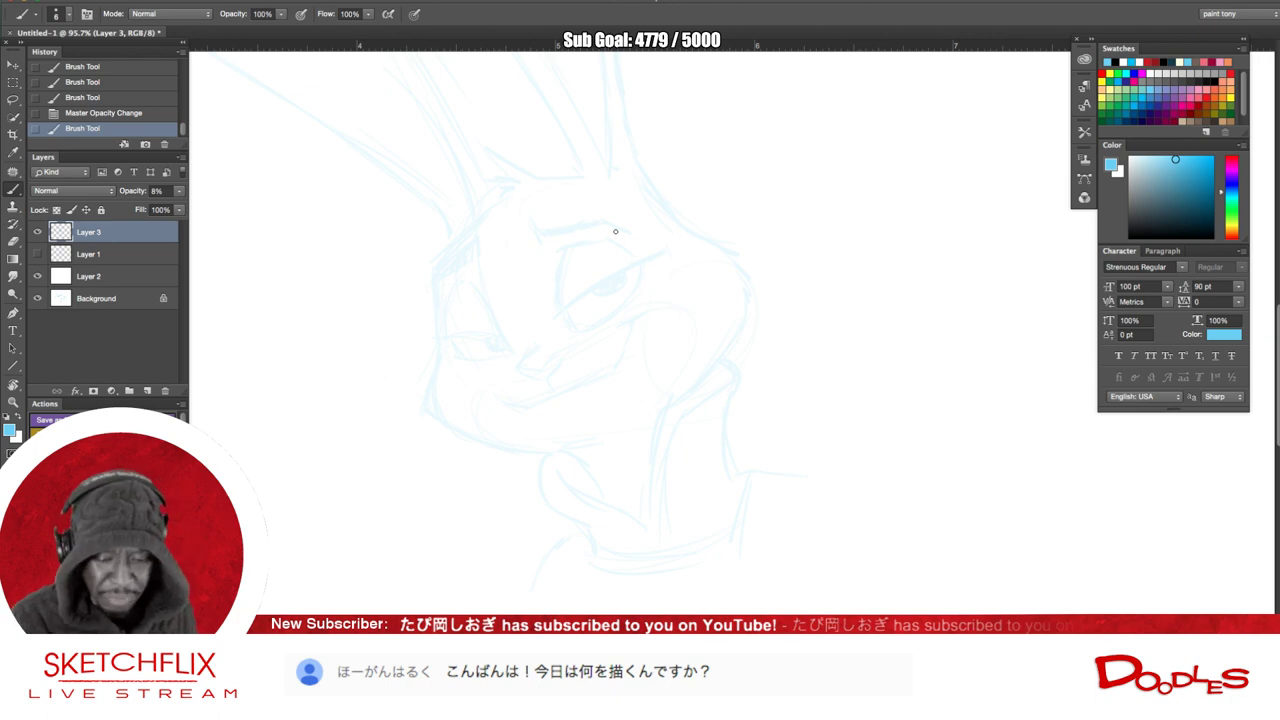
drag(570, 252, 558, 292)
key(super+z)
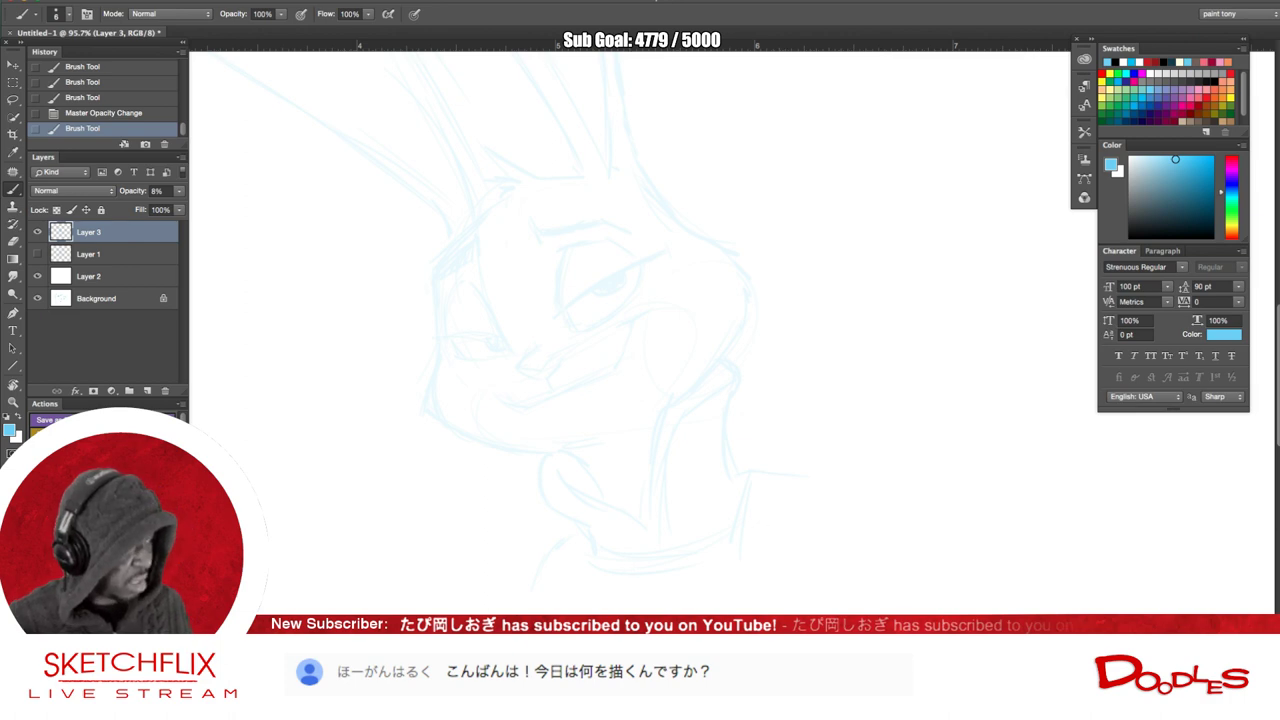
key(Tab)
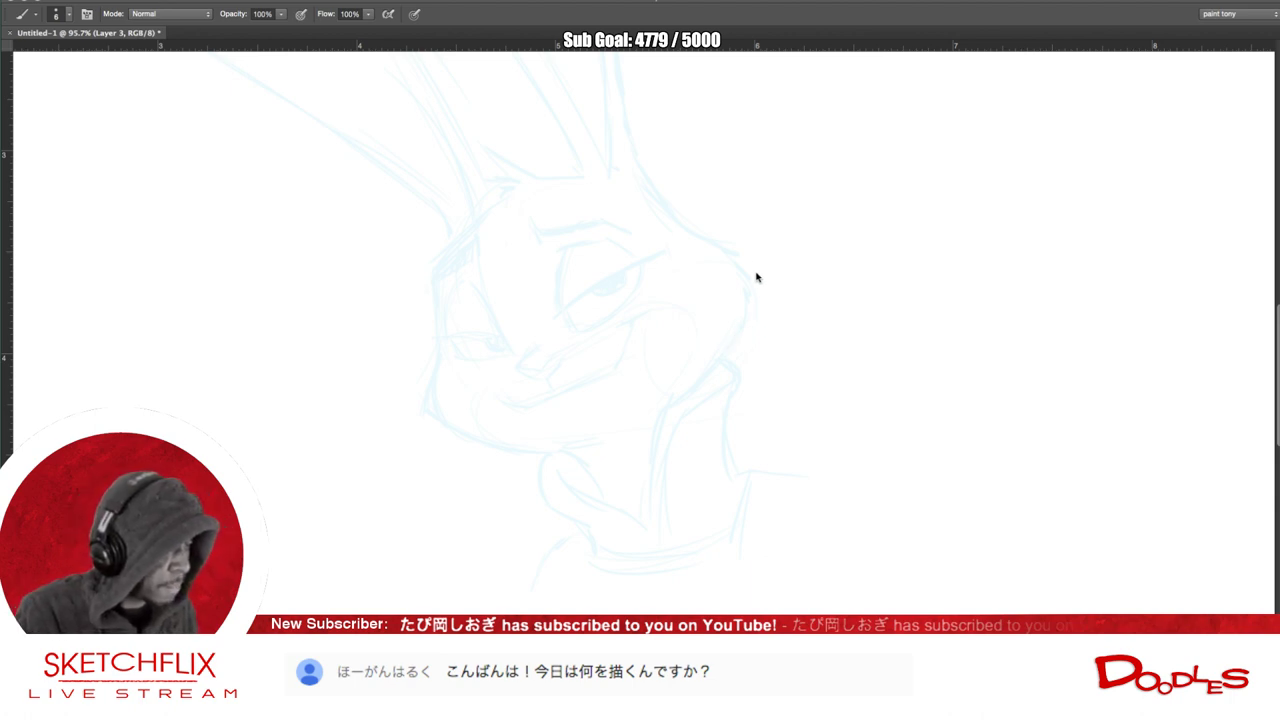
key(Tab)
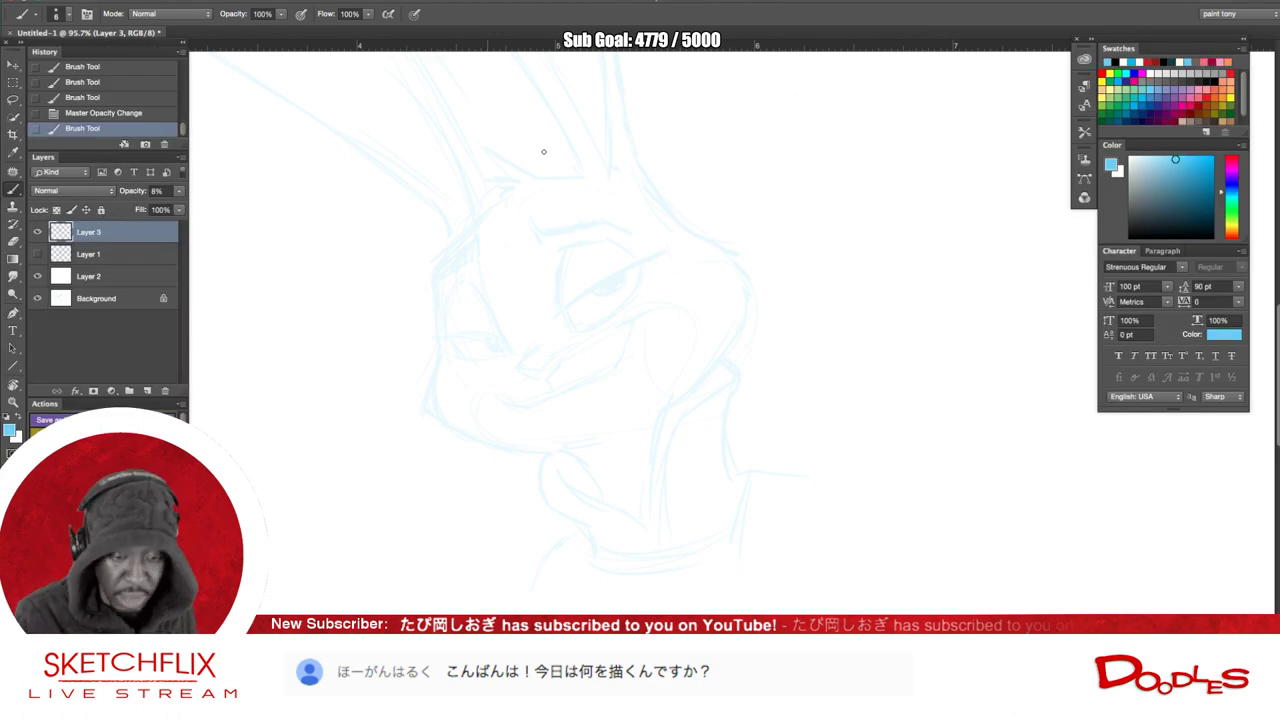
key(ctrl+z)
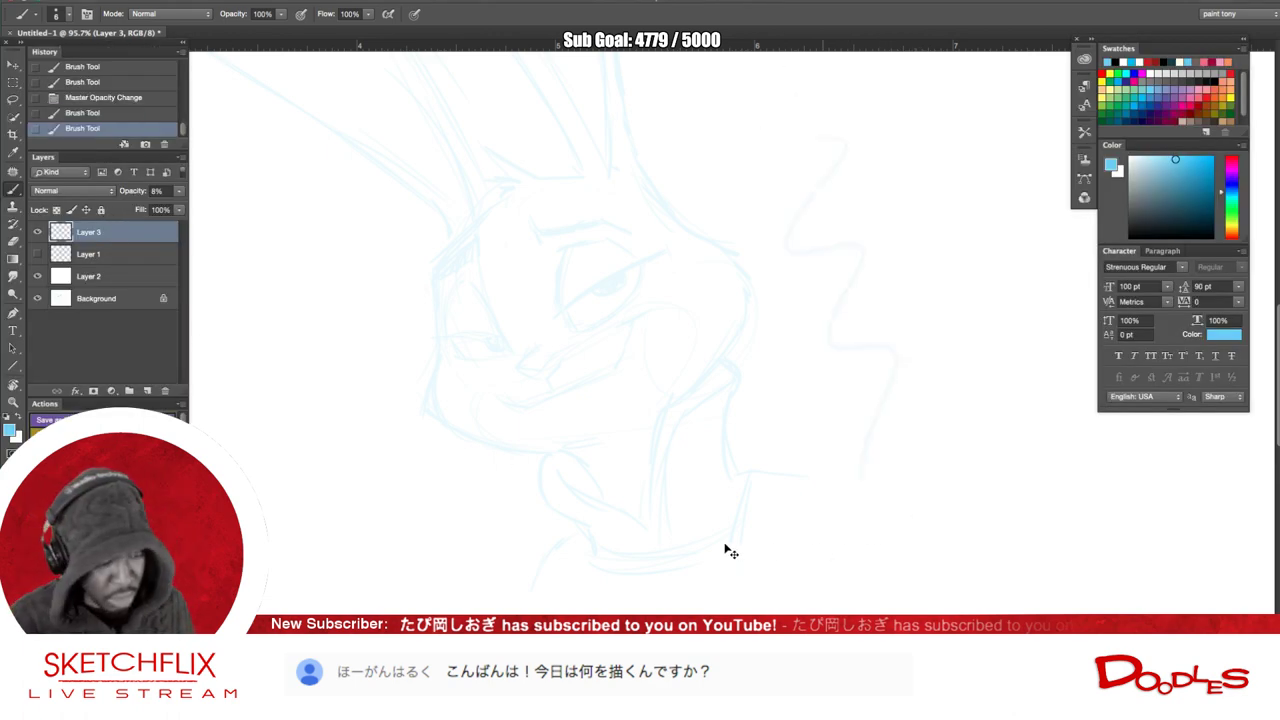
- Restore Layer 3 to 100% opacity and add a new layer above it
click(178, 190)
drag(121, 210, 237, 214)
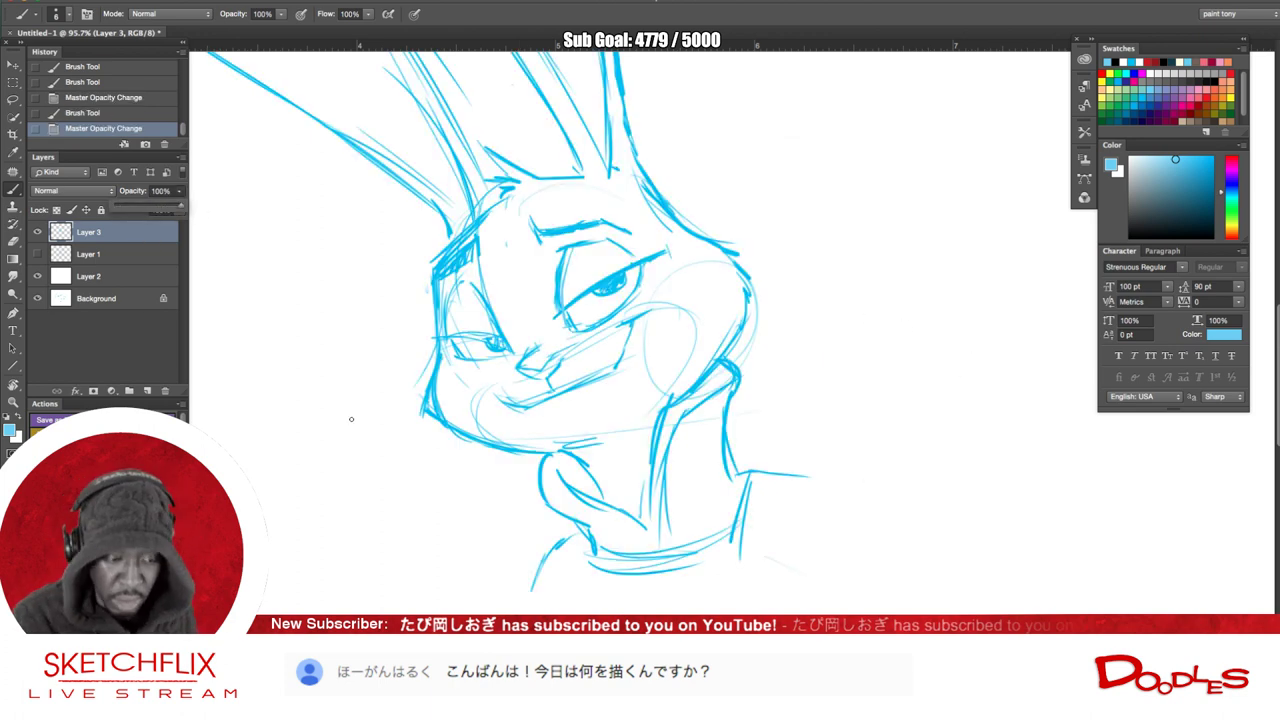
click(148, 391)
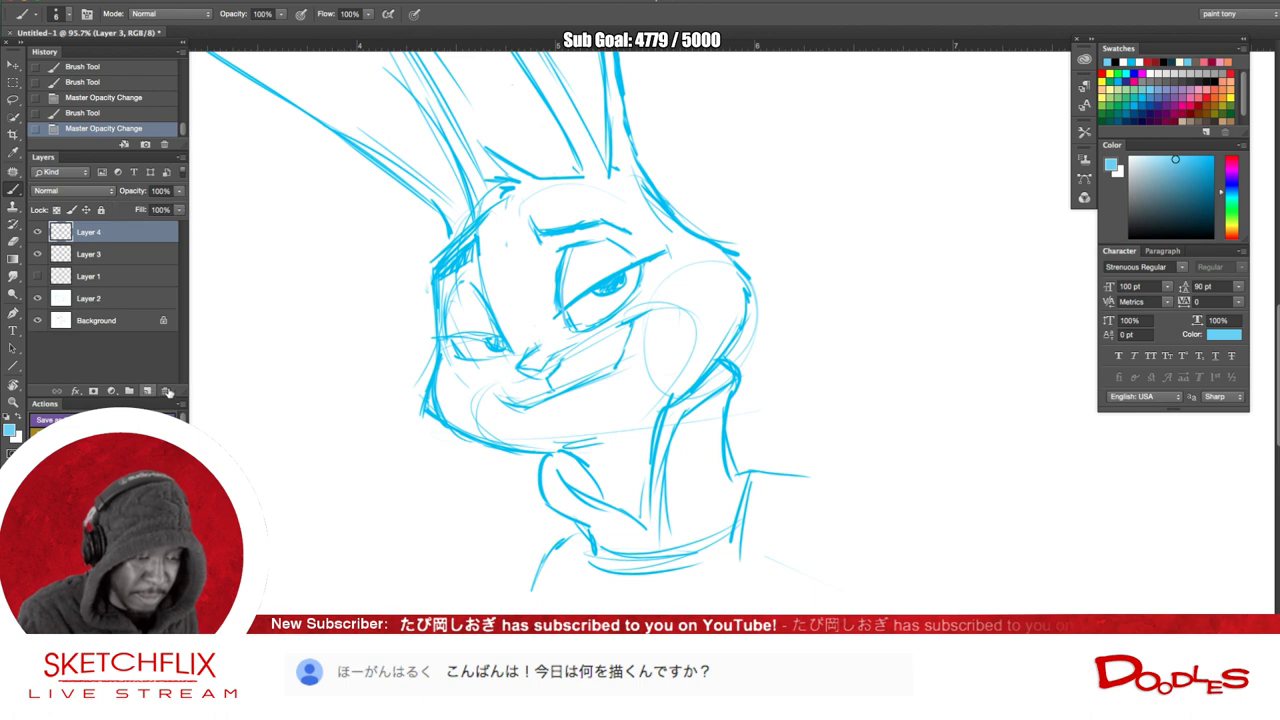
- Reduce Layer 3's opacity to 13% so it serves as a faint guide
click(157, 253)
click(179, 191)
drag(179, 210, 126, 208)
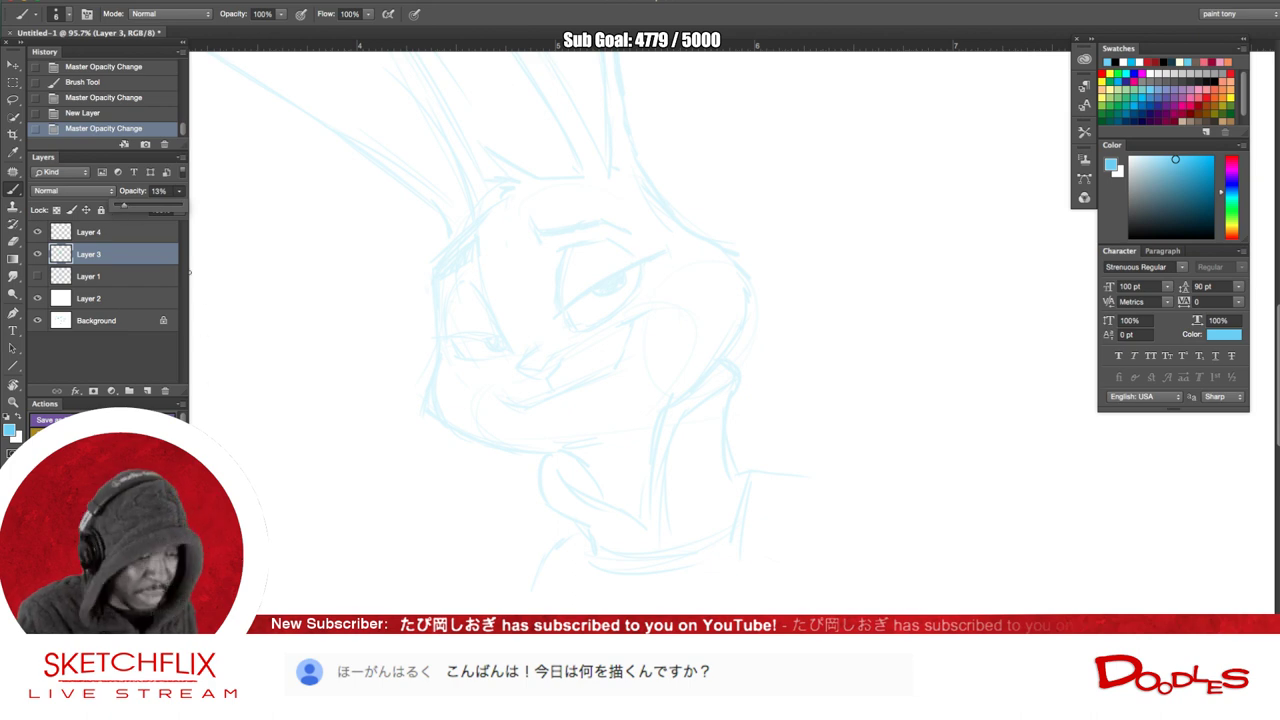
- Lower Layer 3's opacity to 8% and make Layer 4 the active layer for the cleaner lines
drag(130, 206, 120, 207)
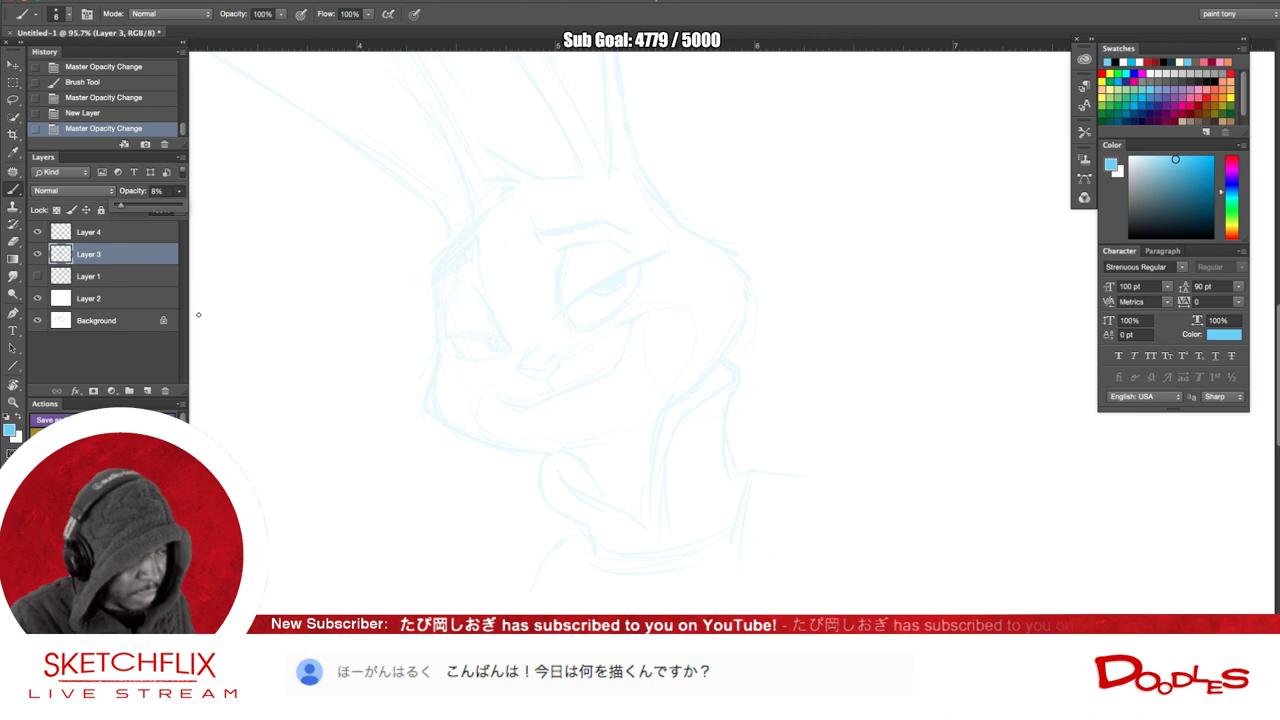
click(126, 236)
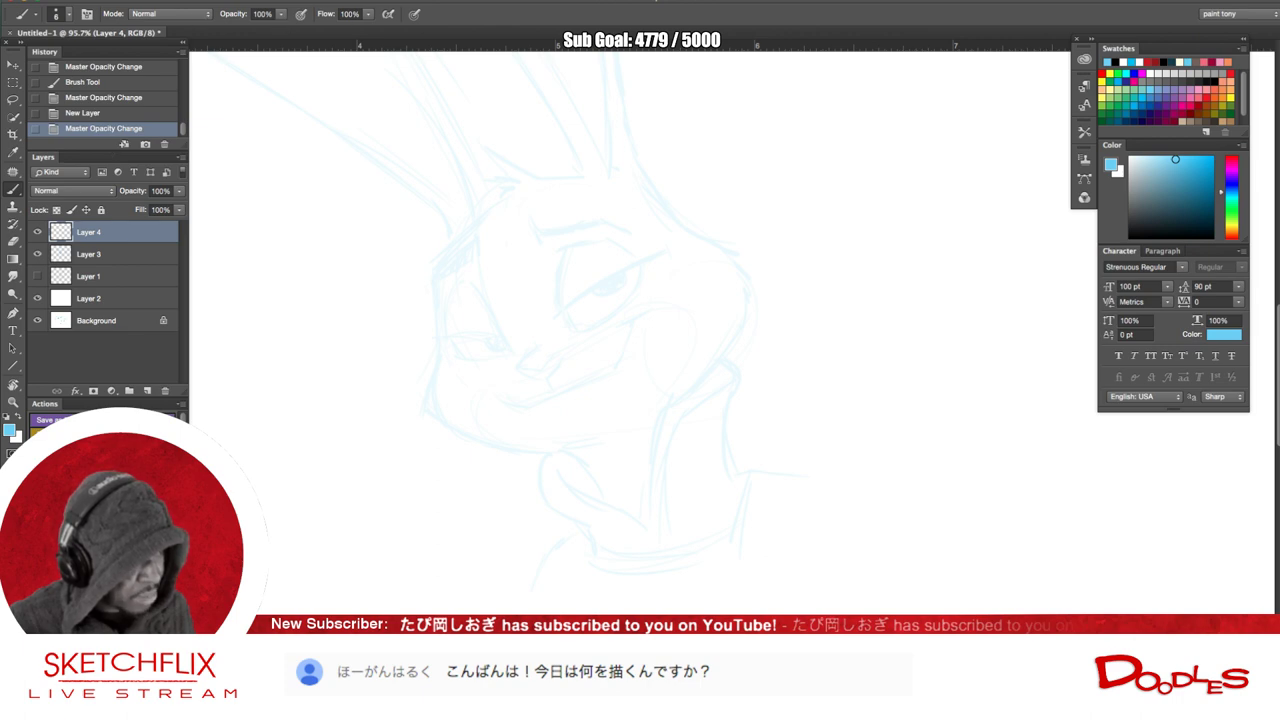
key(Tab)
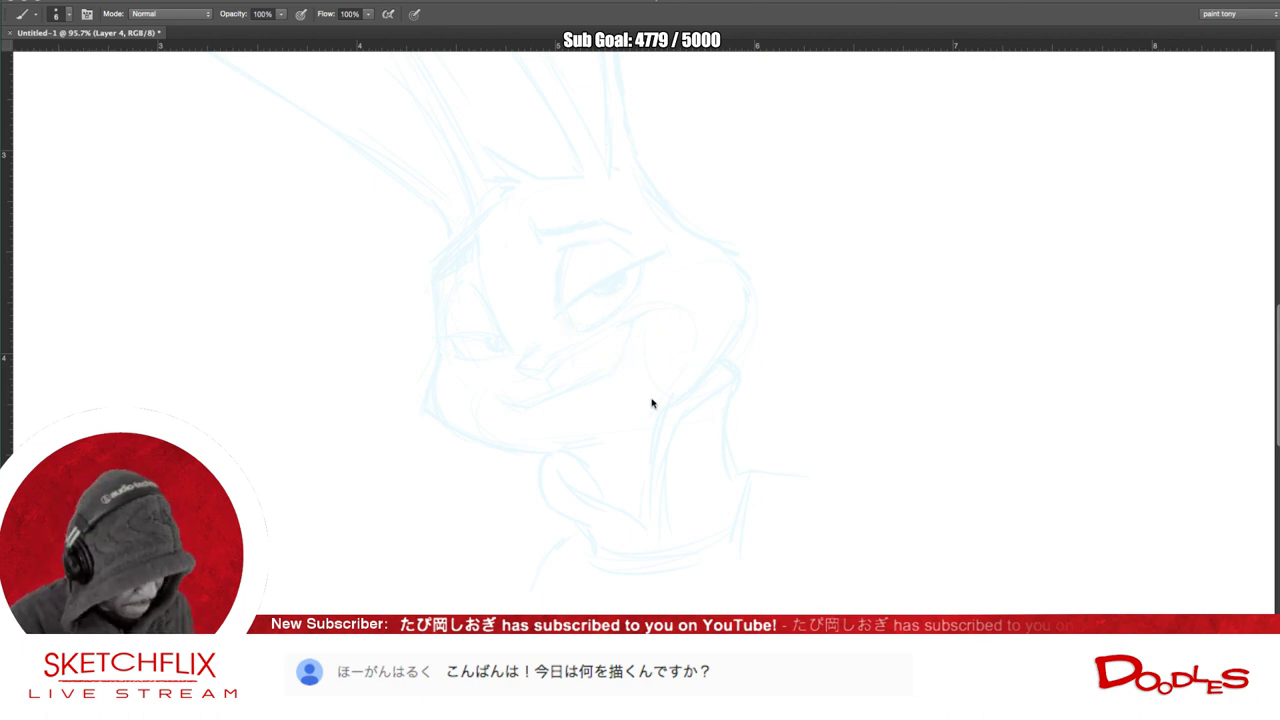
key(Tab)
- Brush the near eye's inner, upper and outer edges in light blue on Layer 4, following the faint sketch
mouse_move(567, 247)
mouse_down()
mouse_move(562, 310)
mouse_move(582, 337)
mouse_up()
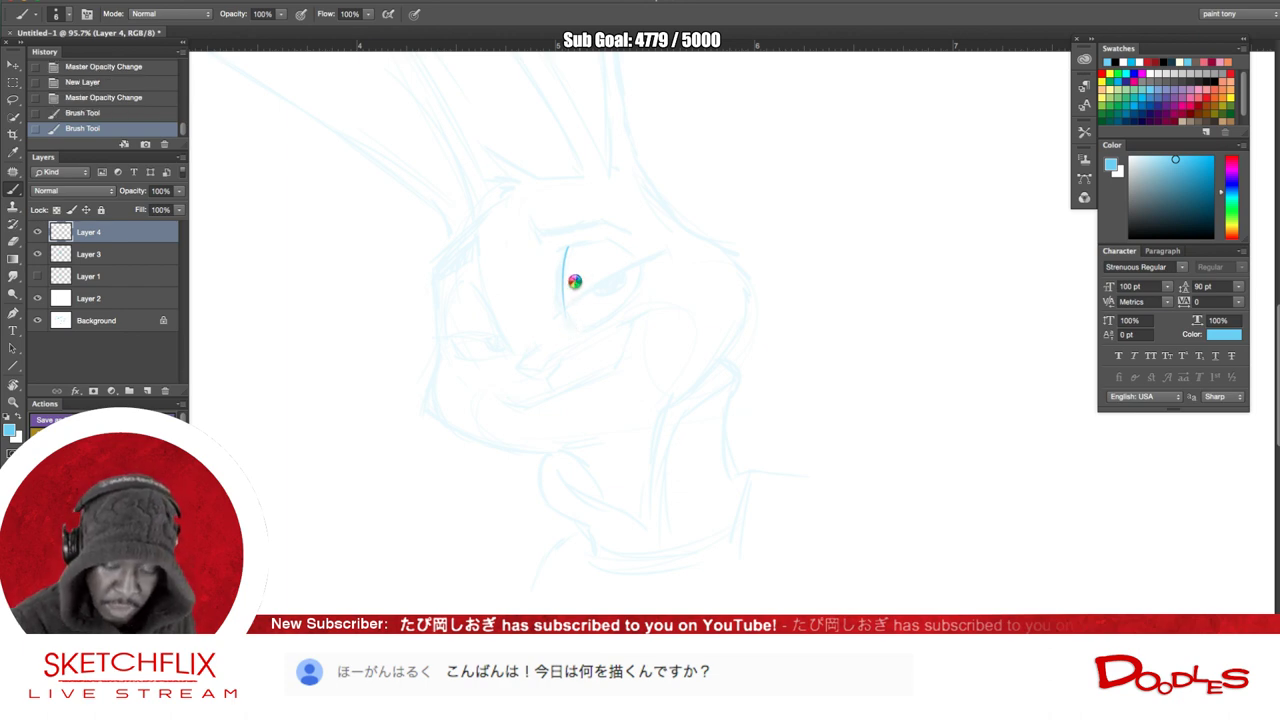
drag(568, 248, 573, 324)
drag(563, 270, 573, 325)
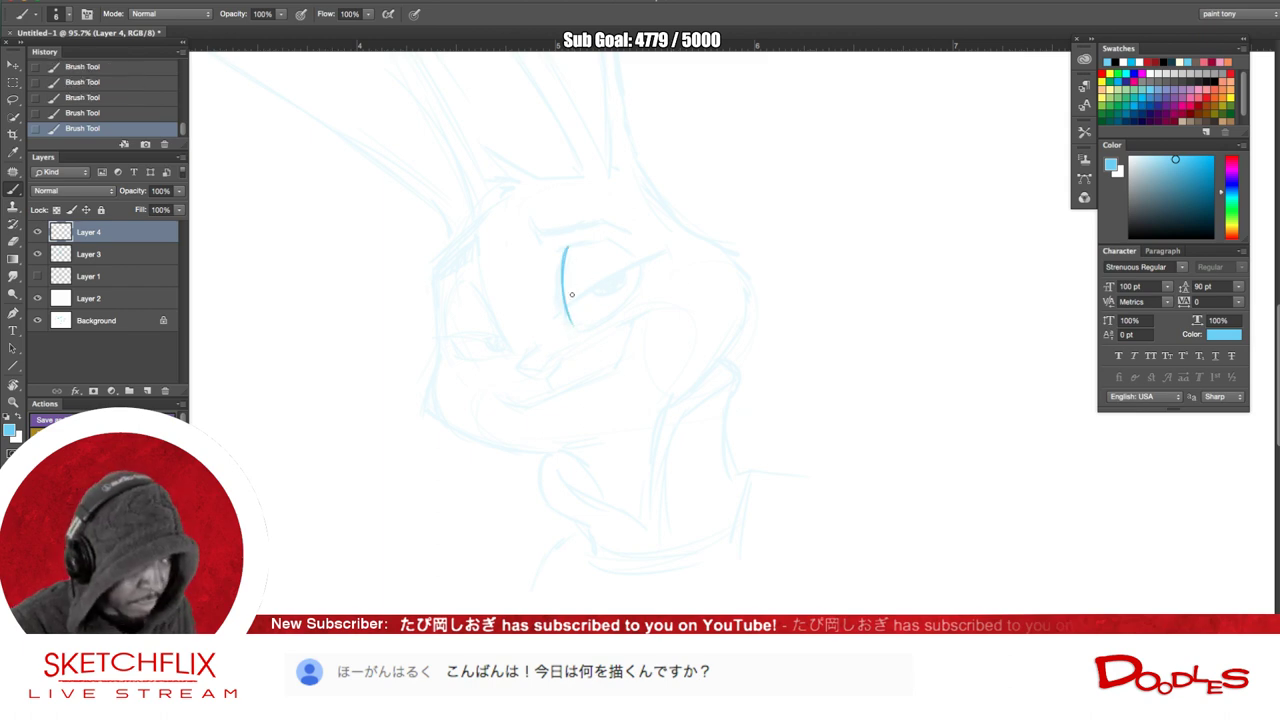
drag(566, 247, 602, 240)
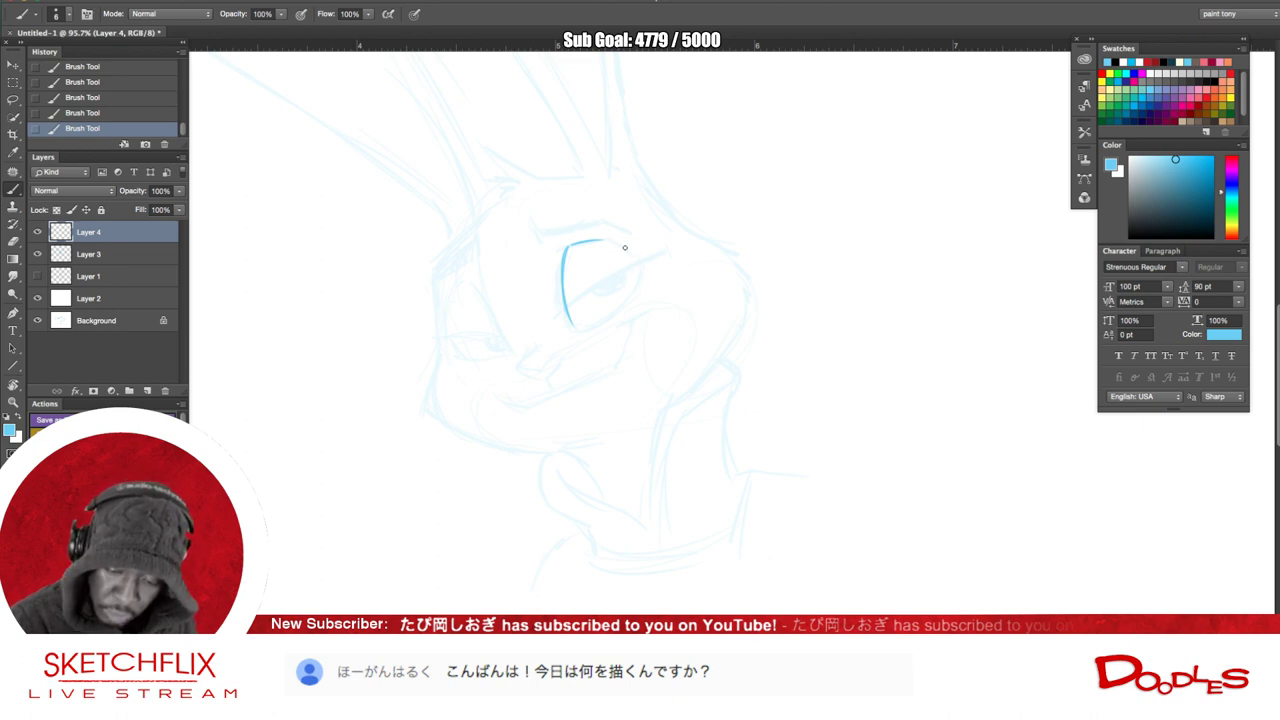
mouse_move(645, 267)
mouse_down()
mouse_move(604, 241)
mouse_move(609, 317)
mouse_up()
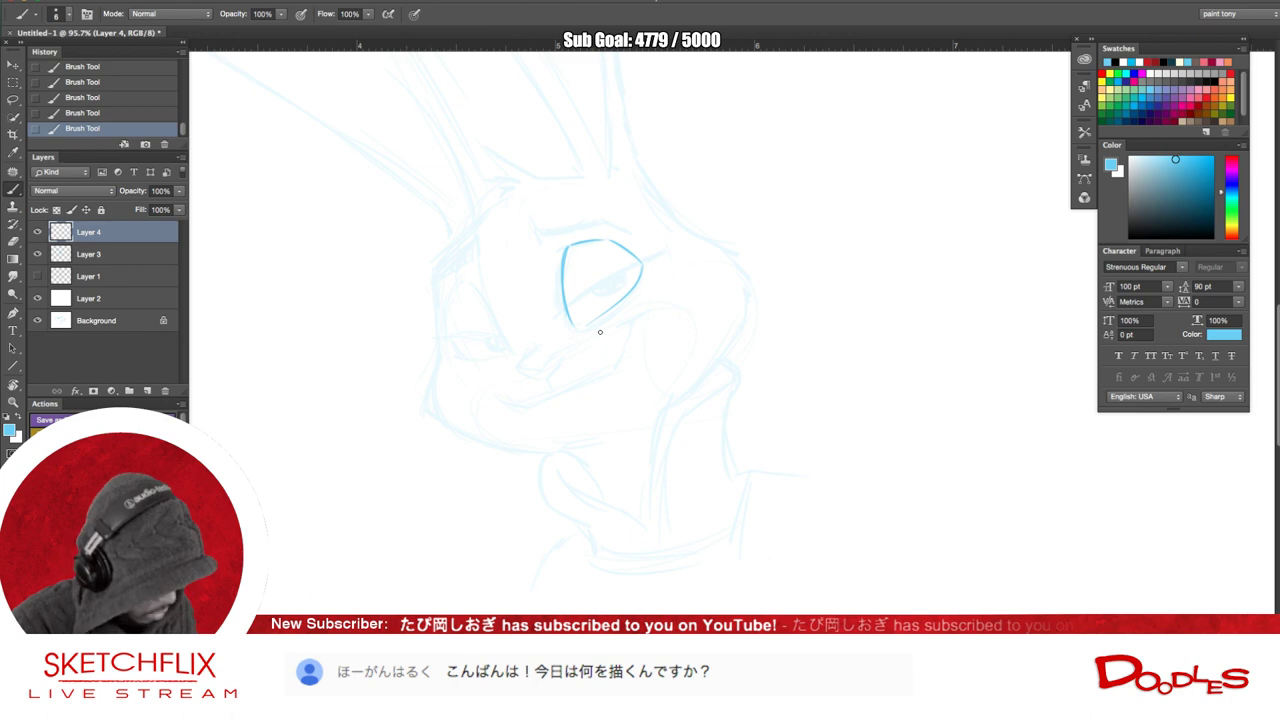
- Redraw the near eye's lower edge and add a heavy half-closed lid line with the iris beneath it
key(ctrl+z)
drag(577, 327, 636, 294)
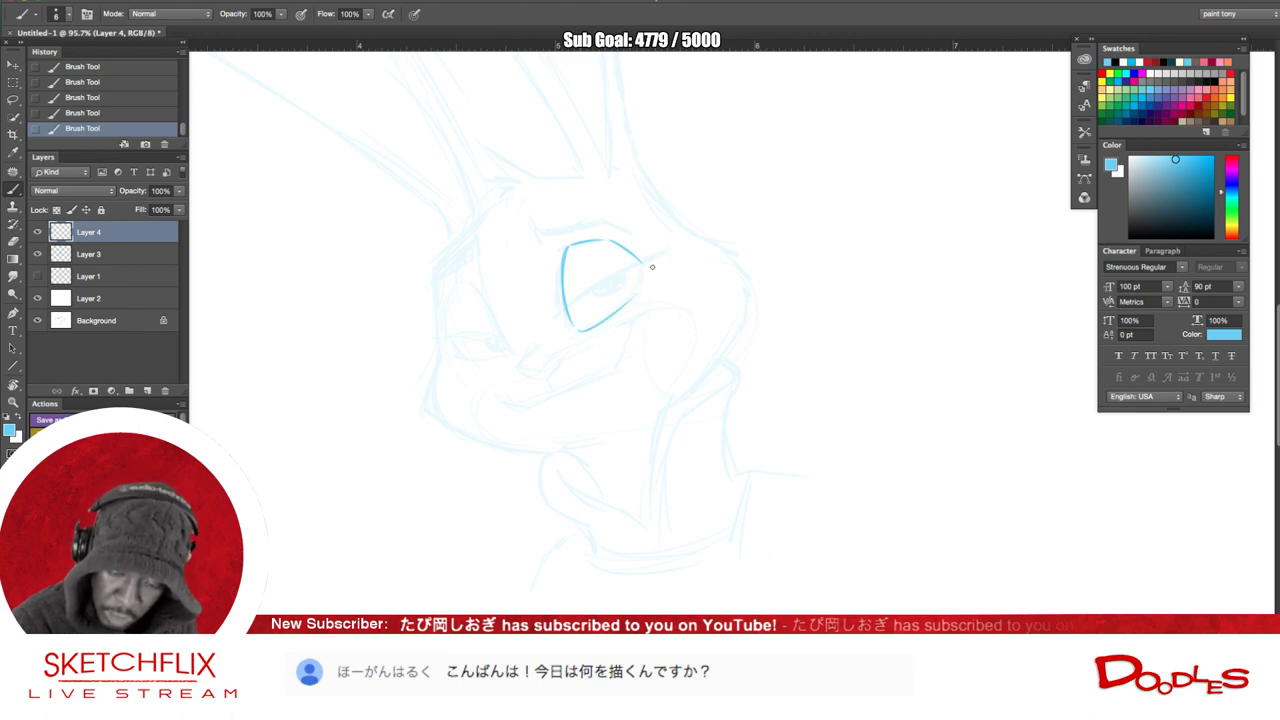
key(ctrl+z)
mouse_move(577, 329)
mouse_down()
mouse_move(632, 298)
mouse_move(641, 277)
mouse_up()
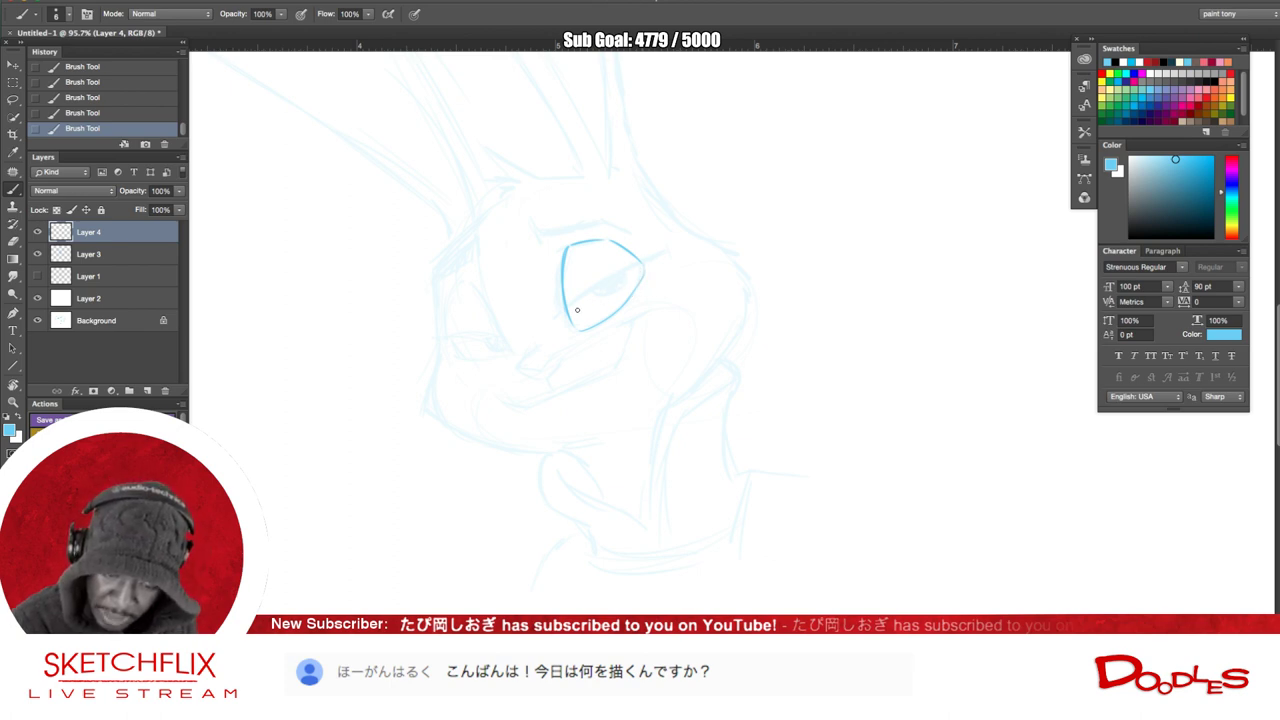
drag(560, 318, 661, 249)
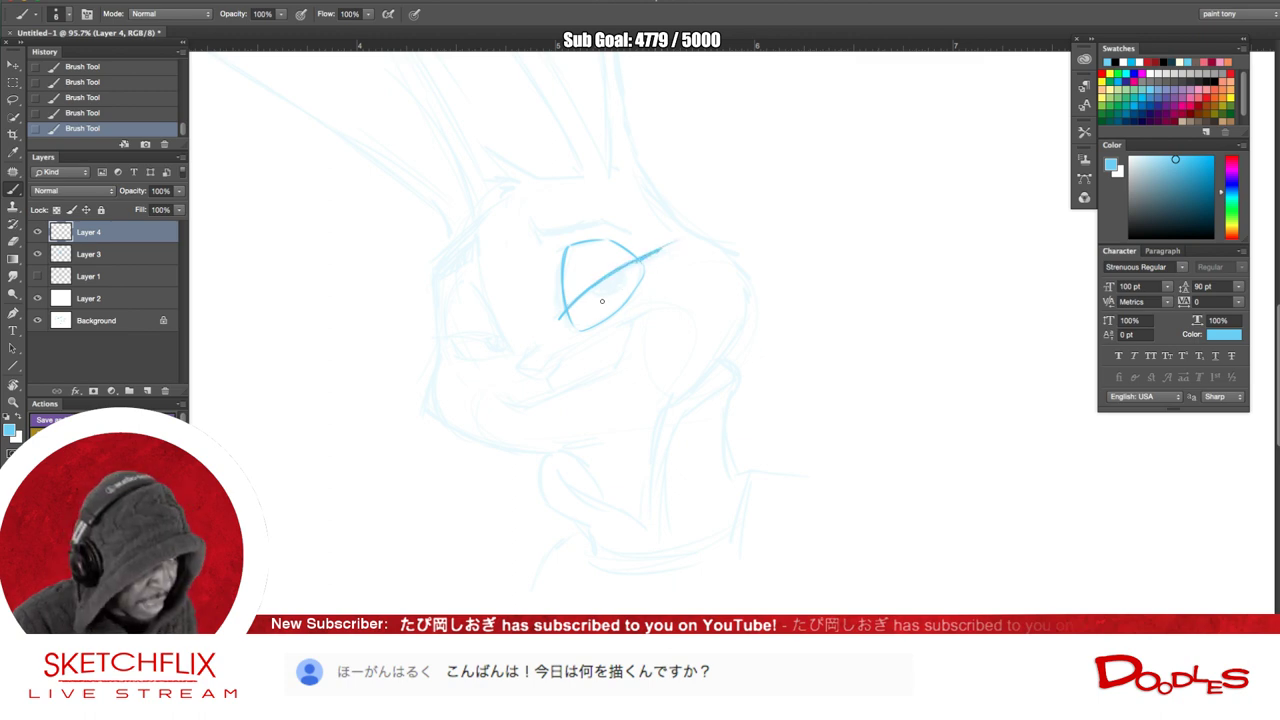
mouse_move(622, 267)
mouse_down()
mouse_move(640, 261)
mouse_move(598, 290)
mouse_move(608, 294)
mouse_up()
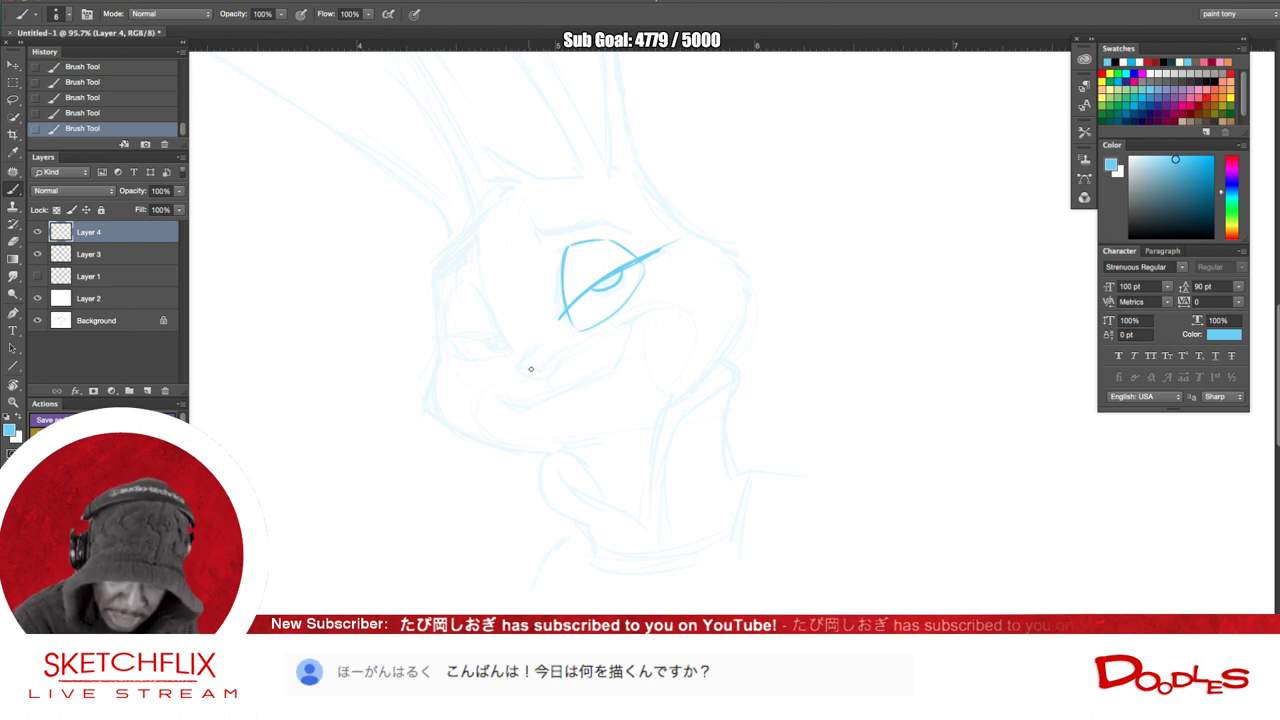
- Outline the rabbit's small angular nose over the guide, rotating the canvas to suit the strokes
mouse_move(530, 350)
mouse_down()
mouse_move(520, 364)
mouse_move(531, 368)
mouse_move(552, 352)
mouse_up()
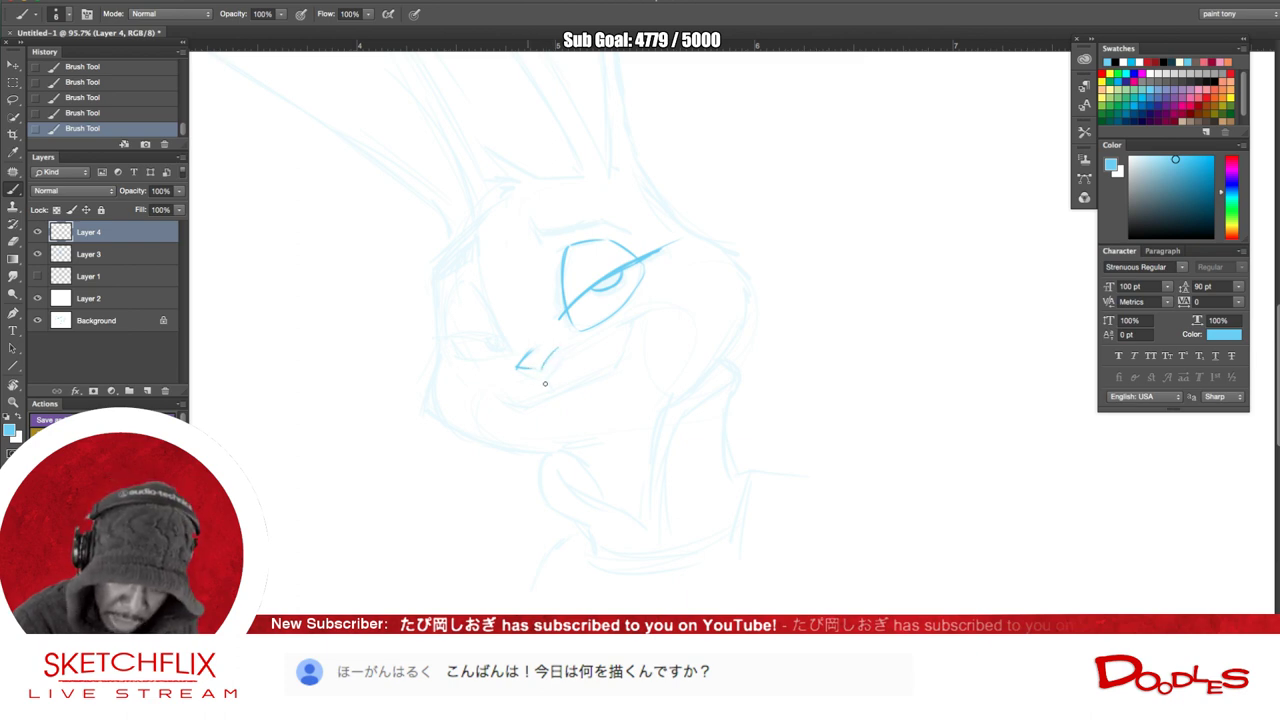
key(r)
drag(586, 557, 511, 563)
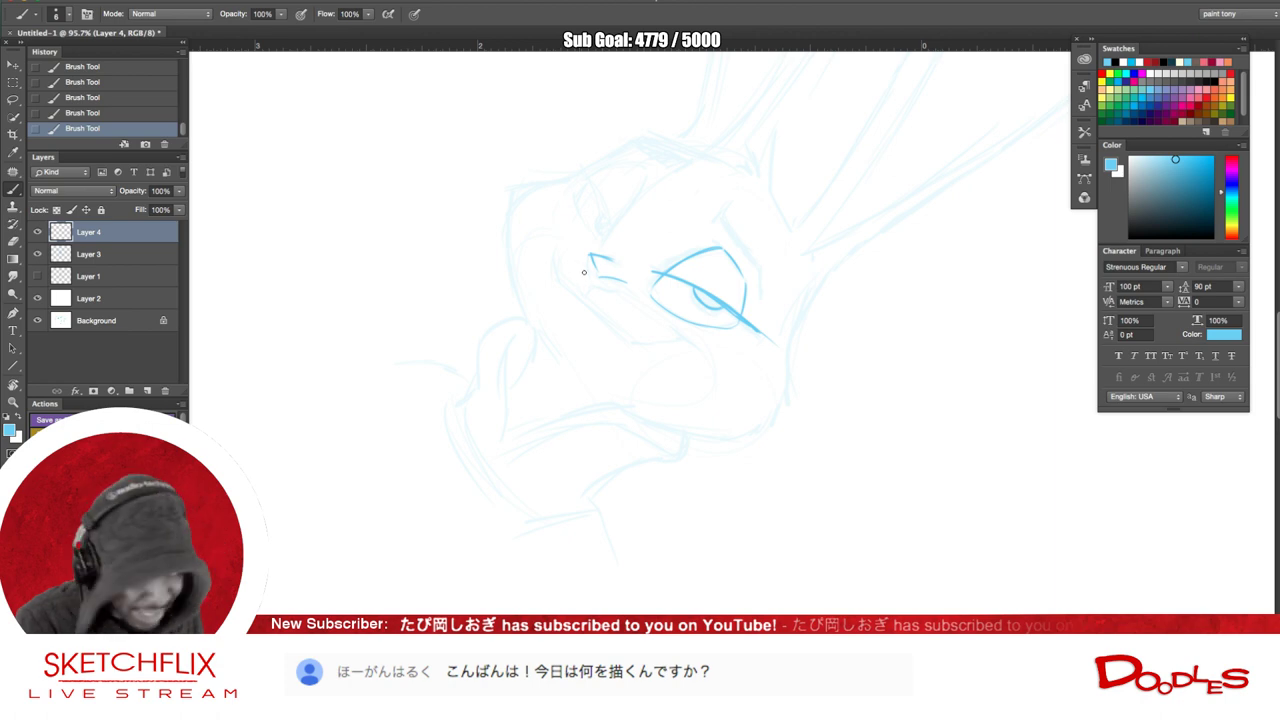
drag(589, 256, 590, 288)
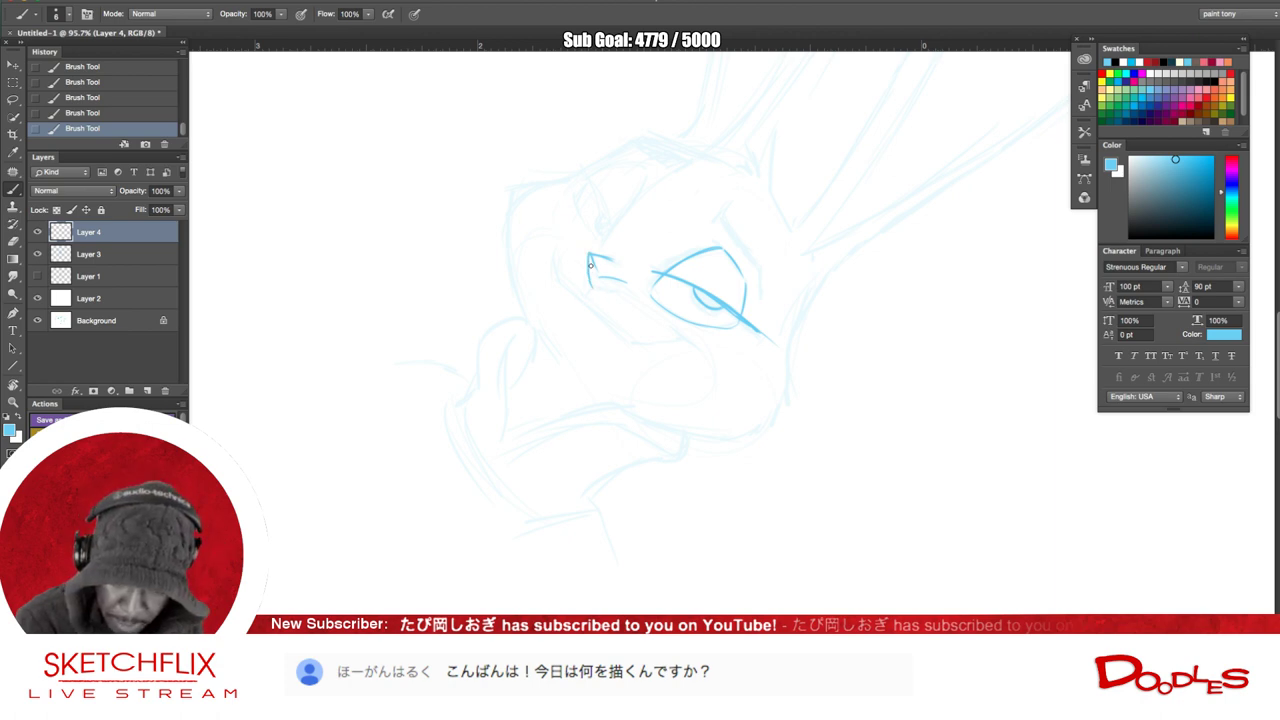
mouse_move(773, 249)
mouse_down()
mouse_move(754, 177)
mouse_move(750, 305)
mouse_up()
key(b)
drag(569, 408, 576, 434)
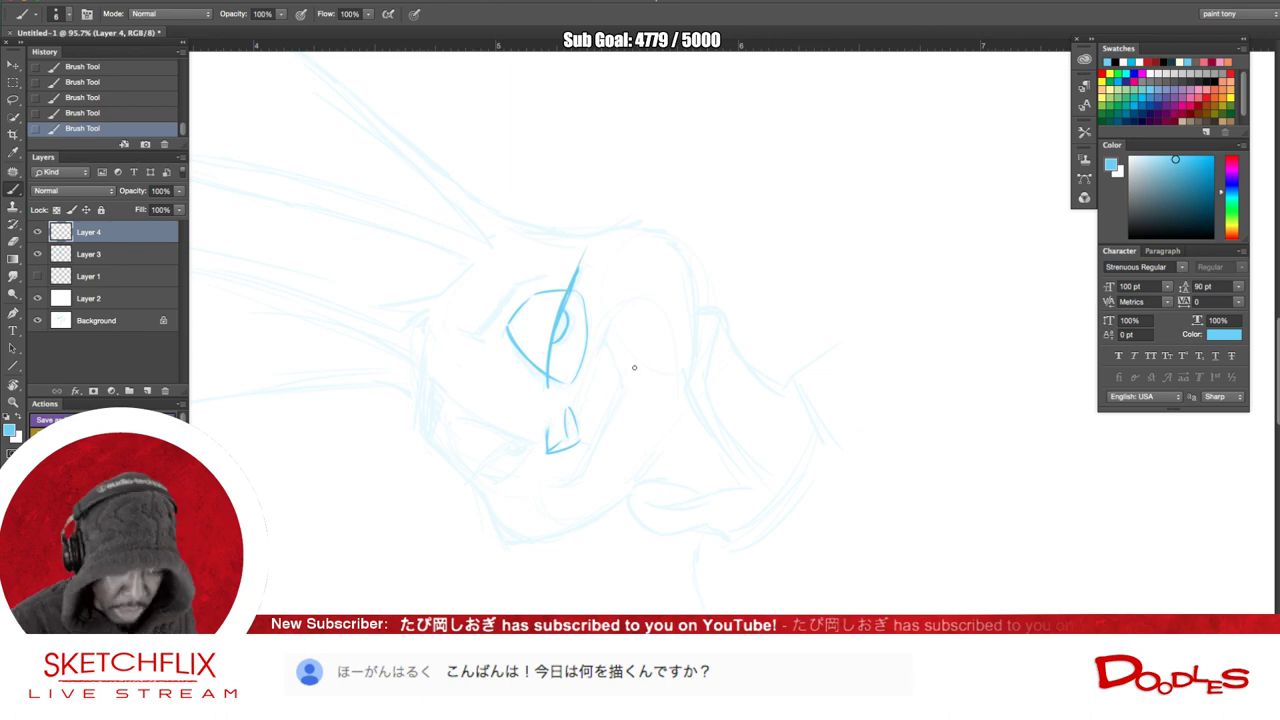
- Return the canvas to upright and rework the nose's lower edge and nostril, undoing and erasing the stray strokes
key(r)
drag(791, 557, 663, 590)
key(b)
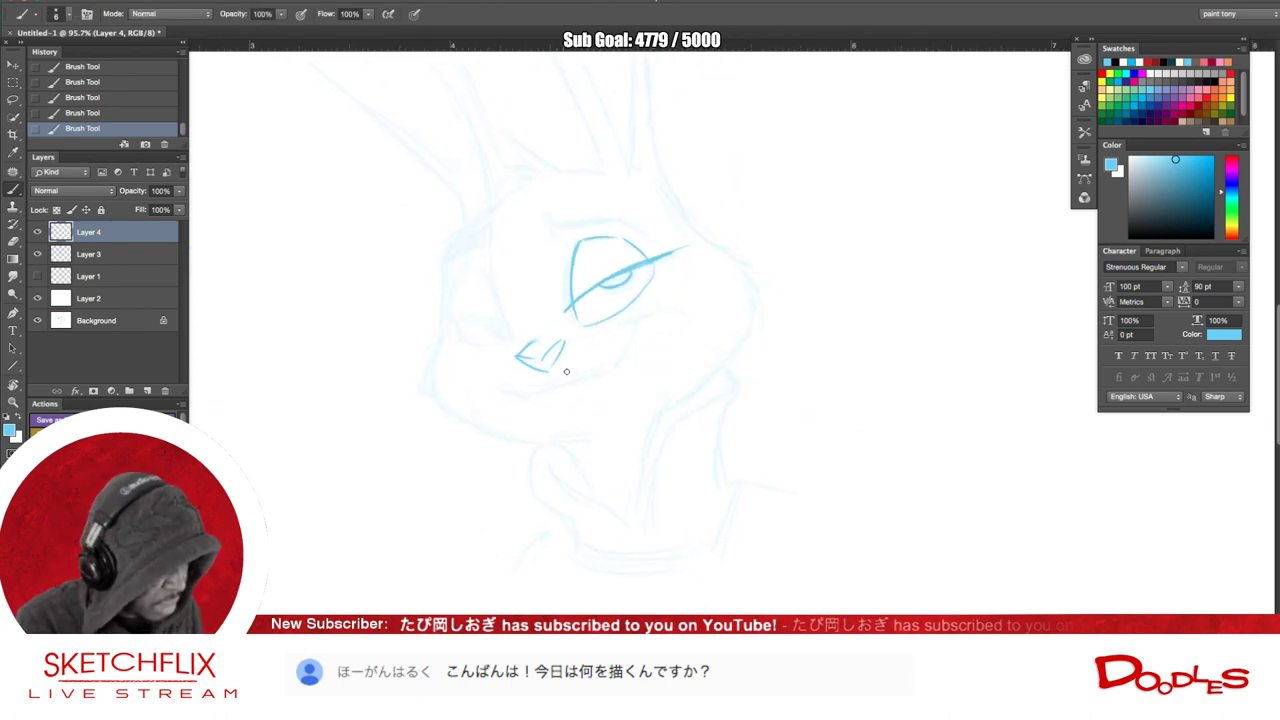
mouse_move(551, 374)
mouse_down()
mouse_move(556, 350)
mouse_move(533, 389)
mouse_up()
key(super+z)
drag(565, 345, 557, 364)
key(super+z)
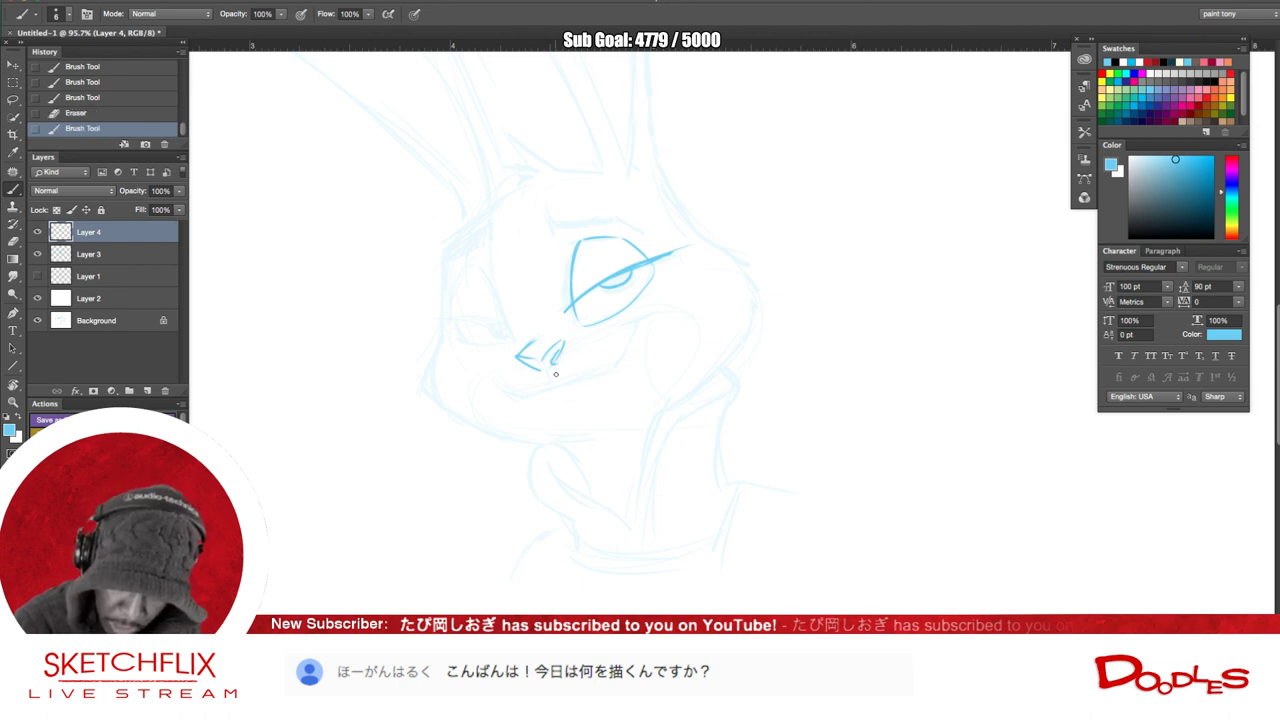
key(ctrl+z)
key(ctrl+z)
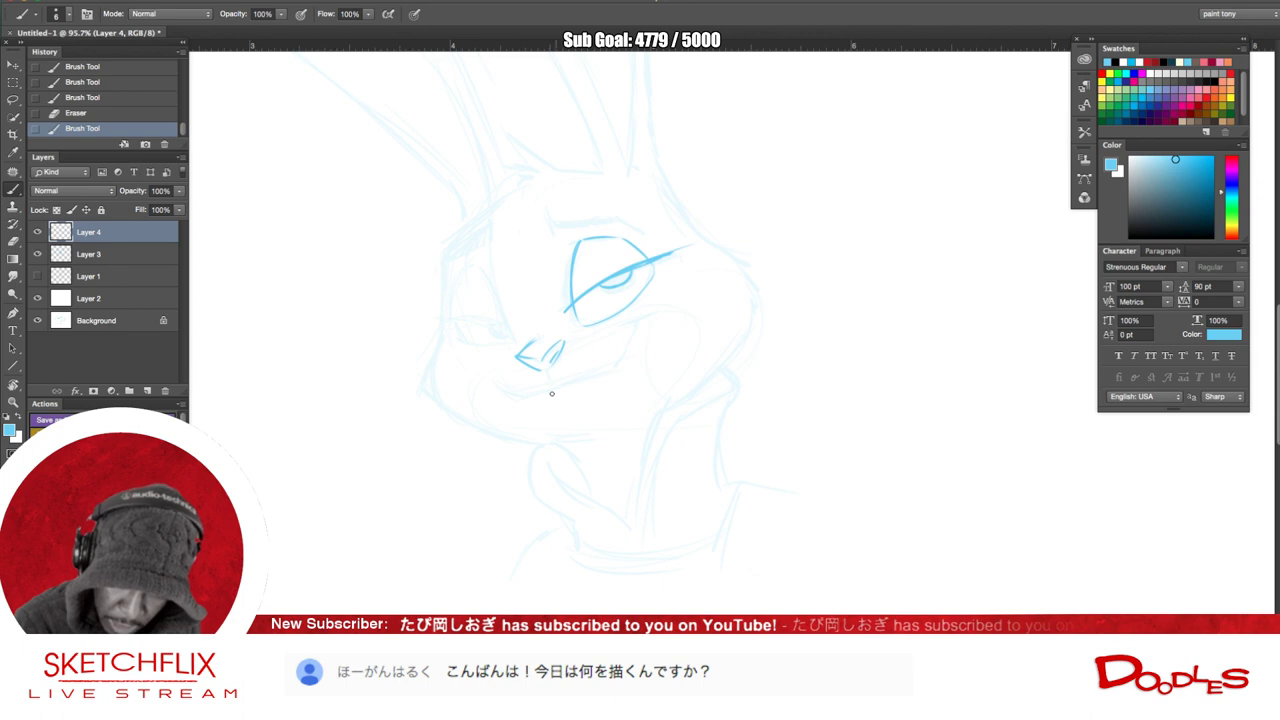
- Draw the short line below the nose and the small curve of the mouth beneath it, undoing the misplaced strokes
mouse_move(541, 369)
mouse_down()
mouse_move(552, 382)
mouse_move(522, 392)
mouse_up()
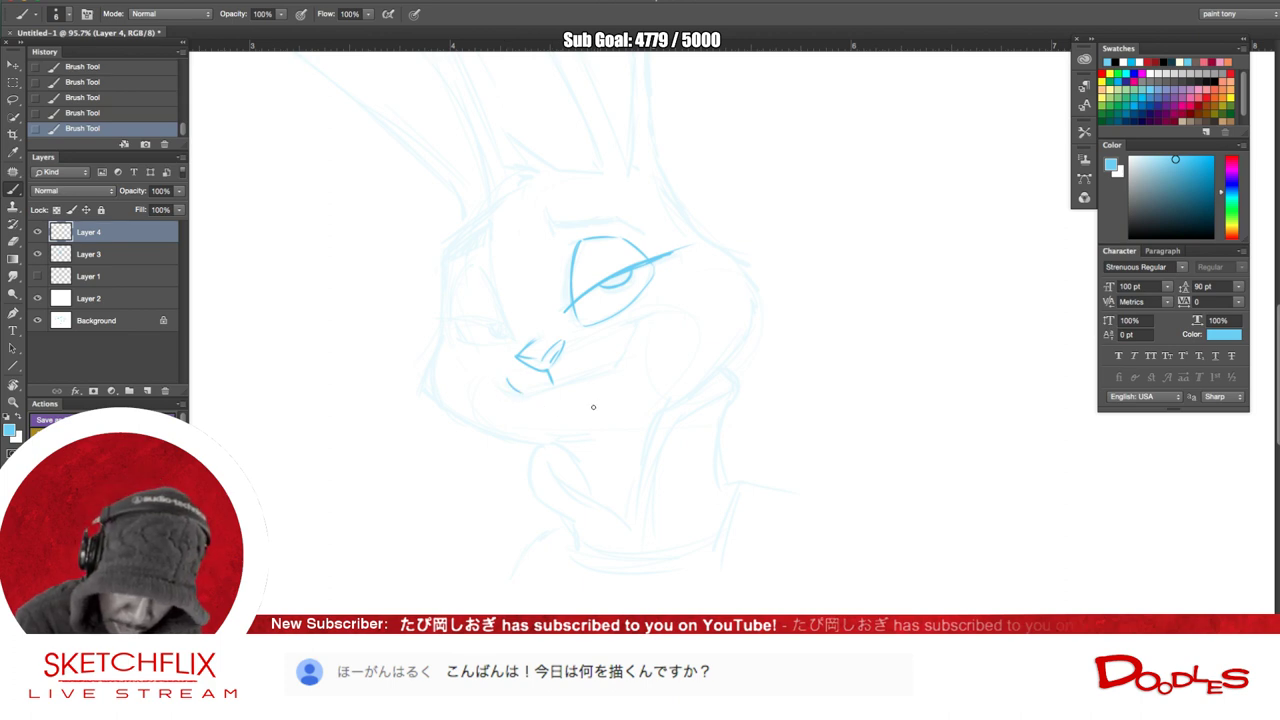
key(ctrl+z)
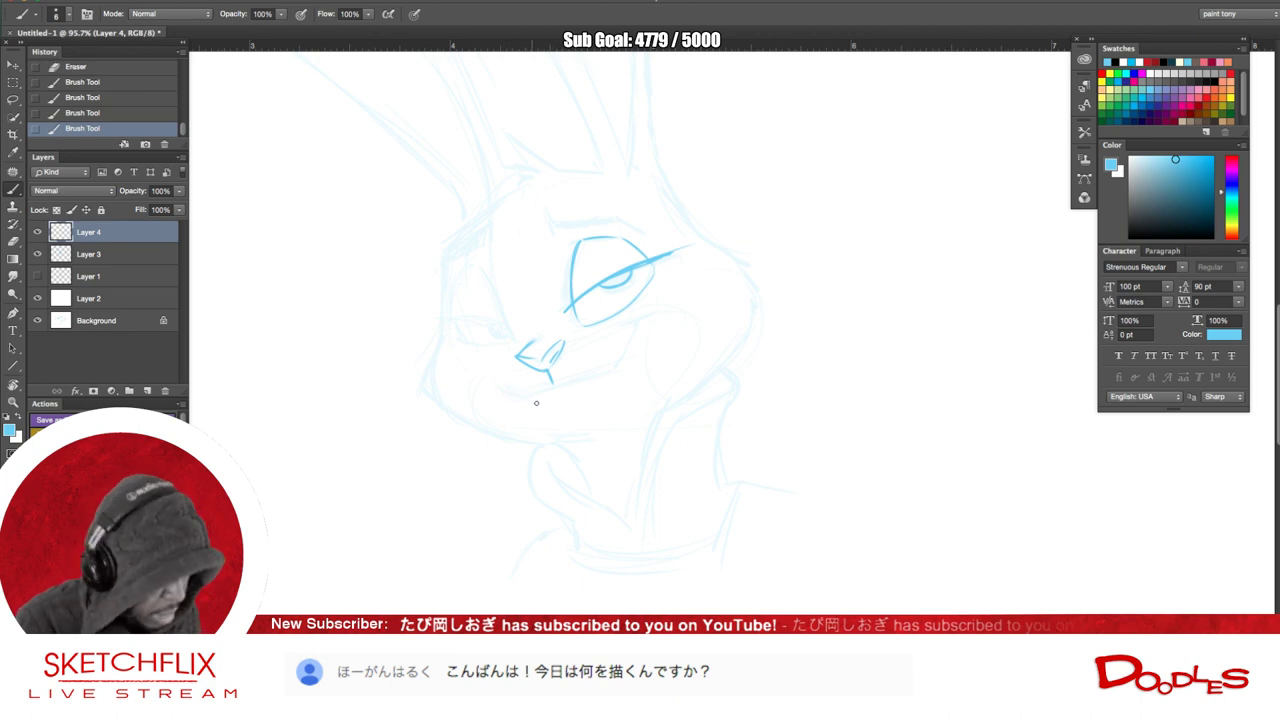
mouse_move(509, 386)
mouse_down()
mouse_move(560, 388)
mouse_move(621, 366)
mouse_up()
key(ctrl+z)
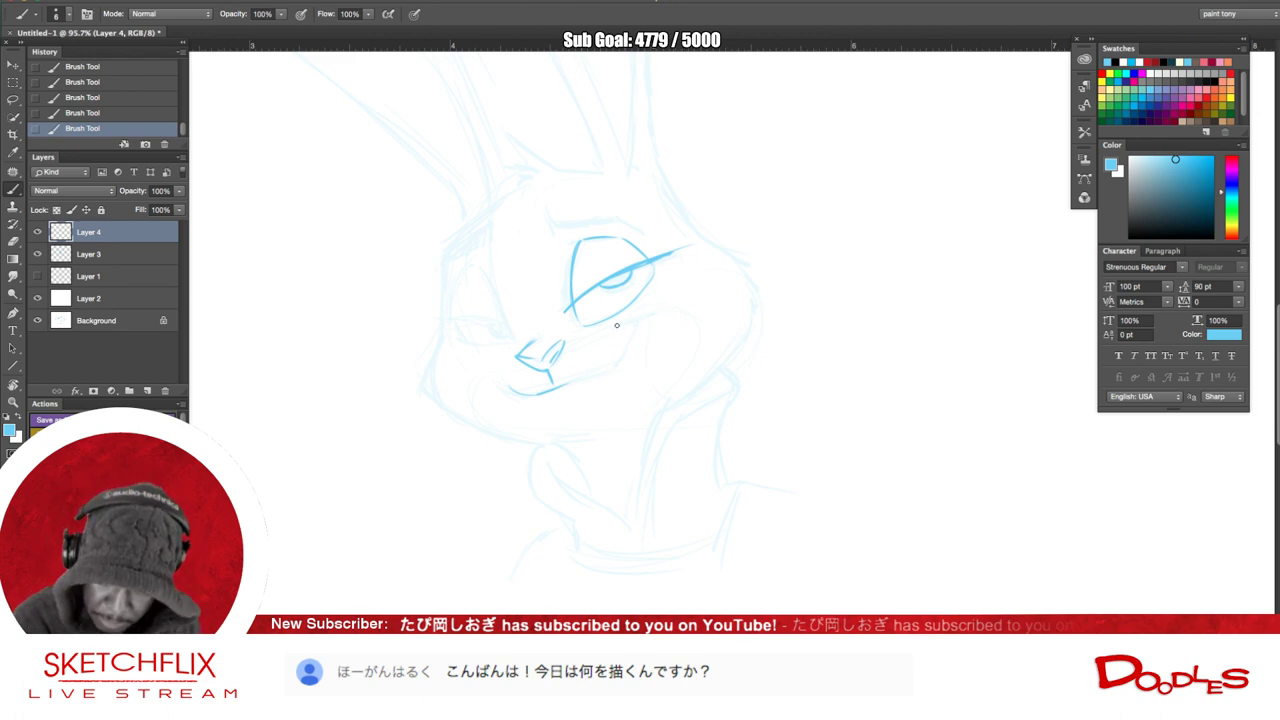
- Draw the smirk's corner crease below the near eye and erase the line joining it to the mouth
drag(633, 319, 620, 358)
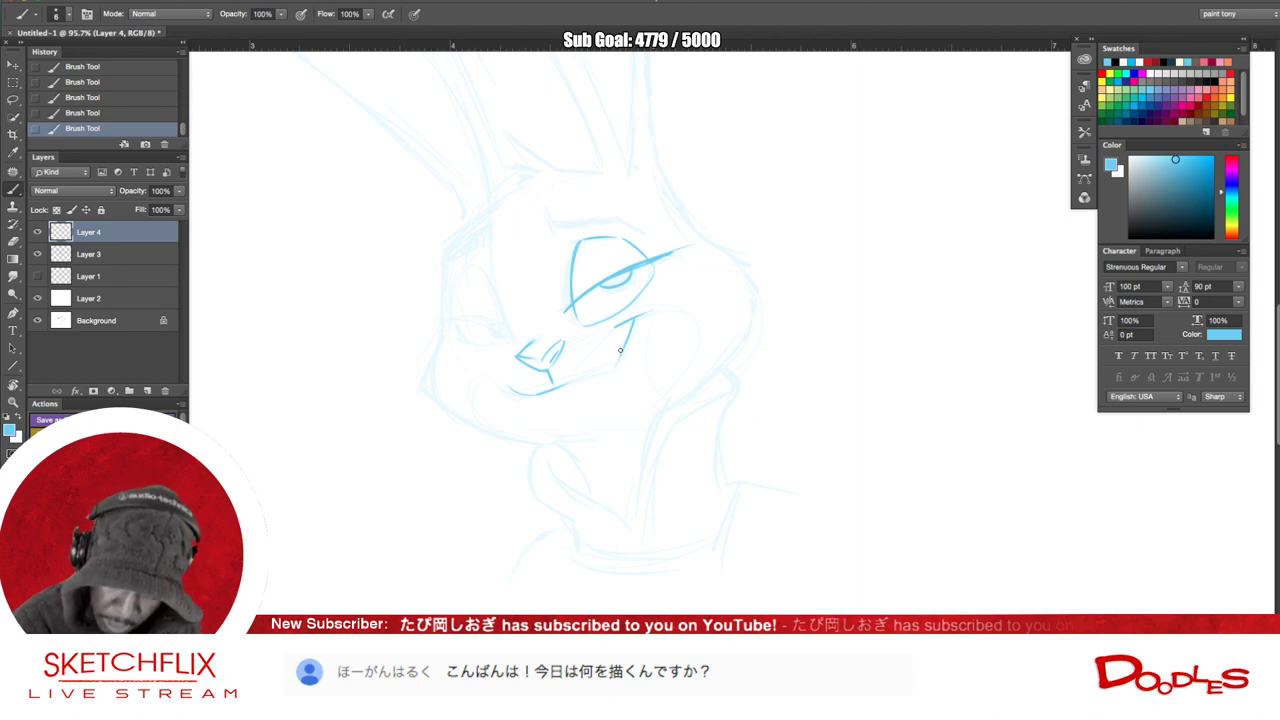
mouse_move(614, 362)
mouse_down()
mouse_move(552, 389)
mouse_move(597, 366)
mouse_up()
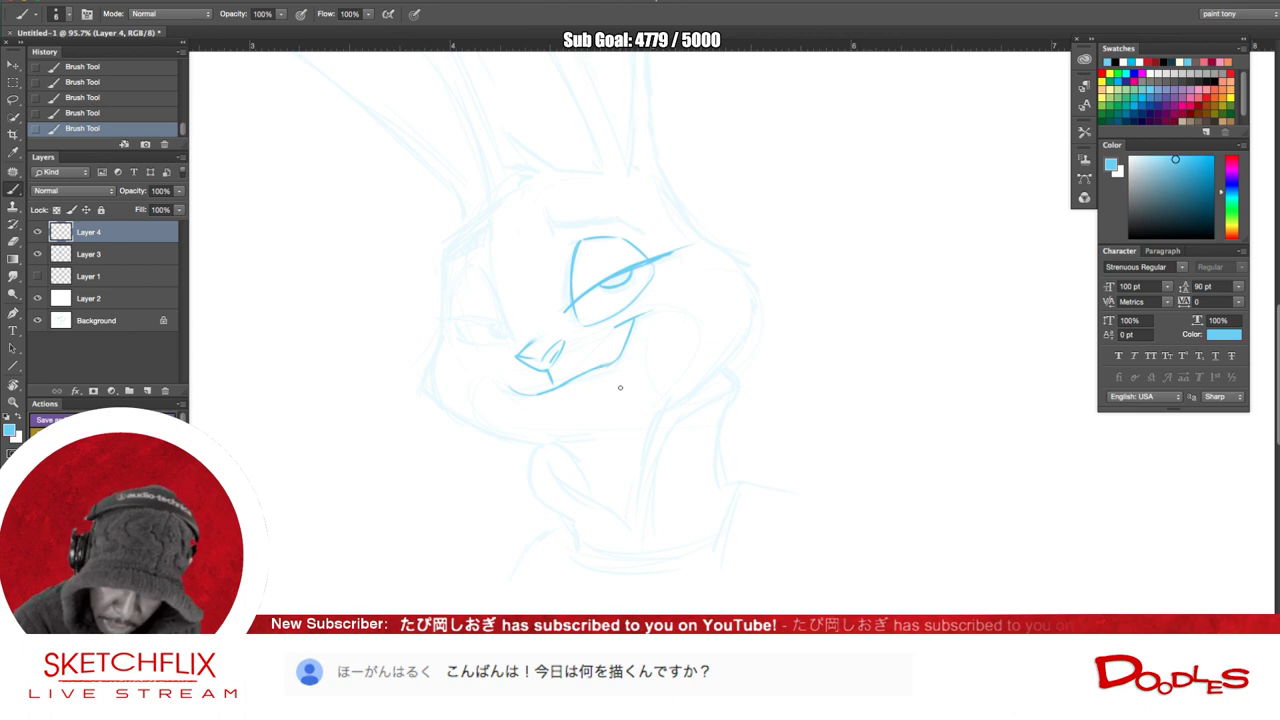
drag(562, 386, 622, 361)
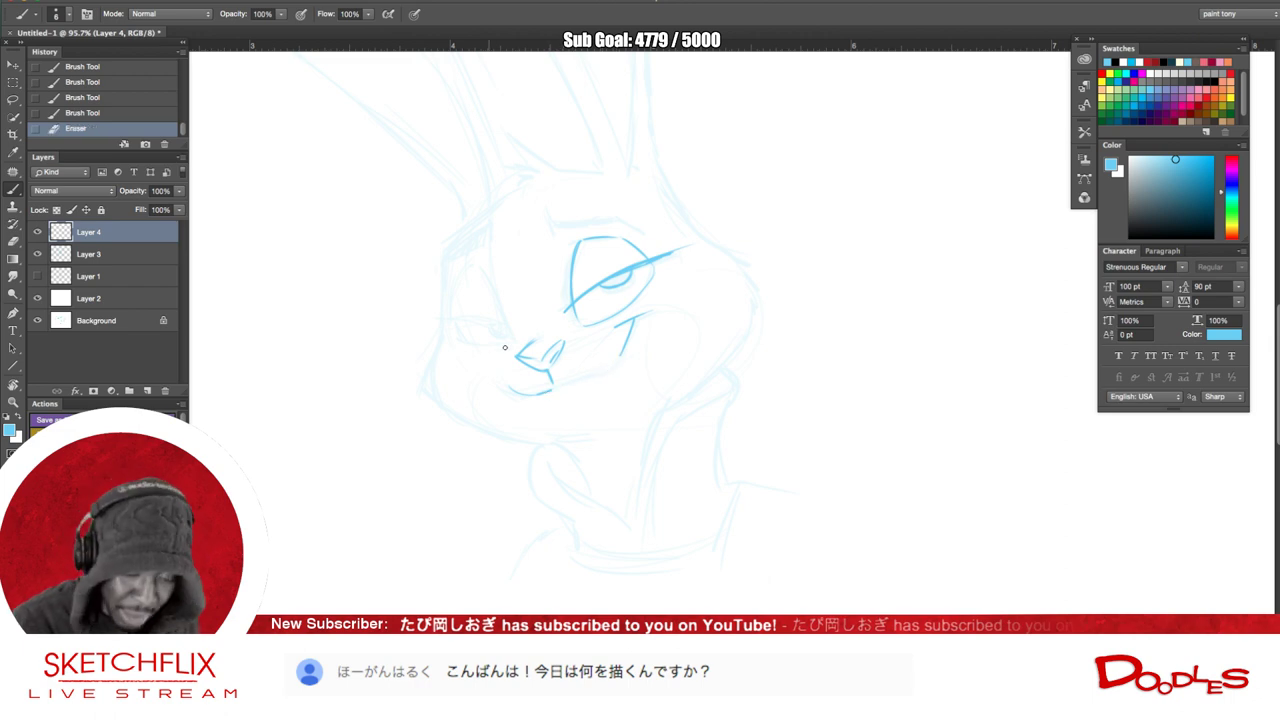
- Draw the far eye's inner and outer edges and extend the near eye's upper line past its inner corner
drag(463, 266, 506, 320)
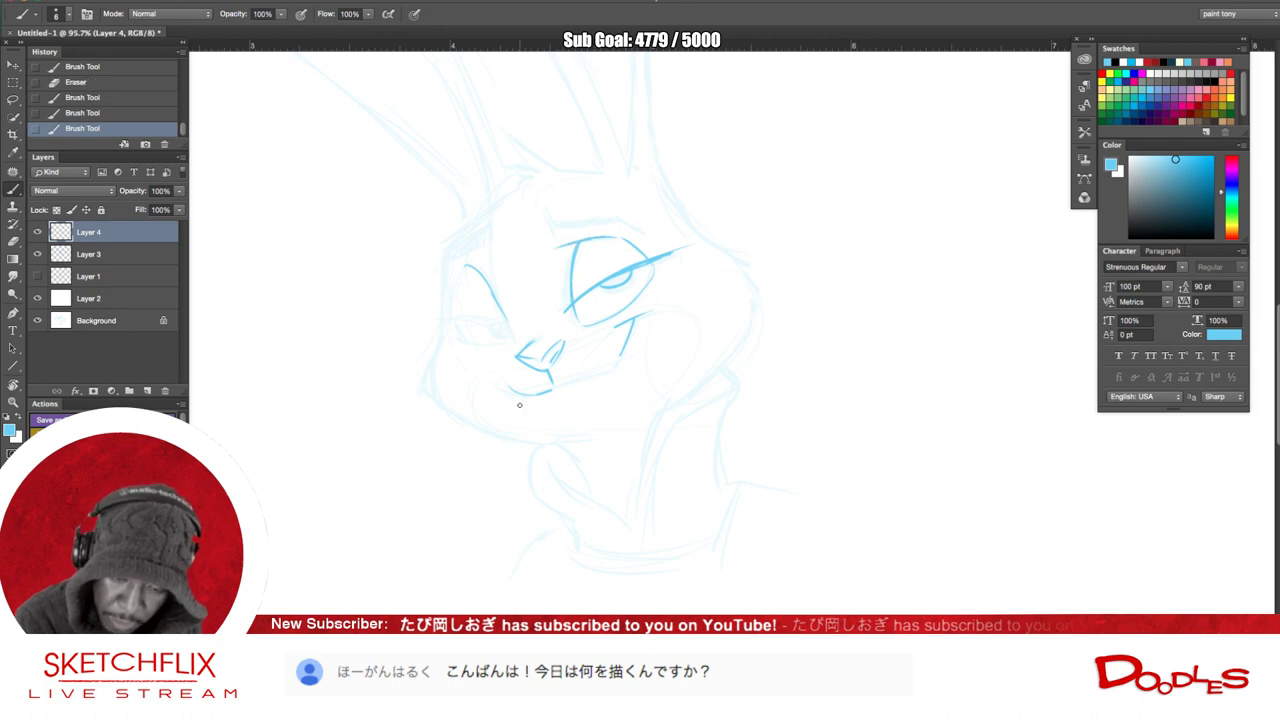
drag(595, 237, 566, 243)
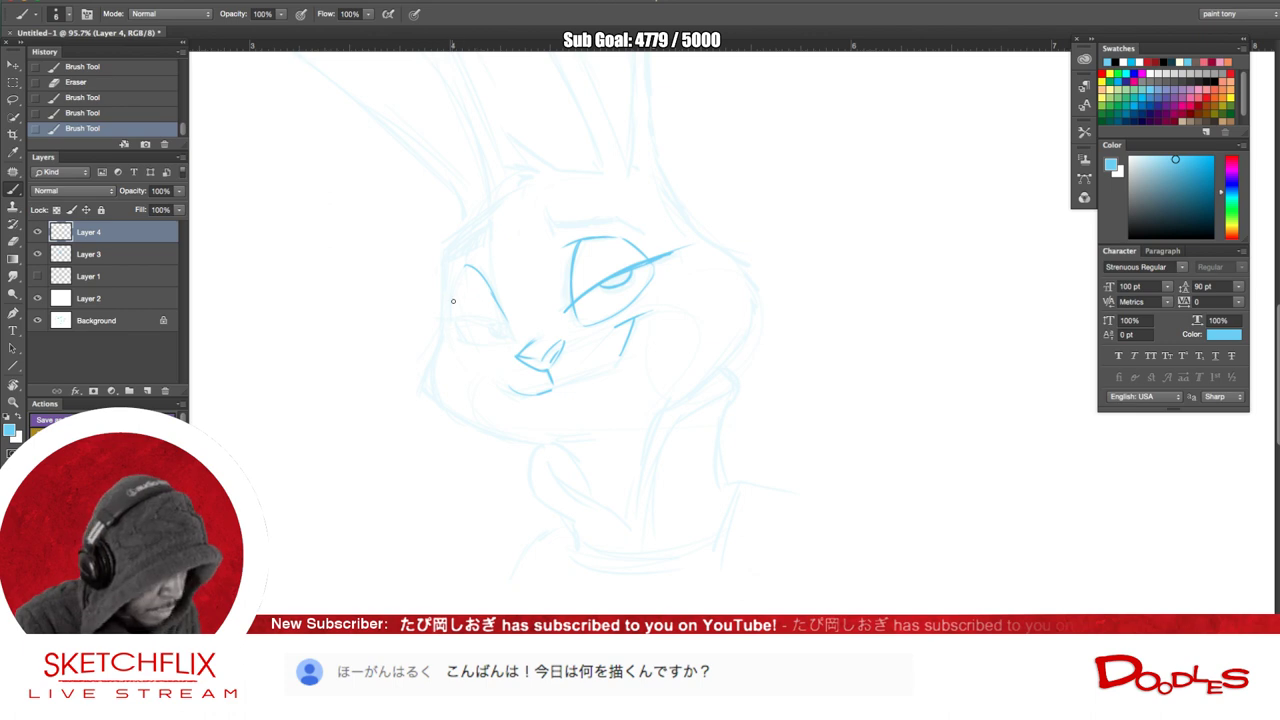
mouse_move(454, 324)
mouse_down()
mouse_move(459, 278)
mouse_move(456, 326)
mouse_up()
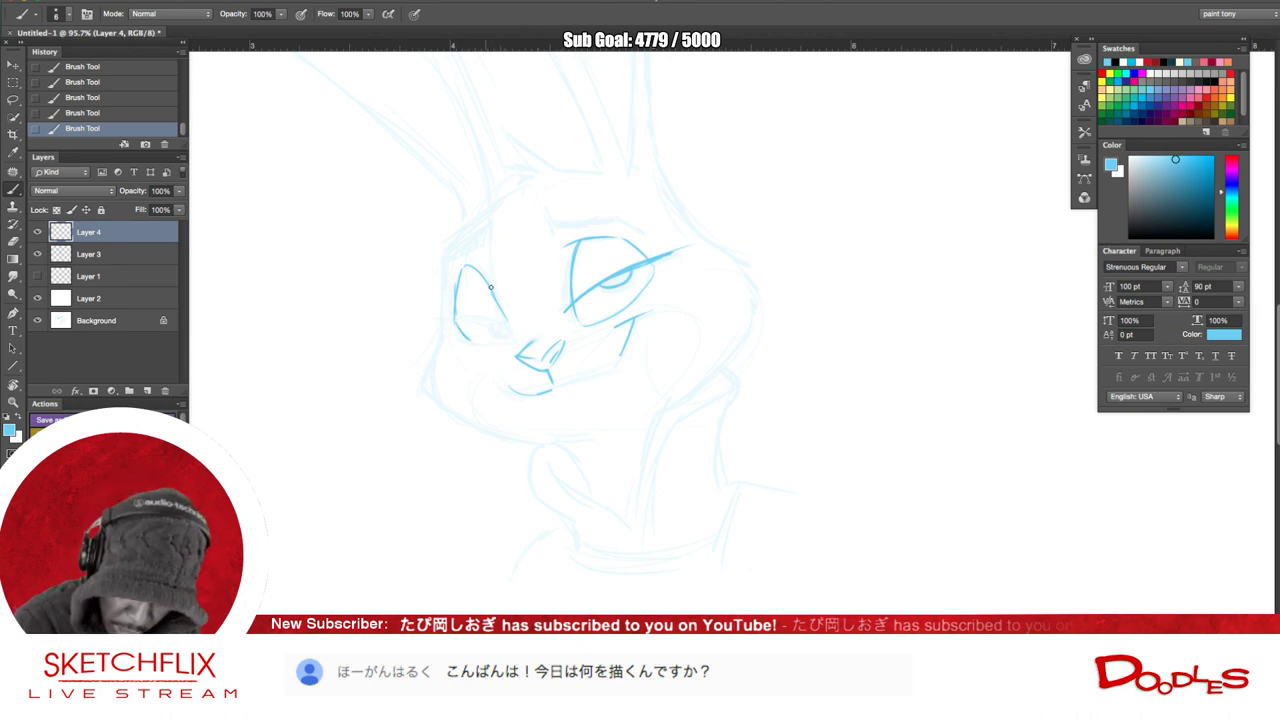
- Rotate the canvas to -45° and draw the half-closed lid line across the far eye
key(r)
drag(677, 371, 480, 360)
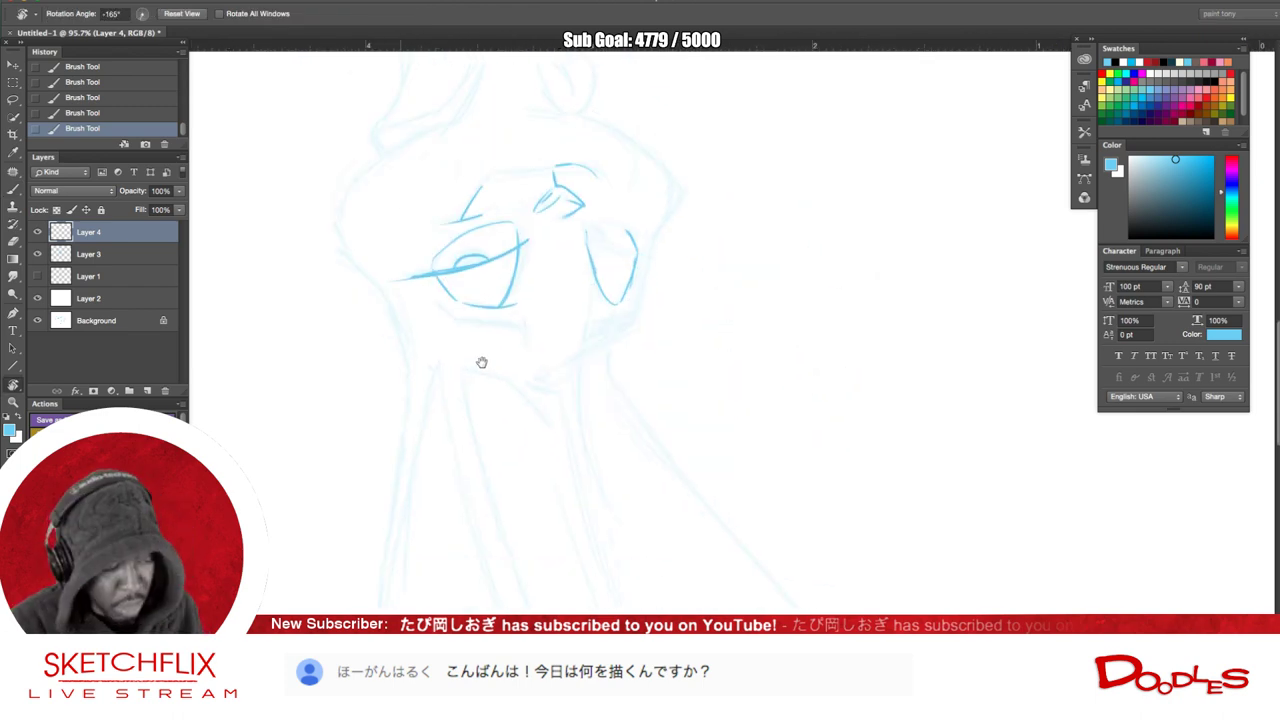
mouse_move(646, 549)
mouse_down()
mouse_move(326, 575)
mouse_move(362, 580)
mouse_up()
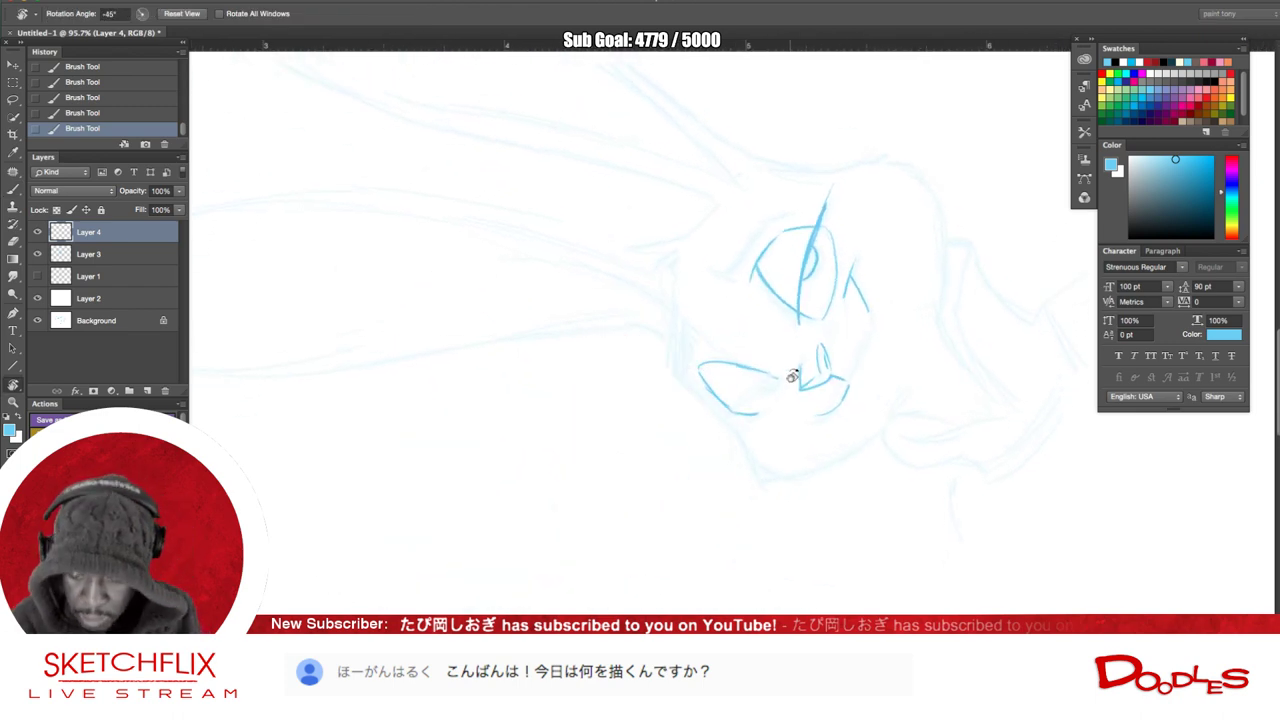
key(b)
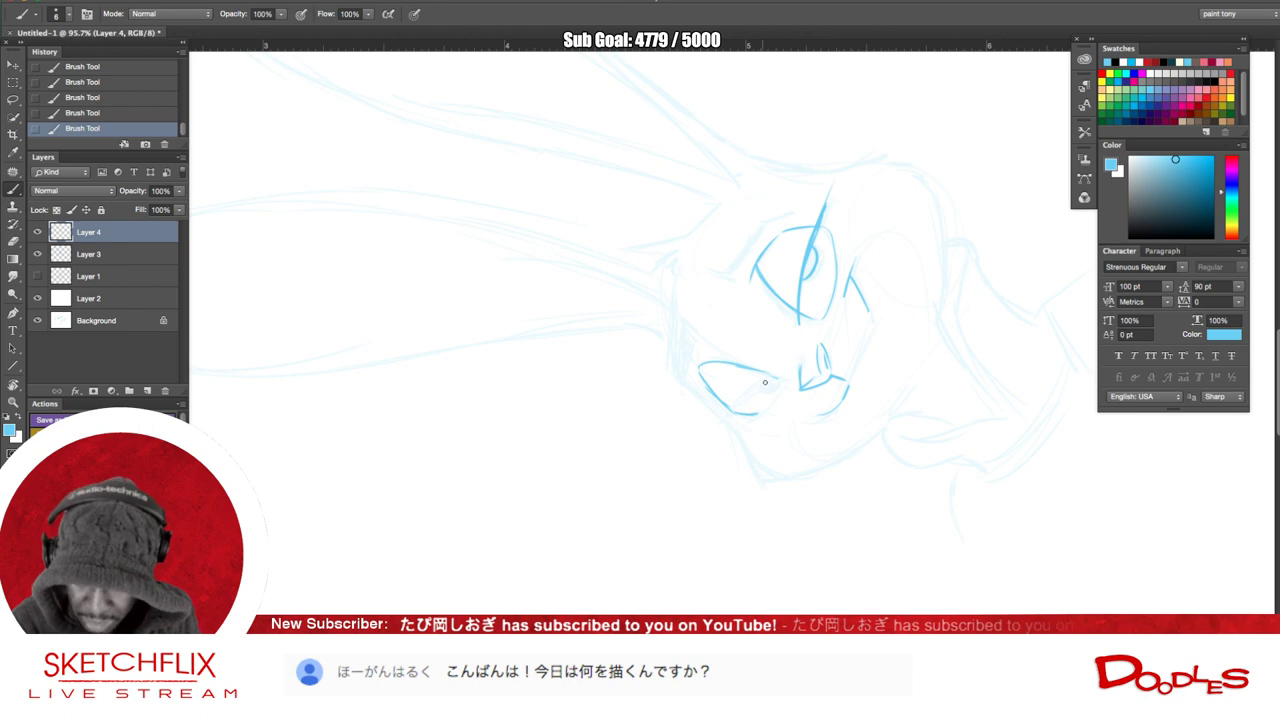
mouse_move(773, 373)
mouse_down()
mouse_move(731, 422)
mouse_move(734, 410)
mouse_up()
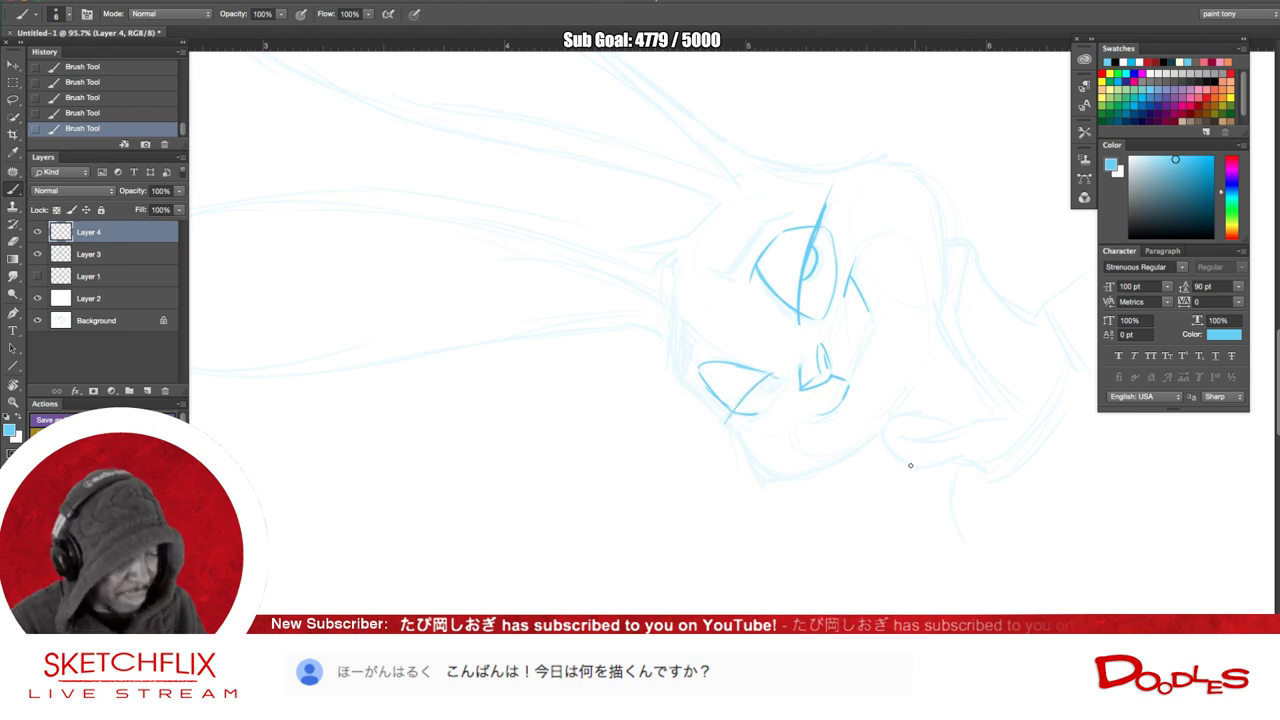
- Turn the face upright and draw the head contour beside the far eye, from the brow down to the lid line
key(r)
mouse_move(663, 577)
mouse_down()
mouse_move(391, 457)
mouse_move(509, 437)
mouse_move(626, 270)
mouse_move(598, 497)
mouse_move(610, 505)
mouse_up()
key(b)
drag(664, 425, 632, 390)
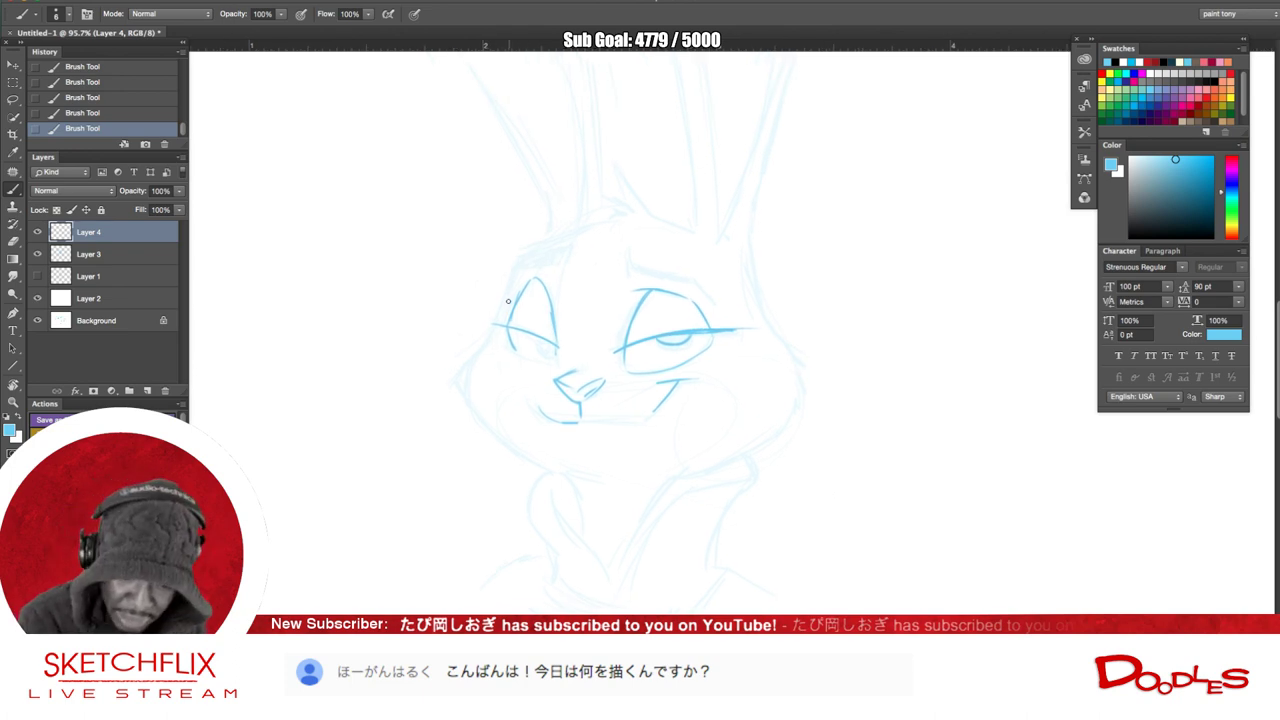
drag(507, 316, 517, 266)
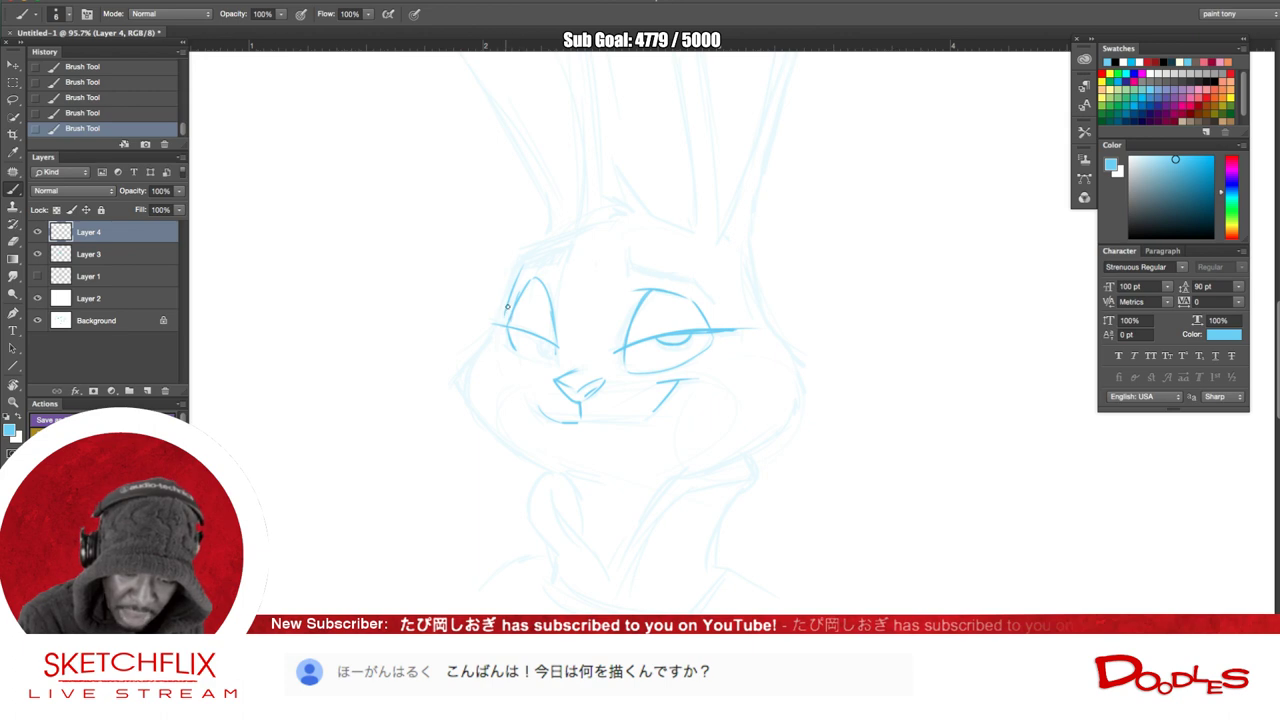
mouse_move(505, 320)
mouse_down()
mouse_move(526, 256)
mouse_move(506, 326)
mouse_up()
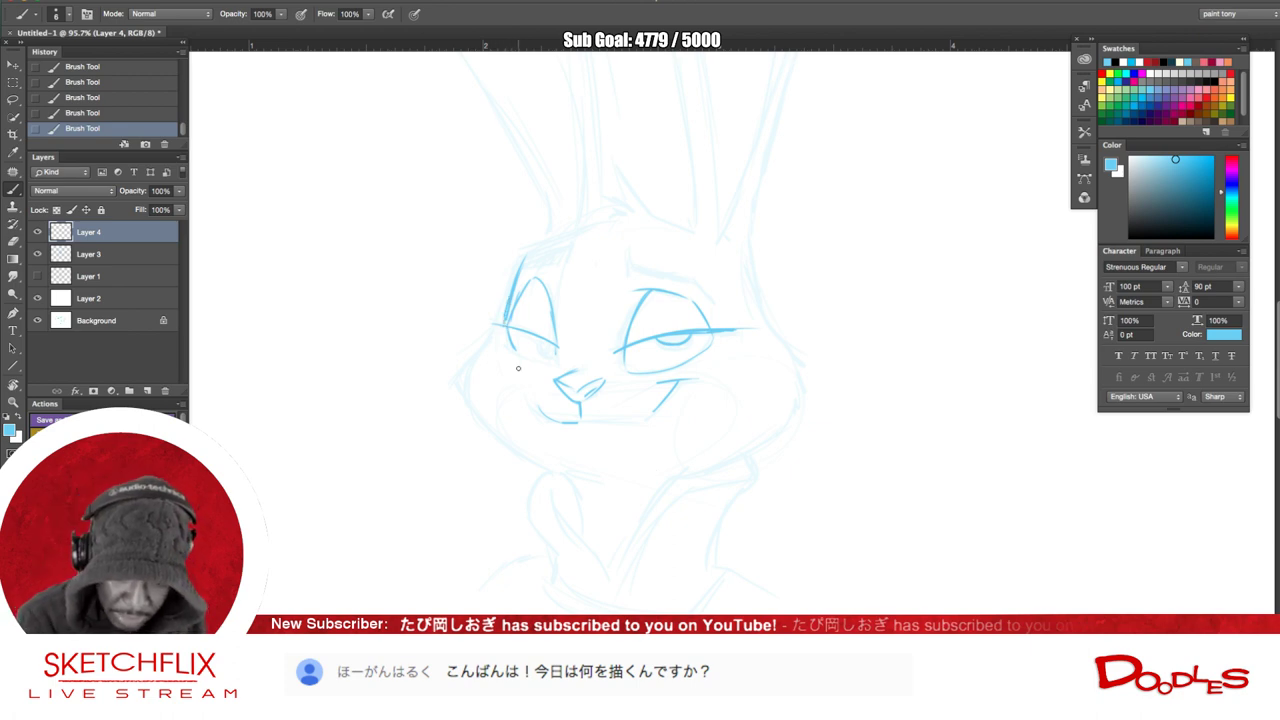
- Erase the head contour beside the far eye and redraw it as a thinner line from the brow past the lid line
key(r)
drag(871, 410, 882, 330)
drag(743, 517, 774, 385)
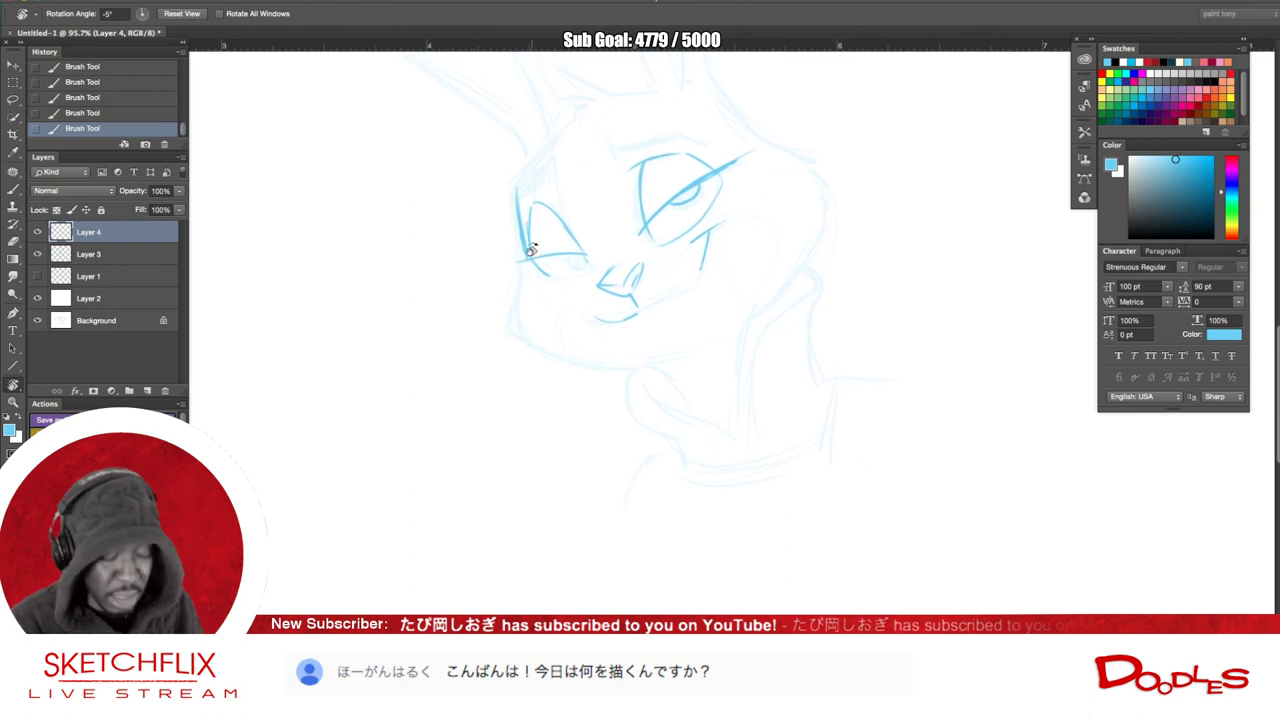
key(b)
drag(518, 205, 526, 250)
mouse_move(518, 206)
mouse_down()
mouse_move(526, 244)
mouse_move(513, 249)
mouse_up()
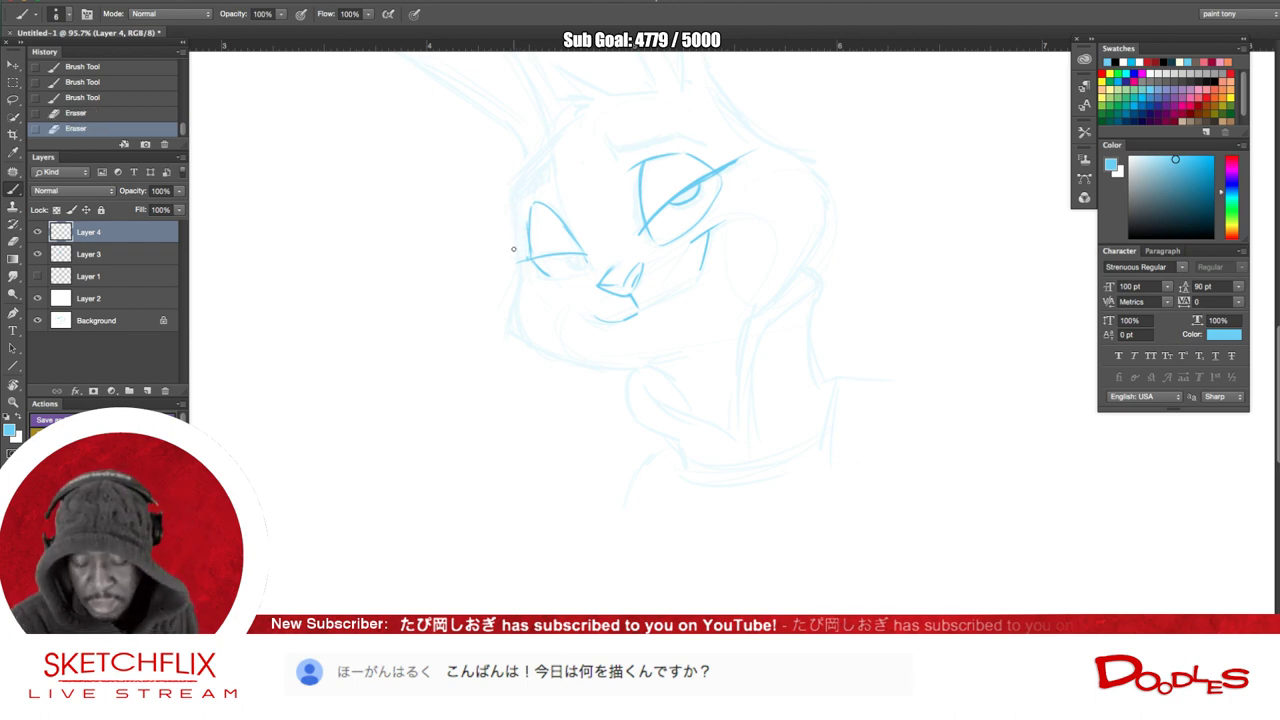
drag(513, 191, 517, 227)
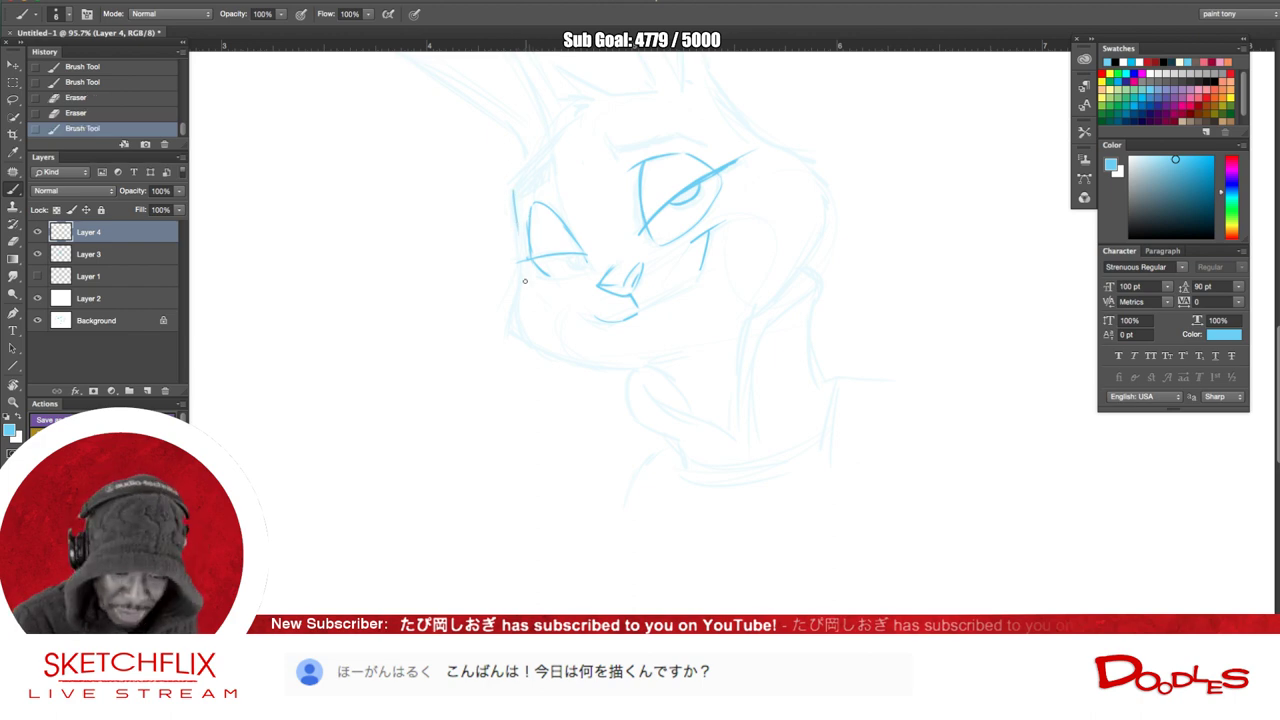
key(ctrl+z)
drag(526, 266, 517, 218)
key(ctrl+z)
drag(528, 268, 520, 198)
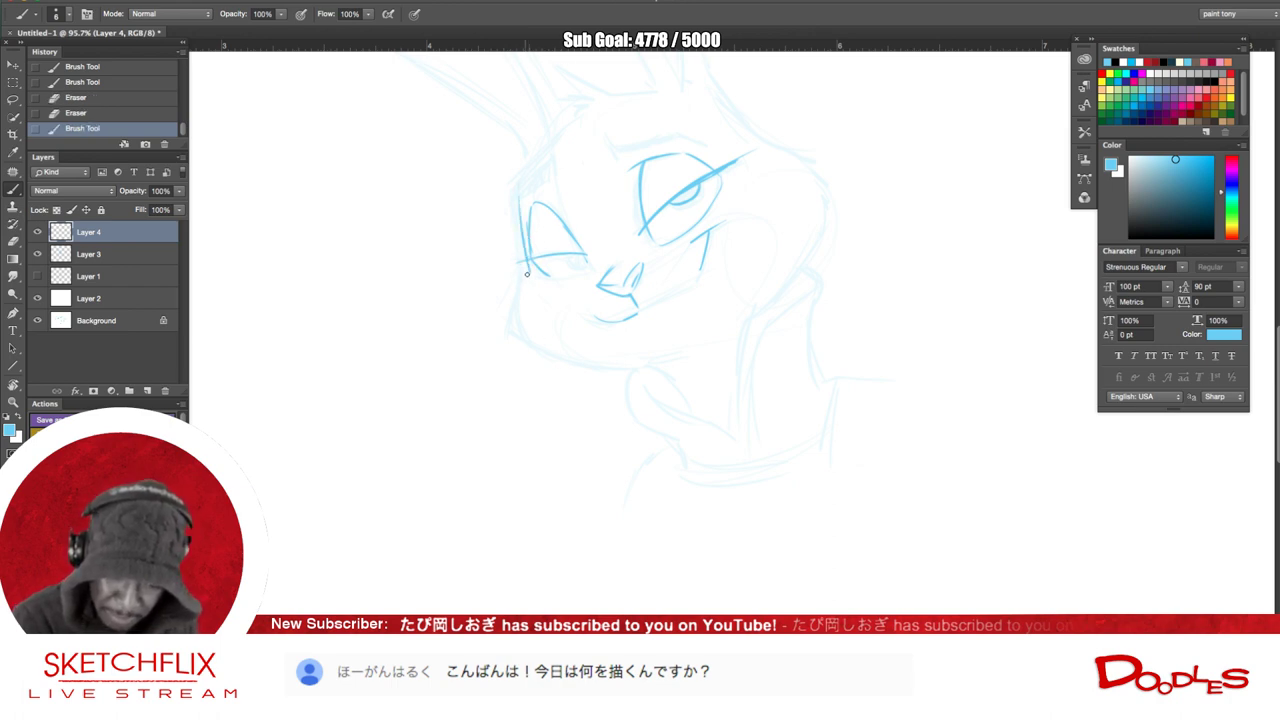
- Draw the far cheek's edge from below the far eye down to the cheek point, redoing the first stroke
drag(527, 268, 516, 332)
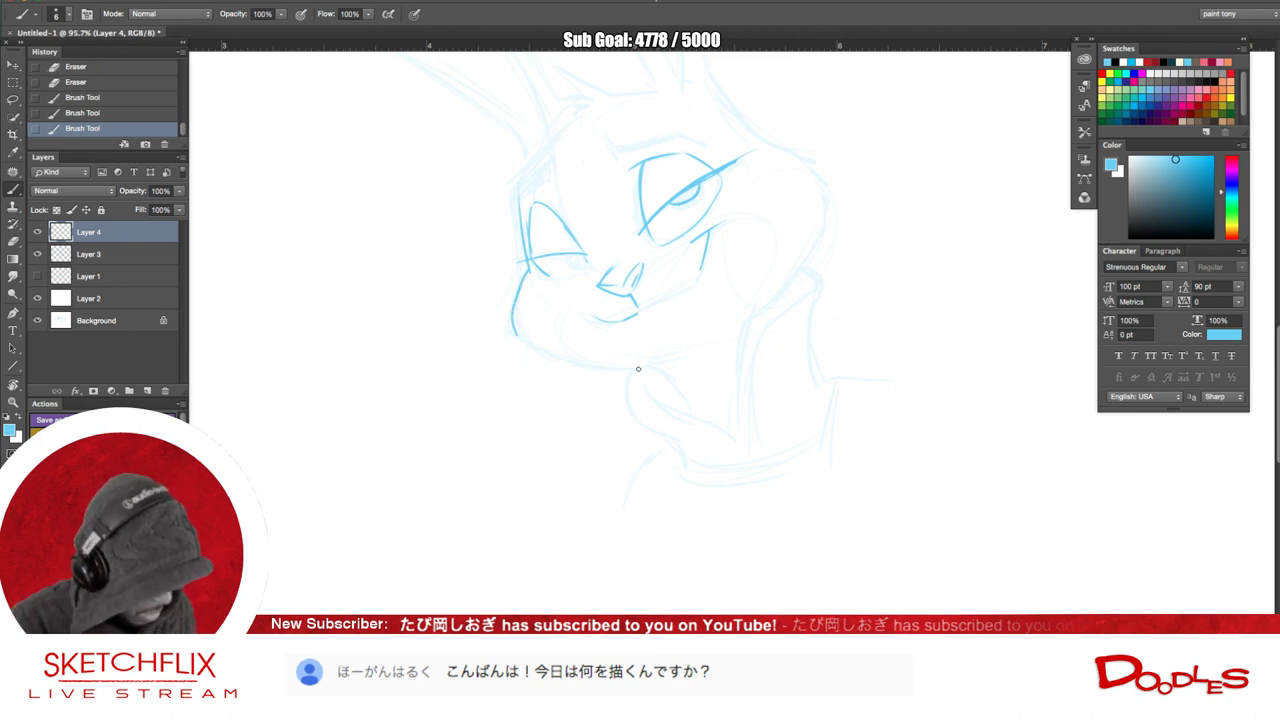
key(ctrl+z)
drag(529, 271, 511, 326)
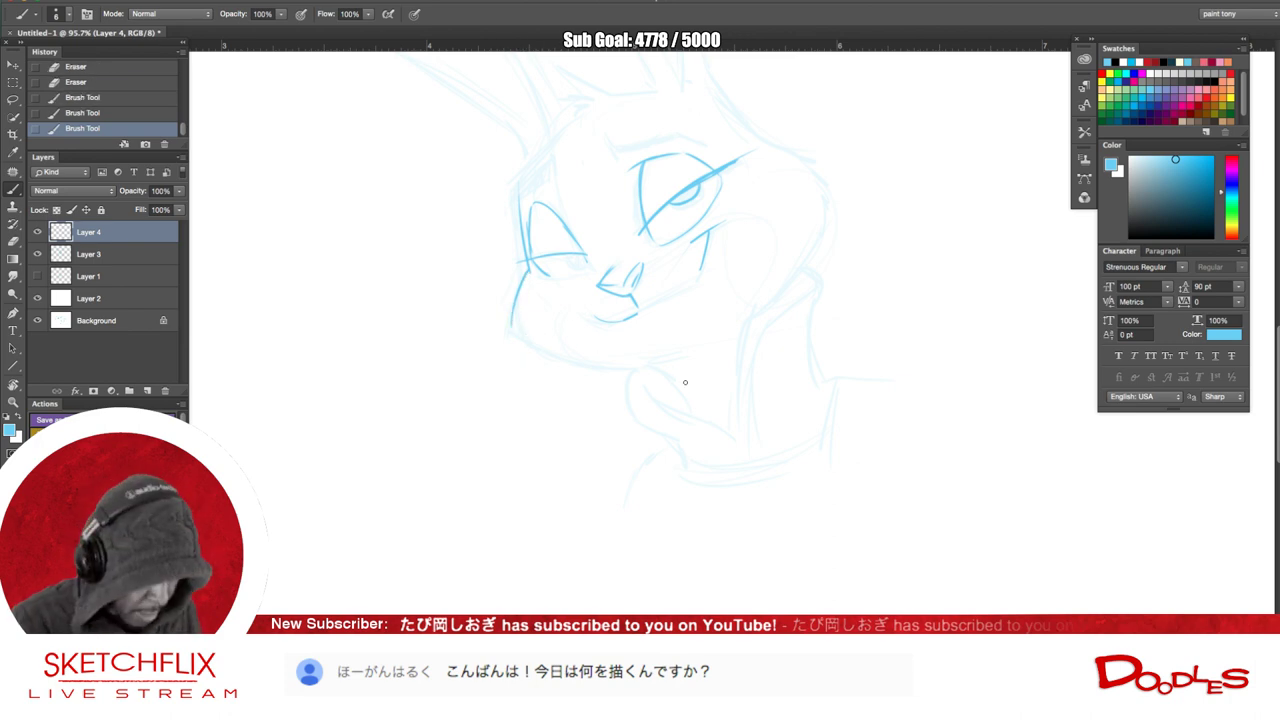
- Turn the canvas and draw the jaw line from the cheek point curving under the mouth toward the neck, redoing it until smooth
key(r)
drag(431, 563, 409, 563)
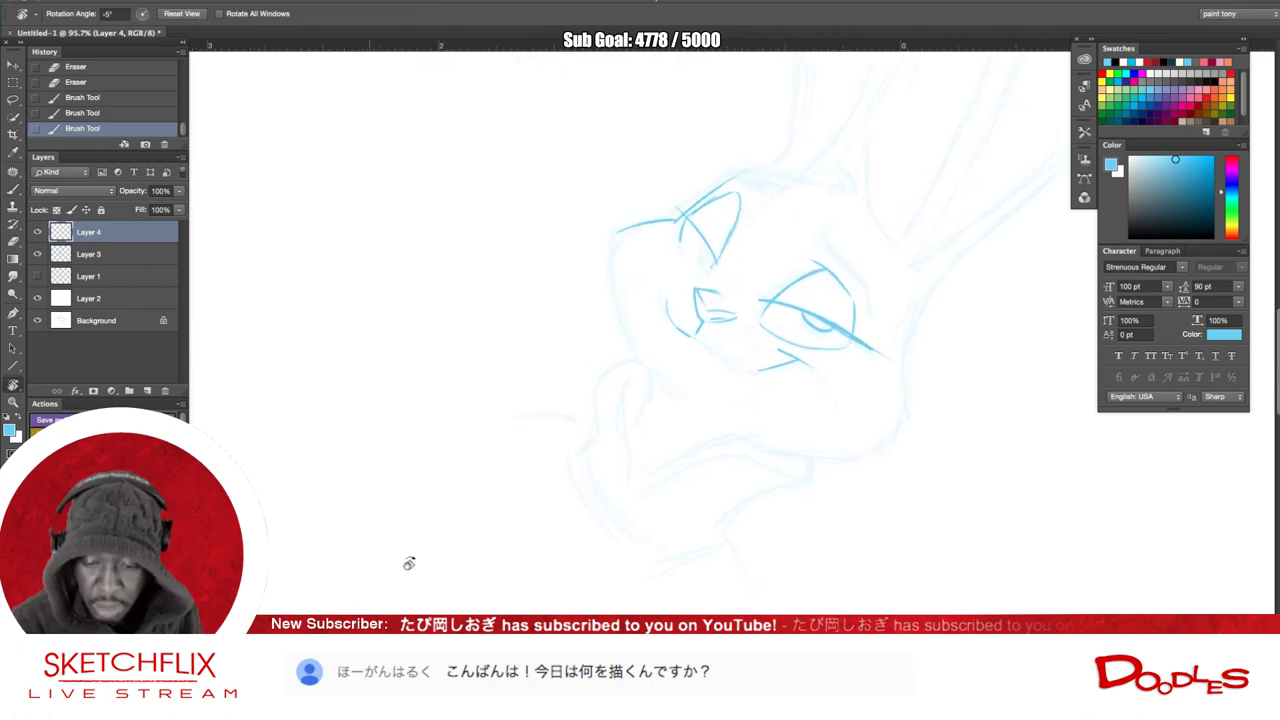
mouse_move(614, 234)
mouse_down()
mouse_move(616, 283)
mouse_move(614, 241)
mouse_up()
mouse_move(624, 336)
mouse_down()
mouse_move(612, 252)
mouse_move(668, 396)
mouse_up()
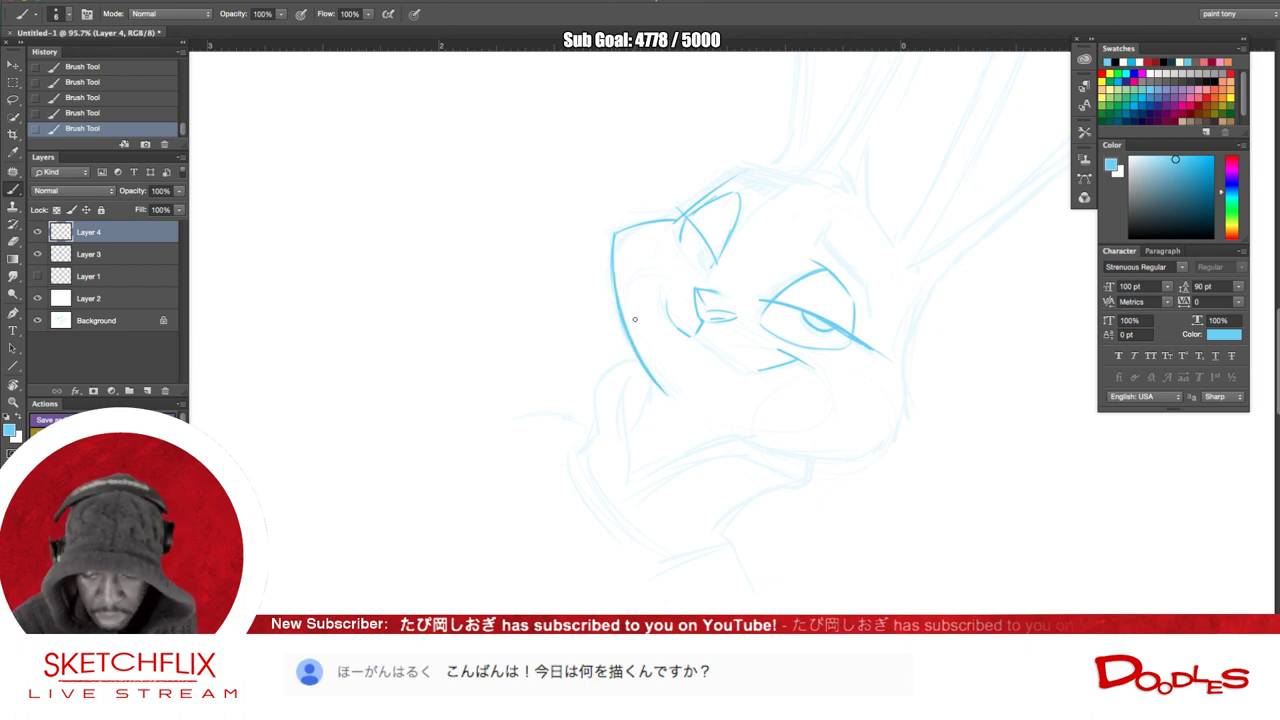
key(ctrl+z)
drag(615, 229, 645, 386)
key(ctrl+z)
drag(614, 288, 648, 363)
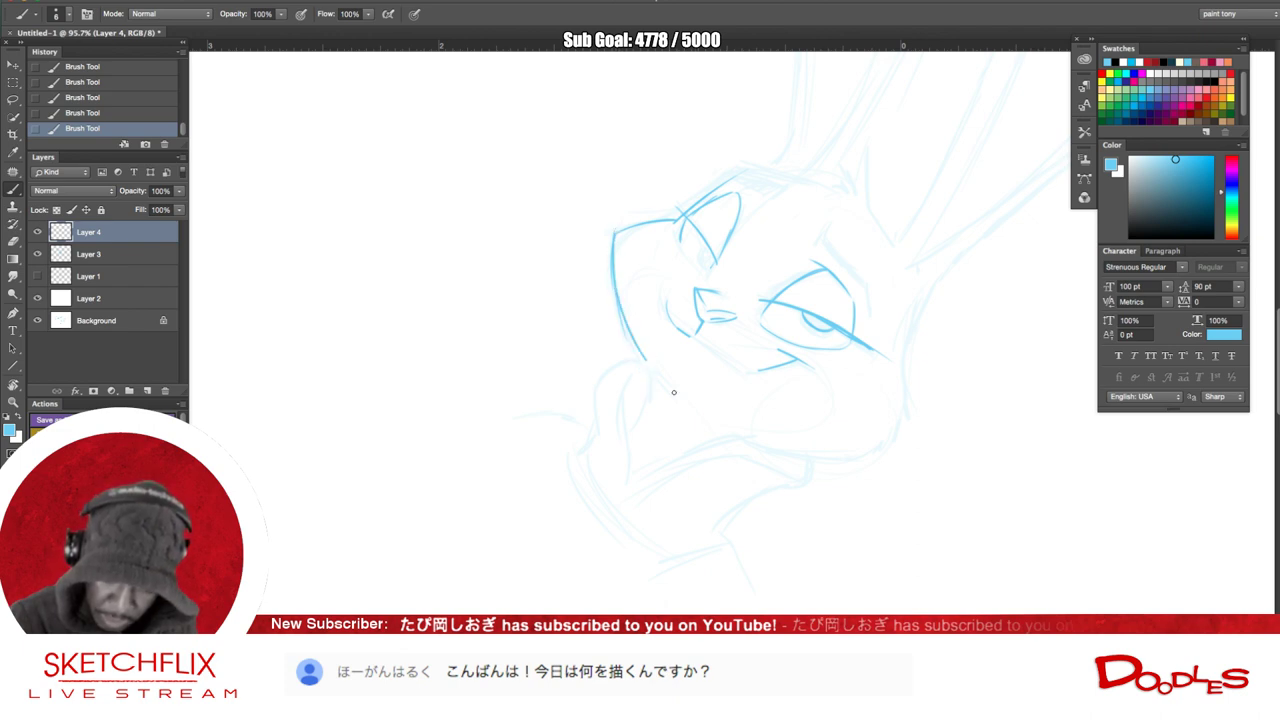
key(ctrl+z)
mouse_move(613, 275)
mouse_down()
mouse_move(671, 388)
mouse_move(614, 301)
mouse_move(661, 383)
mouse_up()
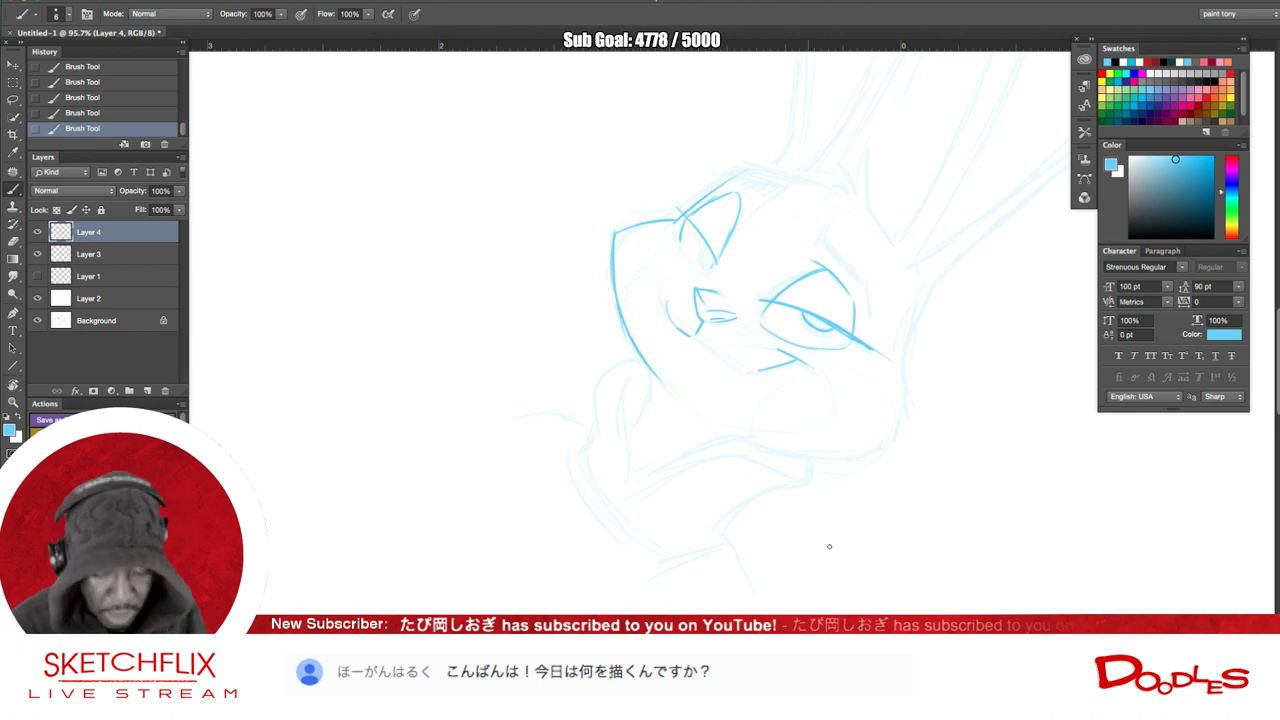
- Rotate the canvas to -75° and try a jagged row of short hair tufts along the top of the forehead
key(r)
drag(906, 363, 904, 285)
key(space)
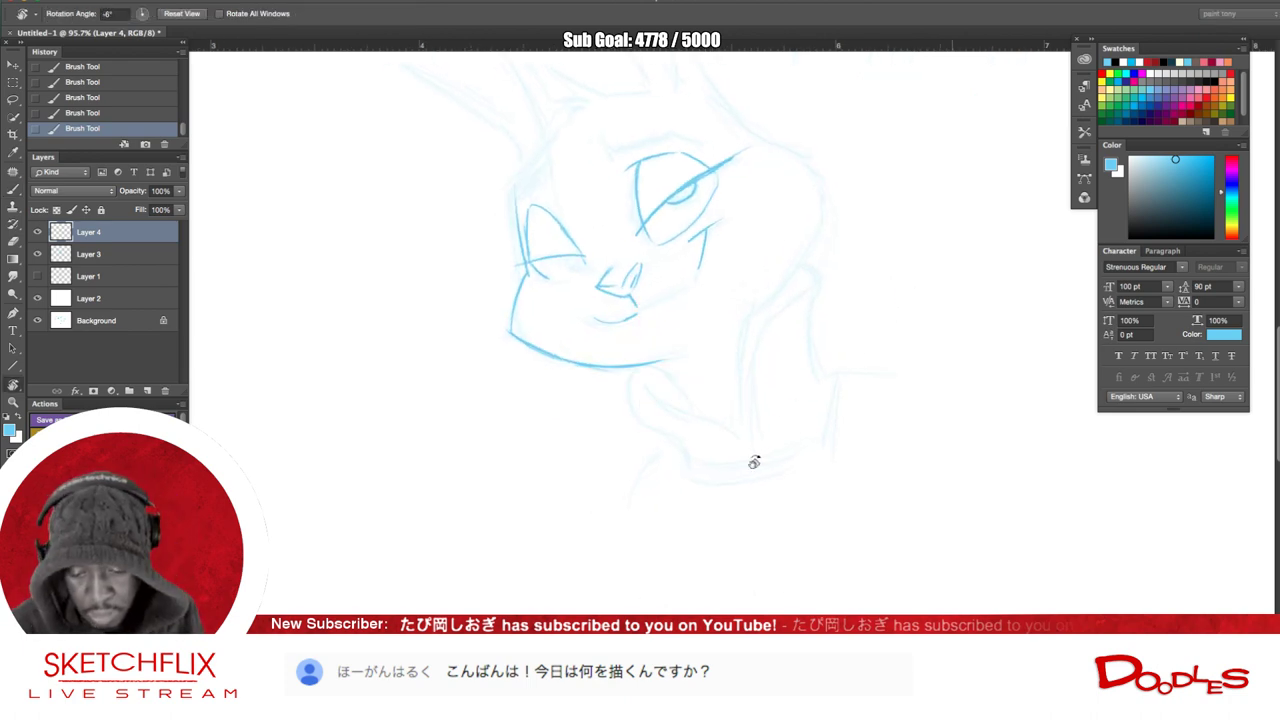
drag(774, 433, 687, 573)
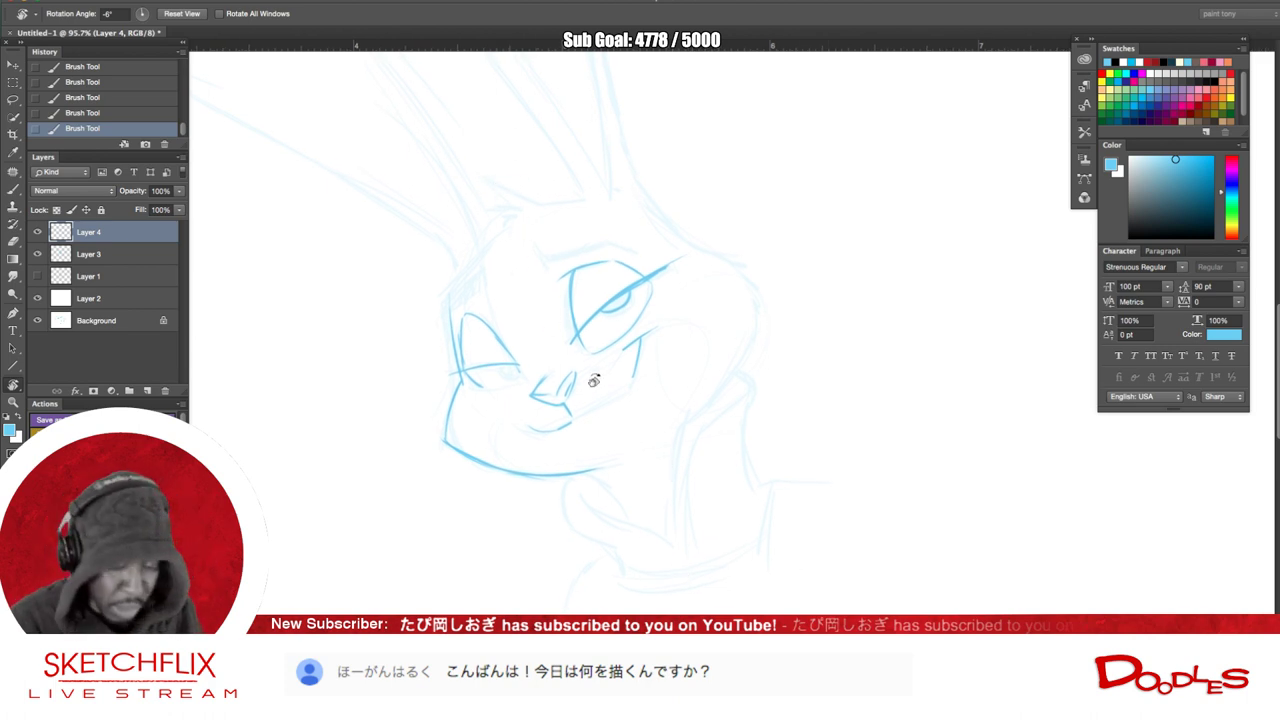
drag(588, 515, 820, 451)
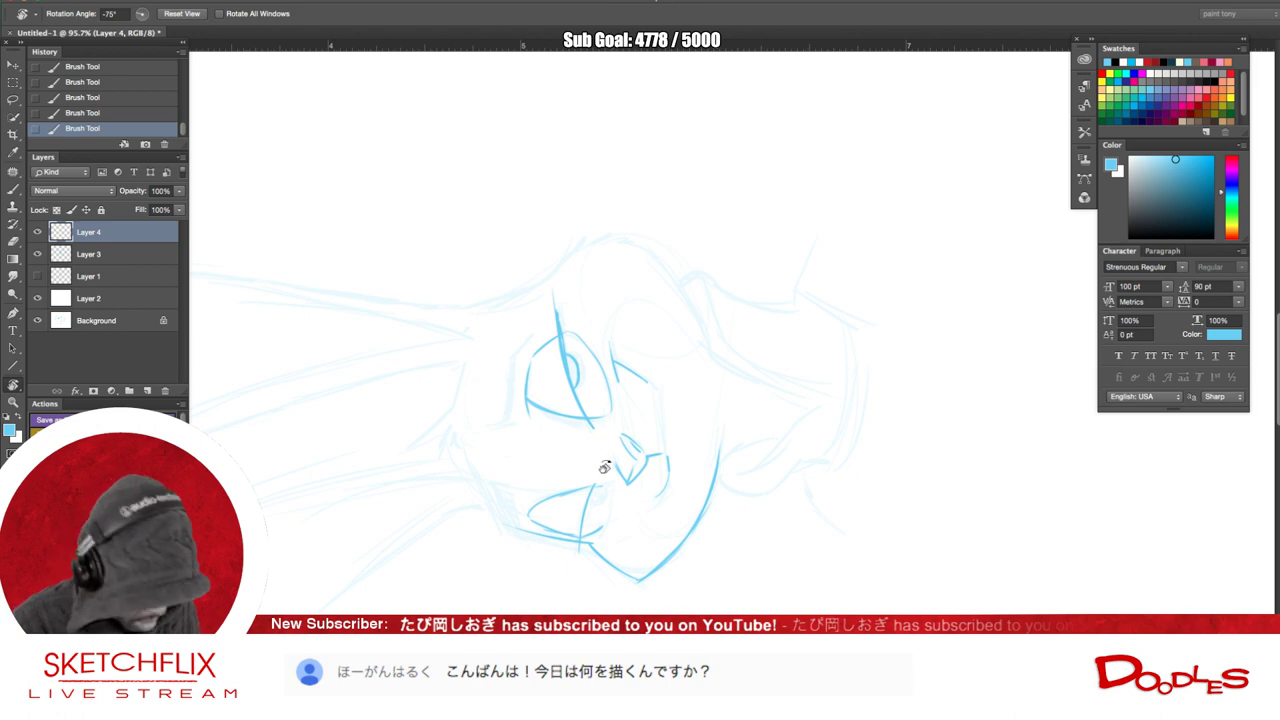
key(b)
mouse_move(457, 398)
mouse_down()
mouse_move(417, 463)
mouse_move(445, 422)
mouse_move(446, 472)
mouse_move(430, 479)
mouse_move(421, 440)
mouse_move(413, 472)
mouse_up()
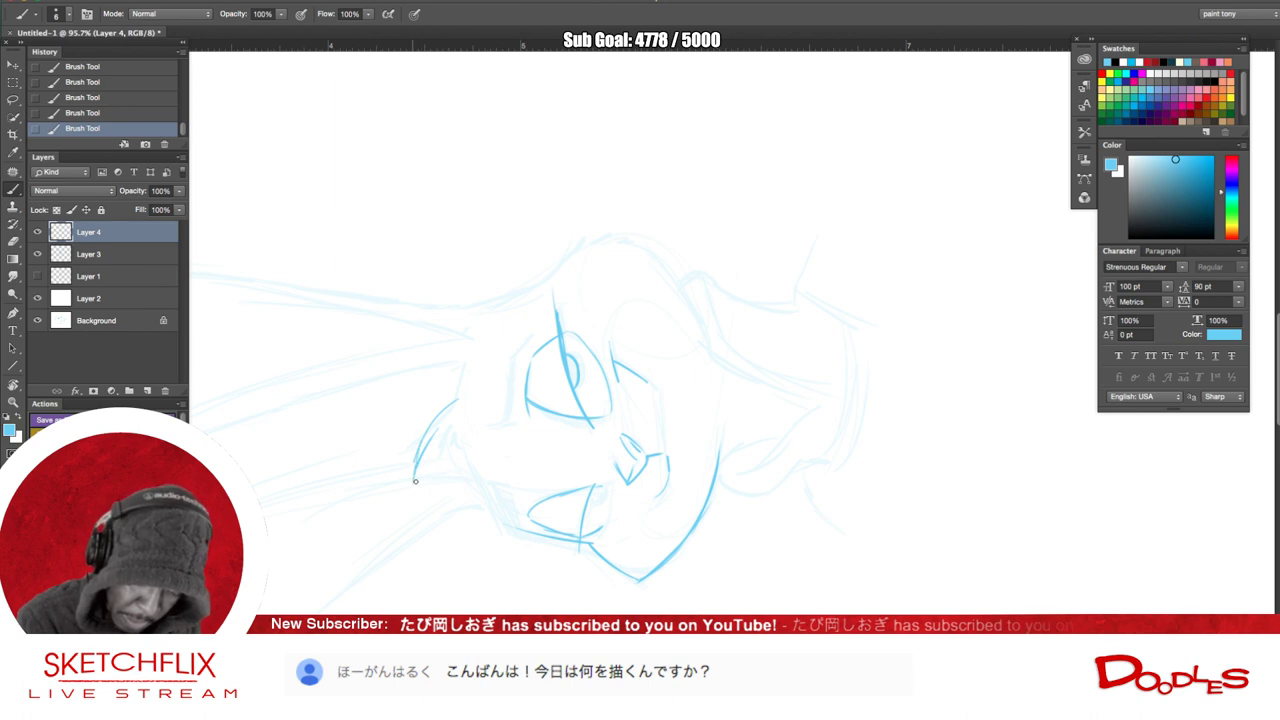
drag(439, 427, 437, 470)
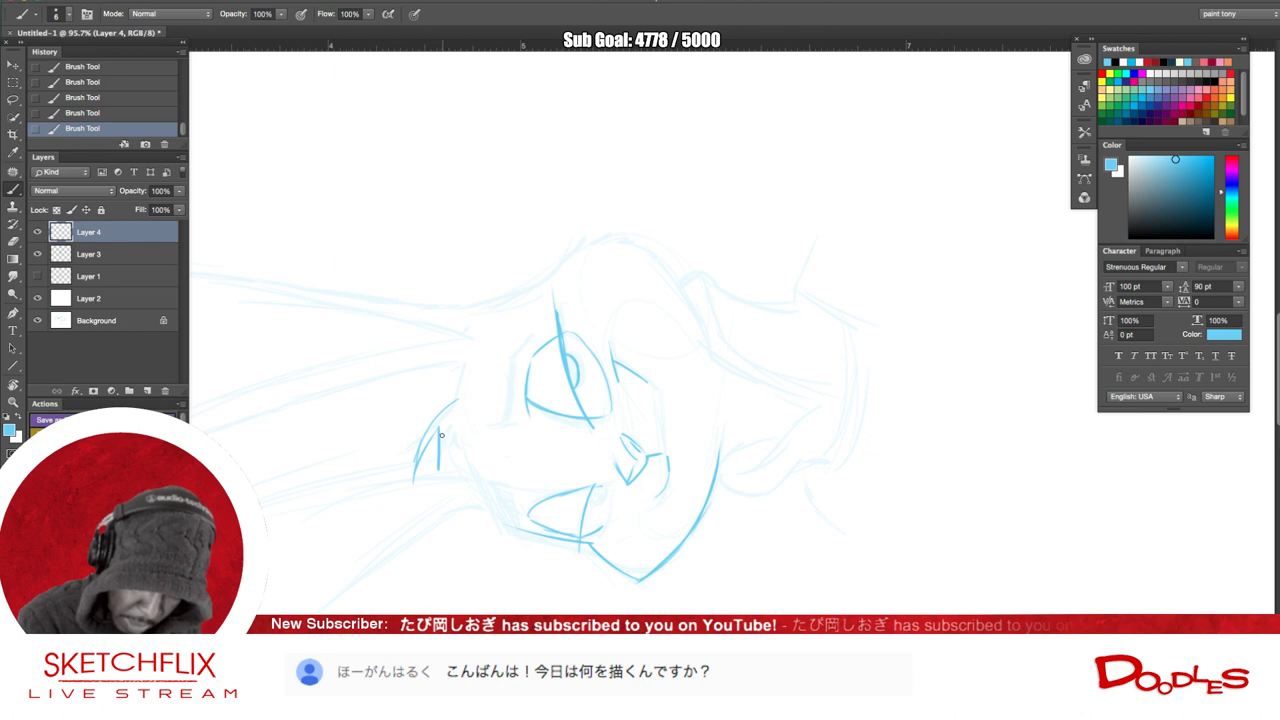
key(ctrl+z)
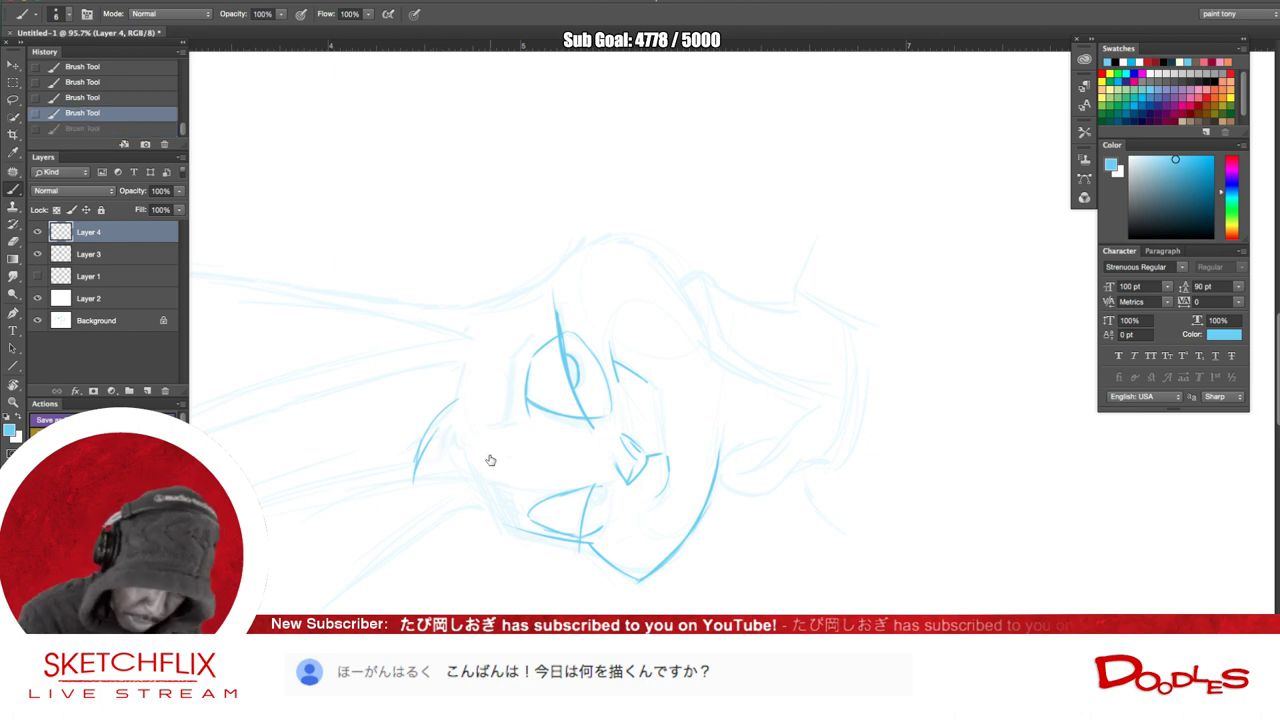
mouse_move(440, 425)
mouse_down()
mouse_move(444, 471)
mouse_move(465, 455)
mouse_up()
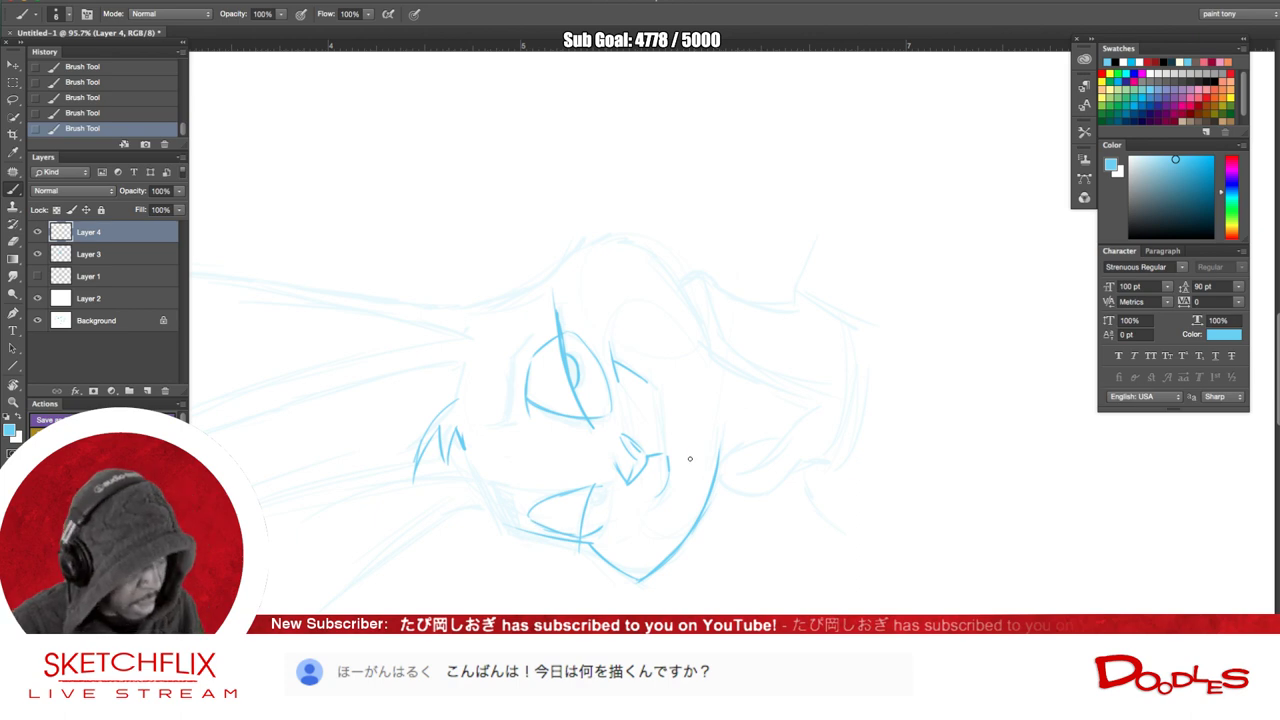
- Draw the hairline along the top of the head from the forehead tufts to the near ear's base
key(r)
drag(409, 580, 760, 429)
key(b)
drag(453, 405, 472, 344)
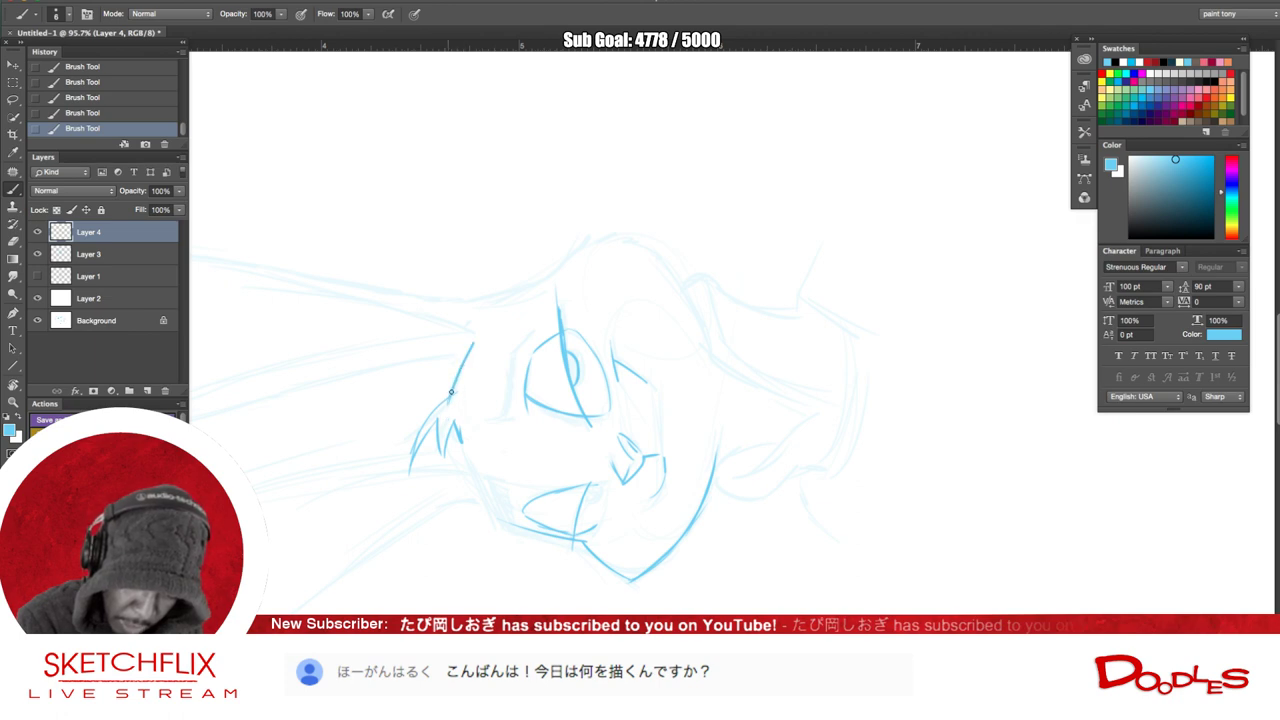
drag(433, 411, 450, 393)
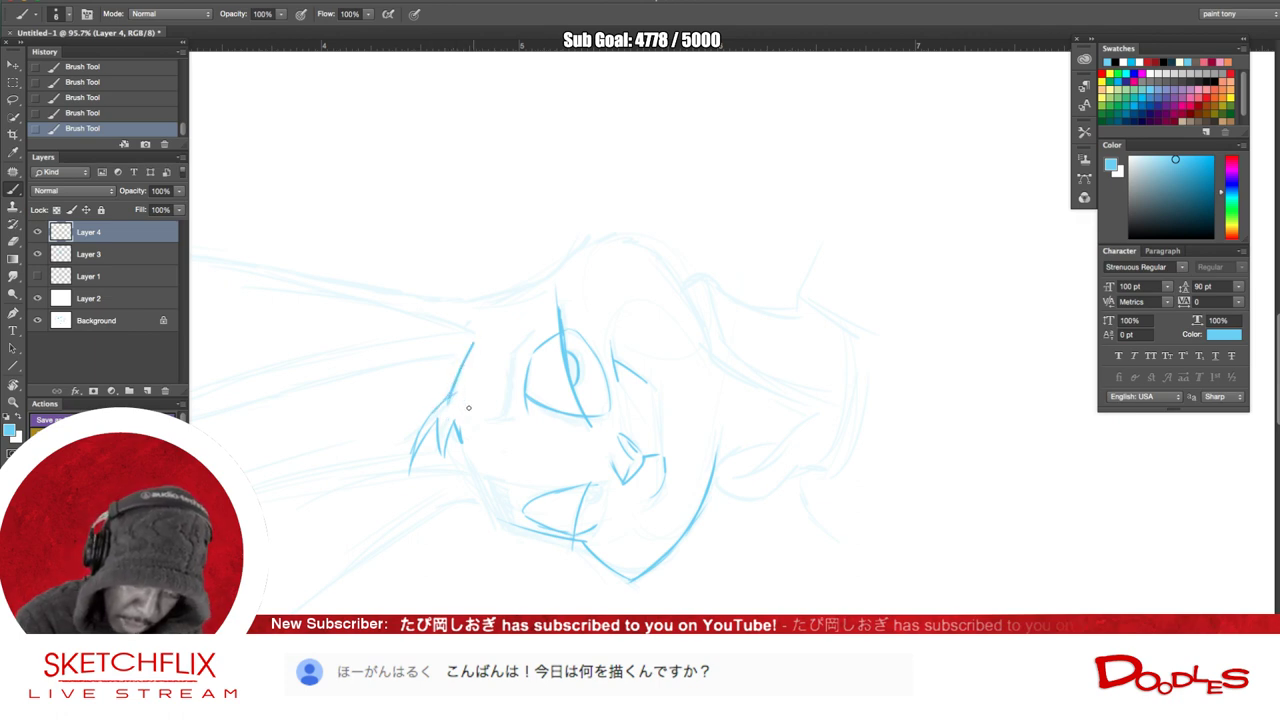
- Replace the short tufts with one long pointed tuft and draw the forehead edge from it to the far brow
drag(453, 397, 446, 404)
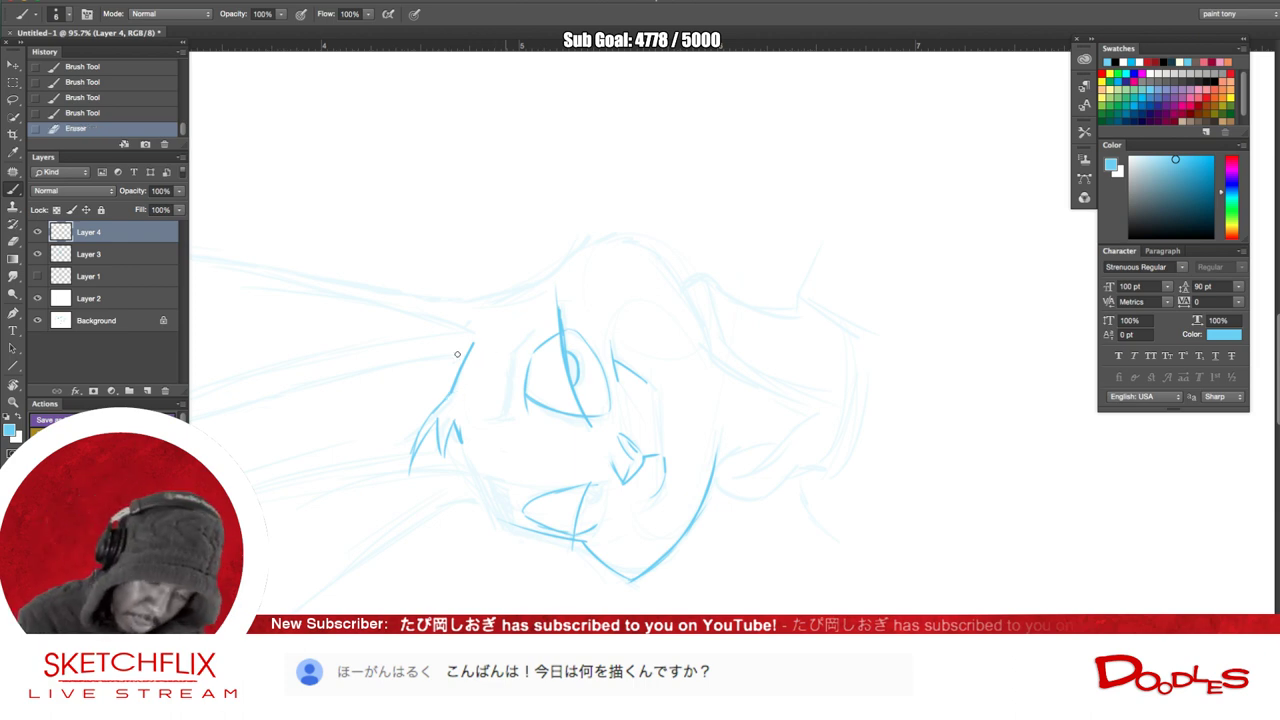
drag(424, 416, 406, 452)
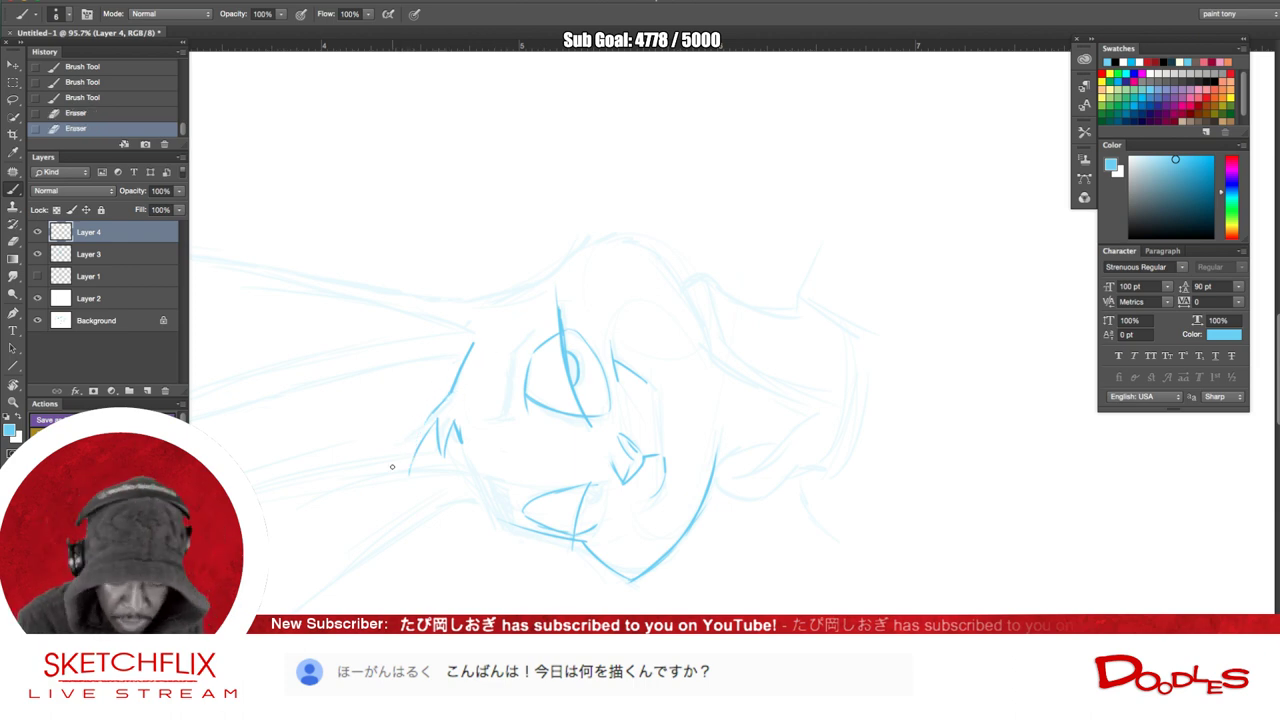
drag(440, 402, 414, 472)
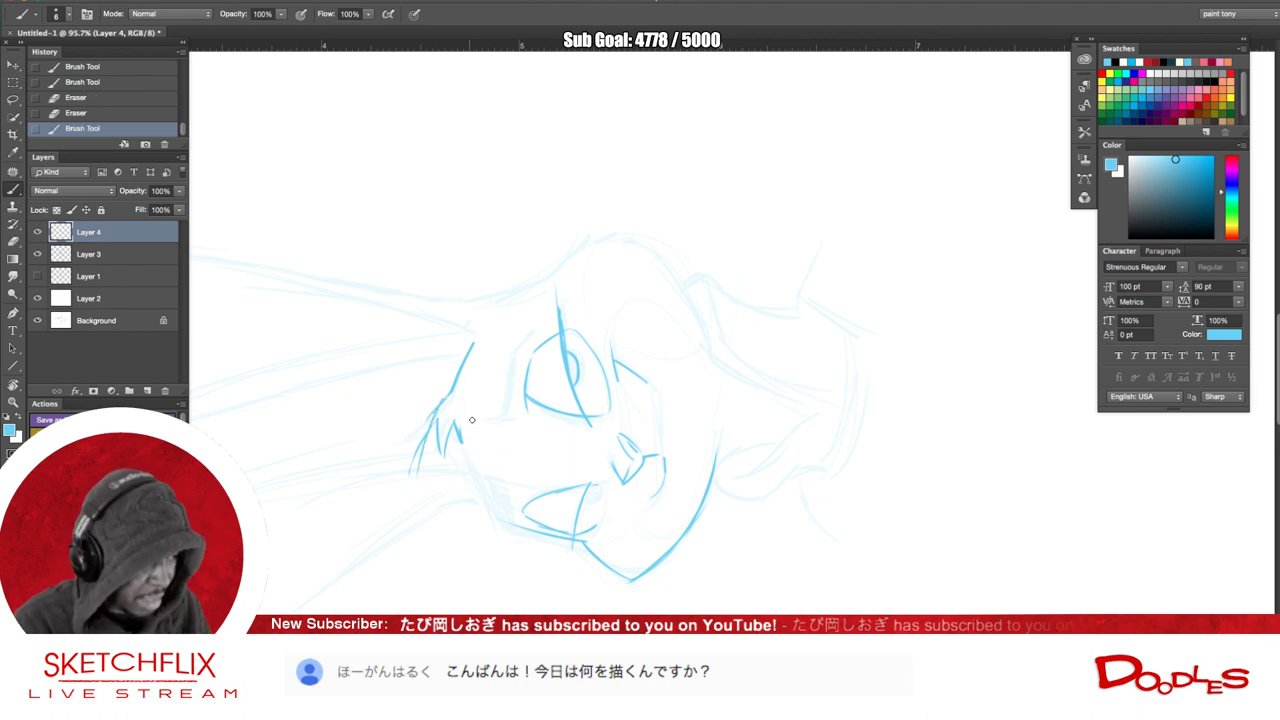
mouse_move(425, 463)
mouse_down()
mouse_move(420, 424)
mouse_move(441, 395)
mouse_move(441, 451)
mouse_move(448, 438)
mouse_move(466, 451)
mouse_move(455, 367)
mouse_move(451, 456)
mouse_move(467, 349)
mouse_move(463, 393)
mouse_move(449, 396)
mouse_move(436, 482)
mouse_up()
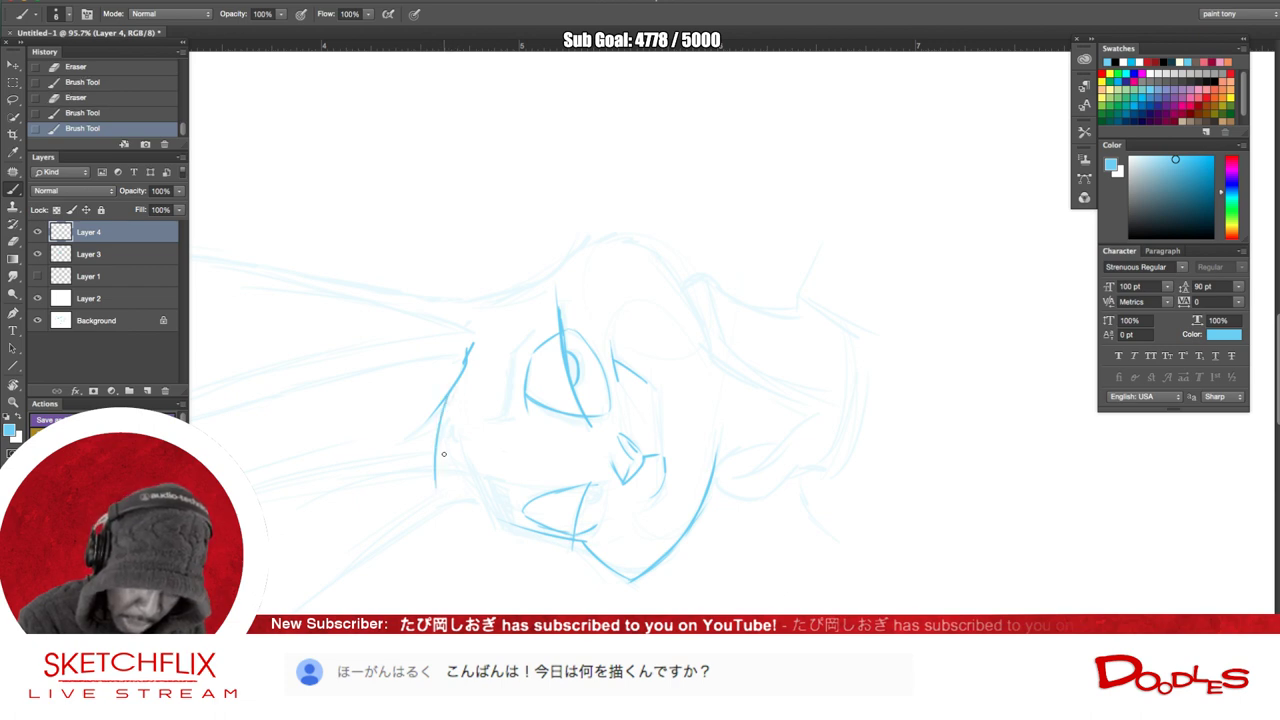
mouse_move(453, 410)
mouse_down()
mouse_move(437, 486)
mouse_move(460, 450)
mouse_move(490, 504)
mouse_up()
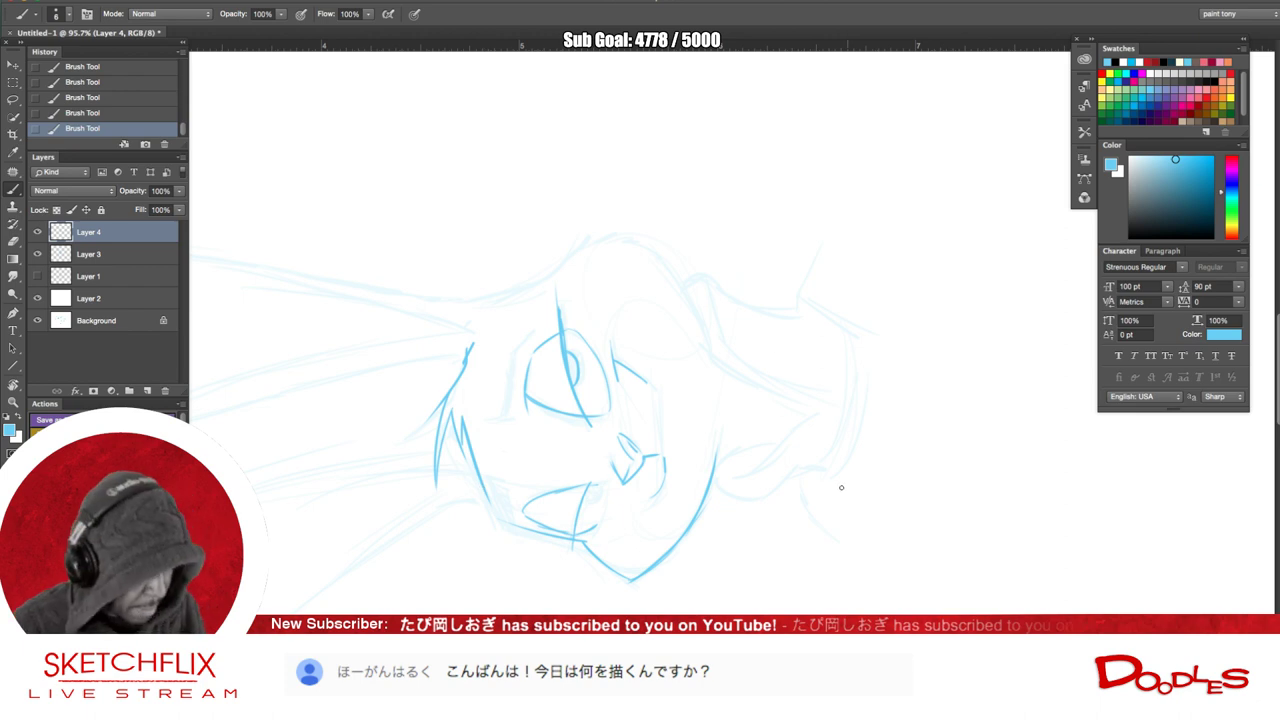
- Turn the face more upright, then outline the far eyebrow at the forehead's edge and fill it in solid
key(r)
drag(580, 594, 631, 491)
key(b)
mouse_move(447, 301)
mouse_down()
mouse_move(478, 268)
mouse_move(455, 343)
mouse_move(454, 295)
mouse_up()
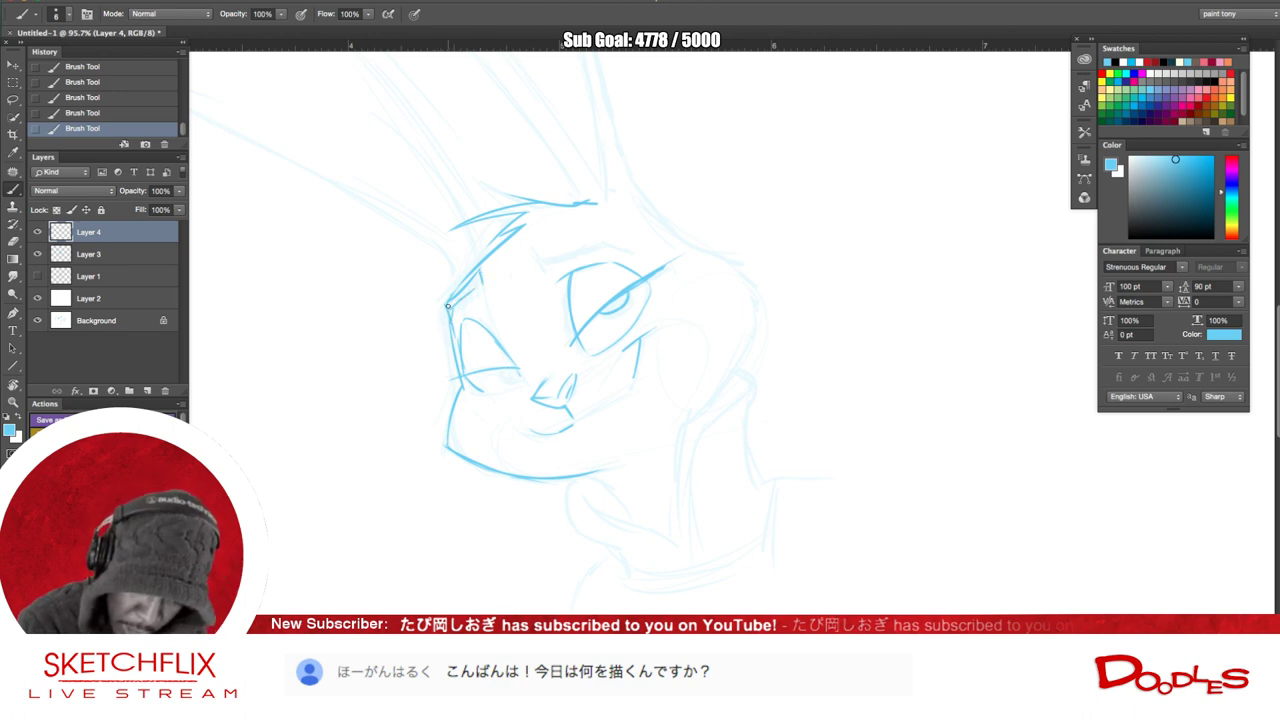
mouse_move(460, 297)
mouse_down()
mouse_move(480, 274)
mouse_move(448, 303)
mouse_up()
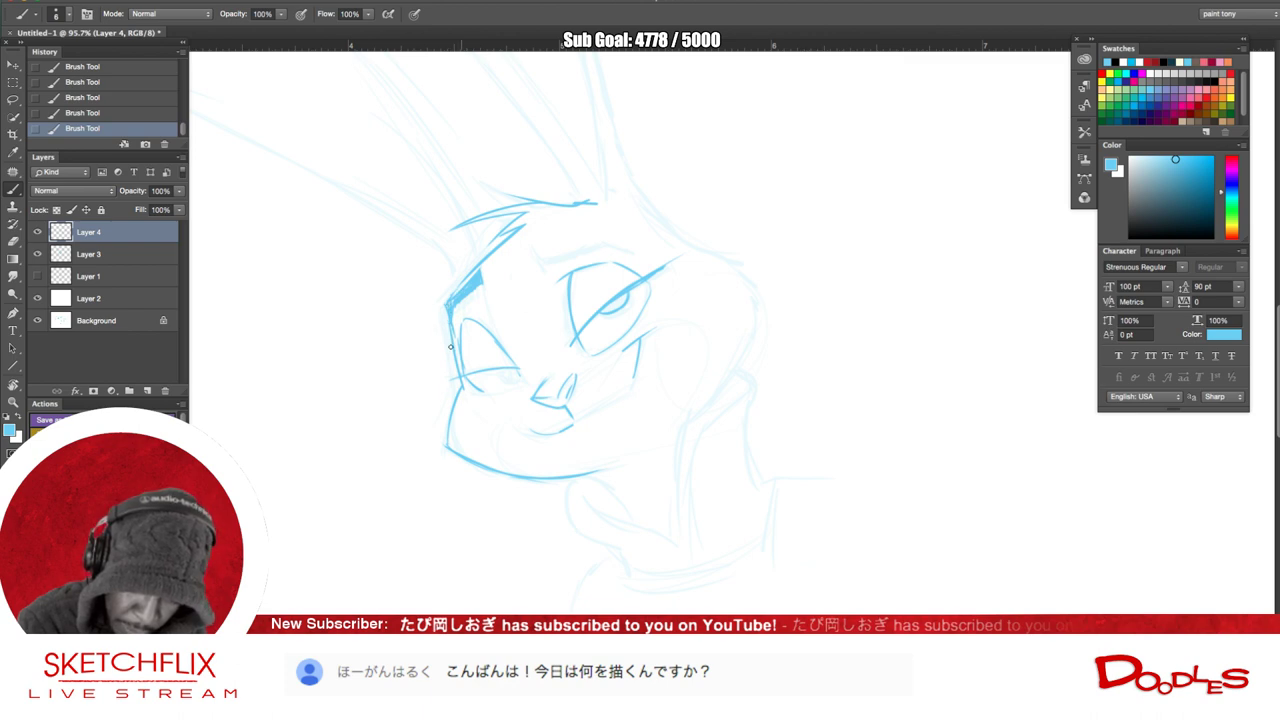
- Turn the canvas sideways and thicken the half-closed lid line across the far eye
key(r)
drag(809, 363, 760, 366)
key(b)
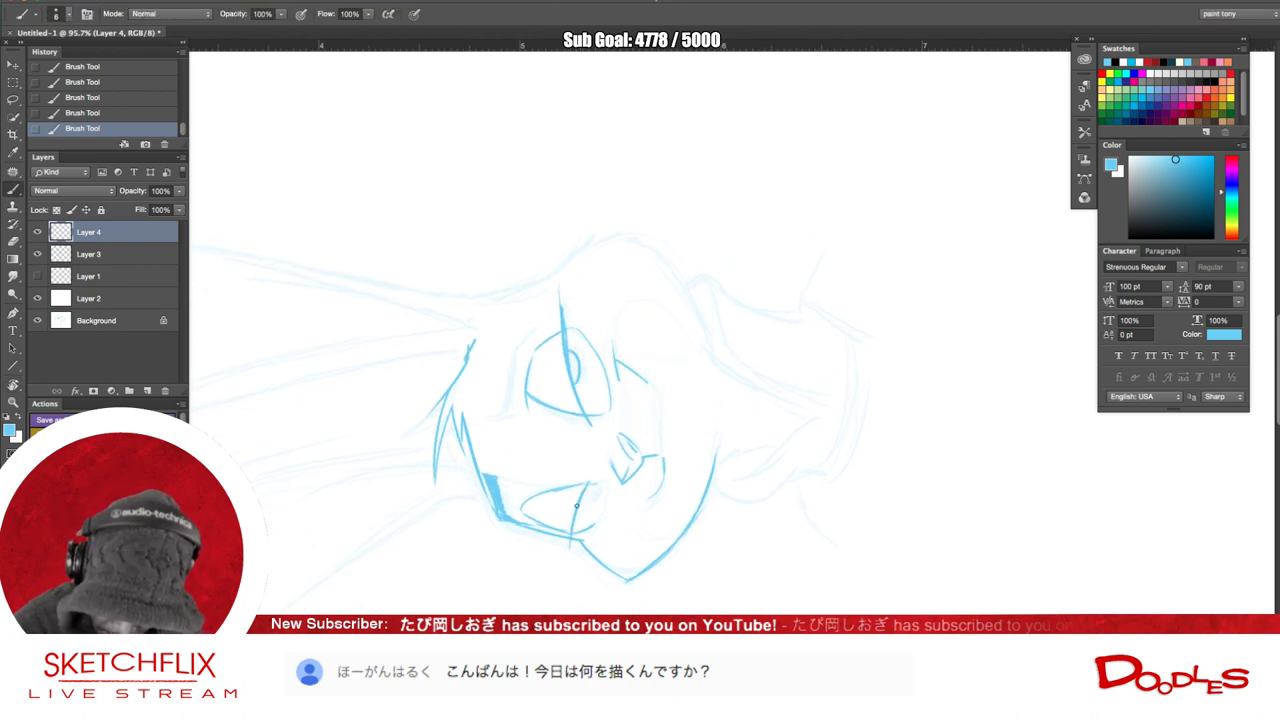
drag(576, 516, 574, 546)
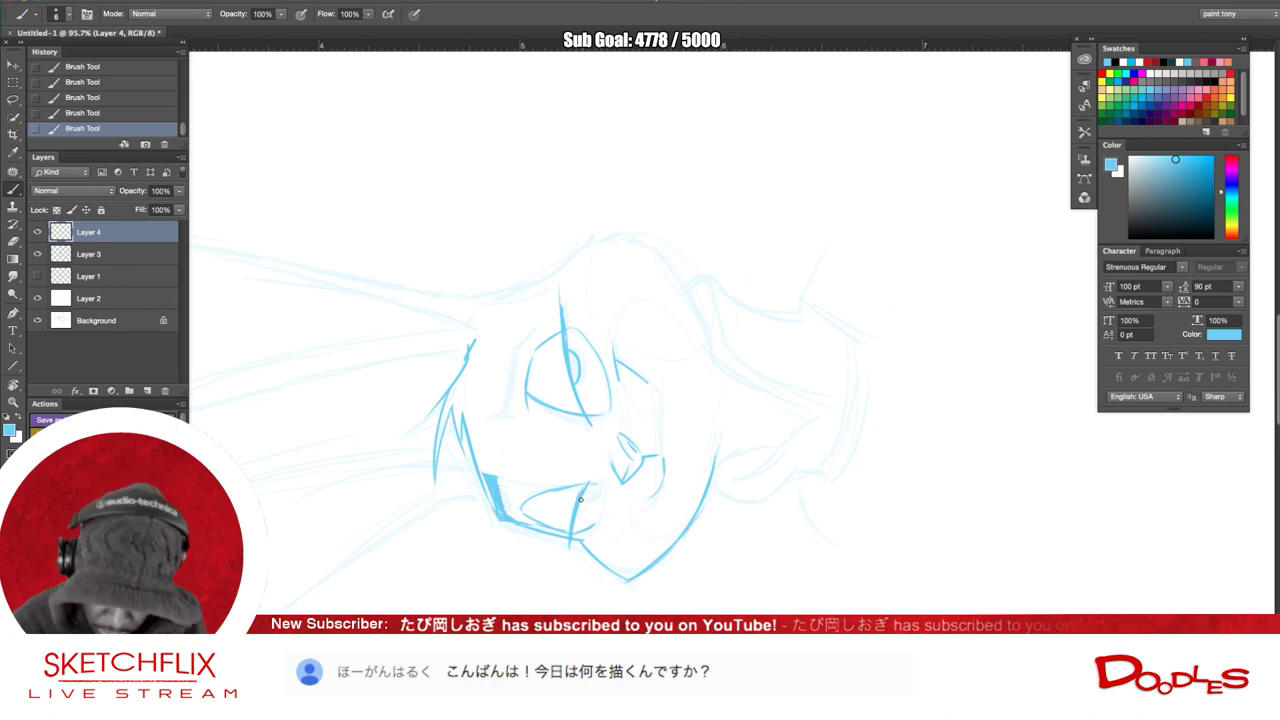
- Draw the far eye's iris below its lid line and shade in the irises of both eyes
drag(586, 503, 598, 482)
key(r)
drag(528, 606, 400, 569)
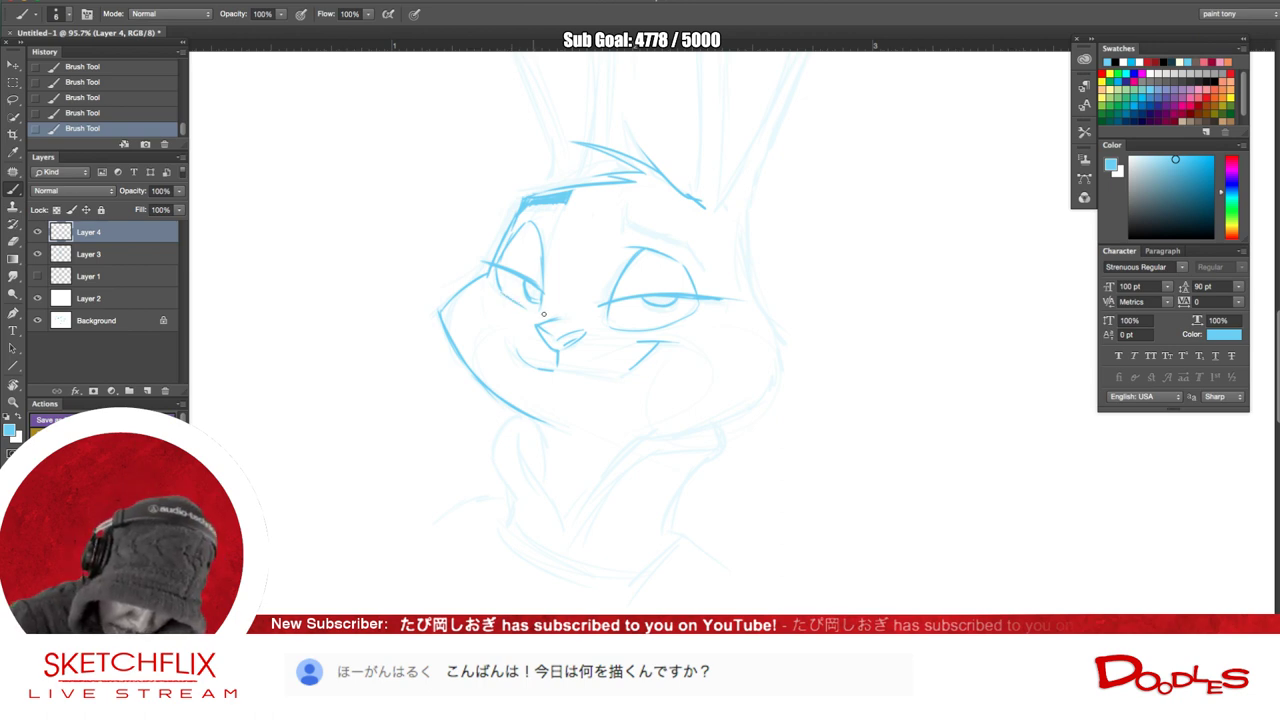
mouse_move(525, 290)
mouse_down()
mouse_move(537, 300)
mouse_move(531, 285)
mouse_up()
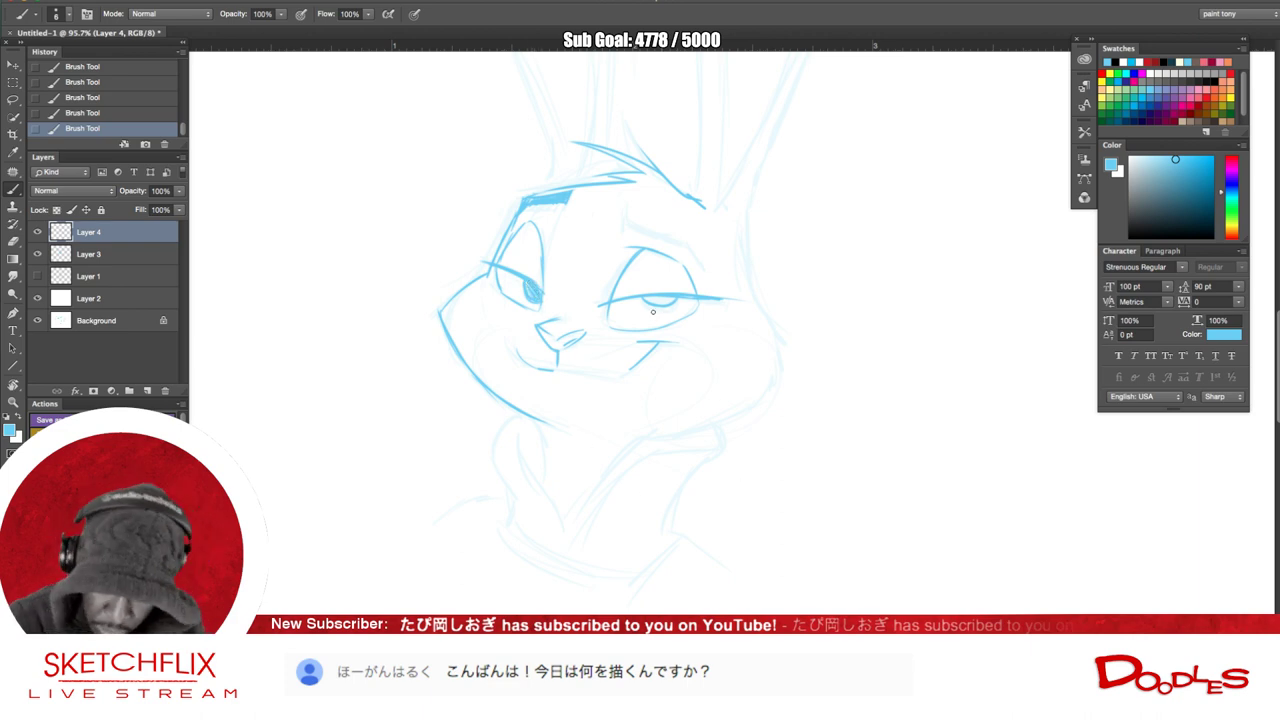
drag(643, 299, 676, 300)
- Draw the near ear's lower outer edge and continue it along the side of the head toward the cheek
key(r)
mouse_move(783, 506)
mouse_down()
mouse_move(823, 371)
mouse_move(811, 389)
mouse_up()
drag(669, 559, 559, 641)
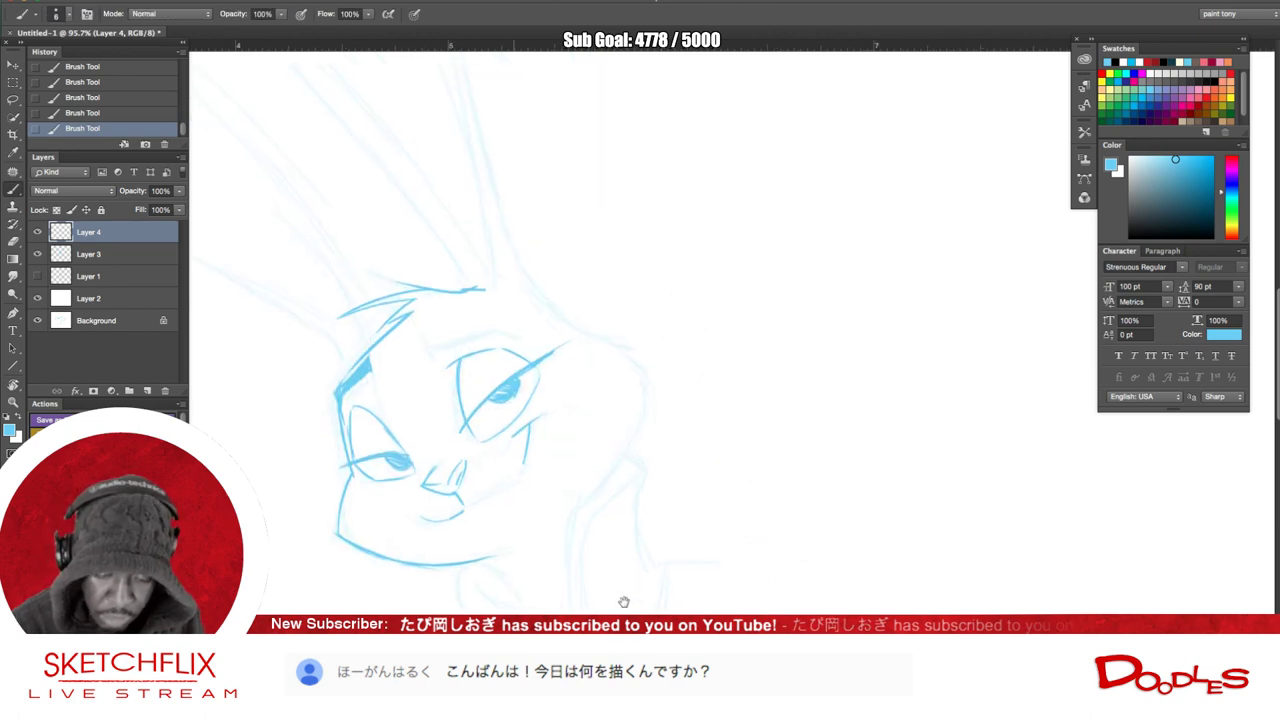
drag(541, 299, 498, 193)
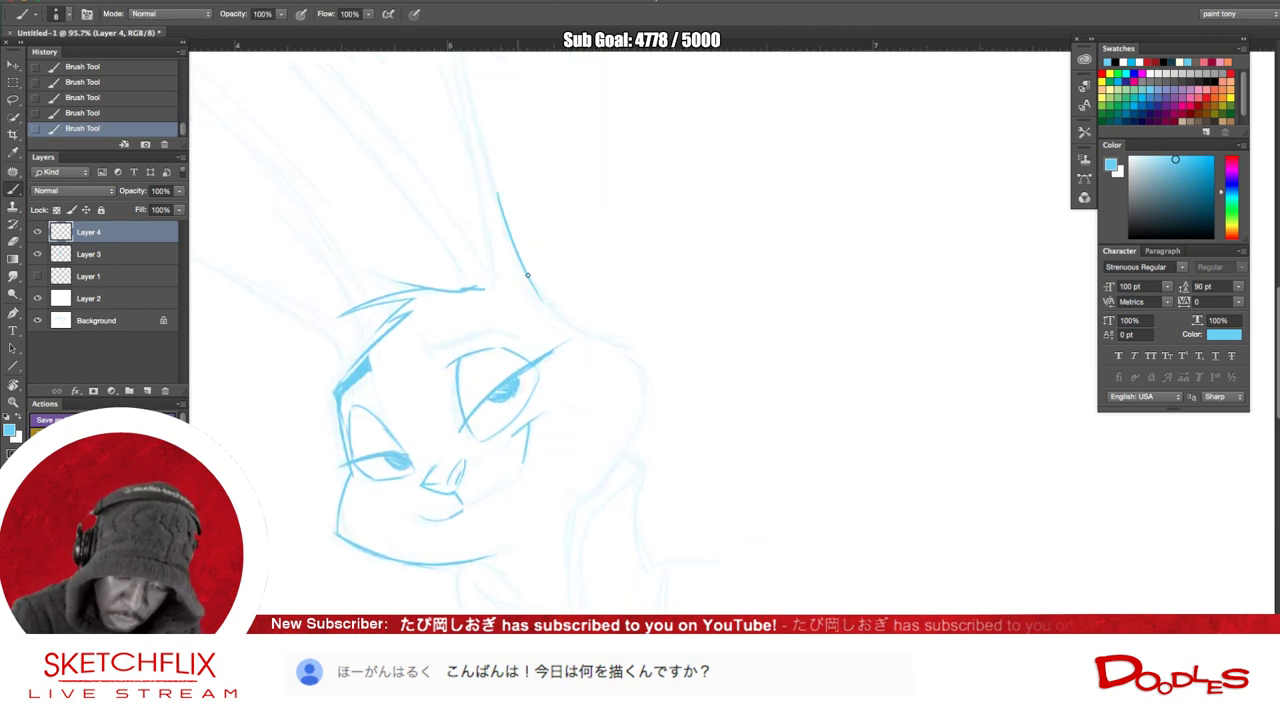
mouse_move(519, 257)
mouse_down()
mouse_move(568, 321)
mouse_move(643, 371)
mouse_move(624, 357)
mouse_move(631, 332)
mouse_move(640, 366)
mouse_up()
- Clean up the near ear's base line with the eraser and draw the jagged fur tufts along the near cheek
key(e)
key(r)
mouse_move(729, 441)
mouse_down()
mouse_move(586, 523)
mouse_move(571, 583)
mouse_up()
key(b)
drag(640, 529, 737, 545)
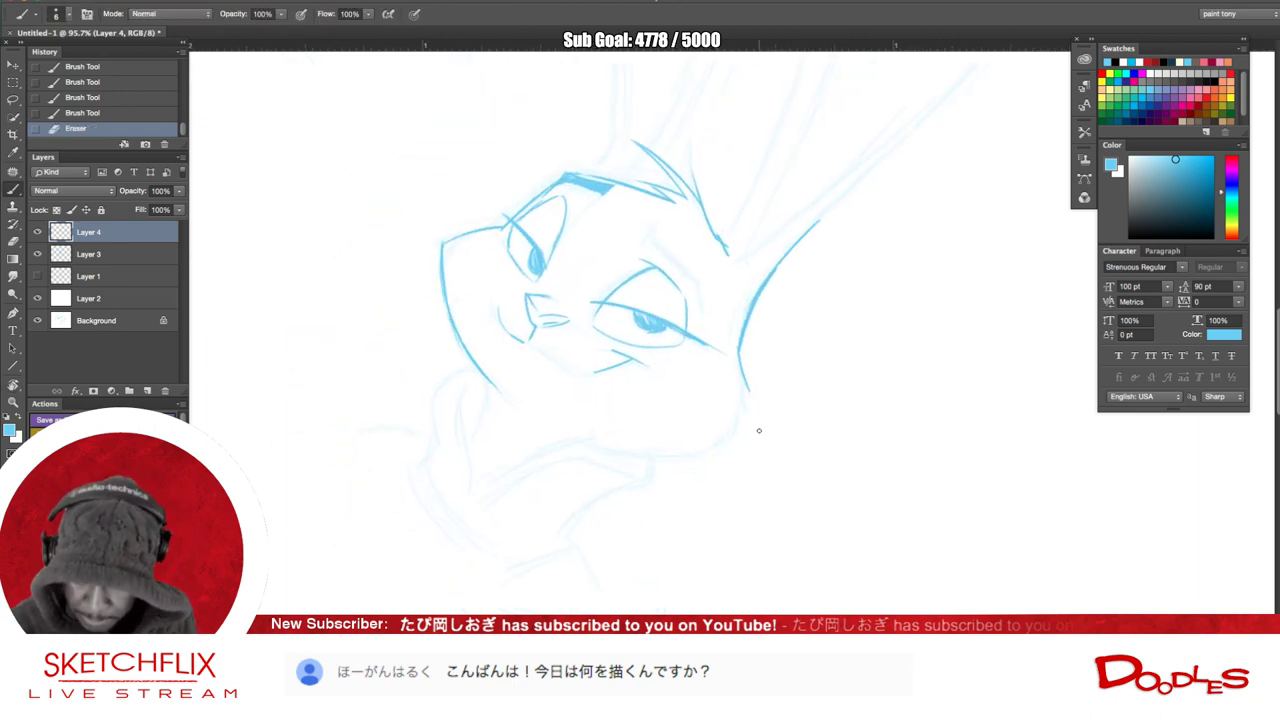
mouse_move(750, 400)
mouse_down()
mouse_move(756, 420)
mouse_move(731, 452)
mouse_move(690, 465)
mouse_up()
drag(731, 428, 707, 456)
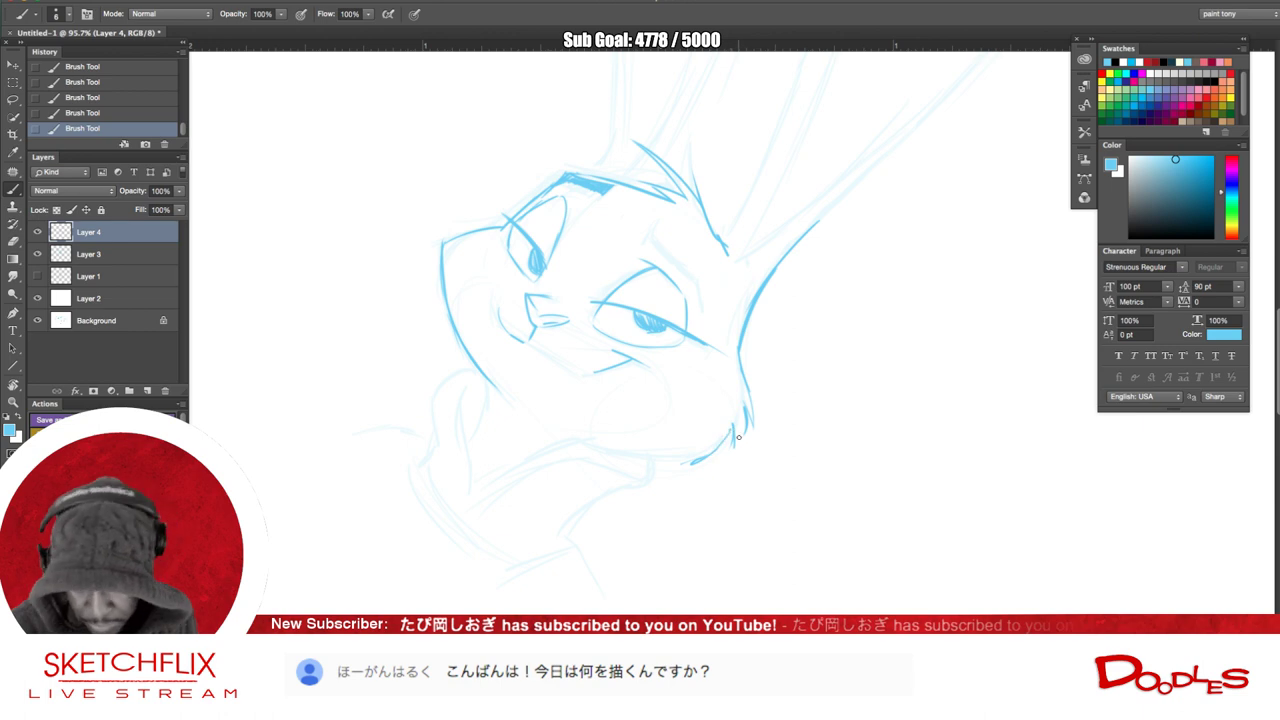
- Finish the near cheek's lower edge and outline the near collar flap with its rounded tip, inner edge and back edge
key(r)
drag(831, 429, 545, 517)
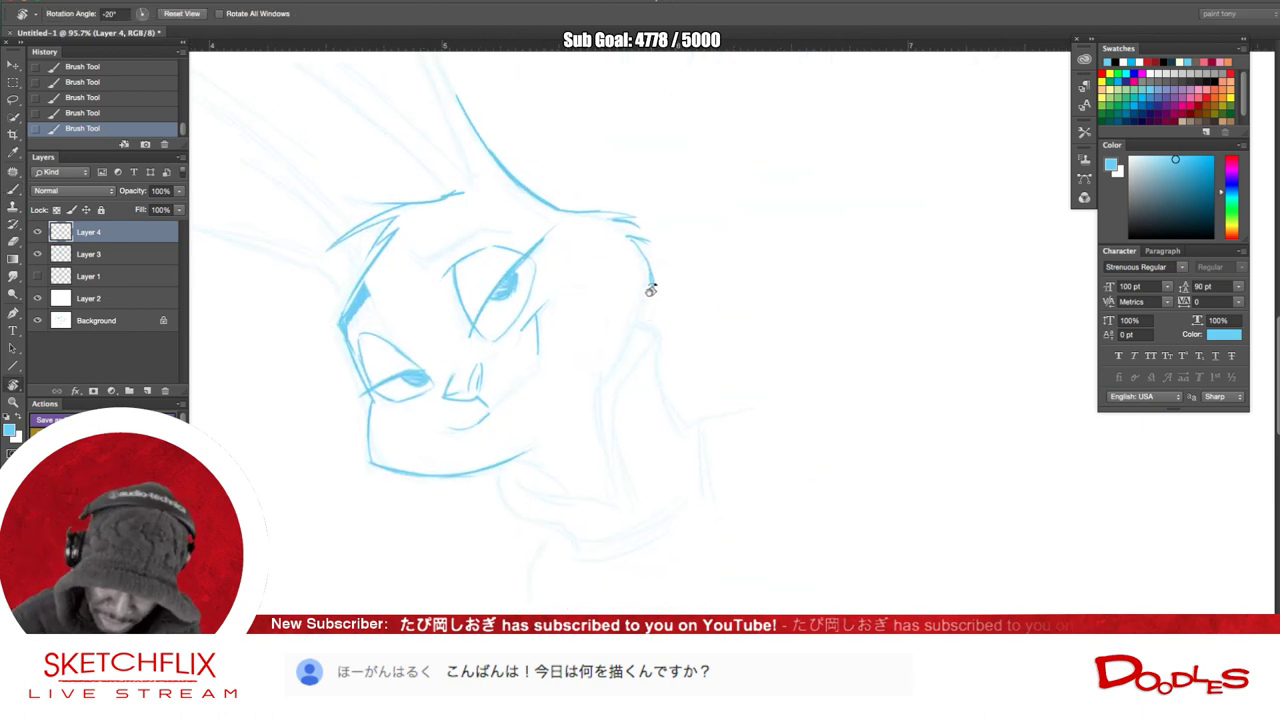
key(b)
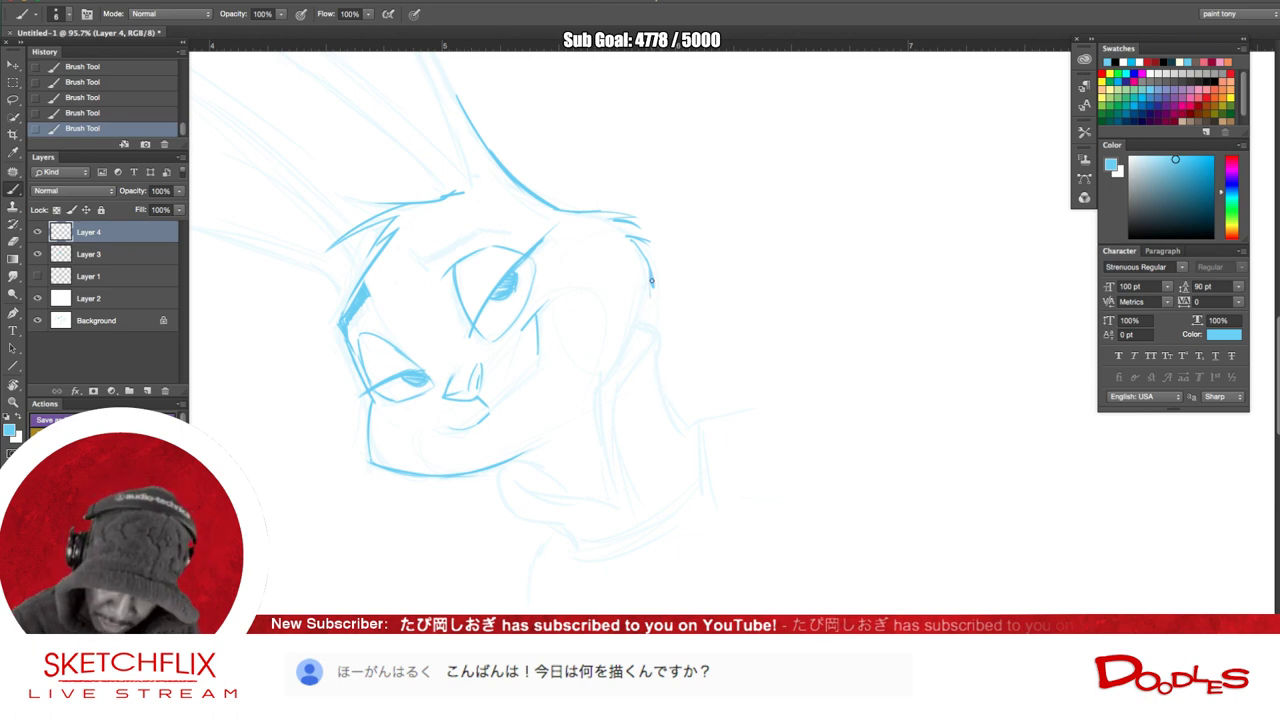
mouse_move(648, 281)
mouse_down()
mouse_move(648, 314)
mouse_move(614, 368)
mouse_up()
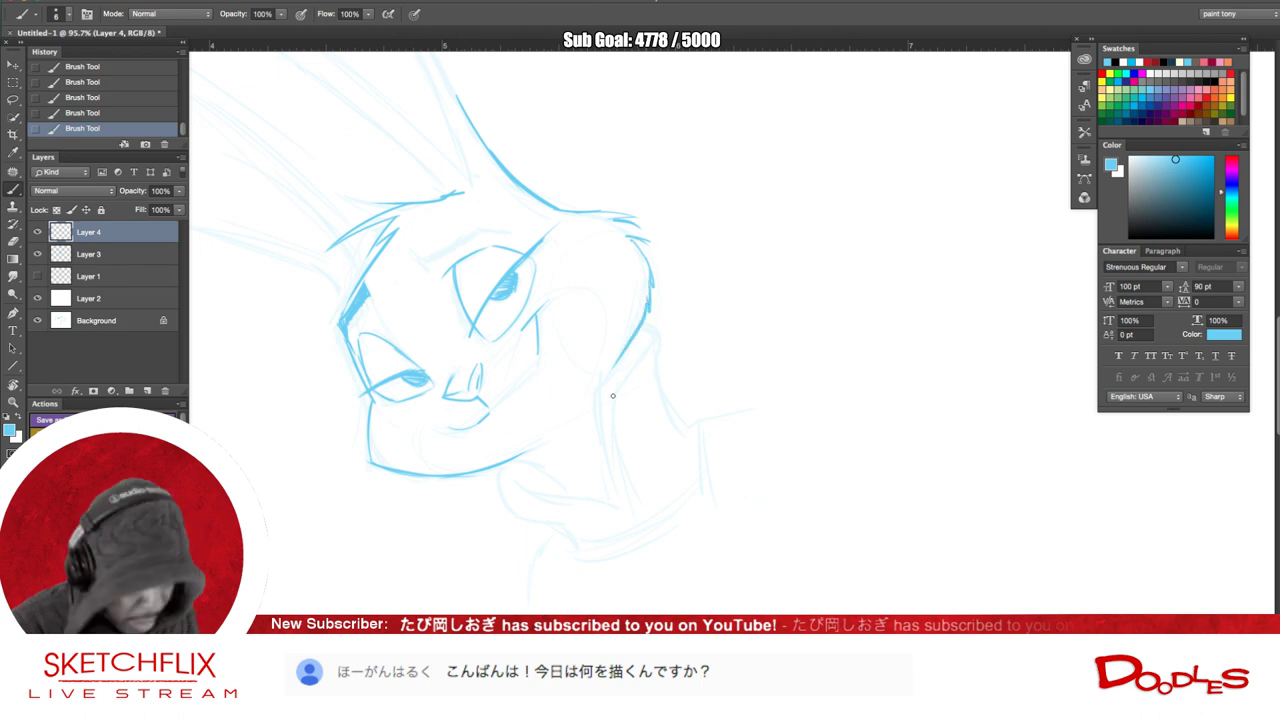
drag(595, 400, 614, 366)
drag(647, 320, 661, 342)
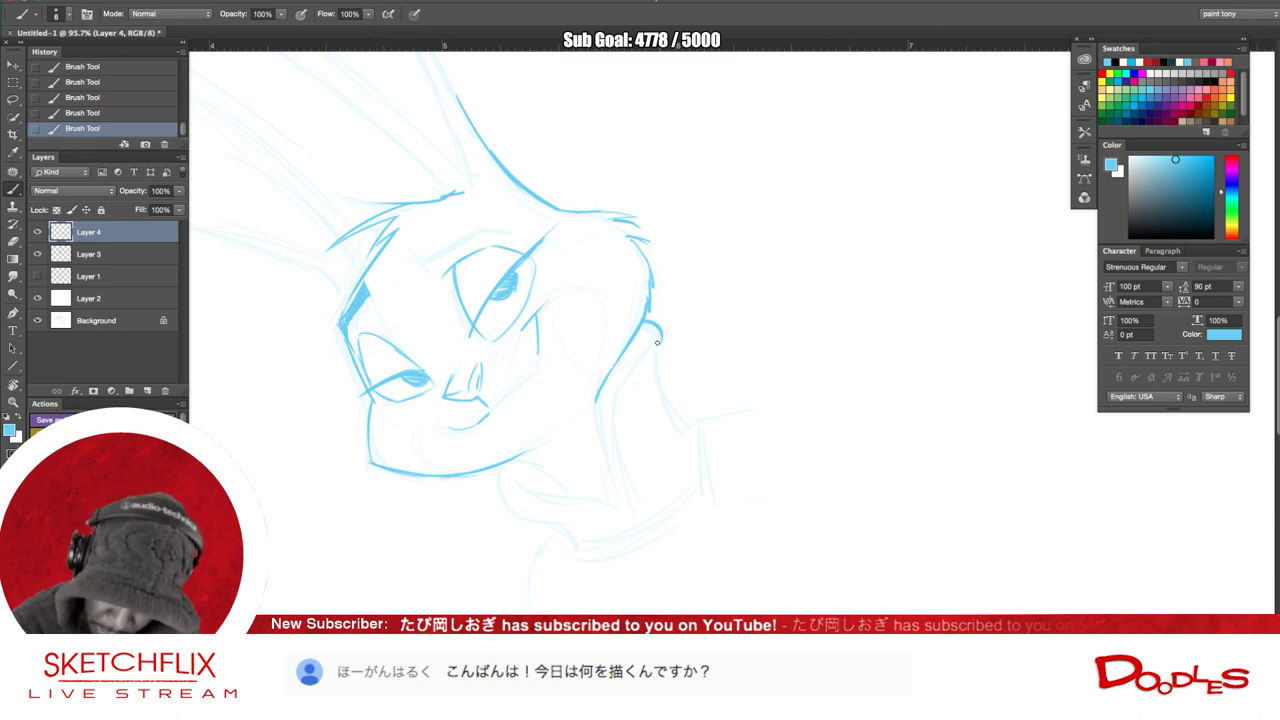
mouse_move(657, 344)
mouse_down()
mouse_move(628, 380)
mouse_move(608, 476)
mouse_up()
drag(653, 352, 682, 440)
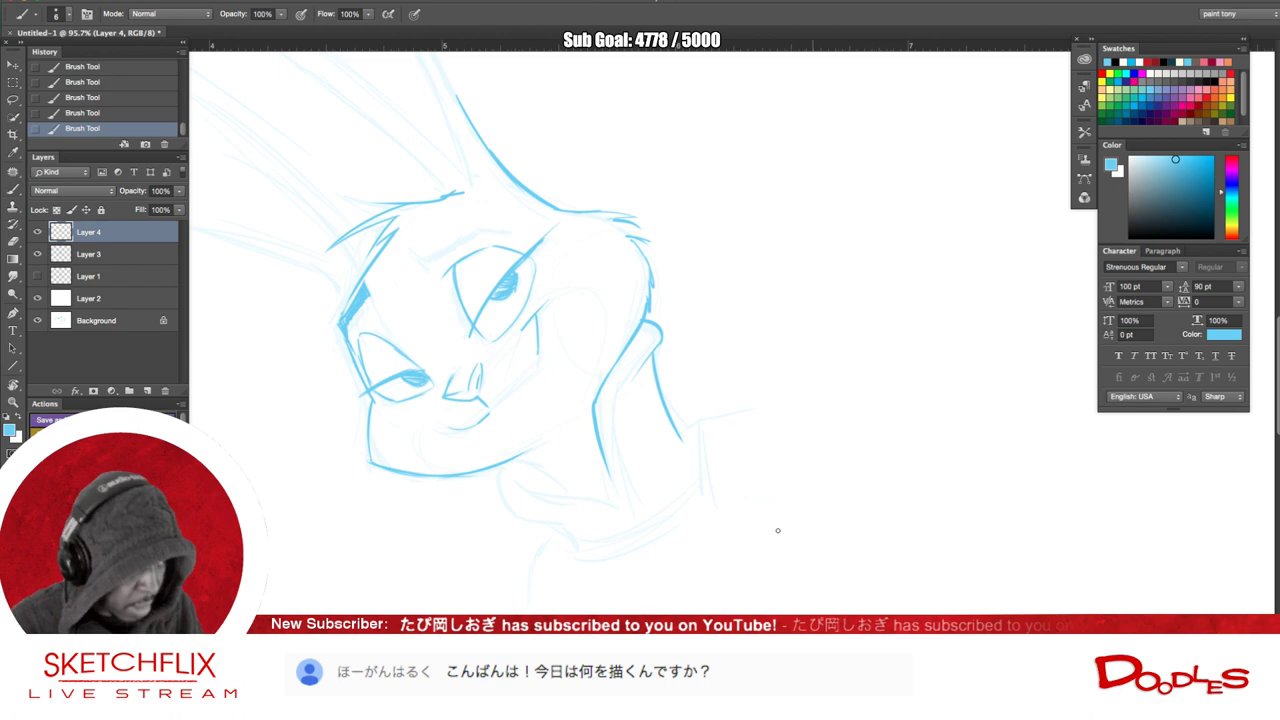
- Turn the canvas and outline the far collar flap under the chin with its inner and outer edges
key(r)
drag(694, 528, 557, 494)
drag(478, 322, 516, 420)
mouse_move(478, 307)
mouse_down()
mouse_move(452, 342)
mouse_move(494, 424)
mouse_up()
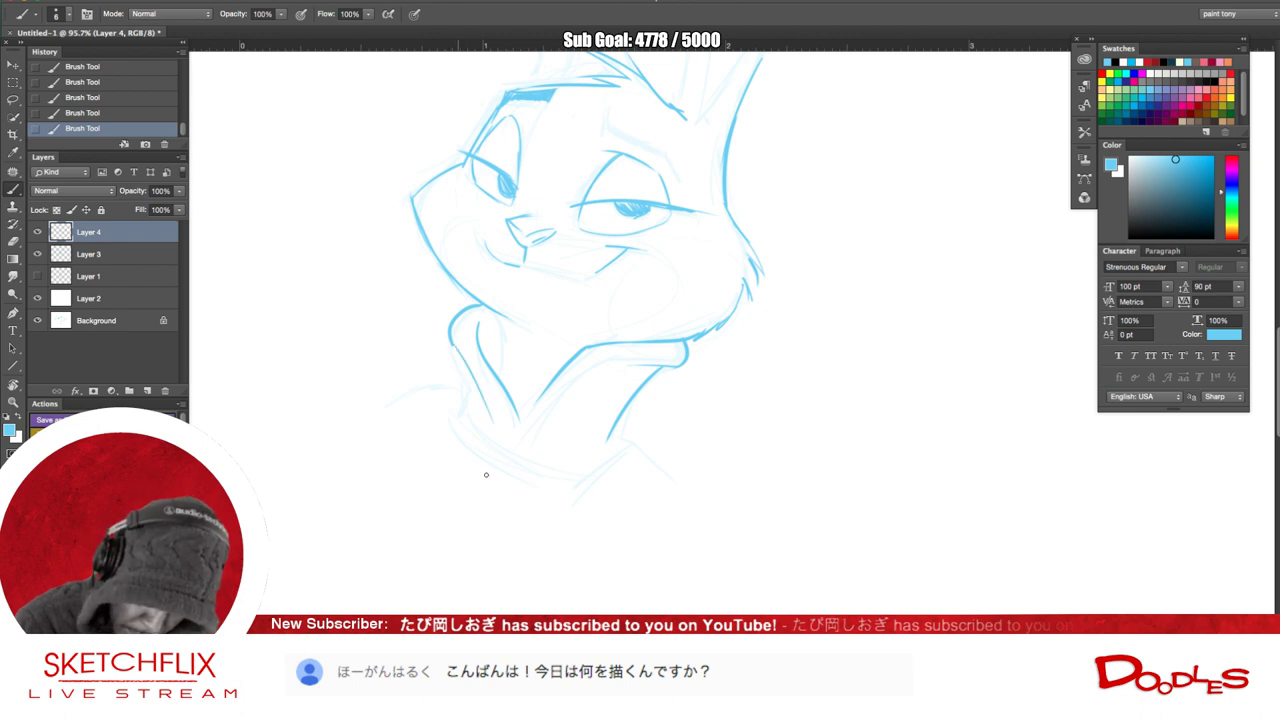
mouse_move(452, 342)
mouse_down()
mouse_move(492, 436)
mouse_move(471, 393)
mouse_up()
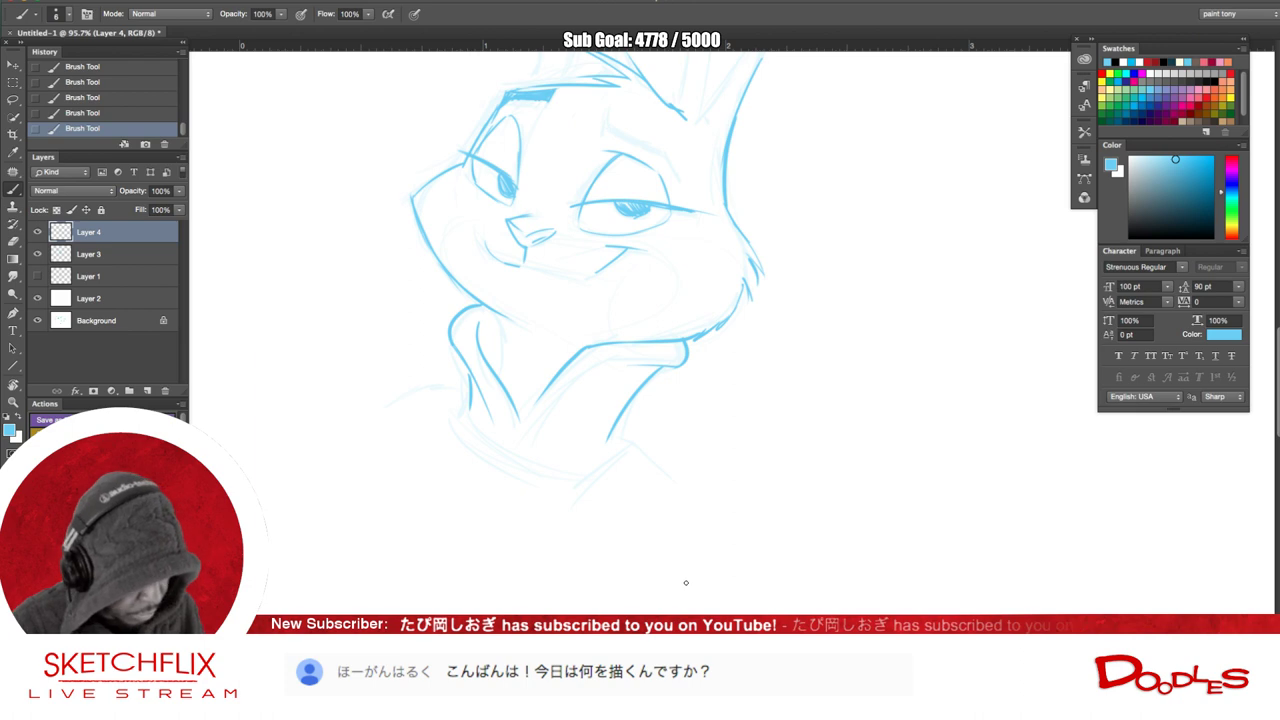
- Rotate the canvas and add the far collar's inner edge and the short neckline joining it to the near collar
key(r)
drag(806, 340, 766, 363)
key(r)
mouse_move(729, 560)
mouse_down()
mouse_move(506, 604)
mouse_move(466, 583)
mouse_up()
key(b)
drag(540, 230, 567, 275)
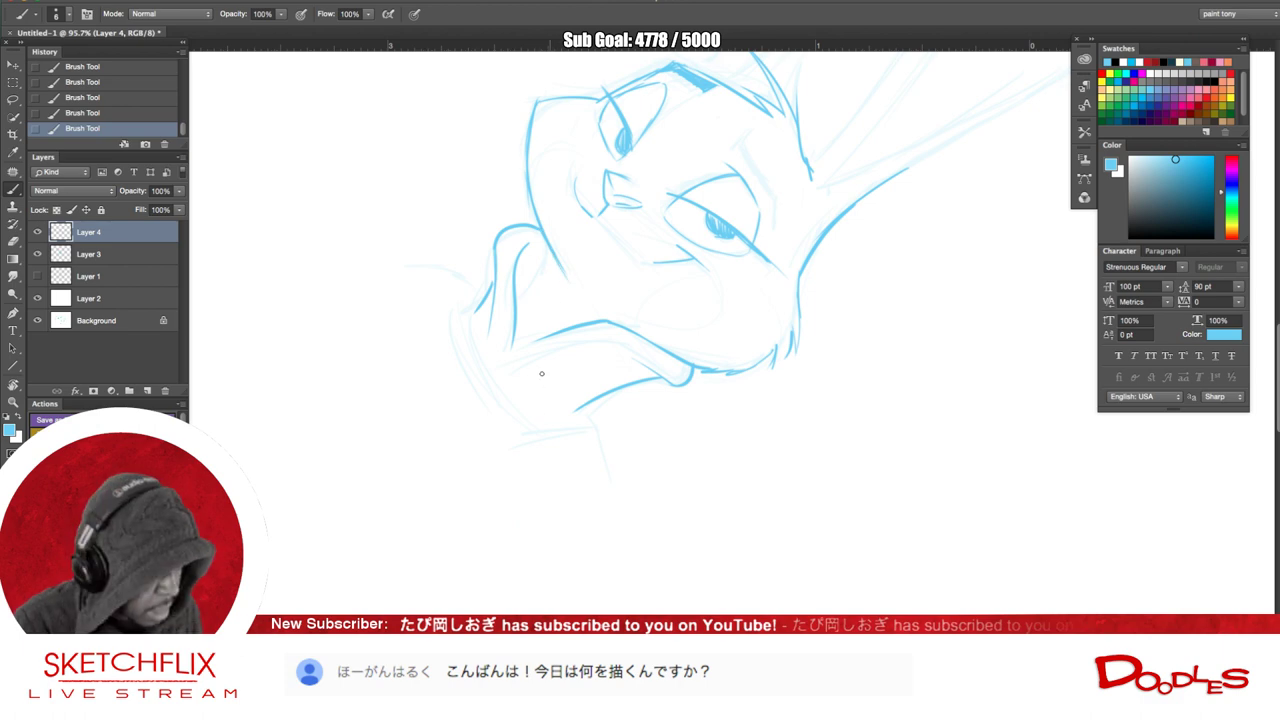
mouse_move(547, 238)
mouse_down()
mouse_move(538, 288)
mouse_move(553, 254)
mouse_up()
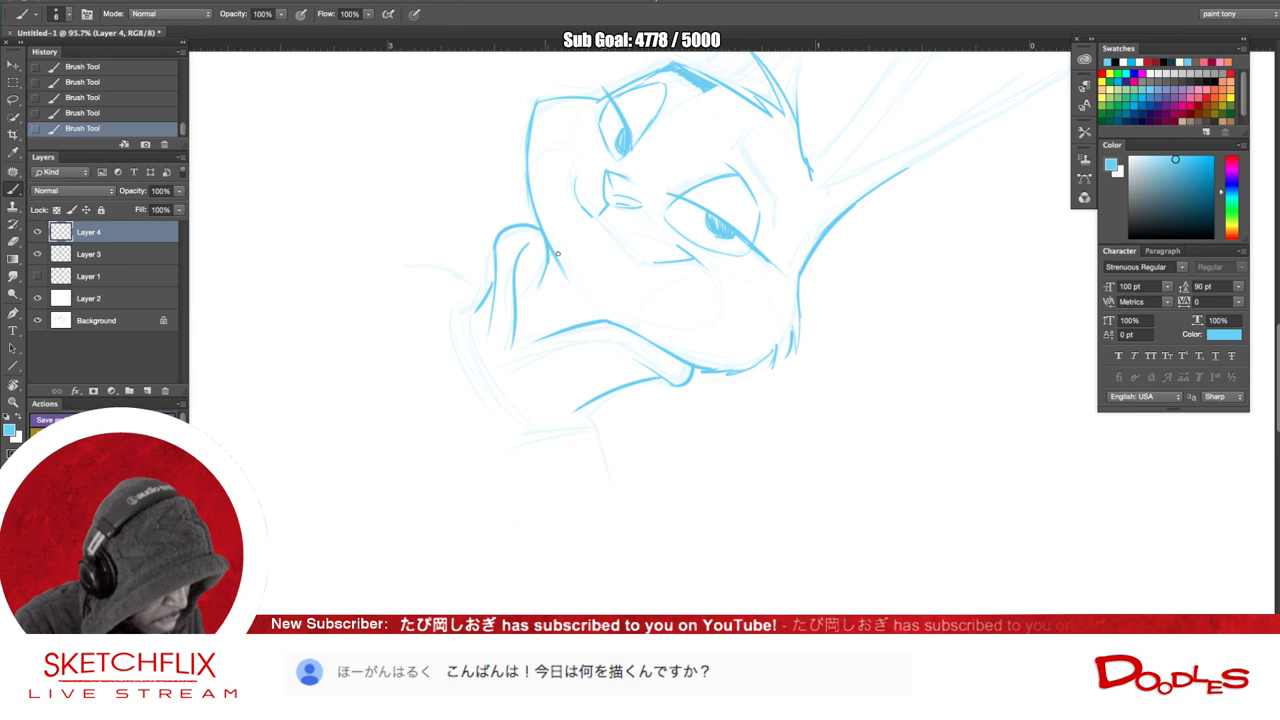
drag(548, 320, 536, 279)
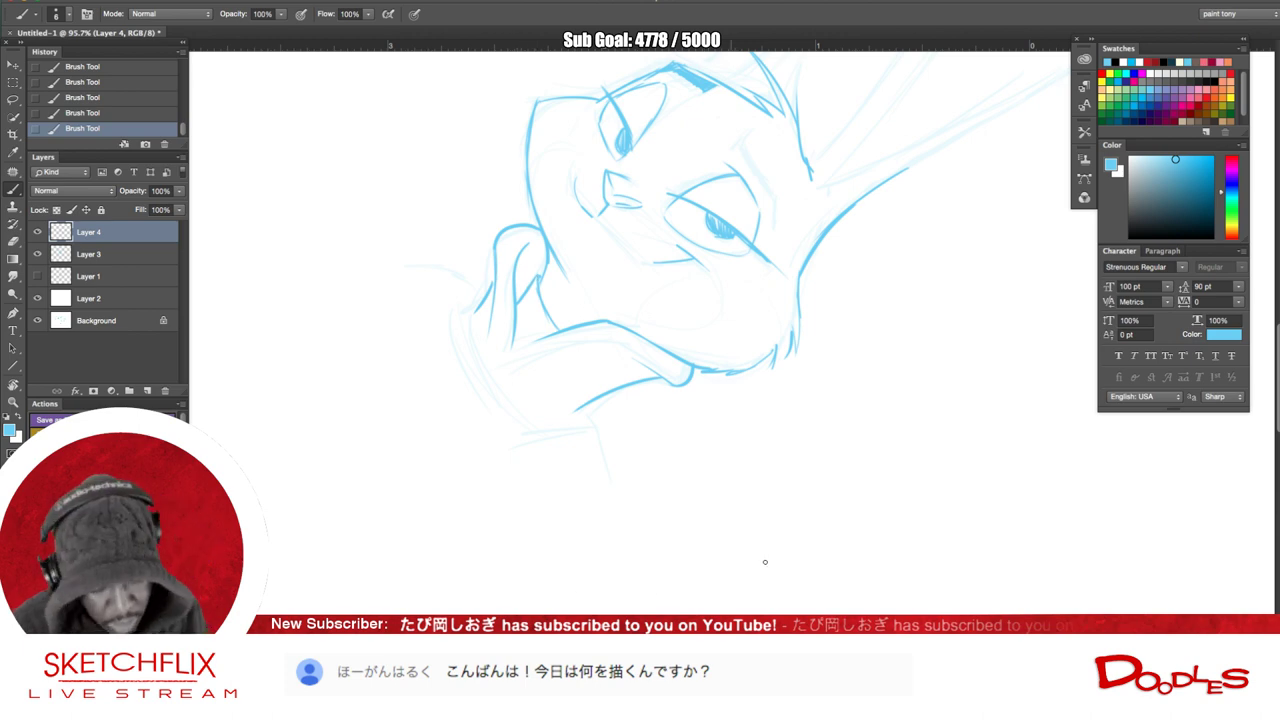
- Extend the near collar's back edge downward and draw the start of the shoulder line beside it
key(r)
mouse_move(865, 288)
mouse_down()
mouse_move(863, 229)
mouse_move(840, 318)
mouse_up()
key(b)
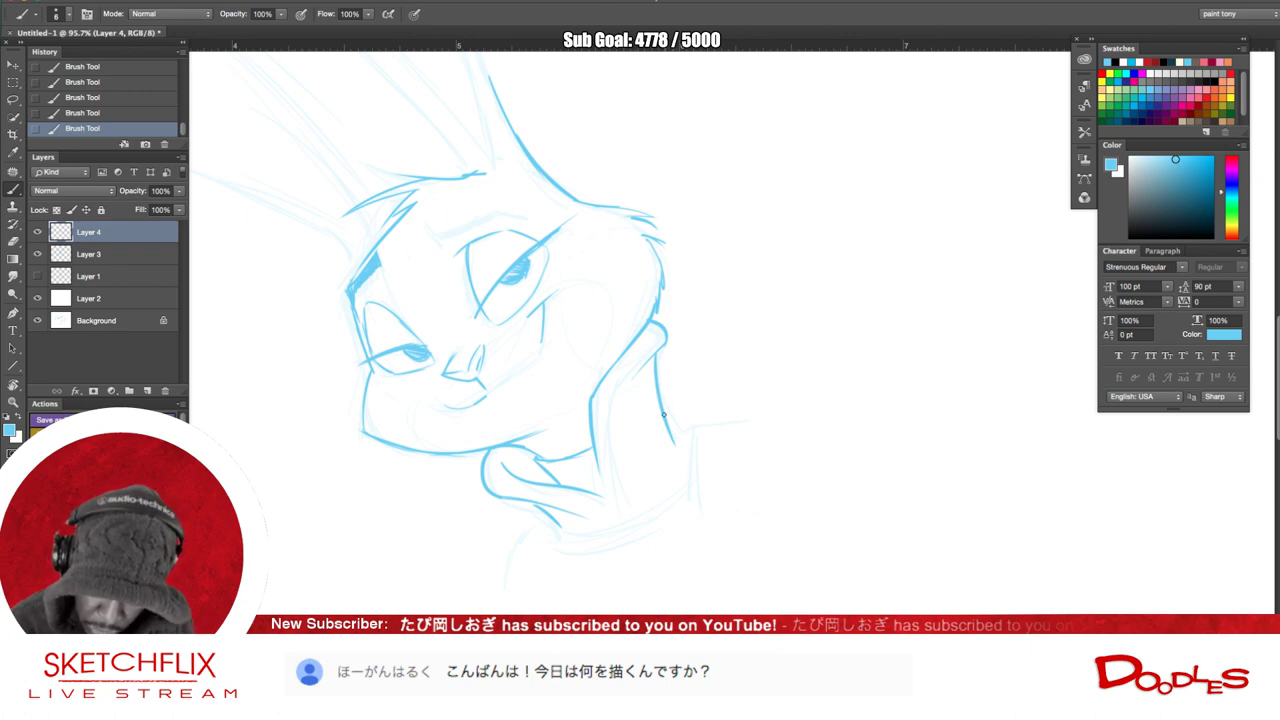
drag(682, 439, 679, 434)
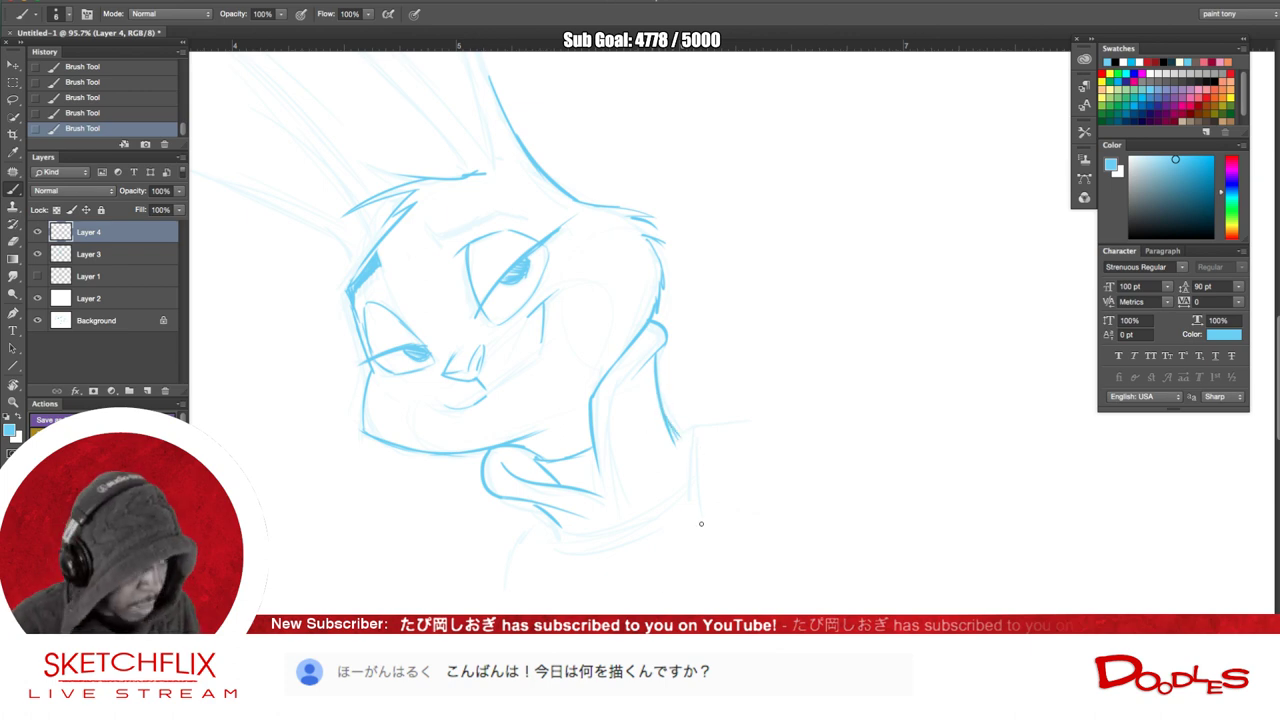
mouse_move(681, 424)
mouse_down()
mouse_move(673, 482)
mouse_move(690, 418)
mouse_move(716, 407)
mouse_up()
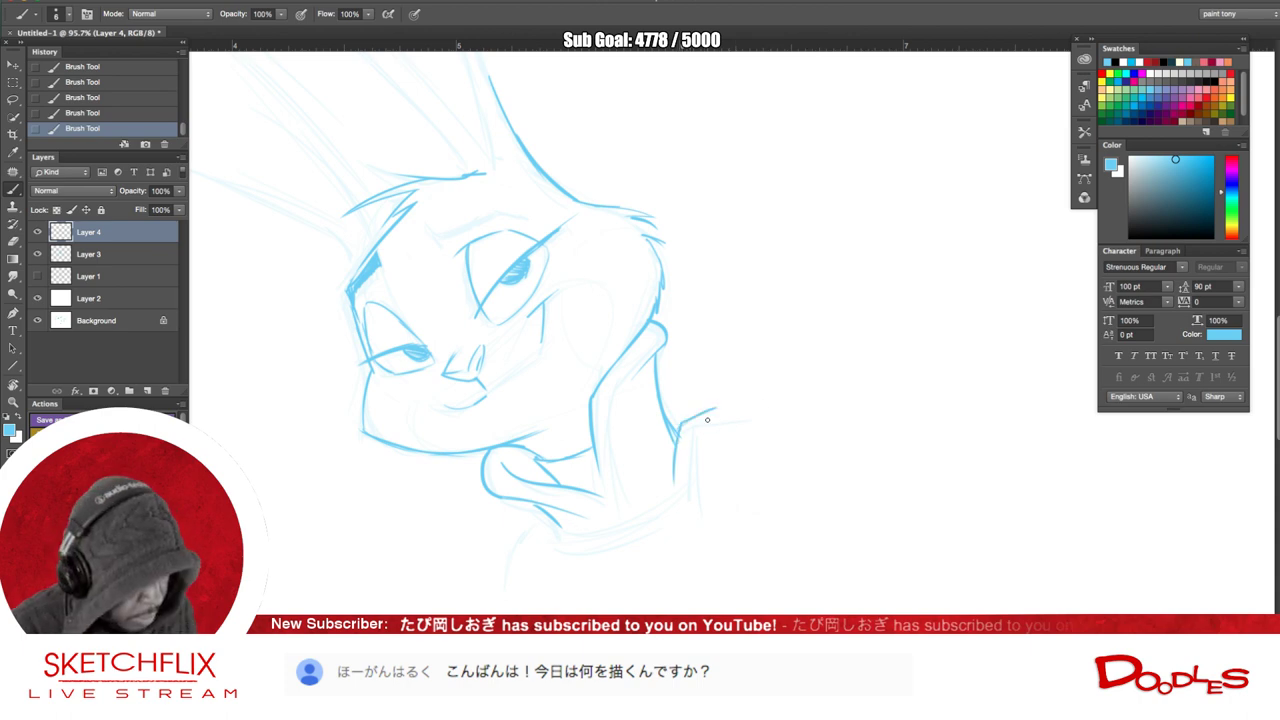
drag(681, 421, 739, 416)
mouse_move(684, 375)
mouse_down()
mouse_move(743, 583)
mouse_move(750, 665)
mouse_up()
drag(708, 443, 746, 417)
- Turn the canvas and draw the near eyebrow above the eye, thickening it along the arch
key(r)
drag(806, 580, 503, 593)
key(b)
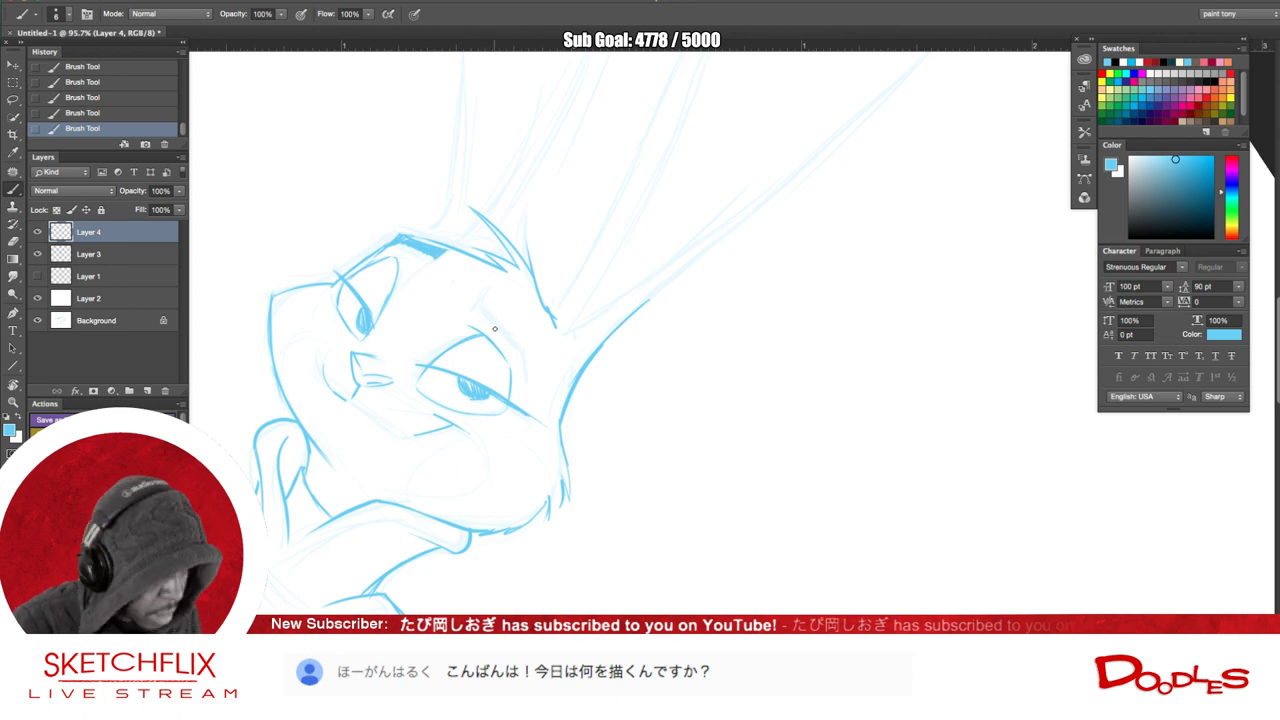
mouse_move(480, 289)
mouse_down()
mouse_move(483, 310)
mouse_move(485, 292)
mouse_up()
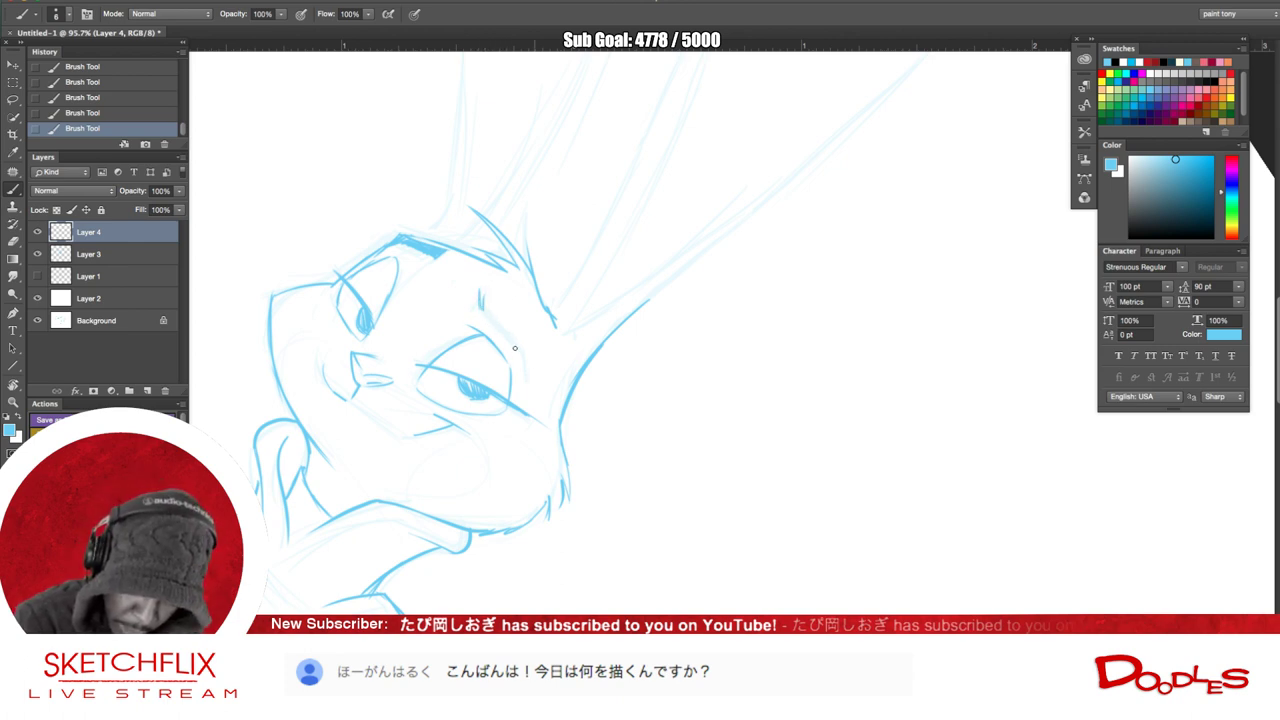
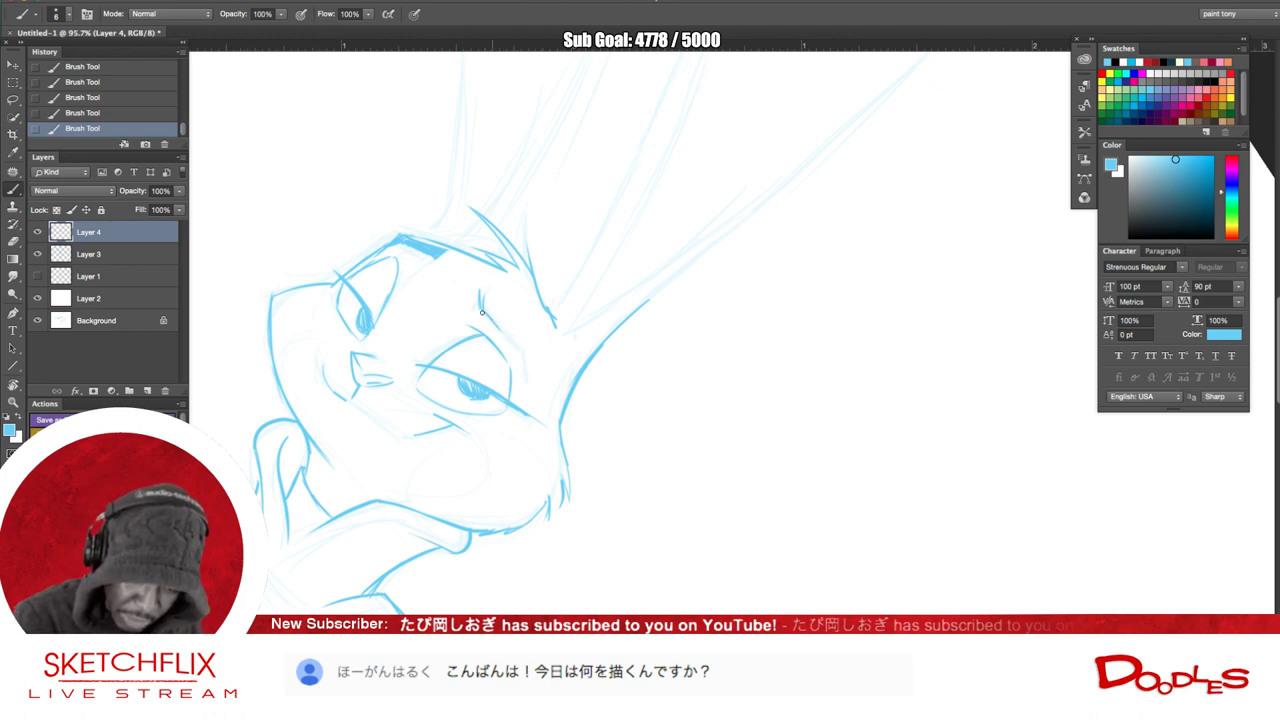
drag(499, 325, 518, 345)
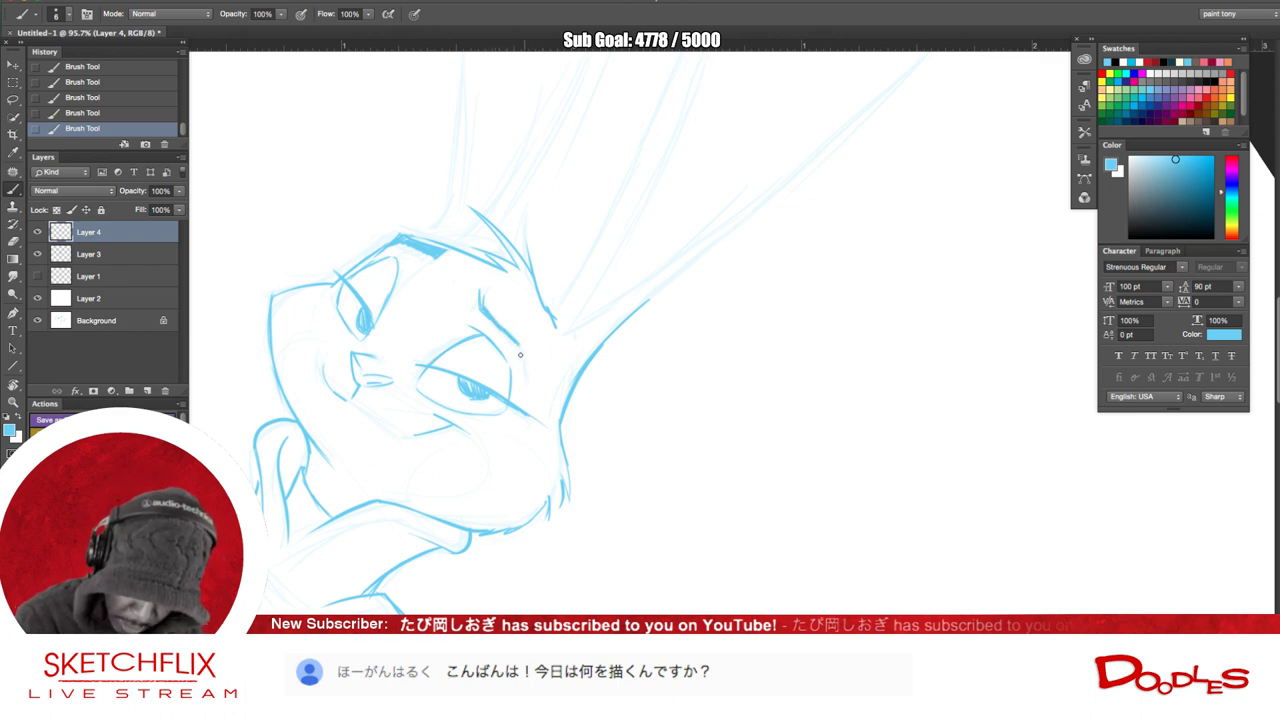
drag(526, 374, 519, 345)
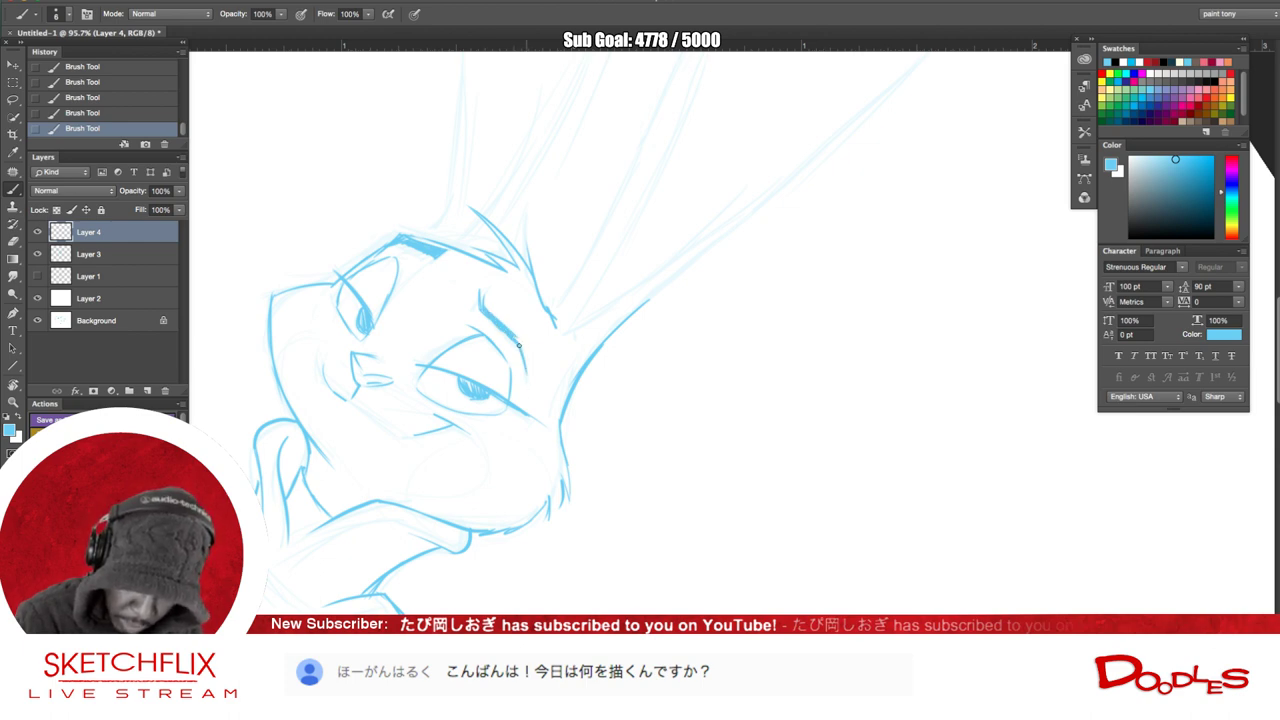
- Turn the canvas sideways and refine the near eyebrow's outer end
key(r)
mouse_move(757, 266)
mouse_down()
mouse_move(751, 240)
mouse_move(757, 261)
mouse_up()
key(b)
key(r)
mouse_move(813, 550)
mouse_down()
mouse_move(819, 461)
mouse_move(809, 491)
mouse_up()
key(b)
drag(702, 556, 601, 461)
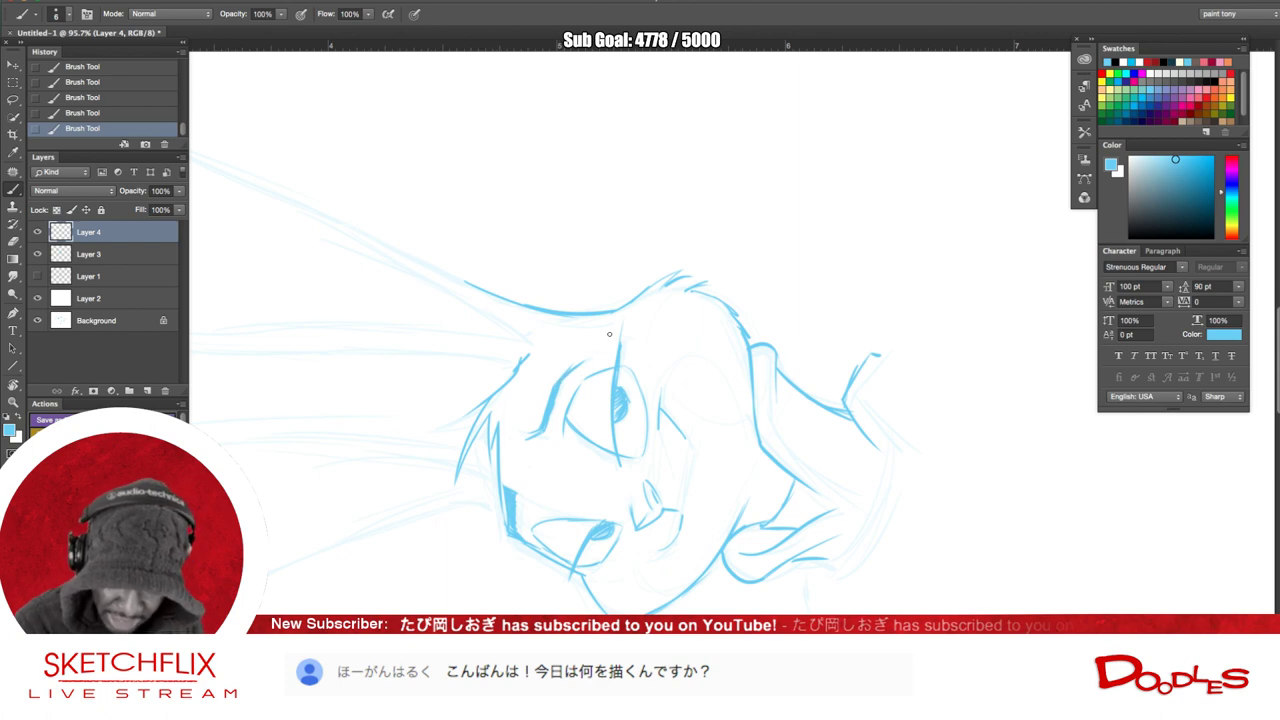
mouse_move(570, 365)
mouse_down()
mouse_move(560, 371)
mouse_move(577, 349)
mouse_move(541, 377)
mouse_move(572, 354)
mouse_up()
- Turn the face upright and trace the upper part of the far ear's outer edge
key(r)
mouse_move(909, 431)
mouse_down()
mouse_move(760, 560)
mouse_move(545, 595)
mouse_up()
key(b)
scroll(791, 514, up, 8)
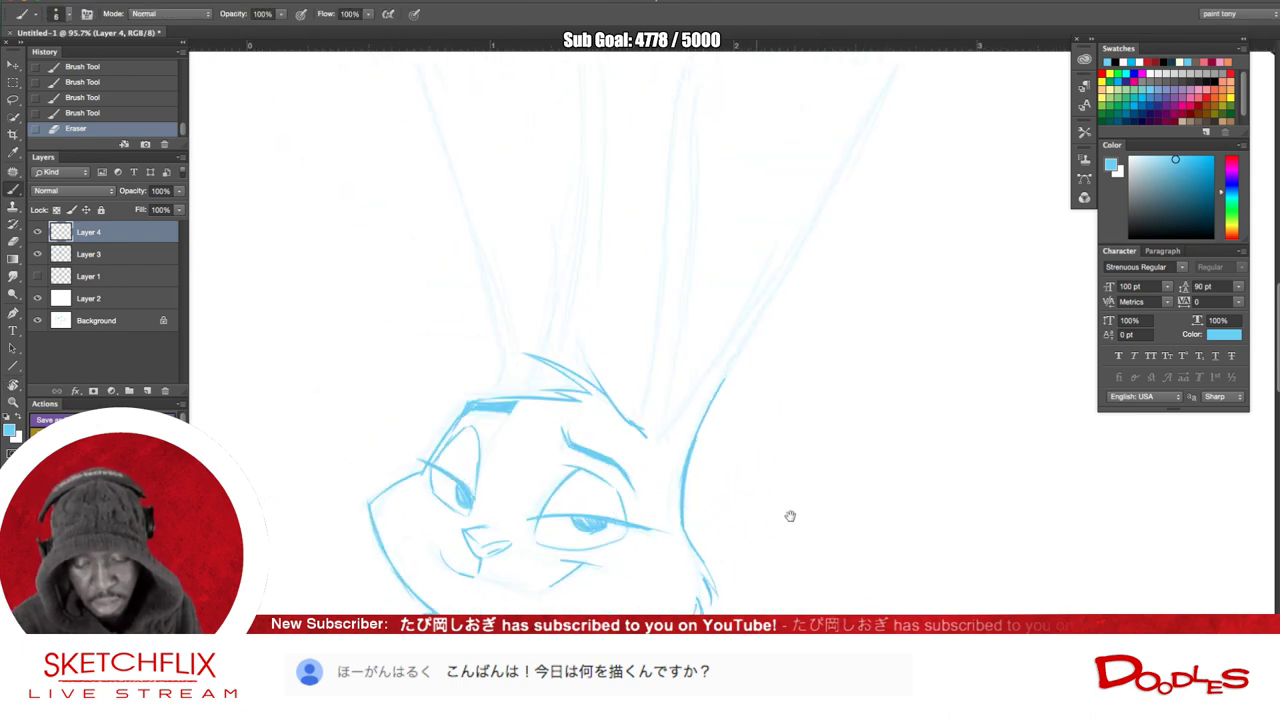
drag(790, 570, 797, 648)
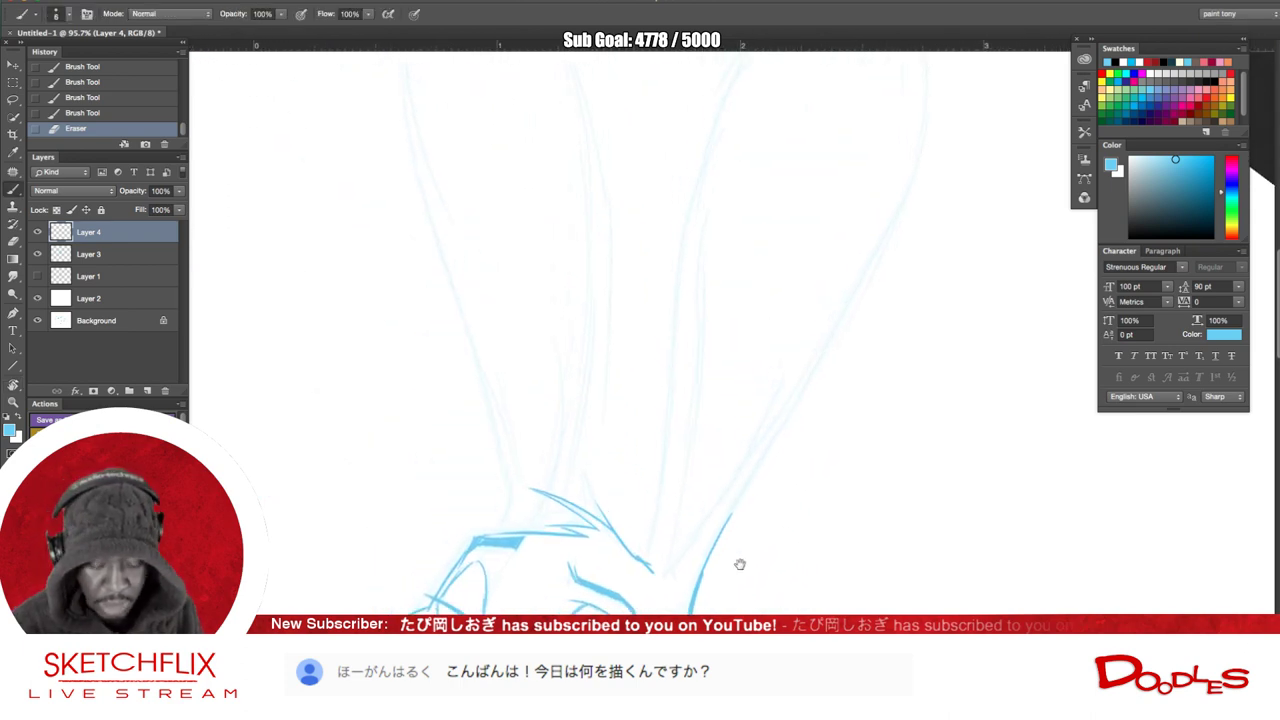
drag(740, 565, 748, 632)
mouse_move(434, 64)
mouse_down()
mouse_move(412, 125)
mouse_move(460, 318)
mouse_up()
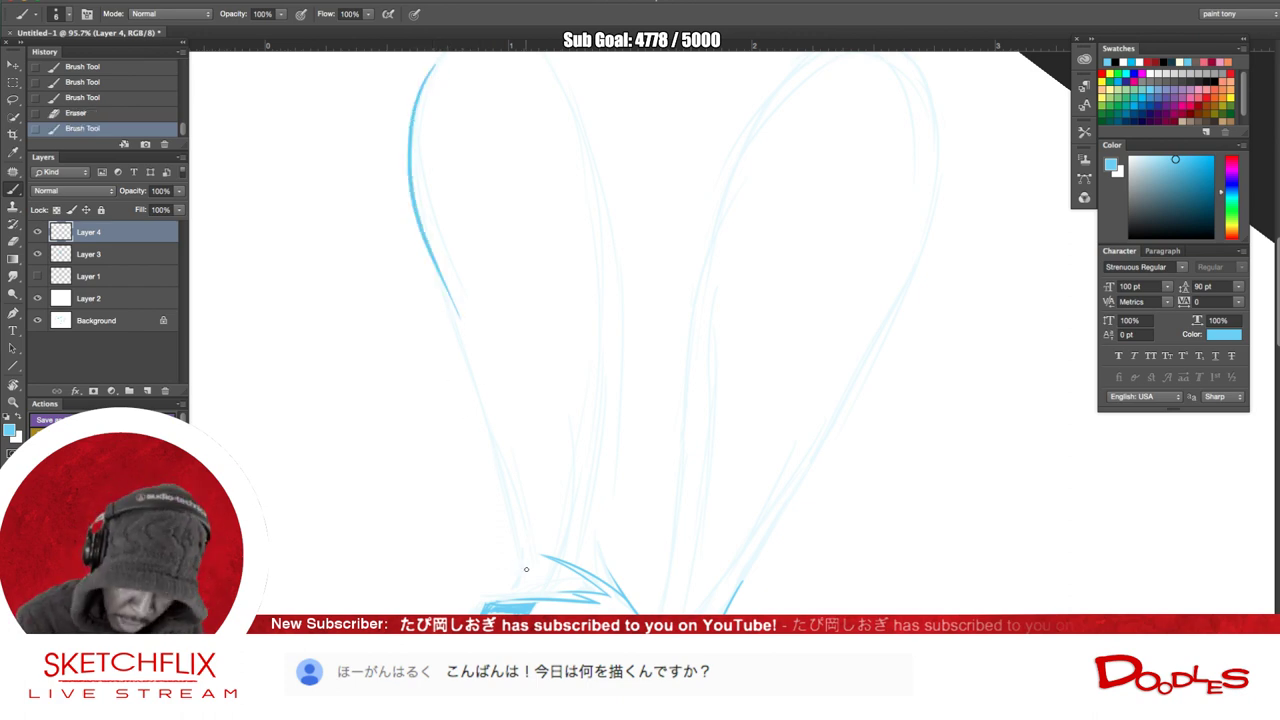
mouse_move(472, 418)
mouse_down()
mouse_move(525, 585)
mouse_move(510, 434)
mouse_up()
key(ctrl+z)
key(ctrl+z)
- Continue the far ear's outer edge down to the forehead and erase the overlapping hook at its base
mouse_move(533, 558)
mouse_down()
mouse_move(512, 428)
mouse_move(453, 298)
mouse_move(504, 412)
mouse_up()
drag(531, 574, 521, 597)
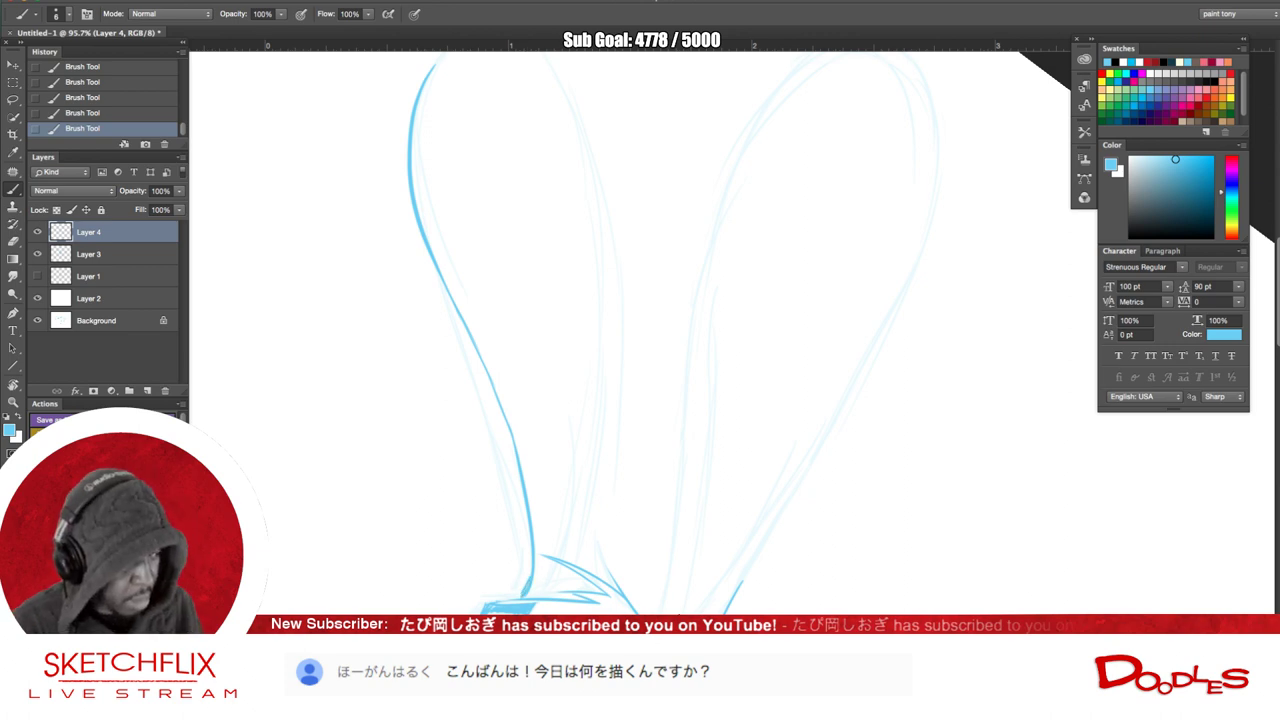
key(r)
drag(734, 503, 780, 494)
key(b)
drag(734, 580, 605, 252)
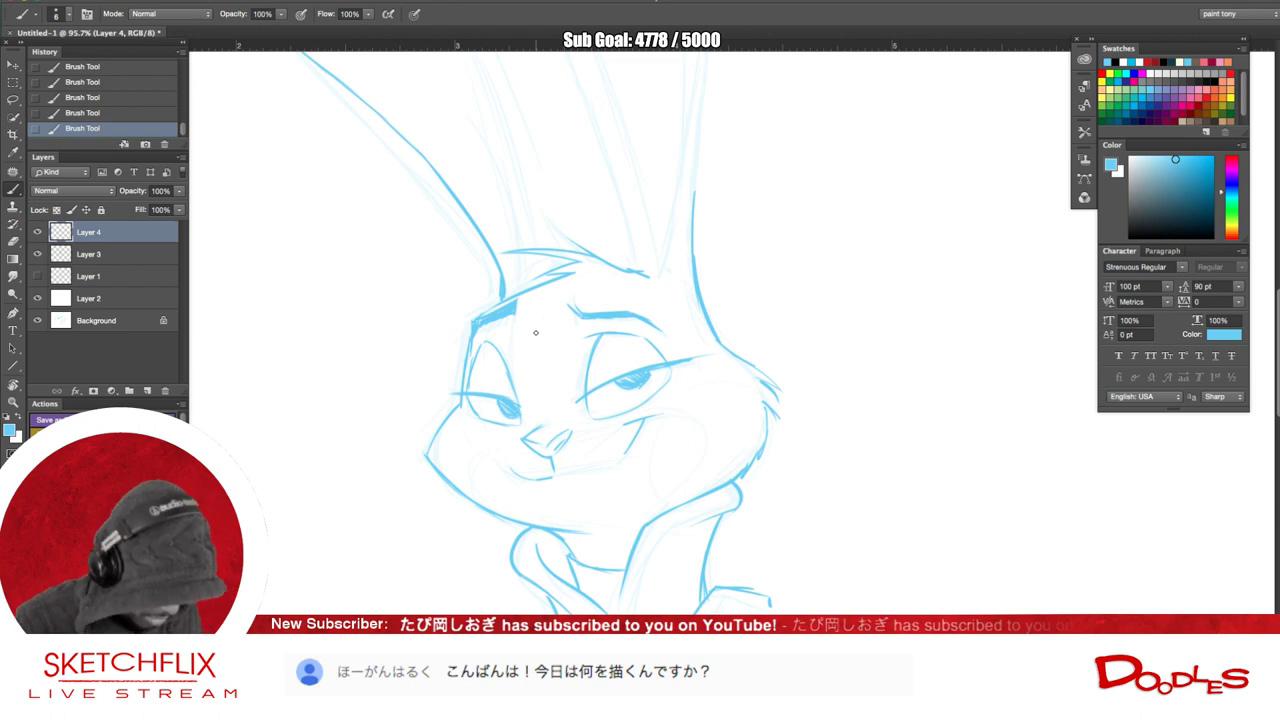
key(e)
mouse_move(489, 281)
mouse_down()
mouse_move(500, 280)
mouse_move(486, 279)
mouse_up()
key(b)
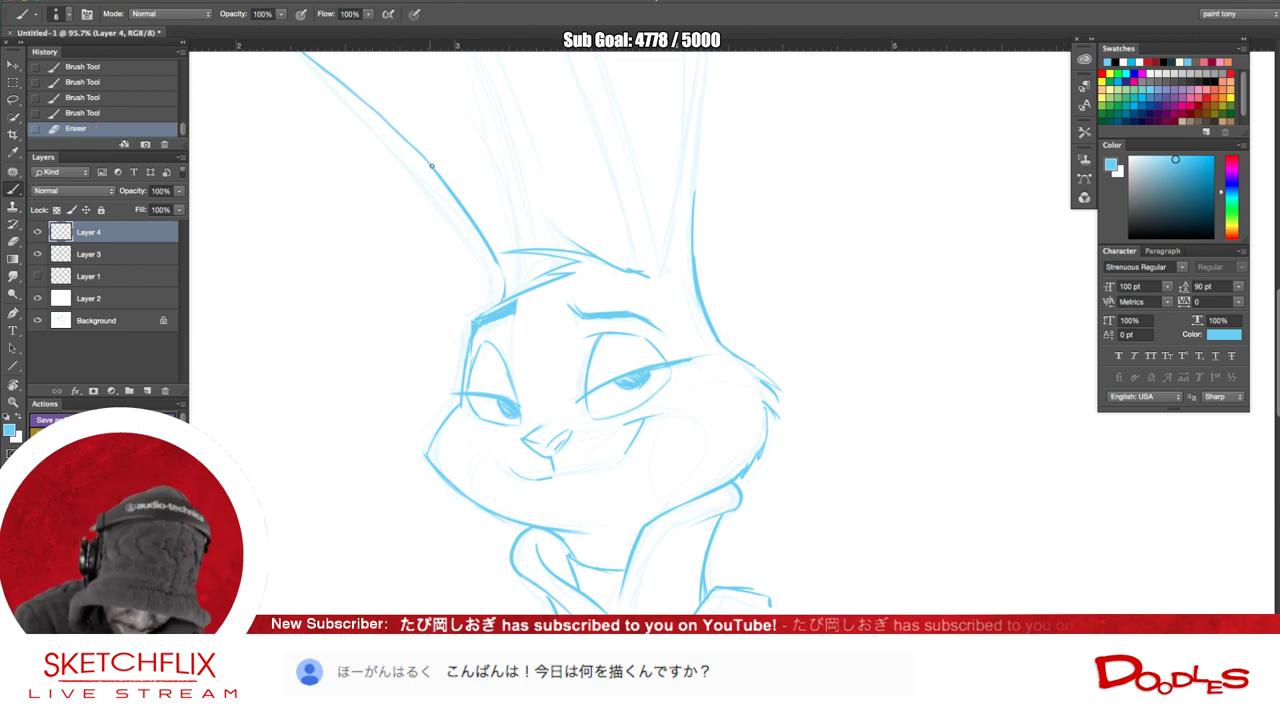
- Ink the base of the rabbit's left ear on Layer 4, joining it to the dark patch above the left eye
drag(506, 296, 500, 272)
drag(504, 294, 494, 262)
drag(474, 318, 484, 316)
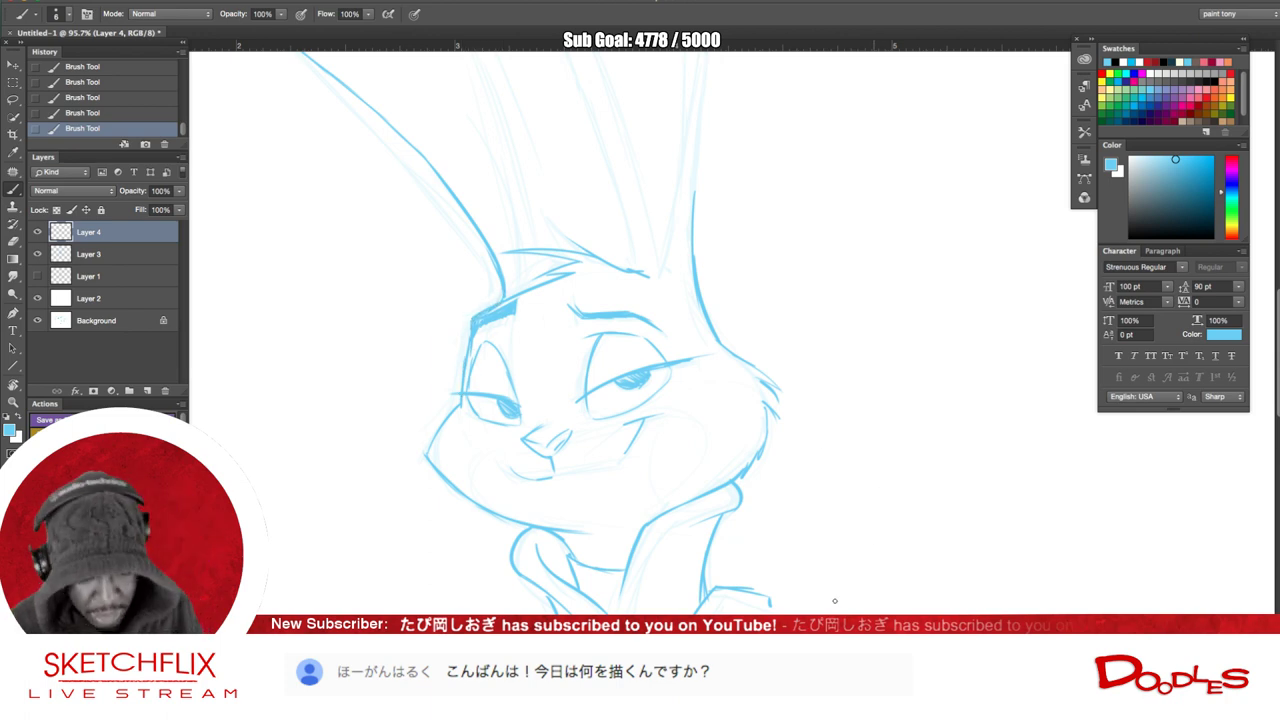
key(r)
drag(654, 589, 700, 506)
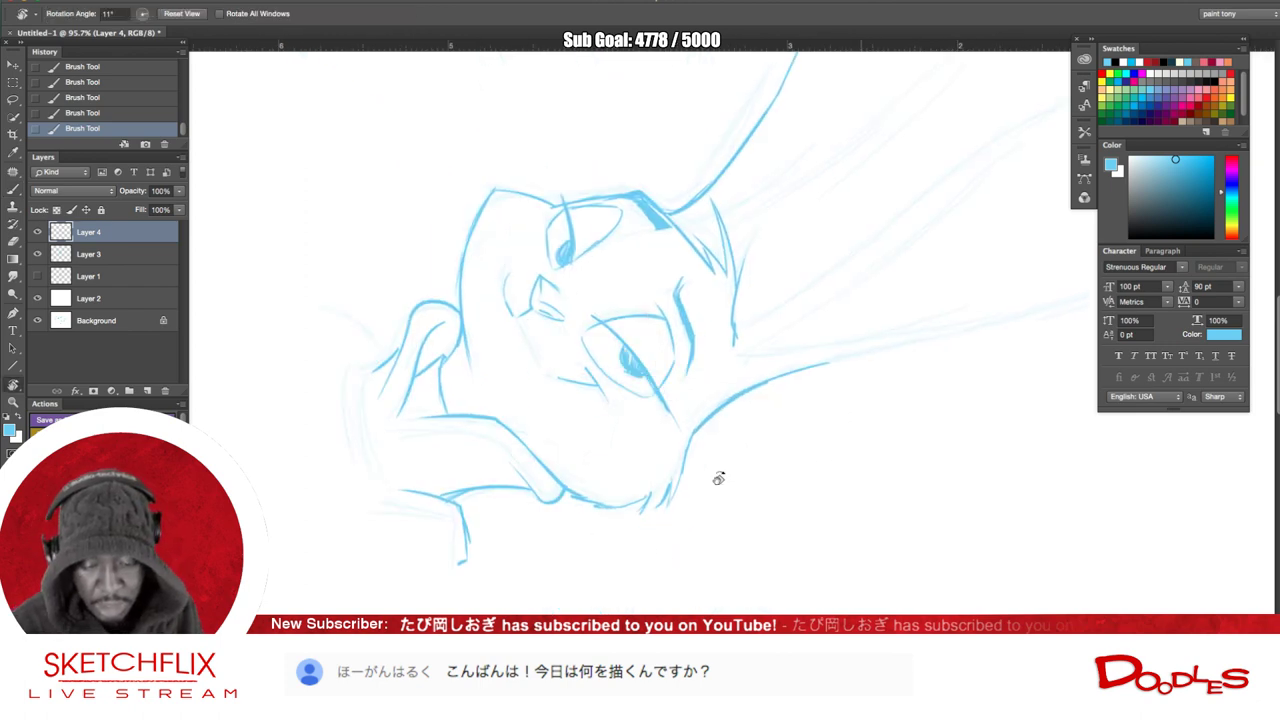
key(b)
key(space)
drag(685, 380, 510, 570)
key(r)
mouse_move(751, 337)
mouse_down()
mouse_move(737, 254)
mouse_move(860, 297)
mouse_move(837, 289)
mouse_up()
key(b)
drag(662, 391, 385, 203)
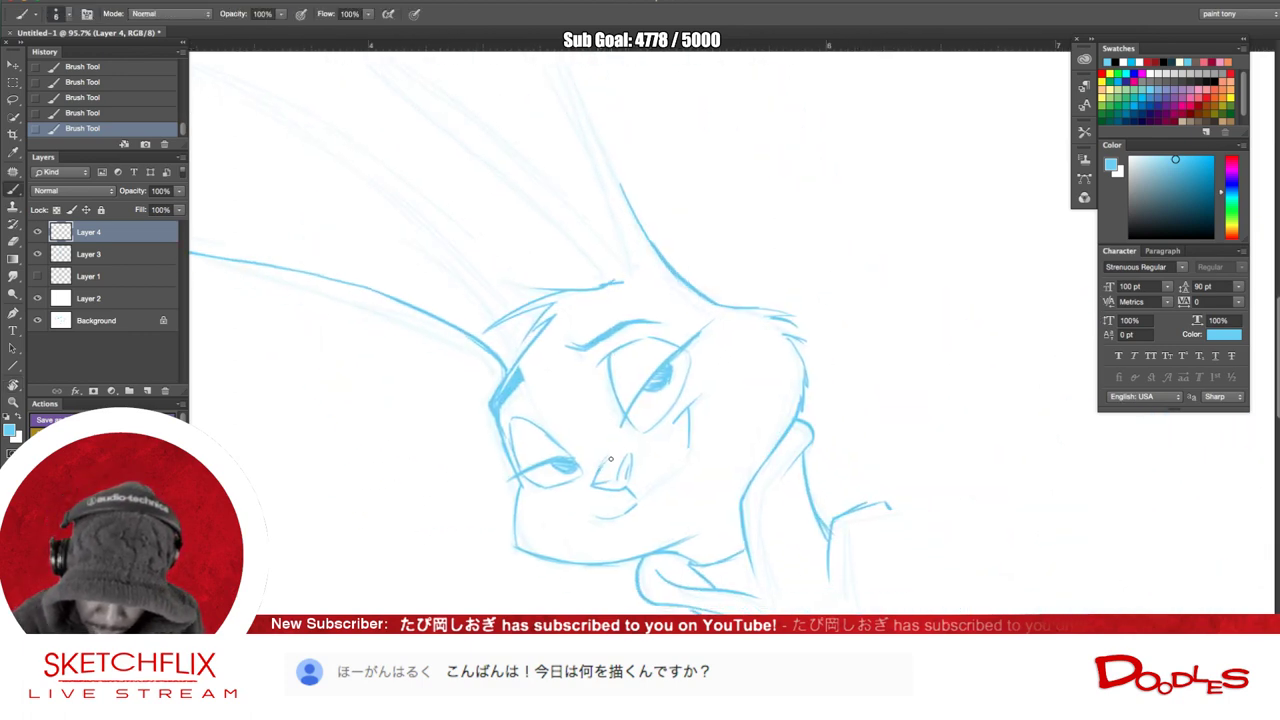
mouse_move(887, 416)
mouse_down()
mouse_move(861, 449)
mouse_move(674, 580)
mouse_up()
key(r)
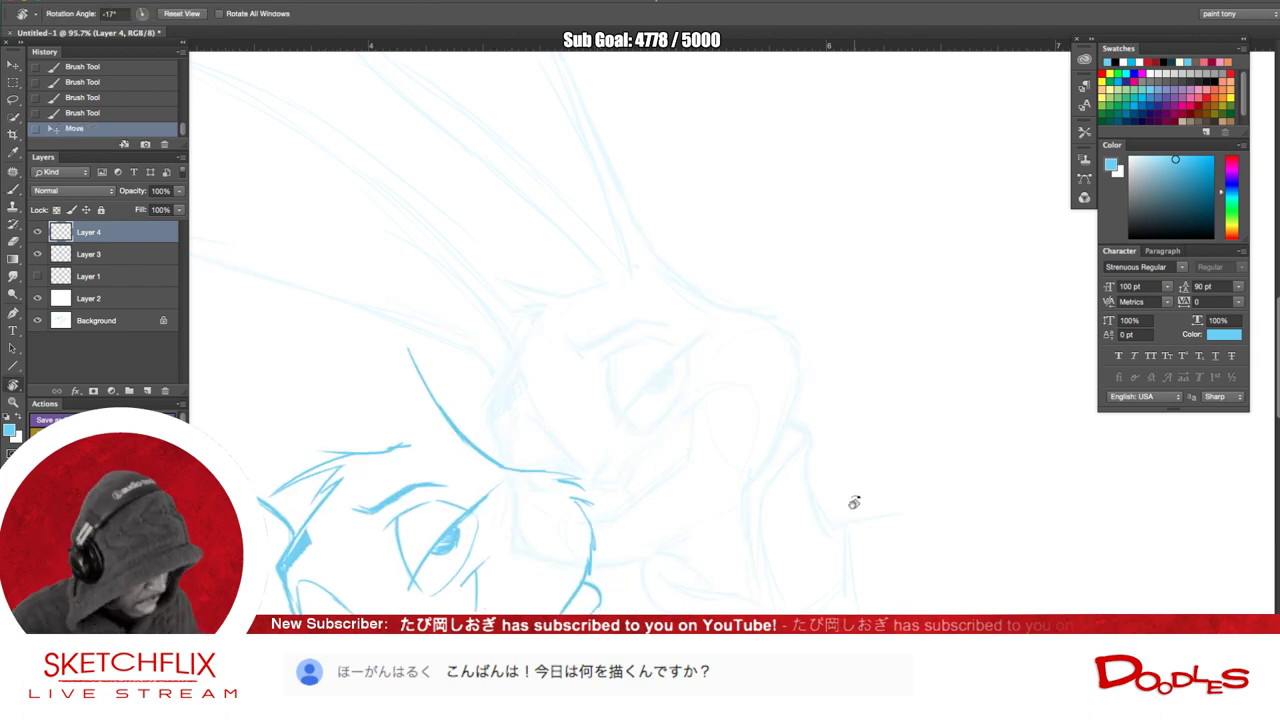
key(ctrl+z)
- Ink the left ear's rounded tip and its inward-facing edge over the light sketch, down toward the hair tuft
drag(837, 580, 714, 612)
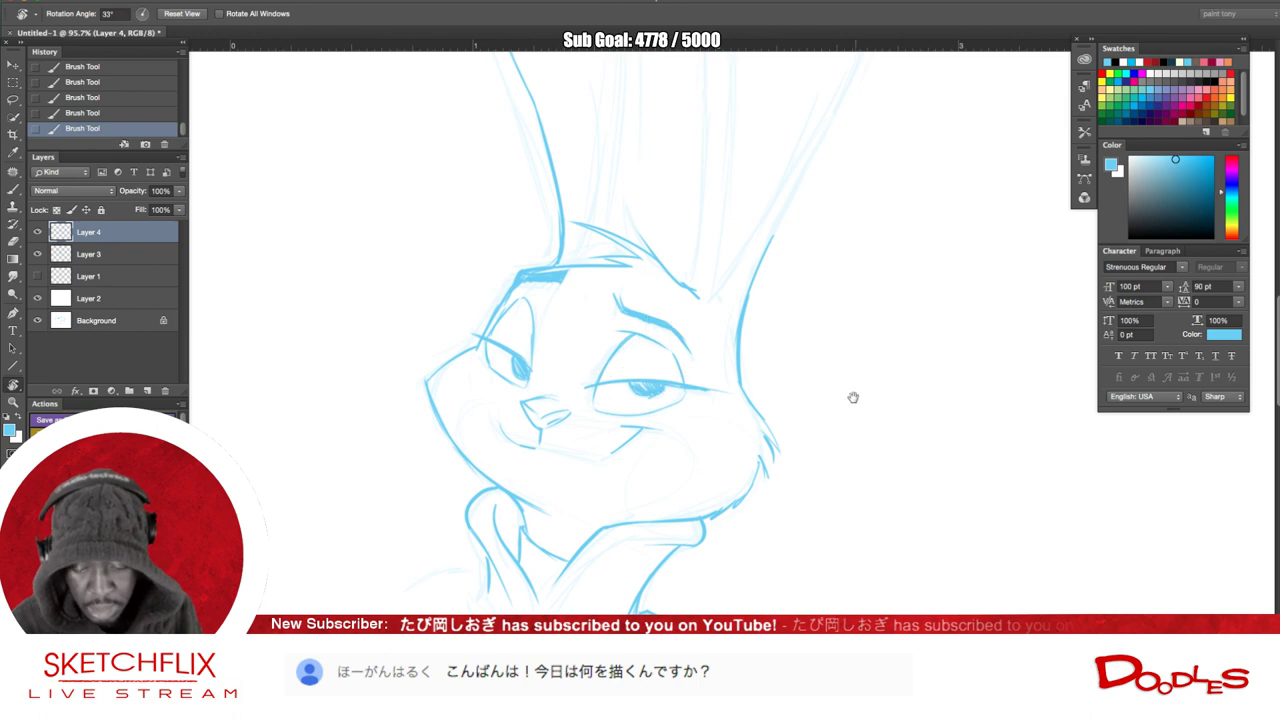
drag(905, 402, 791, 612)
drag(860, 415, 793, 551)
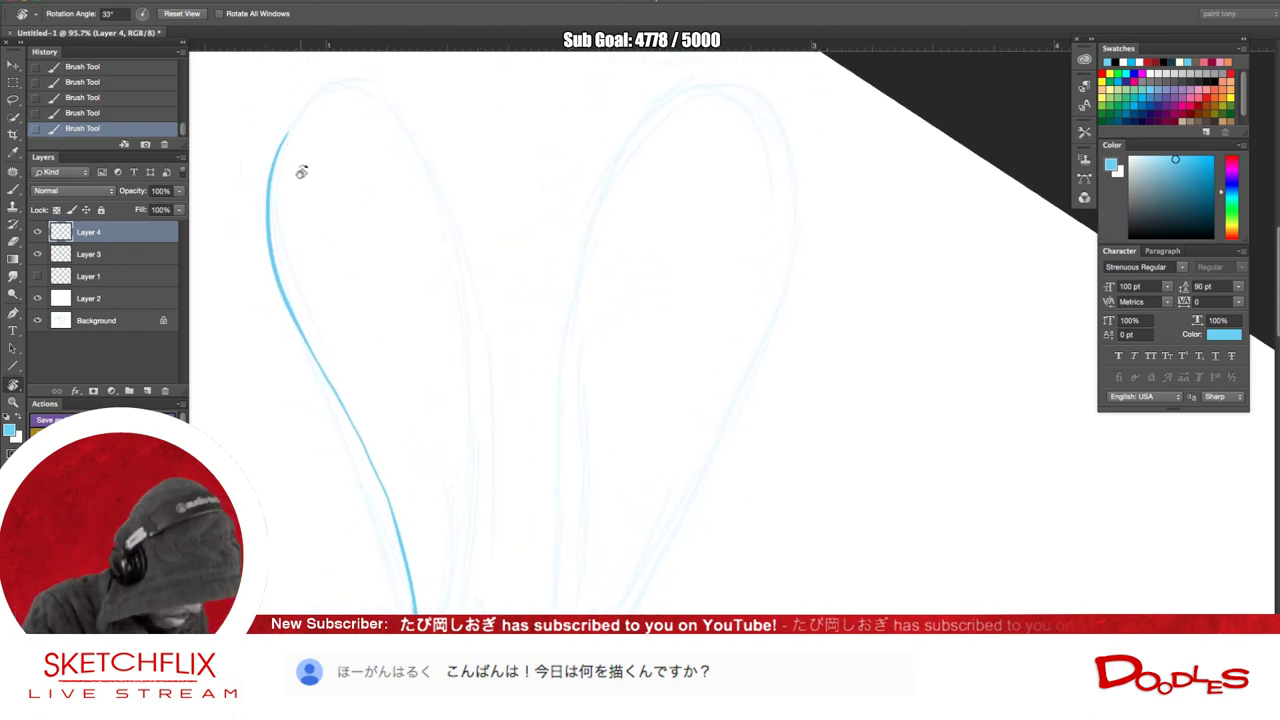
key(b)
mouse_move(283, 138)
mouse_down()
mouse_move(310, 104)
mouse_move(354, 93)
mouse_move(404, 116)
mouse_move(478, 305)
mouse_up()
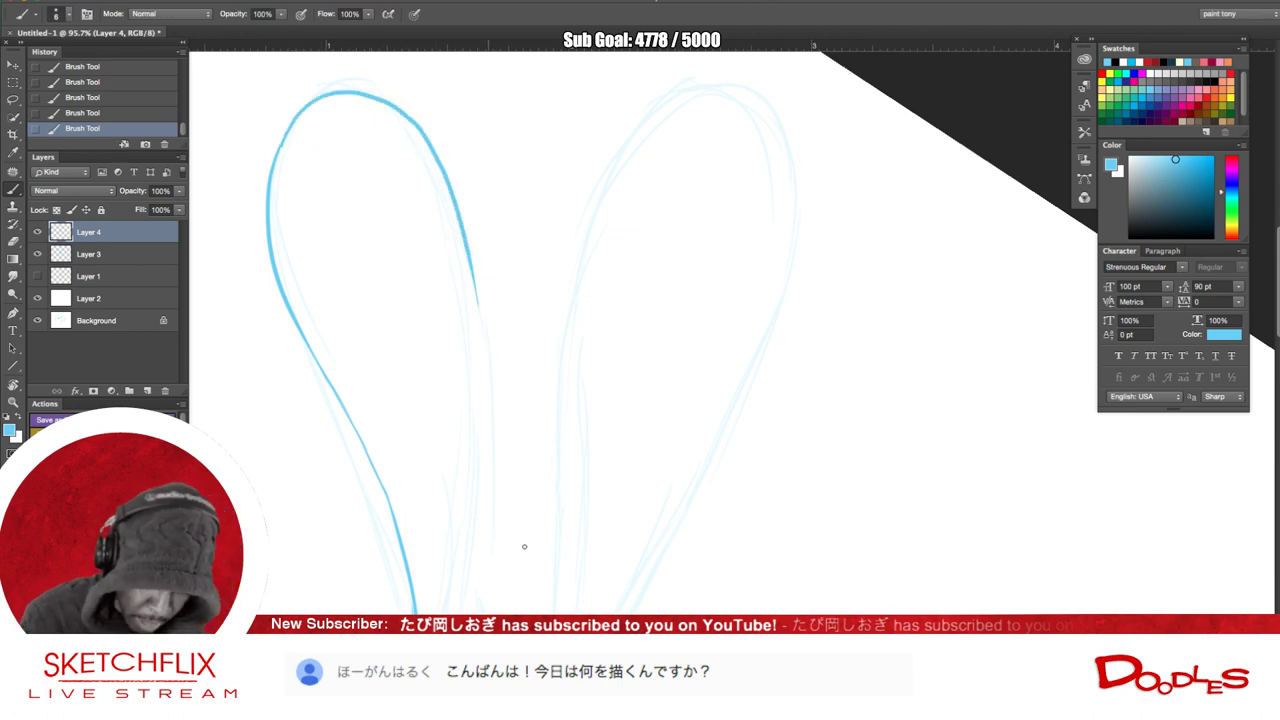
drag(480, 605, 486, 385)
mouse_move(478, 303)
mouse_down()
mouse_move(481, 514)
mouse_move(488, 398)
mouse_up()
drag(477, 559, 479, 597)
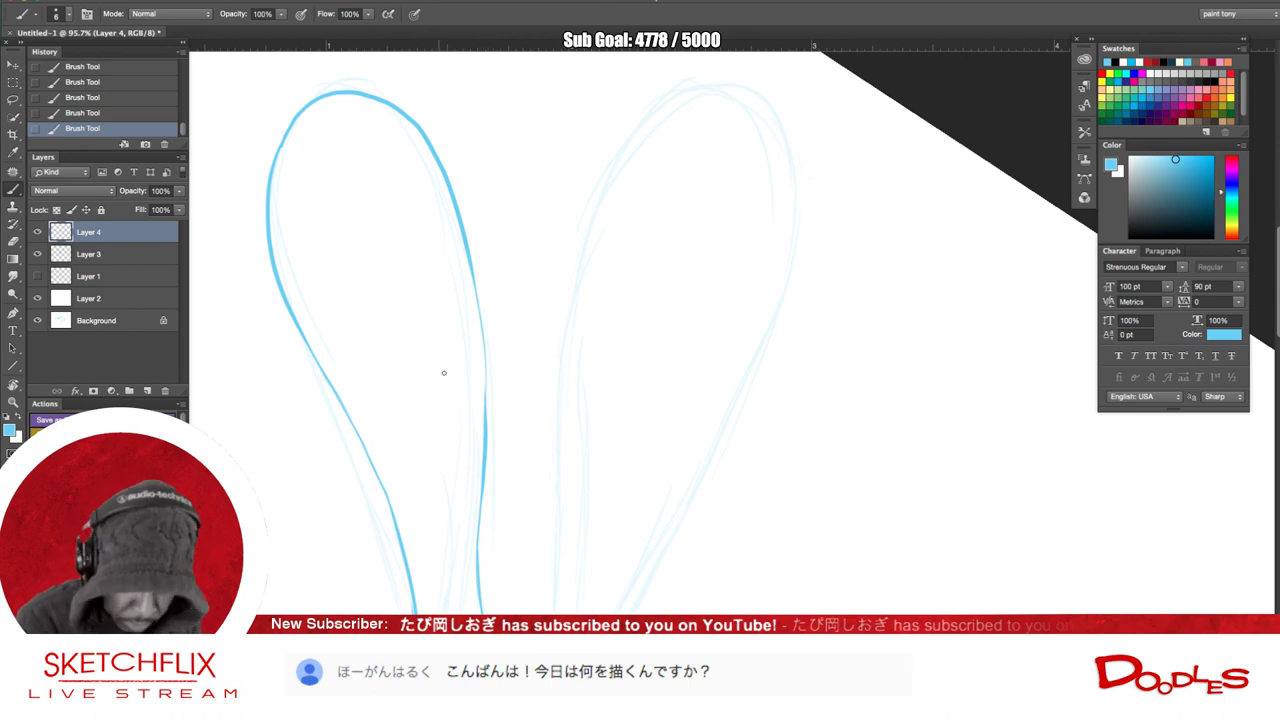
- Try to ink the inner contour line inside the left ear
drag(462, 312, 448, 596)
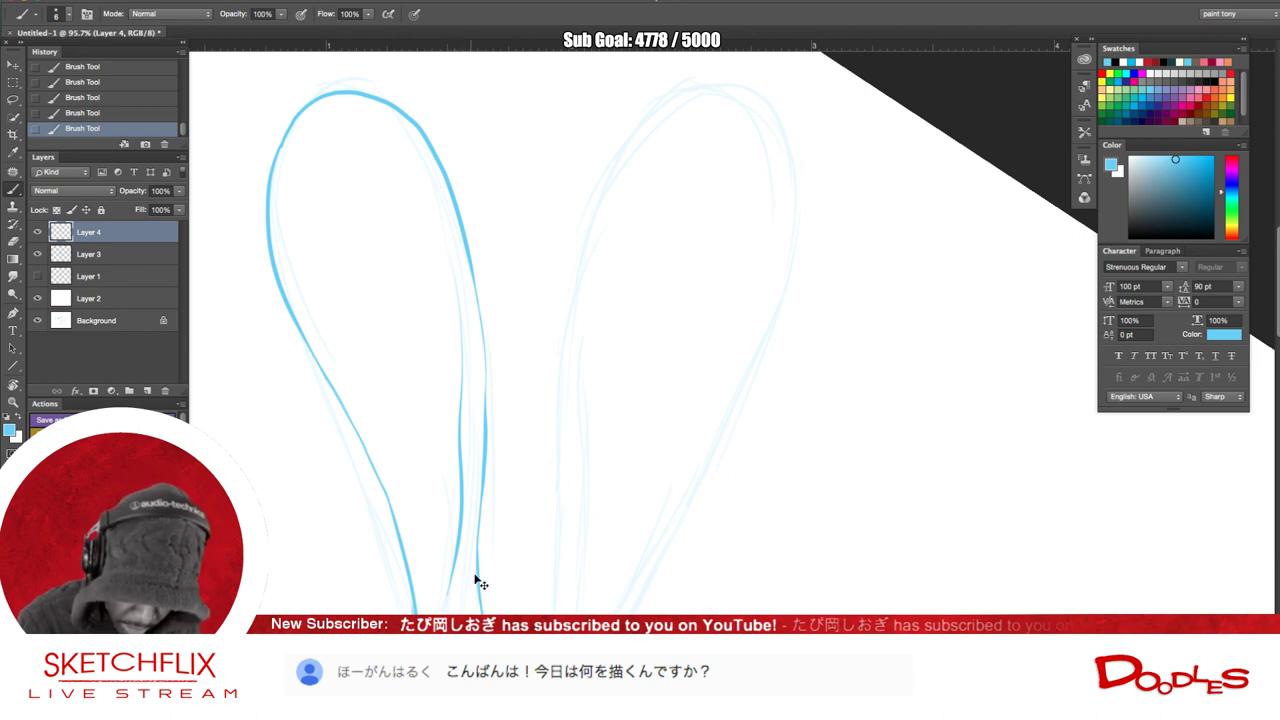
key(ctrl+z)
drag(454, 264, 474, 524)
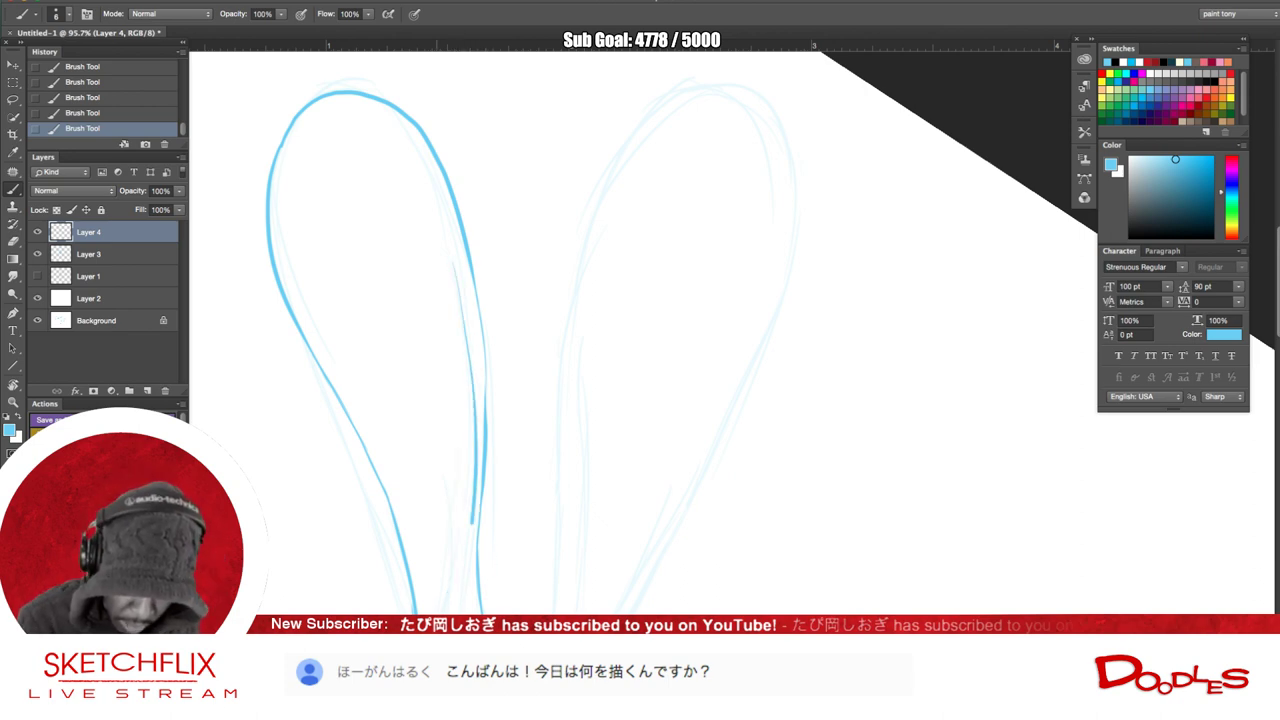
key(ctrl+z)
drag(447, 270, 463, 578)
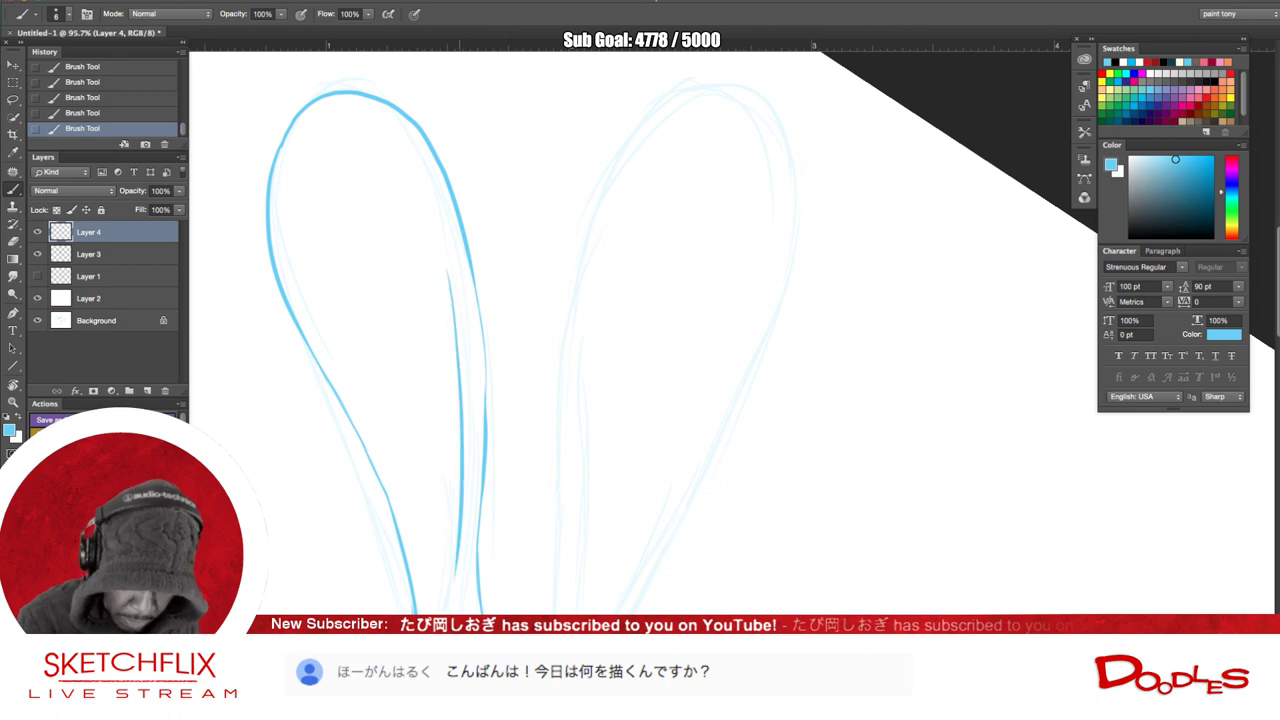
key(ctrl+z)
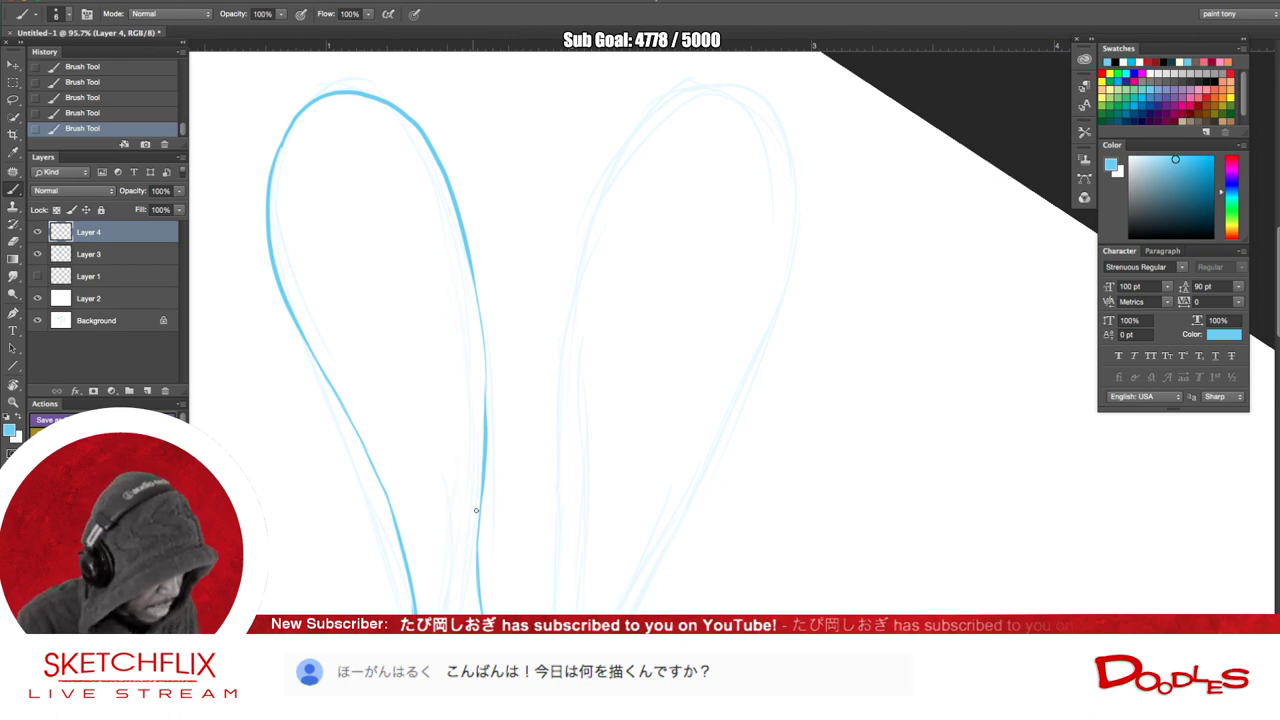
key(space)
drag(620, 379, 627, 250)
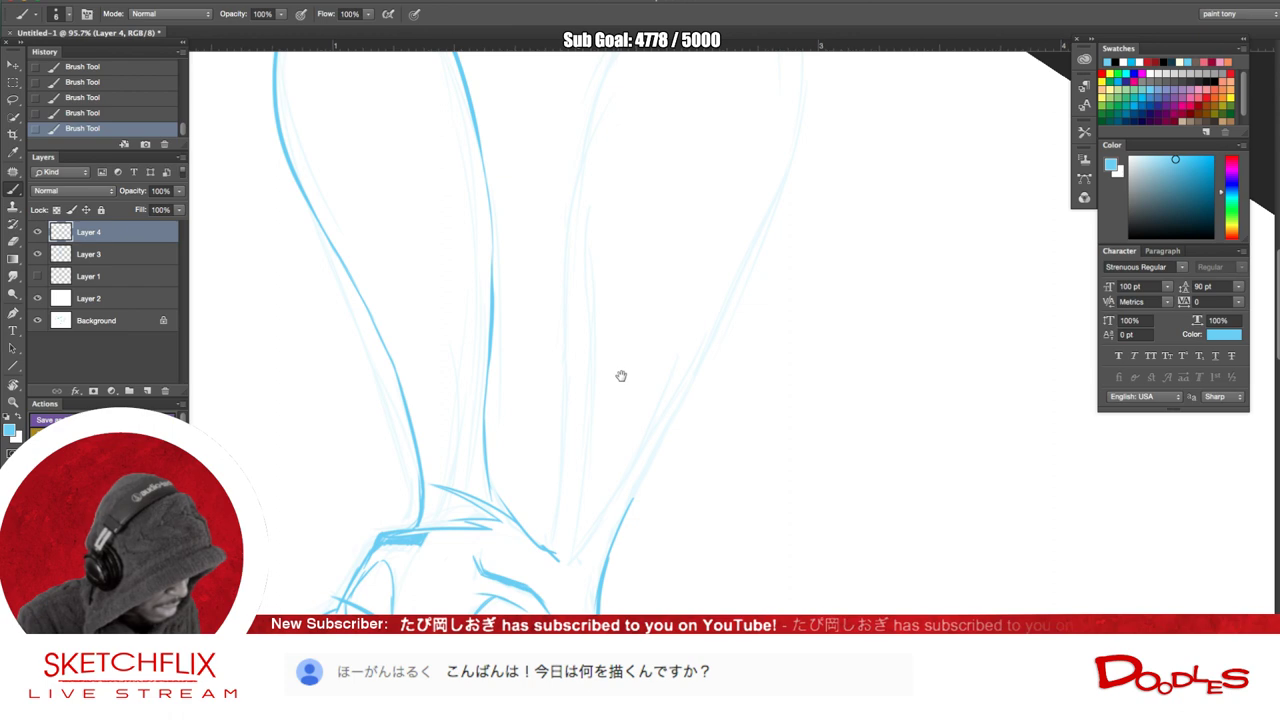
key(r)
drag(731, 377, 544, 460)
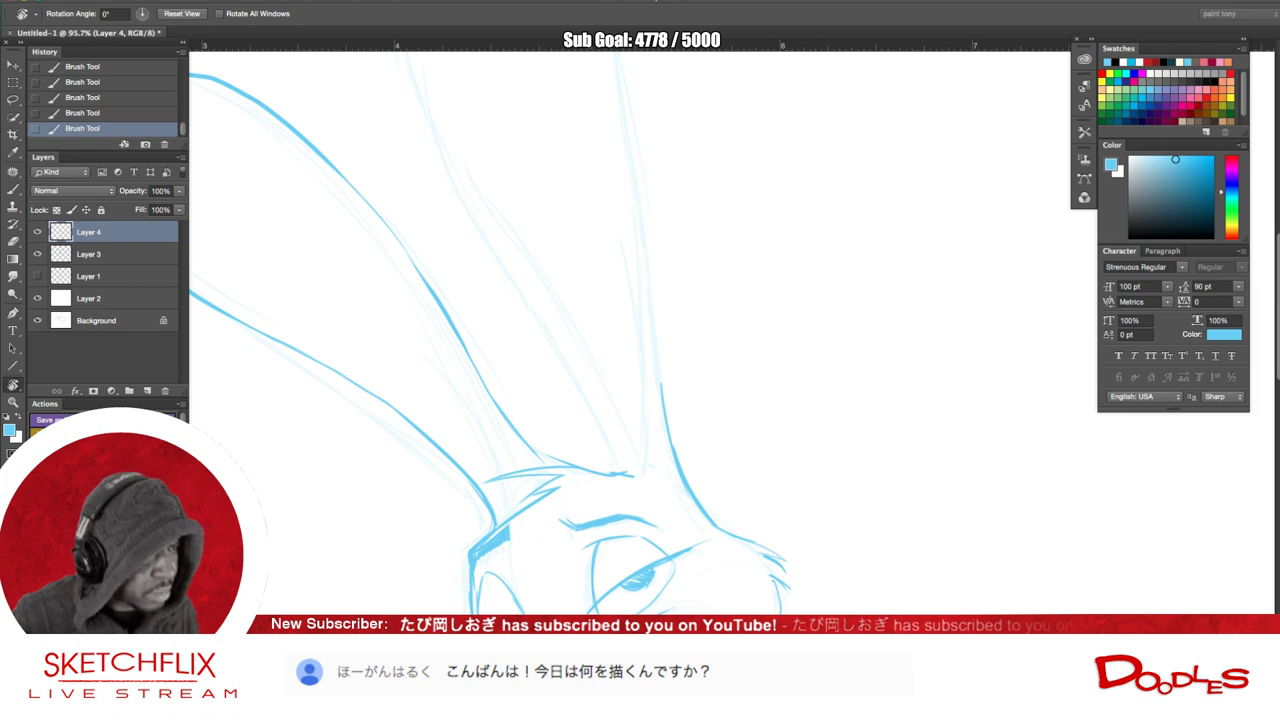
key(Tab)
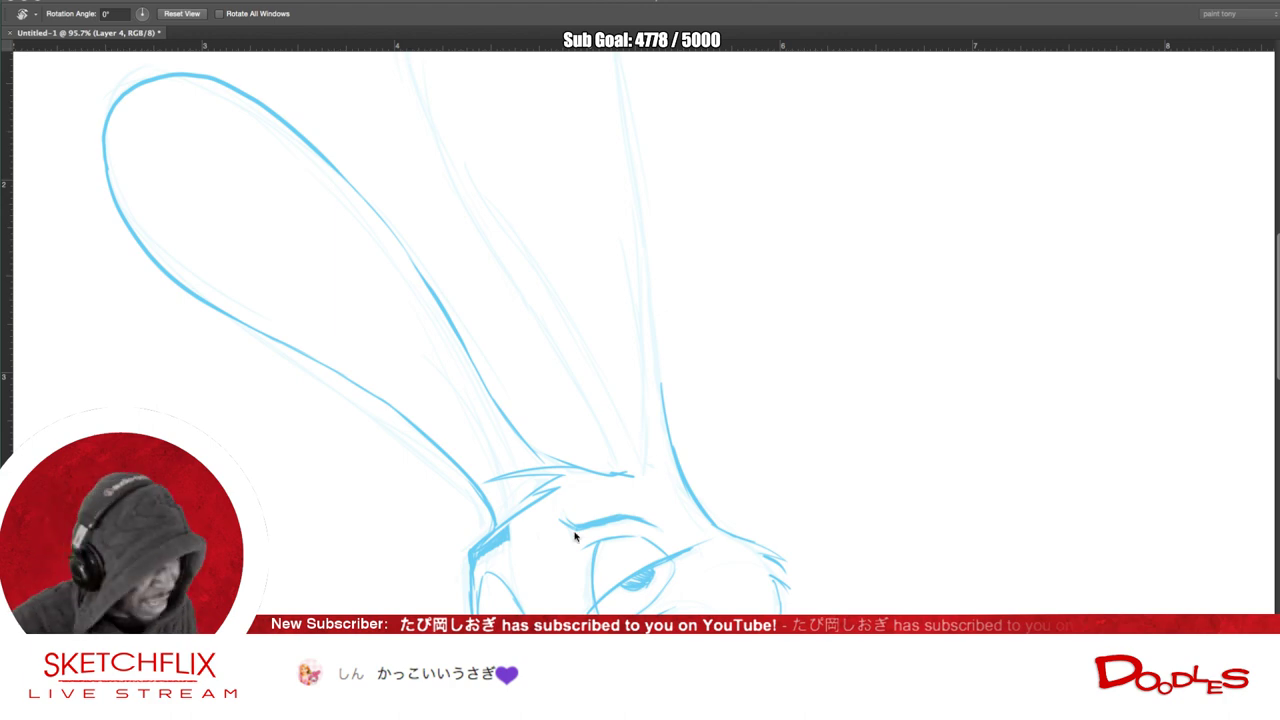
key(Tab)
- Ink the right ear's outline from the hair tuft up around the rounded tip and down its outer side
drag(646, 417, 680, 300)
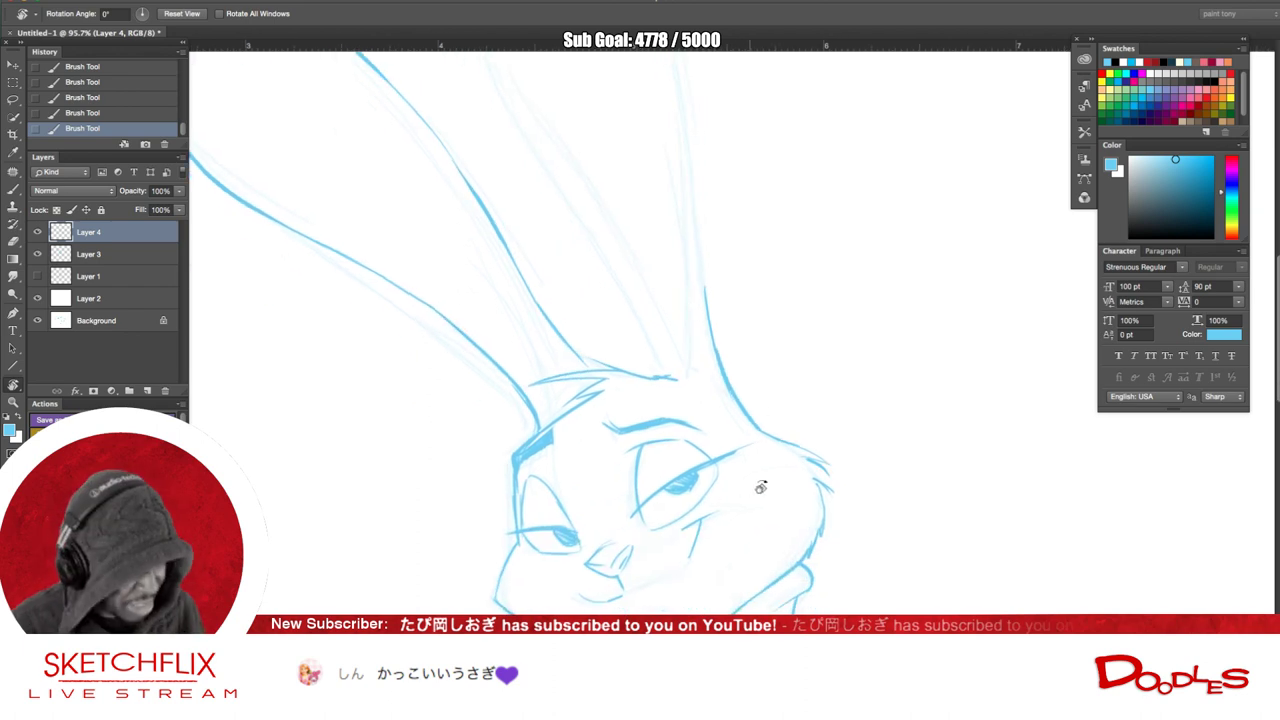
mouse_move(795, 432)
mouse_down()
mouse_move(711, 523)
mouse_move(583, 537)
mouse_move(569, 563)
mouse_move(744, 258)
mouse_up()
key(b)
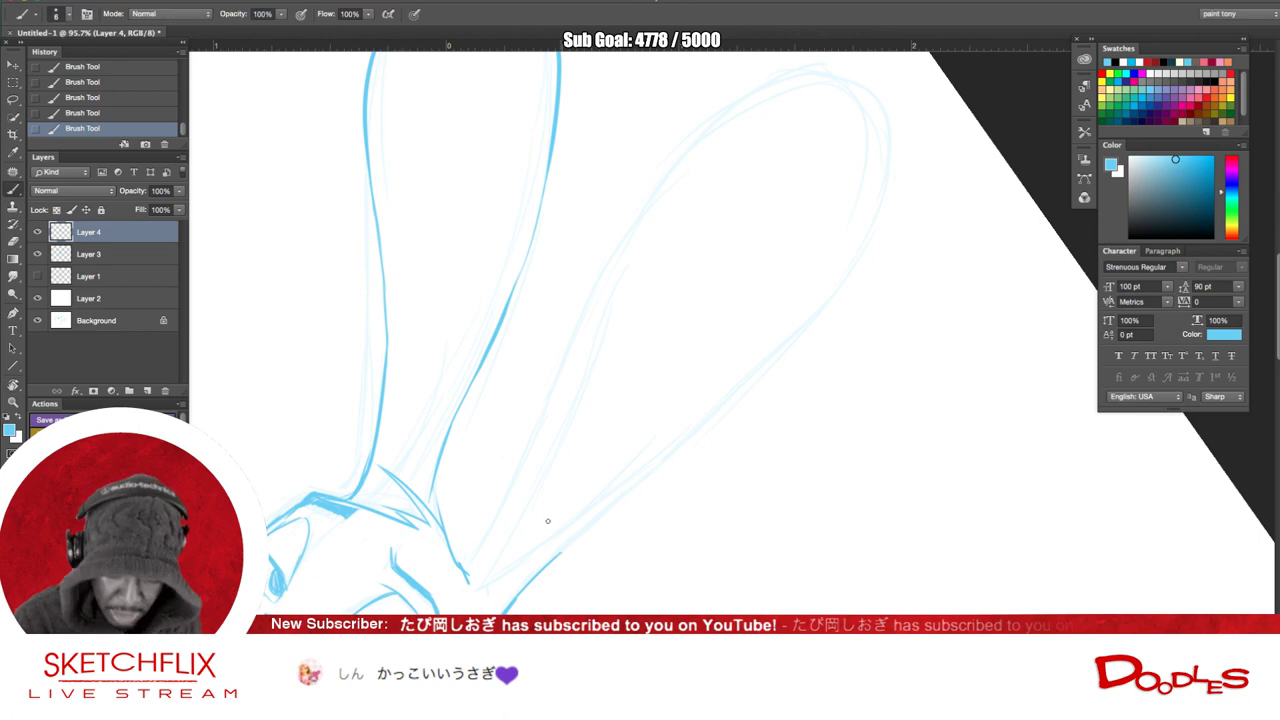
drag(466, 566, 548, 367)
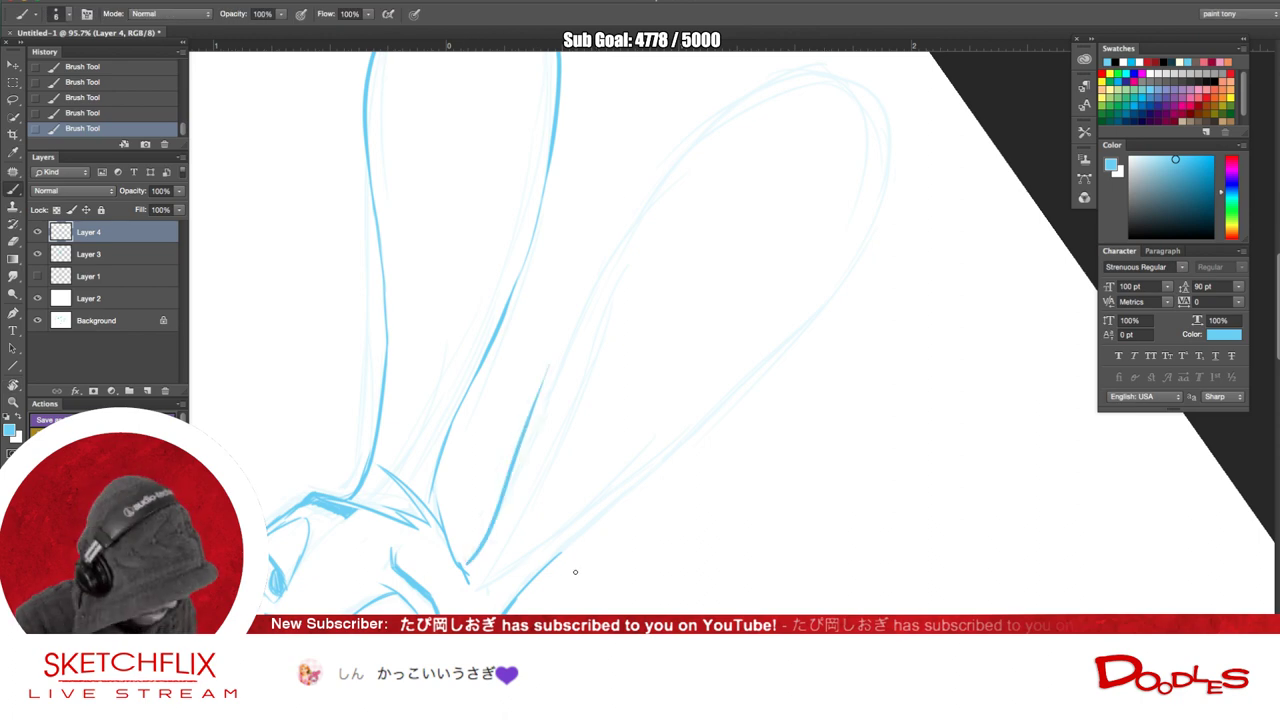
key(ctrl+z)
mouse_move(464, 568)
mouse_down()
mouse_move(611, 260)
mouse_move(768, 98)
mouse_move(824, 86)
mouse_move(875, 255)
mouse_move(855, 290)
mouse_move(604, 510)
mouse_up()
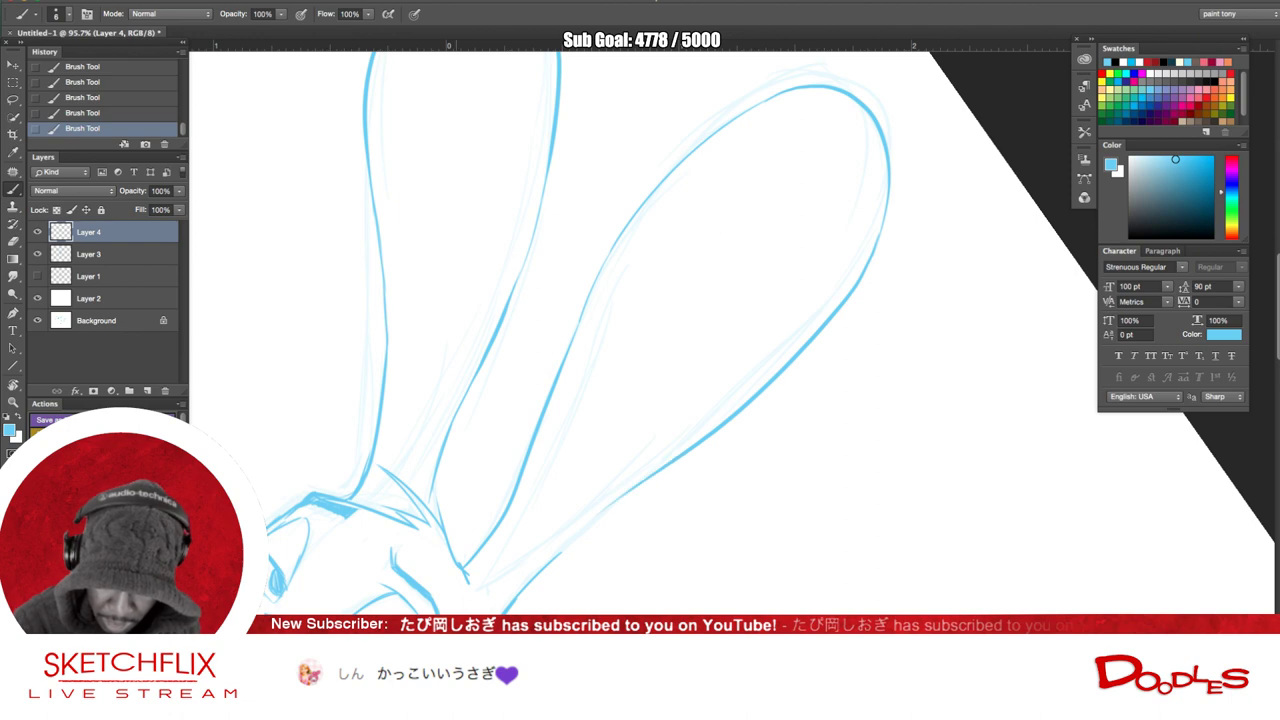
- Connect the right ear's outer edge to the head with a smooth inked line and erase the excess along it
key(r)
key(Escape)
key(b)
drag(691, 547, 637, 355)
drag(658, 212, 656, 306)
drag(655, 246, 660, 384)
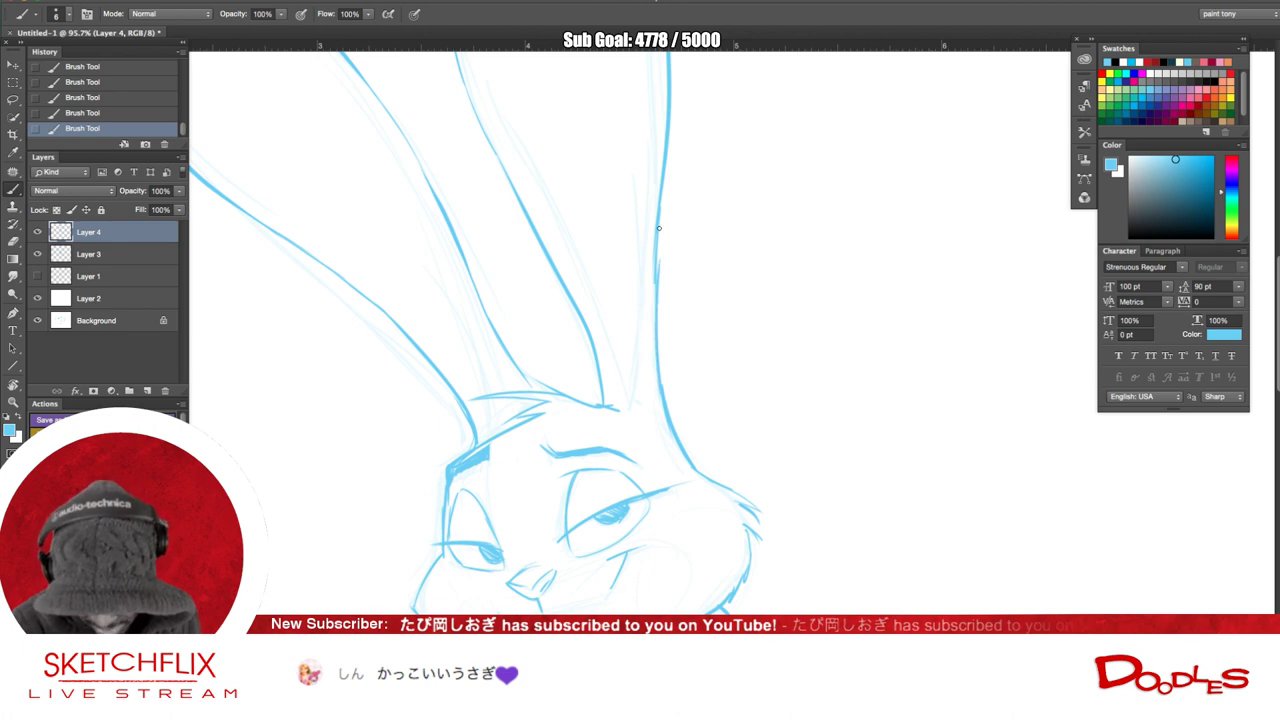
drag(658, 266, 660, 436)
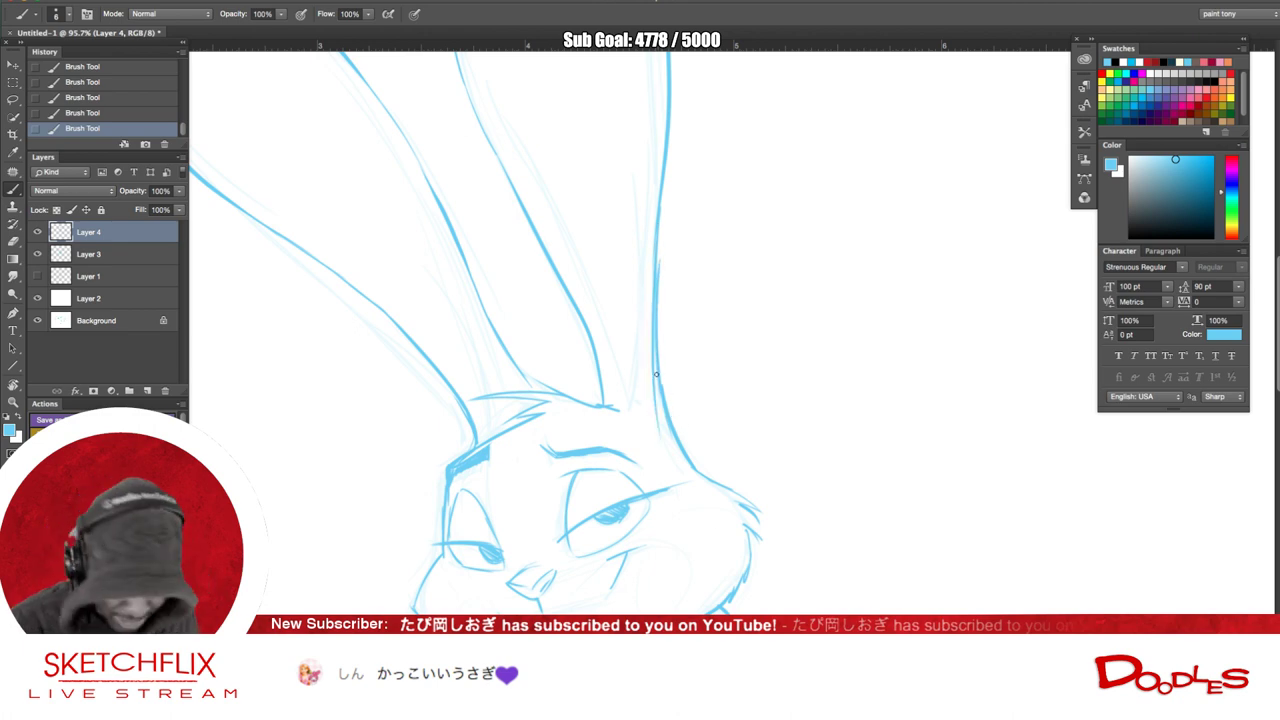
key(super+z)
drag(656, 268, 668, 424)
drag(657, 326, 660, 384)
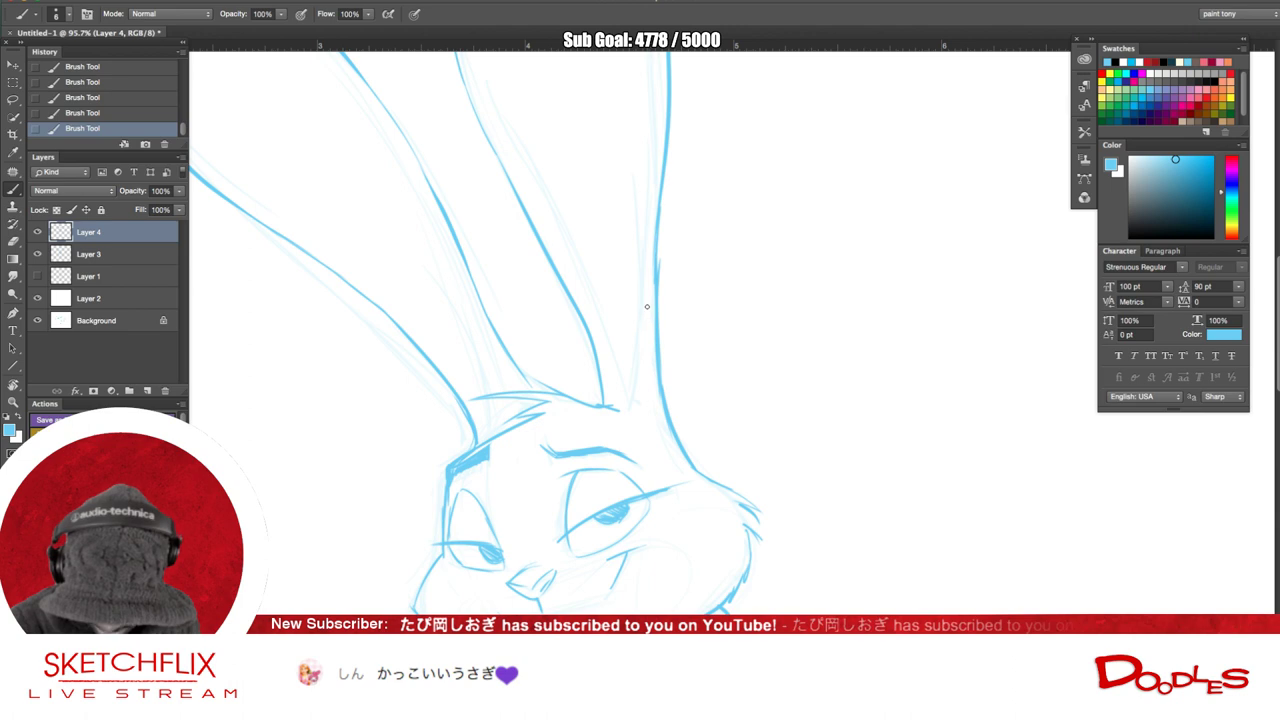
drag(672, 252, 669, 284)
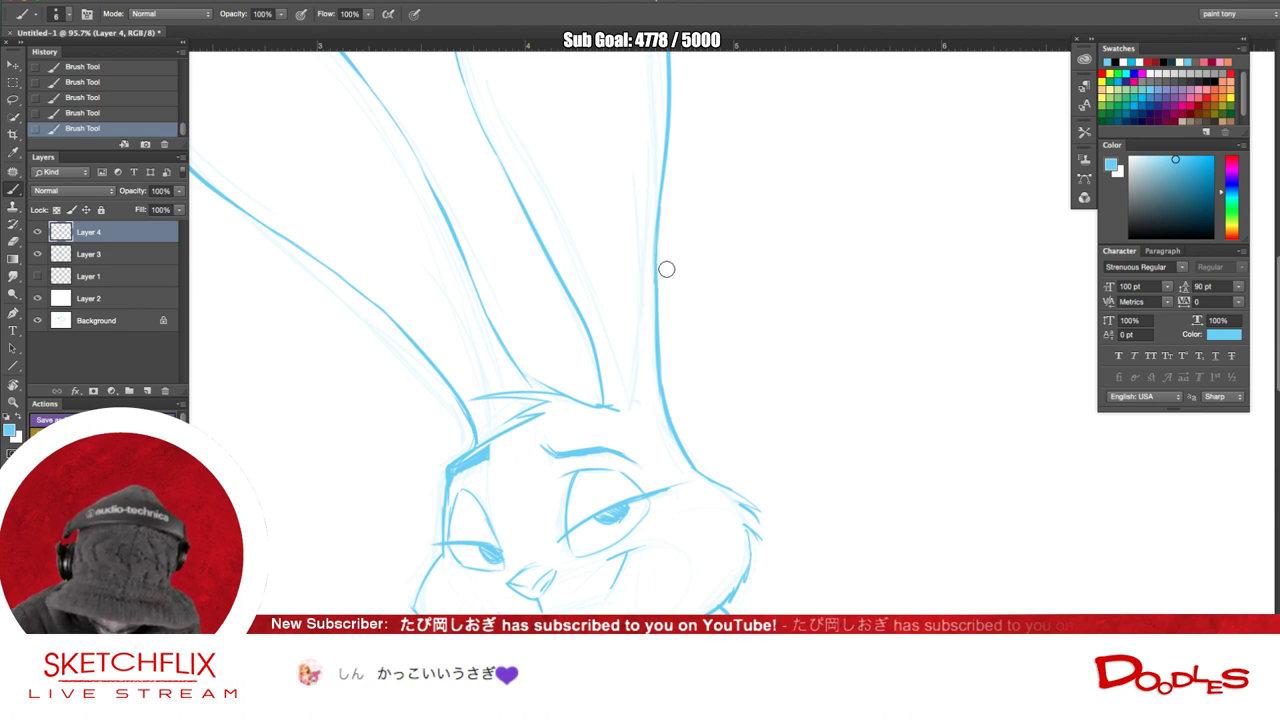
drag(674, 208, 671, 355)
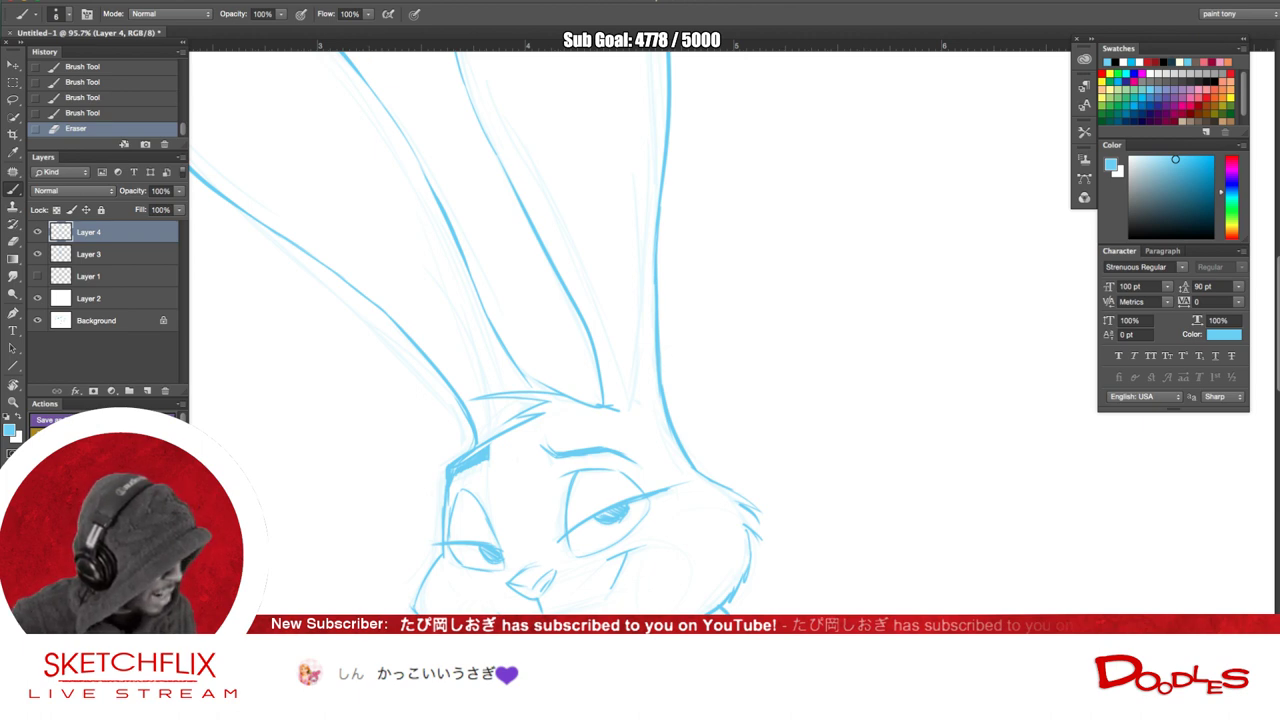
- Ink the left inner contour line of the right ear, from mid-ear down to its base above the forehead
key(Tab)
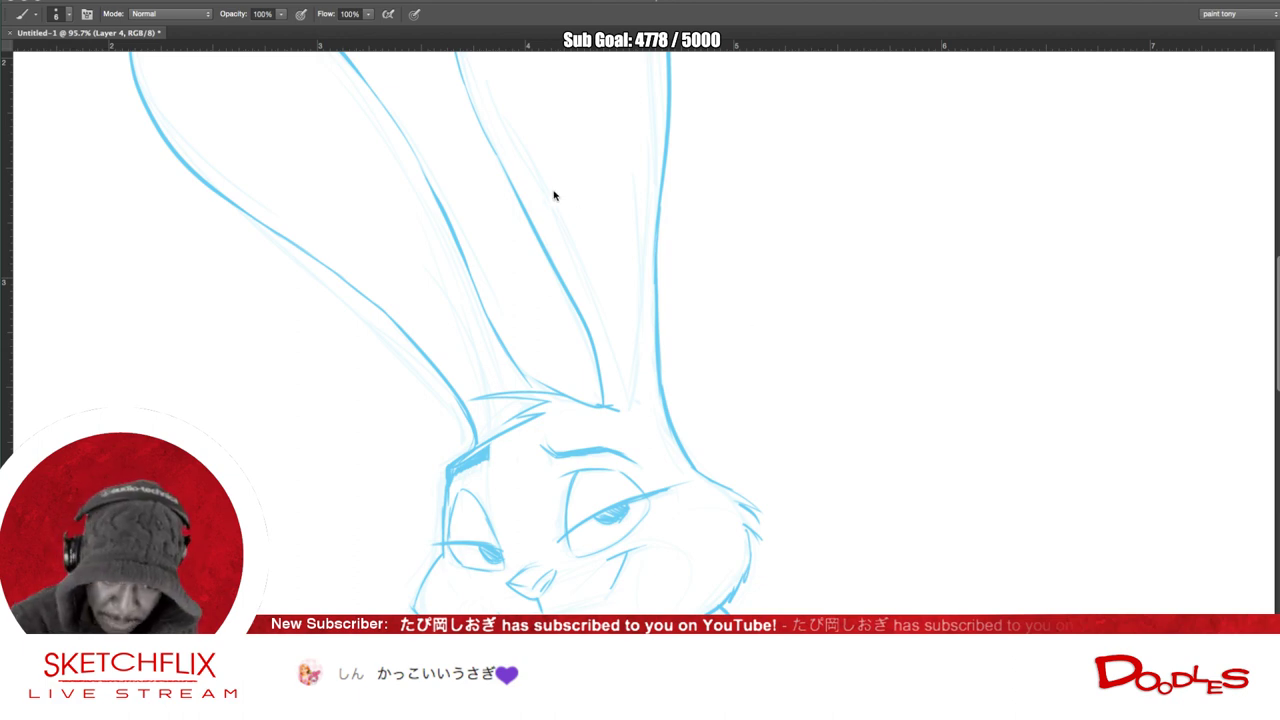
key(Tab)
key(space)
drag(711, 367, 742, 251)
drag(742, 320, 736, 388)
drag(518, 86, 645, 366)
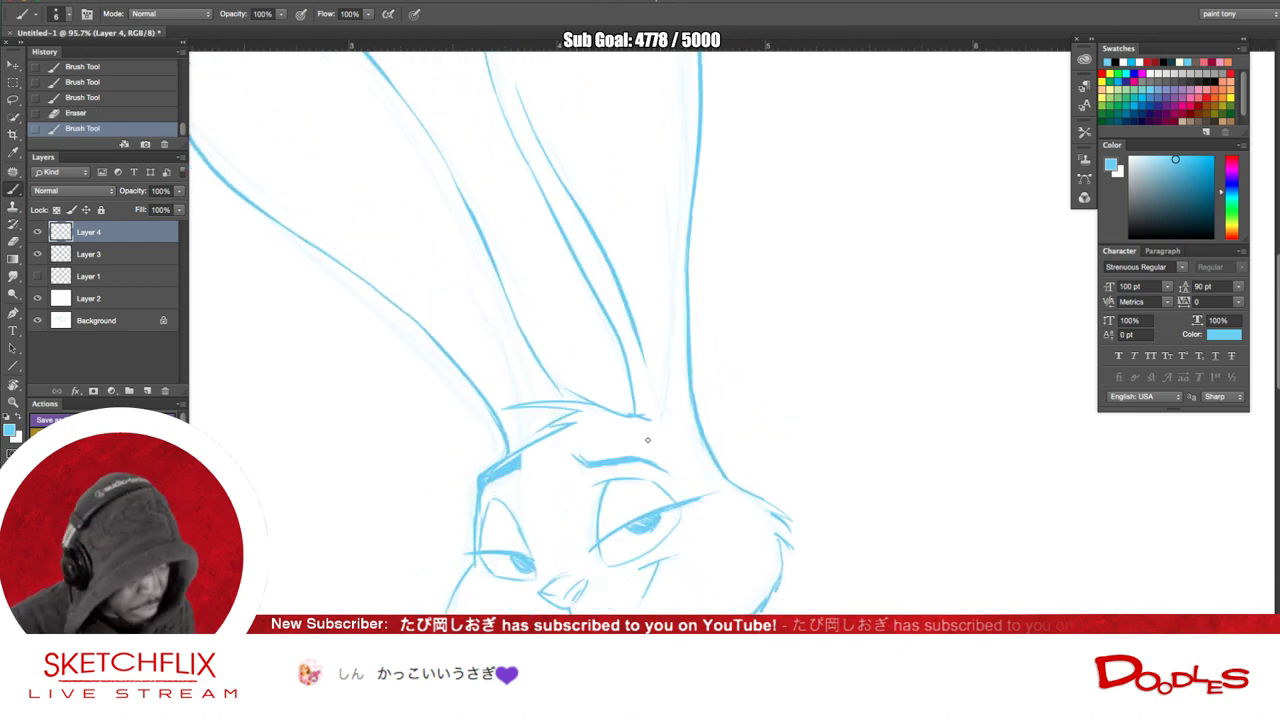
key(ctrl+z)
drag(549, 157, 657, 382)
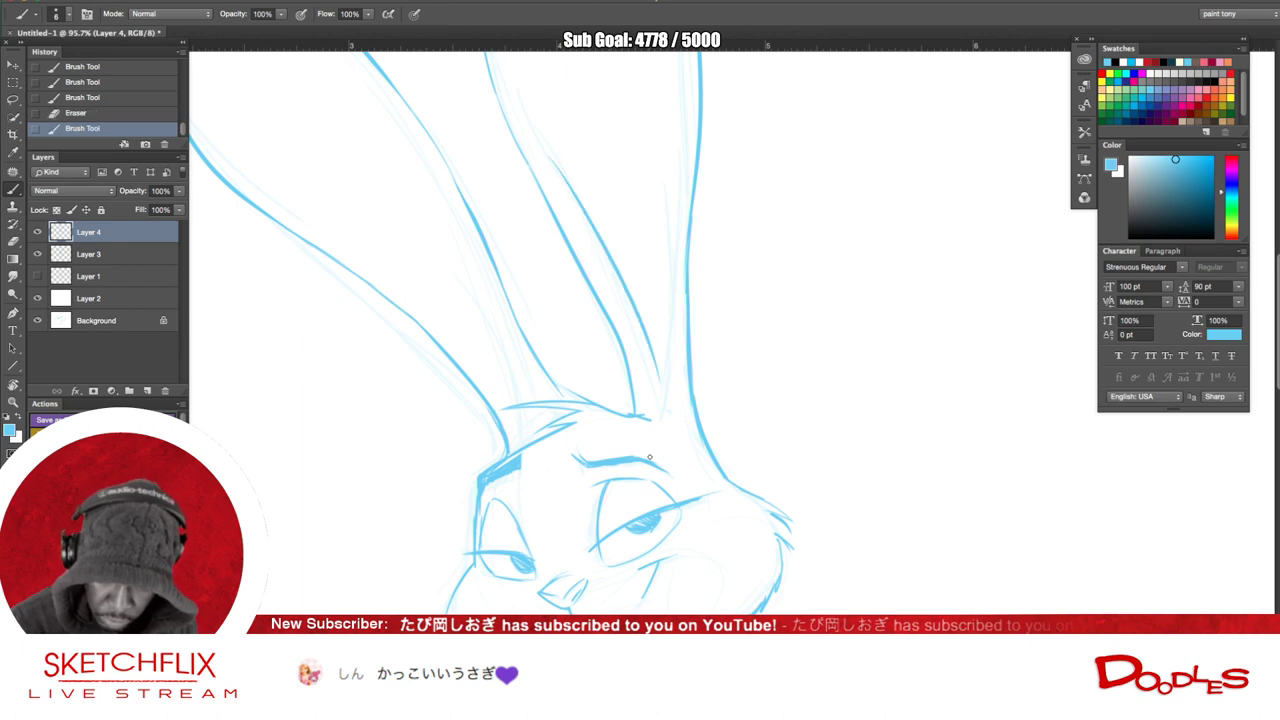
key(ctrl+z)
drag(558, 165, 664, 392)
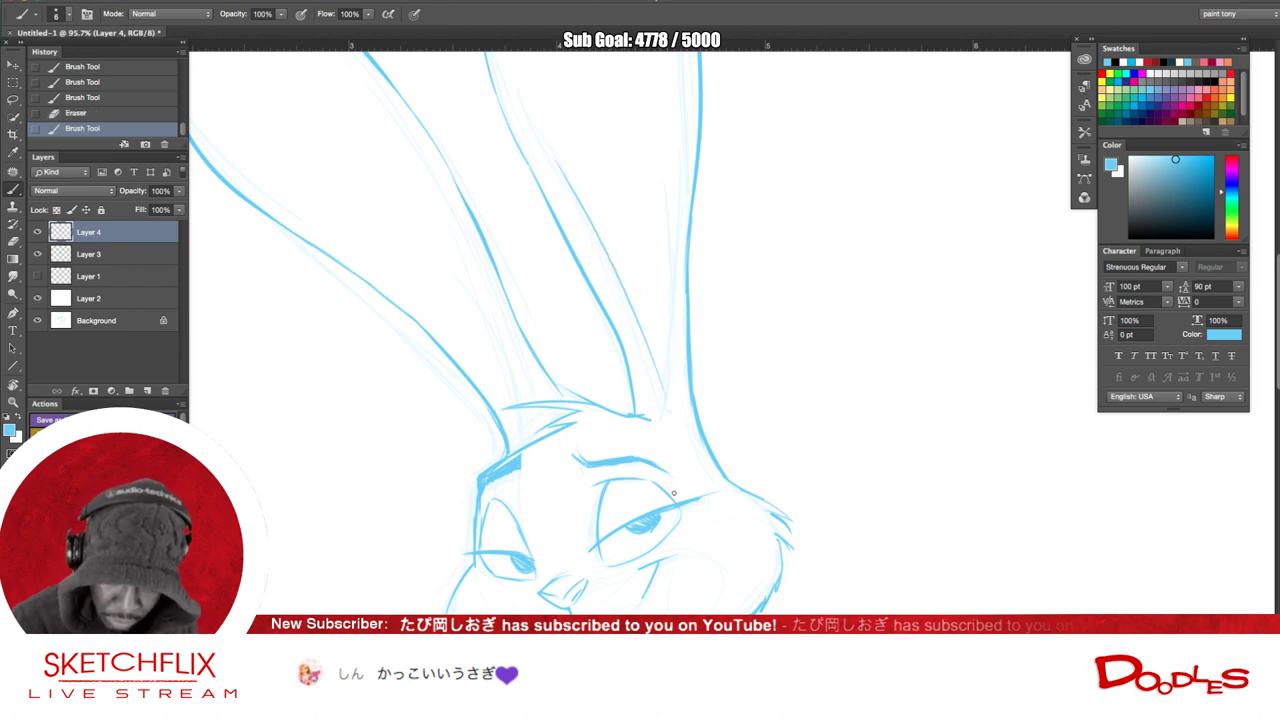
drag(629, 309, 662, 384)
drag(677, 457, 686, 469)
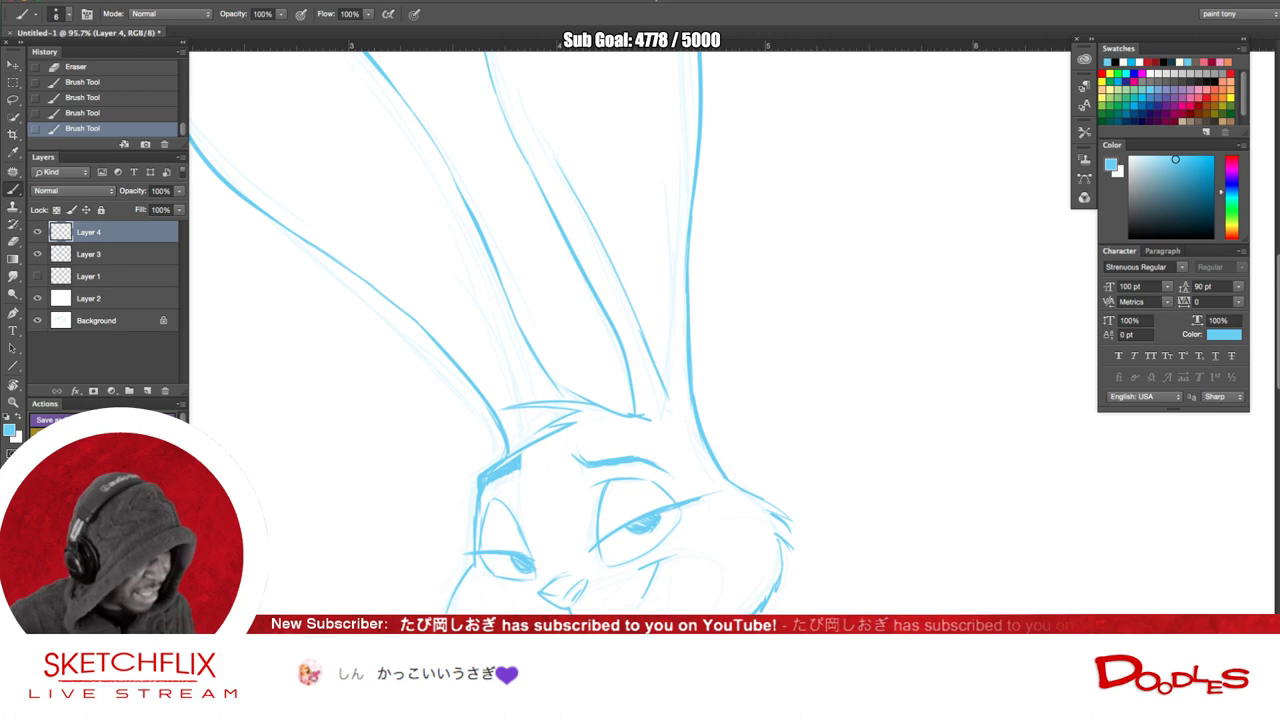
- Ink the right inner contour line of the right ear, meeting the left inner line in a point at the base
key(Tab)
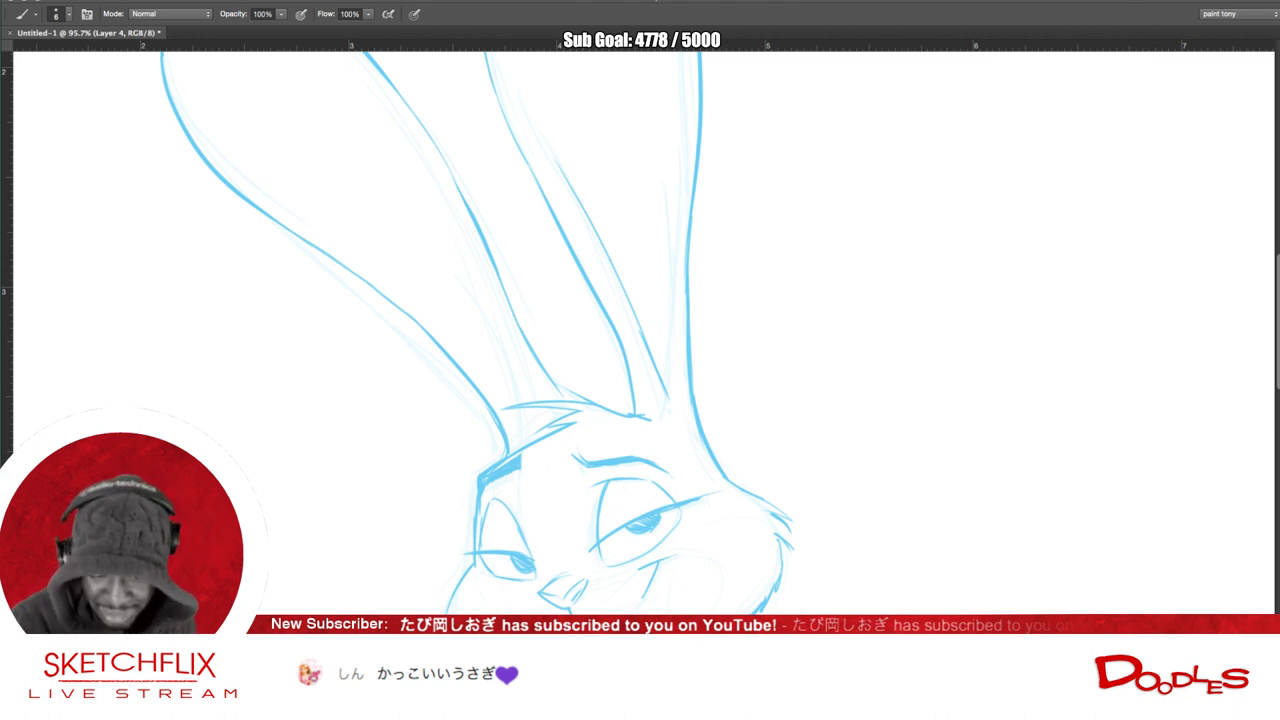
key(Tab)
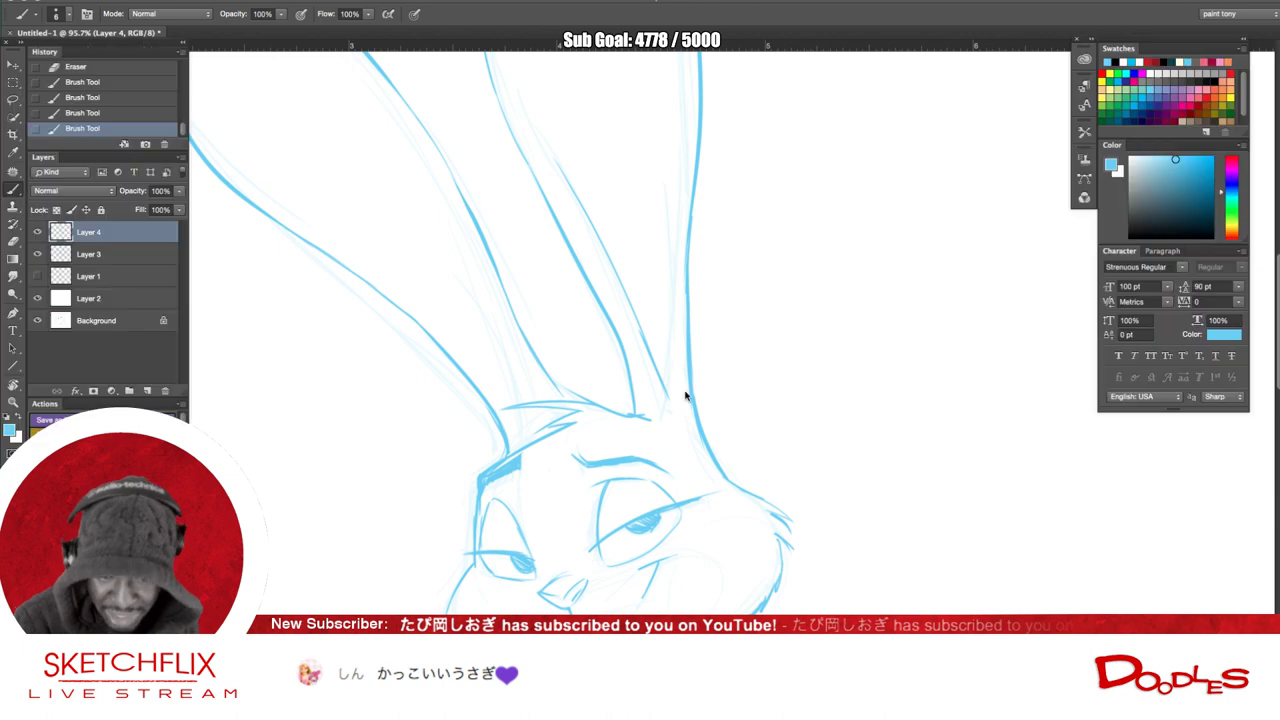
drag(673, 154, 661, 380)
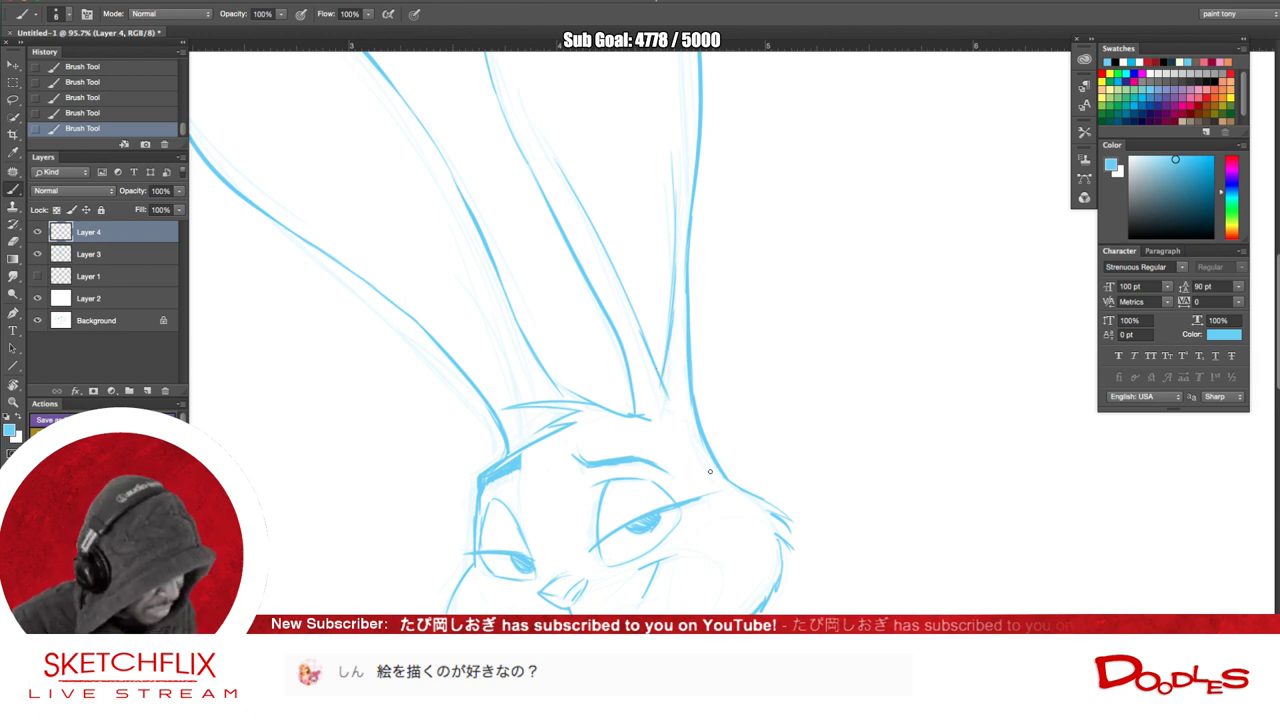
- Reinforce the line where the right ear meets the cheek, and erase stray marks around the ear base and eyebrow
drag(696, 437, 732, 485)
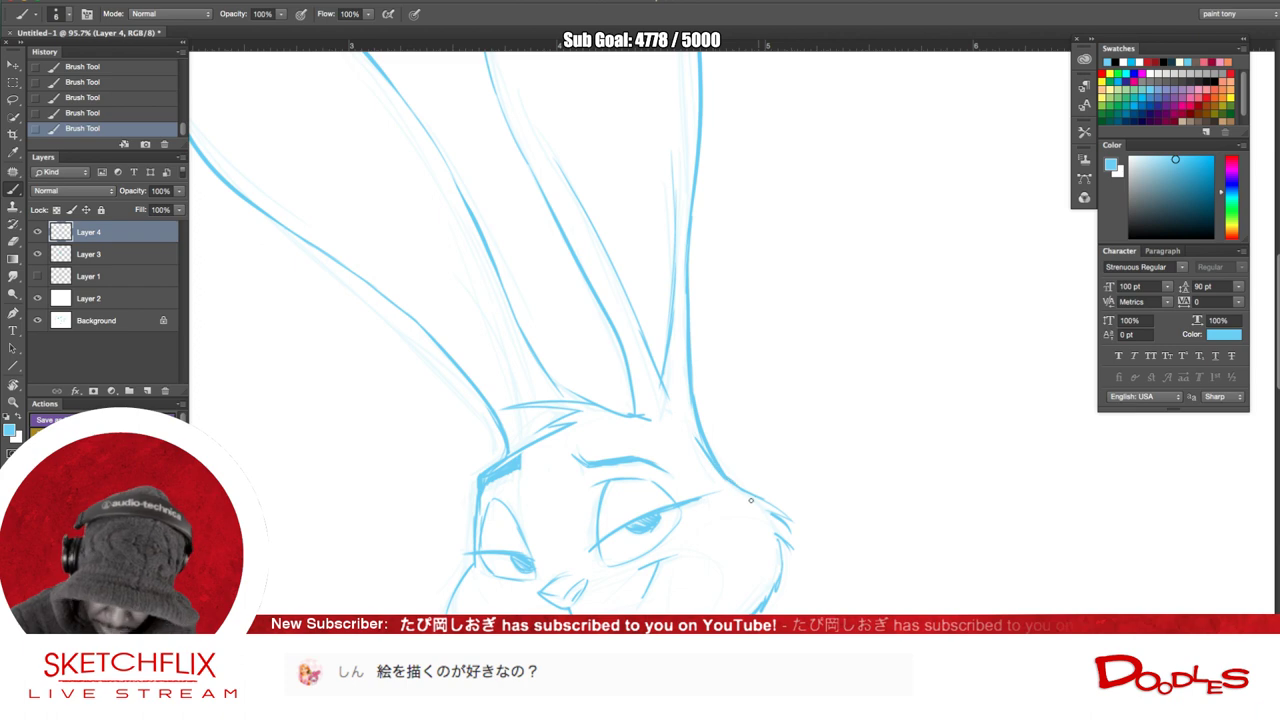
drag(781, 527, 793, 549)
key(e)
mouse_move(673, 388)
mouse_down()
mouse_move(661, 429)
mouse_move(620, 309)
mouse_up()
click(676, 471)
key(b)
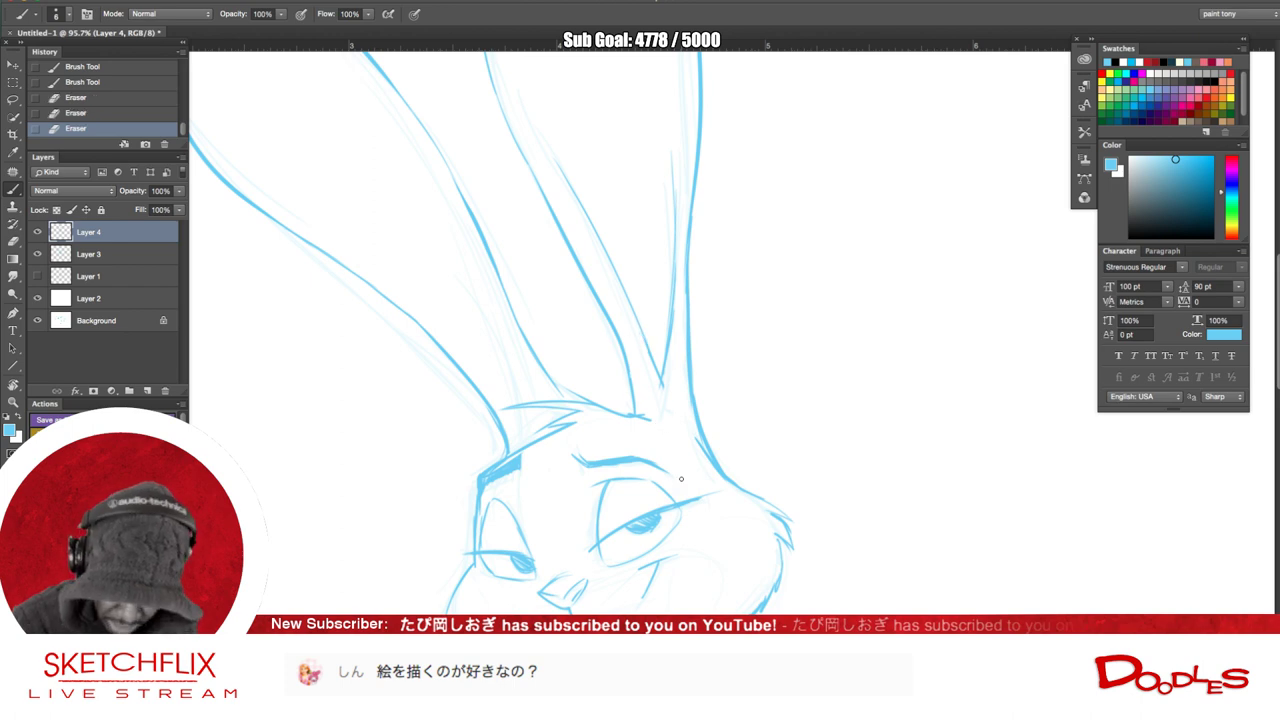
scroll(510, 360, up, 5)
scroll(510, 360, left, 3)
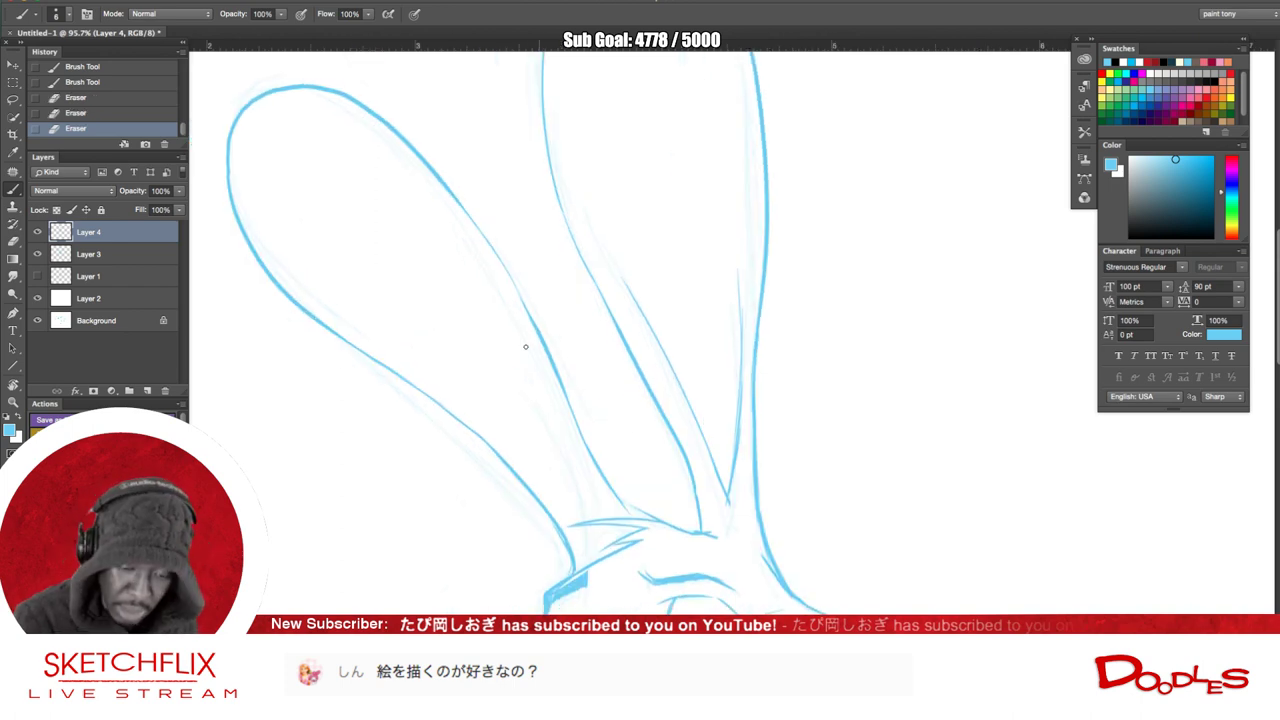
- Ink the left ear's inner contour line down to its base and reinforce the outer edge where it joins the head
drag(455, 225, 570, 545)
key(ctrl+z)
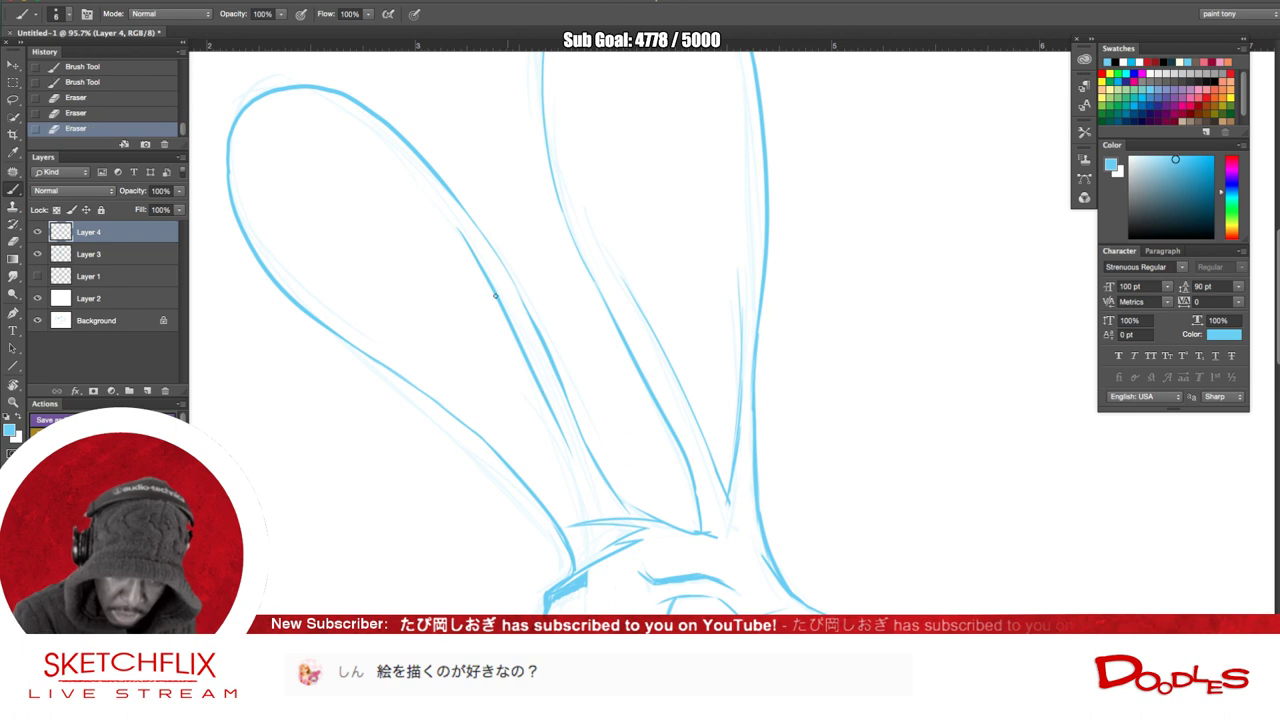
mouse_move(457, 235)
mouse_down()
mouse_move(578, 465)
mouse_move(600, 552)
mouse_up()
mouse_move(510, 466)
mouse_down()
mouse_move(588, 557)
mouse_move(575, 572)
mouse_up()
mouse_move(727, 532)
mouse_down()
mouse_move(689, 363)
mouse_move(639, 288)
mouse_up()
drag(476, 309, 458, 332)
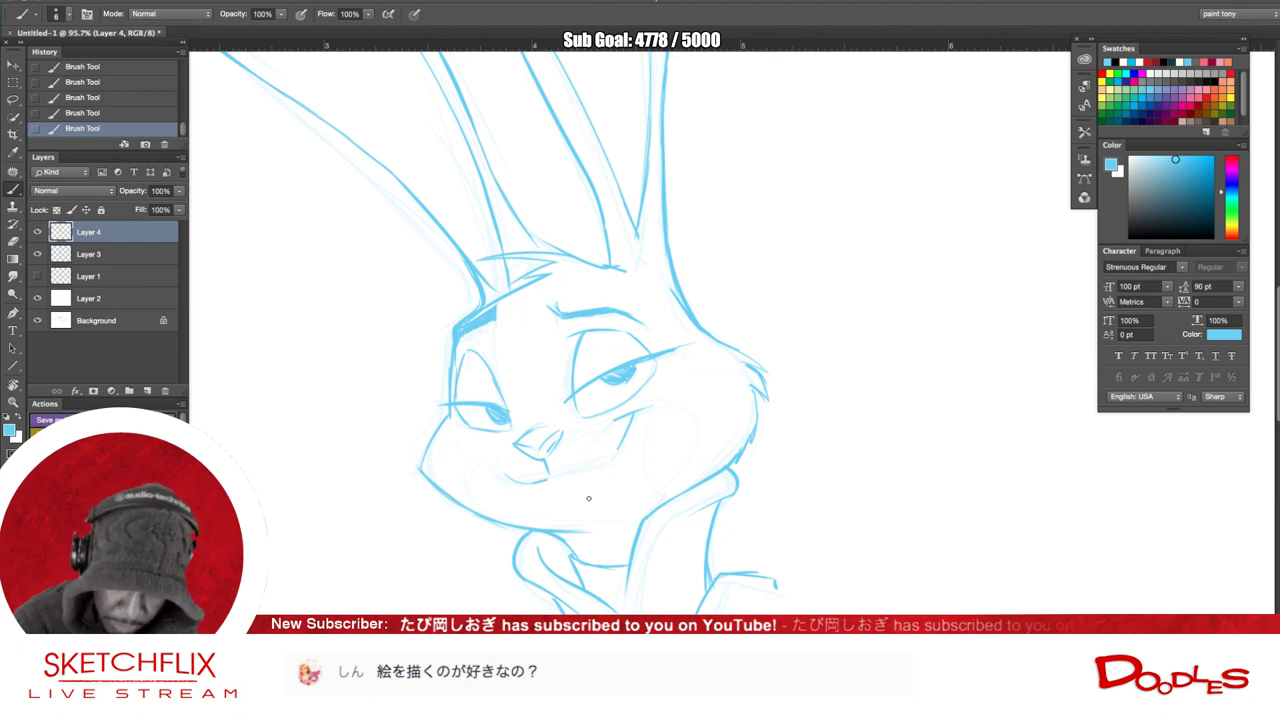
- Ink the smile line from below the nose up to the right corner of the mouth
drag(553, 475, 600, 462)
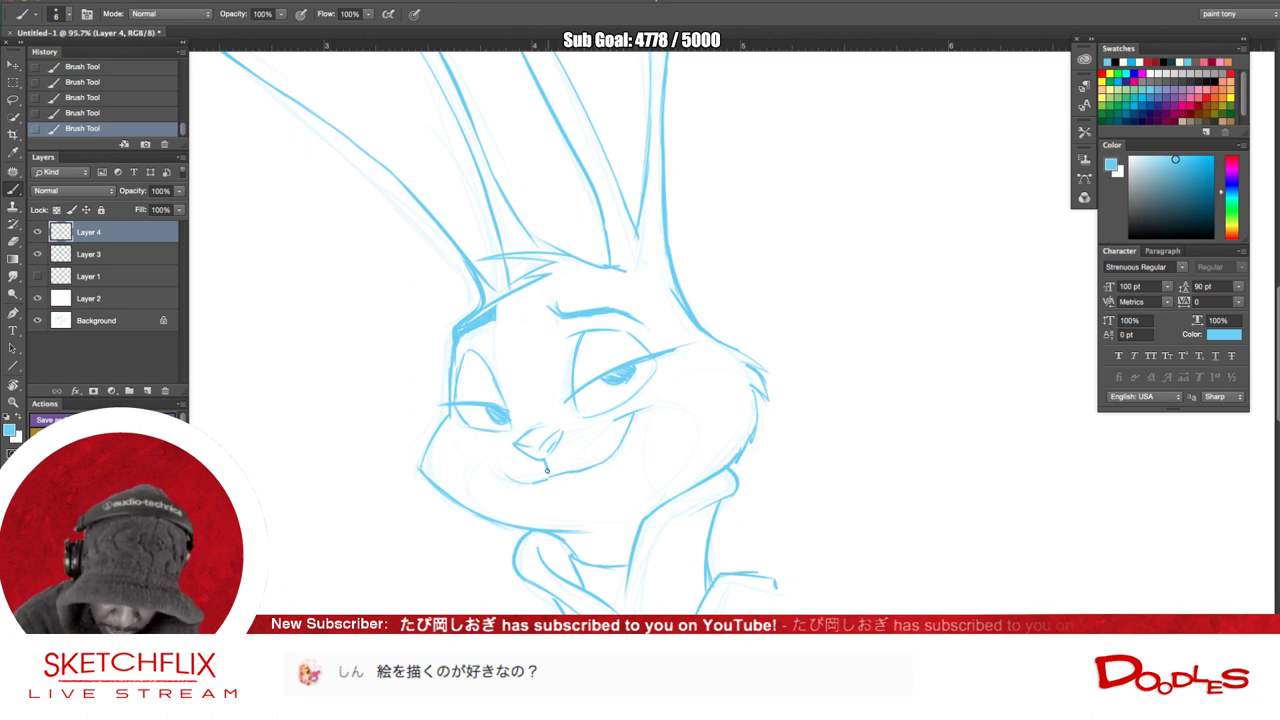
- Ink the right collar flap's inner fold lines running down the neck from the flap's upper edge
drag(629, 531, 635, 449)
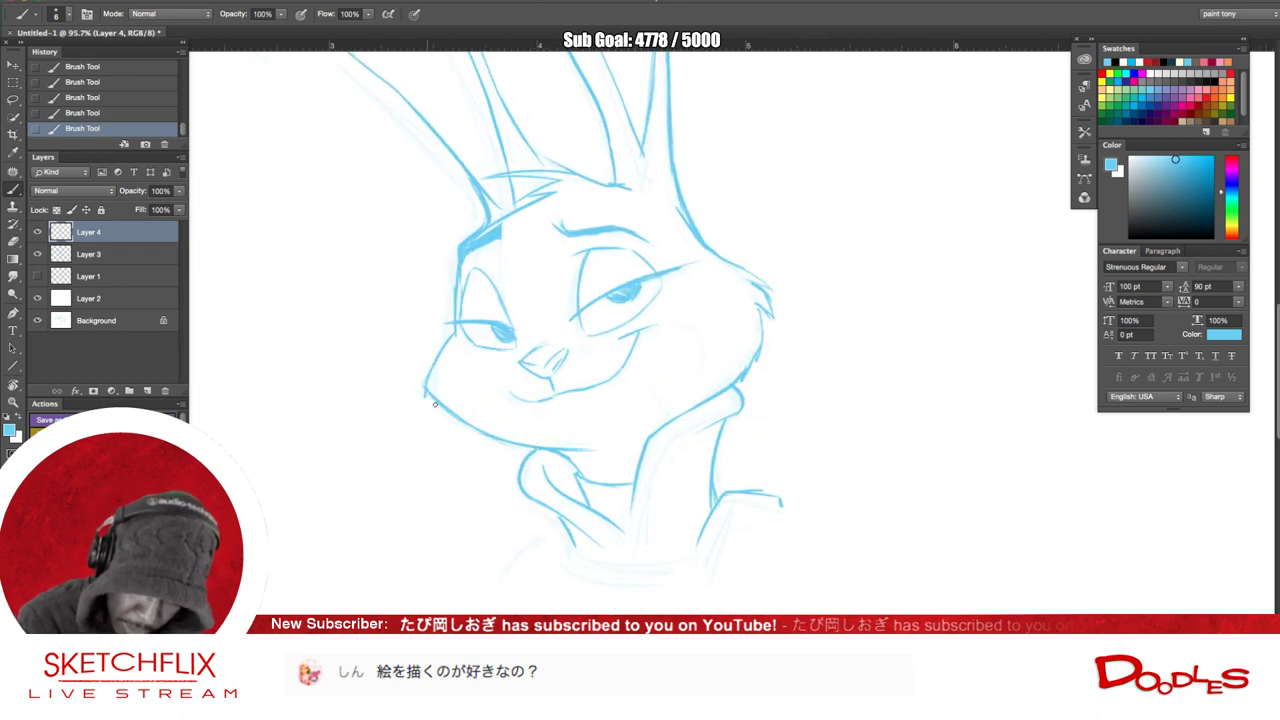
scroll(713, 569, down, 3)
scroll(713, 569, right, 2)
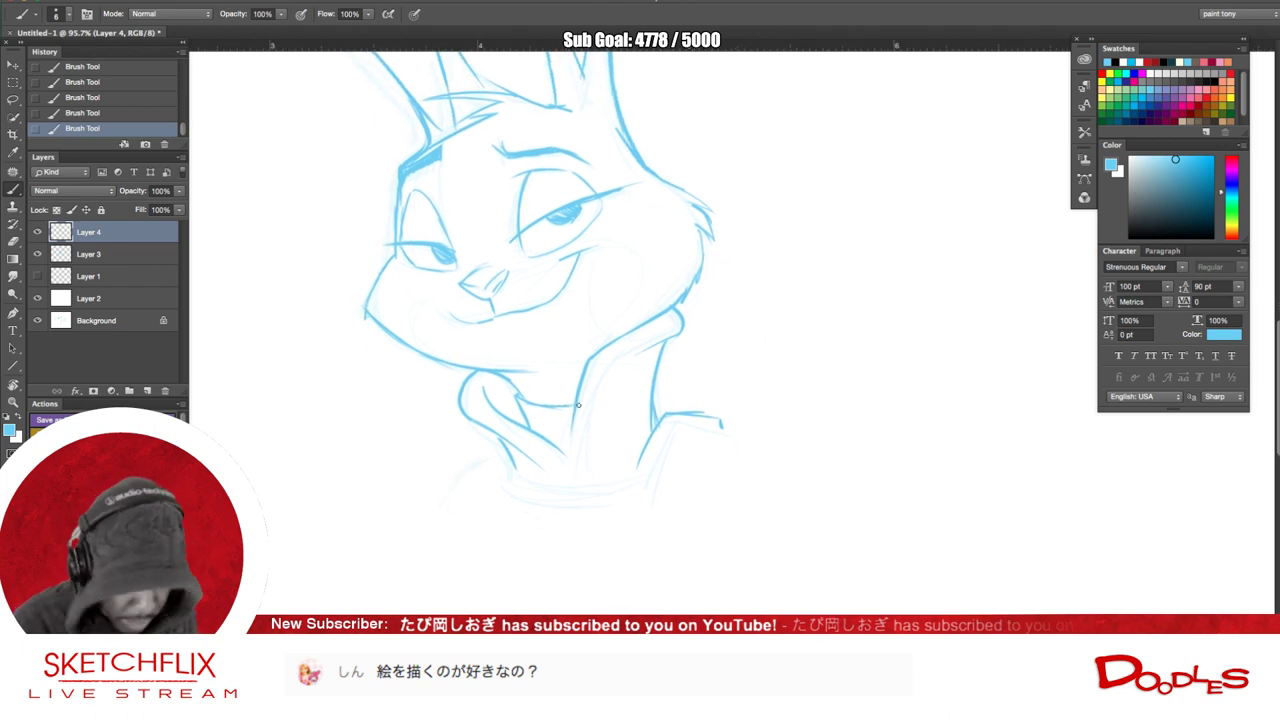
drag(632, 354, 591, 420)
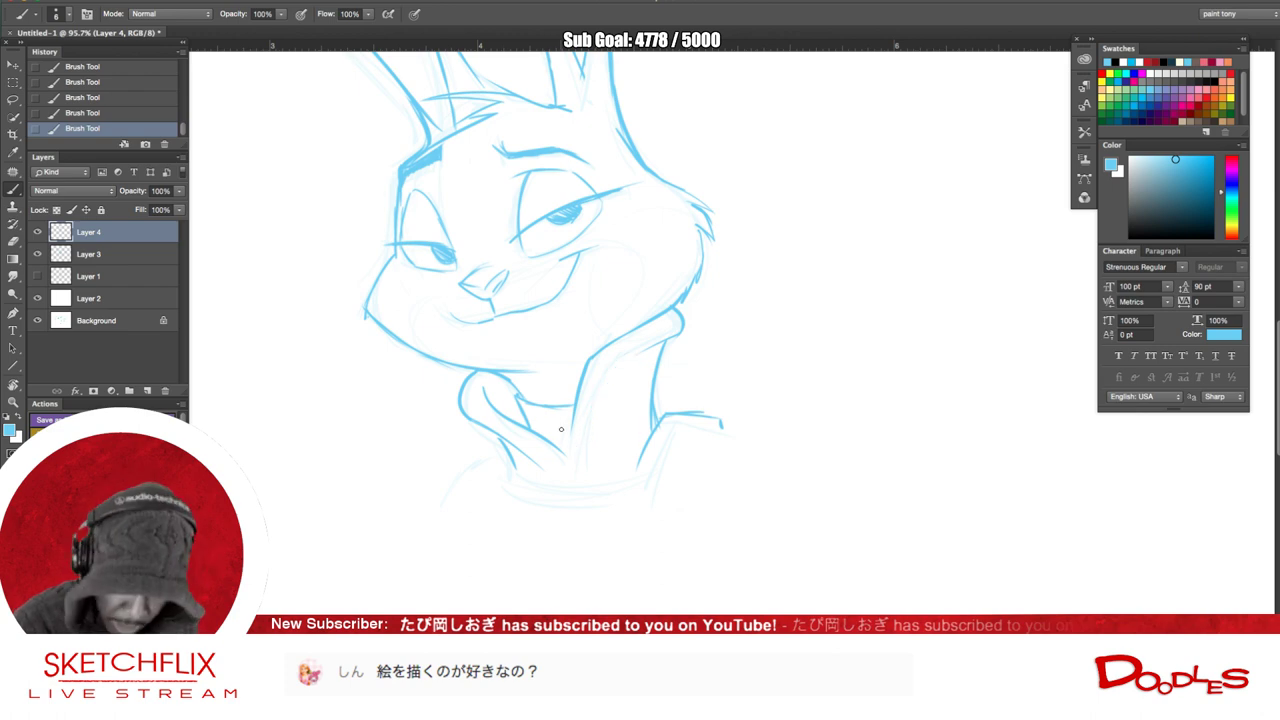
drag(576, 397, 570, 468)
mouse_move(637, 354)
mouse_down()
mouse_move(598, 397)
mouse_move(584, 474)
mouse_up()
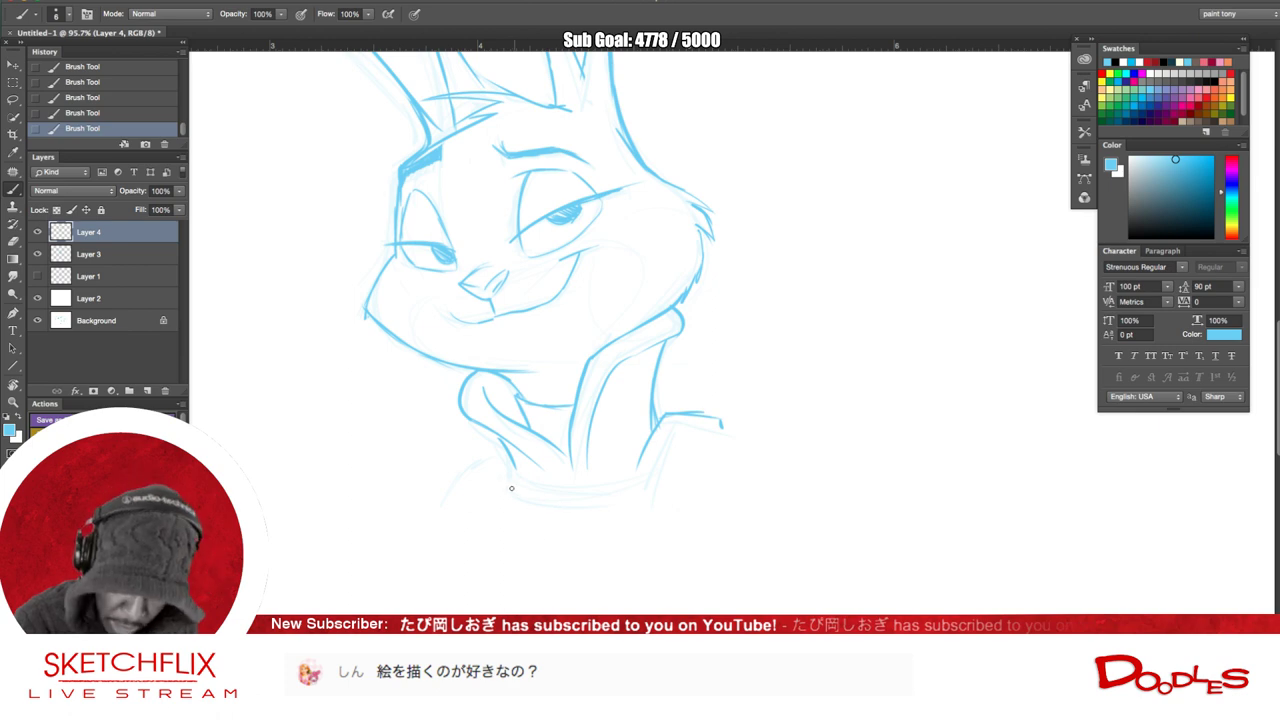
- Ink the curved lower edge of the collar and add short strokes at its right end and the right shoulder
drag(508, 464, 584, 514)
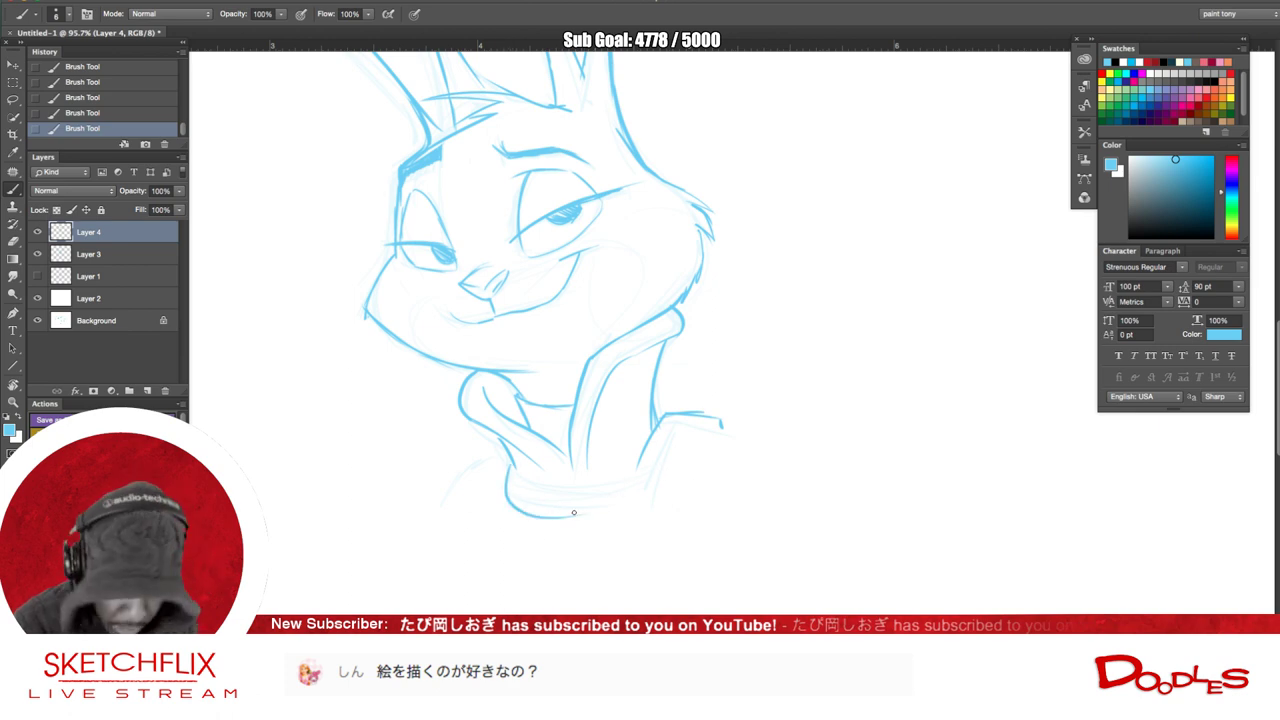
drag(636, 466, 635, 476)
drag(635, 475, 657, 483)
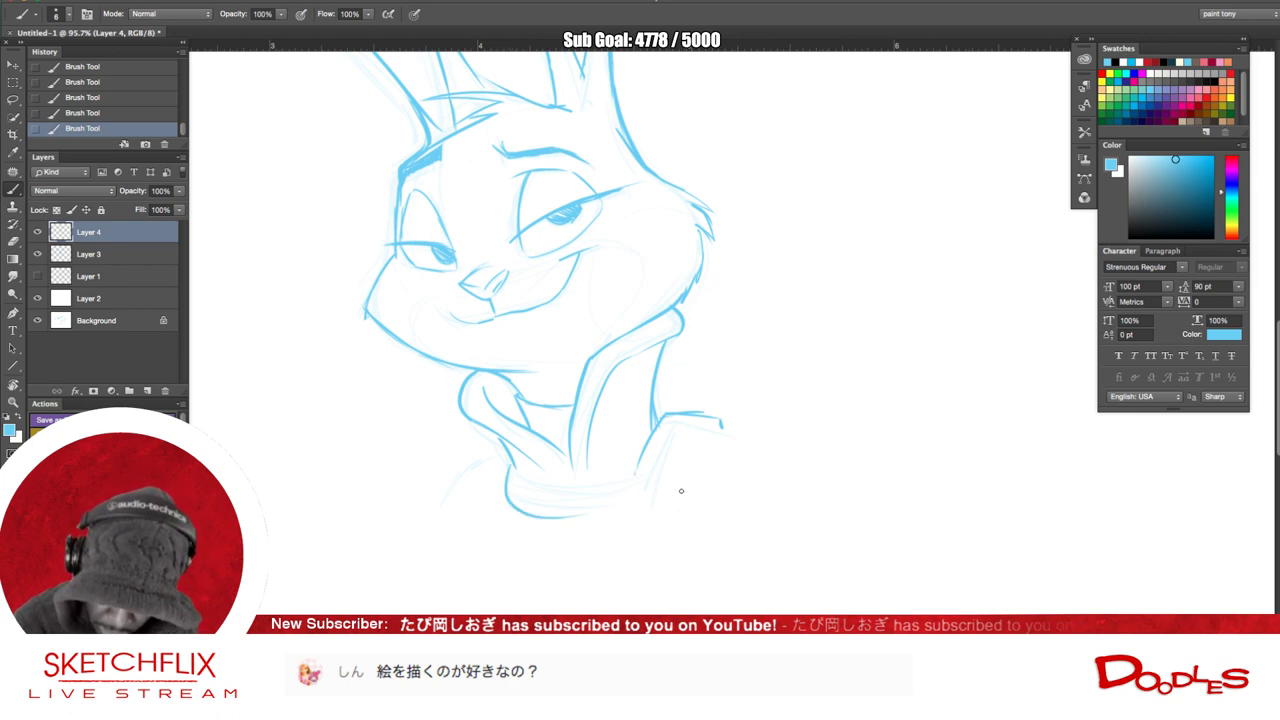
drag(727, 431, 721, 448)
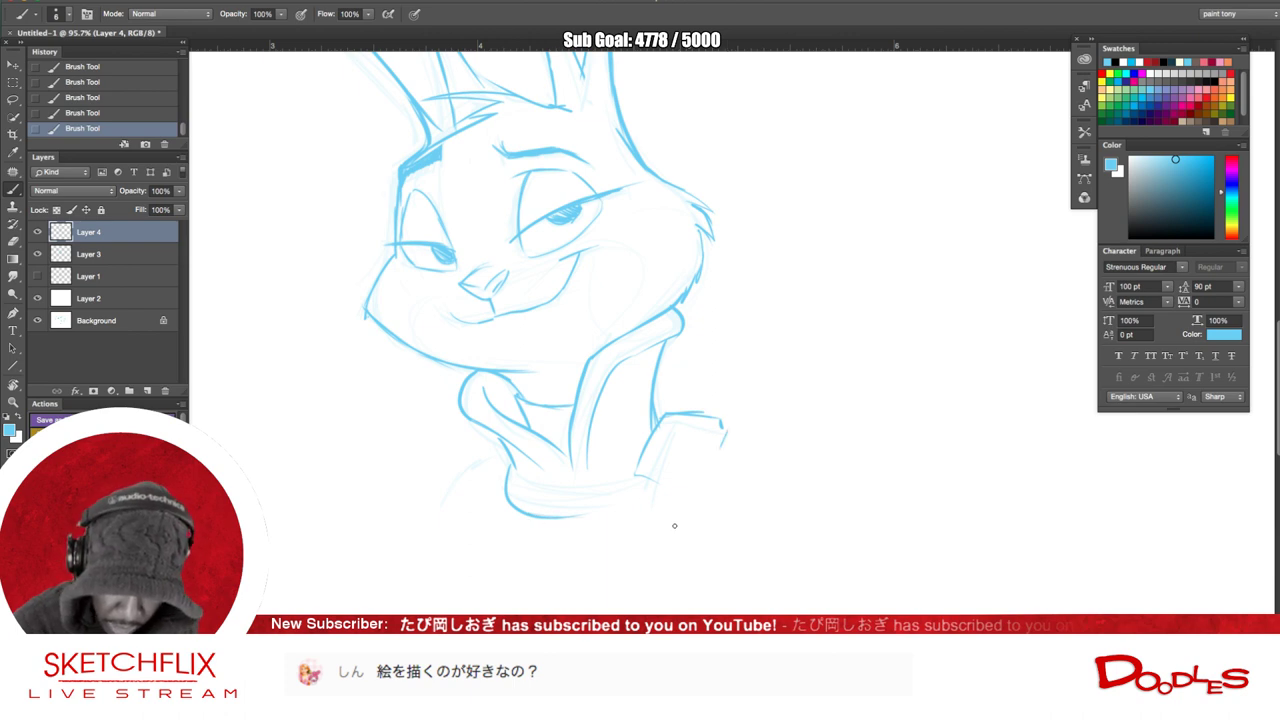
drag(661, 516, 743, 545)
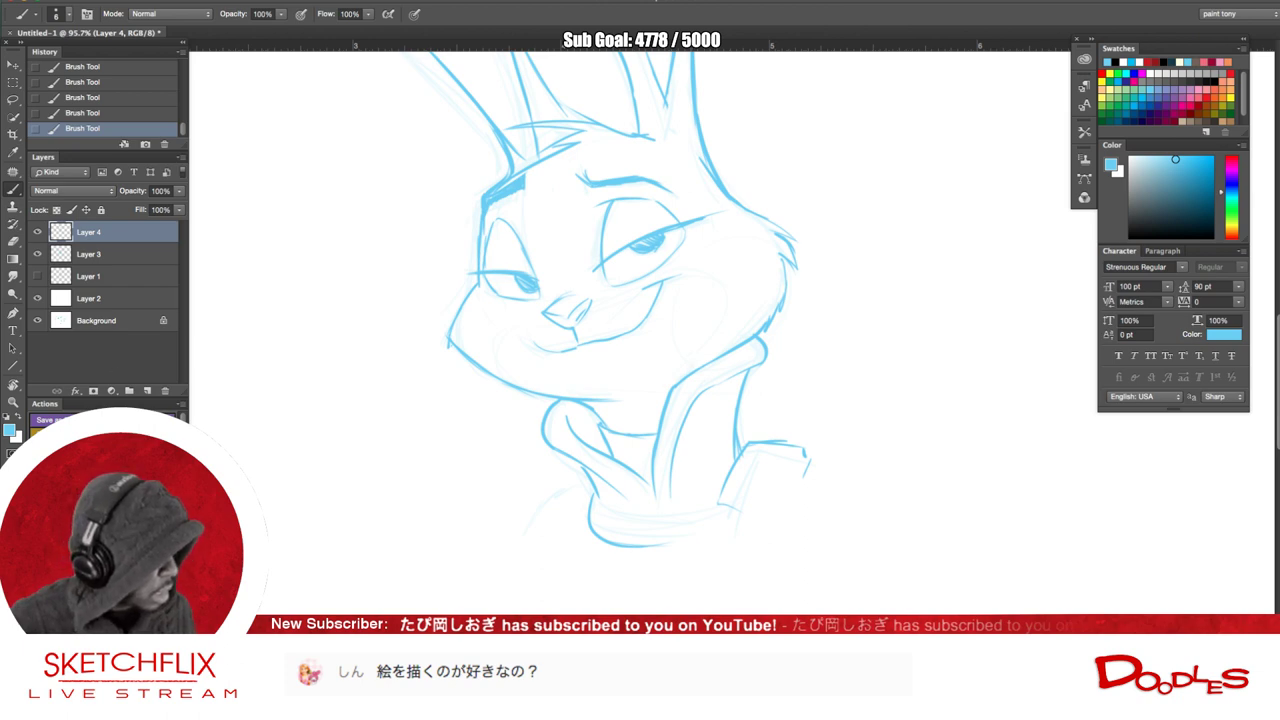
key(Tab)
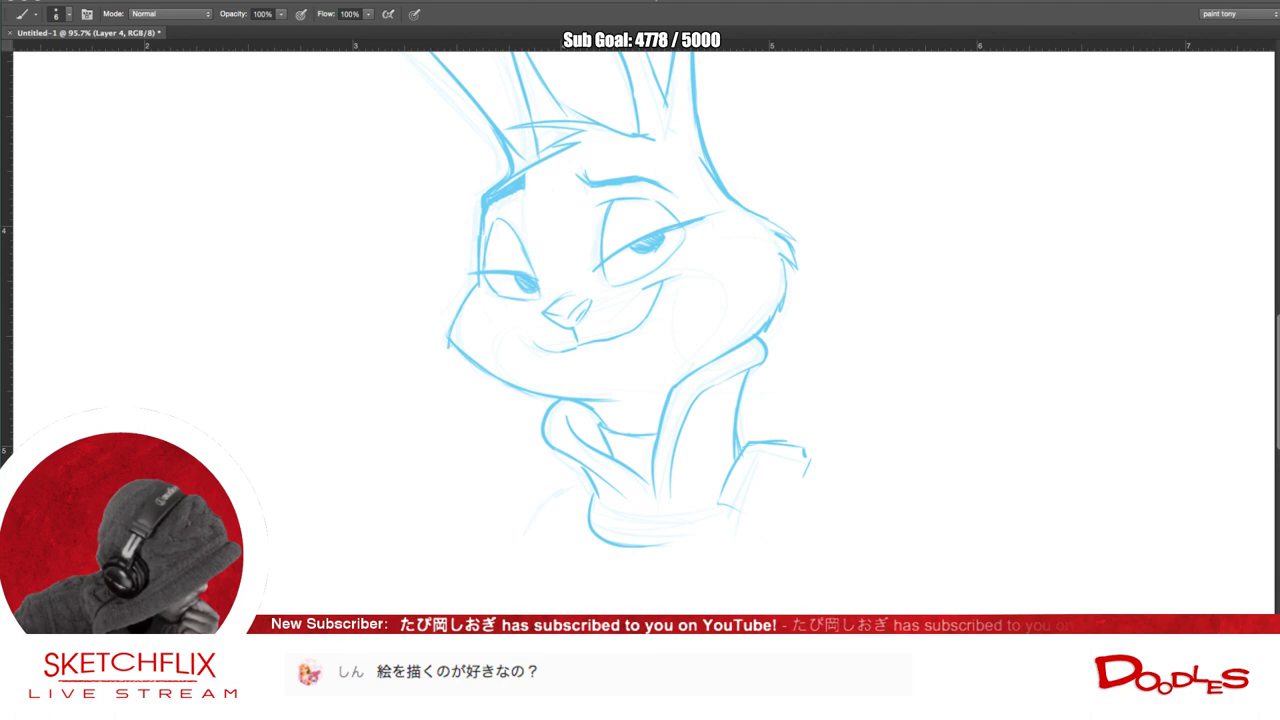
drag(377, 672, 540, 672)
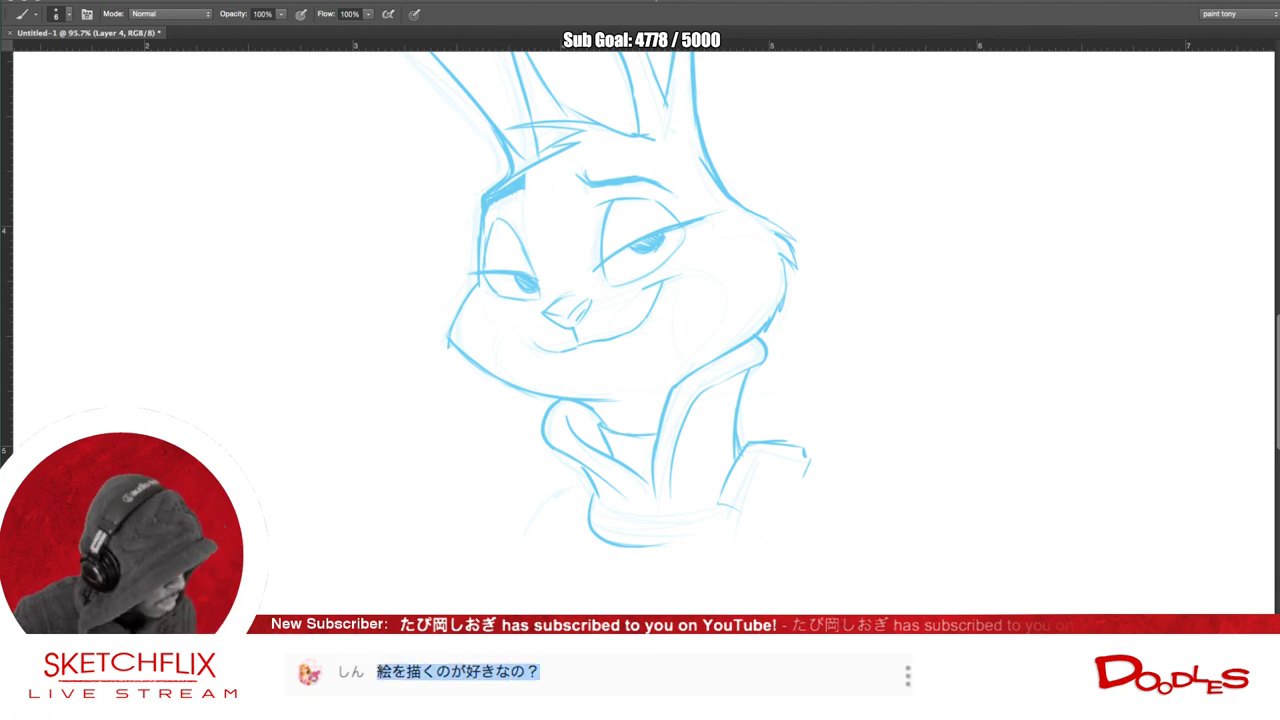
key(super+Tab)
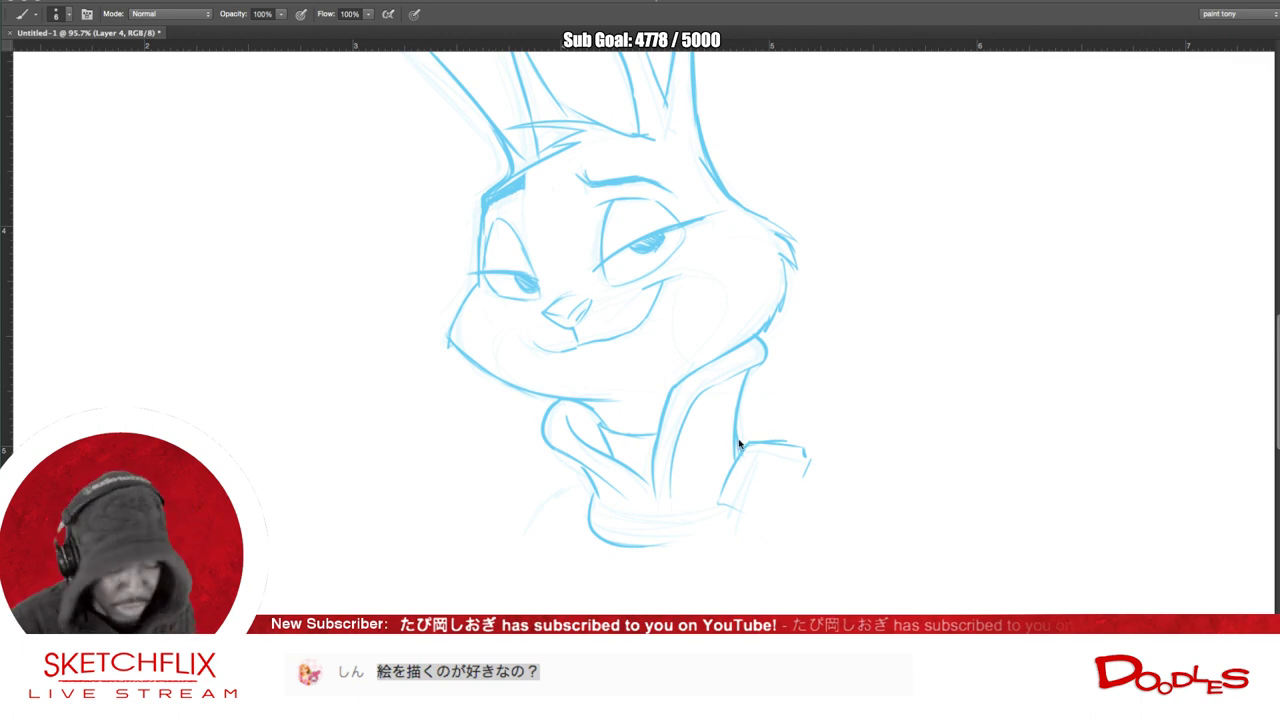
key(Tab)
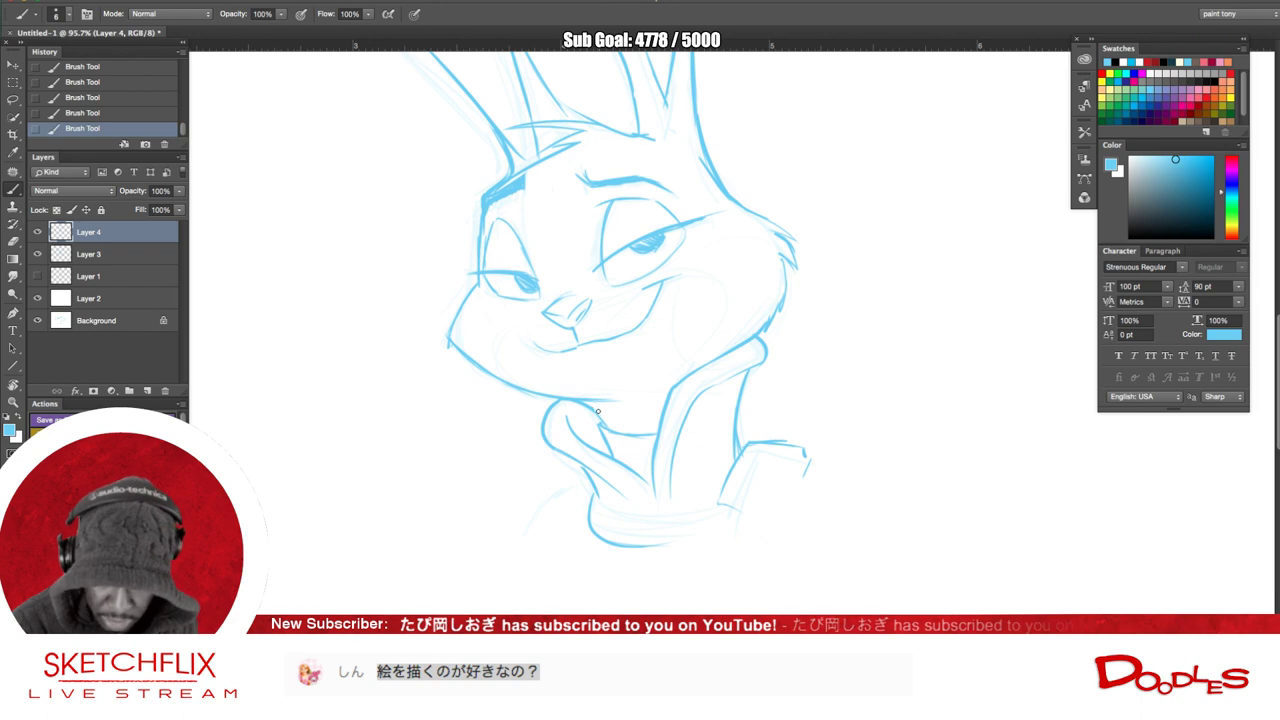
- Extend the chin line under the jaw toward the collar and clean up the stray marks beside it
drag(588, 402, 646, 404)
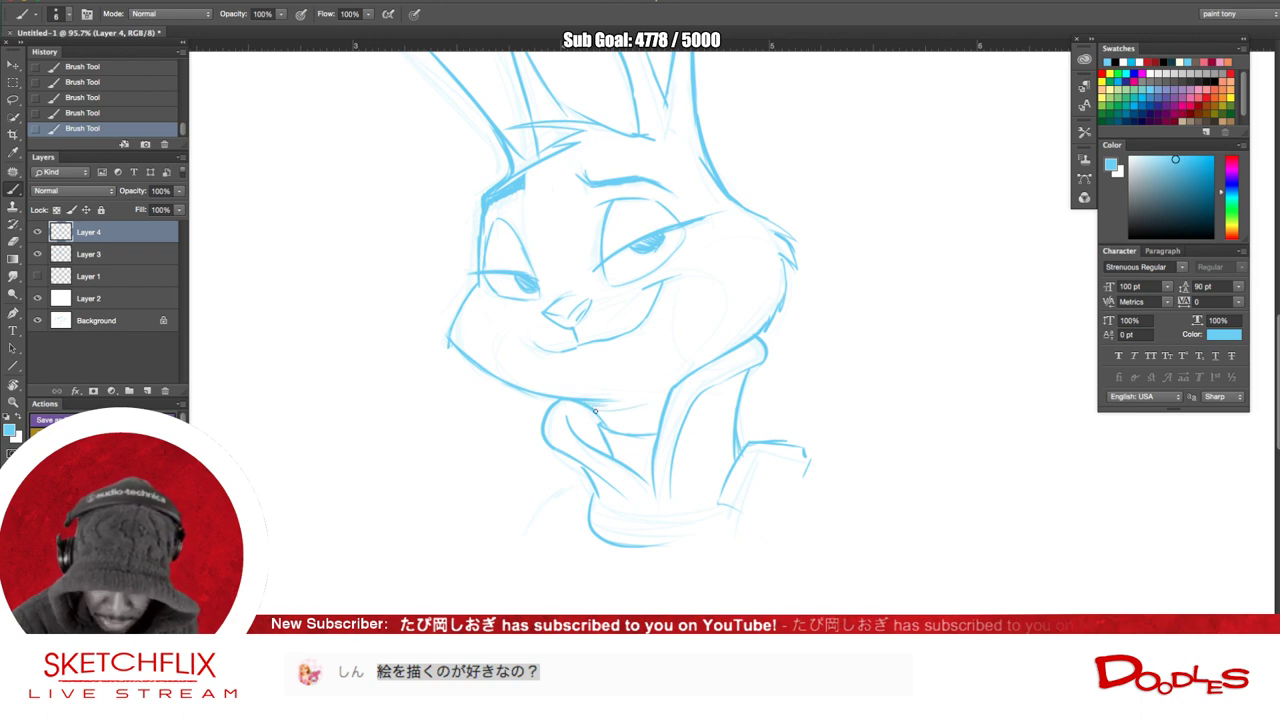
key(r)
drag(523, 551, 457, 514)
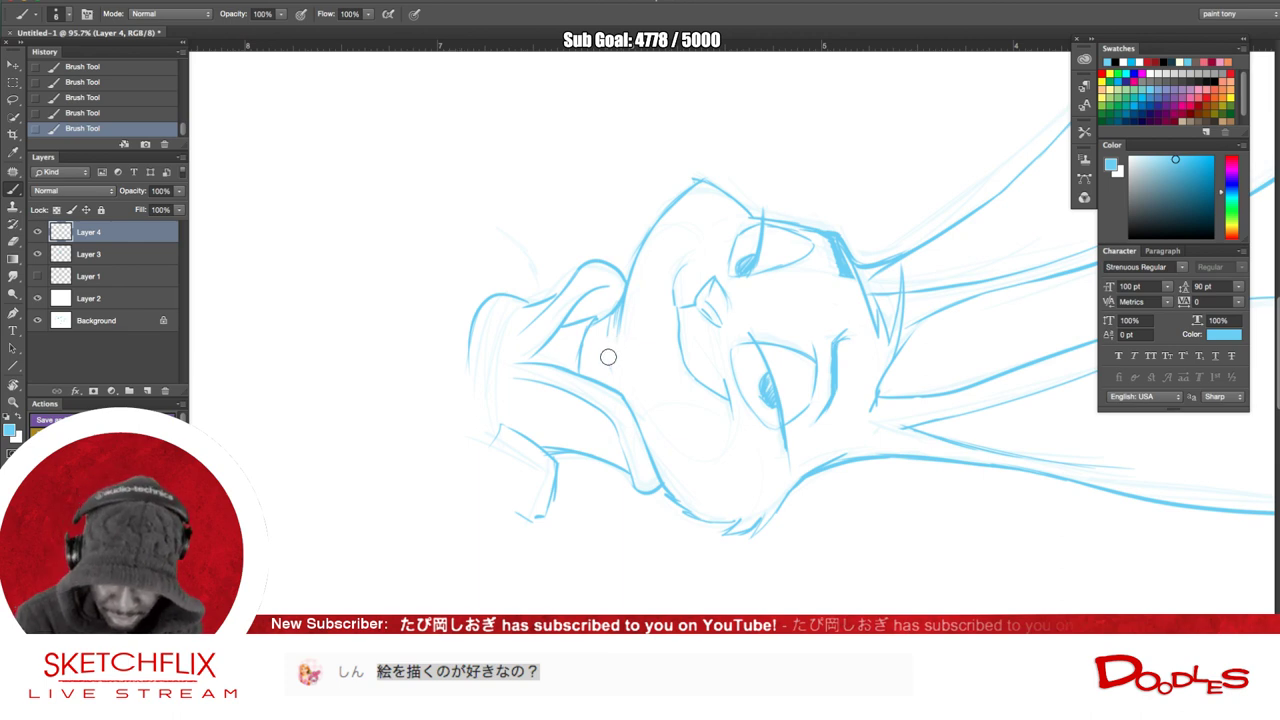
mouse_move(618, 328)
mouse_down()
mouse_move(630, 303)
mouse_move(615, 330)
mouse_up()
mouse_move(625, 292)
mouse_down()
mouse_move(607, 350)
mouse_move(619, 306)
mouse_up()
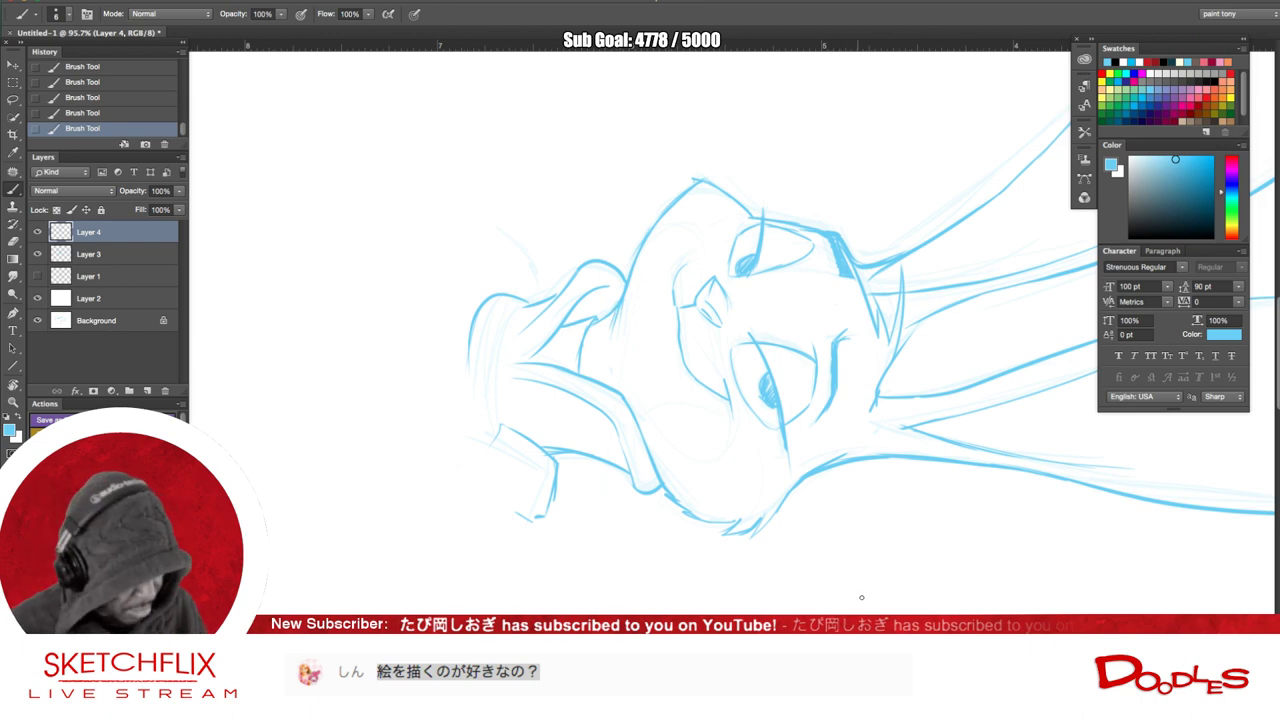
key(r)
mouse_move(858, 591)
mouse_down()
mouse_move(880, 217)
mouse_move(826, 149)
mouse_up()
drag(824, 463, 836, 589)
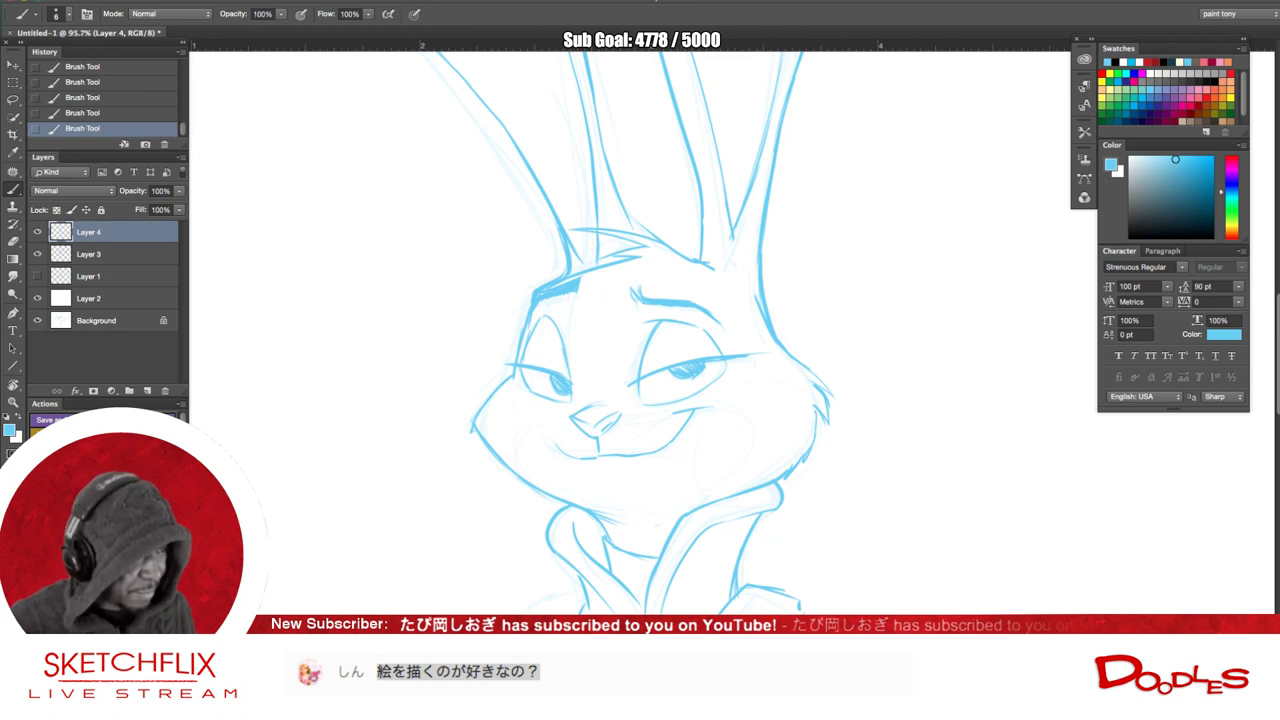
key(Tab)
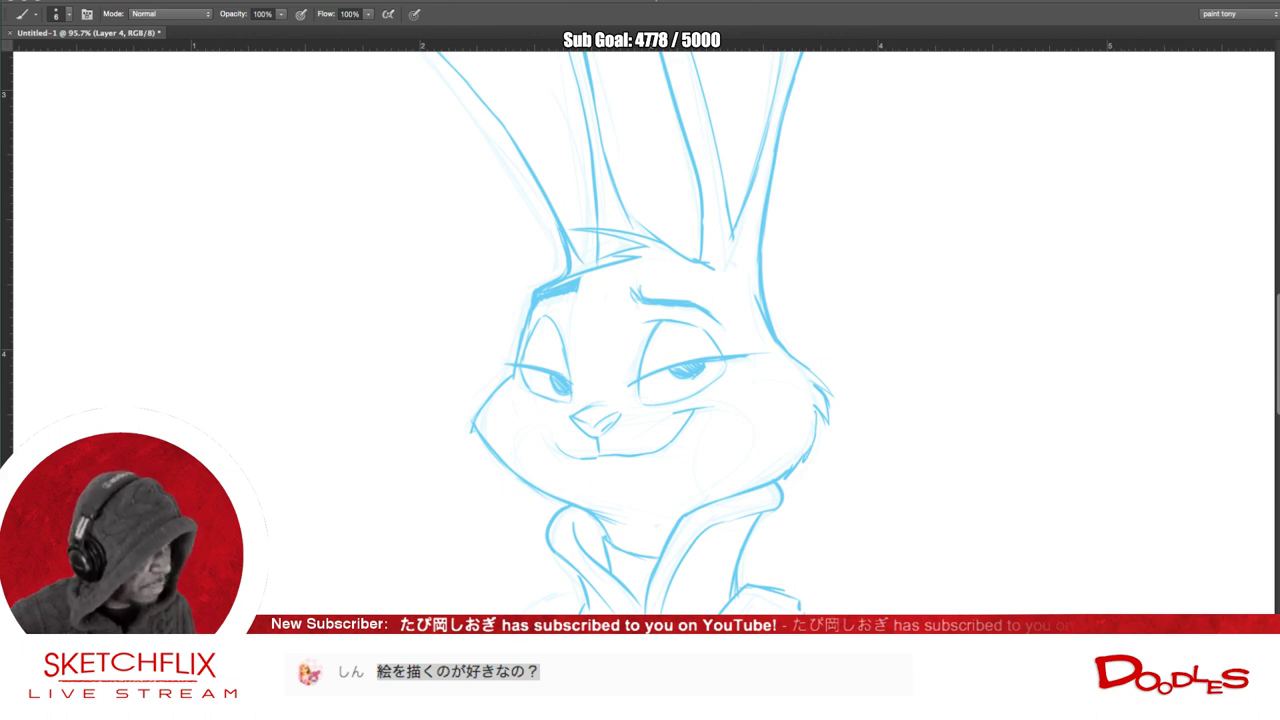
key(Tab)
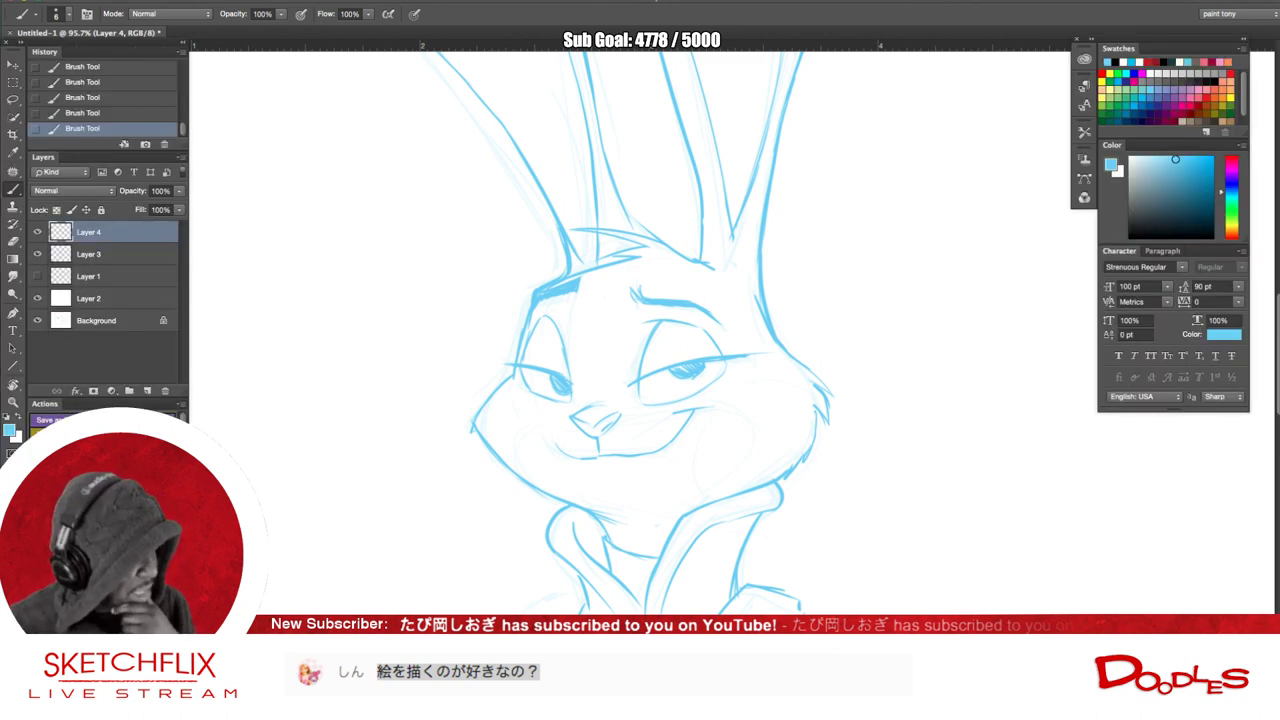
key(Tab)
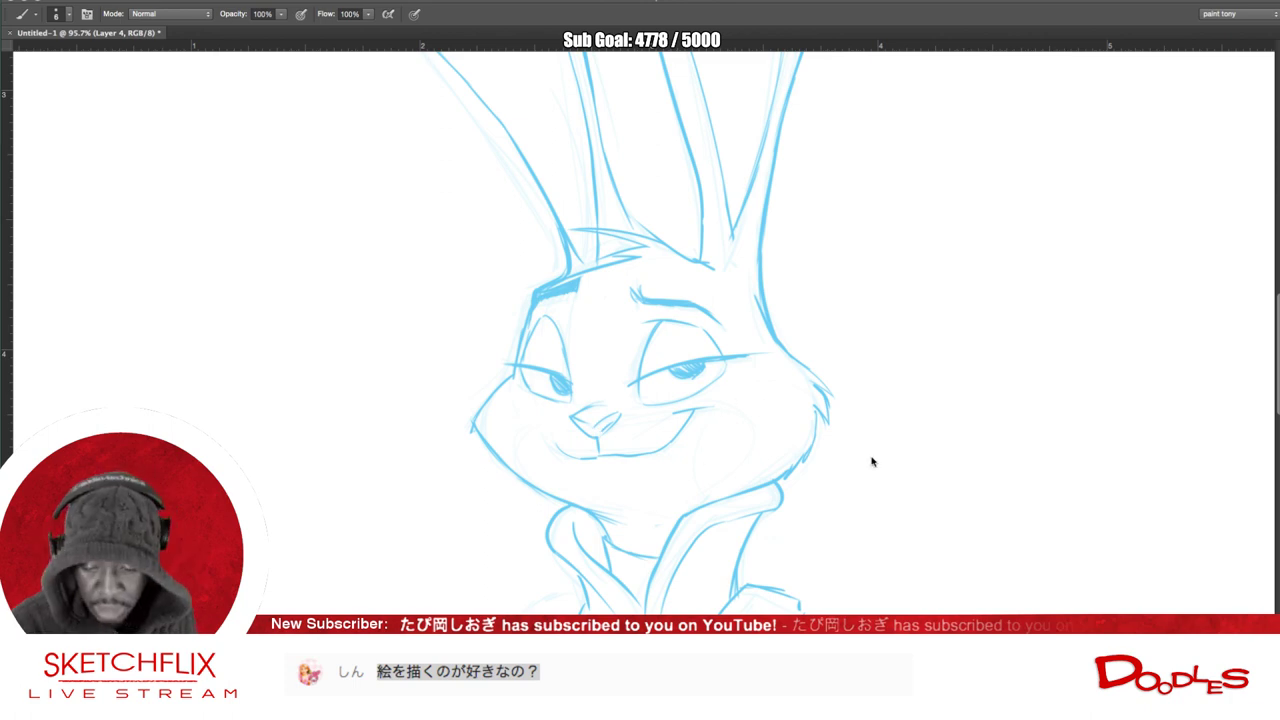
key(Tab)
- Erase the excess line where the base of the right ear meets the side of the head
scroll(686, 547, down, 8)
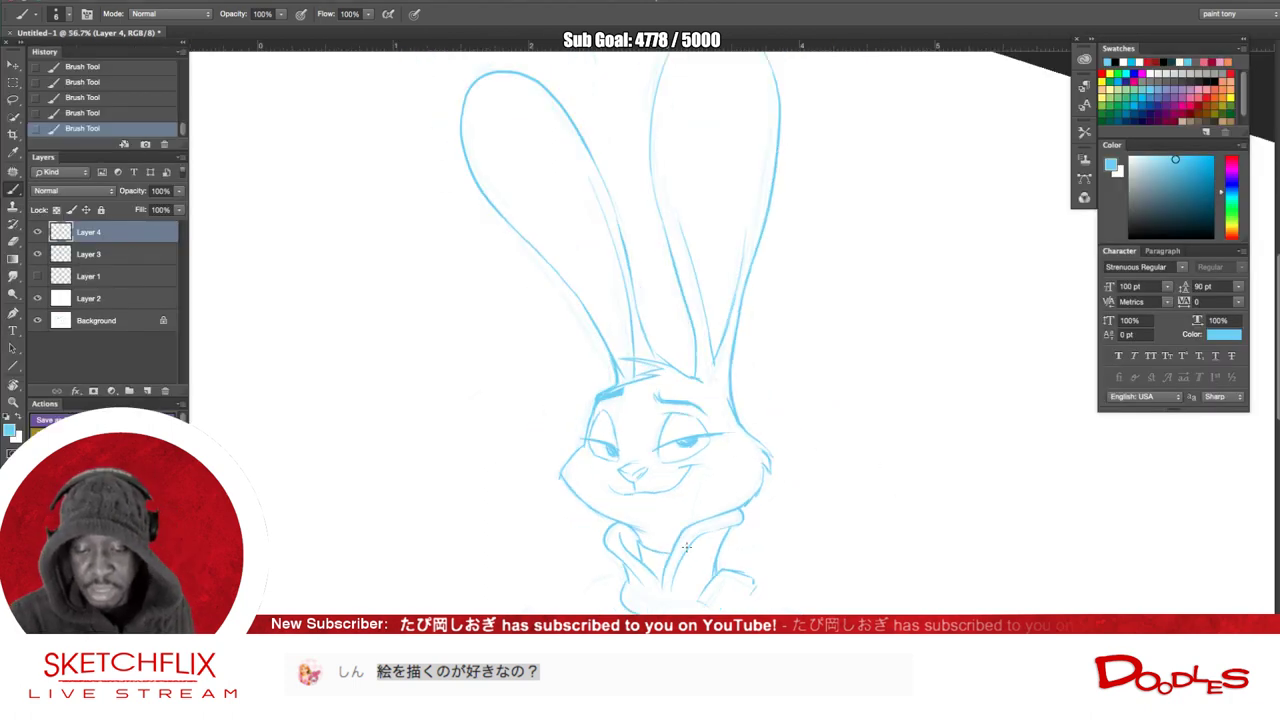
drag(832, 485, 709, 420)
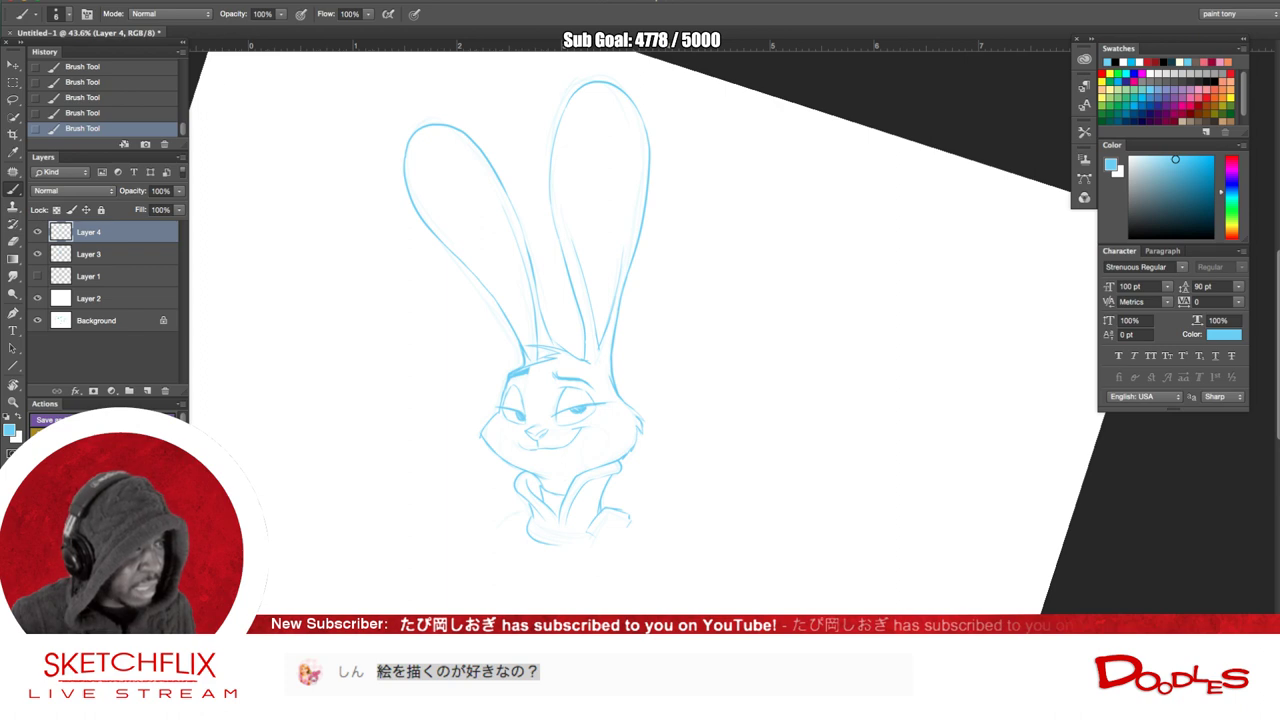
key(Tab)
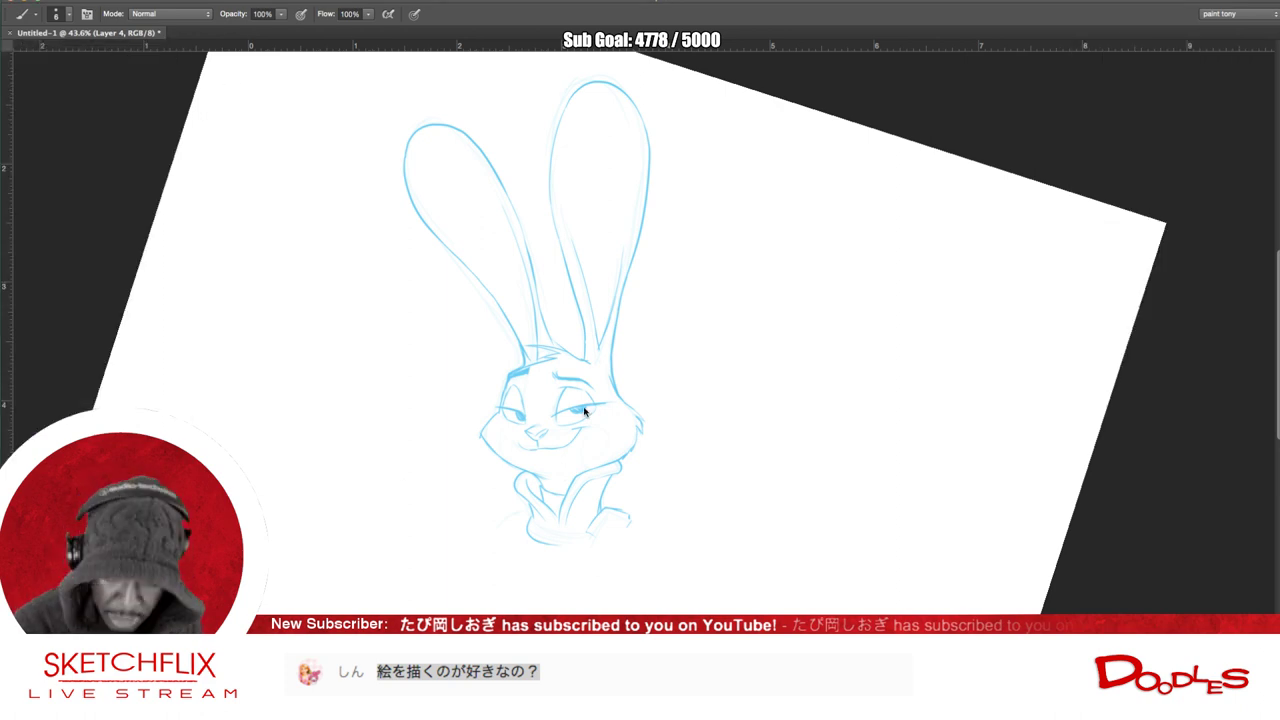
key(Tab)
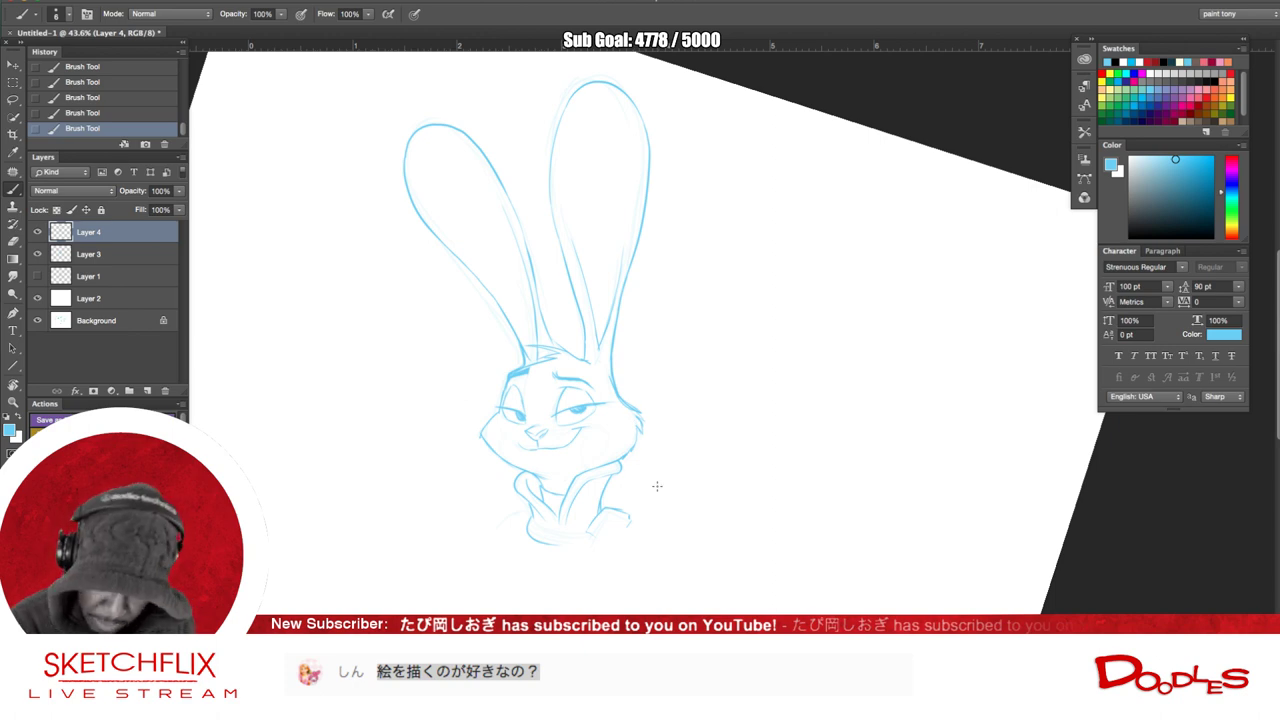
mouse_move(622, 379)
mouse_down()
mouse_move(658, 410)
mouse_move(607, 381)
mouse_move(636, 426)
mouse_move(645, 409)
mouse_move(627, 396)
mouse_up()
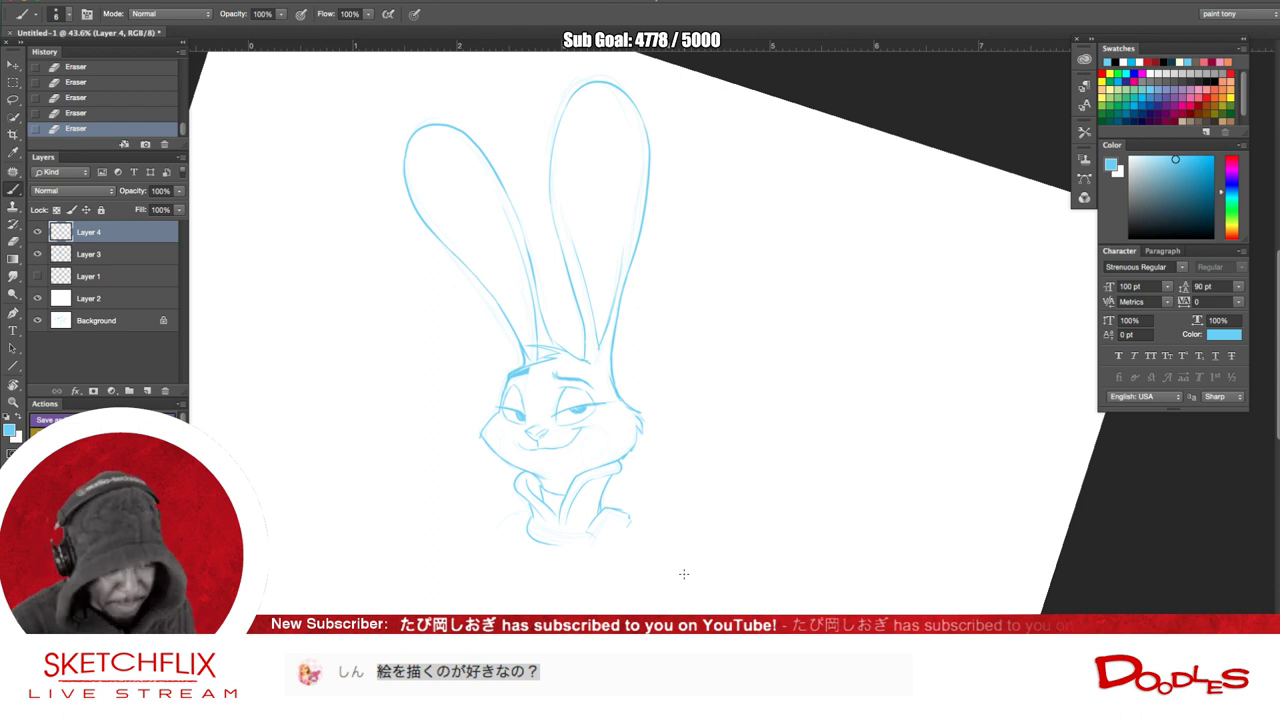
- Add a Hue/Saturation adjustment layer above Layer 4
click(147, 391)
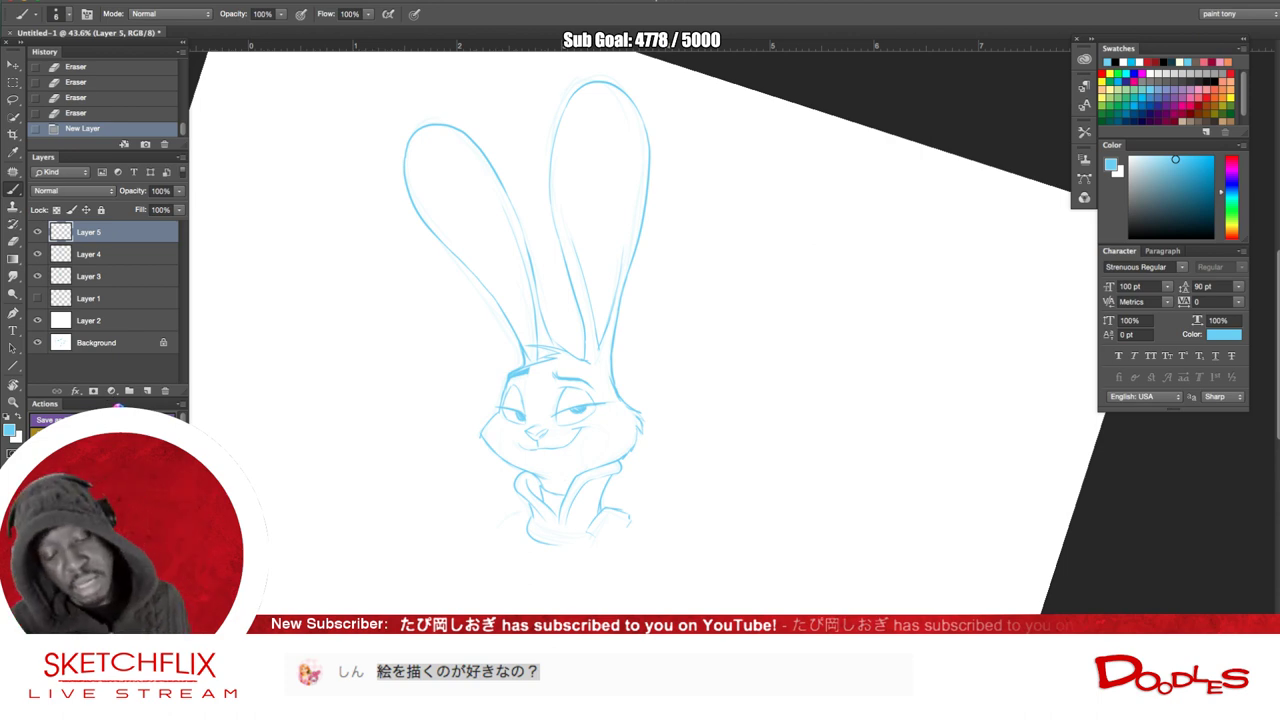
key(ctrl+z)
click(111, 391)
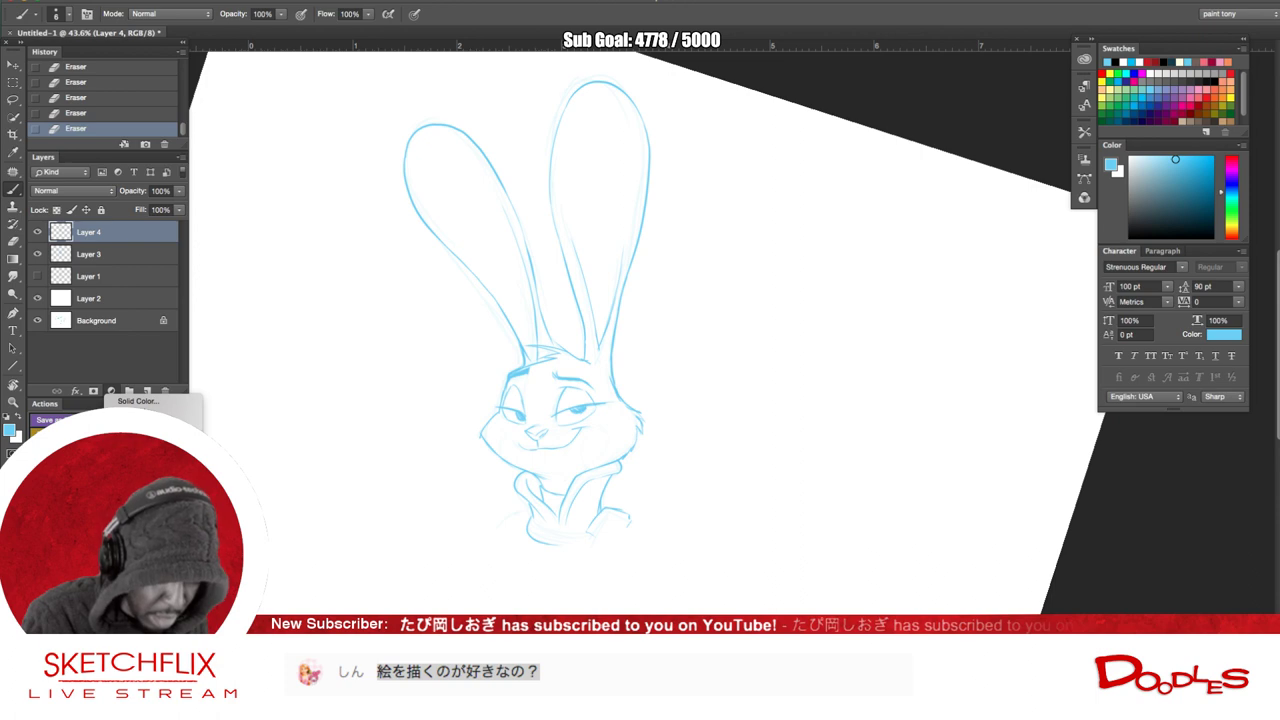
click(140, 509)
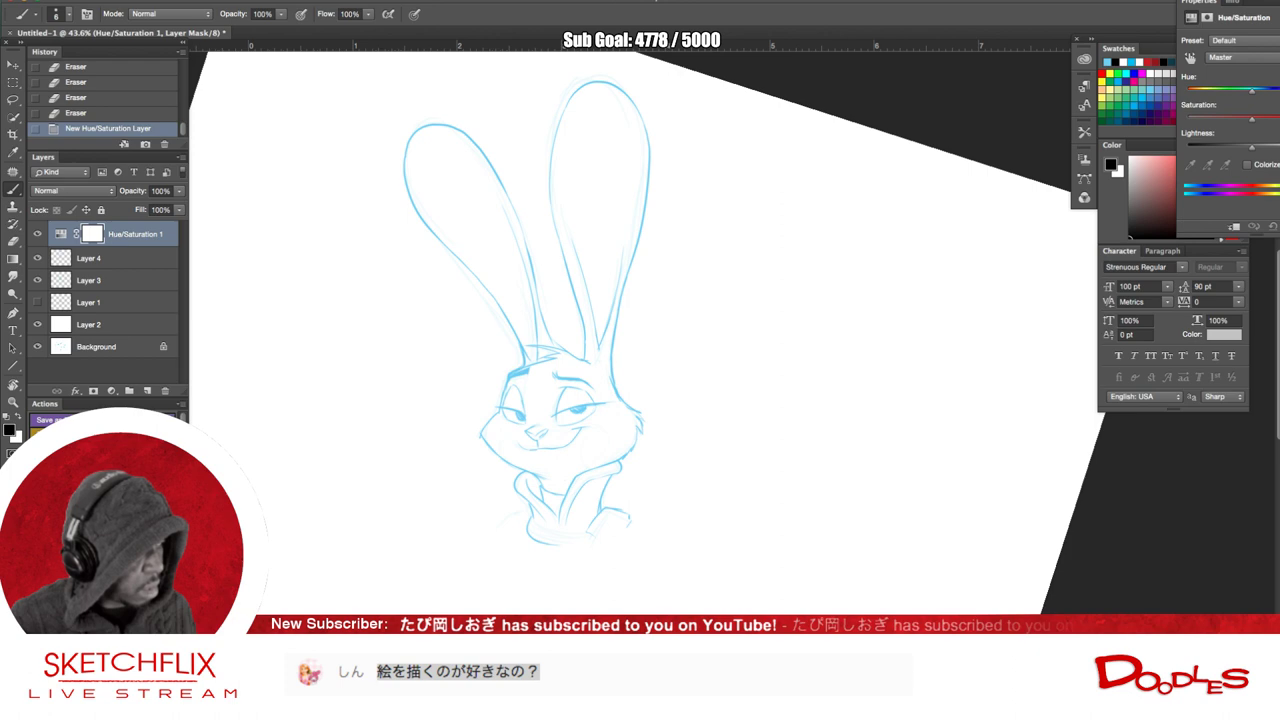
- Enable Colorize on the Hue/Saturation adjustment and set Lightness to +87 to fade the blue drawing
key(Tab)
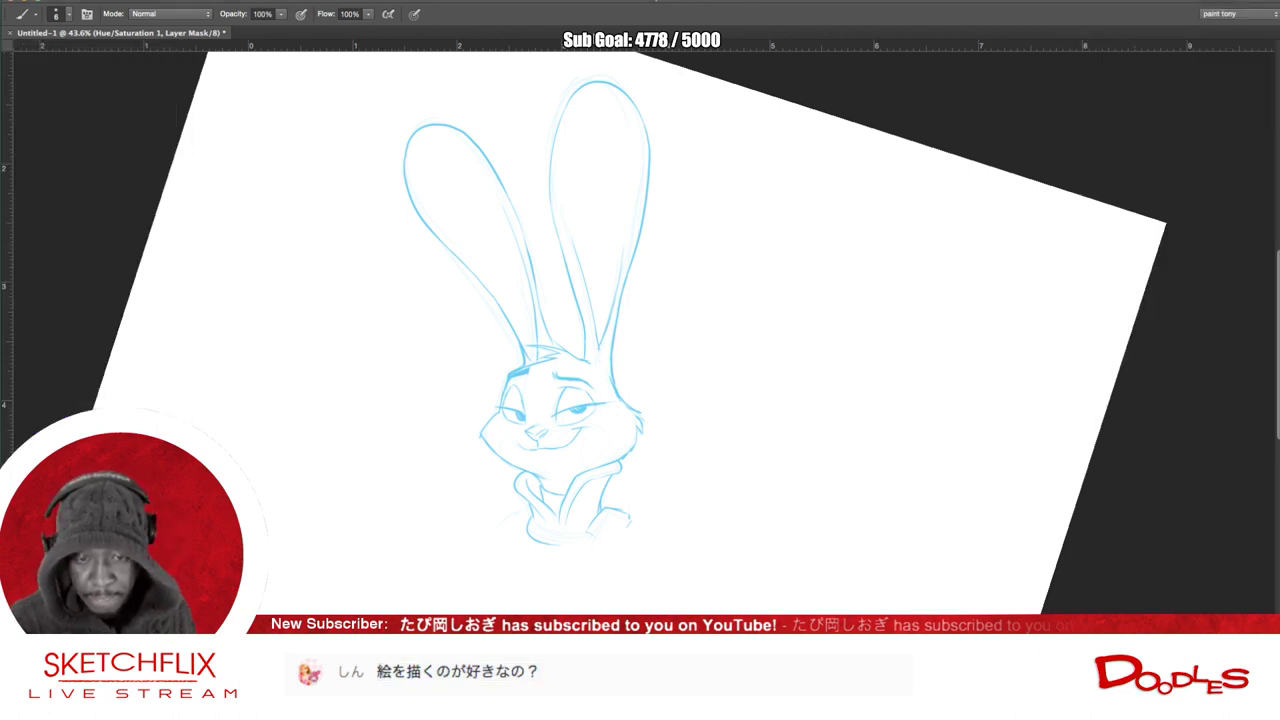
key(Tab)
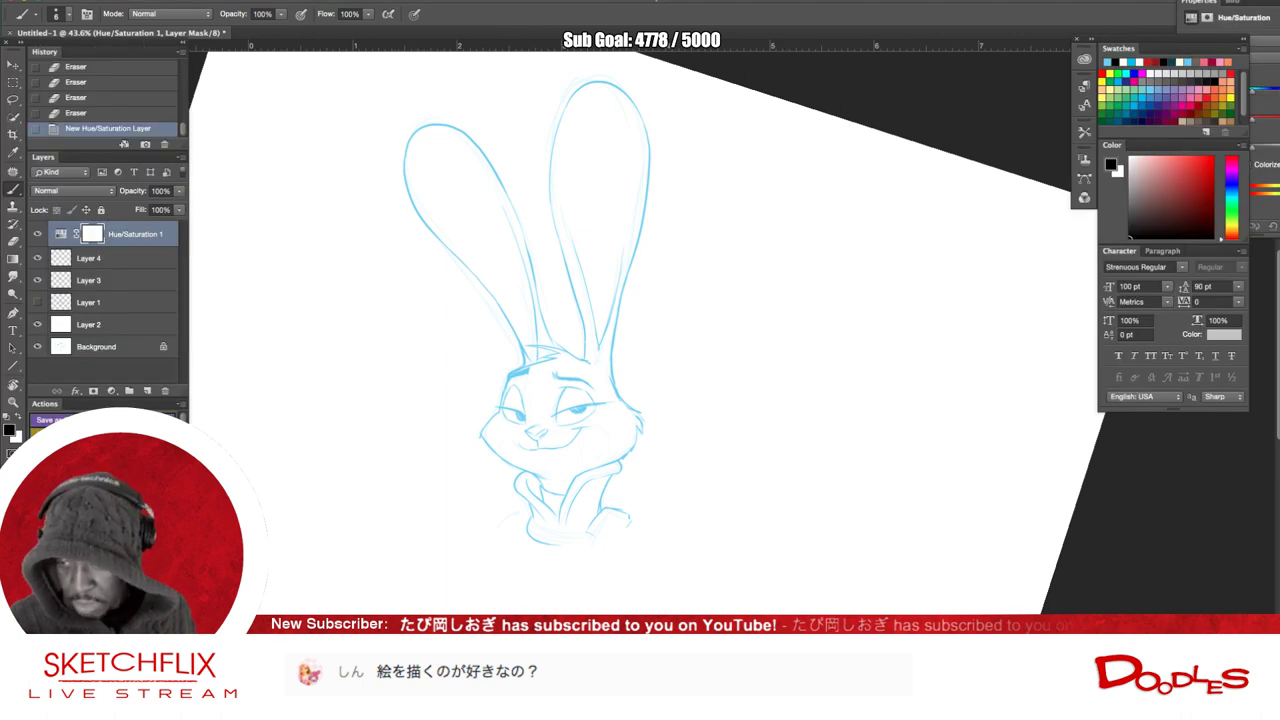
mouse_move(1252, 2)
mouse_down()
mouse_move(621, 168)
mouse_move(836, 75)
mouse_up()
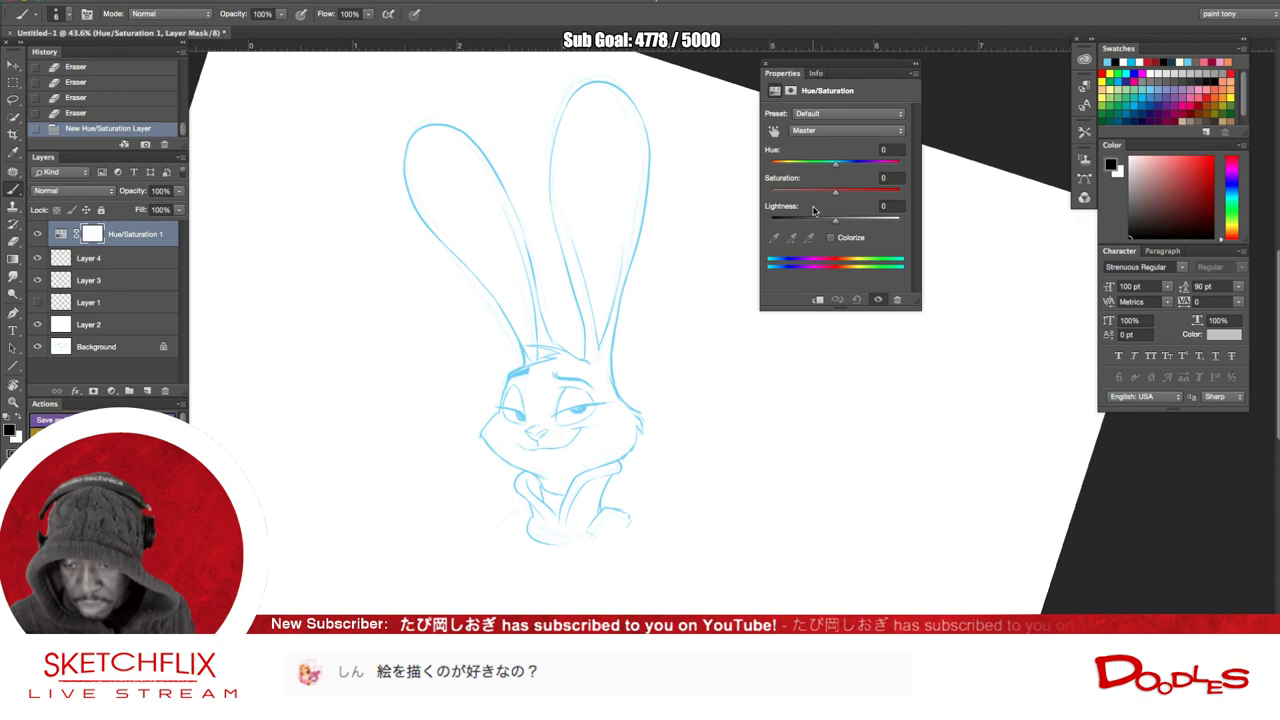
click(830, 238)
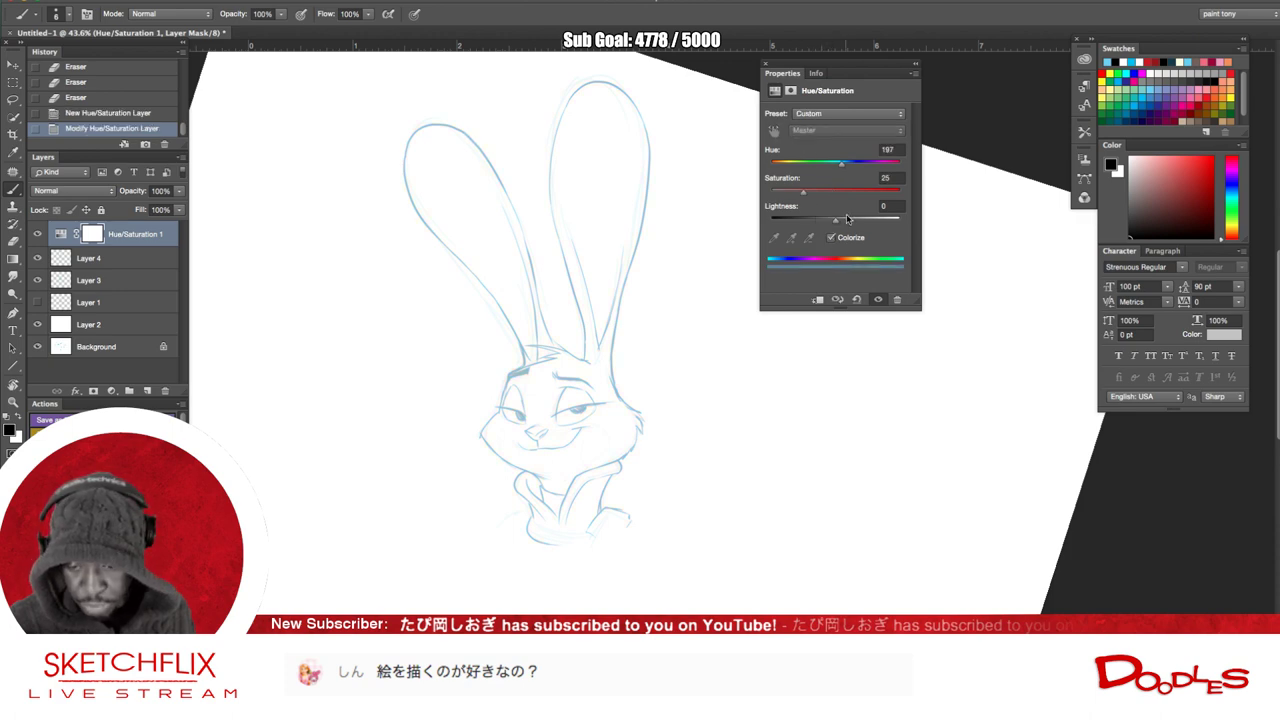
mouse_move(838, 216)
mouse_down()
mouse_move(655, 229)
mouse_move(893, 203)
mouse_up()
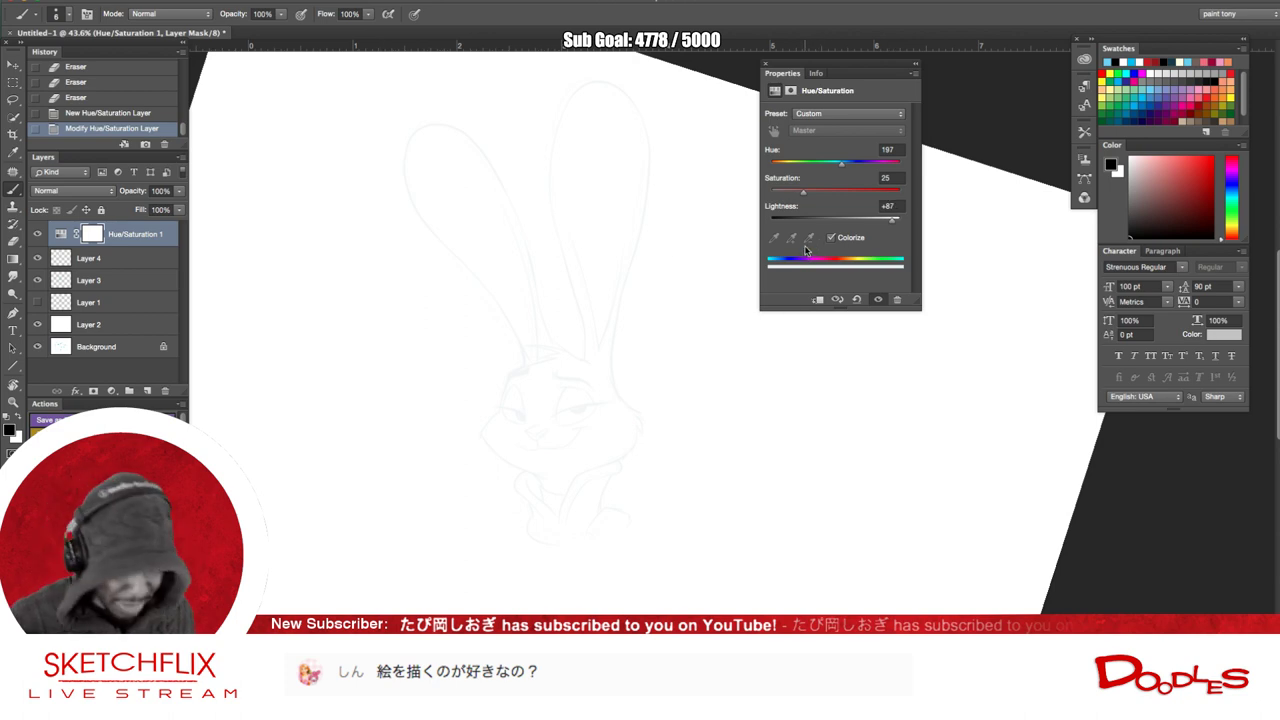
- Revert the drawing to the last eraser state, before the Hue/Saturation adjustment layer was added
key(super+z)
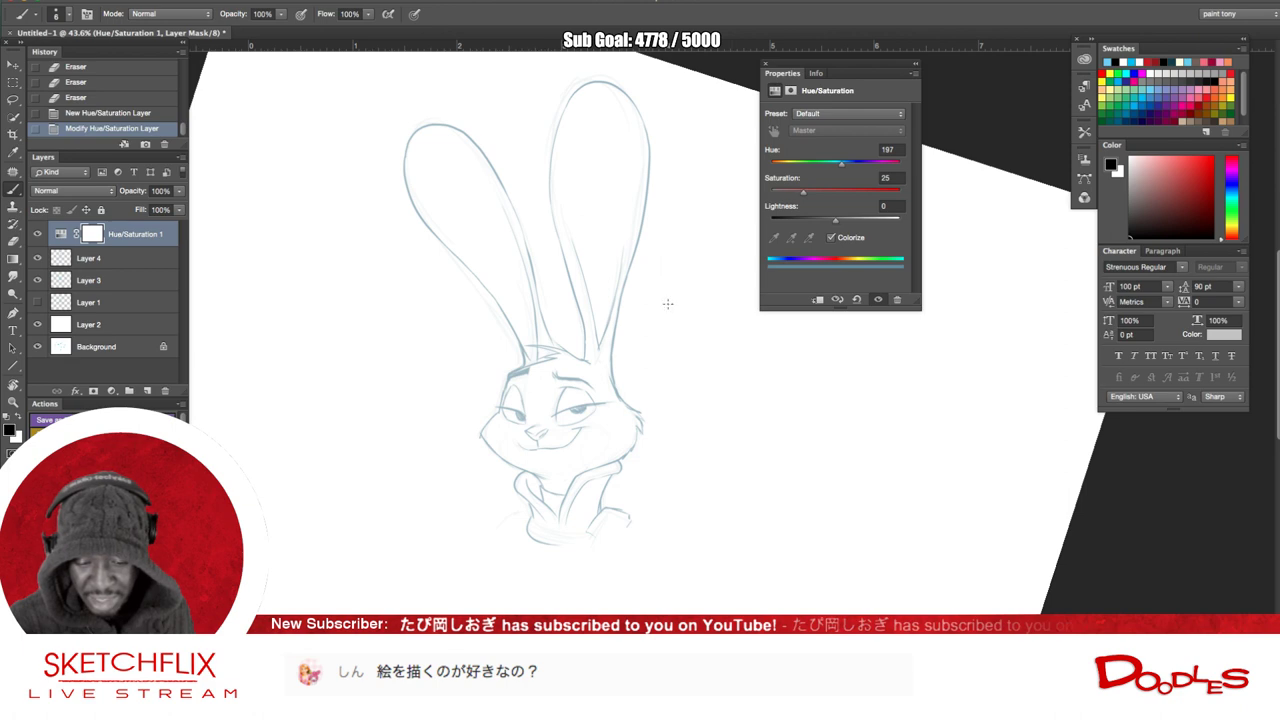
click(94, 113)
click(94, 97)
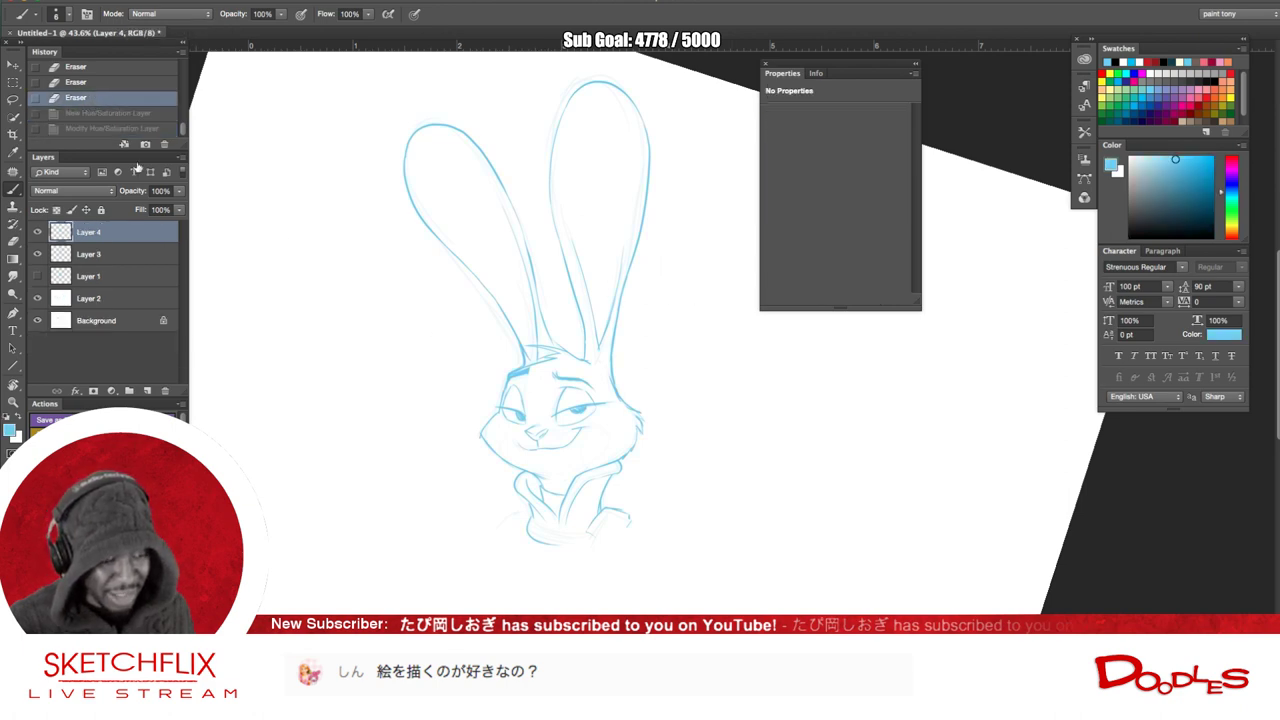
- Turn Layer 4's blue lines black with a Hue/Saturation adjustment using Colorize and Lightness -100, and hide Layer 3
click(185, 1)
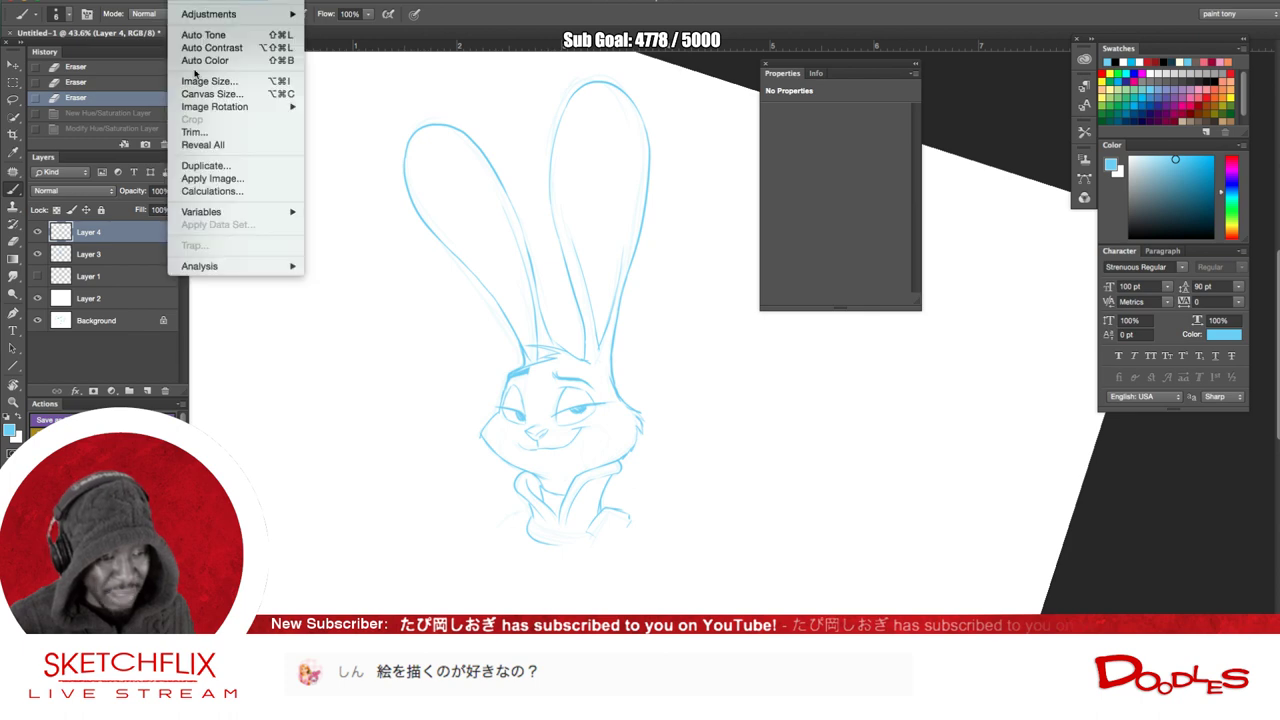
mouse_move(218, 13)
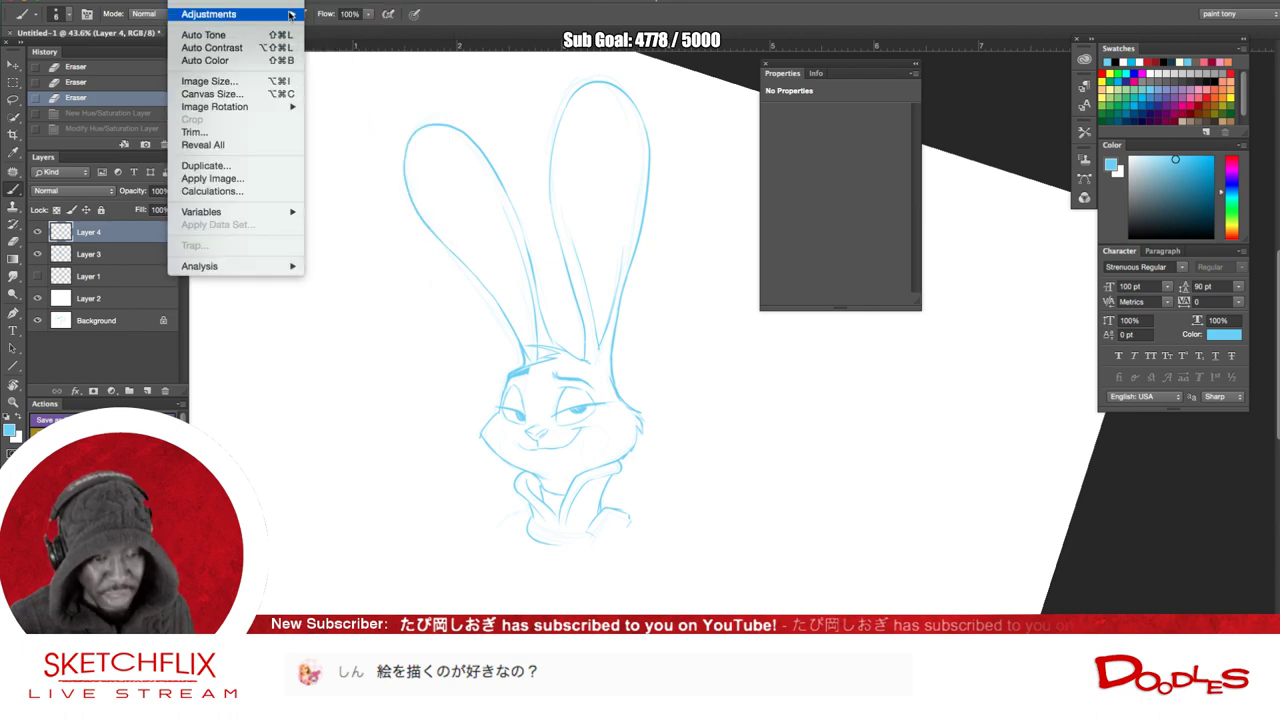
click(328, 86)
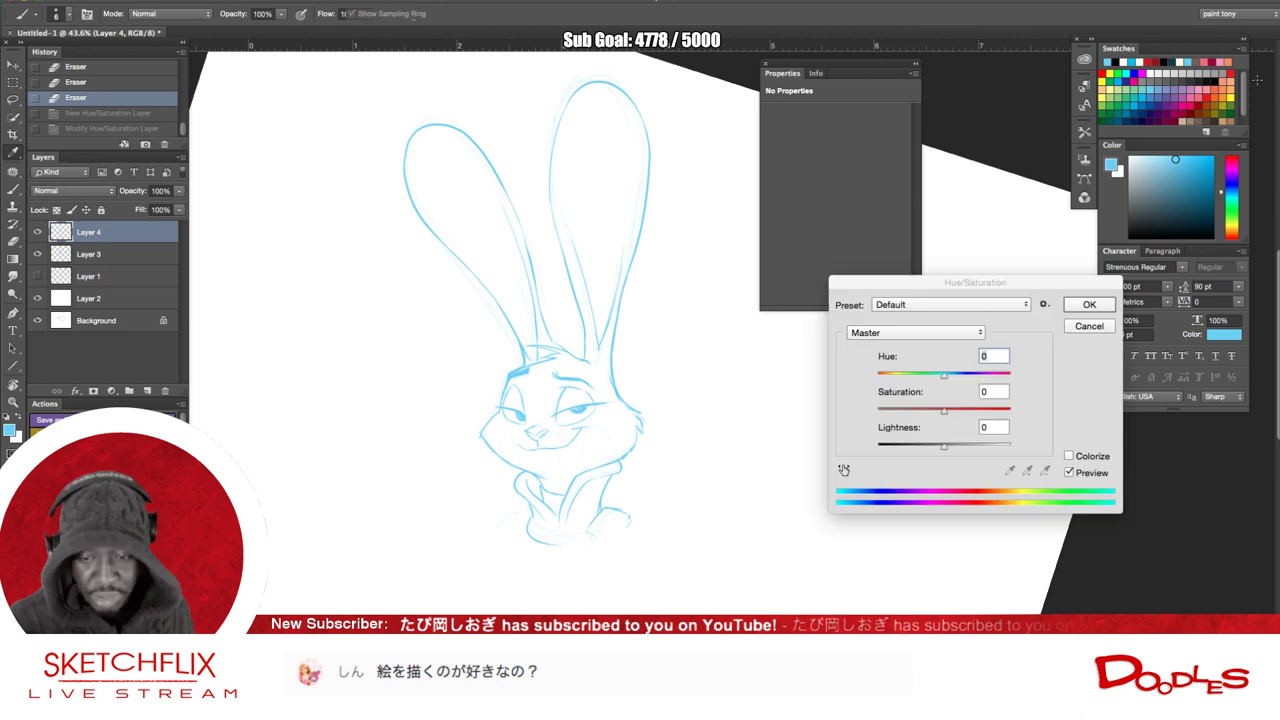
click(1068, 456)
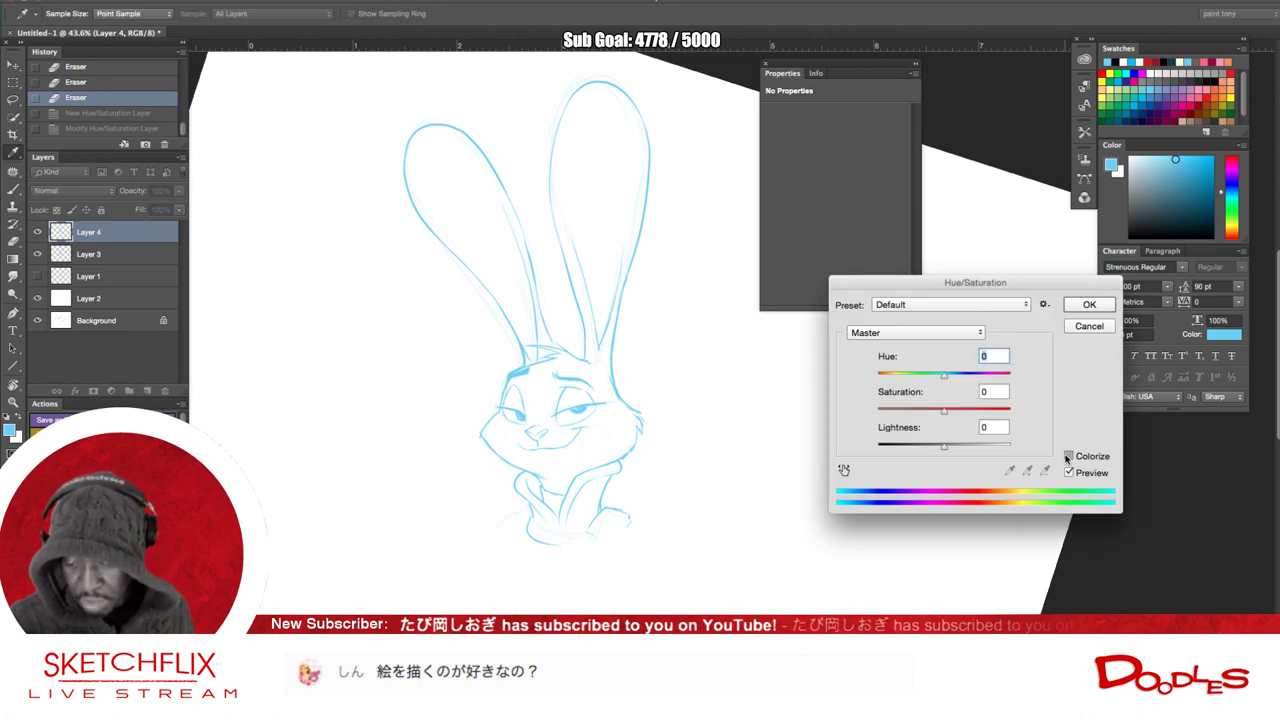
drag(943, 446, 877, 447)
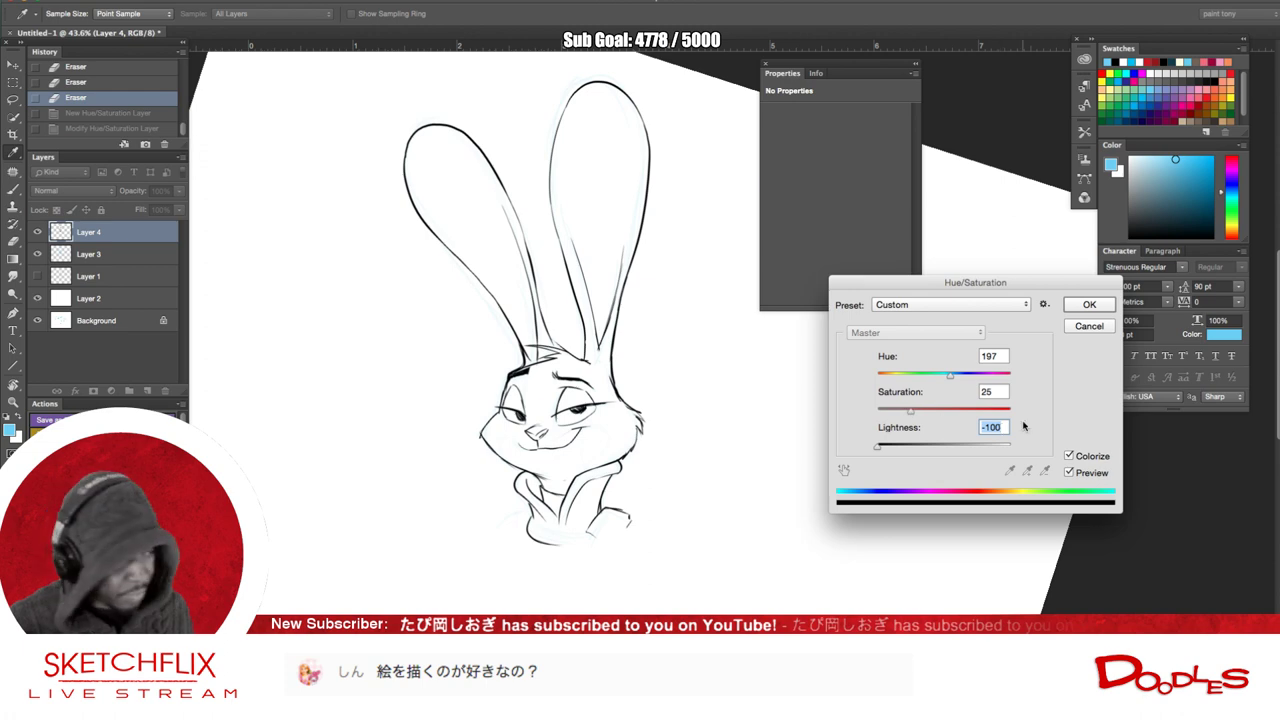
click(1090, 305)
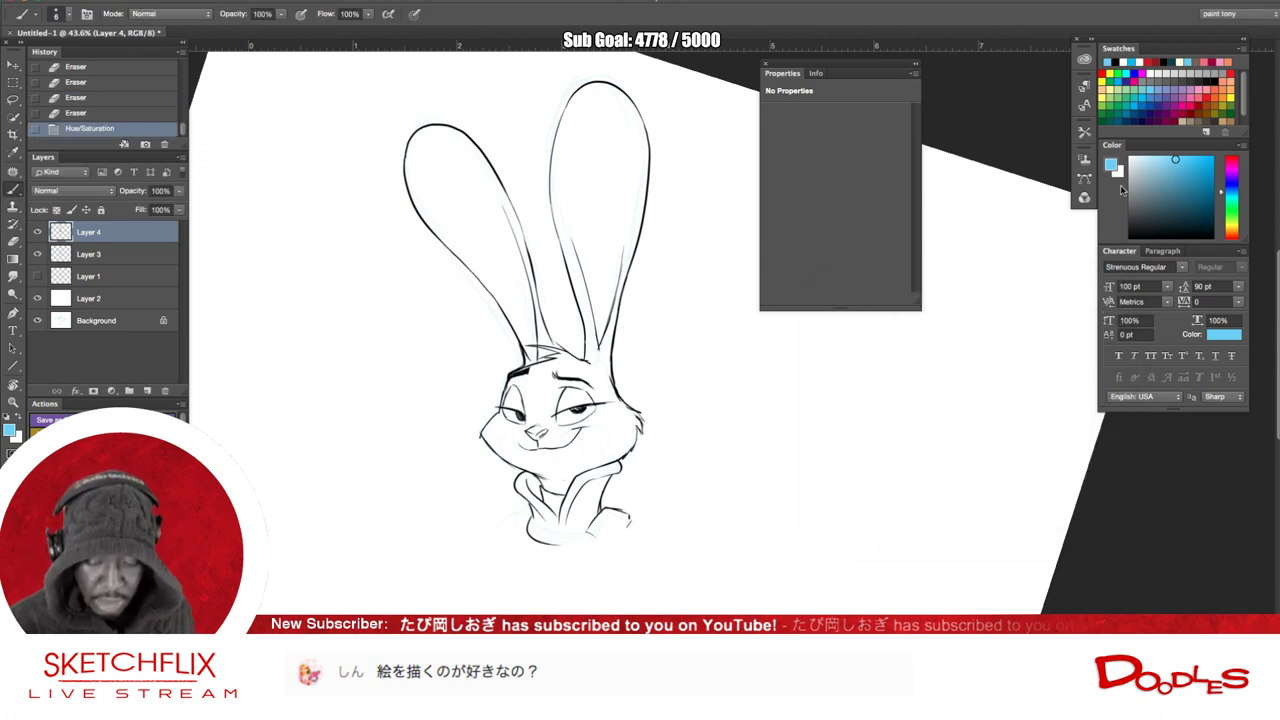
click(37, 254)
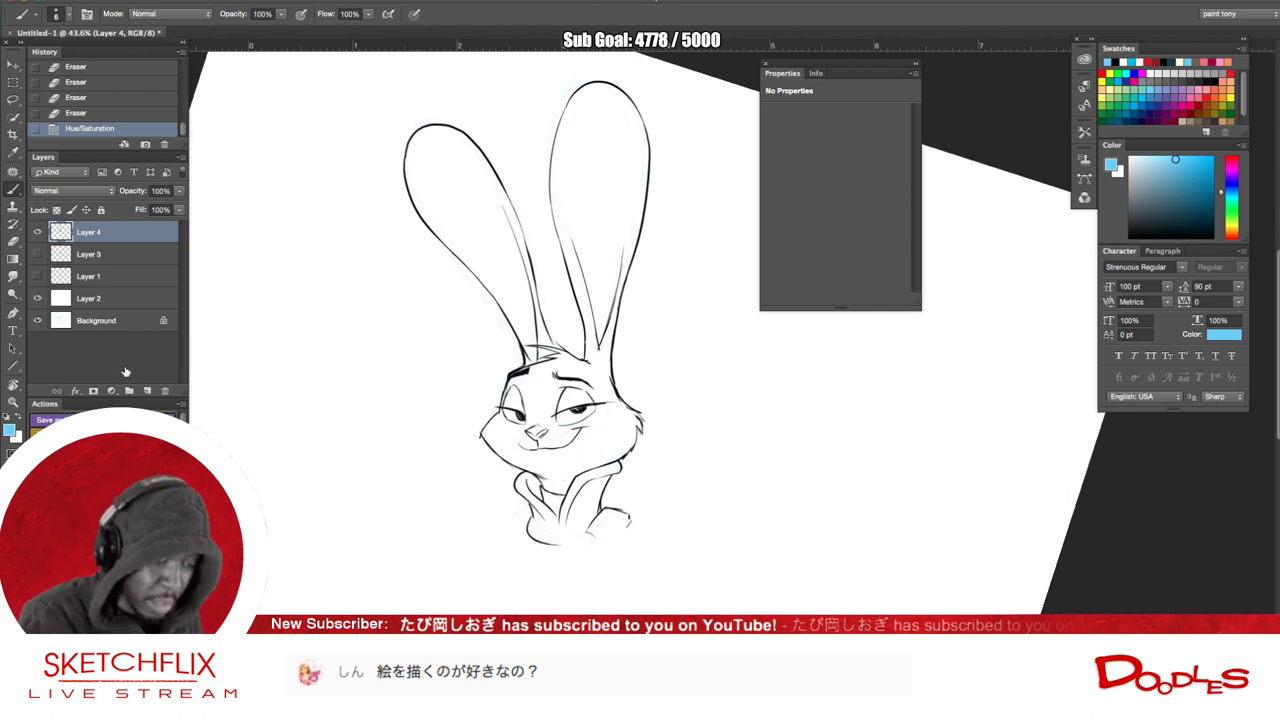
- Set the foreground color to near-black 040404
scroll(211, 531, up, 5)
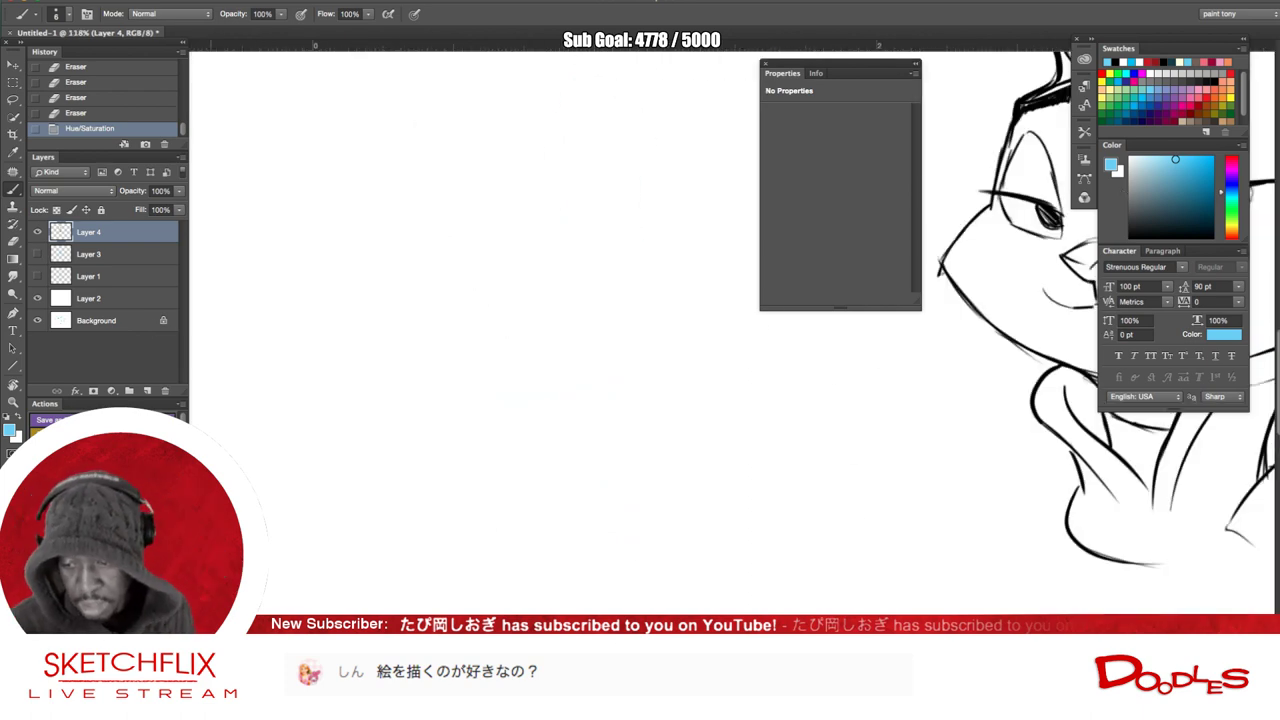
drag(651, 486, 297, 531)
drag(575, 497, 580, 552)
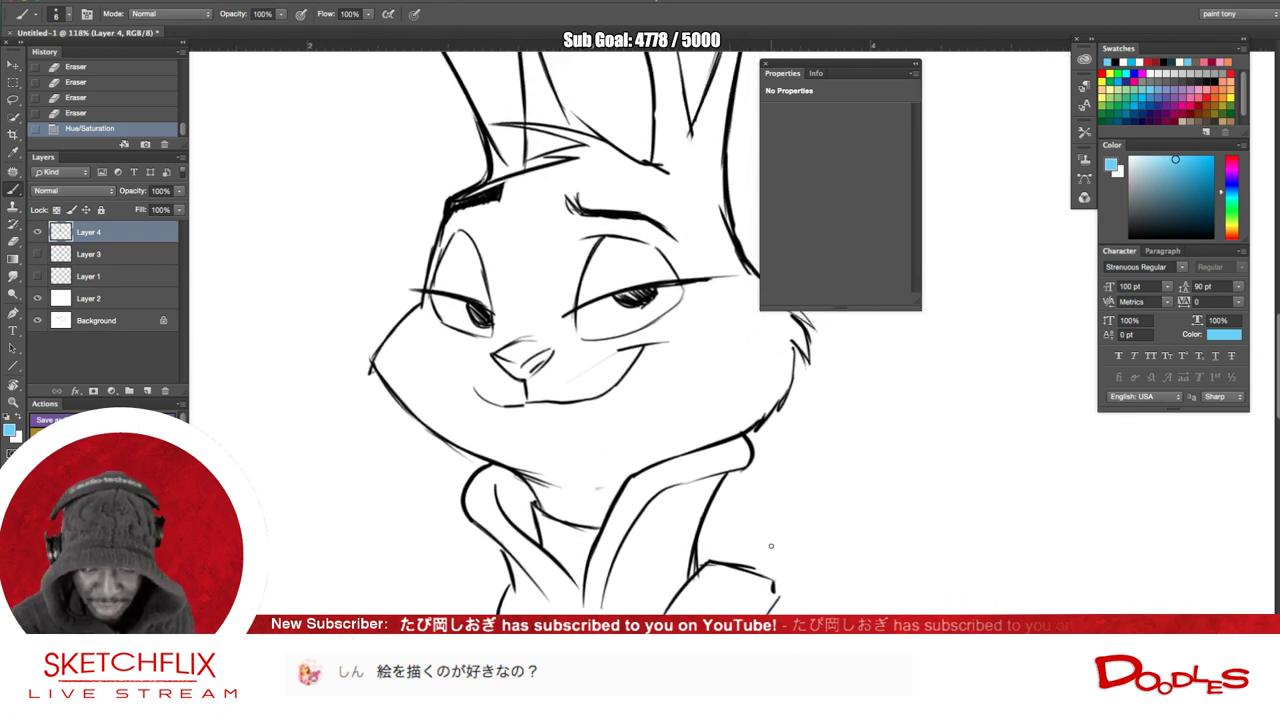
click(10, 430)
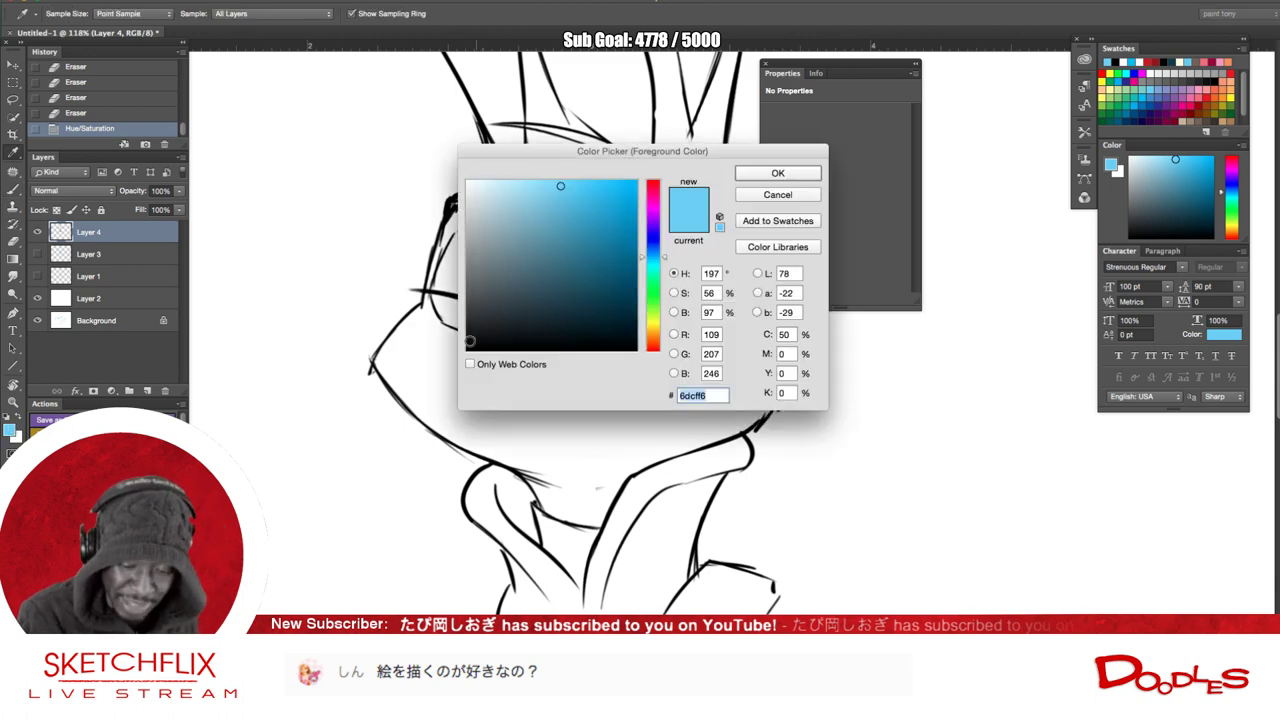
click(474, 326)
click(467, 349)
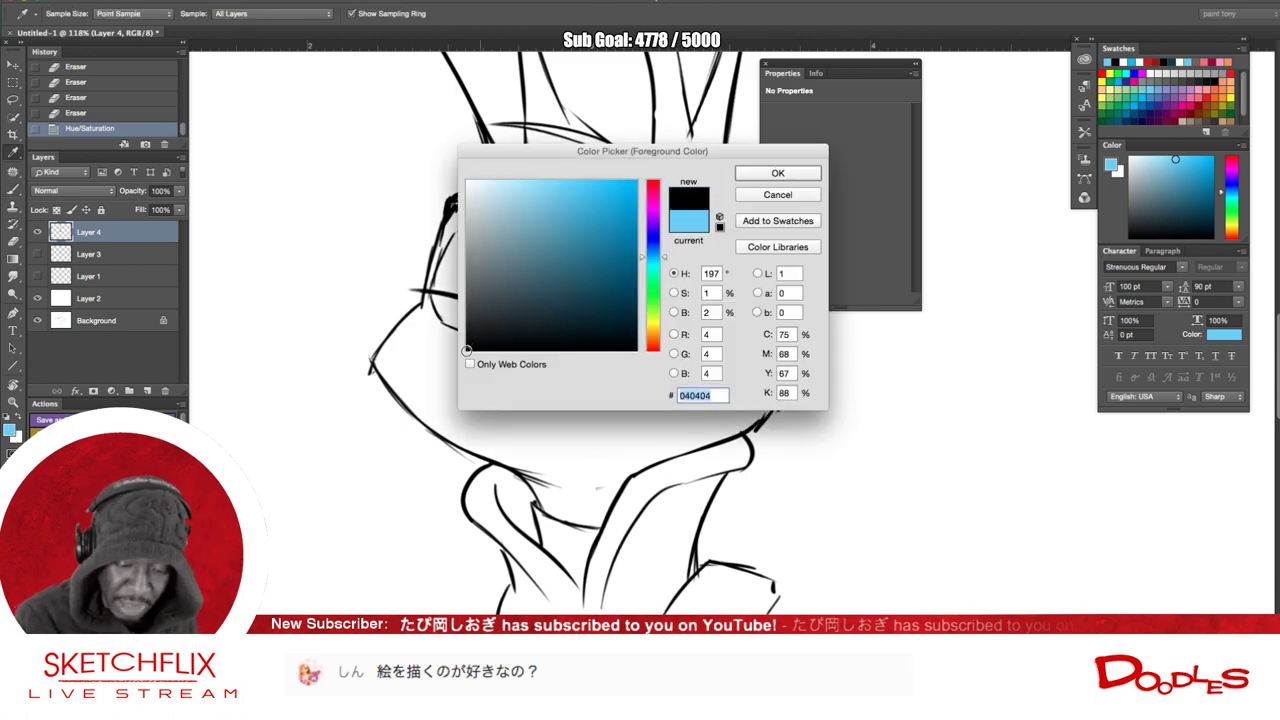
click(778, 173)
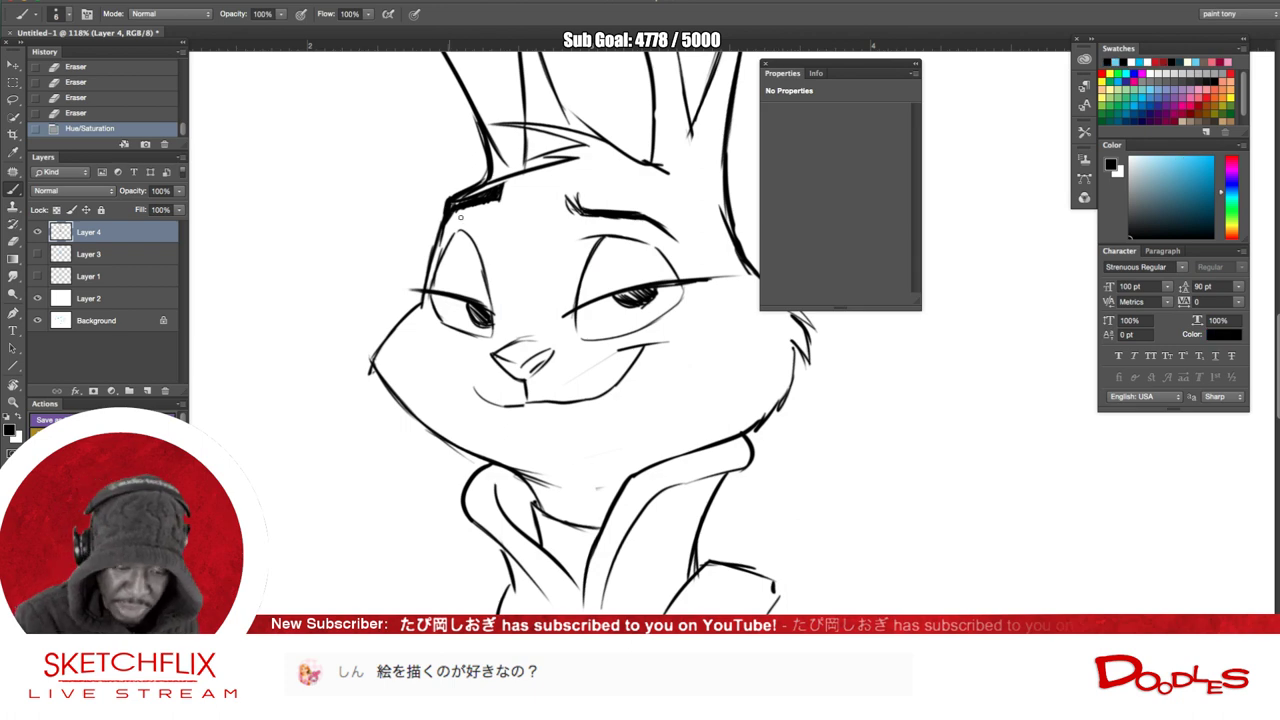
- Erase the thin stray diagonal line between the right eye and the corner of the smile
scroll(500, 230, up, 2)
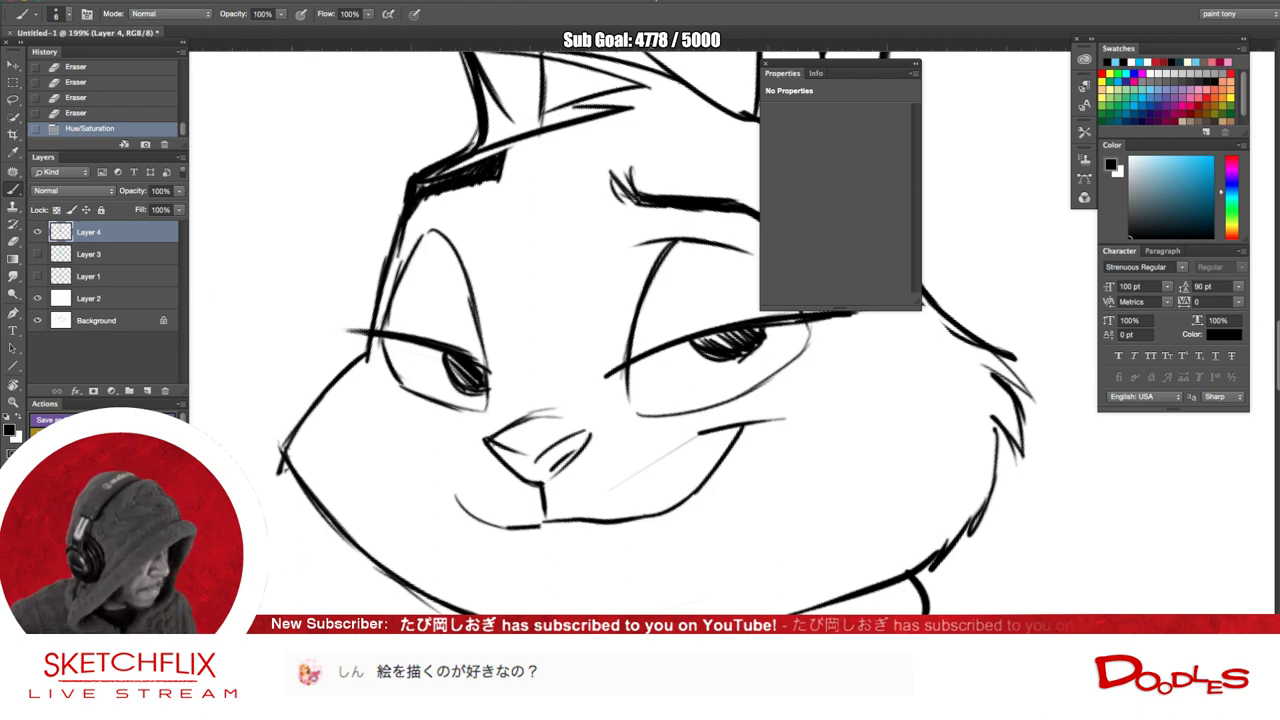
key(Tab)
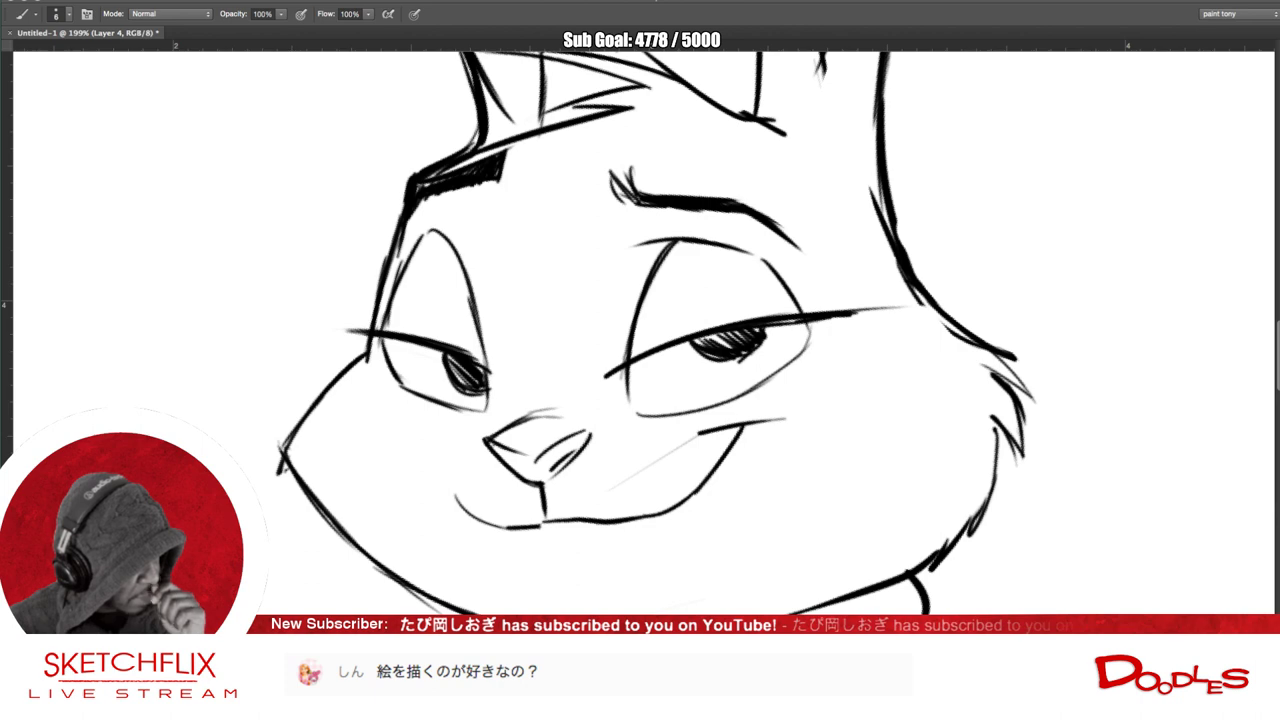
key(Tab)
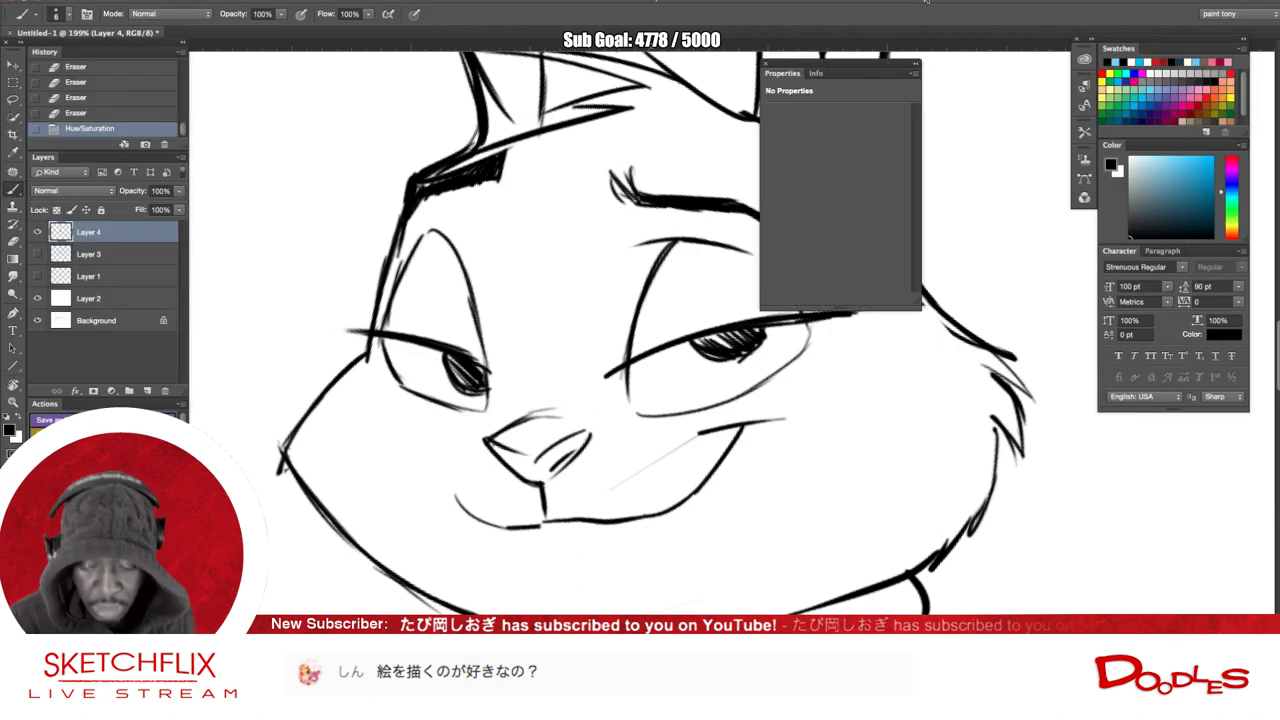
drag(462, 341, 362, 363)
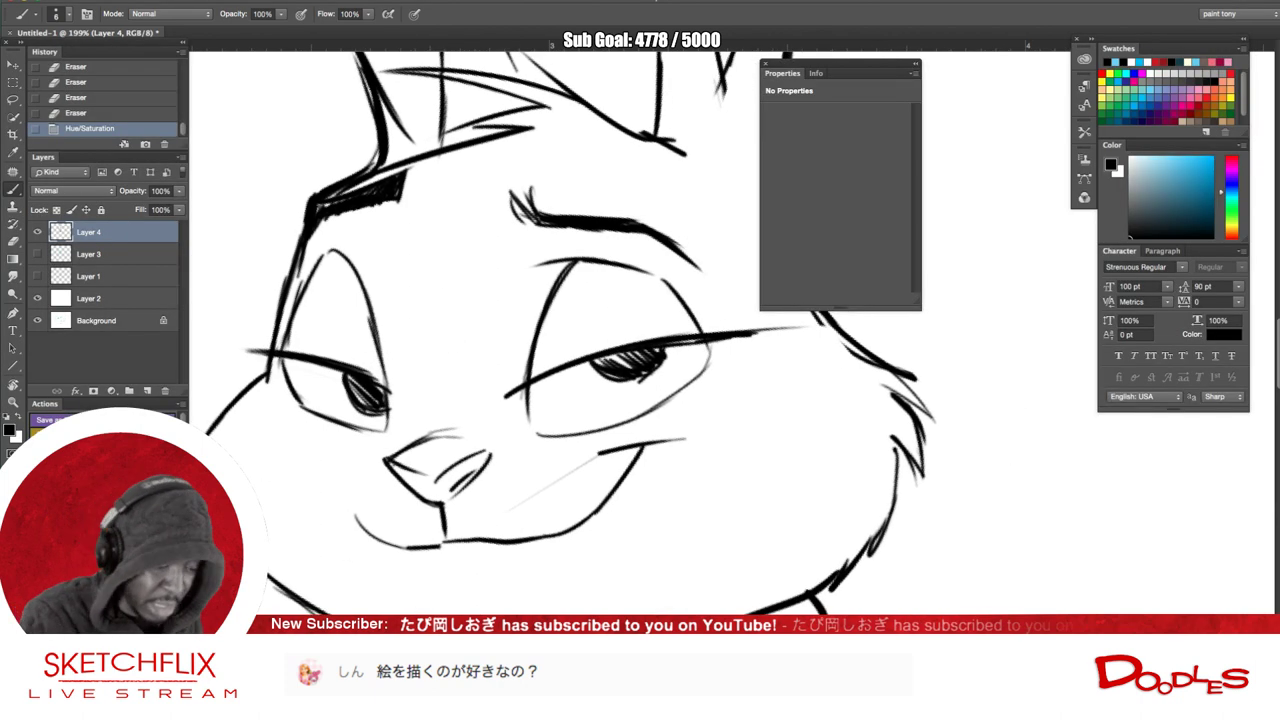
drag(480, 353, 544, 487)
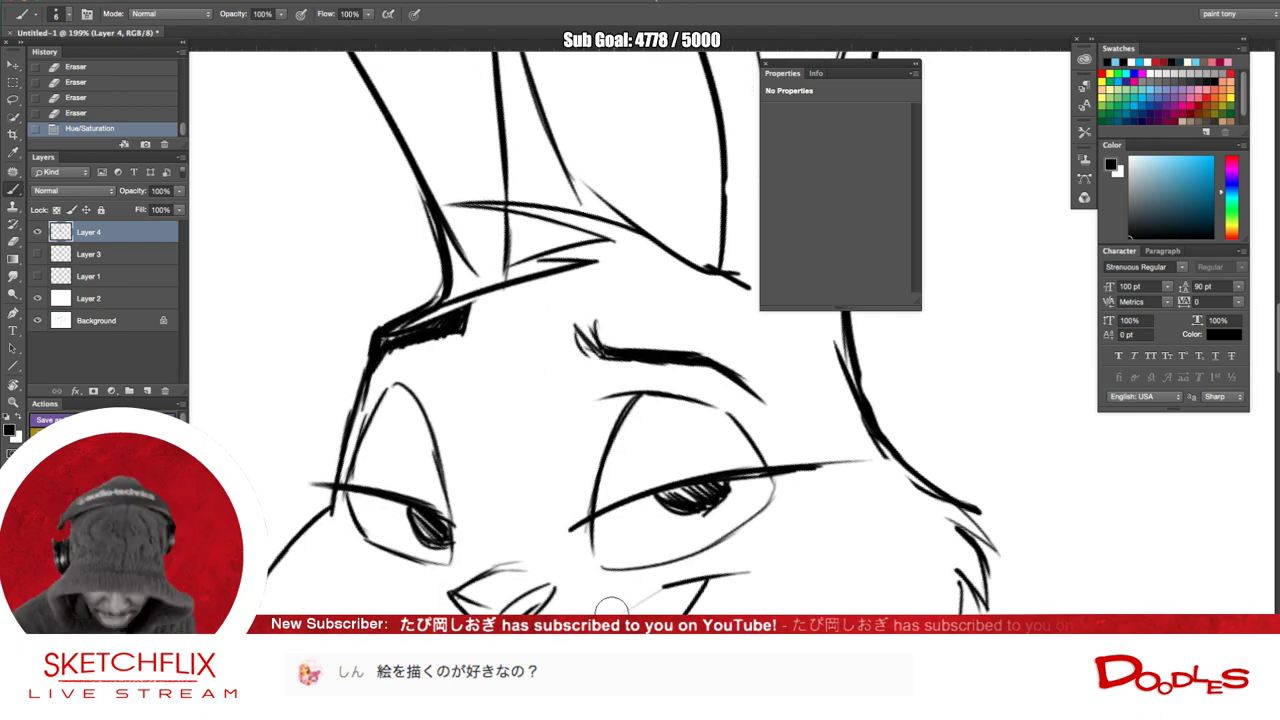
drag(646, 596, 632, 588)
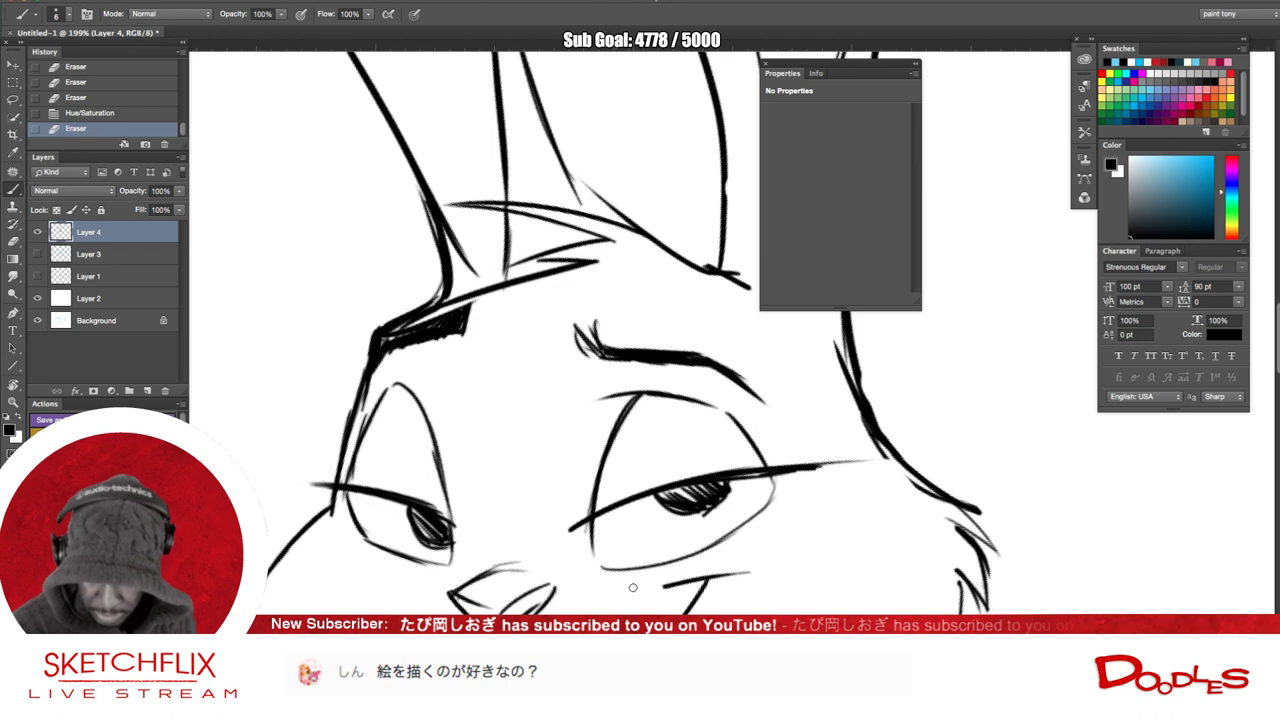
- Strengthen the head outline from the left eyebrow down past the left eye and erase the loose strokes beside it
drag(591, 480, 670, 376)
drag(515, 190, 450, 244)
drag(451, 236, 419, 338)
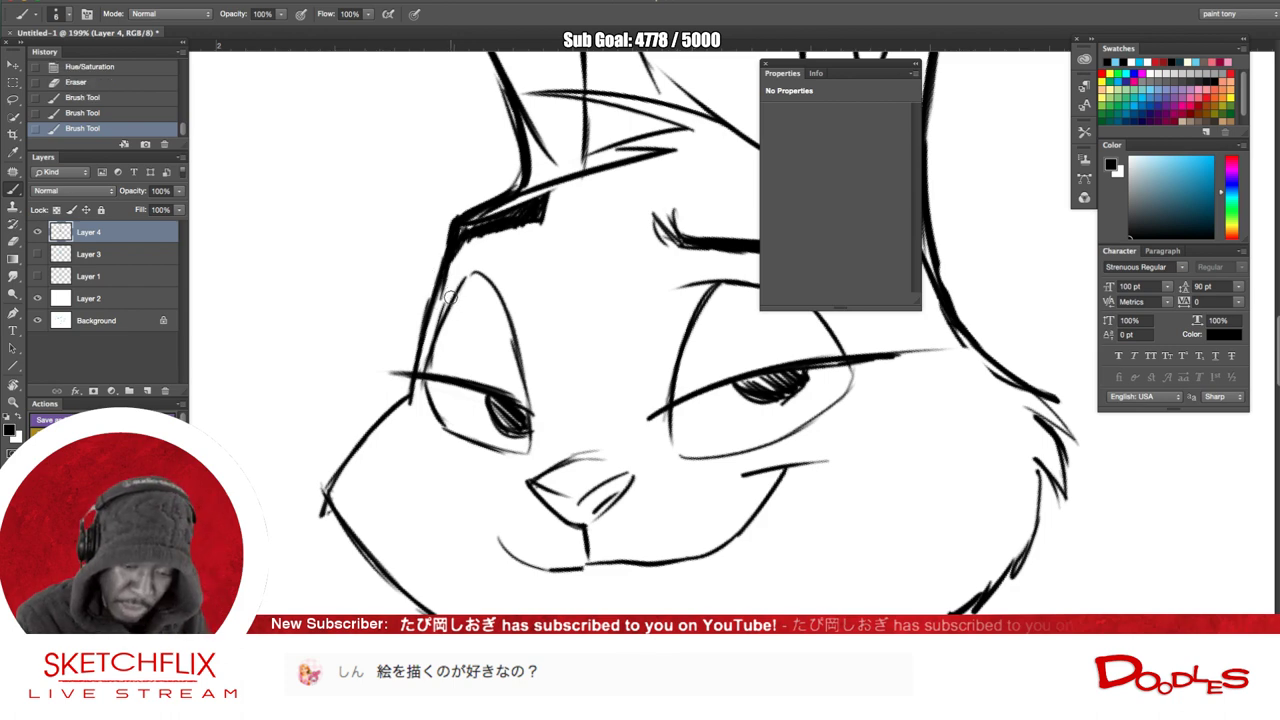
drag(443, 304, 470, 244)
drag(435, 322, 444, 306)
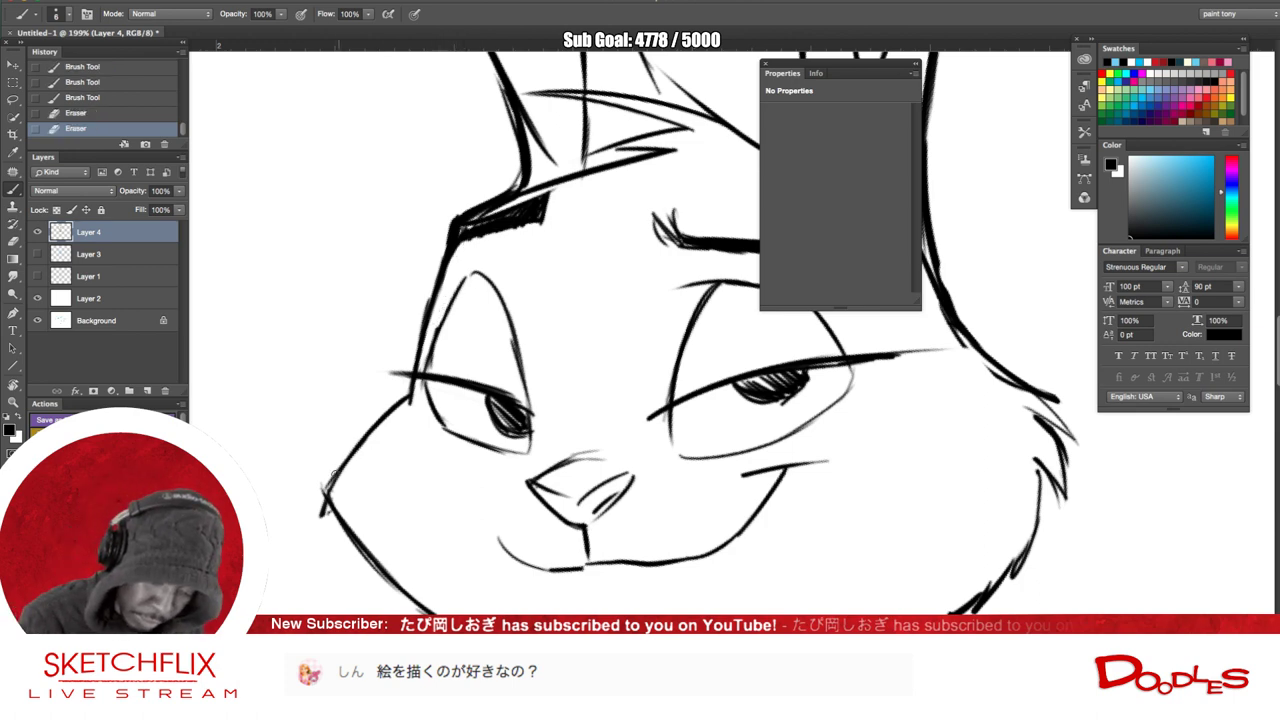
- Darken the left cheek and jaw outline, and erase the stray lines under the jaw and at the cheek tip
drag(331, 489, 363, 430)
mouse_move(544, 602)
mouse_down()
mouse_move(429, 441)
mouse_move(430, 454)
mouse_up()
mouse_move(212, 343)
mouse_down()
mouse_move(292, 434)
mouse_move(358, 470)
mouse_up()
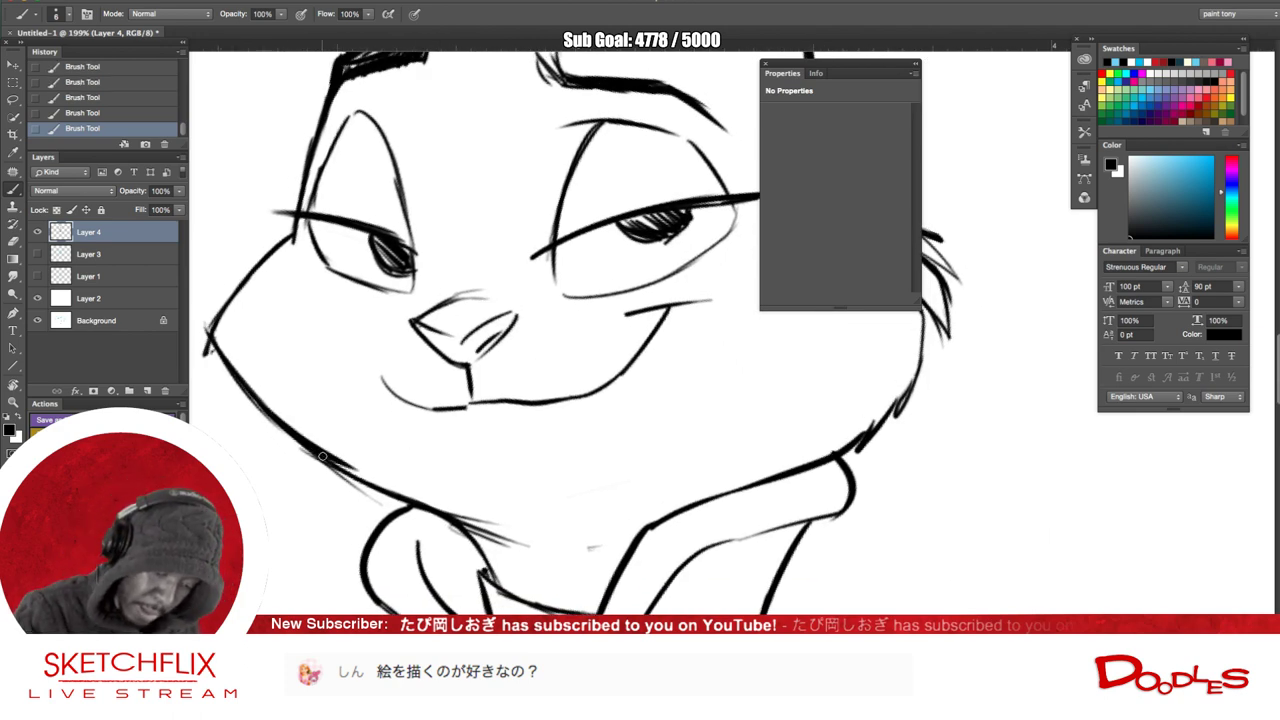
drag(275, 379, 374, 491)
mouse_move(294, 444)
mouse_down()
mouse_move(390, 503)
mouse_move(352, 486)
mouse_up()
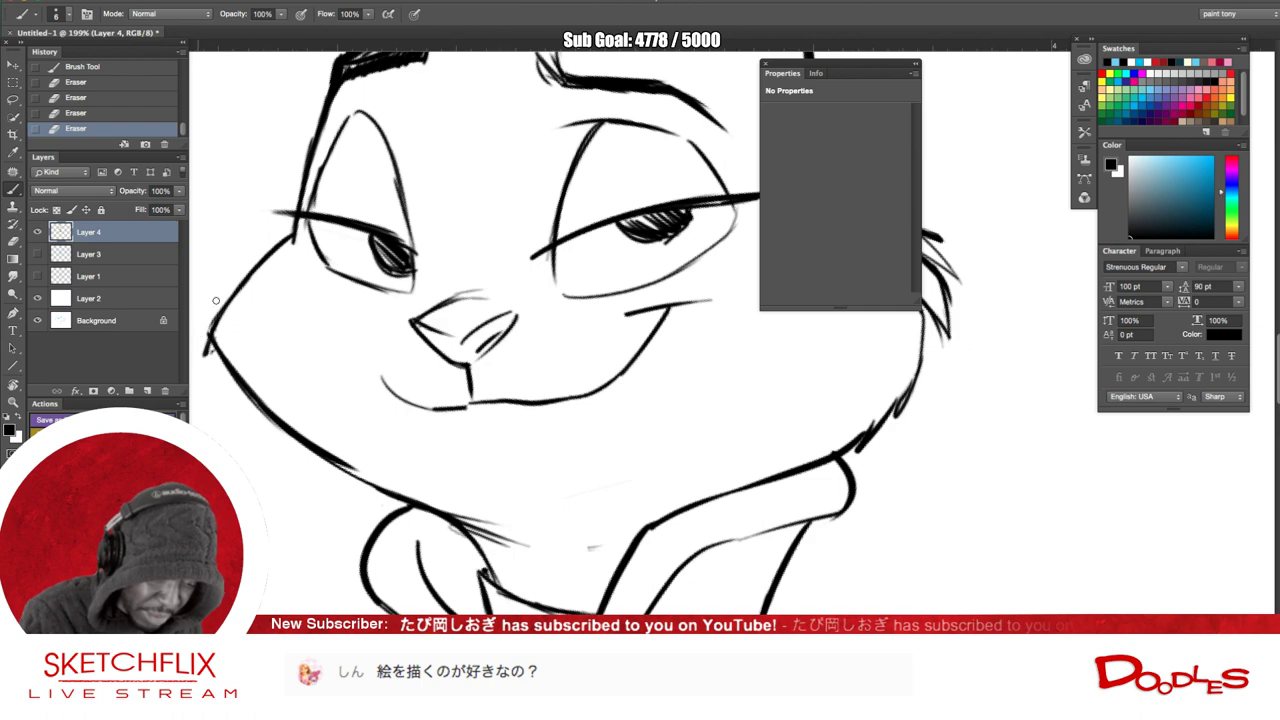
drag(204, 381, 222, 273)
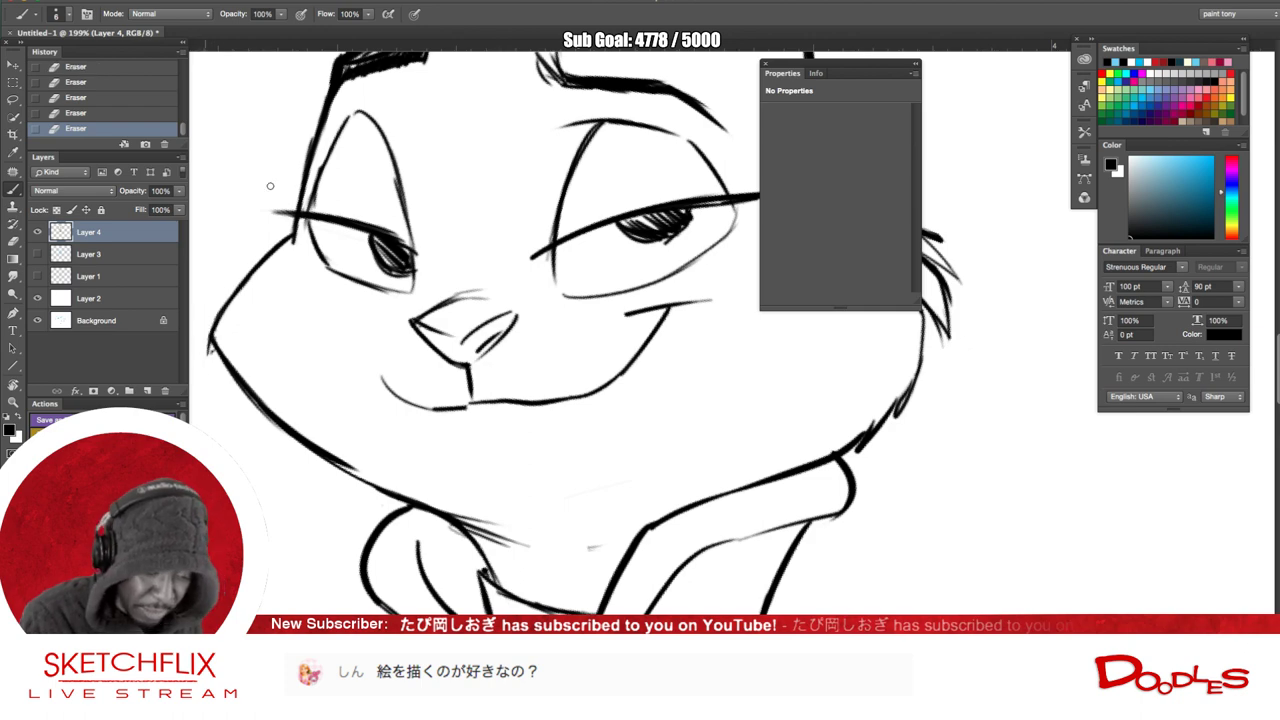
- Fill the sketchy hatching of the pupils with solid black
mouse_move(269, 185)
mouse_down()
mouse_move(300, 205)
mouse_move(179, 230)
mouse_up()
mouse_move(558, 258)
mouse_down()
mouse_move(532, 266)
mouse_move(579, 254)
mouse_move(525, 269)
mouse_move(555, 277)
mouse_move(552, 266)
mouse_move(529, 271)
mouse_move(545, 284)
mouse_move(580, 258)
mouse_move(568, 280)
mouse_move(578, 255)
mouse_move(570, 272)
mouse_move(587, 275)
mouse_move(556, 302)
mouse_up()
drag(481, 366, 709, 366)
drag(512, 287, 508, 285)
drag(508, 285, 520, 302)
drag(512, 286, 526, 302)
drag(504, 283, 510, 303)
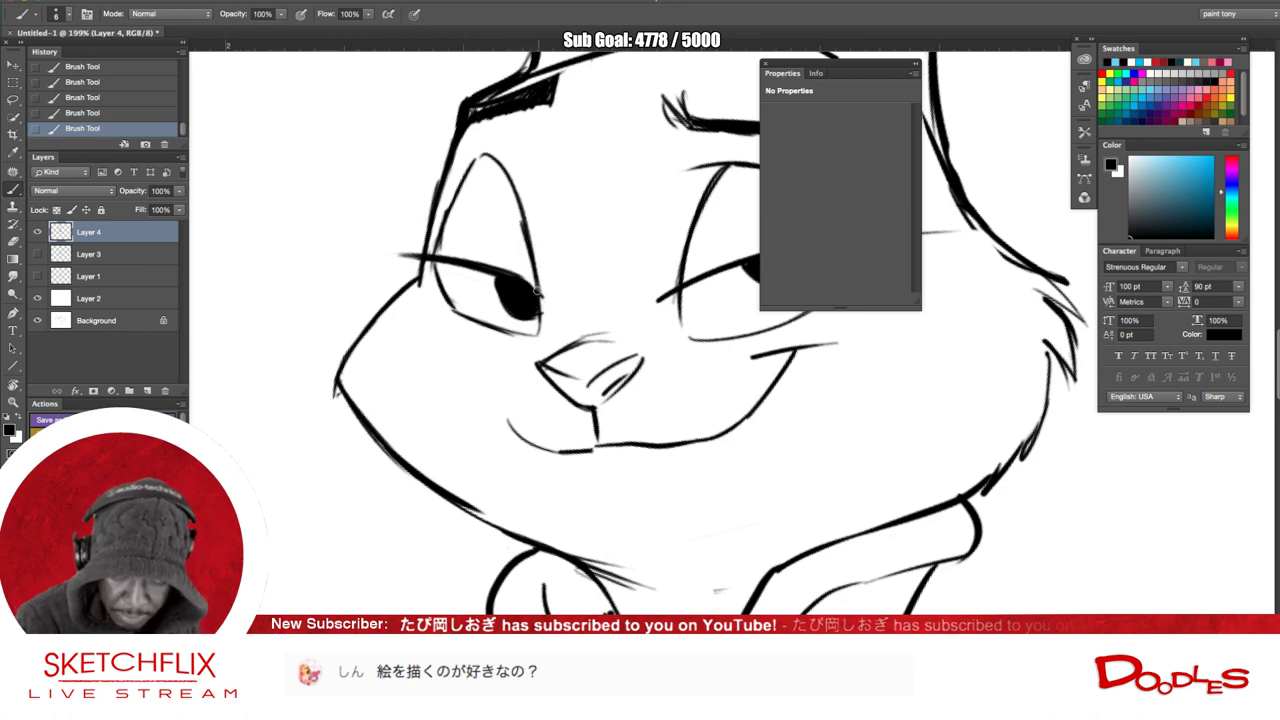
- Erase the rough edges along the inner outline of the right eye and thicken the eyebrow above it
scroll(510, 340, right, 5)
scroll(510, 340, up, 3)
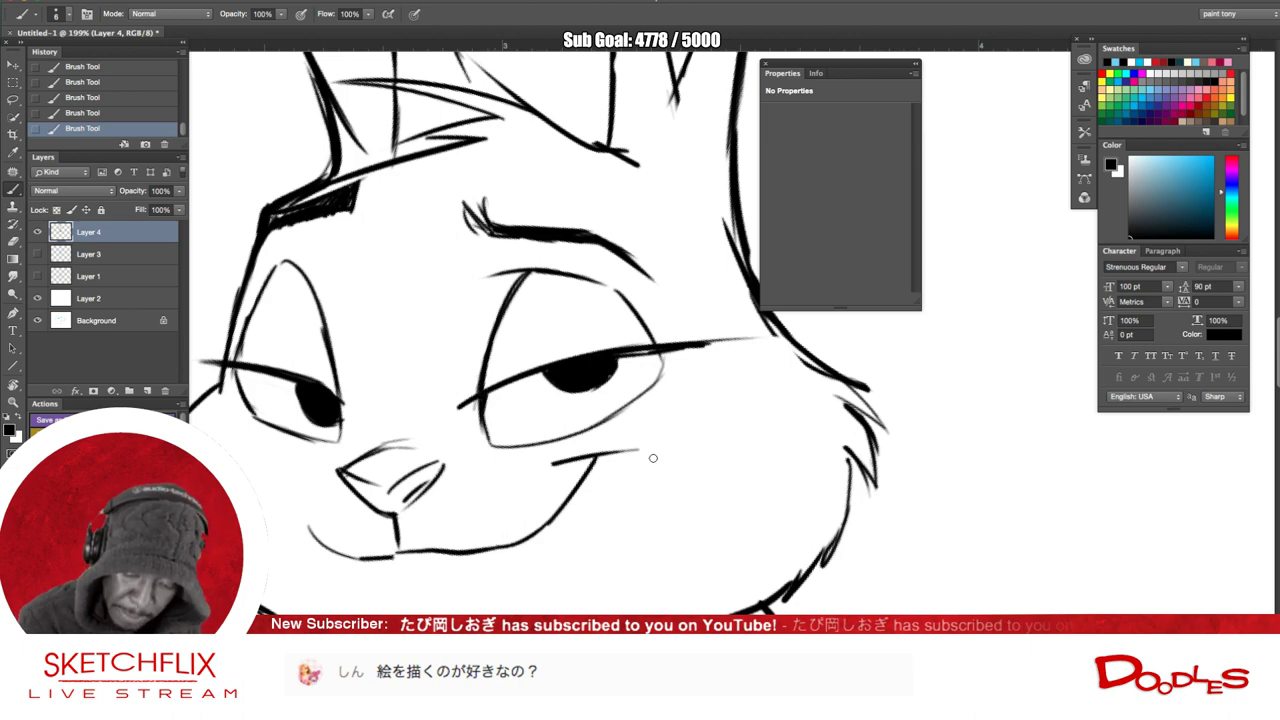
mouse_move(491, 395)
mouse_down()
mouse_move(482, 440)
mouse_move(488, 416)
mouse_up()
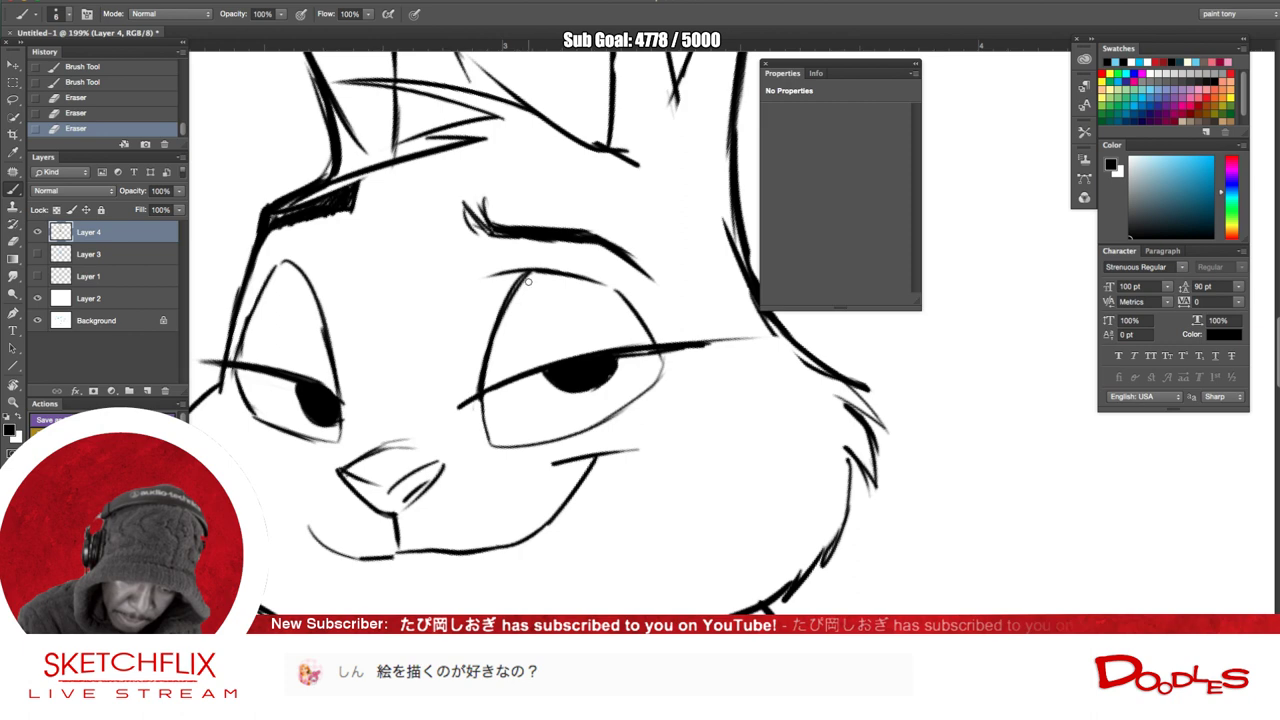
mouse_move(506, 318)
mouse_down()
mouse_move(494, 367)
mouse_move(481, 354)
mouse_up()
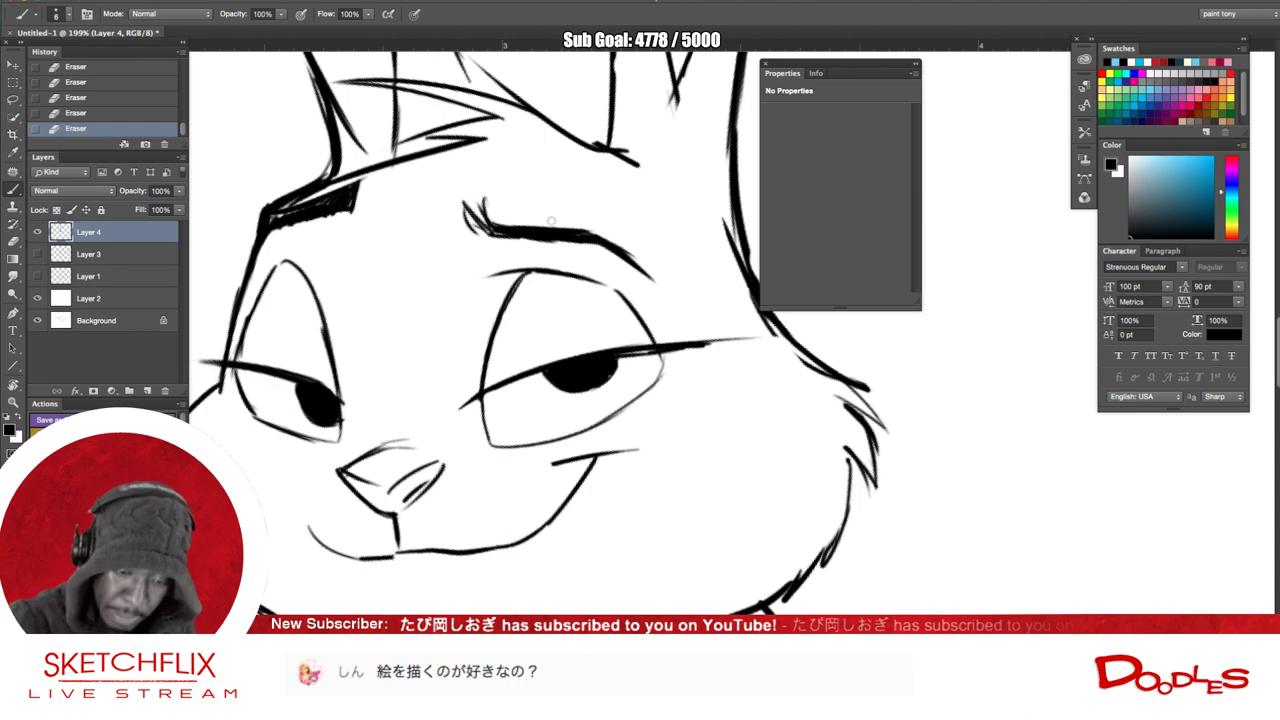
drag(494, 232, 614, 233)
- Thicken the lower jaw outline from the left cheek to the top of the collar with black brush strokes
drag(594, 368, 666, 603)
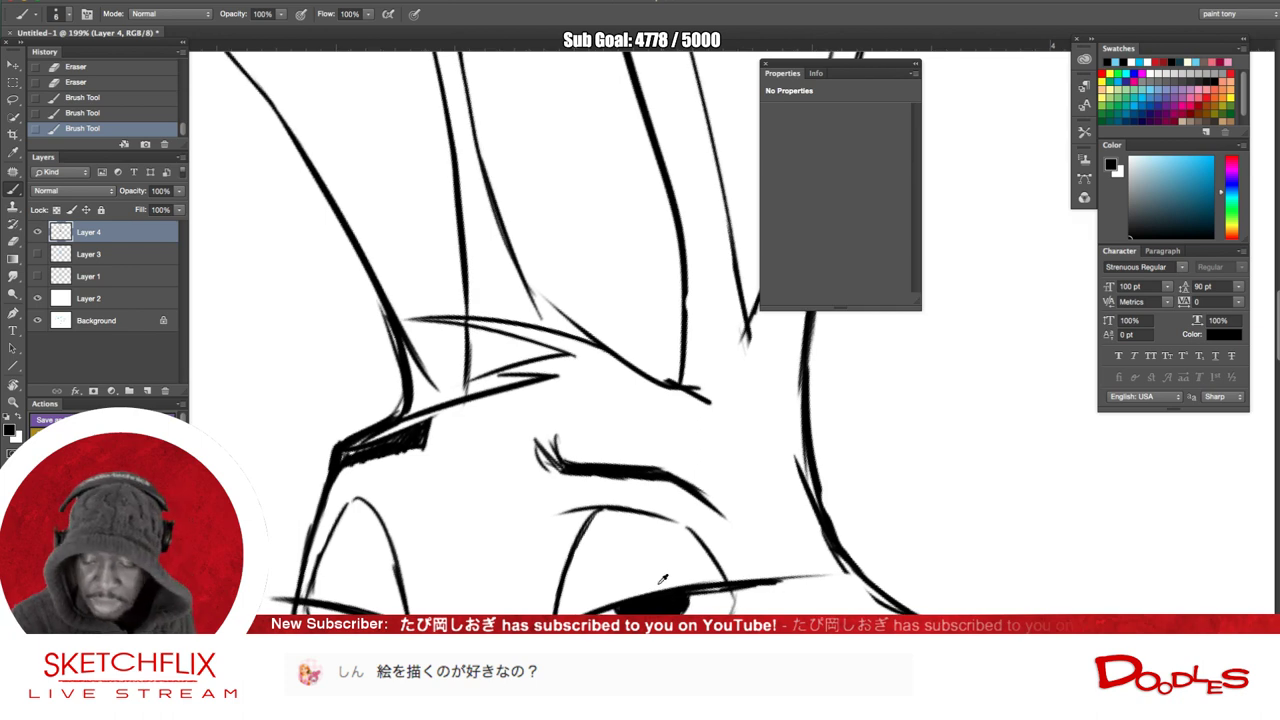
scroll(661, 577, down, 3)
drag(661, 550, 543, 140)
mouse_move(573, 411)
mouse_down()
mouse_move(671, 543)
mouse_move(656, 520)
mouse_up()
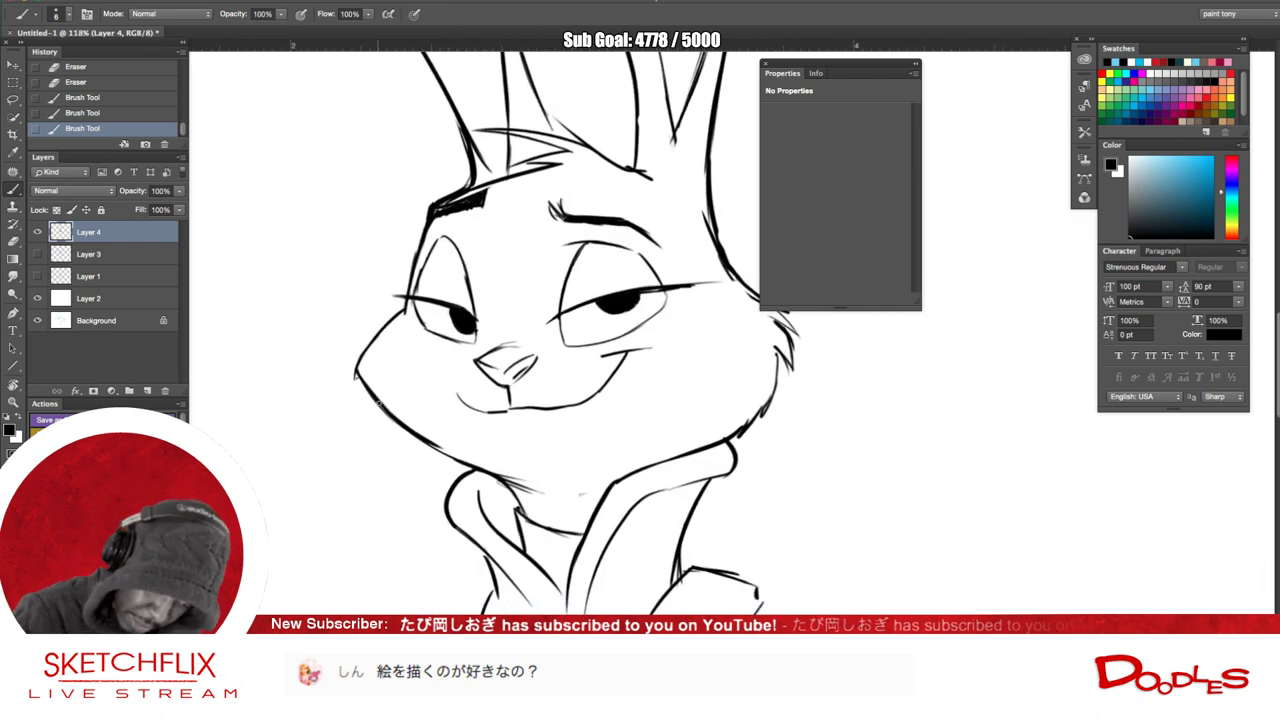
drag(416, 437, 420, 440)
mouse_move(369, 395)
mouse_down()
mouse_move(412, 433)
mouse_move(492, 468)
mouse_up()
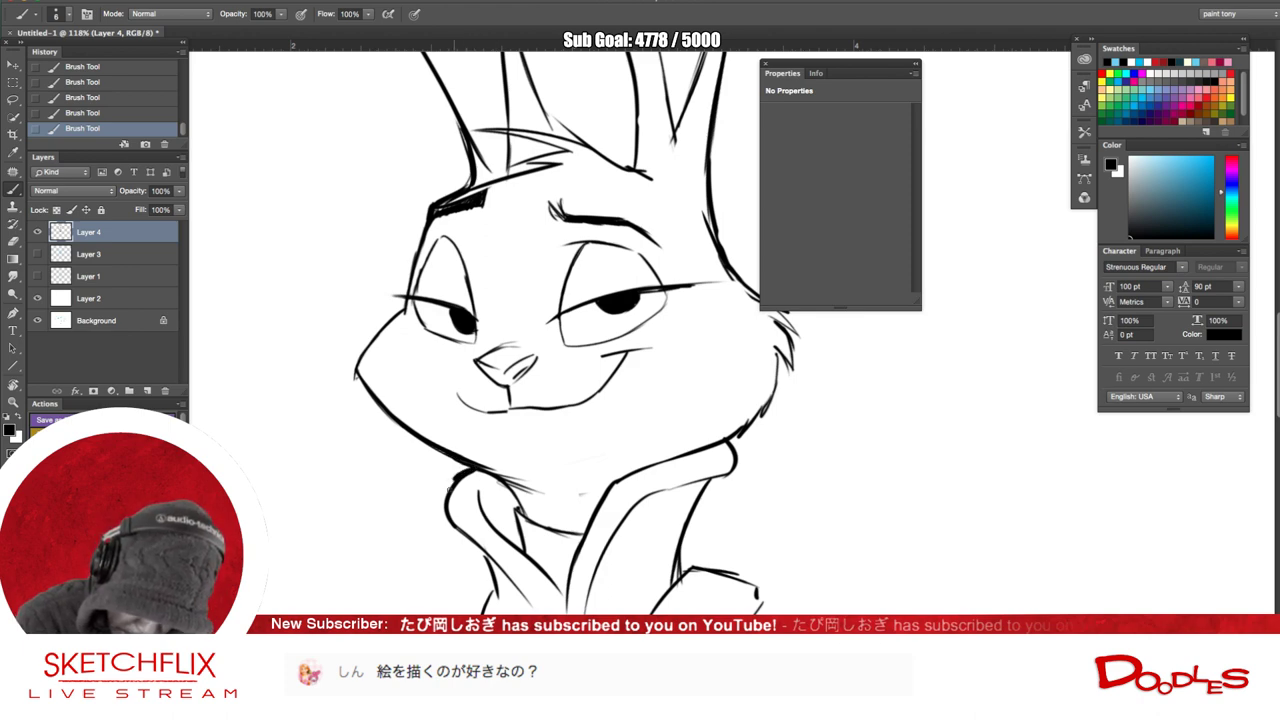
- Thicken the outer curve of the left collar flap and extend its line down toward the chest
drag(462, 472, 455, 528)
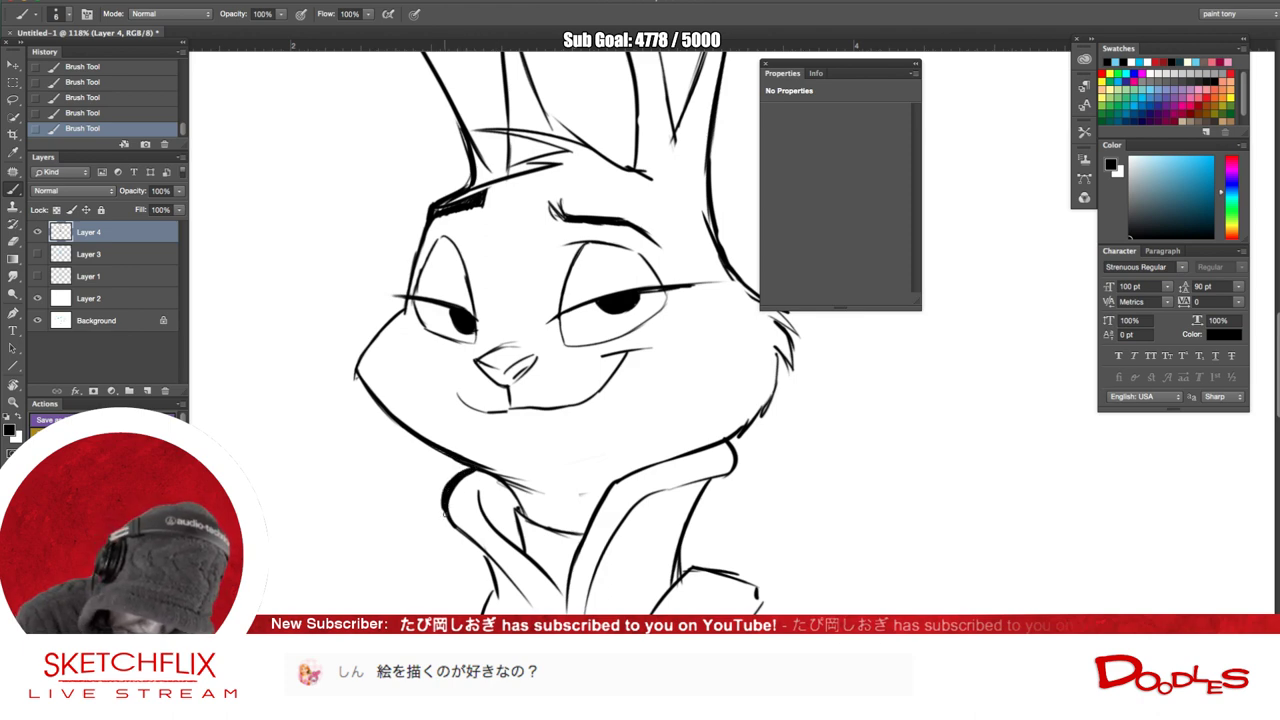
drag(456, 528, 486, 555)
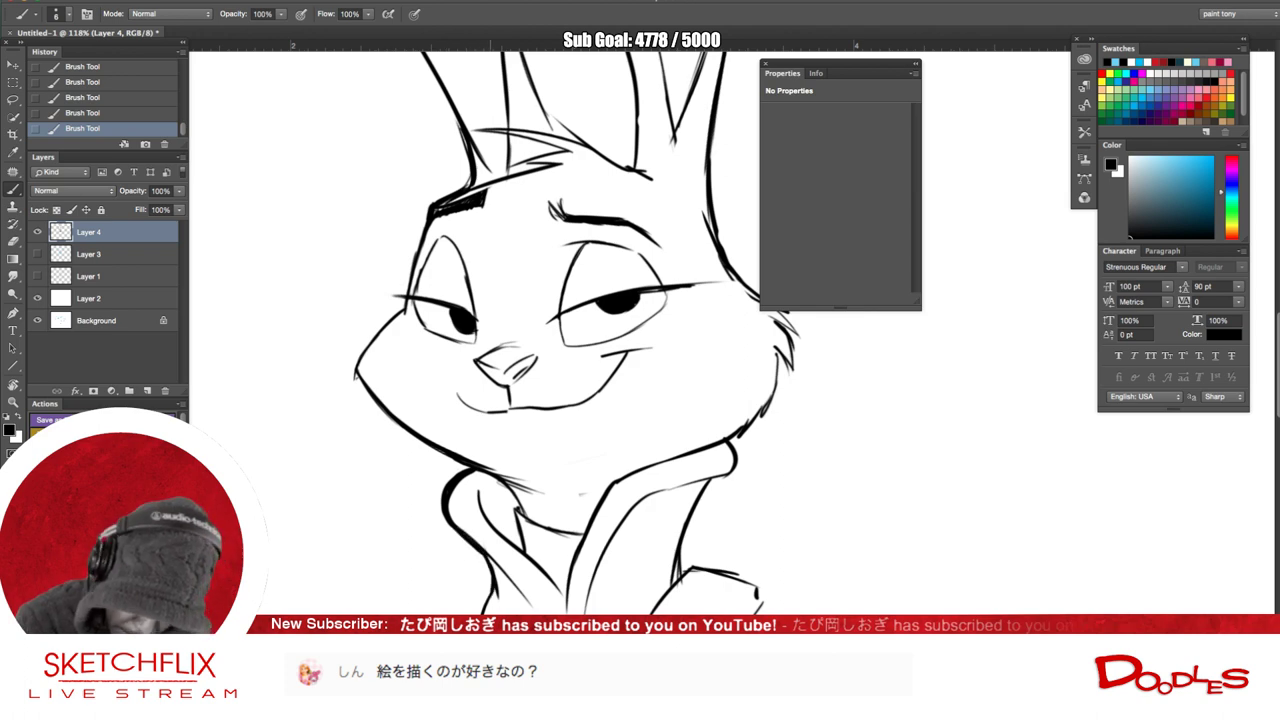
mouse_move(622, 532)
mouse_down()
mouse_move(550, 578)
mouse_move(496, 577)
mouse_up()
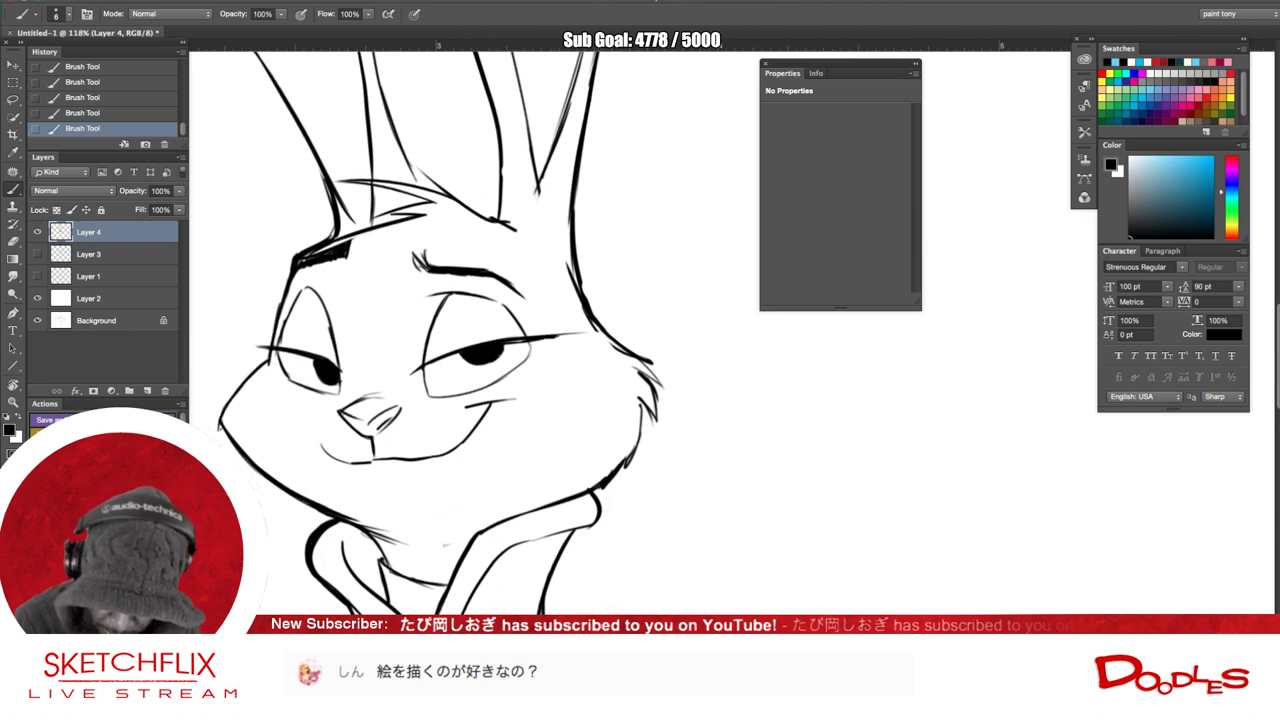
- Thicken the body line below the right collar flap and erase rough edges on the collar tip and stray marks under the chin
mouse_move(622, 569)
mouse_down()
mouse_move(657, 457)
mouse_move(610, 424)
mouse_up()
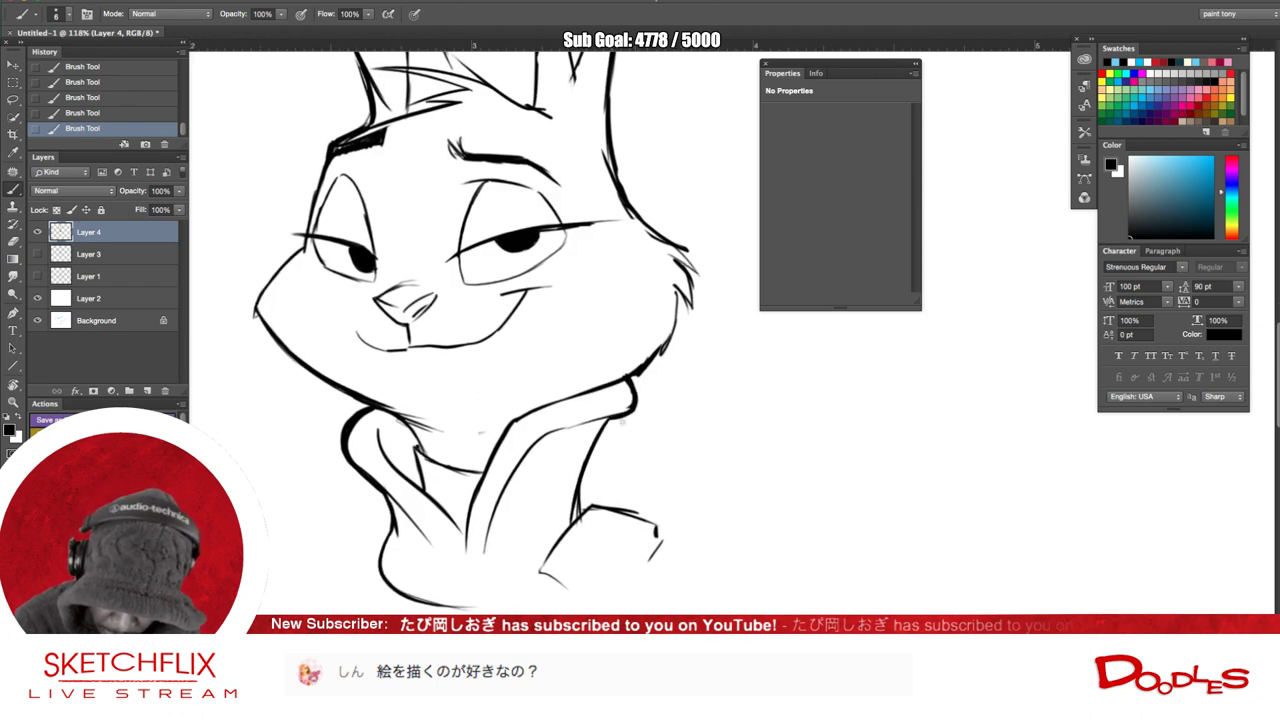
drag(606, 425, 580, 500)
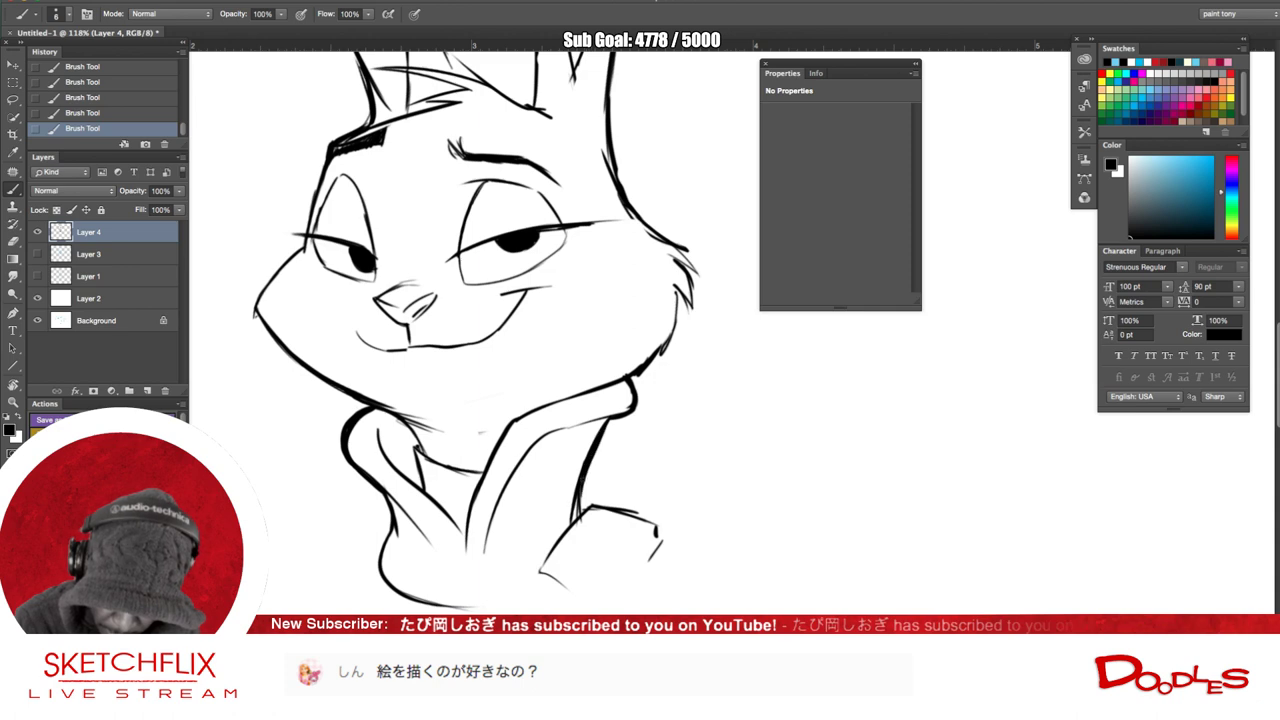
scroll(598, 551, up, 3)
scroll(598, 551, right, 3)
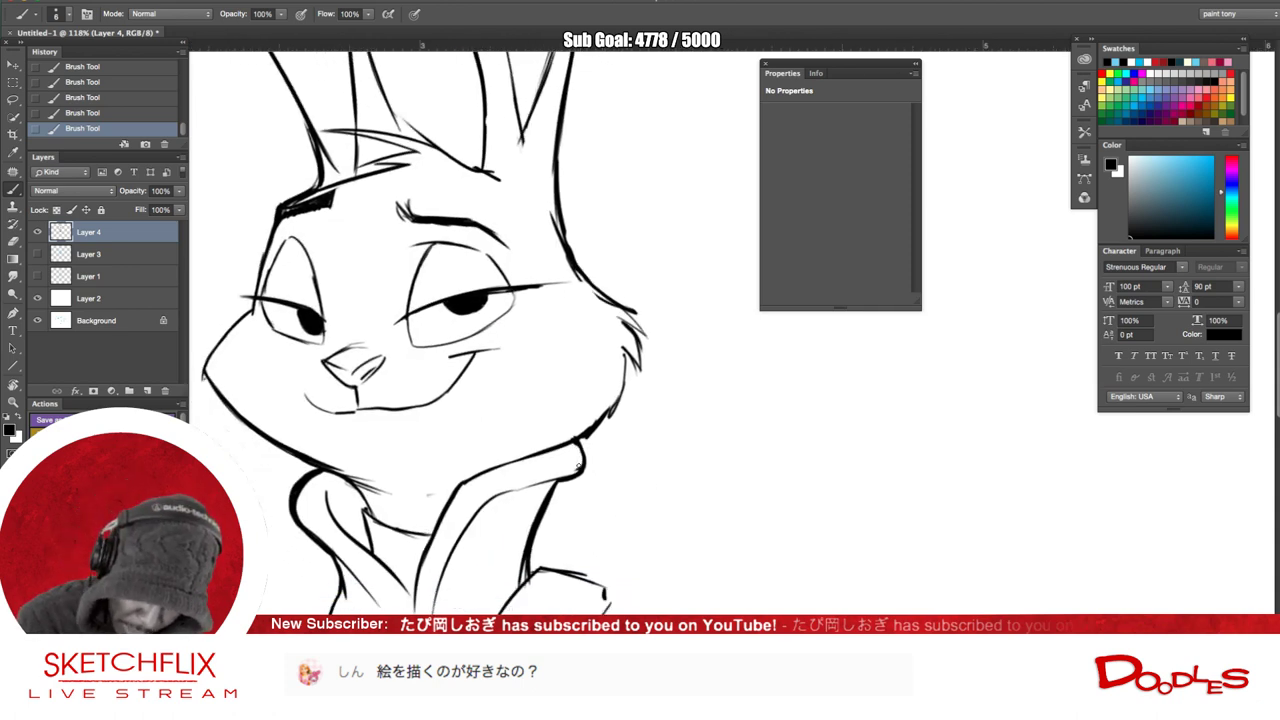
mouse_move(575, 467)
mouse_down()
mouse_move(573, 430)
mouse_move(484, 459)
mouse_up()
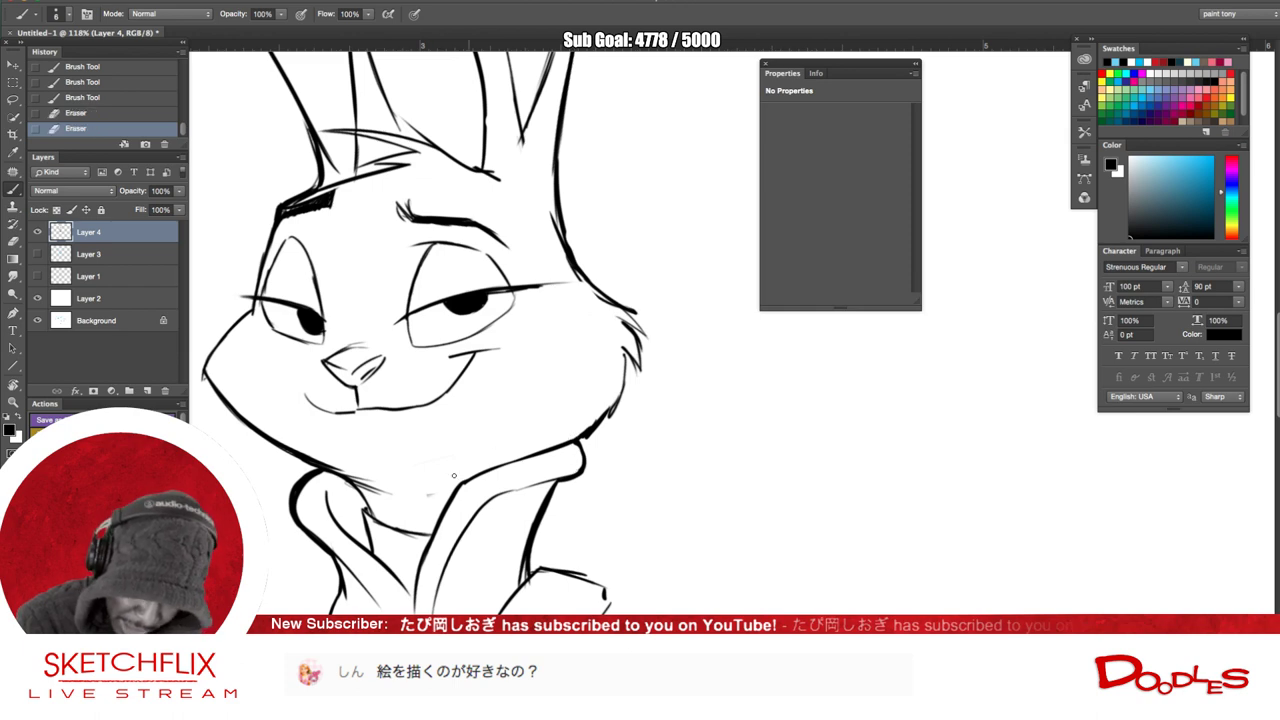
drag(429, 498, 435, 473)
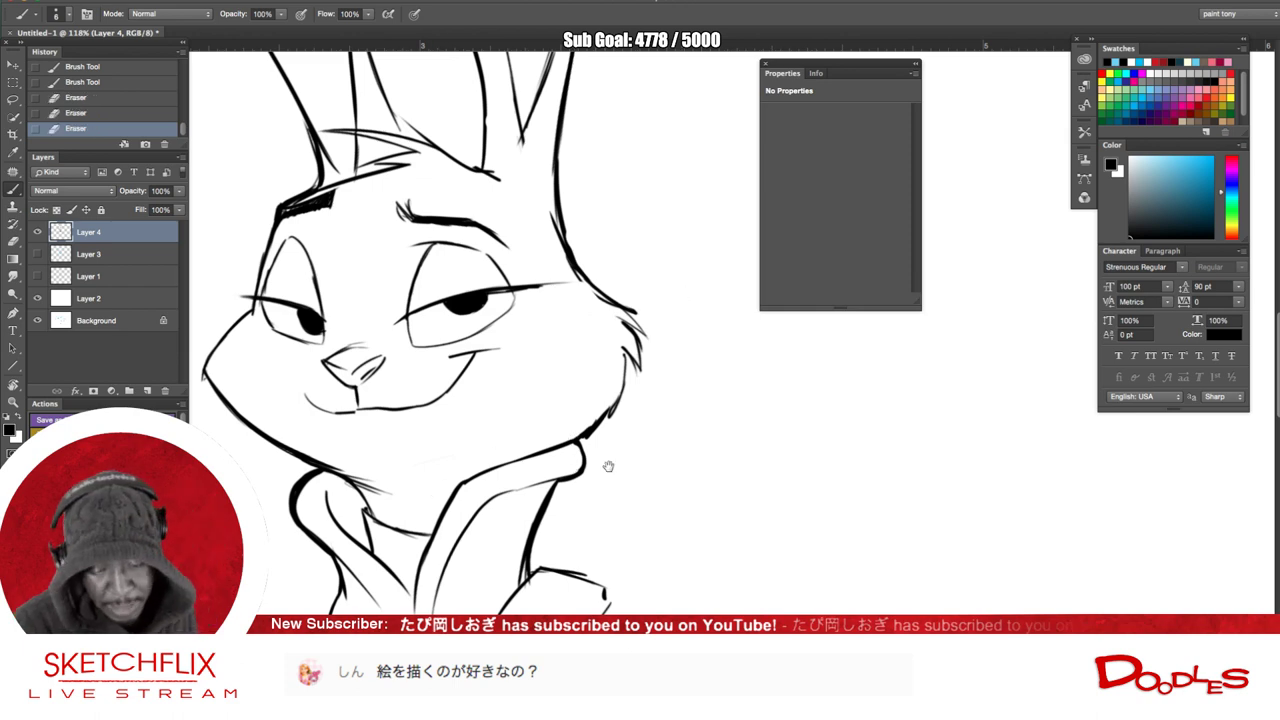
- Darken the outer edge of the right eye and smooth the outer outline of the right ear down to the cheek
drag(634, 491, 668, 591)
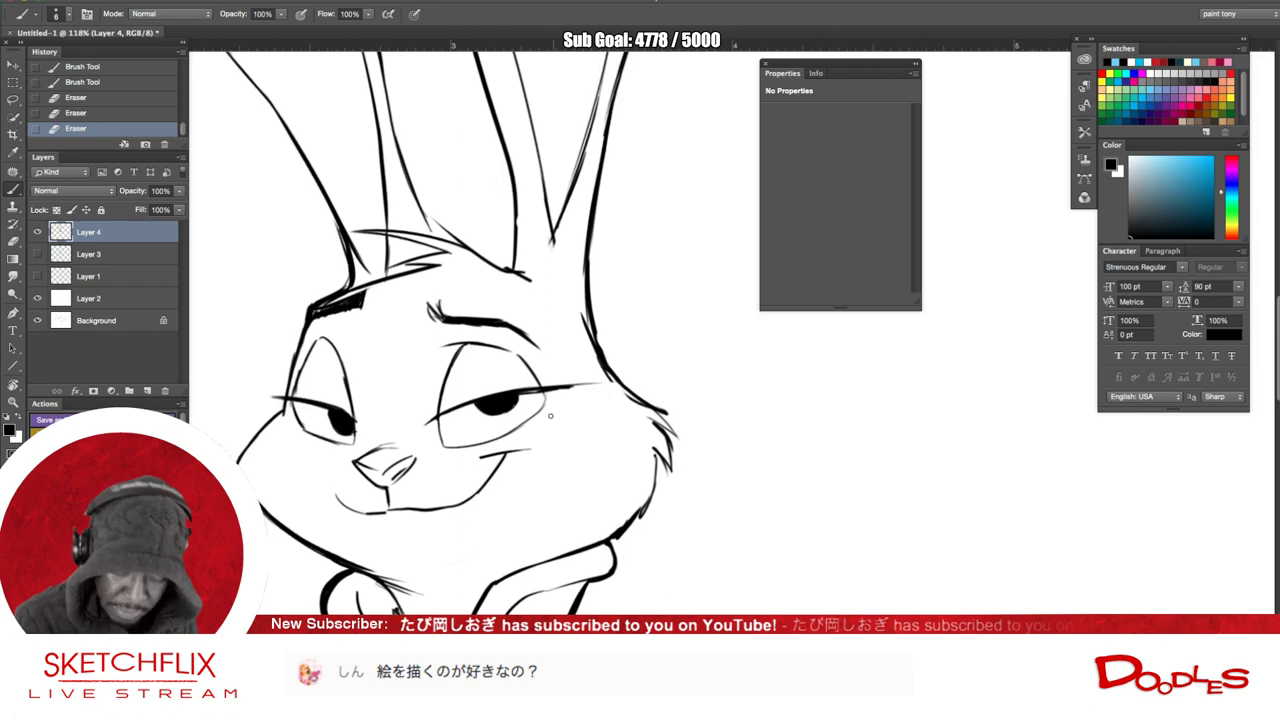
drag(529, 365, 542, 387)
drag(613, 351, 618, 480)
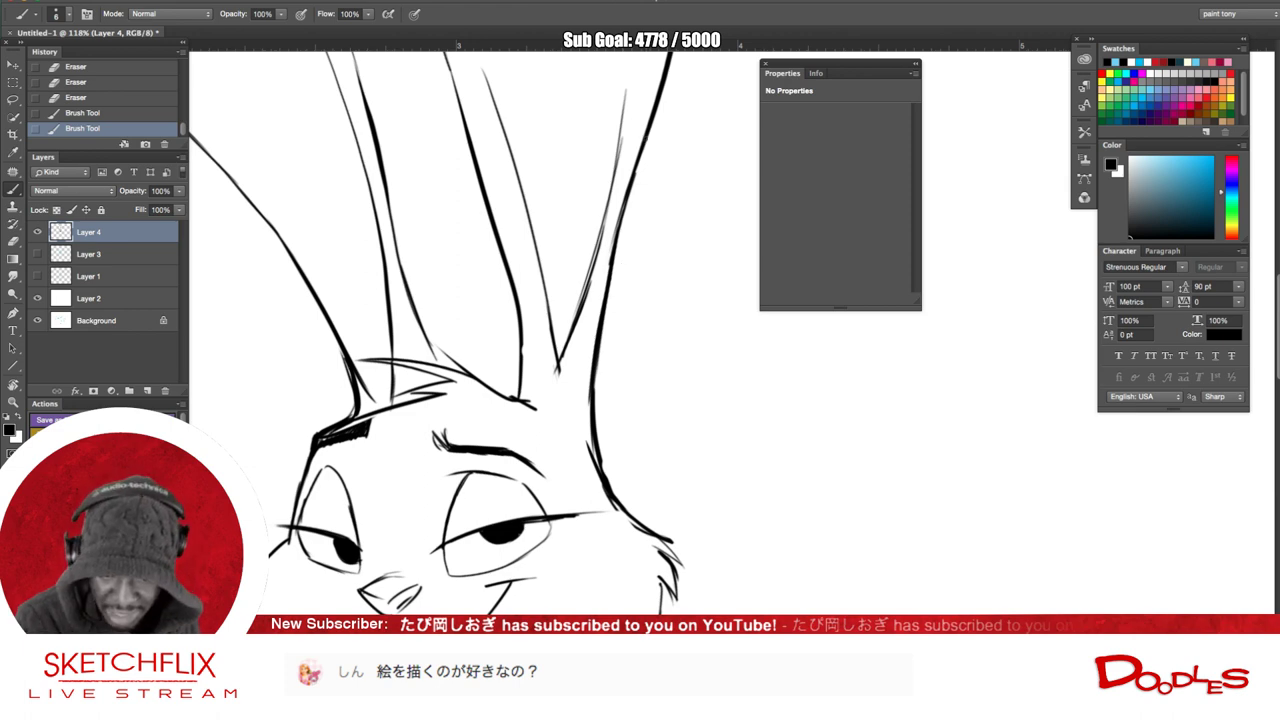
drag(634, 172, 614, 242)
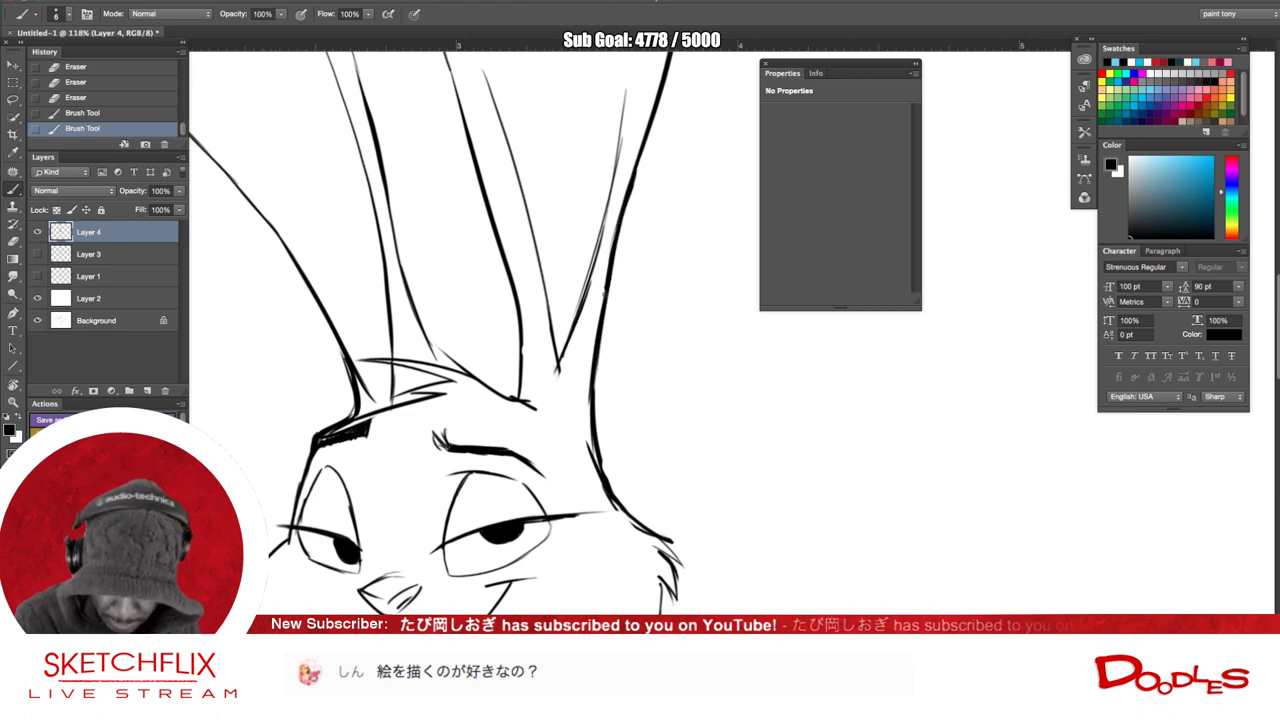
mouse_move(596, 350)
mouse_down()
mouse_move(593, 443)
mouse_move(617, 515)
mouse_move(592, 462)
mouse_move(602, 488)
mouse_up()
key(e)
mouse_move(594, 434)
mouse_down()
mouse_move(591, 462)
mouse_move(620, 512)
mouse_up()
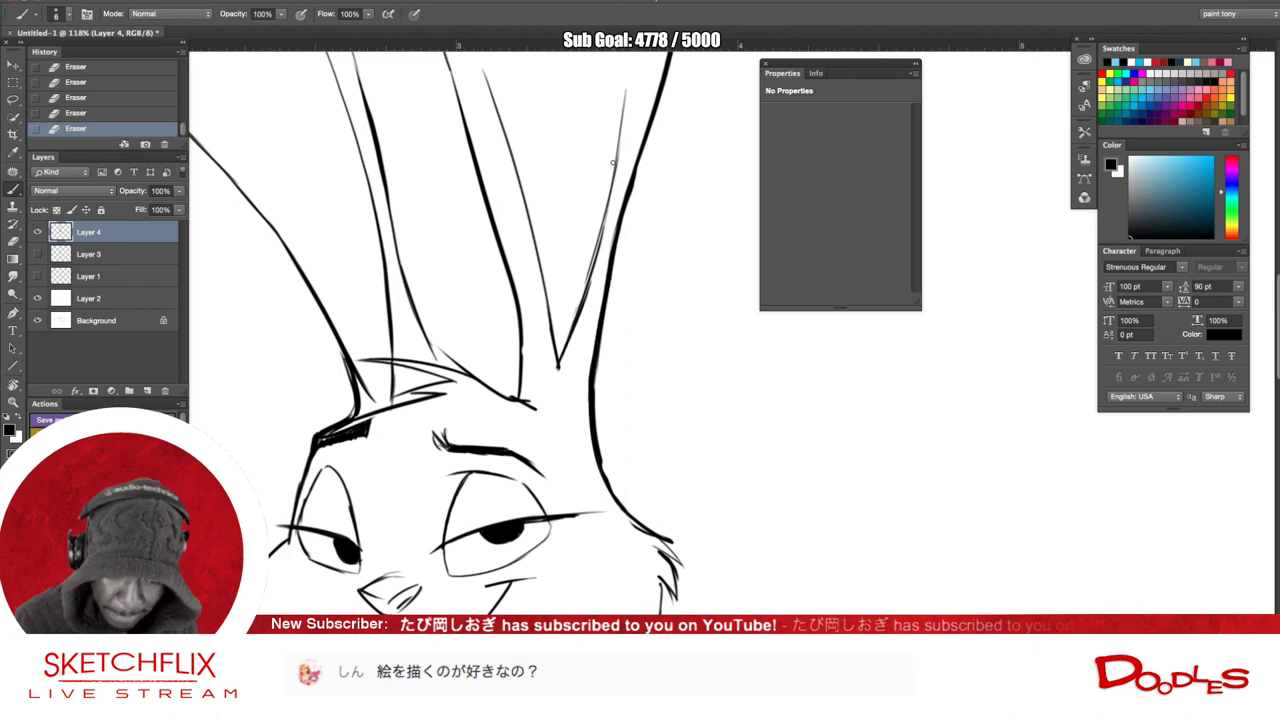
- Thicken the inner lines at the base of the left ear and check the whole drawing with Layer 2 briefly hidden
drag(424, 338, 438, 364)
mouse_move(431, 348)
mouse_down()
mouse_move(439, 365)
mouse_move(609, 224)
mouse_move(589, 187)
mouse_move(577, 223)
mouse_up()
scroll(588, 274, down, 6)
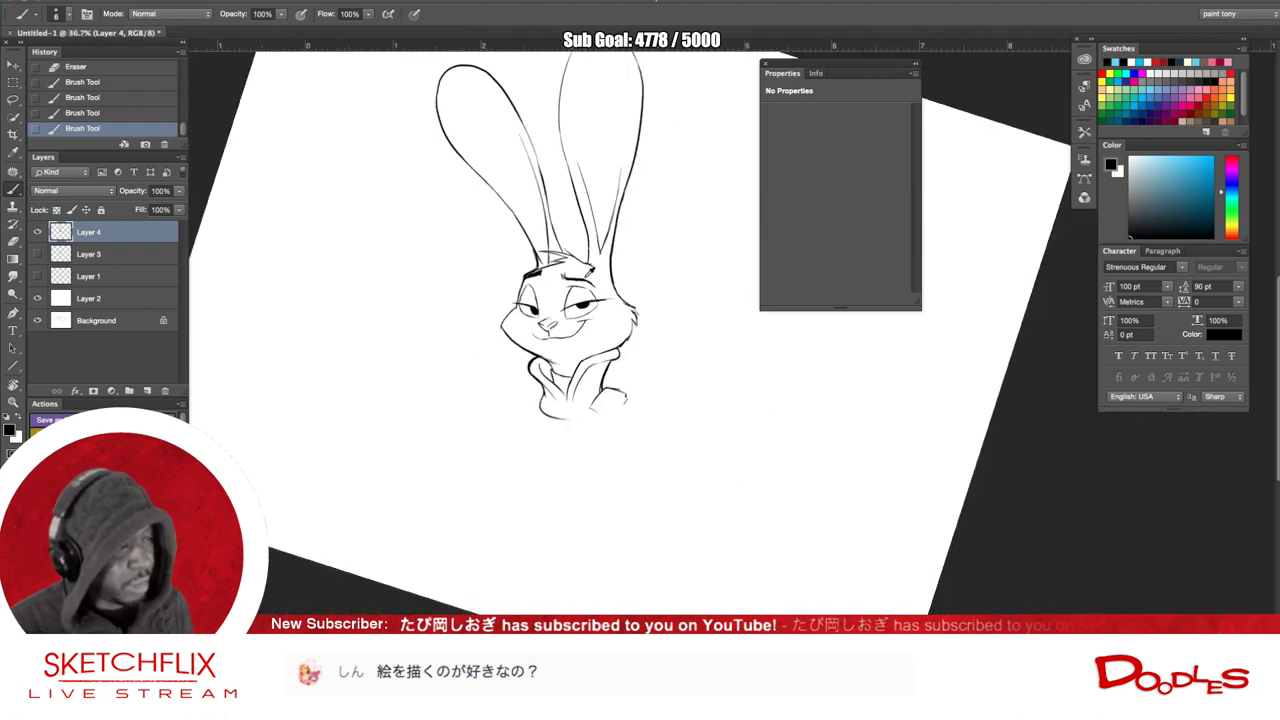
scroll(586, 276, up, 2)
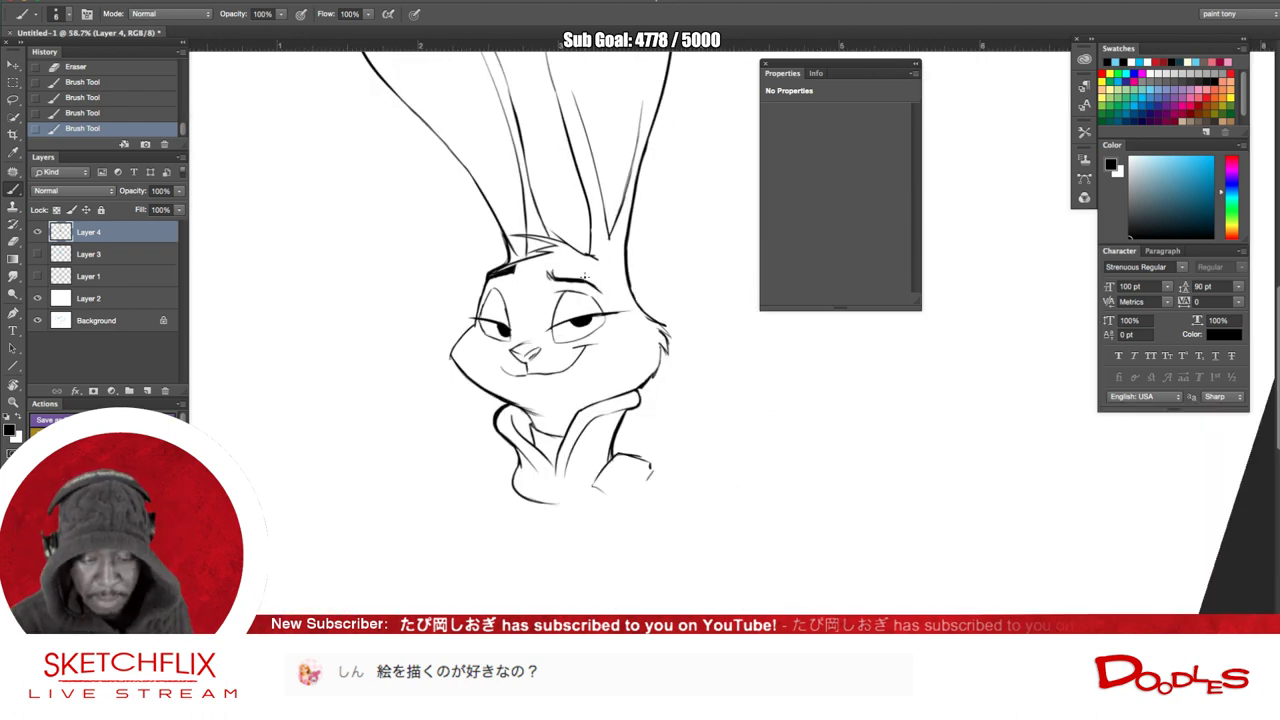
scroll(586, 276, down, 2)
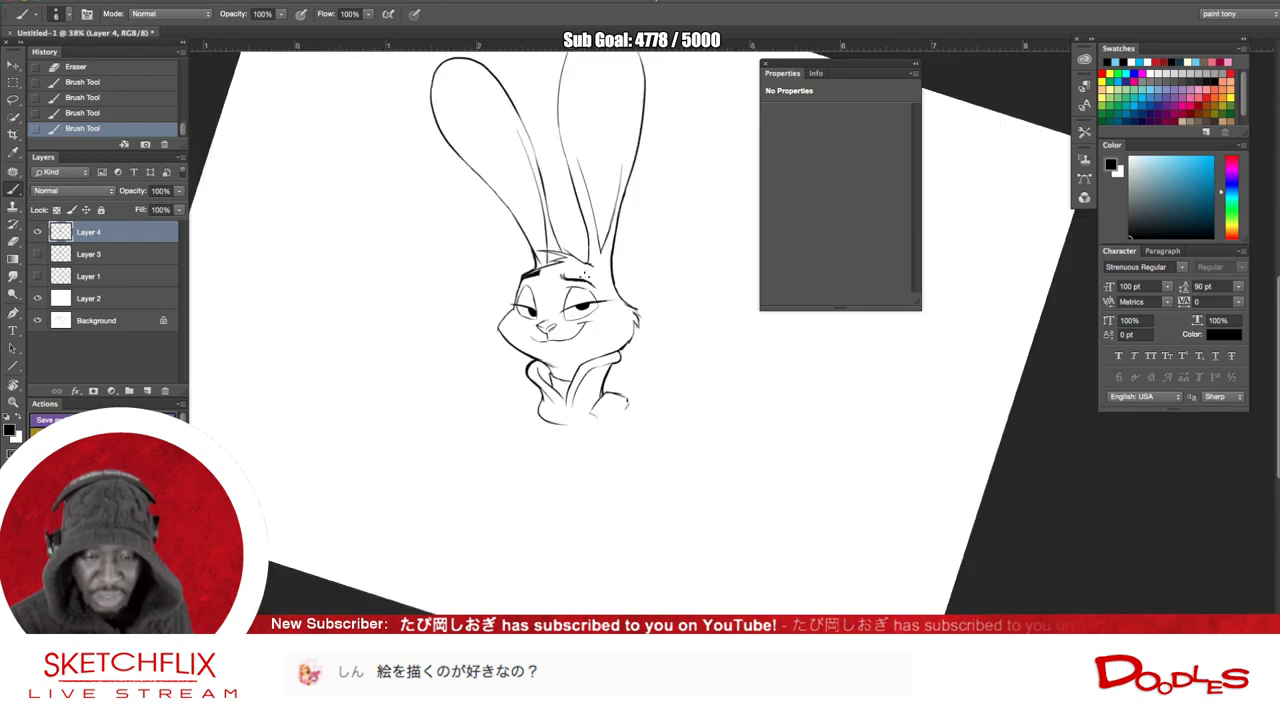
drag(578, 373, 581, 466)
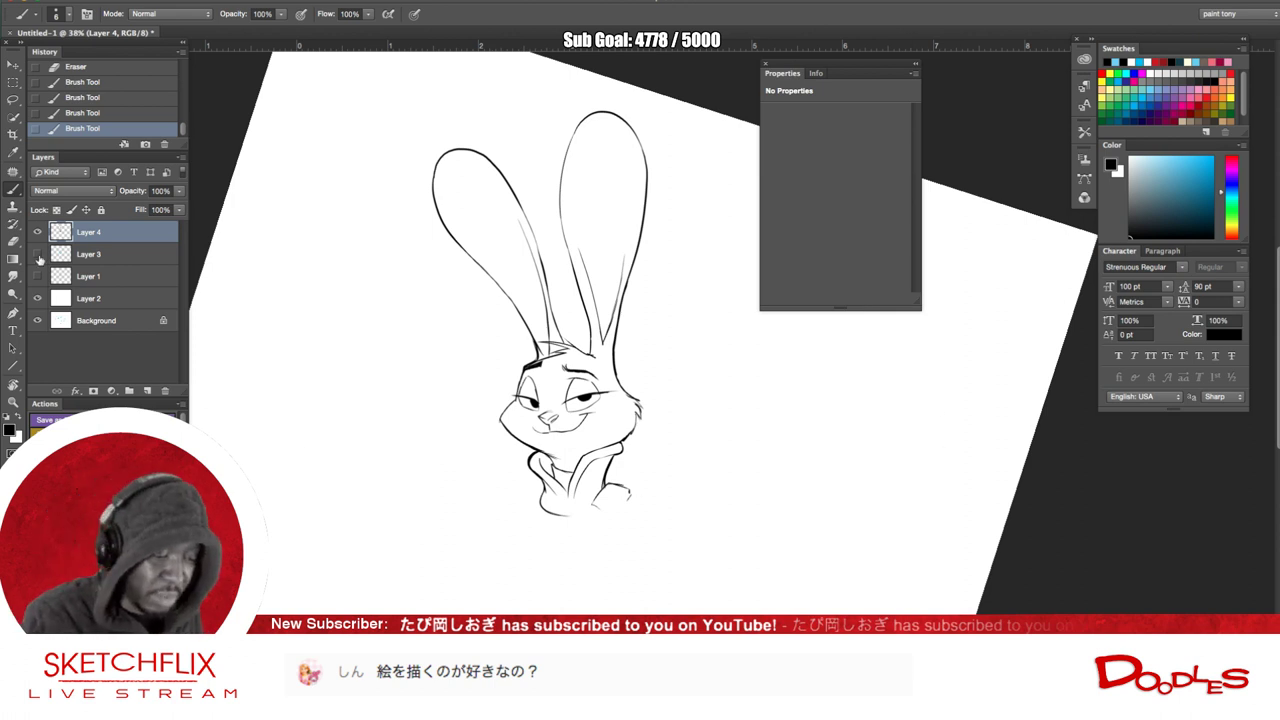
click(38, 298)
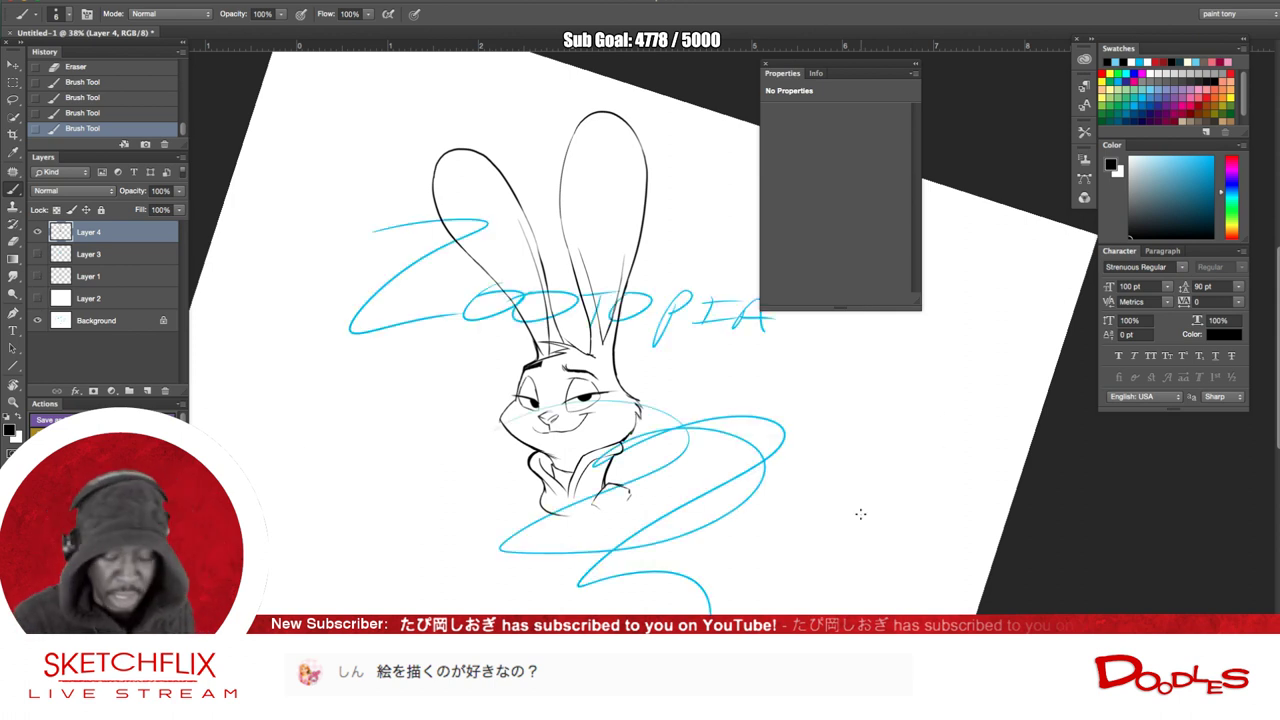
click(38, 298)
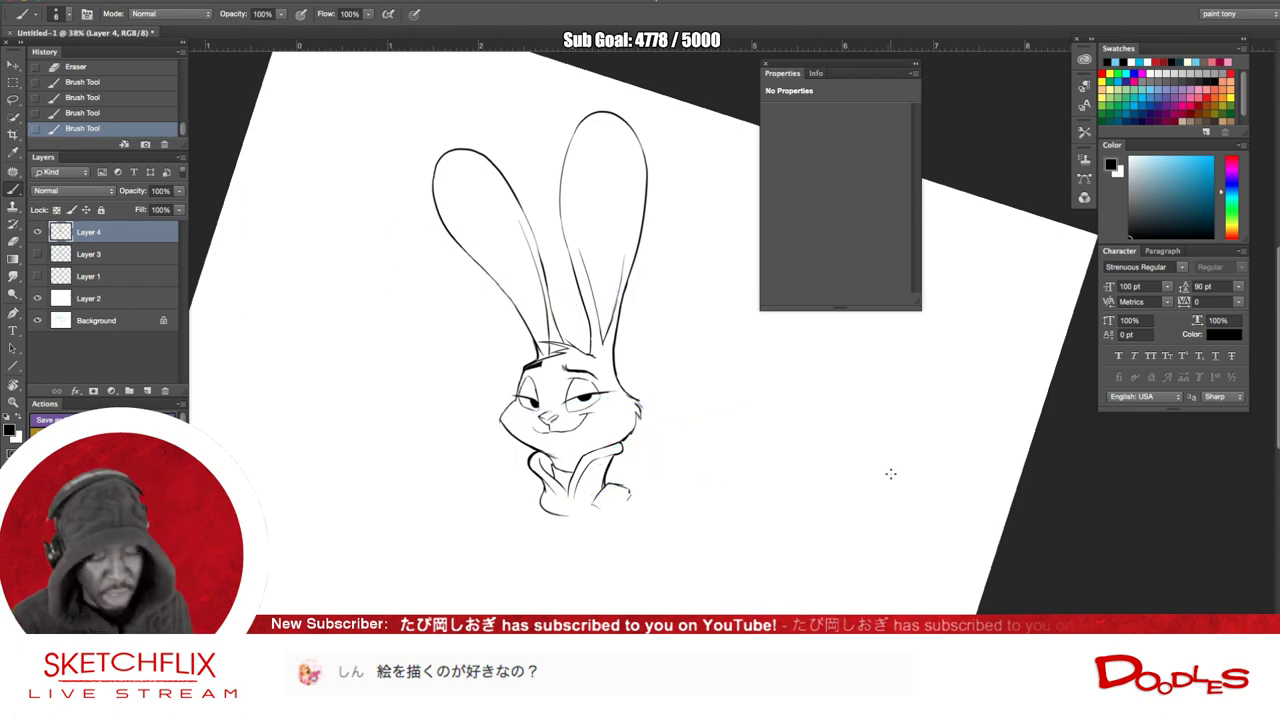
key(ctrl+t)
mouse_move(871, 524)
mouse_down()
mouse_move(880, 562)
mouse_move(933, 581)
mouse_move(1044, 400)
mouse_move(1020, 325)
mouse_move(903, 374)
mouse_move(769, 579)
mouse_move(800, 531)
mouse_up()
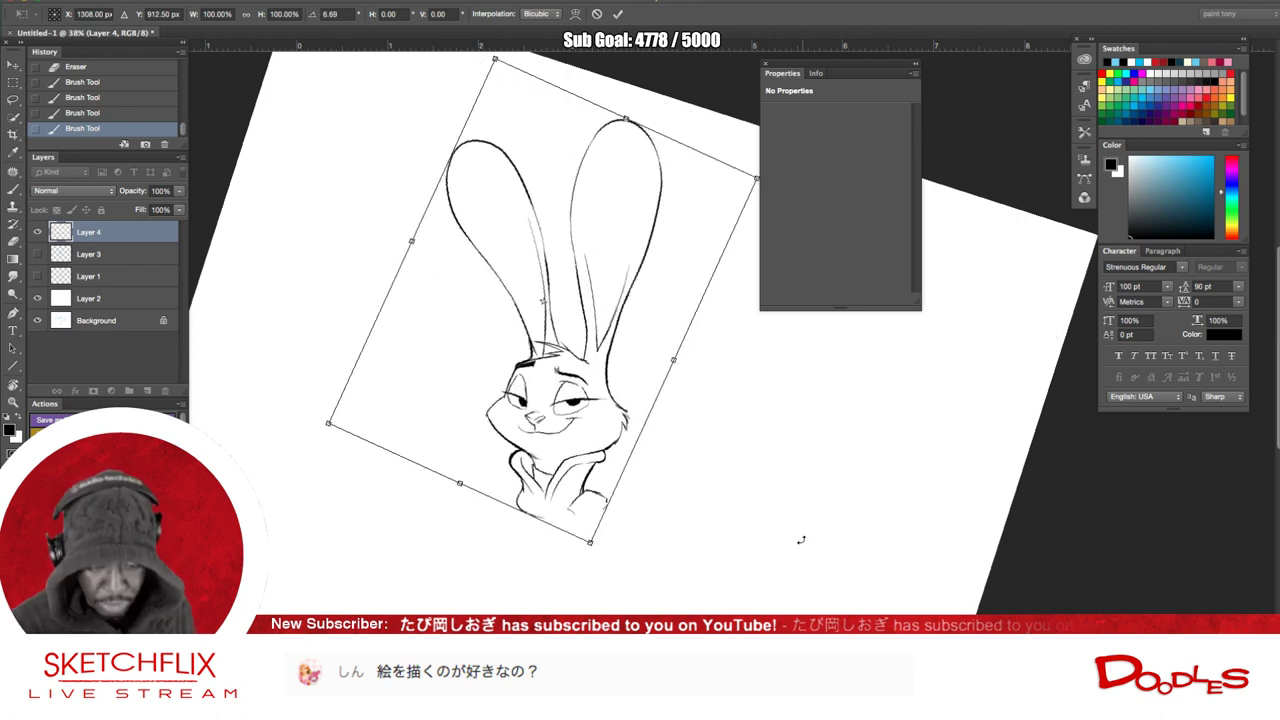
key(Return)
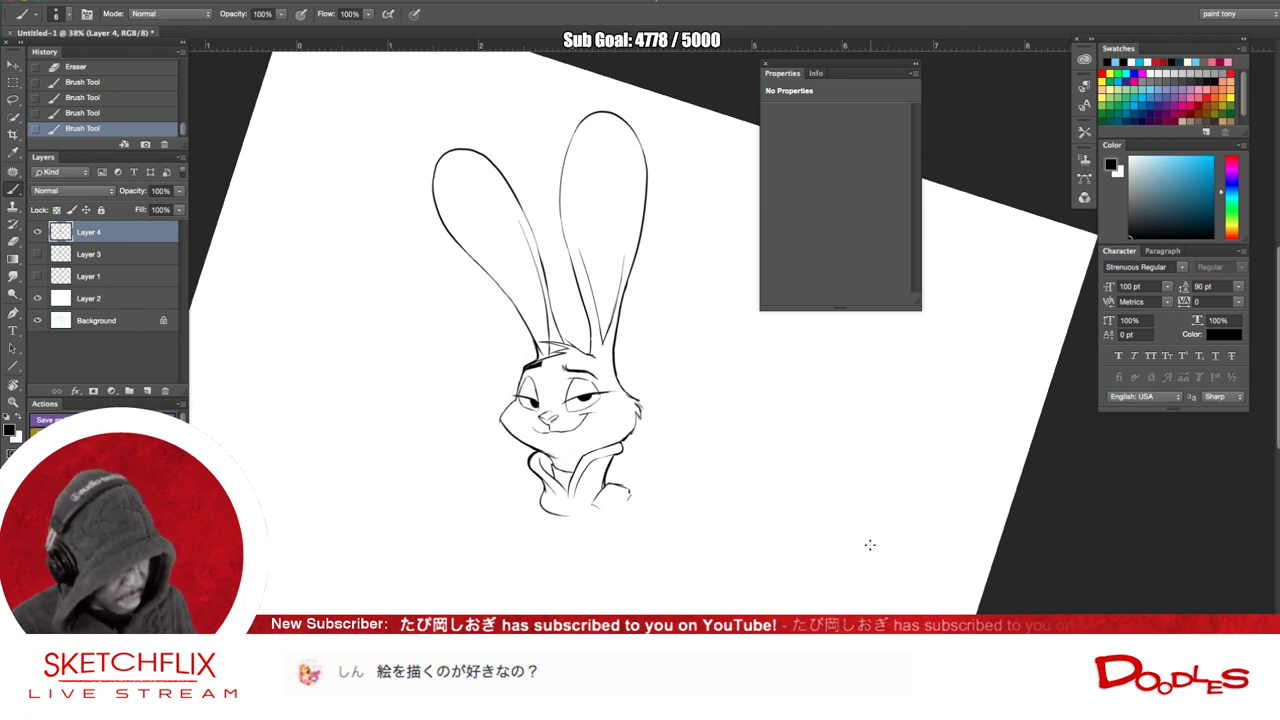
- Straighten the rotated canvas view and transform the rabbit line art on Layer 4, rotating it 22° clockwise and shifting it toward the page's centre
key(r)
drag(1003, 423, 997, 420)
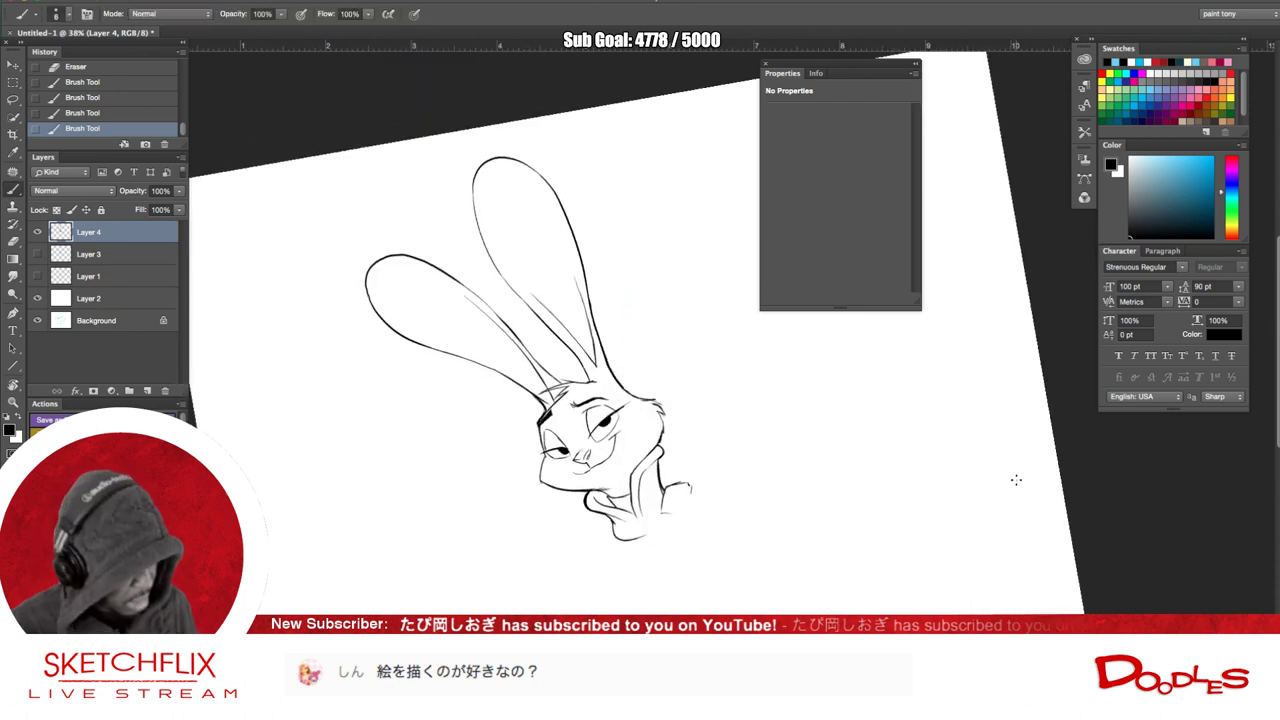
key(Escape)
key(ctrl+t)
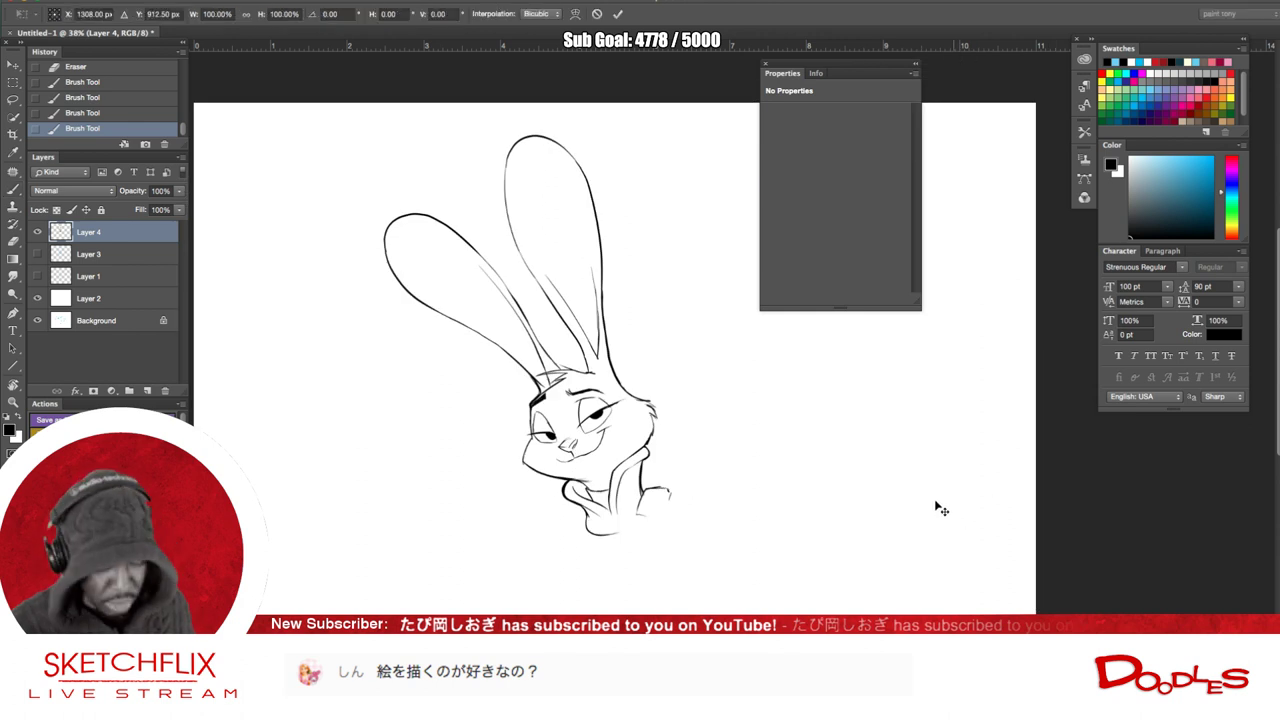
drag(731, 381, 658, 469)
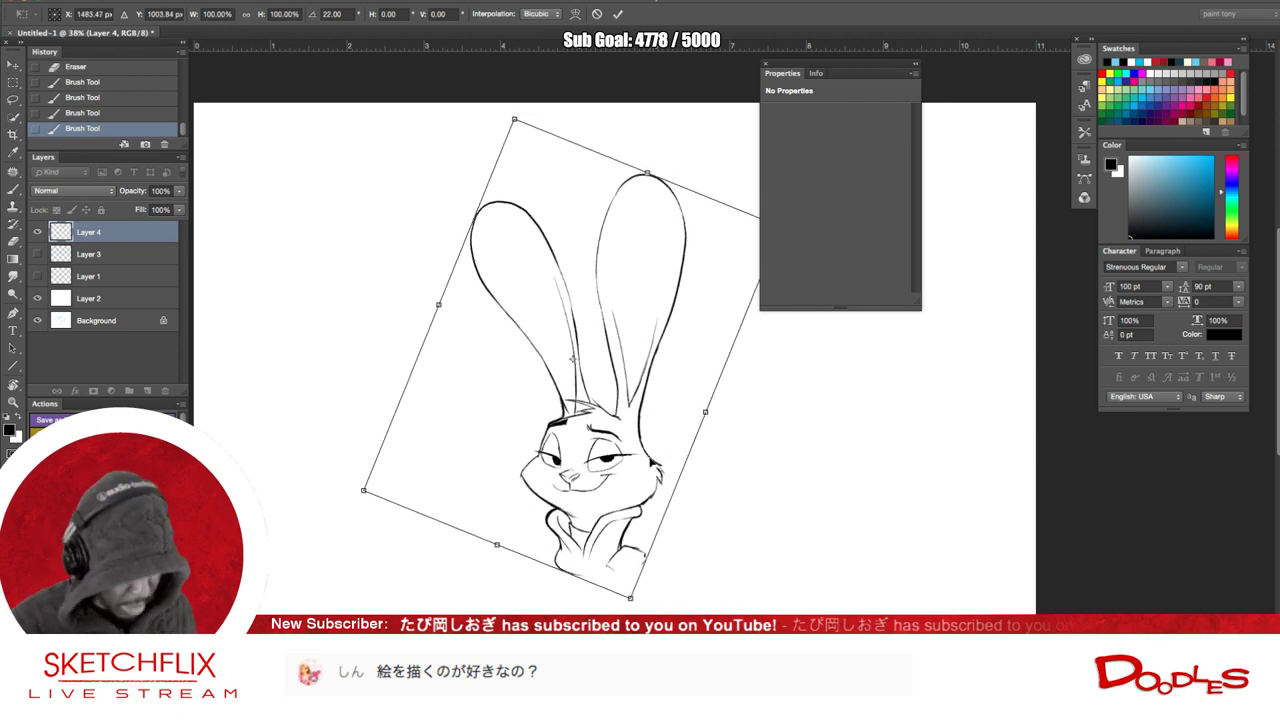
key(Return)
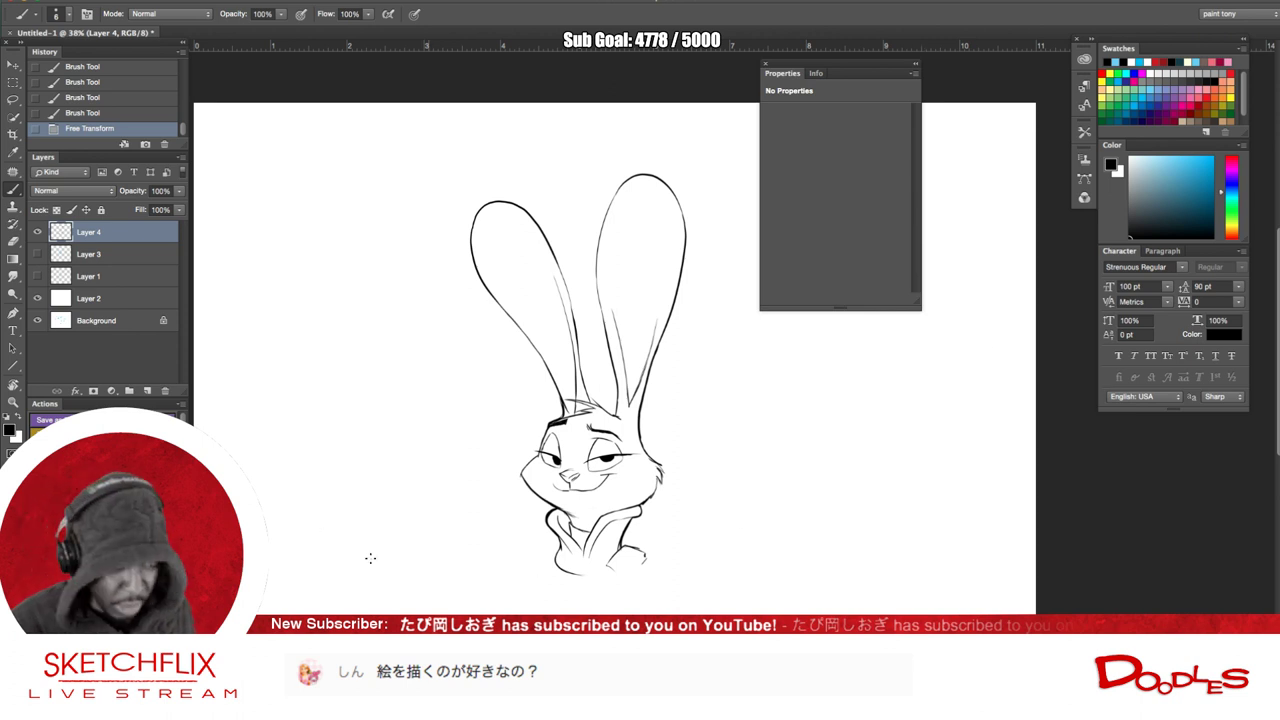
- Fill the whole of Layer 2 with a muted greyish brown as the background behind the line art
click(120, 299)
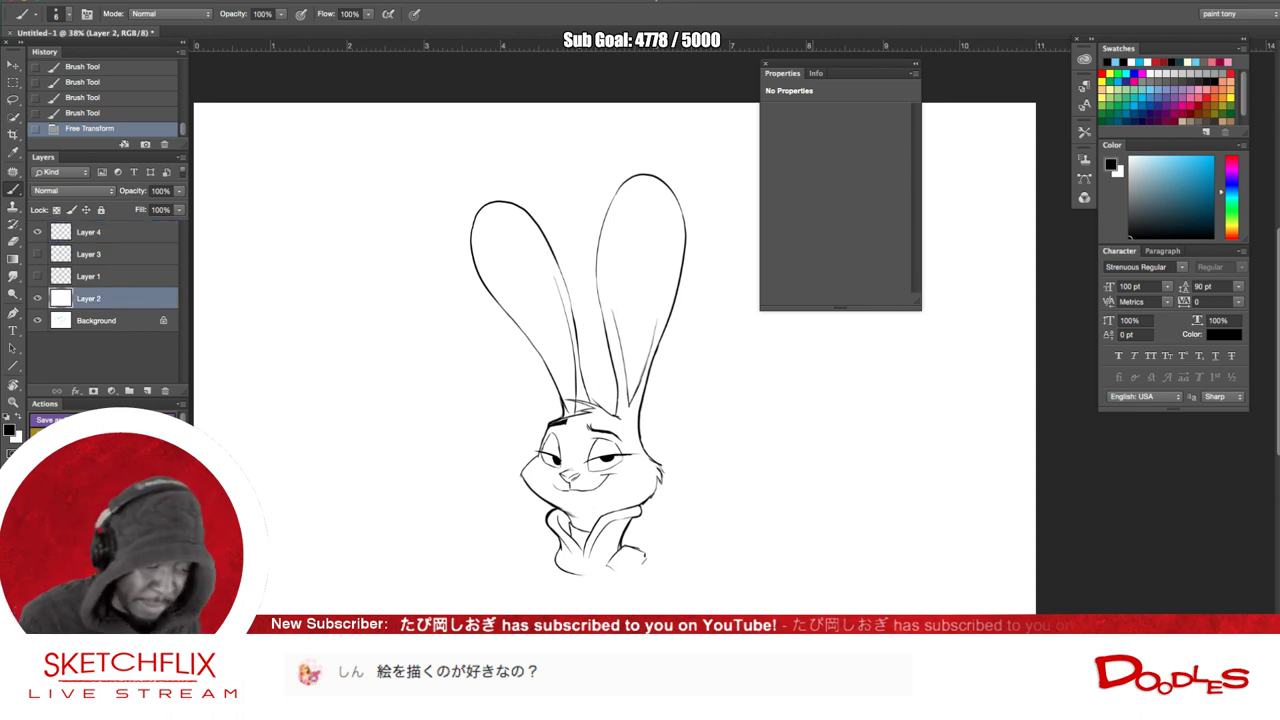
key(ctrl+a)
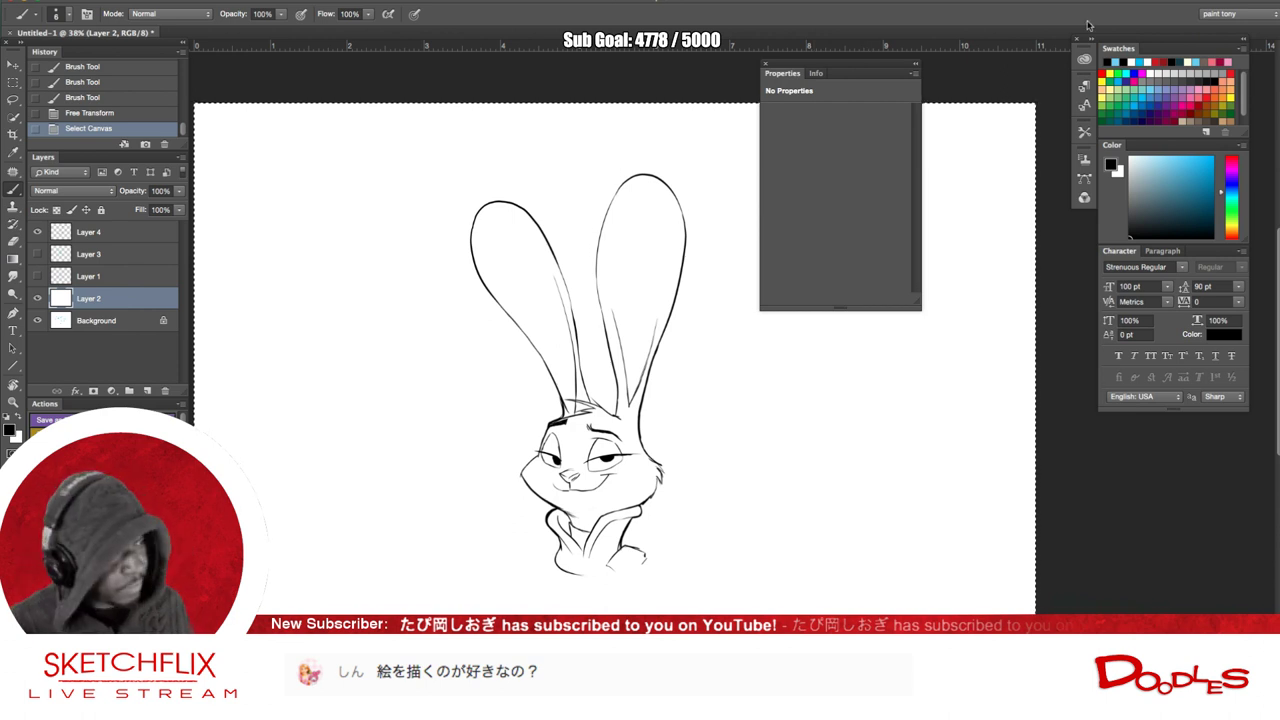
click(1190, 121)
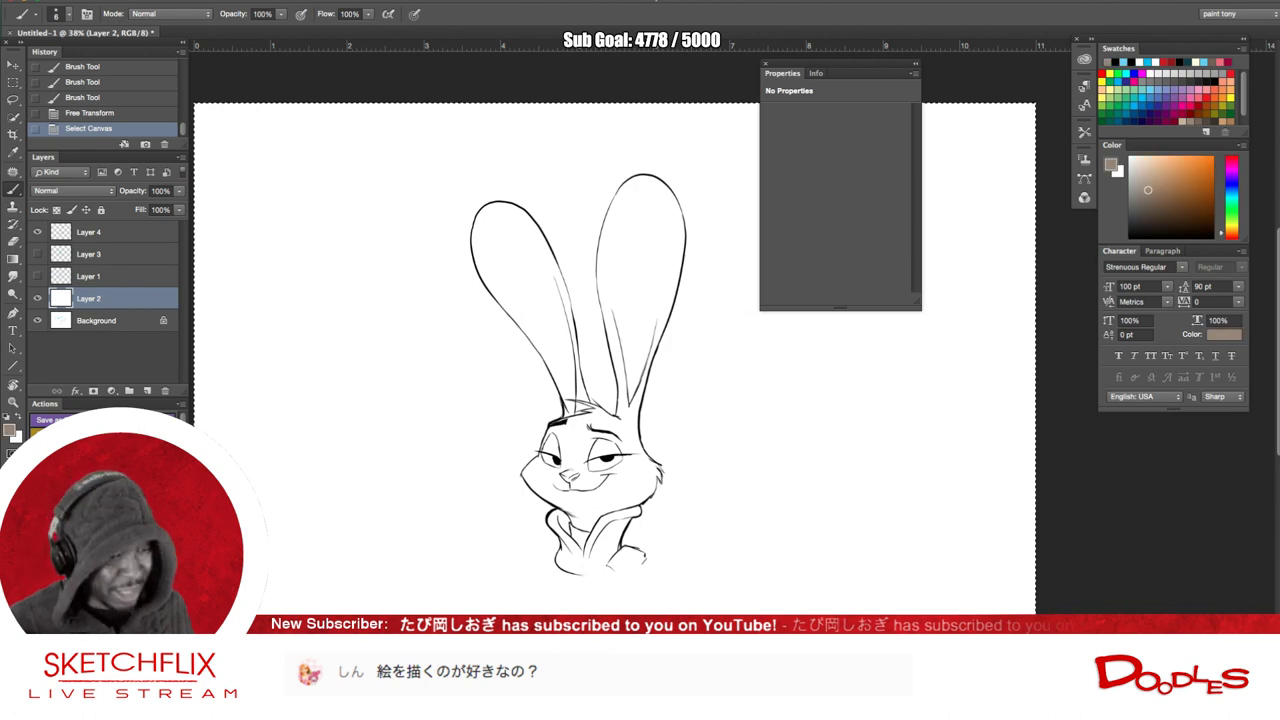
key(ctrl+a)
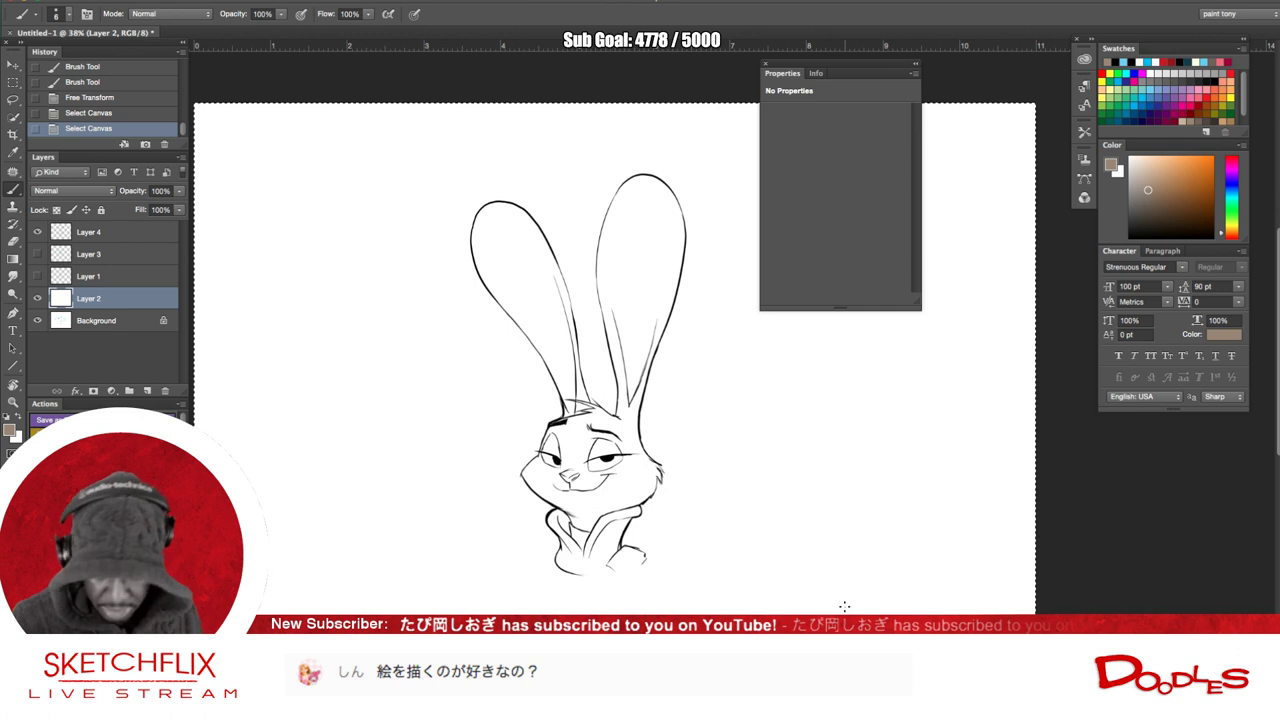
key(alt+BackSpace)
key(ctrl+d)
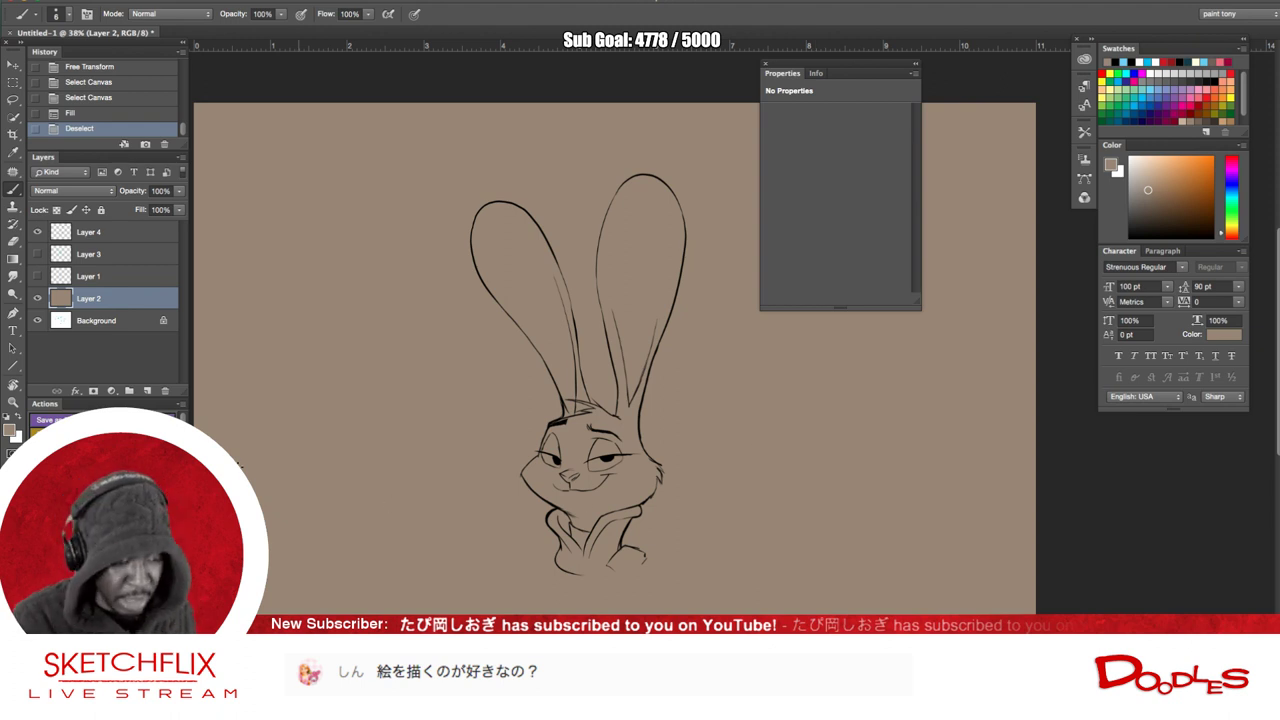
- Lock the line art on Layer 4 completely and add a new empty layer directly beneath it
mouse_move(119, 239)
mouse_down()
mouse_move(125, 295)
mouse_move(123, 242)
mouse_up()
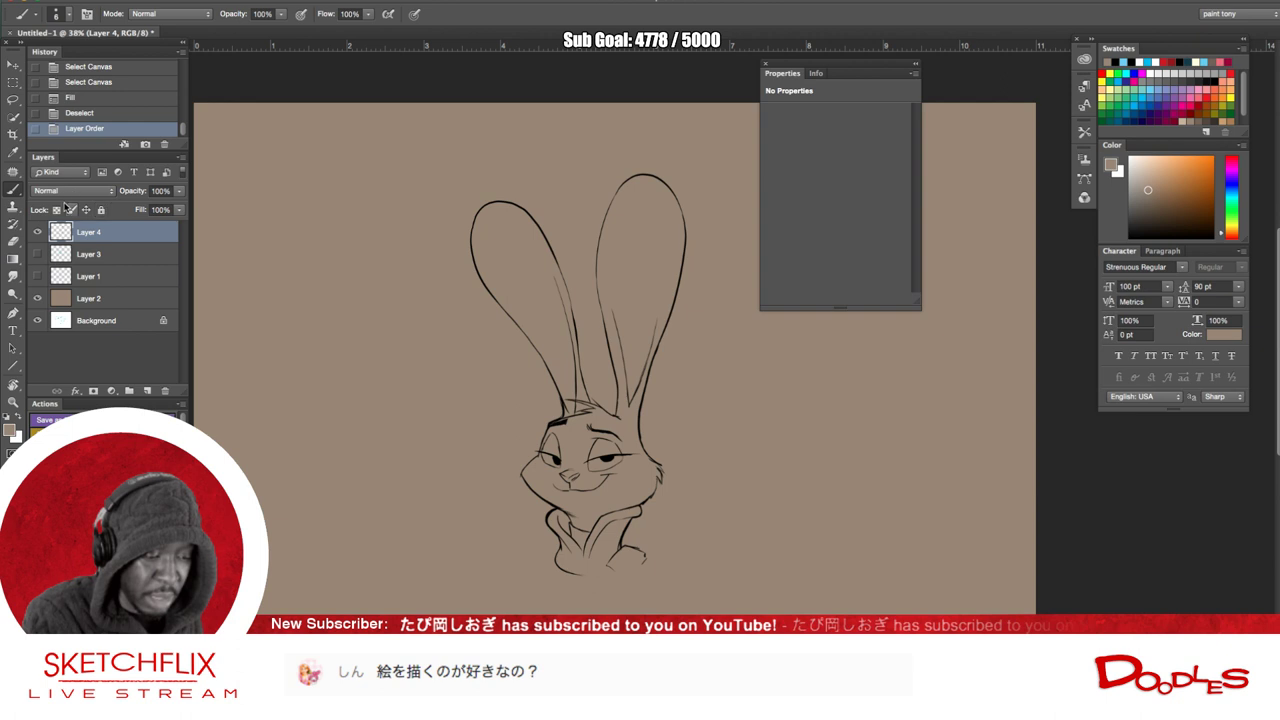
click(57, 209)
click(100, 209)
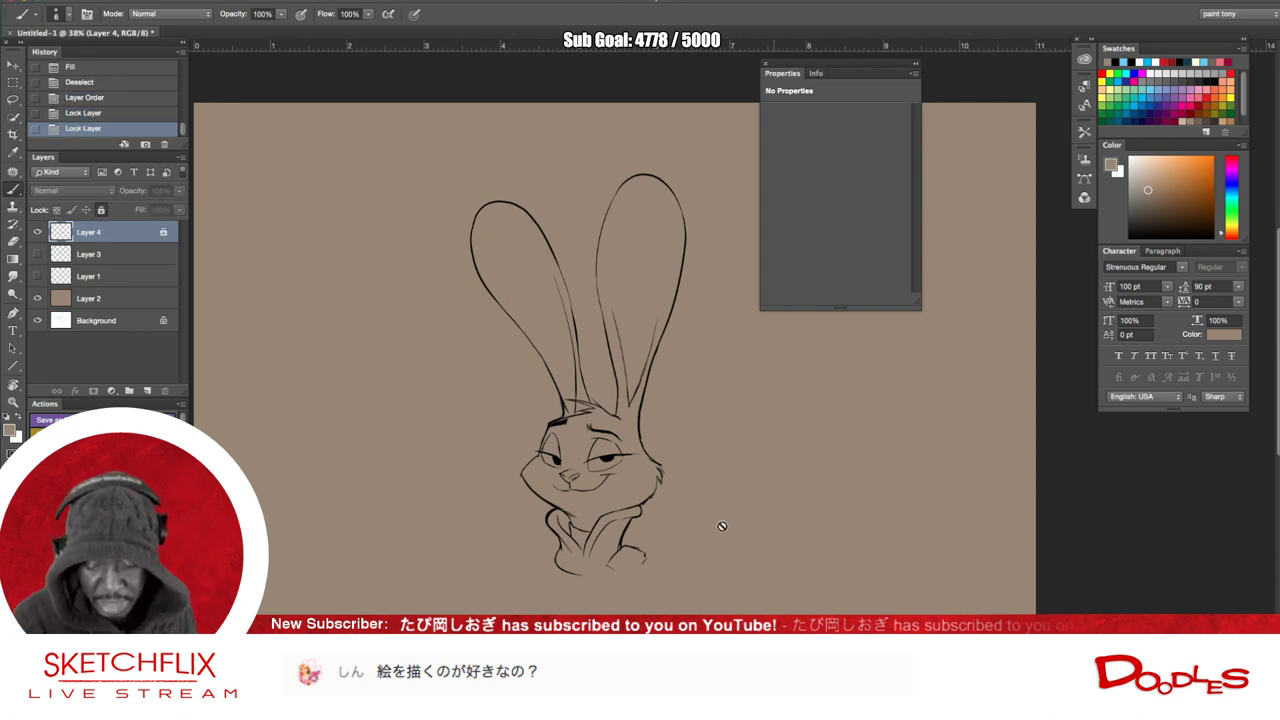
click(147, 390)
drag(123, 233, 122, 266)
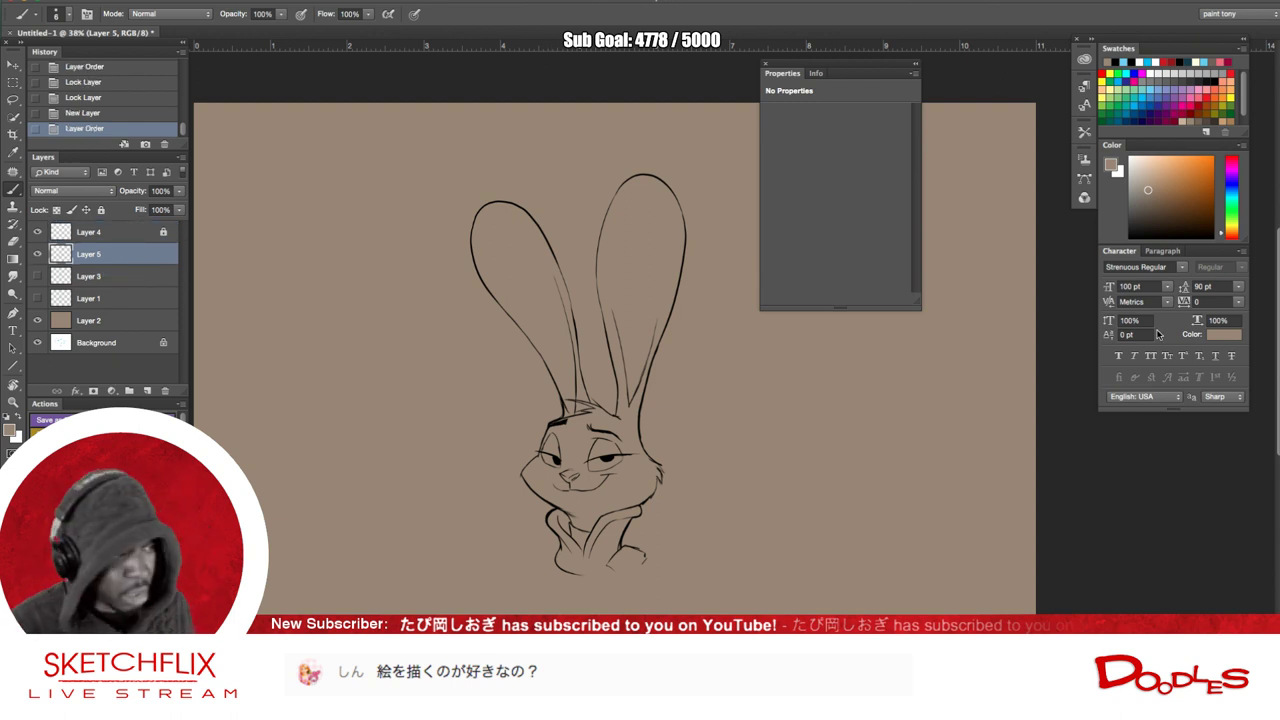
- Paint a light grey colour test patch beside the rabbit's face, enlarging the brush to size 40
click(1130, 158)
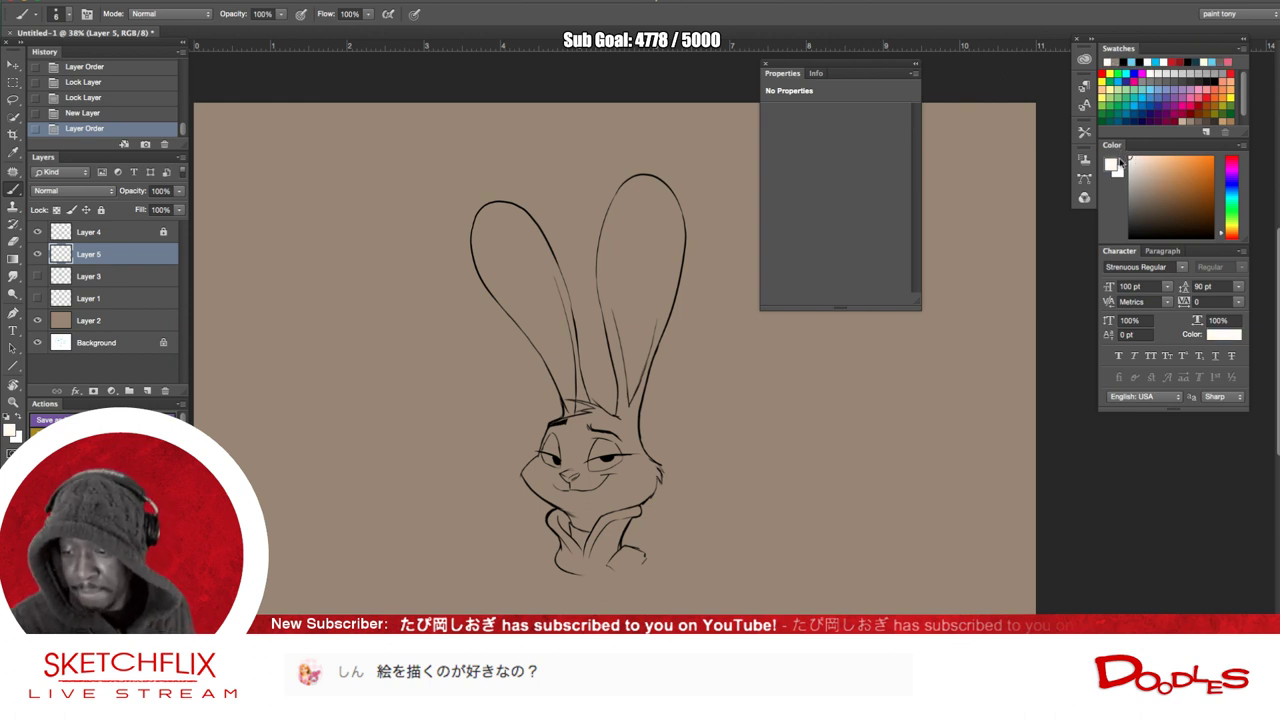
click(1208, 74)
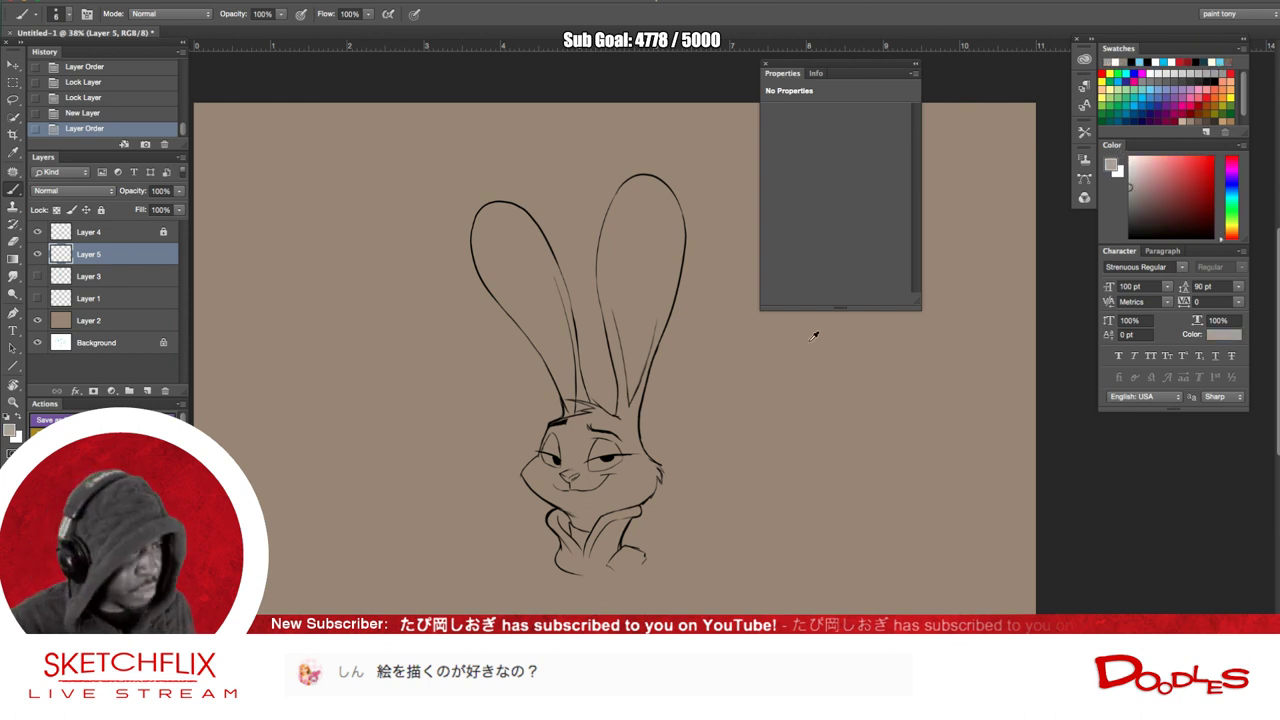
drag(748, 391, 737, 414)
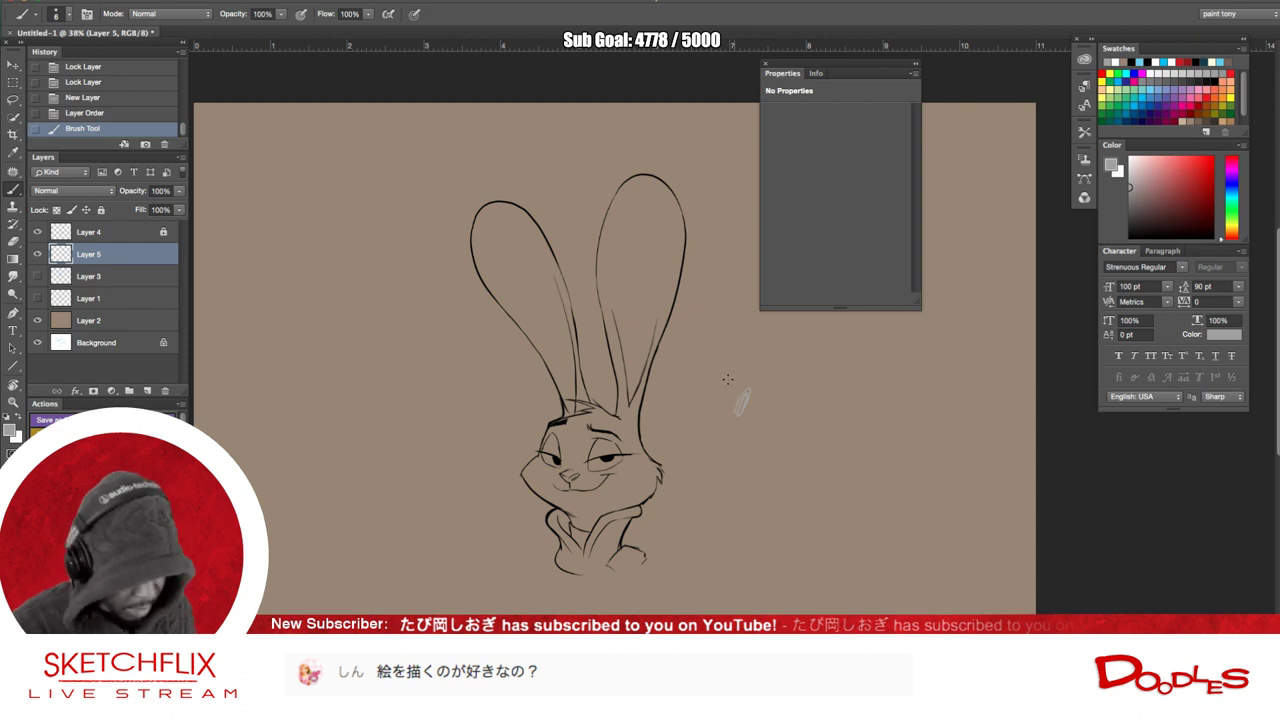
key(bracketright)
mouse_move(739, 414)
mouse_down()
mouse_move(745, 392)
mouse_move(738, 420)
mouse_move(729, 380)
mouse_up()
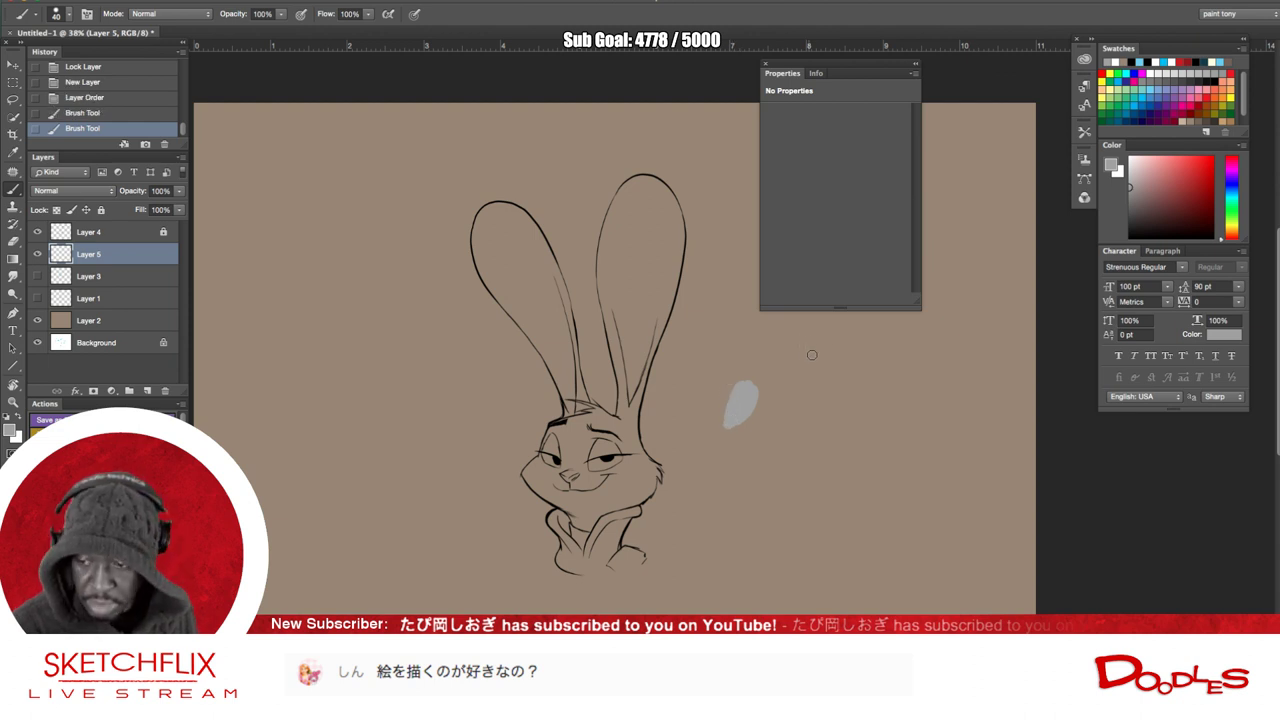
- Glaze the lower part of the grey test patch with the muted brown at 27% brush opacity
click(1188, 121)
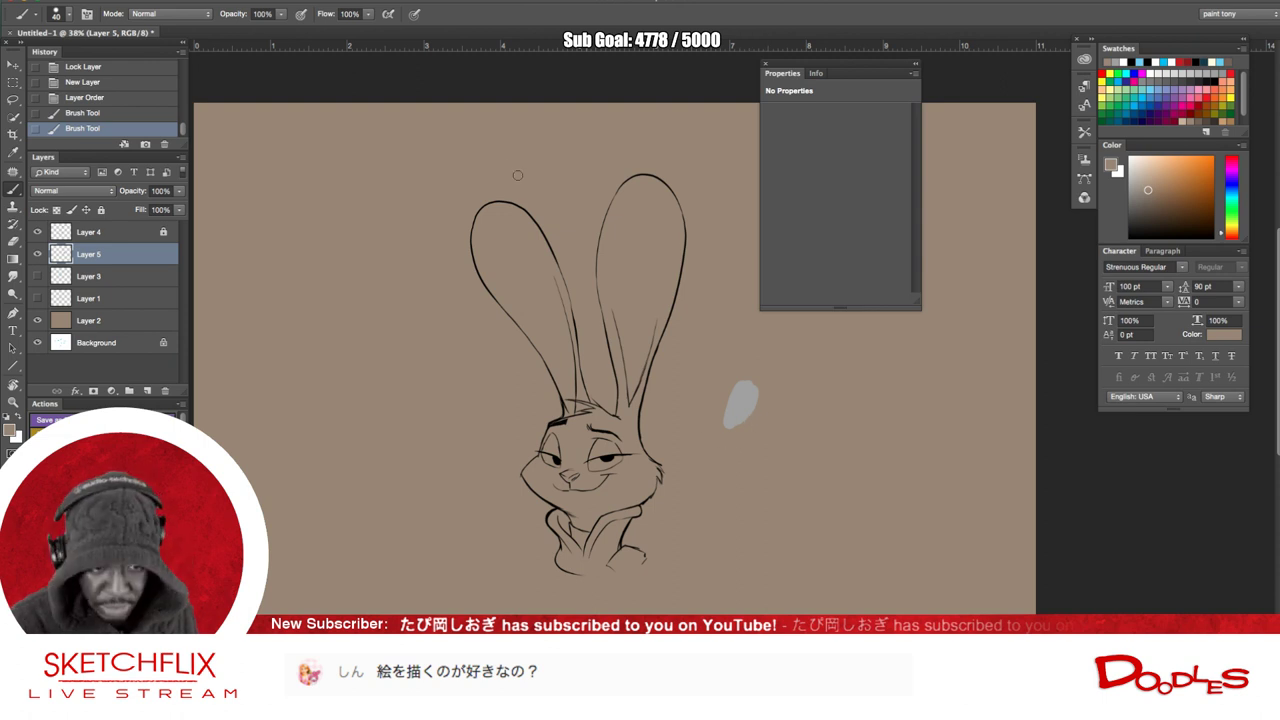
click(282, 14)
drag(285, 27, 234, 27)
mouse_move(730, 438)
mouse_down()
mouse_move(725, 401)
mouse_move(725, 432)
mouse_up()
drag(727, 402, 727, 417)
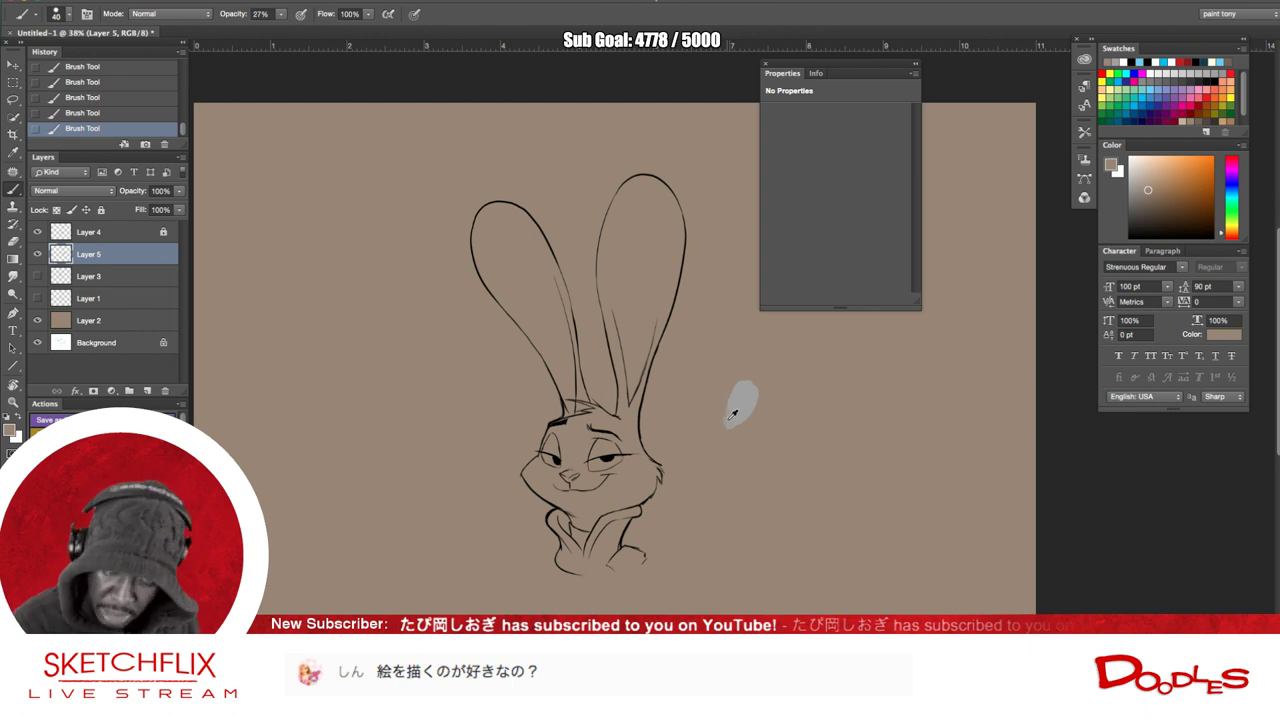
- Raise the brush opacity to 100% and paint a second test patch beside the grey one using its sampled warm grey
alt+click(735, 415)
click(282, 14)
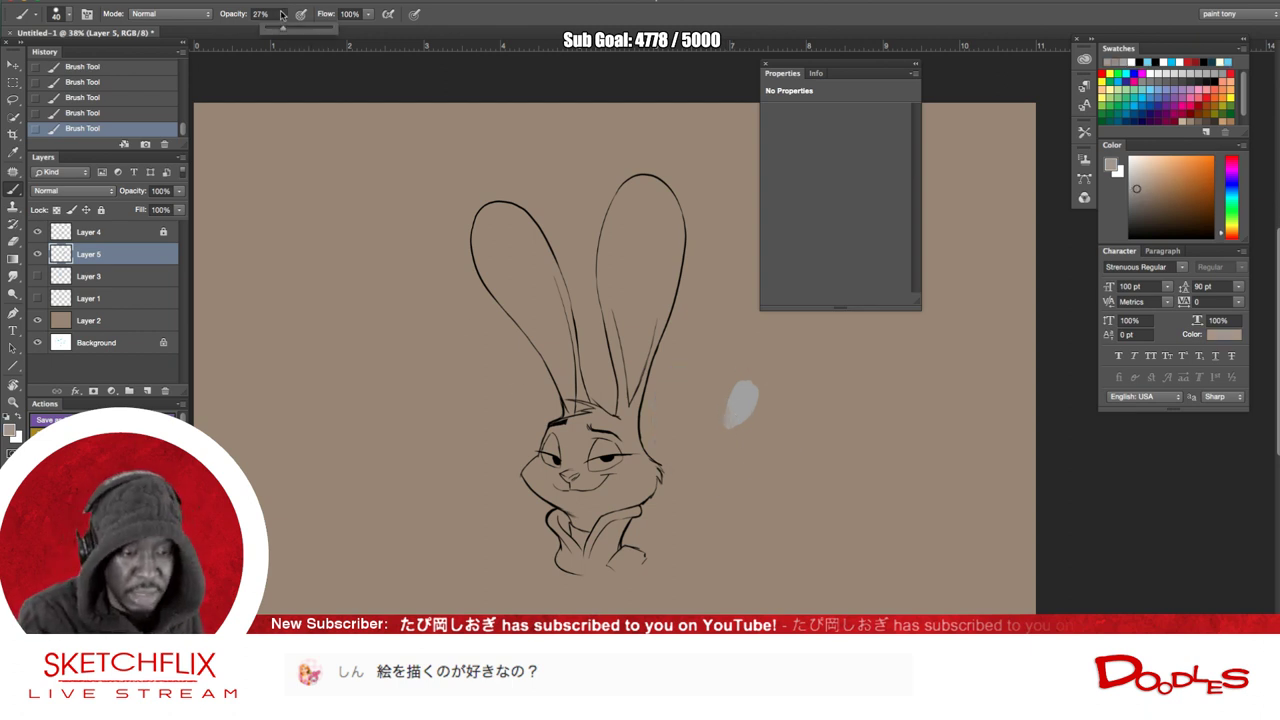
drag(284, 30, 421, 51)
mouse_move(797, 458)
mouse_down()
mouse_move(786, 425)
mouse_move(793, 442)
mouse_up()
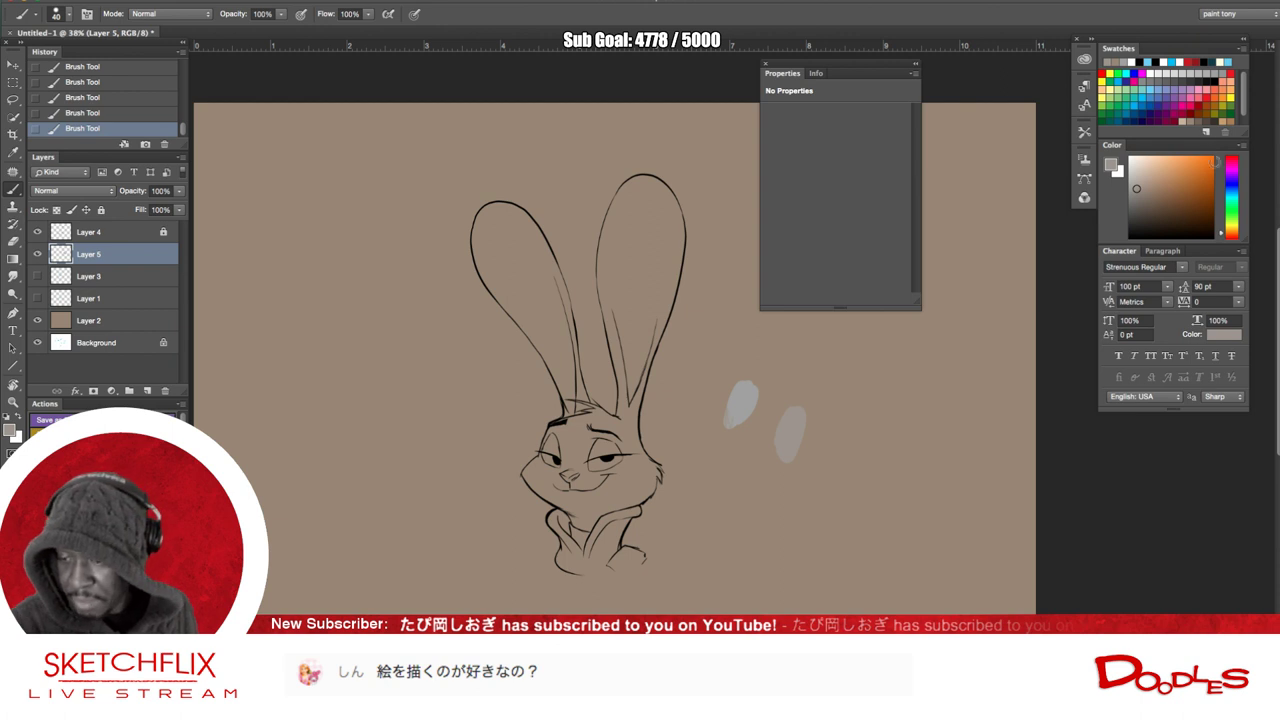
- Paint two bright salmon test patches between and over the upper ends of the grey patches
click(1232, 80)
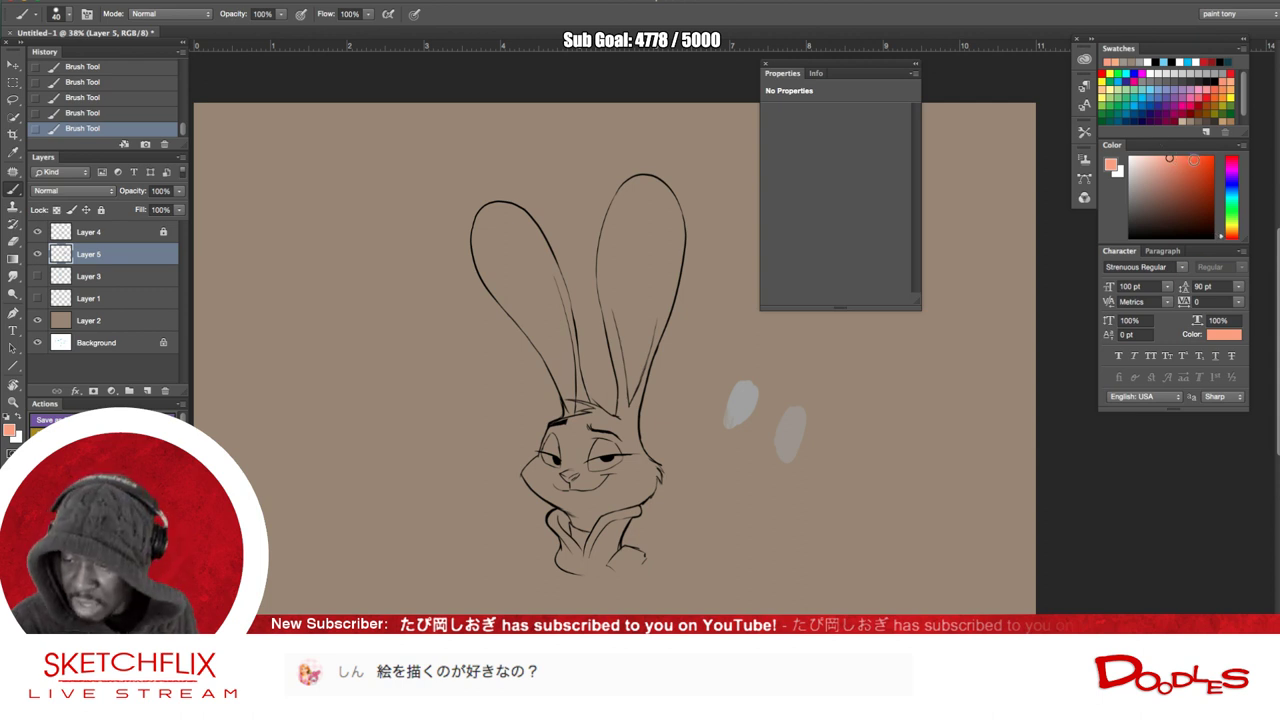
click(1194, 160)
drag(1191, 161, 1171, 157)
mouse_move(757, 391)
mouse_down()
mouse_move(780, 402)
mouse_move(766, 410)
mouse_up()
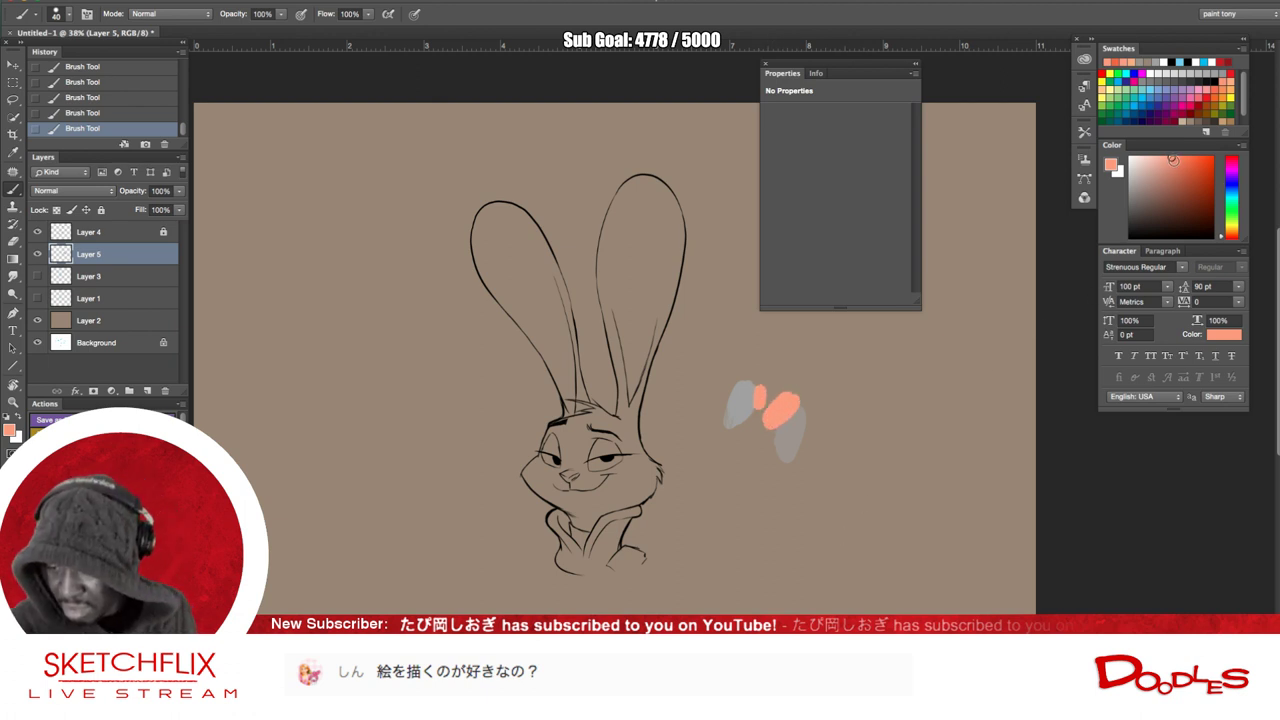
- Repaint the larger salmon patch in a muted pink and shade its lower part with a darker dusty rose
drag(1173, 159, 1164, 167)
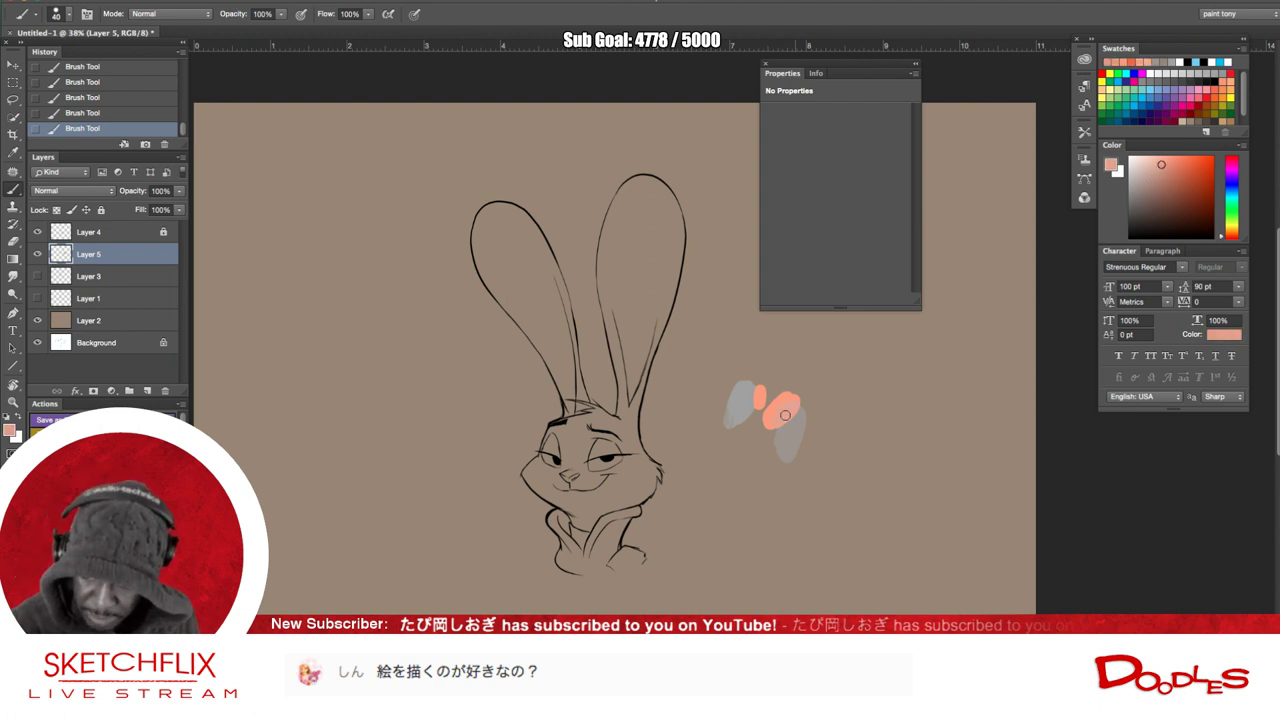
mouse_move(768, 410)
mouse_down()
mouse_move(778, 416)
mouse_move(780, 398)
mouse_up()
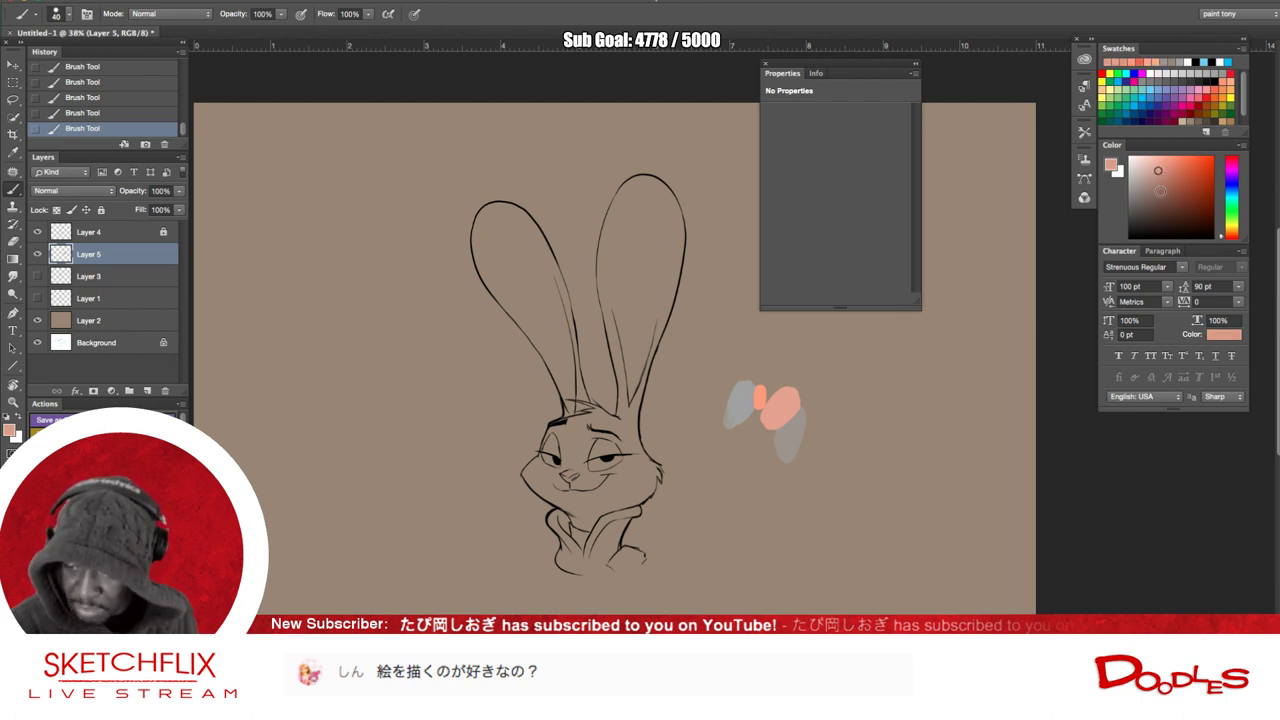
click(1164, 180)
click(1158, 183)
drag(773, 419, 790, 404)
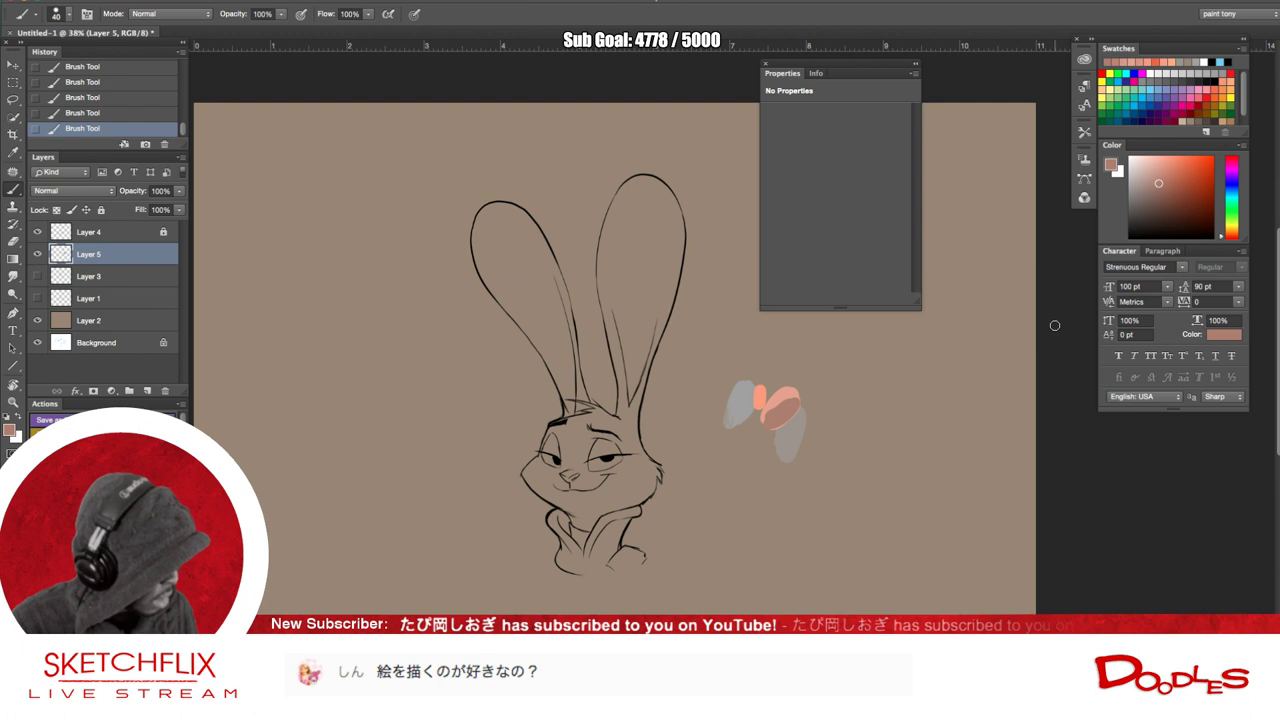
- Repaint the lower part of the pink patch in a slightly lighter dusty rose
alt+click(782, 408)
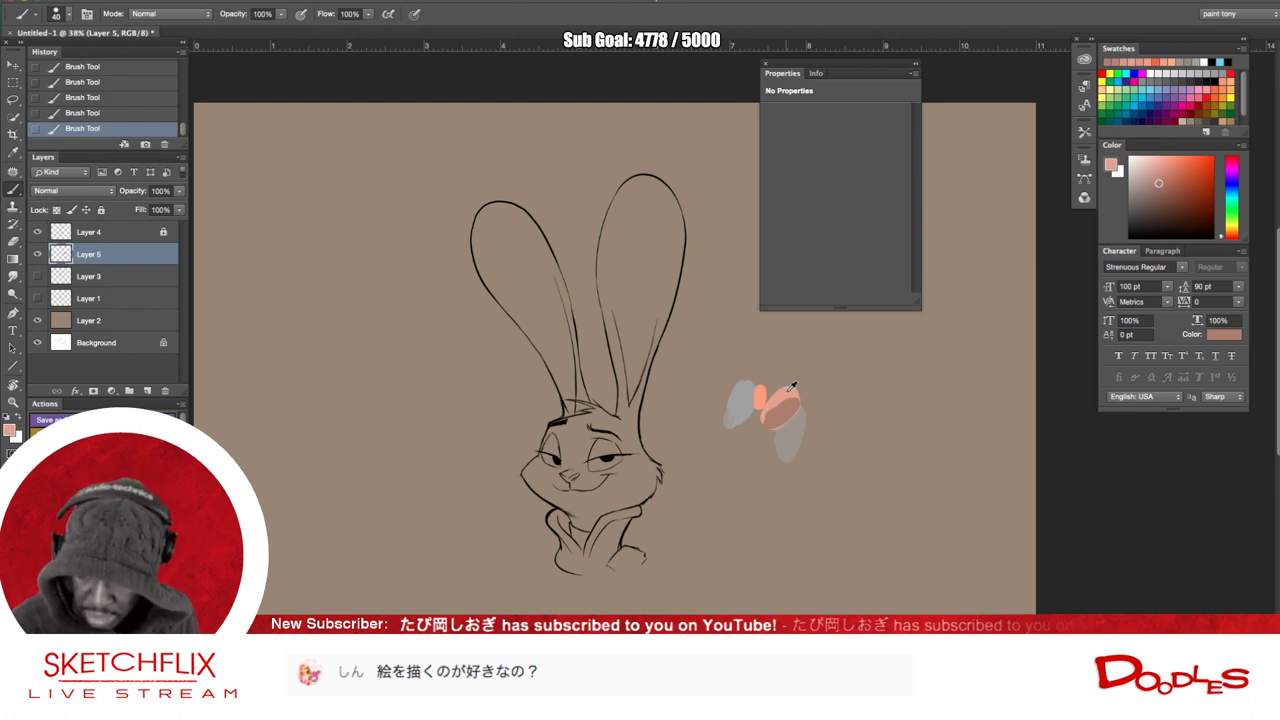
alt+click(790, 403)
click(1158, 176)
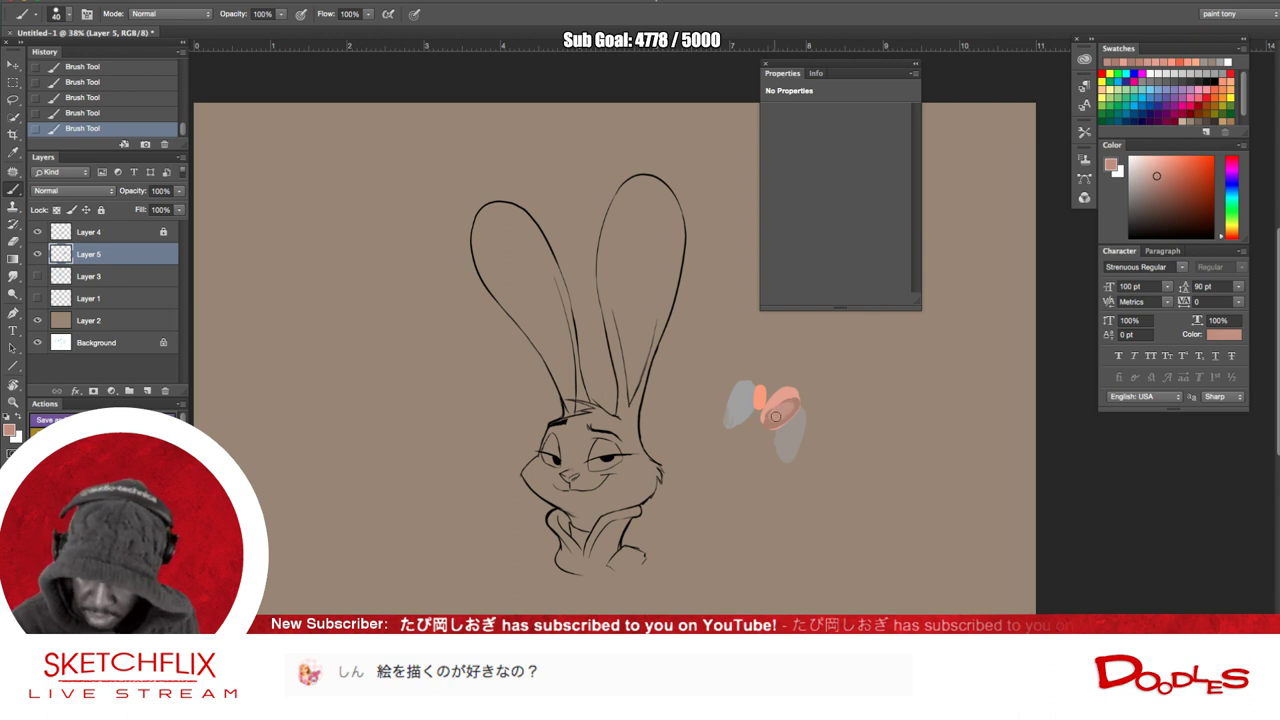
click(1160, 179)
mouse_move(773, 422)
mouse_down()
mouse_move(795, 406)
mouse_move(770, 412)
mouse_up()
- Paint a pale cream test patch below the pink one, overlapping the edge of the warm grey patch
alt+click(792, 432)
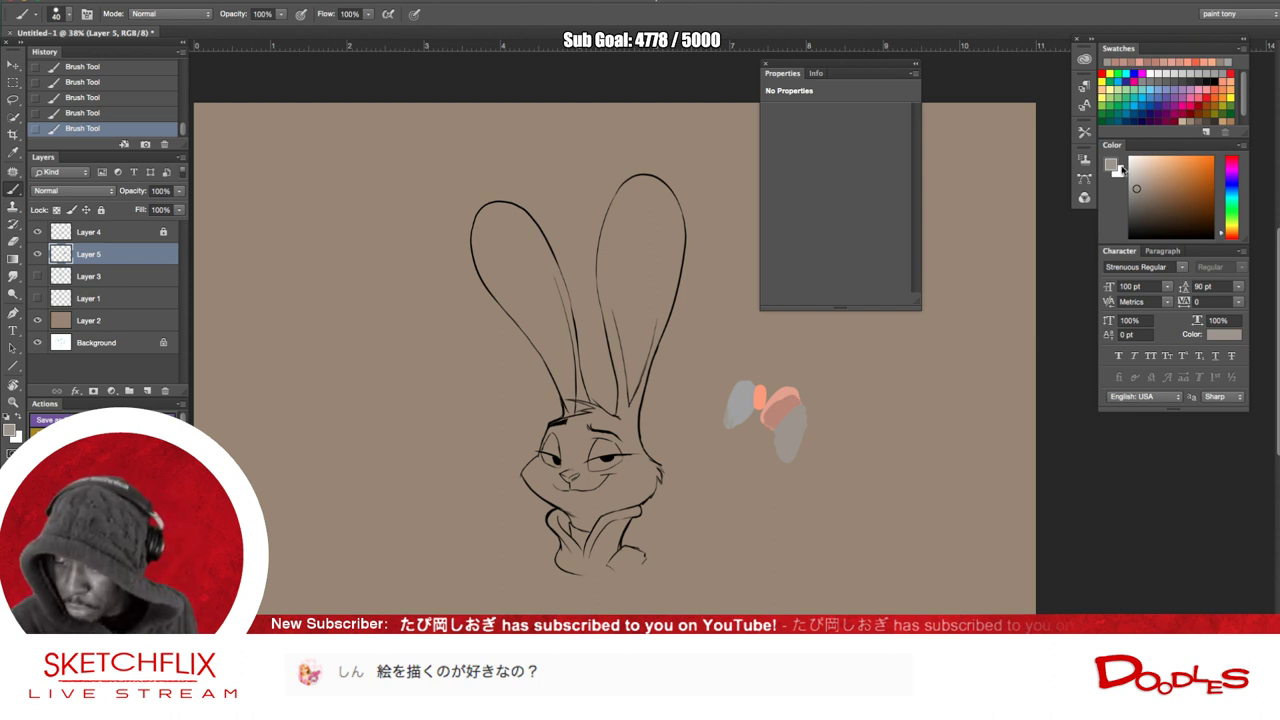
click(1188, 118)
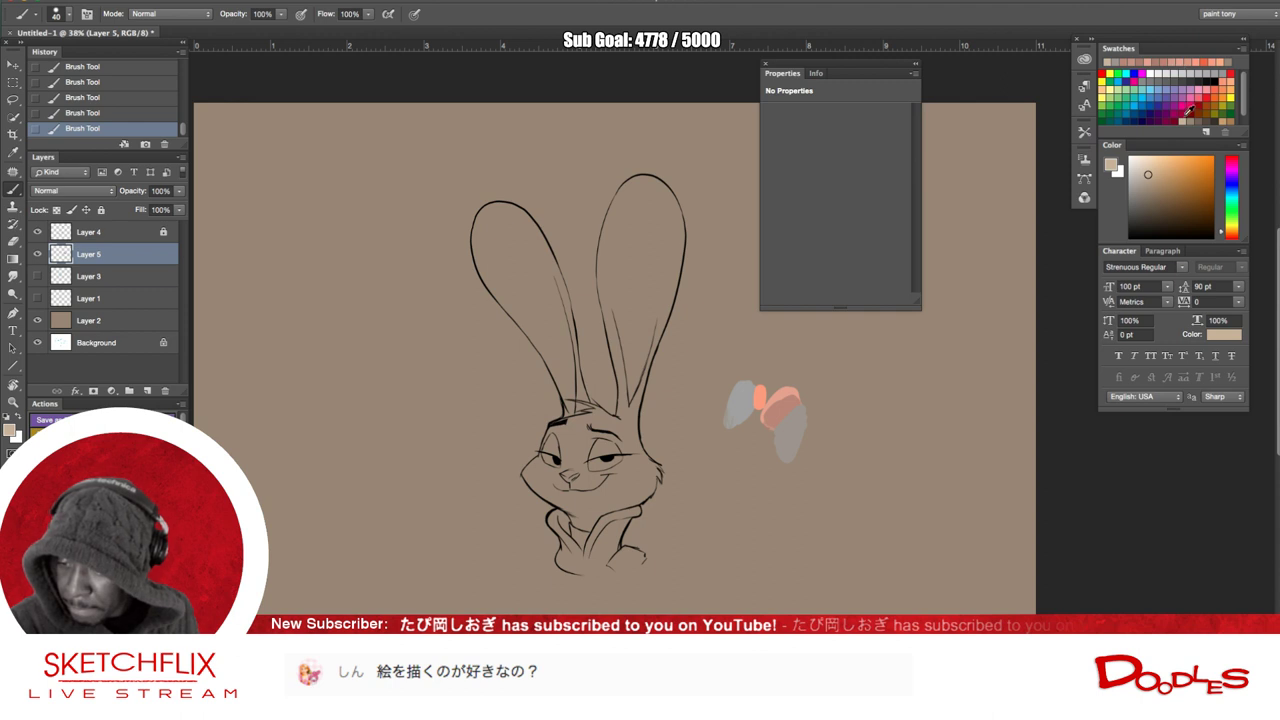
click(1137, 160)
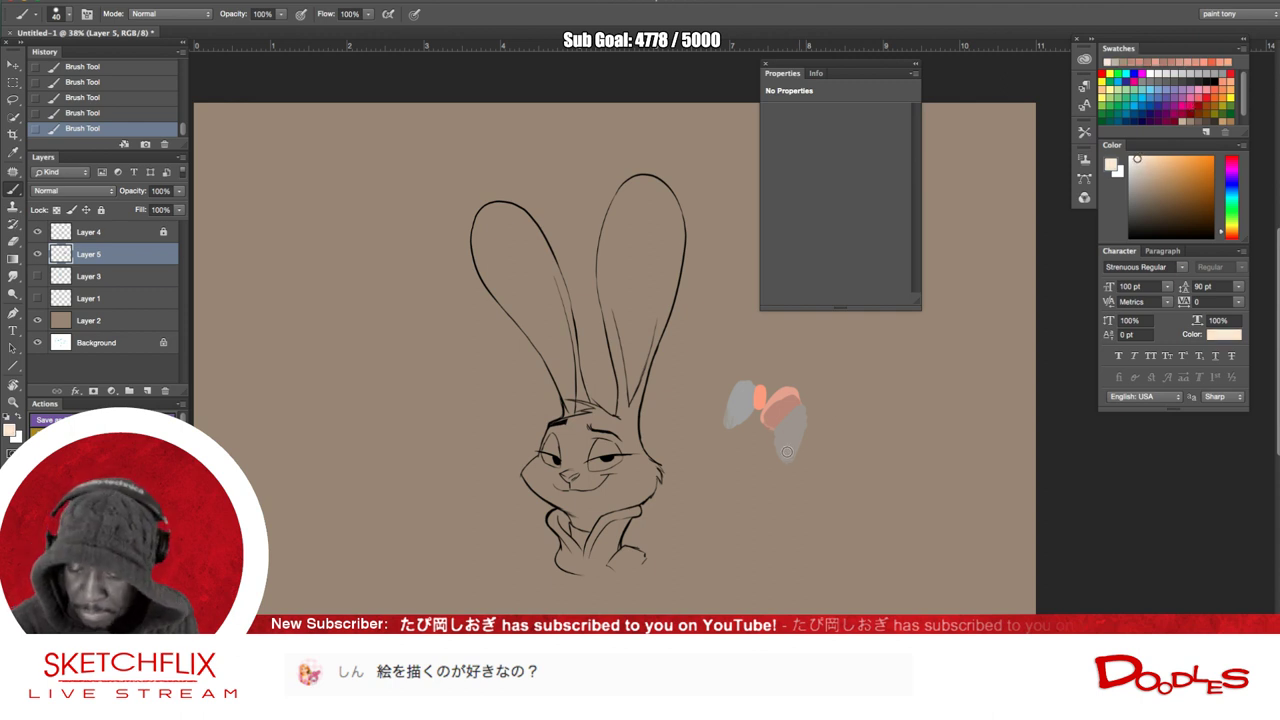
drag(772, 439, 760, 464)
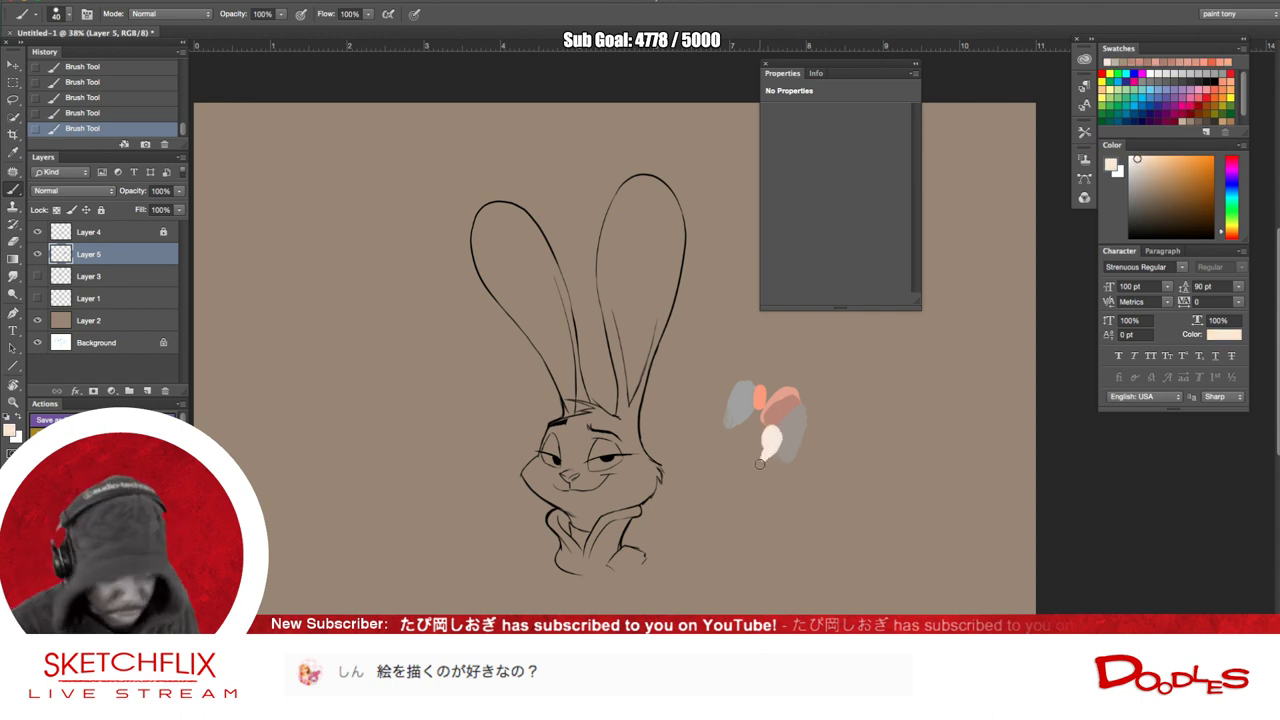
- Add a light blue test patch below the cream one and a dark grey patch beside it
click(1158, 88)
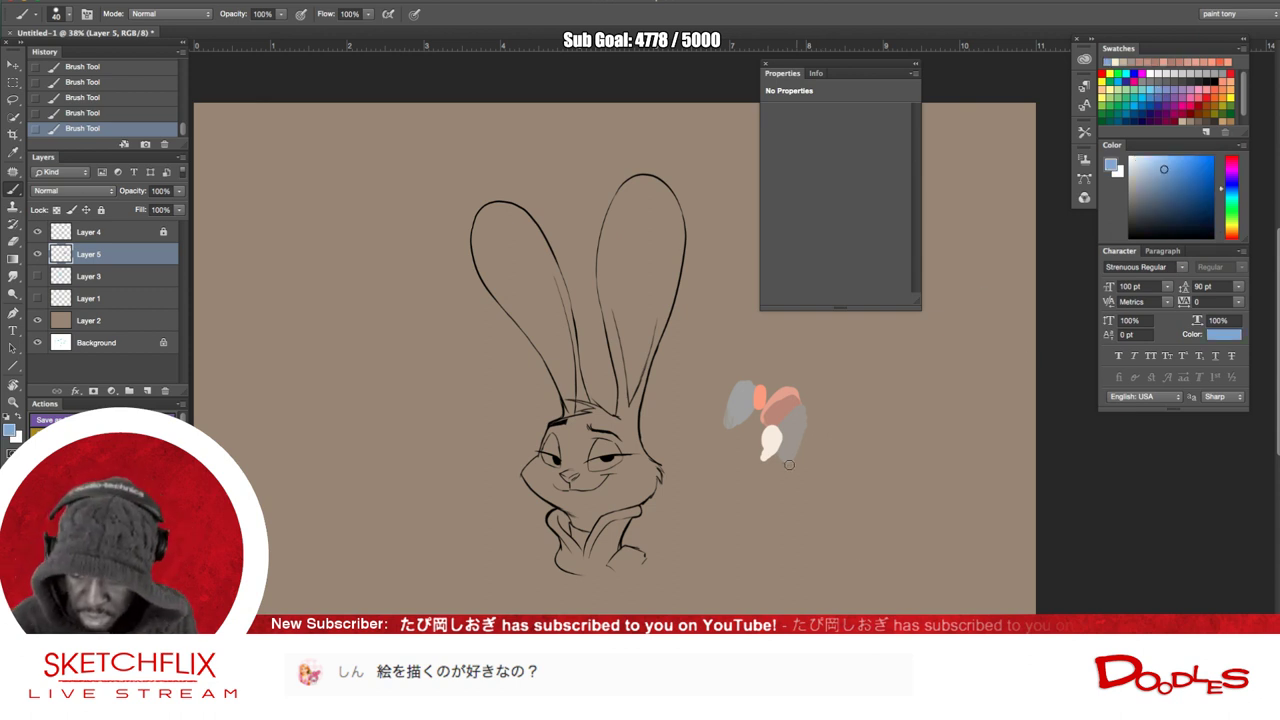
mouse_move(771, 475)
mouse_down()
mouse_move(788, 470)
mouse_move(775, 462)
mouse_up()
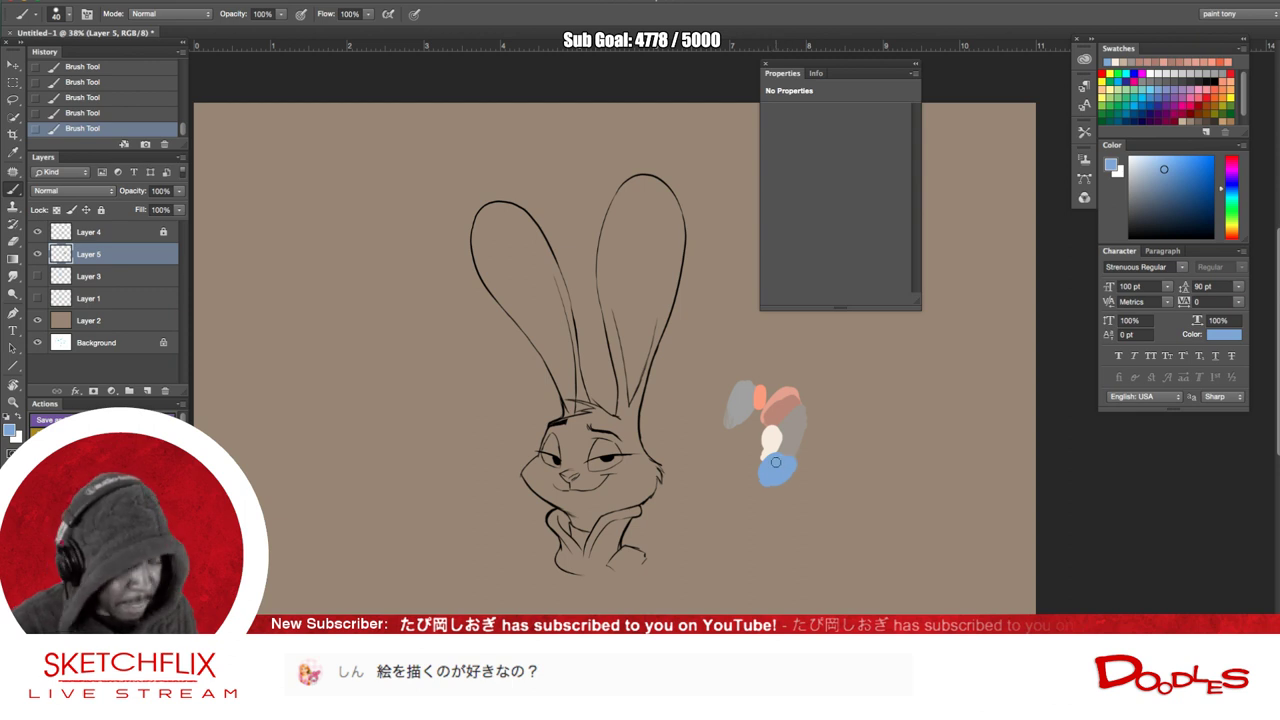
click(1182, 75)
mouse_move(755, 483)
mouse_down()
mouse_move(760, 462)
mouse_move(746, 472)
mouse_up()
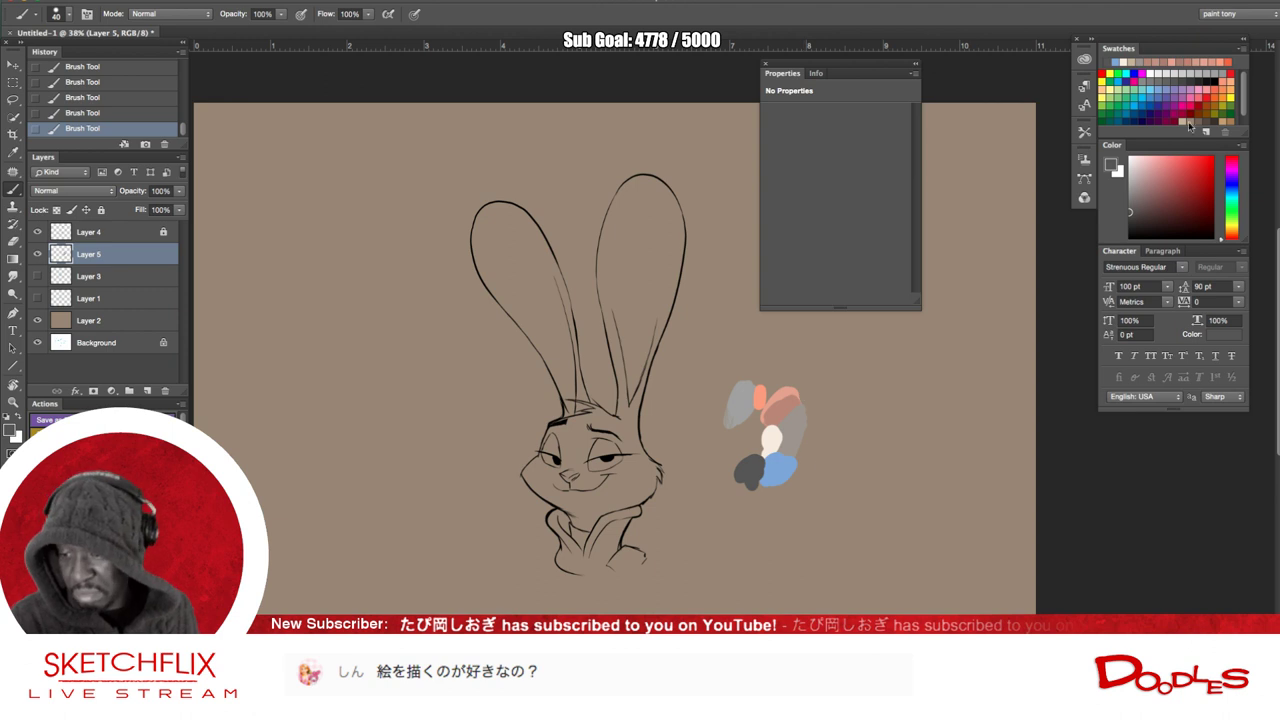
- Paint a white test patch beside the cream one and tone it down to a slightly greyer off-white
click(1155, 72)
mouse_move(773, 434)
mouse_down()
mouse_move(758, 444)
mouse_move(760, 428)
mouse_up()
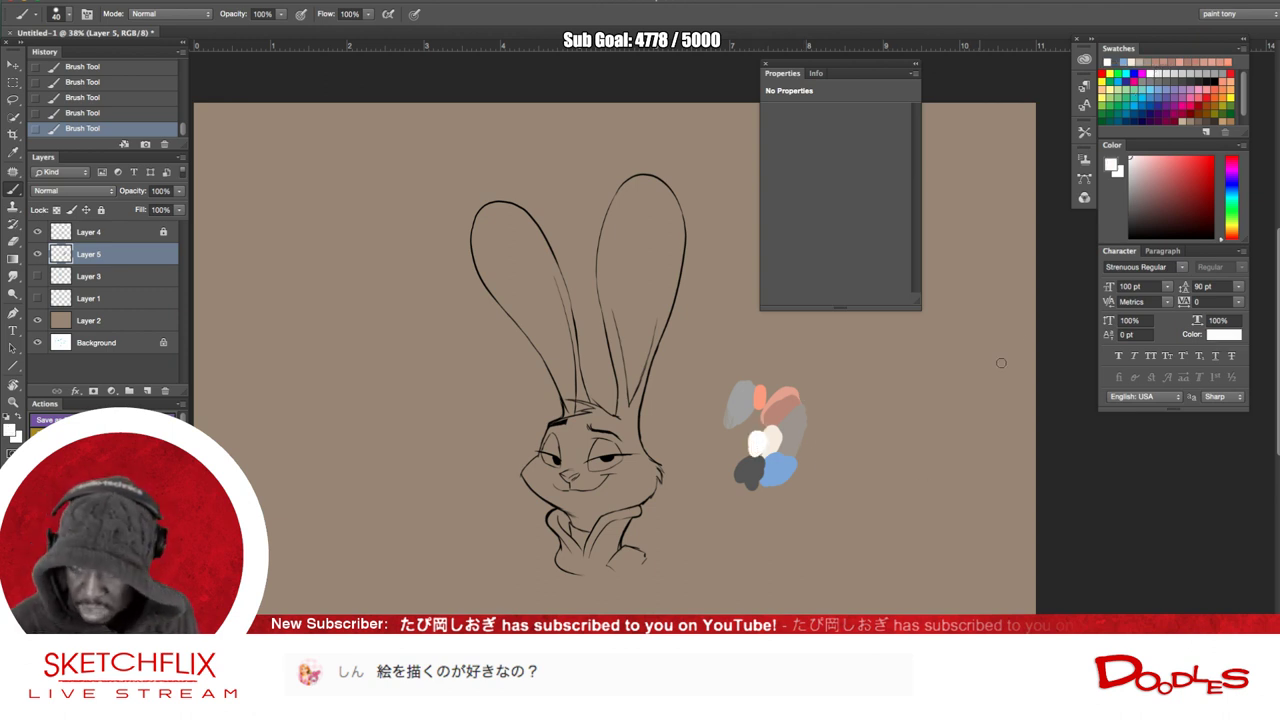
drag(1130, 158, 1130, 160)
click(1131, 161)
drag(762, 434, 753, 444)
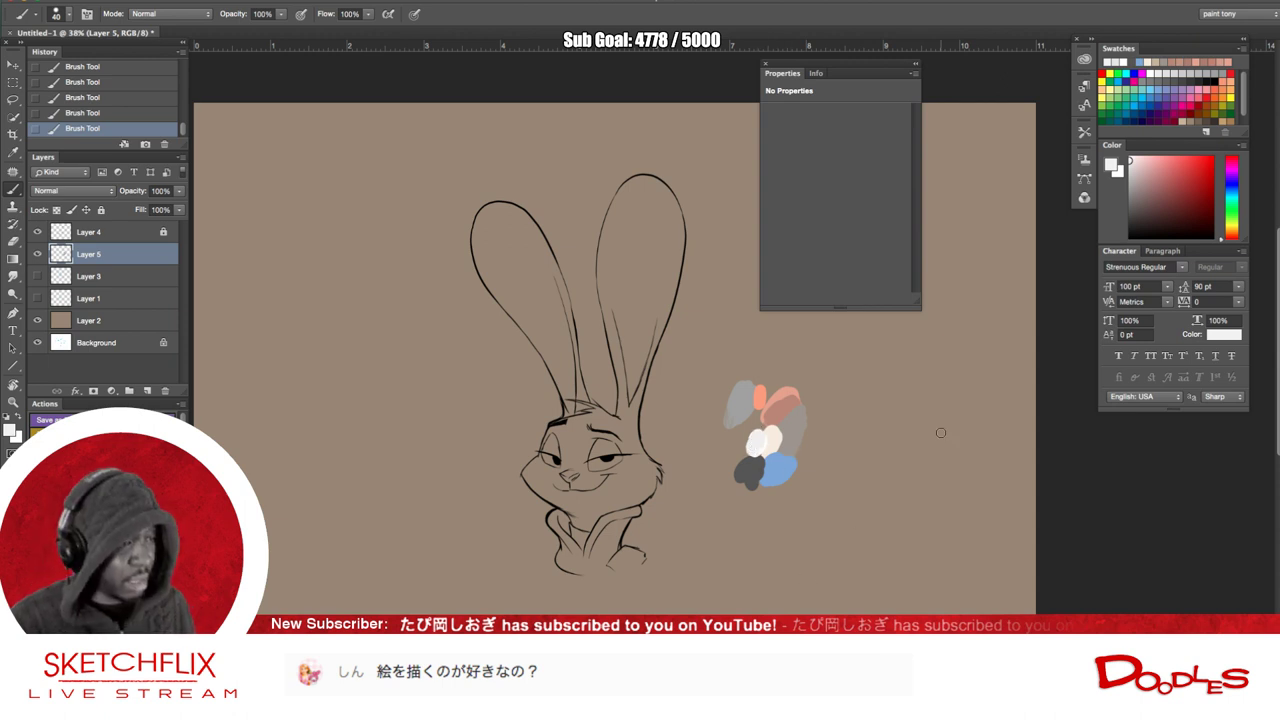
- Paint a short off-white test stroke between the rabbit's cheek and the colour patches
scroll(940, 432, up, 3)
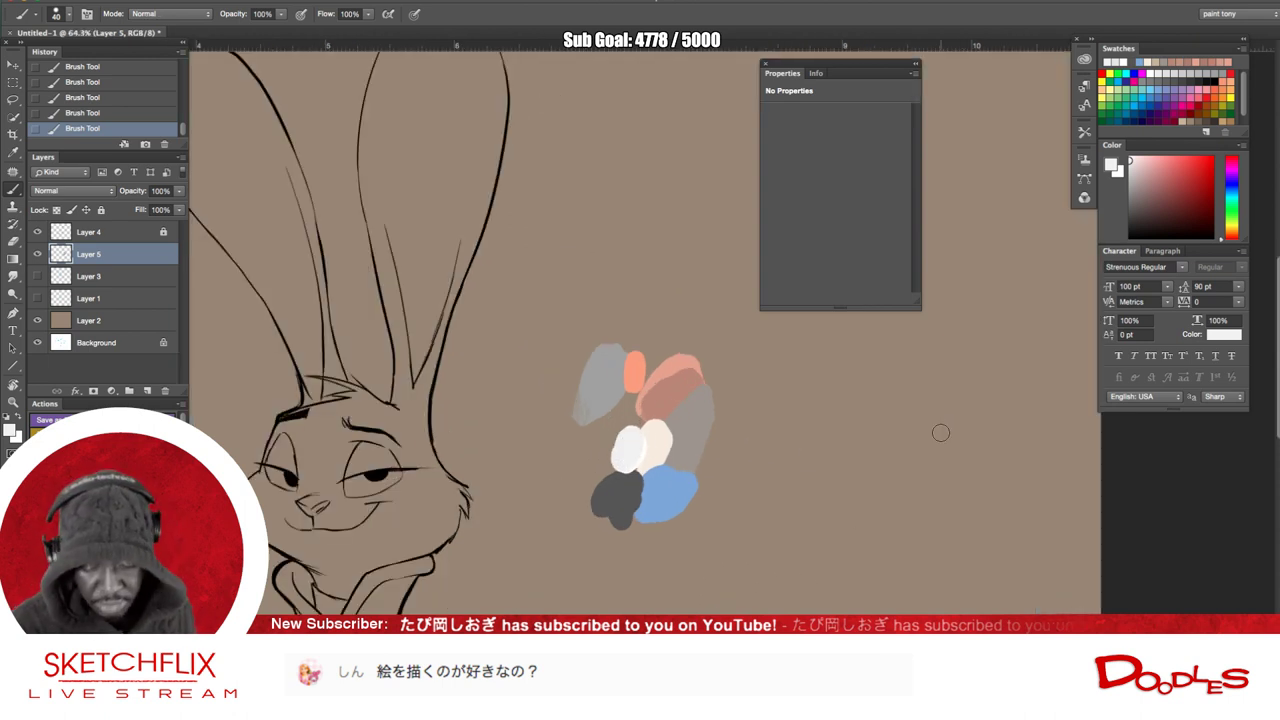
mouse_move(508, 529)
mouse_down()
mouse_move(700, 520)
mouse_move(618, 509)
mouse_up()
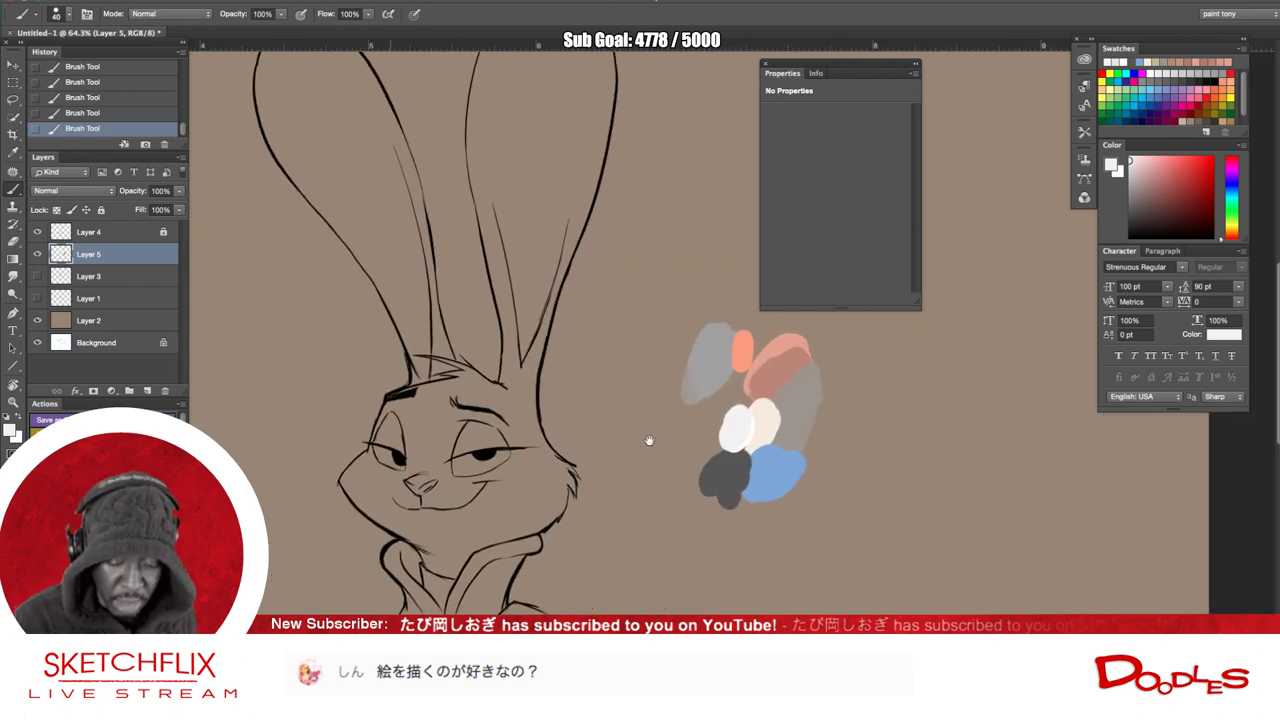
scroll(651, 449, up, 3)
drag(608, 436, 652, 420)
scroll(704, 401, down, 4)
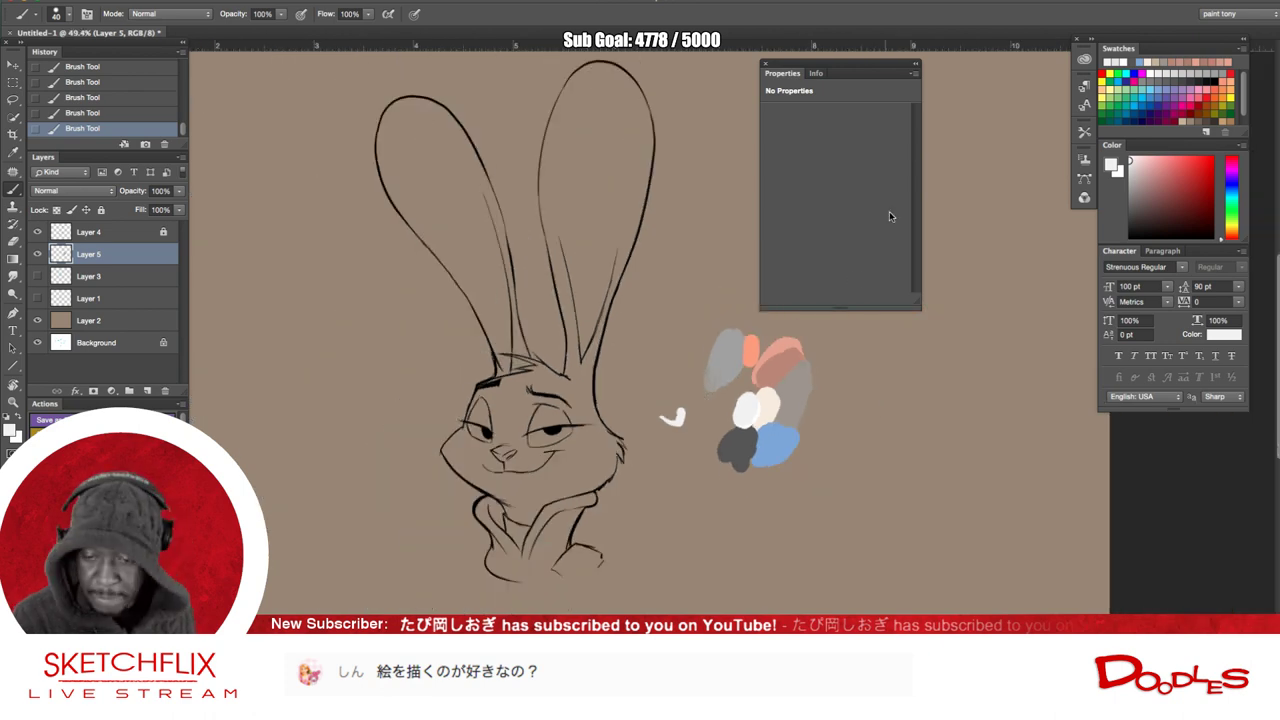
- Lock the colour patches on Layer 5 completely and create an active empty layer directly beneath it
drag(867, 71, 947, 86)
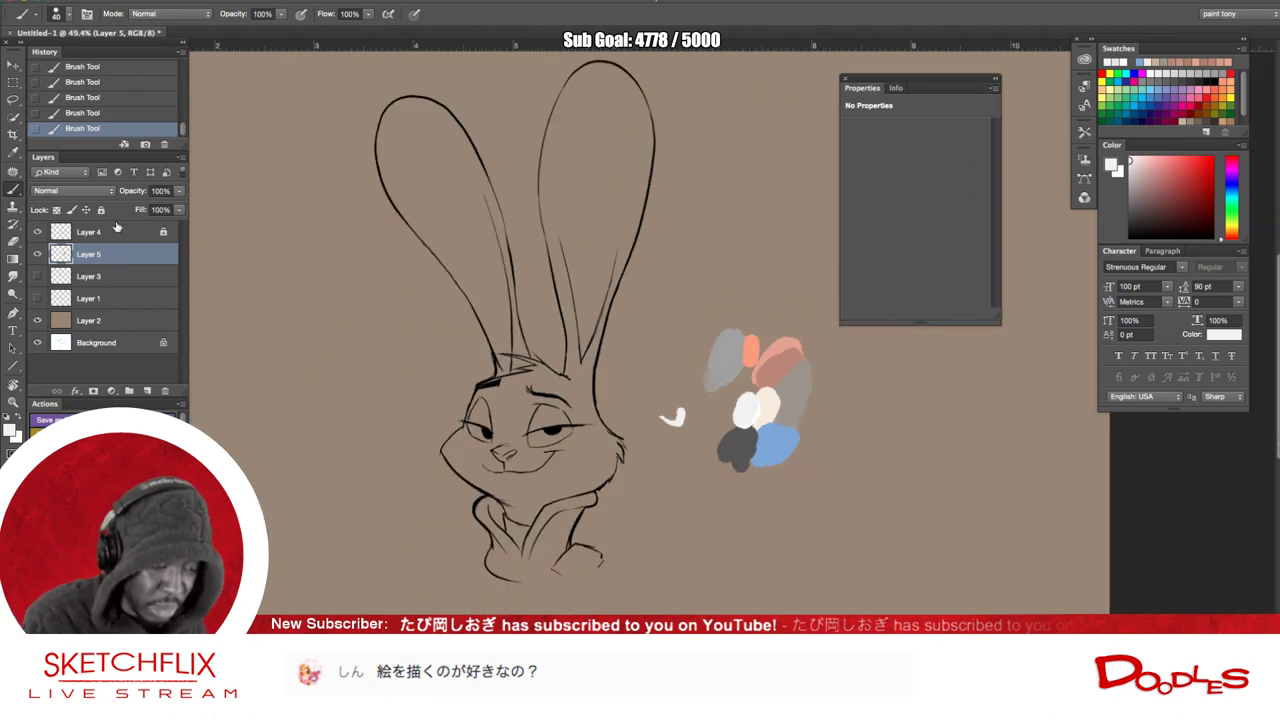
click(101, 211)
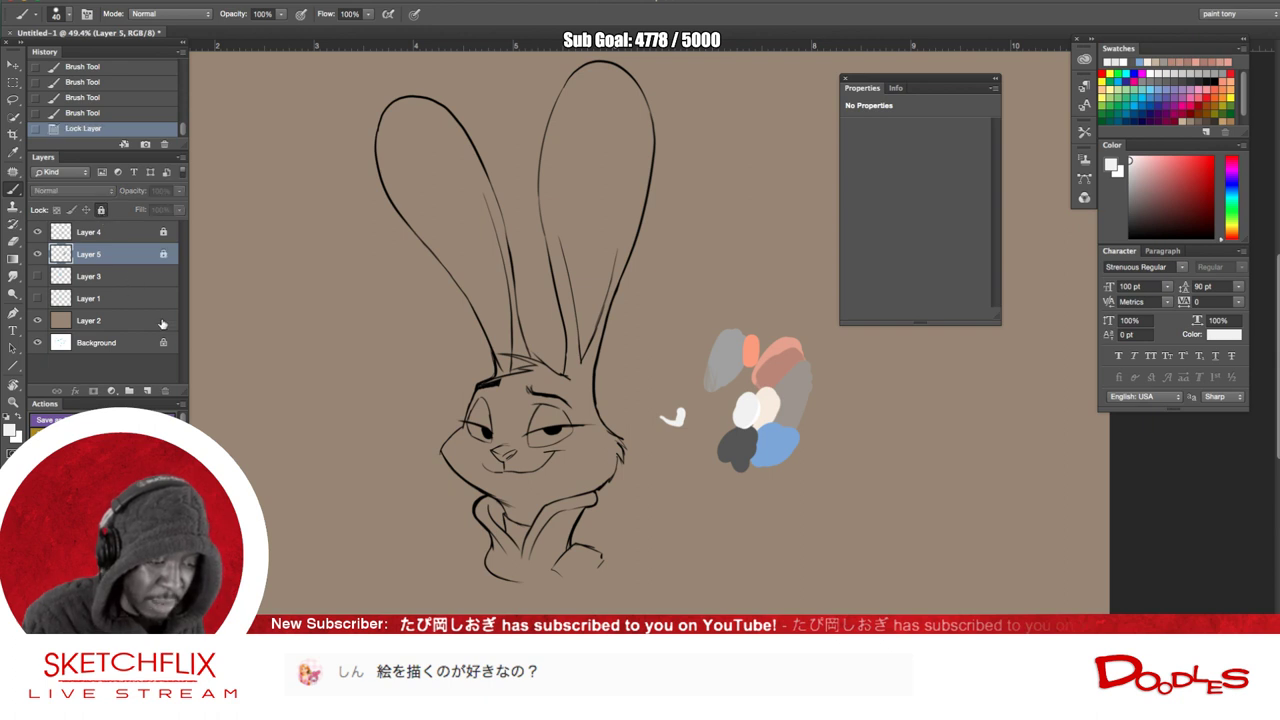
click(146, 391)
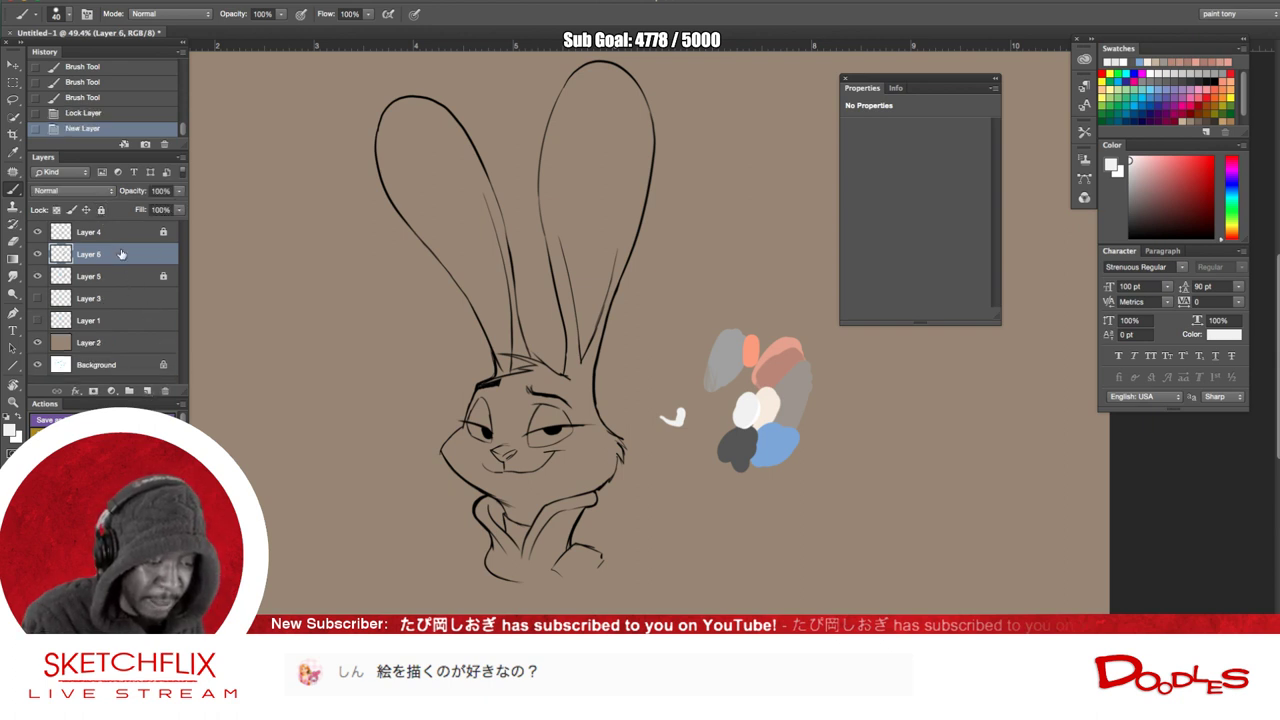
drag(116, 278, 116, 248)
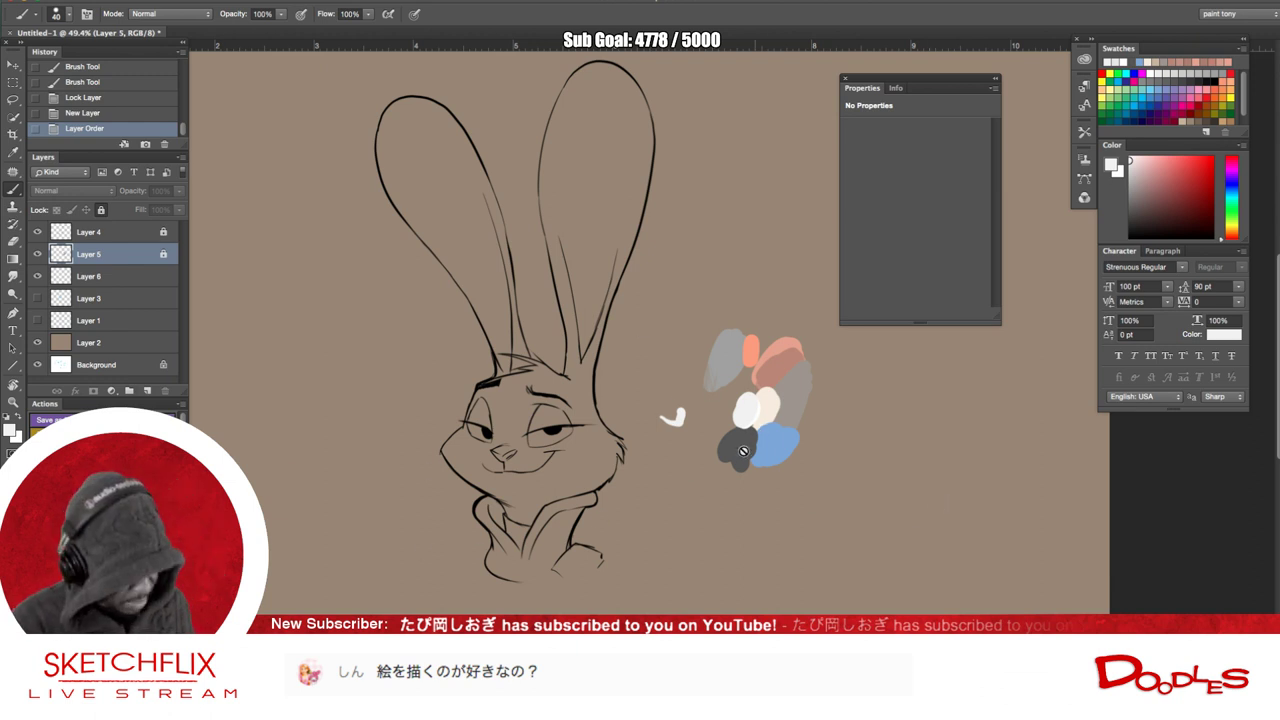
click(106, 280)
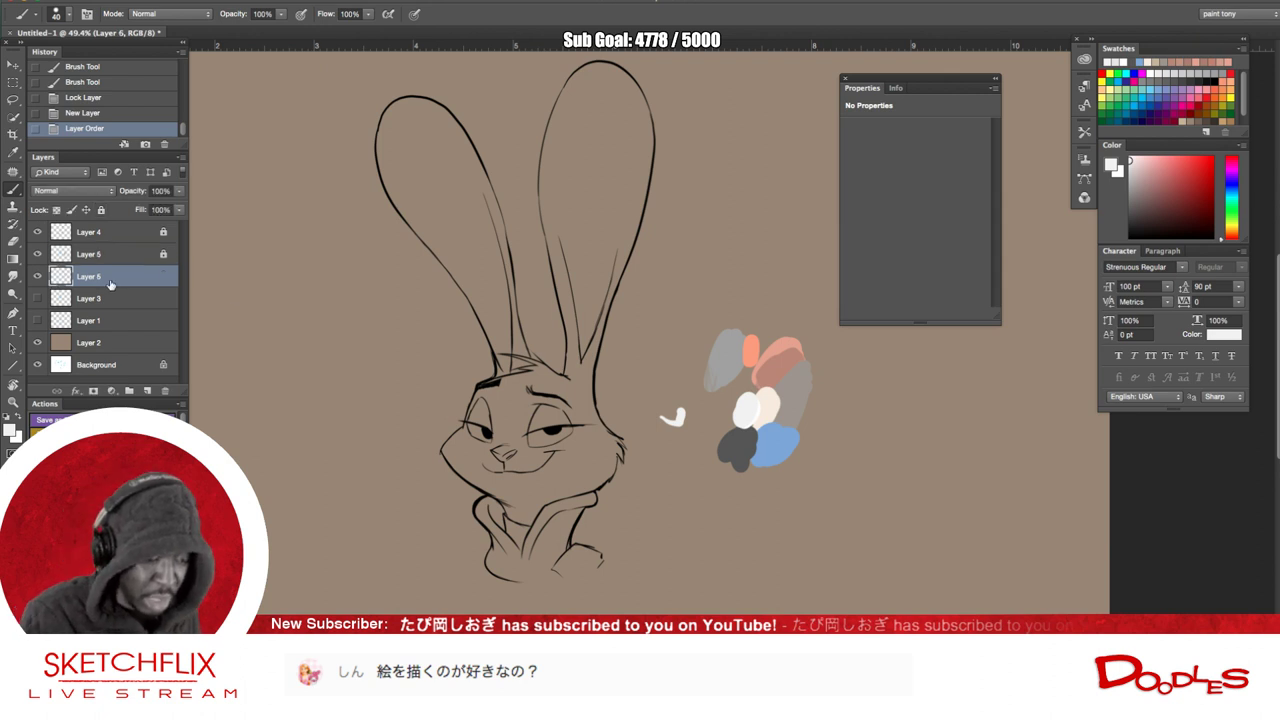
- Trace off-white paint inside the line art around the left ear, the right ear's inner side, the cheeks and the collar on Layer 6
mouse_move(572, 75)
mouse_down()
mouse_move(545, 198)
mouse_move(572, 395)
mouse_up()
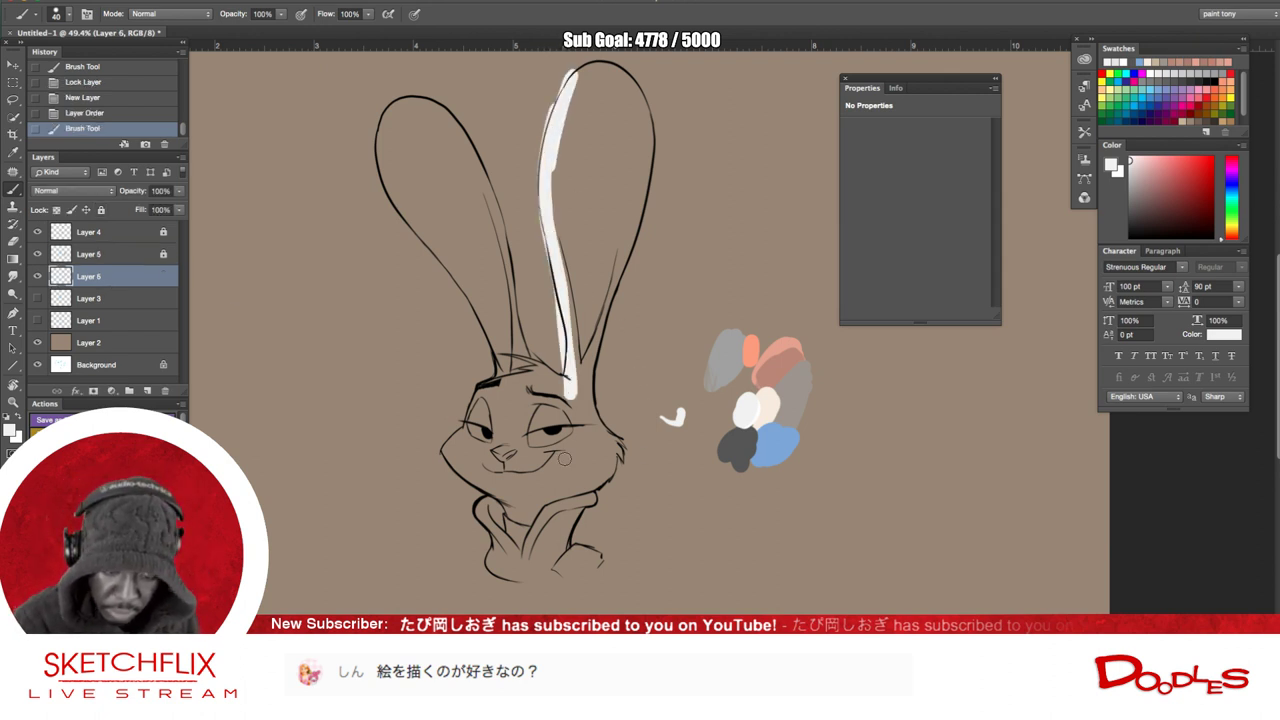
key(ctrl+z)
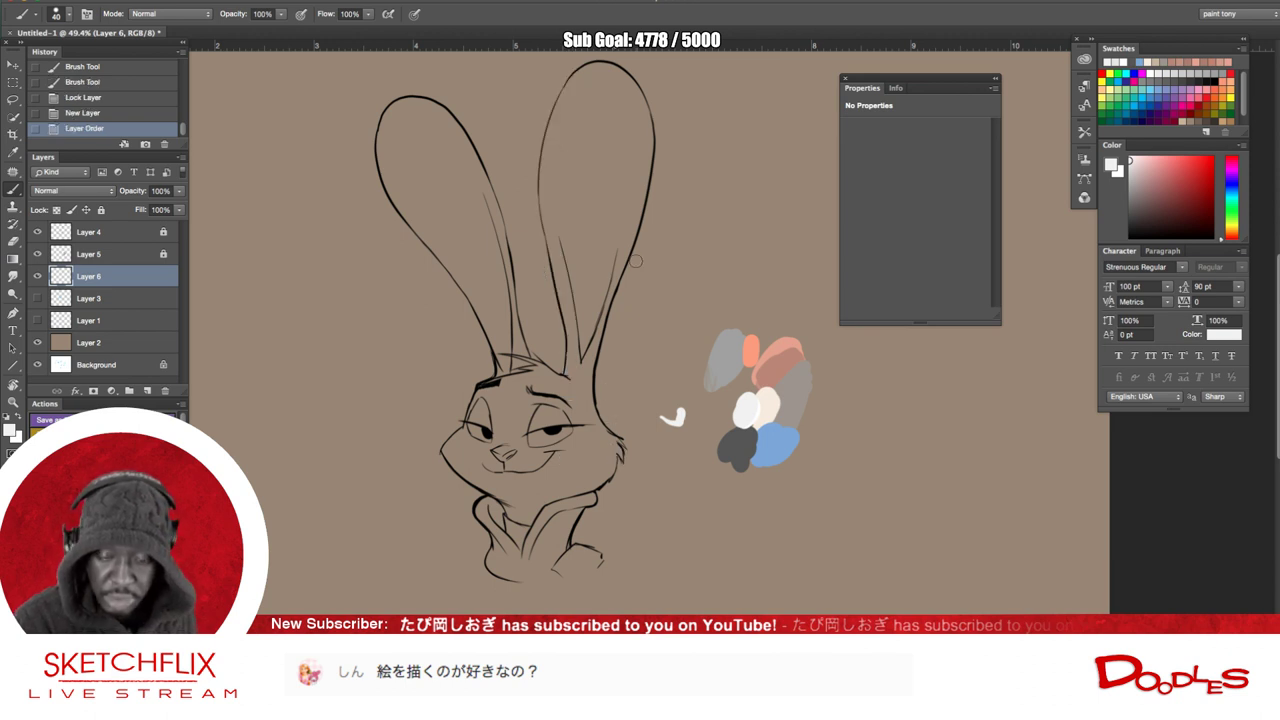
mouse_move(582, 66)
mouse_down()
mouse_move(542, 132)
mouse_move(568, 396)
mouse_move(518, 328)
mouse_move(493, 225)
mouse_move(428, 99)
mouse_move(390, 104)
mouse_move(382, 152)
mouse_move(402, 208)
mouse_move(498, 352)
mouse_move(508, 408)
mouse_move(483, 390)
mouse_move(446, 465)
mouse_move(500, 494)
mouse_move(480, 522)
mouse_move(494, 552)
mouse_move(538, 576)
mouse_up()
mouse_move(586, 500)
mouse_down()
mouse_move(566, 532)
mouse_move(572, 570)
mouse_move(590, 548)
mouse_move(598, 562)
mouse_move(570, 574)
mouse_move(584, 552)
mouse_move(598, 570)
mouse_move(582, 576)
mouse_move(588, 498)
mouse_move(612, 452)
mouse_up()
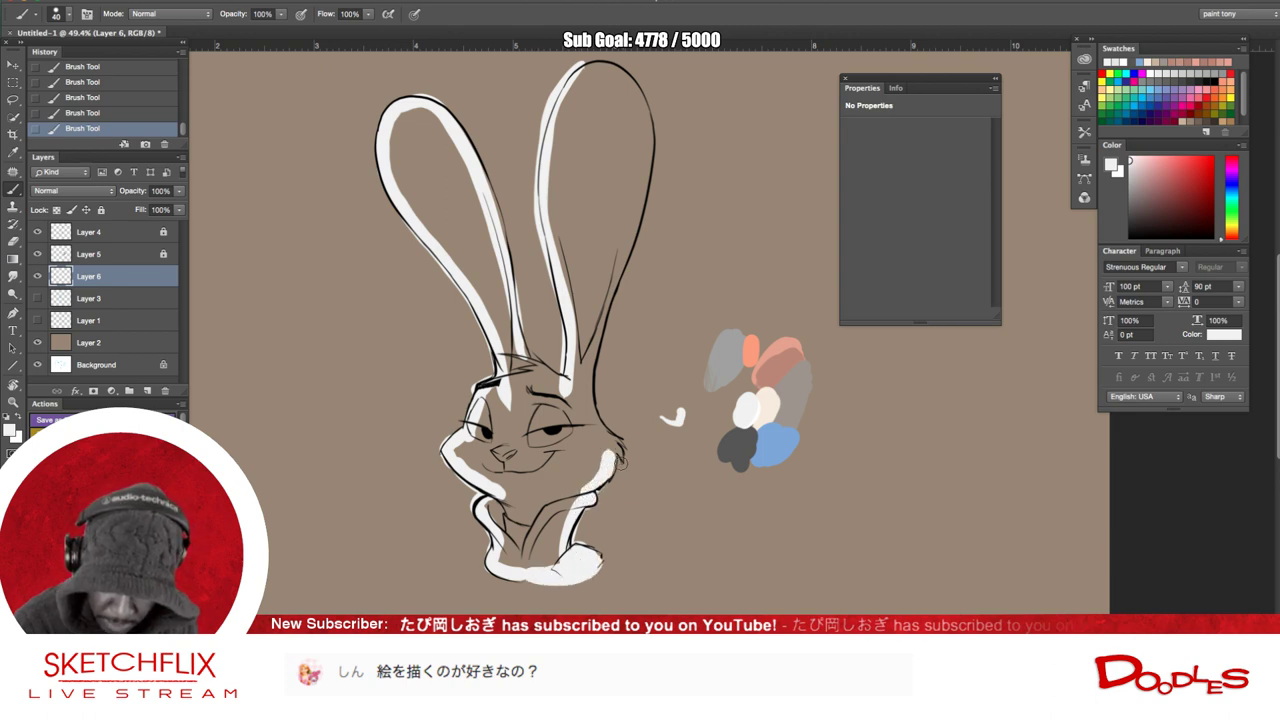
mouse_move(594, 340)
mouse_down()
mouse_move(586, 378)
mouse_move(619, 449)
mouse_move(582, 488)
mouse_up()
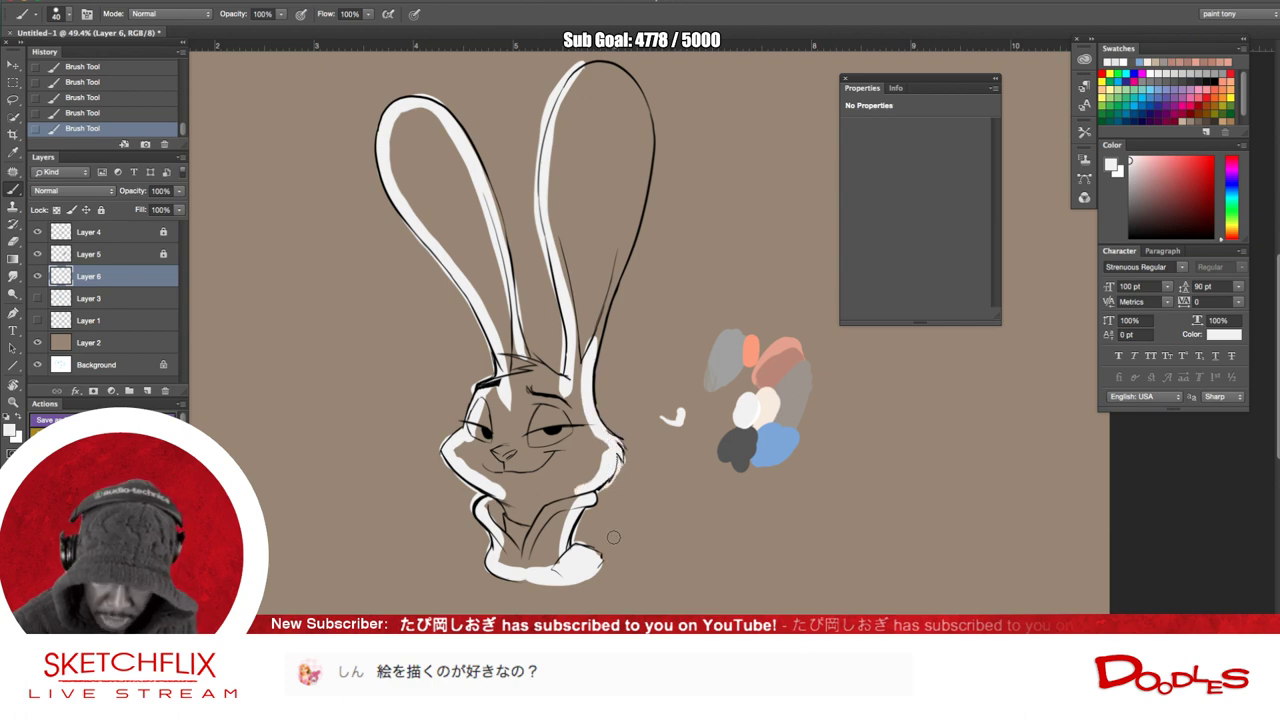
- Continue the off-white edge over the tip of the rabbit's right ear and down its outer side to the base
scroll(614, 538, up, 5)
drag(714, 80, 642, 505)
drag(637, 329, 609, 134)
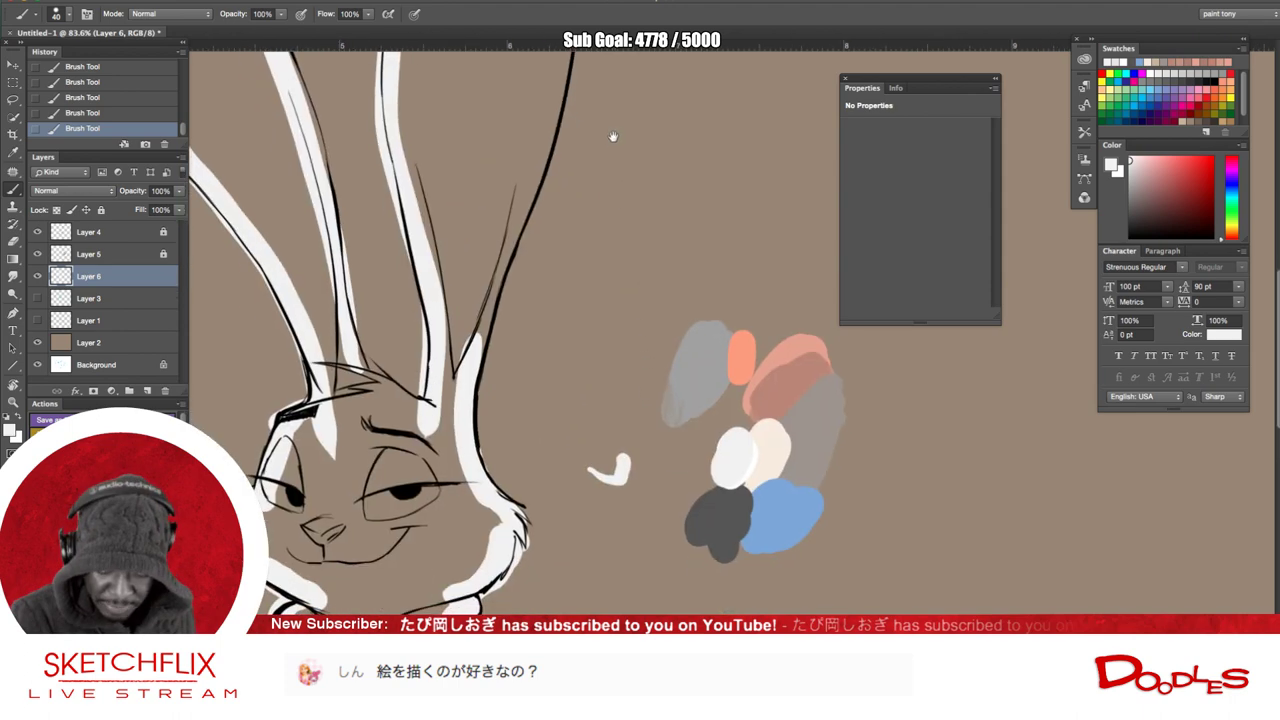
drag(620, 256, 617, 391)
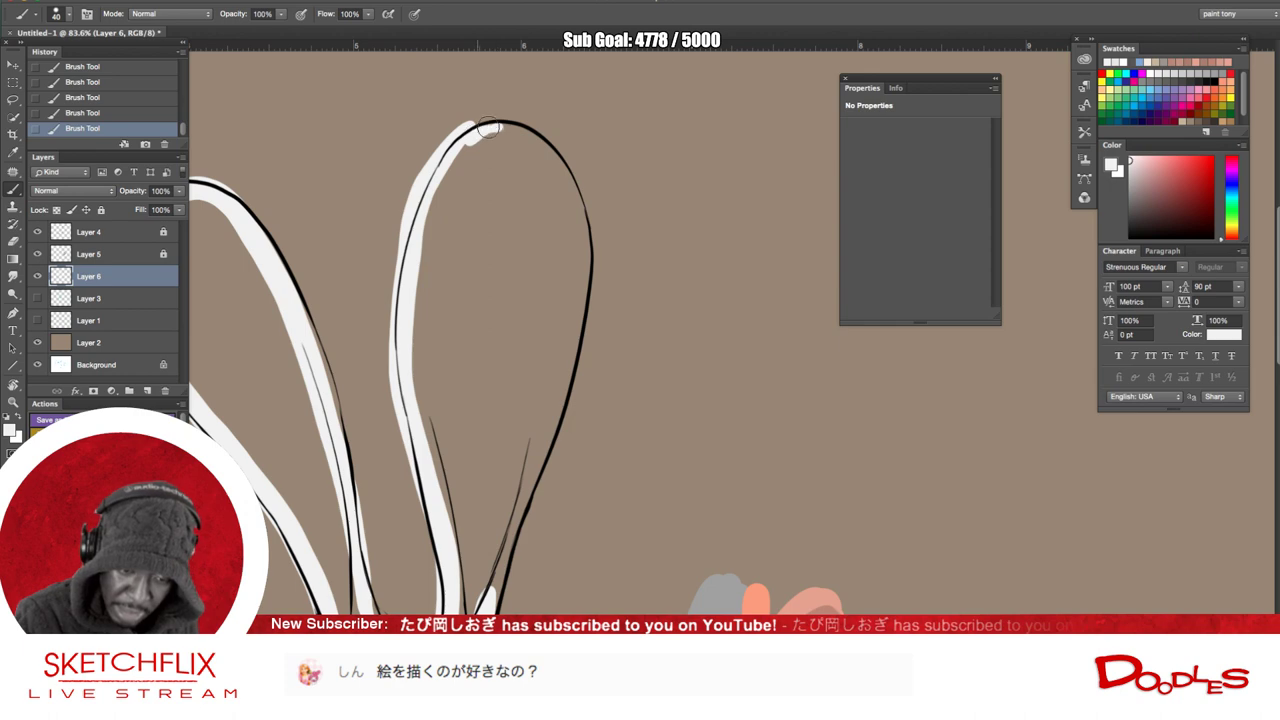
mouse_move(506, 128)
mouse_down()
mouse_move(564, 168)
mouse_move(589, 292)
mouse_move(488, 612)
mouse_move(491, 600)
mouse_up()
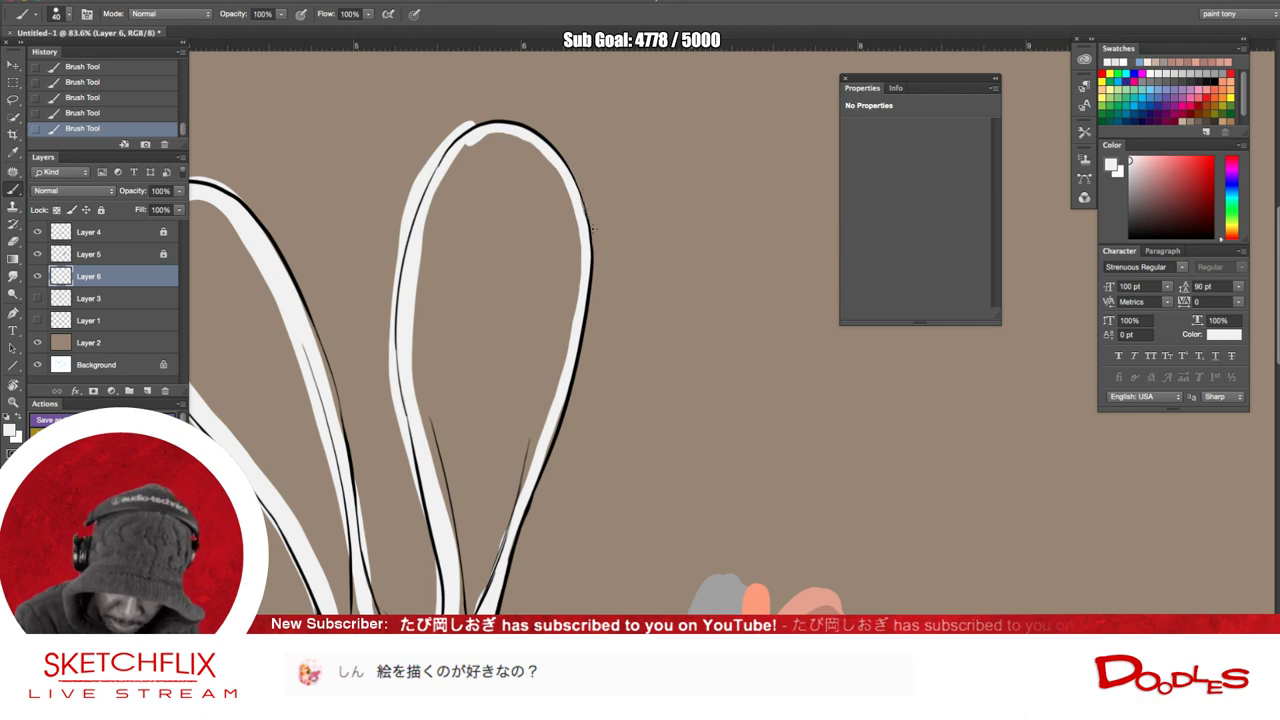
- Tidy the off-white edge of the right ear, erasing the paint that spills outside its line art
drag(596, 243, 600, 268)
drag(573, 190, 583, 218)
drag(585, 228, 562, 172)
drag(469, 123, 471, 125)
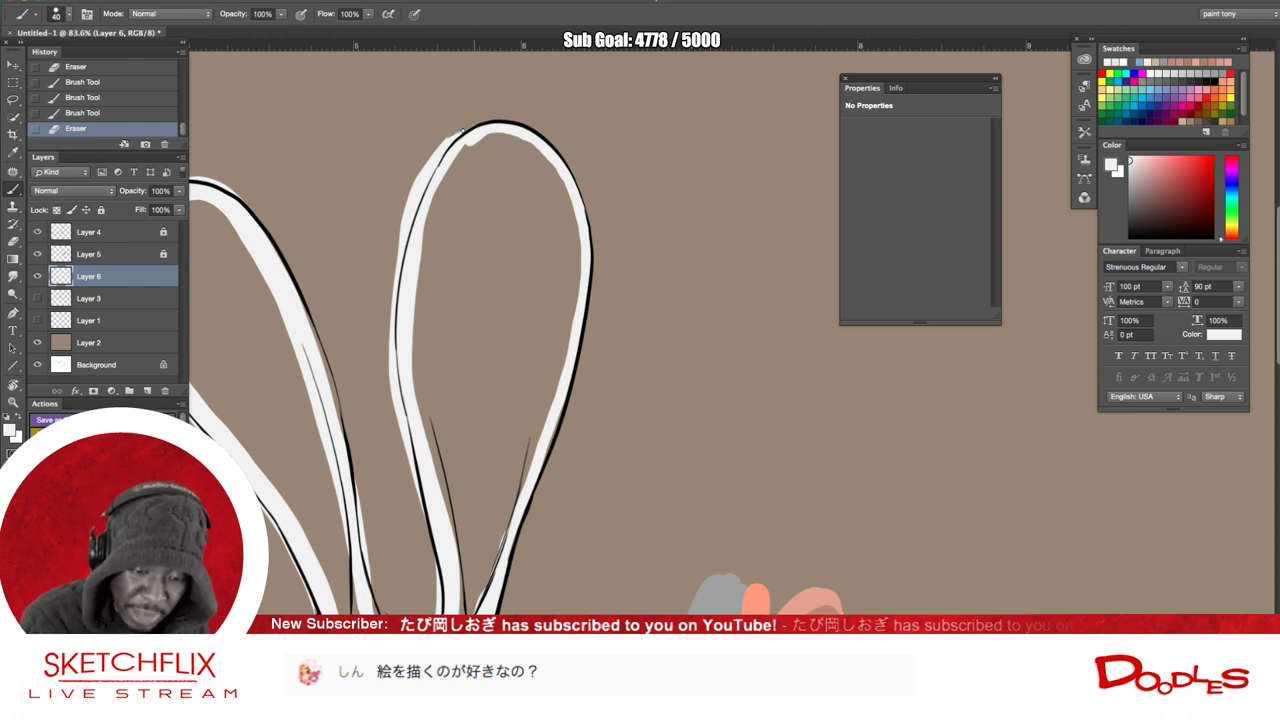
mouse_move(470, 126)
mouse_down()
mouse_move(408, 218)
mouse_move(417, 170)
mouse_move(403, 232)
mouse_move(443, 155)
mouse_move(393, 270)
mouse_move(412, 215)
mouse_move(394, 400)
mouse_move(389, 305)
mouse_move(397, 278)
mouse_move(404, 430)
mouse_up()
click(421, 515)
scroll(551, 423, down, 5)
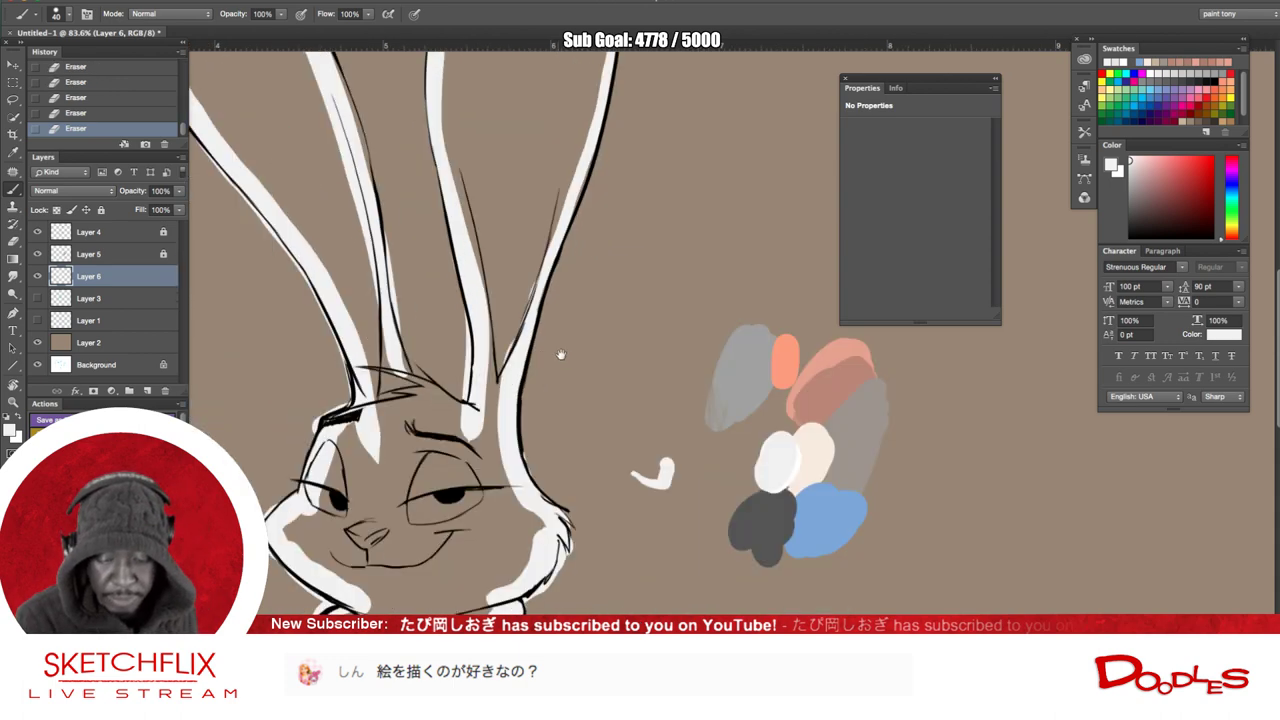
- Extend the off-white paint over the hair tuft and the left ear's base, erasing the spill outside the line art between the ears
drag(463, 319, 462, 315)
drag(466, 367, 465, 368)
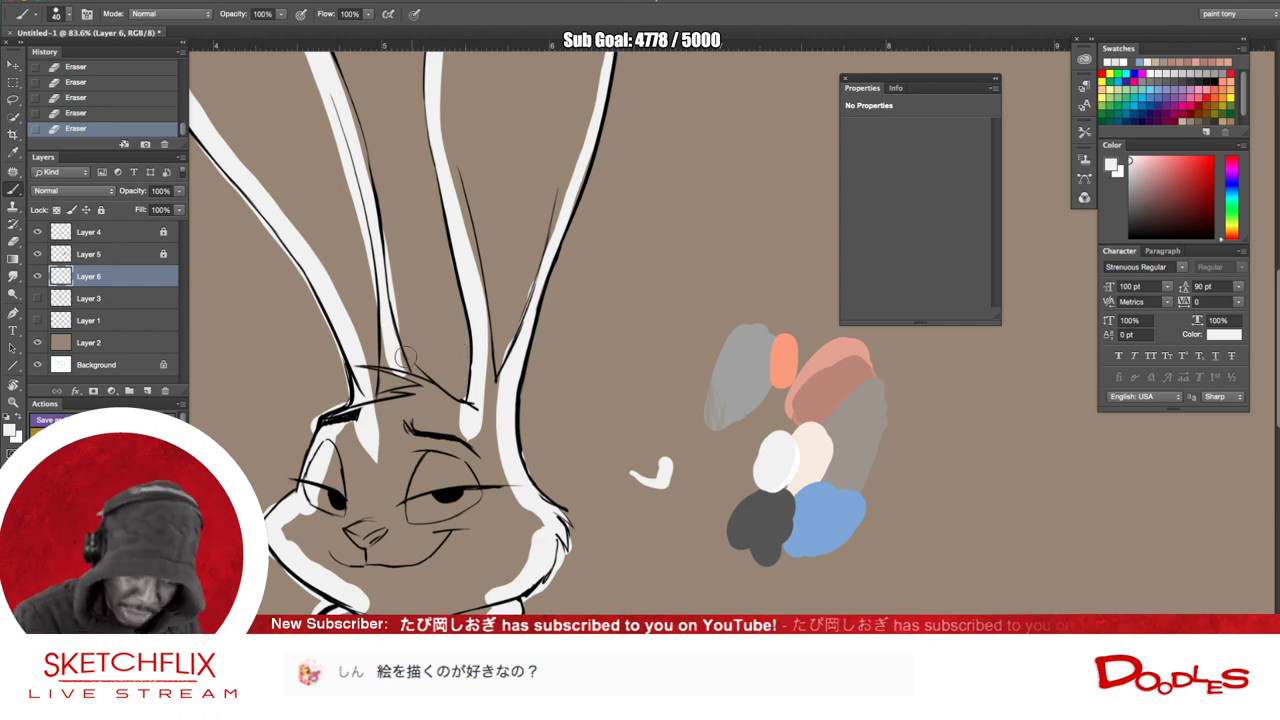
mouse_move(398, 360)
mouse_down()
mouse_move(463, 410)
mouse_move(429, 397)
mouse_move(380, 339)
mouse_move(397, 397)
mouse_move(377, 381)
mouse_move(397, 376)
mouse_move(391, 324)
mouse_move(400, 356)
mouse_up()
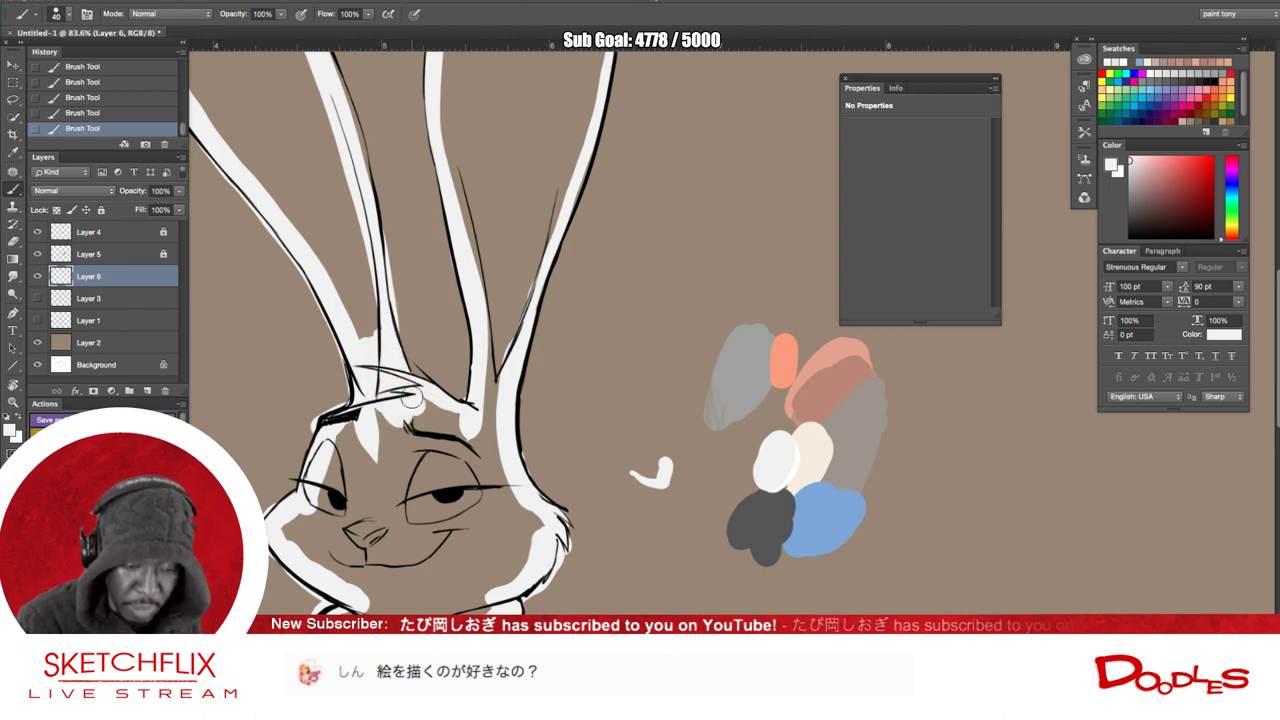
key(e)
drag(384, 228, 403, 335)
click(475, 393)
click(475, 393)
click(465, 399)
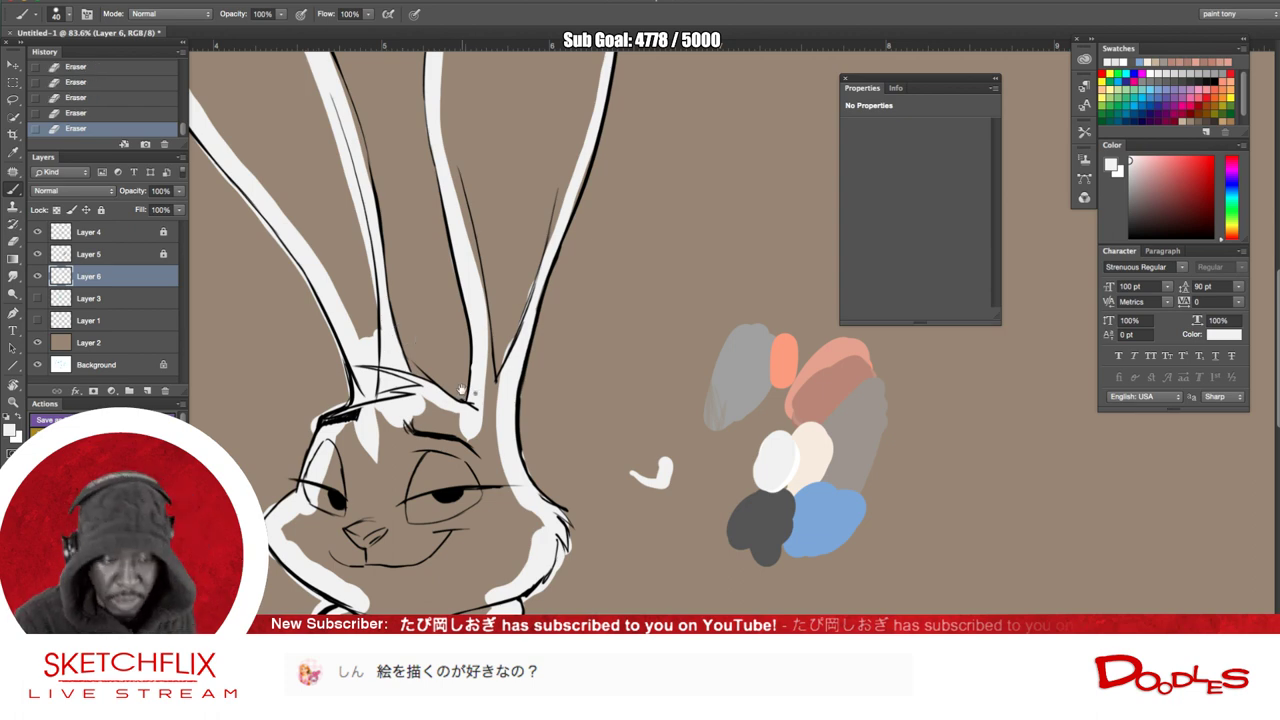
- Fill the off-white gaps along the left ear's inner side and erase the paint spilling outside that ear's outline
mouse_move(490, 463)
mouse_down()
mouse_move(718, 563)
mouse_move(710, 591)
mouse_up()
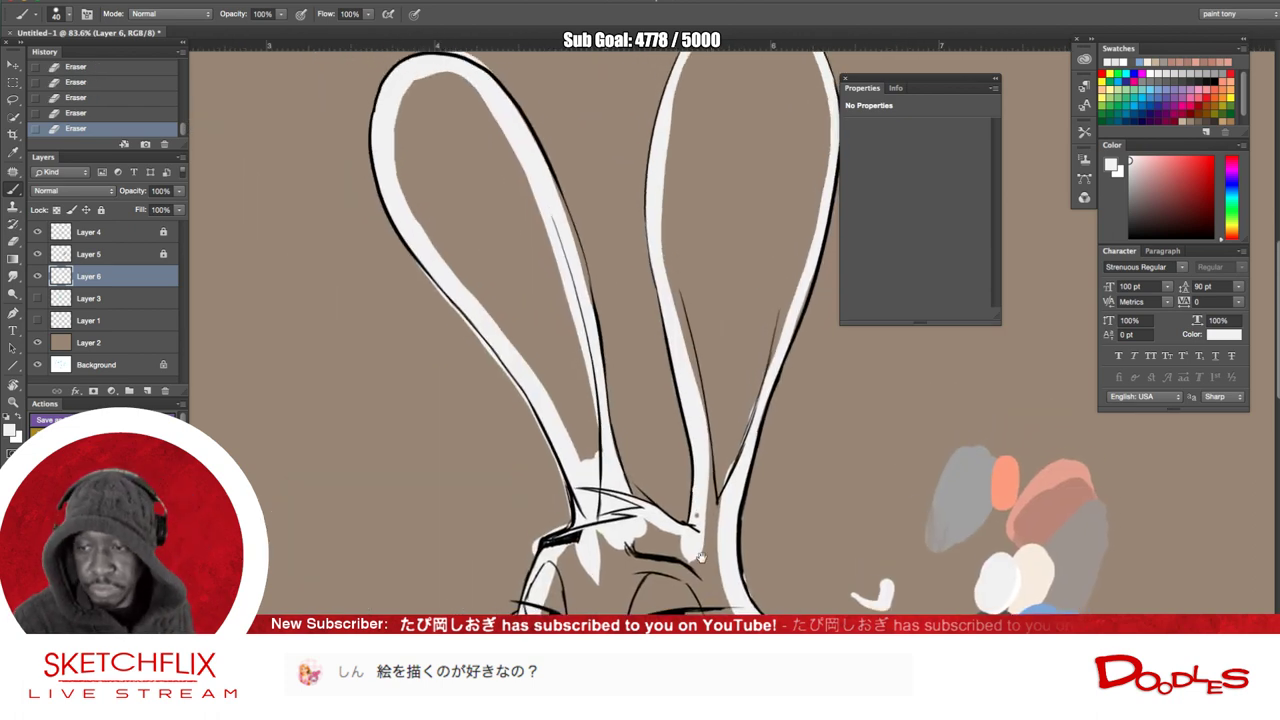
drag(552, 186, 588, 338)
drag(582, 289, 592, 376)
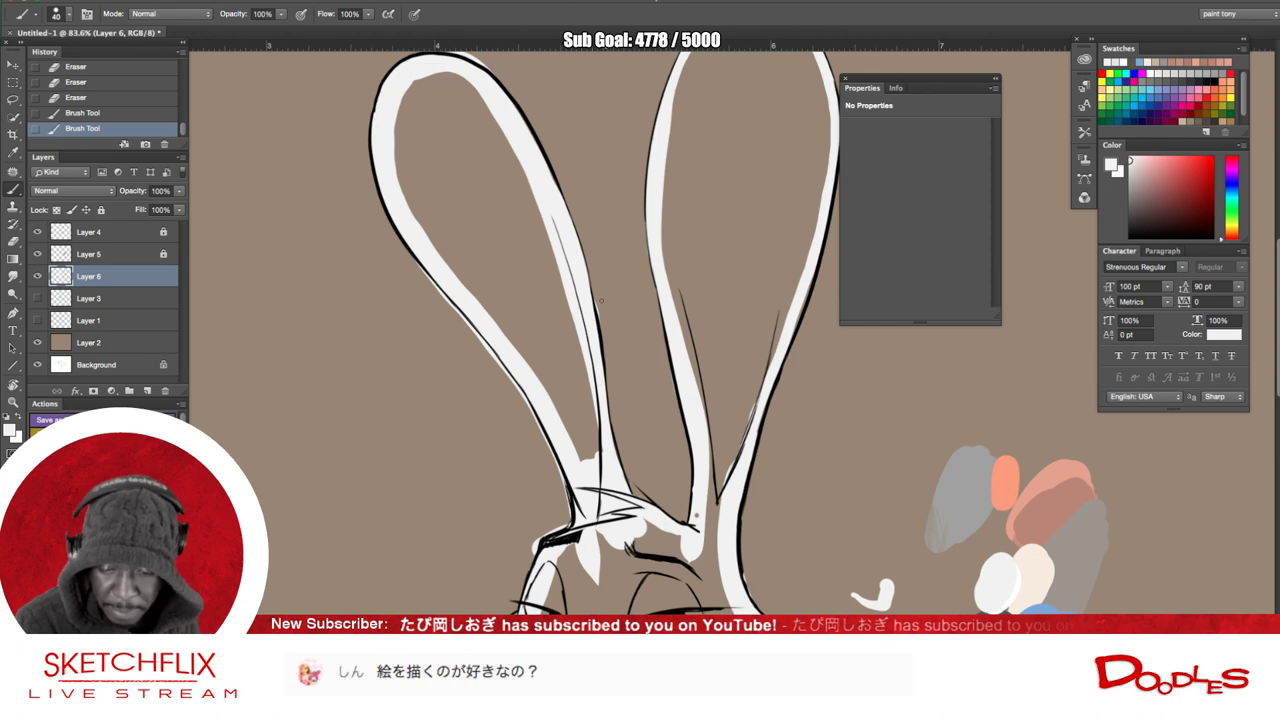
drag(598, 314, 595, 325)
drag(466, 295, 451, 461)
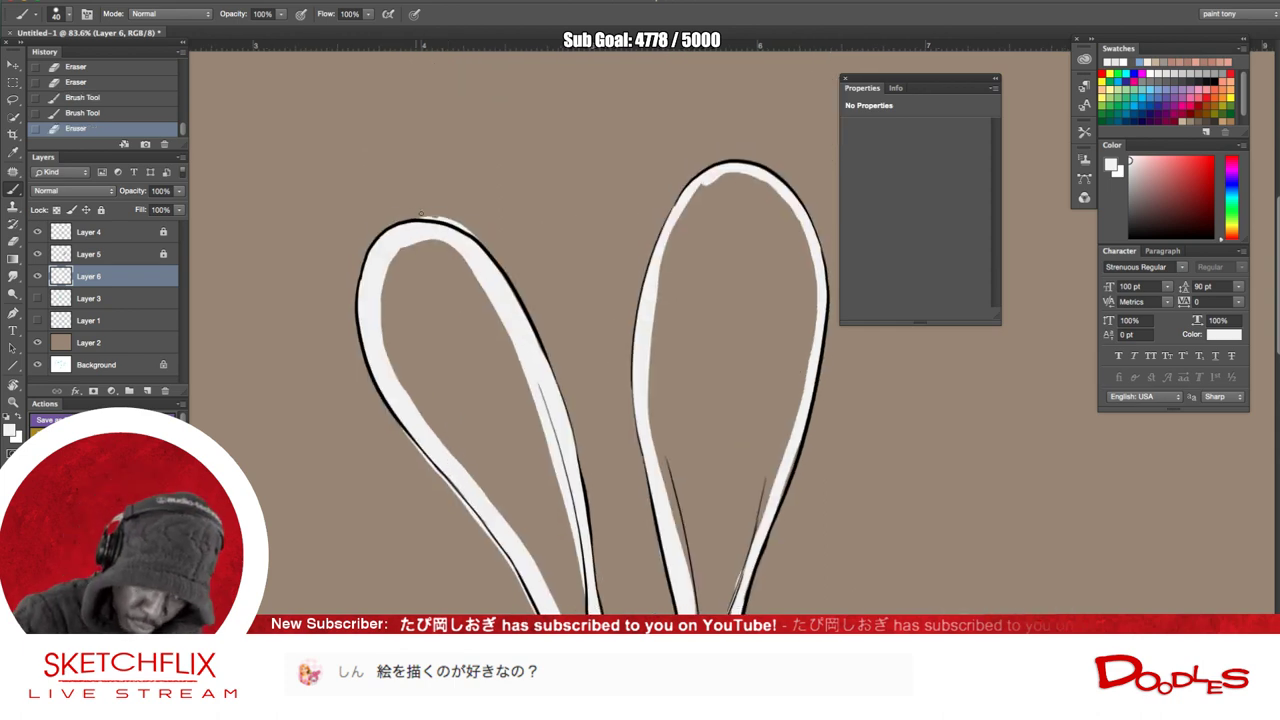
click(481, 240)
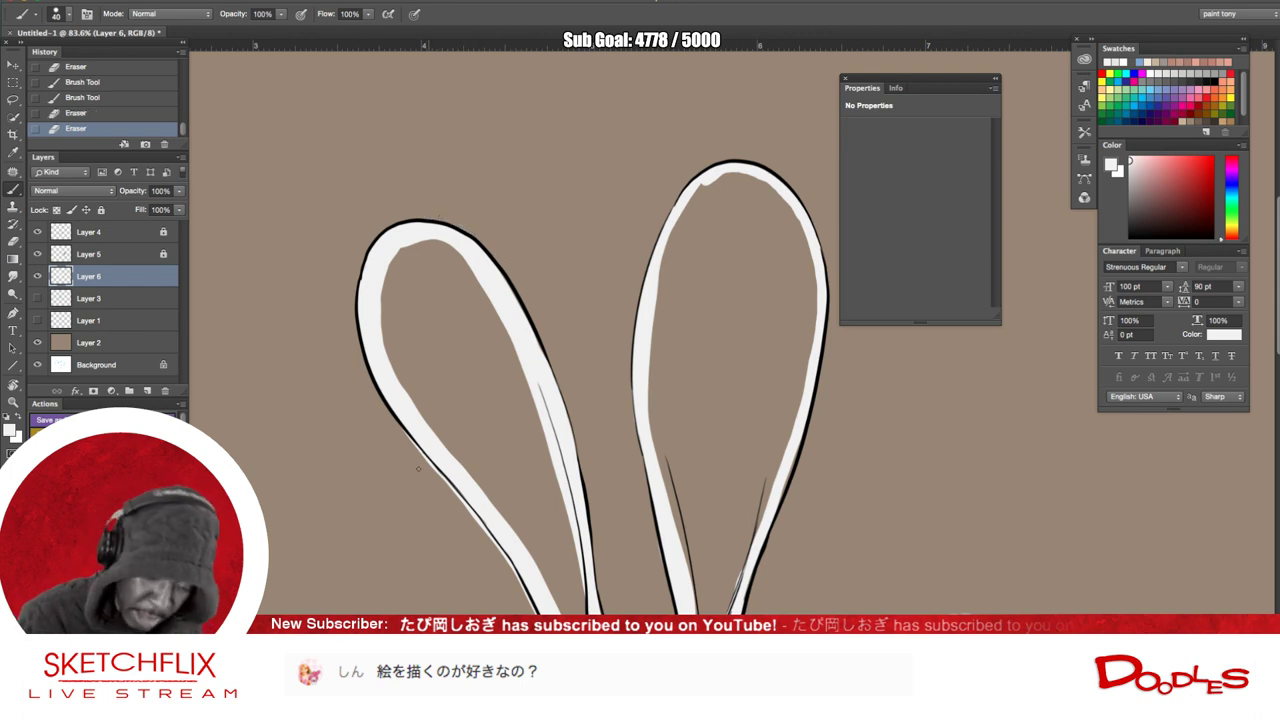
mouse_move(399, 430)
mouse_down()
mouse_move(505, 560)
mouse_move(443, 300)
mouse_up()
click(484, 535)
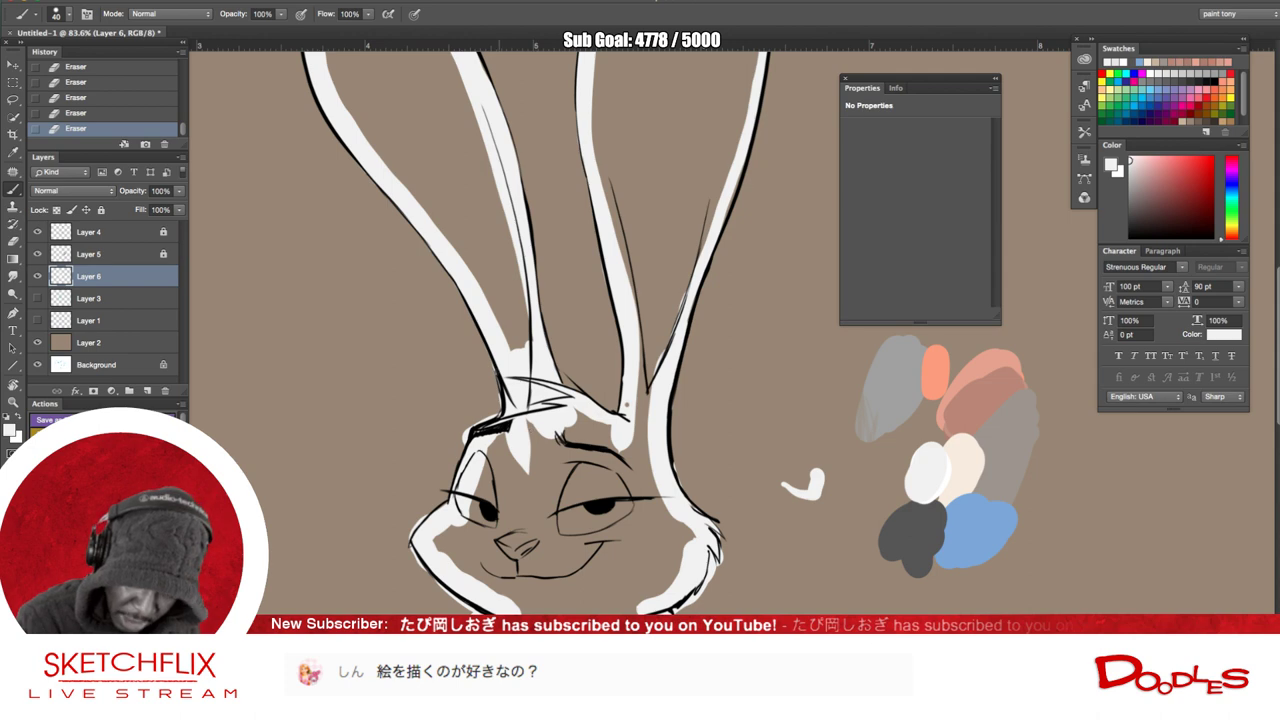
- Erase the off-white spill outside the line art at the forehead, collar, shoulder, cheek fur and the right ear's outer base
mouse_move(498, 378)
mouse_down()
mouse_move(502, 404)
mouse_move(462, 438)
mouse_up()
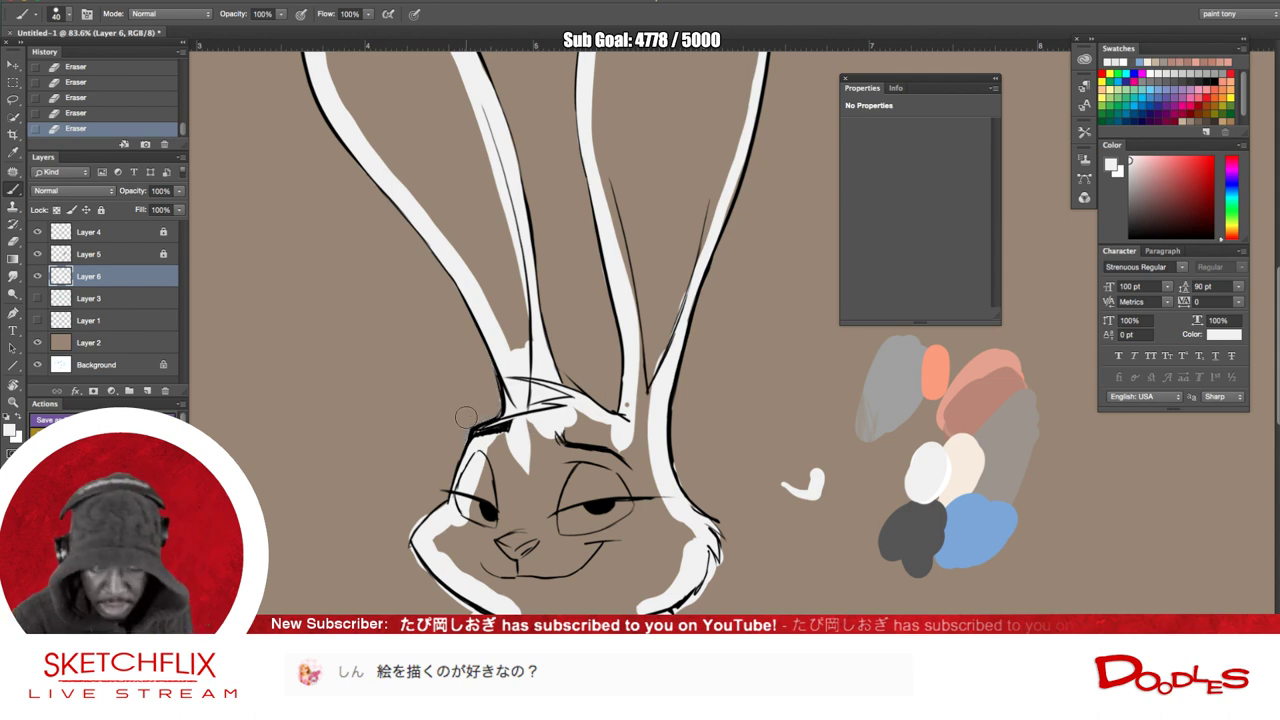
drag(776, 455, 736, 344)
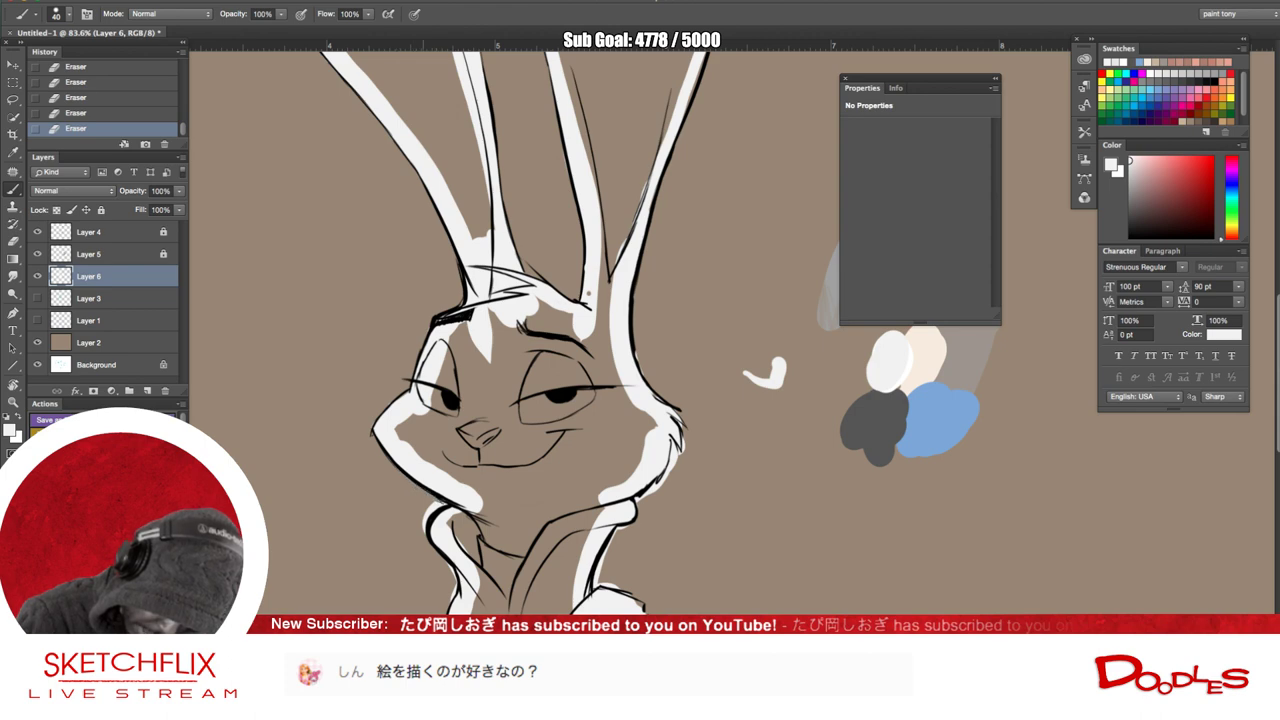
drag(443, 503, 426, 525)
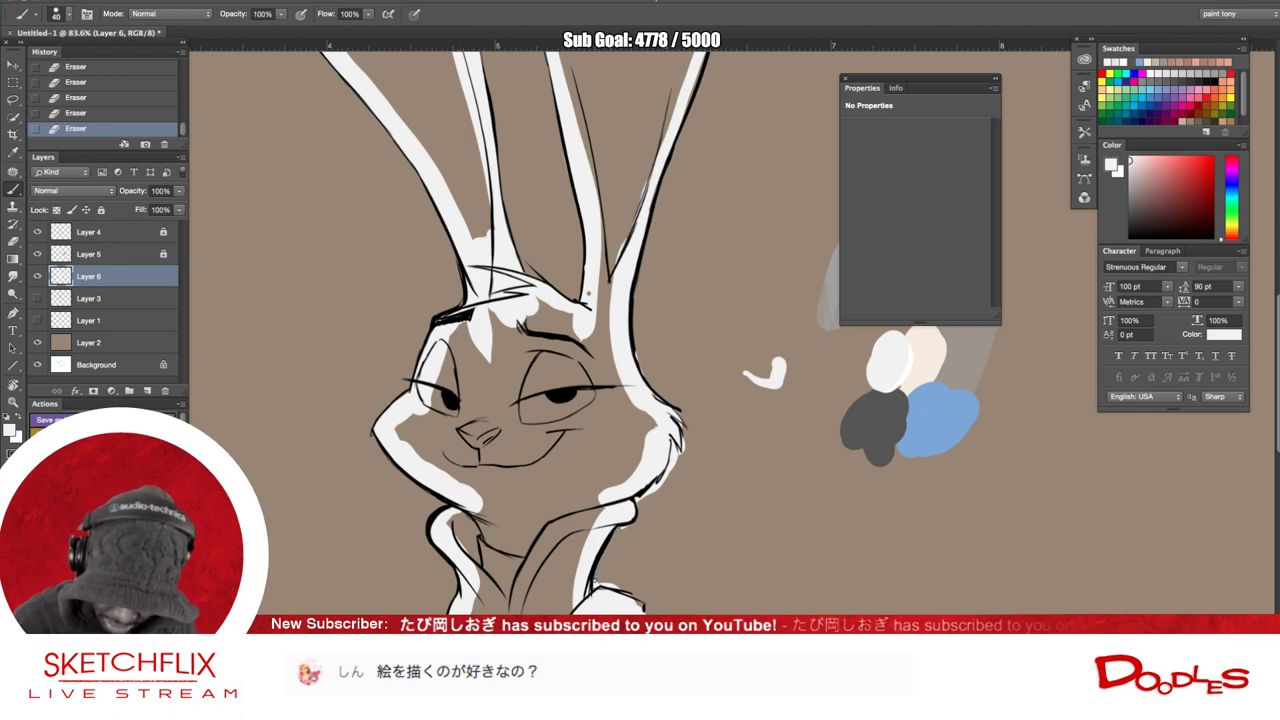
drag(601, 584, 622, 590)
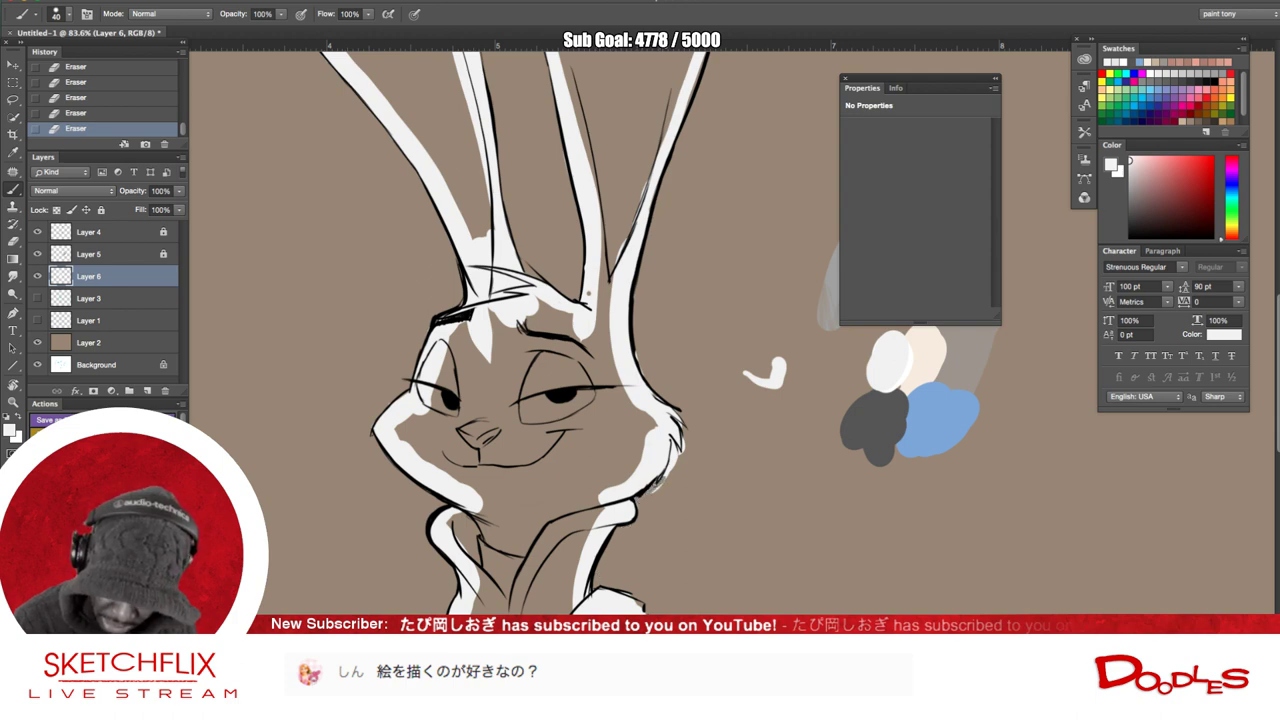
drag(676, 440, 668, 470)
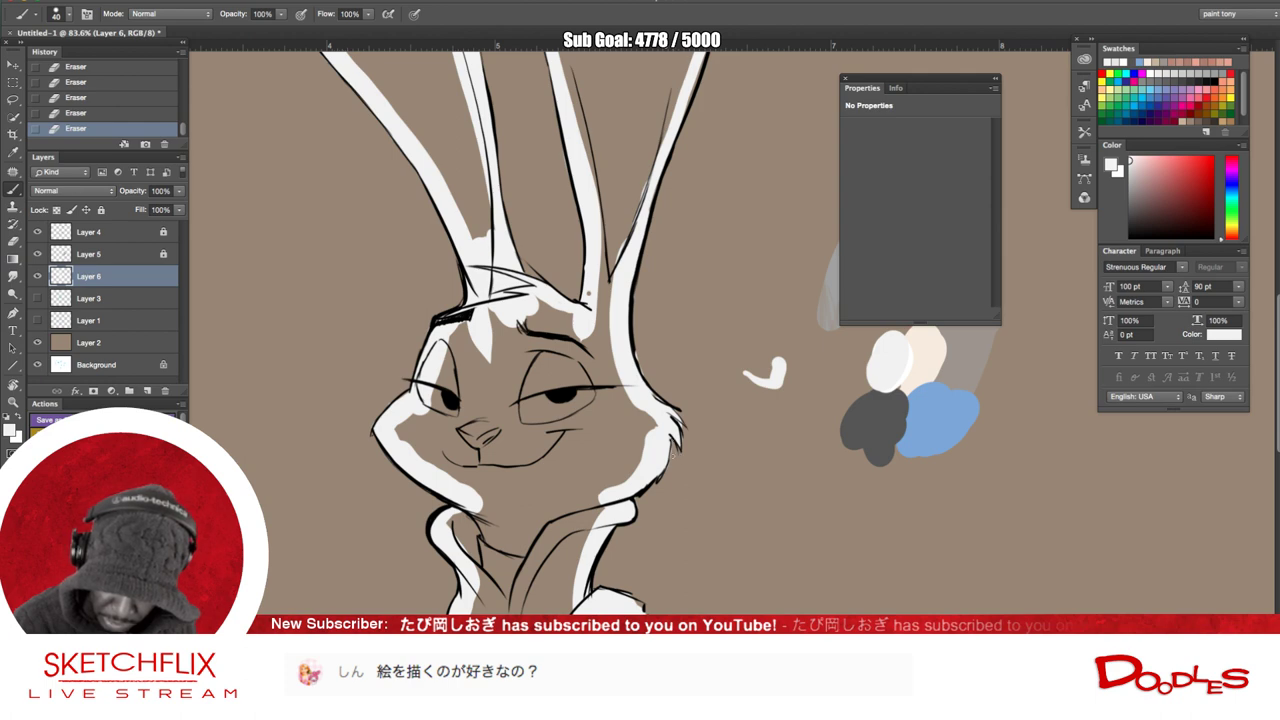
drag(639, 356, 634, 372)
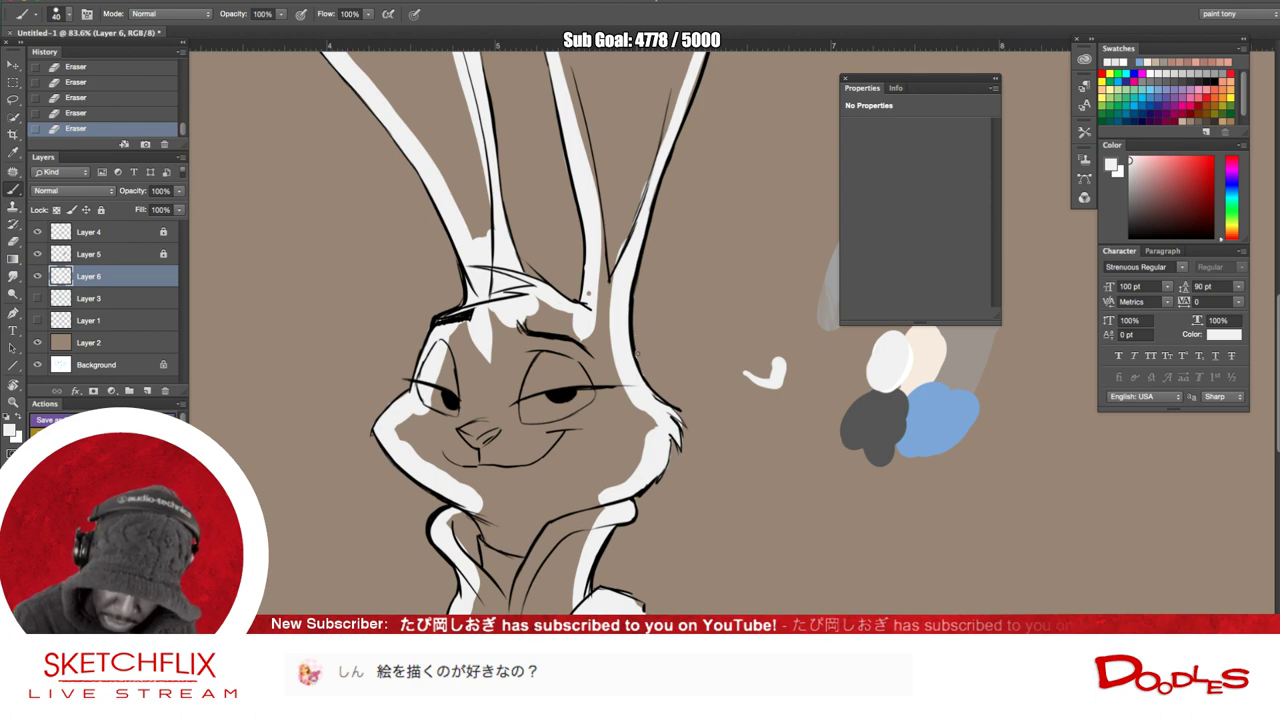
drag(627, 233, 617, 256)
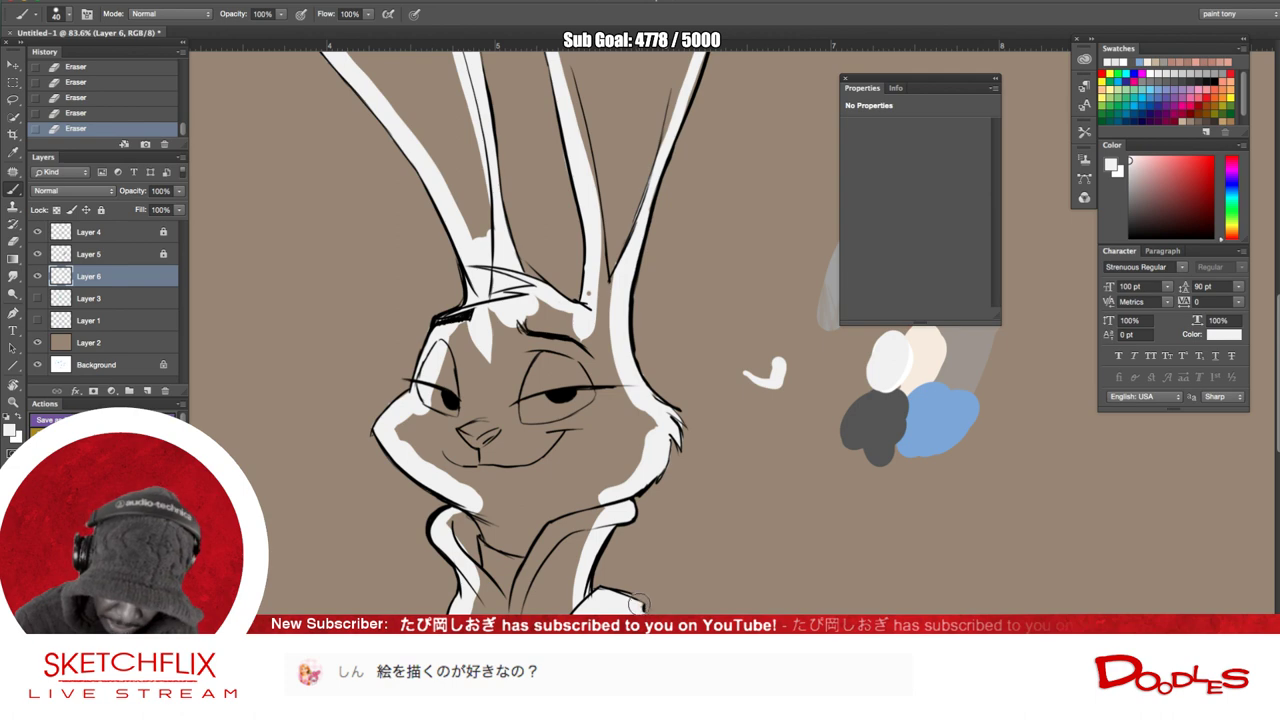
- Thicken the off-white edge at the collar and inside the right ear's base, and tidy the edge beside the left eyebrow
mouse_move(567, 606)
mouse_down()
mouse_move(586, 498)
mouse_move(578, 558)
mouse_move(646, 439)
mouse_move(593, 296)
mouse_move(609, 217)
mouse_up()
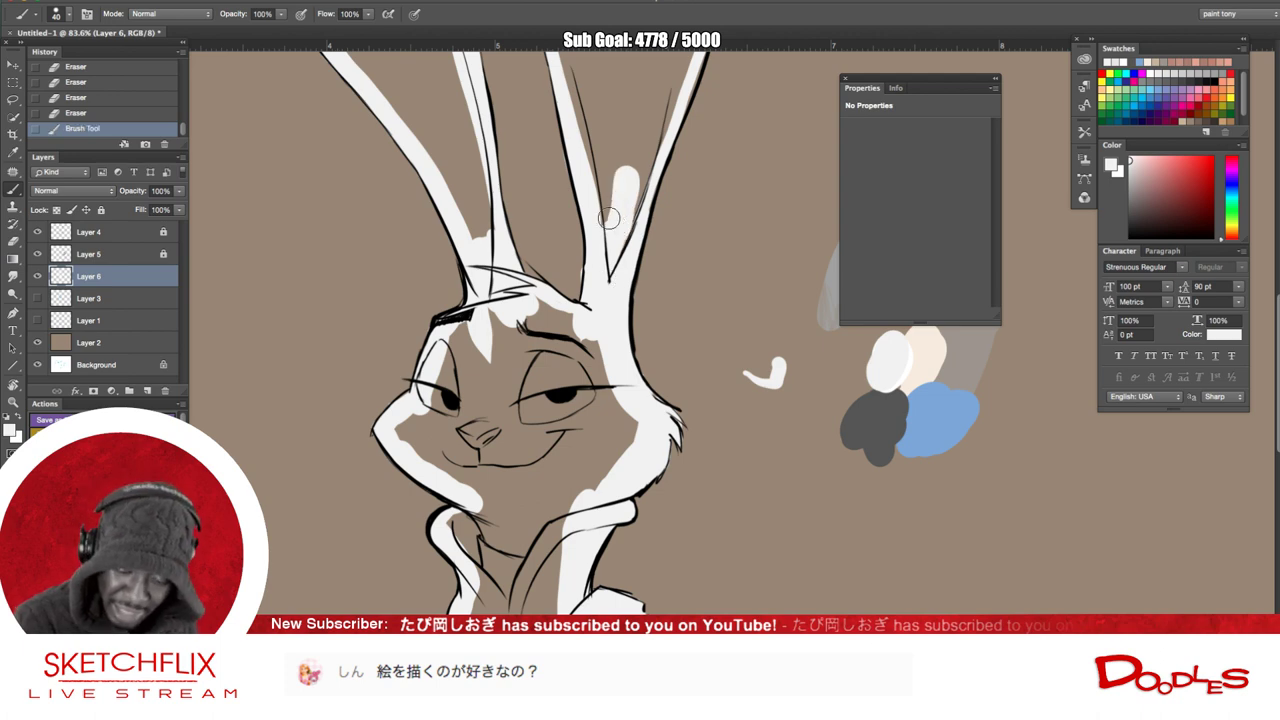
click(572, 244)
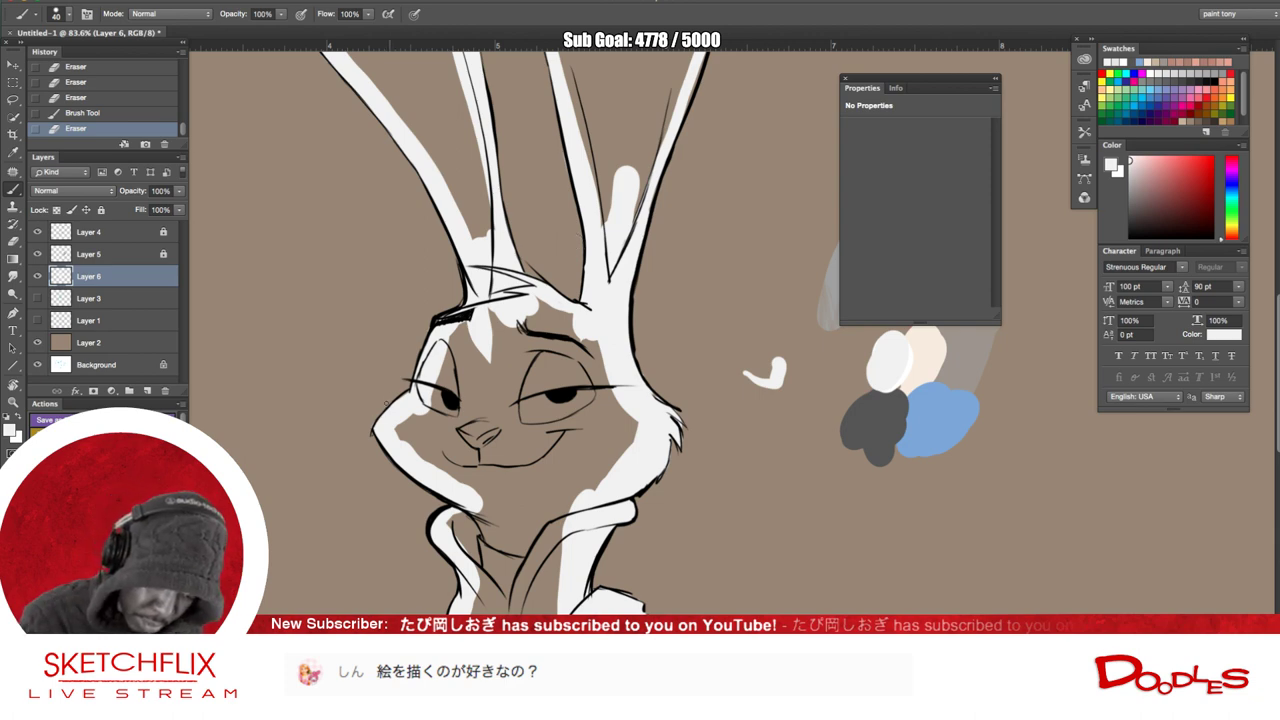
click(395, 378)
drag(460, 316, 436, 338)
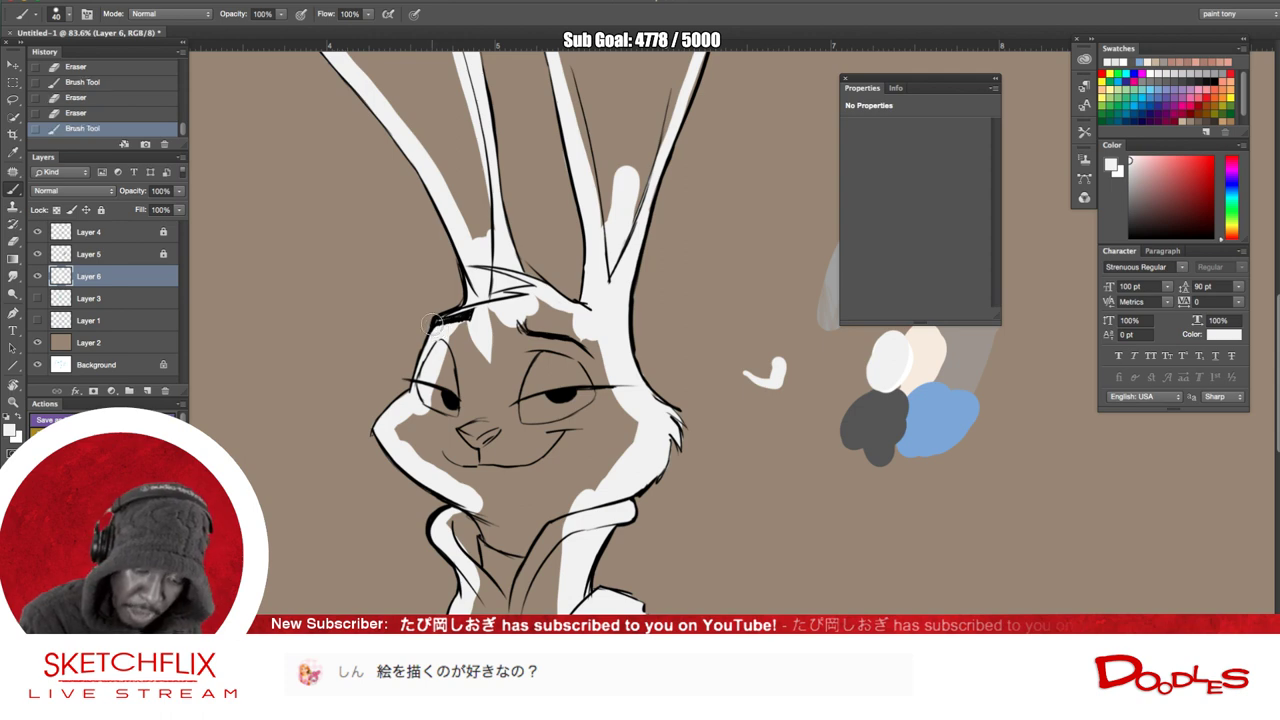
key(e)
click(429, 323)
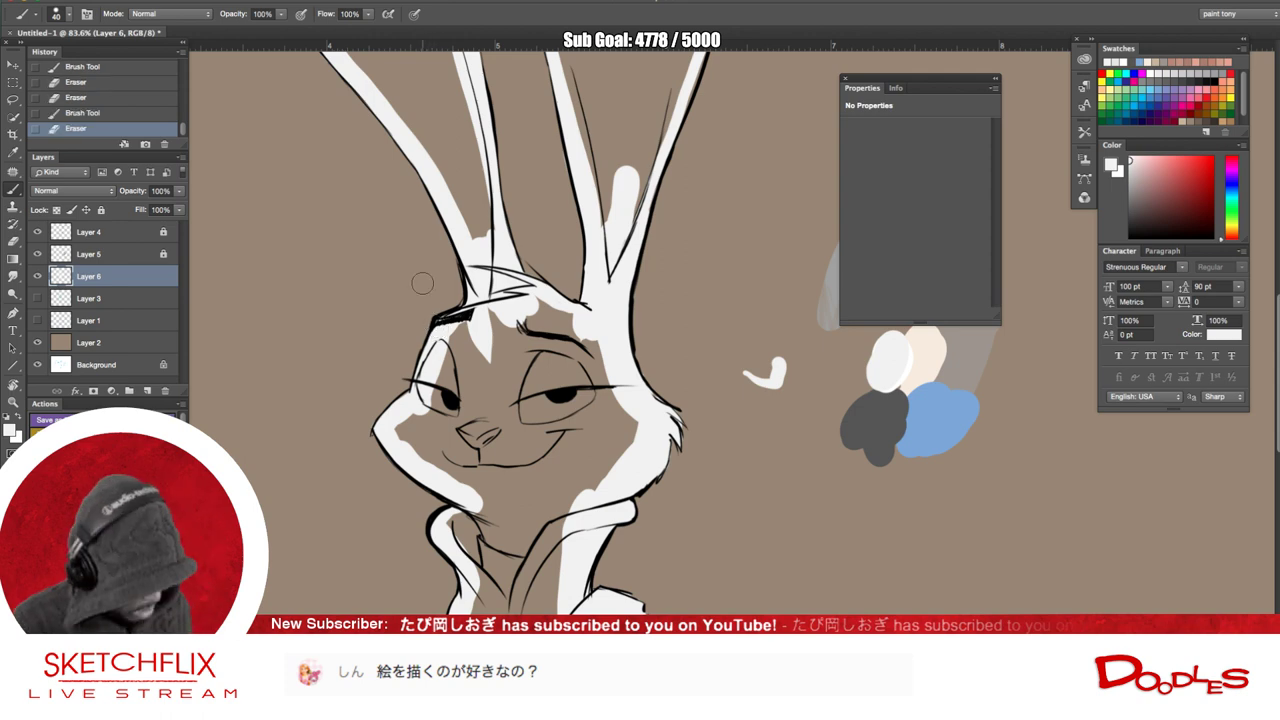
- Fill the unpainted face, torso and both ear interiors with off-white using an expanded Magic Wand selection, and touch up the right eyebrow area
key(w)
click(549, 441)
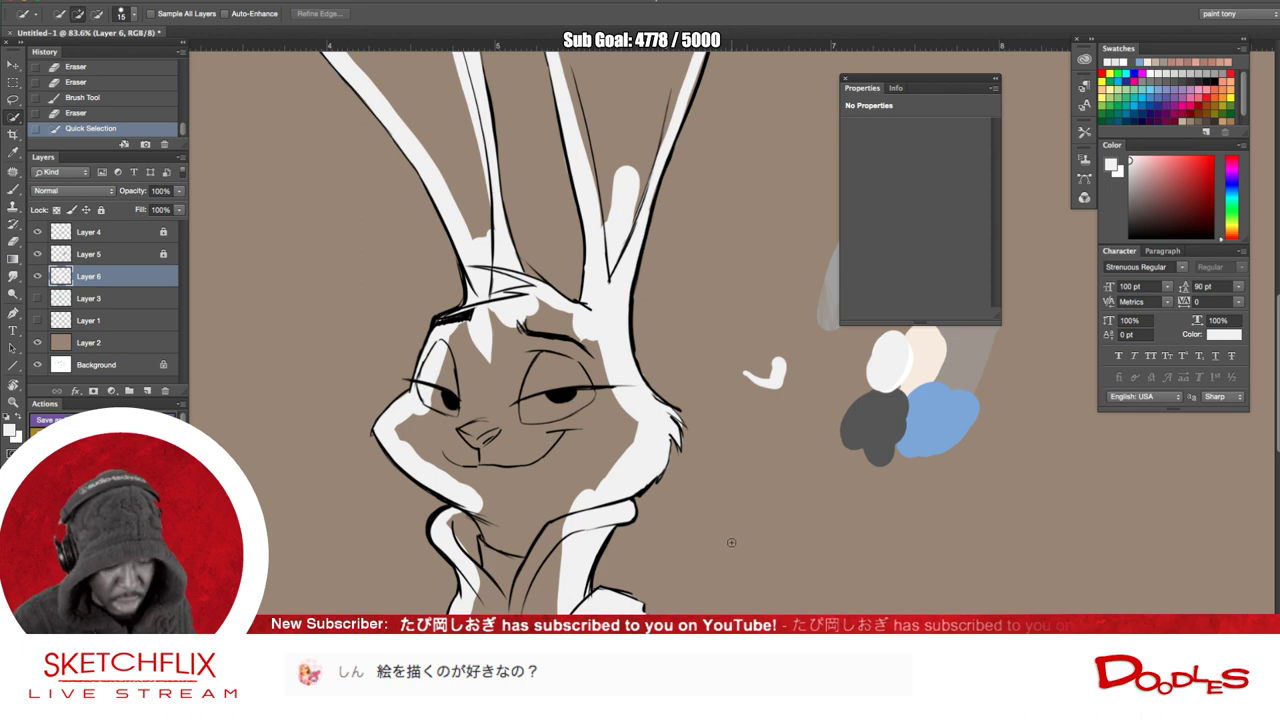
click(15, 120)
click(72, 128)
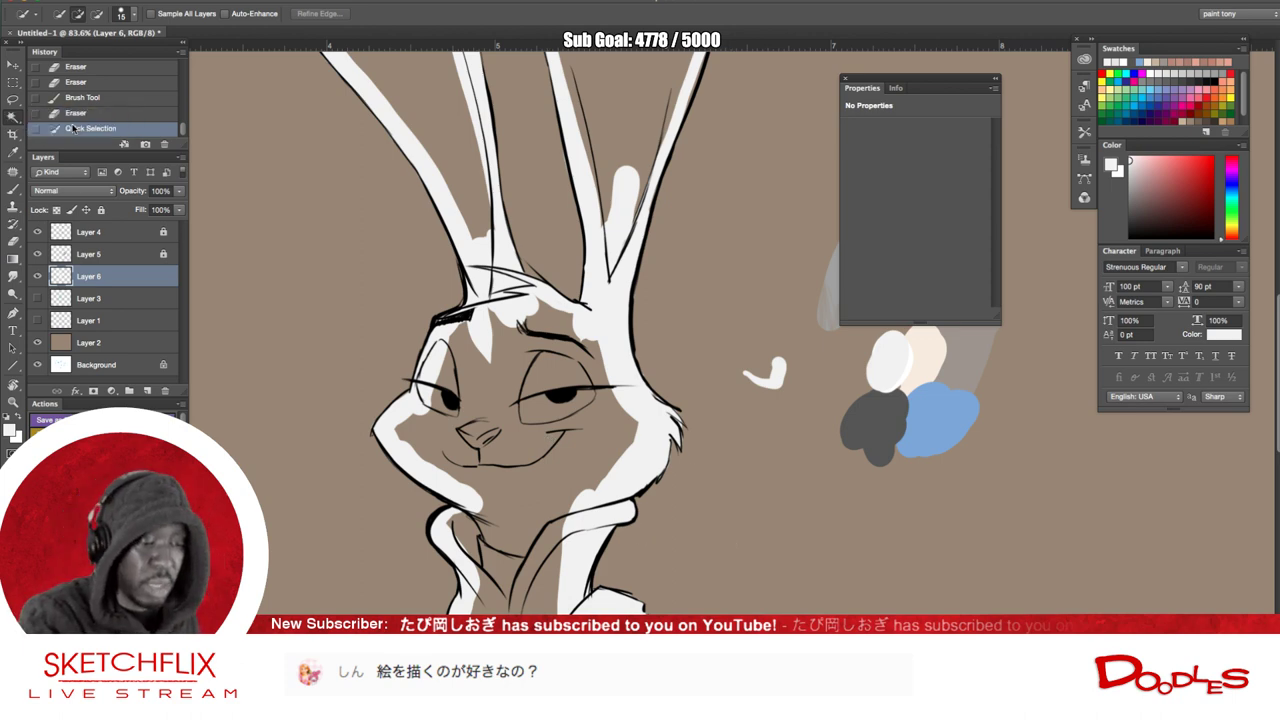
click(590, 478)
shift+click(633, 125)
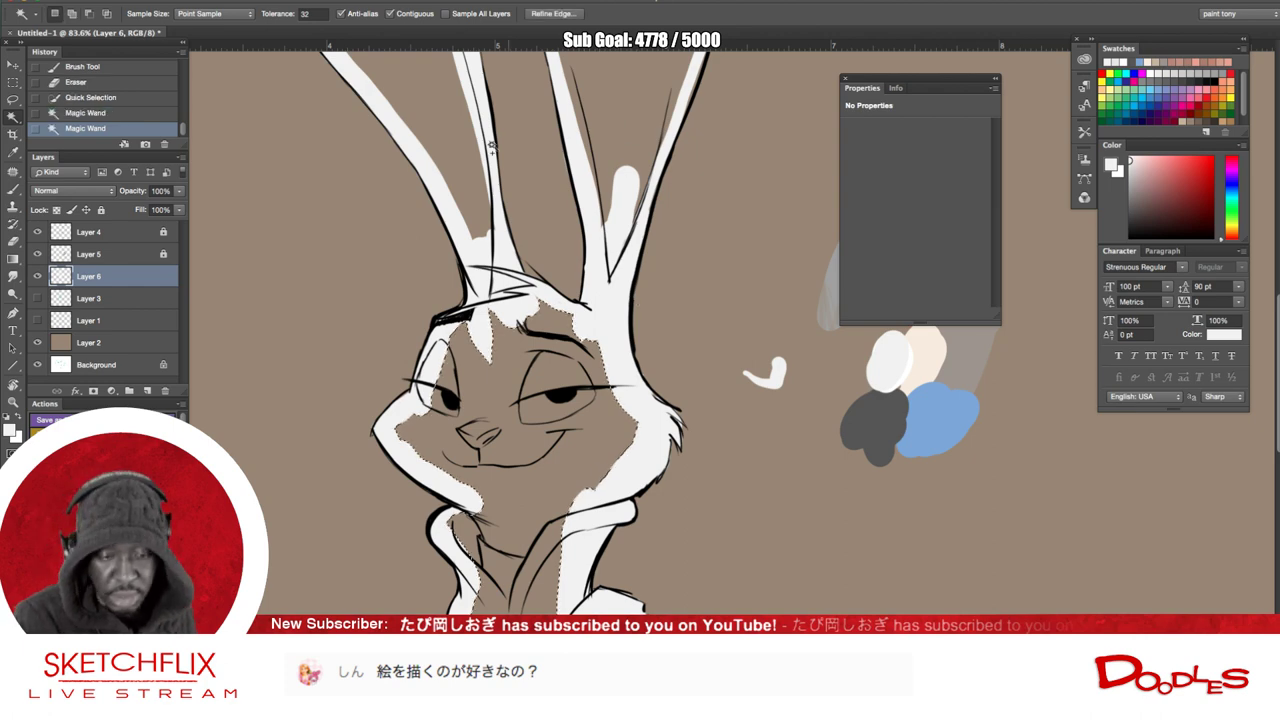
shift+click(439, 130)
drag(1043, 218, 1034, 326)
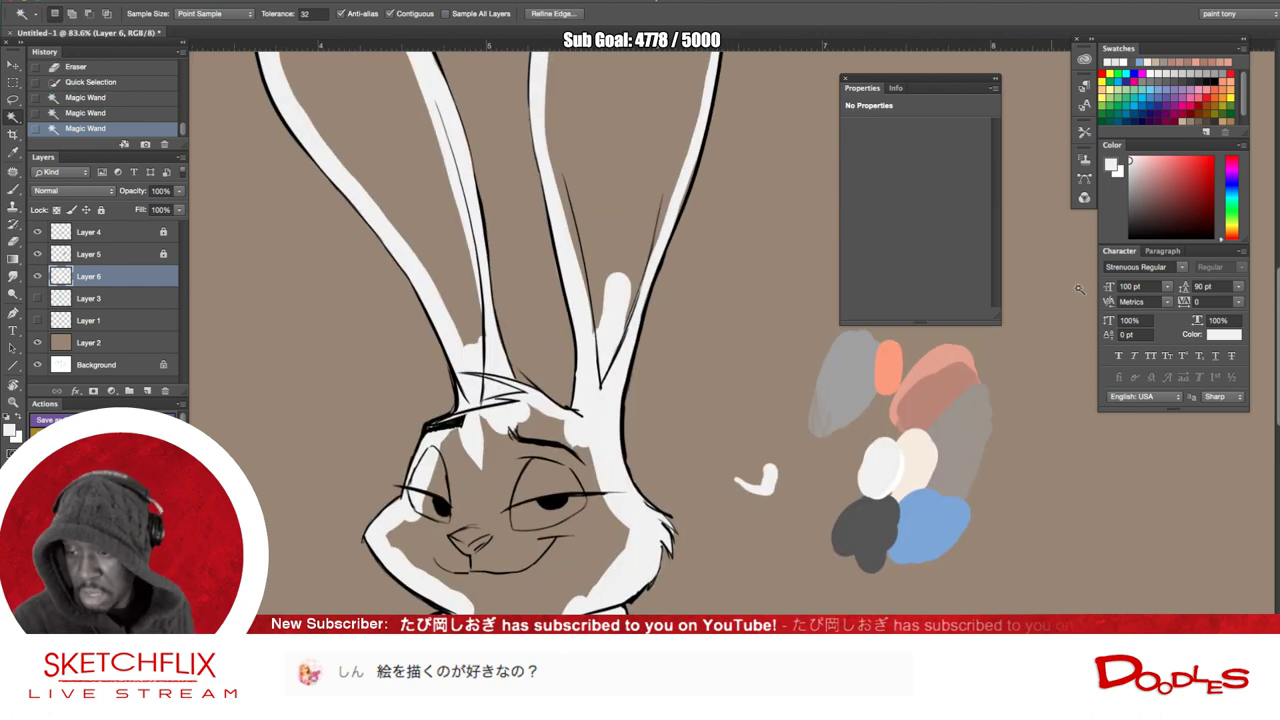
key(Return)
key(alt+BackSpace)
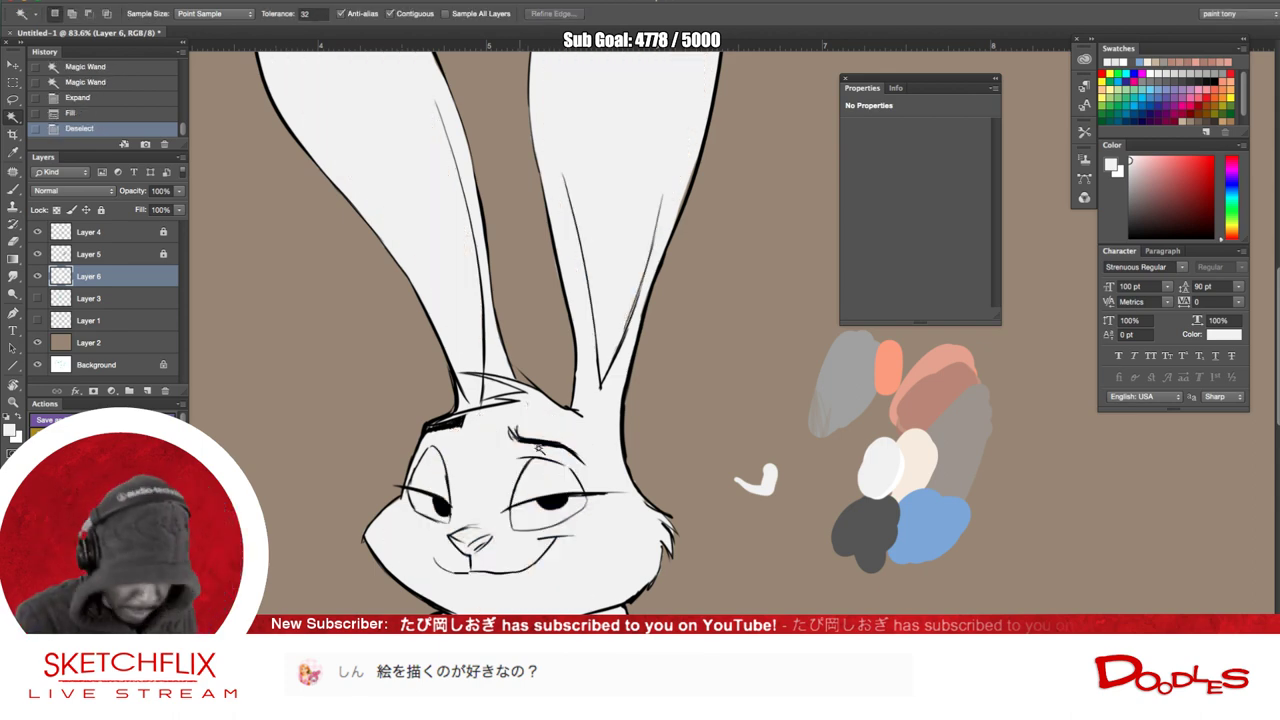
key(b)
drag(516, 423, 529, 436)
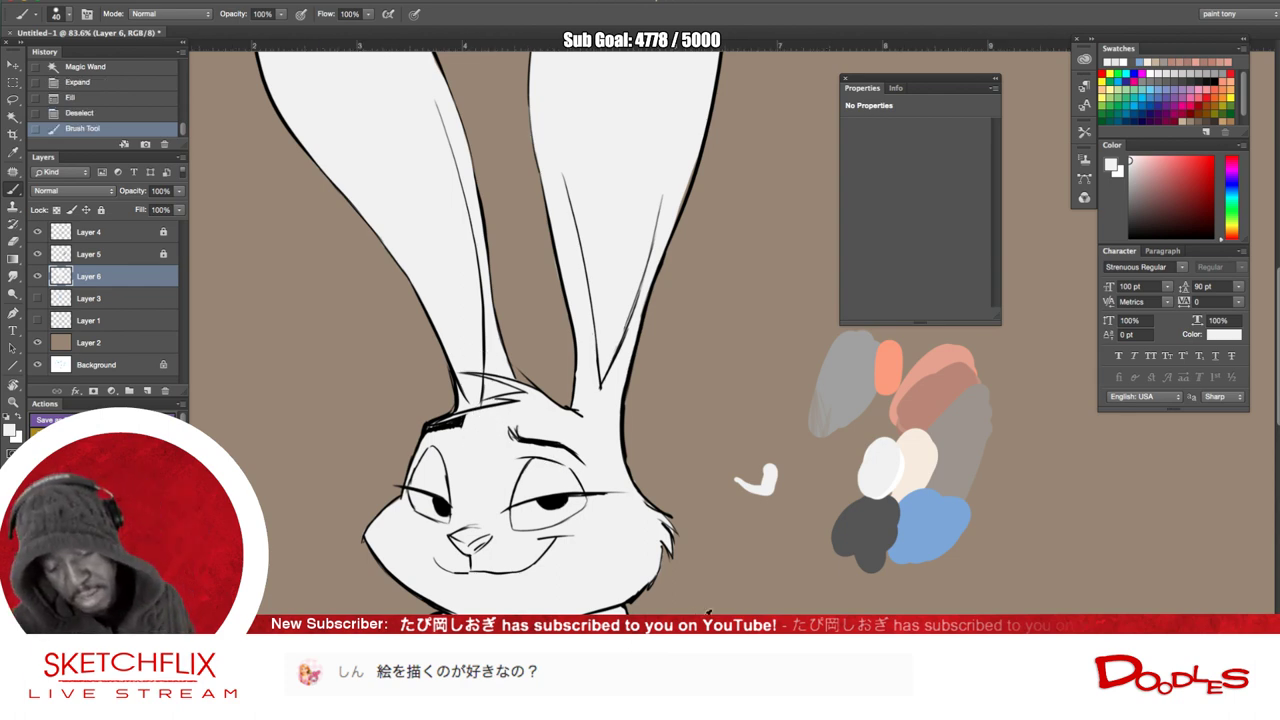
- Sample the warm grey from the palette patches and lock the transparent pixels of Layer 6
scroll(701, 614, down, 5)
scroll(704, 612, up, 6)
scroll(708, 612, down, 3)
scroll(708, 612, down, 2)
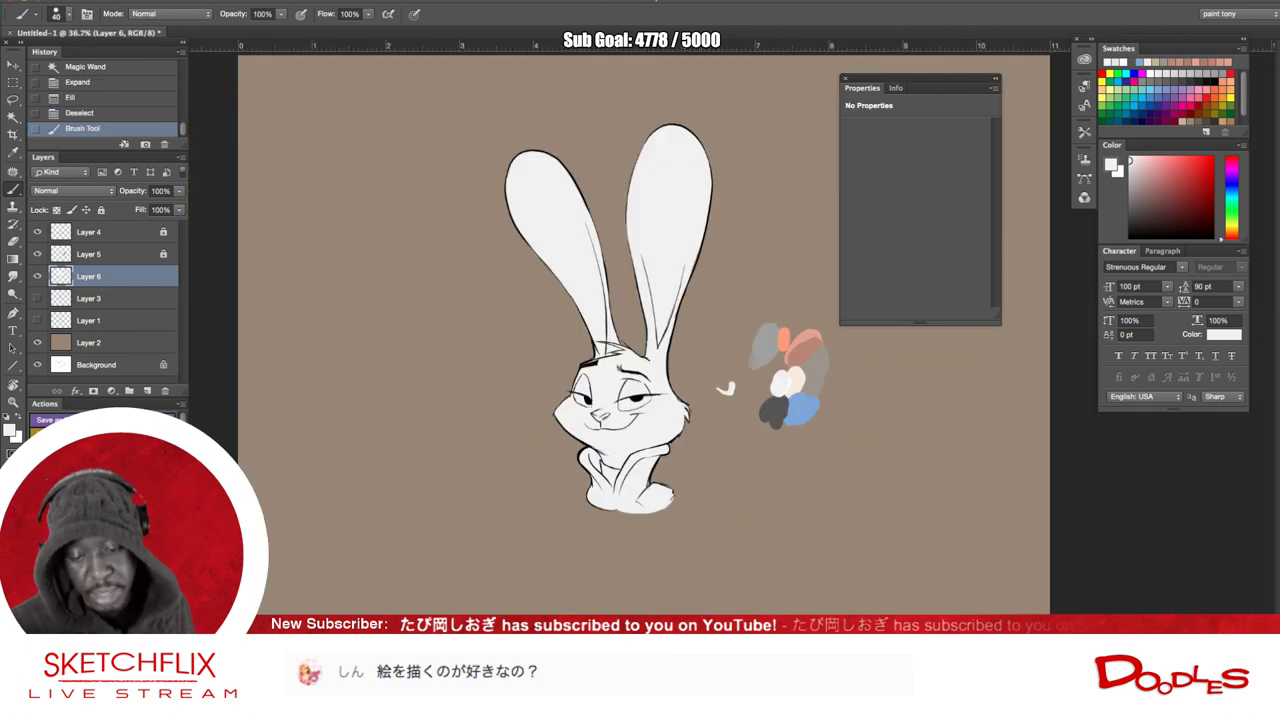
scroll(700, 612, up, 3)
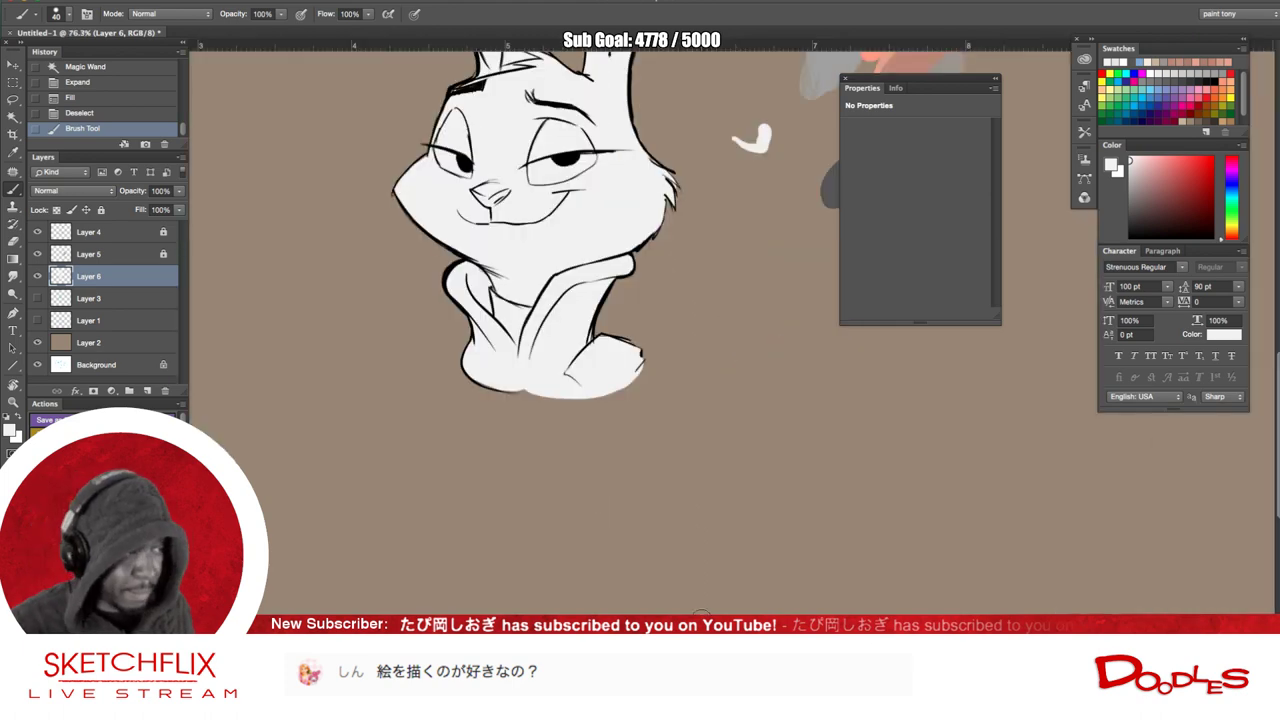
drag(576, 146, 640, 585)
mouse_move(674, 424)
mouse_down()
mouse_move(645, 237)
mouse_move(639, 317)
mouse_up()
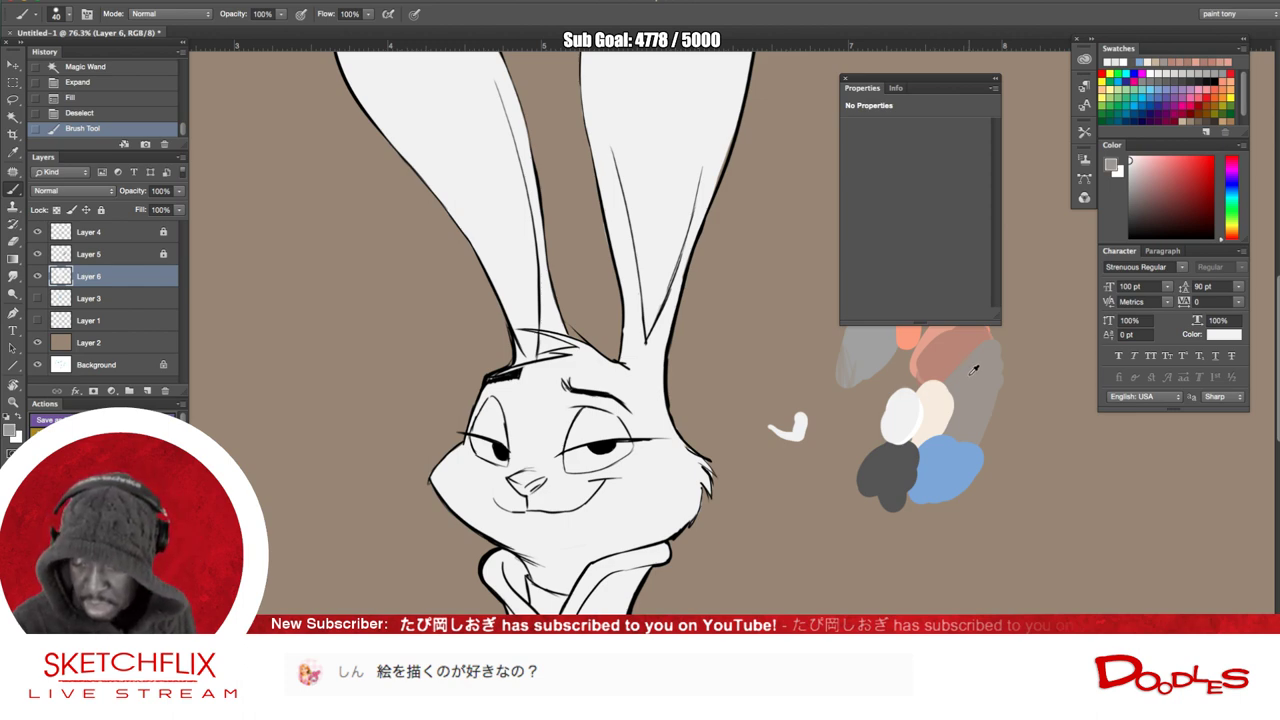
alt+click(973, 366)
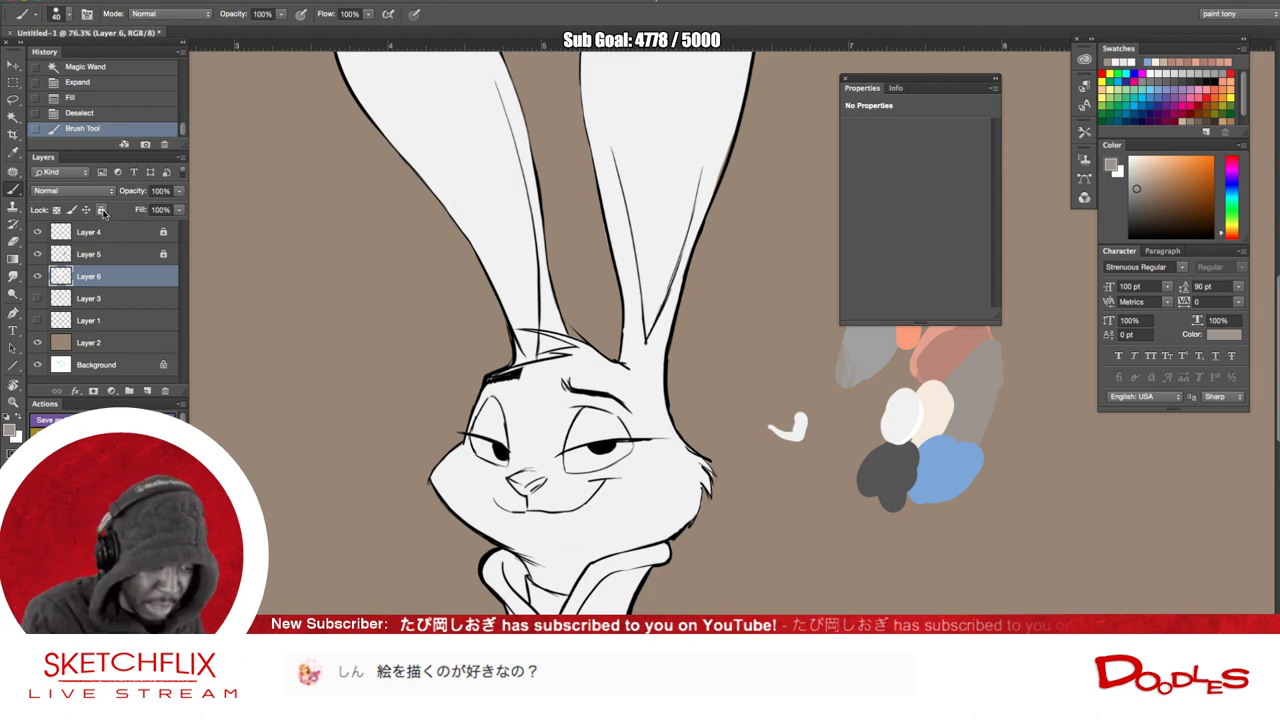
click(57, 210)
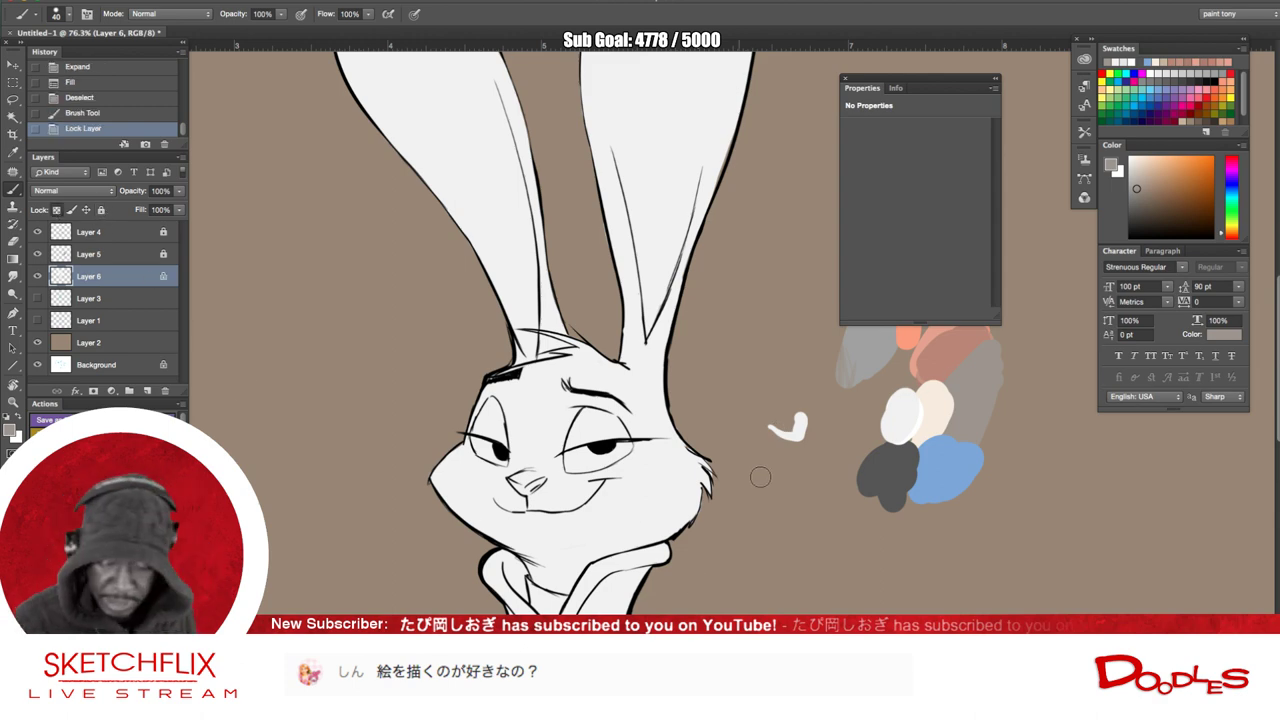
- Paint warm grey fur over the forehead, around the eyes, the cheeks and the neck, leaving the muzzle off-white
drag(500, 395, 468, 430)
mouse_move(448, 478)
mouse_down()
mouse_move(463, 529)
mouse_move(444, 467)
mouse_move(516, 591)
mouse_move(488, 566)
mouse_move(451, 467)
mouse_move(458, 436)
mouse_move(459, 482)
mouse_move(546, 463)
mouse_move(580, 488)
mouse_move(634, 505)
mouse_up()
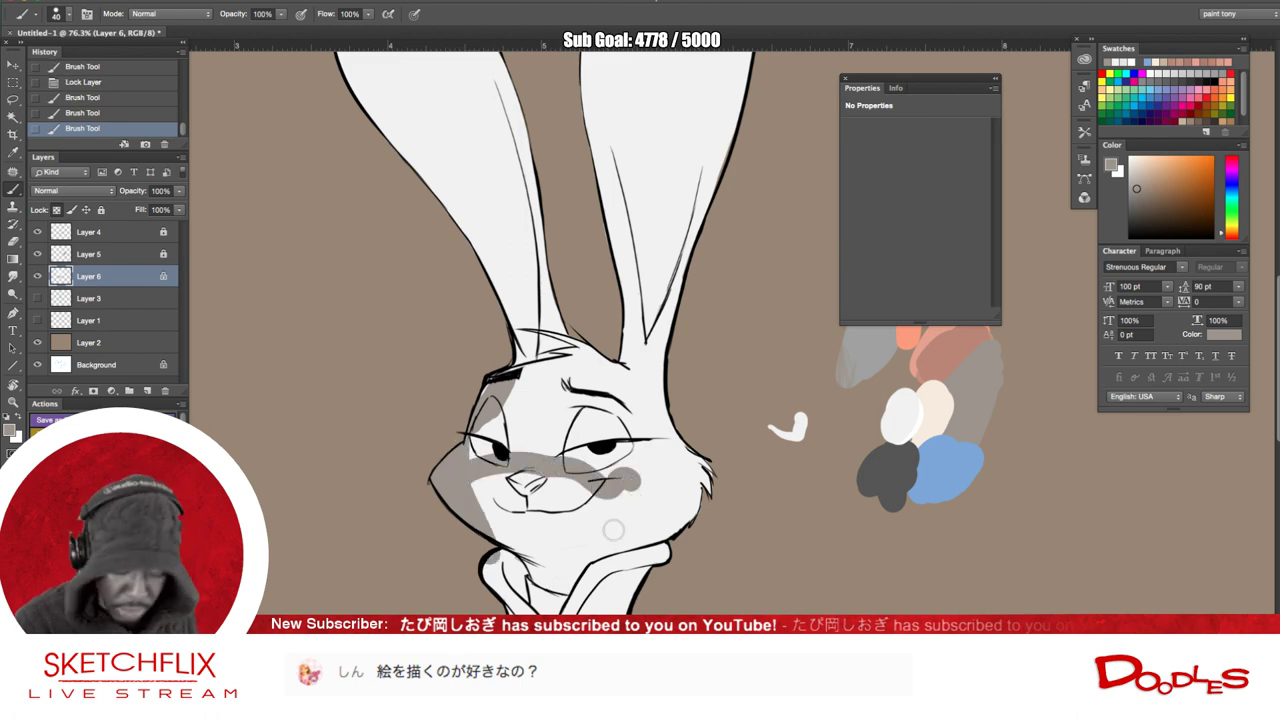
drag(614, 564, 665, 472)
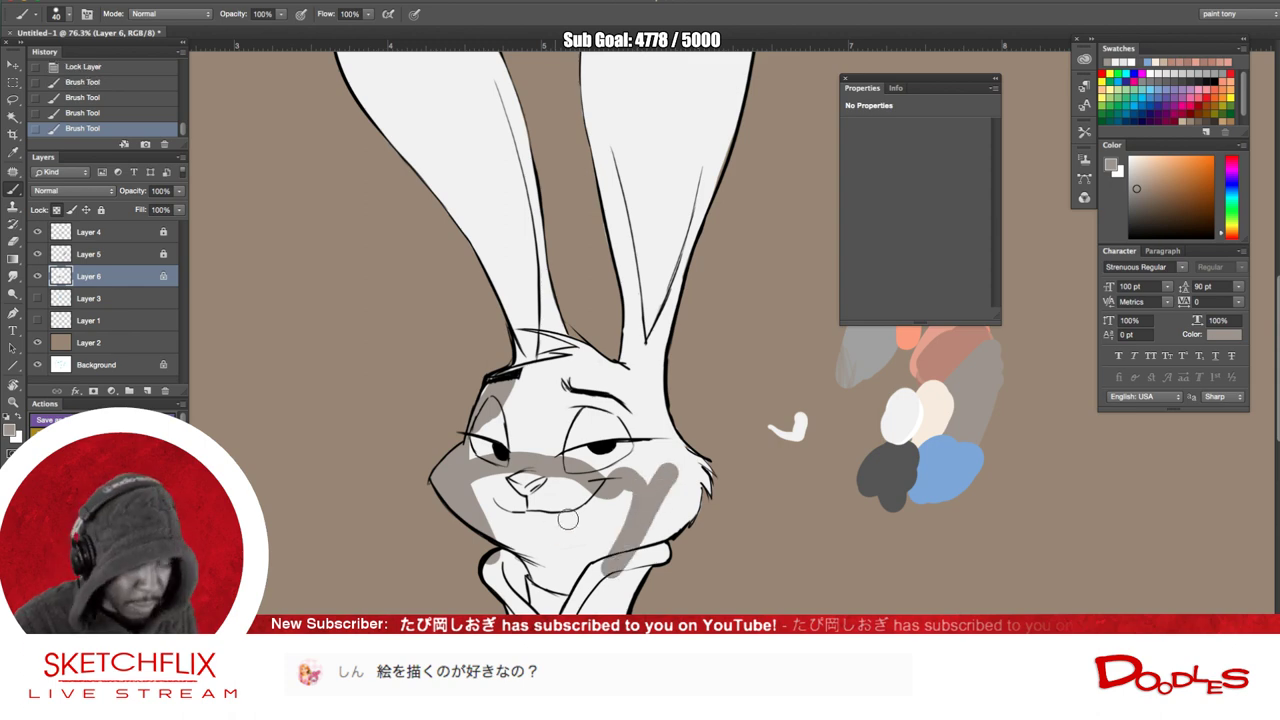
mouse_move(625, 557)
mouse_down()
mouse_move(703, 469)
mouse_move(695, 500)
mouse_move(665, 422)
mouse_move(651, 487)
mouse_move(543, 434)
mouse_move(513, 378)
mouse_move(508, 428)
mouse_move(533, 473)
mouse_move(572, 370)
mouse_move(587, 378)
mouse_move(589, 478)
mouse_move(630, 500)
mouse_up()
mouse_move(555, 575)
mouse_down()
mouse_move(526, 556)
mouse_move(533, 573)
mouse_move(573, 578)
mouse_move(613, 559)
mouse_move(544, 562)
mouse_move(490, 539)
mouse_move(560, 560)
mouse_move(623, 554)
mouse_move(566, 581)
mouse_up()
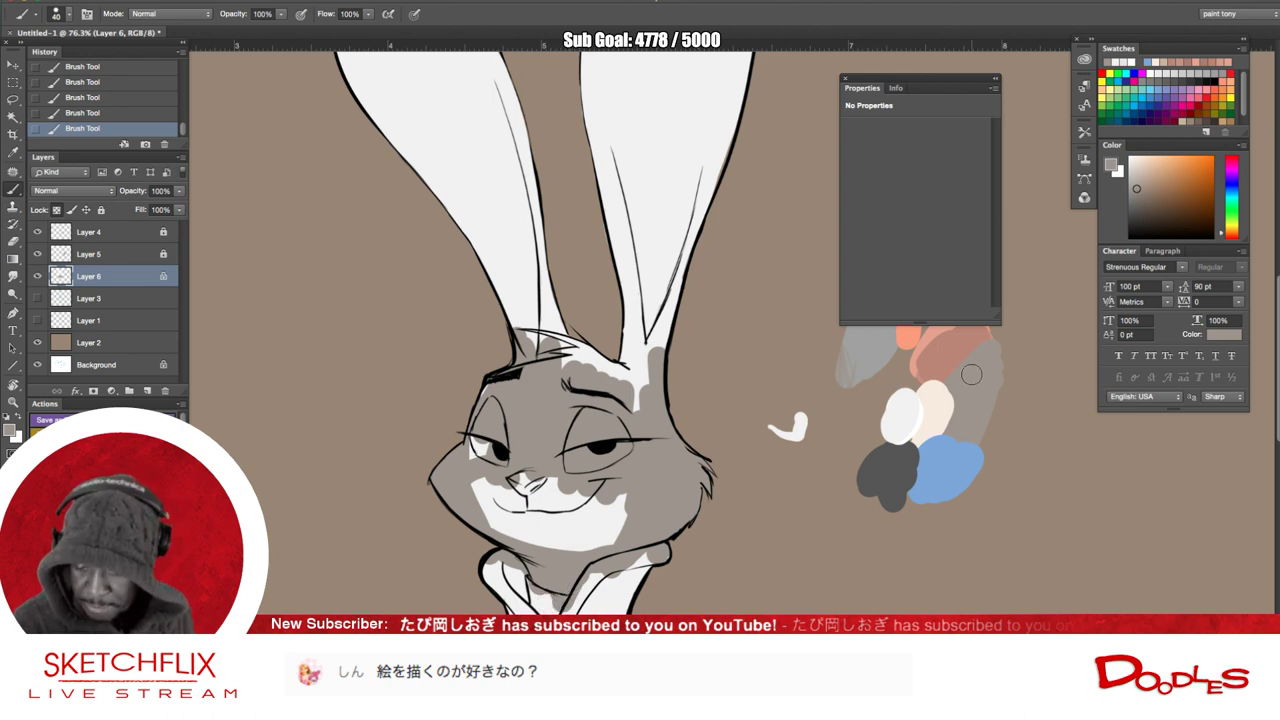
- Paint the neck area inside the collar with the palette's dark grey, and sample the cream patch as the brush colour
alt+click(899, 462)
mouse_move(552, 603)
mouse_down()
mouse_move(528, 575)
mouse_move(566, 608)
mouse_up()
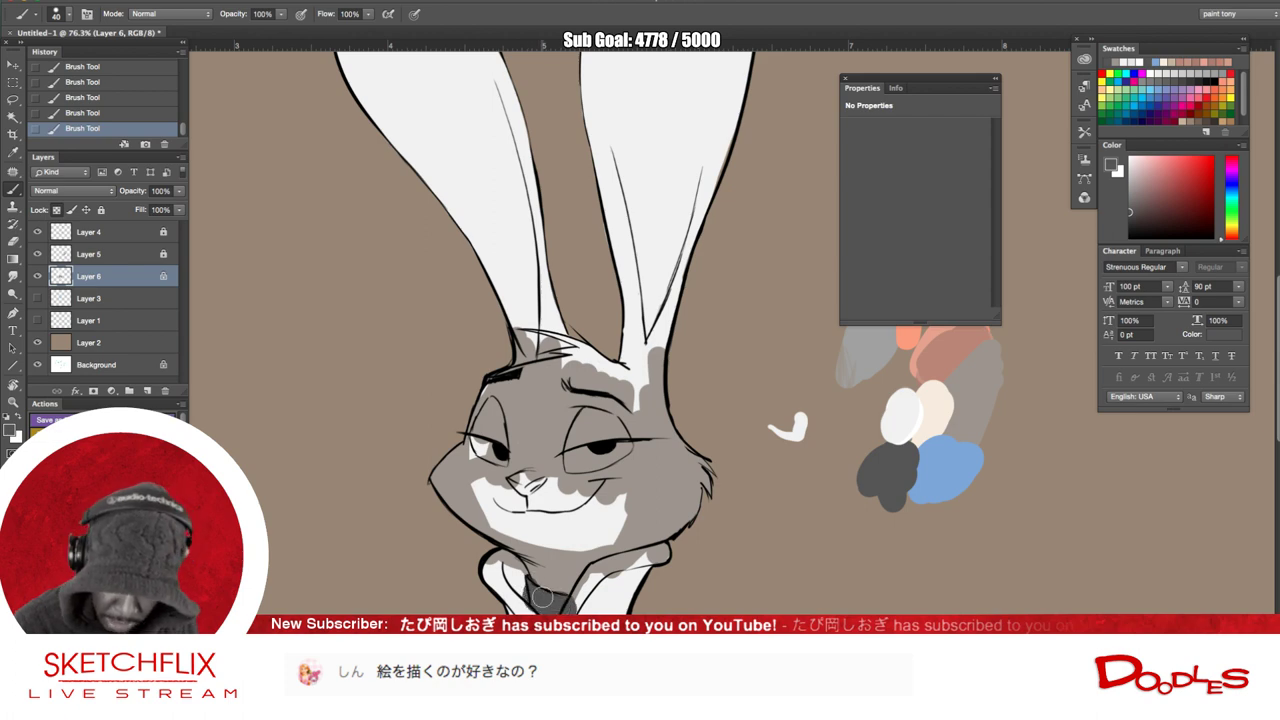
alt+click(940, 403)
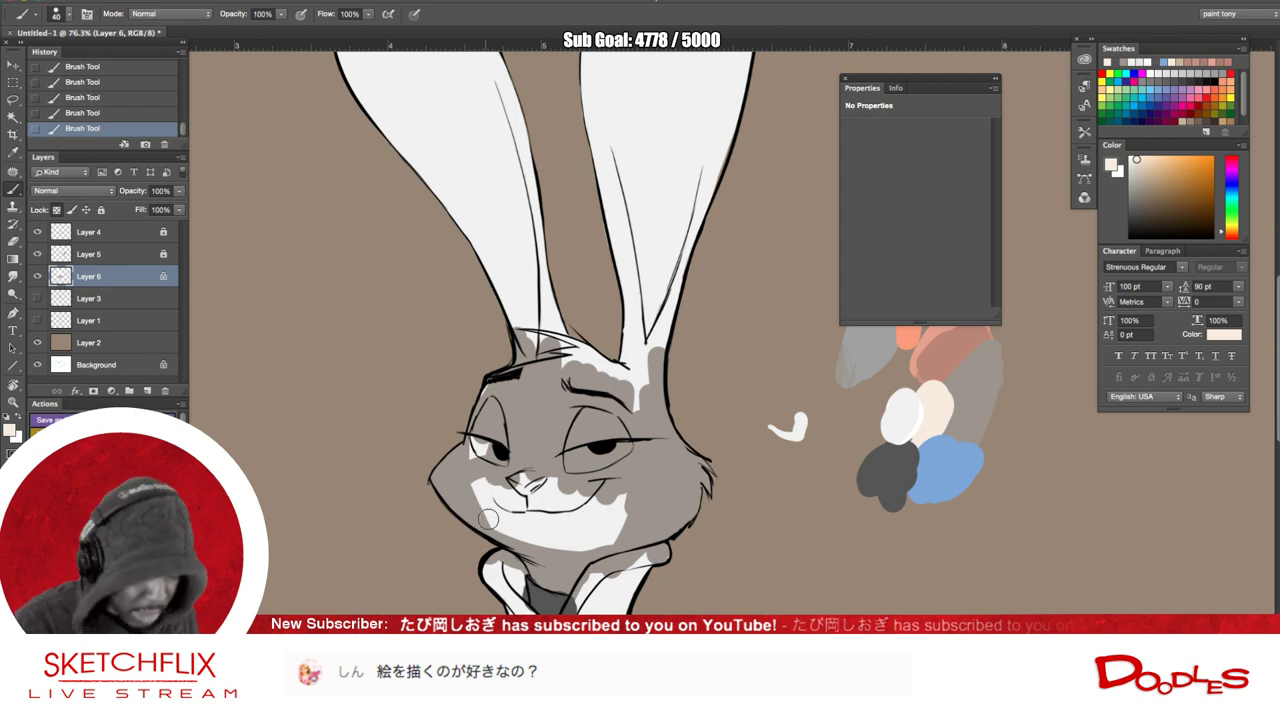
- Paint the muzzle, both cheek fronts and the chin down to the collar with cream on Layer 6
mouse_move(479, 494)
mouse_down()
mouse_move(590, 543)
mouse_move(606, 529)
mouse_move(520, 552)
mouse_move(486, 508)
mouse_move(507, 545)
mouse_move(540, 568)
mouse_move(535, 545)
mouse_move(563, 584)
mouse_move(618, 514)
mouse_move(594, 522)
mouse_move(625, 509)
mouse_move(604, 497)
mouse_move(610, 481)
mouse_move(637, 485)
mouse_move(615, 522)
mouse_move(638, 497)
mouse_move(632, 485)
mouse_move(642, 495)
mouse_move(589, 555)
mouse_move(631, 509)
mouse_up()
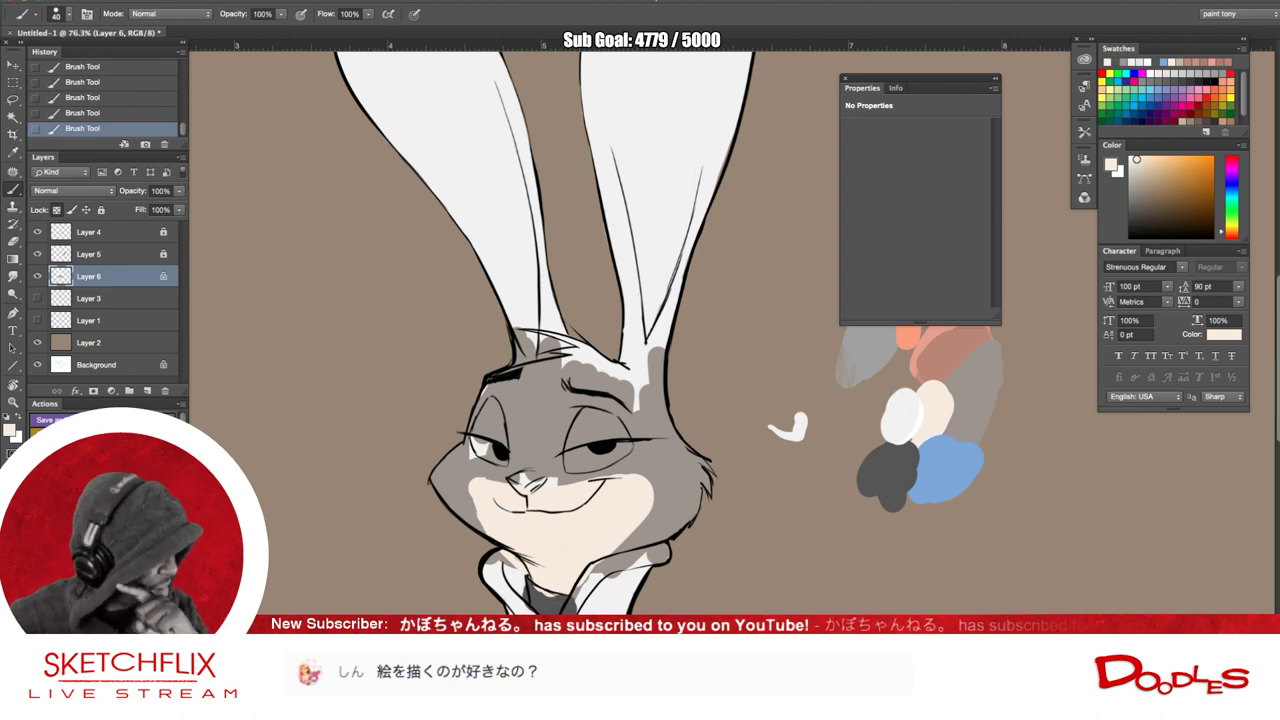
key(Tab)
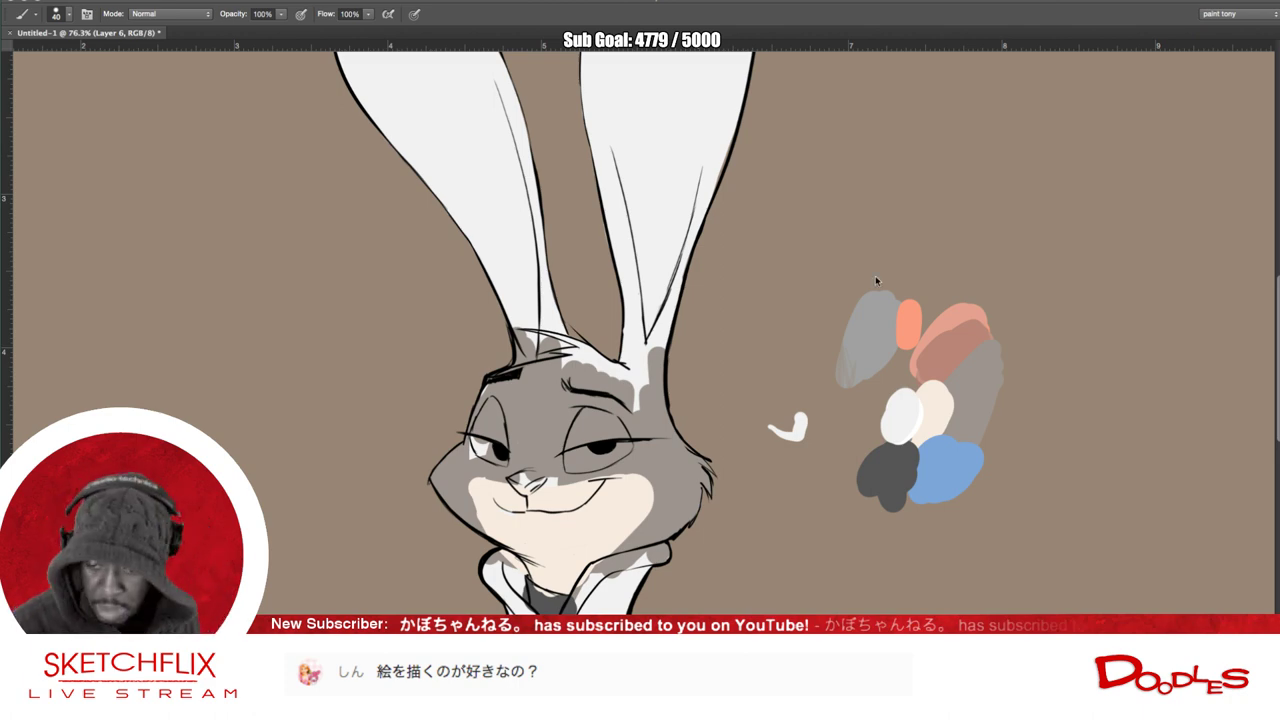
key(Tab)
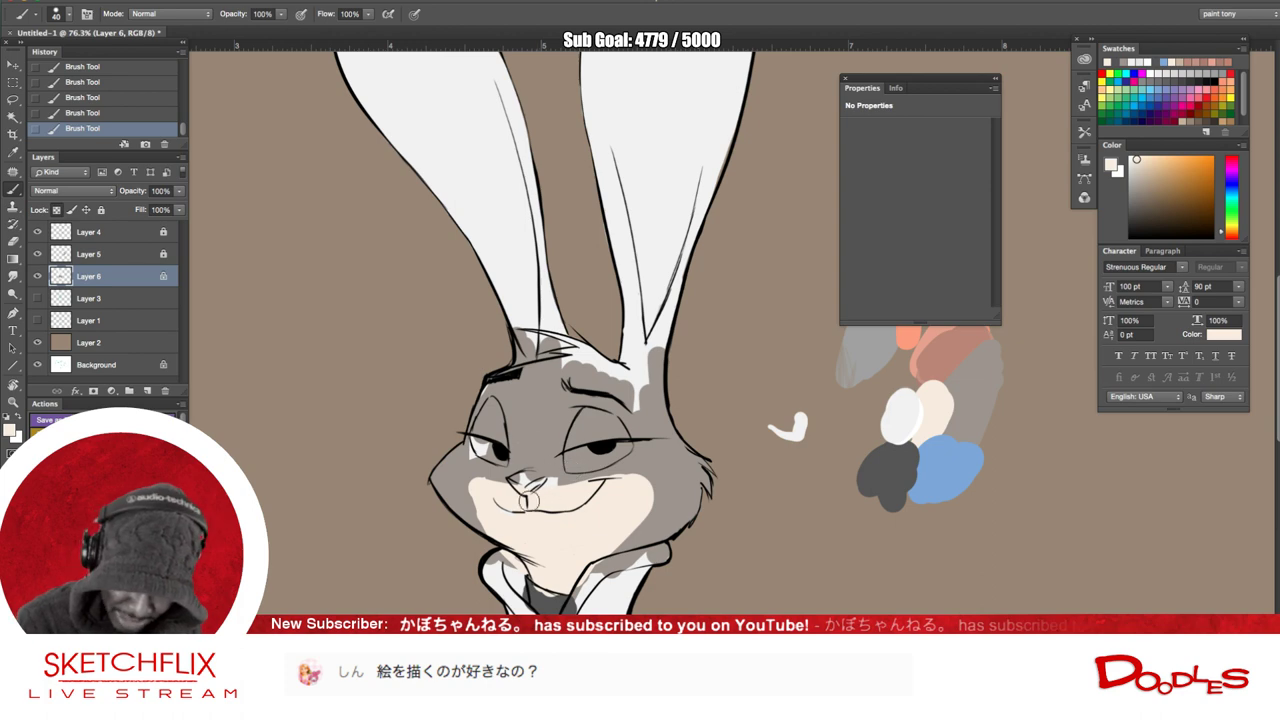
mouse_move(497, 502)
mouse_down()
mouse_move(478, 488)
mouse_move(521, 547)
mouse_up()
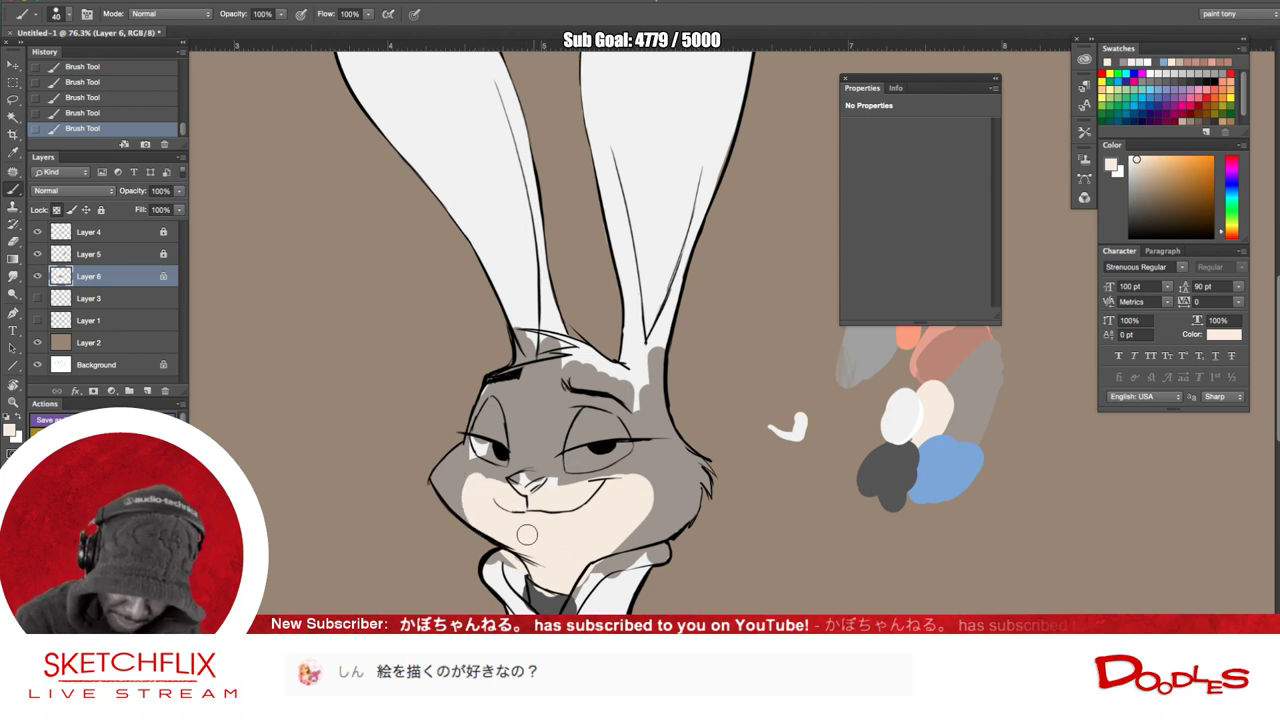
- Sample the face's warm grey and paint the nose and the remaining off-white patches on the forehead and ear bases
alt+click(552, 455)
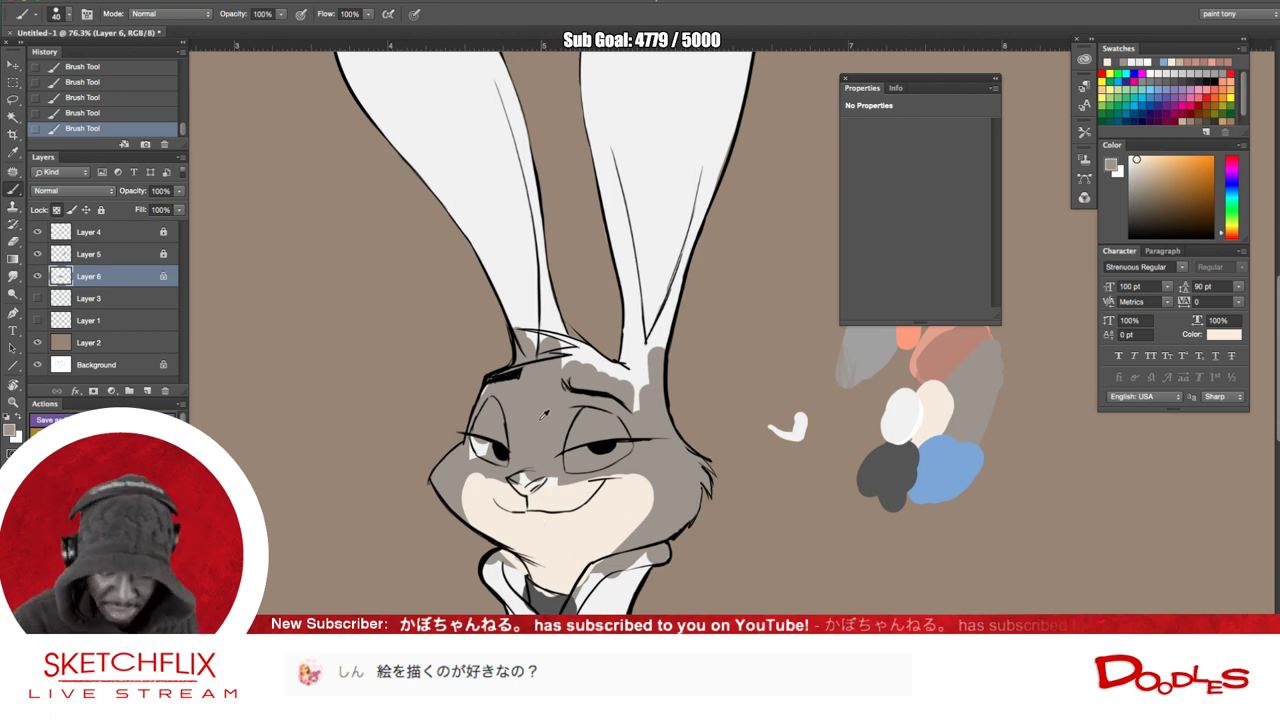
drag(515, 472, 557, 473)
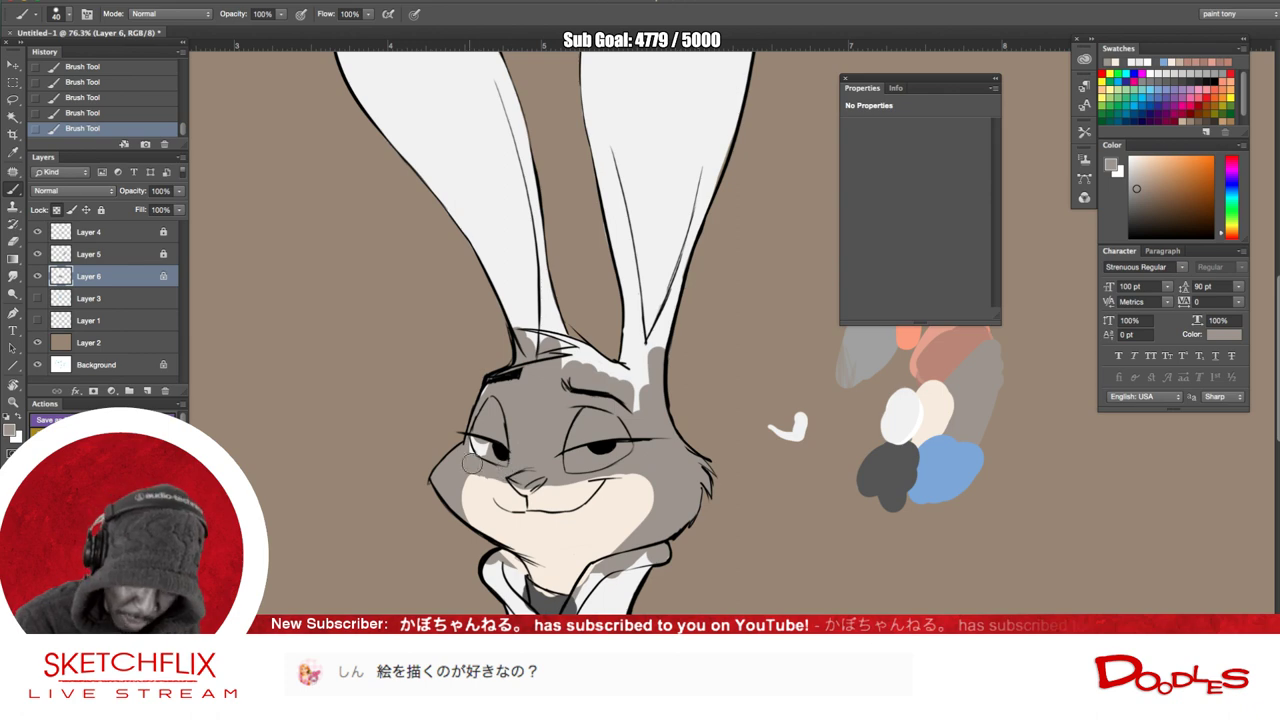
mouse_move(630, 384)
mouse_down()
mouse_move(629, 239)
mouse_move(627, 351)
mouse_move(642, 391)
mouse_move(688, 284)
mouse_up()
- Paint warm grey rims along the edges of both ears up to their upper halves, leaving the ear interiors off-white
mouse_move(560, 340)
mouse_down()
mouse_move(510, 309)
mouse_move(563, 352)
mouse_move(529, 320)
mouse_move(532, 163)
mouse_move(562, 299)
mouse_move(516, 98)
mouse_up()
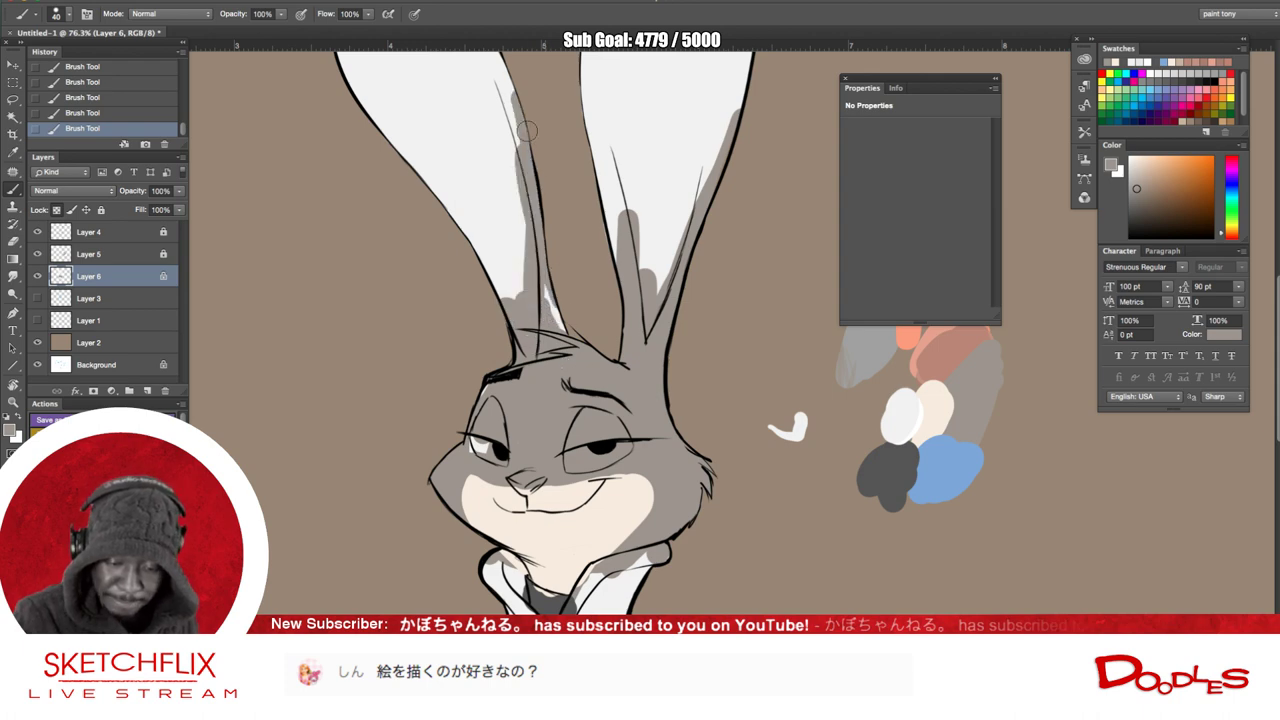
drag(559, 288, 571, 375)
mouse_move(529, 286)
mouse_down()
mouse_move(552, 524)
mouse_move(388, 318)
mouse_move(550, 528)
mouse_move(507, 256)
mouse_move(466, 190)
mouse_up()
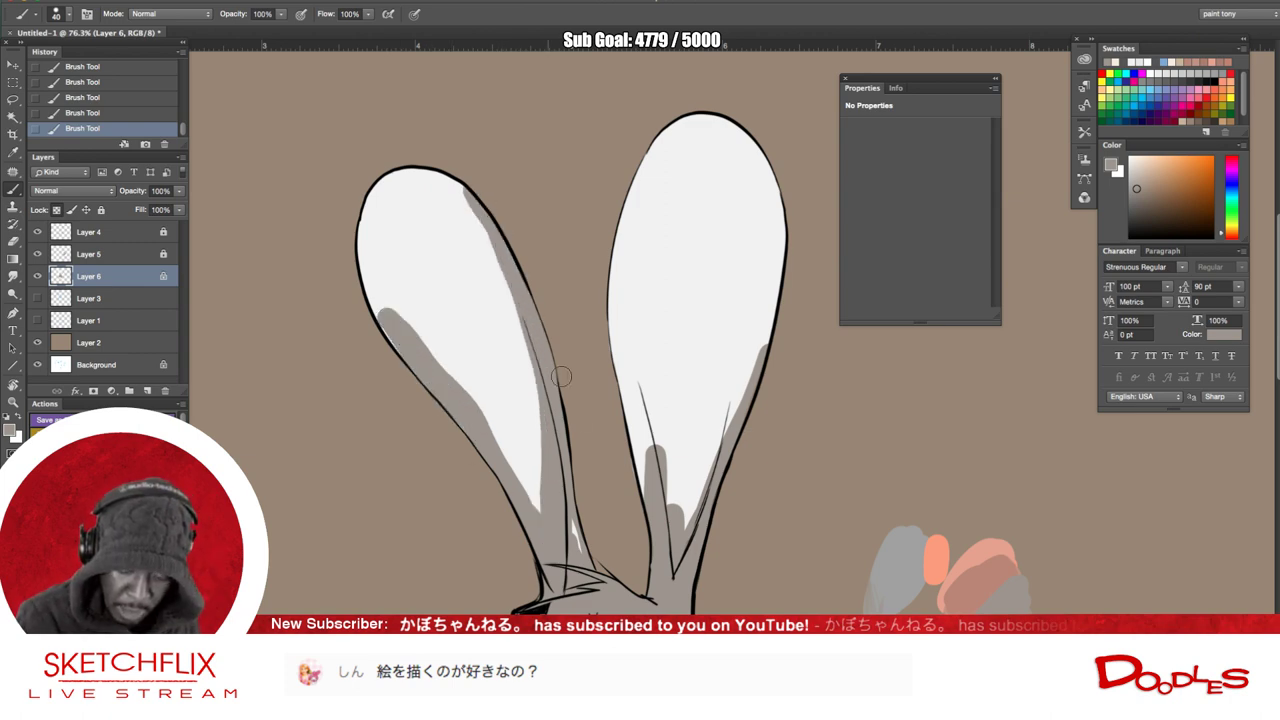
mouse_move(605, 230)
mouse_down()
mouse_move(684, 577)
mouse_move(637, 435)
mouse_move(614, 264)
mouse_move(671, 509)
mouse_move(680, 614)
mouse_up()
mouse_move(705, 495)
mouse_down()
mouse_move(795, 250)
mouse_move(785, 280)
mouse_up()
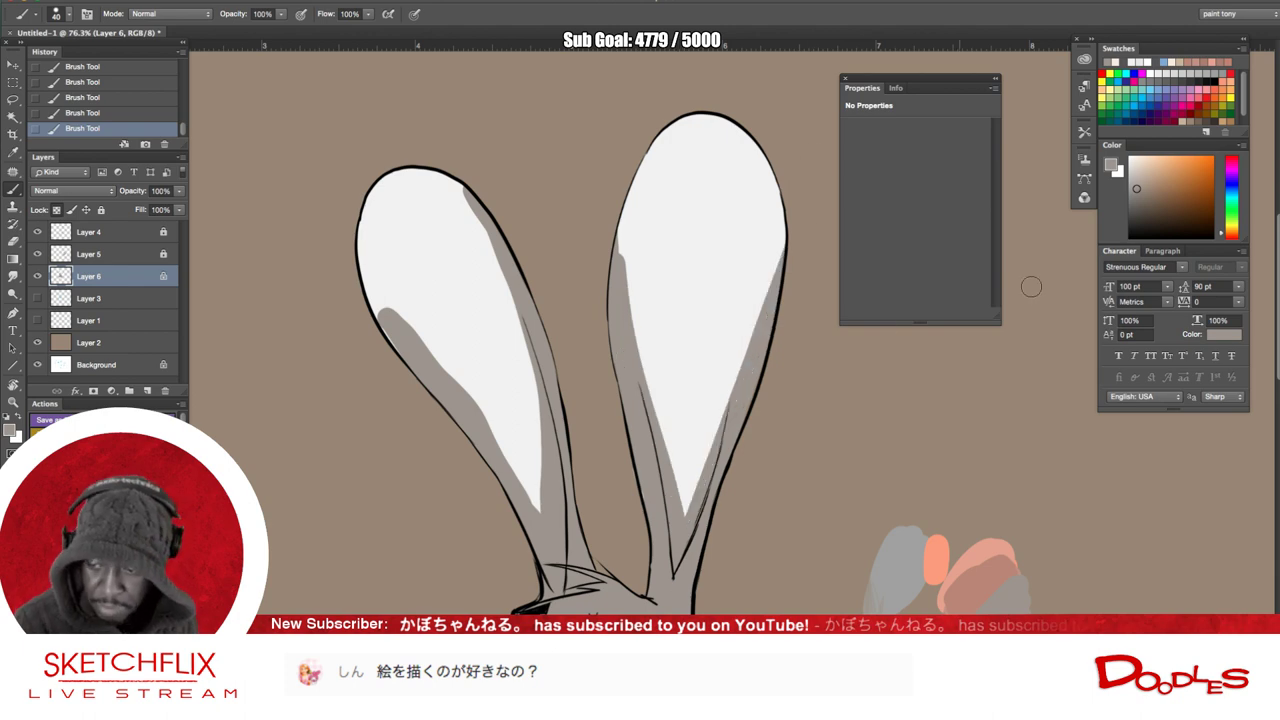
- Sample the darker pink from the palette and fill the right ear's interior with it down to the pointed base
alt+click(1008, 572)
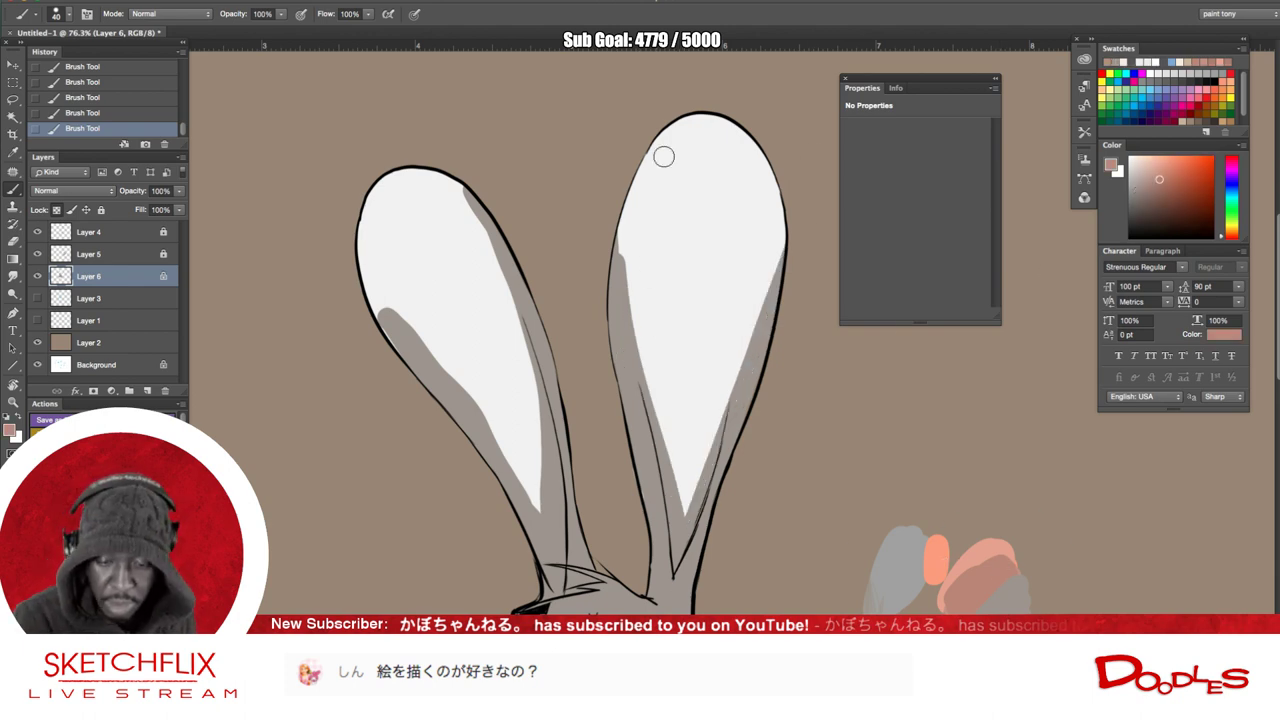
drag(649, 166, 637, 300)
mouse_move(633, 193)
mouse_down()
mouse_move(661, 450)
mouse_move(638, 345)
mouse_up()
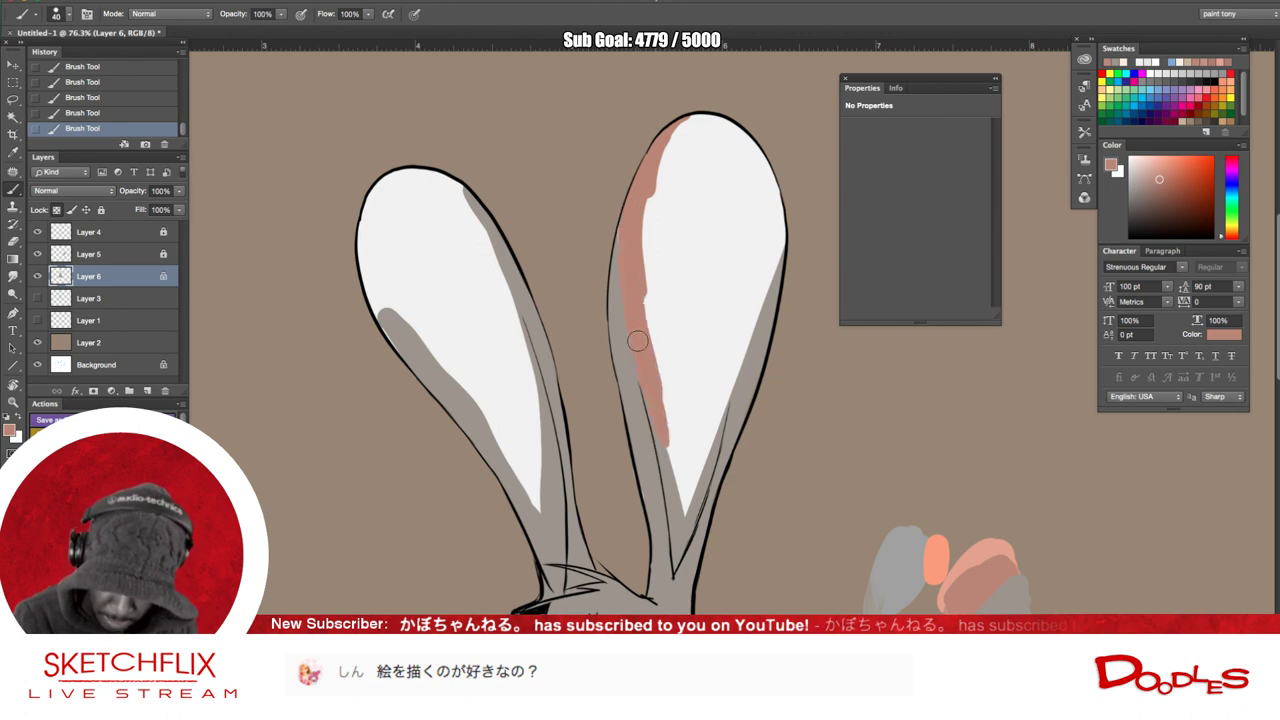
mouse_move(660, 165)
mouse_down()
mouse_move(690, 115)
mouse_move(757, 177)
mouse_move(737, 346)
mouse_move(702, 432)
mouse_up()
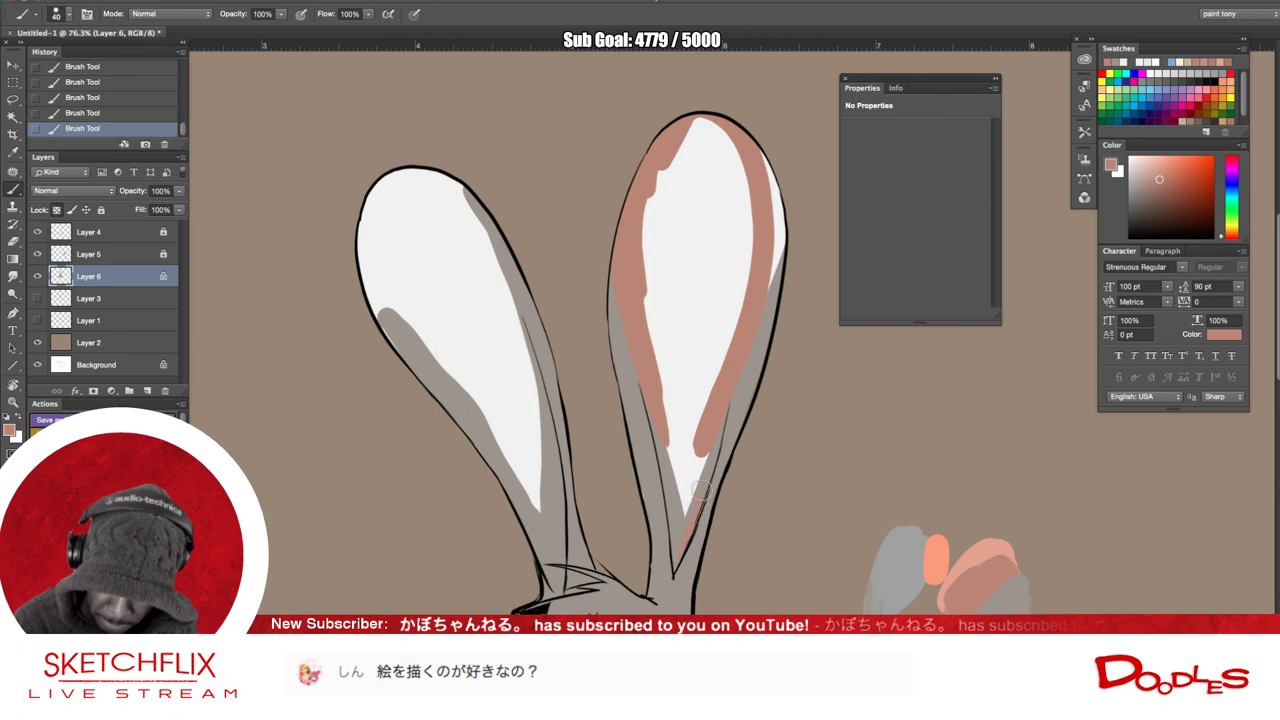
mouse_move(716, 407)
mouse_down()
mouse_move(771, 228)
mouse_move(767, 121)
mouse_move(775, 207)
mouse_move(759, 285)
mouse_move(778, 214)
mouse_move(732, 117)
mouse_move(655, 151)
mouse_move(656, 289)
mouse_move(650, 251)
mouse_move(711, 104)
mouse_move(726, 134)
mouse_move(721, 221)
mouse_move(738, 191)
mouse_move(739, 214)
mouse_move(735, 127)
mouse_move(754, 318)
mouse_move(727, 211)
mouse_move(702, 179)
mouse_move(718, 335)
mouse_move(659, 269)
mouse_move(656, 351)
mouse_move(649, 336)
mouse_move(682, 487)
mouse_move(663, 388)
mouse_move(680, 563)
mouse_up()
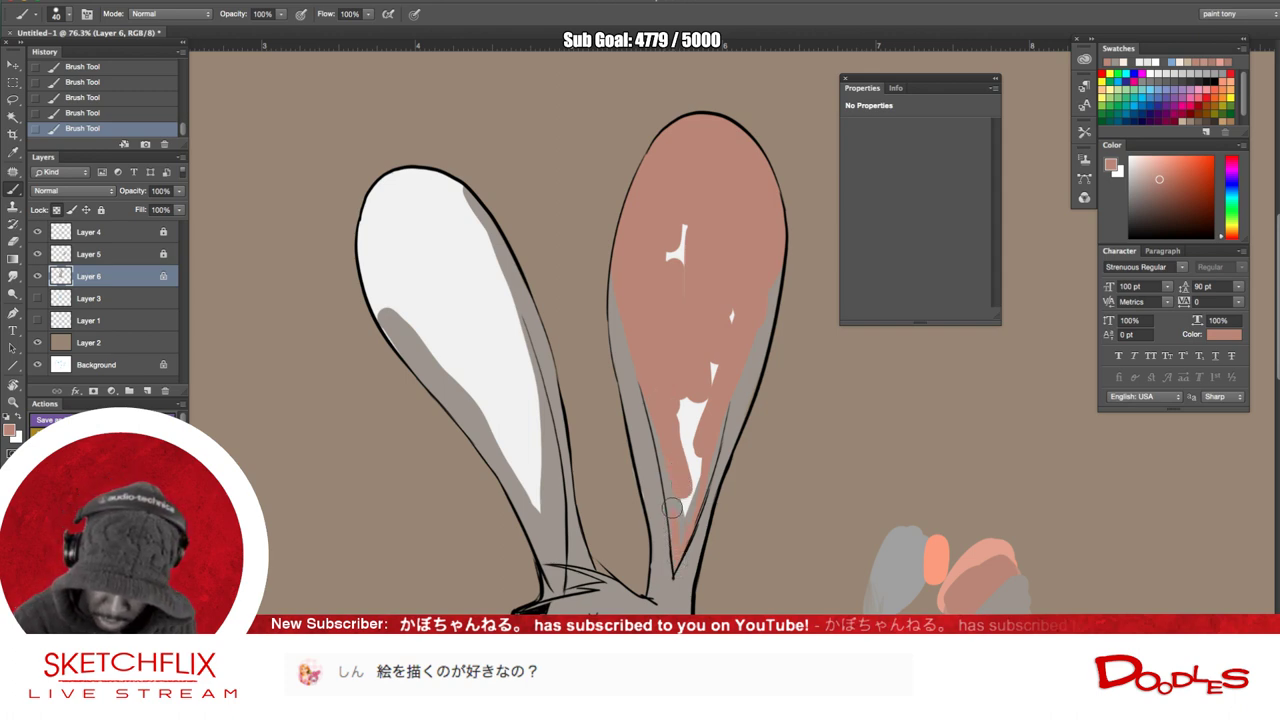
mouse_move(640, 314)
mouse_down()
mouse_move(672, 322)
mouse_move(697, 302)
mouse_move(731, 335)
mouse_move(710, 404)
mouse_move(684, 359)
mouse_move(678, 532)
mouse_up()
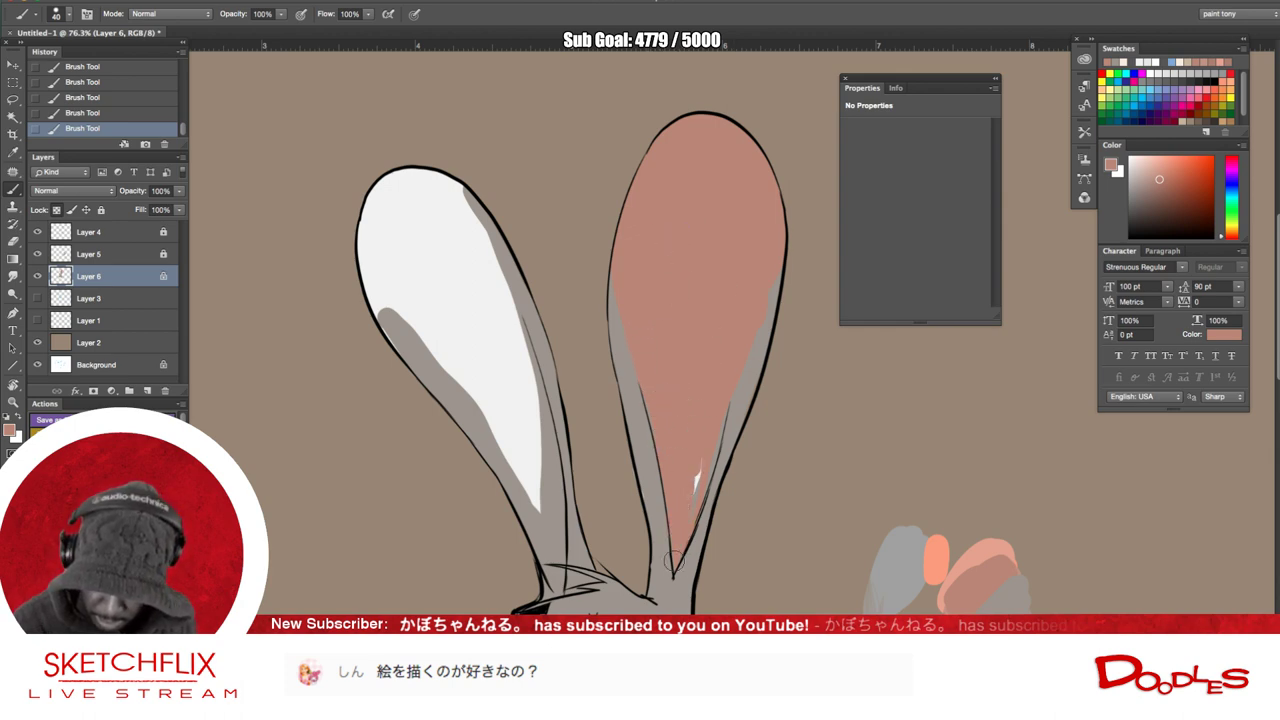
drag(704, 464, 689, 494)
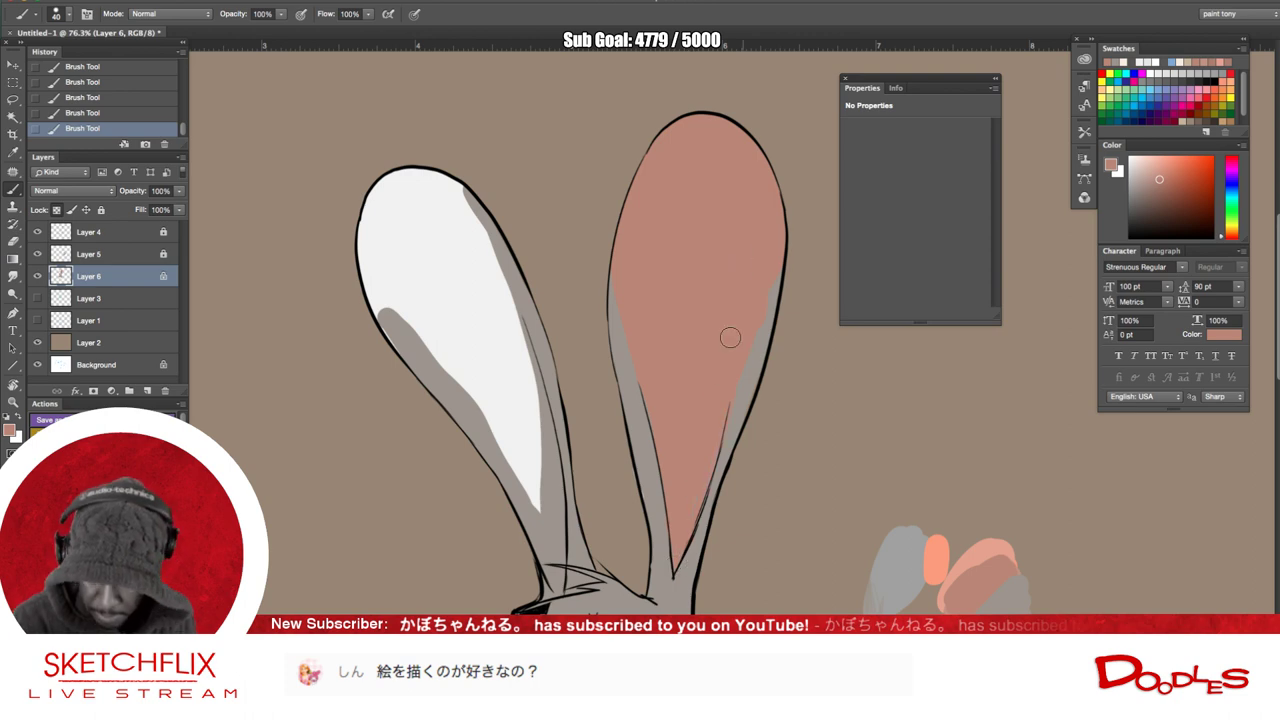
- Refine the boundary between the right ear's pink interior and its rims, alternating sampled warm grey and pink
alt+click(753, 407)
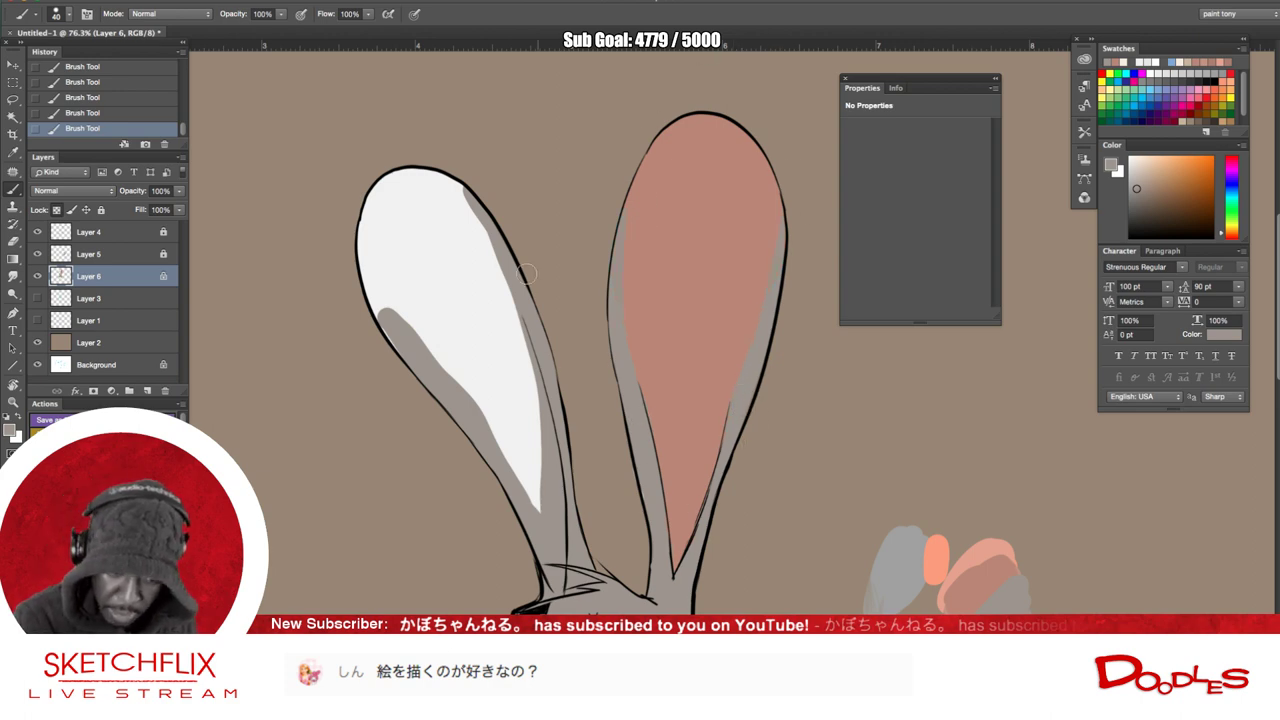
alt+click(697, 428)
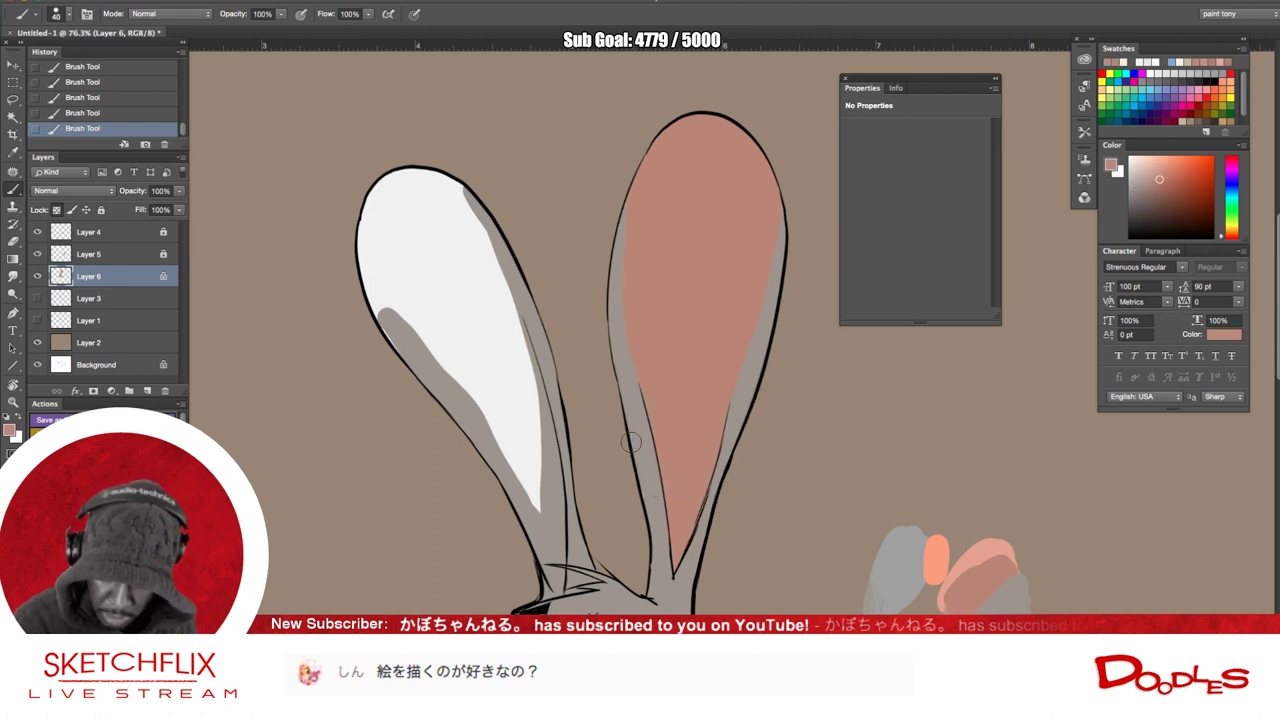
alt+click(637, 421)
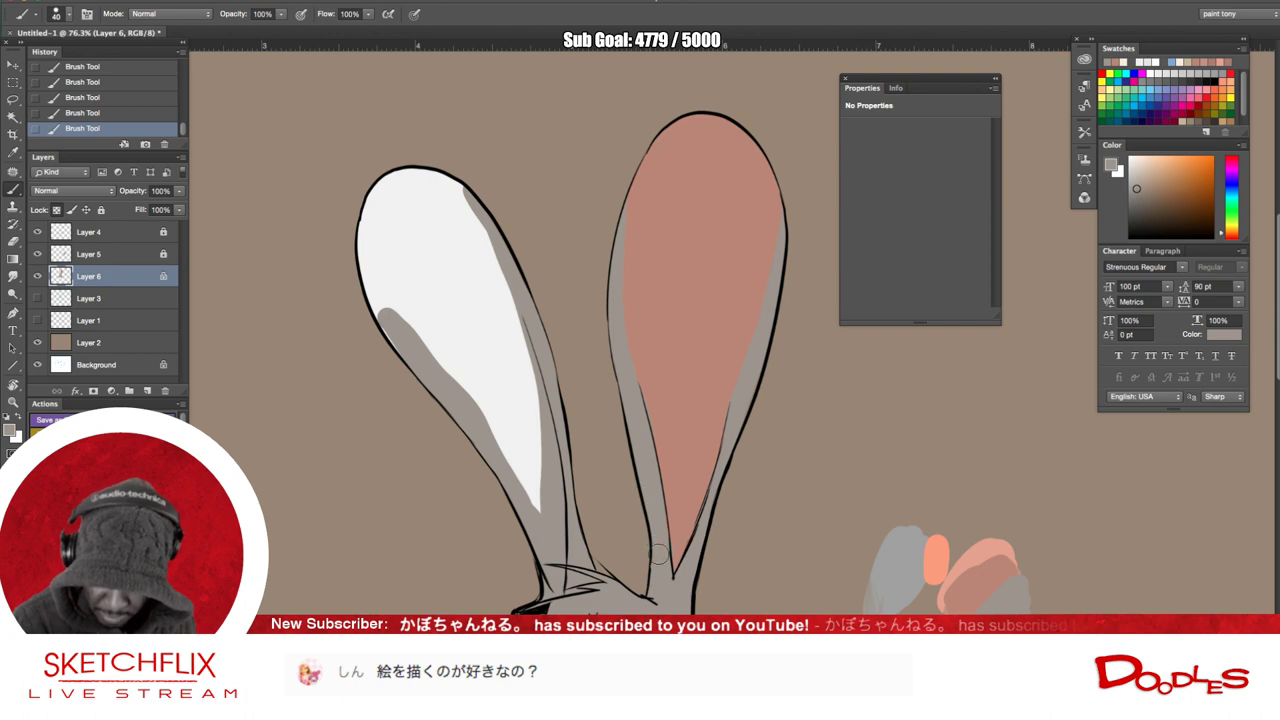
- Sample the right ear's pink and fill the left ear's interior with it, keeping a grey rim on the inner edge
alt+click(686, 522)
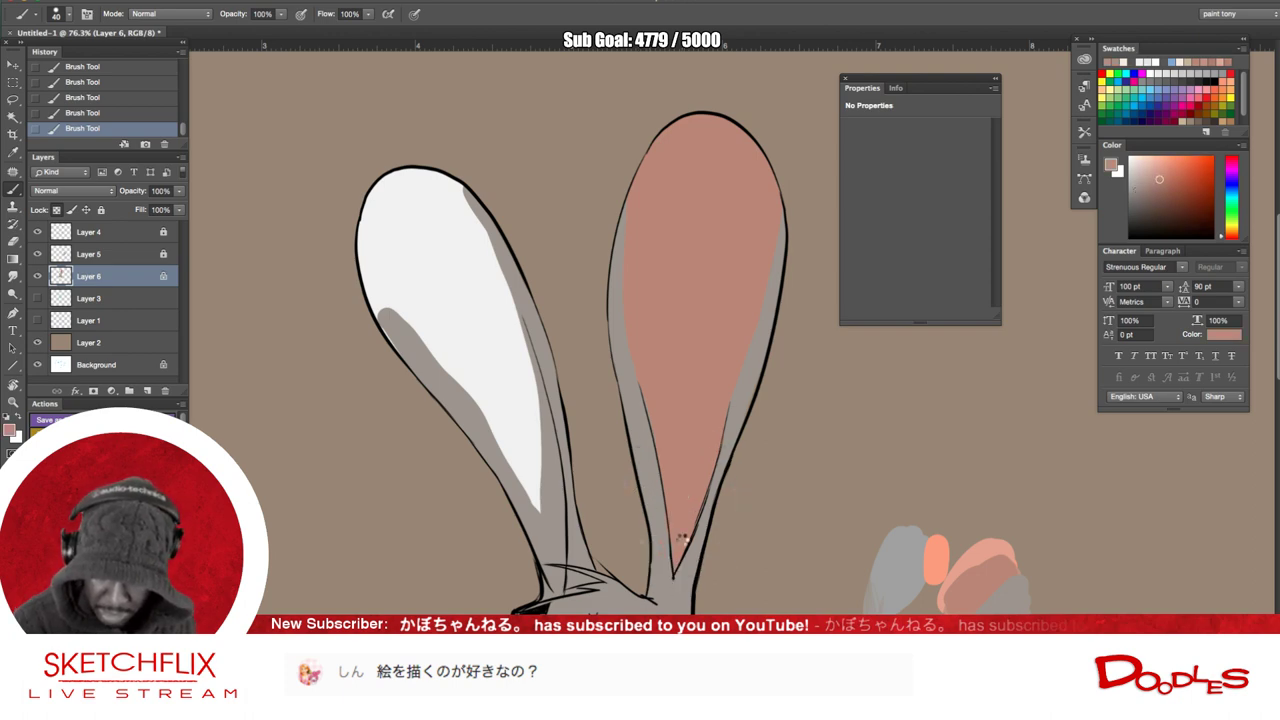
mouse_move(423, 177)
mouse_down()
mouse_move(365, 246)
mouse_move(531, 510)
mouse_up()
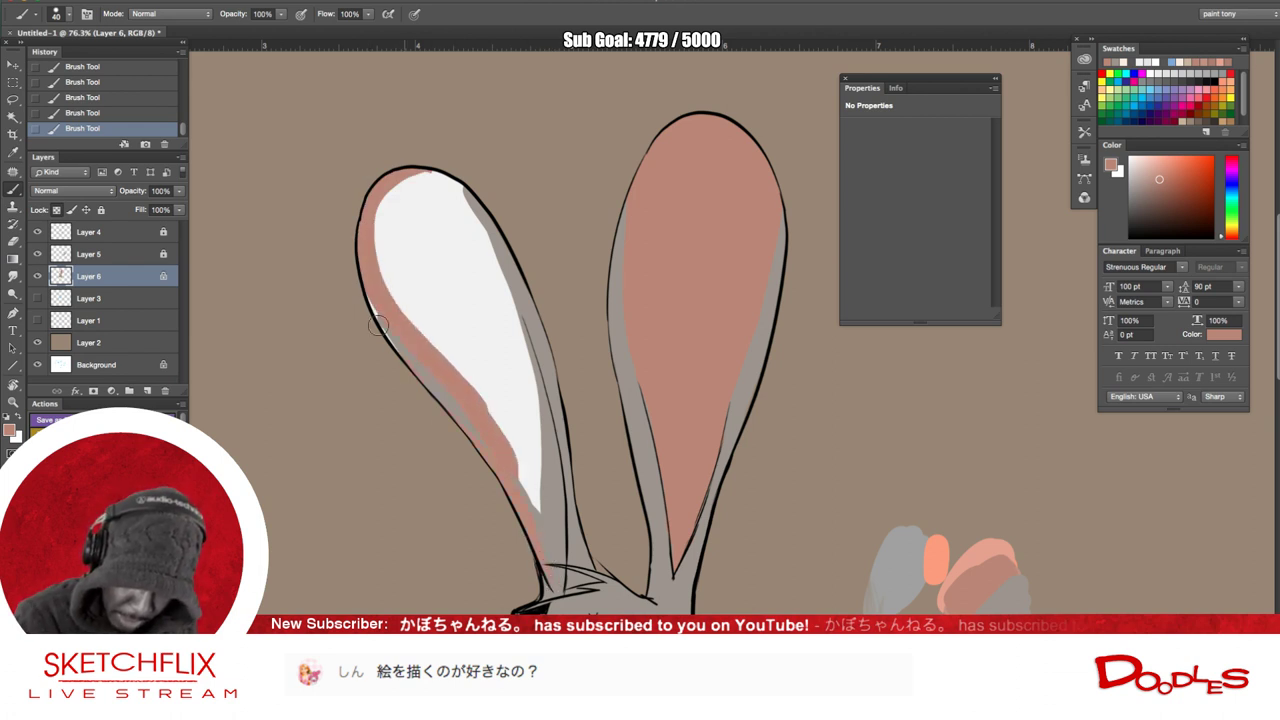
mouse_move(395, 166)
mouse_down()
mouse_move(428, 179)
mouse_move(452, 213)
mouse_move(442, 177)
mouse_move(516, 358)
mouse_up()
mouse_move(468, 208)
mouse_down()
mouse_move(530, 390)
mouse_move(527, 505)
mouse_up()
mouse_move(465, 421)
mouse_down()
mouse_move(380, 200)
mouse_move(407, 188)
mouse_move(417, 358)
mouse_move(434, 370)
mouse_move(458, 325)
mouse_move(464, 344)
mouse_move(486, 332)
mouse_move(502, 343)
mouse_move(500, 461)
mouse_move(512, 431)
mouse_move(541, 500)
mouse_up()
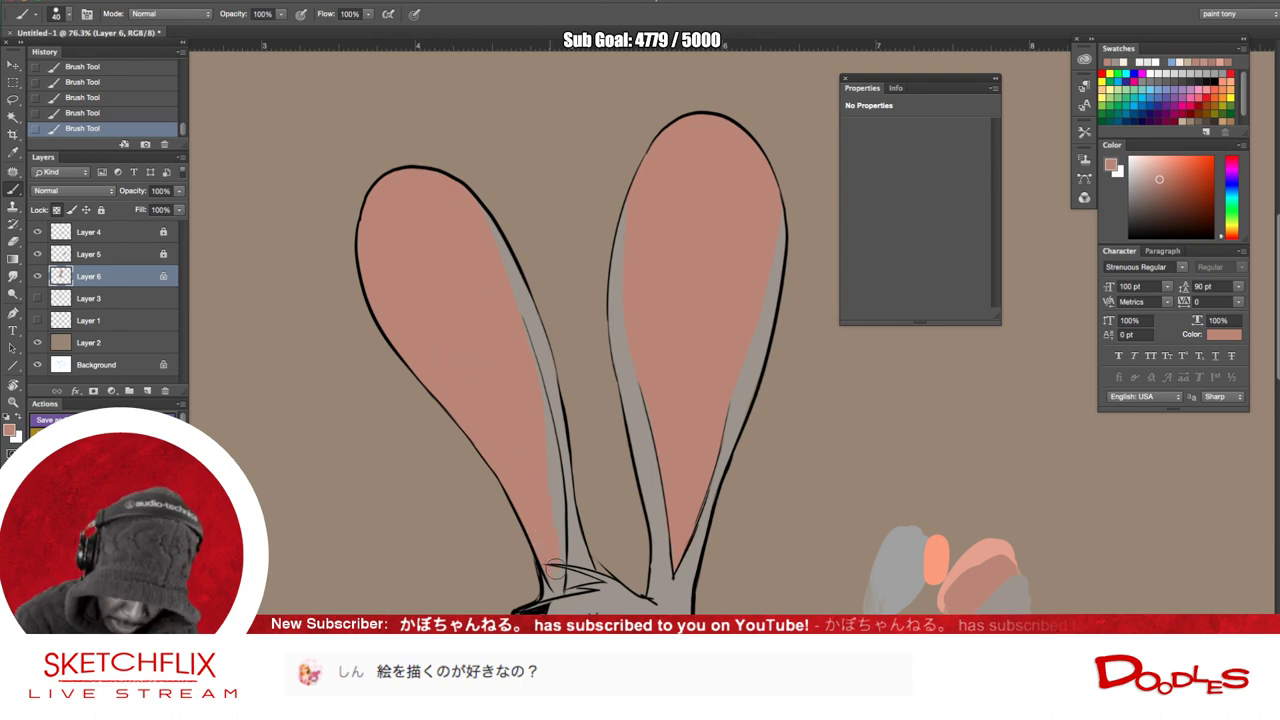
- Sample warm grey from the forehead and paint over the off-white left in the left eye
drag(752, 384, 749, 346)
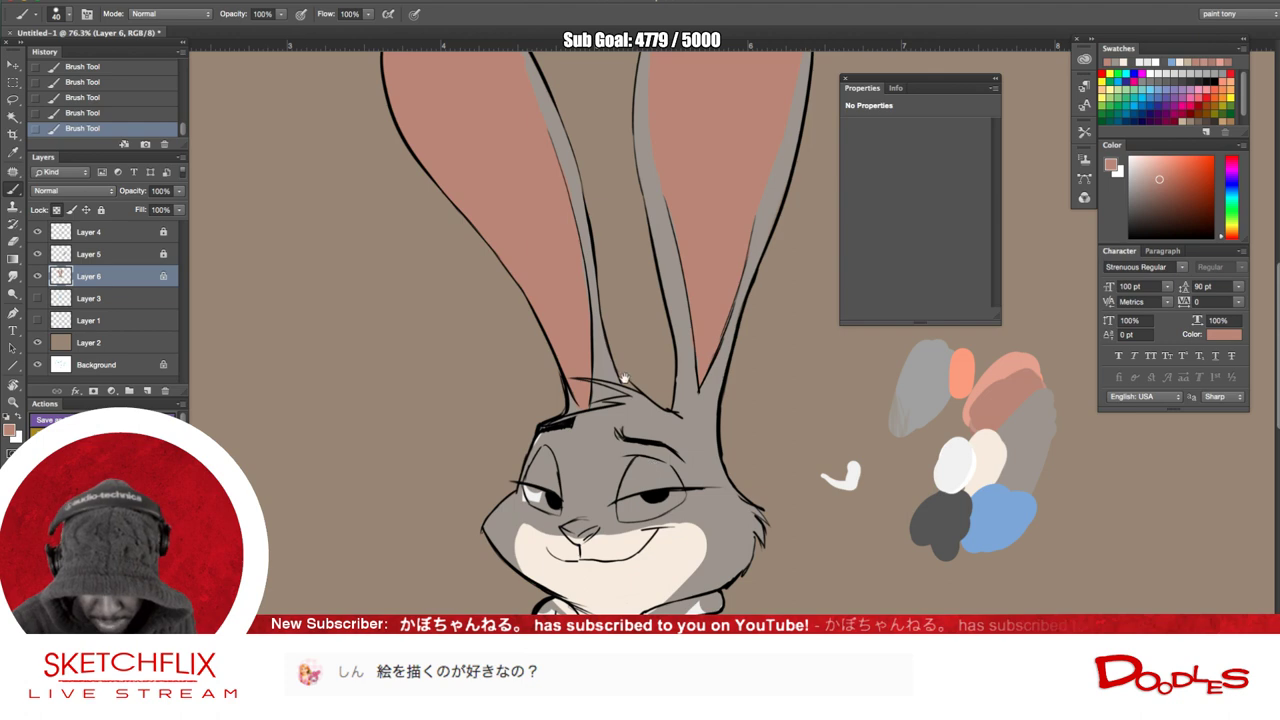
drag(625, 381, 622, 352)
alt+click(599, 333)
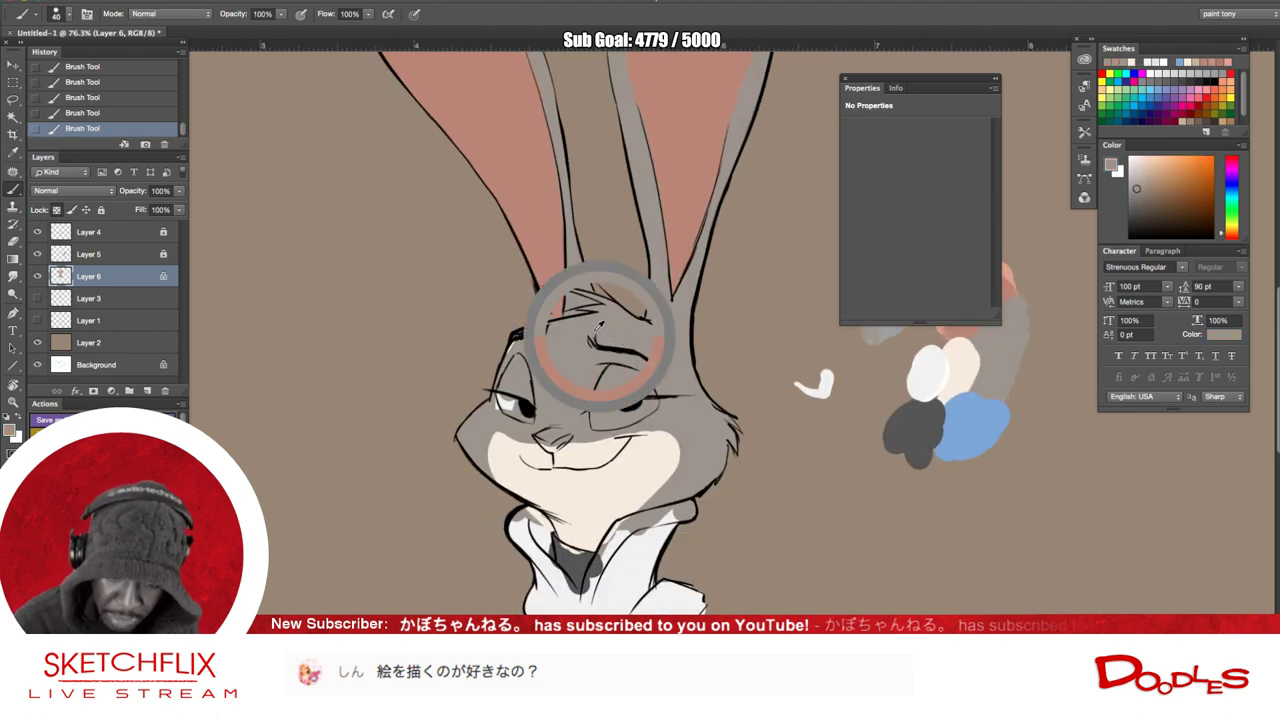
mouse_move(498, 370)
mouse_down()
mouse_move(506, 406)
mouse_move(533, 400)
mouse_up()
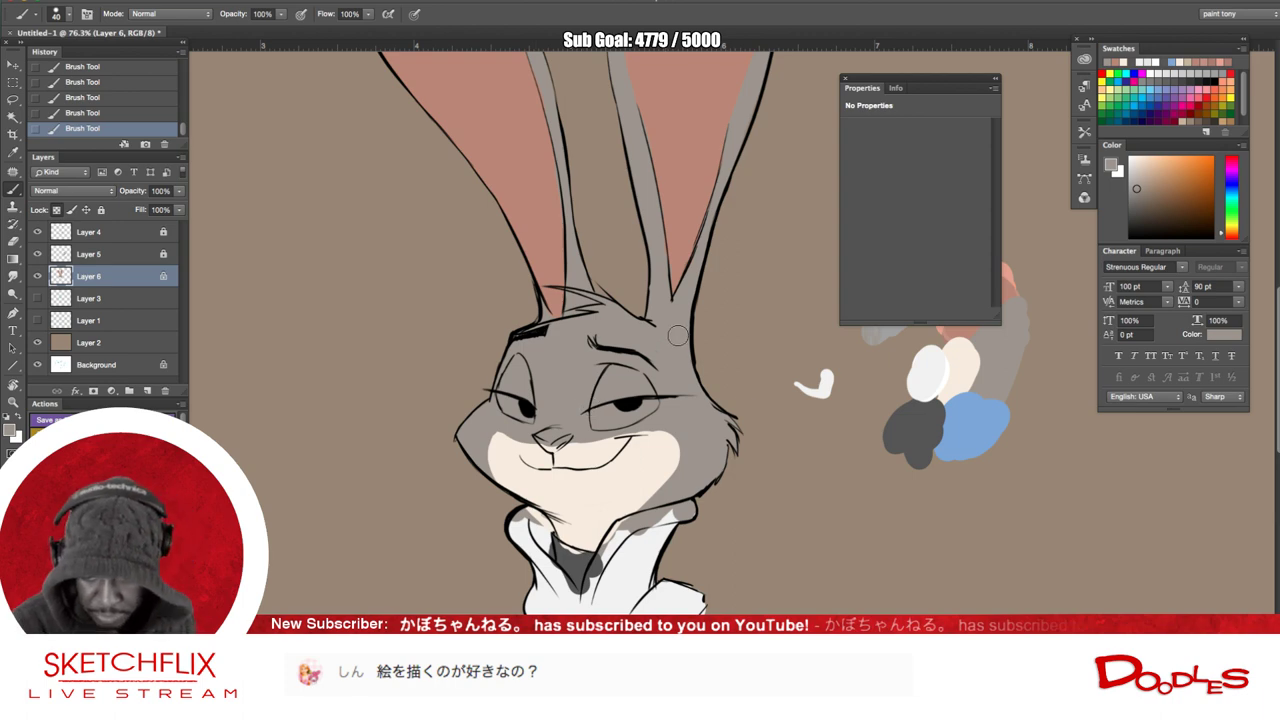
- Sample the palette's off-white and paint the white of the right eye around the pupil
alt+click(683, 175)
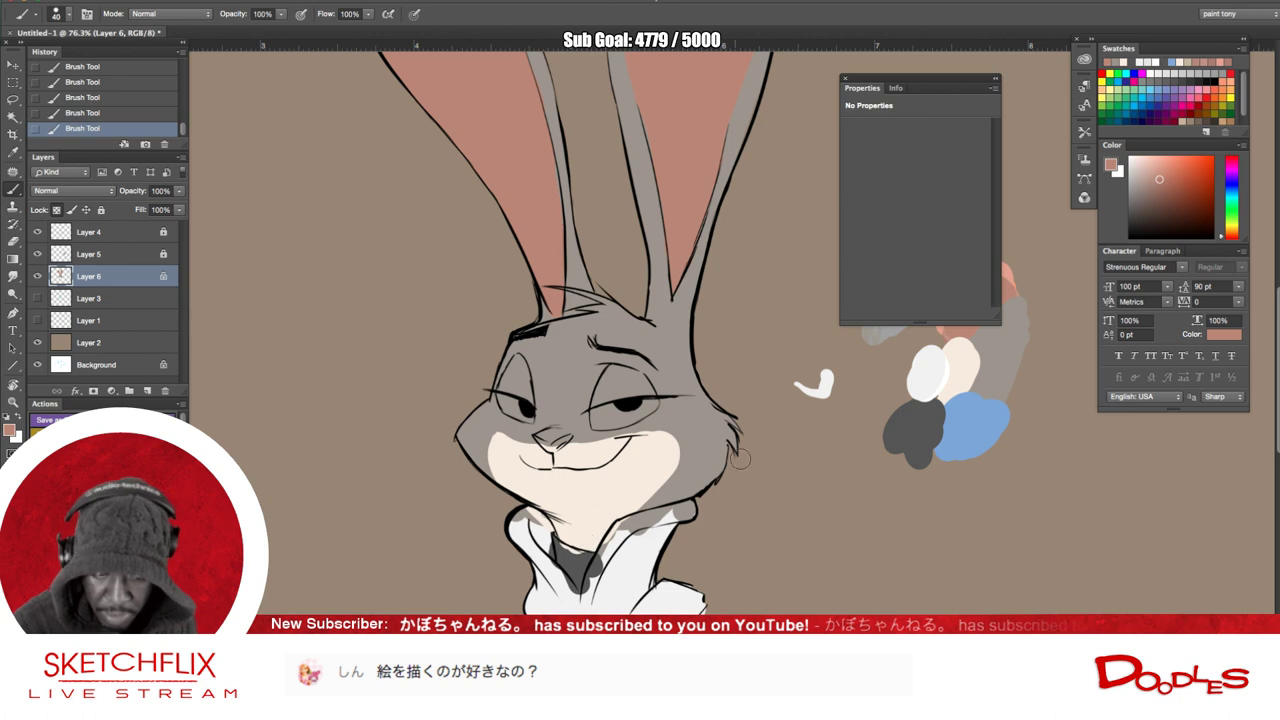
drag(829, 258, 990, 240)
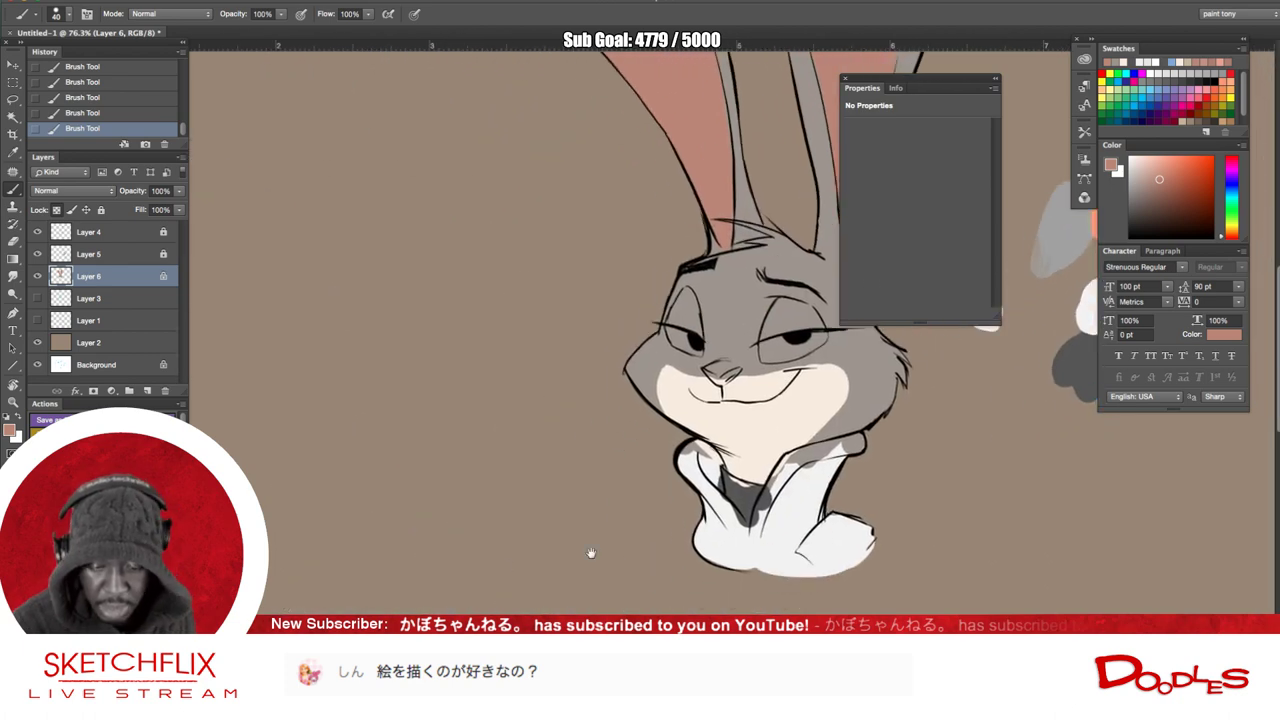
mouse_move(698, 373)
mouse_down()
mouse_move(450, 592)
mouse_move(516, 458)
mouse_up()
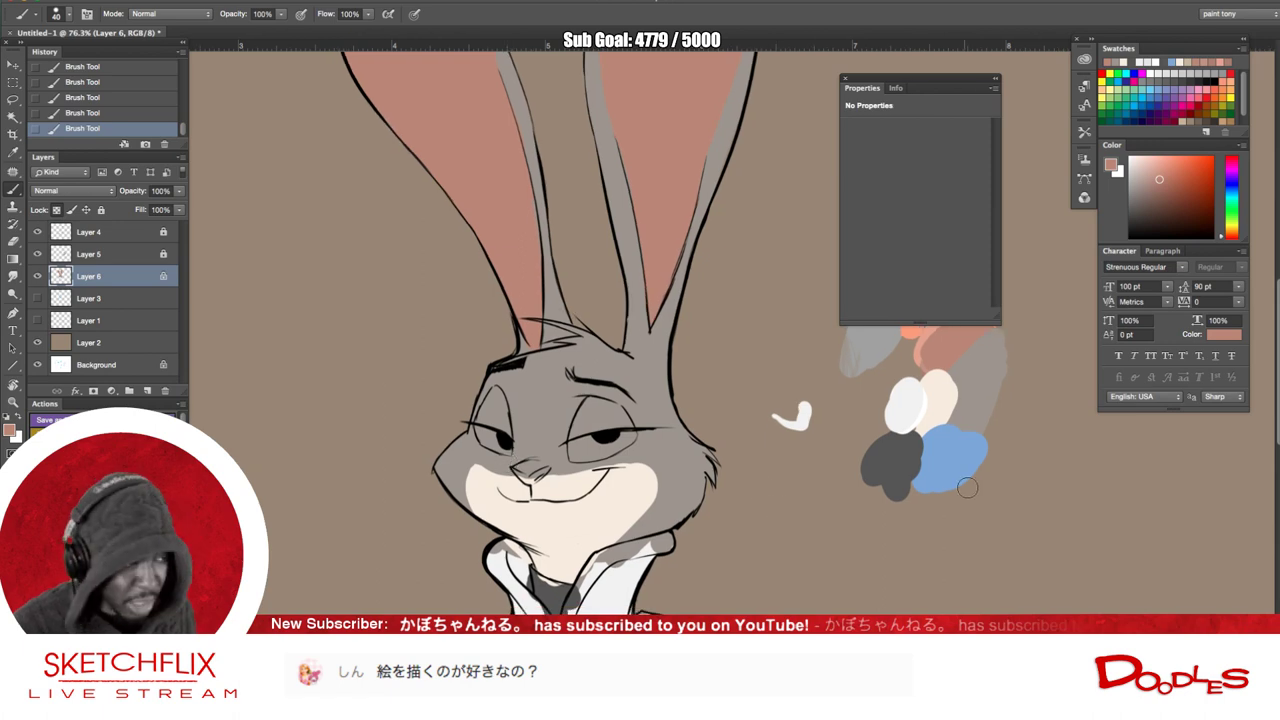
alt+click(912, 392)
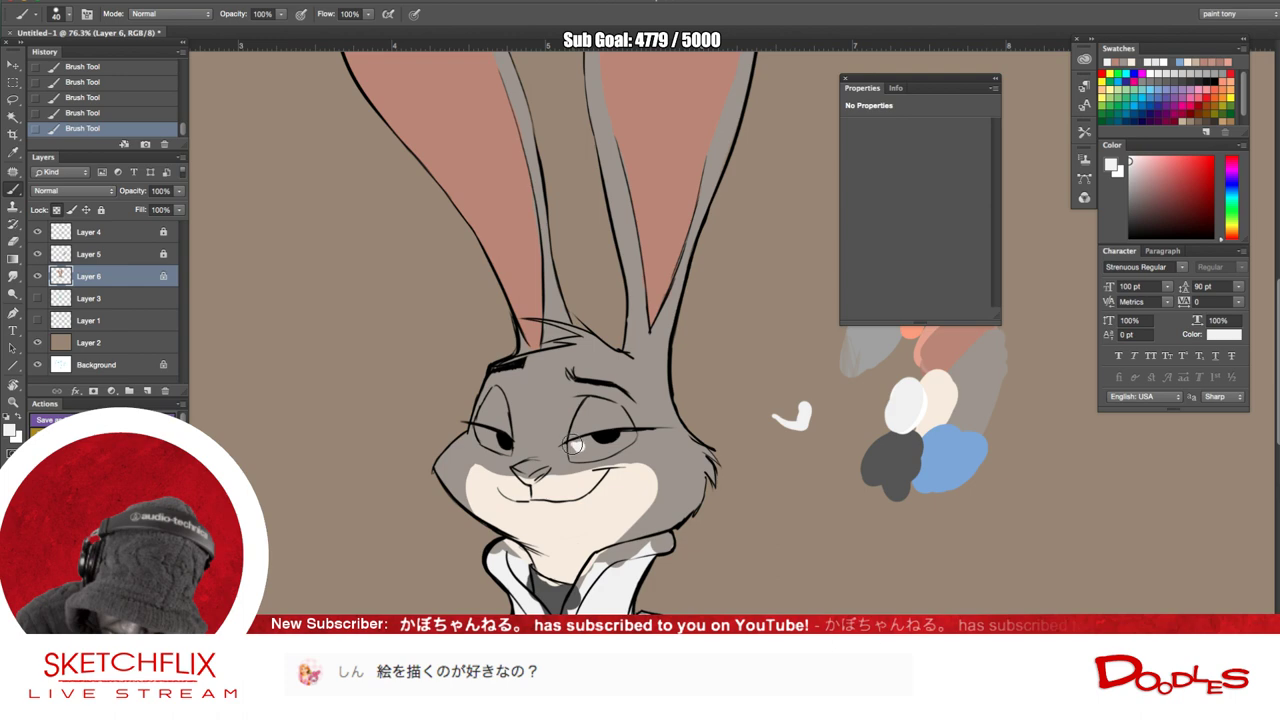
mouse_move(575, 445)
mouse_down()
mouse_move(618, 444)
mouse_move(580, 456)
mouse_up()
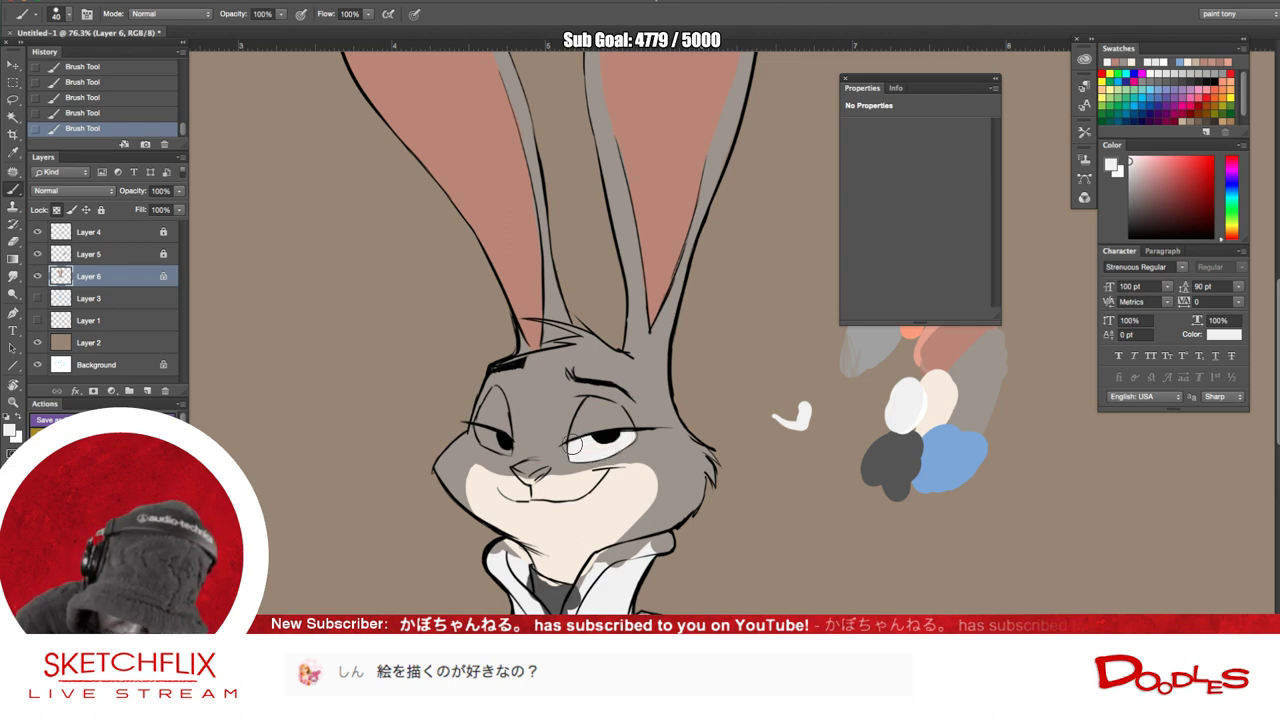
key(r)
click(378, 531)
key(b)
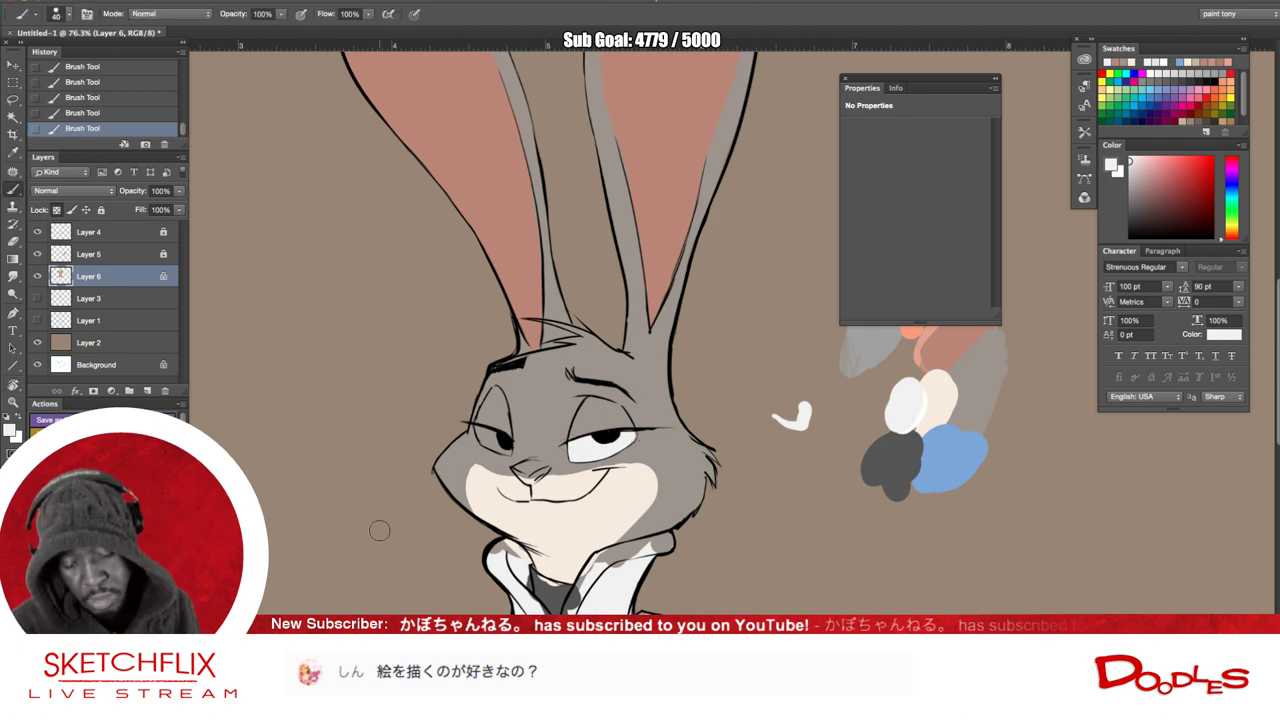
key(r)
drag(786, 570, 565, 600)
key(b)
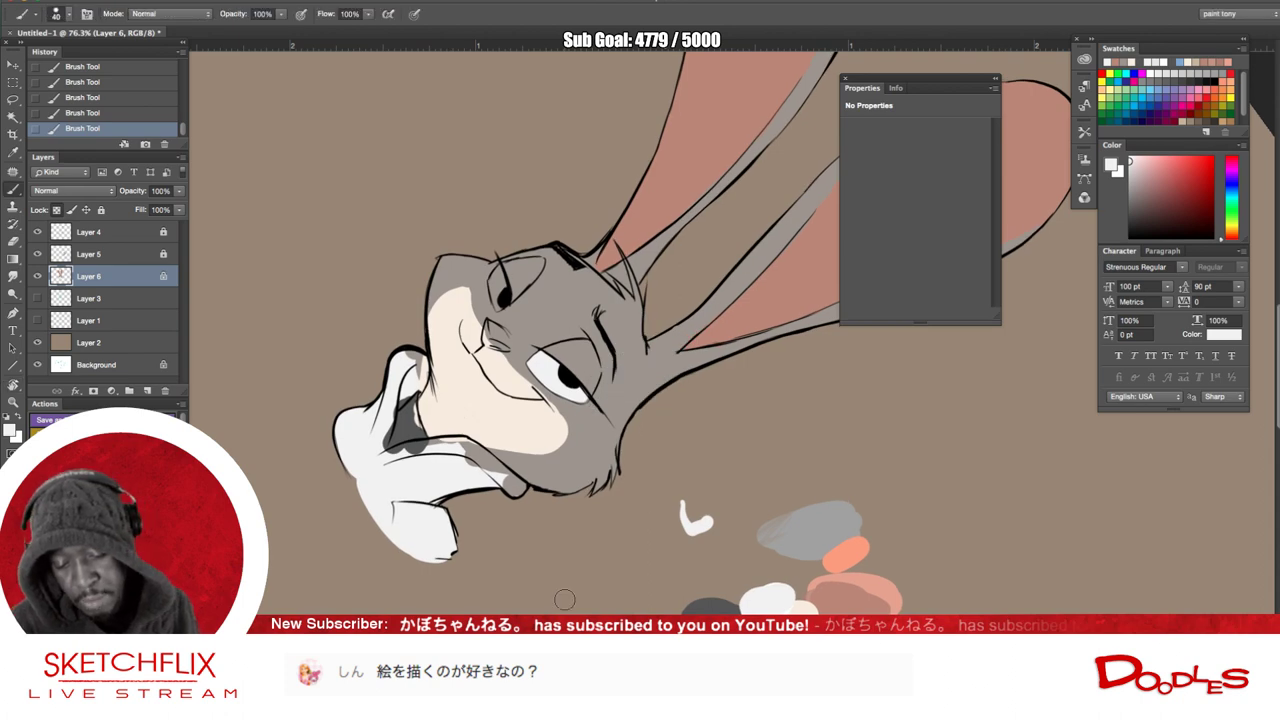
scroll(565, 599, down, 5)
scroll(565, 599, up, 2)
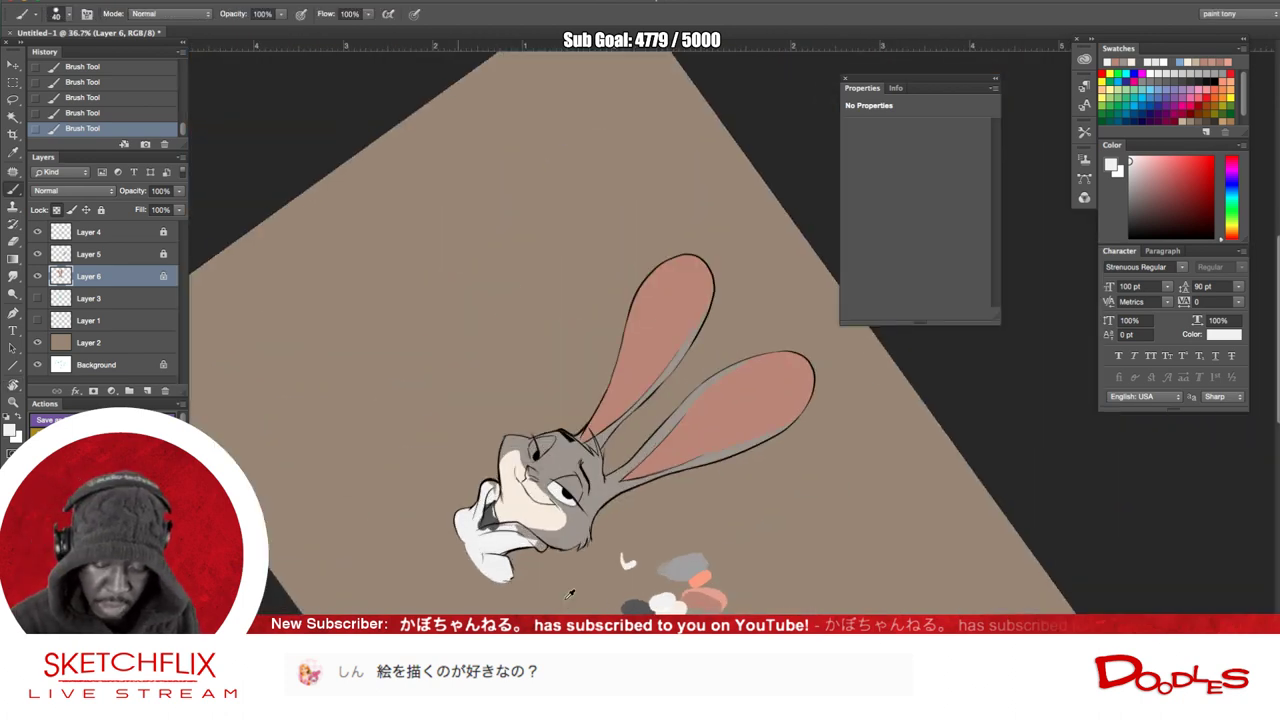
scroll(565, 599, up, 1)
scroll(565, 599, down, 2)
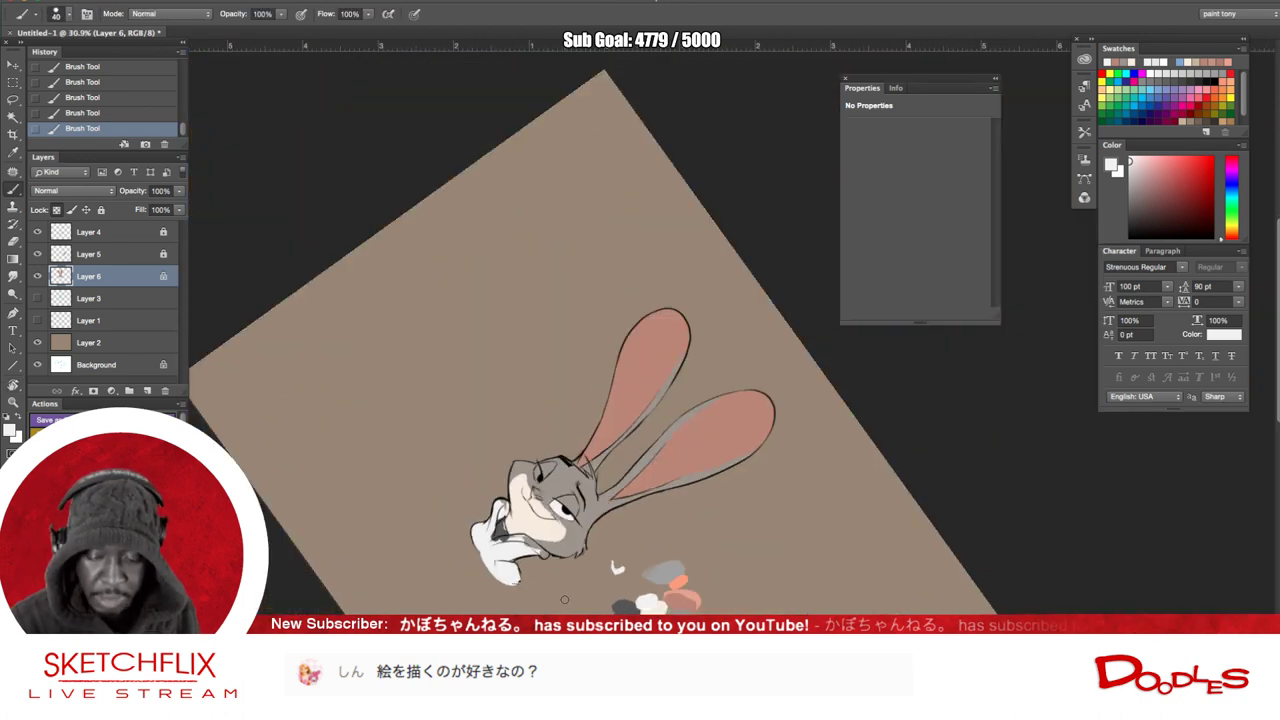
- Reduce the brush size to 15 and paint the white of the left eye around the pupil in off-white
scroll(565, 599, up, 7)
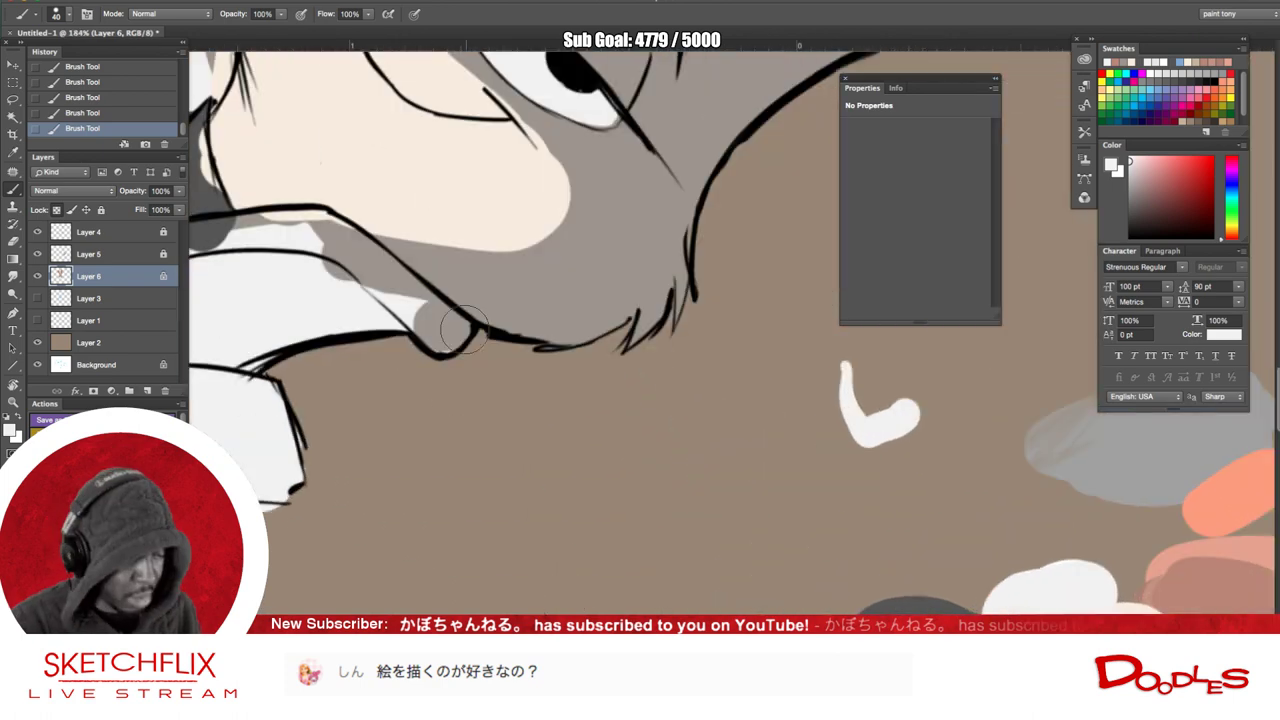
drag(526, 208, 654, 557)
drag(606, 335, 629, 417)
click(631, 416)
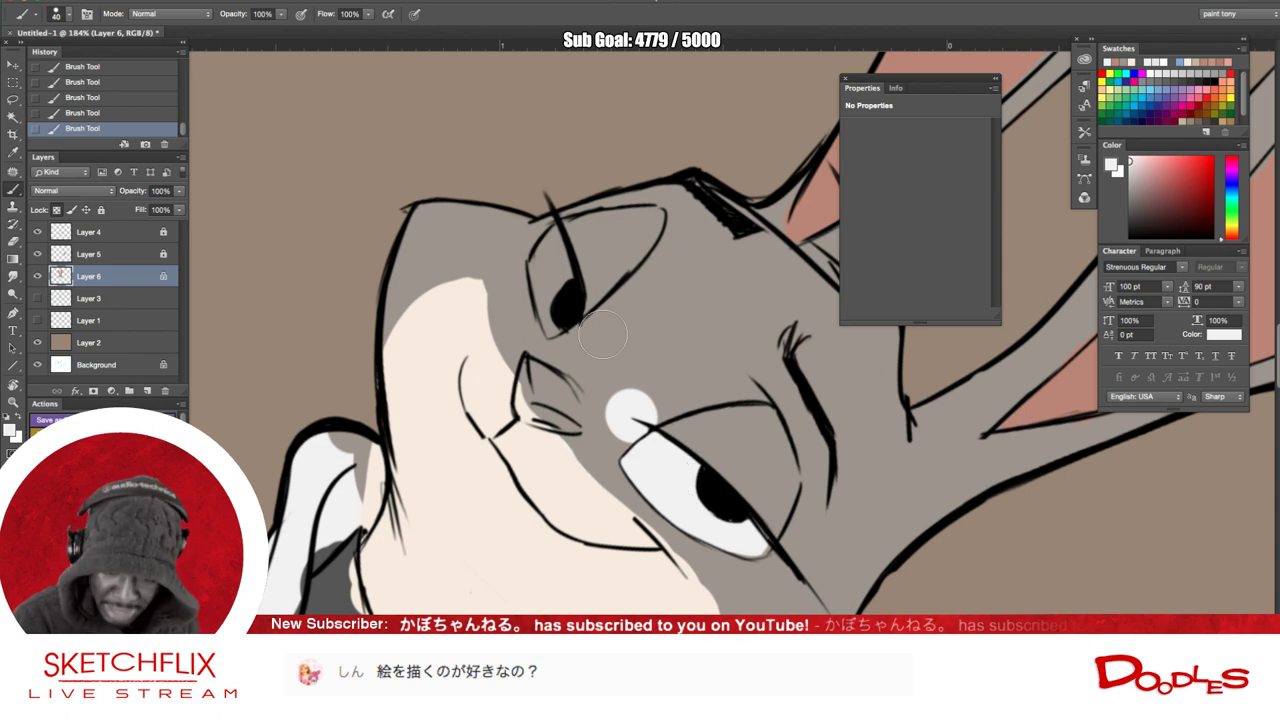
key(ctrl+z)
key(bracketleft)
key(bracketleft)
key(bracketleft)
key(bracketleft)
key(bracketleft)
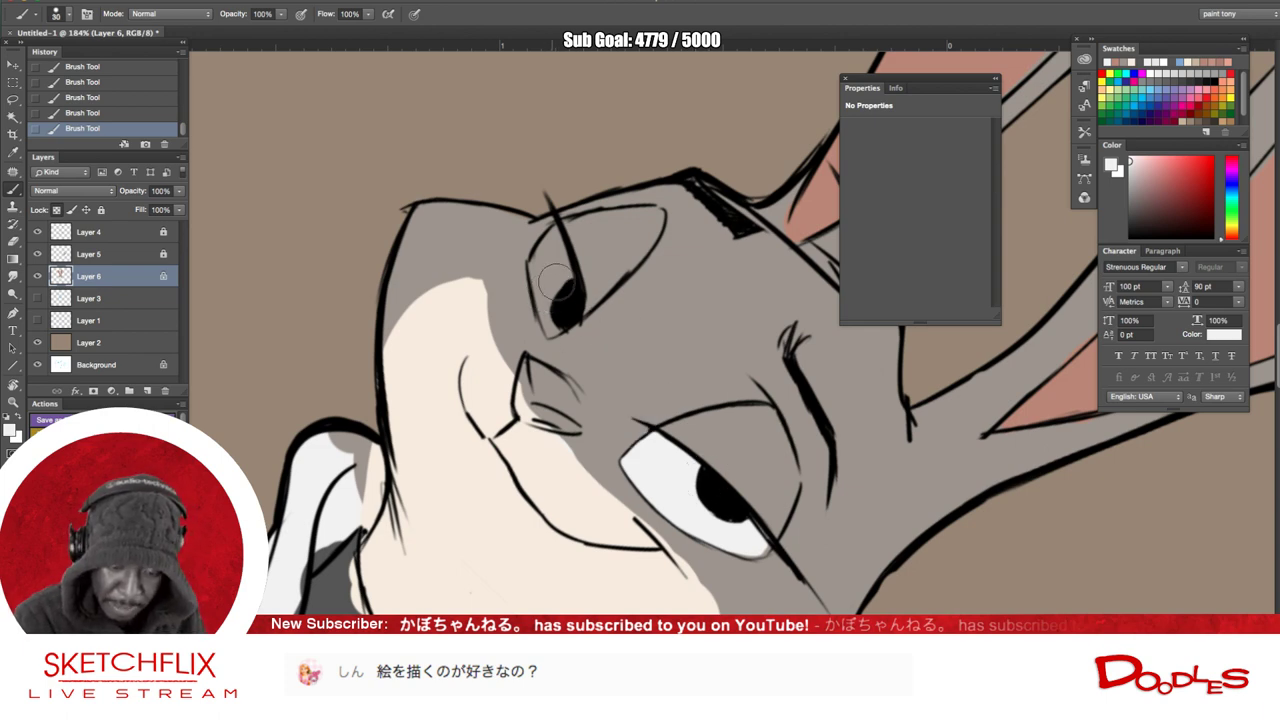
mouse_move(552, 260)
mouse_down()
mouse_move(551, 329)
mouse_move(563, 272)
mouse_move(557, 309)
mouse_move(547, 241)
mouse_up()
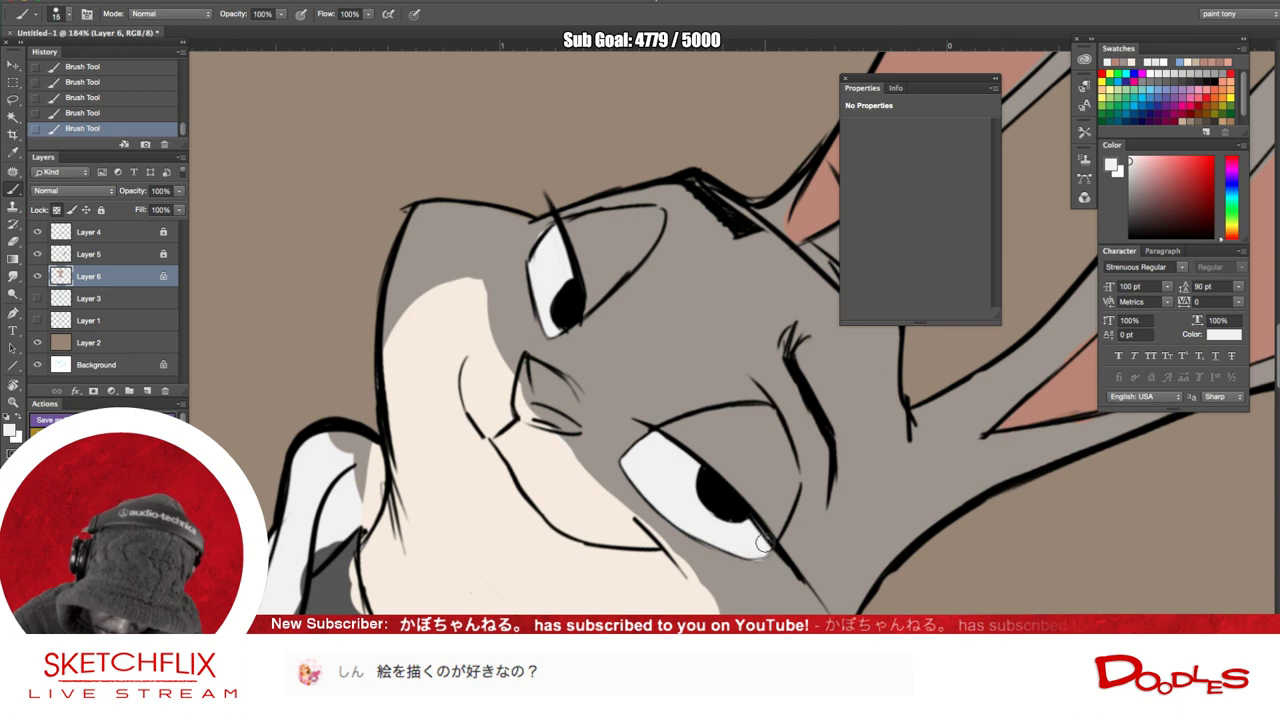
- Sample the pink from the ear's interior and fill the nose with it inside the line art
alt+click(755, 582)
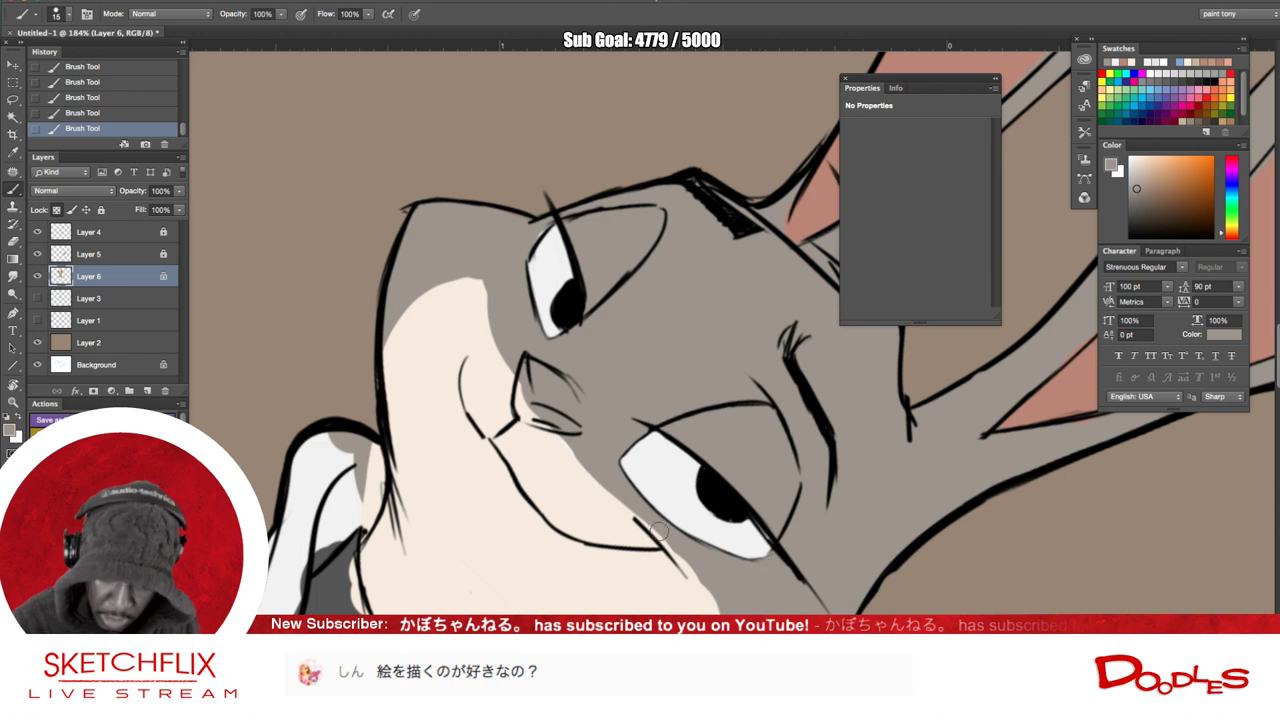
alt+click(1058, 390)
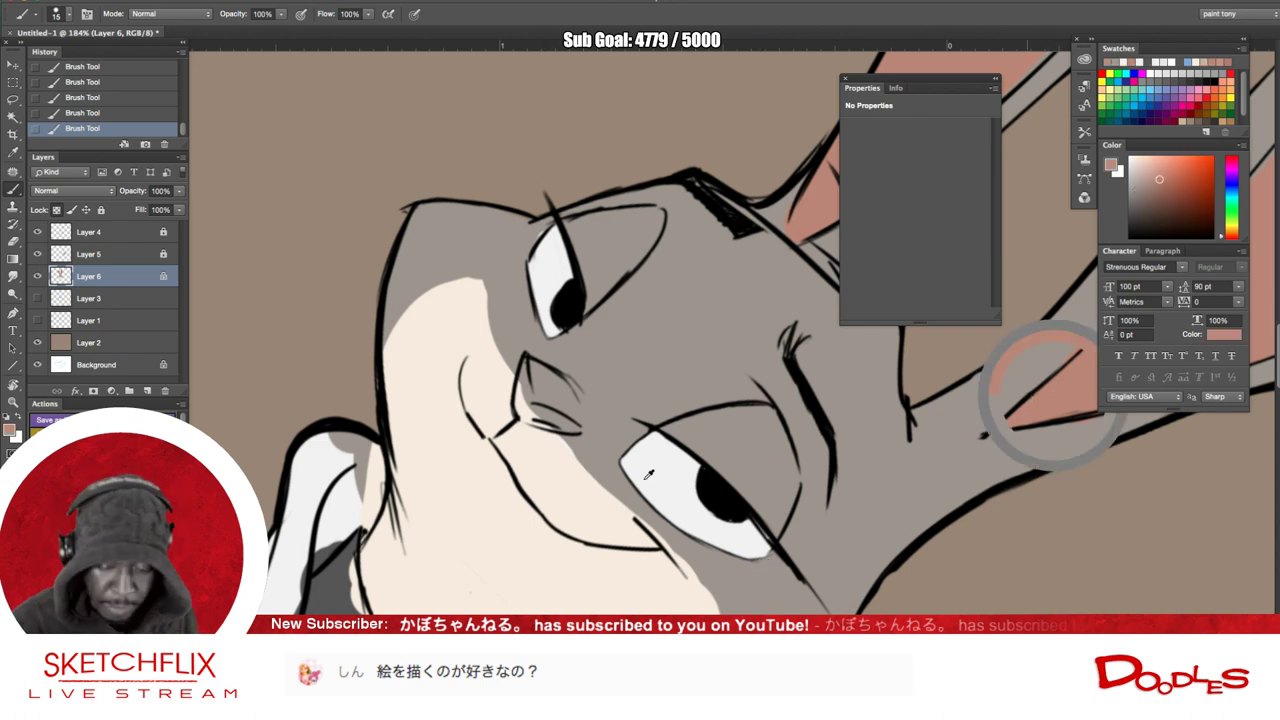
drag(524, 398, 574, 428)
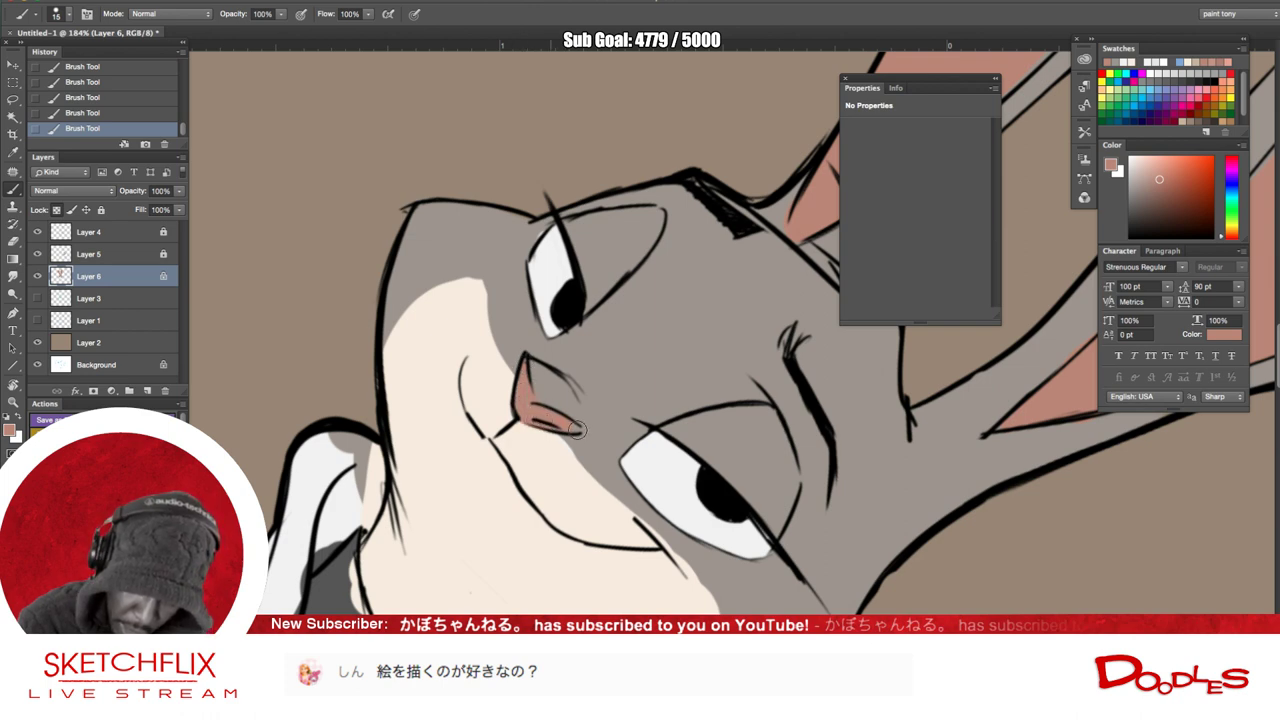
- Refine the edge of the cream muzzle patch below the left eye, alternating sampled cream and warm grey
alt+click(576, 499)
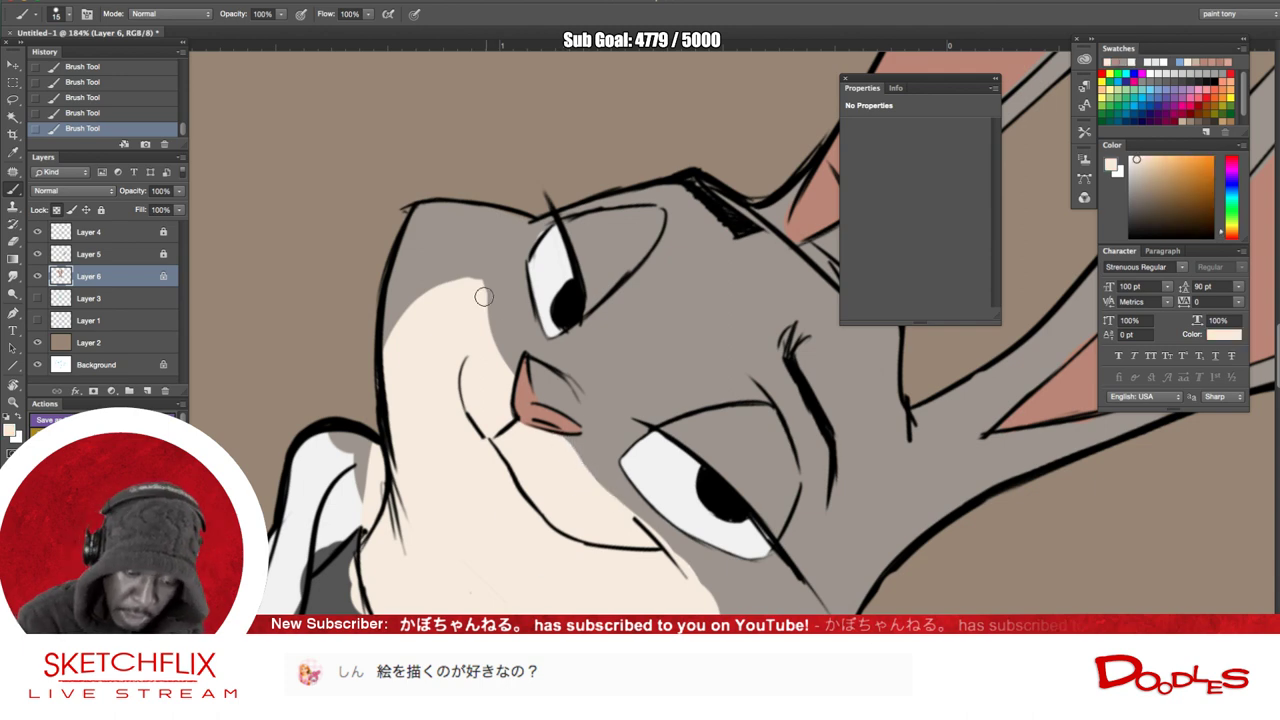
drag(478, 285, 491, 326)
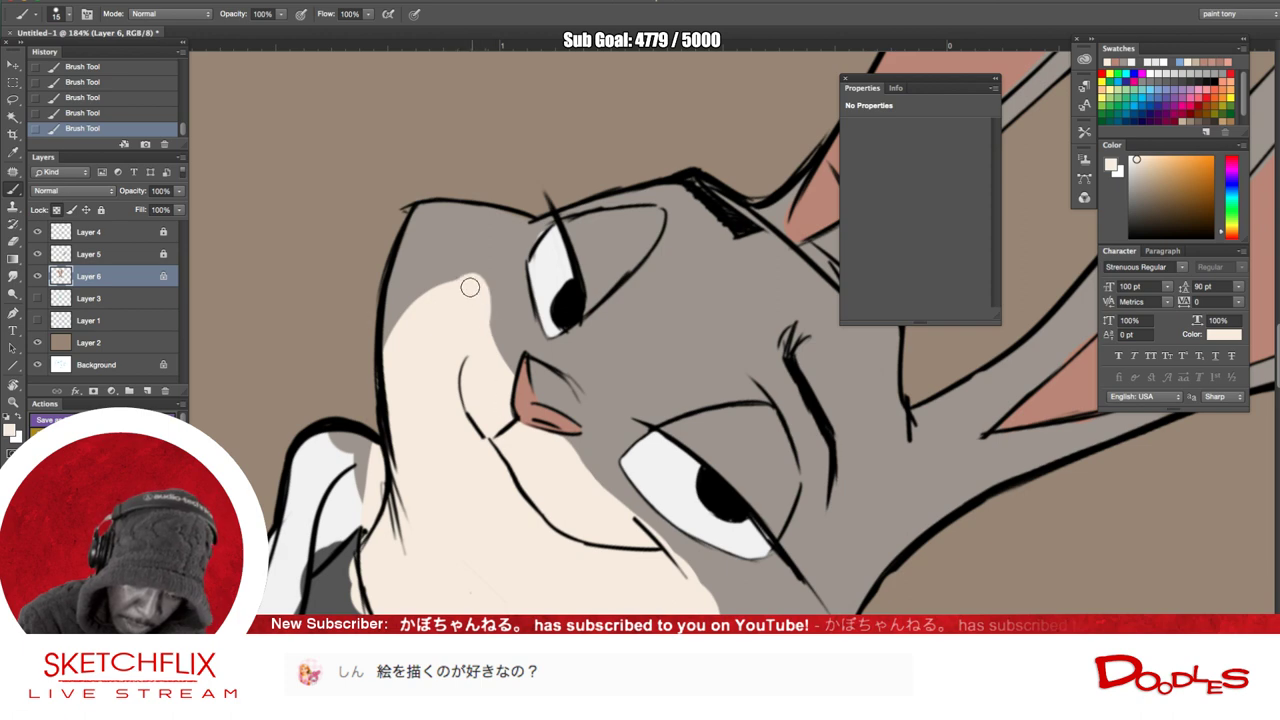
alt+click(508, 268)
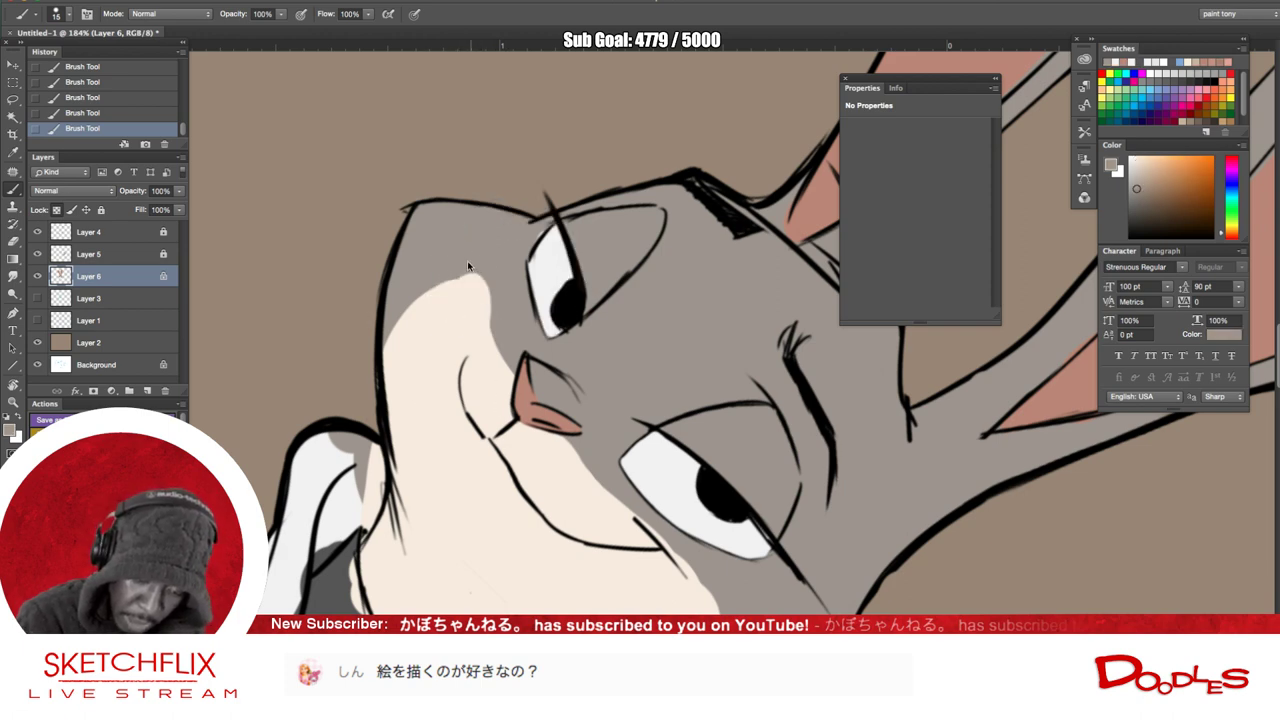
drag(487, 272, 446, 266)
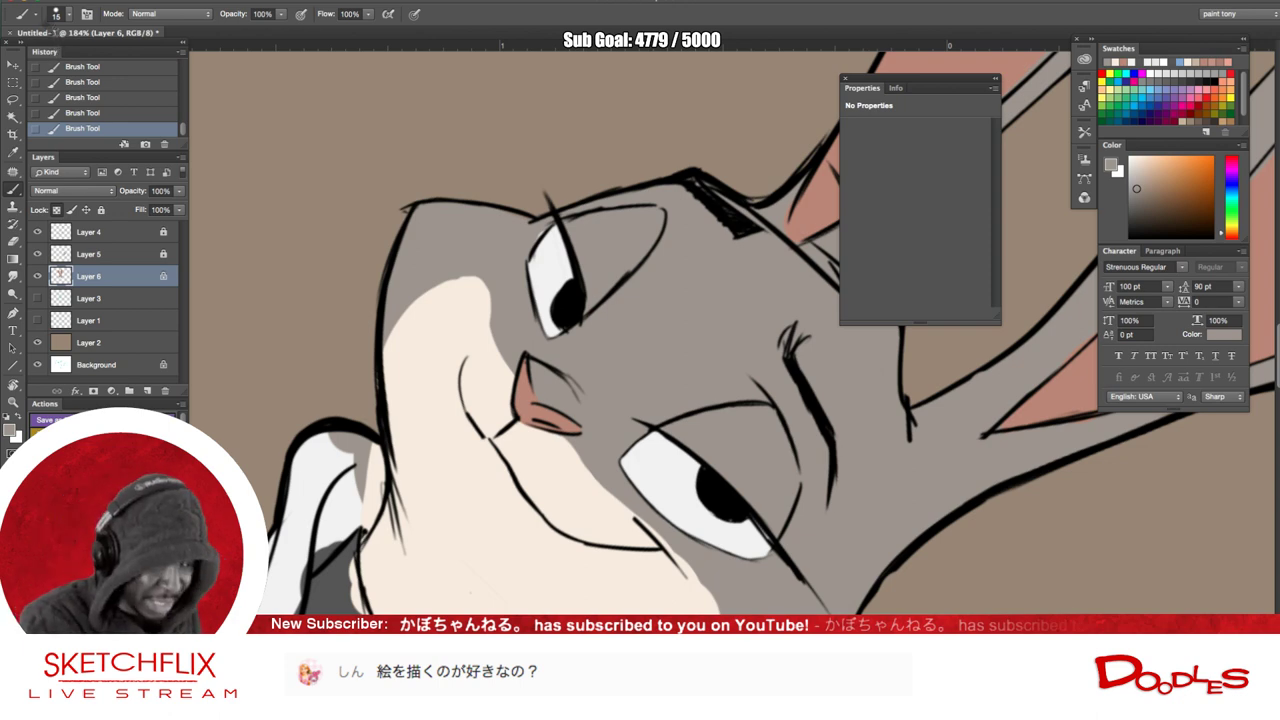
drag(4, 2, 1277, 616)
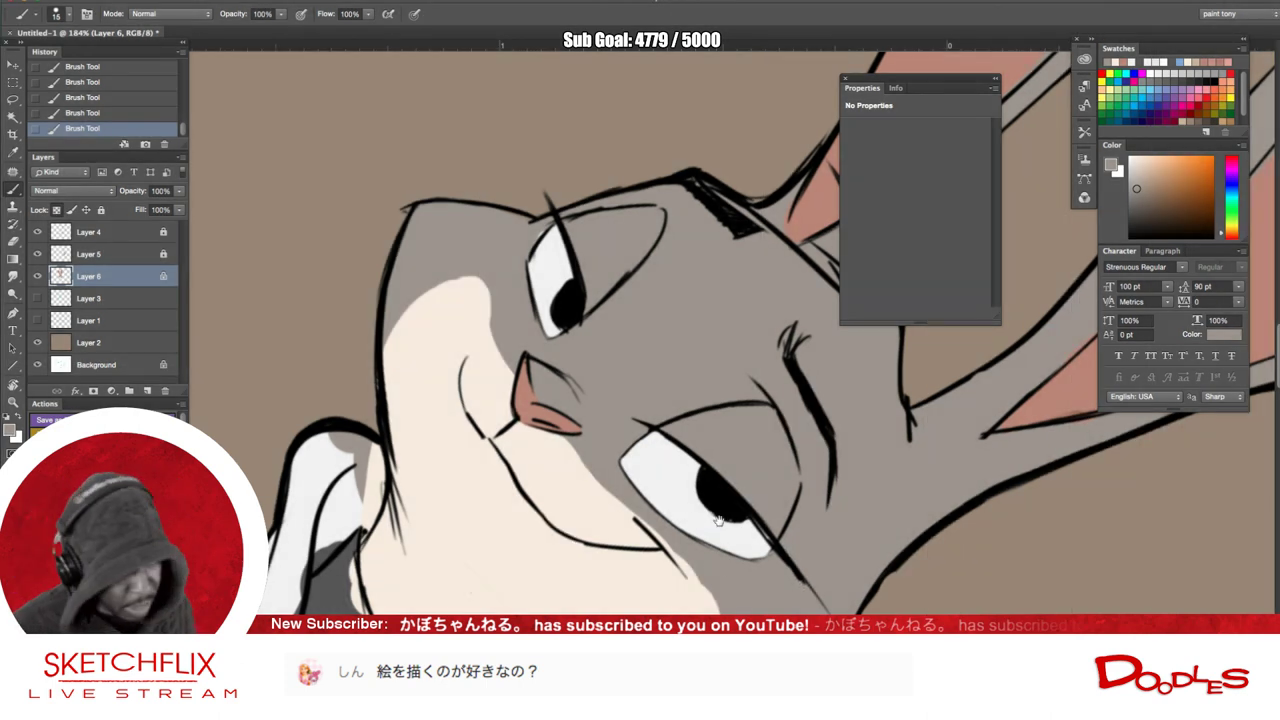
- Sample the shirt's dark grey, darken it slightly, and fill the shirt up to the neckline and collar edge
drag(668, 506, 608, 336)
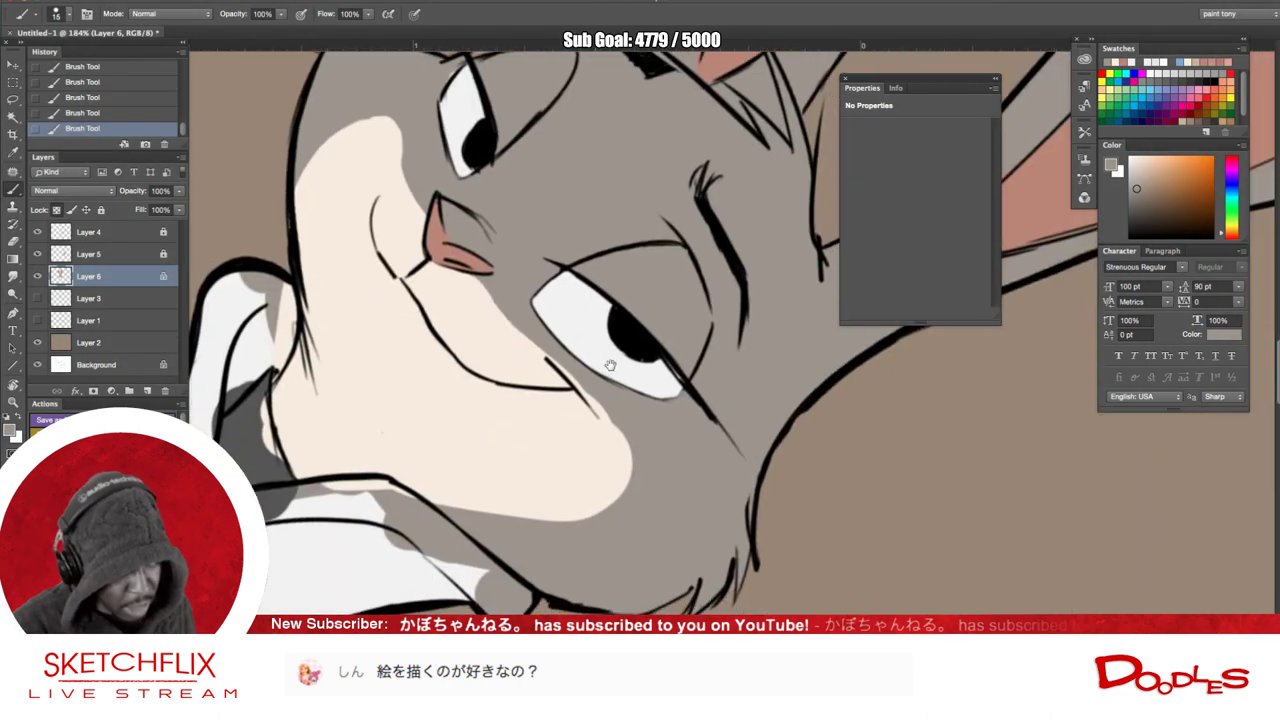
key(r)
drag(992, 340, 991, 338)
key(b)
drag(834, 518, 916, 421)
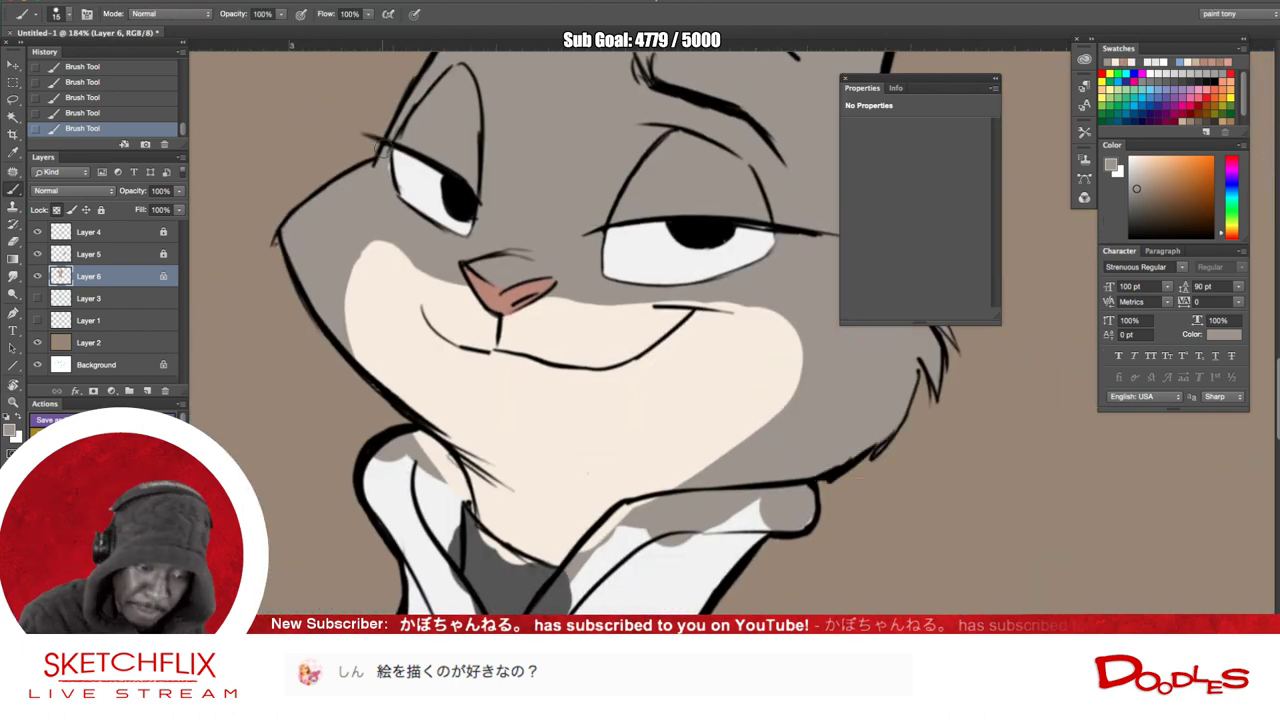
scroll(750, 540, down, 1)
key(r)
drag(765, 505, 877, 462)
key(b)
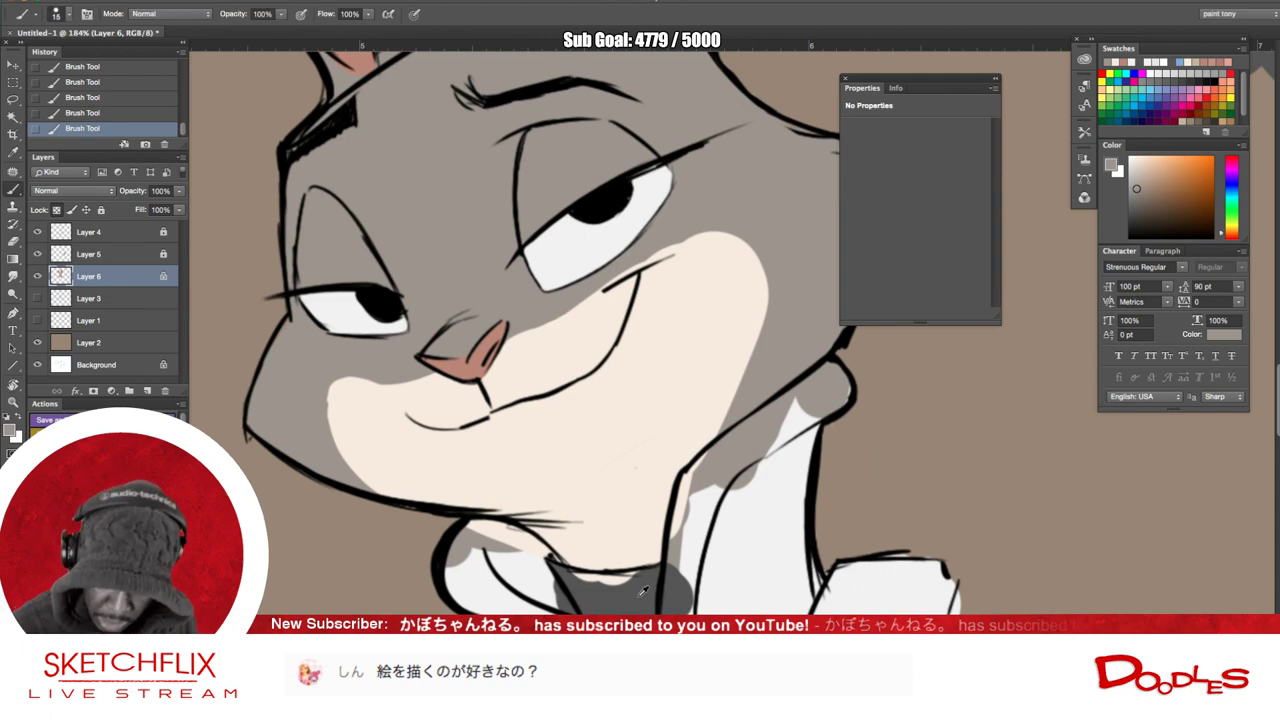
alt+click(616, 581)
drag(578, 576, 640, 574)
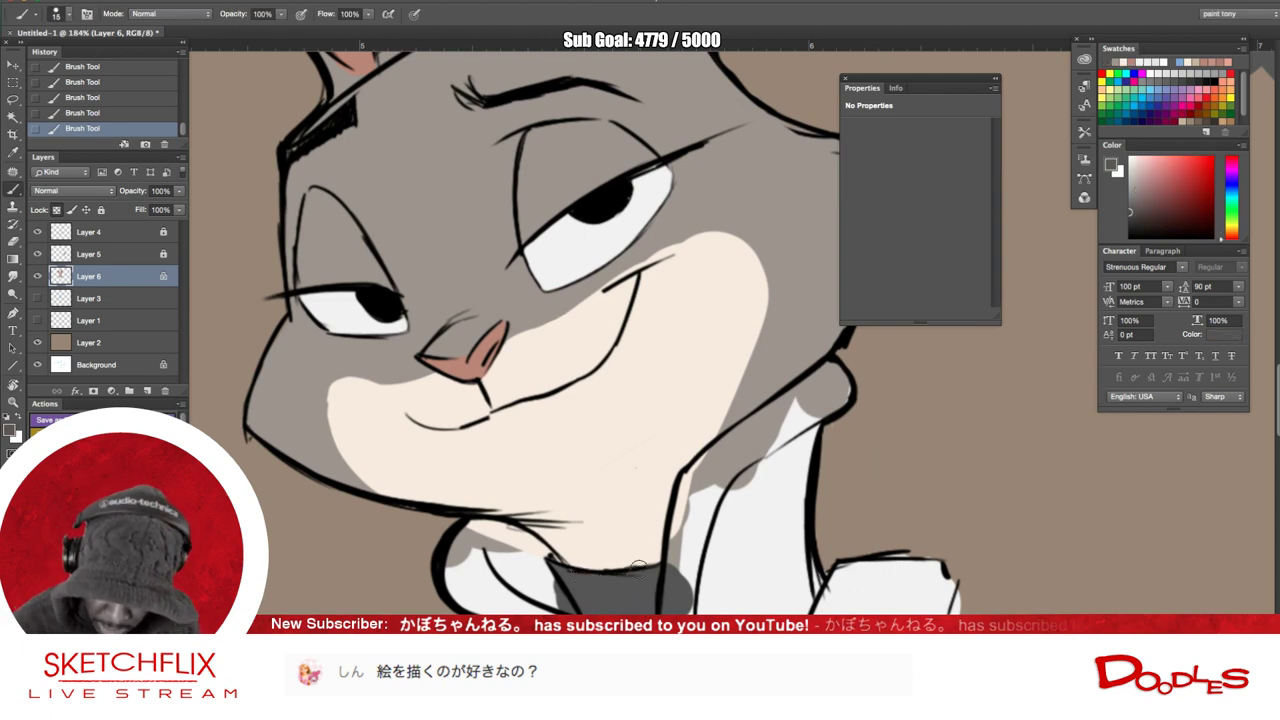
mouse_move(1129, 215)
mouse_down()
mouse_move(1125, 236)
mouse_move(1129, 219)
mouse_up()
mouse_move(657, 575)
mouse_down()
mouse_move(592, 579)
mouse_move(566, 563)
mouse_move(593, 602)
mouse_move(553, 558)
mouse_move(581, 591)
mouse_move(575, 582)
mouse_move(676, 604)
mouse_up()
alt+click(622, 530)
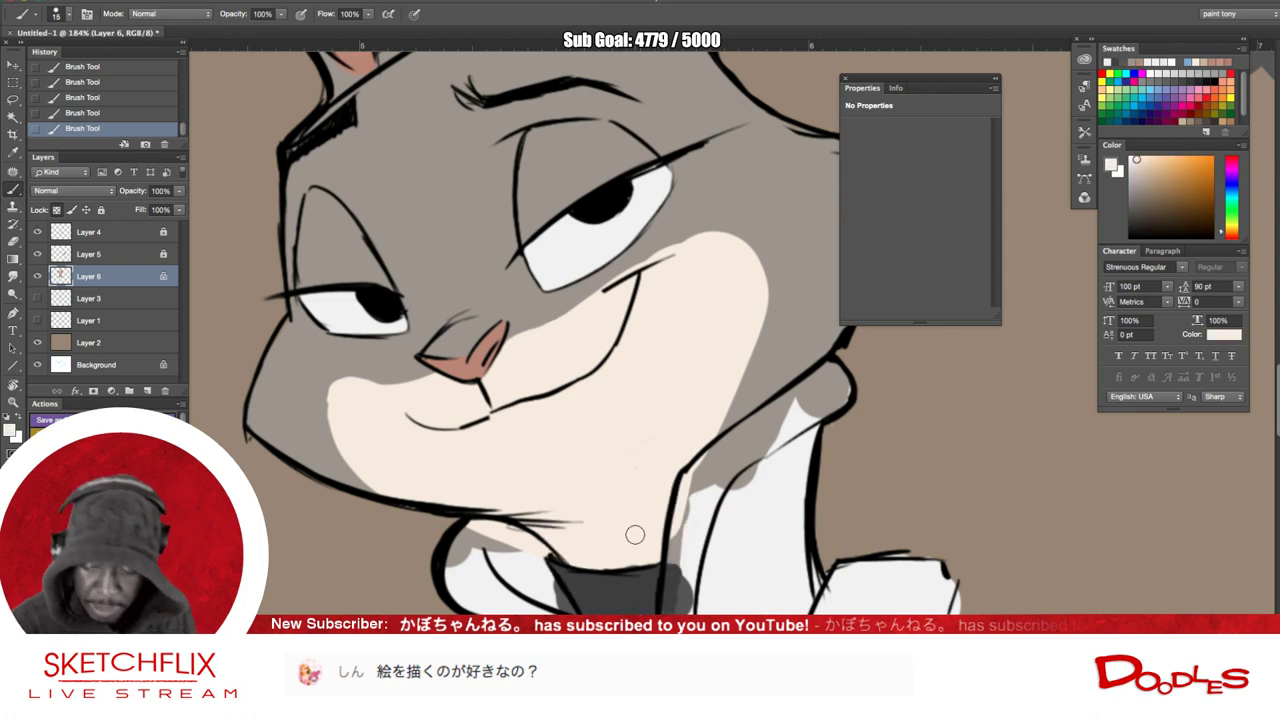
- Sample the palette's blue and paint both collar flaps and the front of the jacket with it
scroll(636, 540, down, 5)
drag(554, 584, 522, 538)
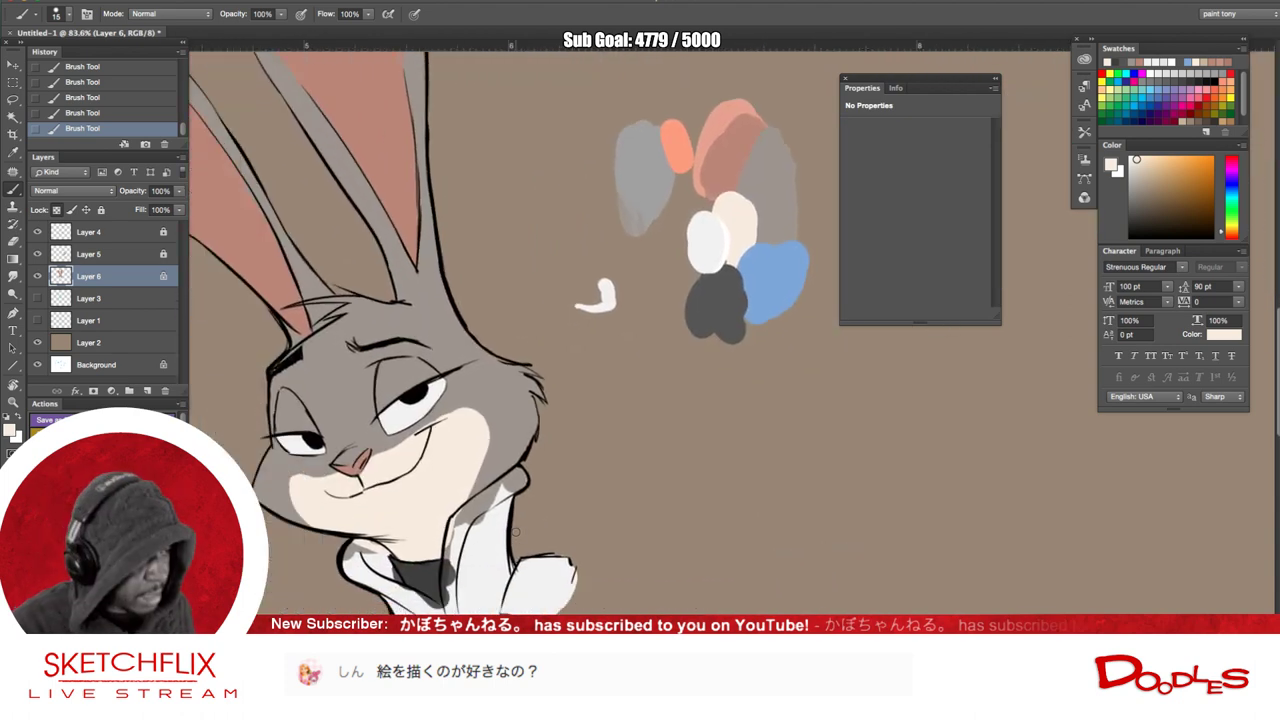
alt+click(765, 272)
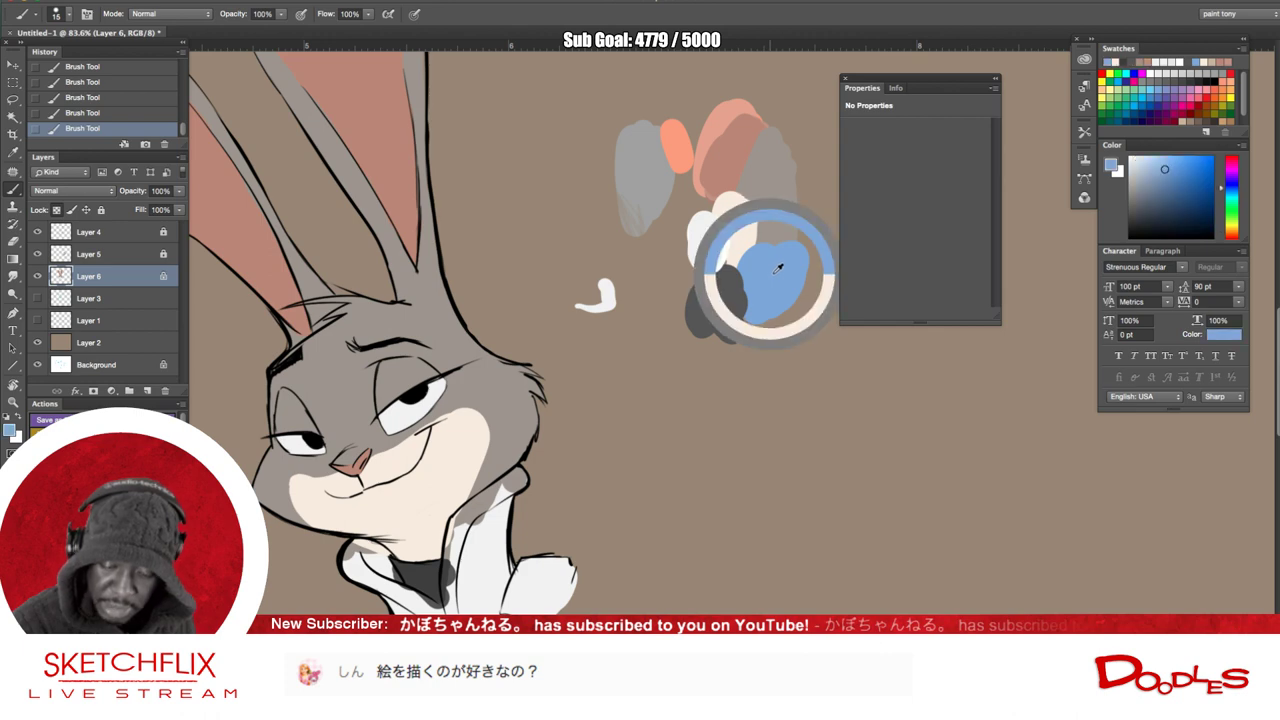
drag(500, 503, 507, 492)
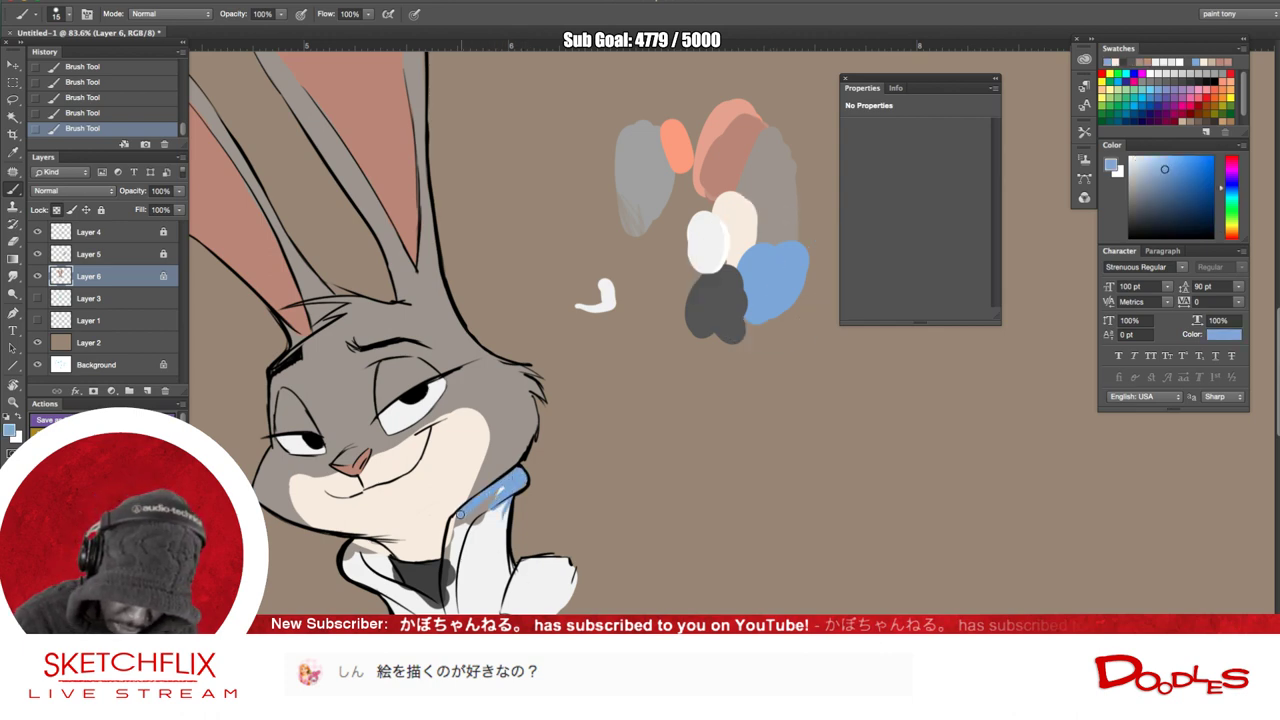
drag(453, 518, 445, 612)
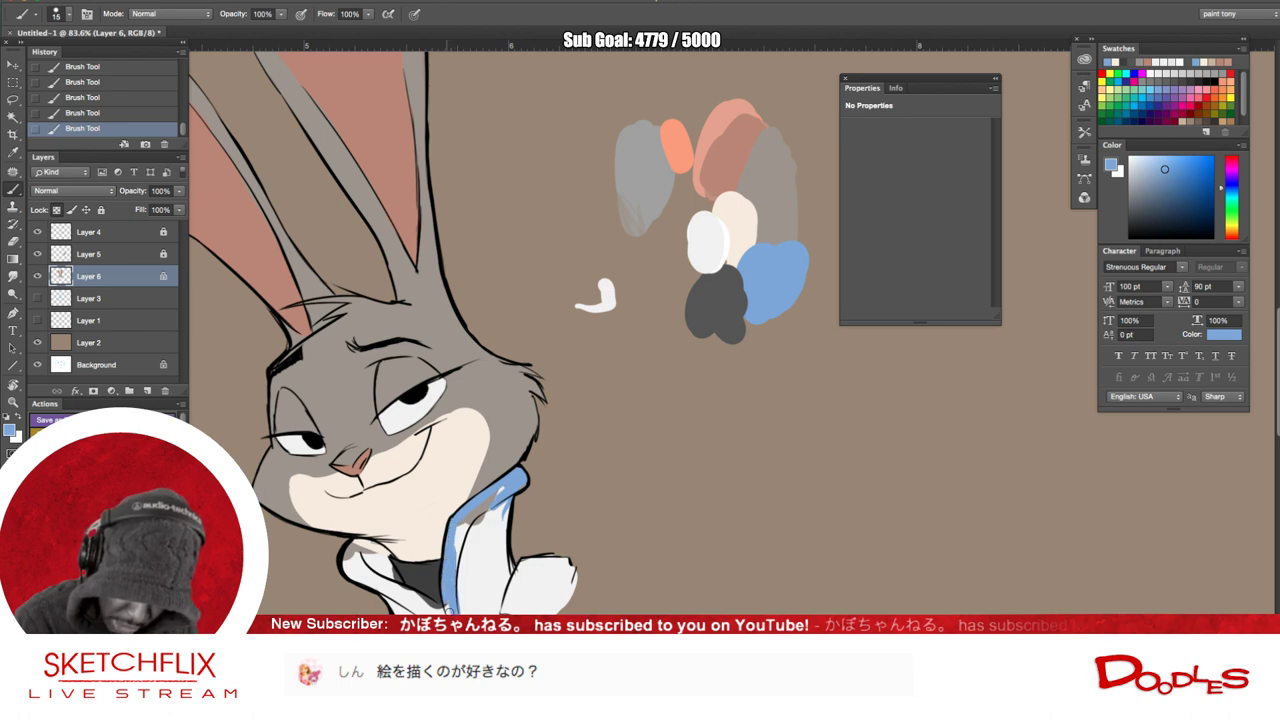
drag(453, 558, 505, 487)
mouse_move(453, 563)
mouse_down()
mouse_move(500, 520)
mouse_move(472, 608)
mouse_move(505, 600)
mouse_move(500, 590)
mouse_up()
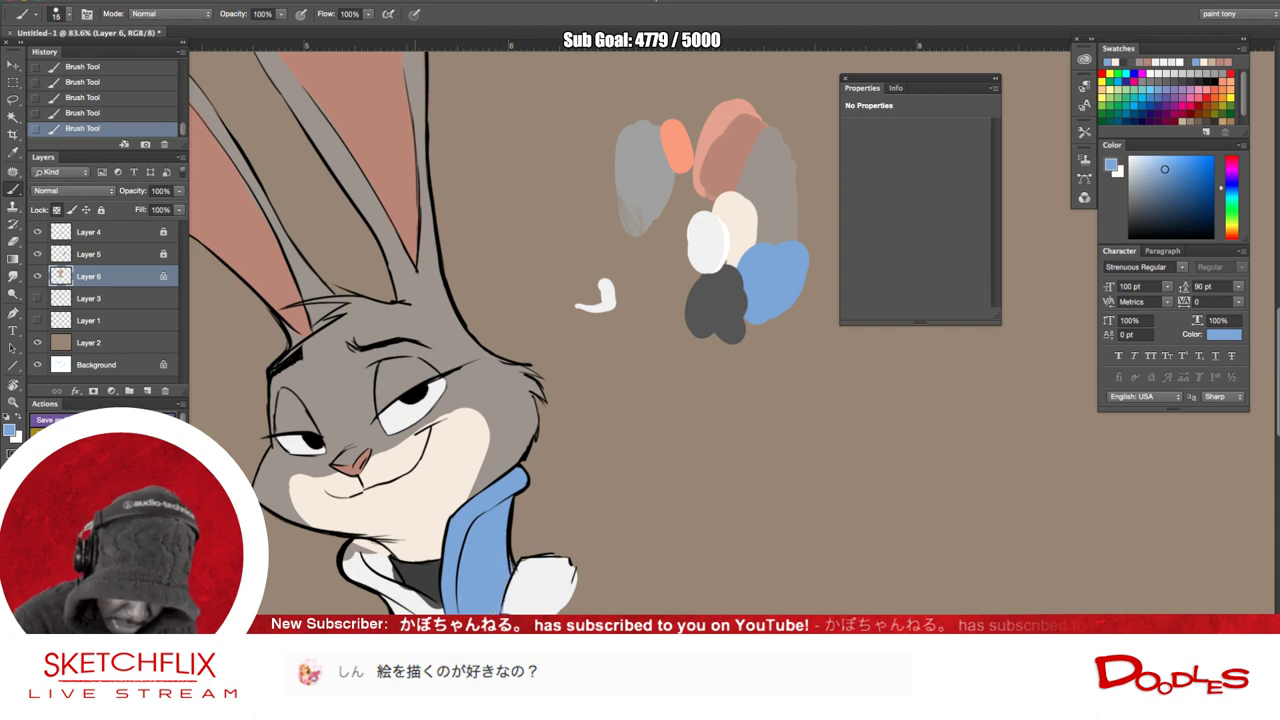
mouse_move(357, 566)
mouse_down()
mouse_move(350, 578)
mouse_move(354, 543)
mouse_move(398, 588)
mouse_move(368, 590)
mouse_move(352, 559)
mouse_up()
mouse_move(395, 603)
mouse_down()
mouse_move(415, 605)
mouse_move(409, 592)
mouse_up()
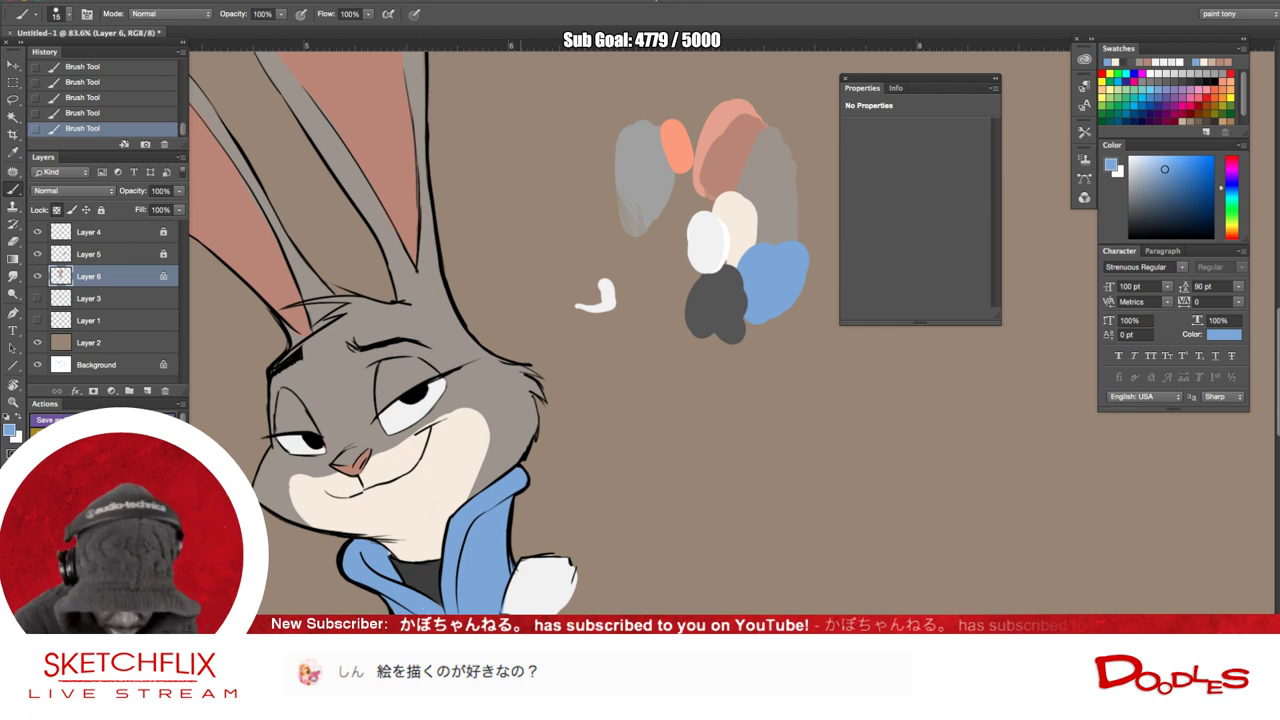
- Sample the palette's dark grey, fill the white shape beside the jacket with it, and sample the jacket's blue again
alt+click(720, 308)
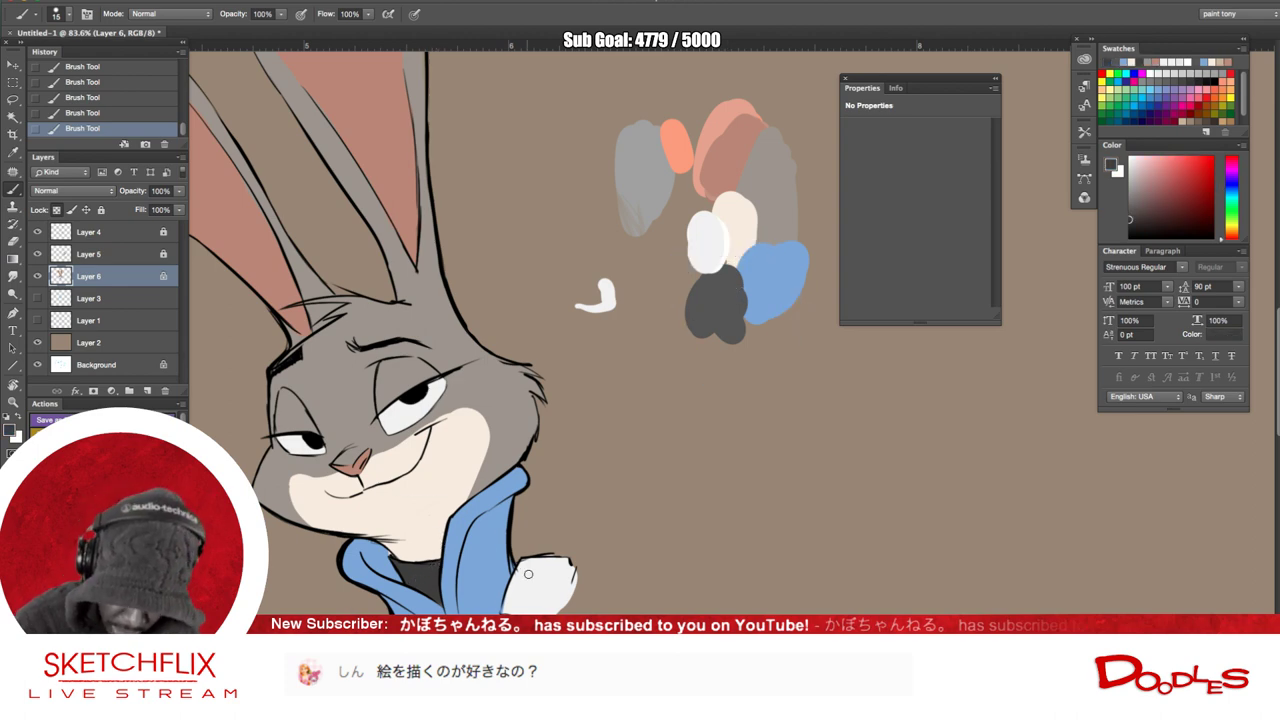
drag(525, 561, 507, 600)
mouse_move(563, 561)
mouse_down()
mouse_move(525, 578)
mouse_move(555, 612)
mouse_move(515, 605)
mouse_up()
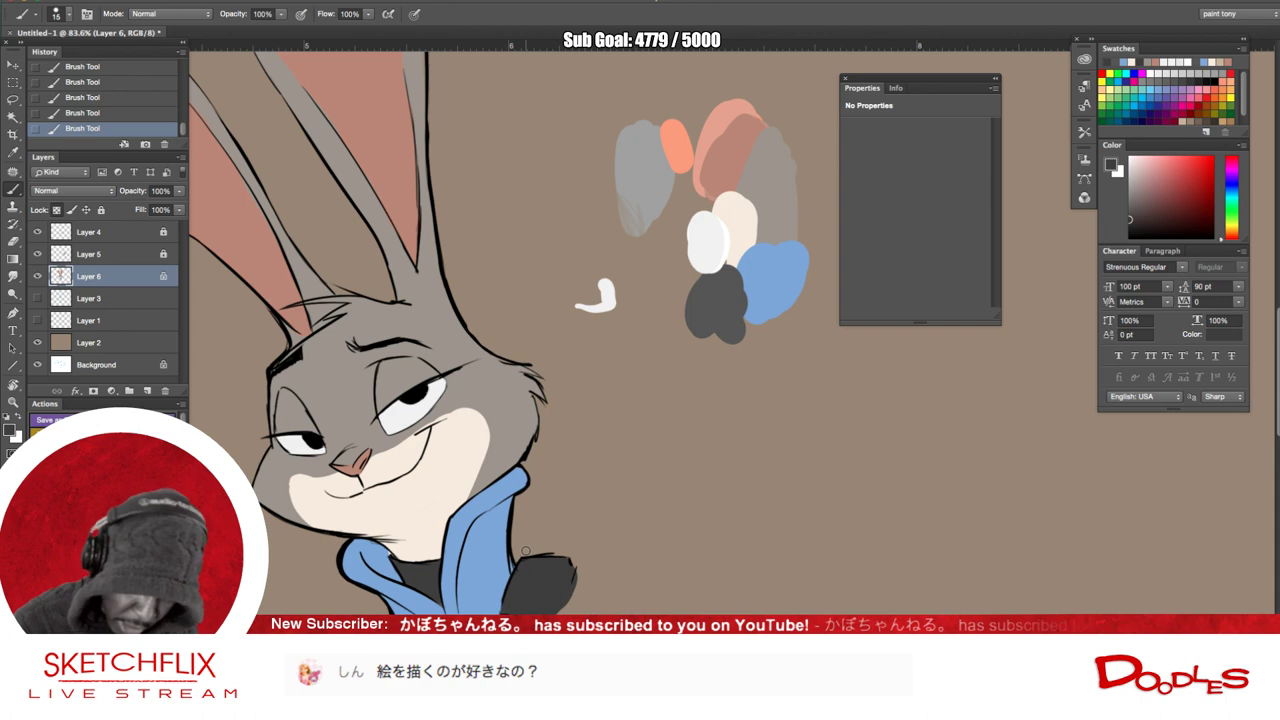
alt+click(484, 611)
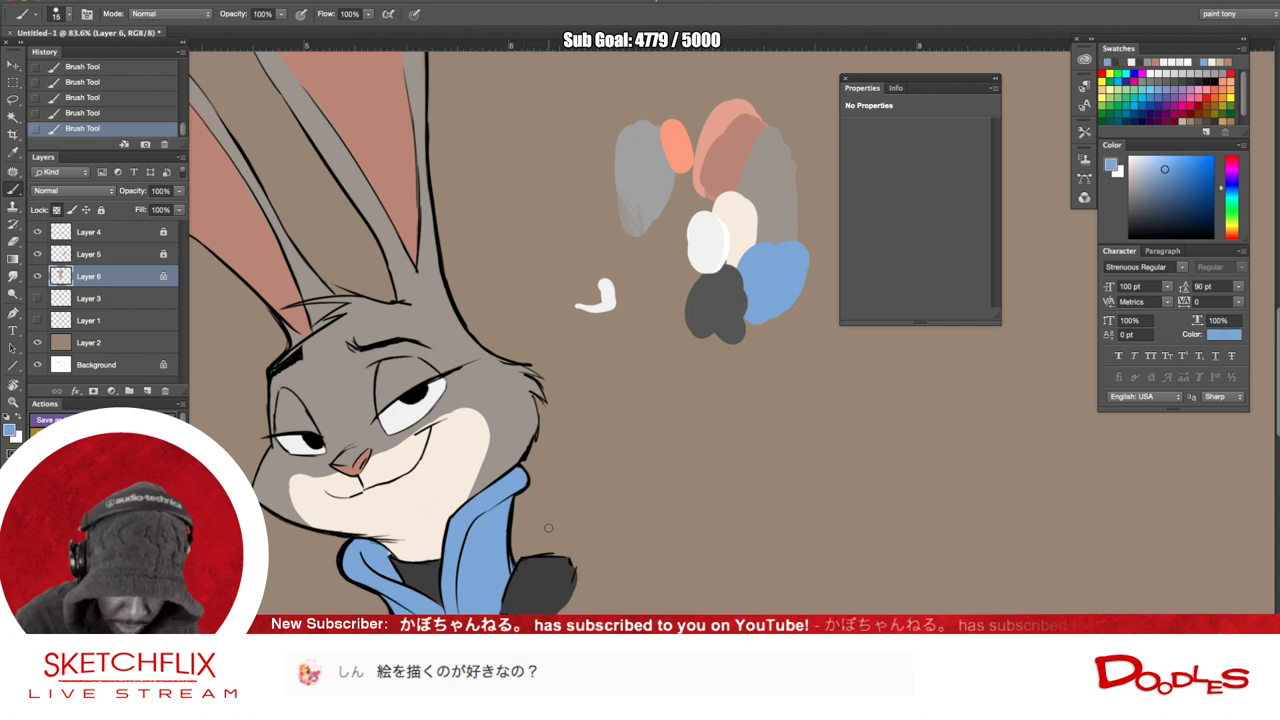
- Try out brown swatches and shades, and set the foreground colour to a dark orange-brown
mouse_move(757, 528)
mouse_down()
mouse_move(853, 458)
mouse_move(812, 499)
mouse_up()
key(r)
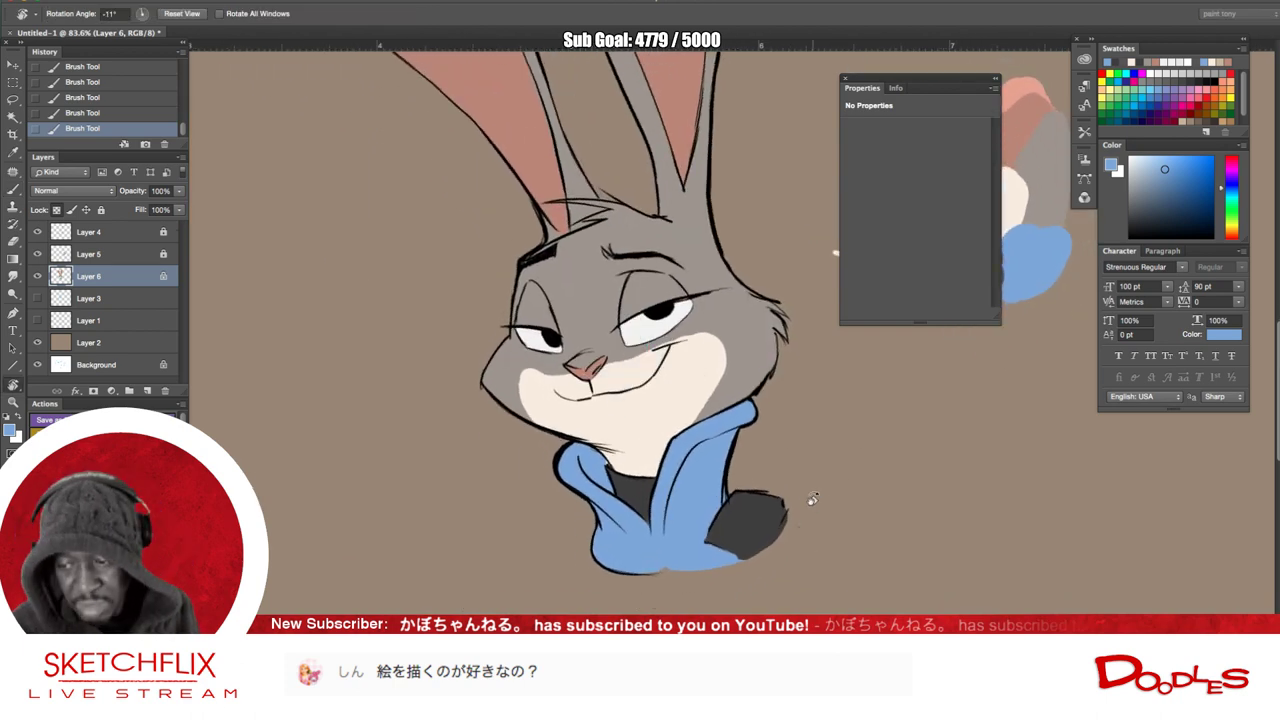
click(1209, 121)
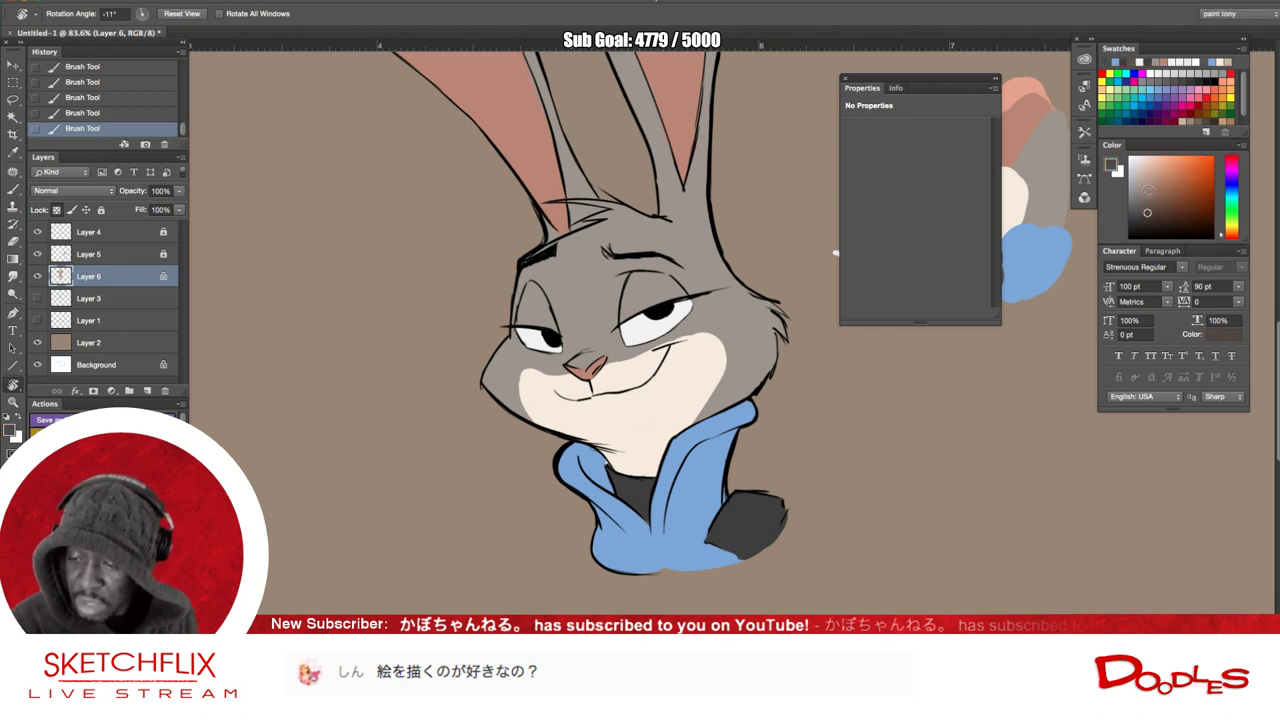
click(1137, 218)
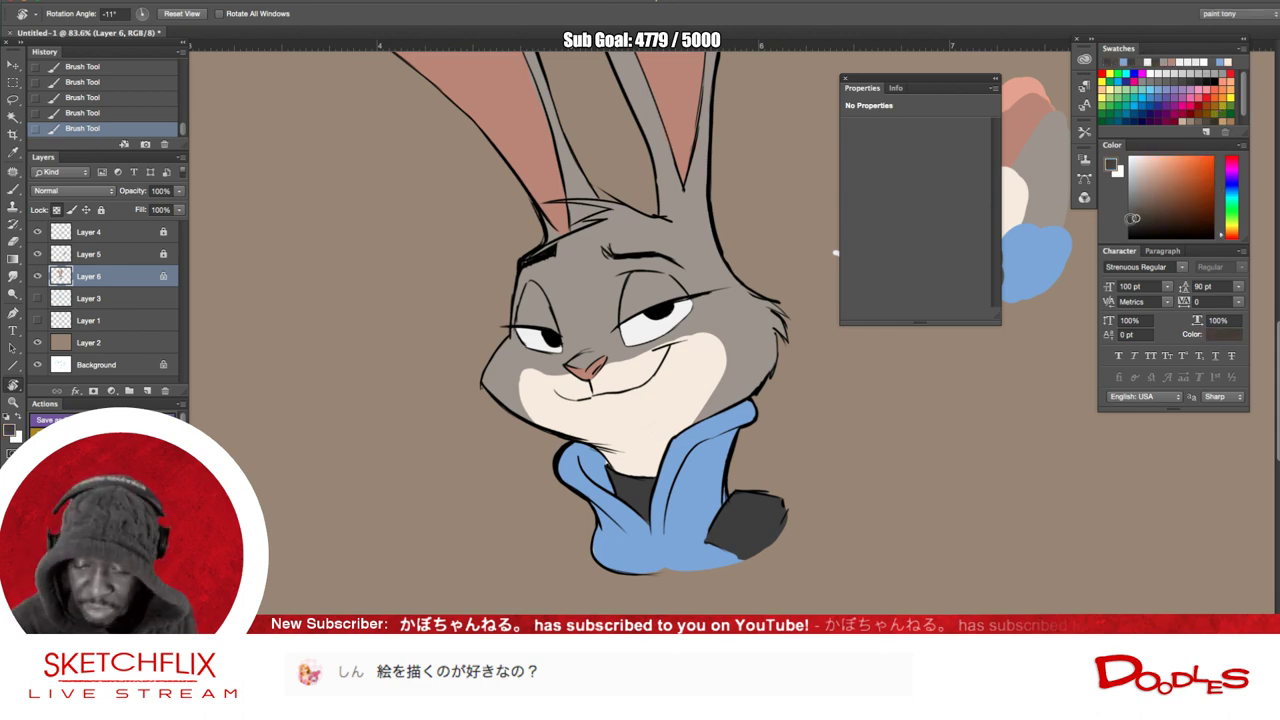
click(1236, 116)
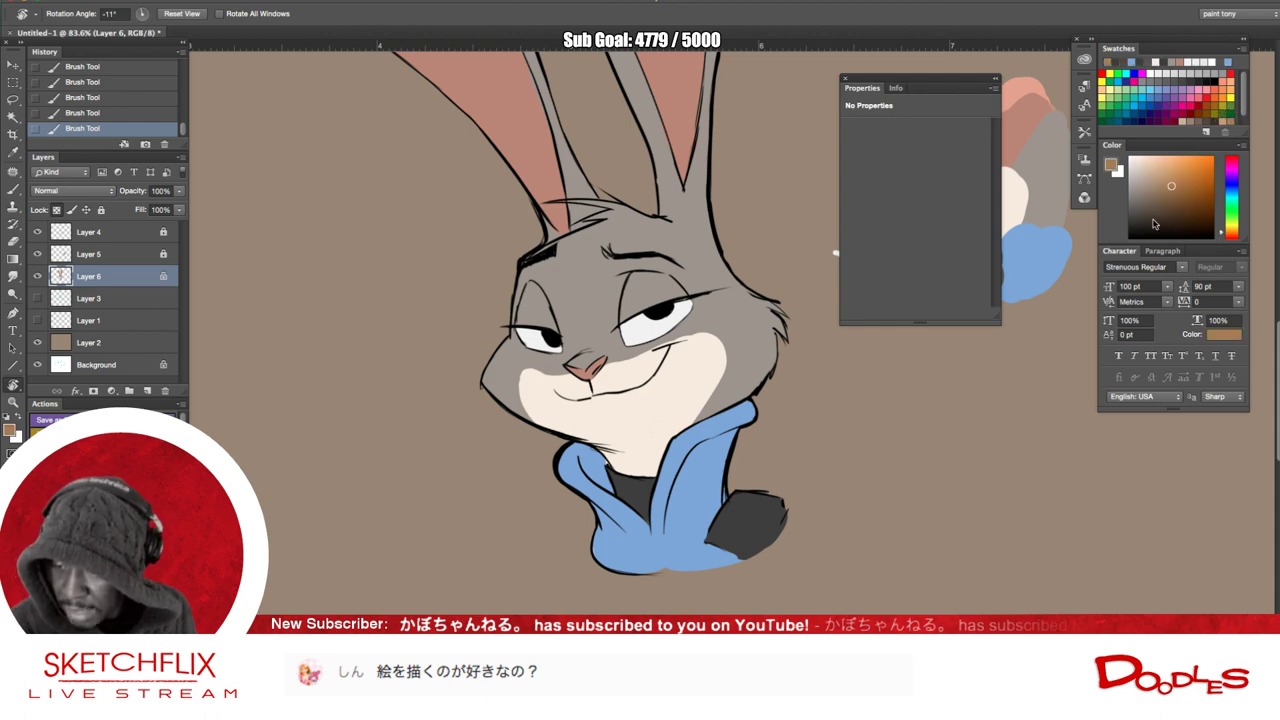
click(1175, 210)
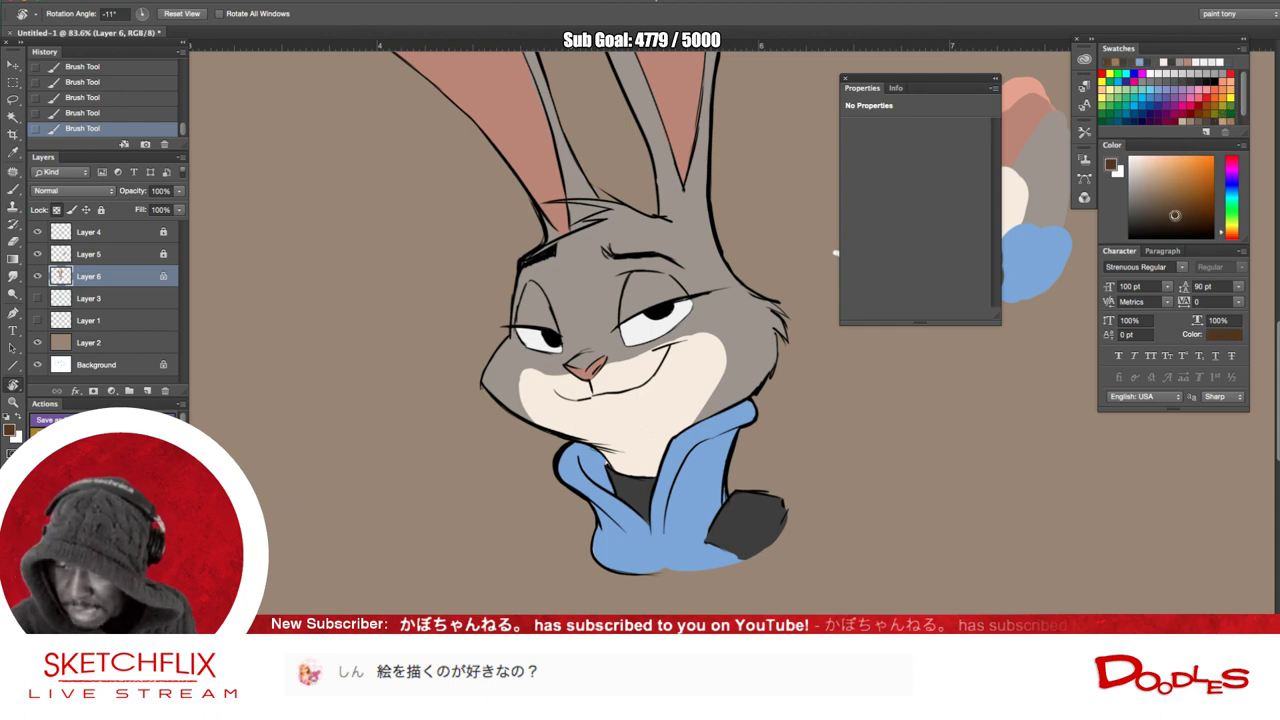
- Unlock the line art layer, Layer 4, and lock its transparent pixels so painting only affects the existing lines
click(106, 236)
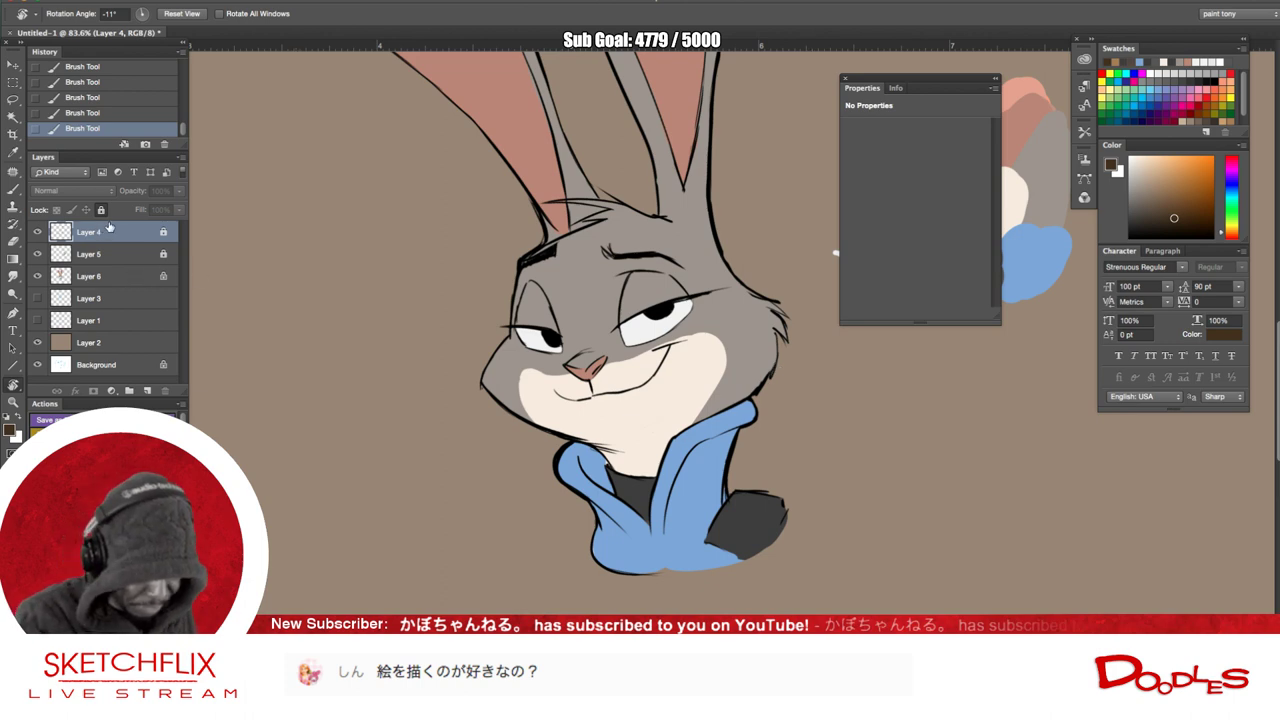
click(101, 210)
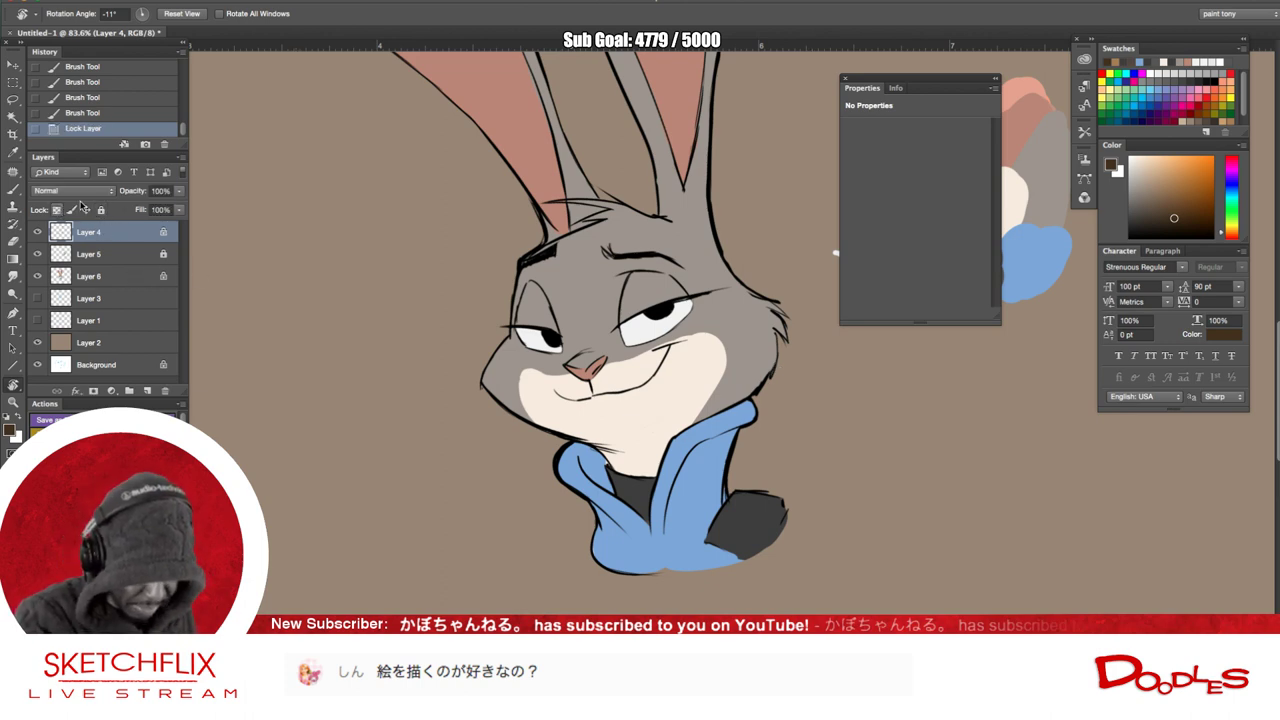
key(b)
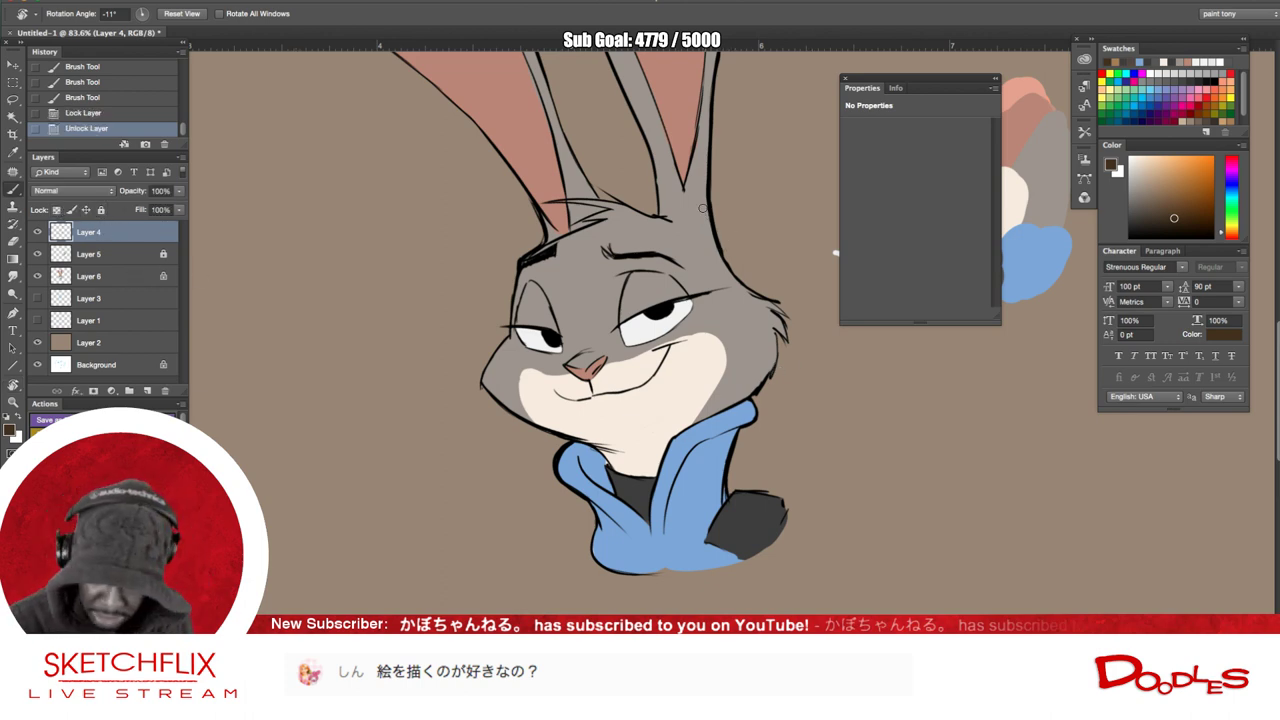
mouse_move(708, 158)
mouse_down()
mouse_move(724, 276)
mouse_move(719, 132)
mouse_up()
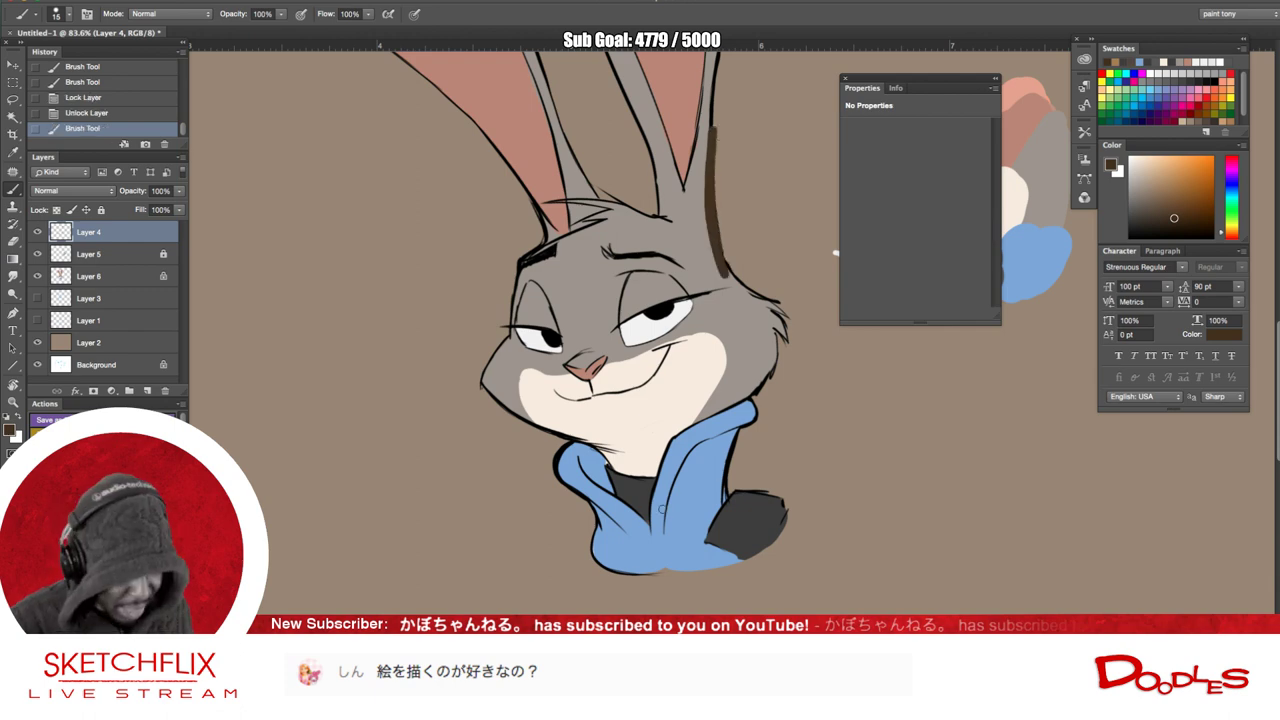
key(super+z)
click(57, 211)
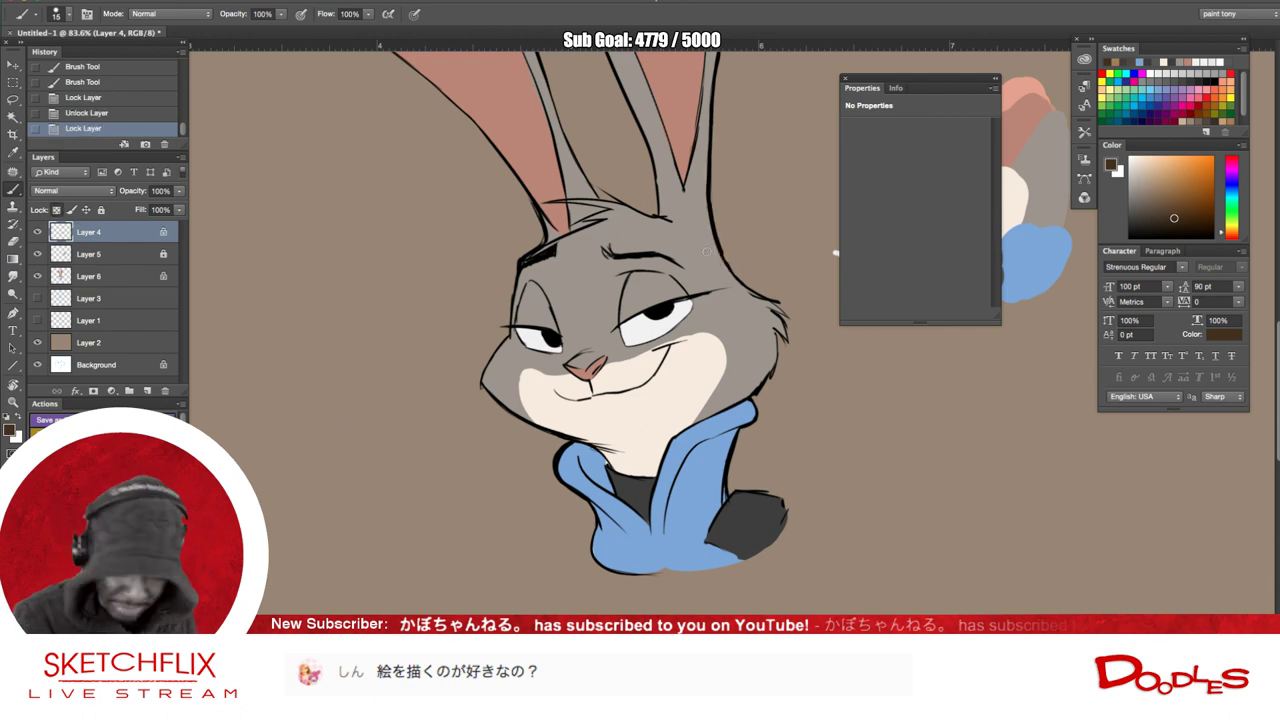
- Darken the brown slightly and recolour the black lines of the head outline, cheeks, nose and mouth with it
drag(736, 278, 795, 322)
click(1171, 220)
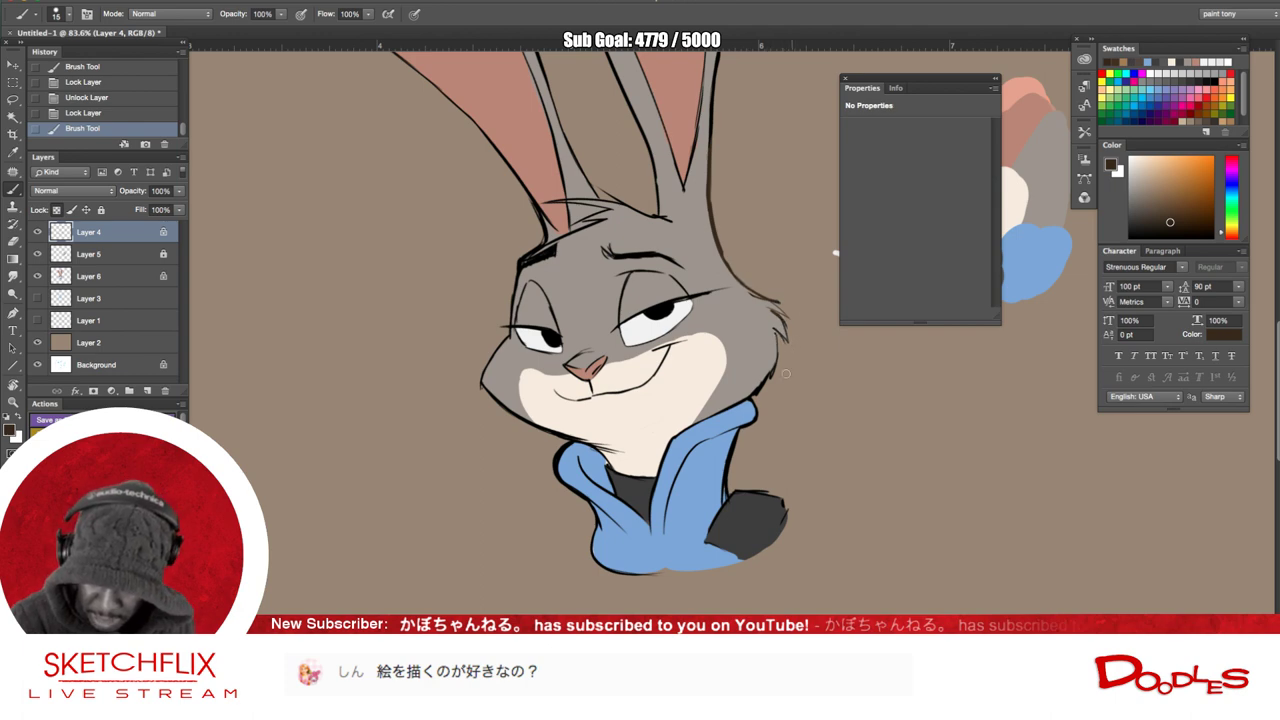
drag(785, 294, 788, 302)
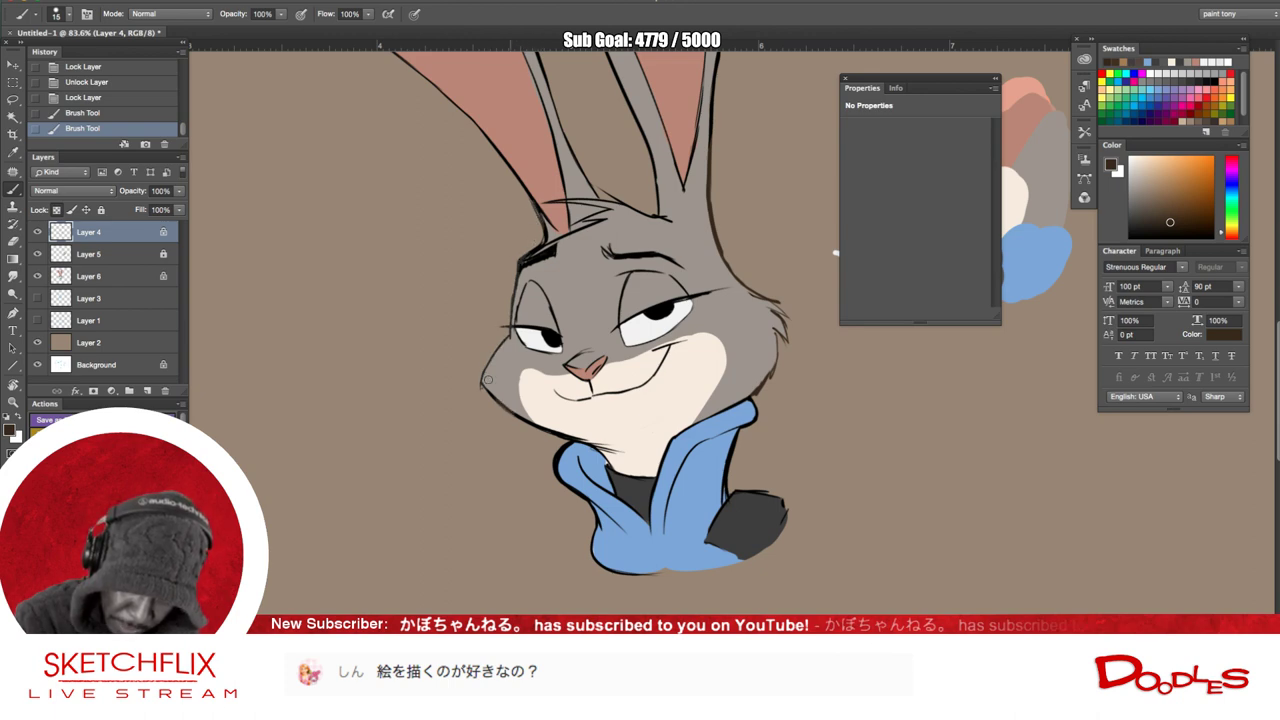
click(546, 432)
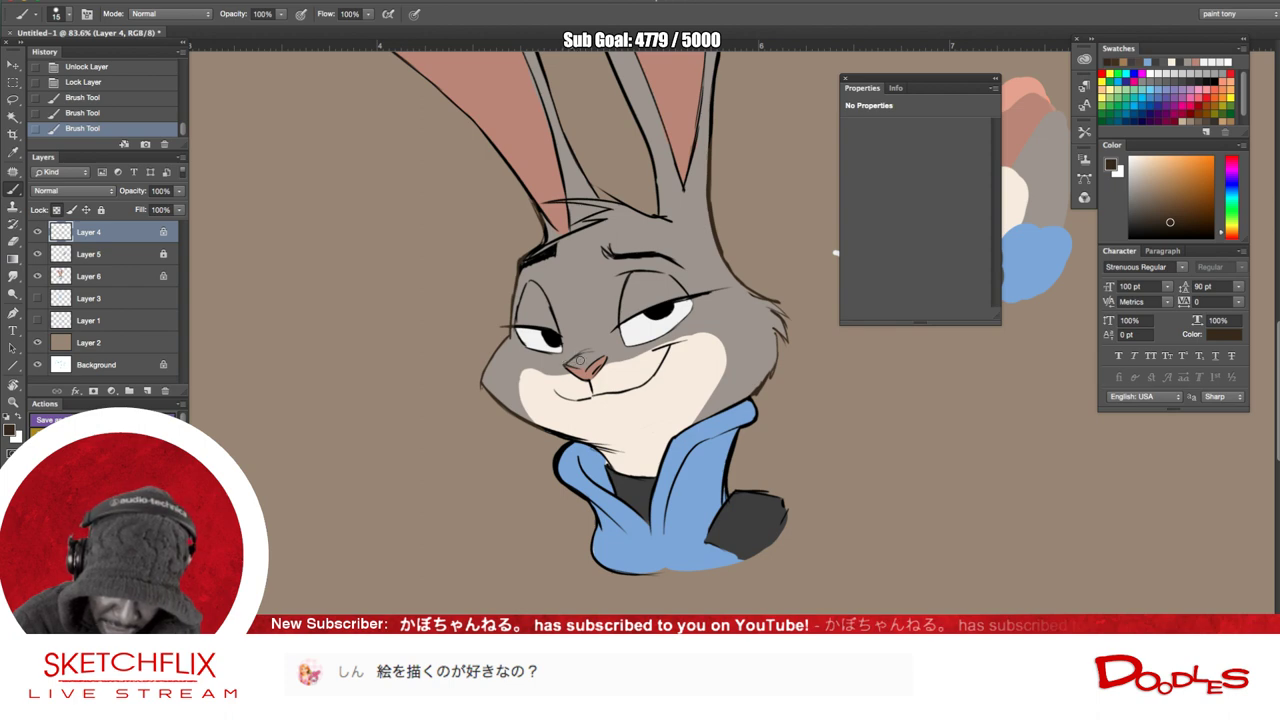
click(602, 362)
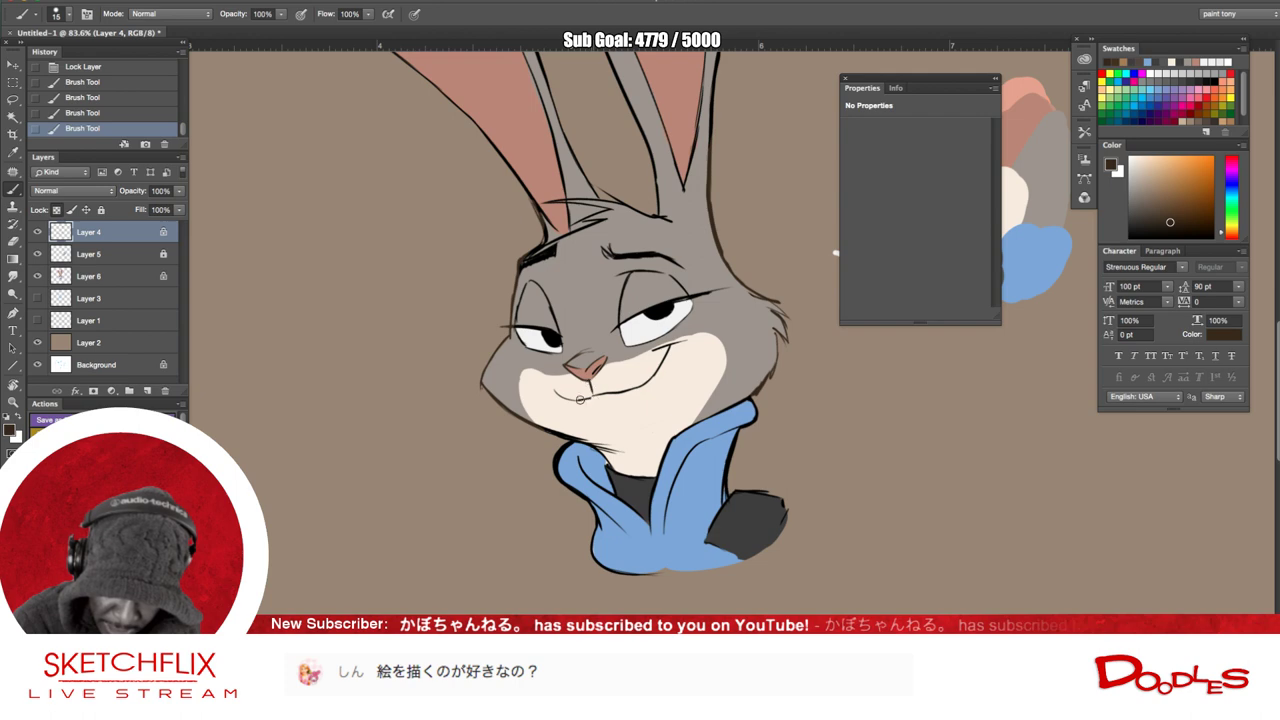
click(676, 344)
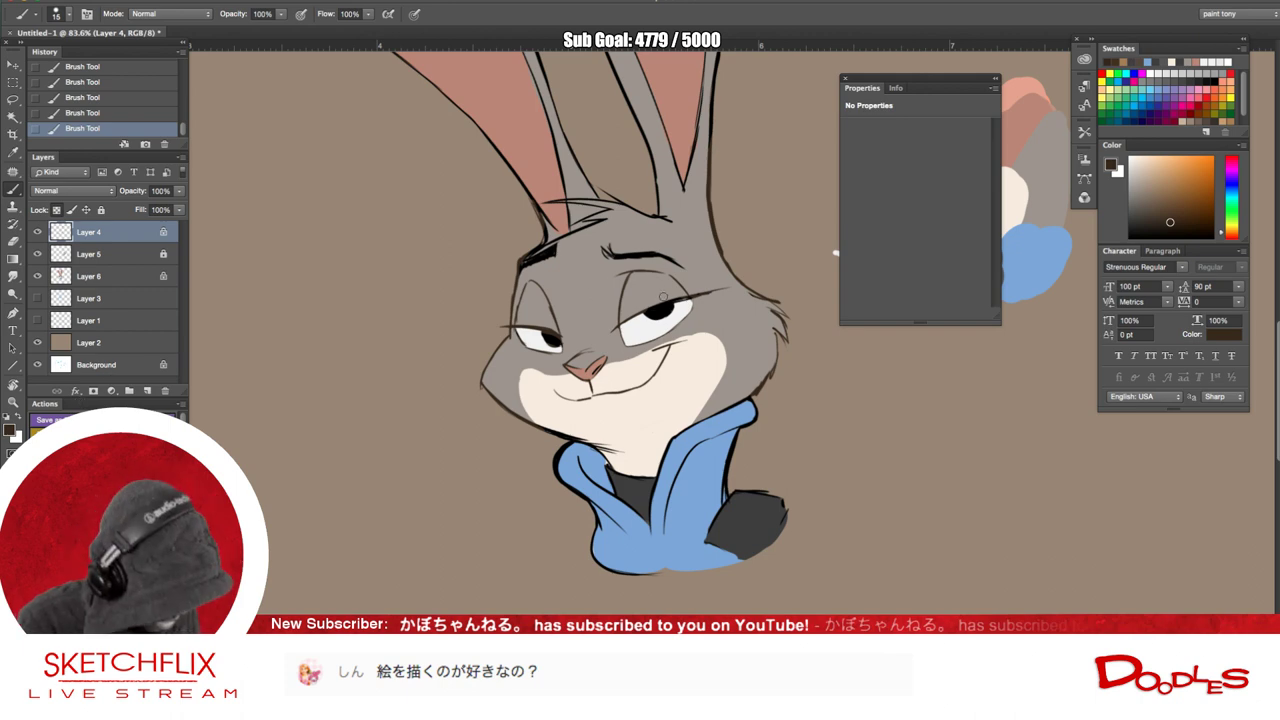
- Compare black with the dark brown, recolour the eyelid and eyebrow lines brown, and sample the pupil's black
key(d)
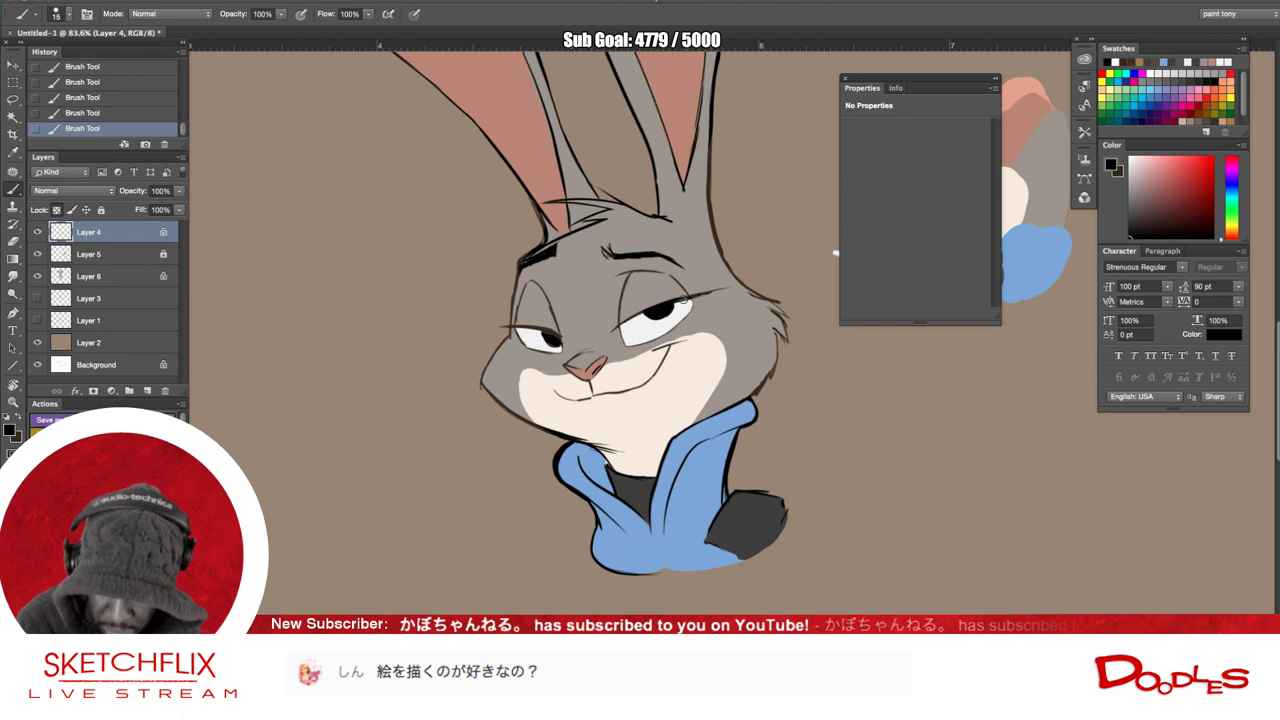
key(x)
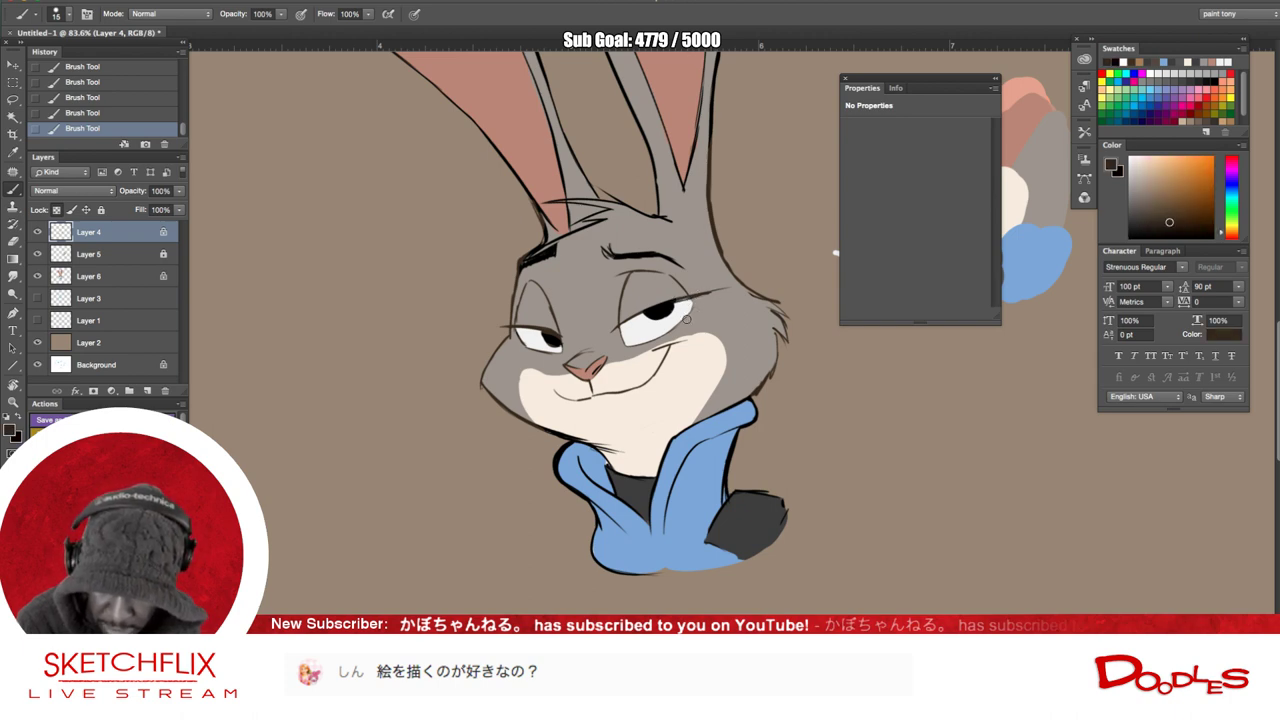
key(x)
key(x)
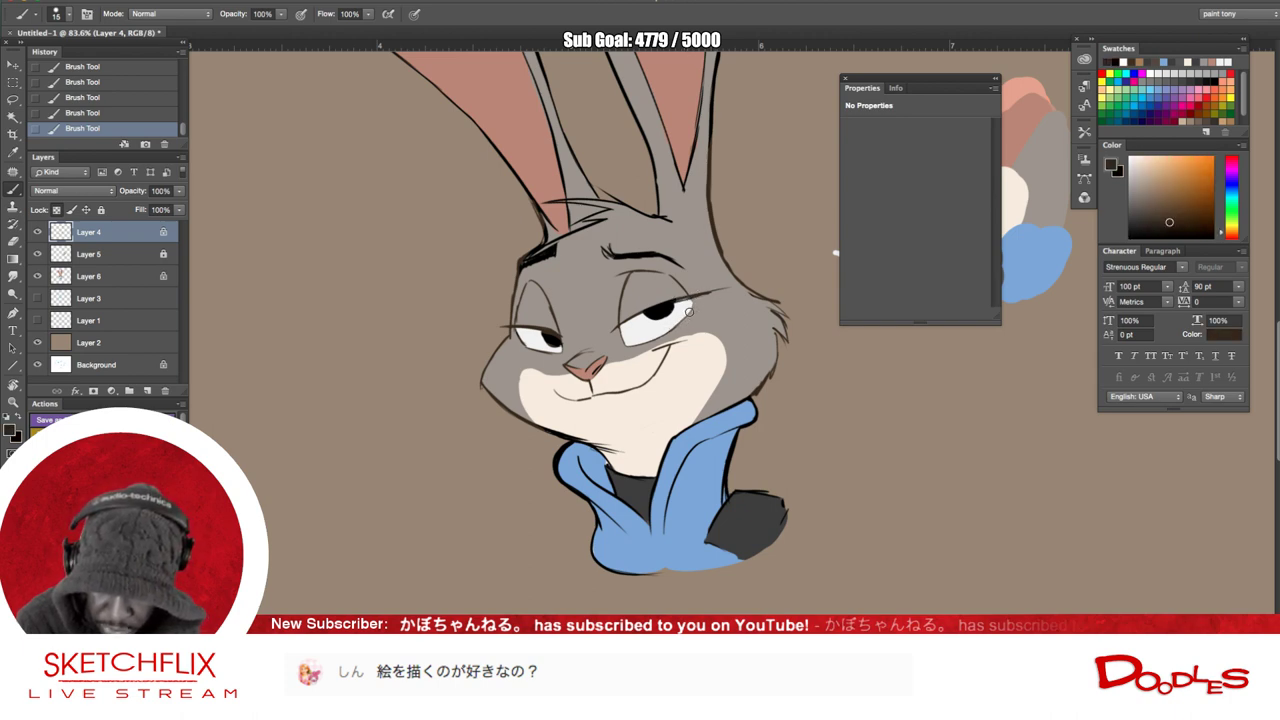
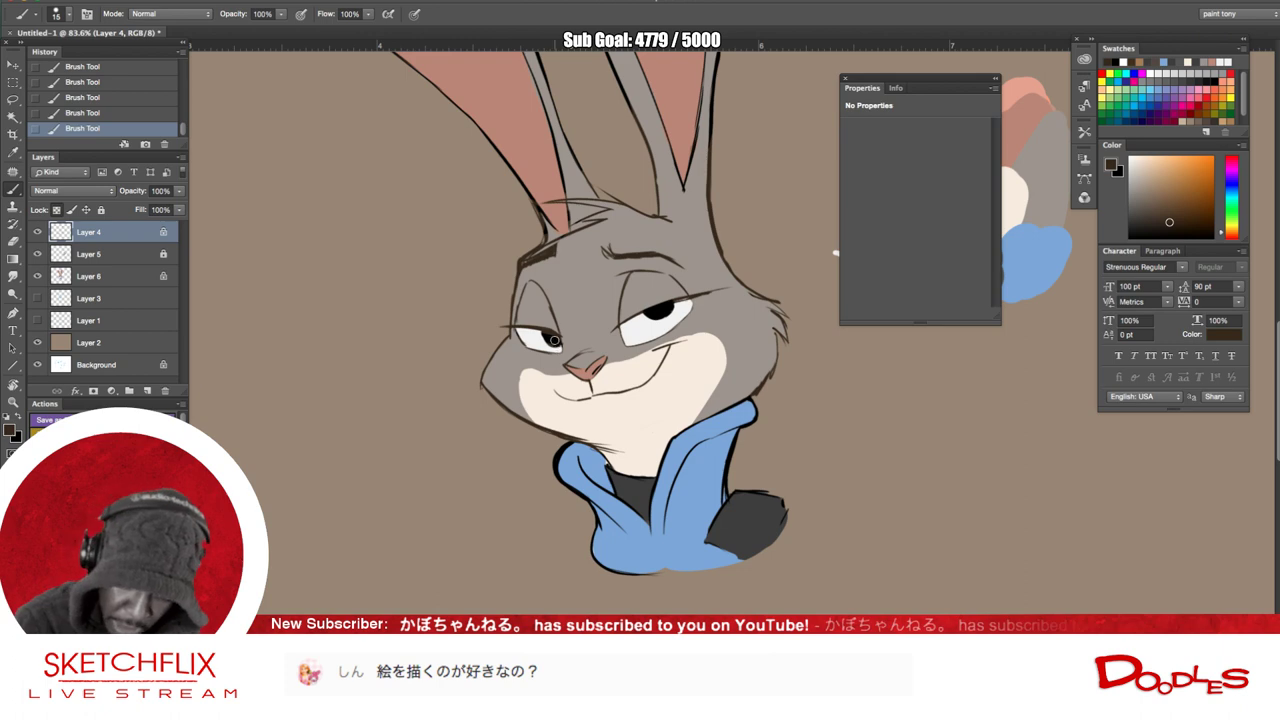
alt+click(553, 340)
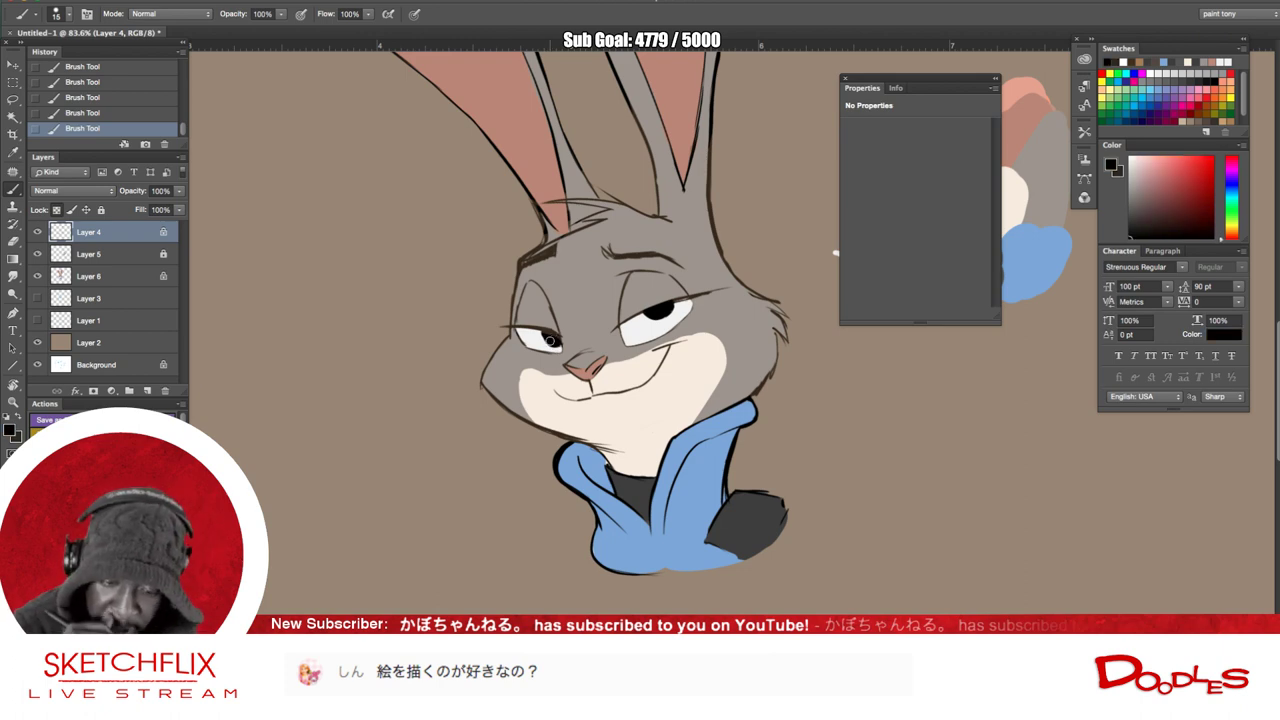
- Switch back to the dark brown and recolour the outlines of both ears with a size 40 brush
drag(674, 414, 695, 515)
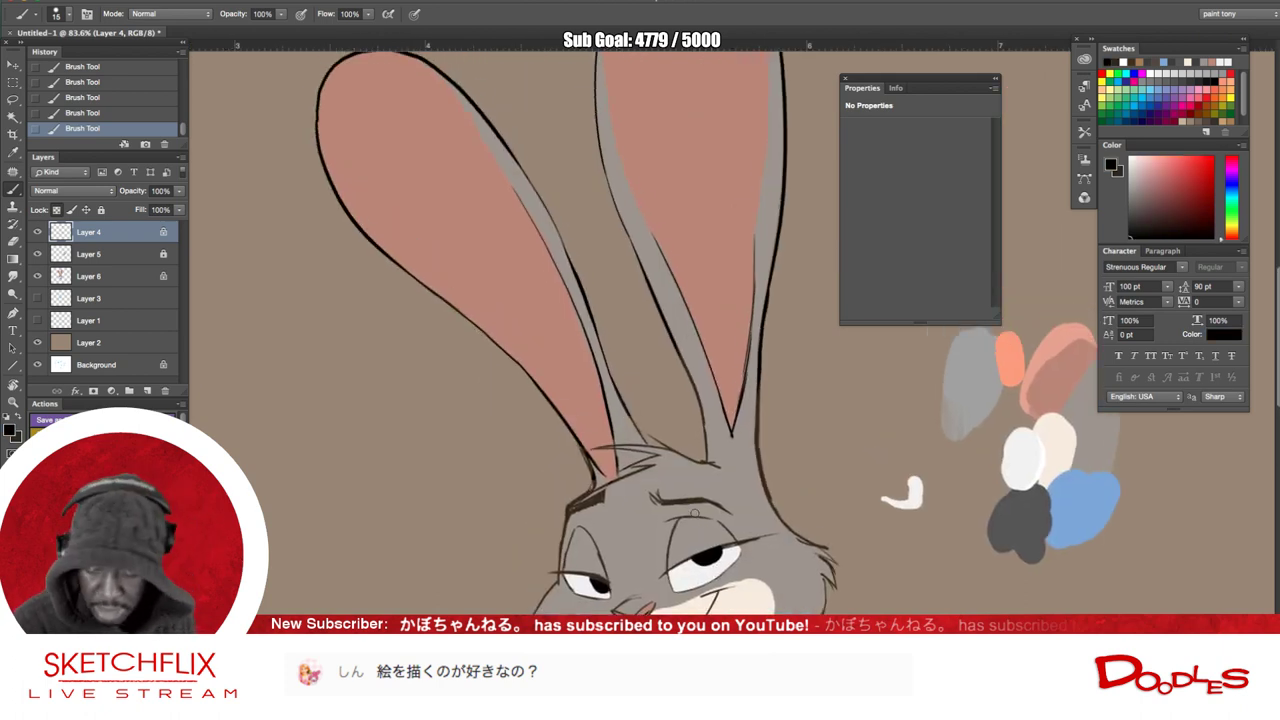
scroll(694, 512, down, 5)
drag(637, 454, 566, 294)
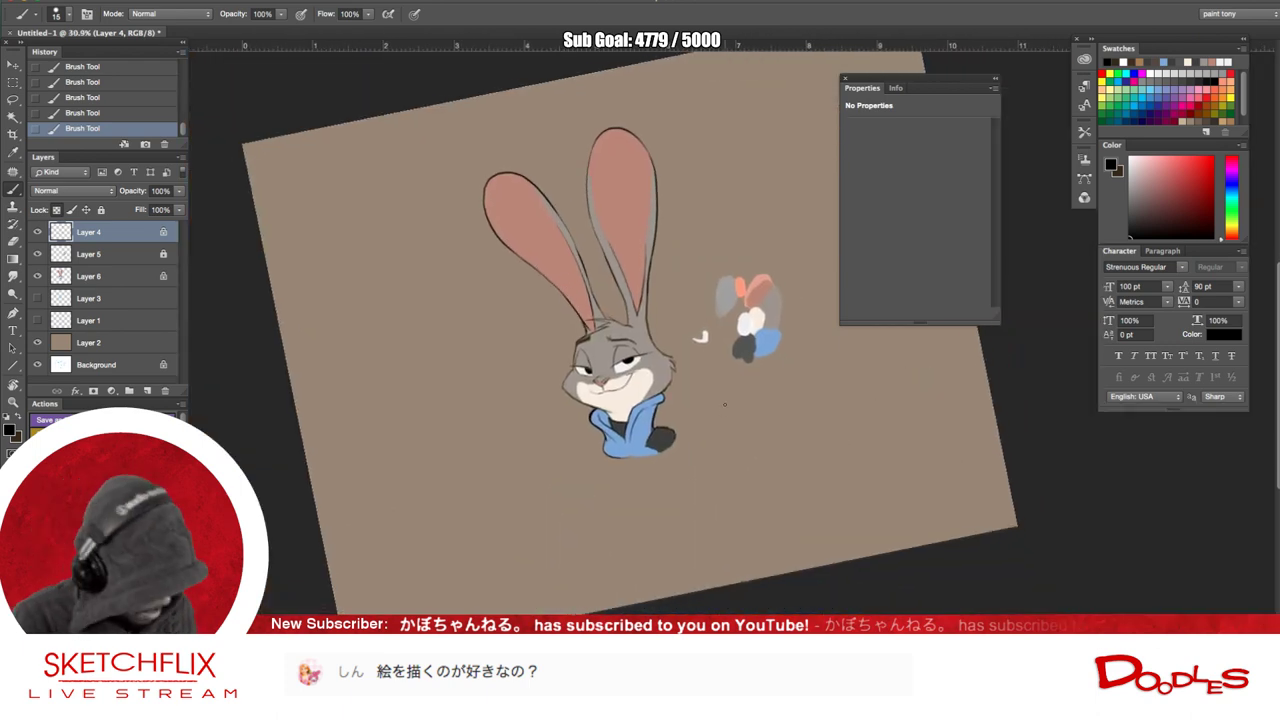
key(x)
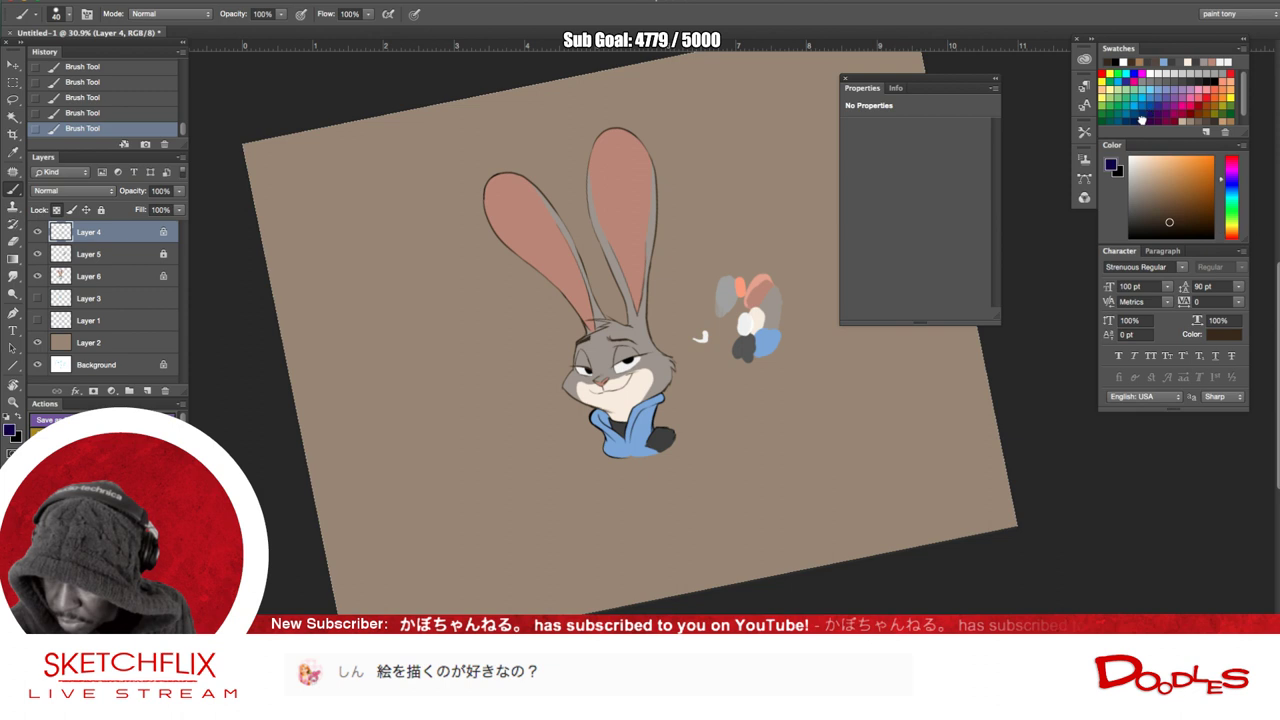
- Pick a dark blue swatch, mute it to a deep navy, and recolour the jacket's outlines with it
click(1141, 120)
drag(1157, 198, 1171, 223)
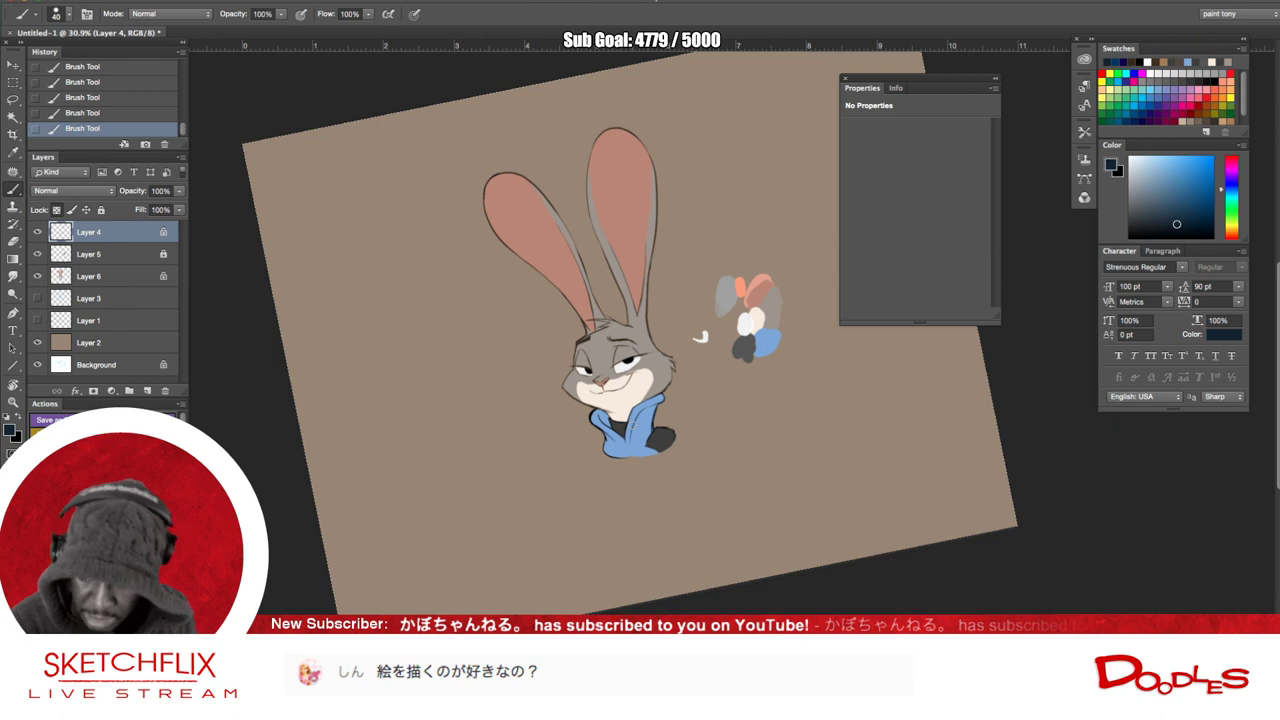
scroll(636, 422, up, 2)
scroll(636, 422, up, 2)
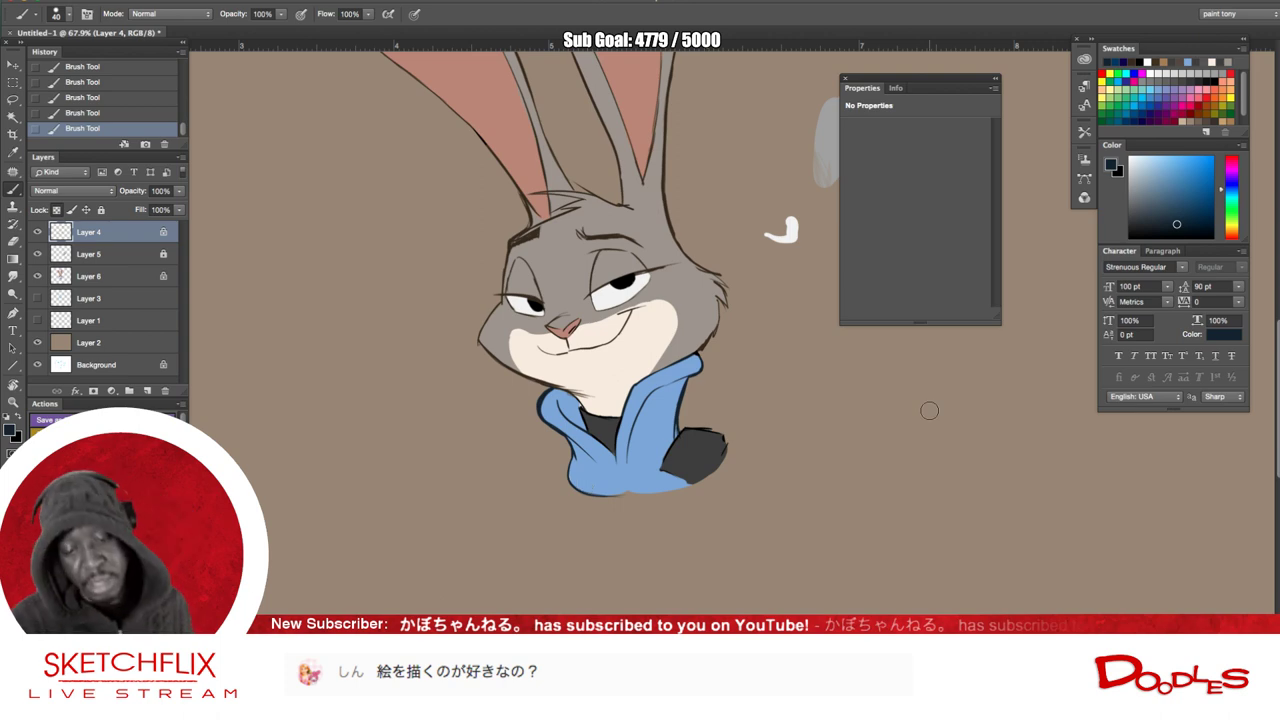
drag(663, 486, 659, 545)
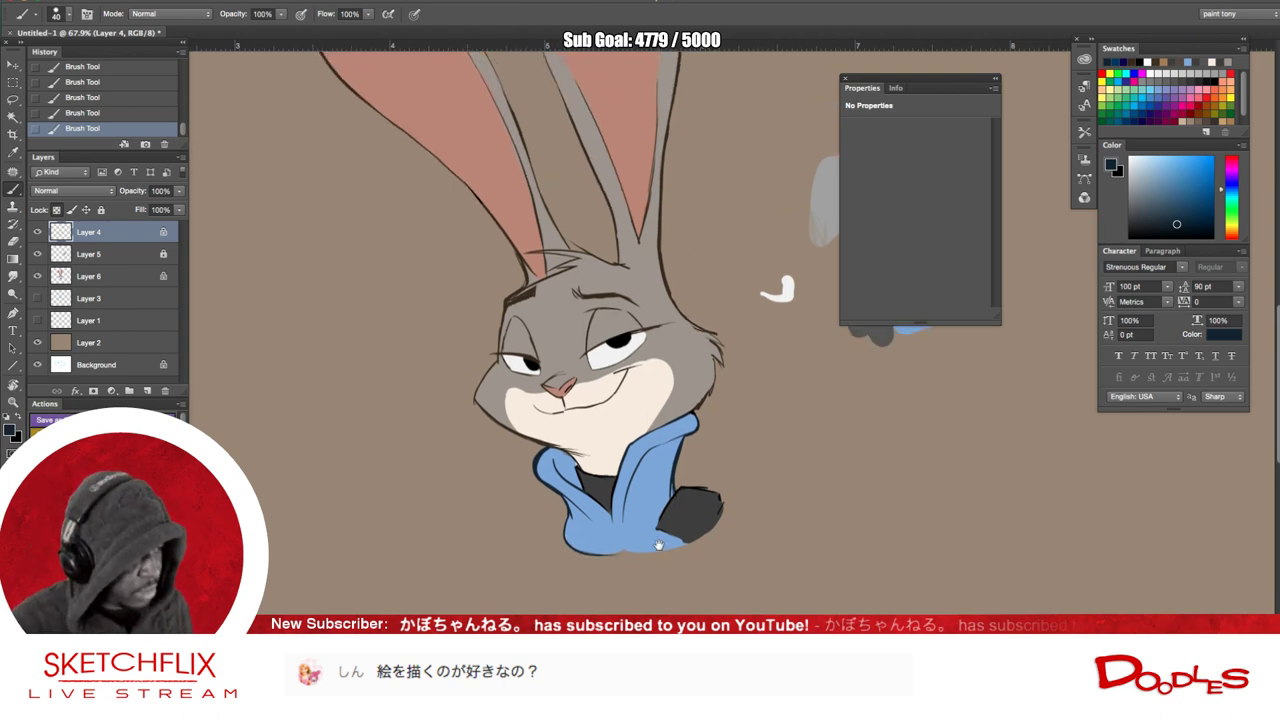
scroll(658, 531, down, 3)
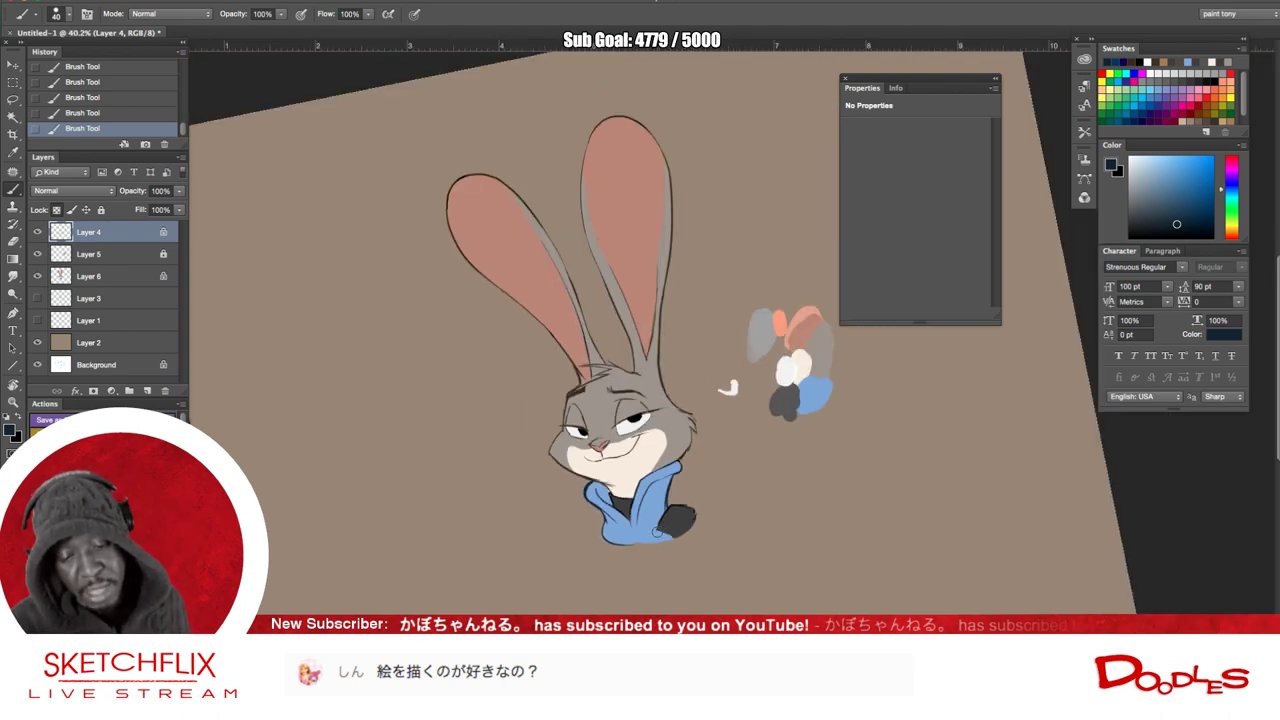
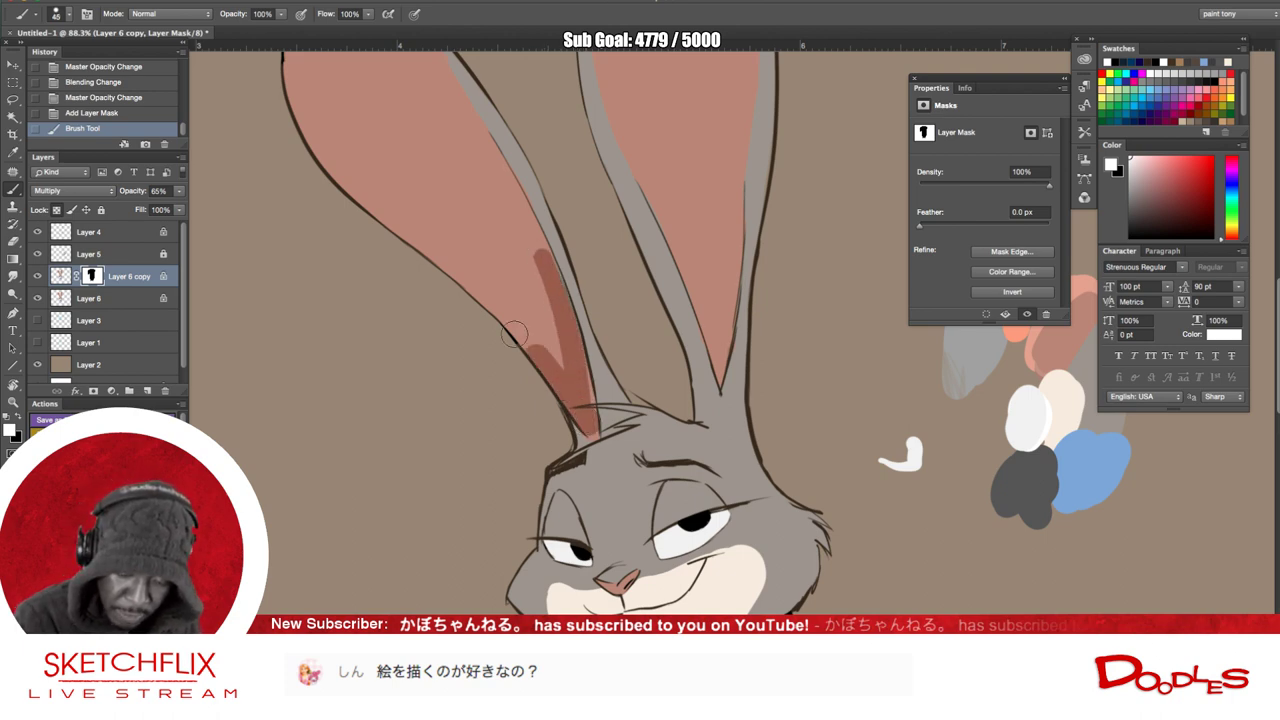
- Paint white on the mask of the Multiply layer, Layer 6 copy, to reveal shadow along the left ear's lower half
drag(557, 397, 534, 273)
mouse_move(480, 140)
mouse_down()
mouse_move(562, 316)
mouse_move(596, 440)
mouse_move(477, 136)
mouse_move(560, 282)
mouse_move(573, 346)
mouse_up()
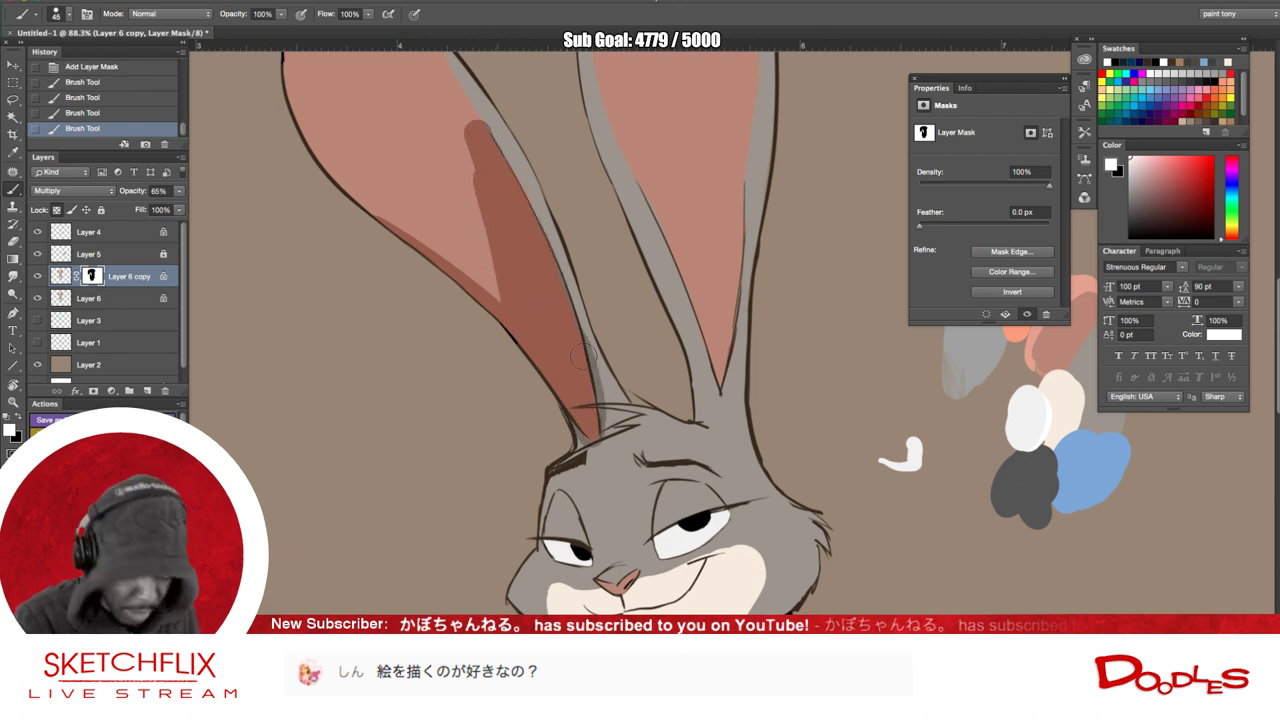
key(z)
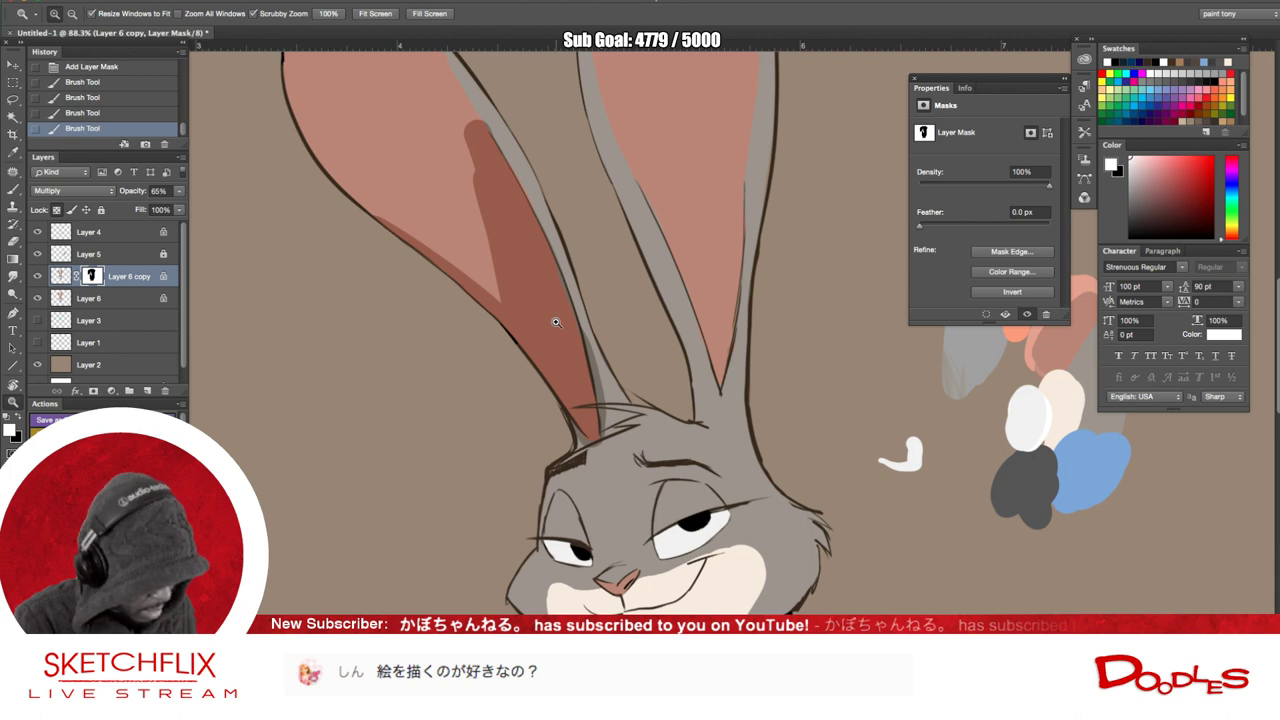
- Paint black on the Layer 6 copy mask to trim the left ear's inner shadow to a slim wedge along the rim
key(x)
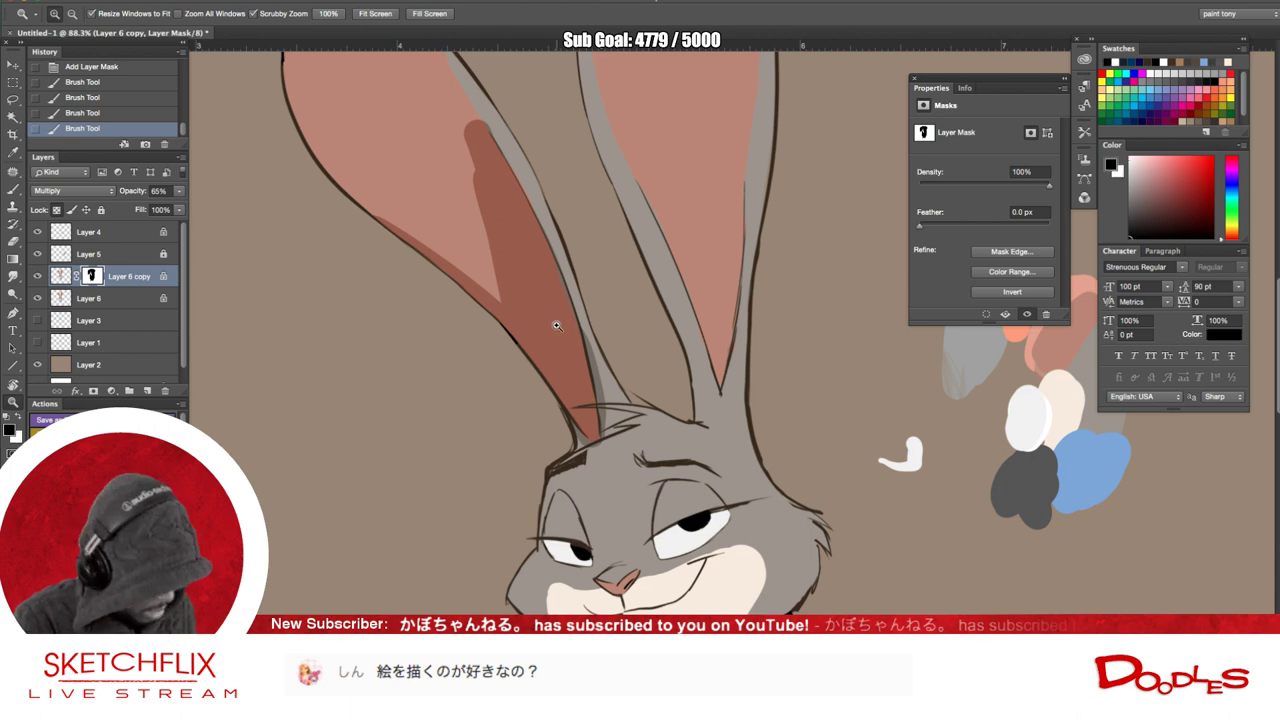
key(b)
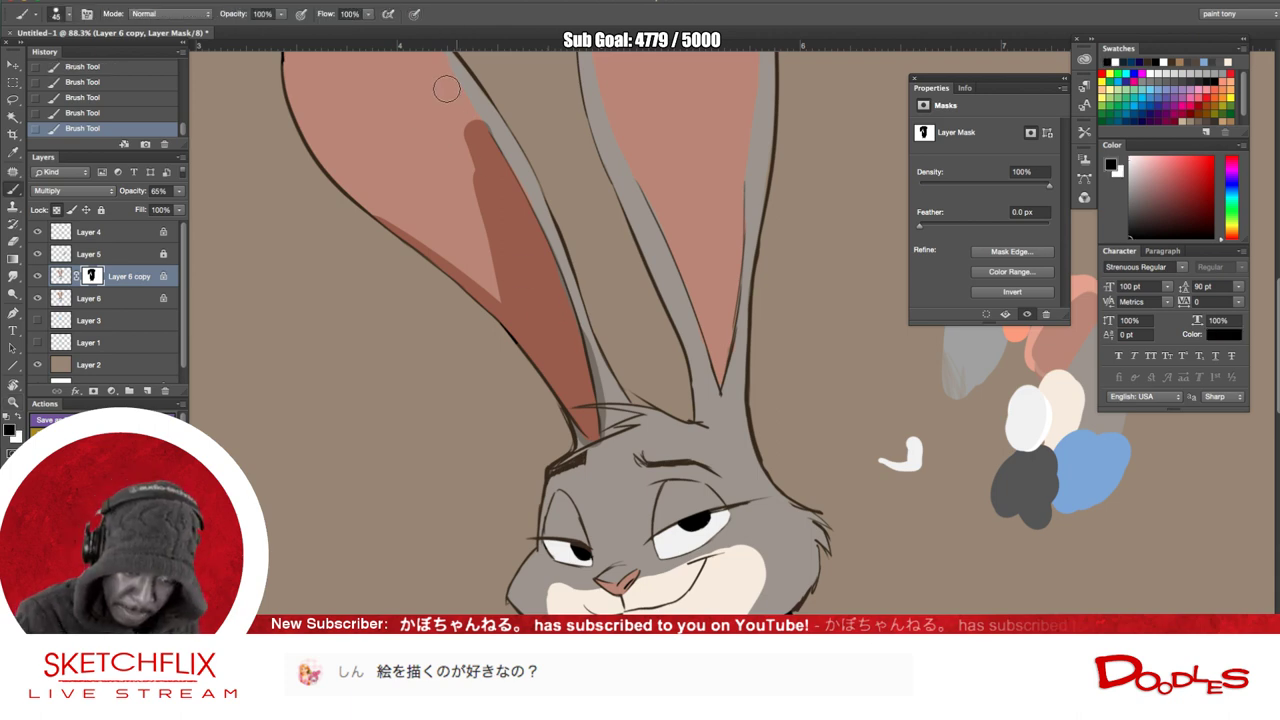
mouse_move(446, 86)
mouse_down()
mouse_move(490, 228)
mouse_move(497, 377)
mouse_up()
mouse_move(476, 262)
mouse_down()
mouse_move(402, 226)
mouse_move(420, 231)
mouse_up()
key(z)
click(494, 276)
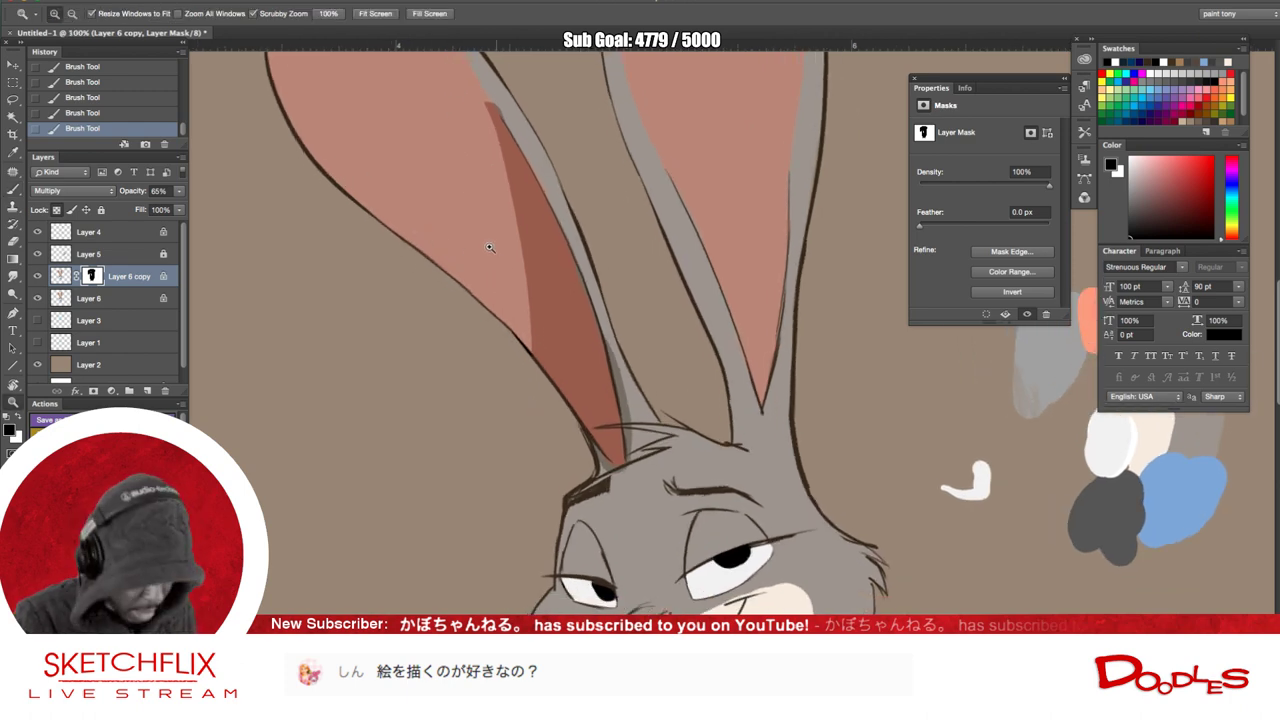
- Reshape the left inner-ear shadow with white and black mask strokes, tapering its tip and extending shade along the ear's lower outer edge
key(b)
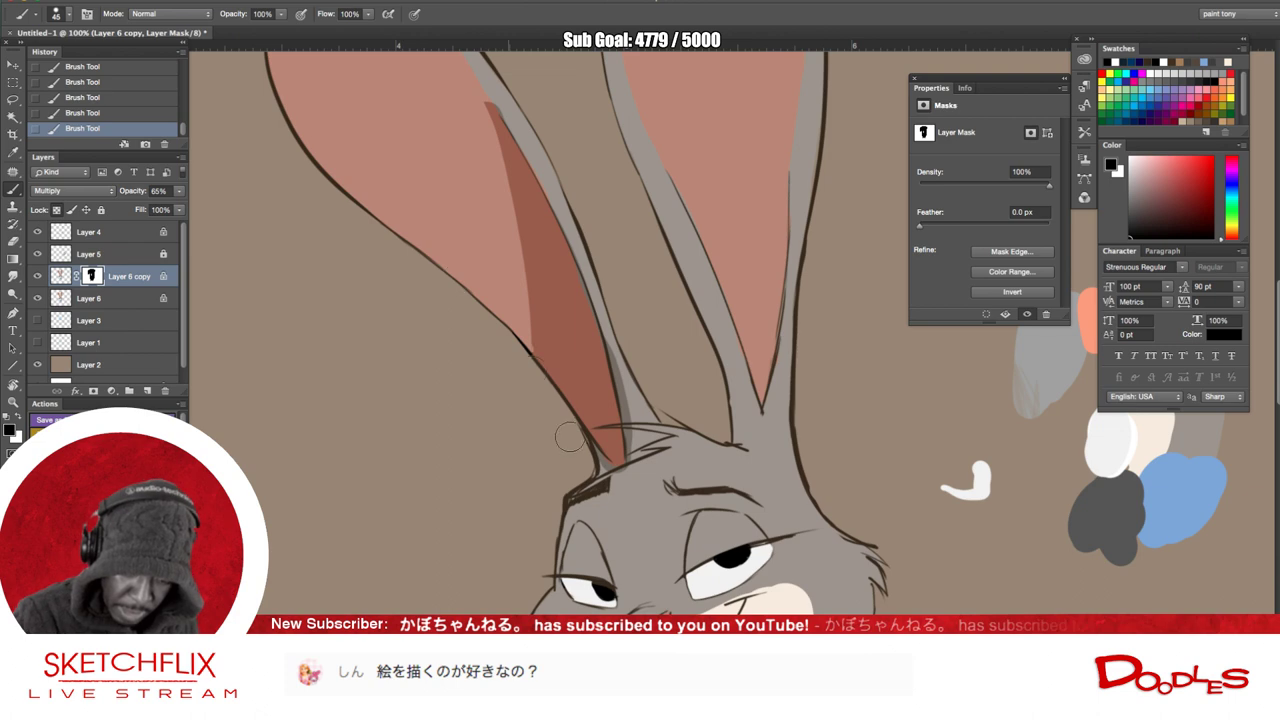
key(x)
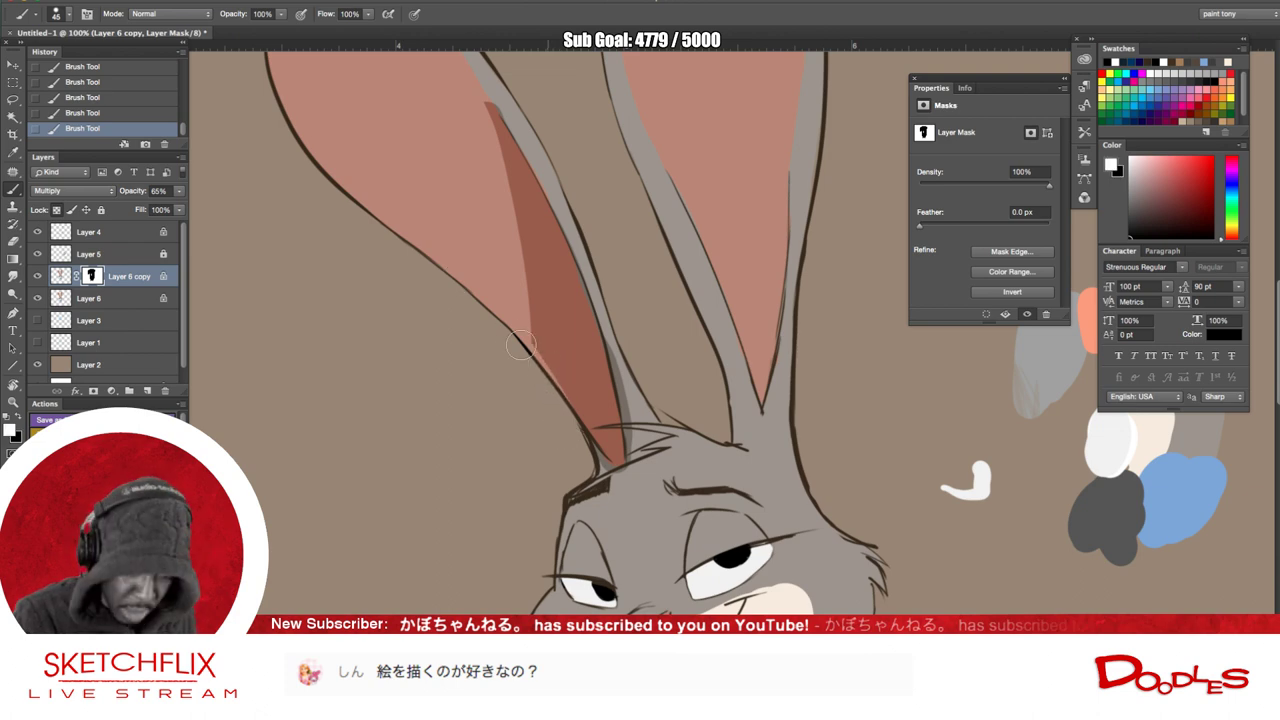
mouse_move(570, 406)
mouse_down()
mouse_move(441, 266)
mouse_move(555, 397)
mouse_move(385, 246)
mouse_move(429, 235)
mouse_move(515, 295)
mouse_move(349, 200)
mouse_move(523, 312)
mouse_up()
key(x)
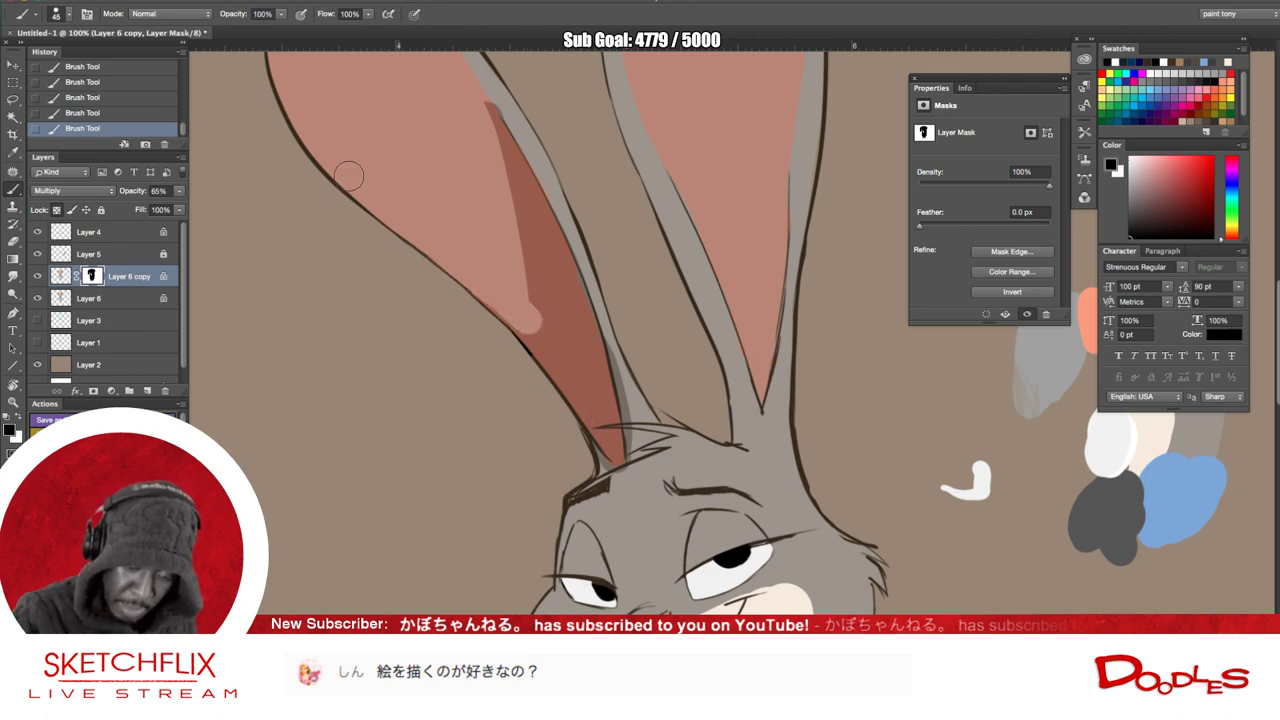
mouse_move(474, 96)
mouse_down()
mouse_move(521, 266)
mouse_move(525, 344)
mouse_up()
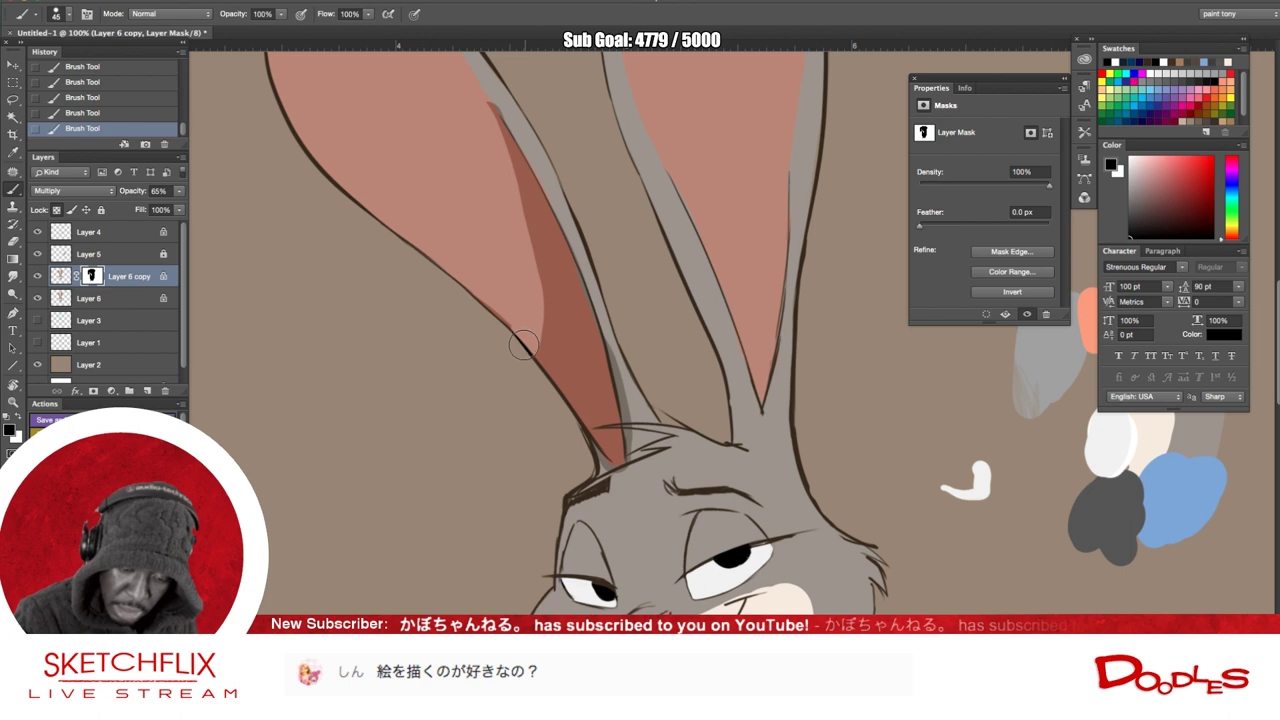
key(x)
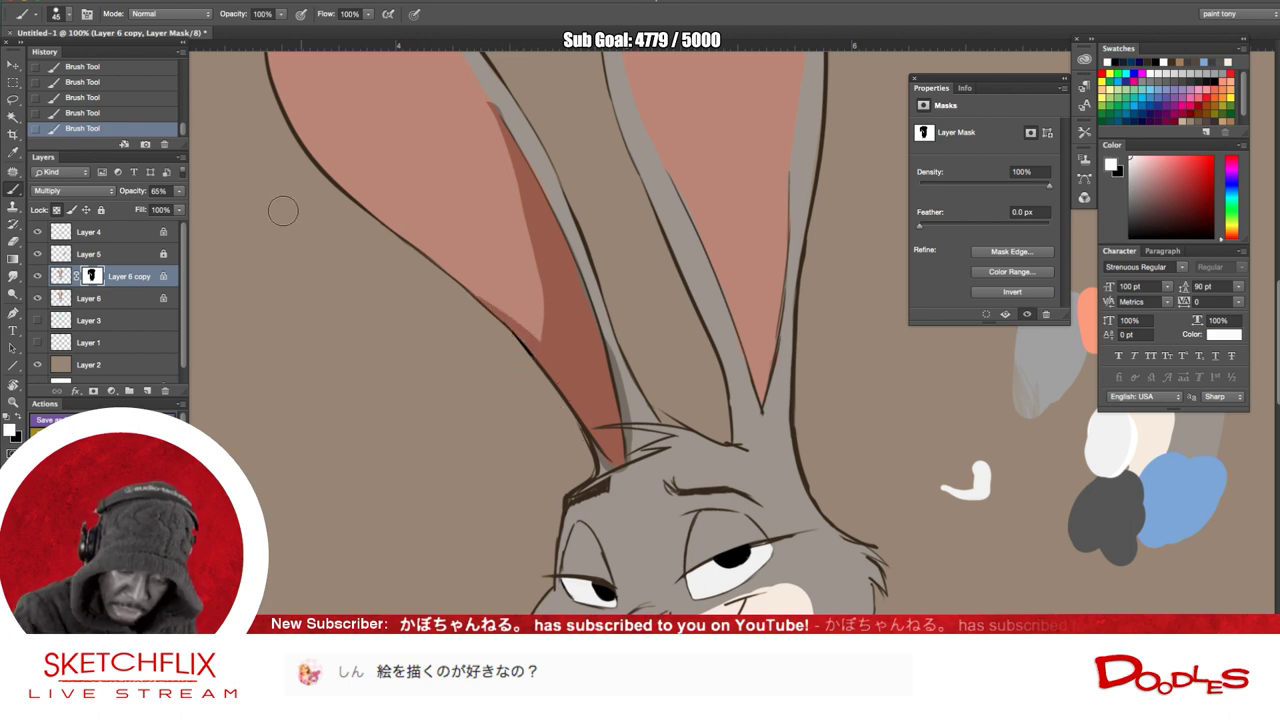
- Try extending the shadow up the grey rim of the left ear
drag(480, 75, 530, 134)
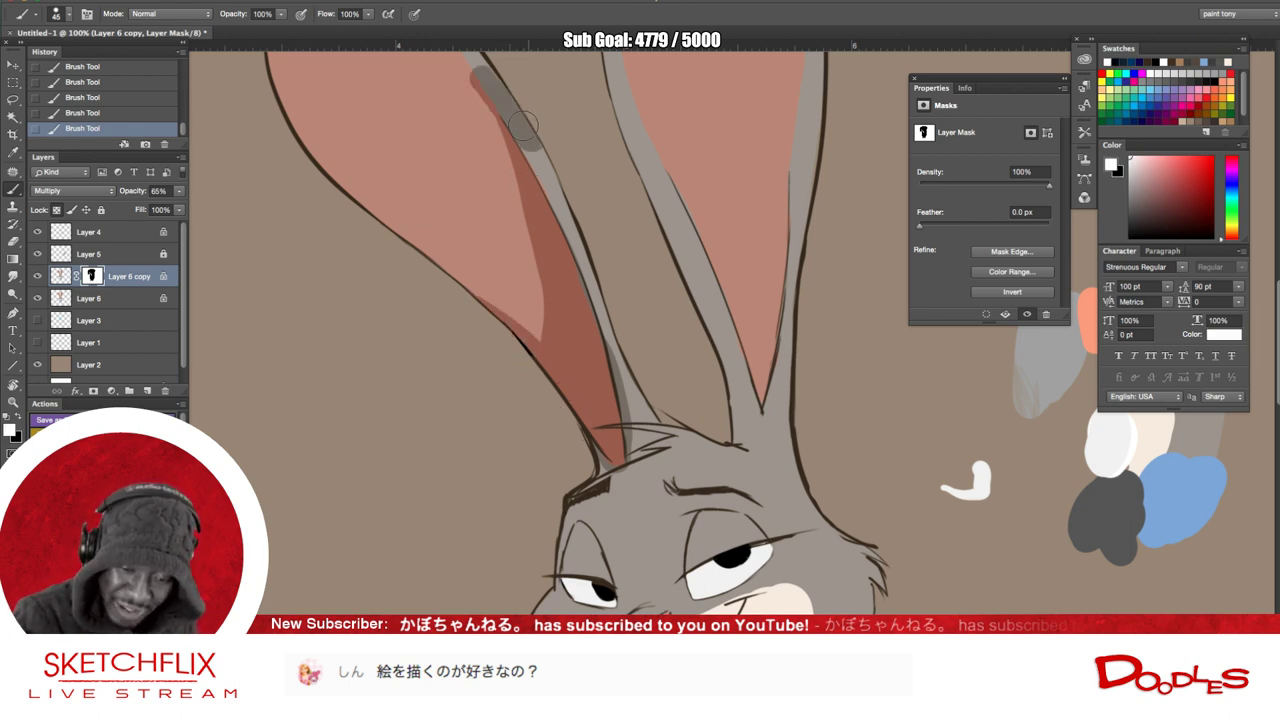
key(x)
scroll(586, 315, up, 1)
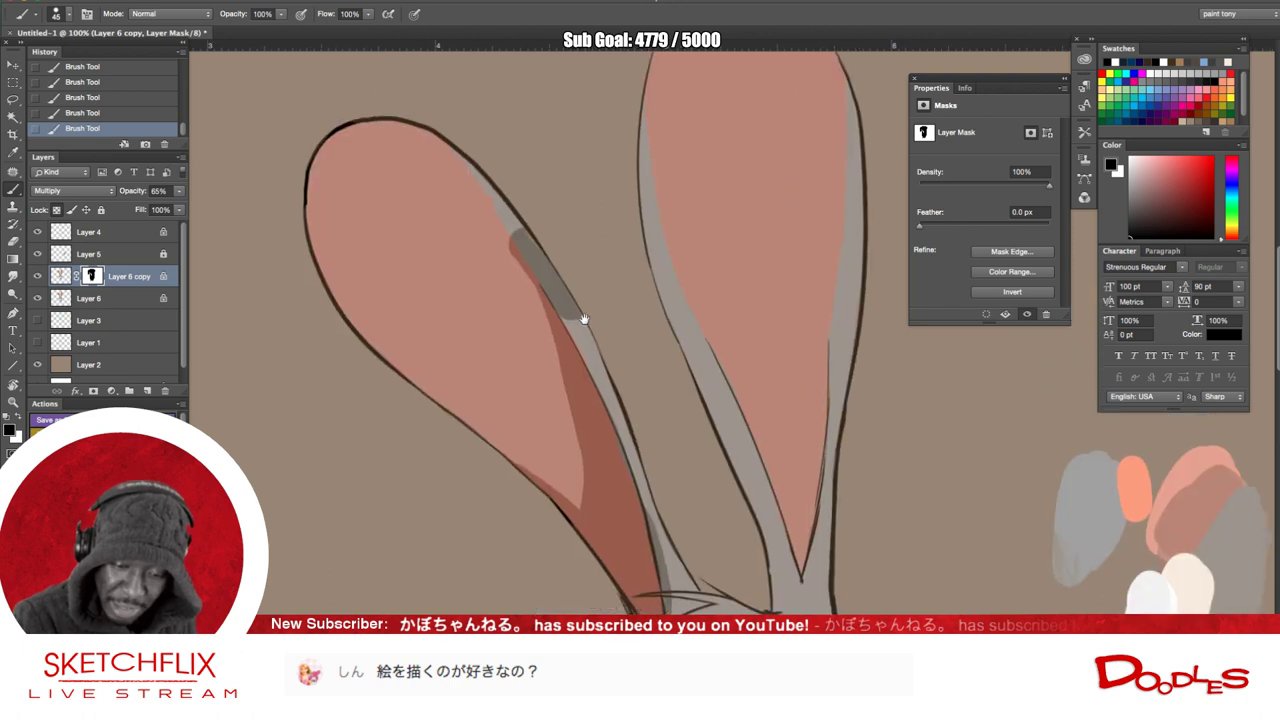
drag(474, 162, 581, 330)
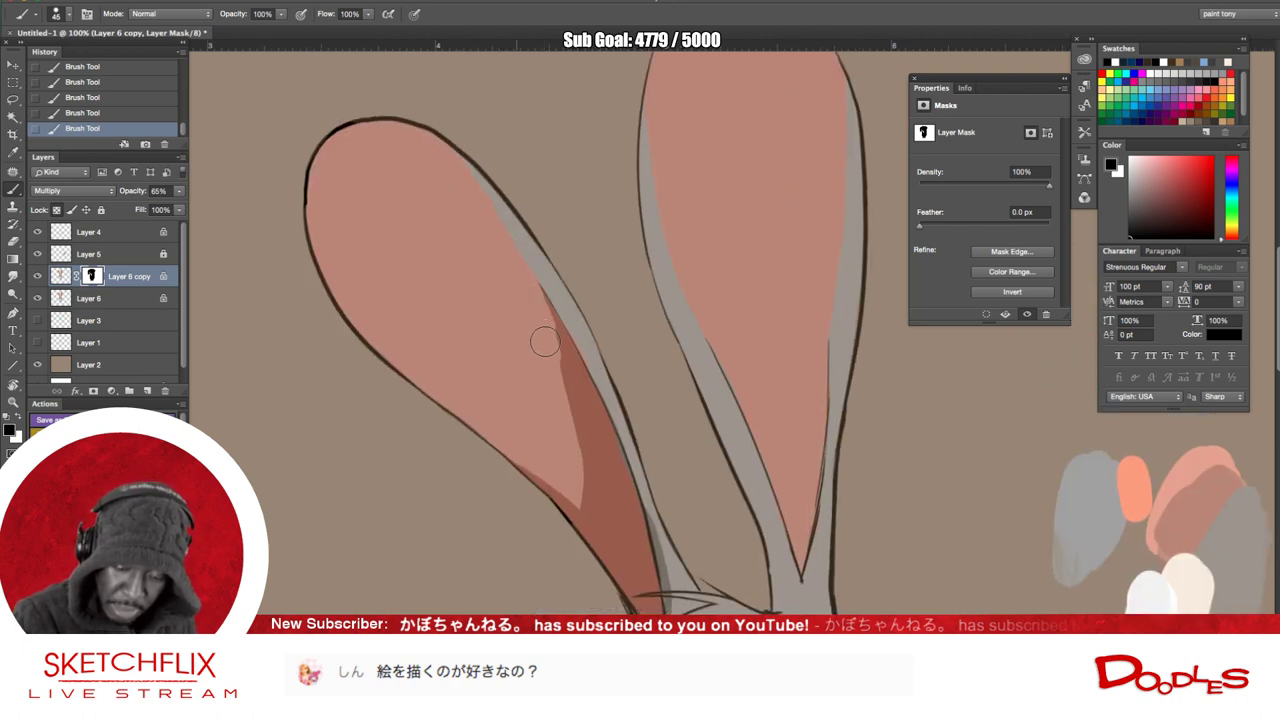
- Mask back the inner edge of the left ear's shadow to widen the lit pink area near the ear's base
mouse_move(568, 420)
mouse_down()
mouse_move(597, 522)
mouse_move(584, 476)
mouse_move(581, 502)
mouse_move(583, 461)
mouse_up()
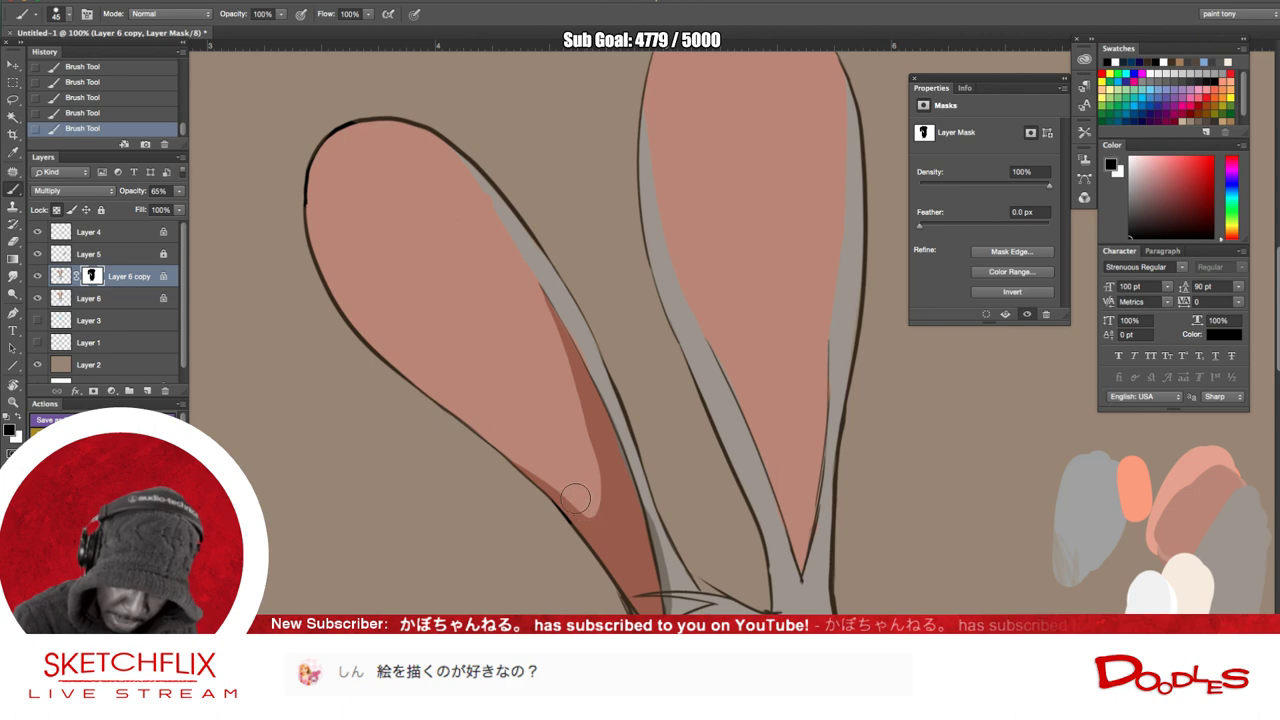
drag(655, 494, 627, 416)
drag(628, 486, 600, 346)
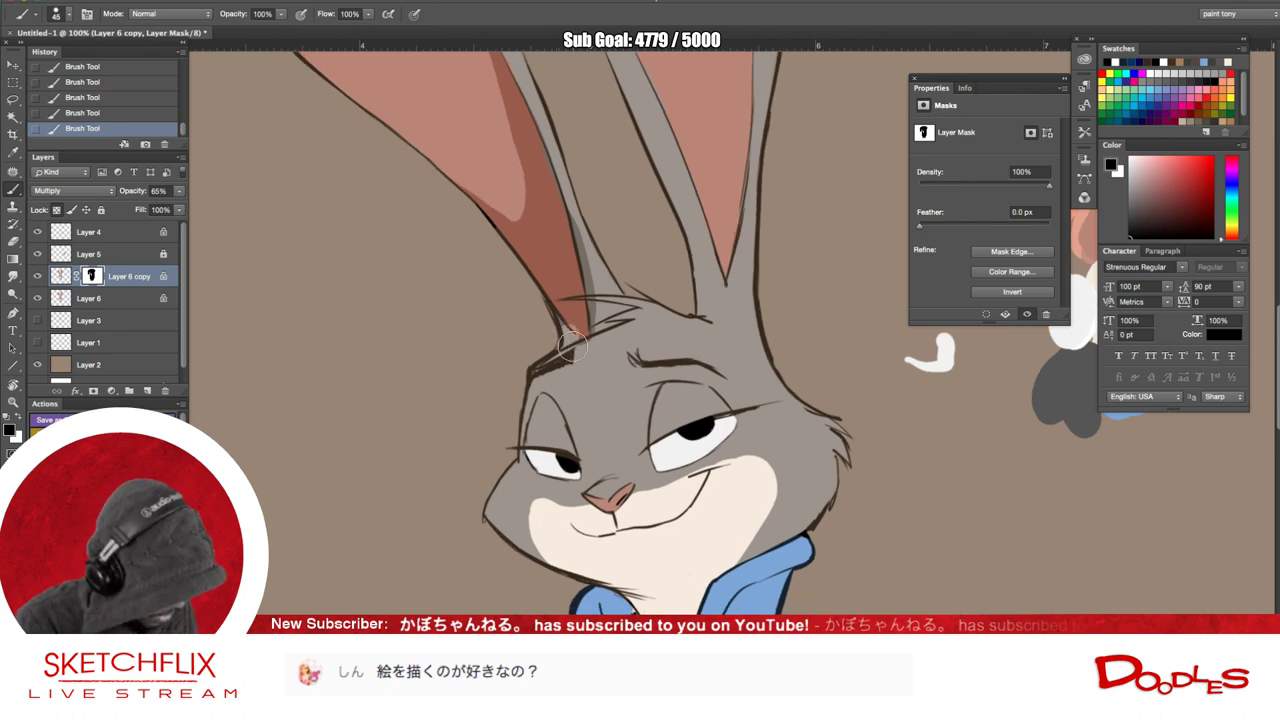
- Paint white on the mask to shade the underside of the cheeks and chin, the neck and the blue collar
key(x)
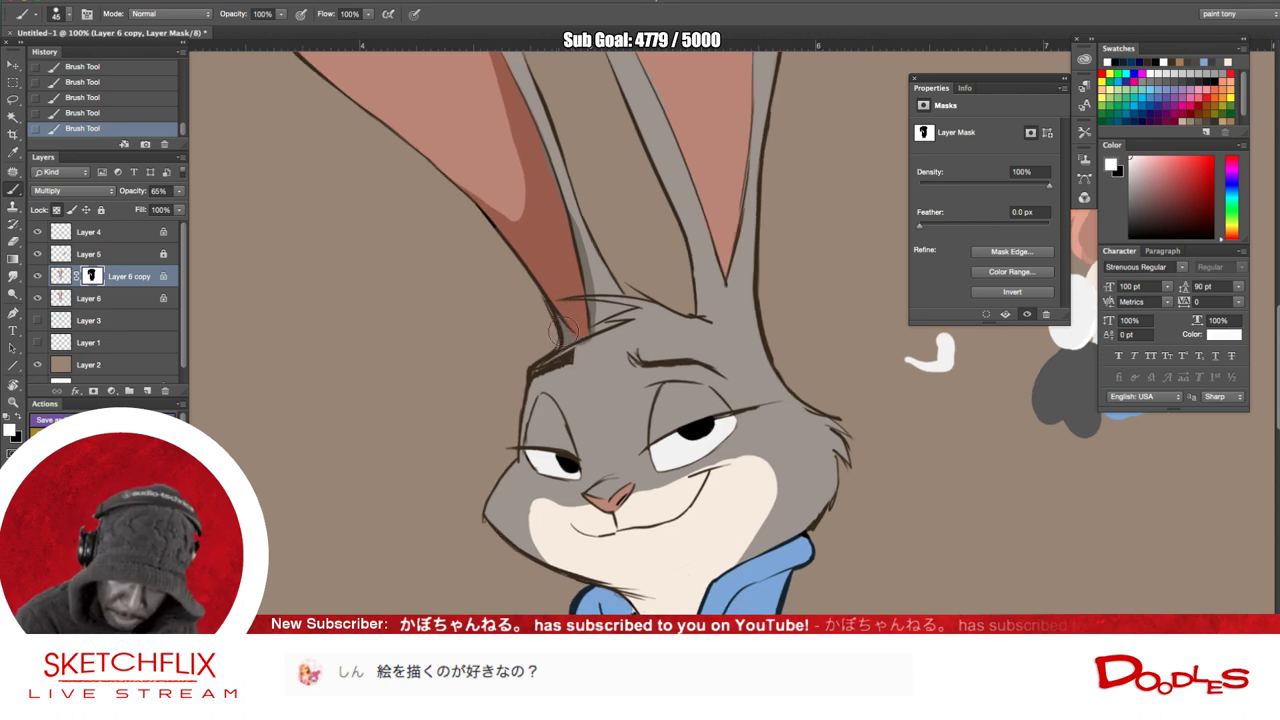
mouse_move(505, 528)
mouse_down()
mouse_move(449, 447)
mouse_move(597, 466)
mouse_move(562, 484)
mouse_move(507, 476)
mouse_move(540, 529)
mouse_move(561, 492)
mouse_move(549, 549)
mouse_move(529, 536)
mouse_move(549, 490)
mouse_move(576, 475)
mouse_move(535, 464)
mouse_move(564, 476)
mouse_move(524, 478)
mouse_move(688, 432)
mouse_up()
key(z)
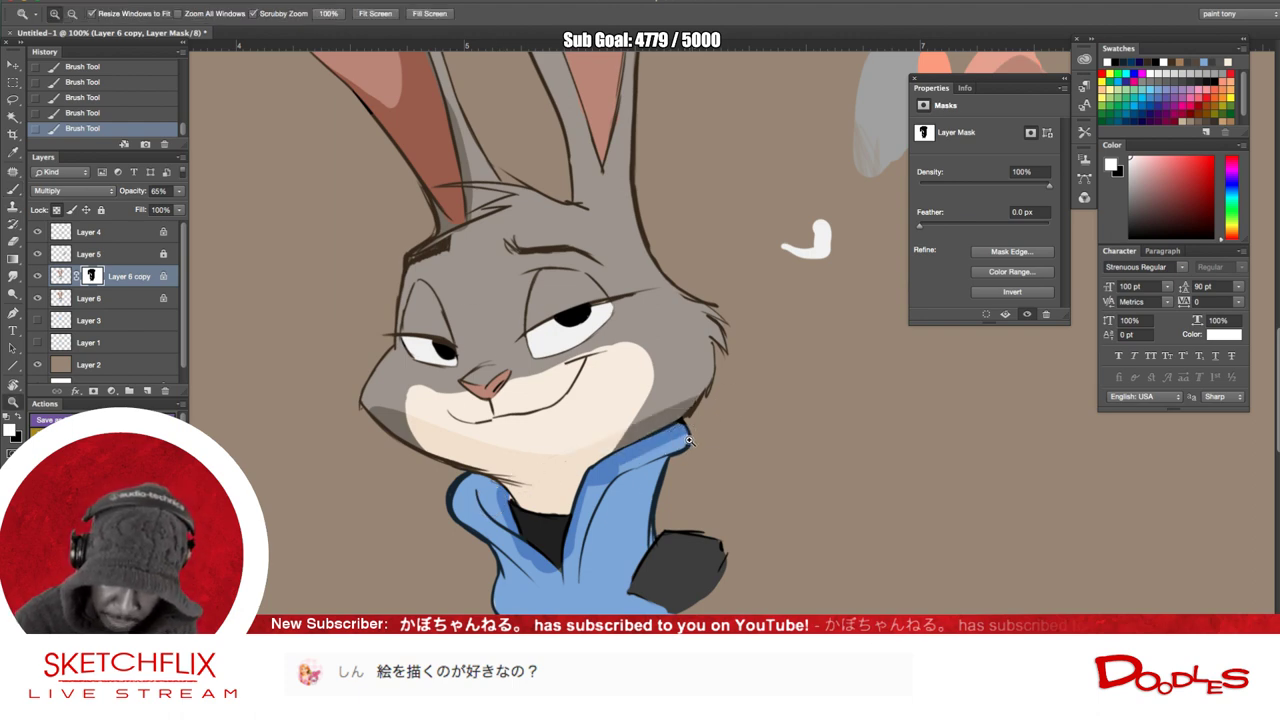
- Clear the shadow from the top edge of the right collar and extend the shading down both blue lapels
key(x)
key(b)
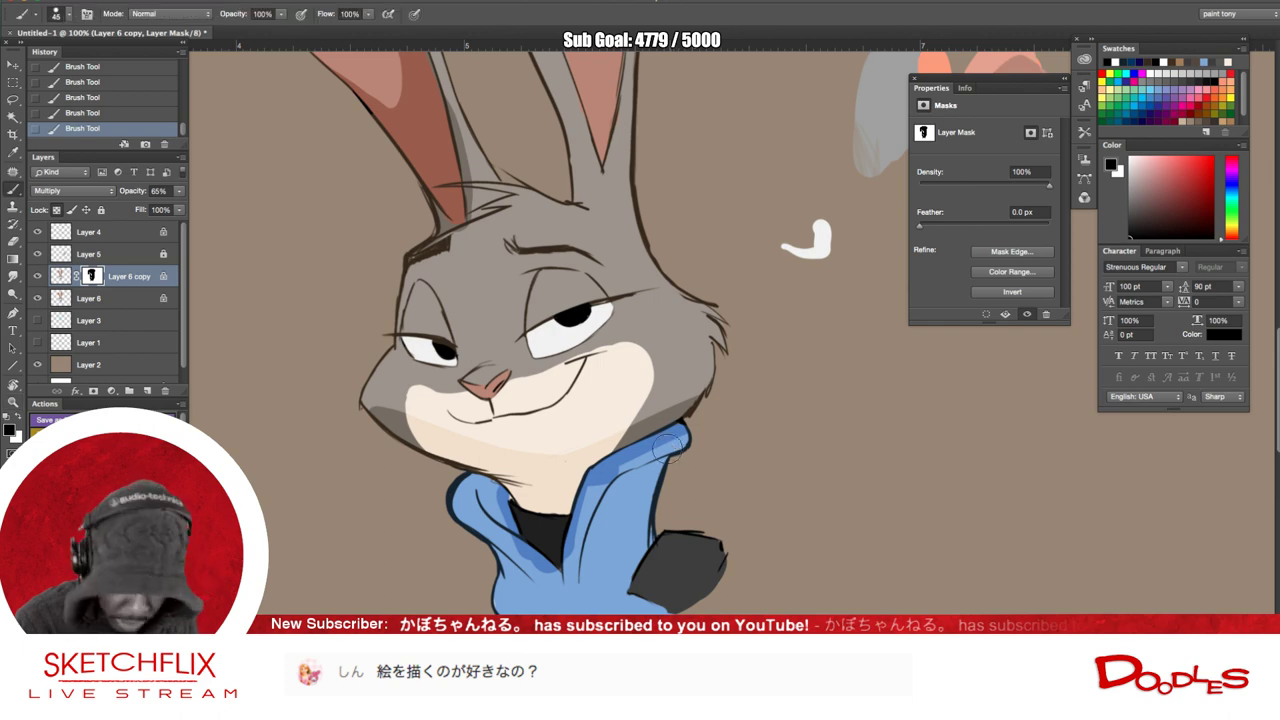
key(x)
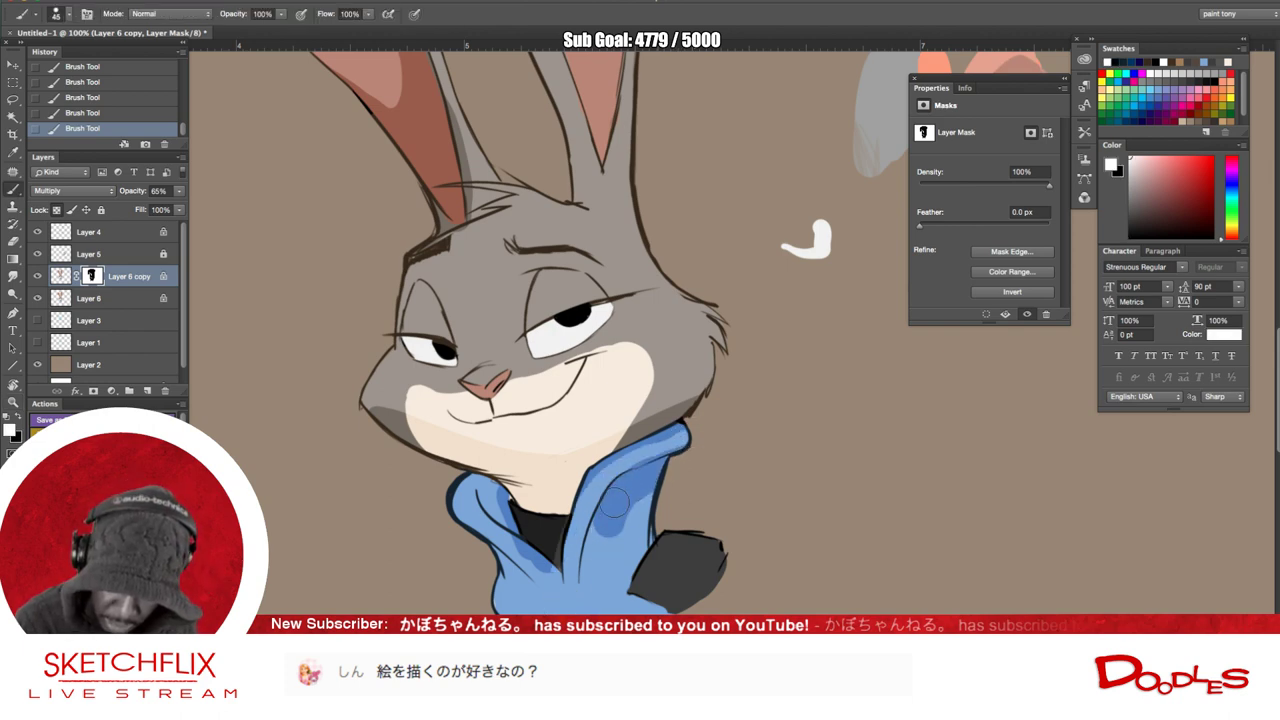
drag(620, 492, 587, 592)
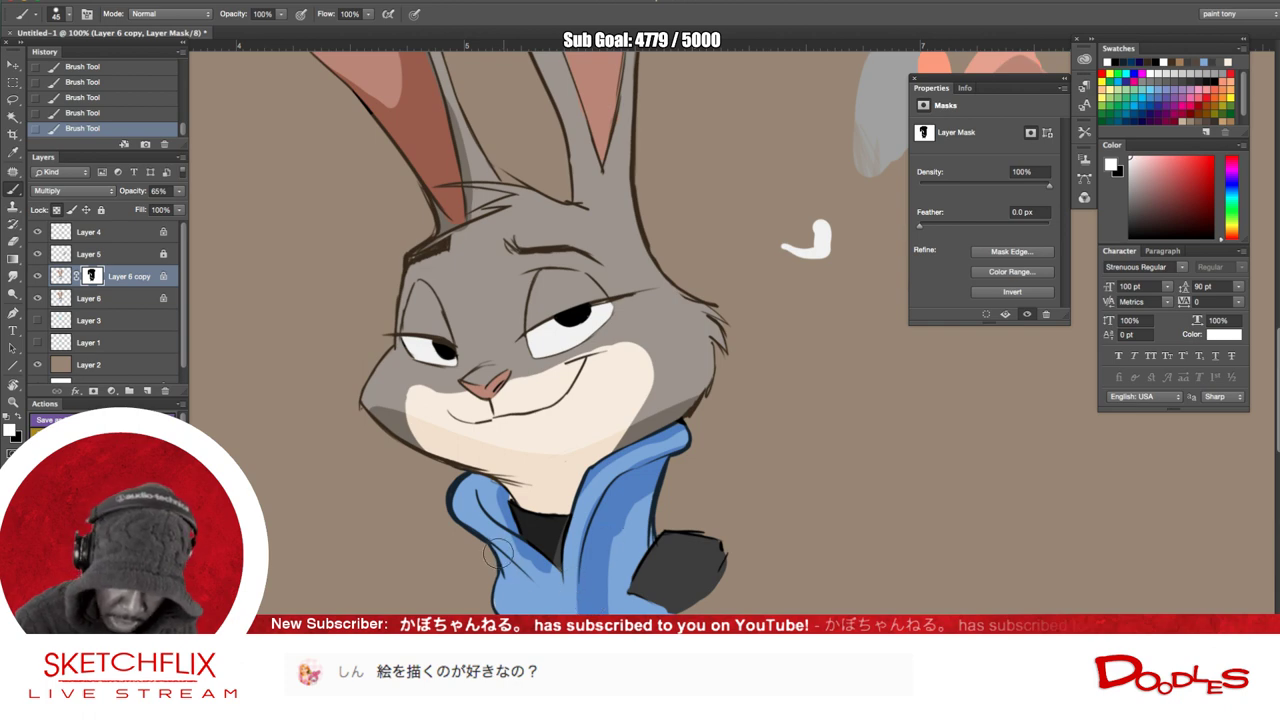
mouse_move(486, 490)
mouse_down()
mouse_move(482, 477)
mouse_move(478, 520)
mouse_move(465, 507)
mouse_move(545, 596)
mouse_move(489, 493)
mouse_move(511, 573)
mouse_up()
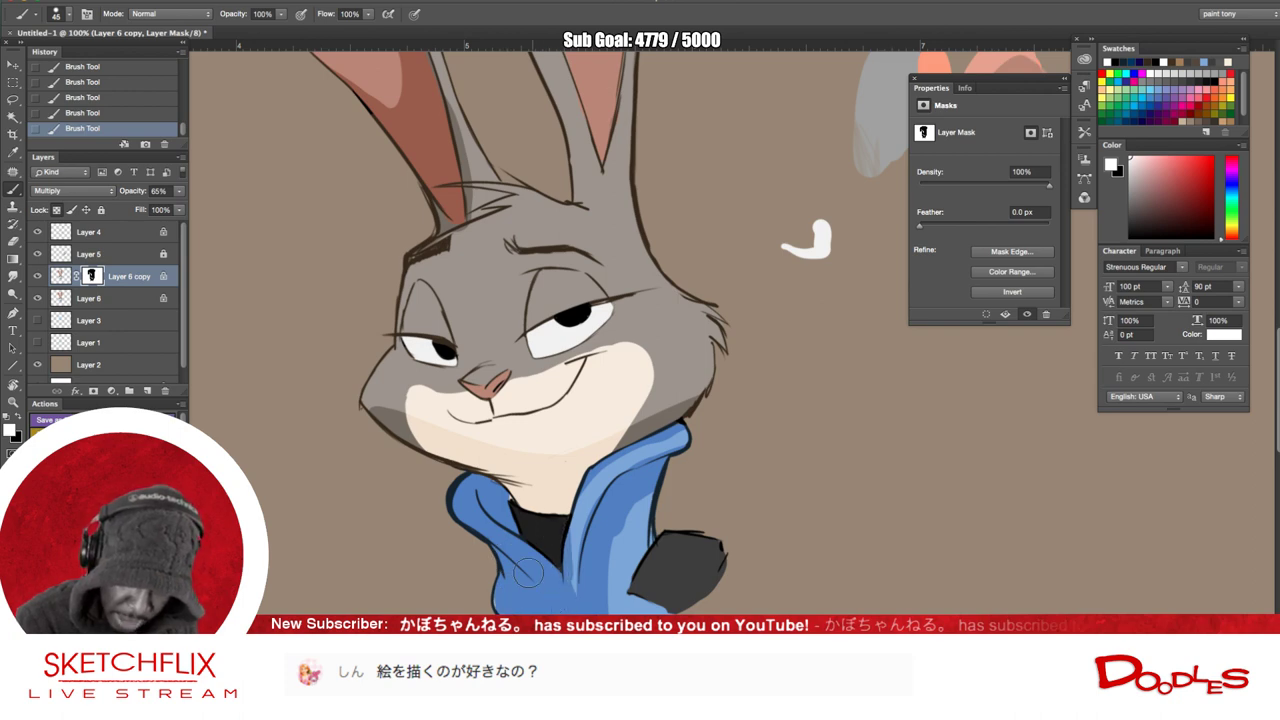
- Mask out a lit strip through the left lapel's shadow from the collar fold down to the chest
key(x)
drag(476, 492, 568, 602)
drag(482, 512, 584, 610)
key(x)
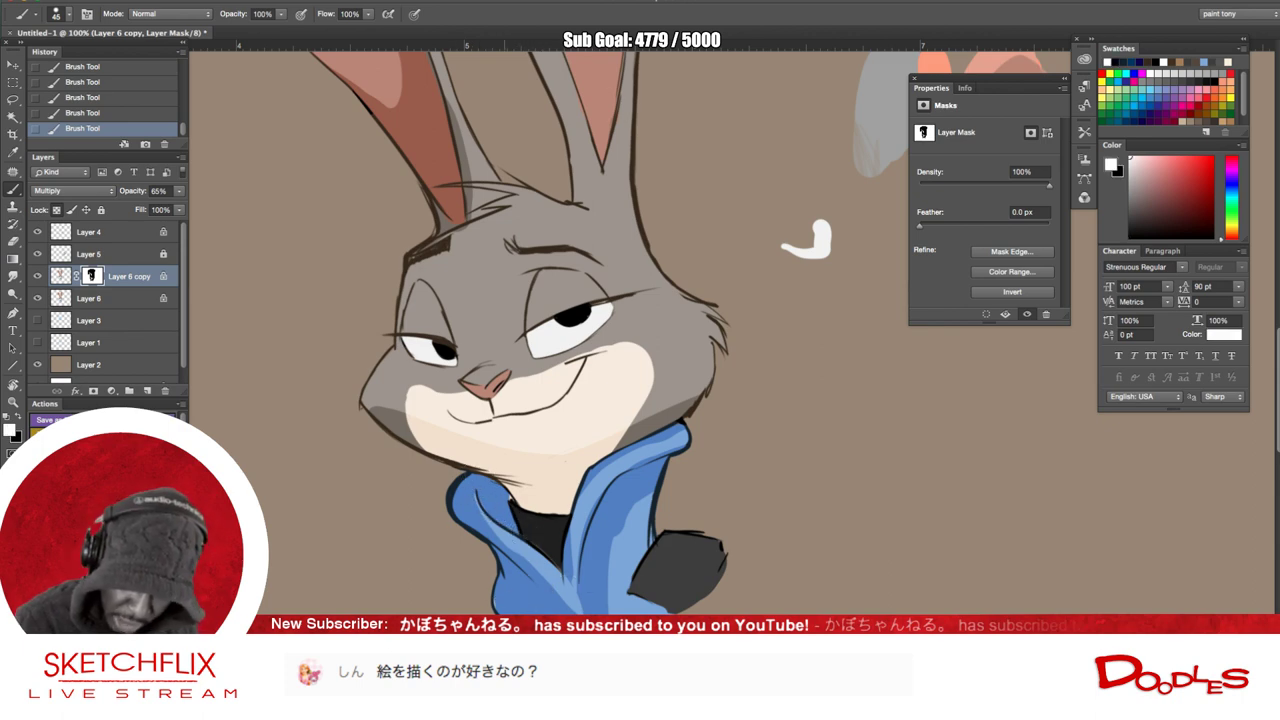
- Rework the right lapel's shading with white and black mask strokes, leaving only a narrow fold shadow below the collar
key(x)
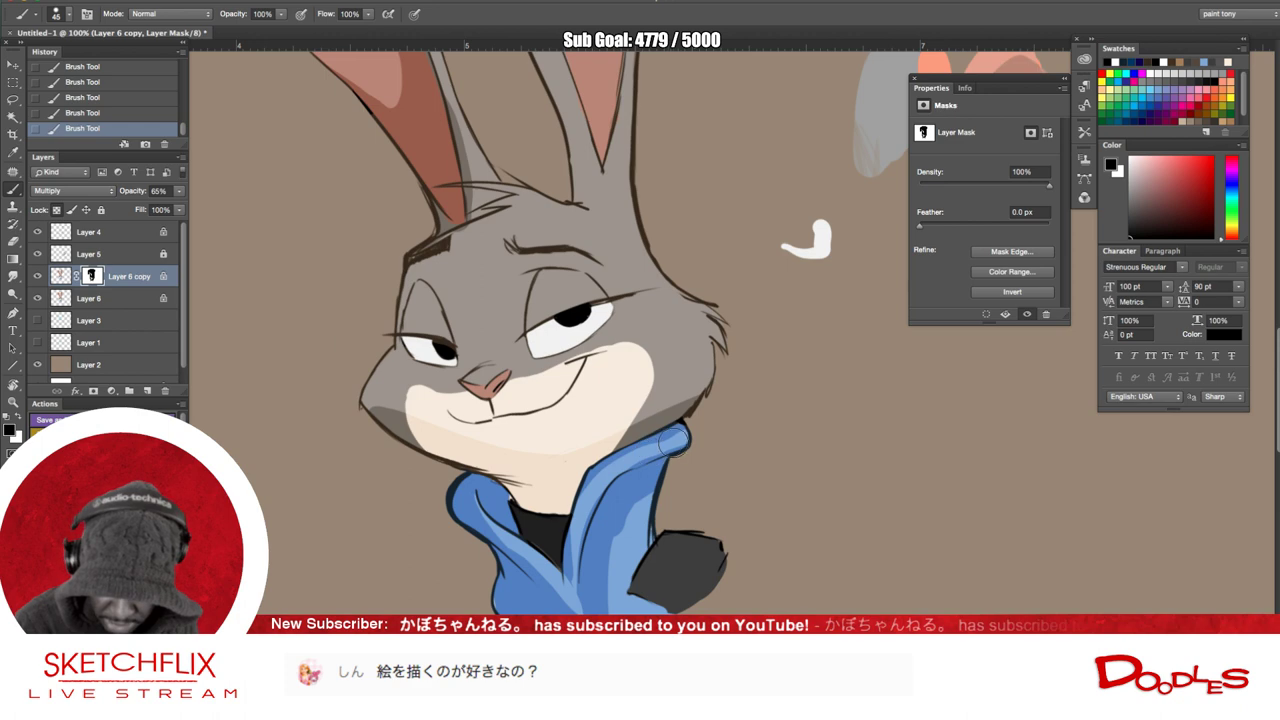
key(x)
mouse_move(674, 442)
mouse_down()
mouse_move(637, 455)
mouse_move(678, 439)
mouse_move(595, 481)
mouse_move(576, 559)
mouse_move(605, 538)
mouse_up()
key(x)
key(x)
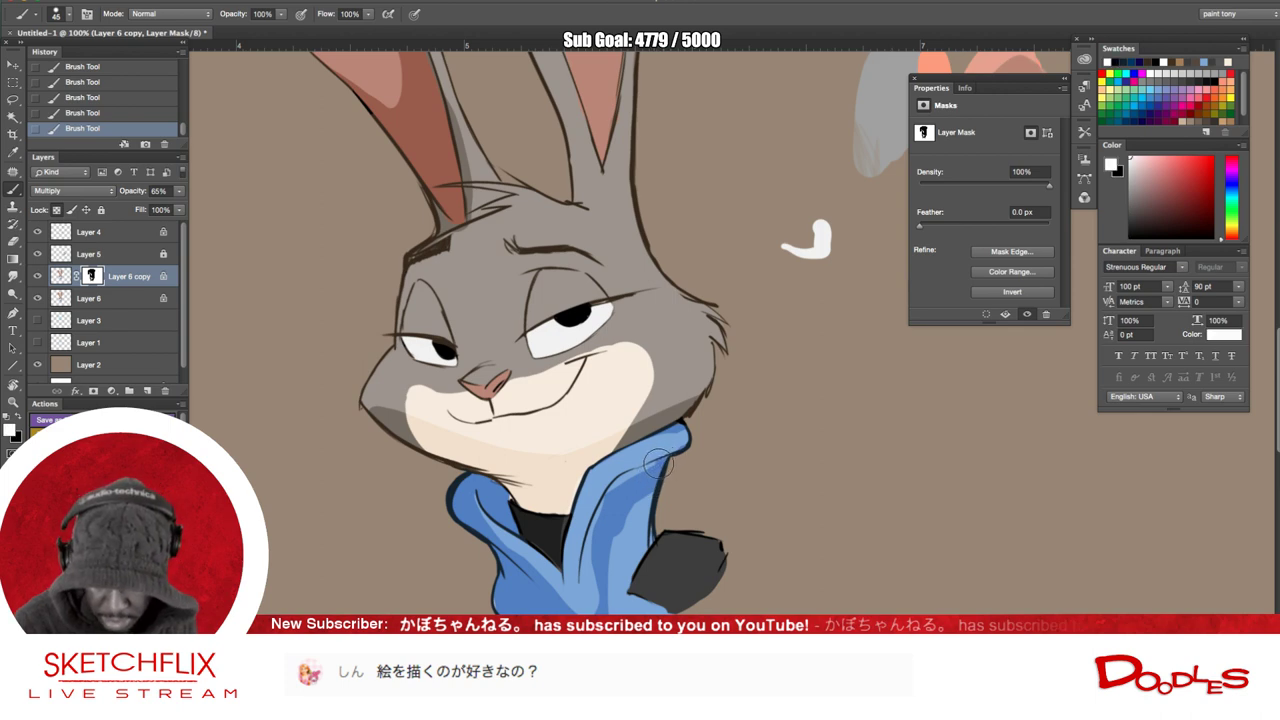
drag(607, 498, 590, 602)
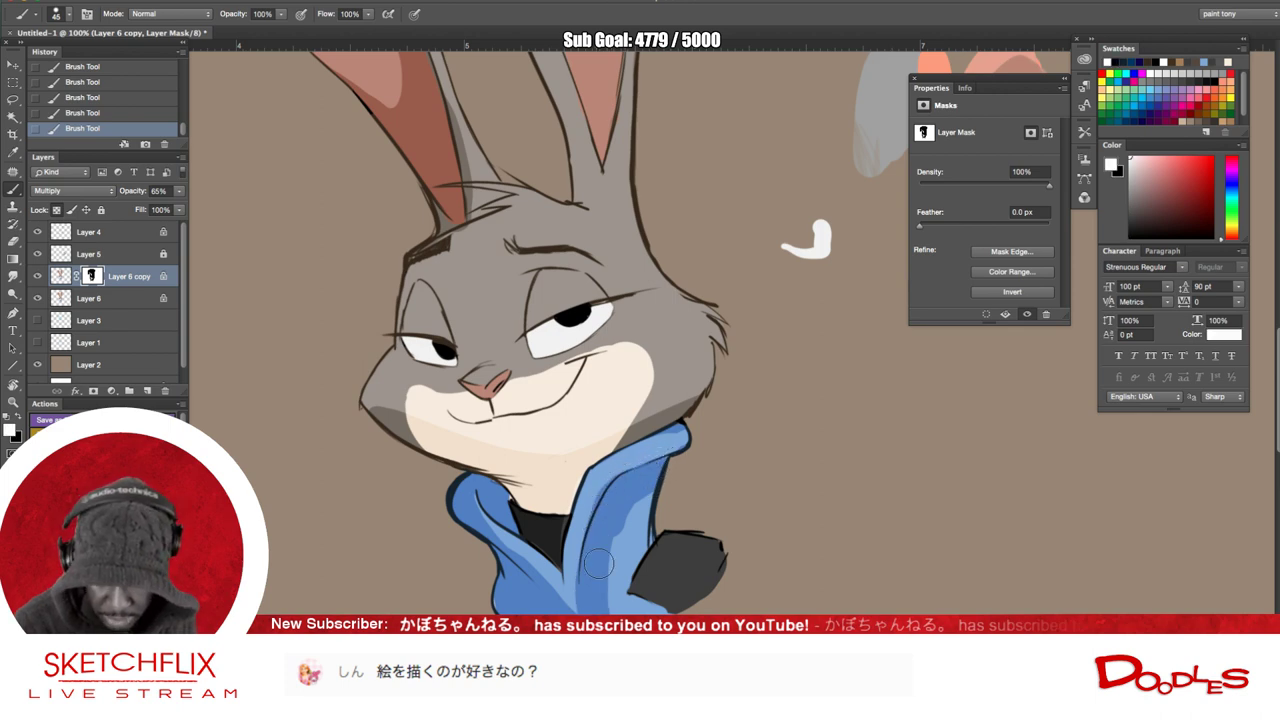
key(x)
mouse_move(676, 470)
mouse_down()
mouse_move(612, 531)
mouse_move(606, 602)
mouse_move(654, 482)
mouse_move(599, 549)
mouse_move(592, 600)
mouse_up()
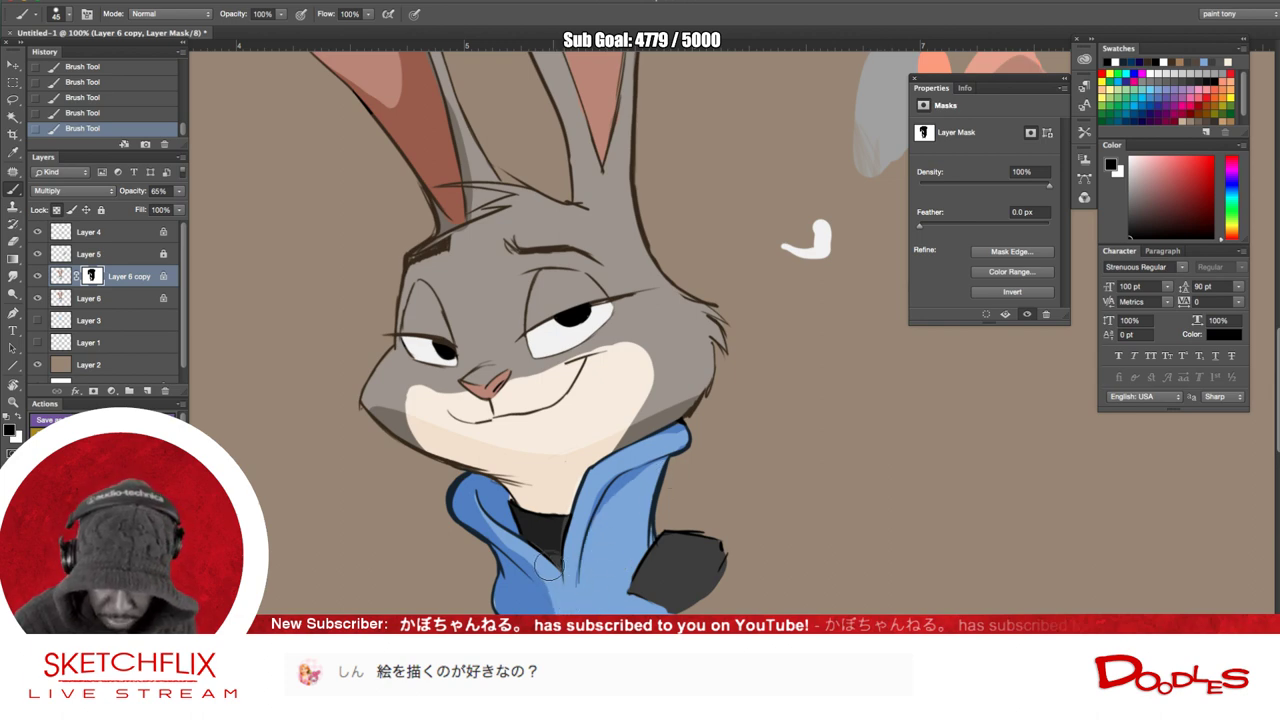
- Touch up the mask shading where the left lapel meets the black shirt at the neckline
key(x)
mouse_move(543, 547)
mouse_down()
mouse_move(556, 562)
mouse_move(565, 518)
mouse_move(570, 527)
mouse_up()
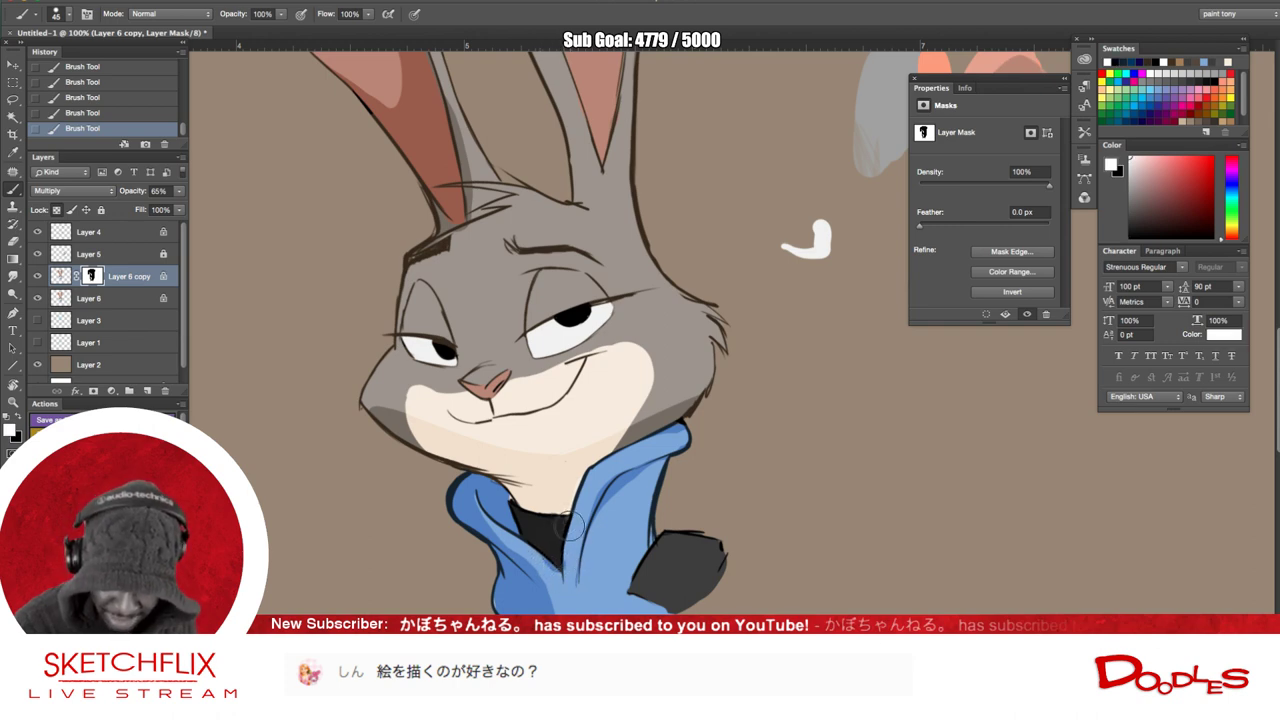
key(x)
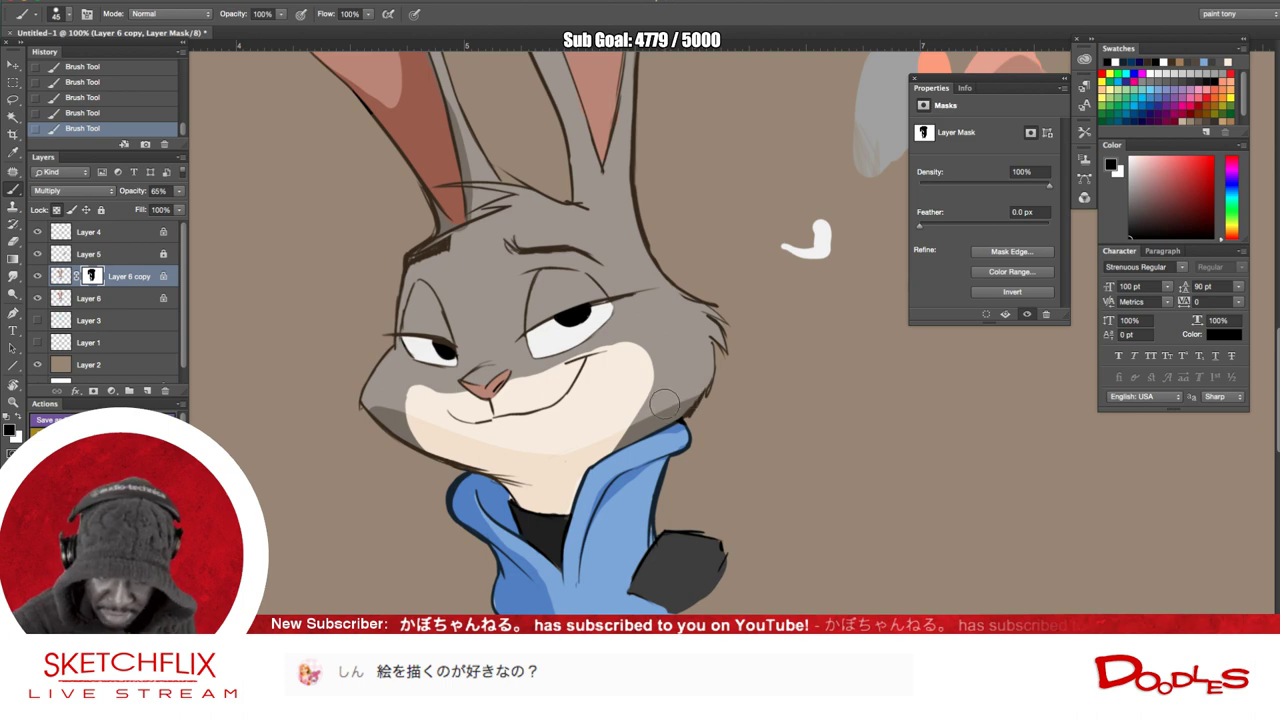
- Shade the nose with white on the mask and touch up the shadow around the muzzle just below it
drag(644, 477, 682, 585)
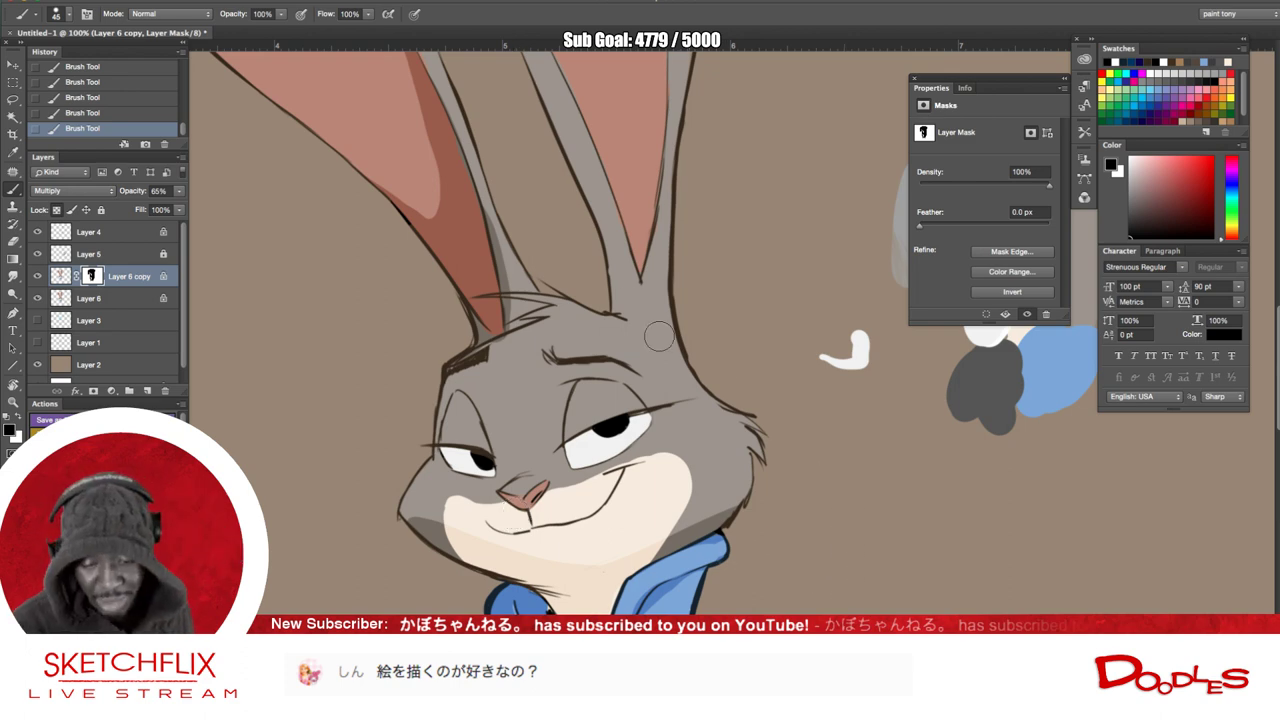
drag(677, 522, 687, 440)
key(x)
mouse_move(548, 412)
mouse_down()
mouse_move(520, 412)
mouse_move(550, 420)
mouse_move(556, 405)
mouse_up()
key(x)
key(x)
key(x)
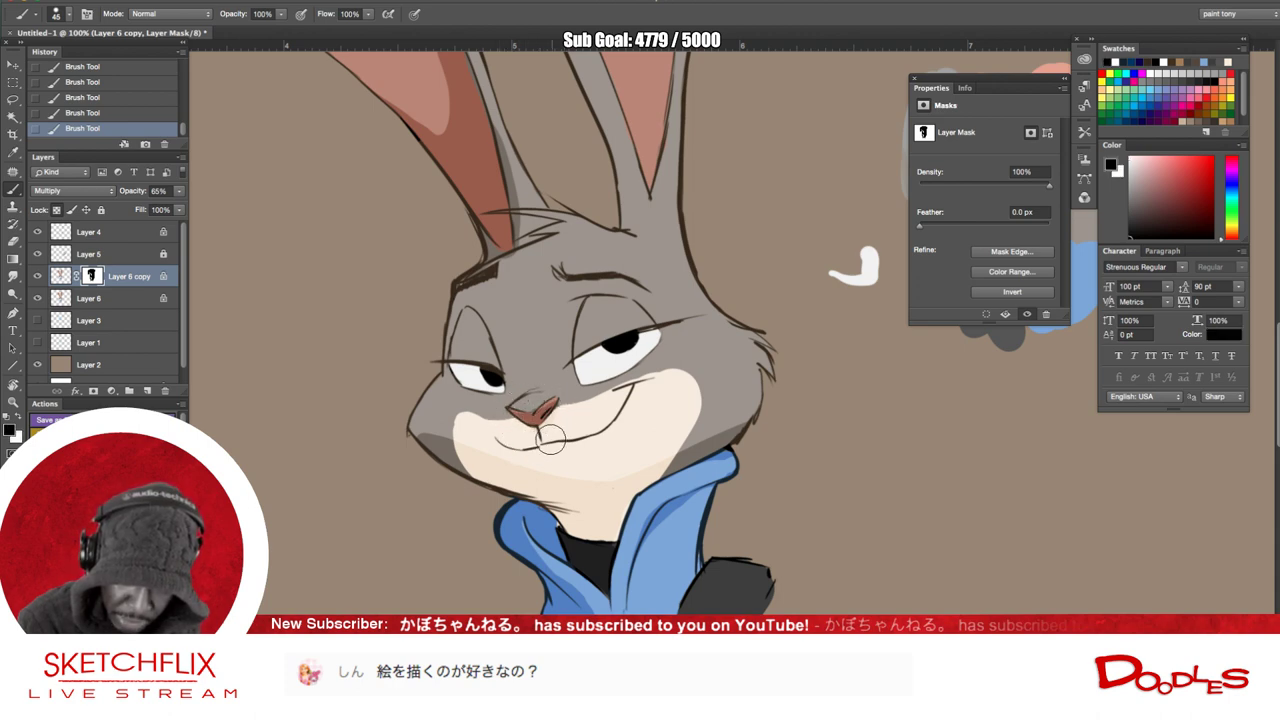
key(x)
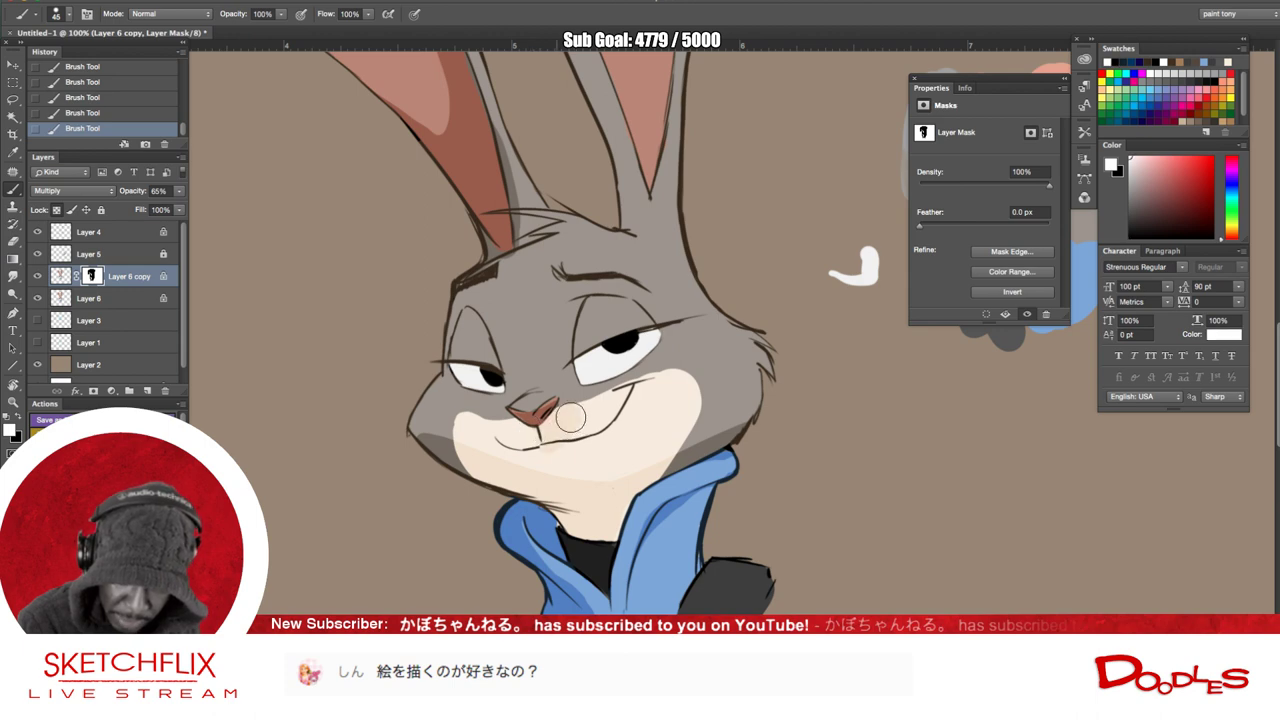
key(x)
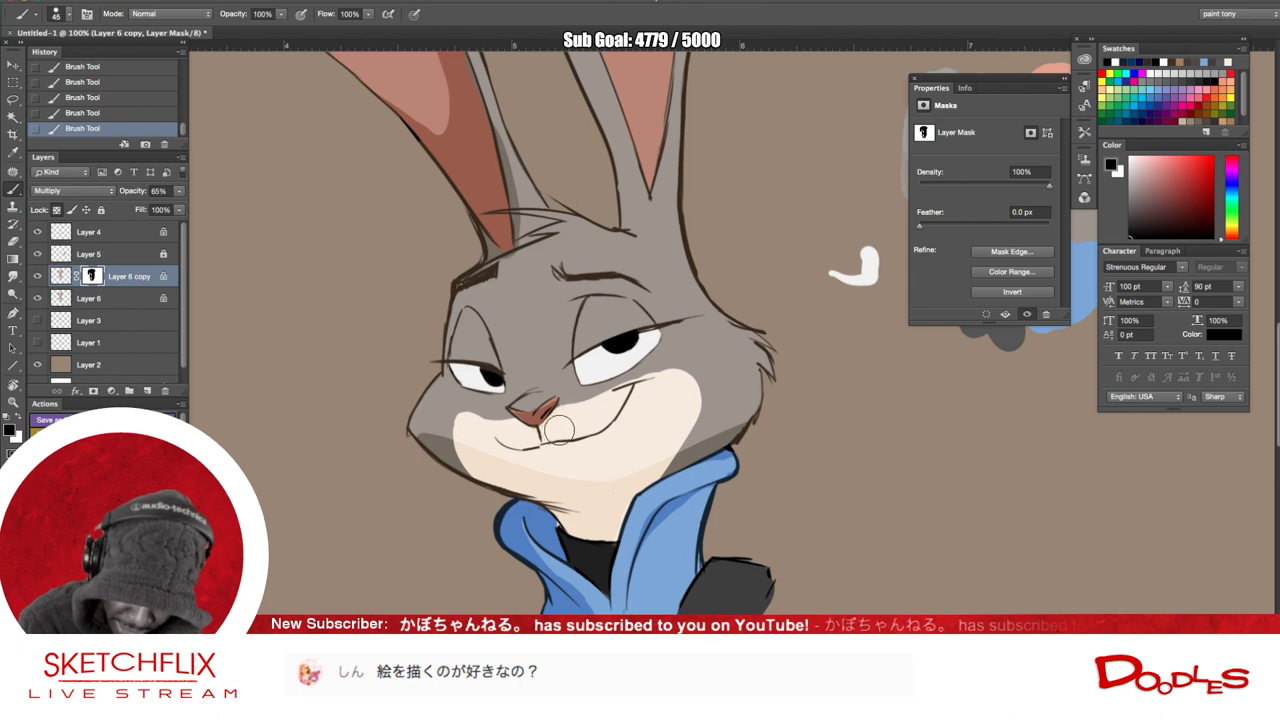
key(x)
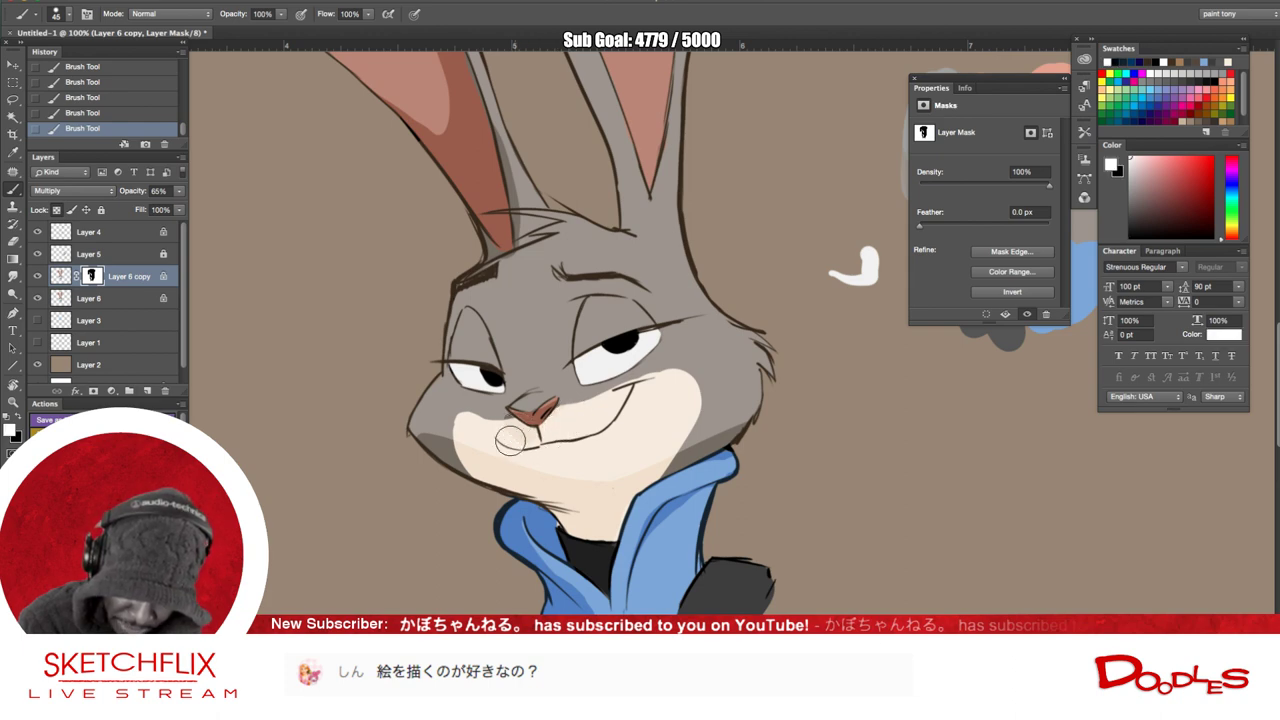
key(x)
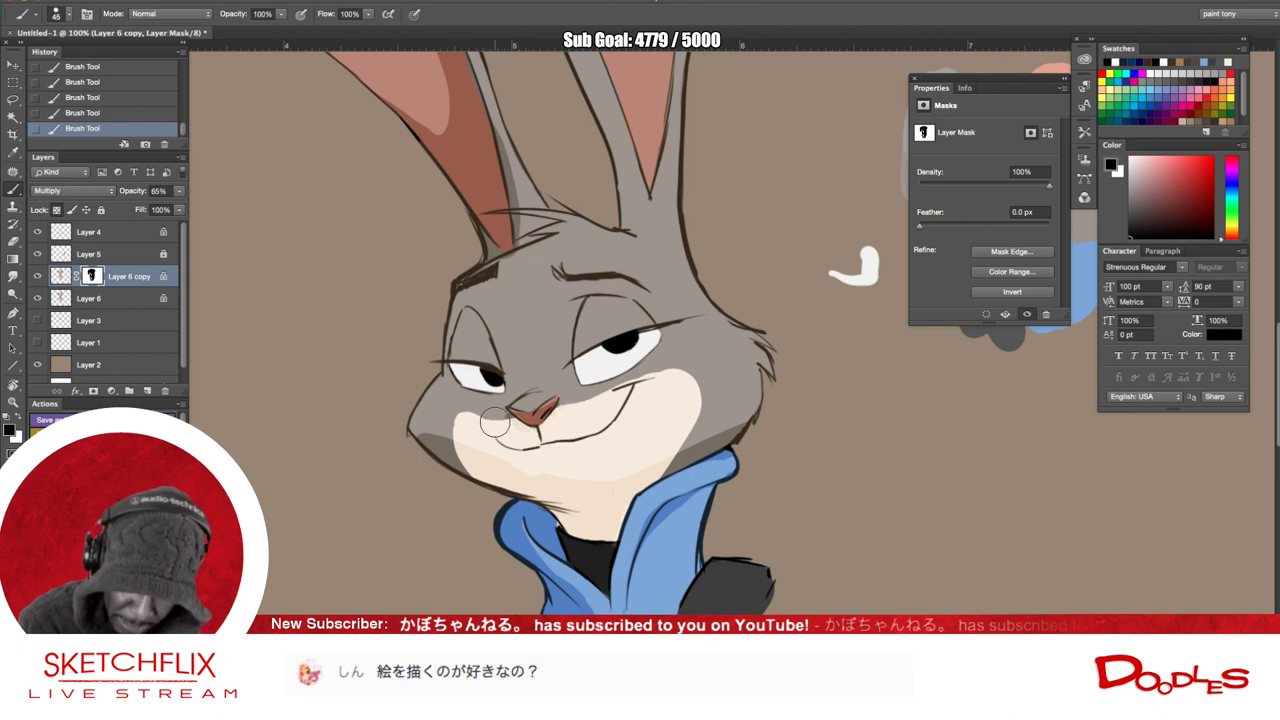
key(x)
key(x)
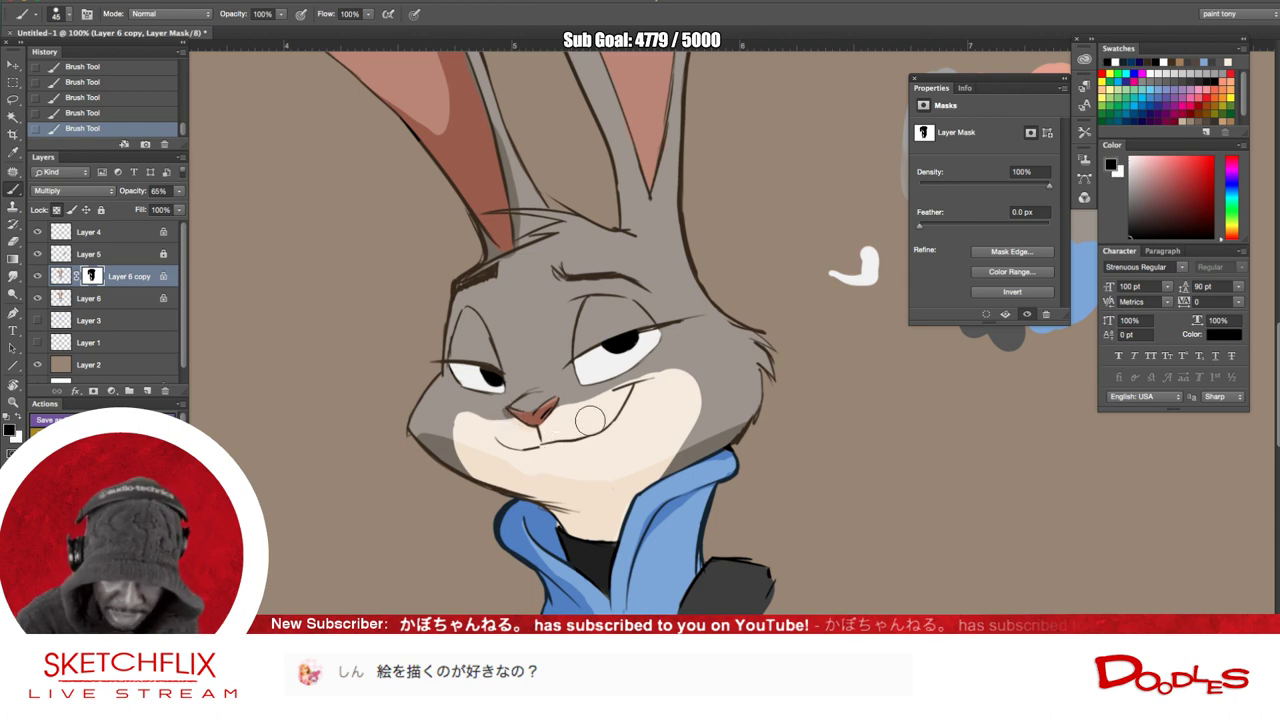
- Shade the left edge of the rabbit's face beside the eye and along the temple with white mask strokes
key(x)
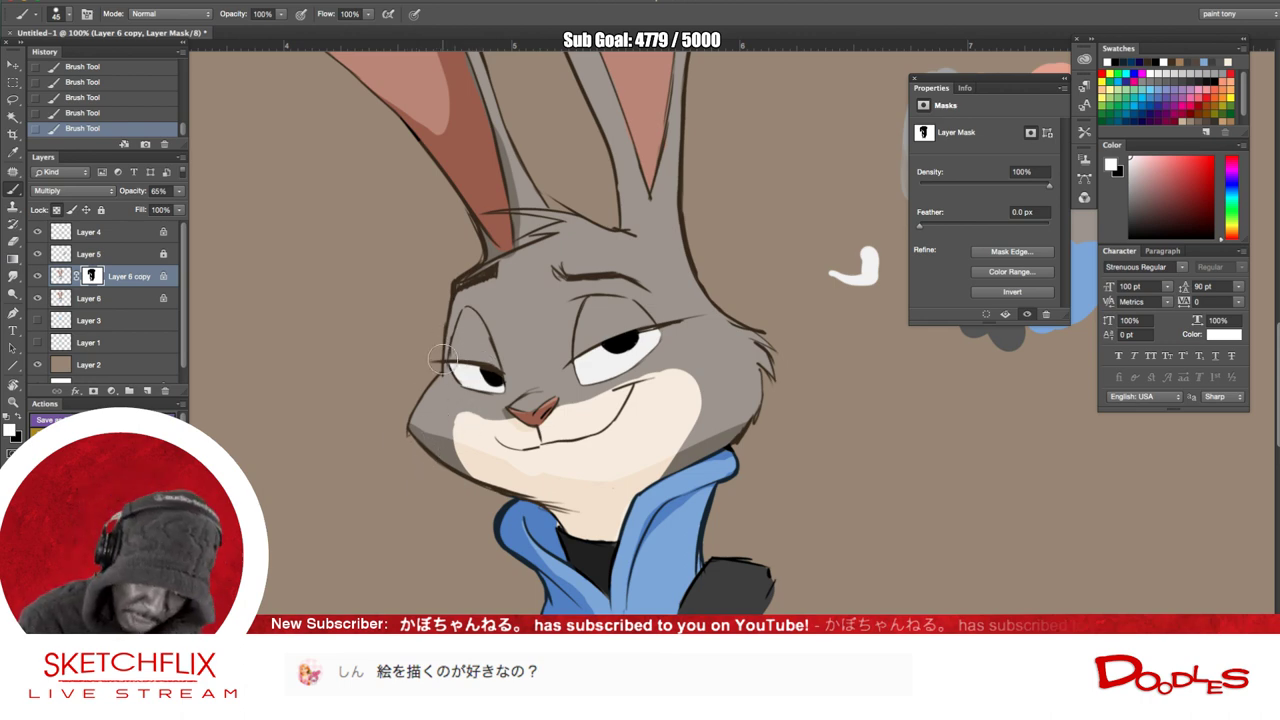
mouse_move(451, 294)
mouse_down()
mouse_move(415, 432)
mouse_move(432, 407)
mouse_up()
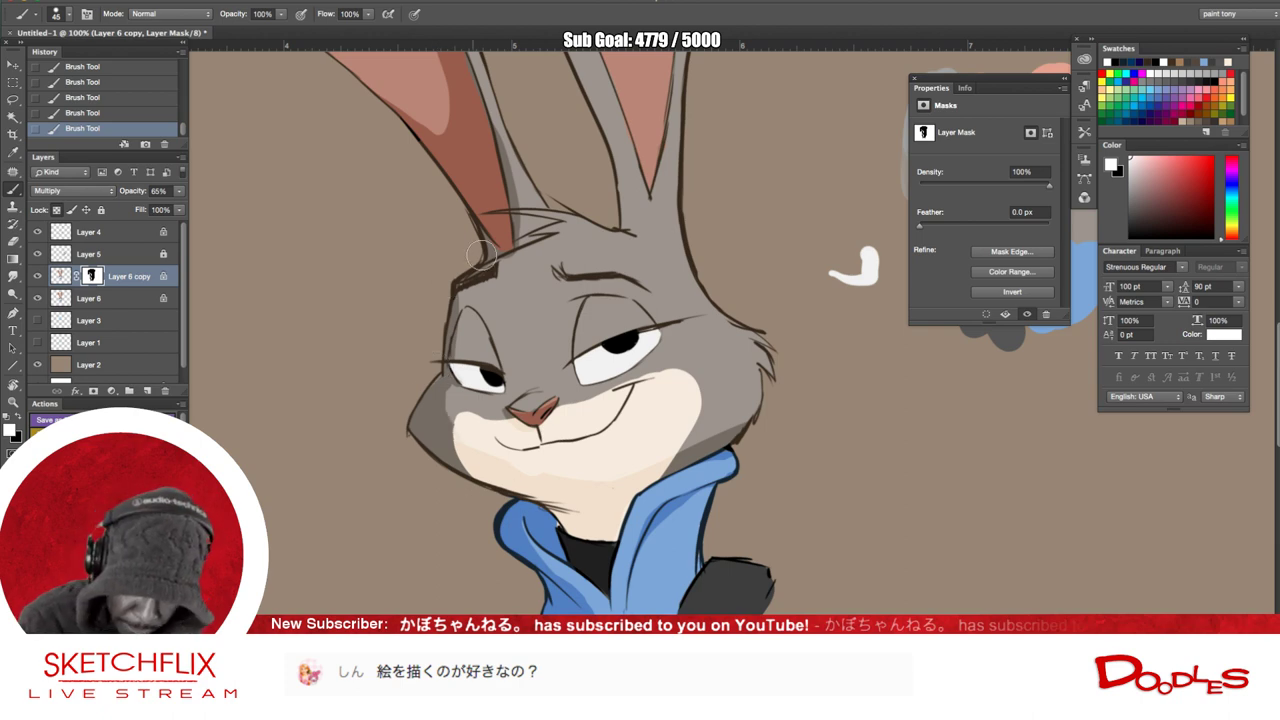
drag(766, 460, 557, 598)
drag(459, 376, 532, 424)
- Shade the right ear on the mask, along both sides of the pink inner ear and the grey rim down to its base
drag(400, 77, 491, 293)
mouse_move(439, 180)
mouse_down()
mouse_move(505, 316)
mouse_move(516, 383)
mouse_move(548, 152)
mouse_up()
drag(571, 483, 610, 700)
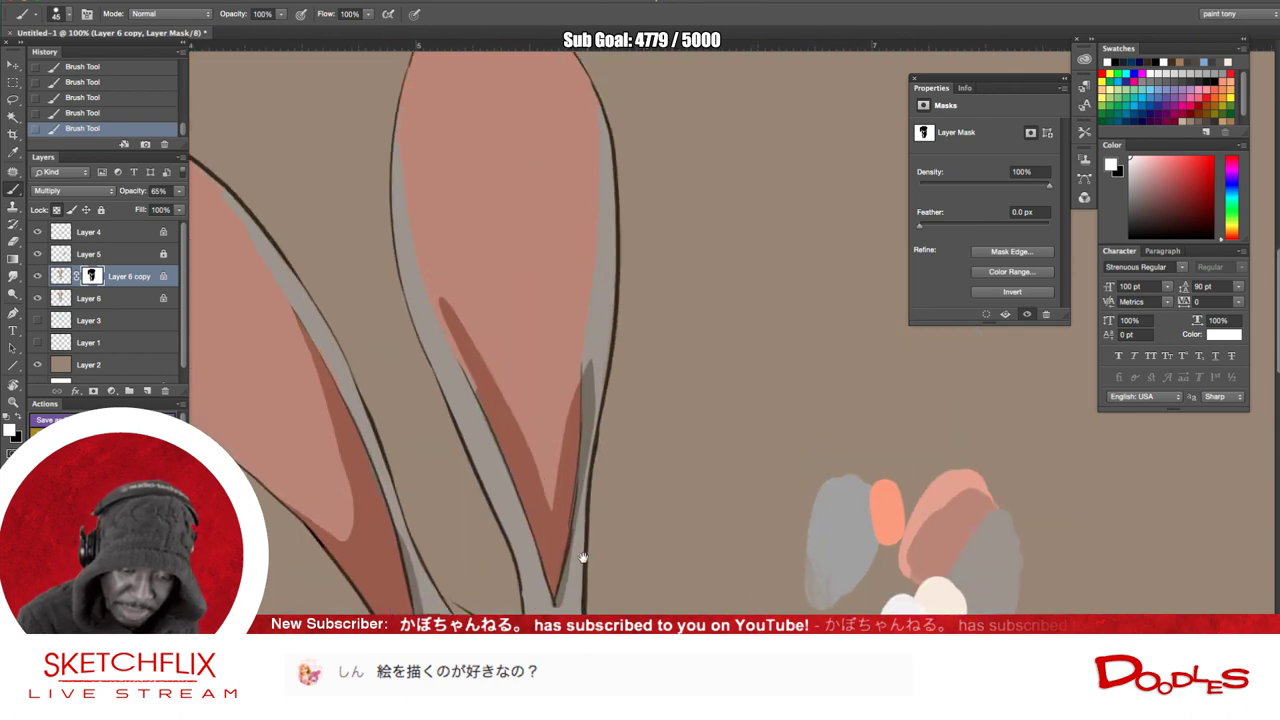
drag(409, 135, 540, 560)
drag(458, 296, 547, 493)
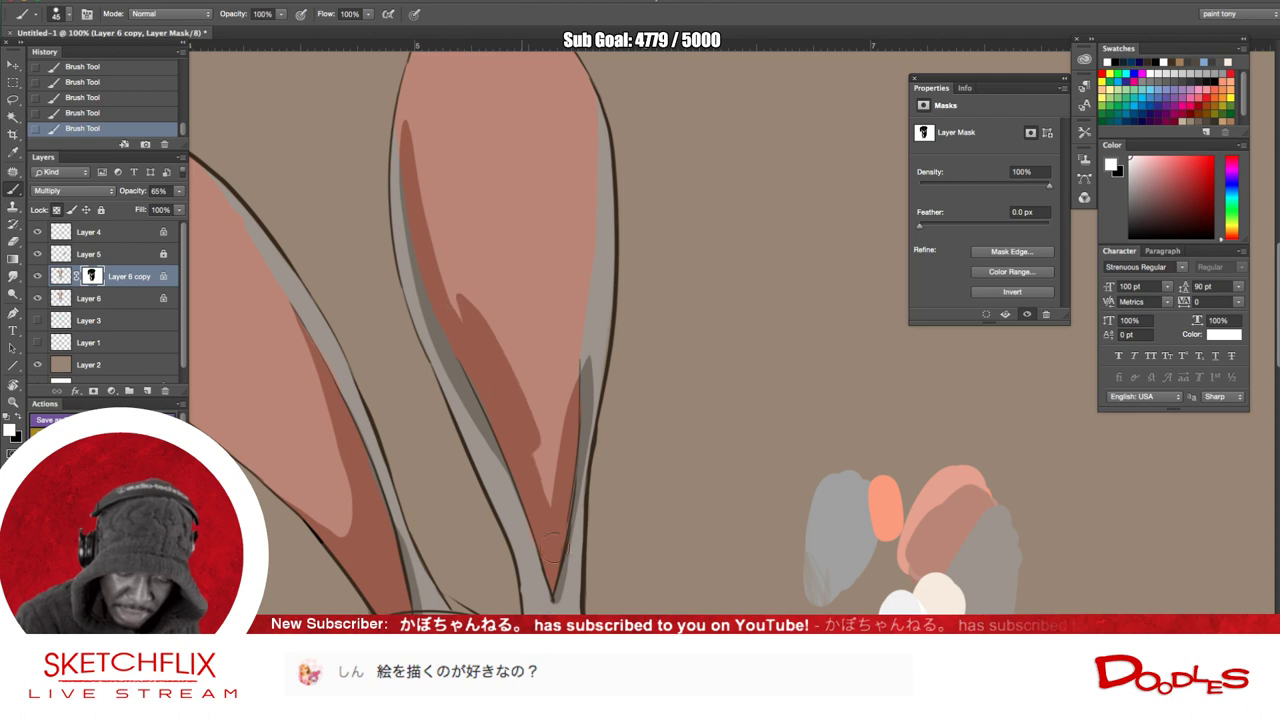
drag(568, 567, 605, 263)
- Refine the shadow around the hair tuft and the left ear's base with alternating white and black mask strokes
mouse_move(542, 496)
mouse_down()
mouse_move(460, 197)
mouse_move(524, 254)
mouse_move(472, 356)
mouse_move(397, 267)
mouse_move(362, 151)
mouse_up()
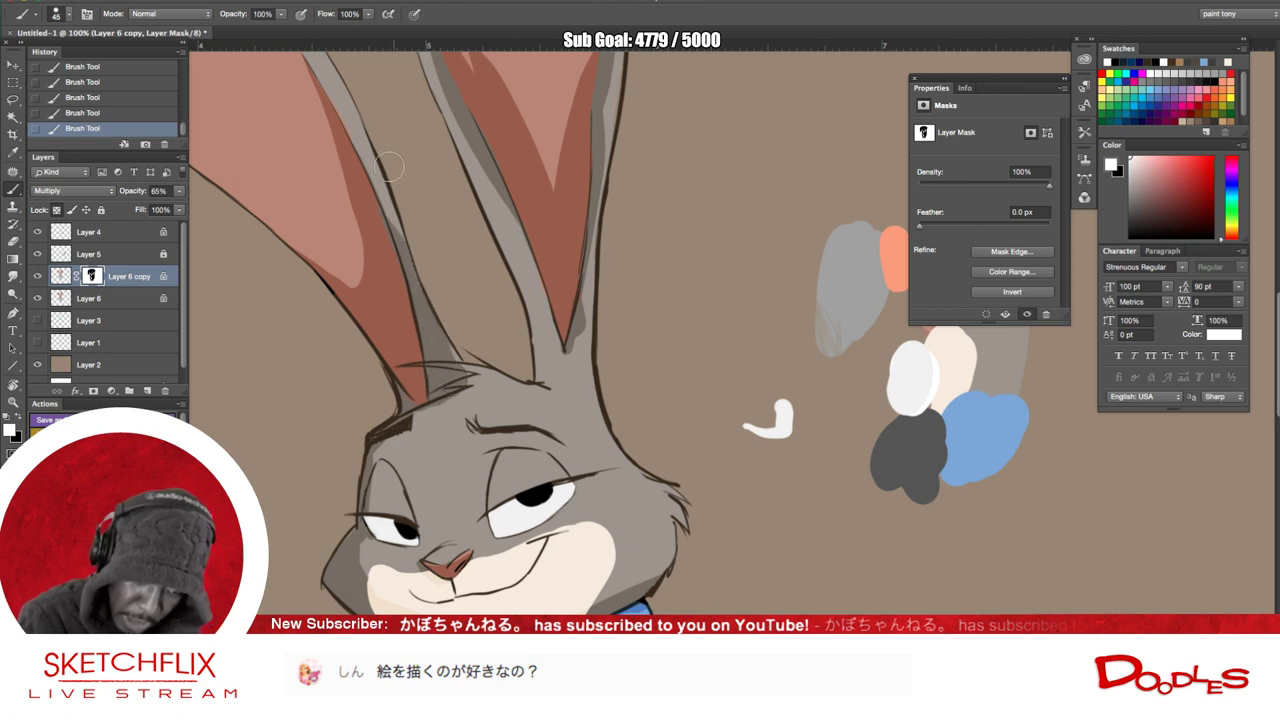
key(x)
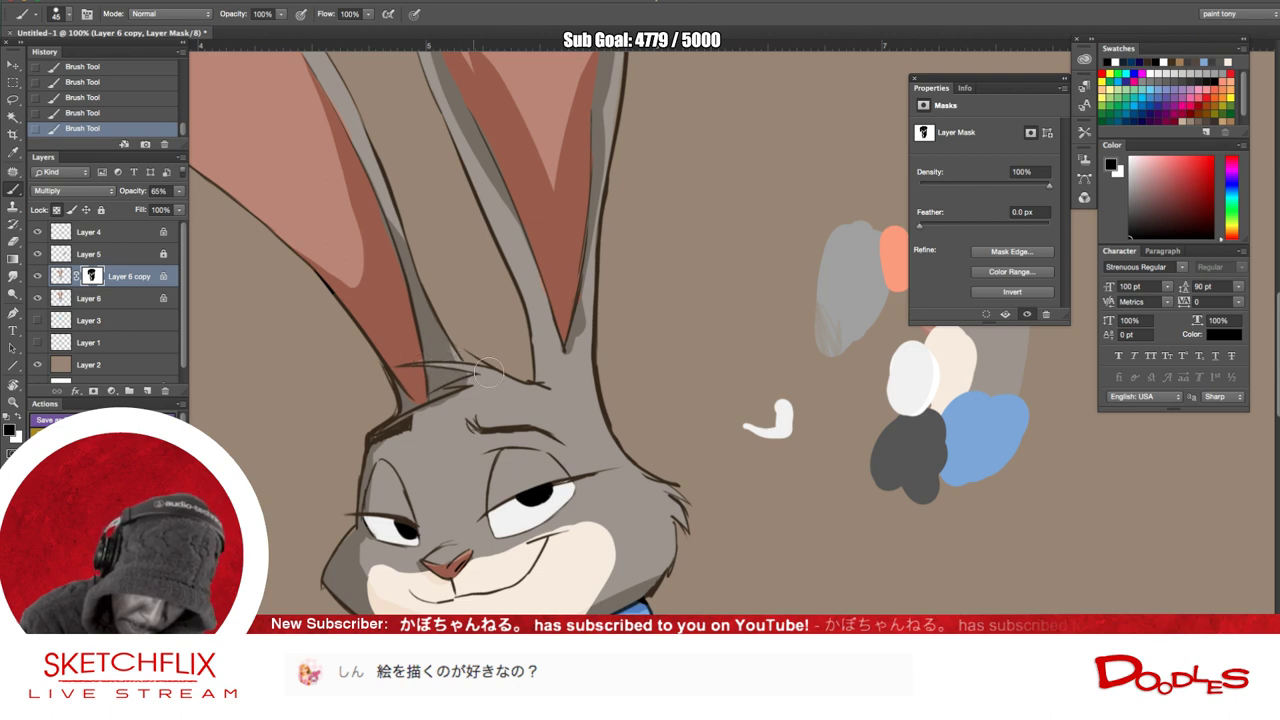
key(x)
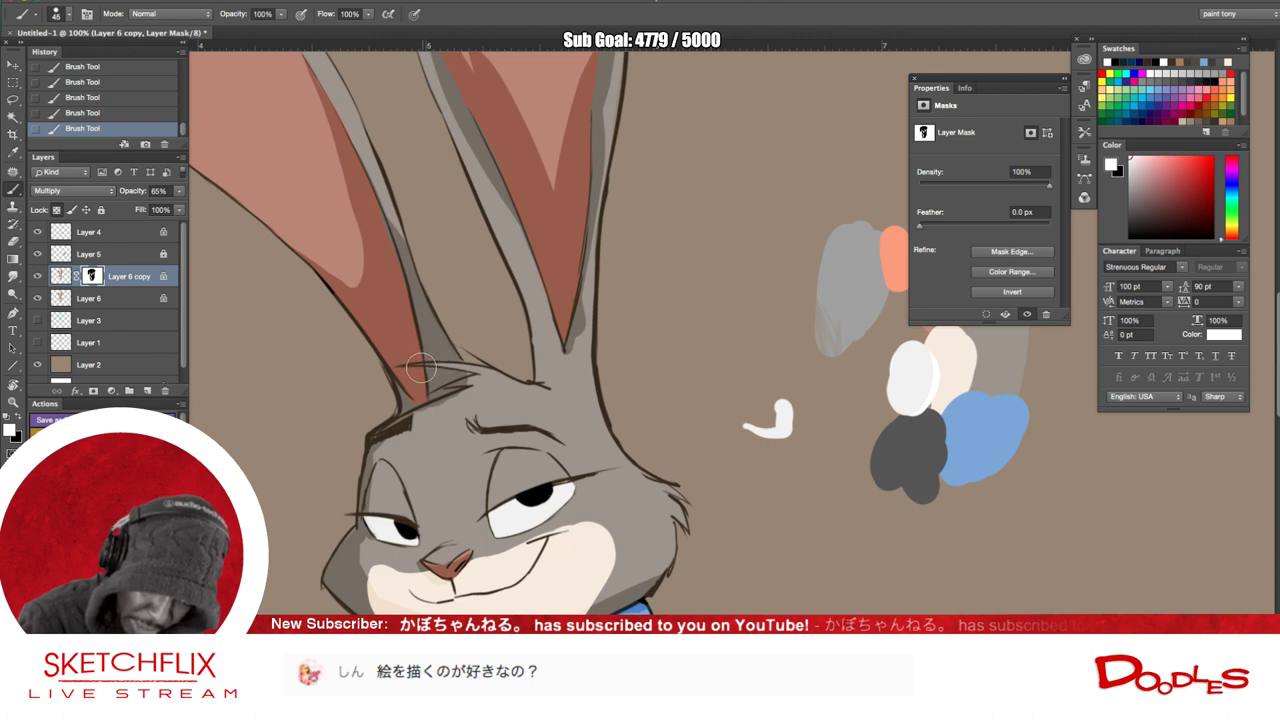
key(x)
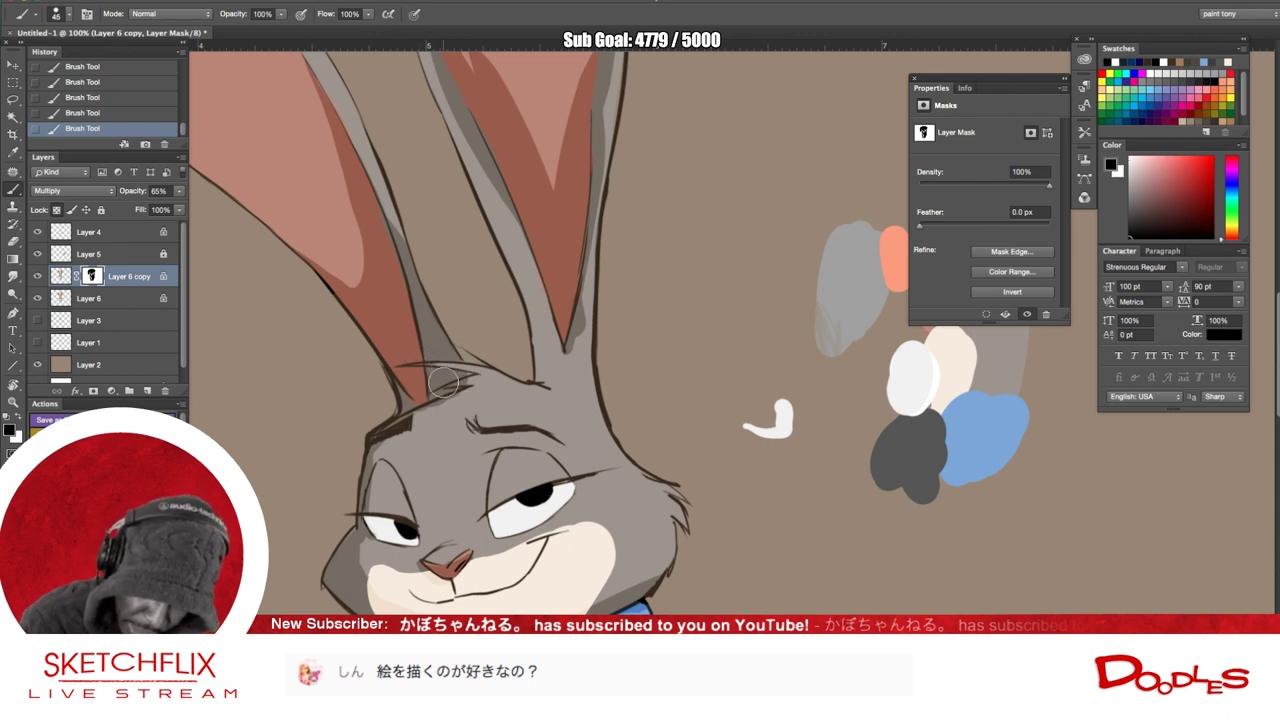
key(x)
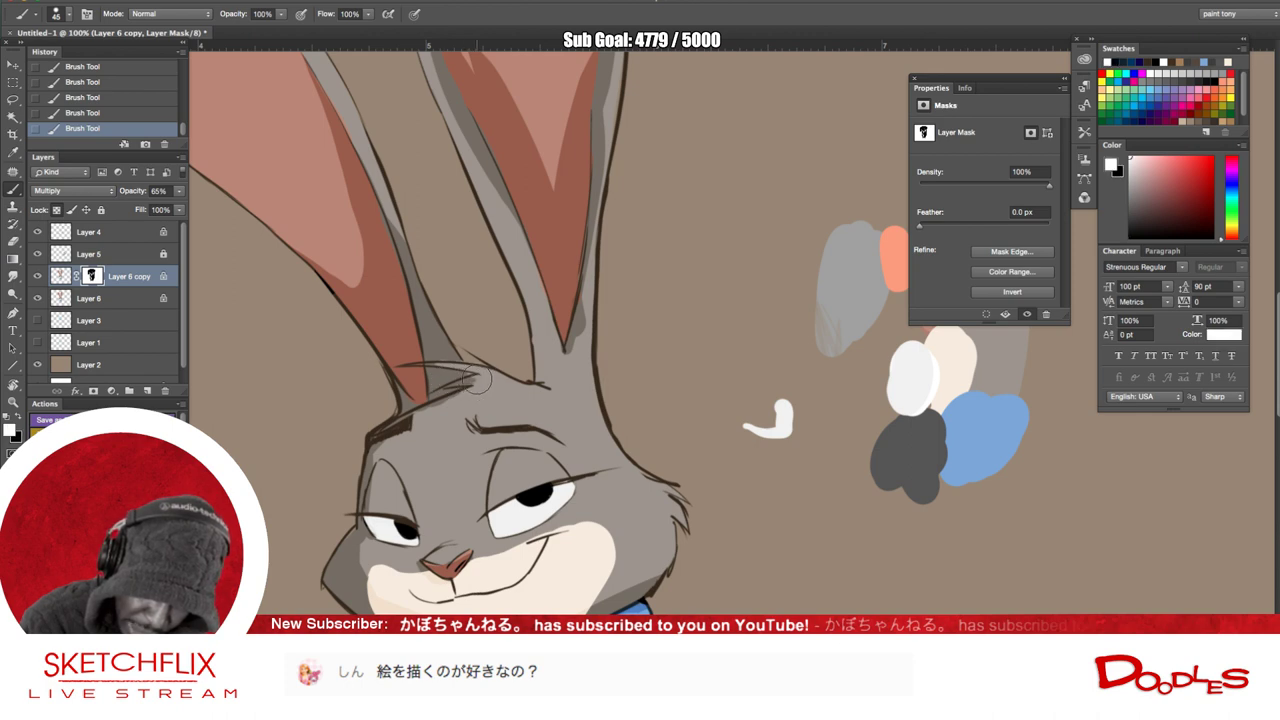
key(x)
key(x)
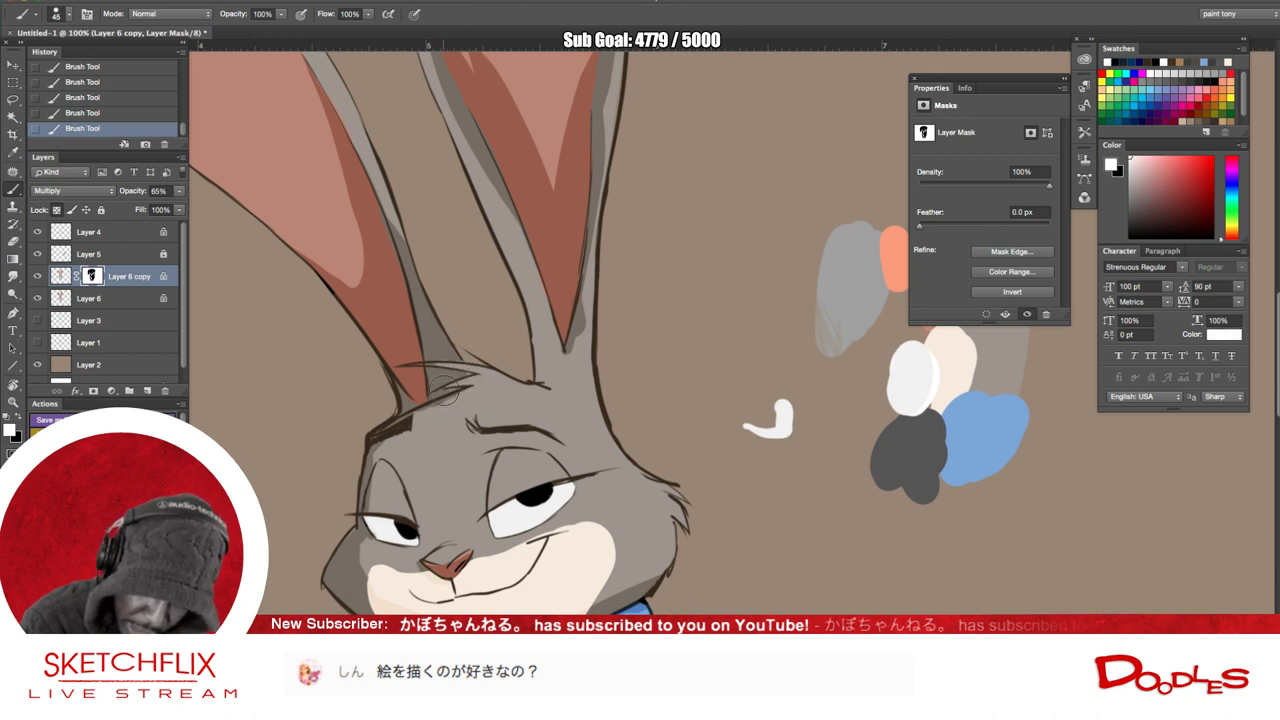
key(x)
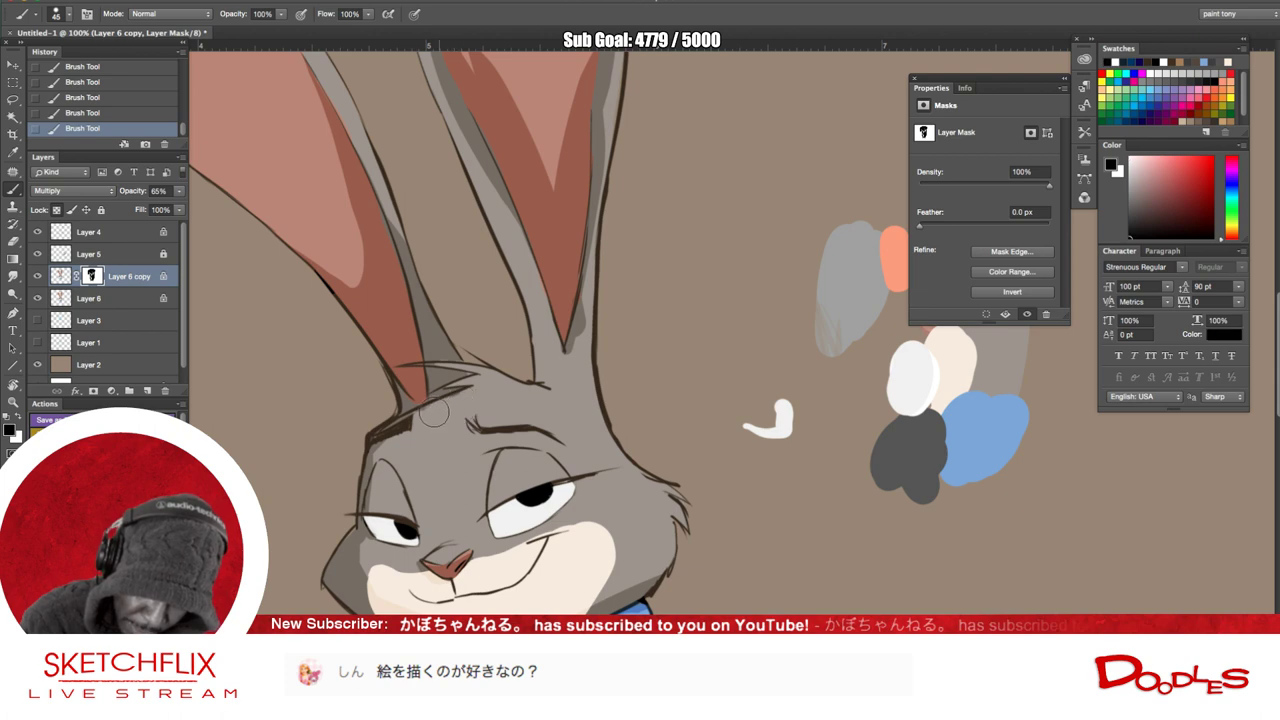
- Shade the right eye's upper lid along the lash line and trim the shadow at the outer corner
key(x)
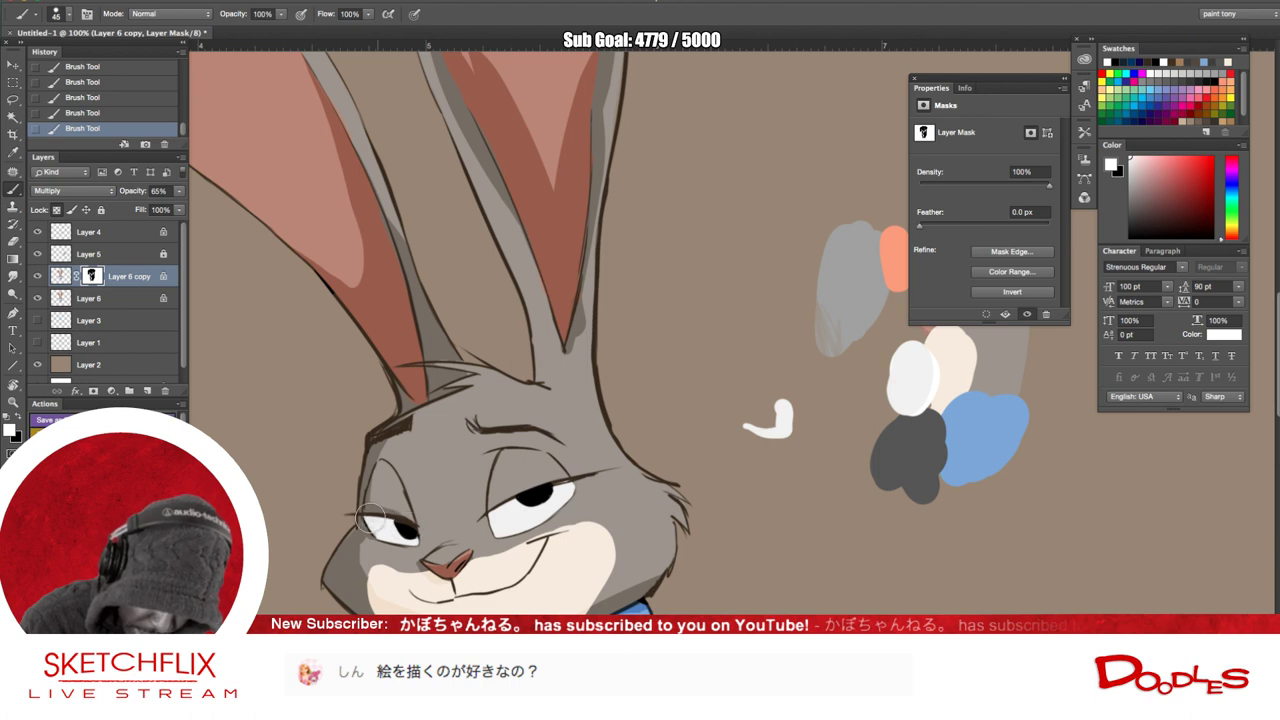
drag(495, 510, 580, 478)
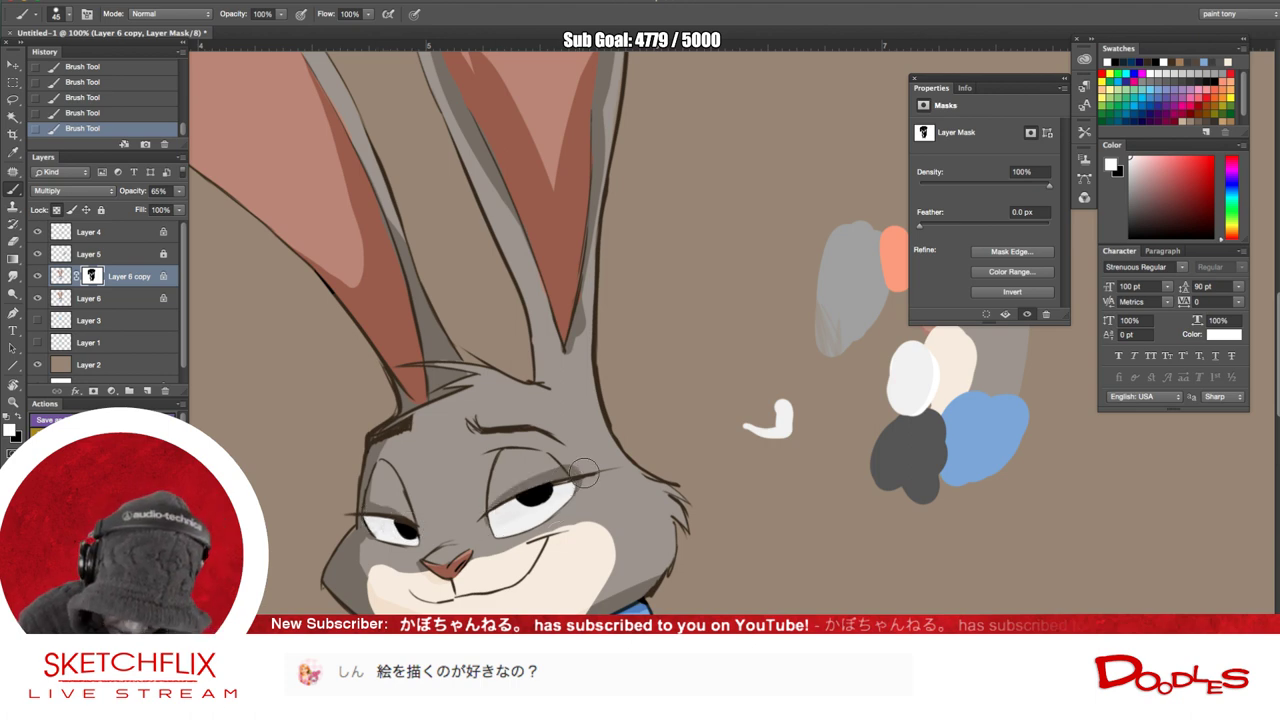
key(x)
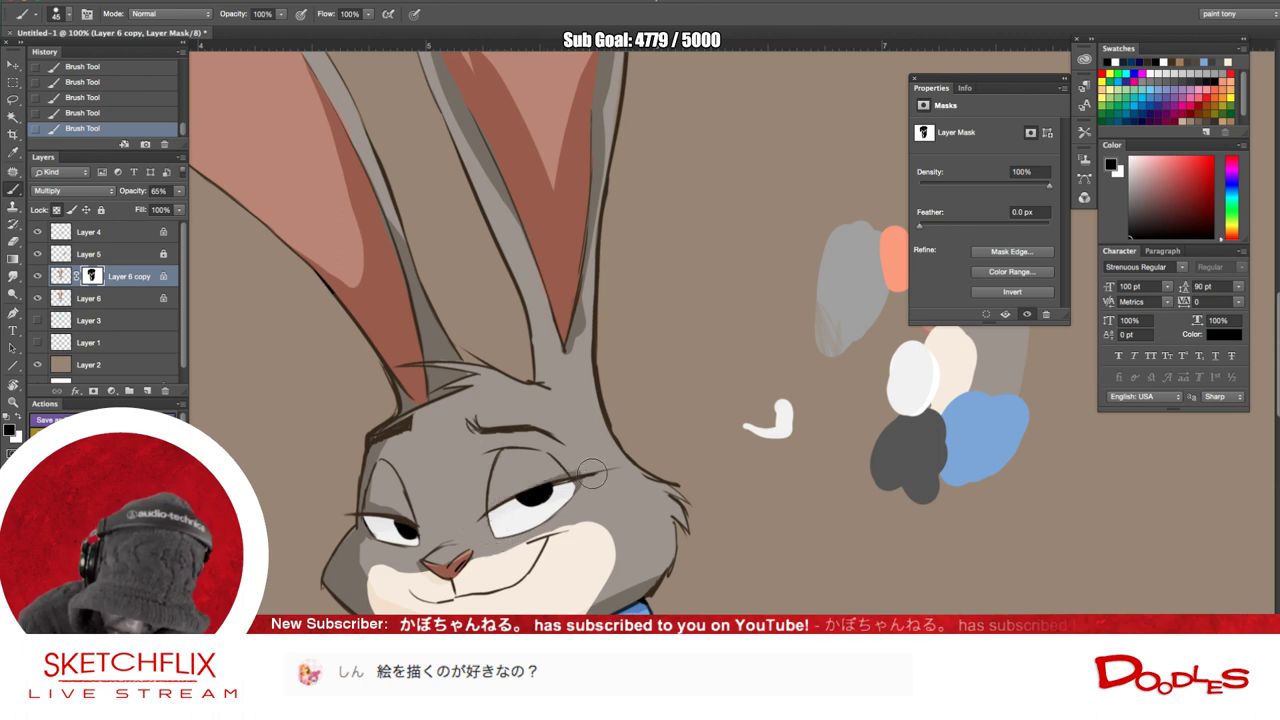
- Try a shadow patch below the right eye and a small one at the inner end of its eyelid crease
key(x)
key(x)
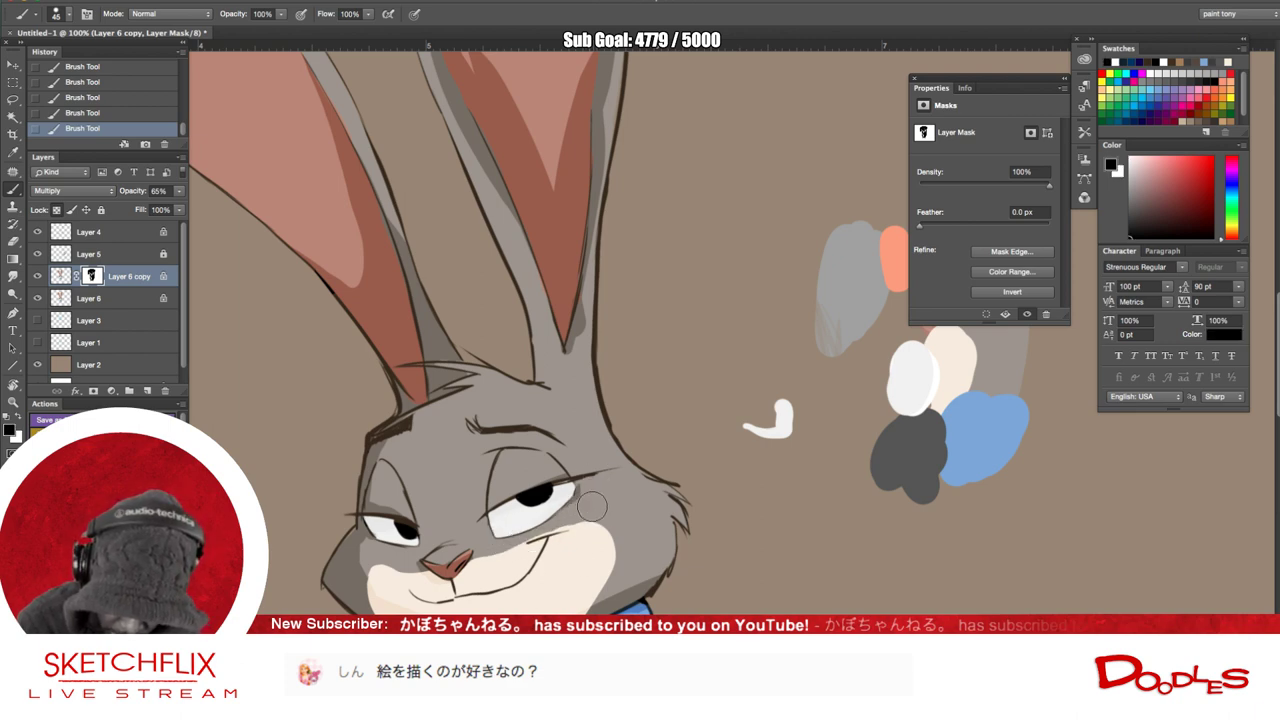
key(x)
mouse_move(520, 541)
mouse_down()
mouse_move(601, 482)
mouse_move(580, 494)
mouse_up()
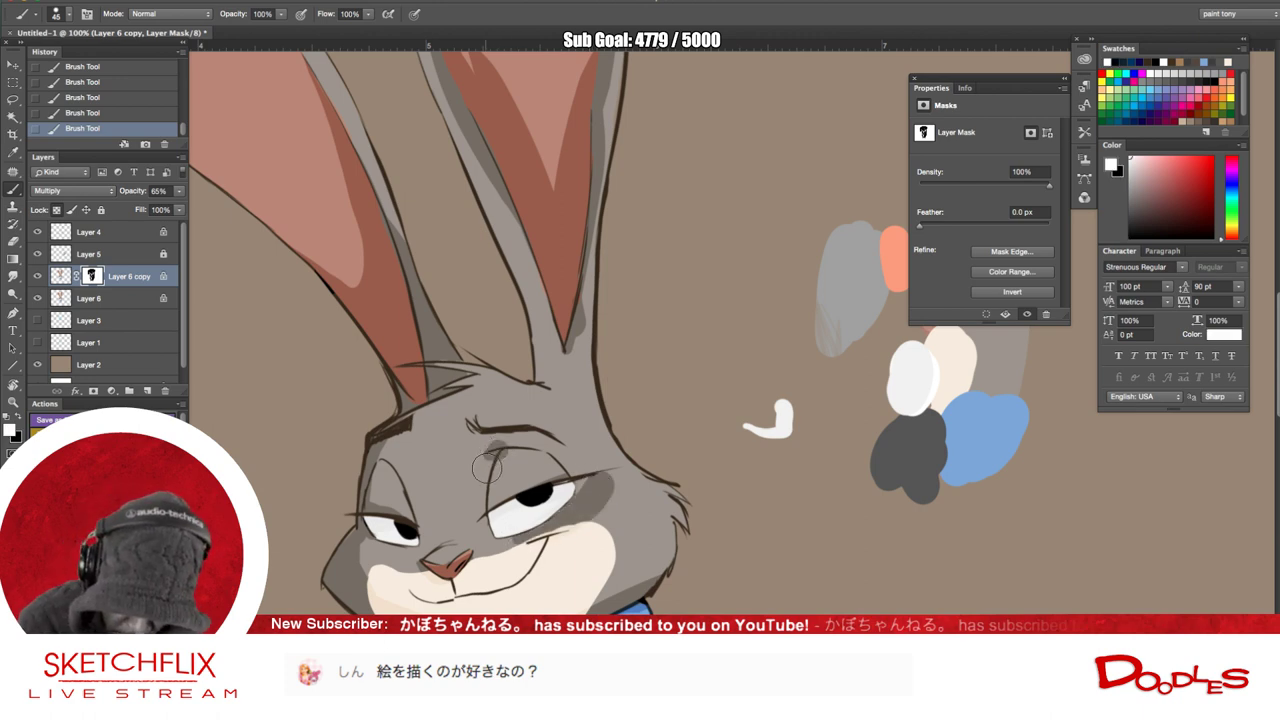
key(x)
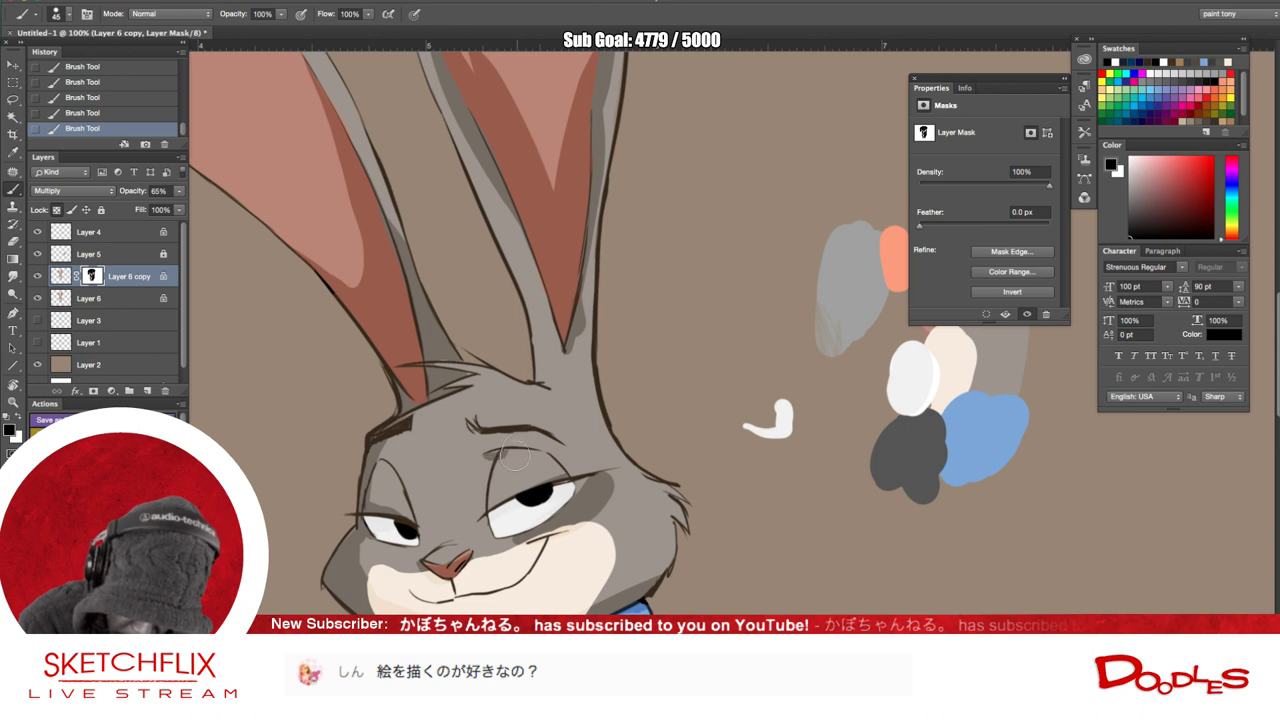
key(x)
key(x)
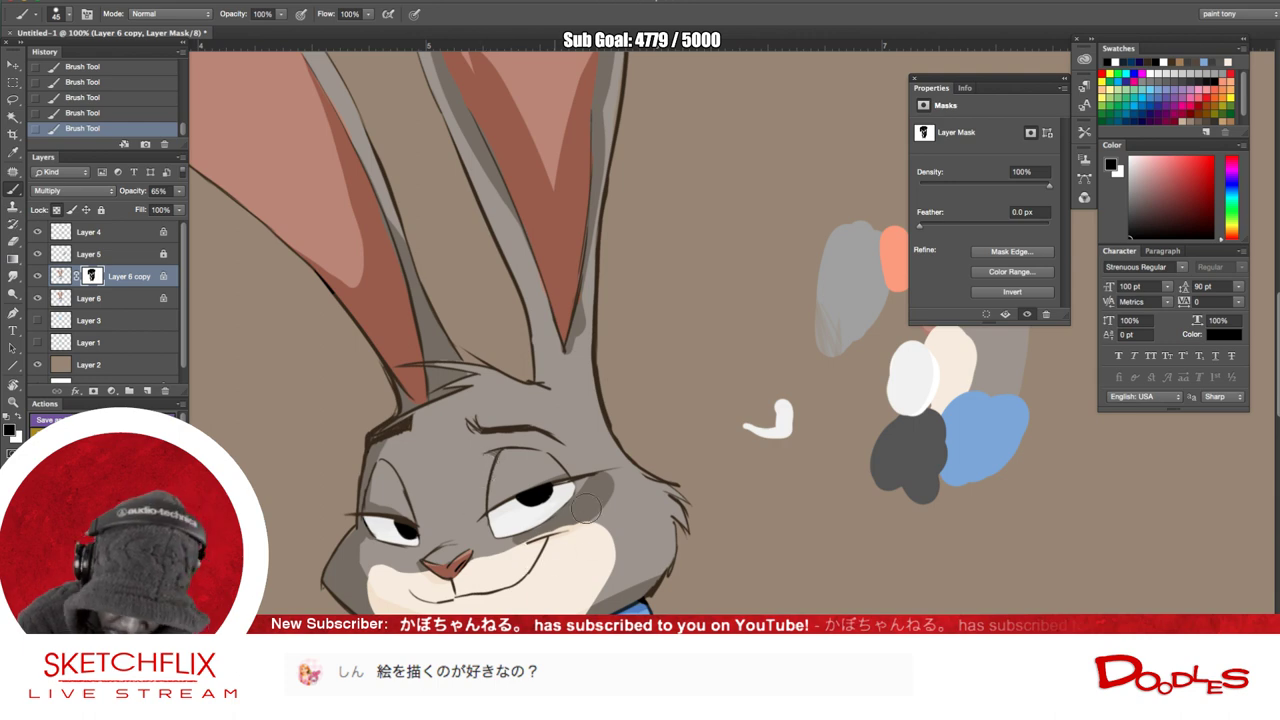
- Rework the small eyelid crease accent and paint the shadow patch below the right eye out of the mask
key(x)
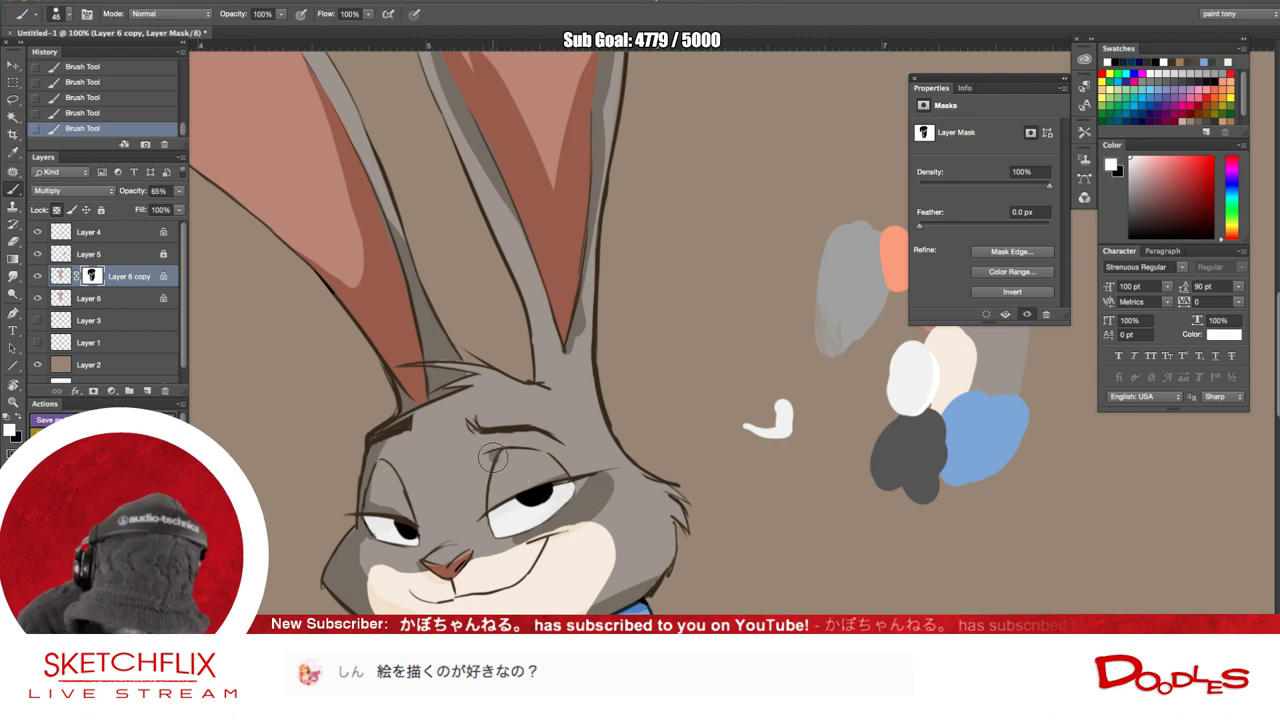
key(x)
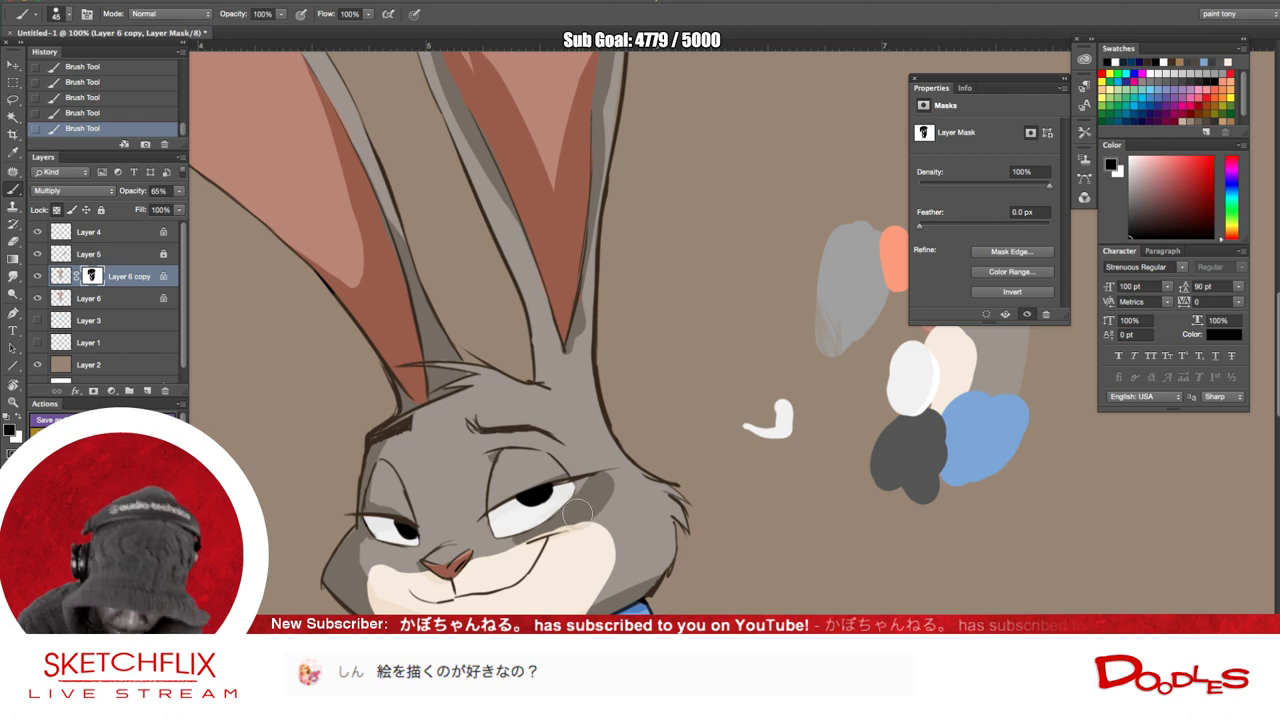
drag(594, 482, 594, 490)
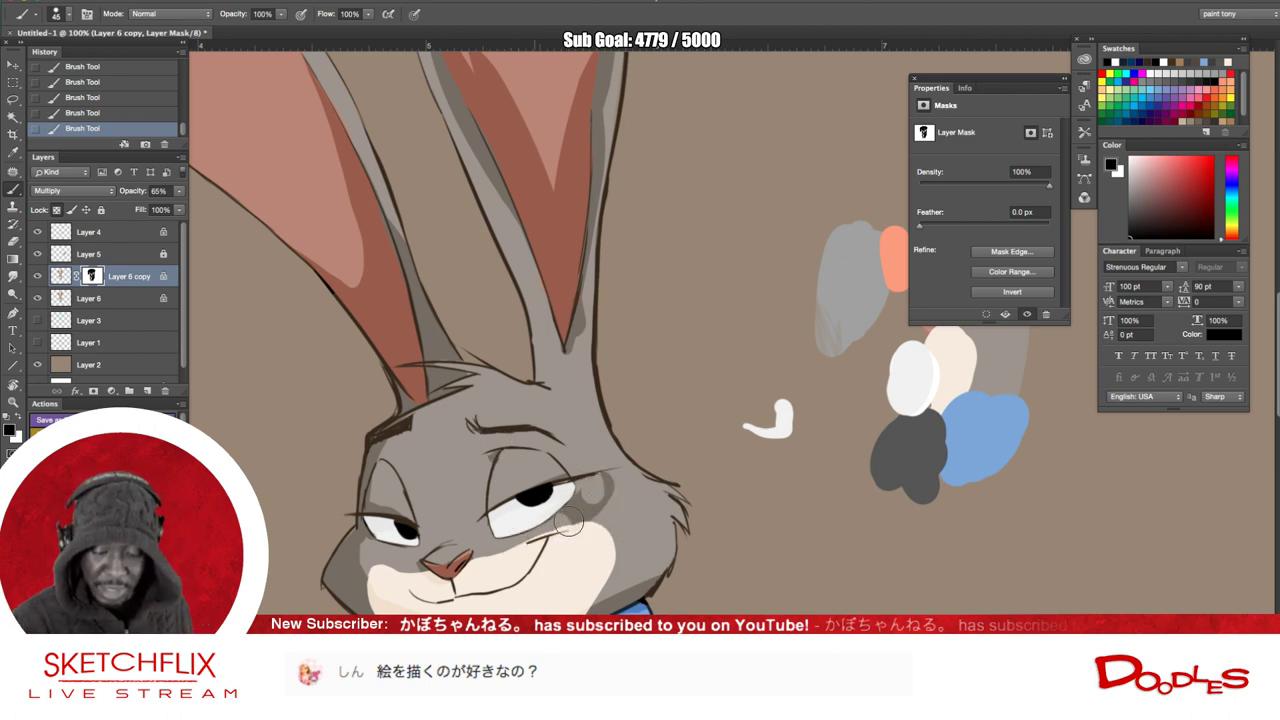
key(x)
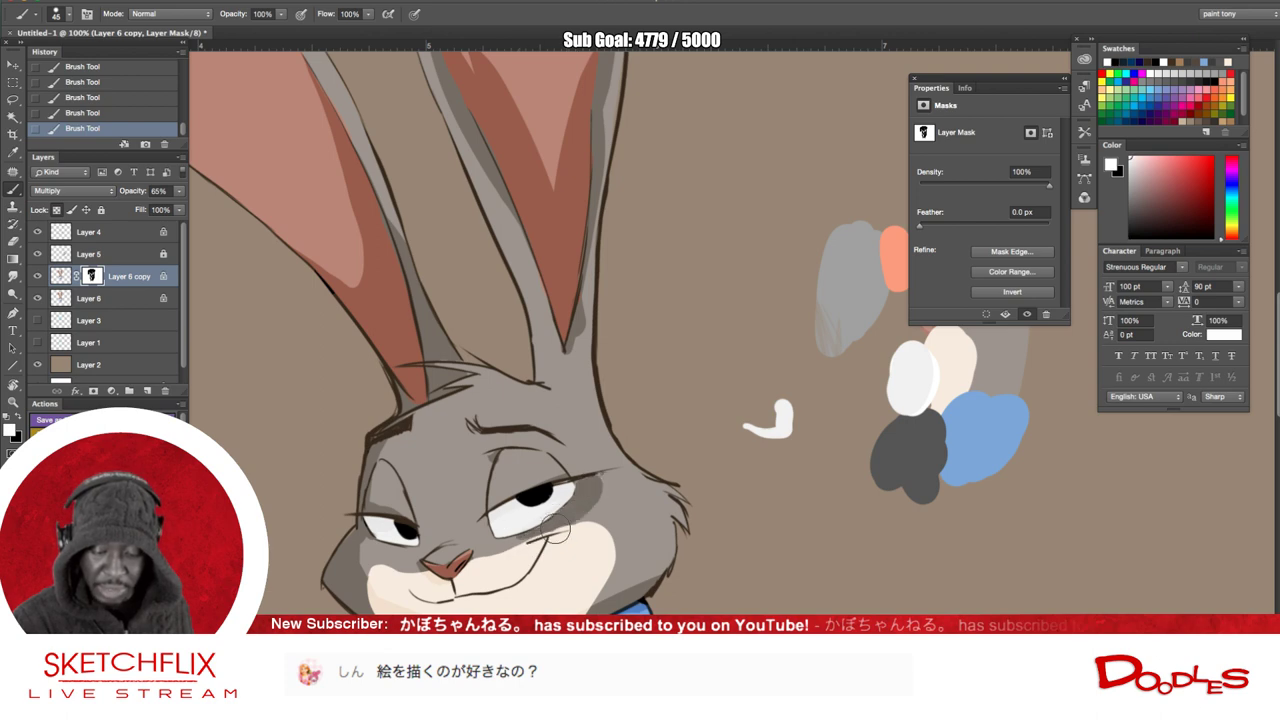
key(x)
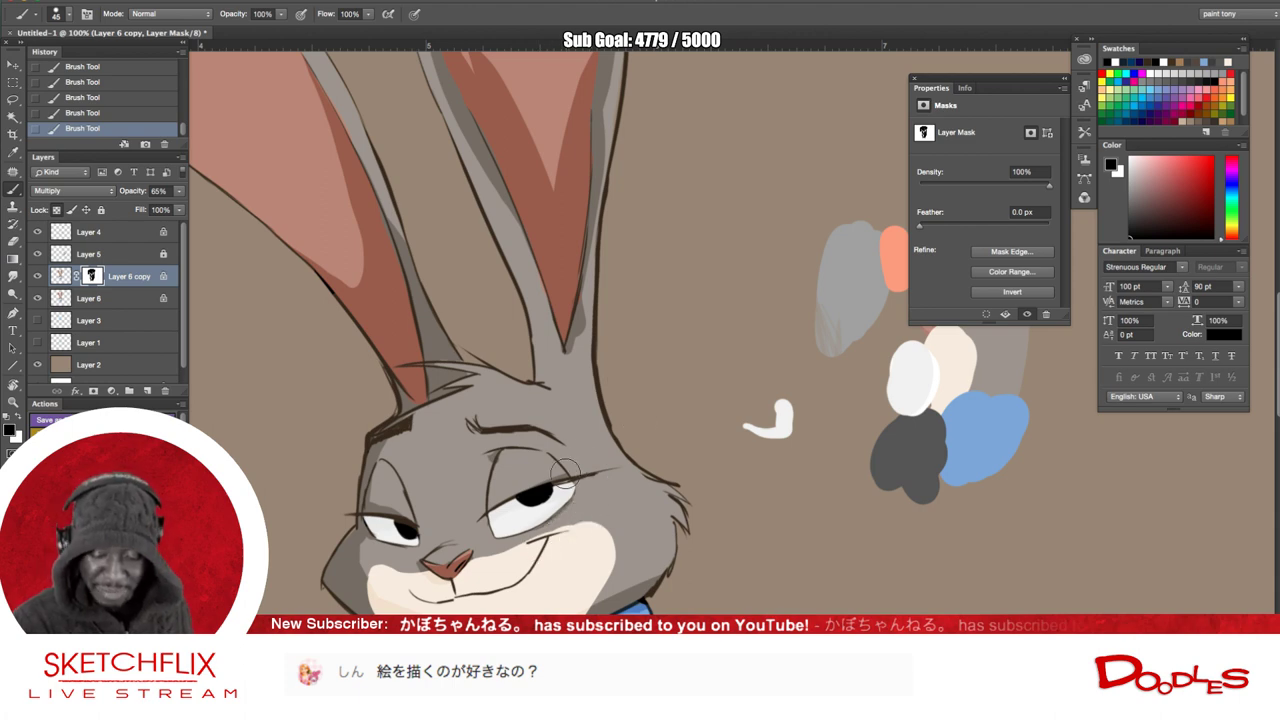
- Touch up the edge of the right cheek's shadow just above the collar
drag(627, 457, 618, 327)
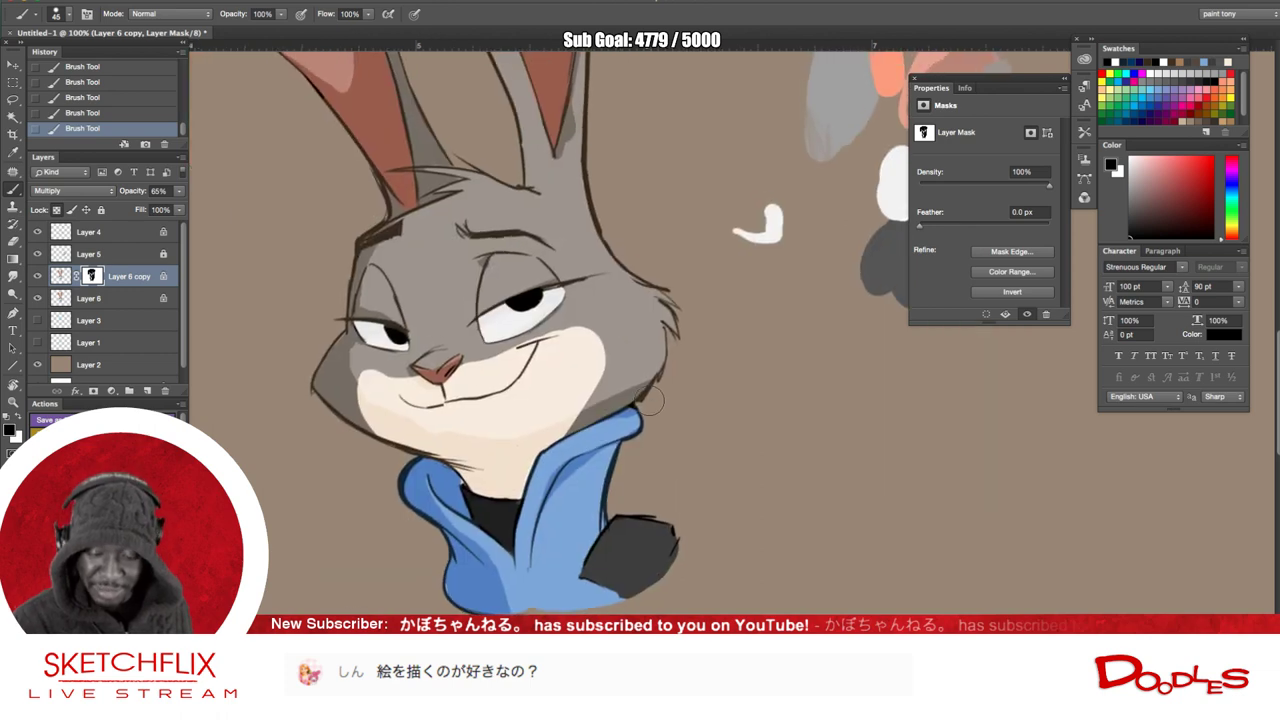
key(x)
key(x)
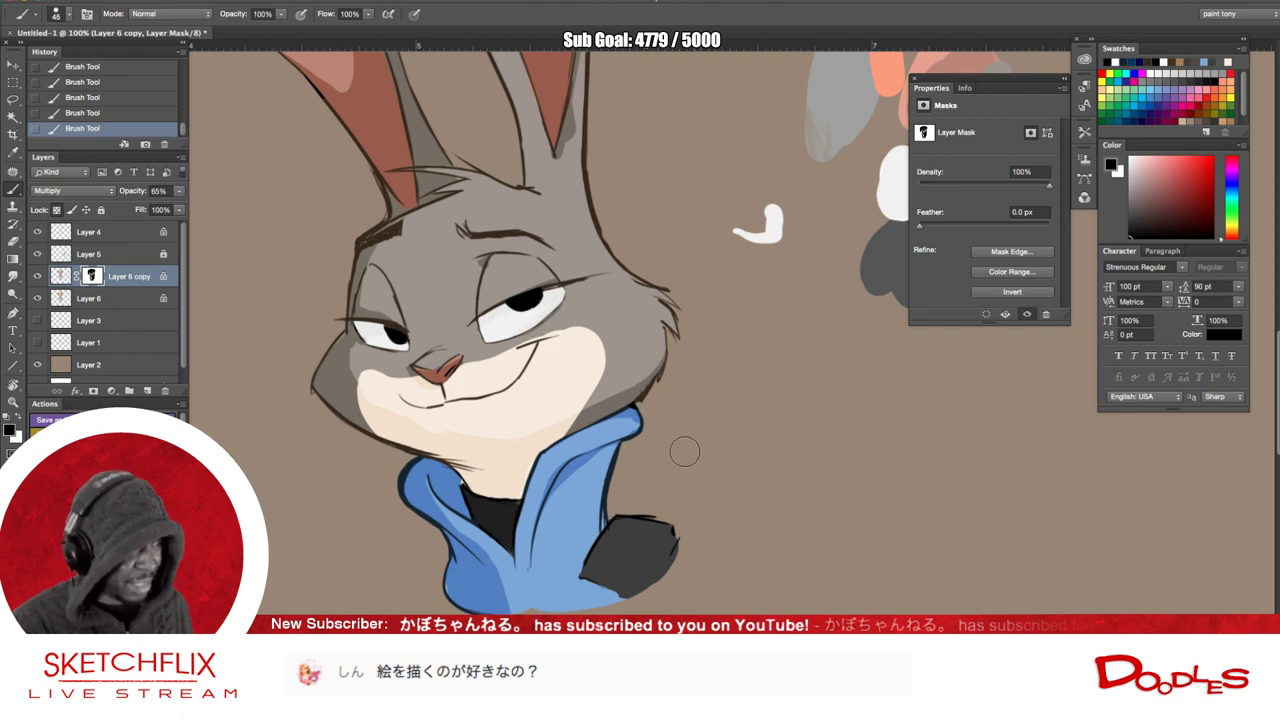
- Clean up the small shadow at the inner end of the right eyelid crease on the mask
drag(534, 251, 602, 323)
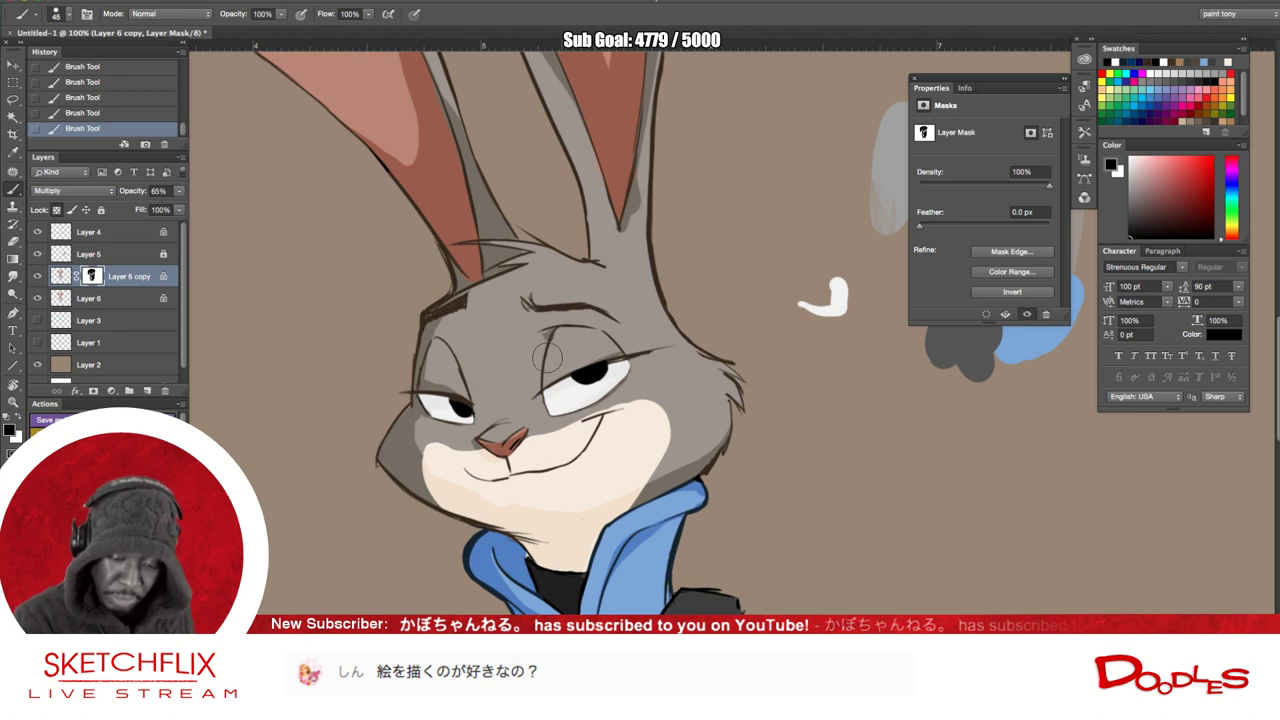
key(x)
key(x)
drag(548, 330, 545, 322)
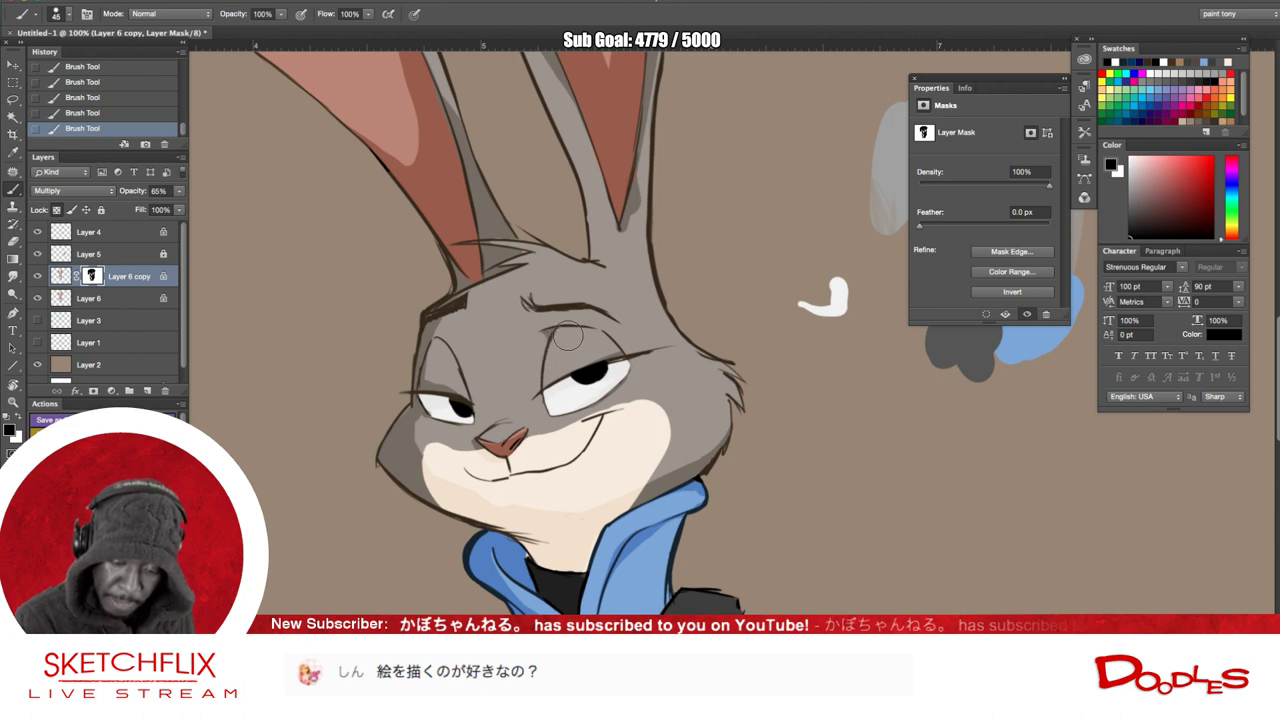
- Try a shadow band beneath the right eyebrow, shaping its lower edge with white and black mask strokes
key(x)
drag(615, 320, 586, 337)
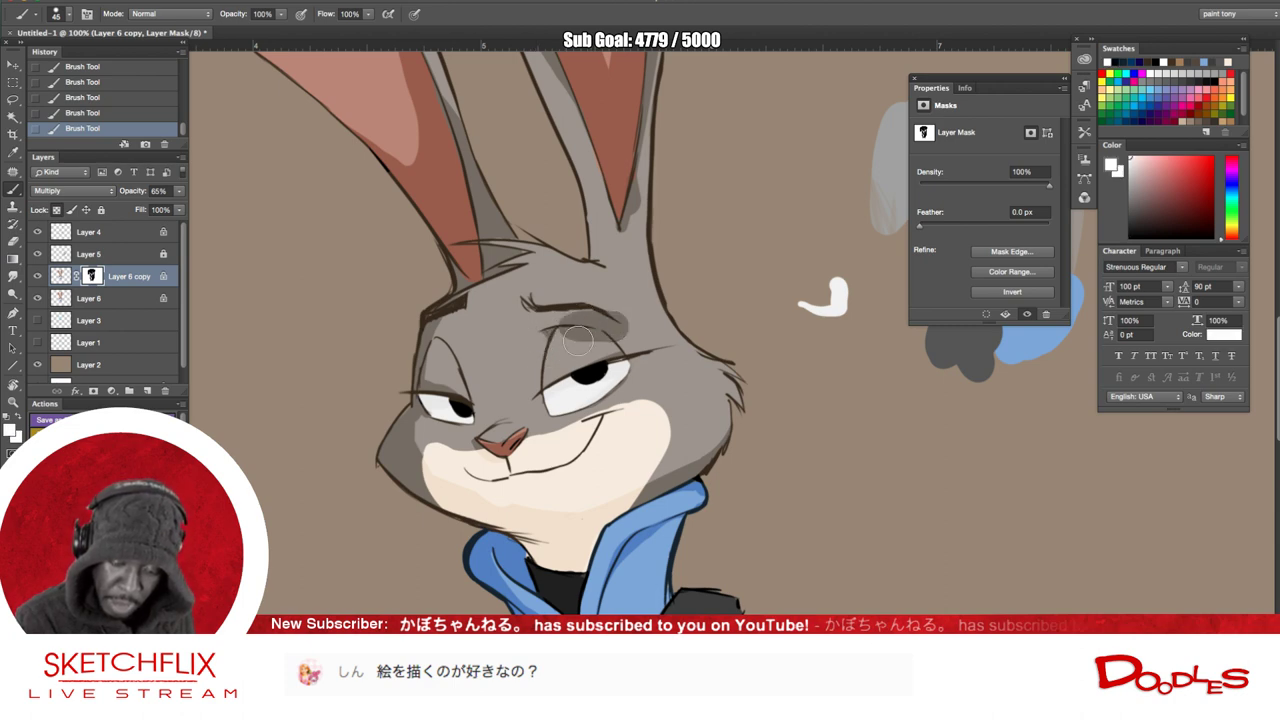
key(x)
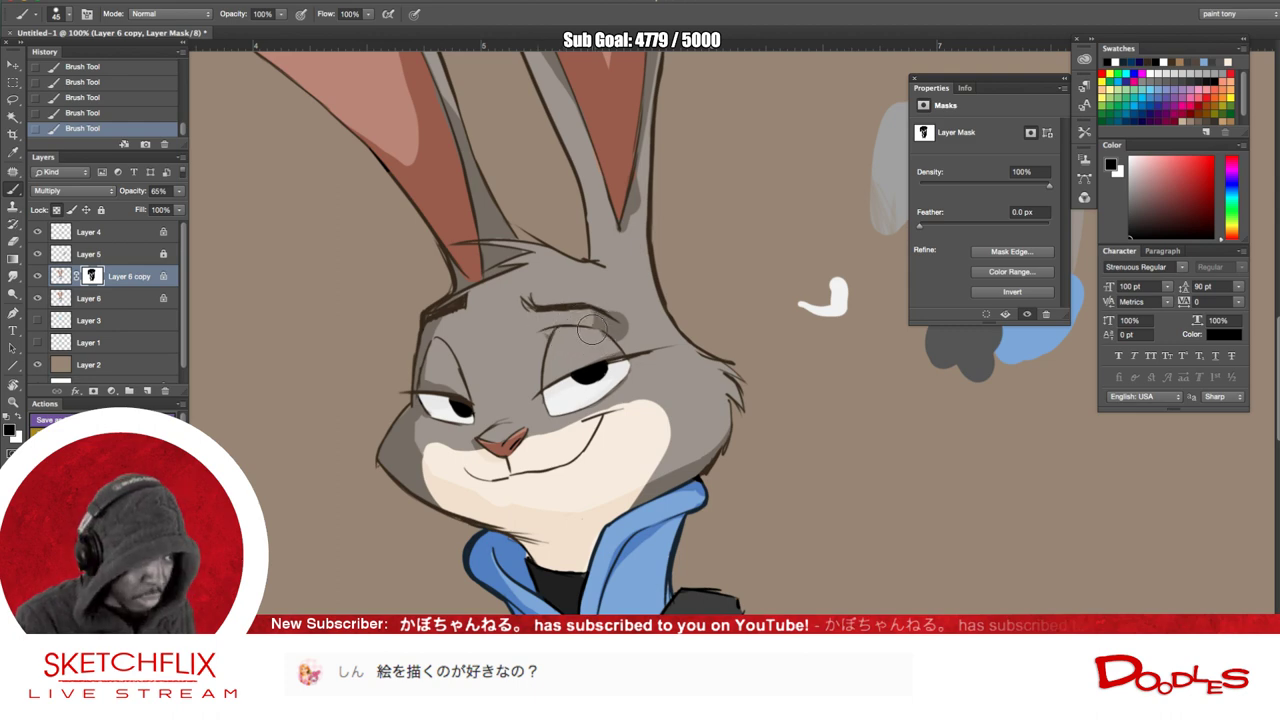
drag(593, 317, 562, 316)
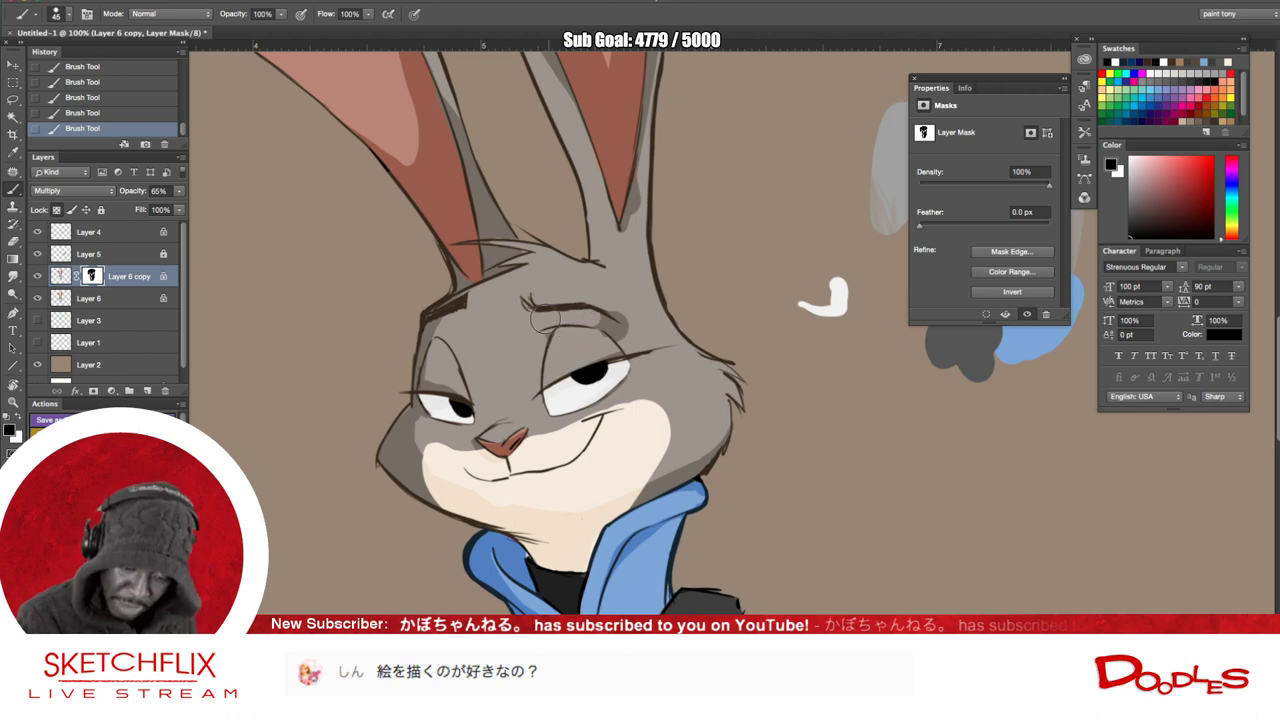
key(x)
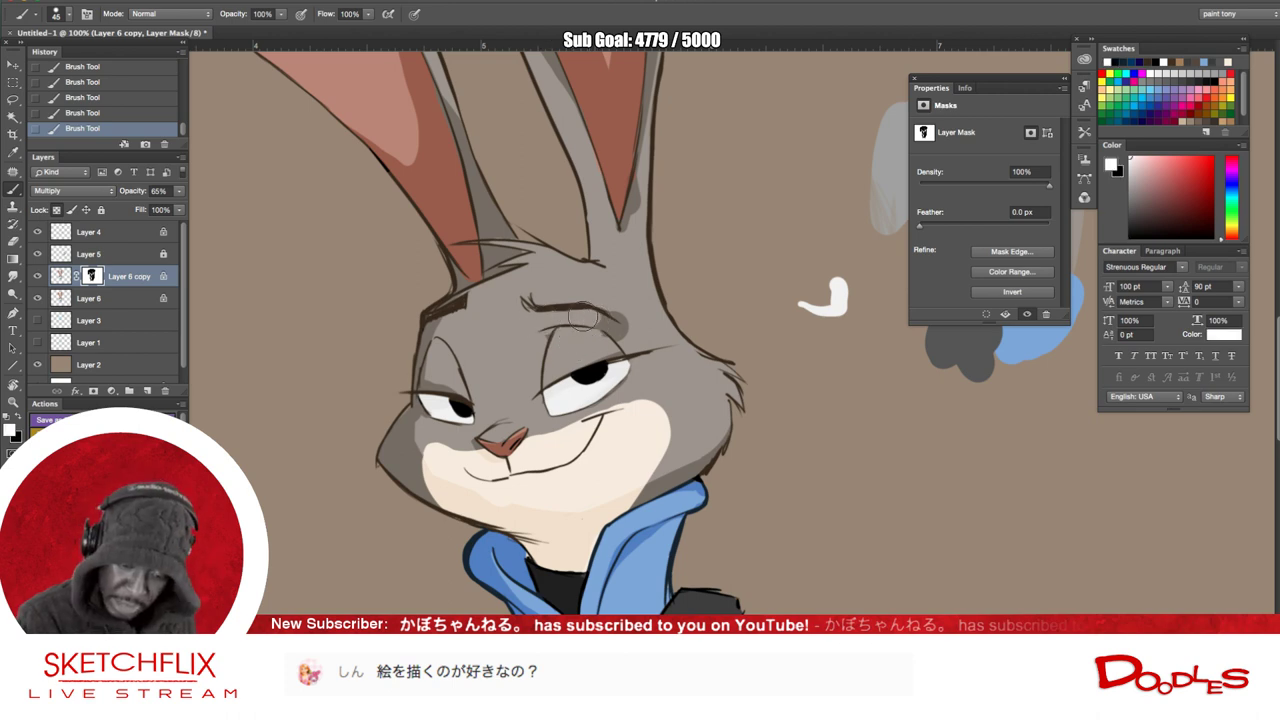
drag(548, 321, 534, 318)
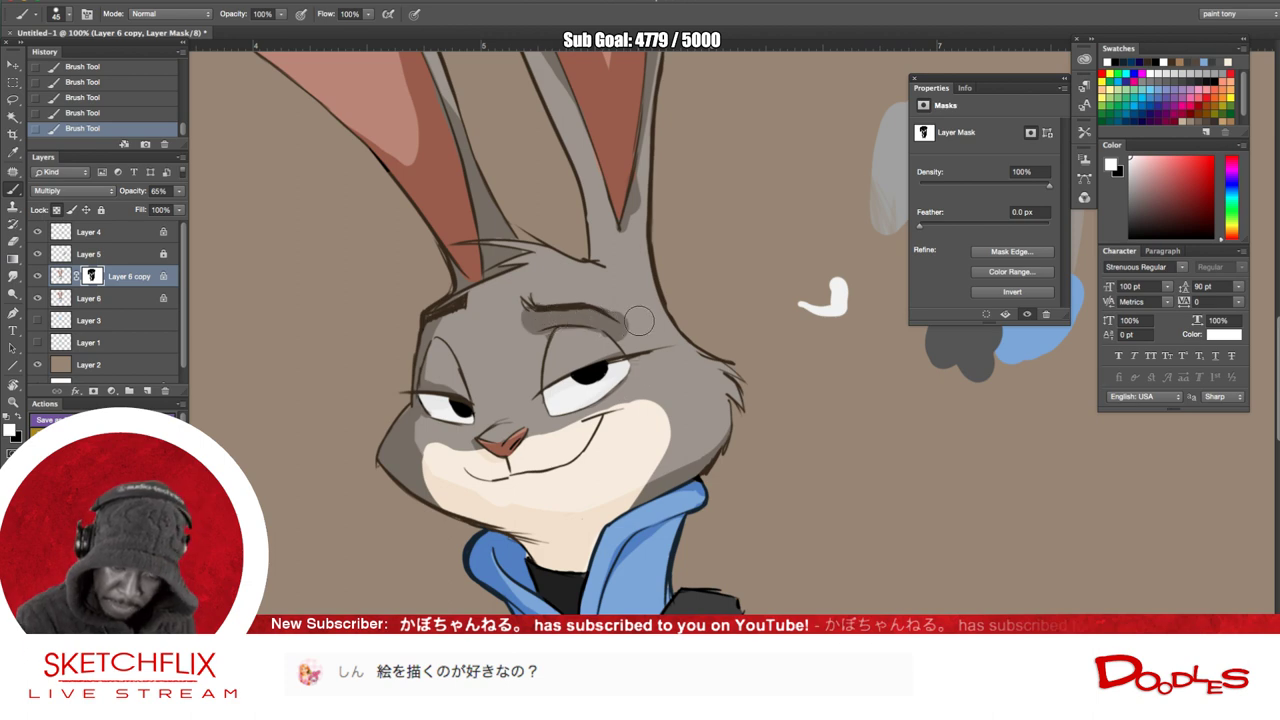
- Paint out the shadow beneath the right eyebrow with black, leaving only thin shading along the eyelid crease
key(x)
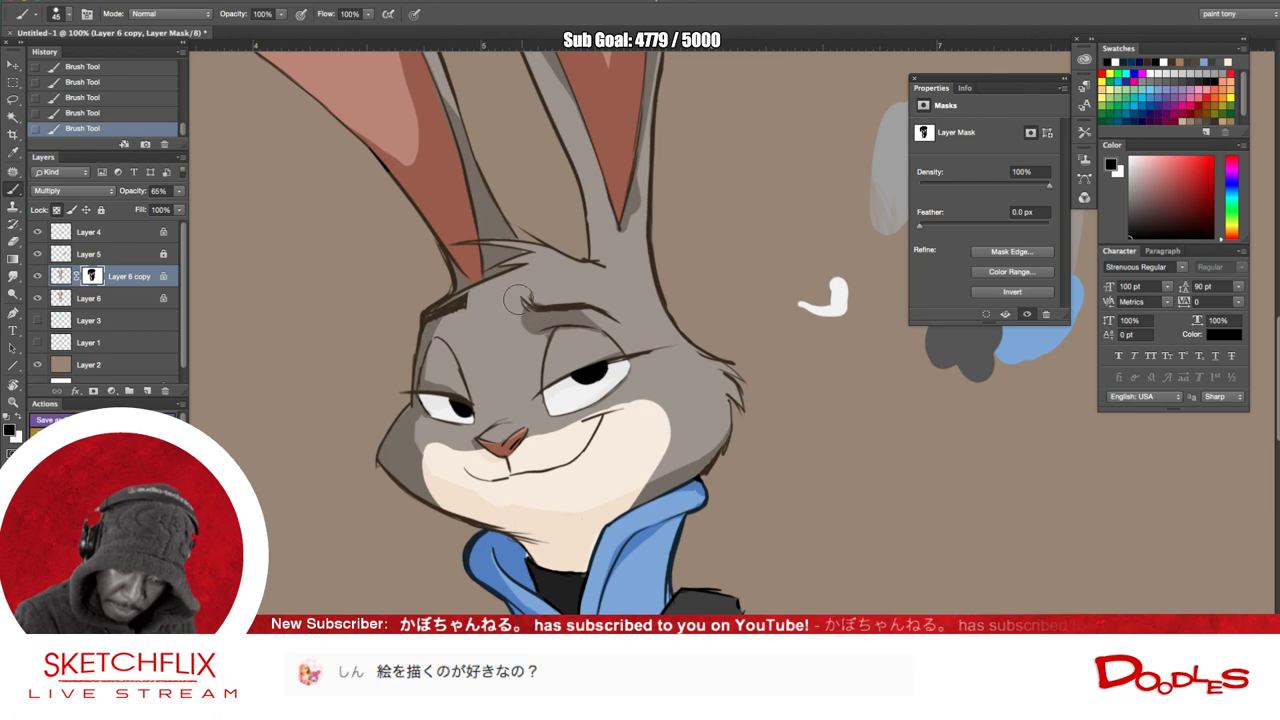
mouse_move(526, 301)
mouse_down()
mouse_move(555, 311)
mouse_move(559, 297)
mouse_move(659, 349)
mouse_up()
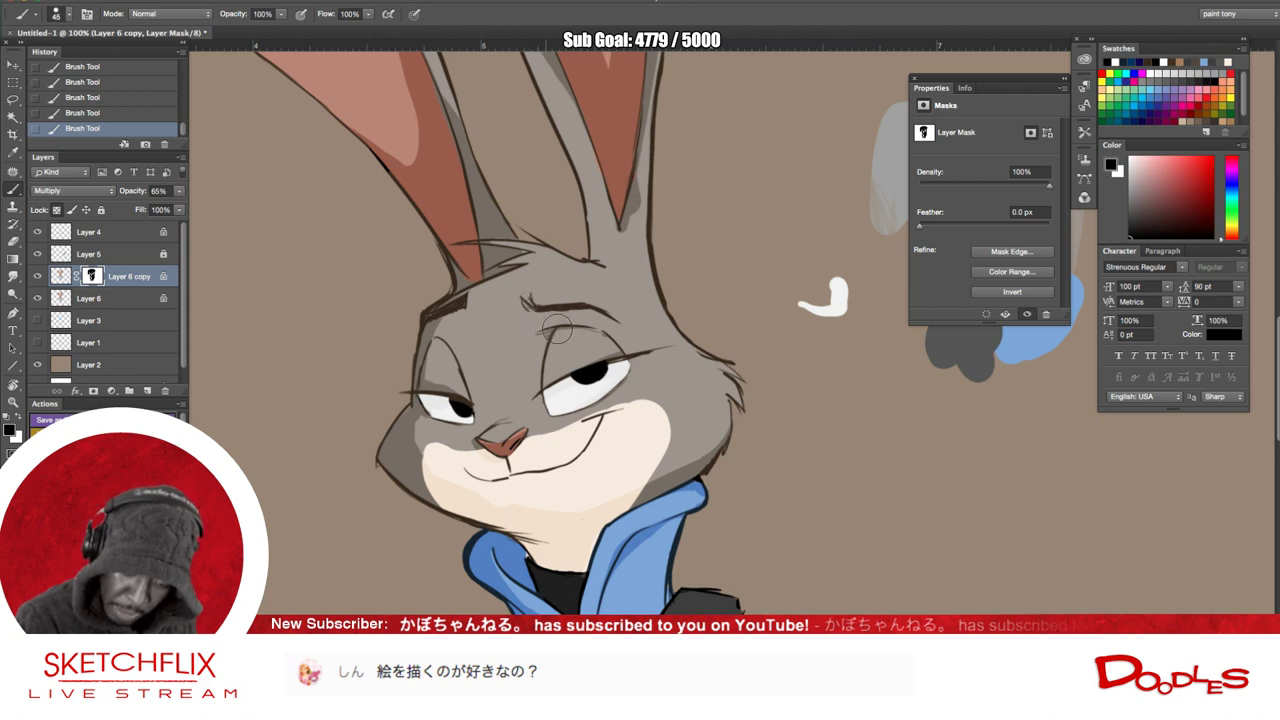
key(x)
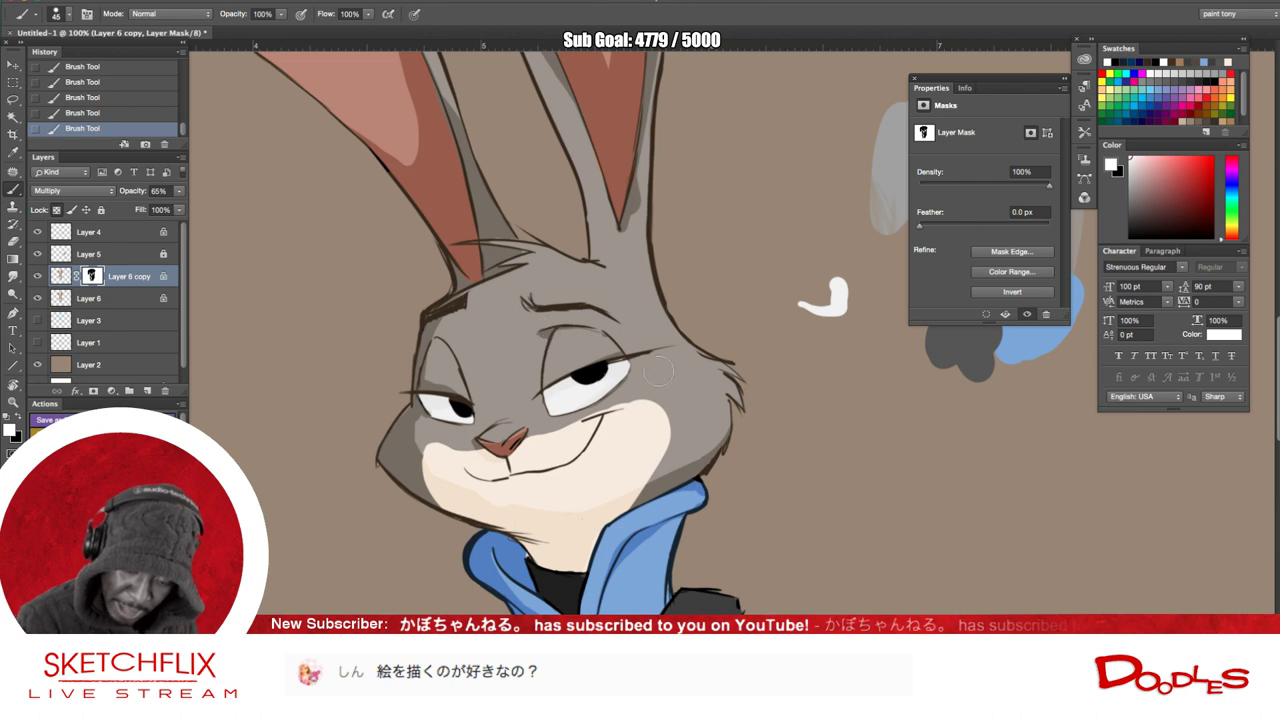
- Trim the shadow at the left side of the cream muzzle, painting black on the mask
key(x)
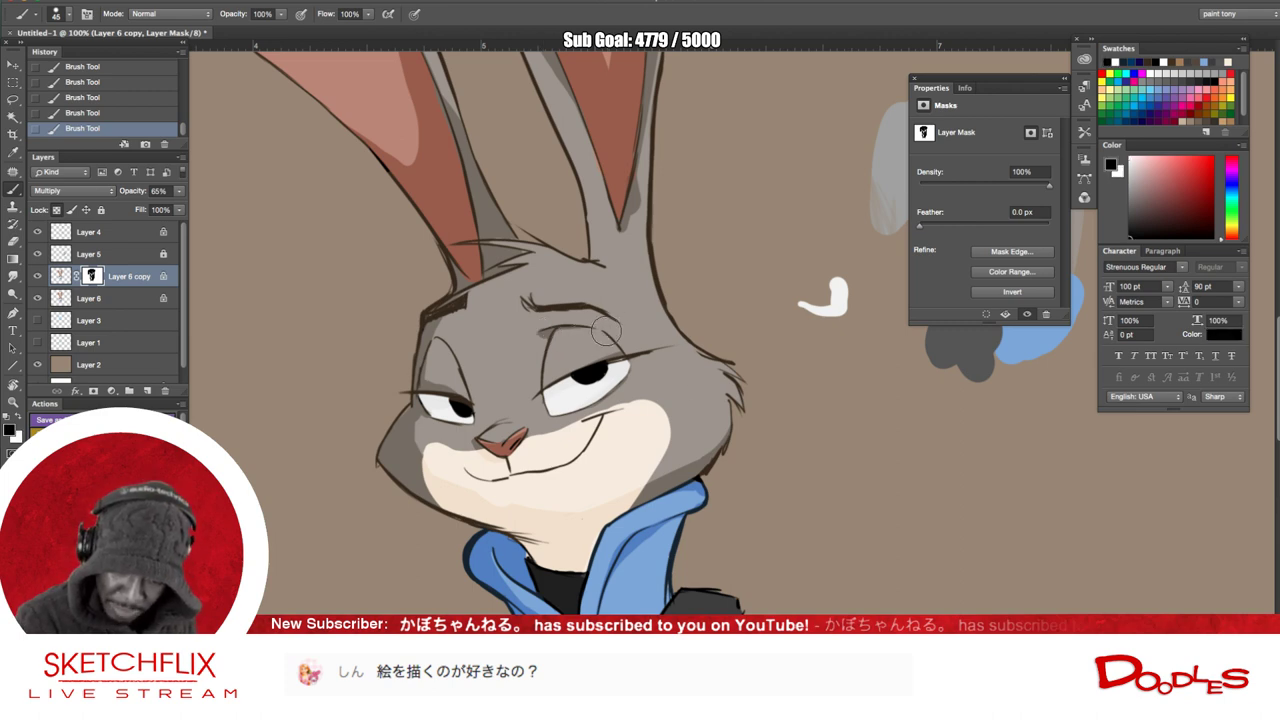
scroll(766, 437, up, 2)
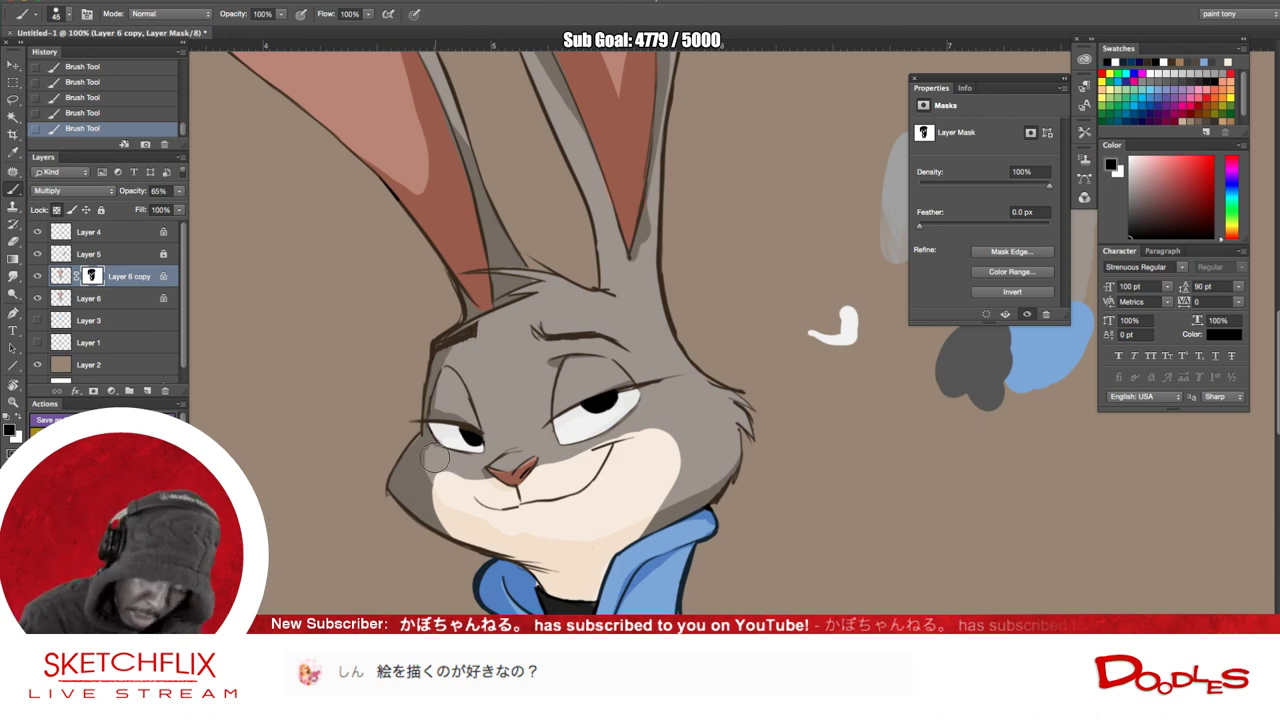
key(x)
key(x)
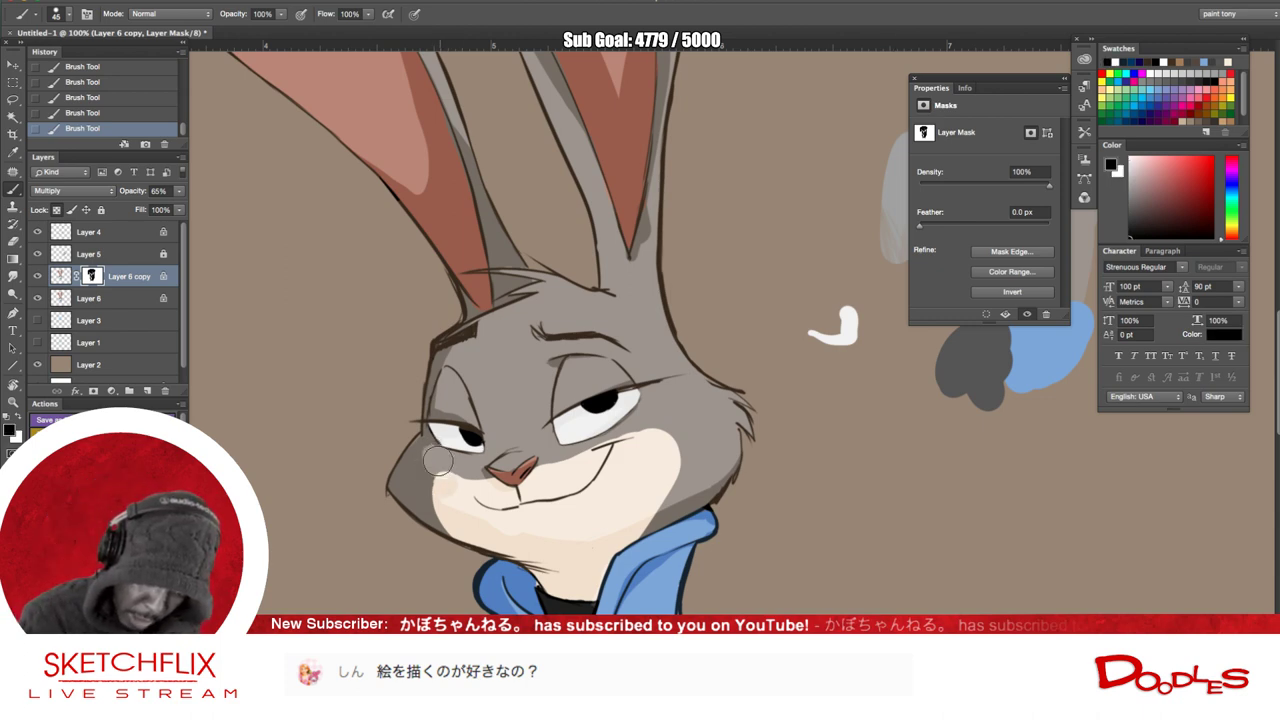
drag(437, 485, 452, 500)
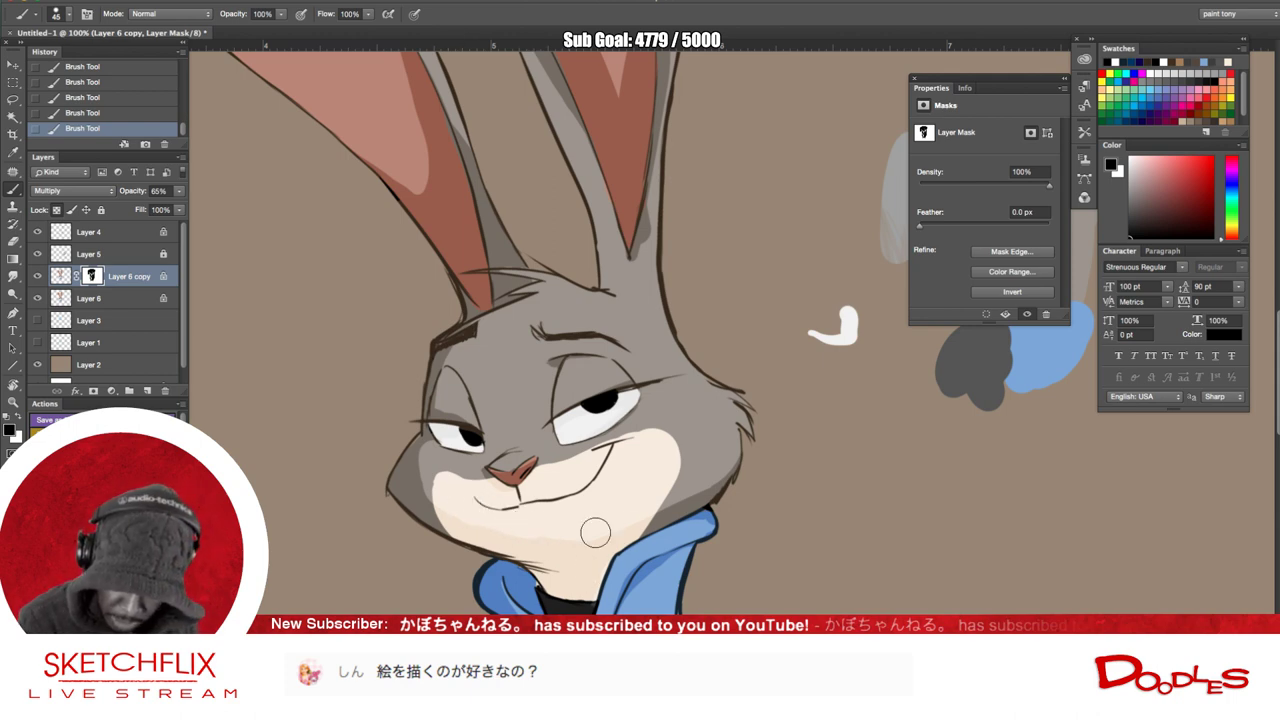
- Reshape the shadow across the chin below the mouth with alternating white and black mask strokes
key(x)
drag(449, 507, 597, 542)
key(x)
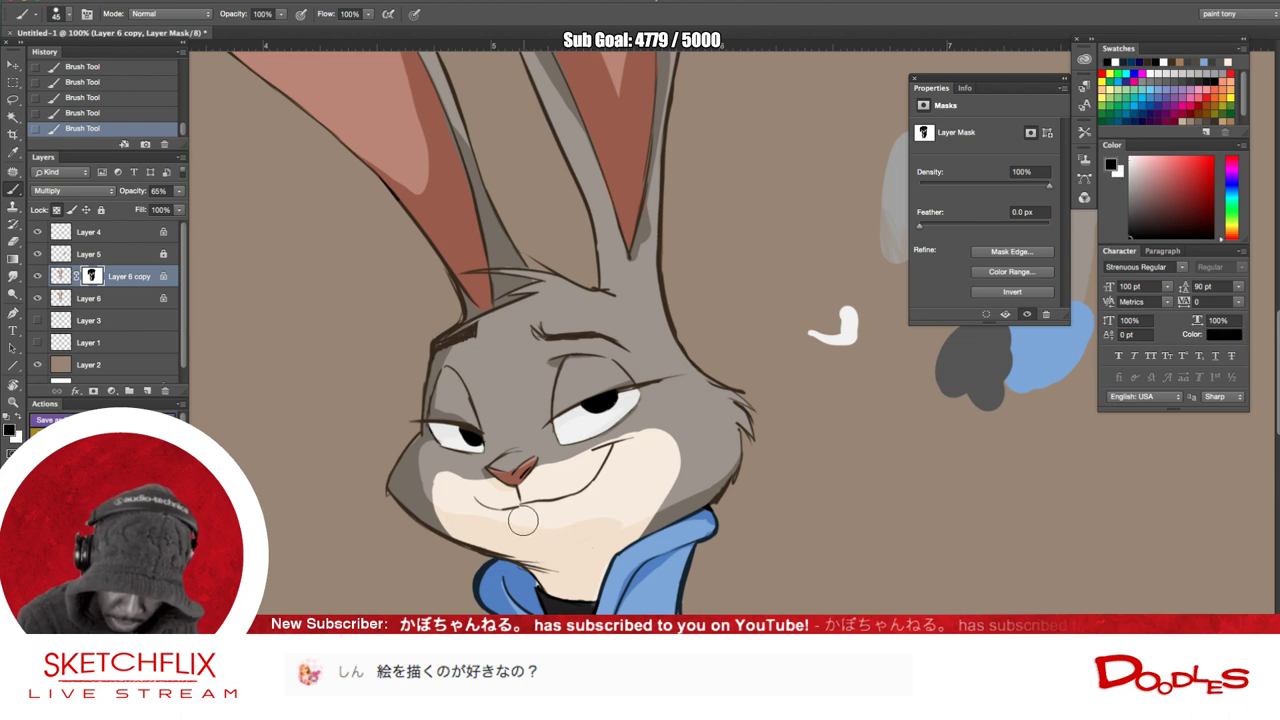
key(x)
mouse_move(623, 514)
mouse_down()
mouse_move(495, 524)
mouse_move(534, 541)
mouse_move(478, 520)
mouse_move(567, 548)
mouse_move(613, 517)
mouse_move(463, 519)
mouse_move(451, 507)
mouse_move(530, 520)
mouse_move(647, 495)
mouse_move(591, 526)
mouse_move(649, 497)
mouse_move(571, 528)
mouse_move(498, 526)
mouse_move(464, 493)
mouse_up()
key(x)
key(x)
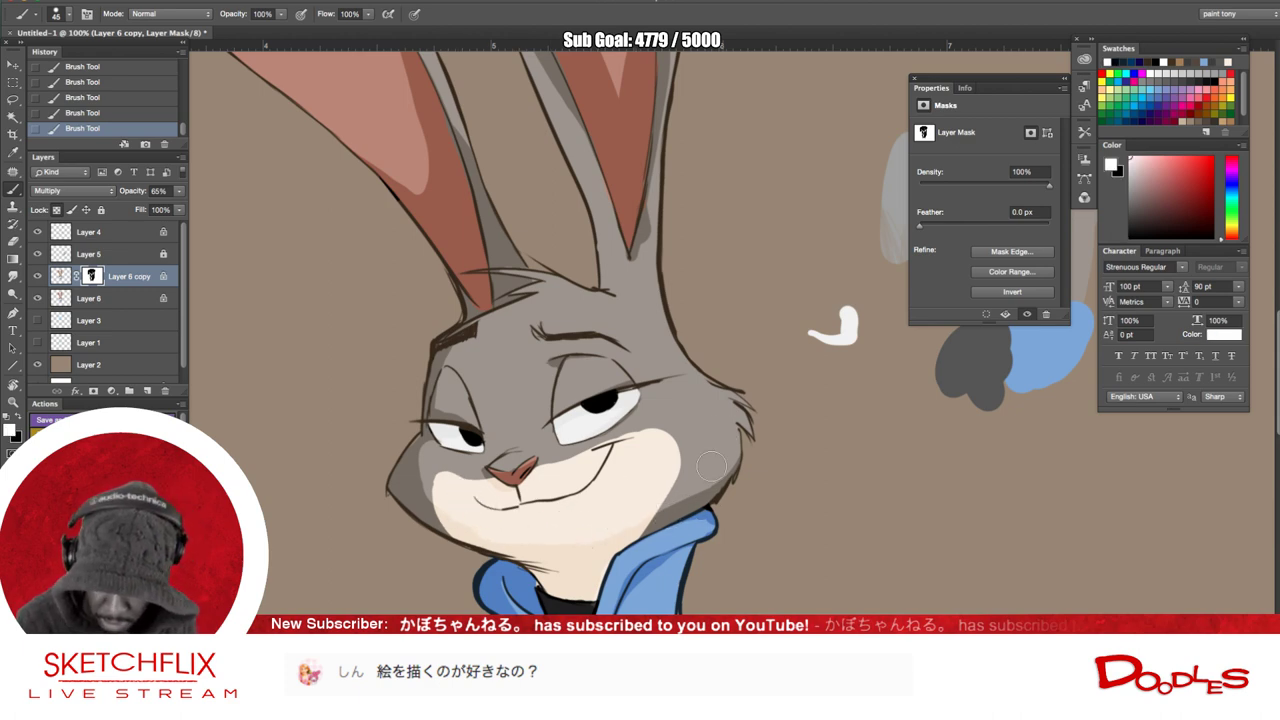
- Rework the right cheek's shadow above the collar with alternating black and white mask strokes
key(x)
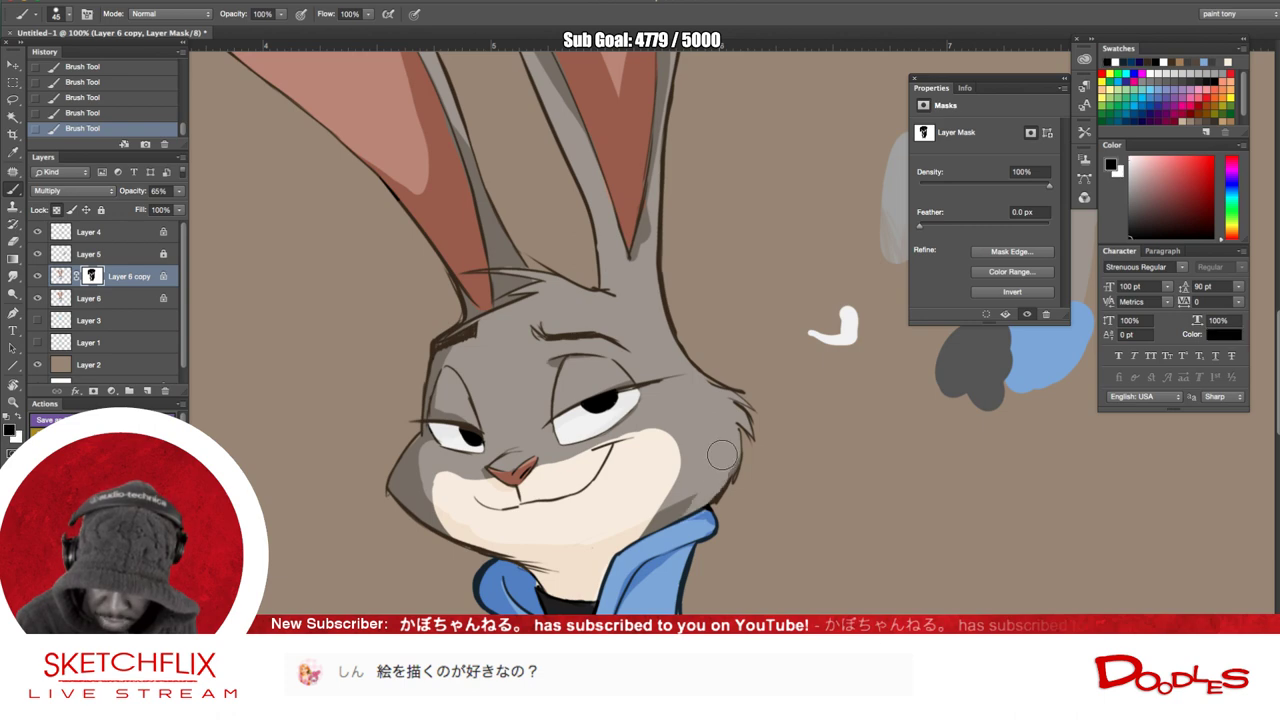
key(x)
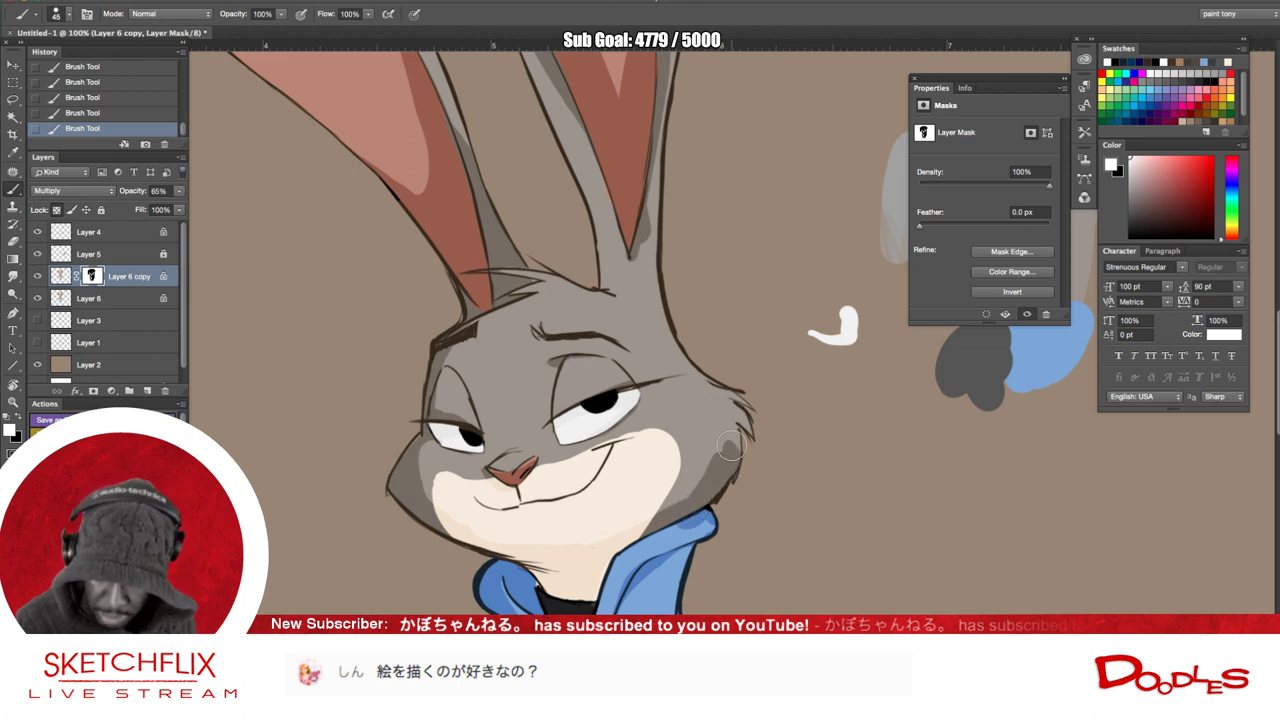
key(x)
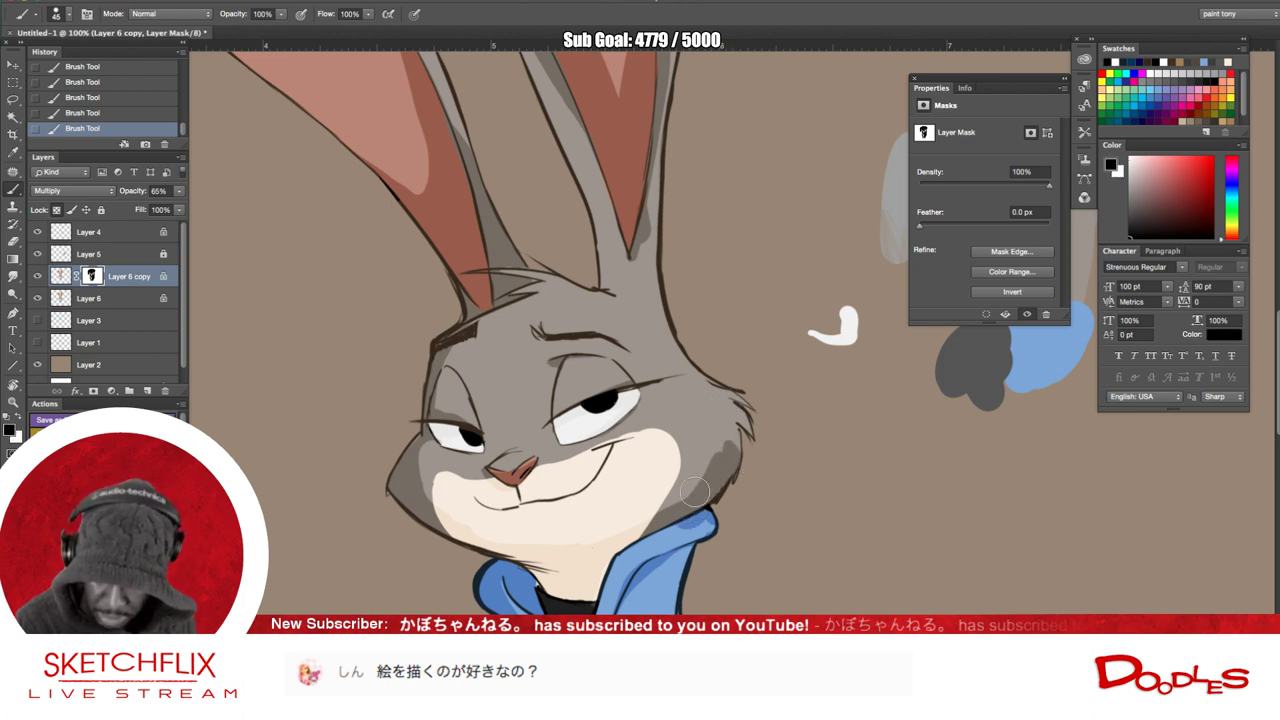
drag(689, 494, 717, 472)
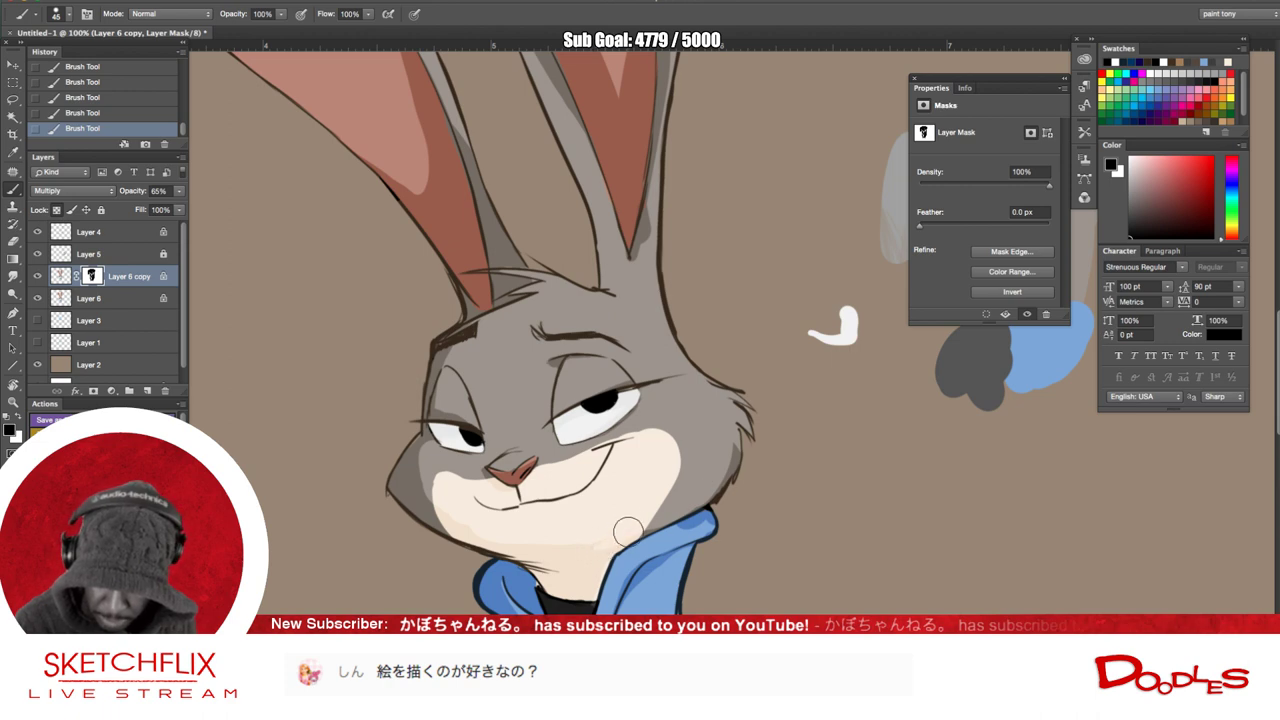
key(x)
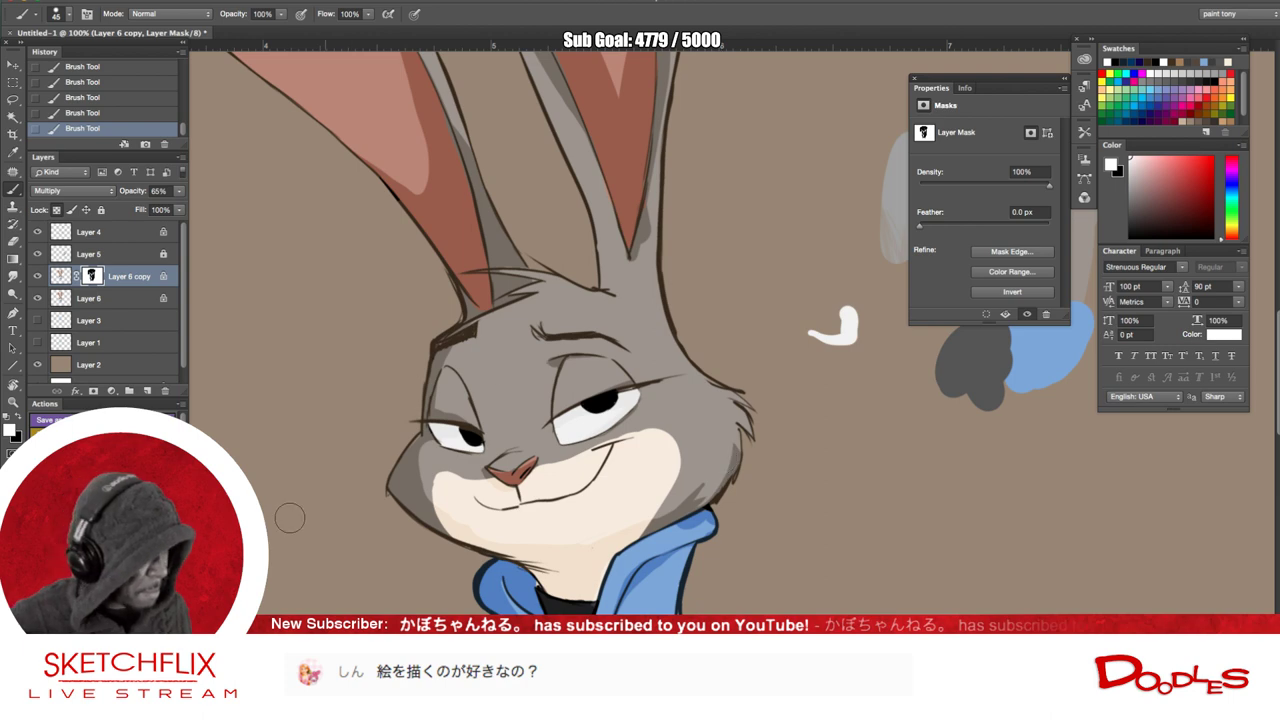
- Add a thin shadow along the right cheek's outer edge below the fur tuft and trim it with black
key(Tab)
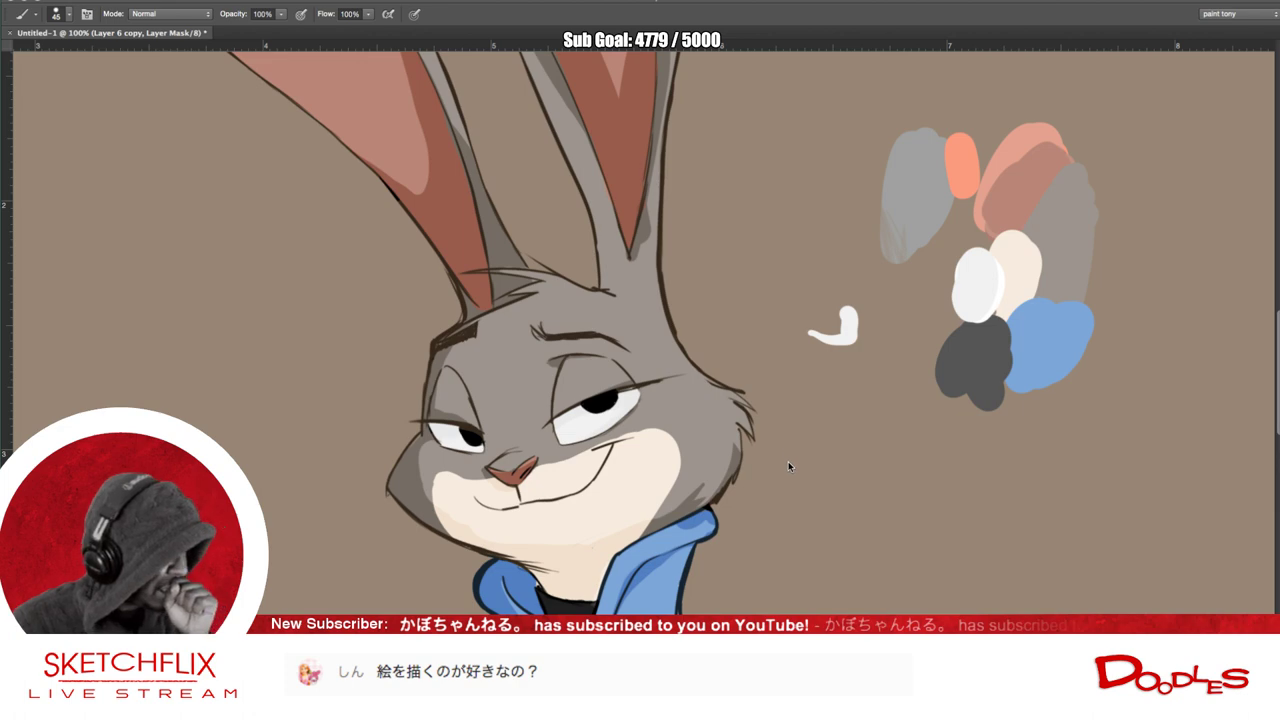
key(Tab)
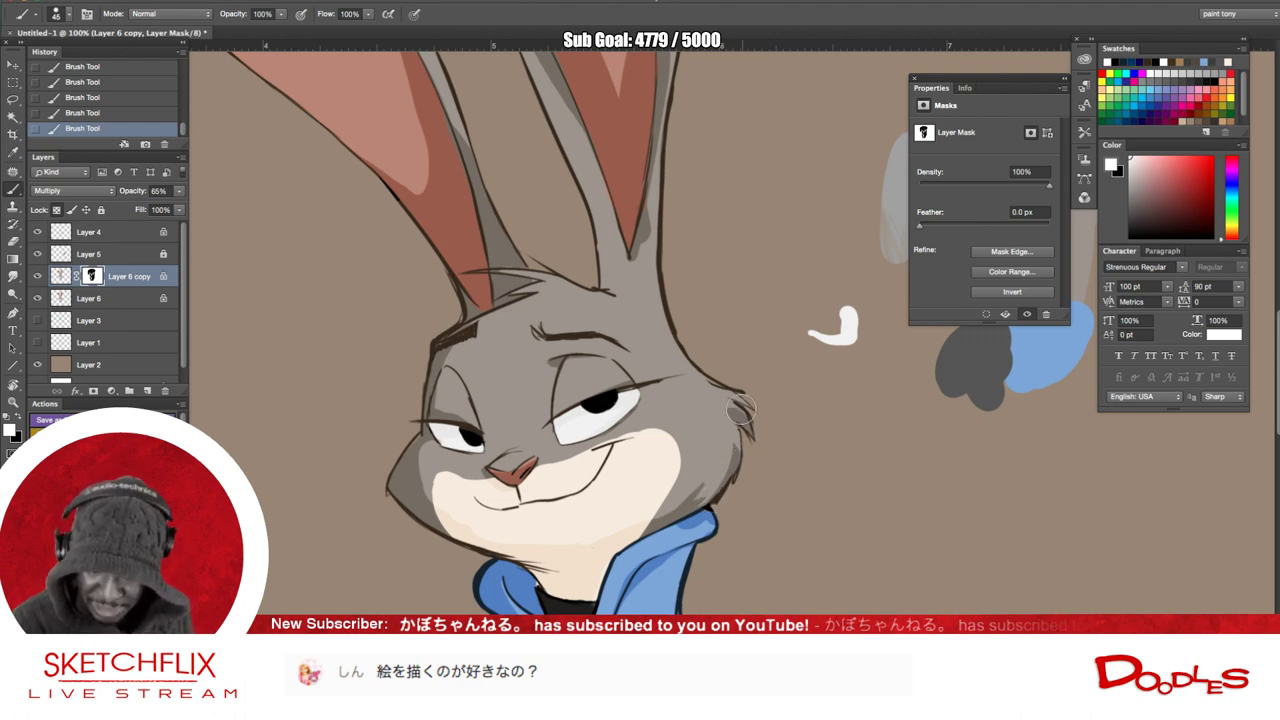
drag(737, 449, 736, 460)
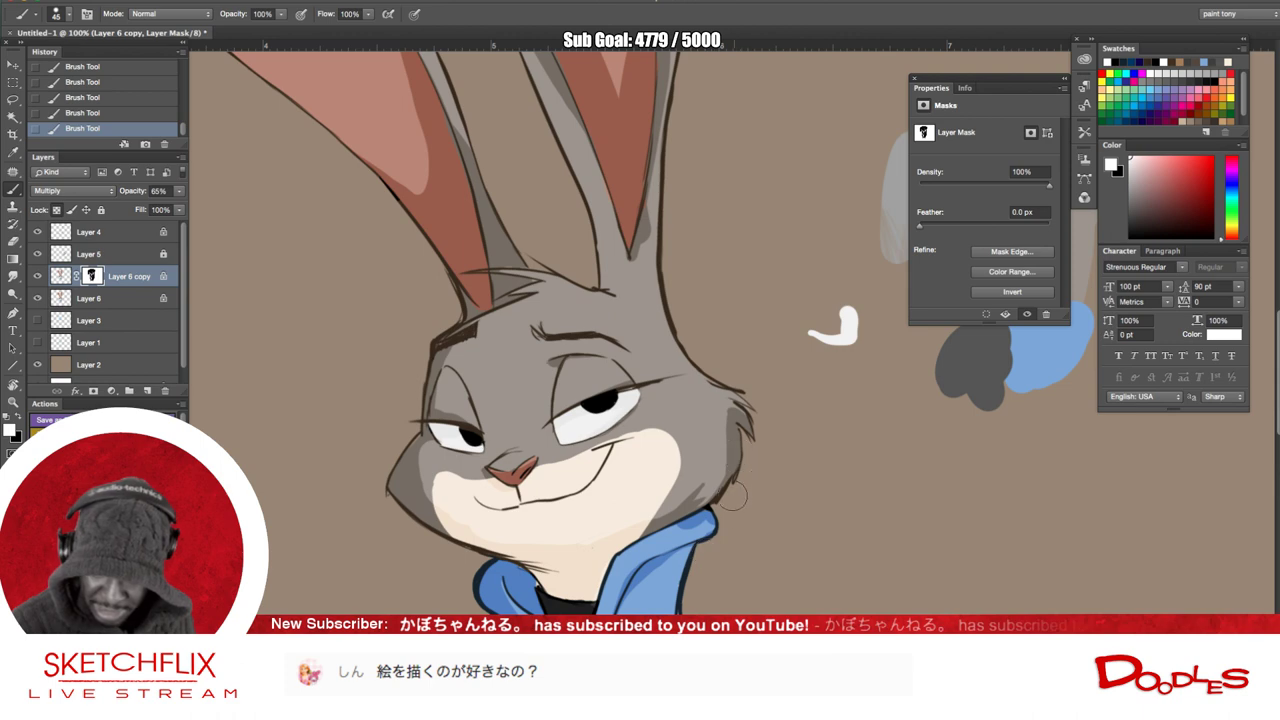
key(x)
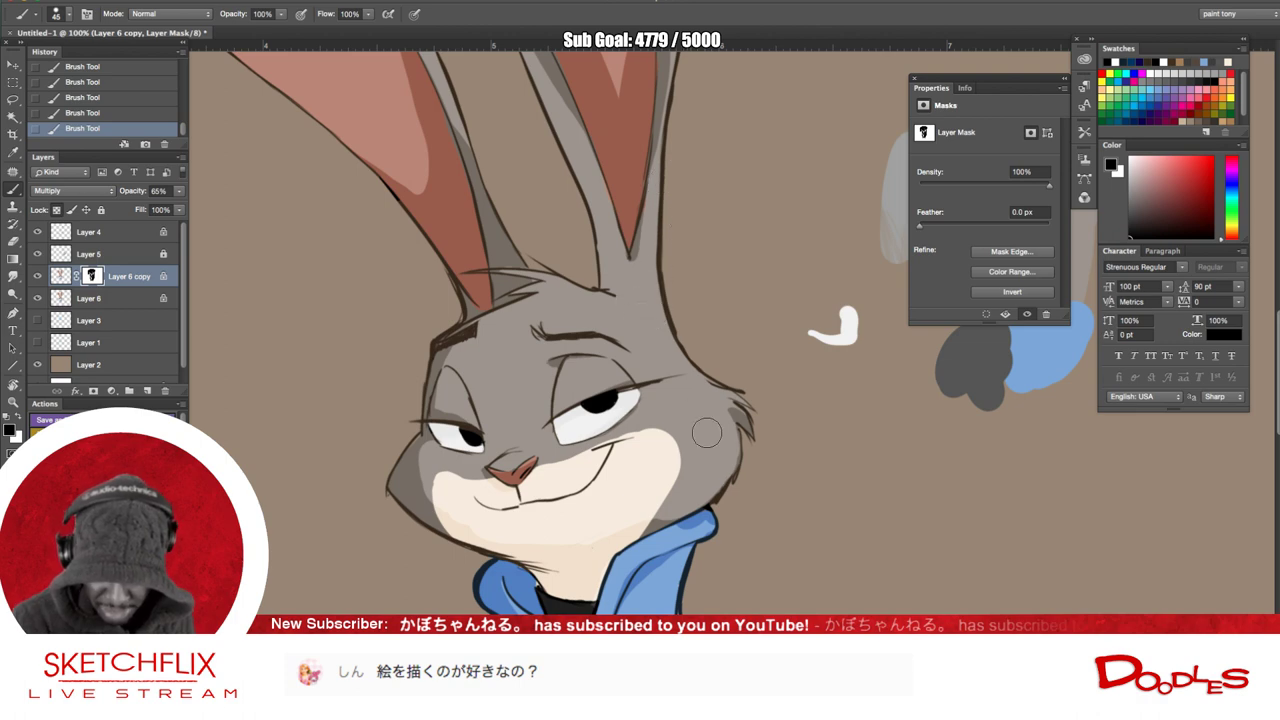
drag(722, 405, 821, 506)
key(x)
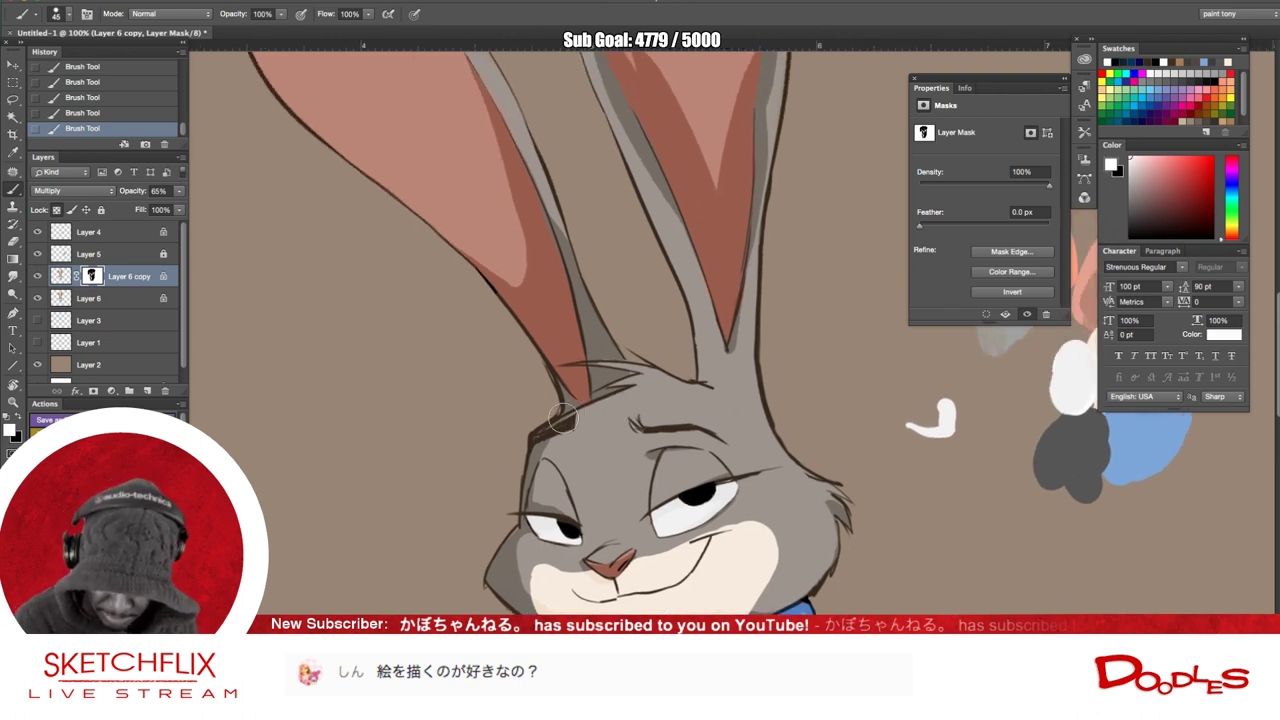
- Add a new layer directly above the Layer 6 copy shadow layer
mouse_move(614, 387)
mouse_down()
mouse_move(592, 395)
mouse_move(636, 382)
mouse_move(619, 391)
mouse_up()
drag(753, 535, 691, 455)
scroll(911, 474, down, 5)
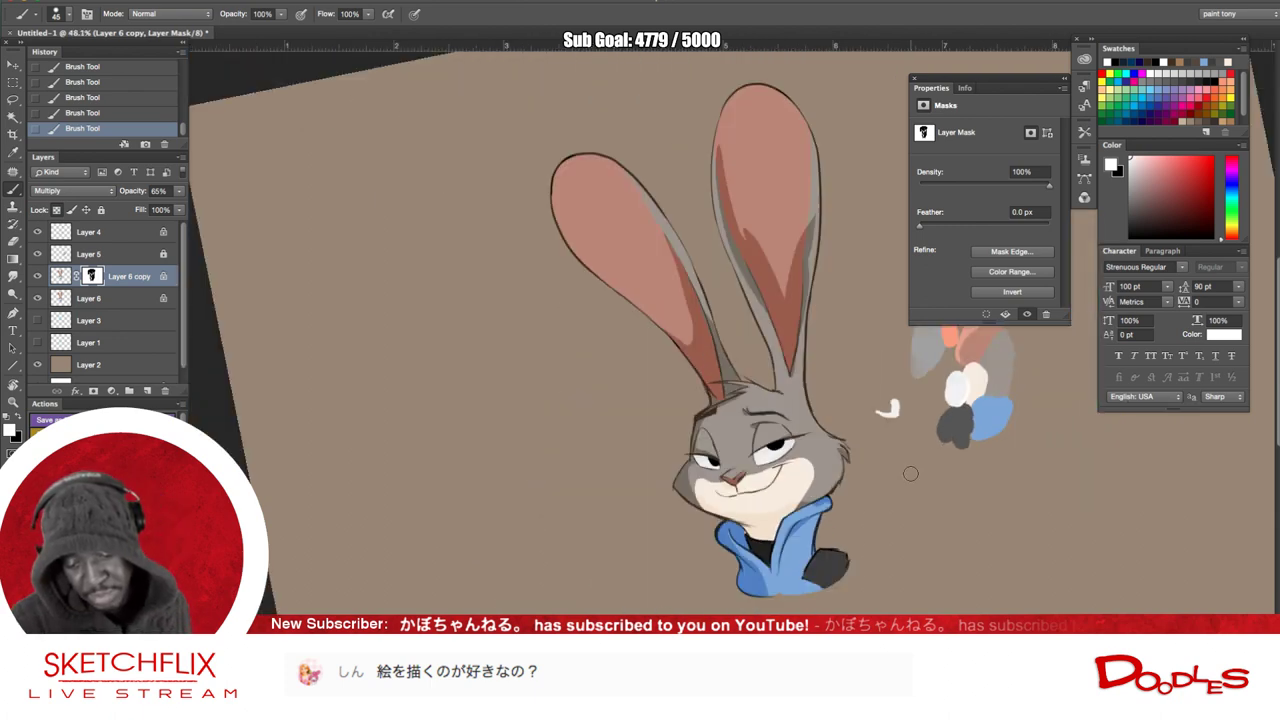
drag(557, 603, 268, 463)
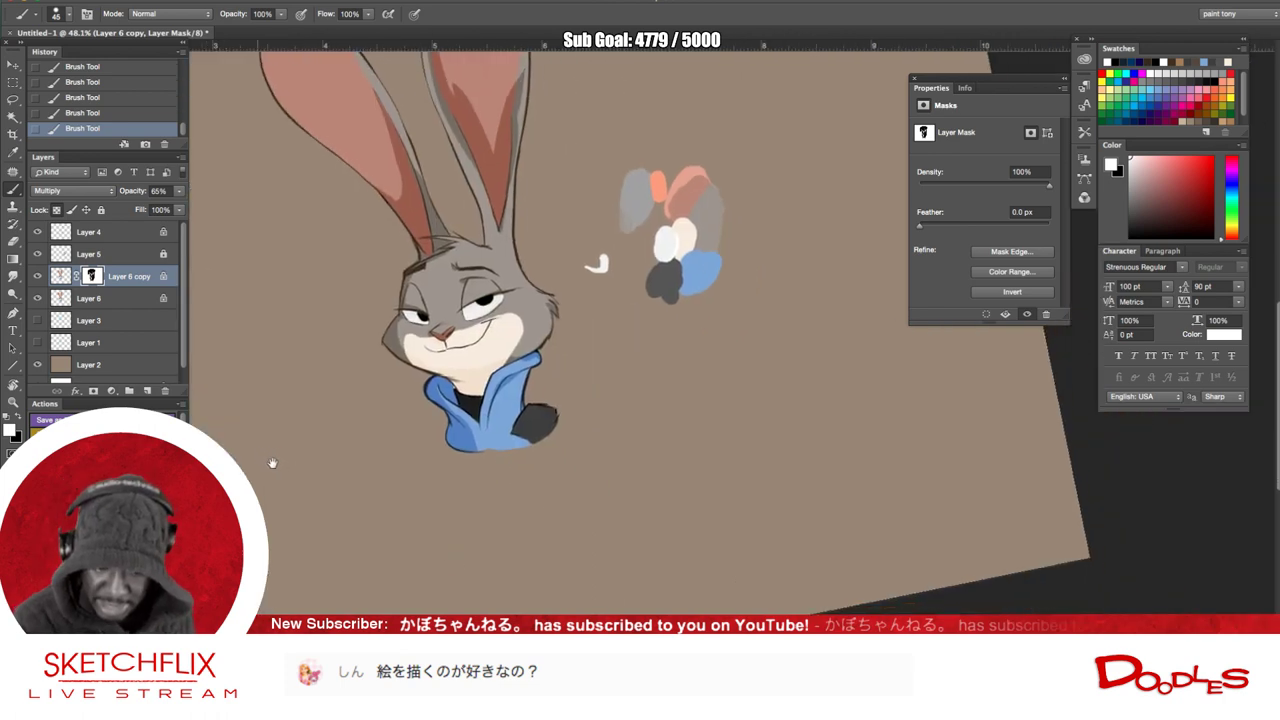
drag(593, 441, 620, 540)
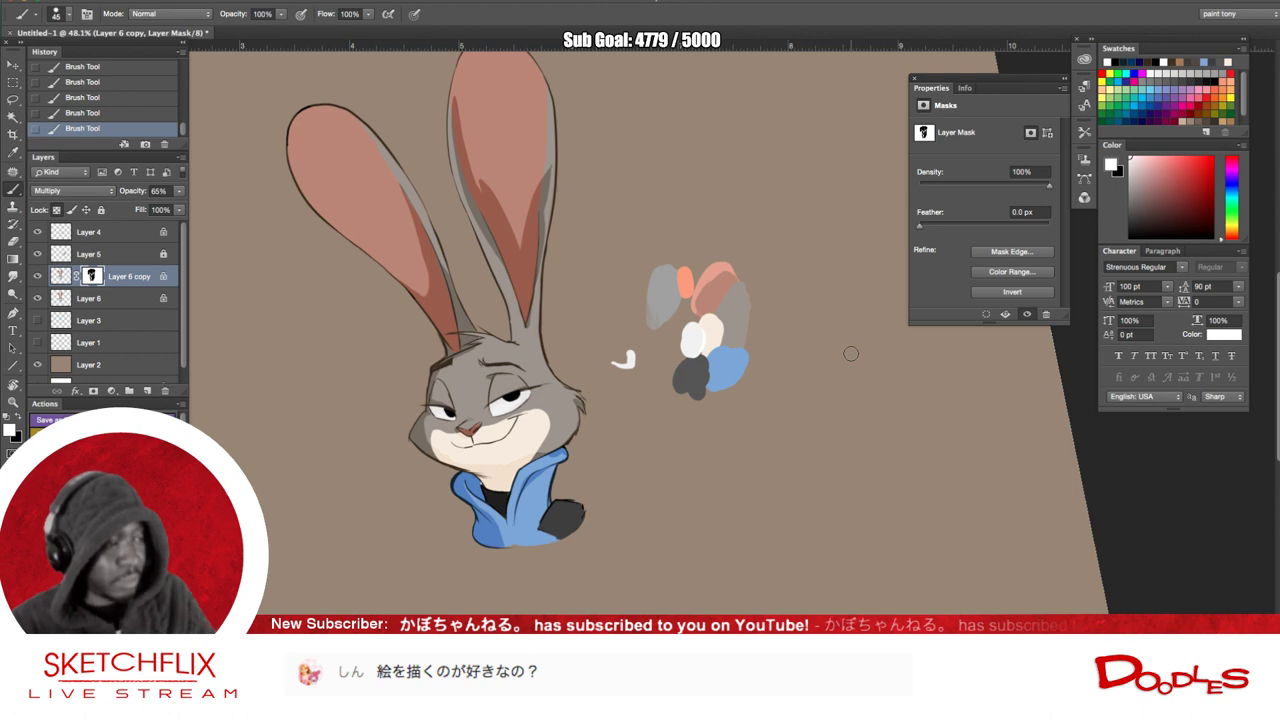
scroll(850, 354, up, 2)
scroll(856, 348, down, 3)
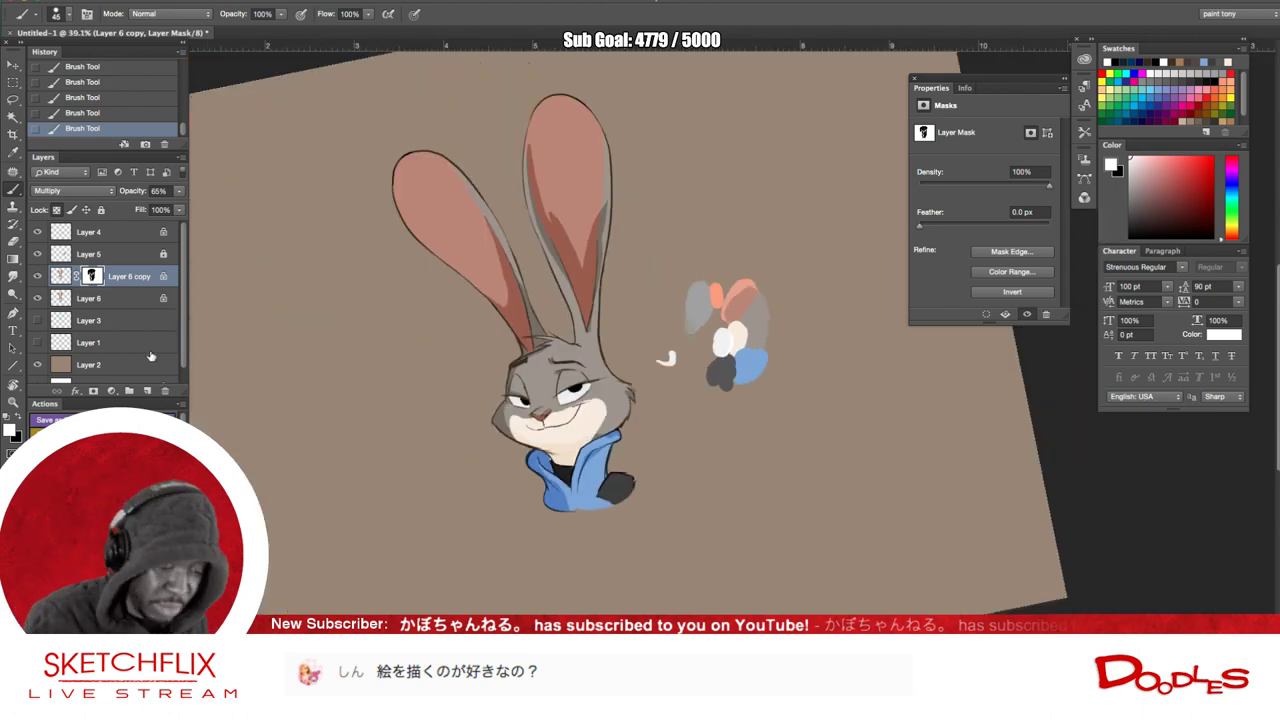
click(147, 390)
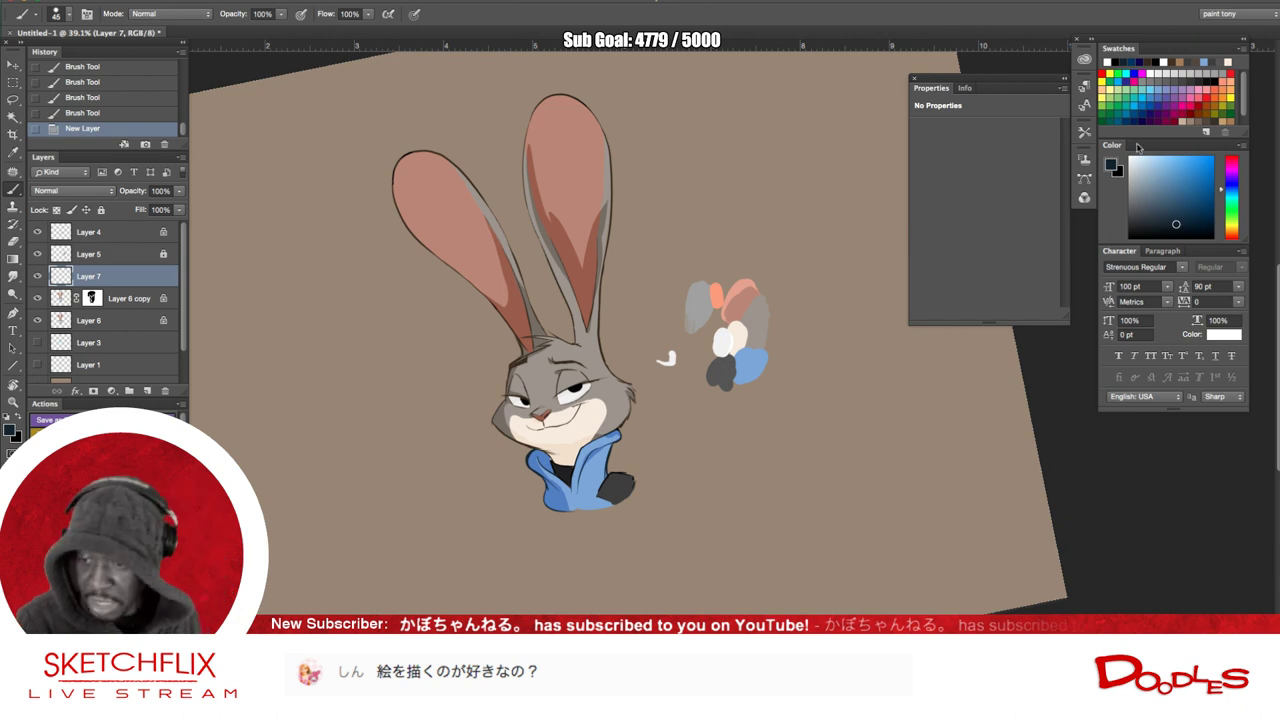
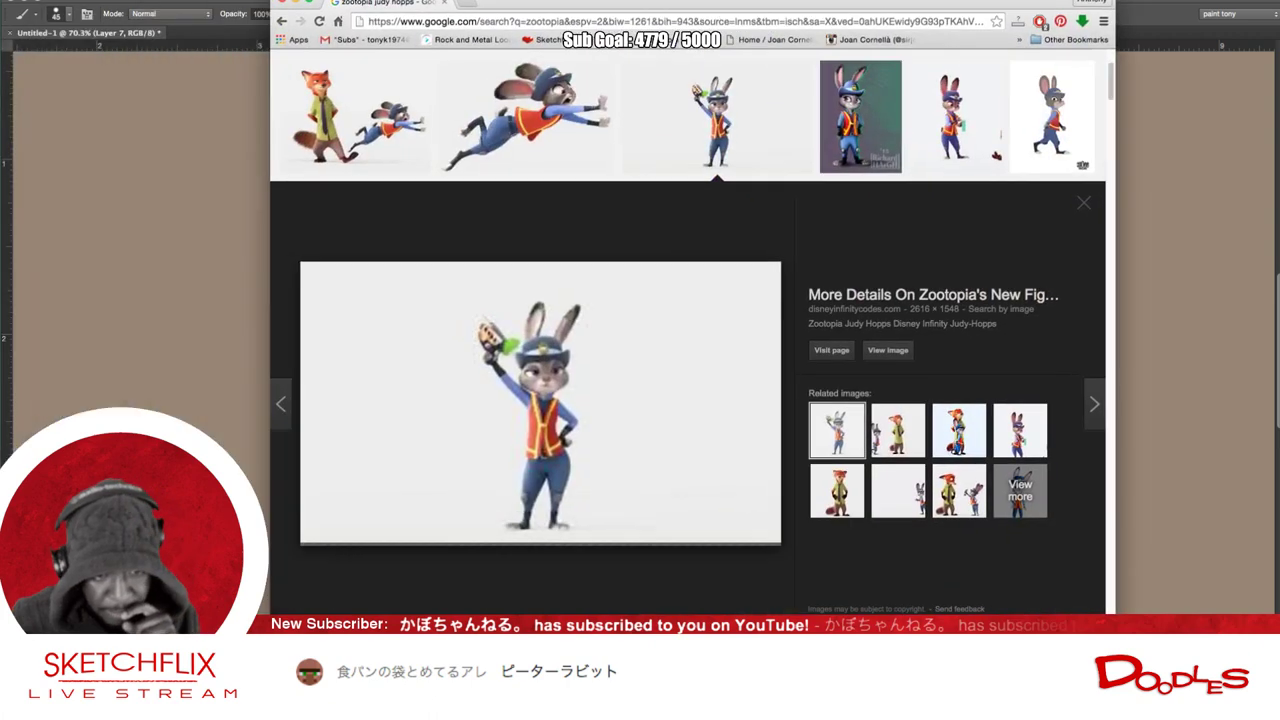
- Widen the browser window showing the Judy Hopps reference image and move it clear of the Photoshop canvas
scroll(589, 383, down, 1)
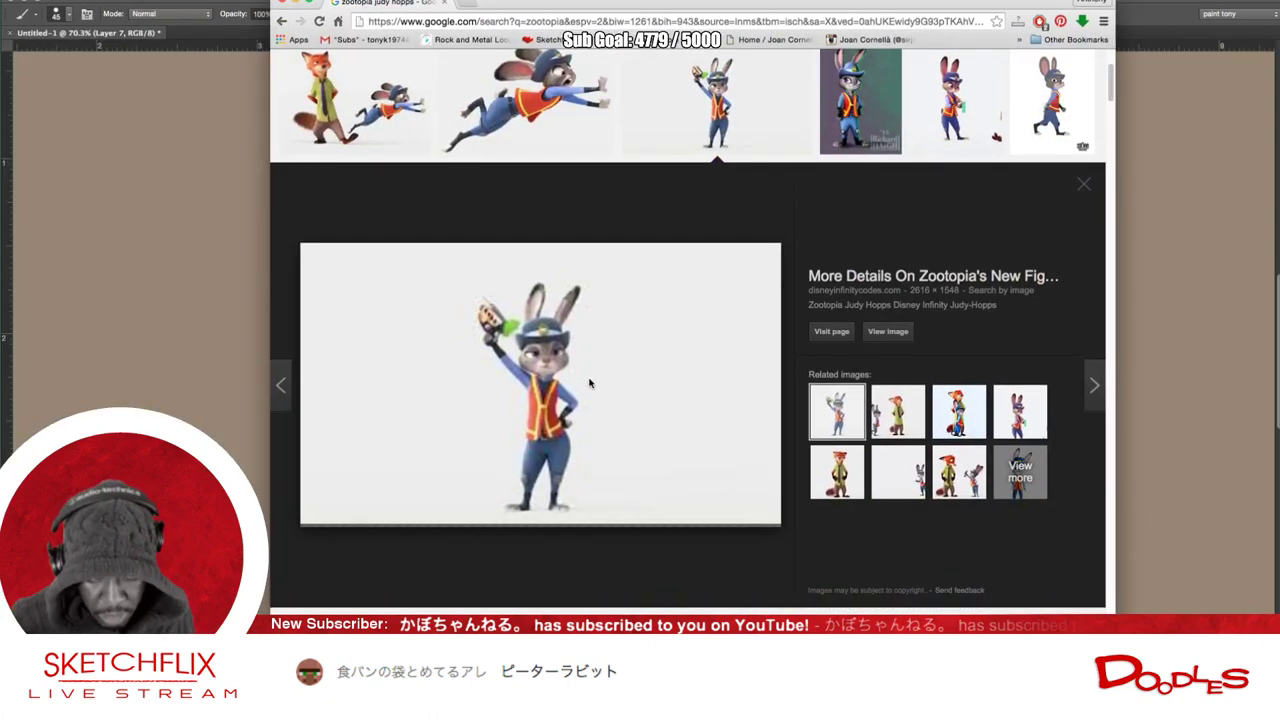
click(1118, 93)
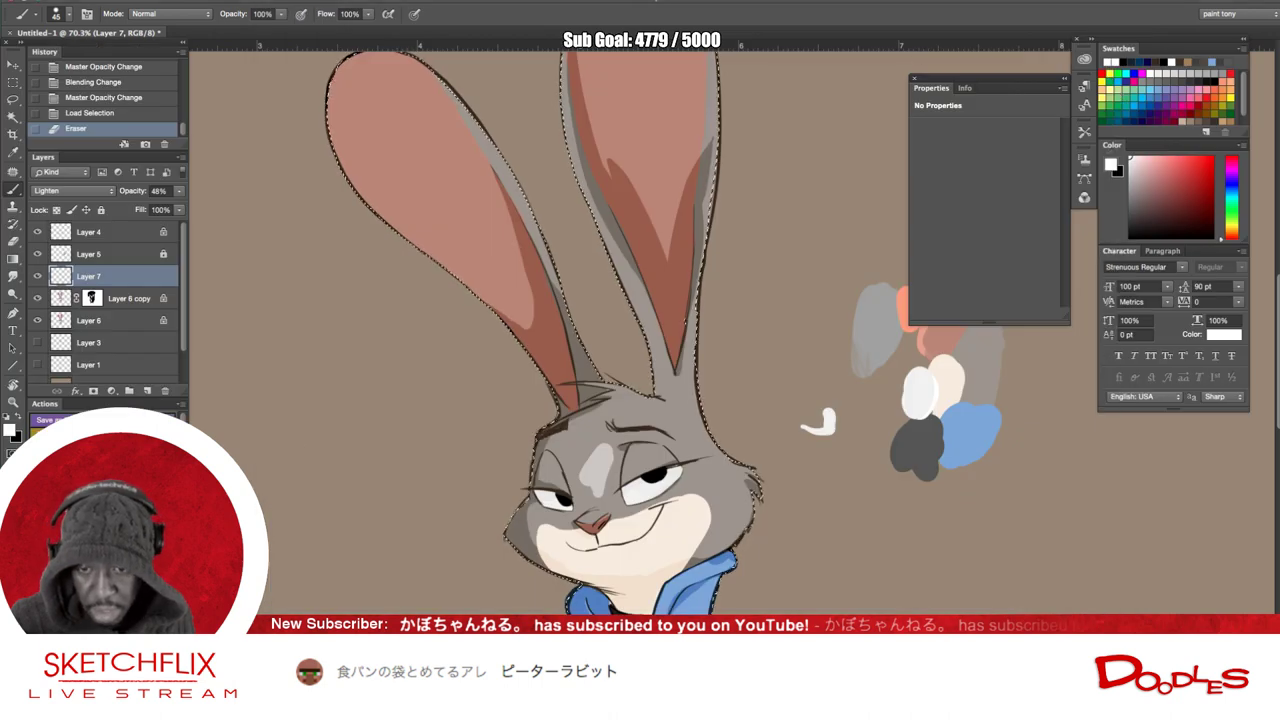
drag(795, 83, 850, 660)
drag(853, 603, 781, 78)
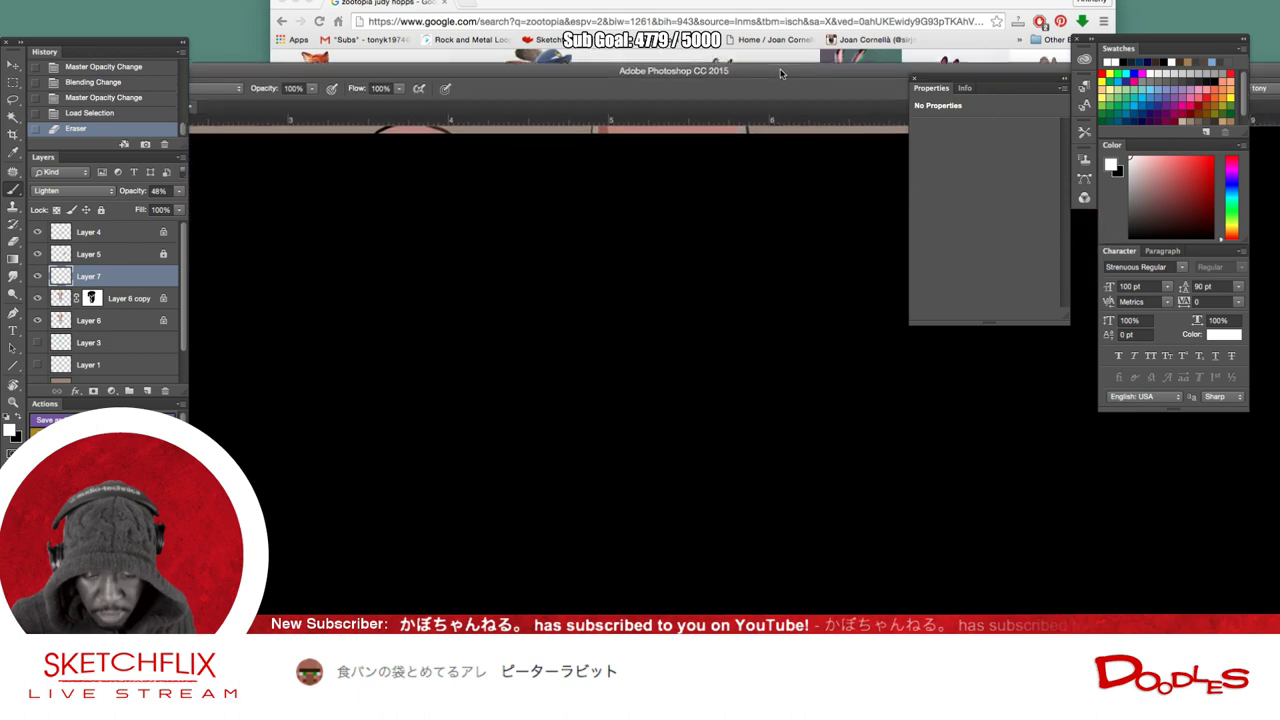
click(789, 18)
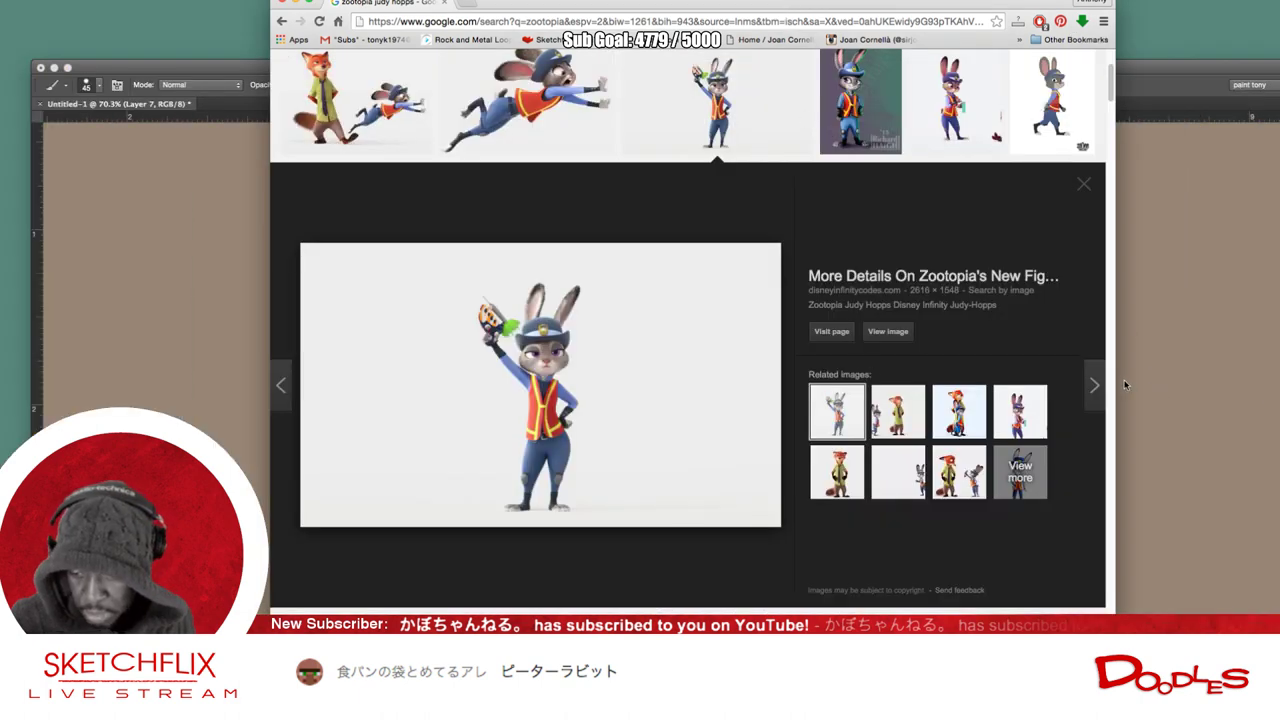
drag(1115, 377, 1279, 380)
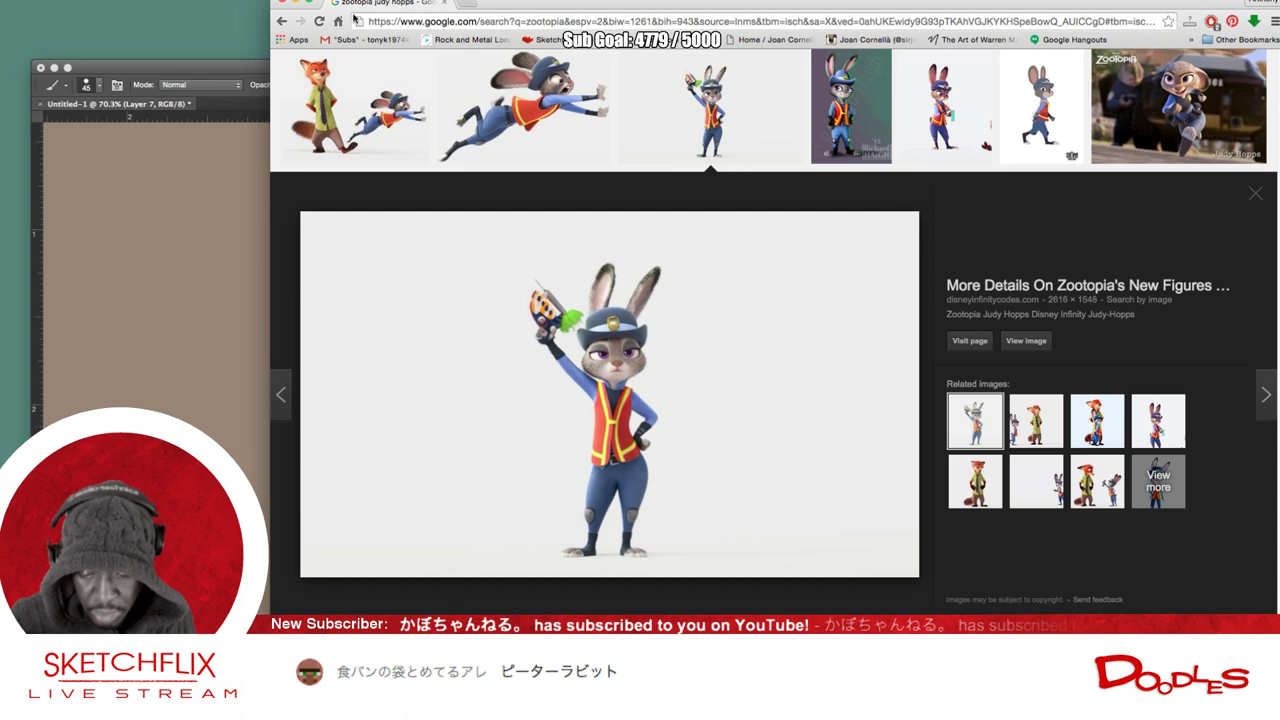
drag(822, 6, 0, 40)
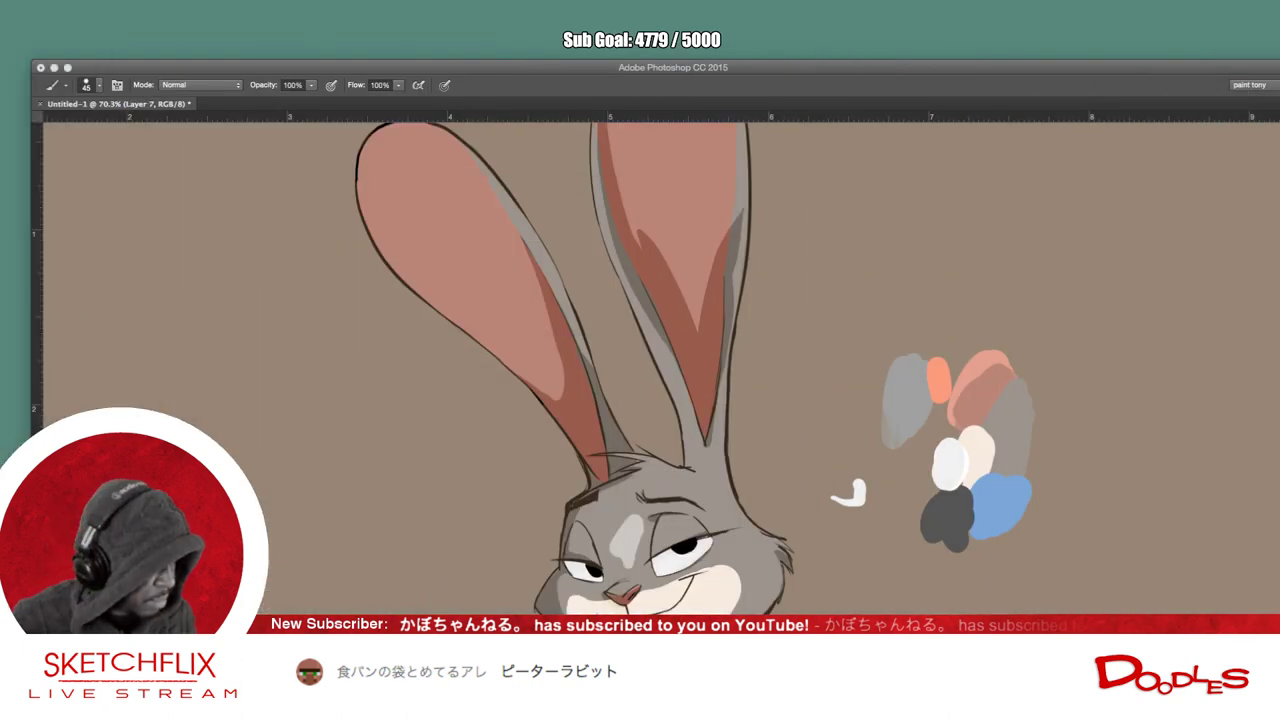
- Bring back the Photoshop panels and expand the document window to fill the screen
key(Tab)
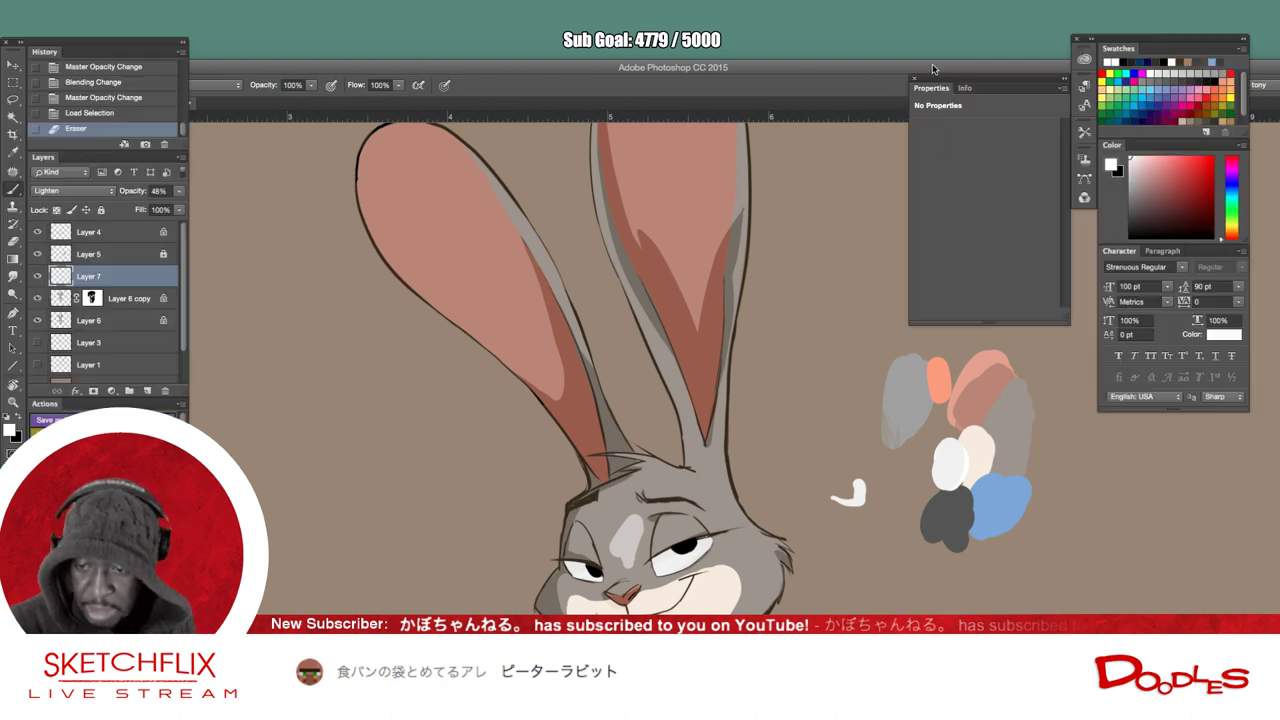
key(f)
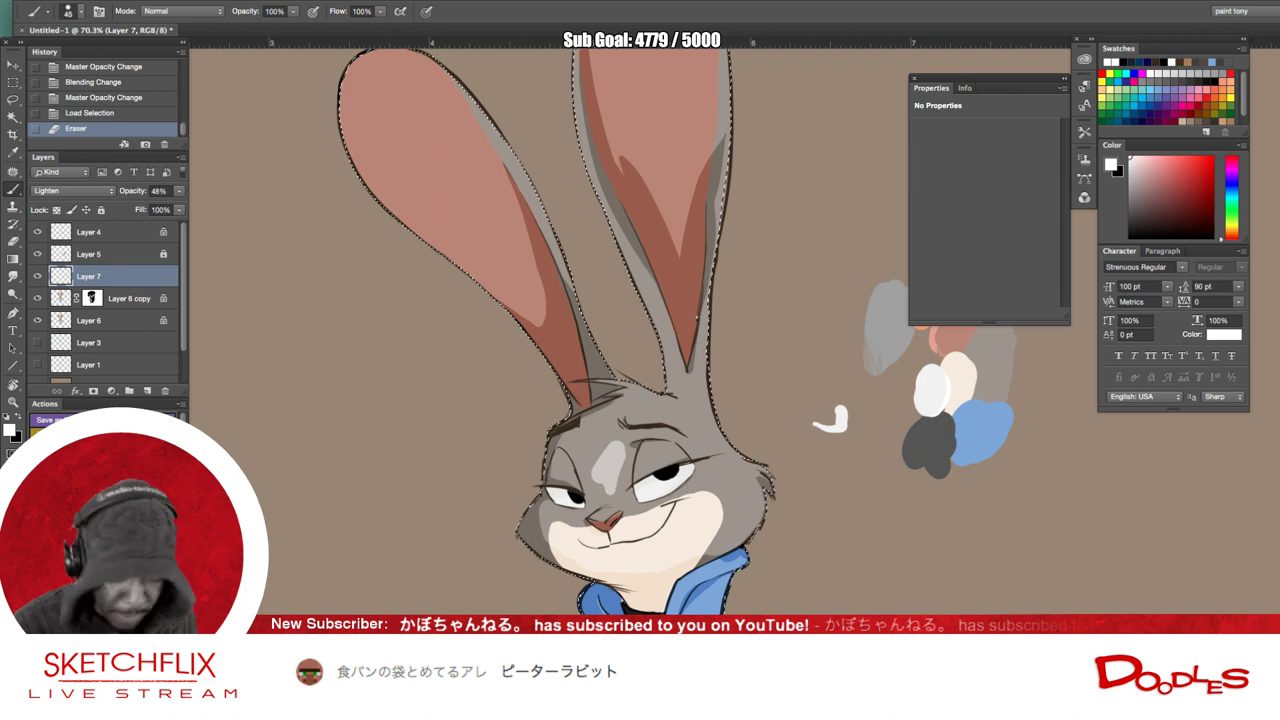
key(ctrl+d)
- Paint a narrow white highlight on Layer 7 between the nose-bridge highlight and the right eye's inner edge
drag(672, 566, 622, 336)
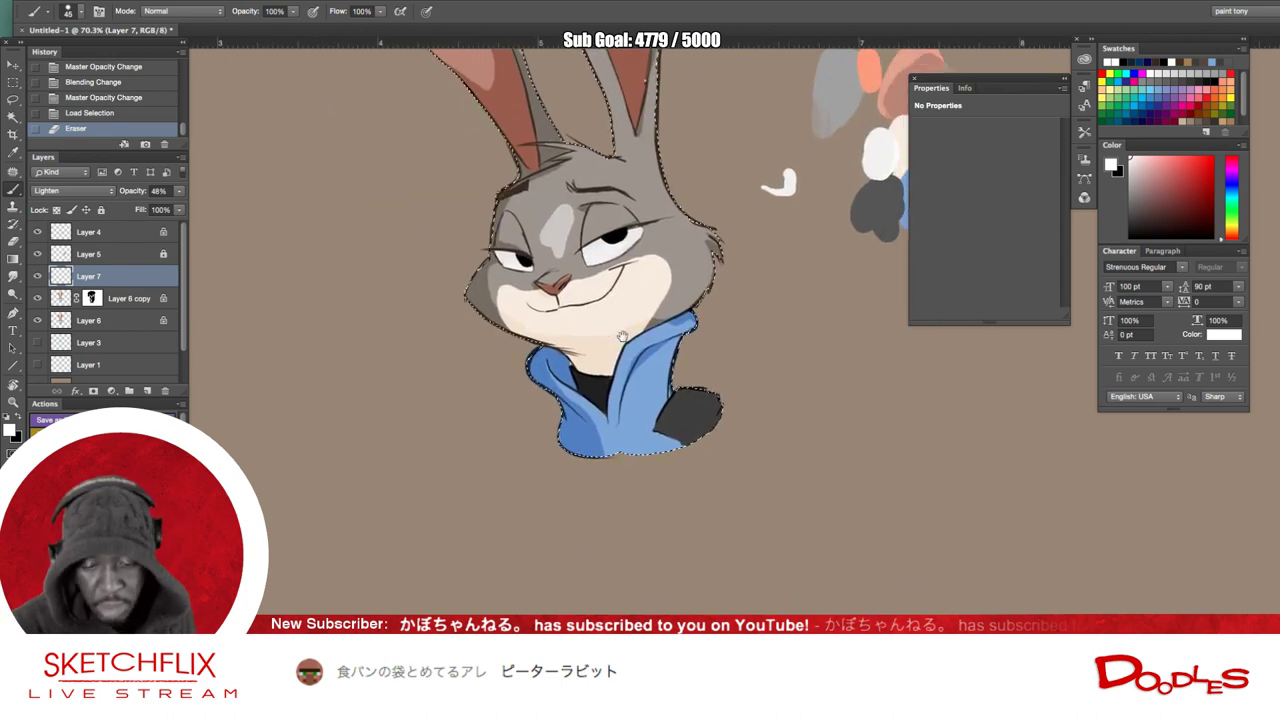
scroll(622, 336, up, 10)
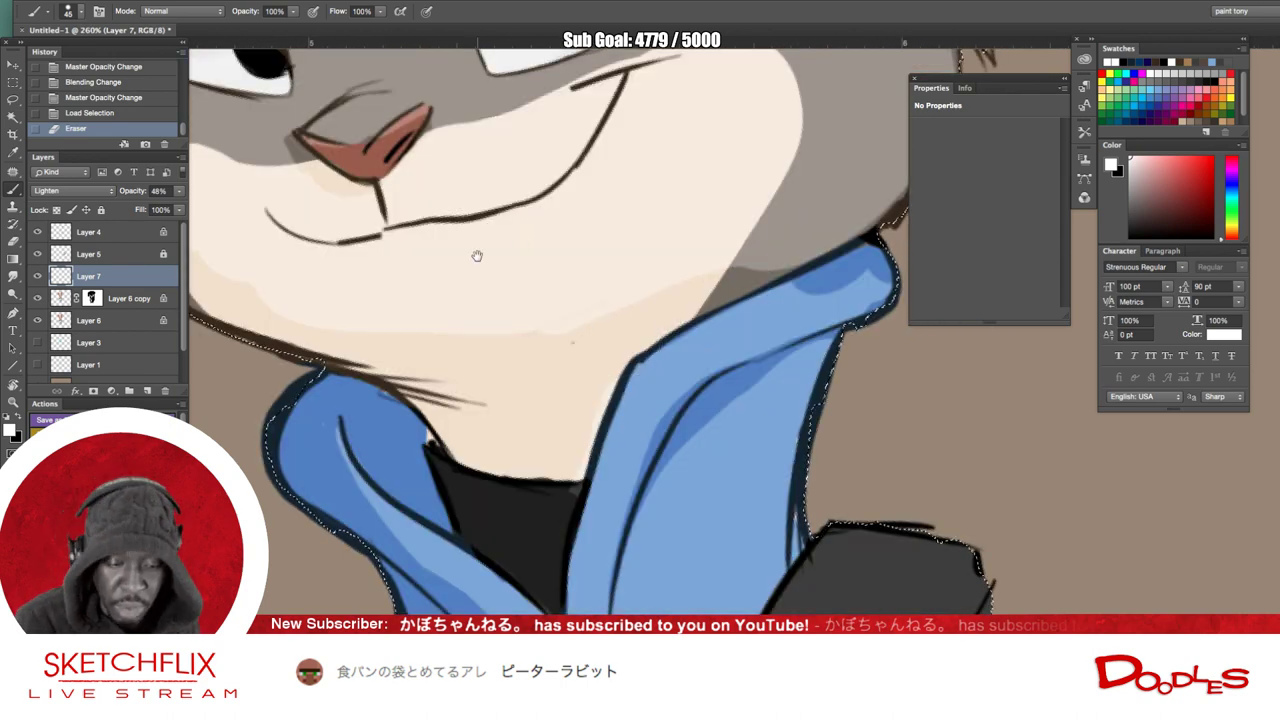
drag(477, 257, 545, 608)
mouse_move(516, 335)
mouse_down()
mouse_move(557, 503)
mouse_move(515, 425)
mouse_up()
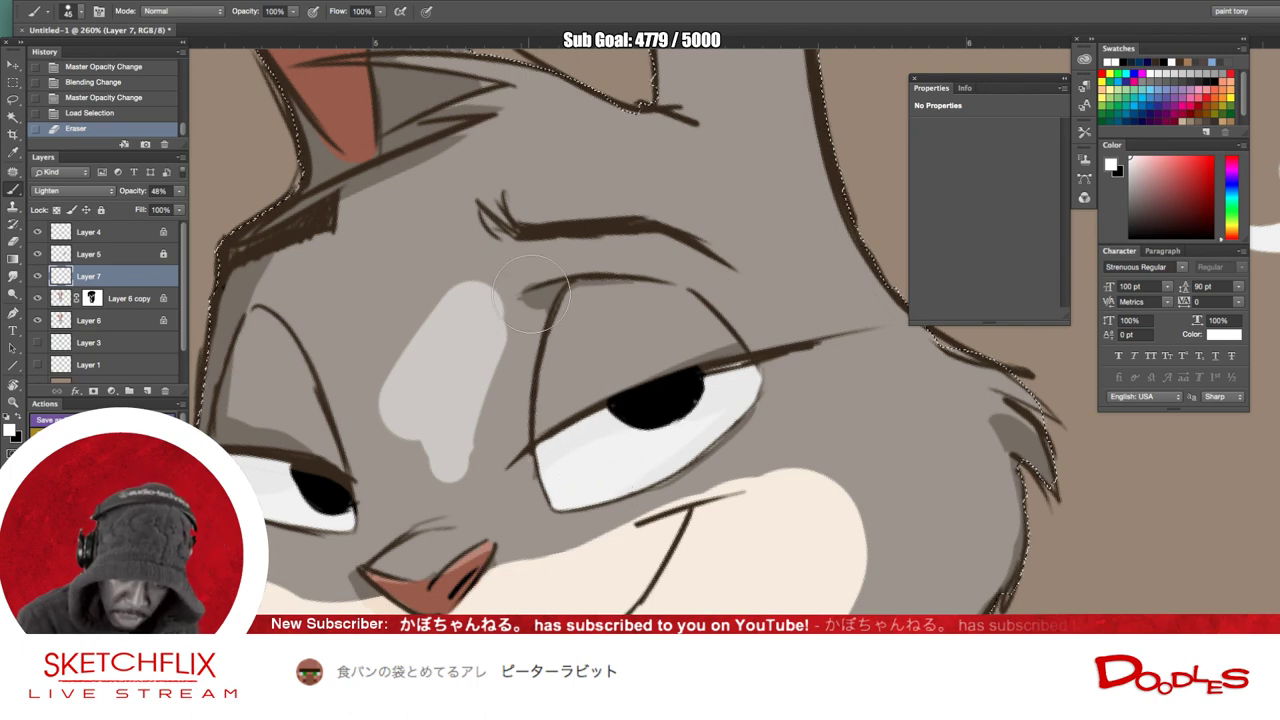
drag(531, 268, 517, 380)
drag(521, 286, 517, 345)
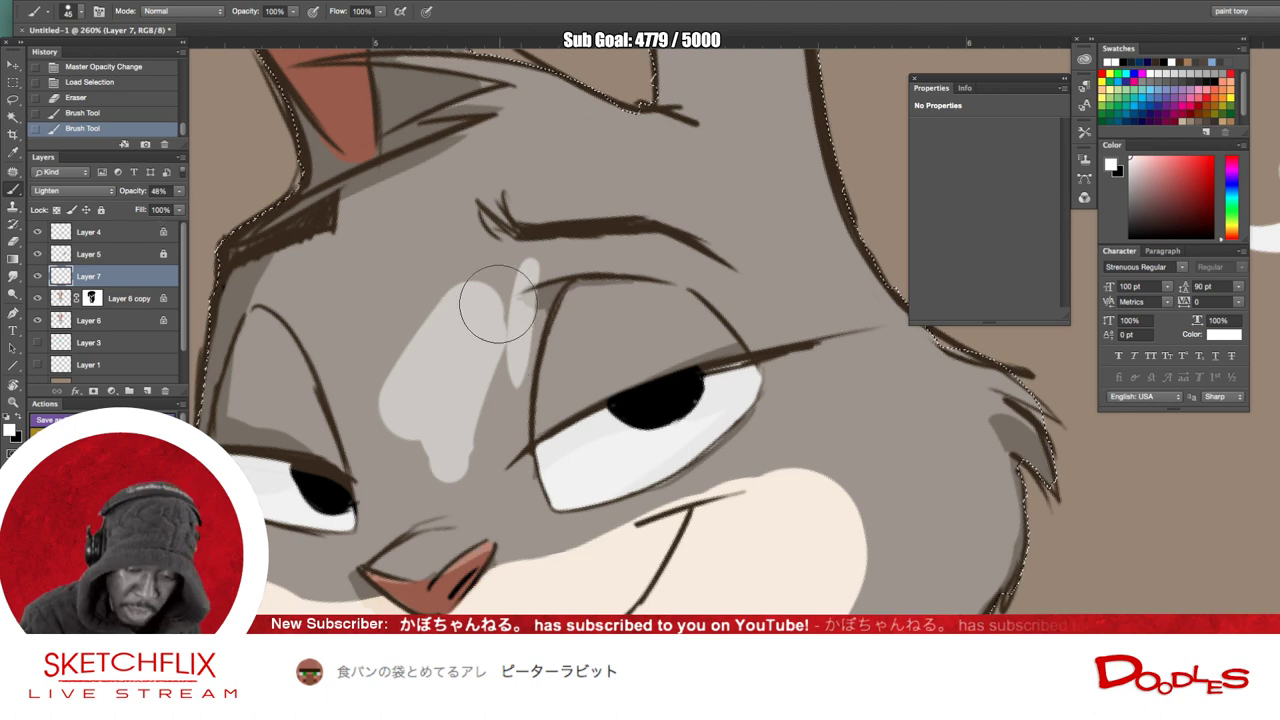
drag(498, 304, 488, 320)
drag(494, 305, 485, 321)
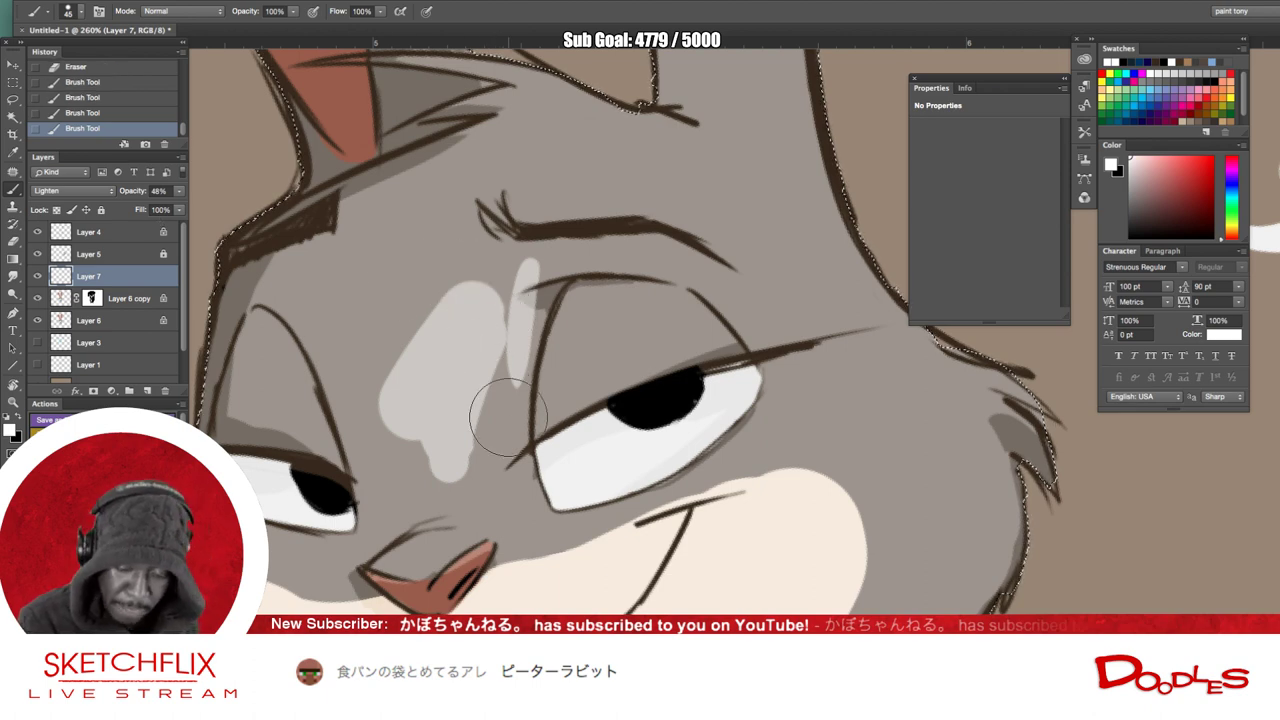
- Enlarge the brush and paint a broad white highlight on Layer 7 around the right eyelid, from the inner corner up to the eyebrow and outer corner
key(bracketright)
key(bracketright)
key(bracketright)
key(bracketright)
key(bracketright)
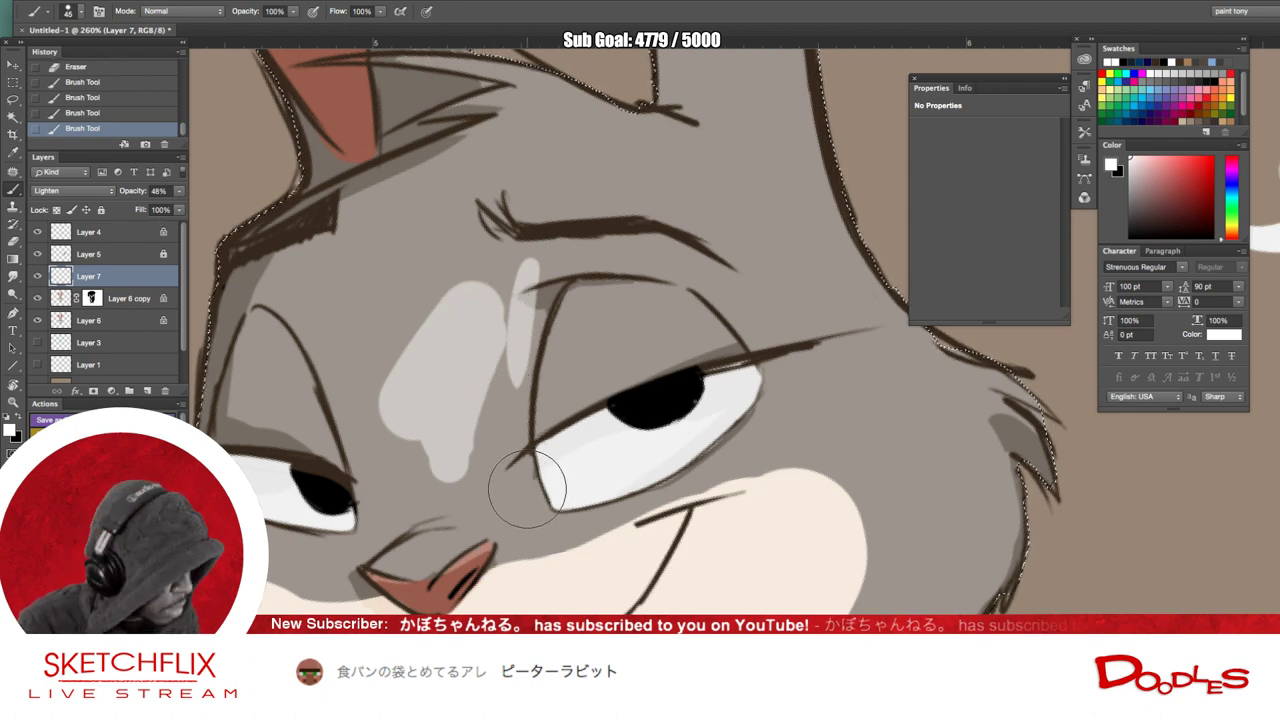
mouse_move(541, 497)
mouse_down()
mouse_move(519, 291)
mouse_move(536, 225)
mouse_move(528, 334)
mouse_move(558, 244)
mouse_move(650, 248)
mouse_move(702, 264)
mouse_move(775, 362)
mouse_up()
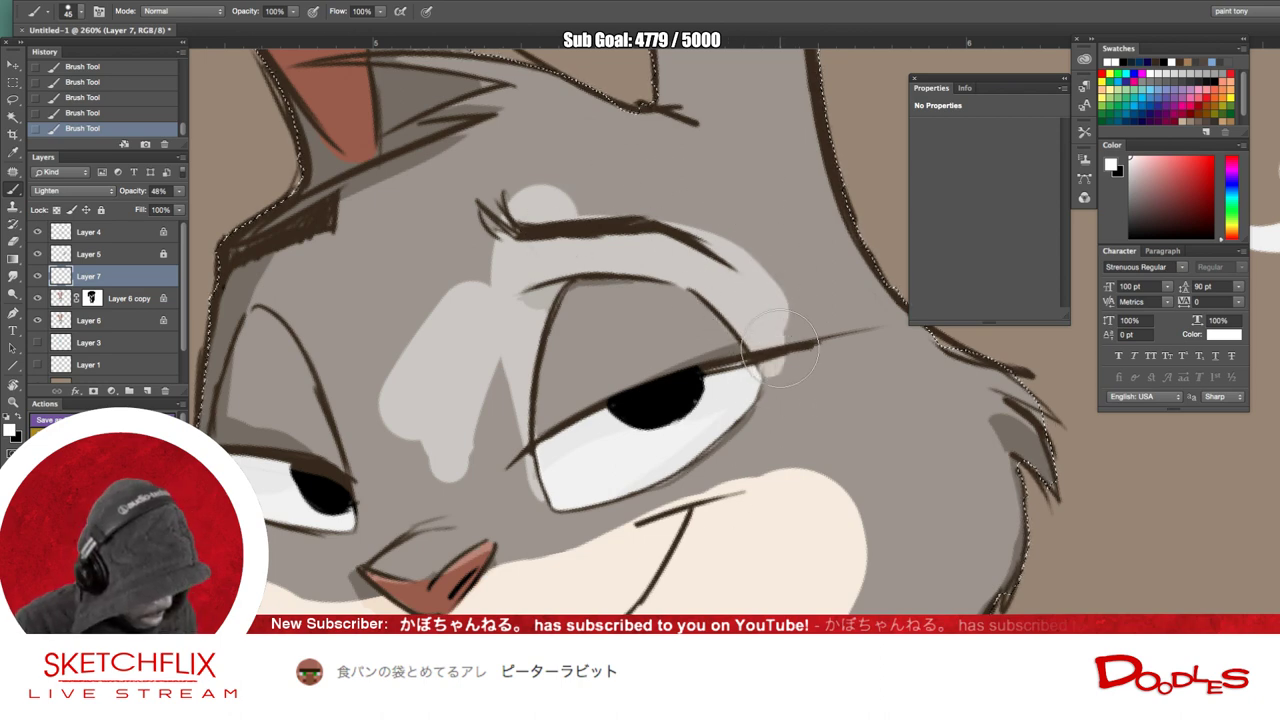
- Erase the highlight overspill beyond the right eye's outer edge and above its eyebrow
key(e)
mouse_move(680, 212)
mouse_down()
mouse_move(742, 279)
mouse_move(780, 372)
mouse_up()
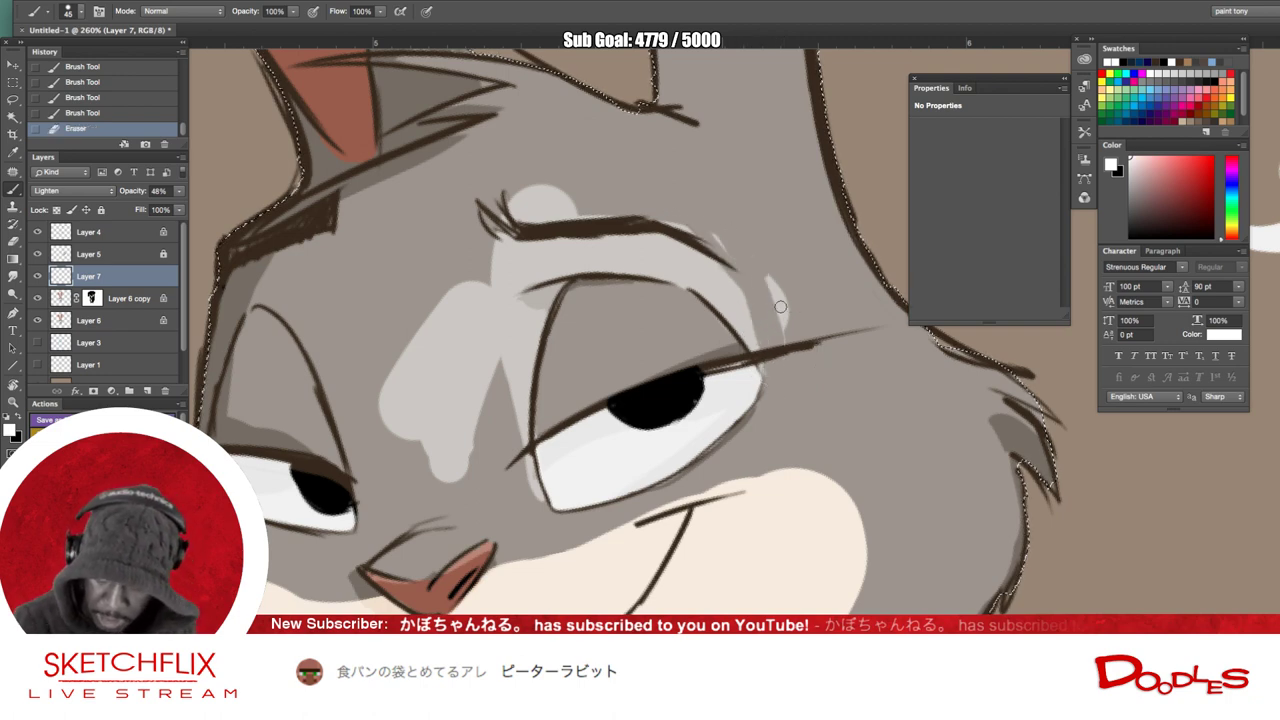
drag(780, 307, 794, 335)
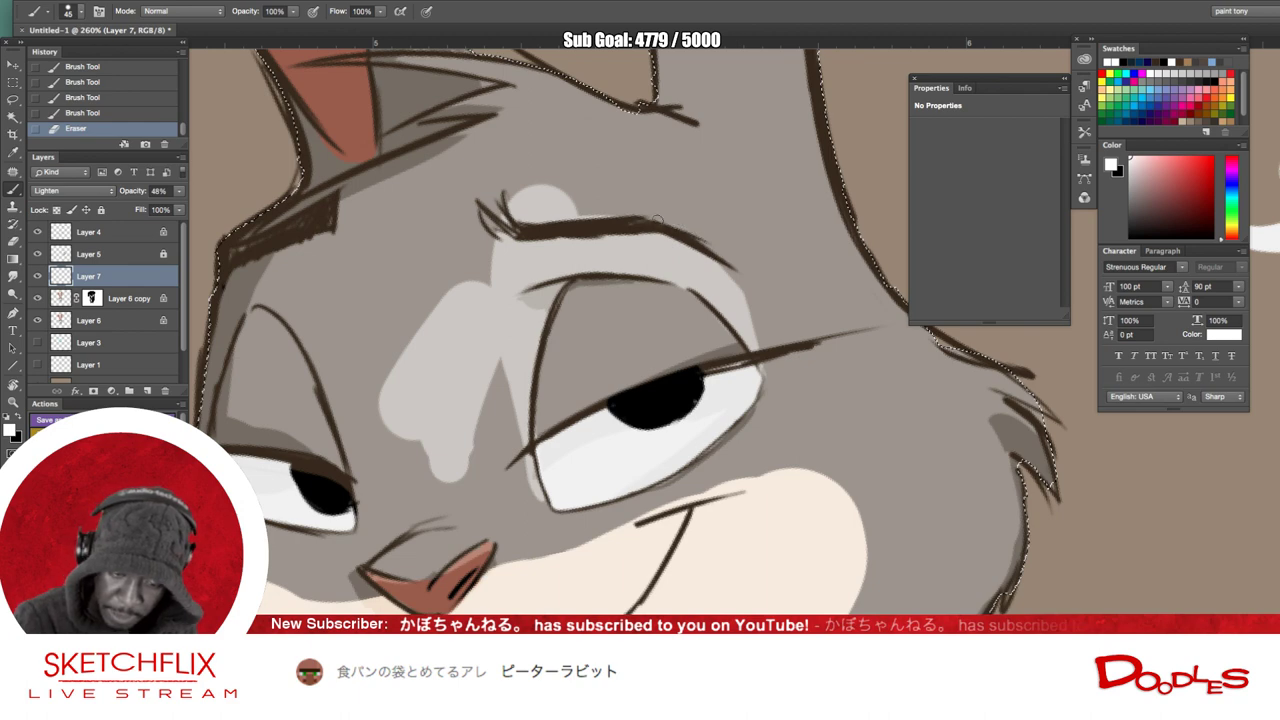
mouse_move(656, 218)
mouse_down()
mouse_move(522, 221)
mouse_move(505, 191)
mouse_move(536, 189)
mouse_up()
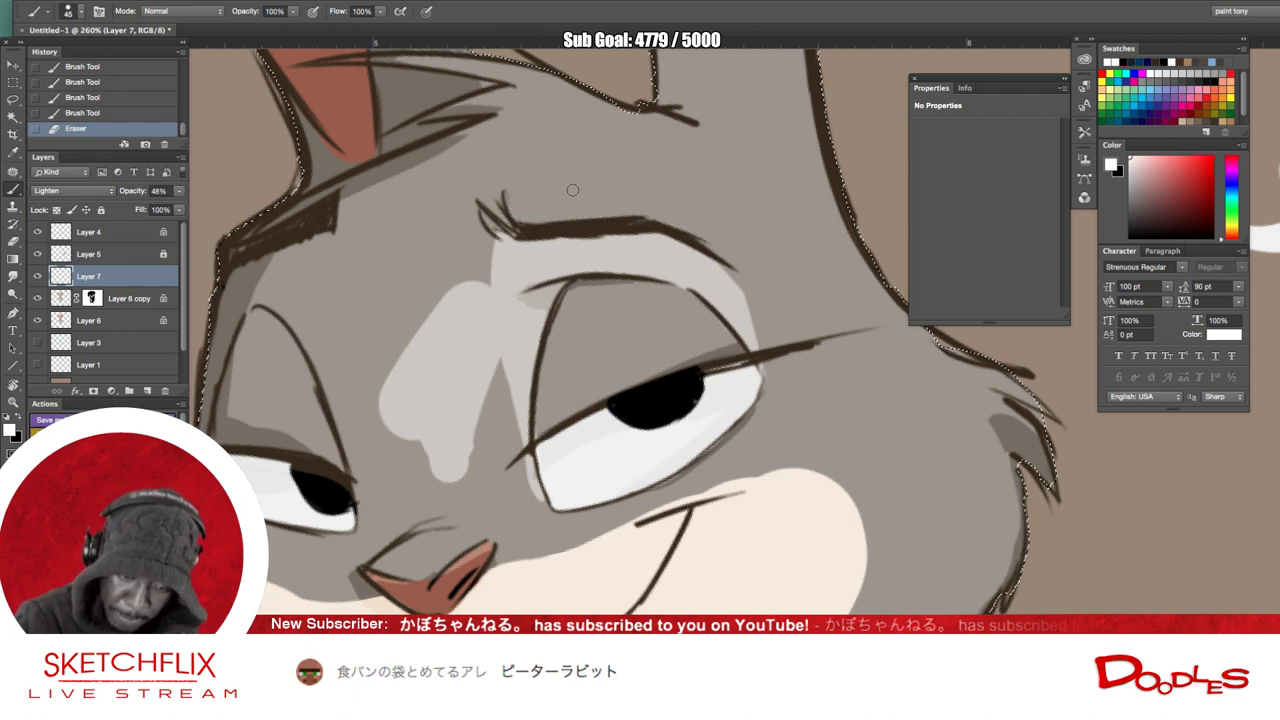
- Trim the inner edge of the right eye's highlight and erase the whole nose-bridge highlight
mouse_move(499, 227)
mouse_down()
mouse_move(491, 296)
mouse_move(520, 498)
mouse_up()
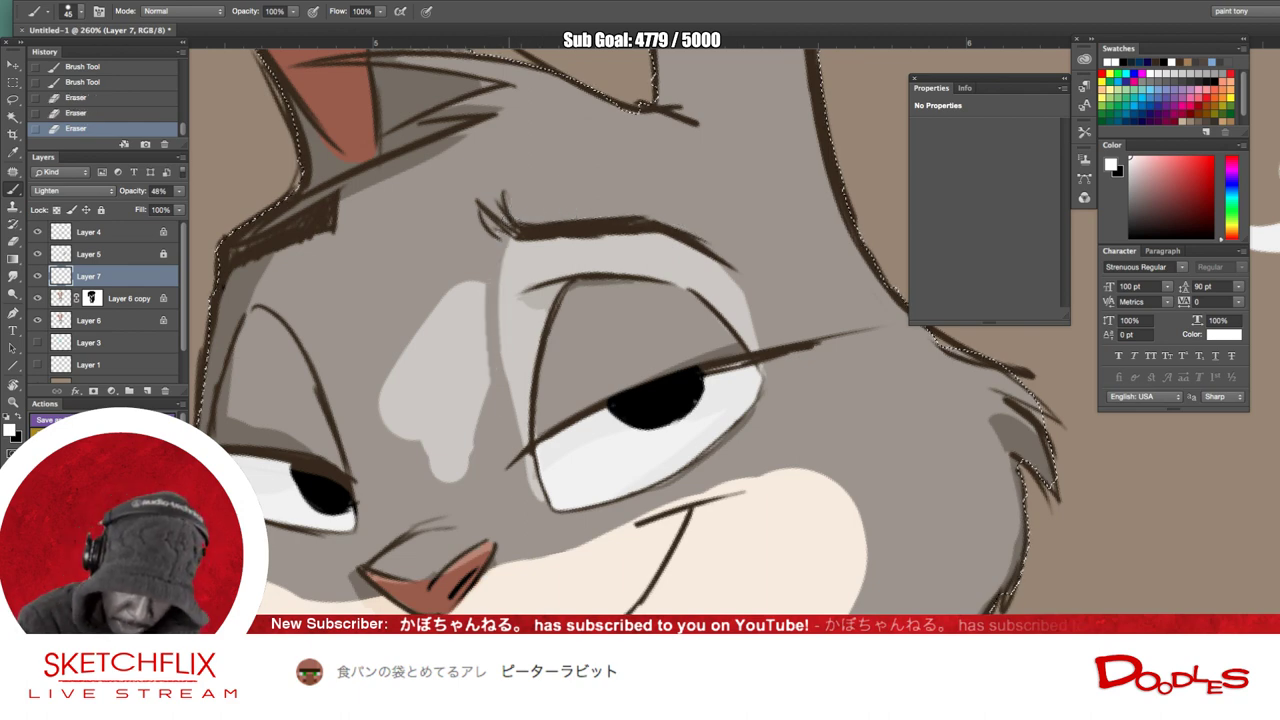
drag(501, 240, 527, 488)
drag(489, 276, 506, 423)
mouse_move(482, 296)
mouse_down()
mouse_move(483, 372)
mouse_move(449, 291)
mouse_move(398, 369)
mouse_move(392, 411)
mouse_move(399, 371)
mouse_move(435, 491)
mouse_move(450, 483)
mouse_move(410, 369)
mouse_move(427, 404)
mouse_move(429, 340)
mouse_move(473, 283)
mouse_move(479, 434)
mouse_move(468, 367)
mouse_up()
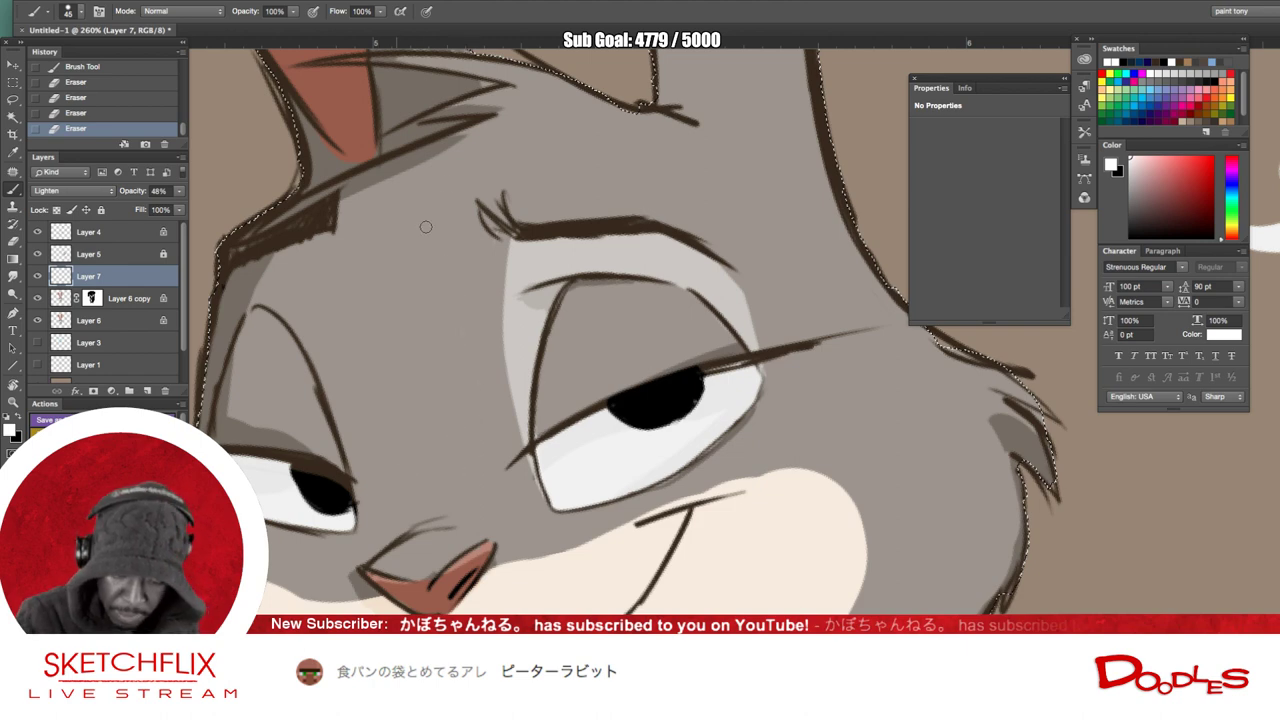
drag(426, 227, 495, 128)
mouse_move(753, 285)
mouse_down()
mouse_move(717, 246)
mouse_move(728, 263)
mouse_up()
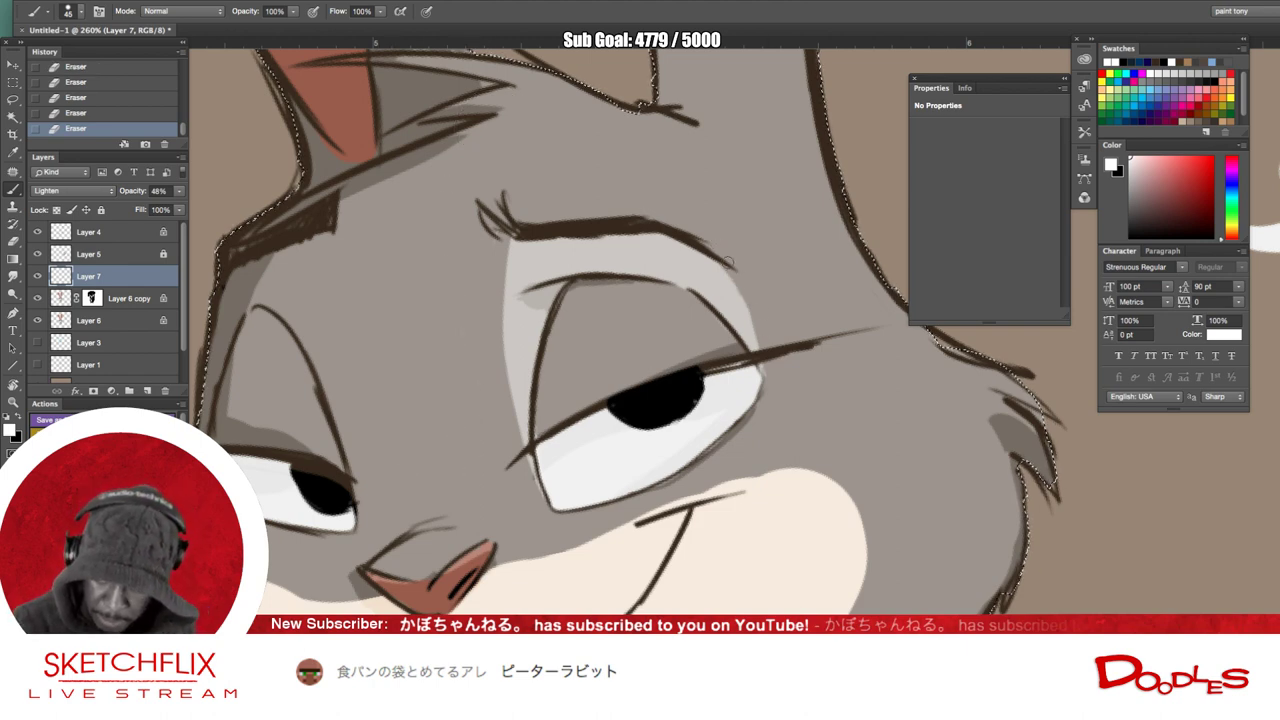
- Enlarge the brush and paint a matching white highlight around the left eyelid, along its inner side, below the eyebrow and down the outer side
key(bracketright)
key(bracketright)
key(bracketright)
key(bracketright)
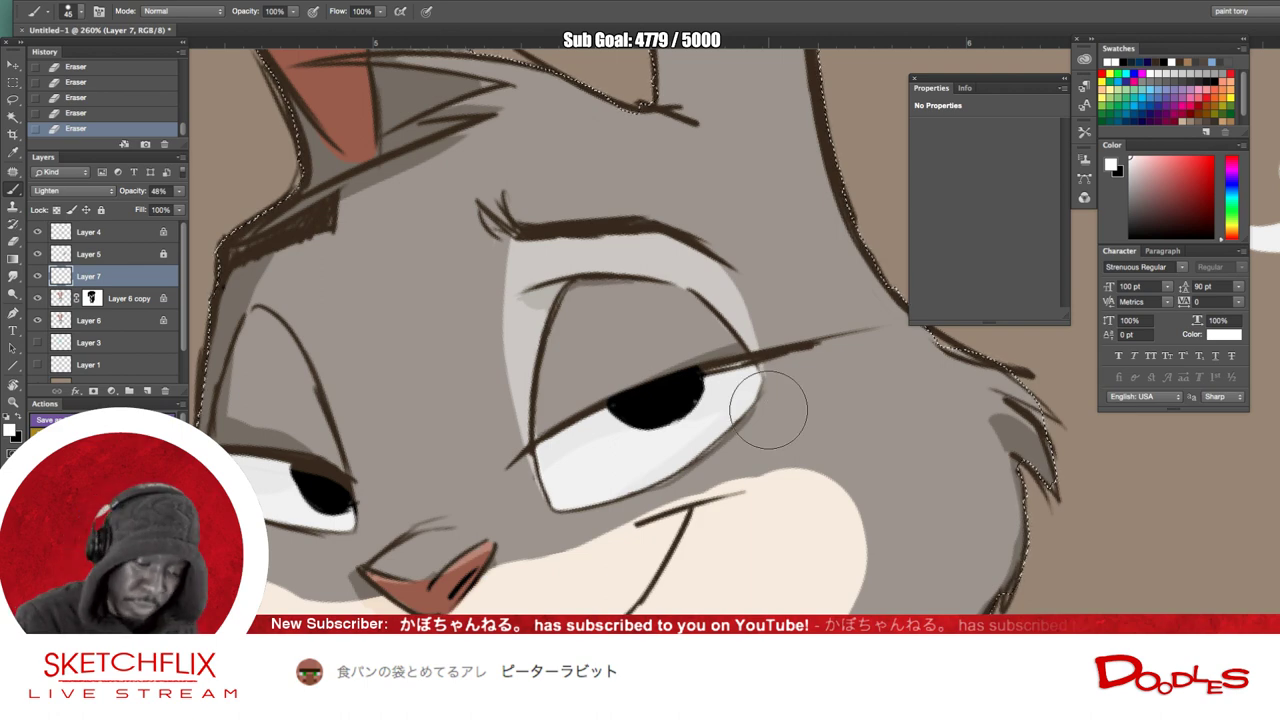
drag(268, 264, 322, 372)
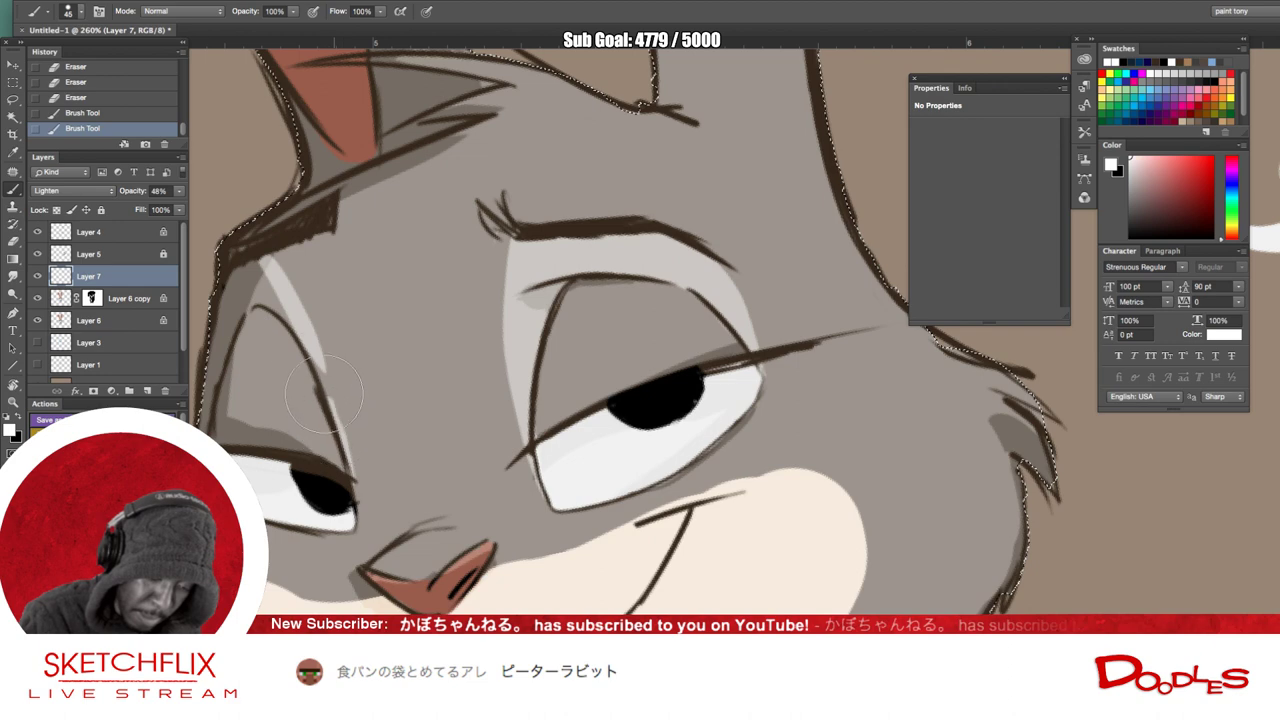
mouse_move(262, 268)
mouse_down()
mouse_move(244, 272)
mouse_move(221, 325)
mouse_move(230, 315)
mouse_up()
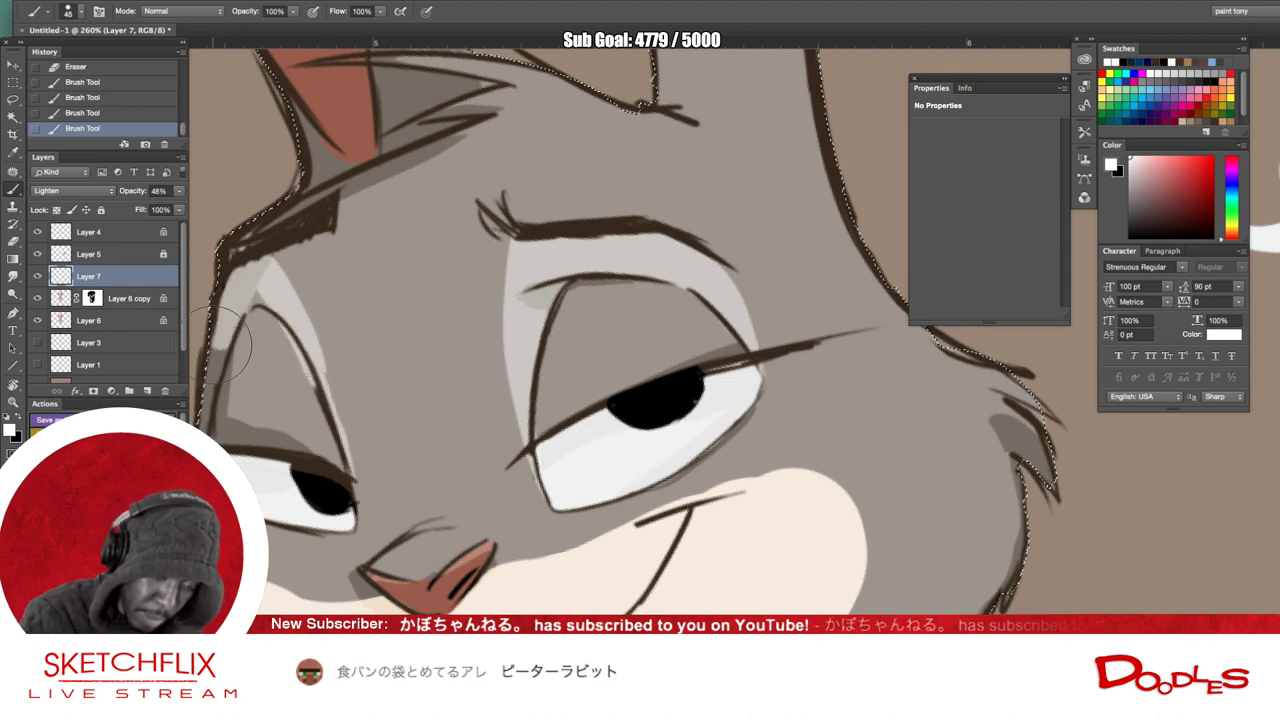
mouse_move(648, 504)
mouse_down()
mouse_move(880, 349)
mouse_move(848, 424)
mouse_up()
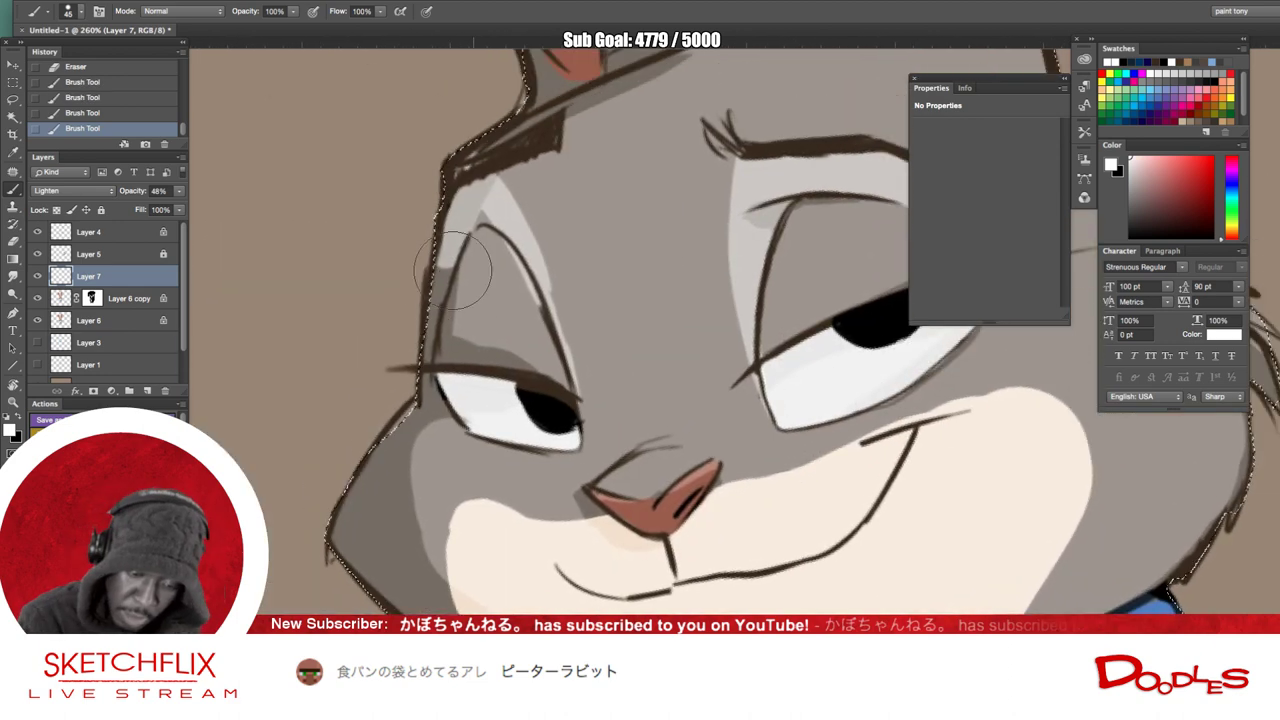
mouse_move(448, 252)
mouse_down()
mouse_move(427, 310)
mouse_move(449, 253)
mouse_move(427, 379)
mouse_move(425, 360)
mouse_move(427, 347)
mouse_move(451, 418)
mouse_up()
key(super+z)
drag(479, 185, 497, 222)
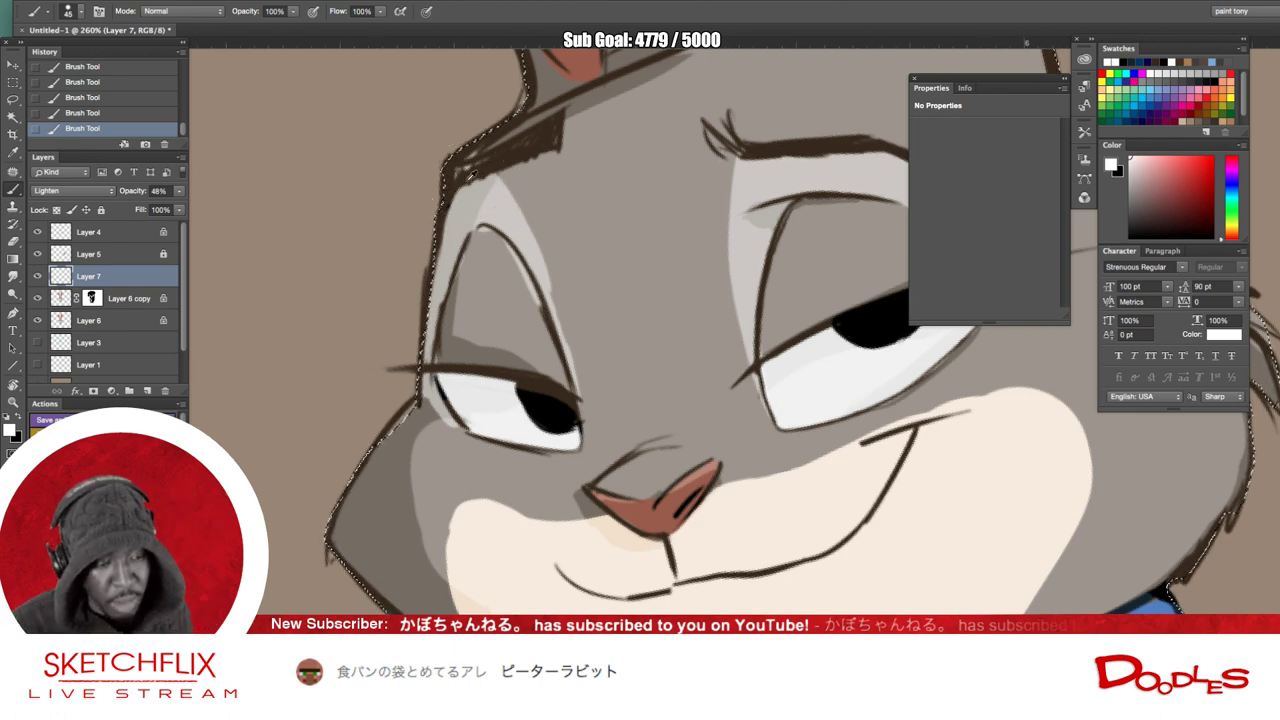
- Examine the eye highlights against the whole rabbit figure and up close on the face
scroll(468, 178, down, 5)
scroll(467, 180, up, 1)
scroll(467, 180, down, 1)
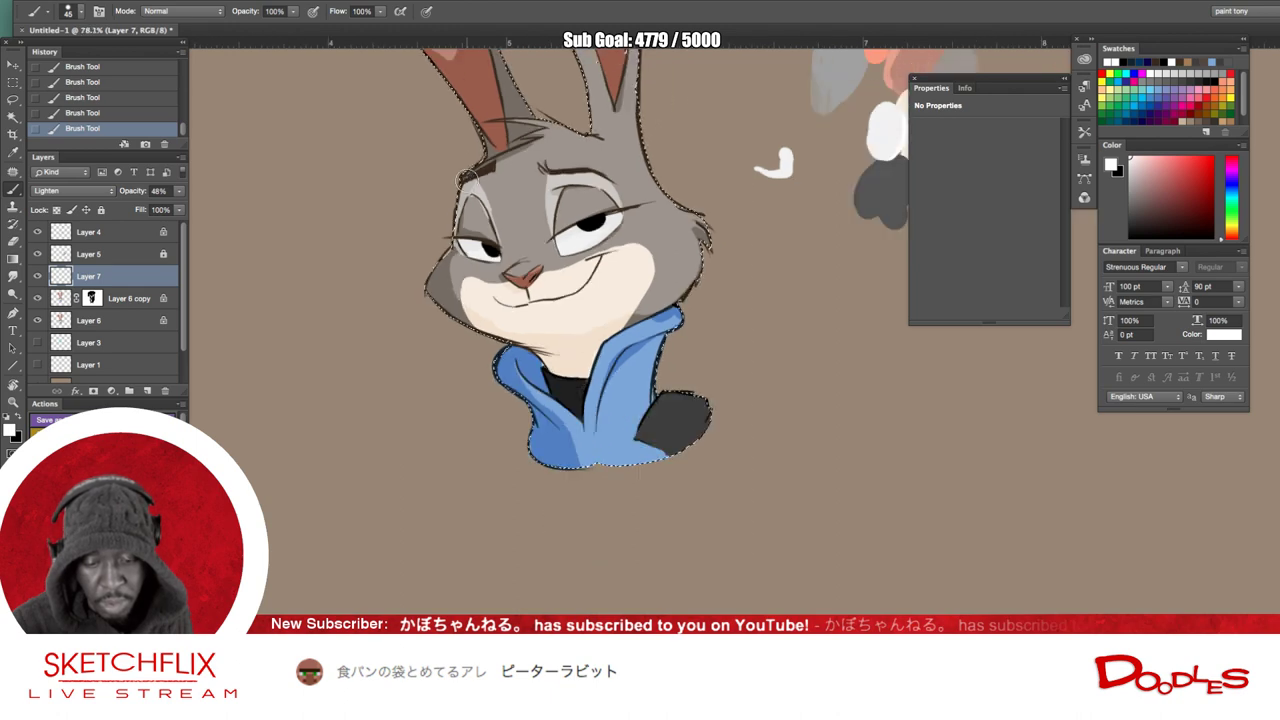
drag(549, 460, 518, 548)
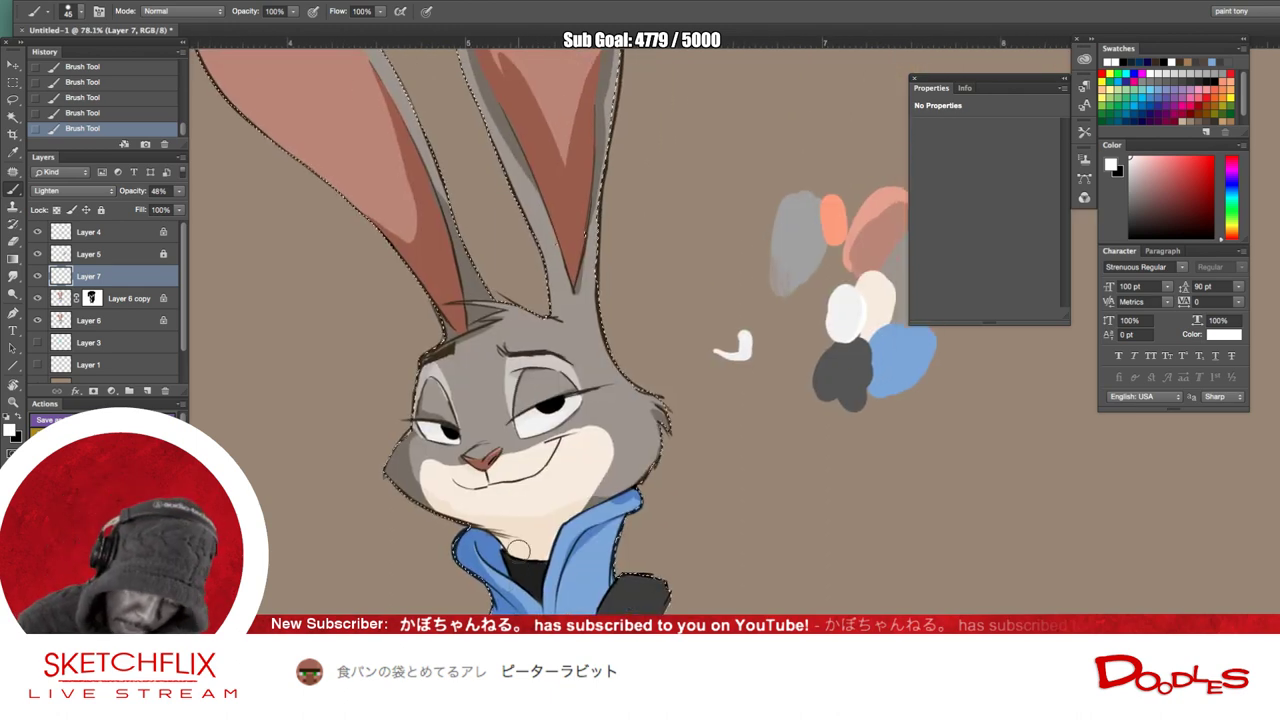
scroll(519, 549, up, 2)
scroll(521, 547, down, 5)
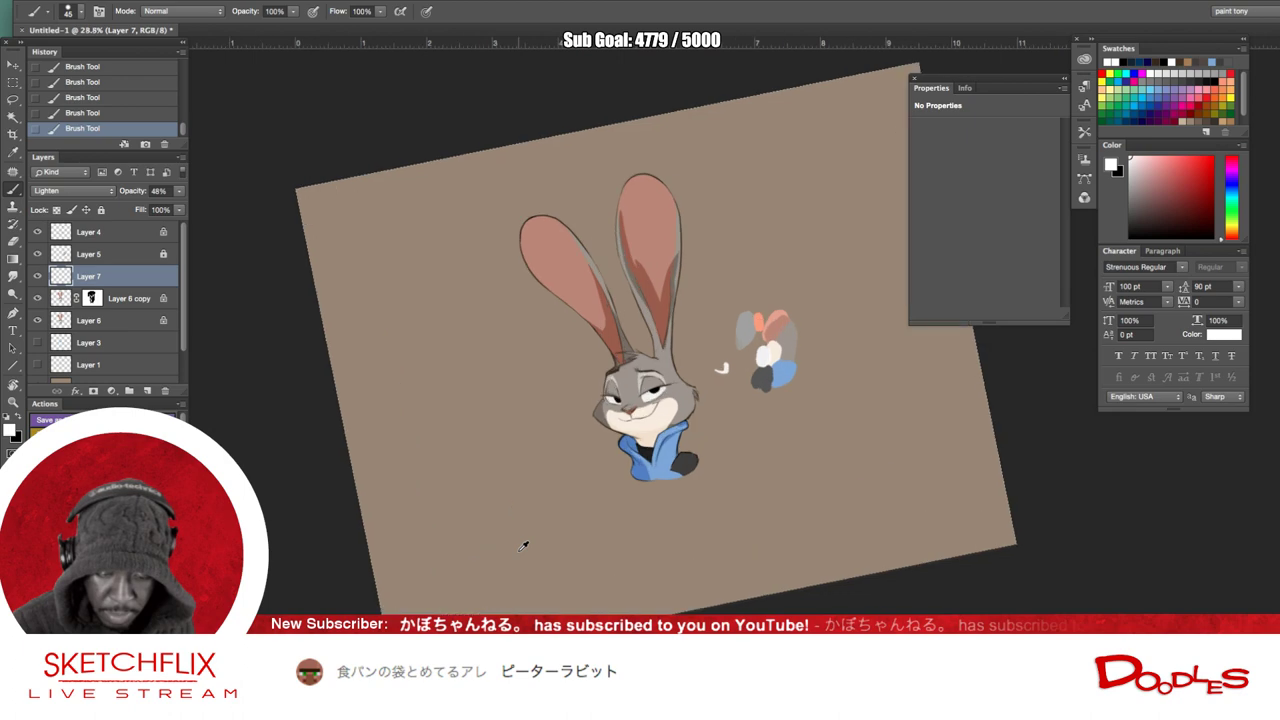
scroll(519, 550, up, 4)
drag(663, 346, 464, 522)
drag(662, 406, 457, 569)
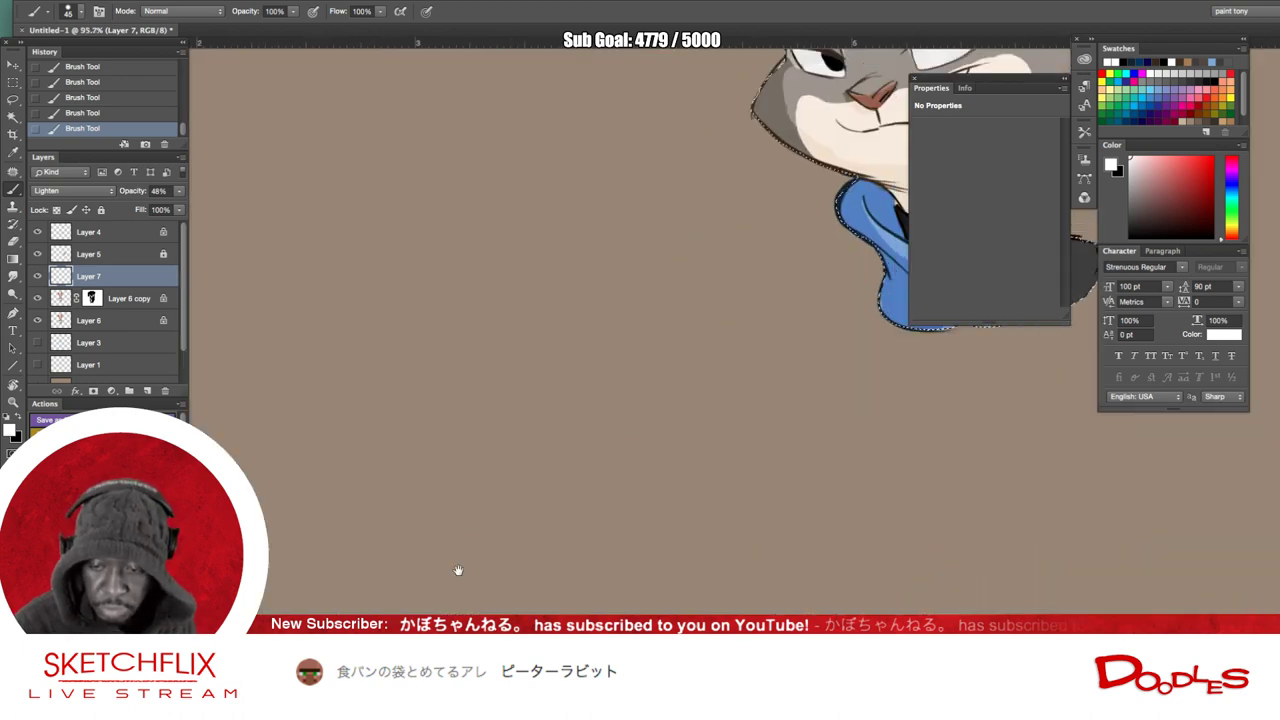
scroll(682, 426, up, 5)
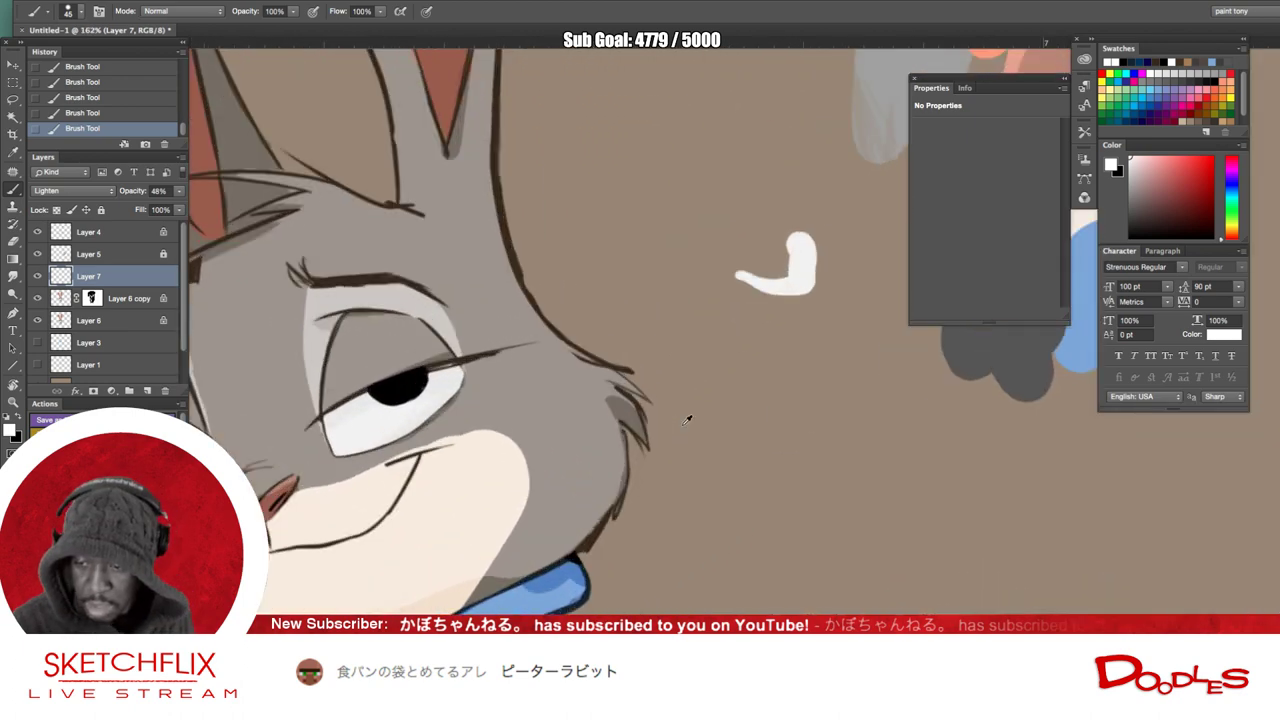
drag(488, 458, 688, 441)
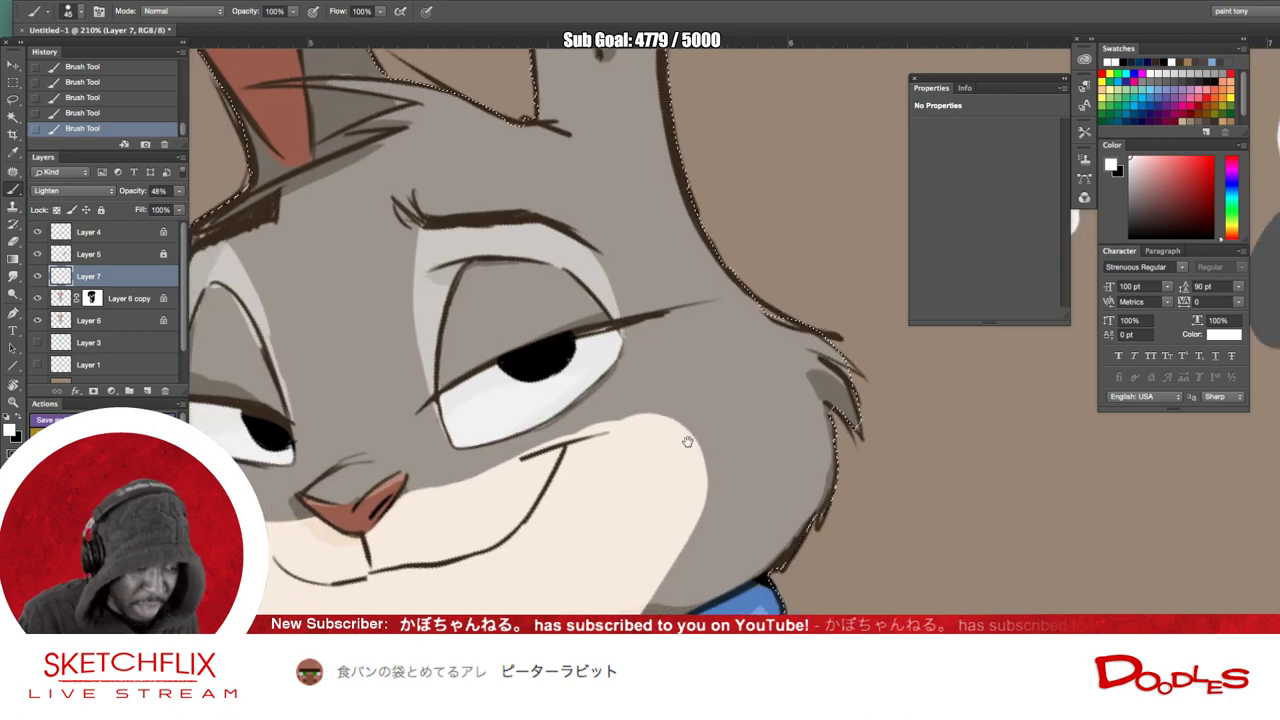
- Hide and reshow the Layer 4 line art to check the flat colours and highlights beneath it
click(97, 262)
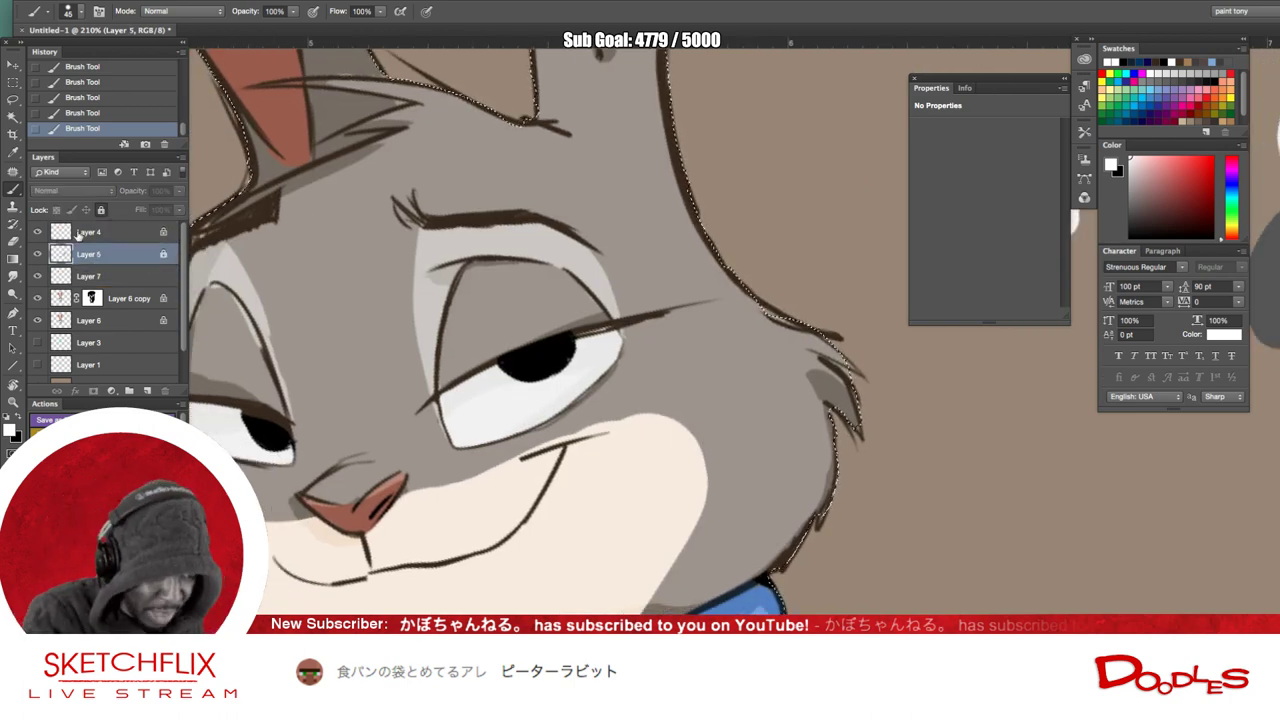
click(38, 232)
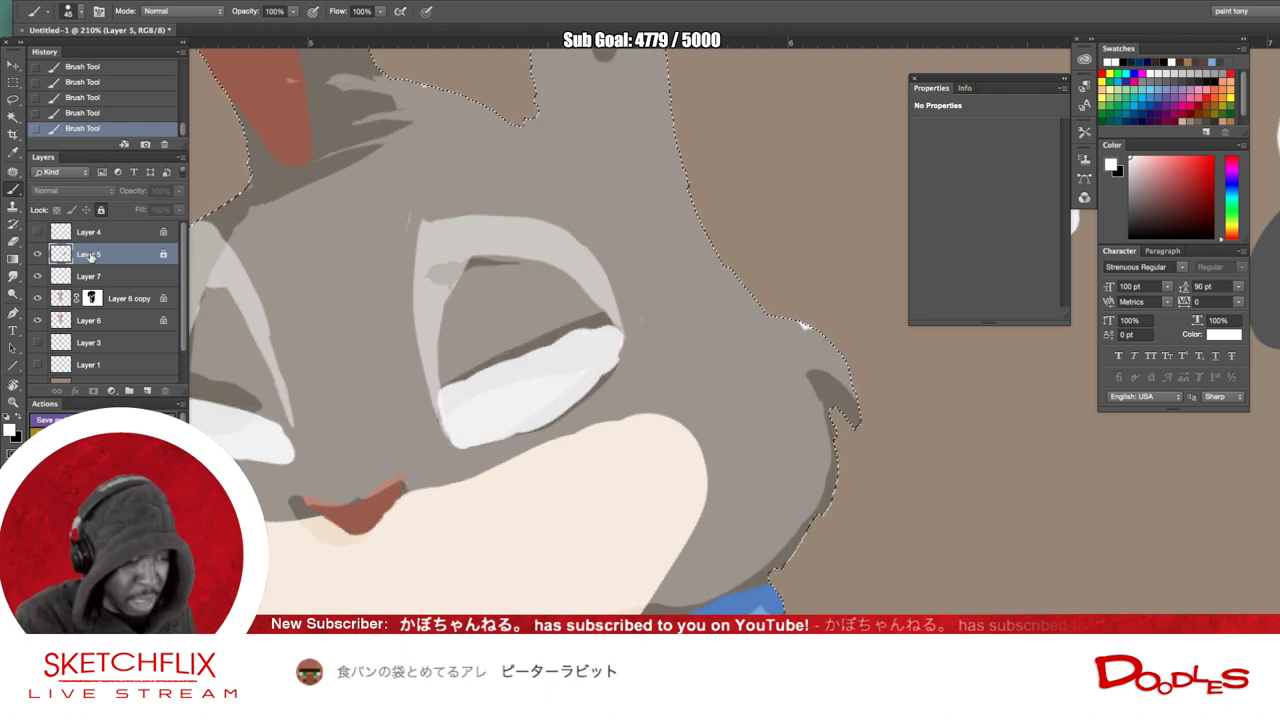
click(39, 233)
scroll(41, 236, down, 3)
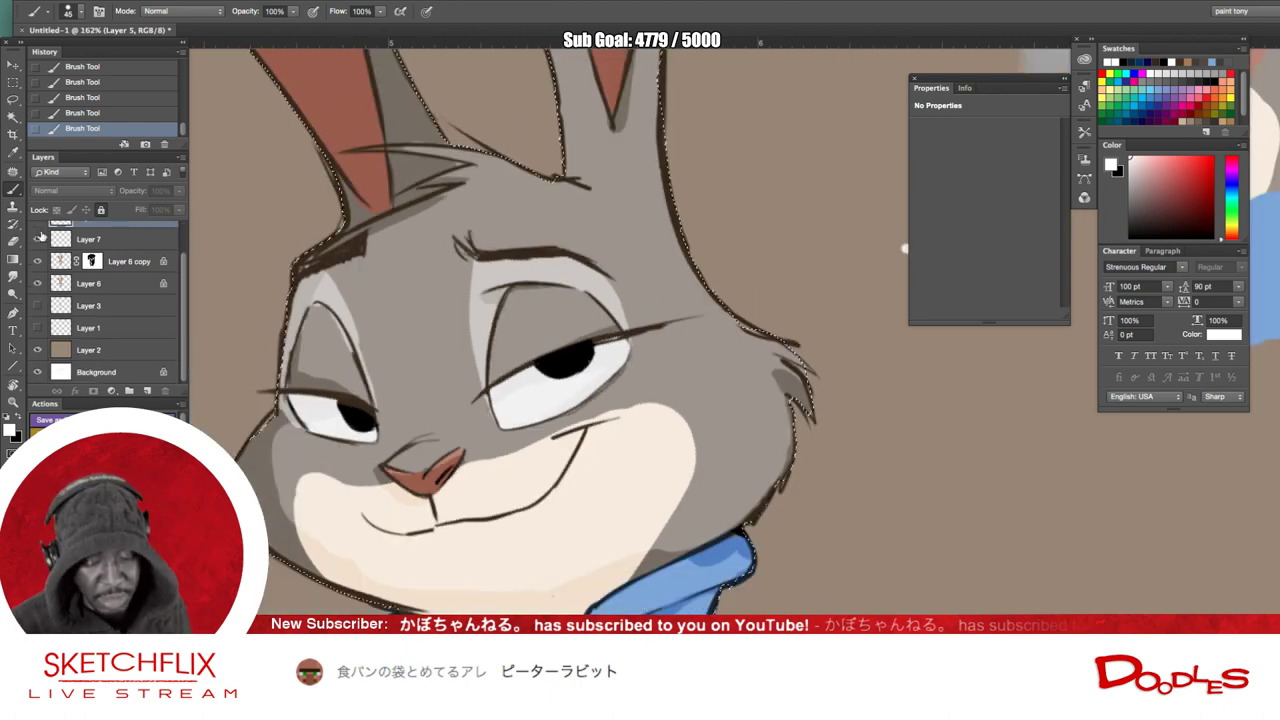
scroll(42, 237, up, 3)
scroll(42, 237, down, 3)
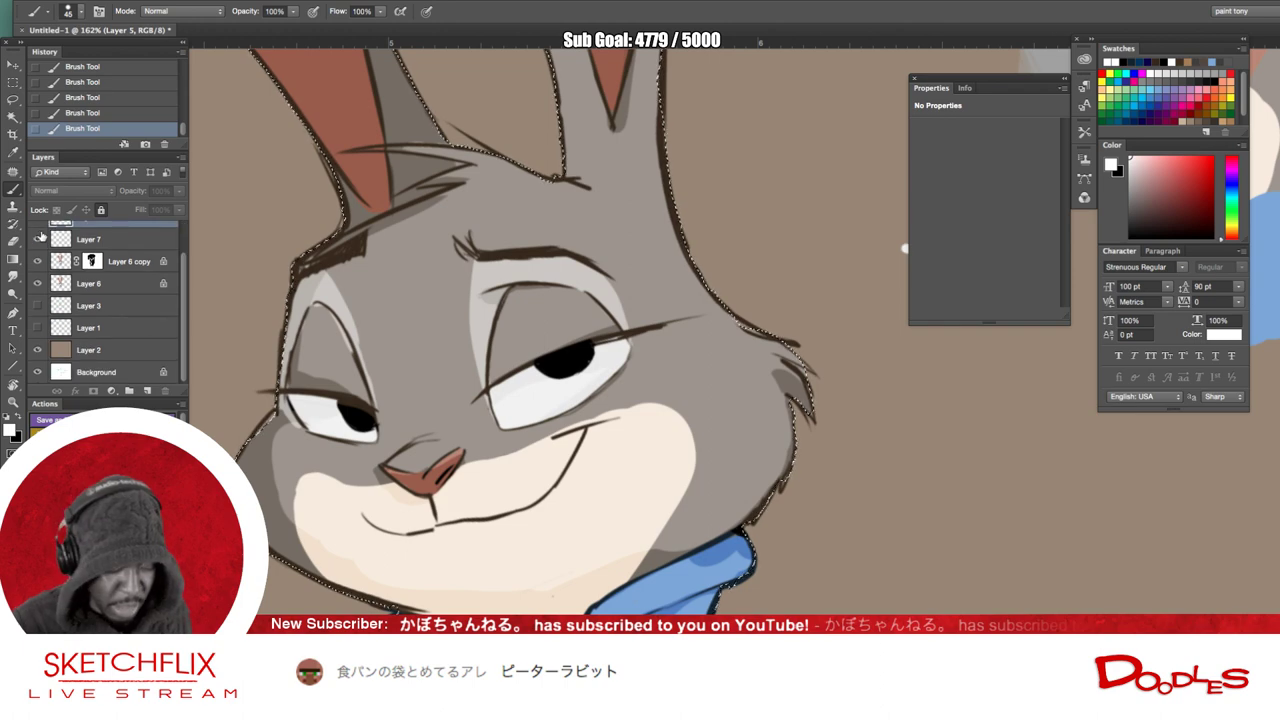
- Select Layer 7 and switch its visibility off and on to compare the face with and without the highlights
drag(509, 469, 634, 449)
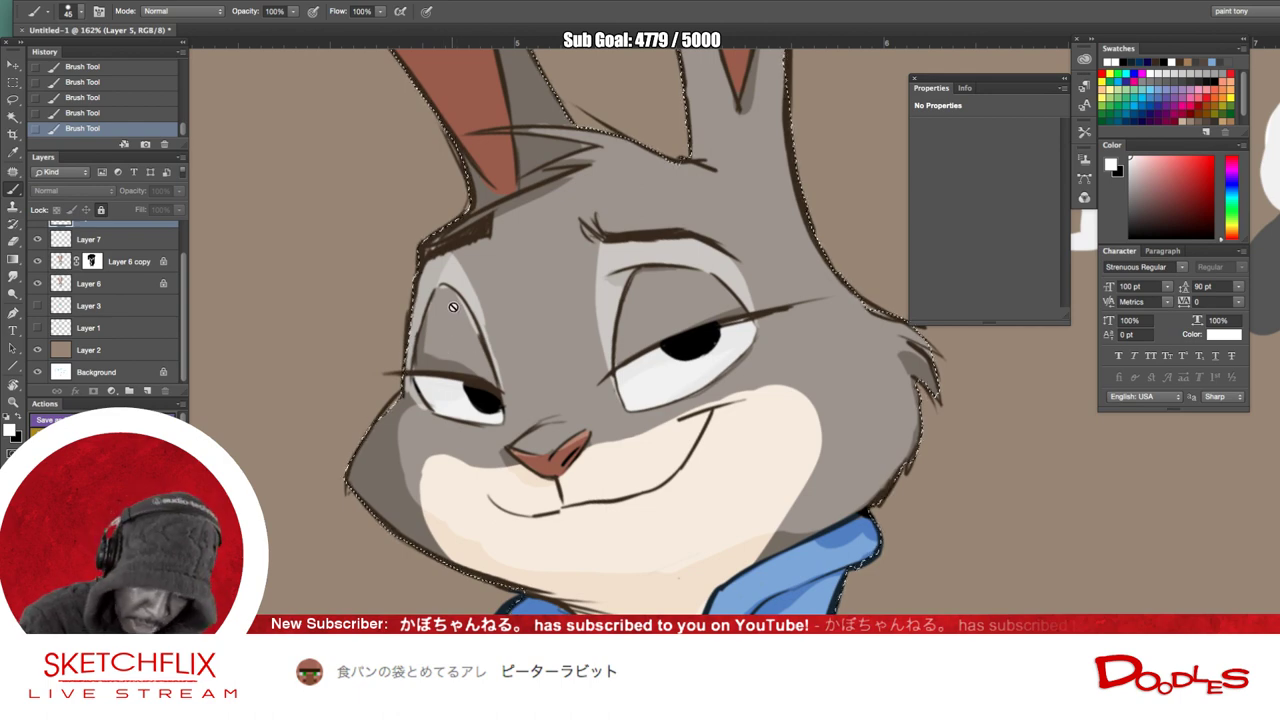
click(131, 245)
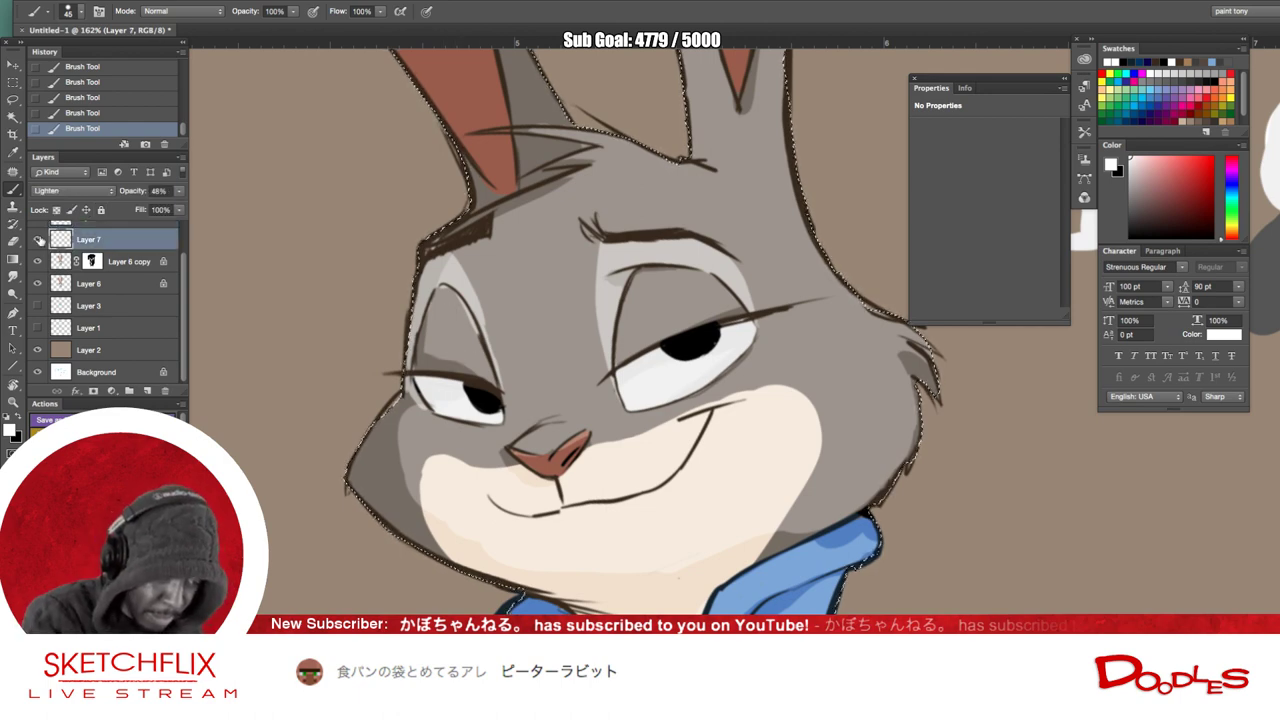
click(39, 239)
click(39, 239)
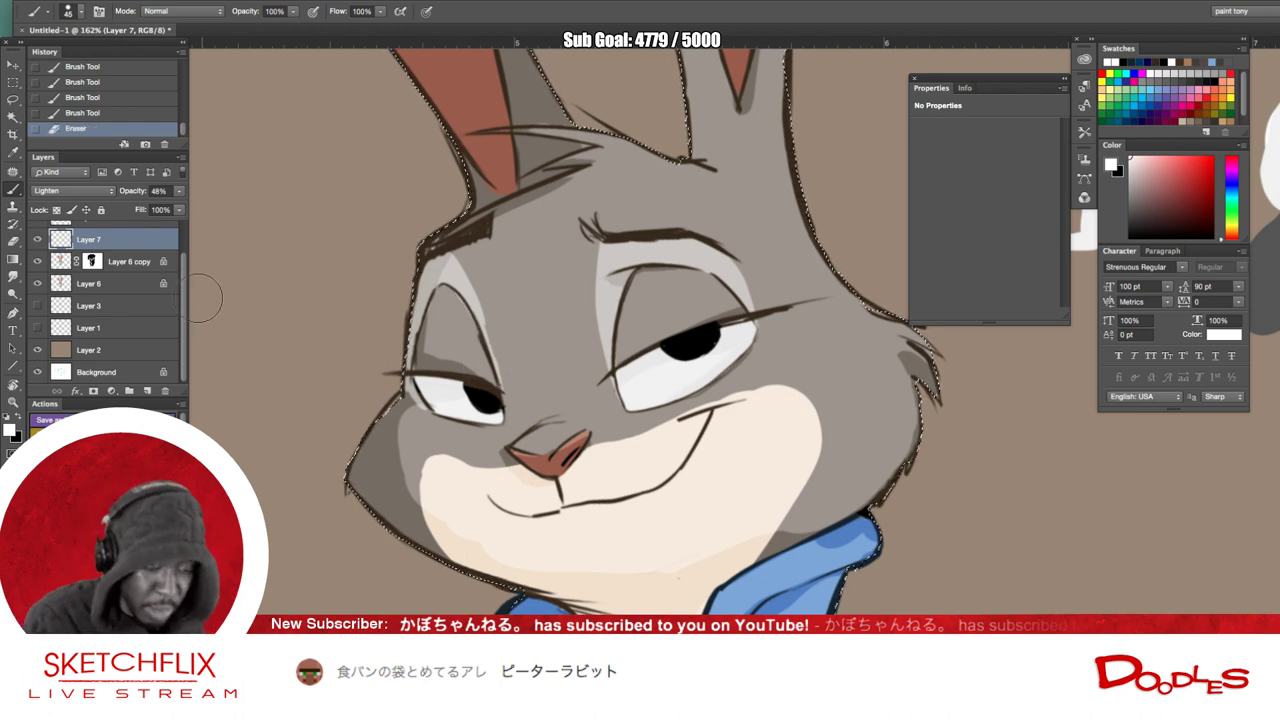
drag(185, 289, 183, 258)
- Select the Layer 4 line art, check it by hiding and reshowing it, and unlock its transparent pixels
click(52, 250)
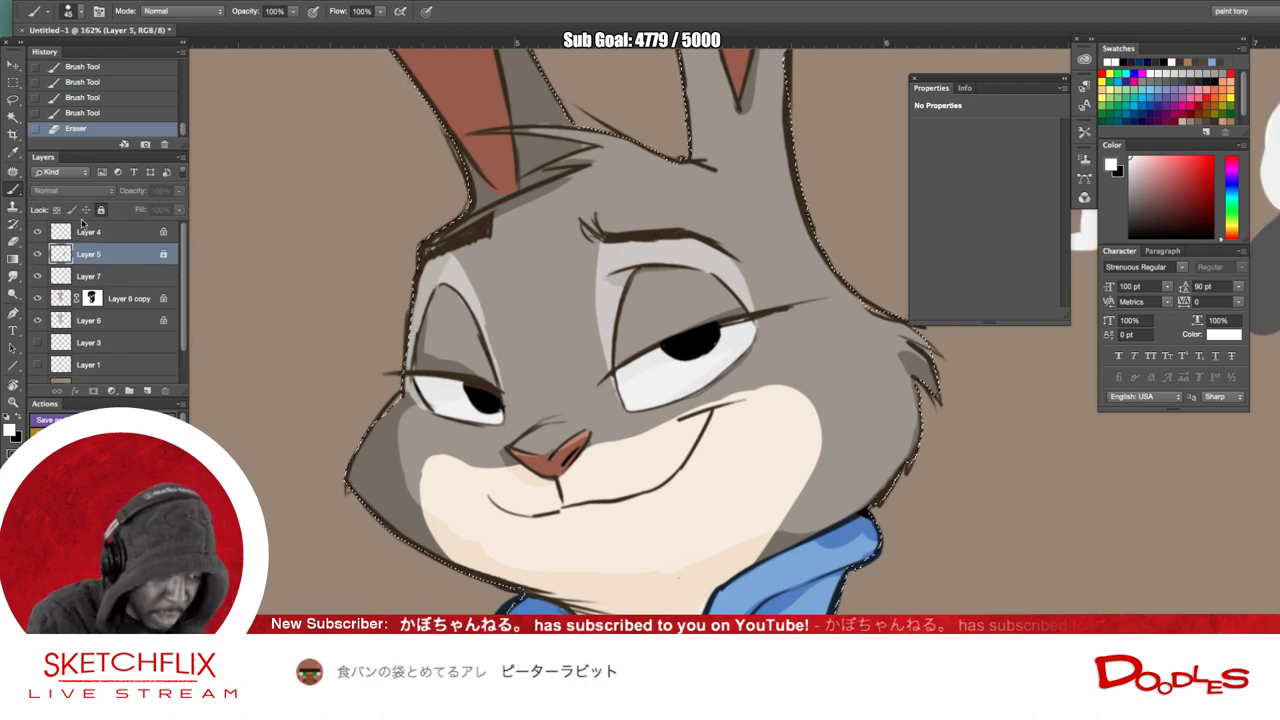
click(117, 234)
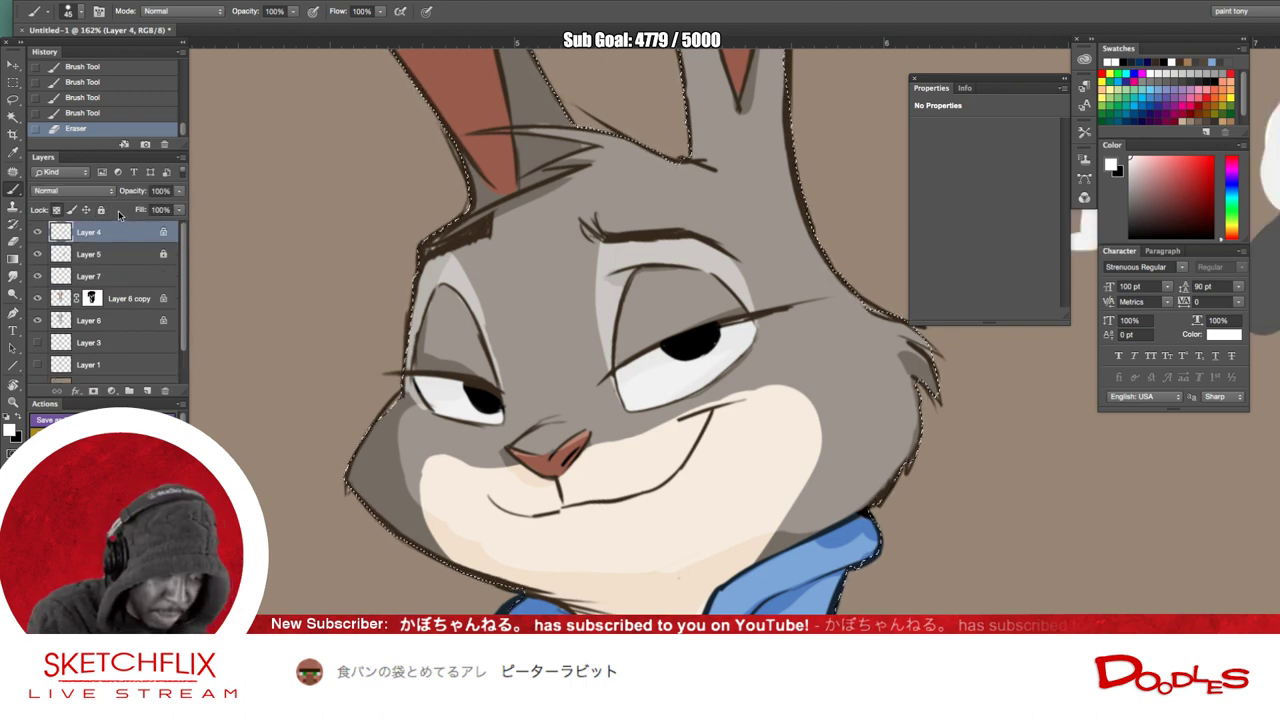
click(39, 231)
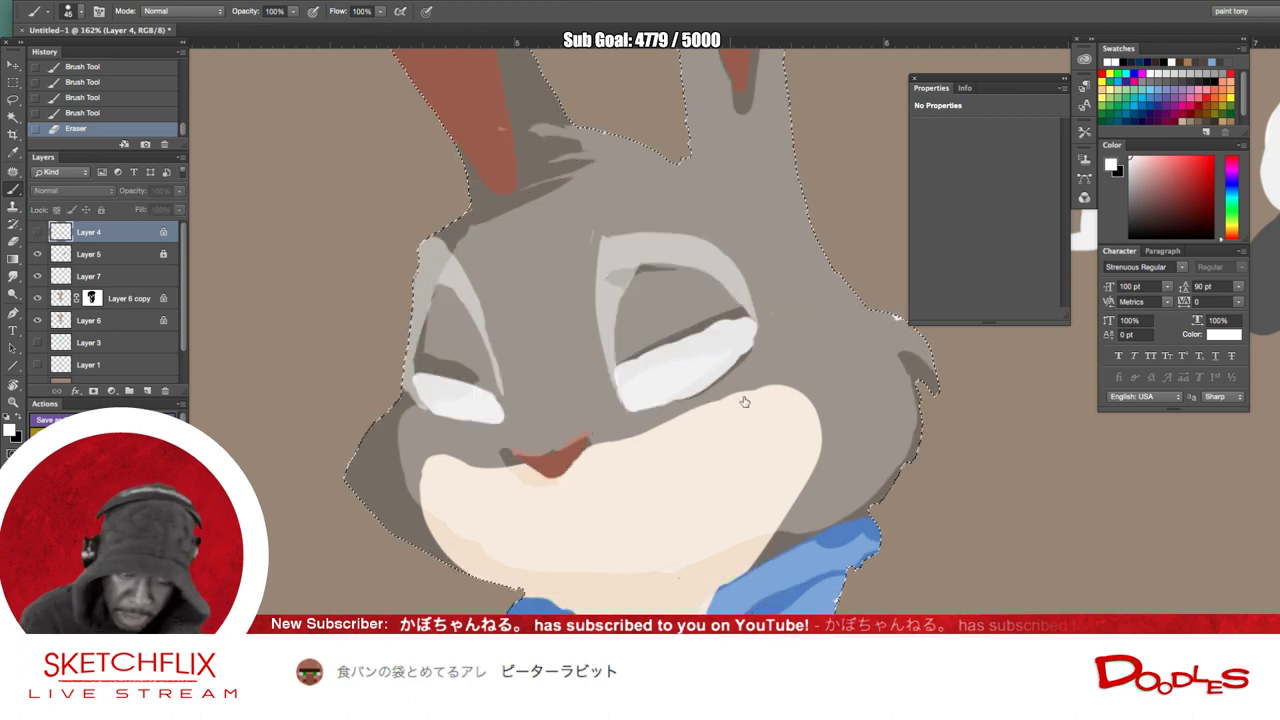
click(38, 233)
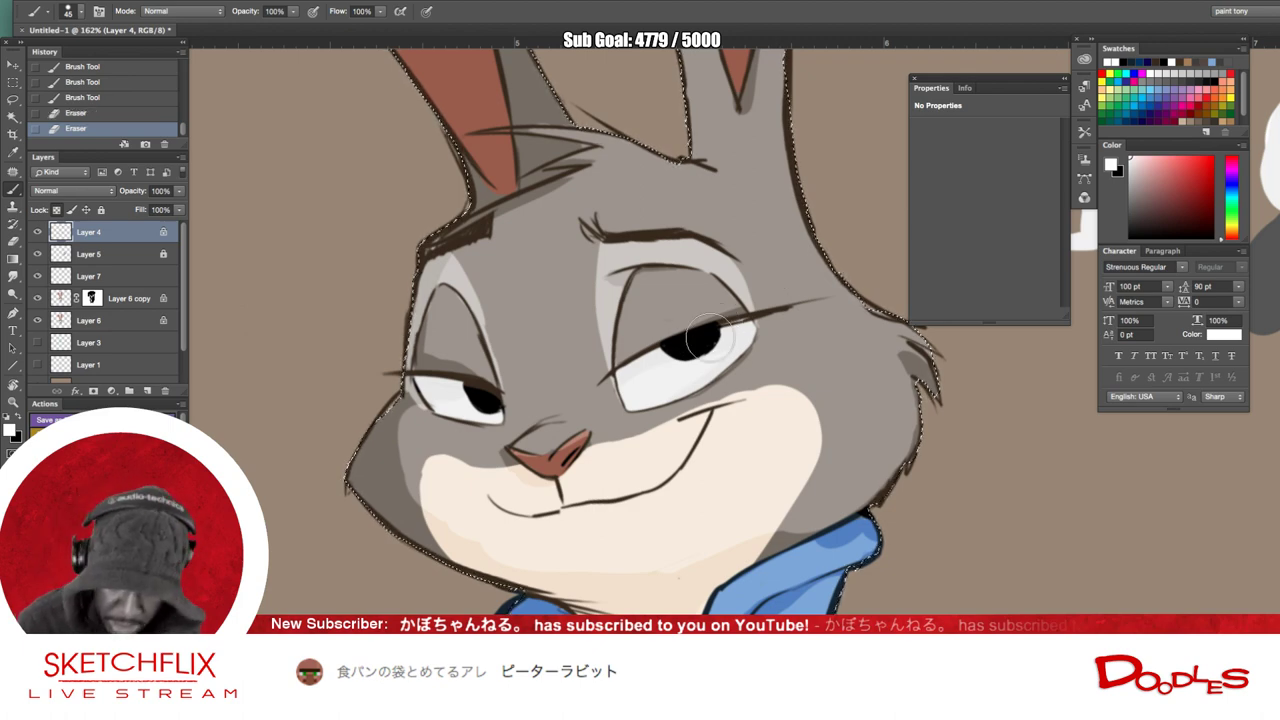
click(57, 210)
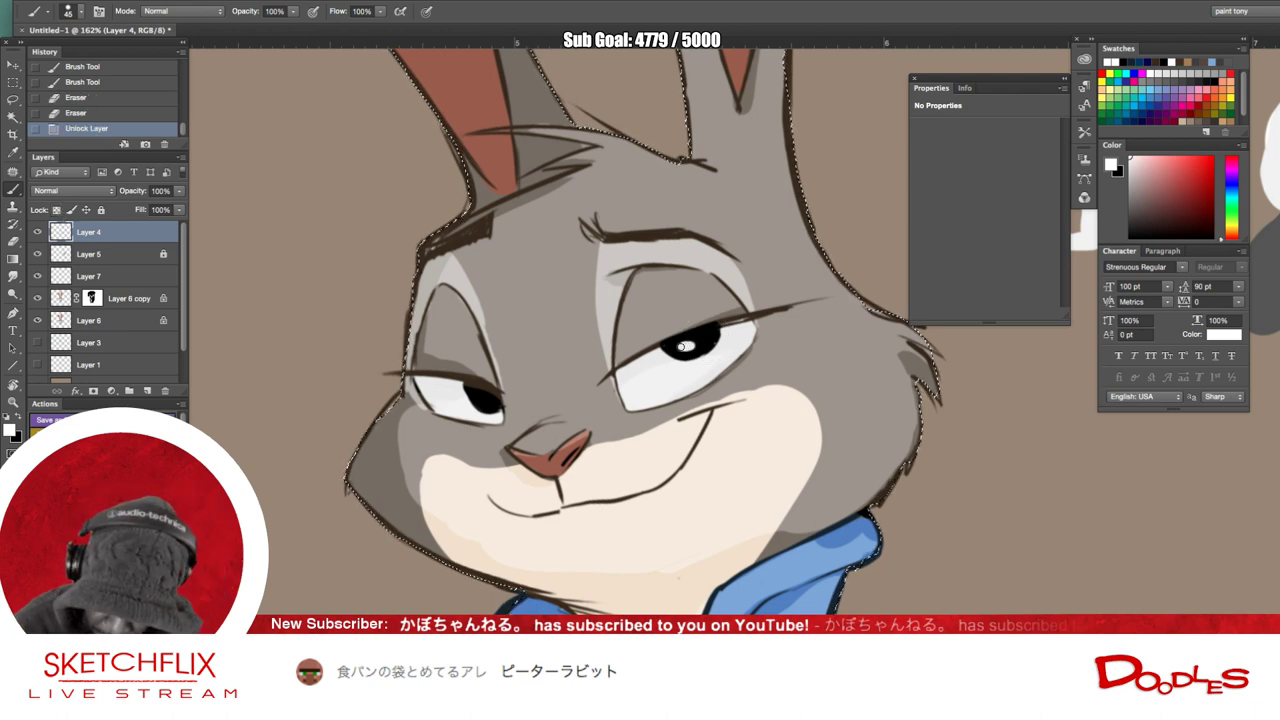
- Erase the black fill inside the right eye's pupil on Layer 4, leaving only a thin dark outline
drag(690, 354, 702, 352)
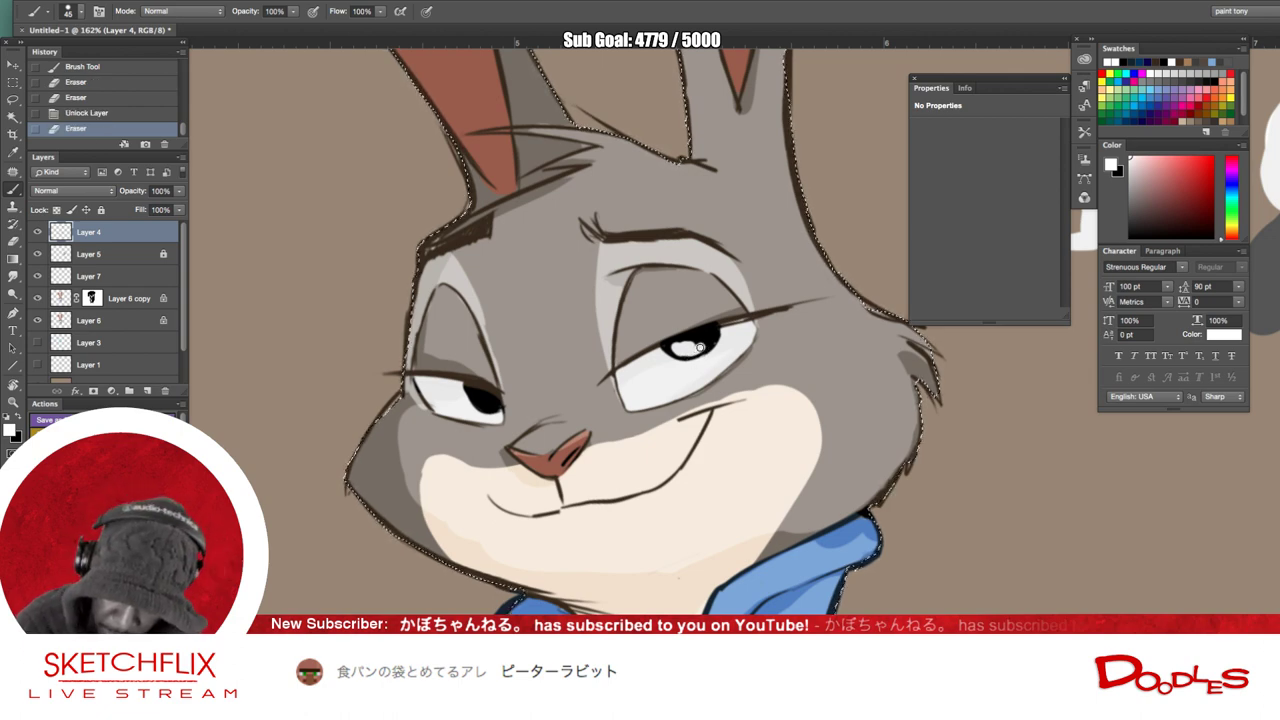
drag(700, 347, 704, 344)
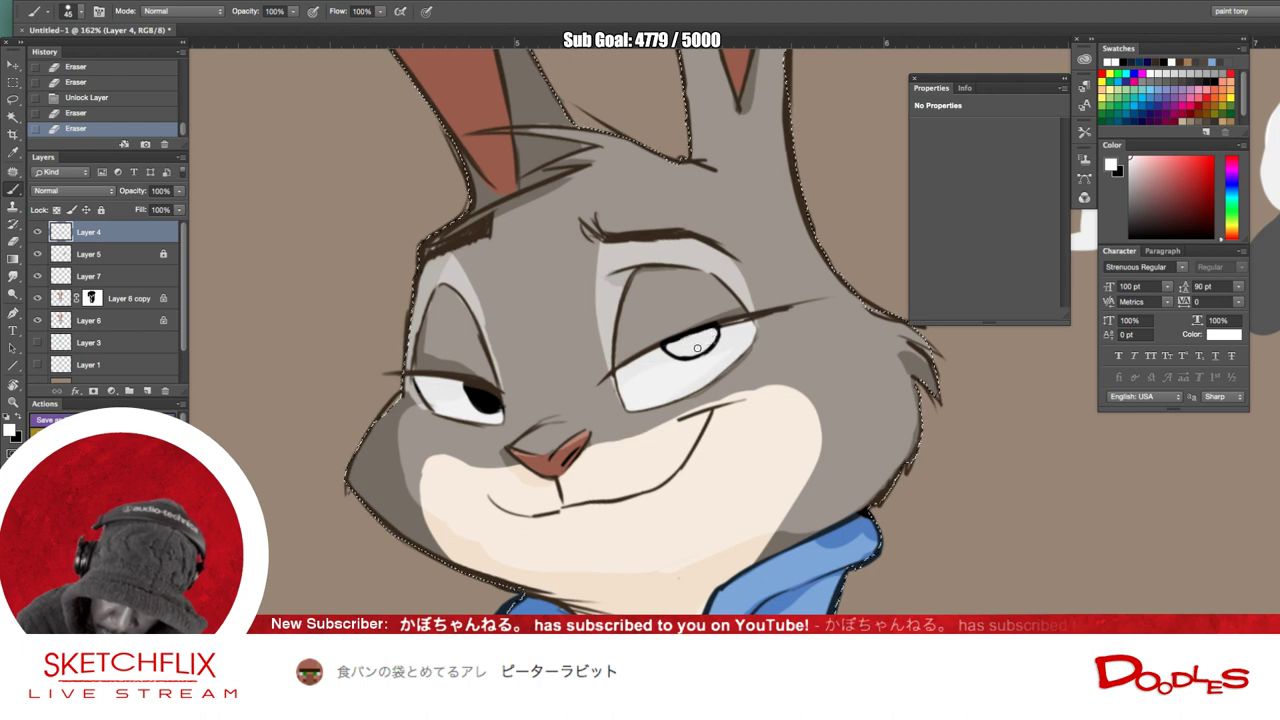
click(671, 346)
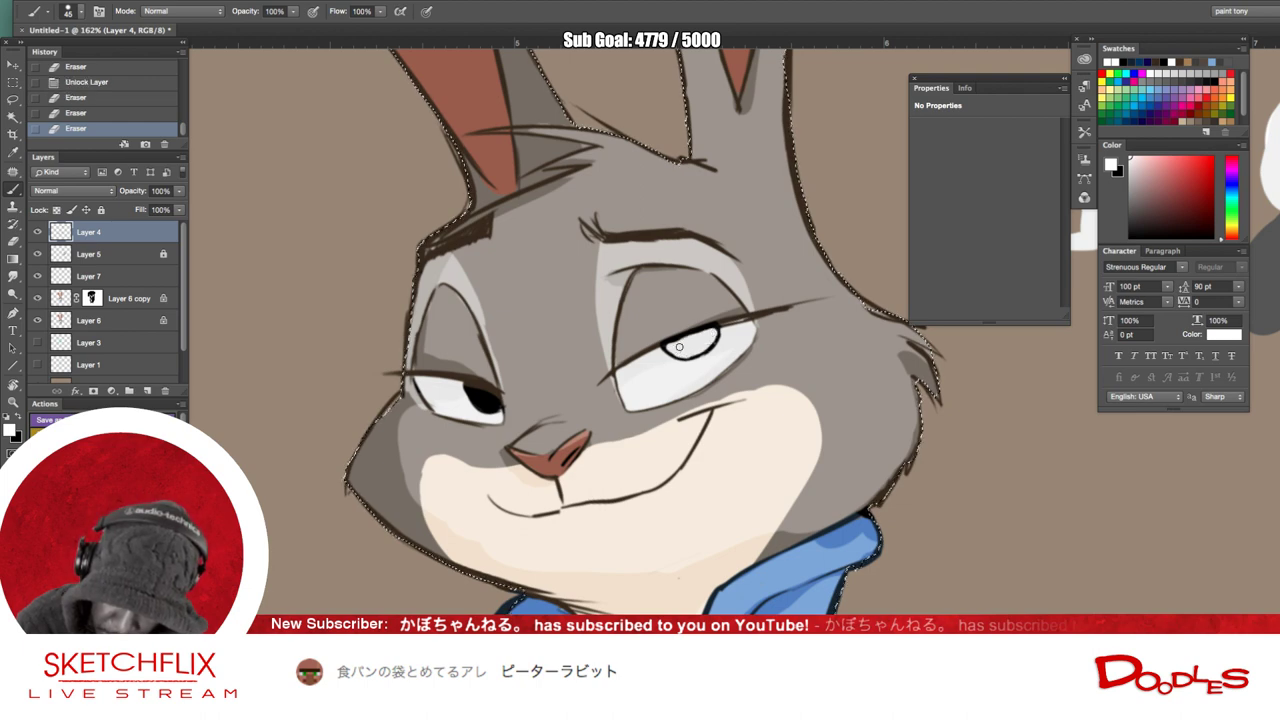
click(705, 330)
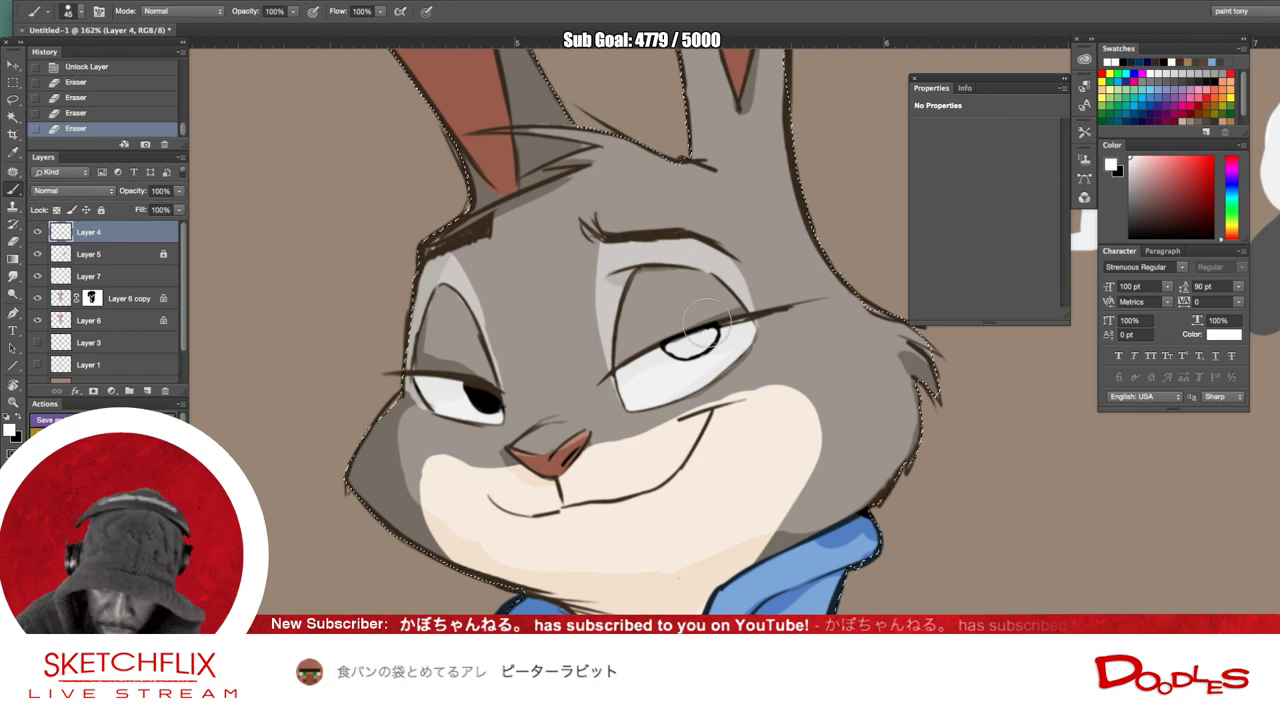
- Paint a black pupil inside the right eye's outline on Layer 4 with a much smaller brush, leaving a small highlight and an unpainted iris ring
scroll(705, 322, up, 2)
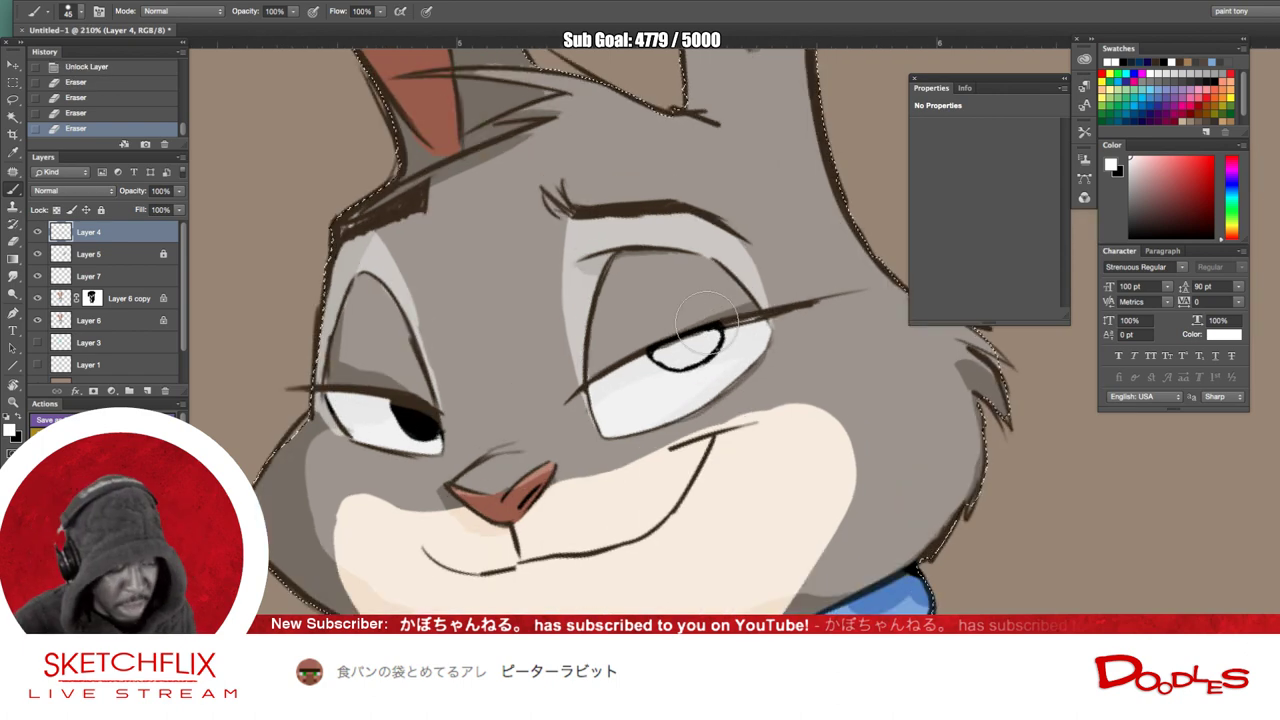
key(x)
key(bracketleft)
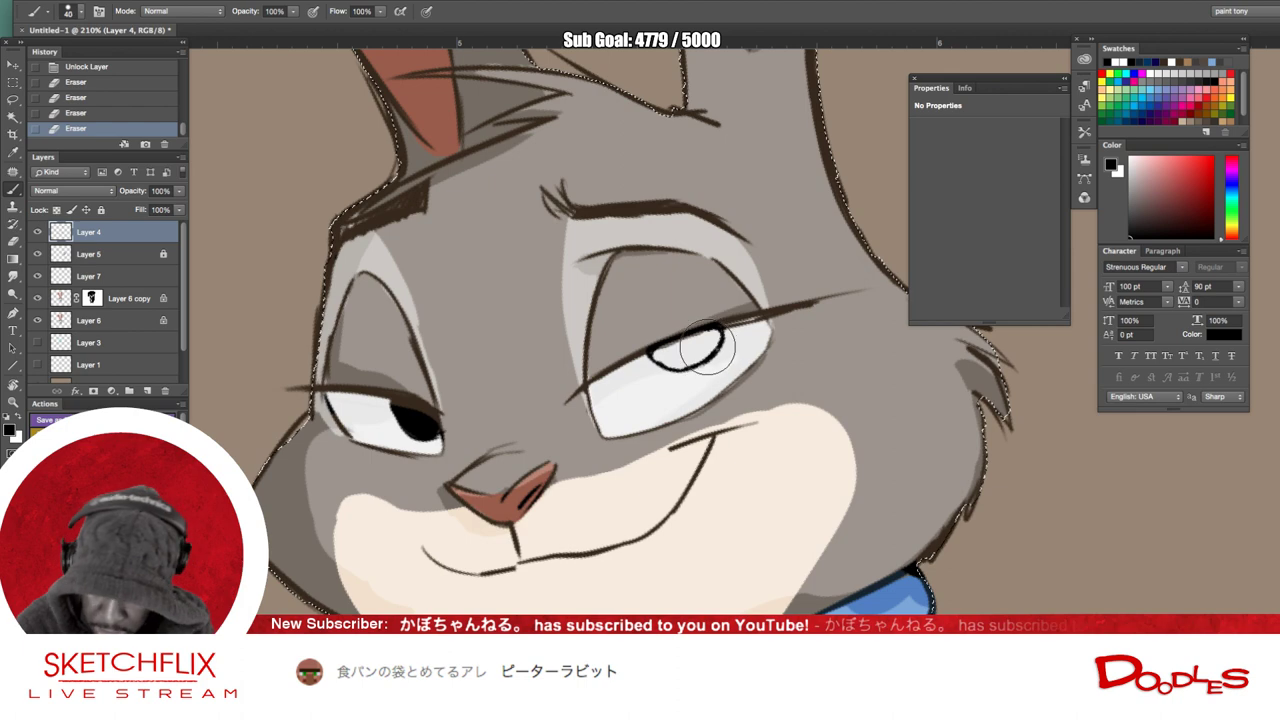
key(bracketleft)
key(bracketleft)
key(bracketleft)
key(bracketleft)
key(bracketleft)
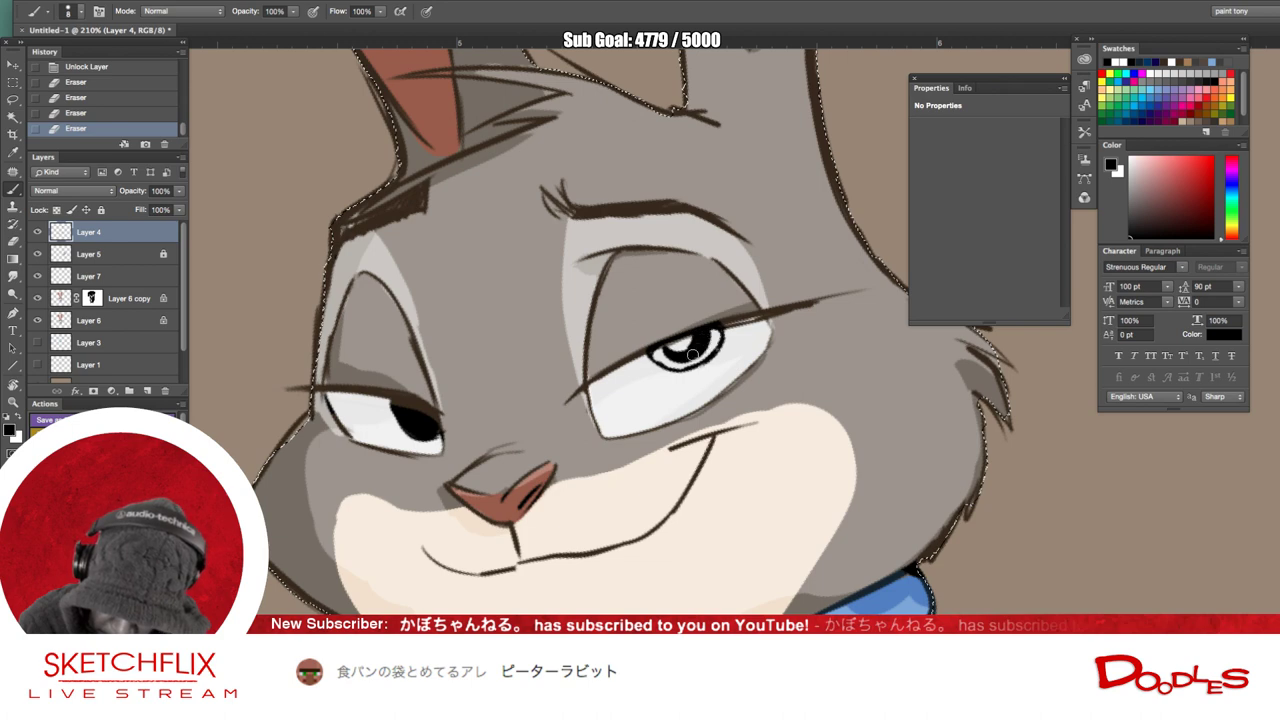
drag(692, 354, 666, 350)
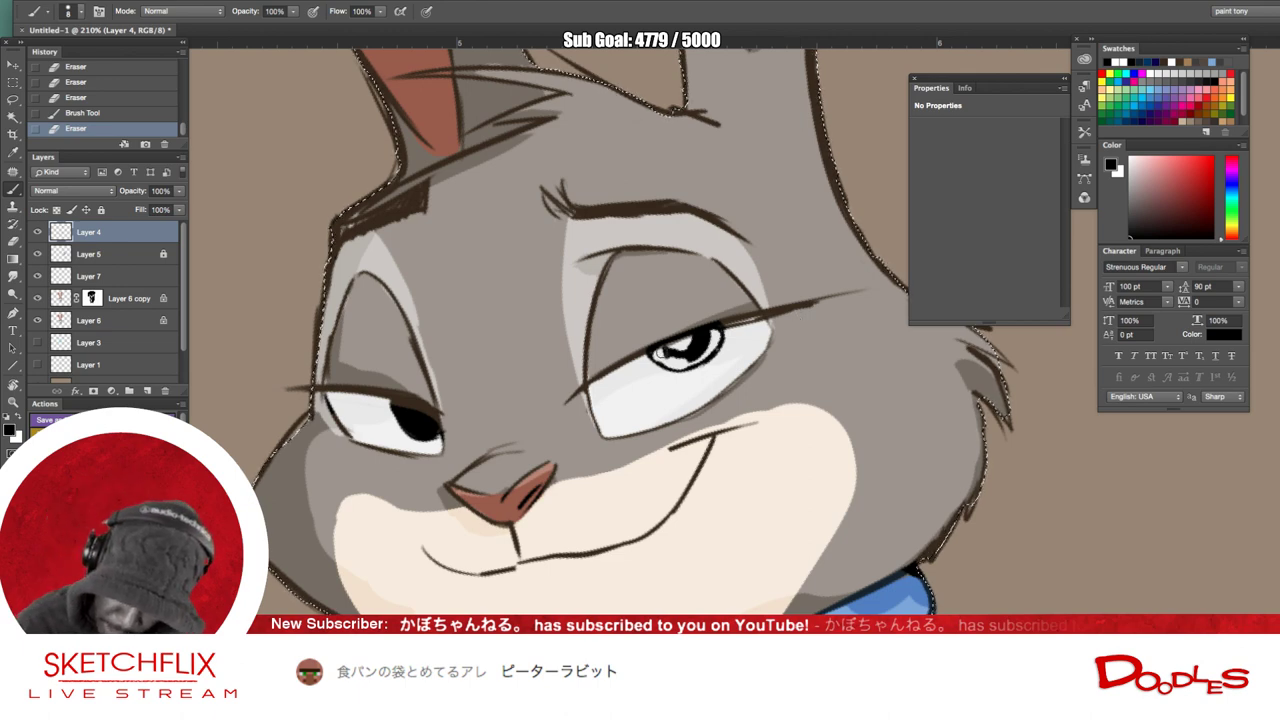
drag(664, 354, 670, 354)
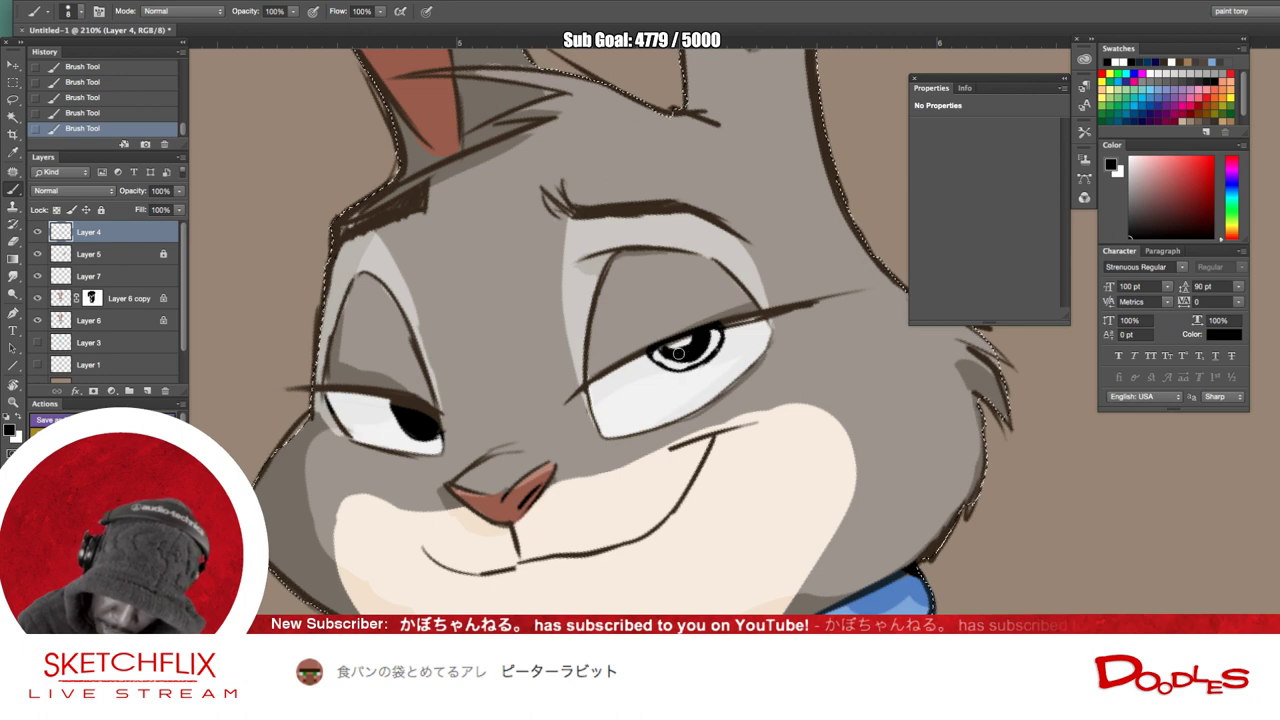
drag(663, 351, 667, 356)
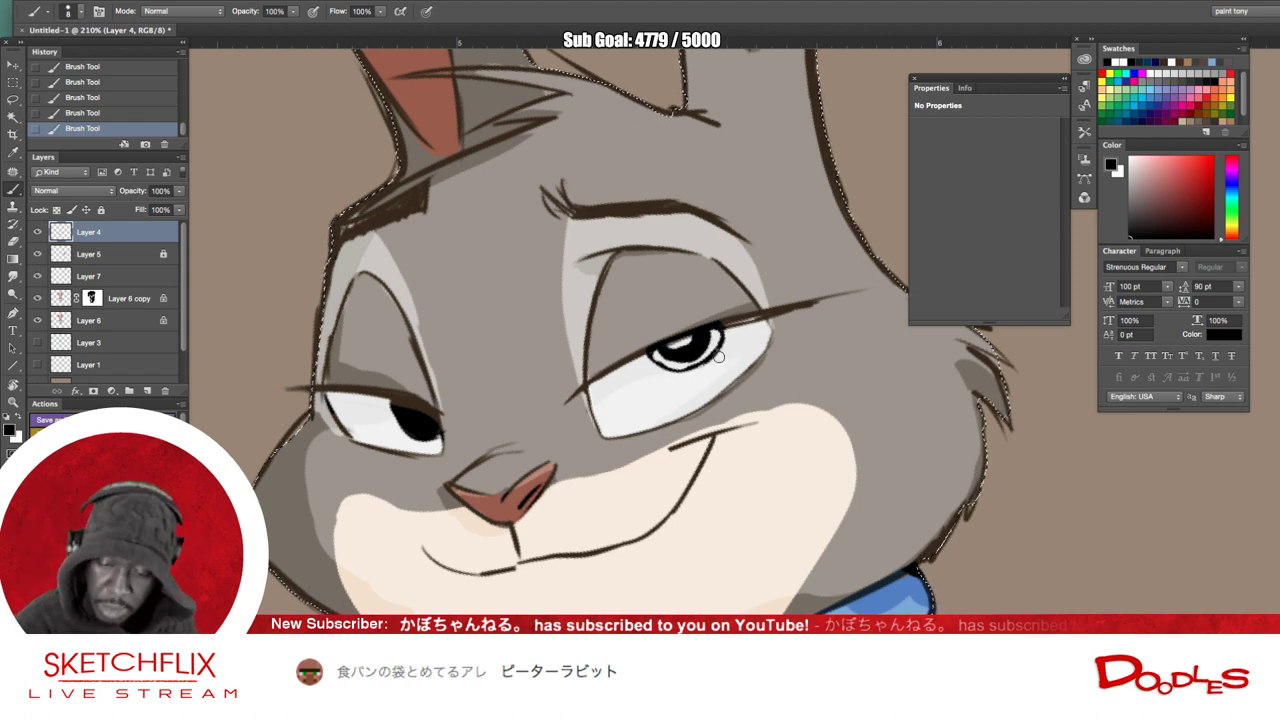
- Rework the left eye's pupil on Layer 4 into an outline, iris ring and black centre with a highlight, and clean the right eye's ring
click(398, 410)
drag(400, 411, 423, 432)
drag(421, 431, 427, 427)
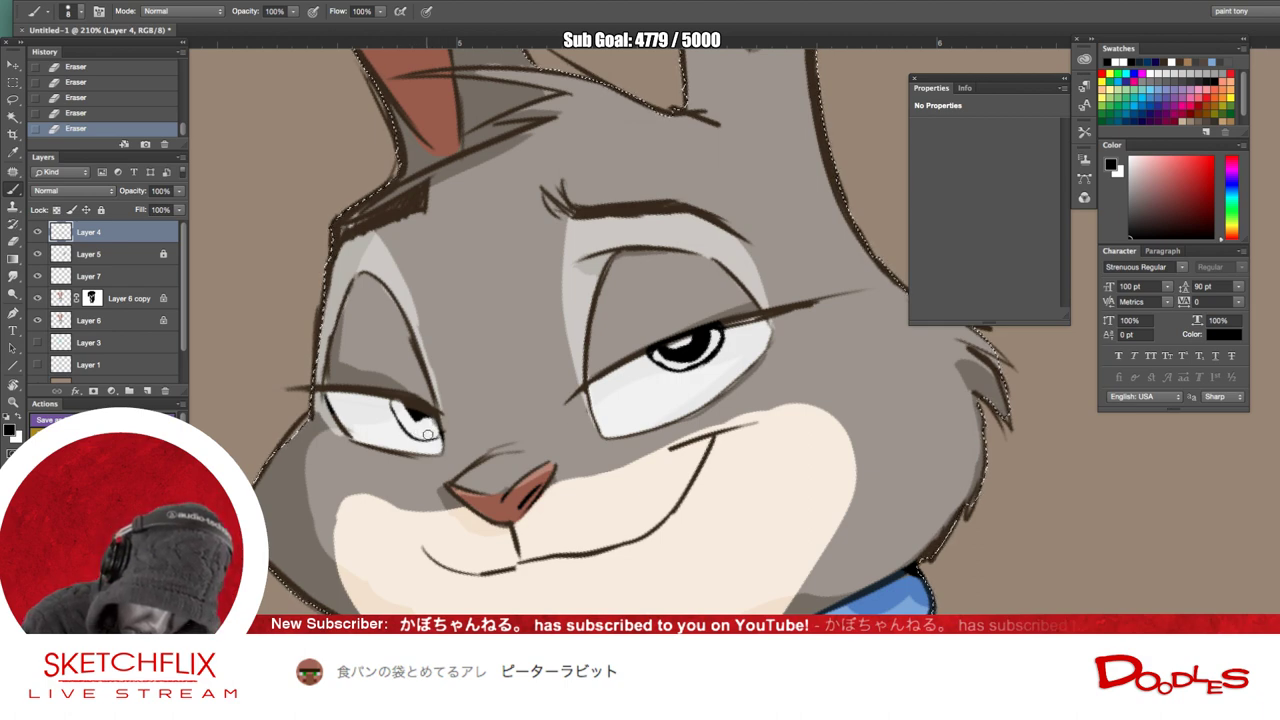
drag(404, 405, 430, 418)
key(e)
key(b)
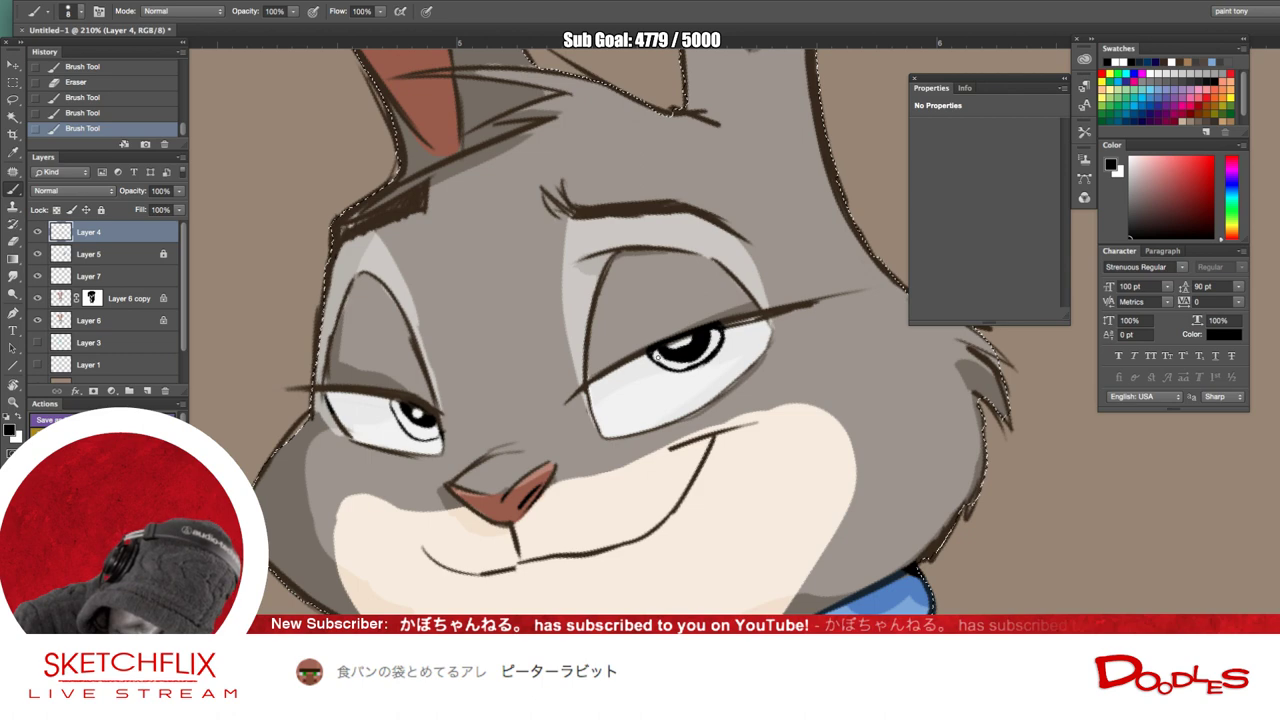
mouse_move(682, 366)
mouse_down()
mouse_move(700, 370)
mouse_move(718, 348)
mouse_up()
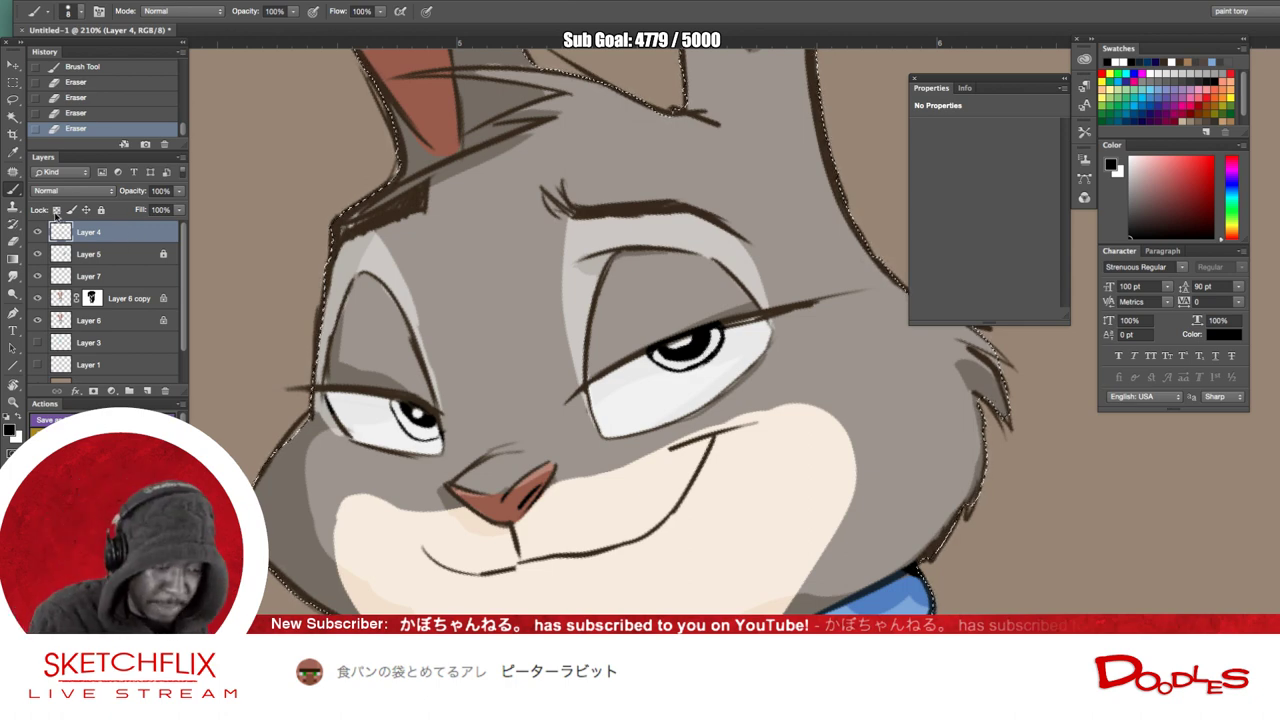
- Paint the iris rings of both eyes purple on Layer 6
click(105, 319)
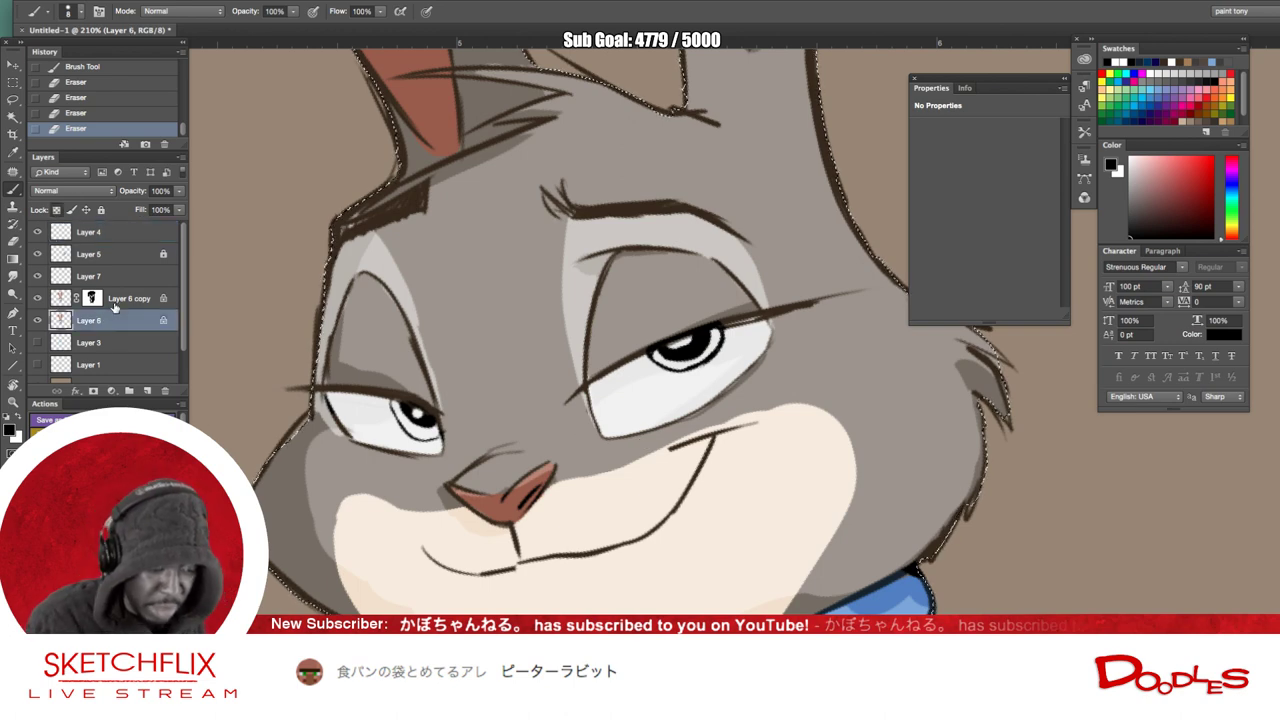
click(1176, 89)
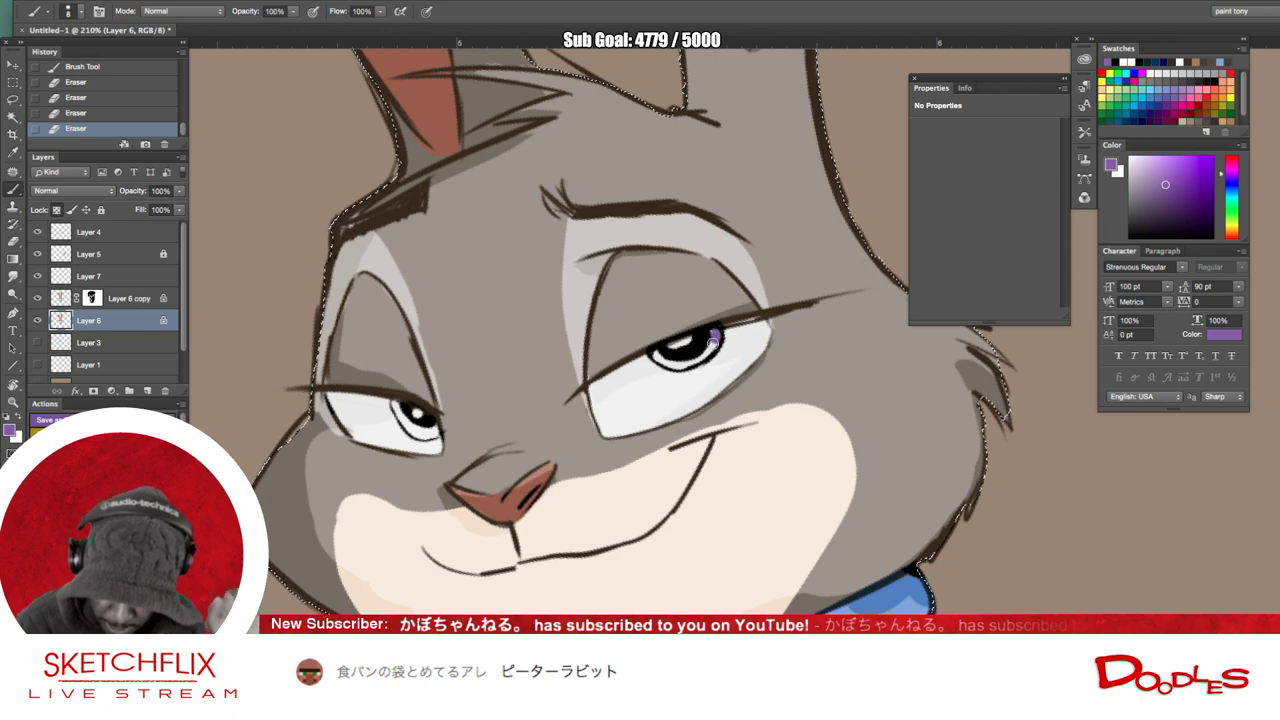
mouse_move(714, 340)
mouse_down()
mouse_move(686, 360)
mouse_move(657, 358)
mouse_move(717, 337)
mouse_move(681, 357)
mouse_up()
mouse_move(404, 408)
mouse_down()
mouse_move(432, 430)
mouse_move(394, 402)
mouse_move(430, 432)
mouse_move(432, 410)
mouse_up()
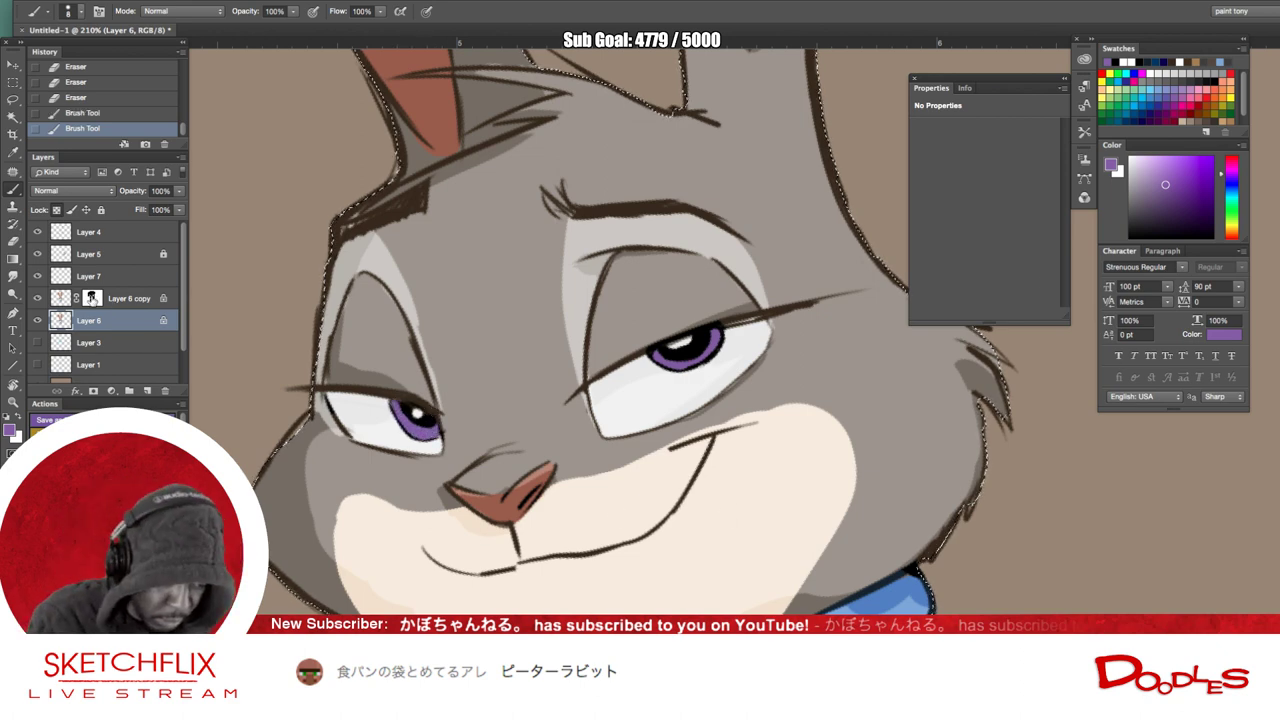
- Paint purple over the shaded side of the left eye's iris on the Layer 6 copy multiply layer
click(59, 299)
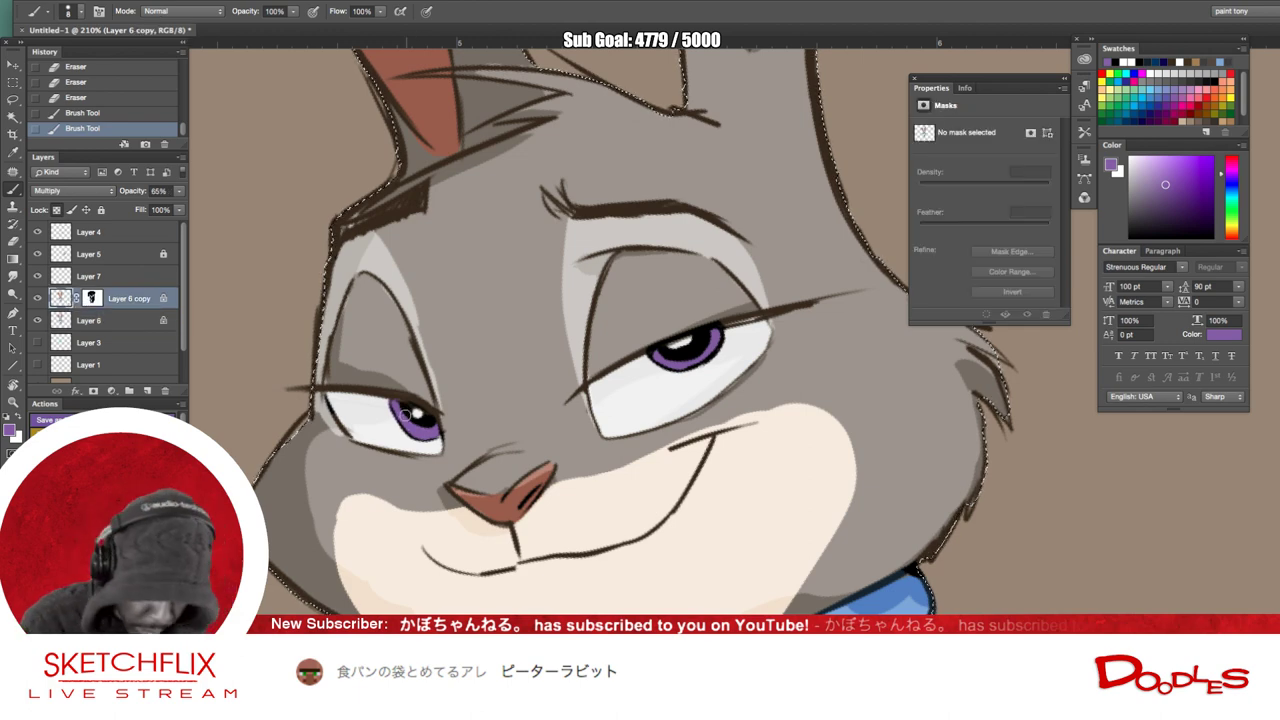
drag(394, 402, 405, 424)
drag(396, 402, 408, 426)
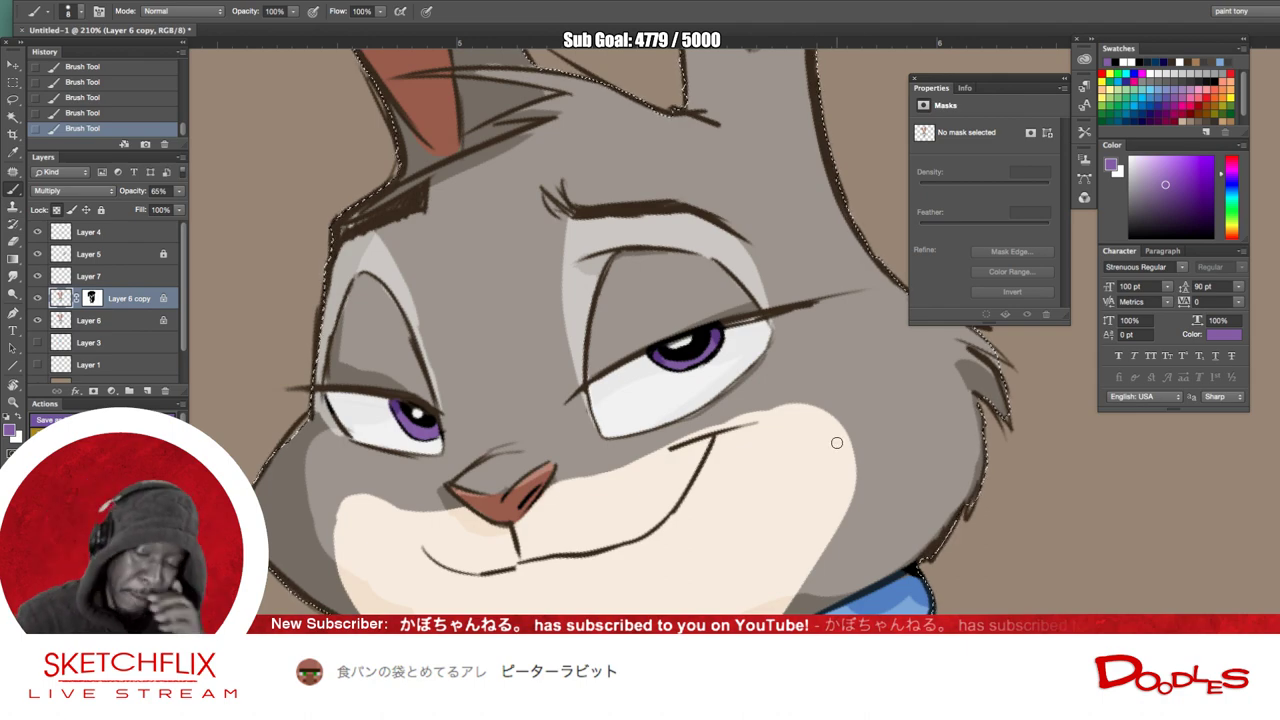
- Examine the purple eyes up close and then the whole character from a distance
scroll(841, 437, up, 5)
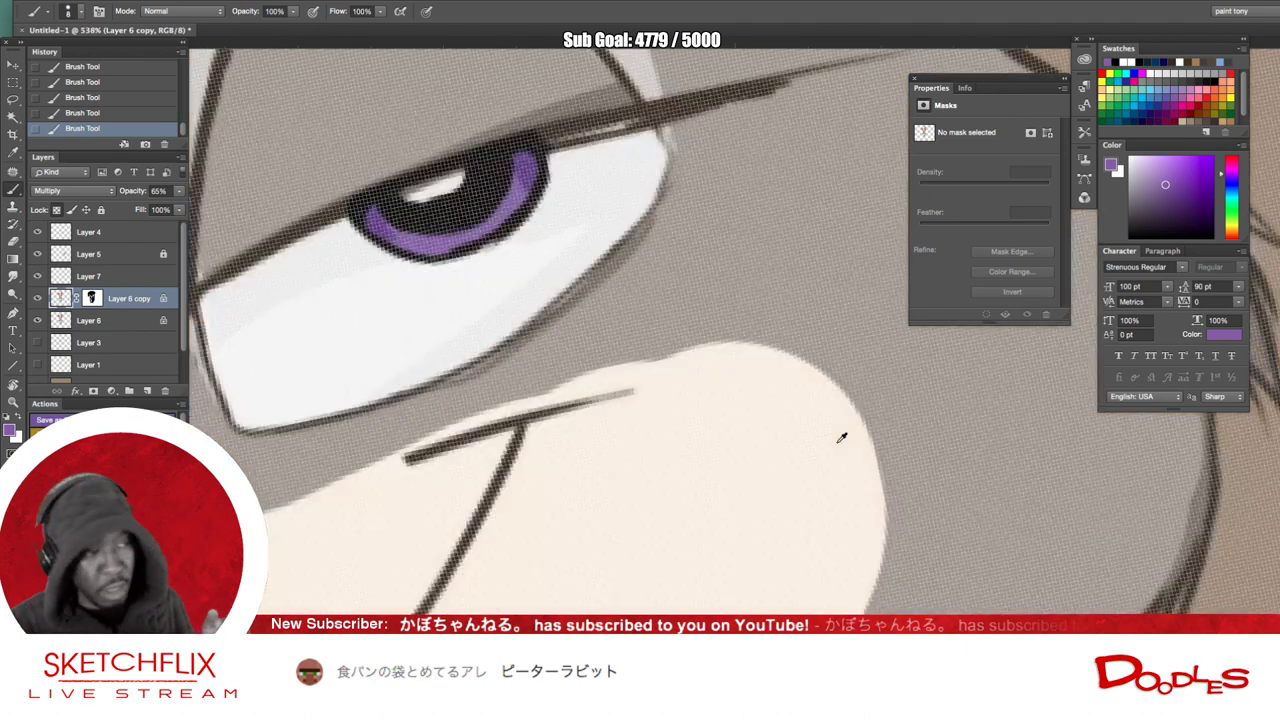
scroll(841, 437, up, 4)
scroll(841, 437, down, 3)
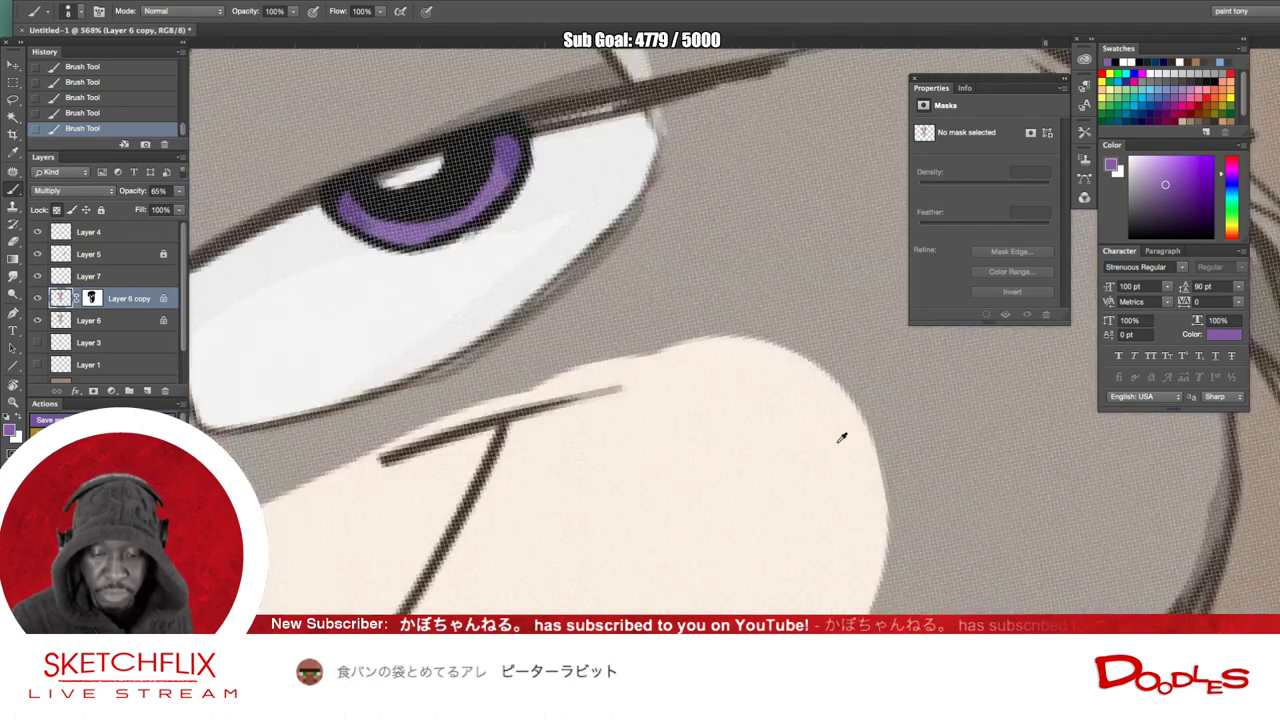
scroll(841, 437, down, 10)
scroll(841, 437, up, 1)
scroll(841, 437, down, 1)
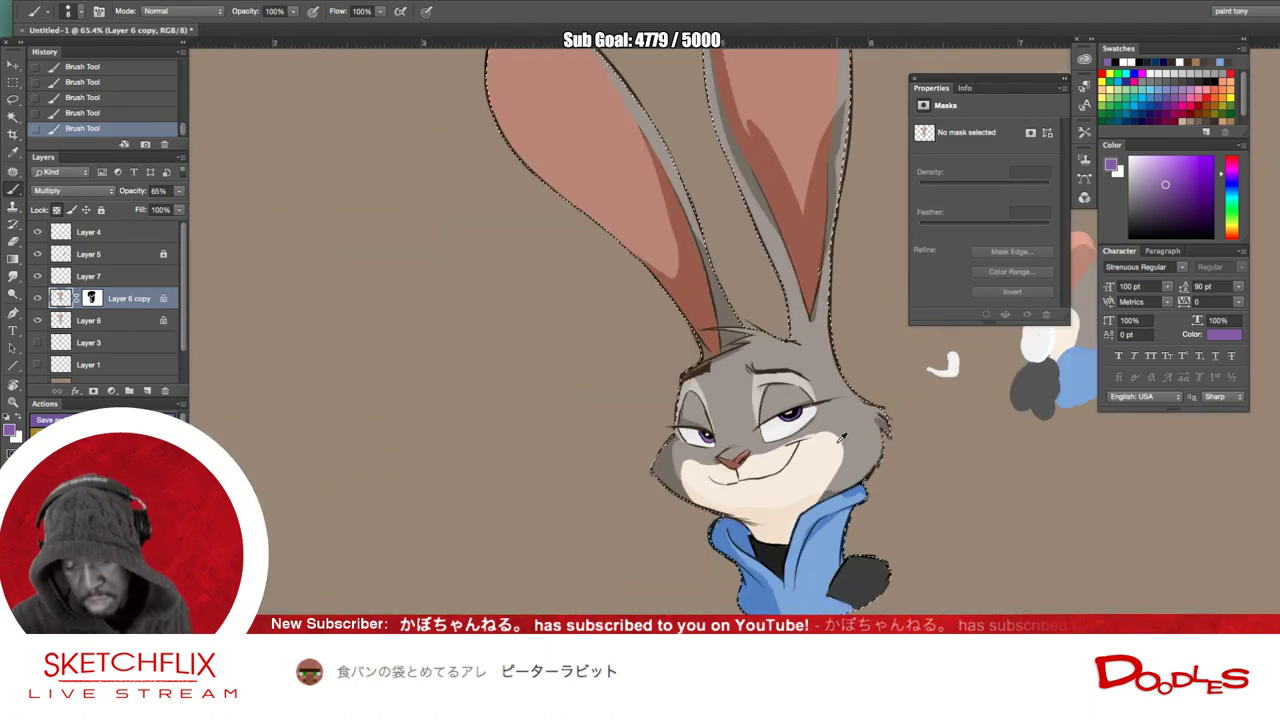
scroll(841, 437, down, 3)
scroll(841, 437, up, 2)
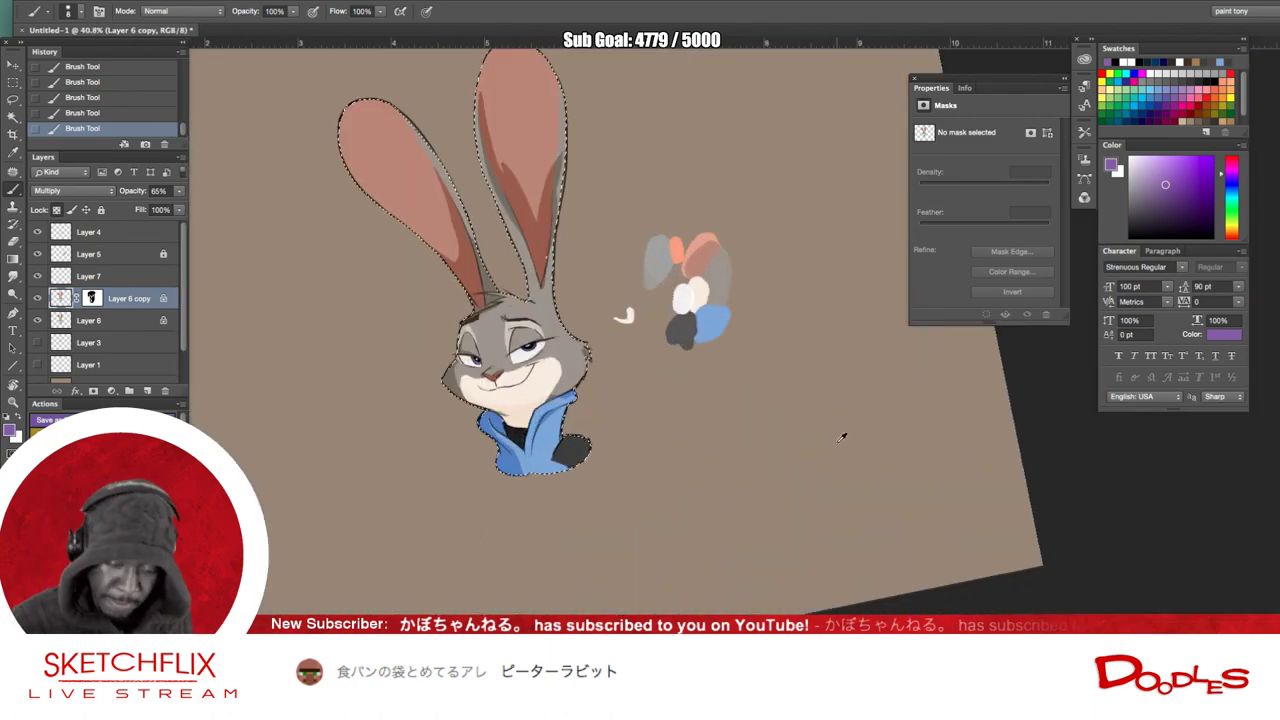
scroll(841, 437, up, 3)
drag(668, 457, 876, 446)
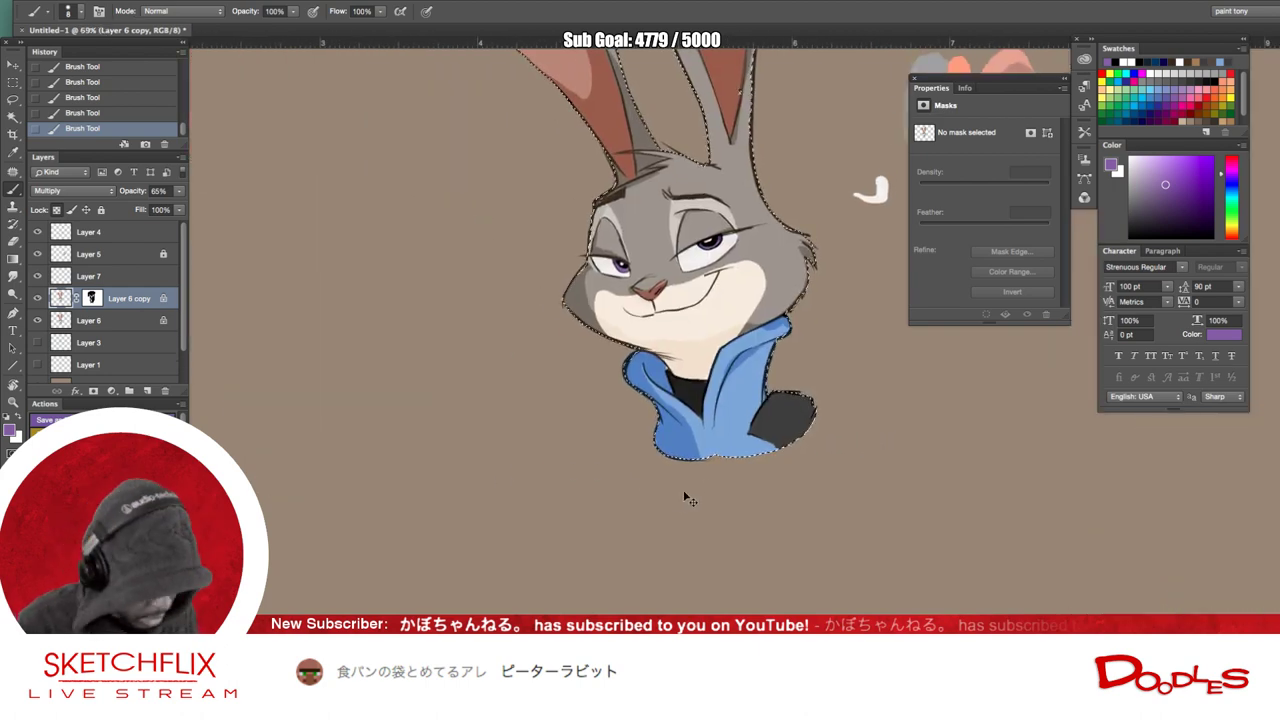
- Deselect the character and check the jacket, collar and shoulder for unfinished line art
key(ctrl+d)
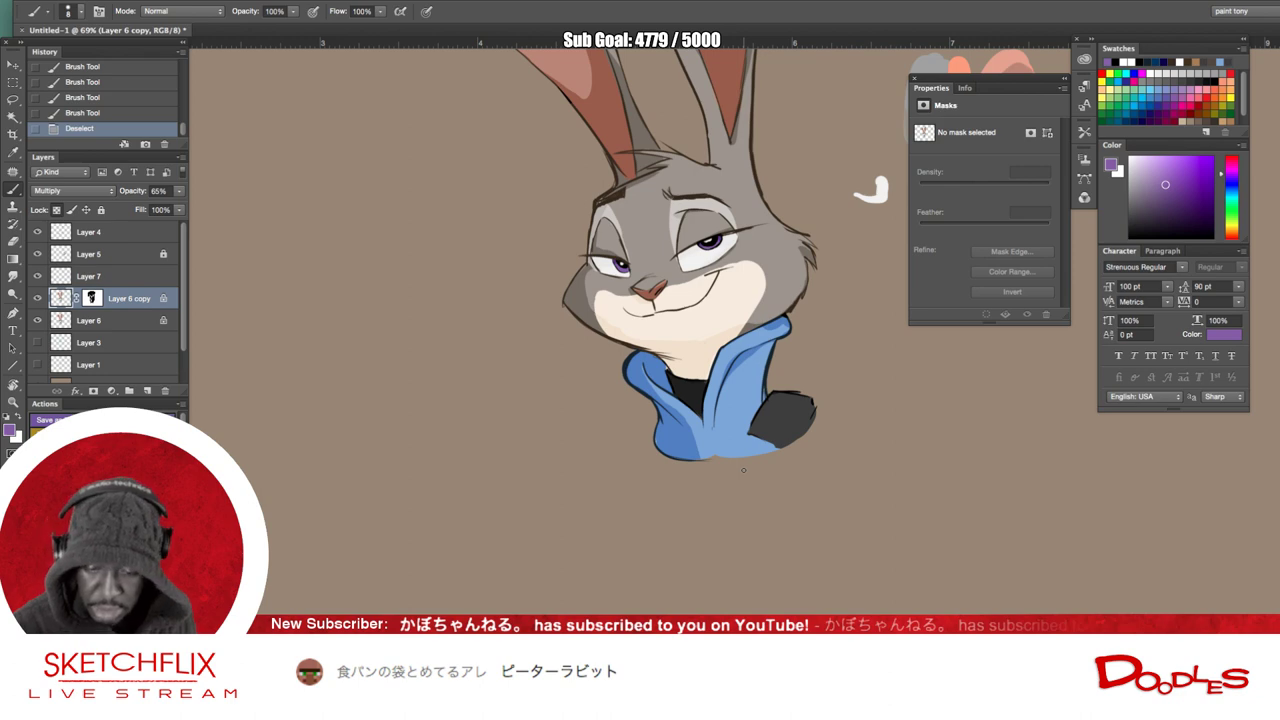
scroll(743, 470, up, 3)
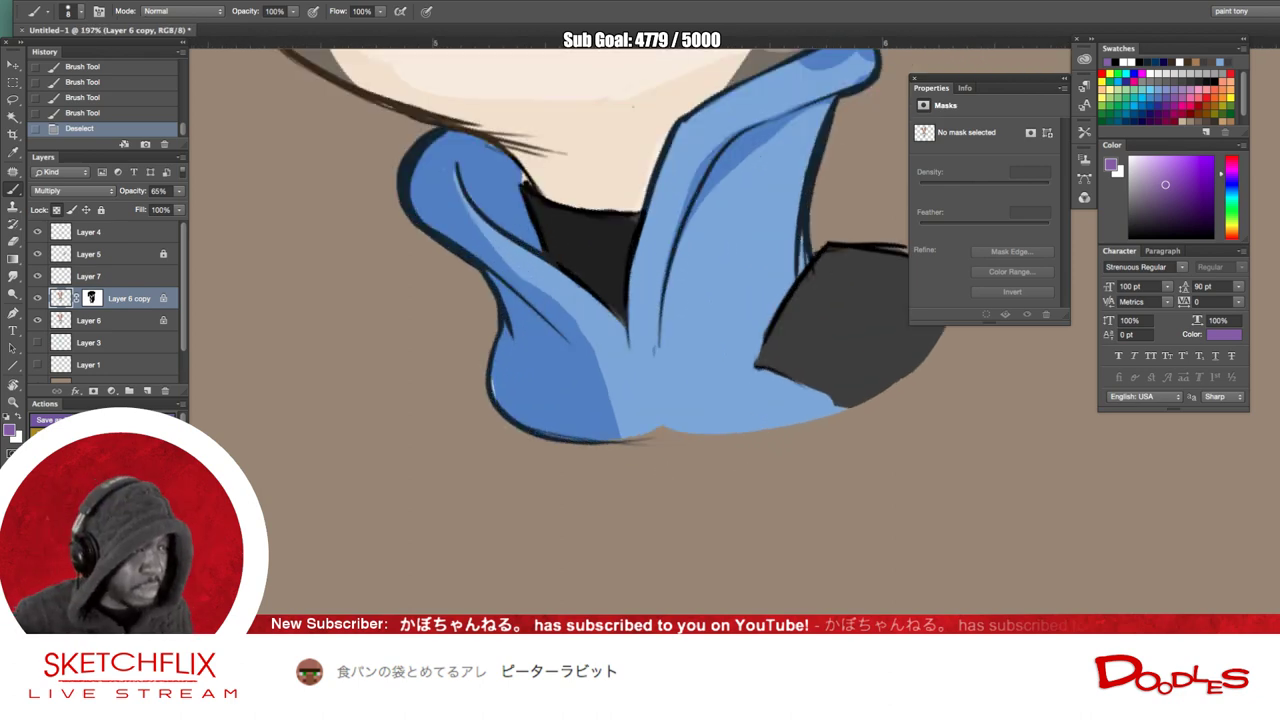
key(Tab)
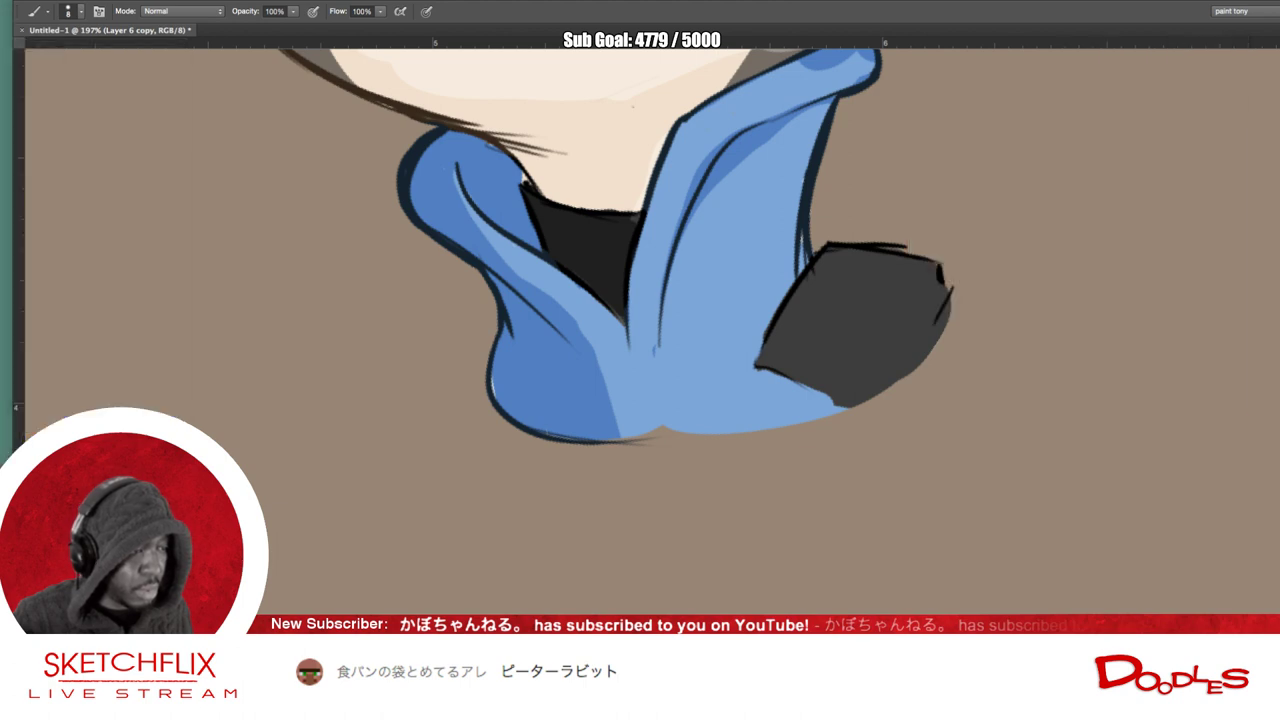
key(Tab)
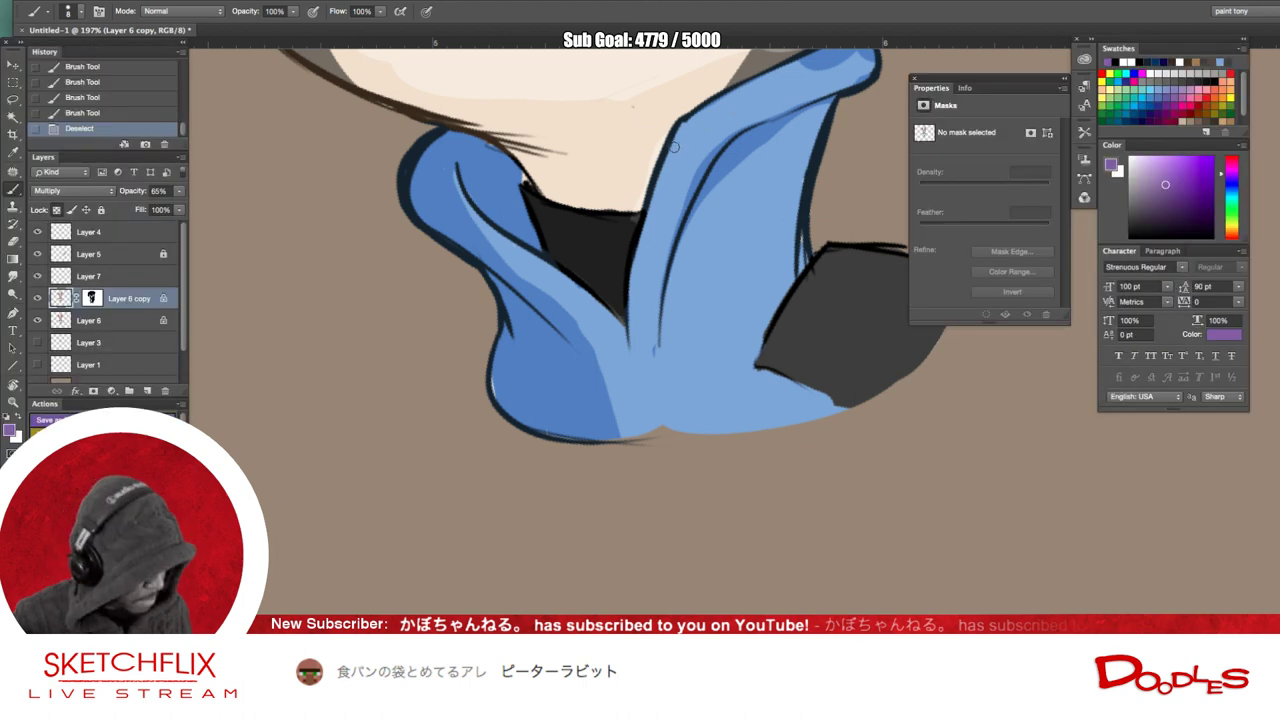
key(z)
scroll(694, 262, down, 5)
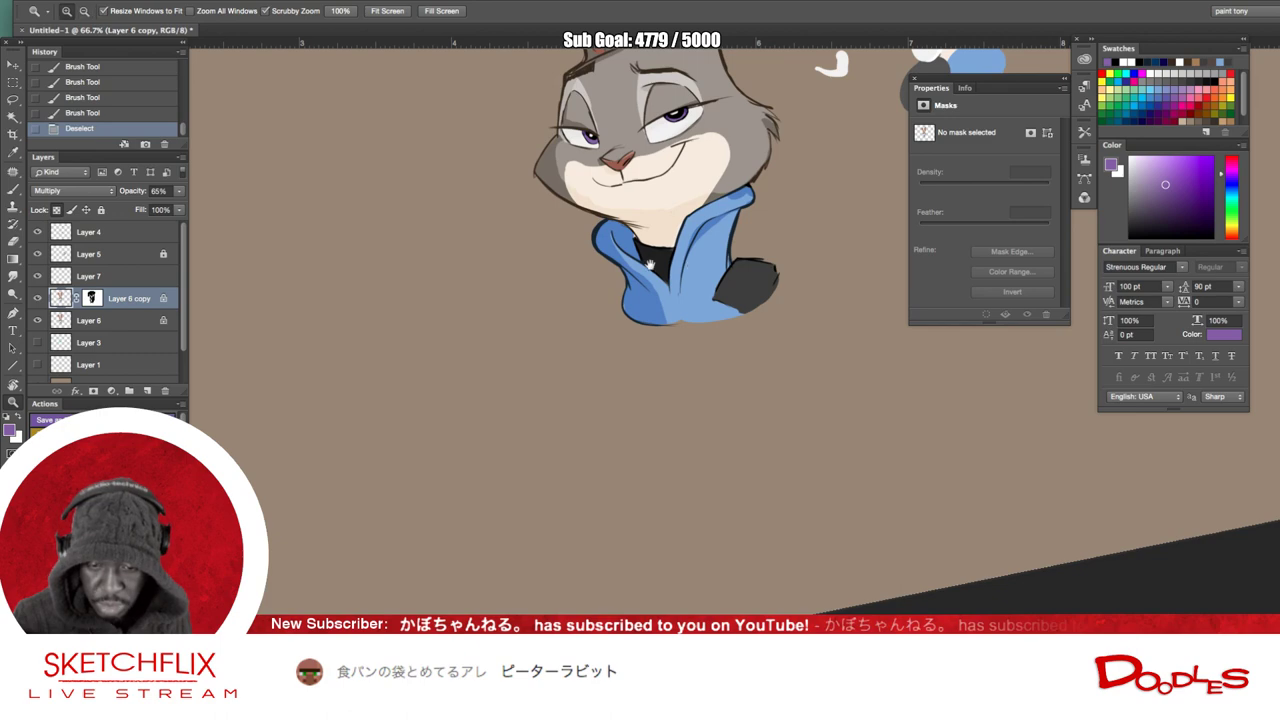
drag(650, 265, 612, 518)
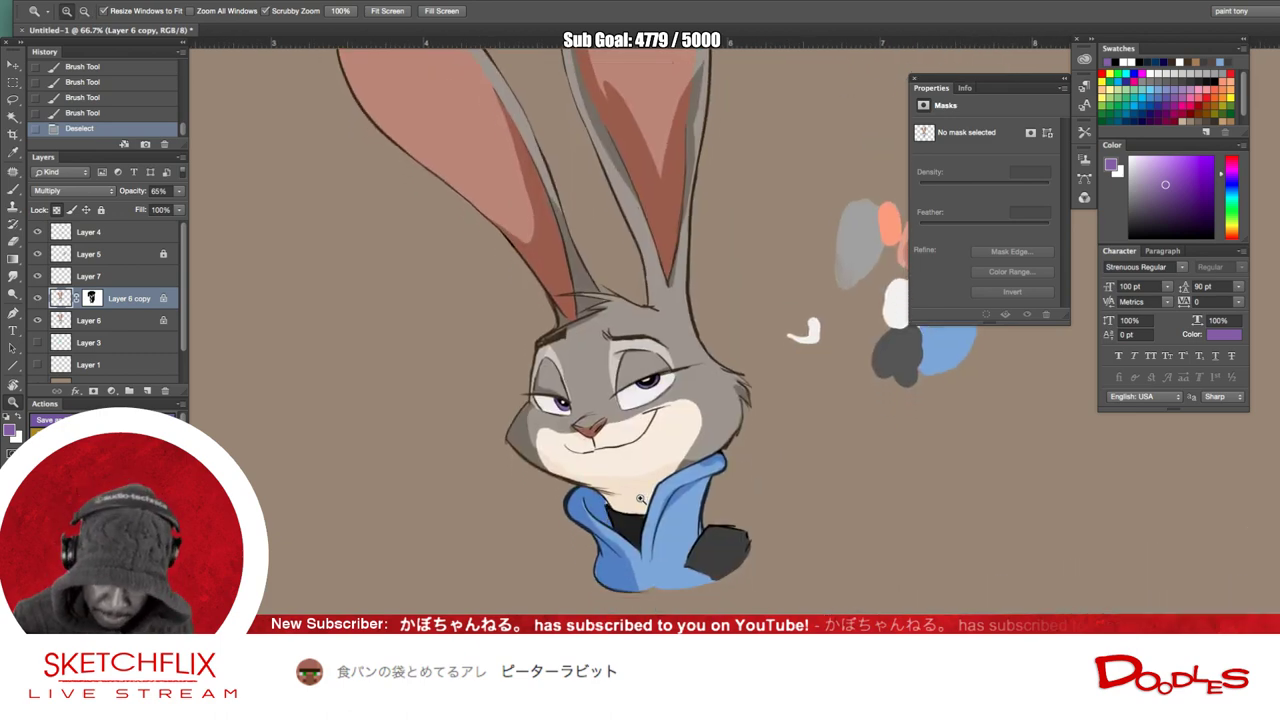
click(640, 498)
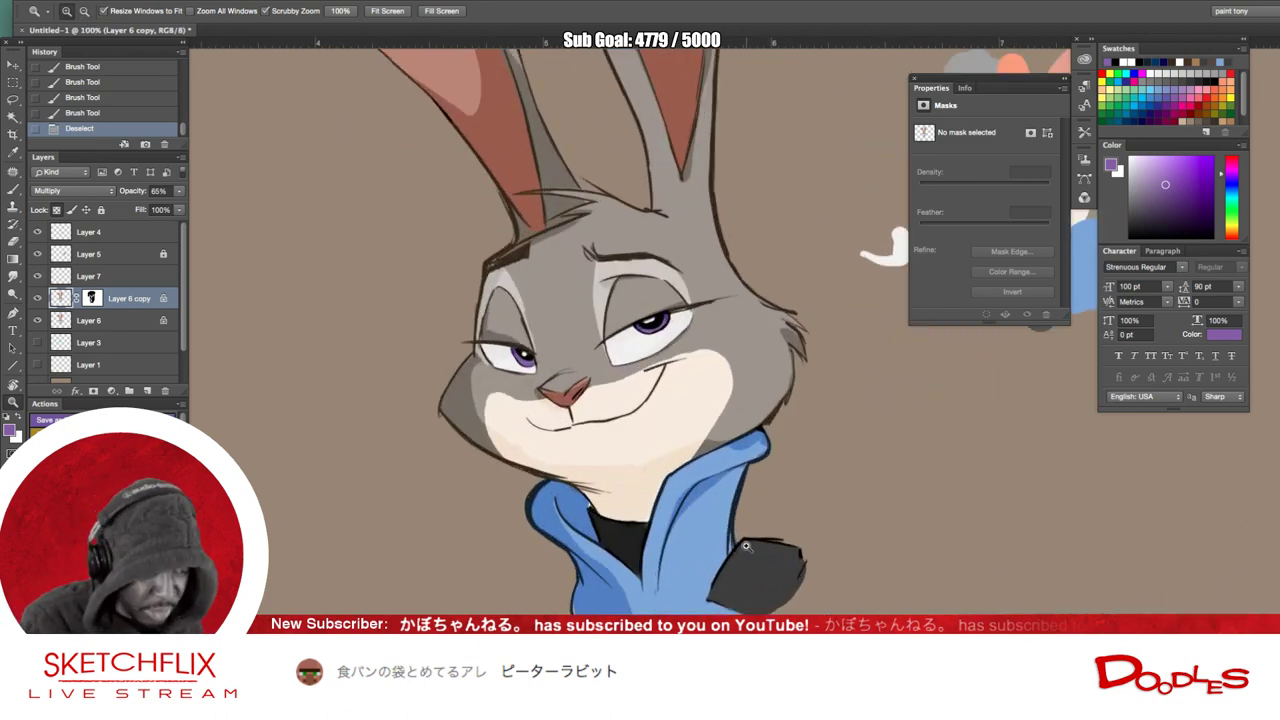
- Sample black from the line art and draw the missing left shoulder outline and the jacket's lower edge on Layer 4
key(b)
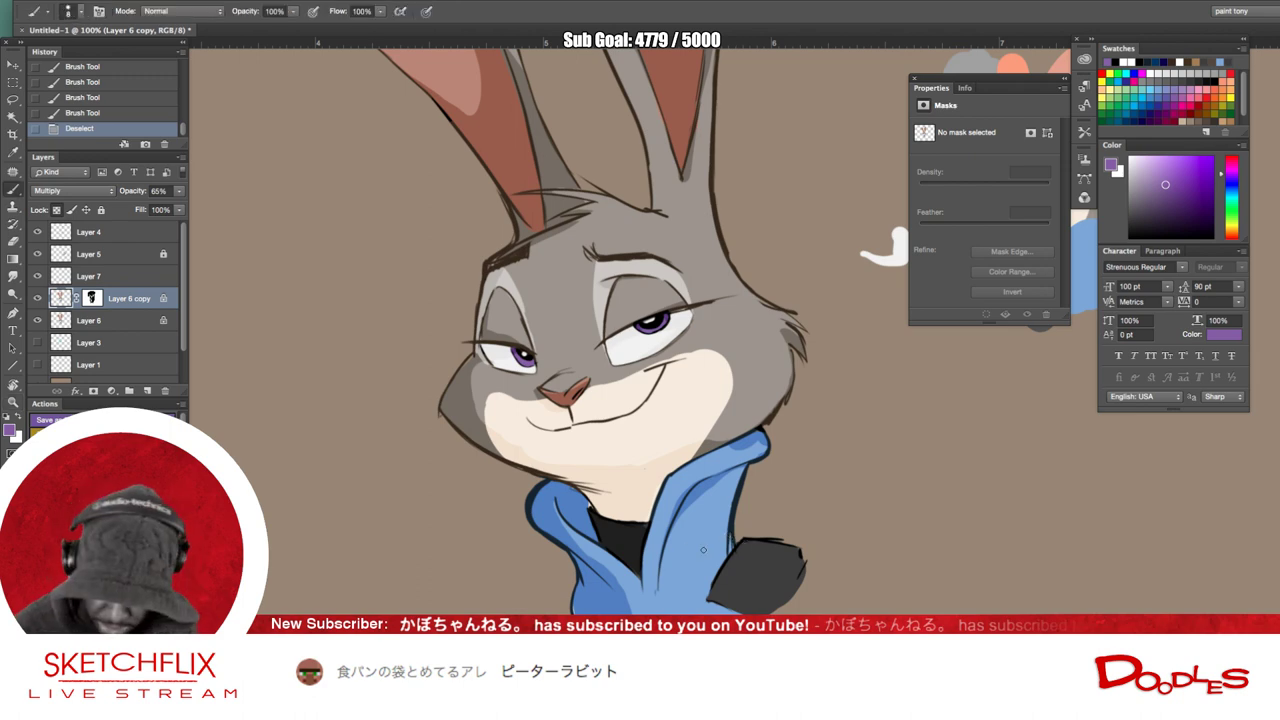
alt+click(737, 515)
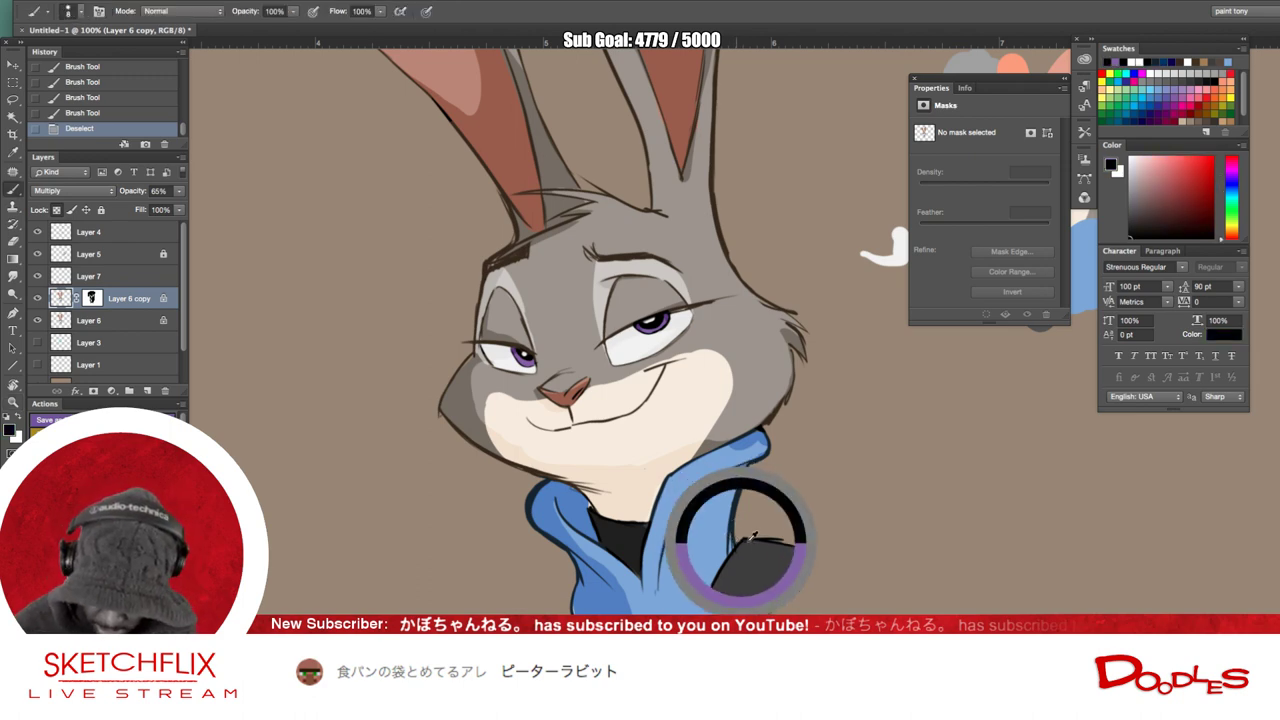
mouse_move(798, 535)
mouse_down()
mouse_move(871, 472)
mouse_move(868, 452)
mouse_up()
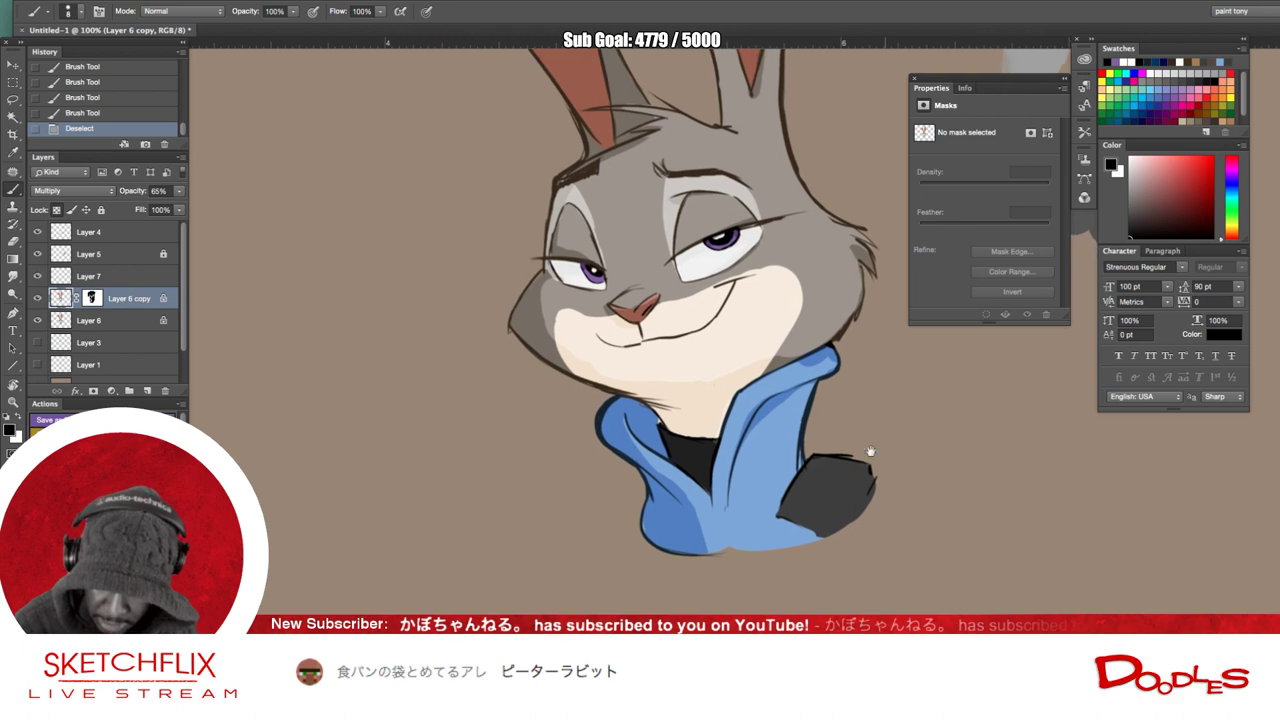
drag(641, 489, 563, 555)
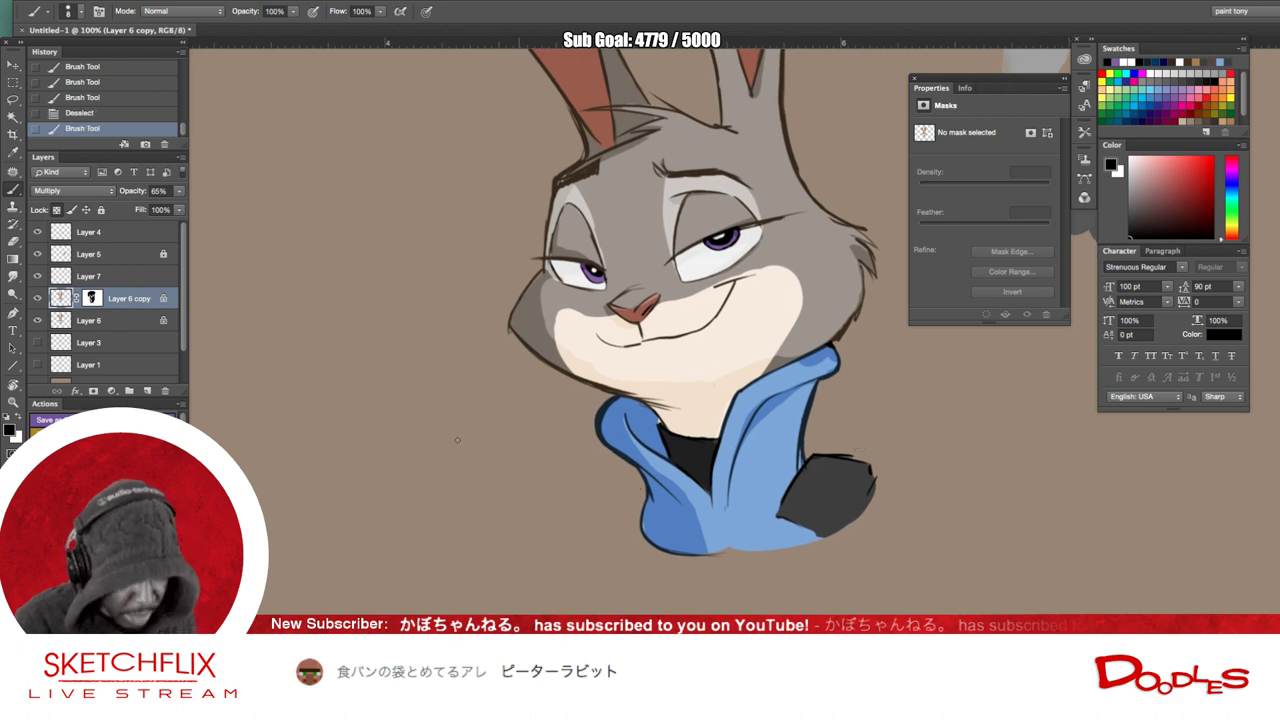
click(125, 236)
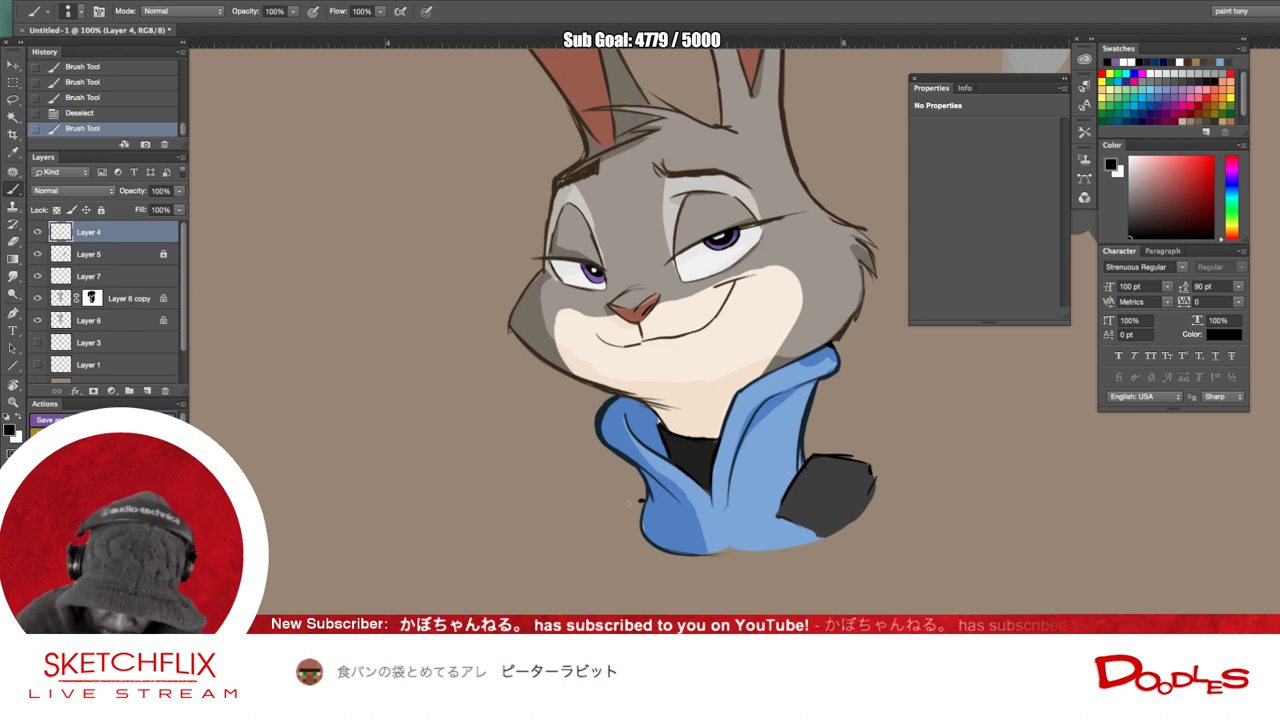
mouse_move(640, 499)
mouse_down()
mouse_move(602, 513)
mouse_move(600, 561)
mouse_up()
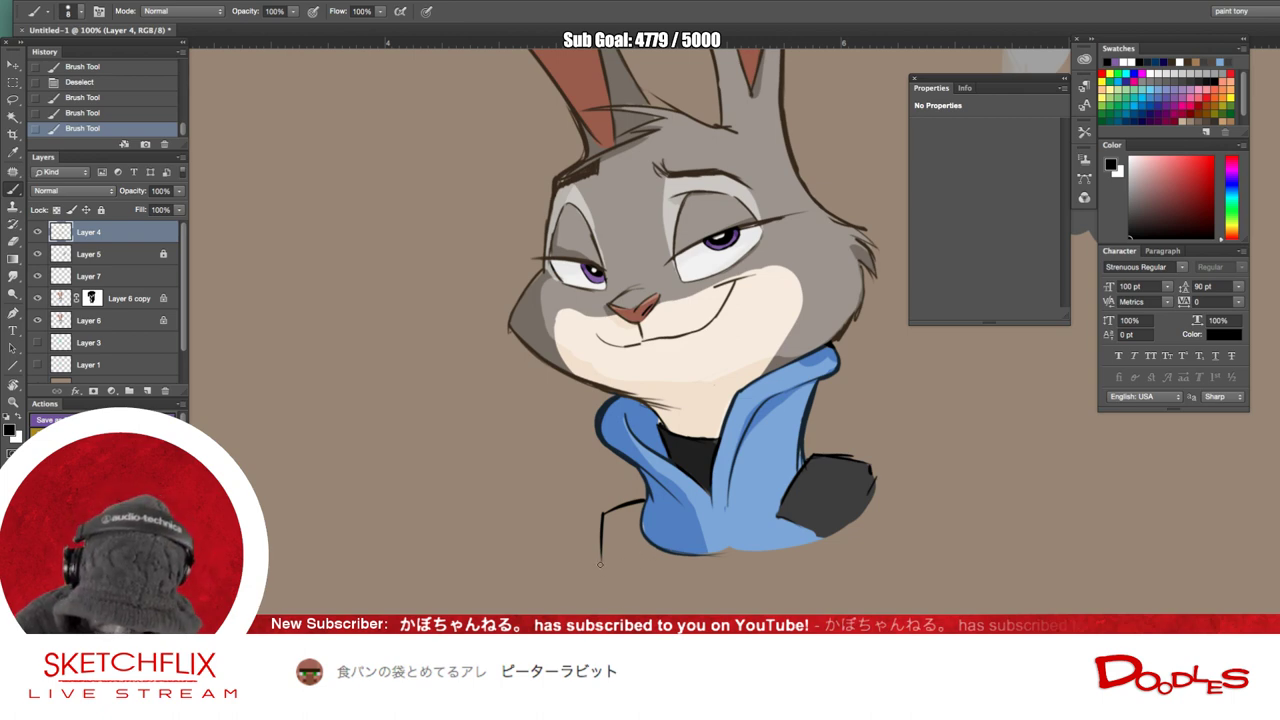
mouse_move(600, 563)
mouse_down()
mouse_move(644, 538)
mouse_move(725, 553)
mouse_move(820, 543)
mouse_up()
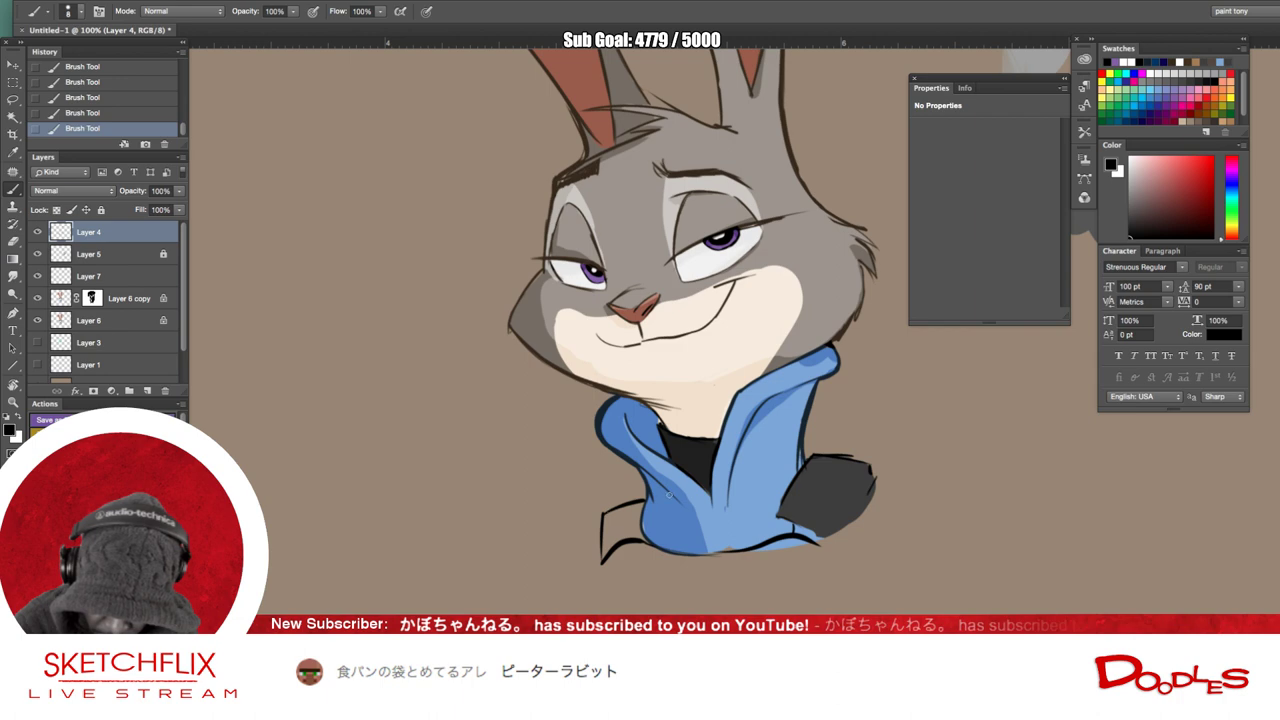
- Sample the dark grey of the right shoulder, unlock Layer 6's transparent pixels and fill the left shoulder with it
alt+click(814, 500)
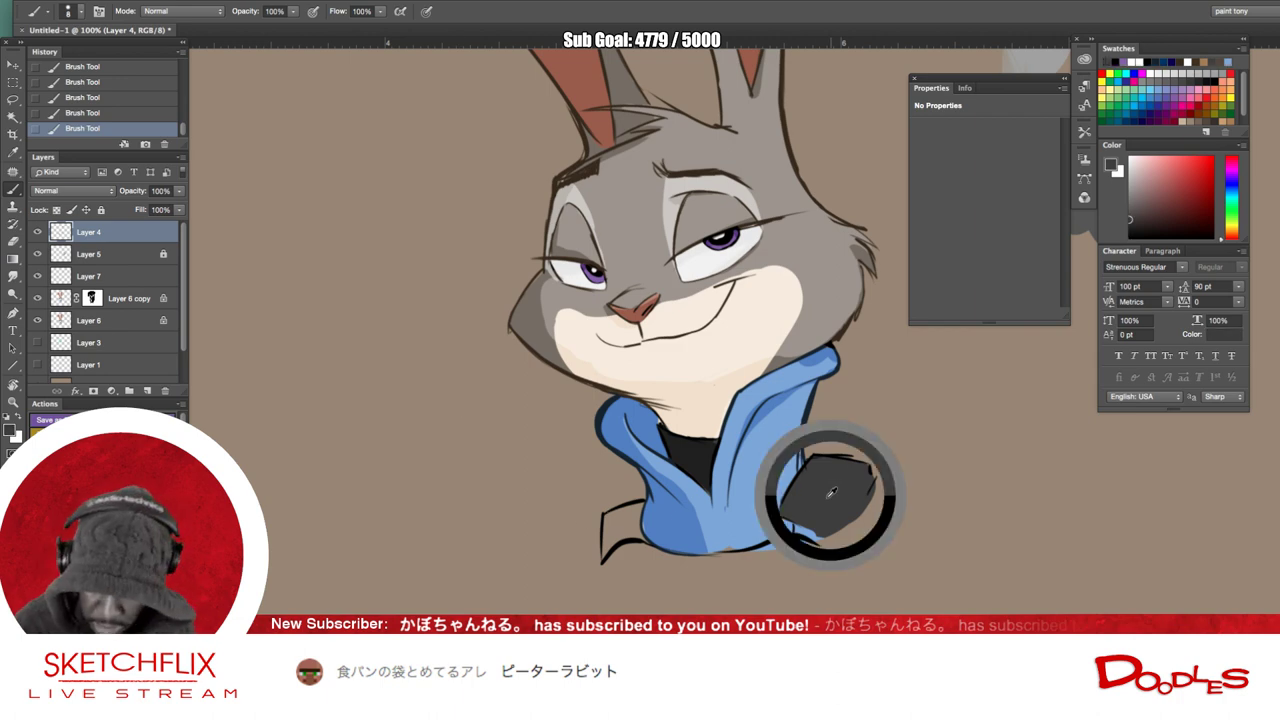
click(109, 321)
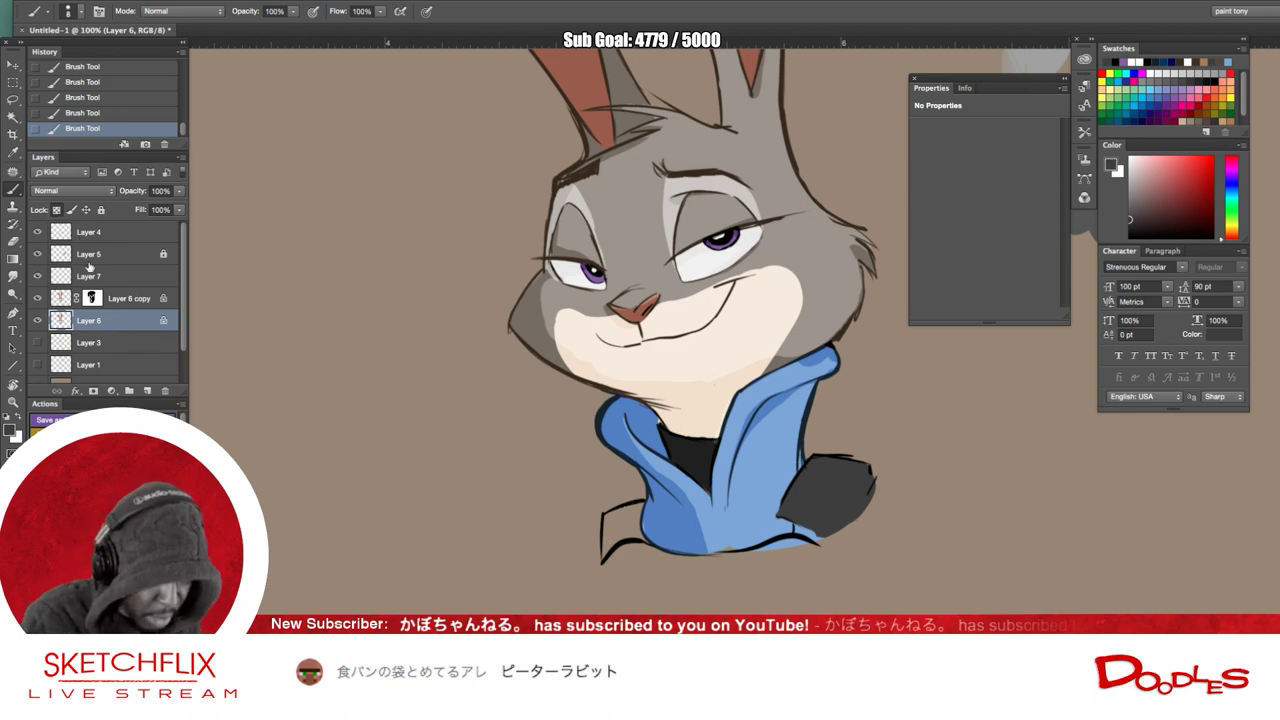
click(56, 210)
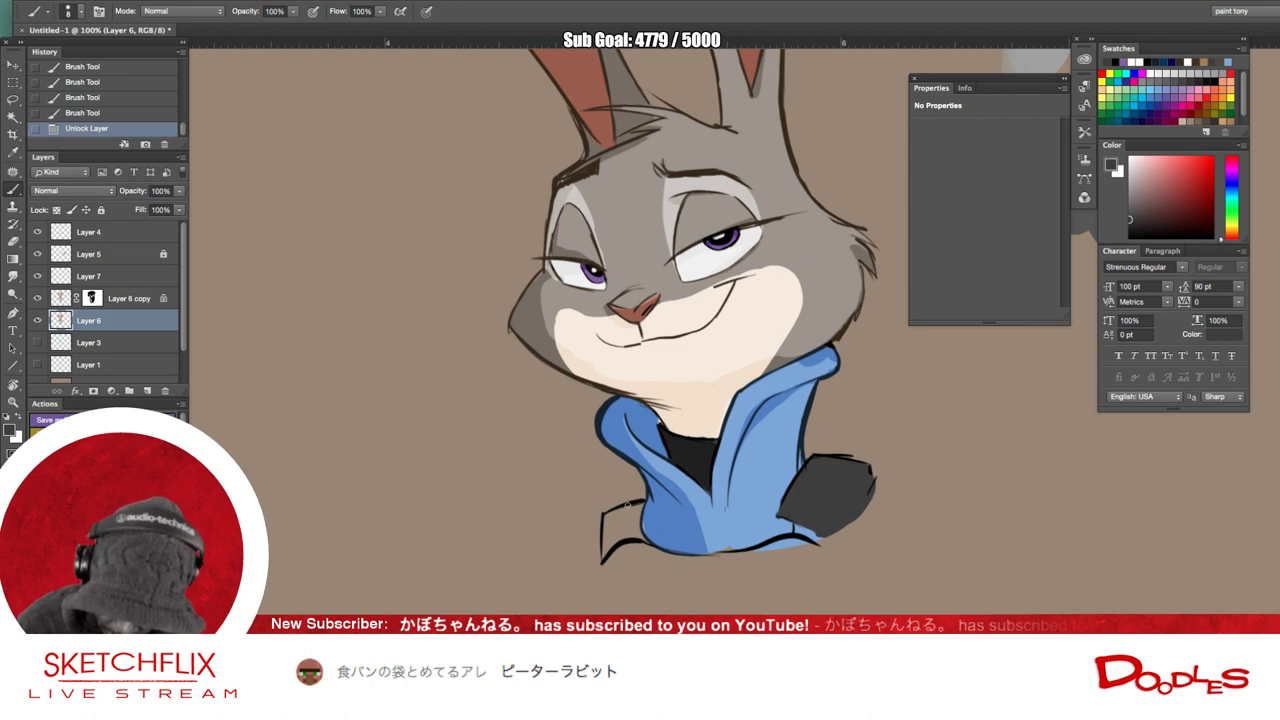
mouse_move(628, 505)
mouse_down()
mouse_move(605, 526)
mouse_move(604, 564)
mouse_move(613, 516)
mouse_move(612, 546)
mouse_move(642, 500)
mouse_up()
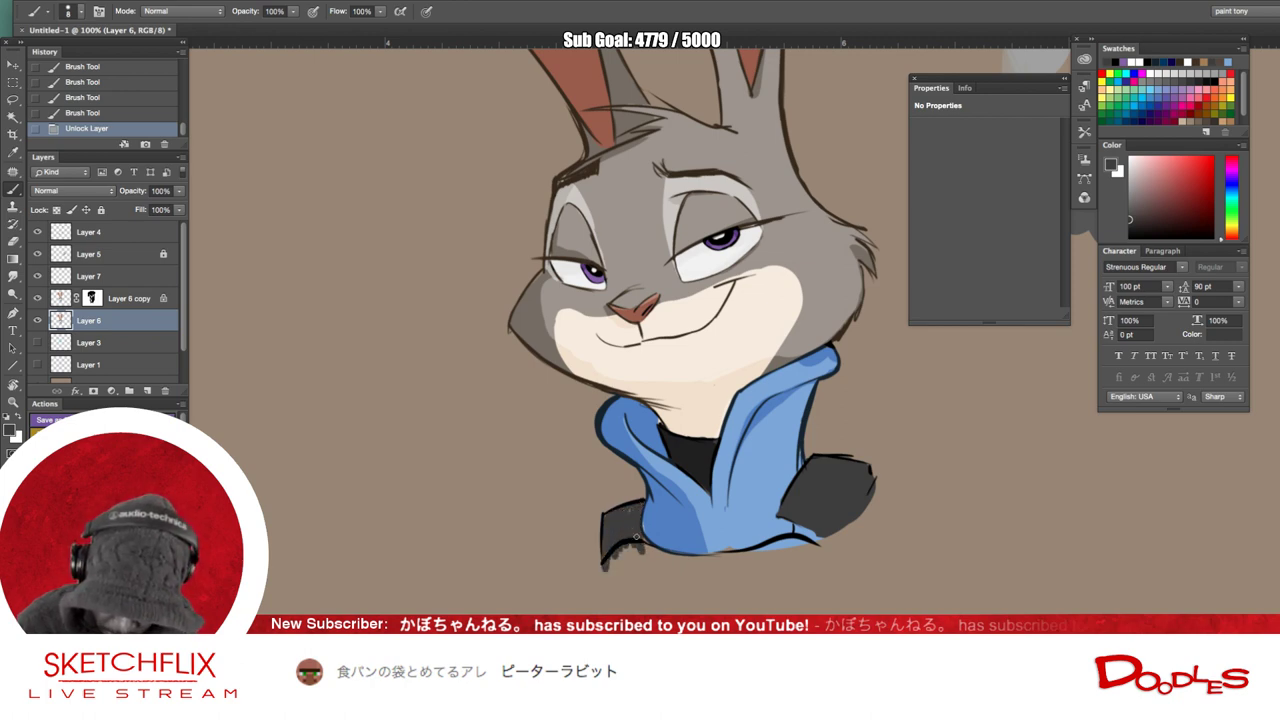
drag(612, 553, 640, 554)
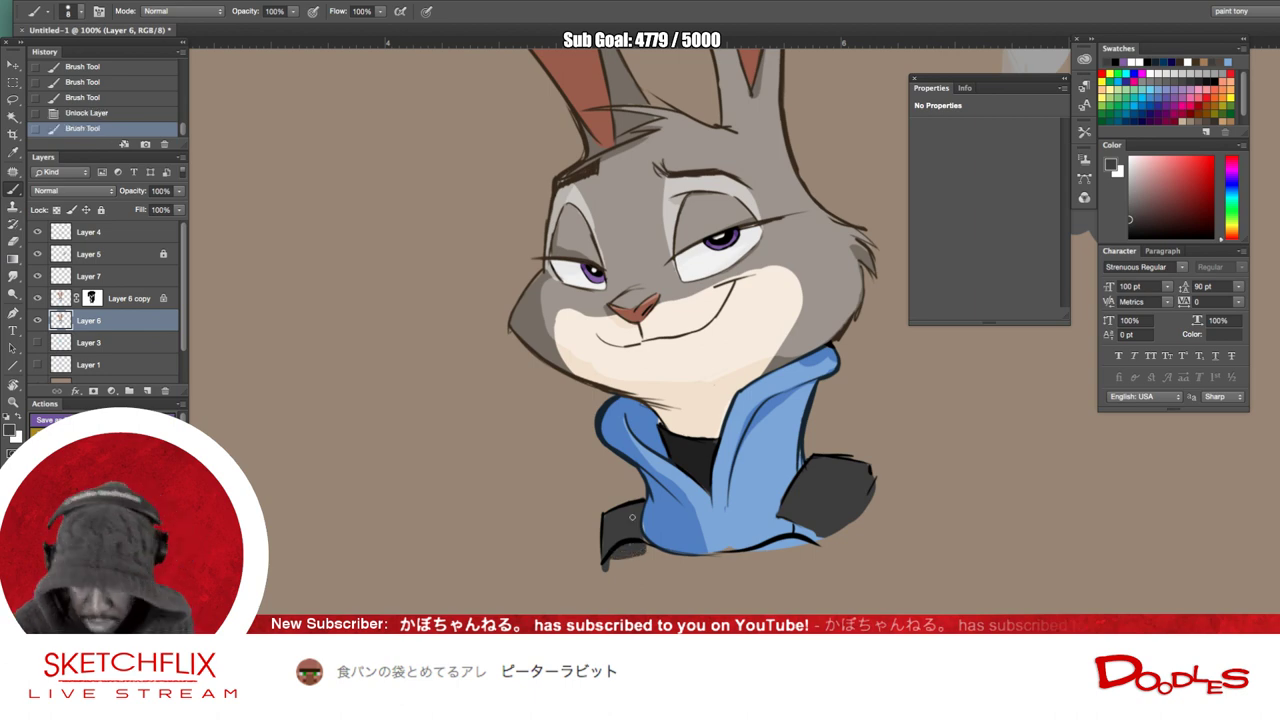
- Enlarge the brush to 257 px
scroll(632, 517, down, 5)
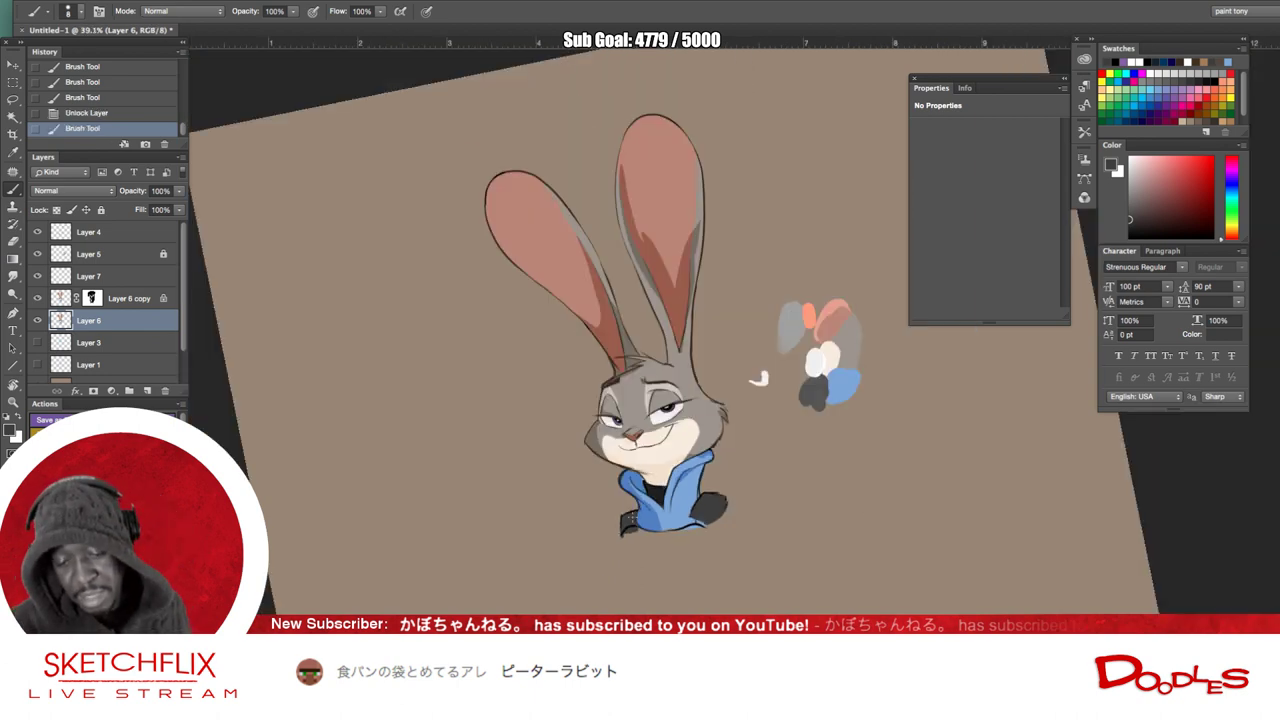
scroll(636, 514, up, 2)
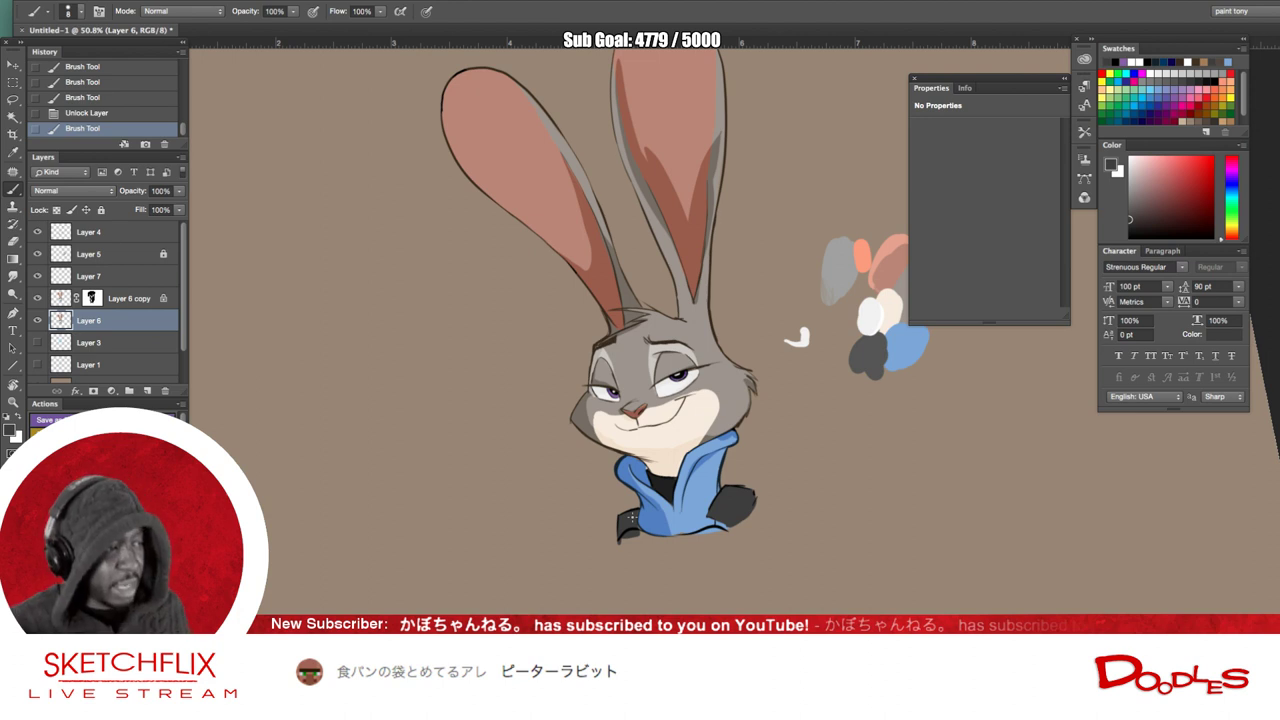
right_click(641, 489)
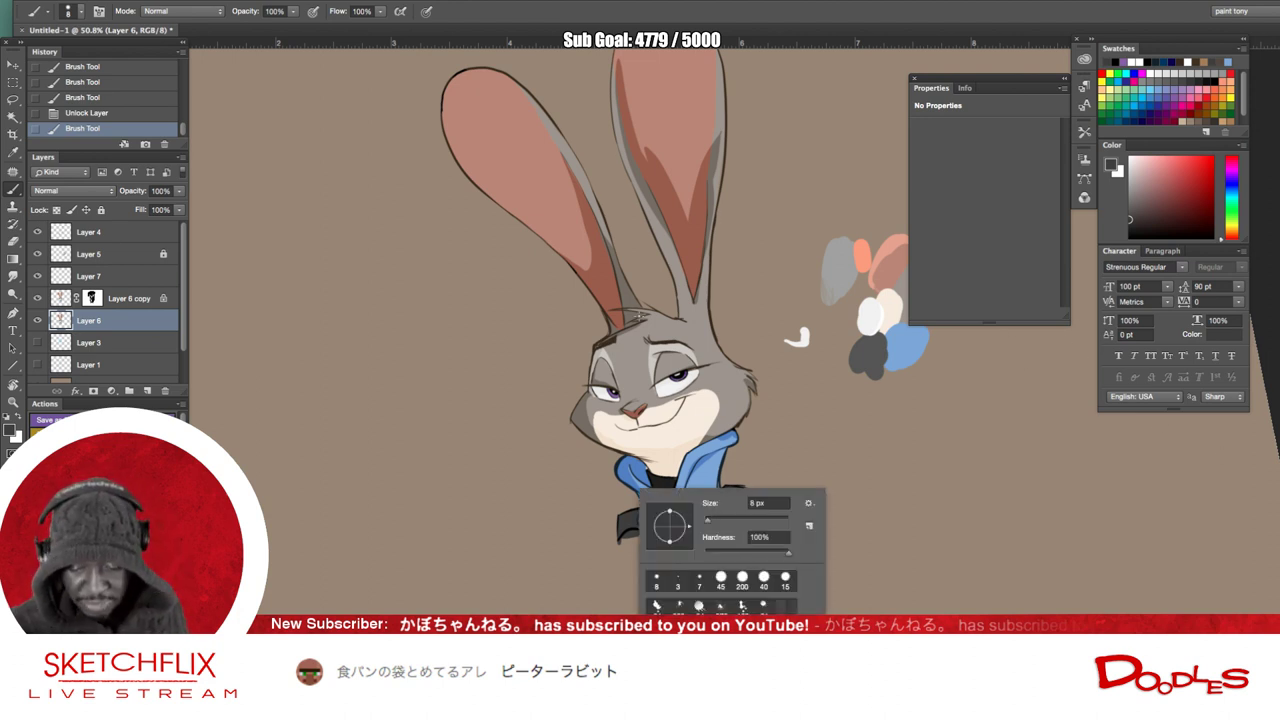
mouse_move(737, 519)
mouse_down()
mouse_move(1017, 530)
mouse_move(769, 483)
mouse_up()
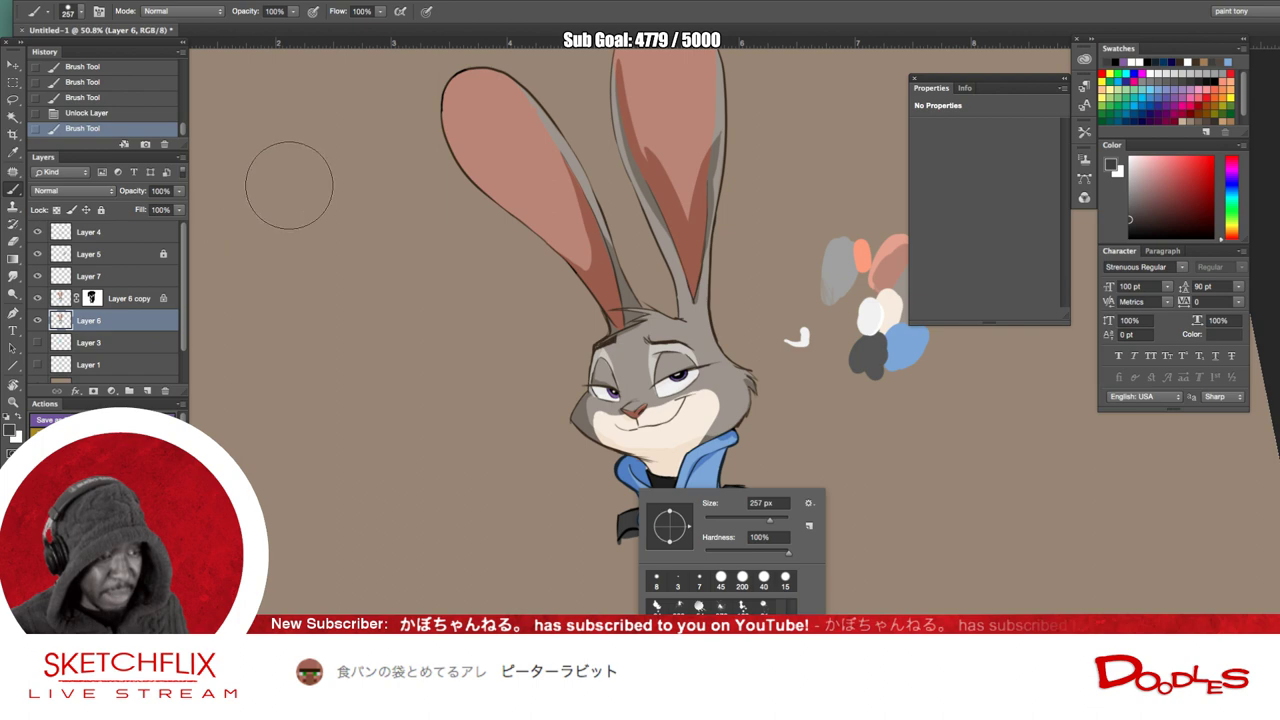
- View the whole canvas from a distance with the Move tool active and reset its rotated view to upright
key(v)
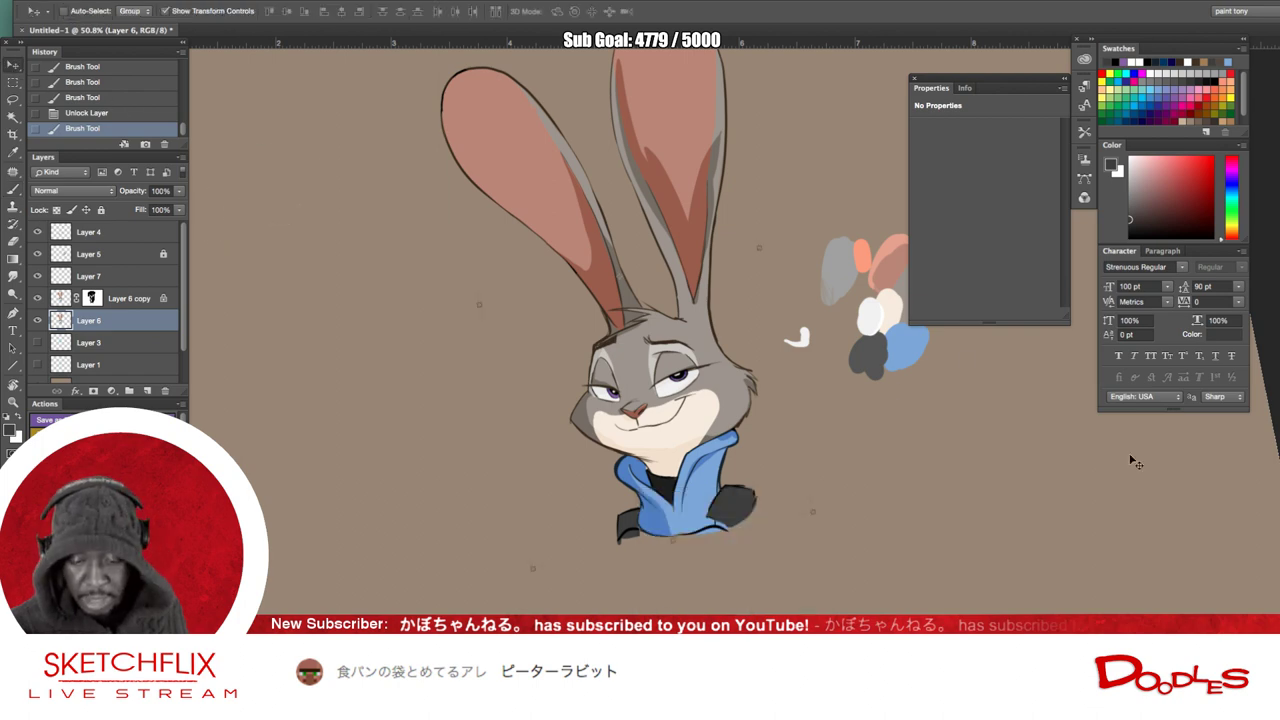
key(shift+Down)
key(shift+Down)
key(shift+Down)
key(shift+Down)
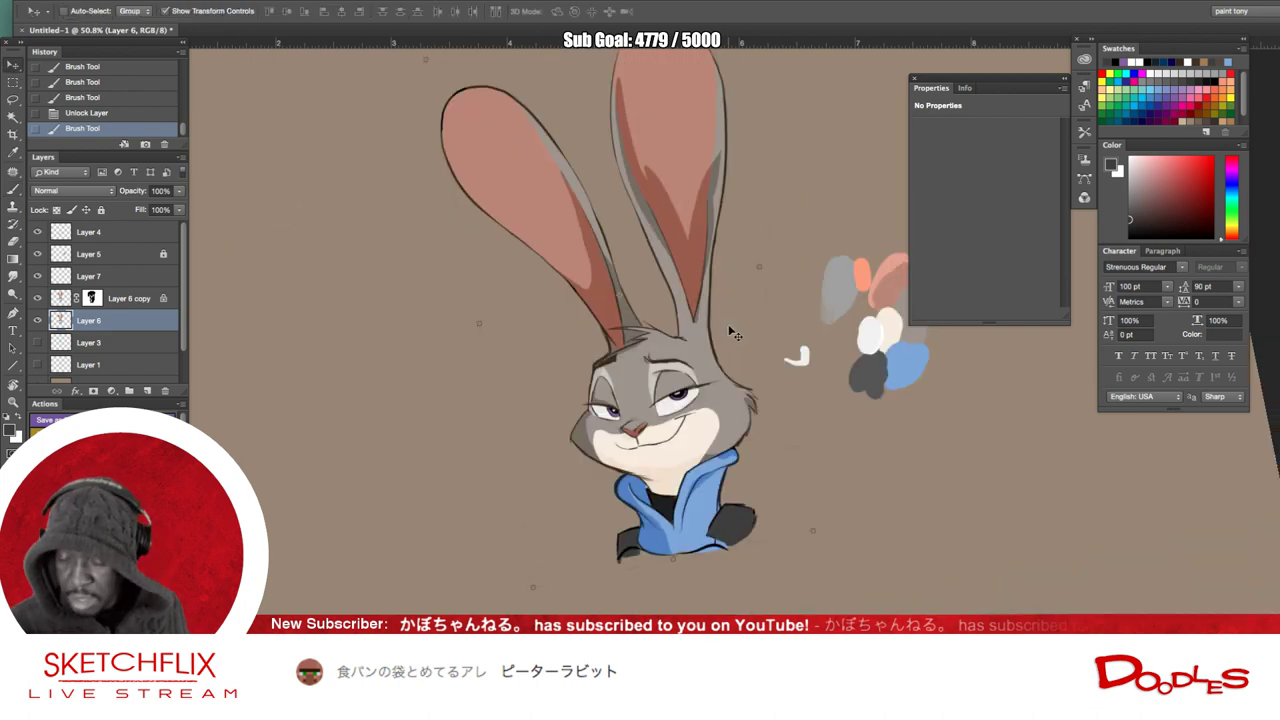
scroll(730, 331, down, 3)
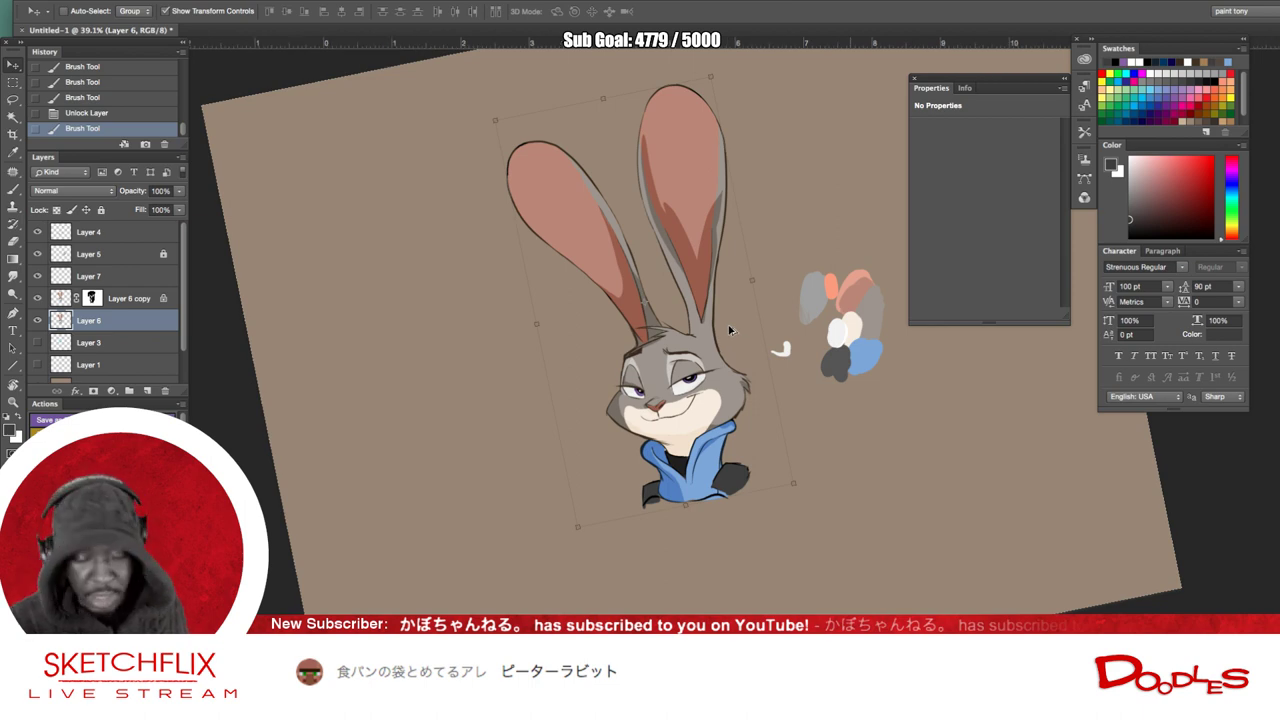
scroll(733, 334, down, 3)
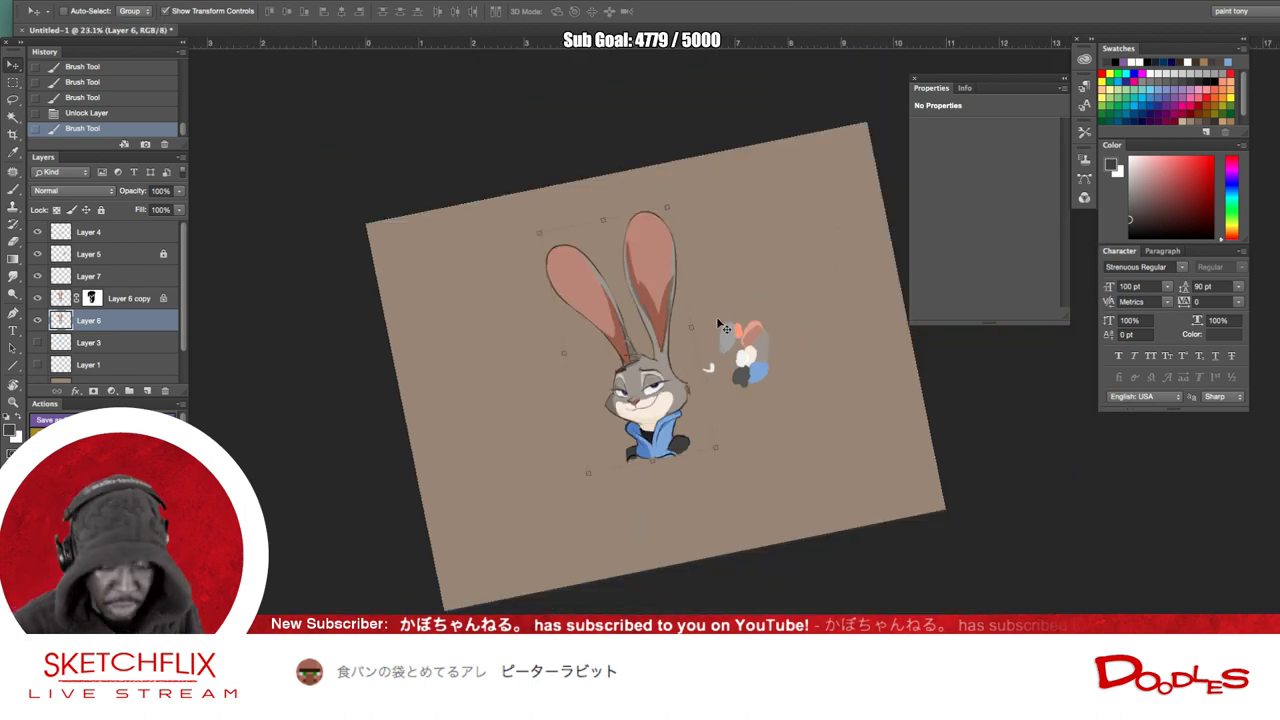
key(r)
drag(745, 549, 755, 535)
key(v)
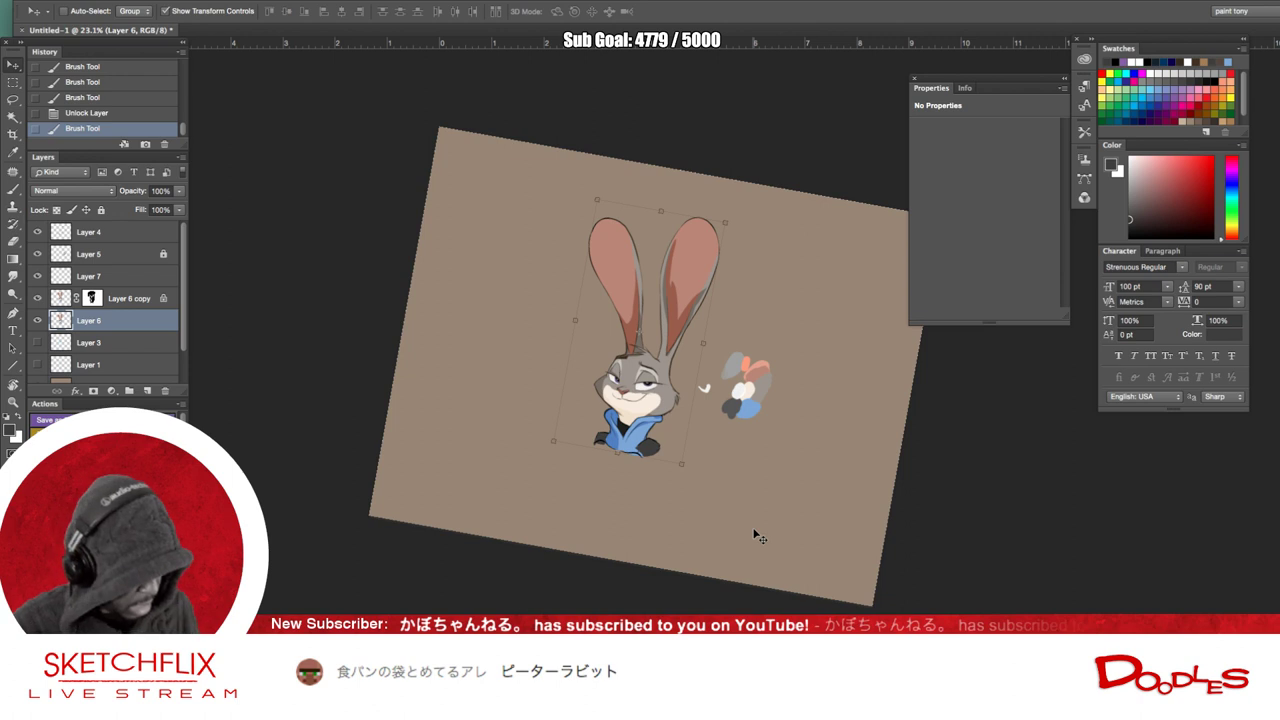
key(Escape)
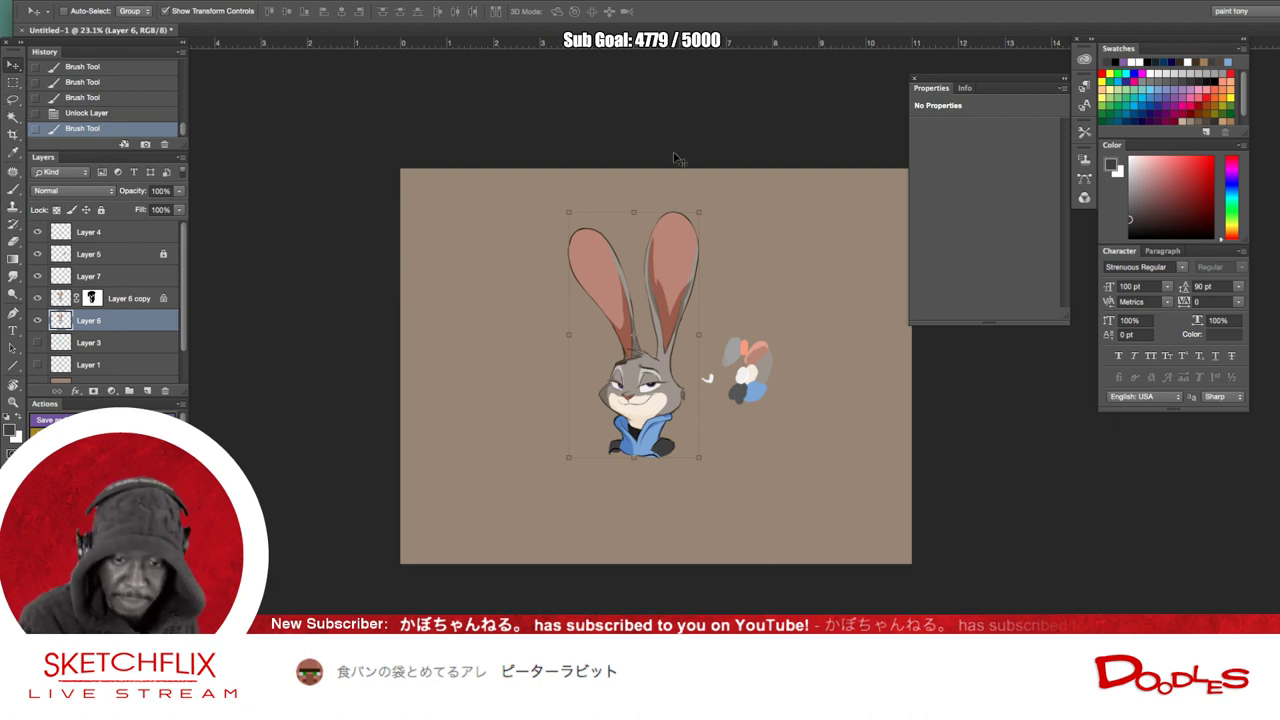
- Bring in gray-watercolor-brush-strokes.jpg from Finder, place it over the full canvas and move it above Layer 4
drag(738, 1, 722, 48)
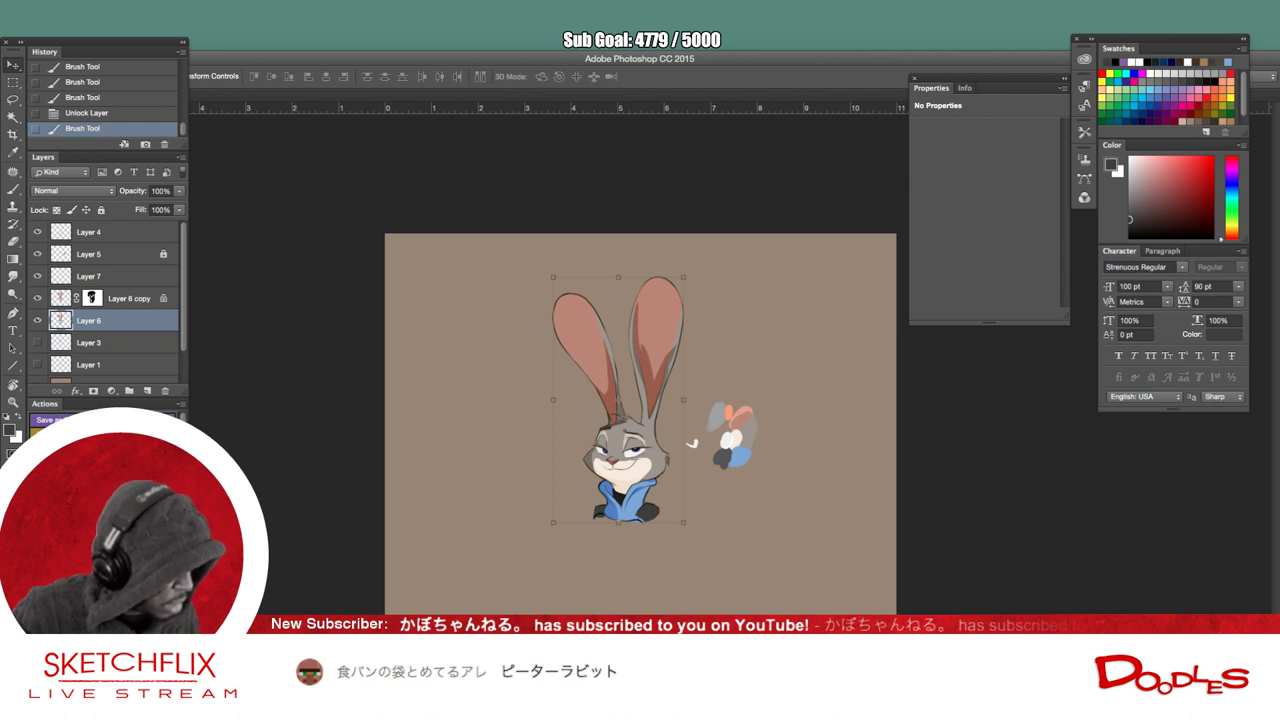
key(super+Tab)
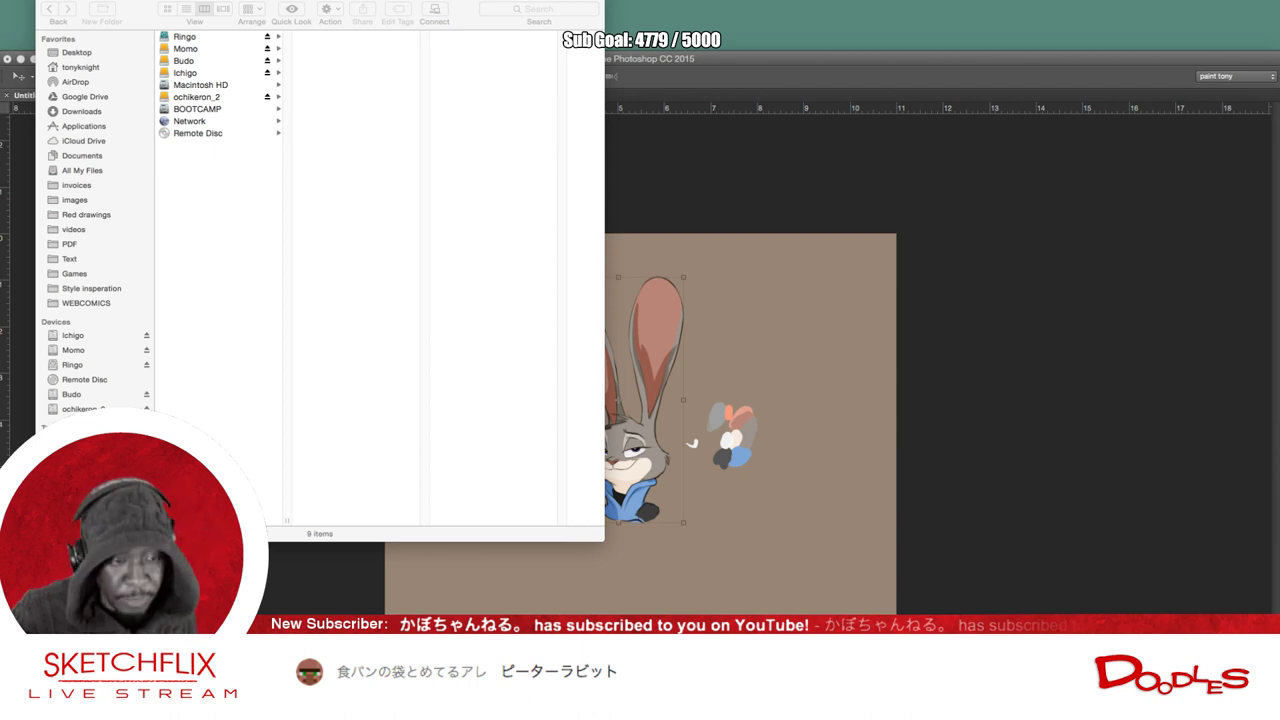
click(58, 1)
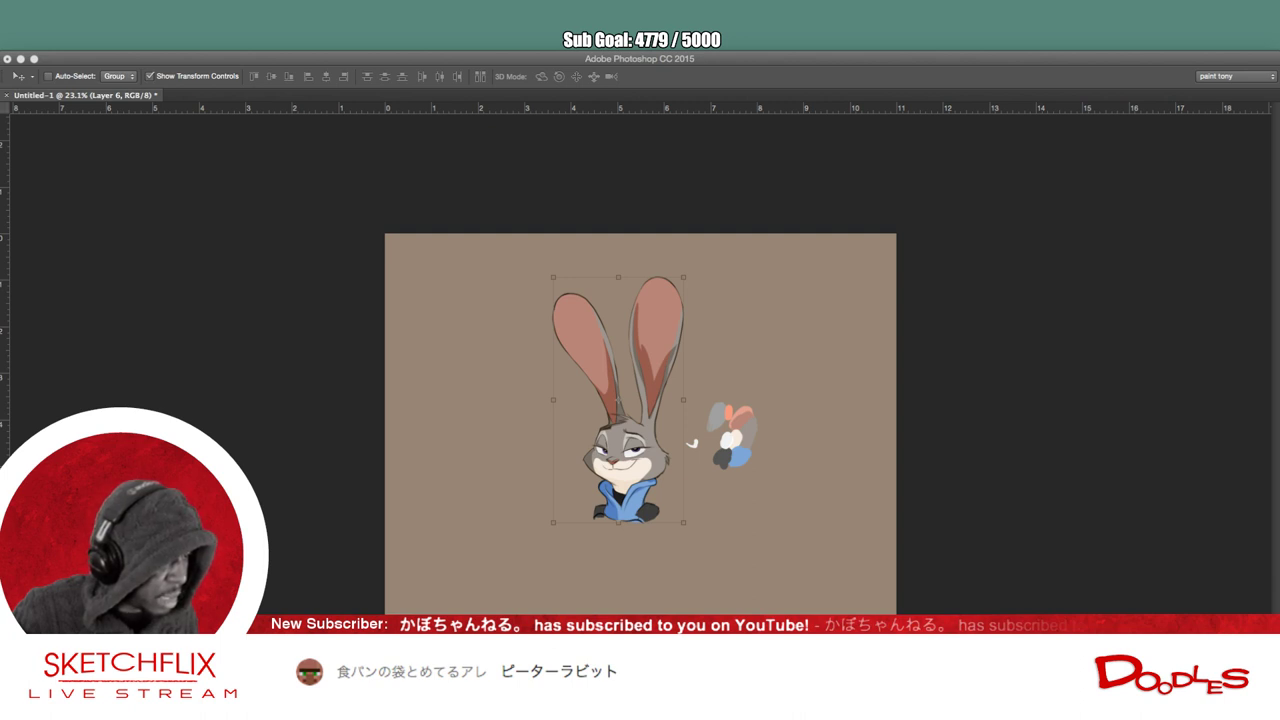
key(Tab)
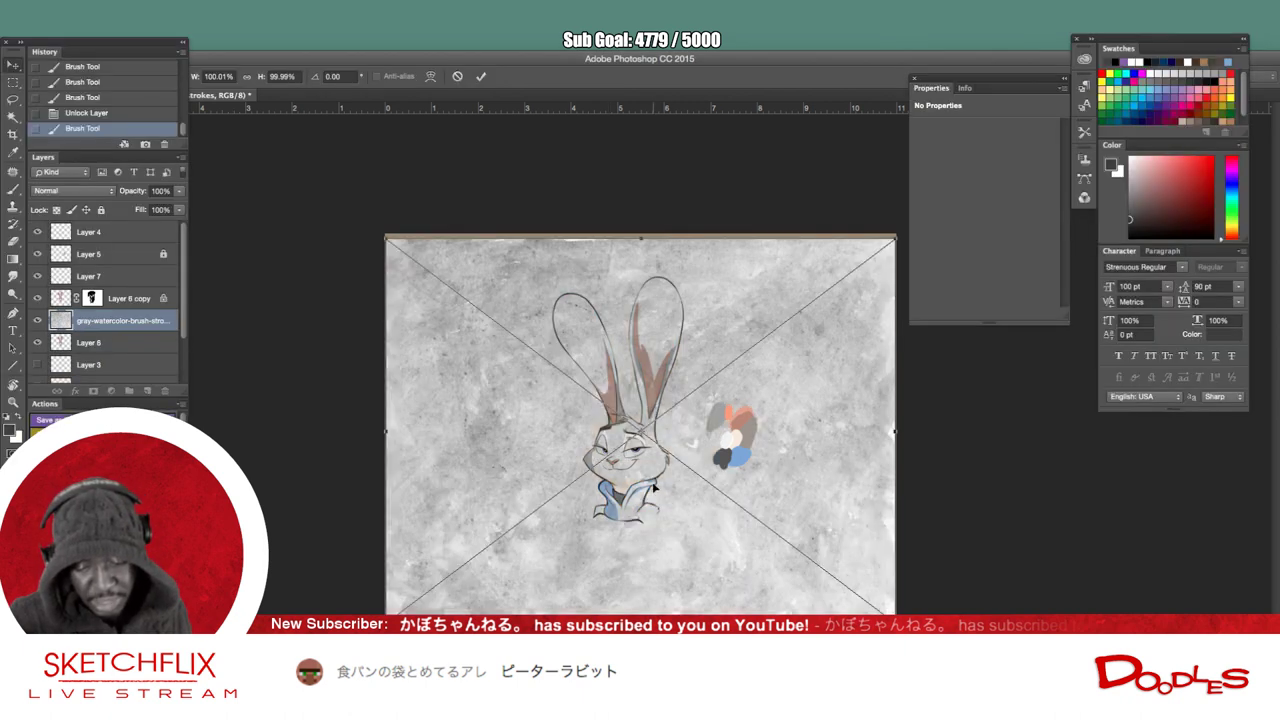
key(Return)
key(Return)
mouse_move(93, 312)
mouse_down()
mouse_move(90, 365)
mouse_move(114, 229)
mouse_up()
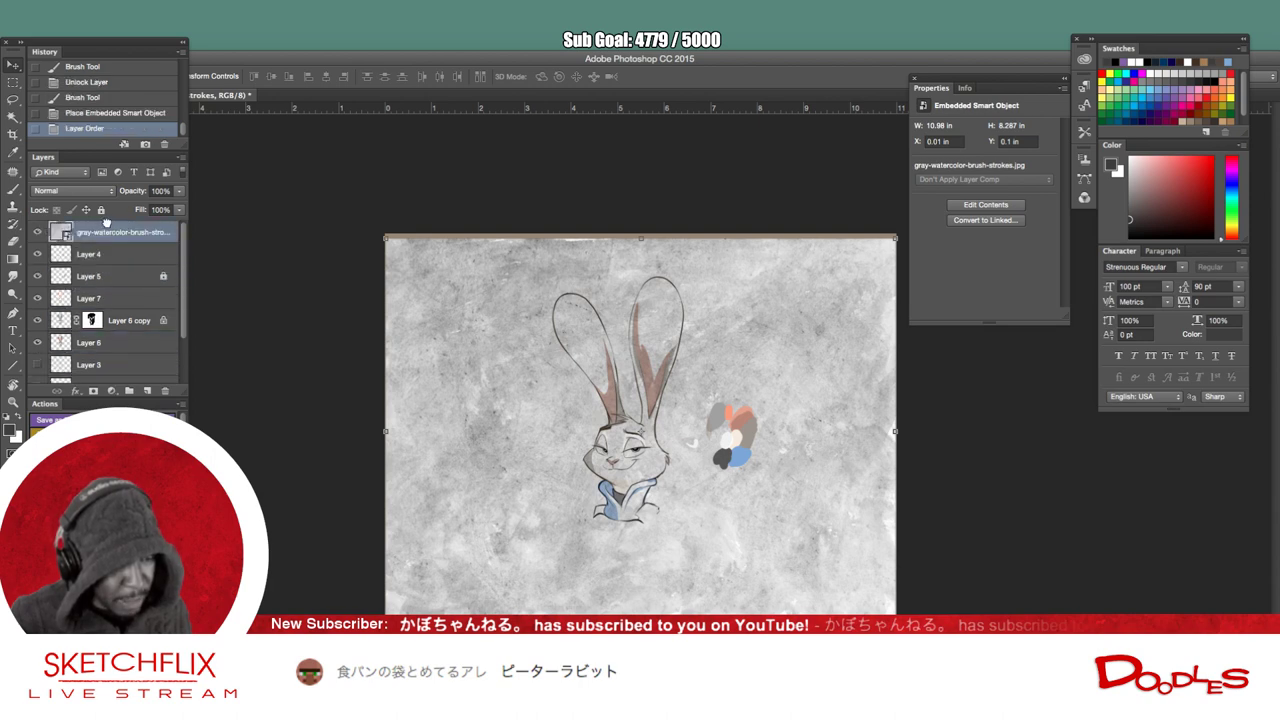
- Set the watercolor texture layer to Multiply blending at 49% opacity
click(70, 191)
click(50, 231)
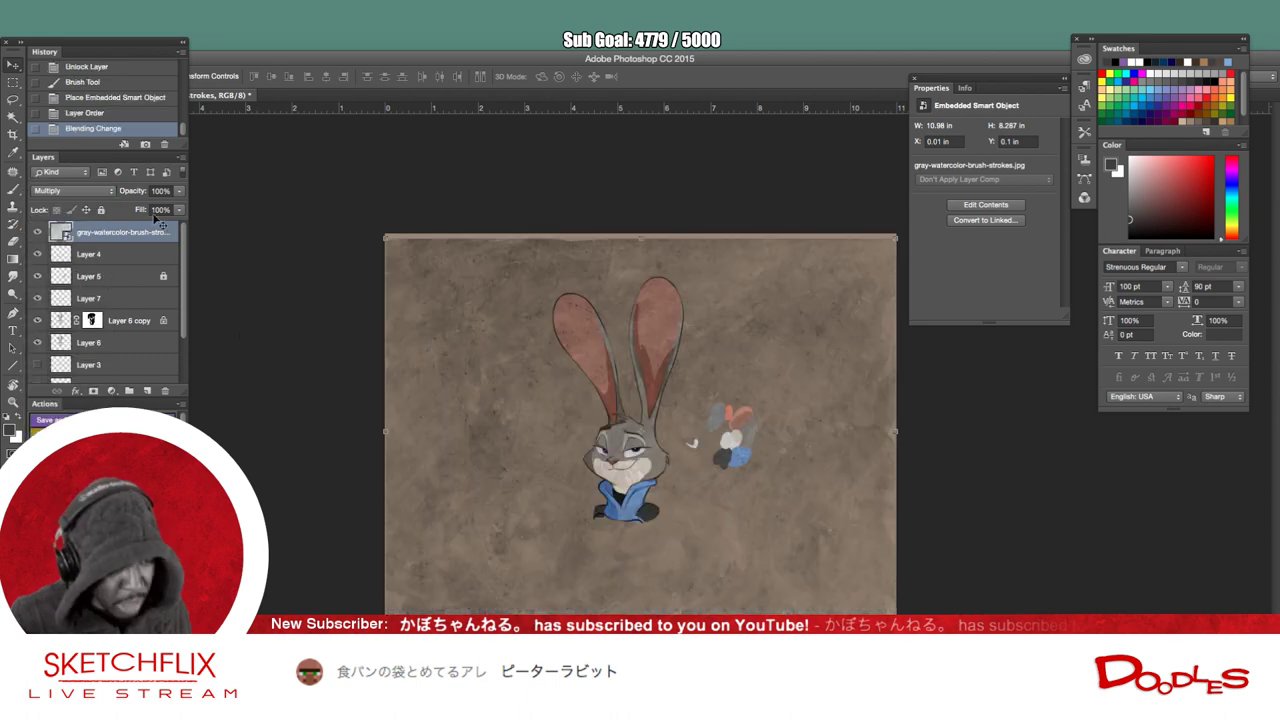
click(179, 190)
mouse_move(176, 208)
mouse_down()
mouse_move(124, 209)
mouse_move(147, 206)
mouse_up()
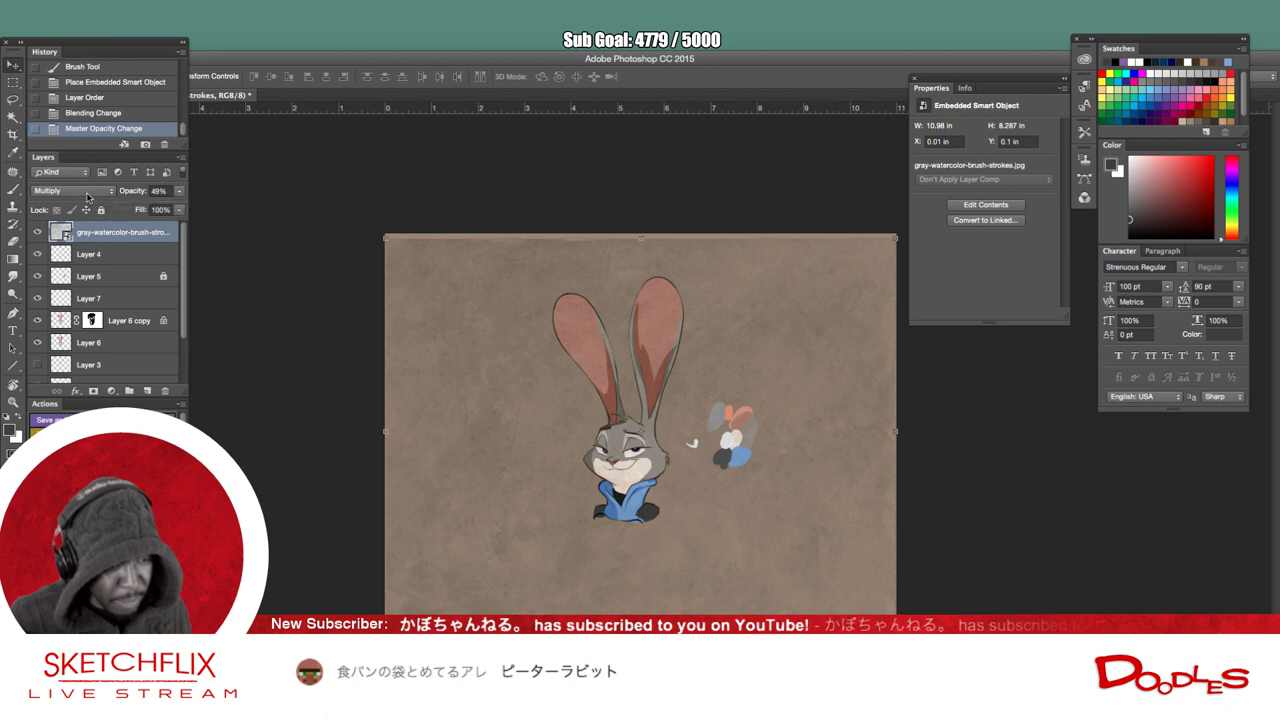
- Change the watercolor texture layer to Overlay at 66% opacity and hide the colour samples on Layer 5
click(87, 192)
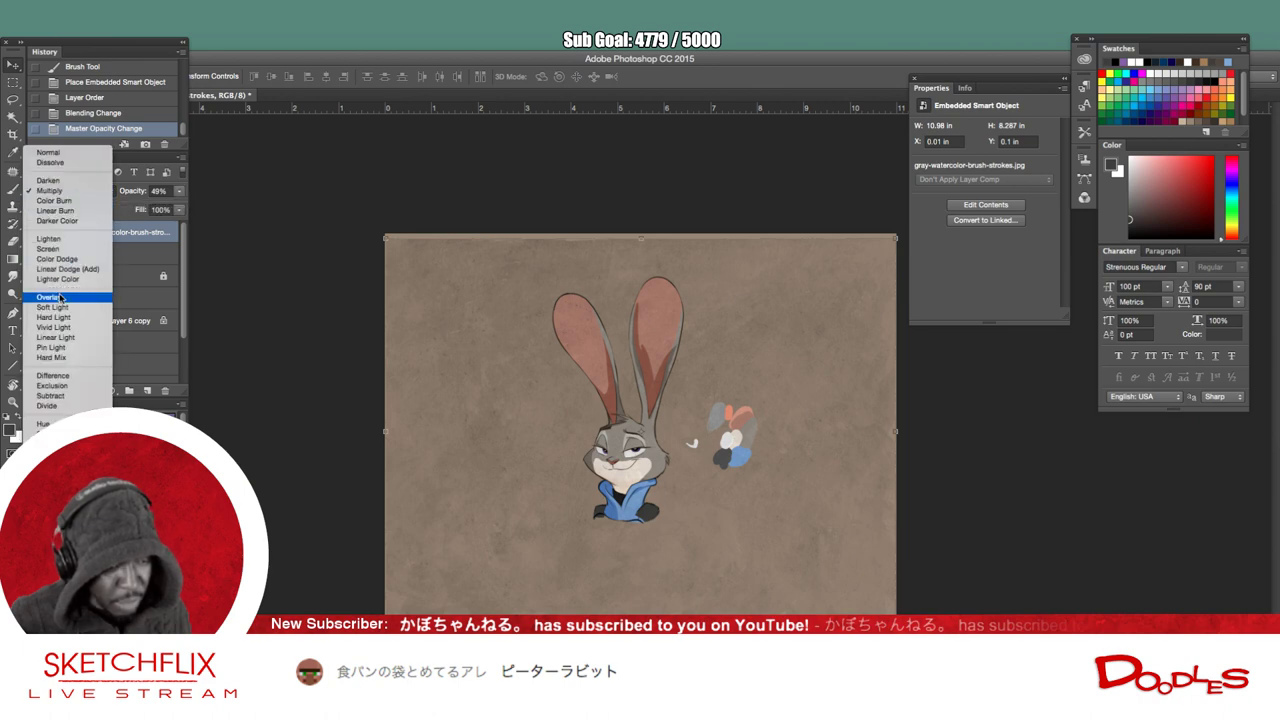
click(61, 297)
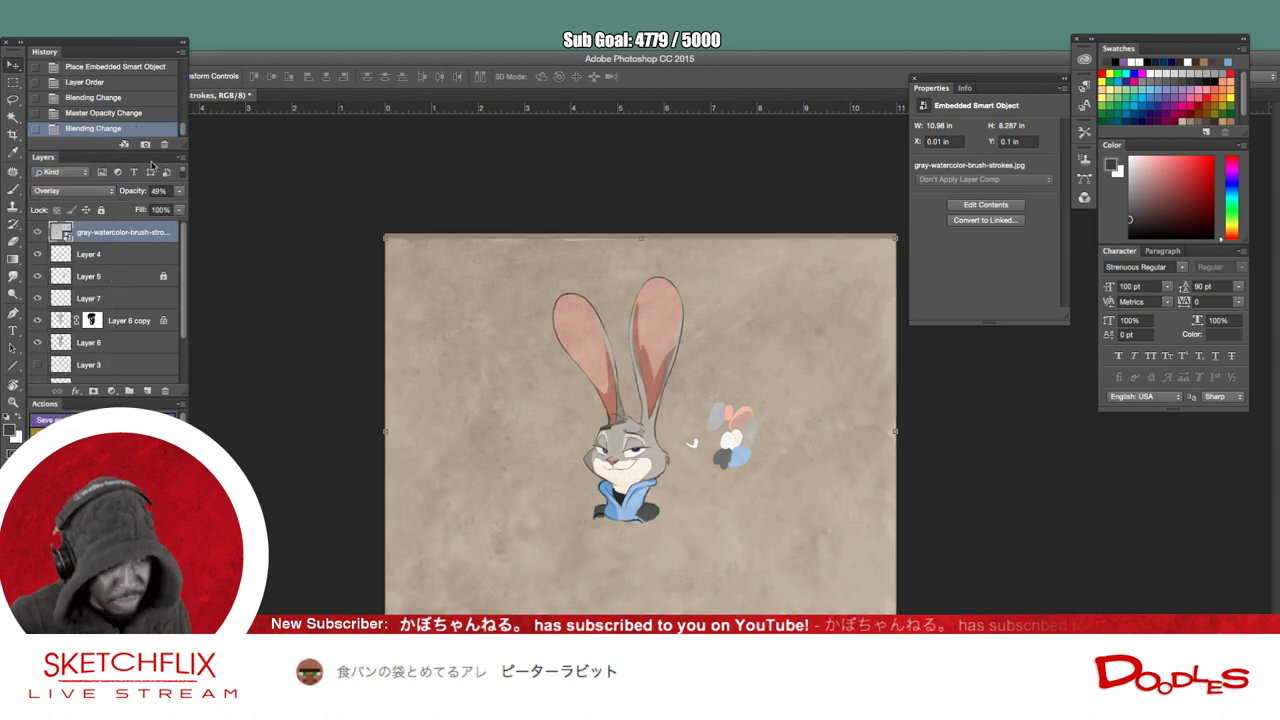
click(179, 190)
drag(163, 210, 159, 213)
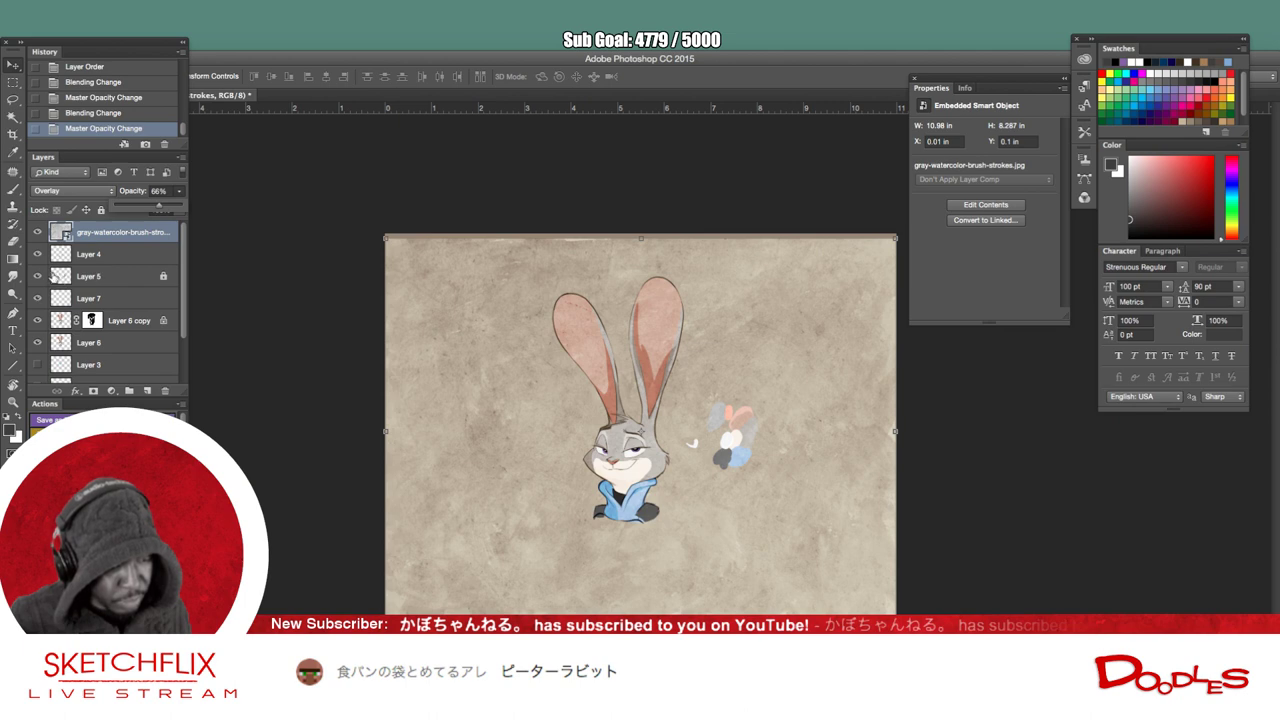
click(34, 278)
click(36, 276)
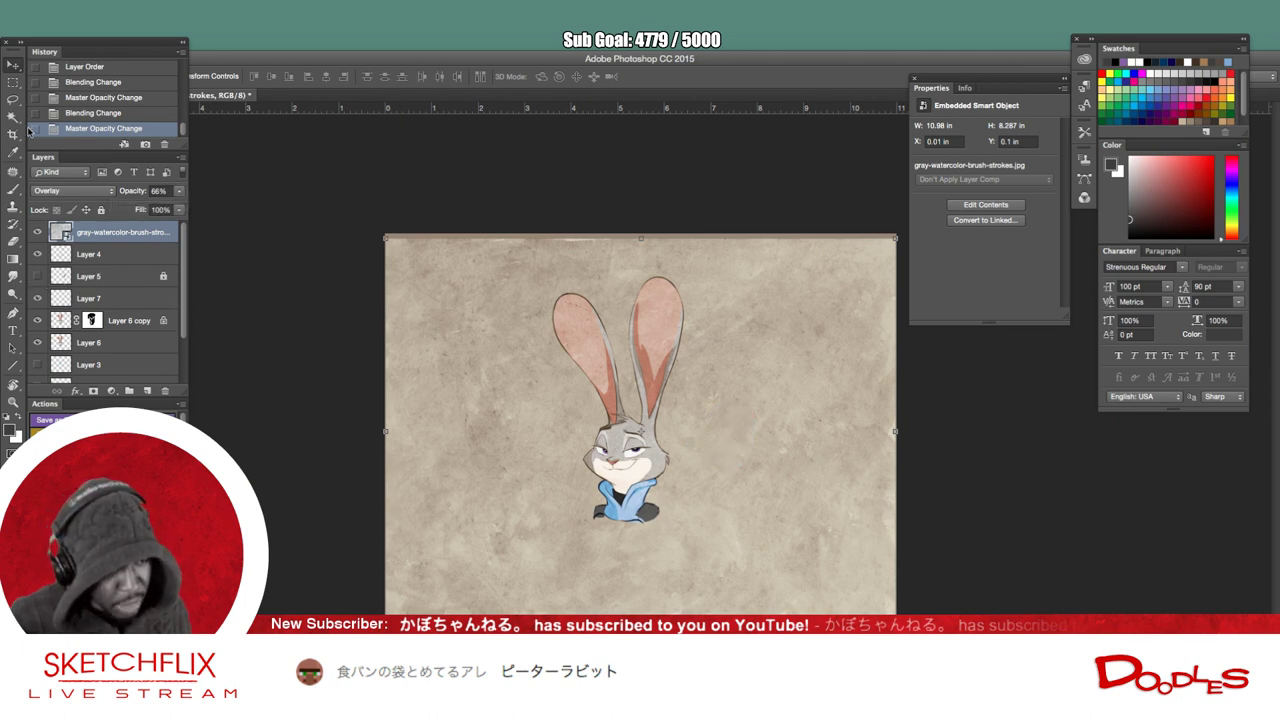
- Crop the canvas to a wide frame with the rabbit right of centre, cutting off the ear tips and the bottom of the shoulders
click(12, 99)
click(12, 133)
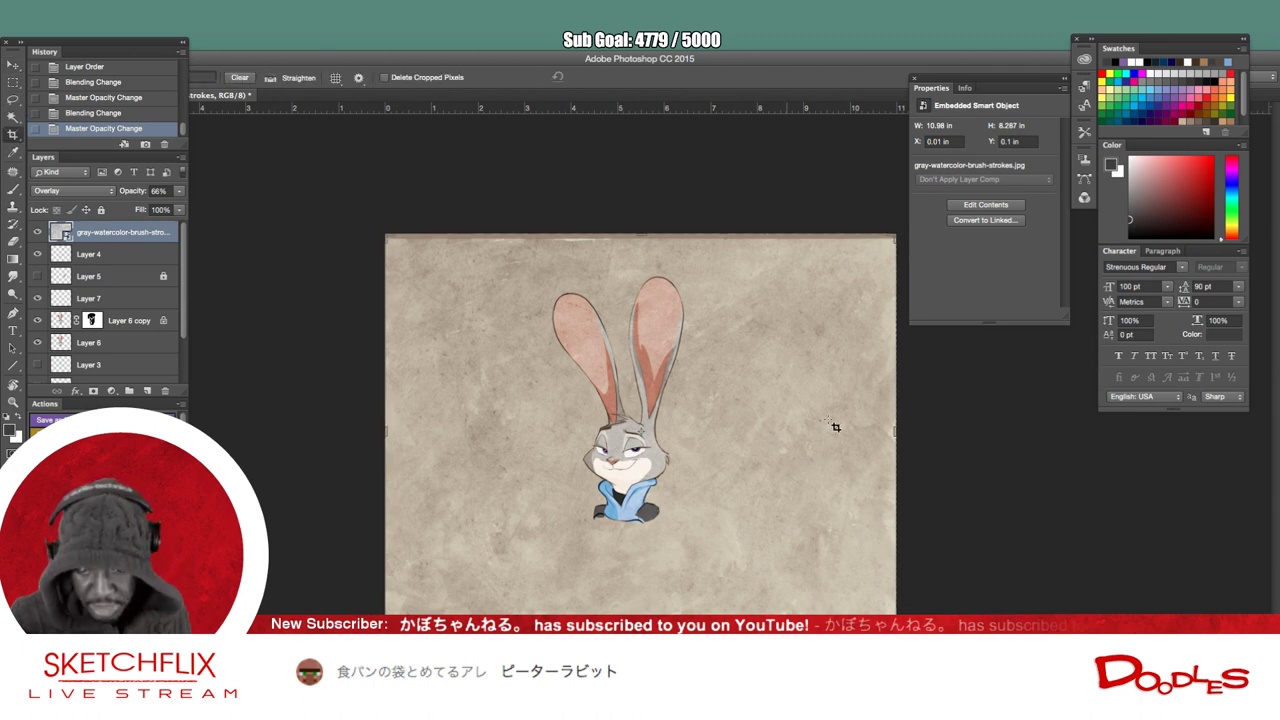
drag(893, 435, 779, 444)
mouse_move(642, 612)
mouse_down()
mouse_move(648, 533)
mouse_move(648, 564)
mouse_up()
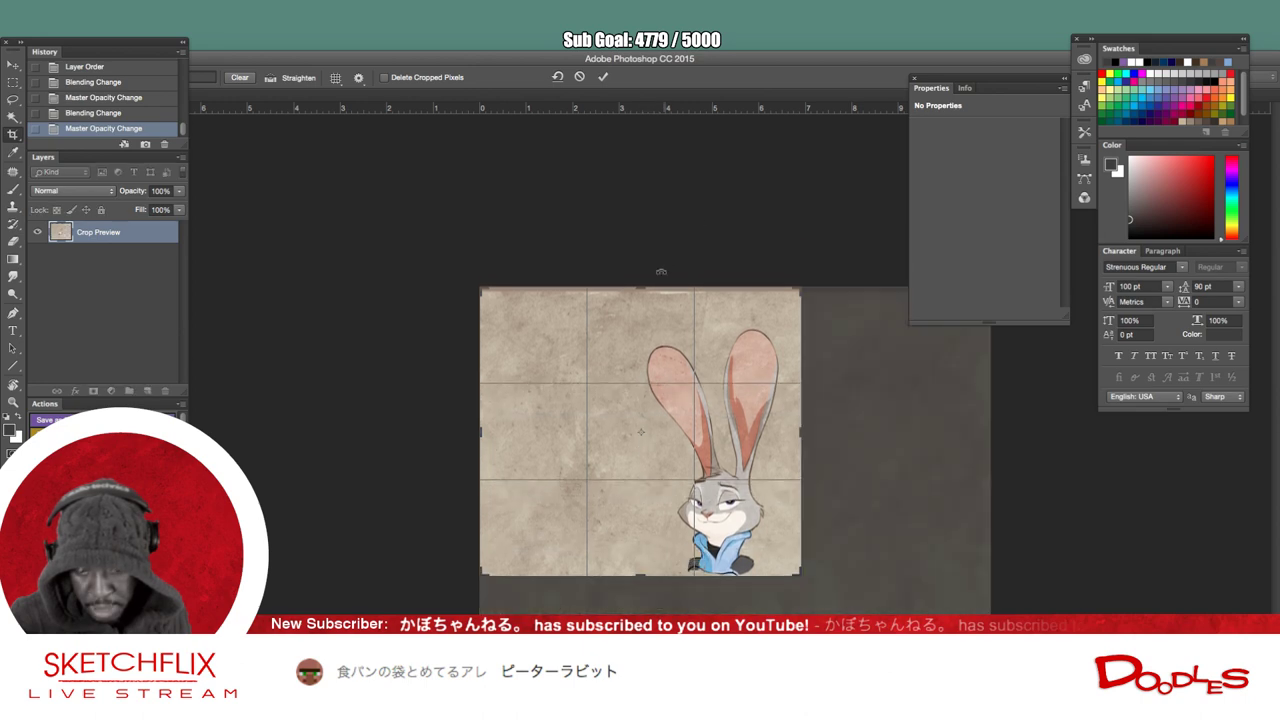
drag(644, 290, 641, 312)
drag(695, 440, 652, 435)
drag(645, 553, 642, 545)
drag(699, 453, 706, 451)
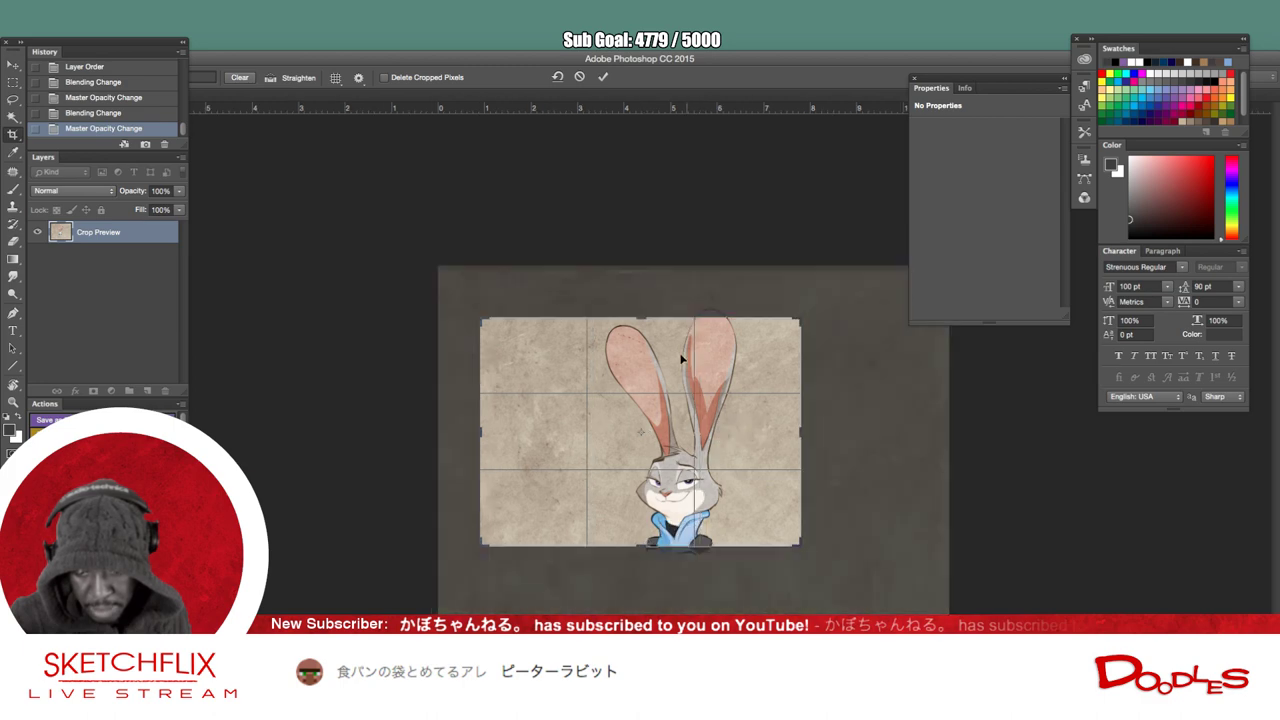
drag(639, 320, 632, 344)
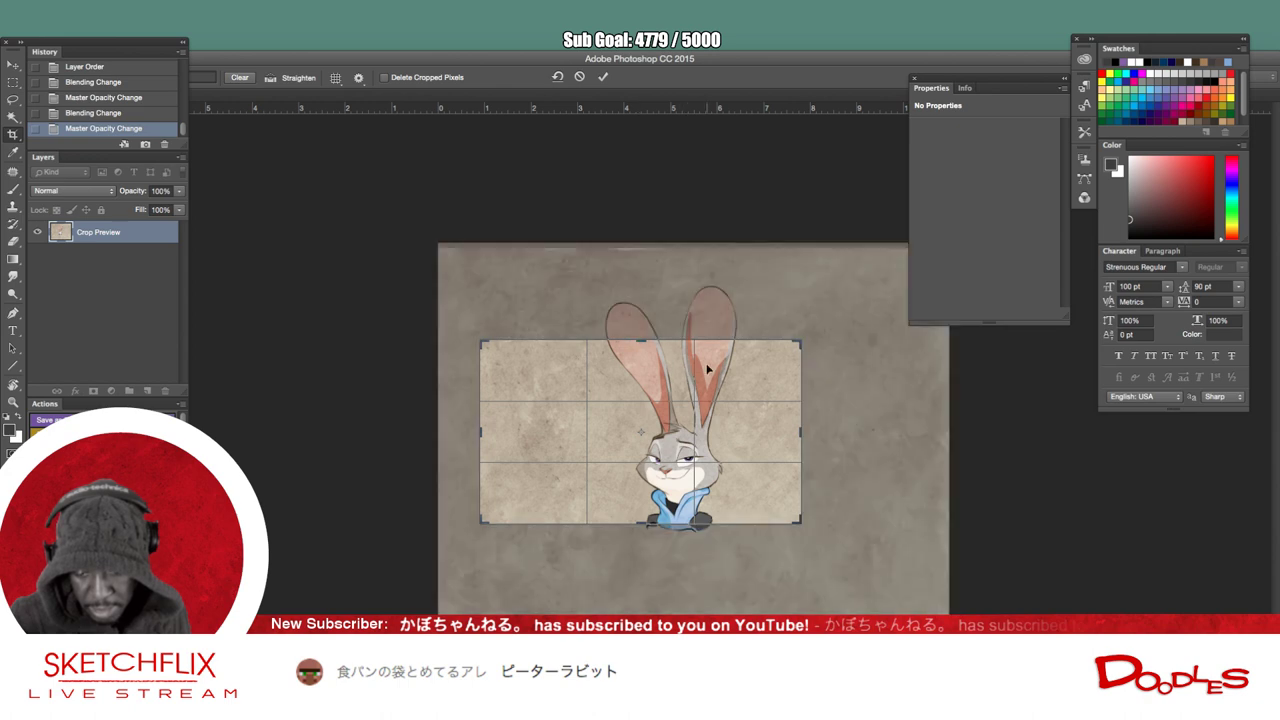
key(Return)
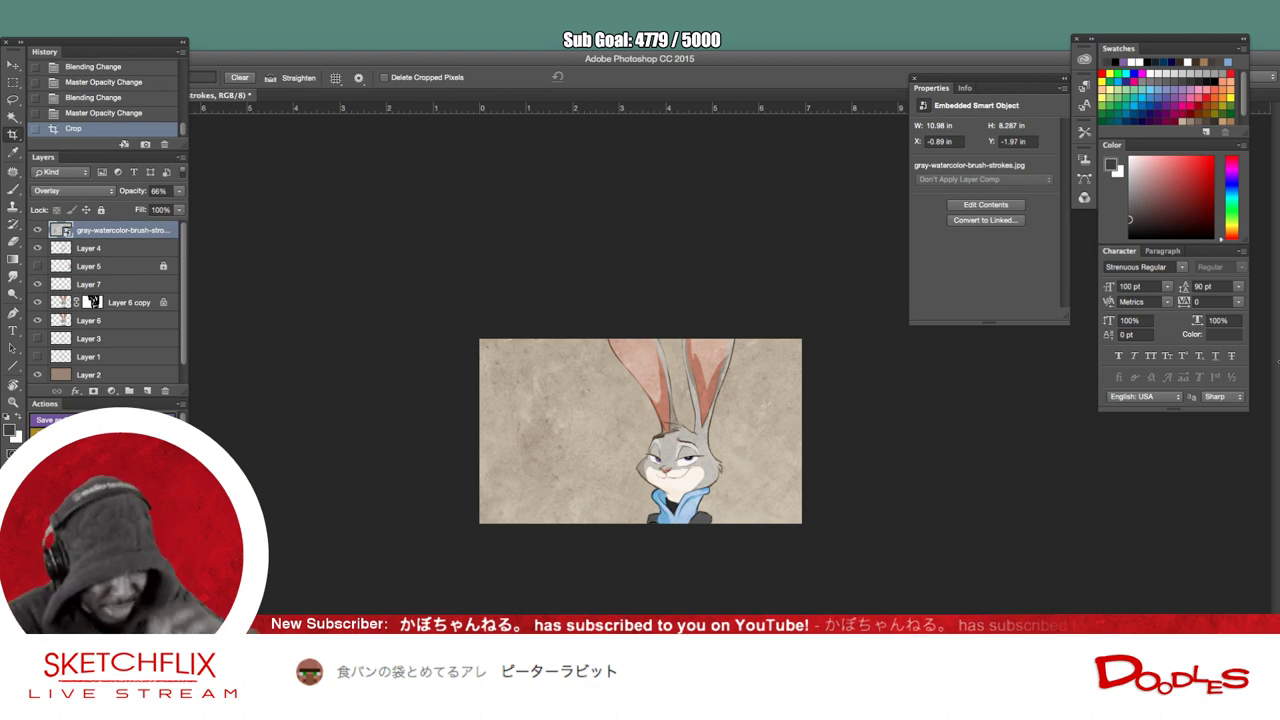
- Paint white with a smaller brush on the Layer 6 copy mask to extend the shading inside the rabbit's right-hand ear
click(93, 301)
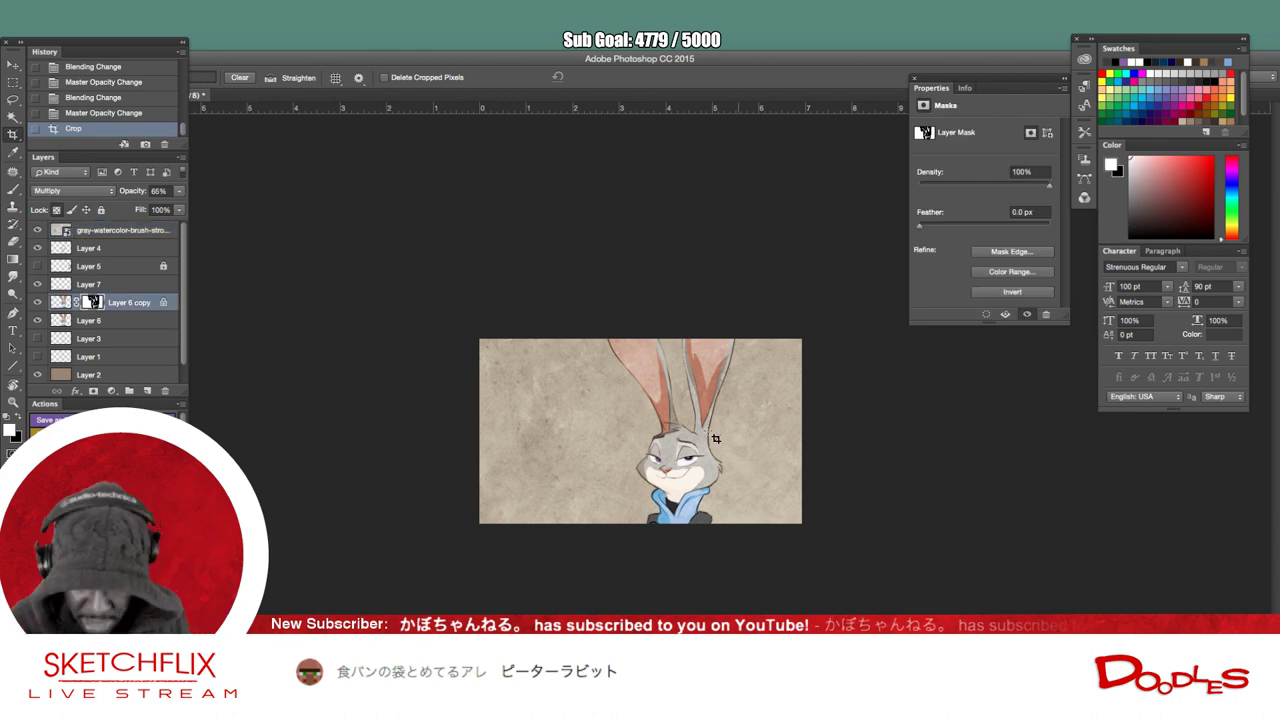
key(b)
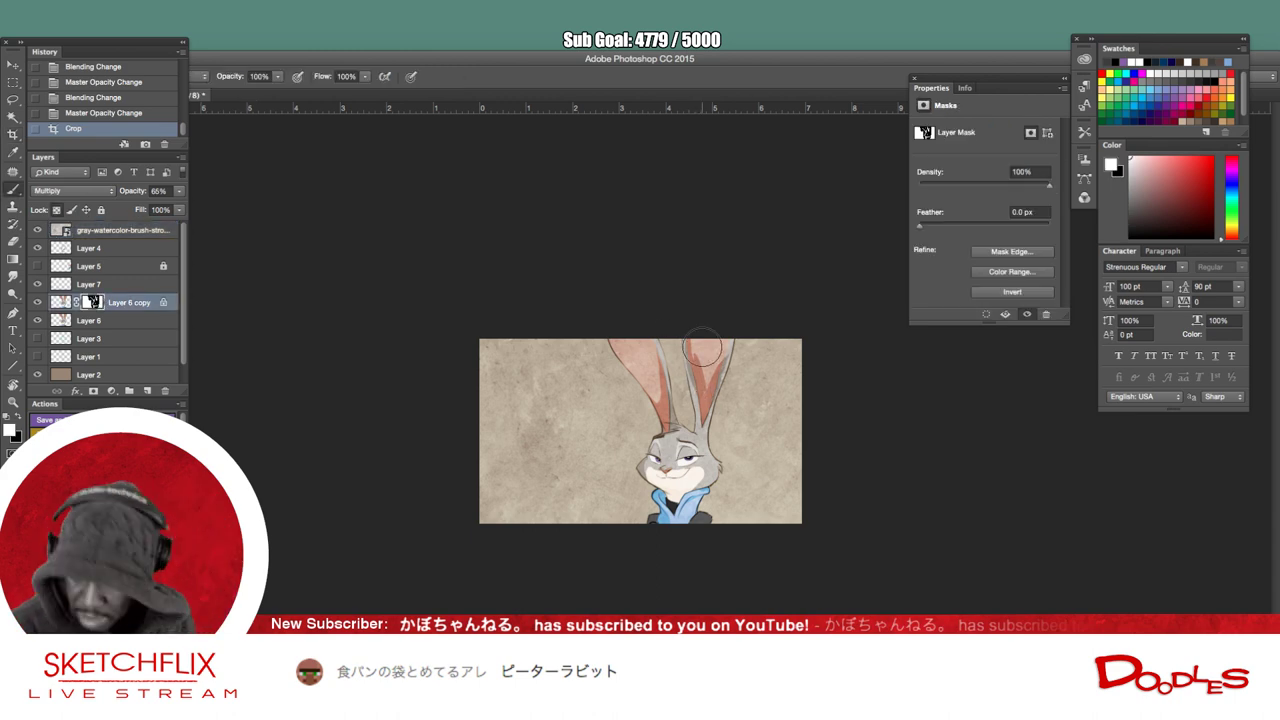
key(super+0)
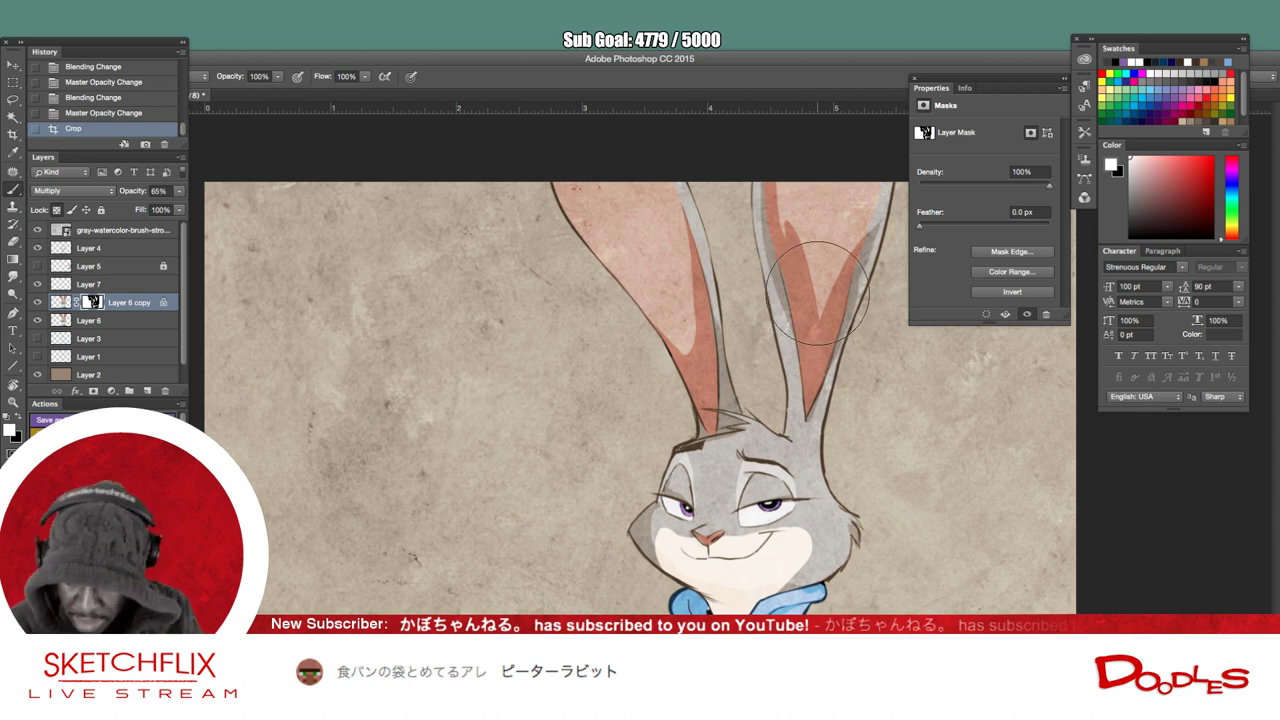
key(bracketleft)
key(bracketleft)
key(bracketright)
key(bracketright)
key(bracketright)
key(bracketright)
key(bracketleft)
key(bracketleft)
key(bracketleft)
key(bracketleft)
key(bracketleft)
key(bracketleft)
key(bracketleft)
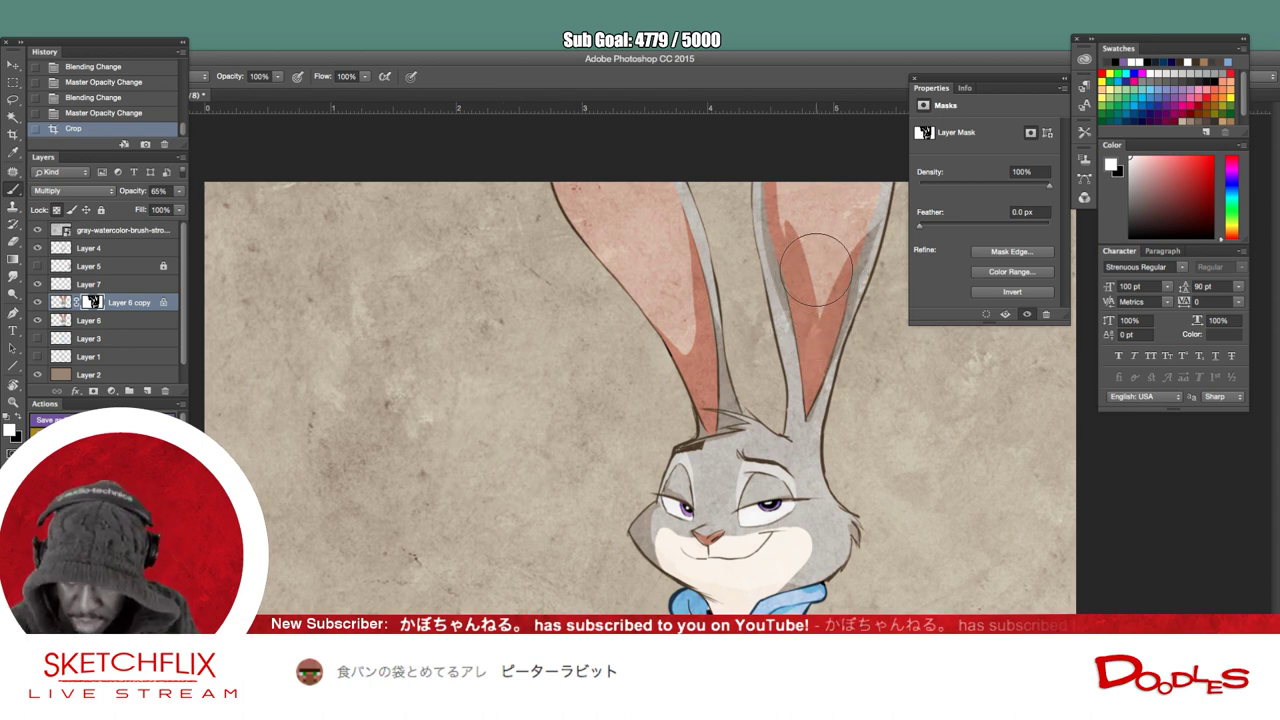
key(bracketleft)
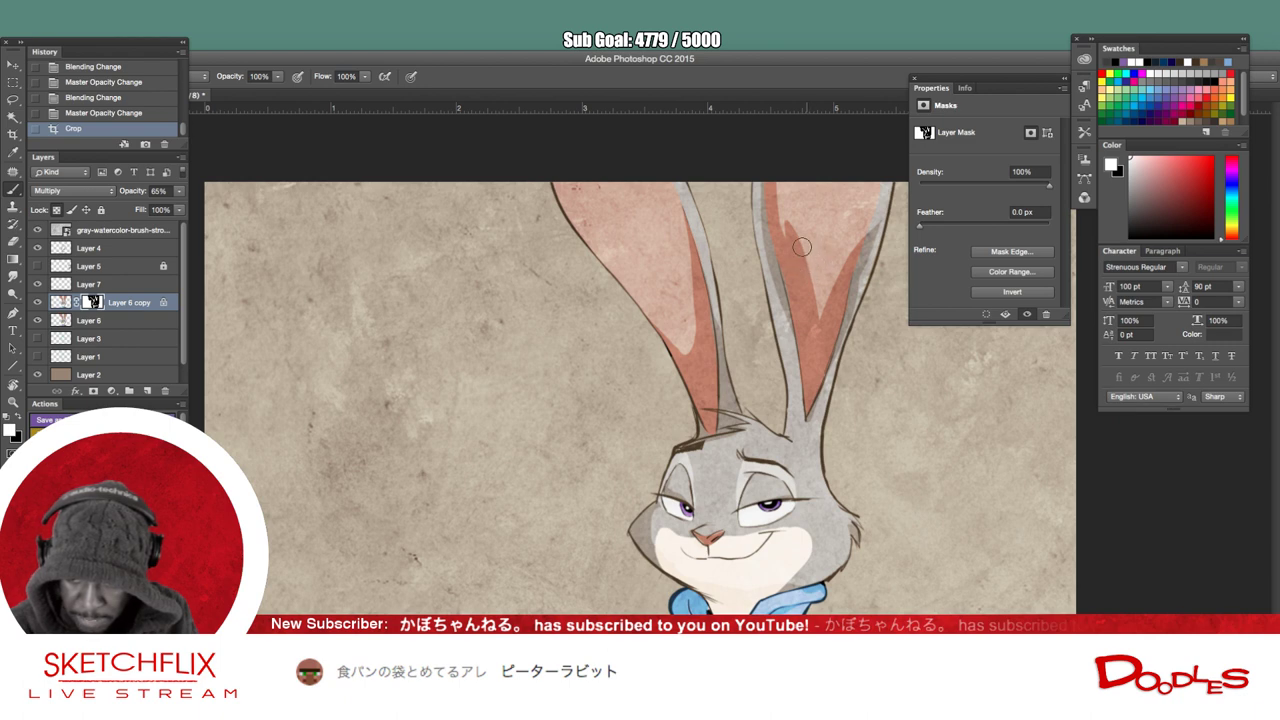
drag(788, 215, 803, 260)
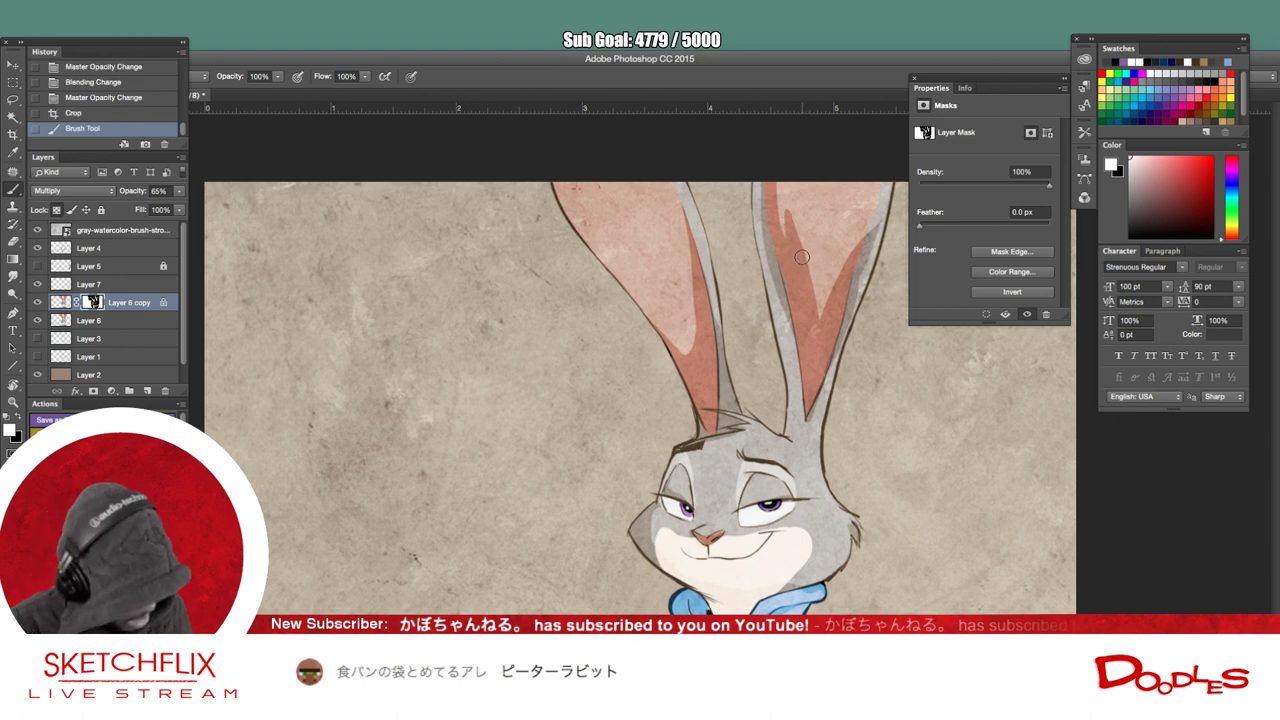
- Paint black on the Layer 6 copy mask to trim the shading edge inside the right-hand ear
key(x)
mouse_move(790, 204)
mouse_down()
mouse_move(810, 297)
mouse_move(789, 216)
mouse_move(808, 292)
mouse_up()
mouse_move(797, 238)
mouse_down()
mouse_move(815, 313)
mouse_move(813, 296)
mouse_up()
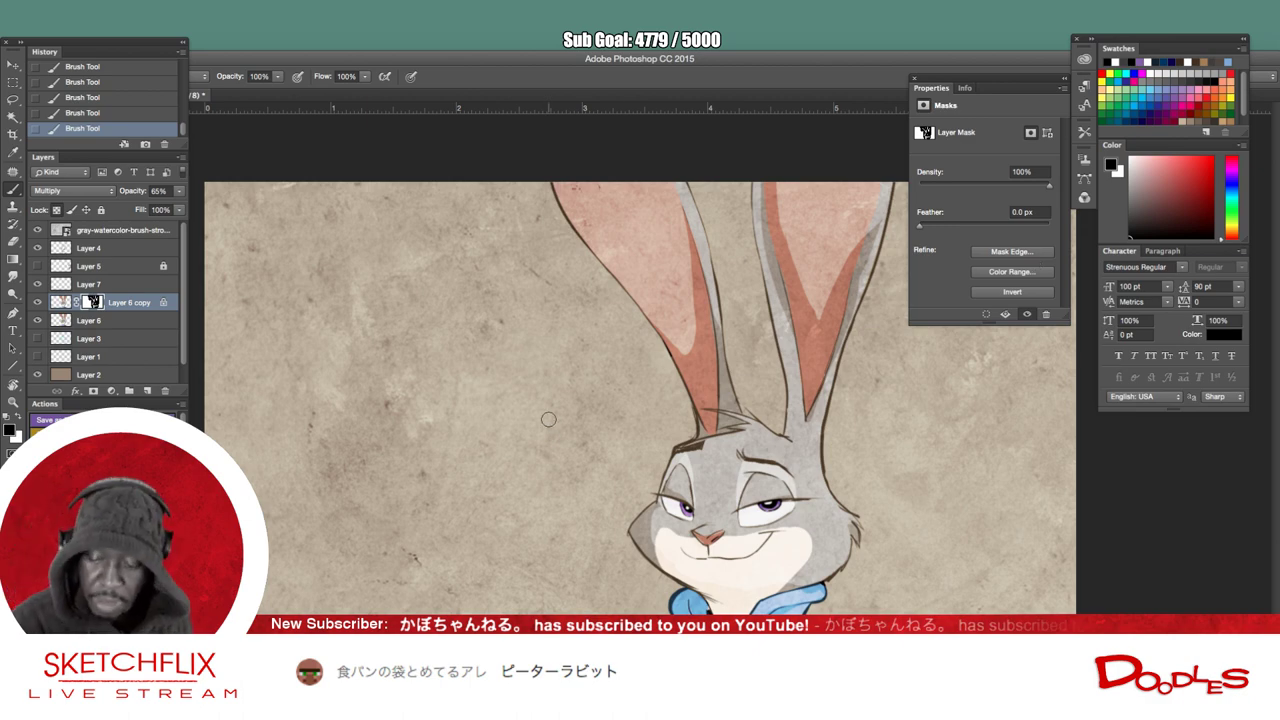
- Recrop the canvas to a portrait frame that includes both full ears and sits close to the rabbit's right-hand ear
scroll(808, 309, up, 2)
scroll(813, 303, down, 5)
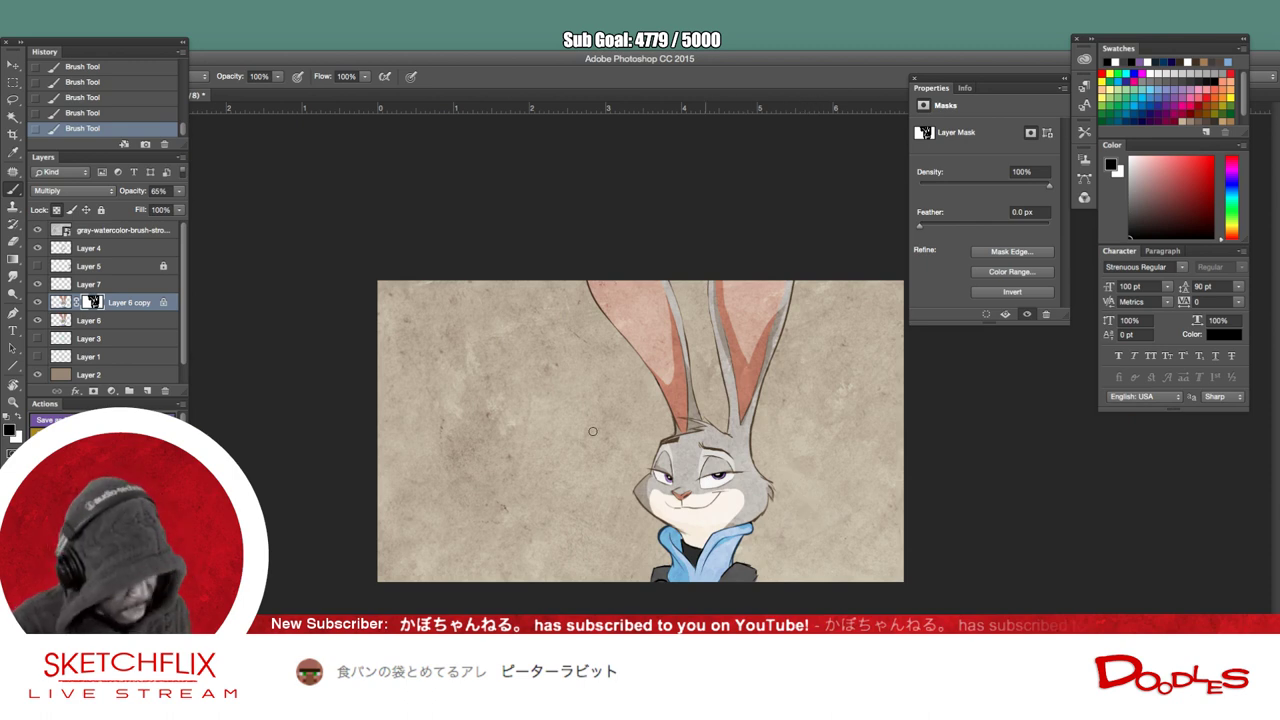
click(13, 134)
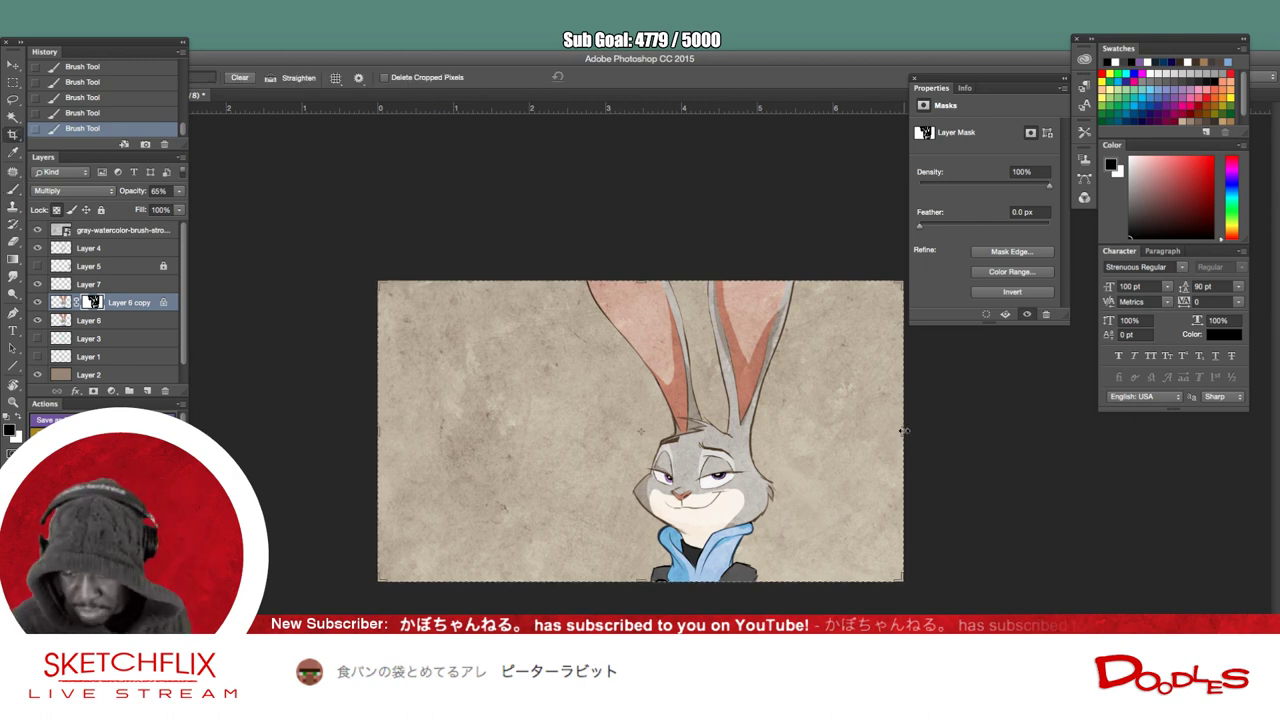
drag(875, 438, 852, 430)
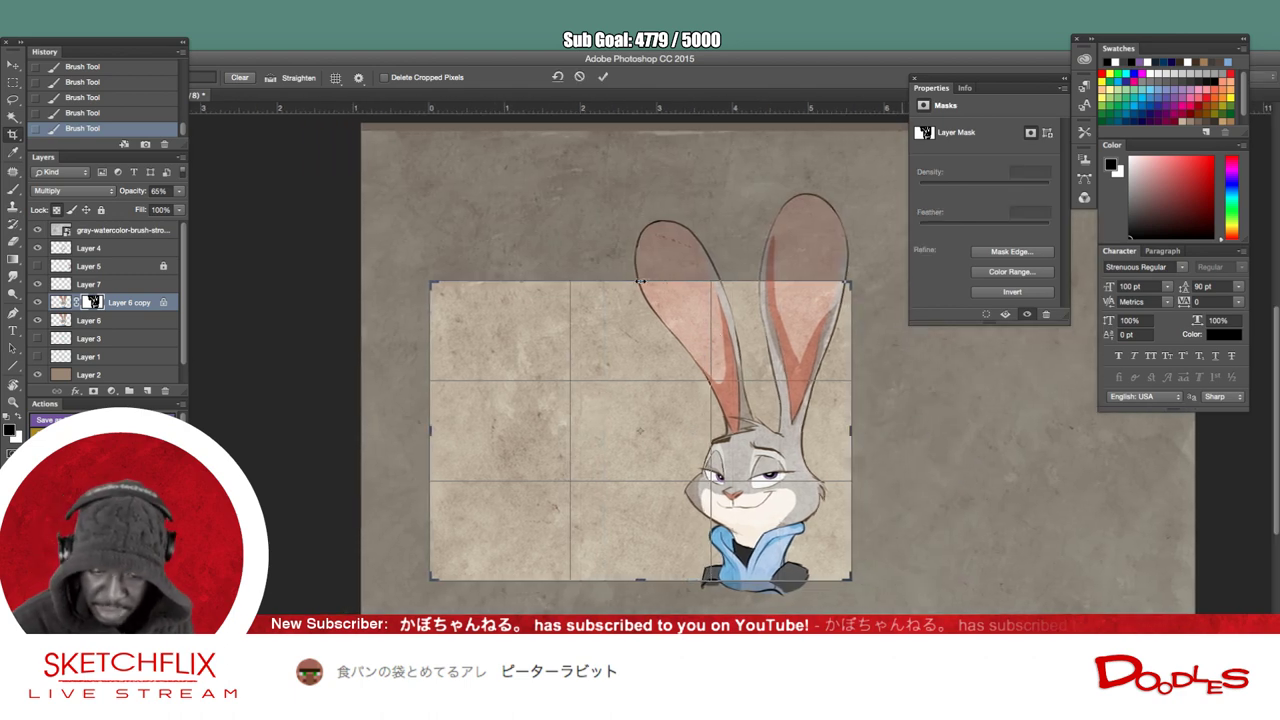
drag(639, 257, 639, 216)
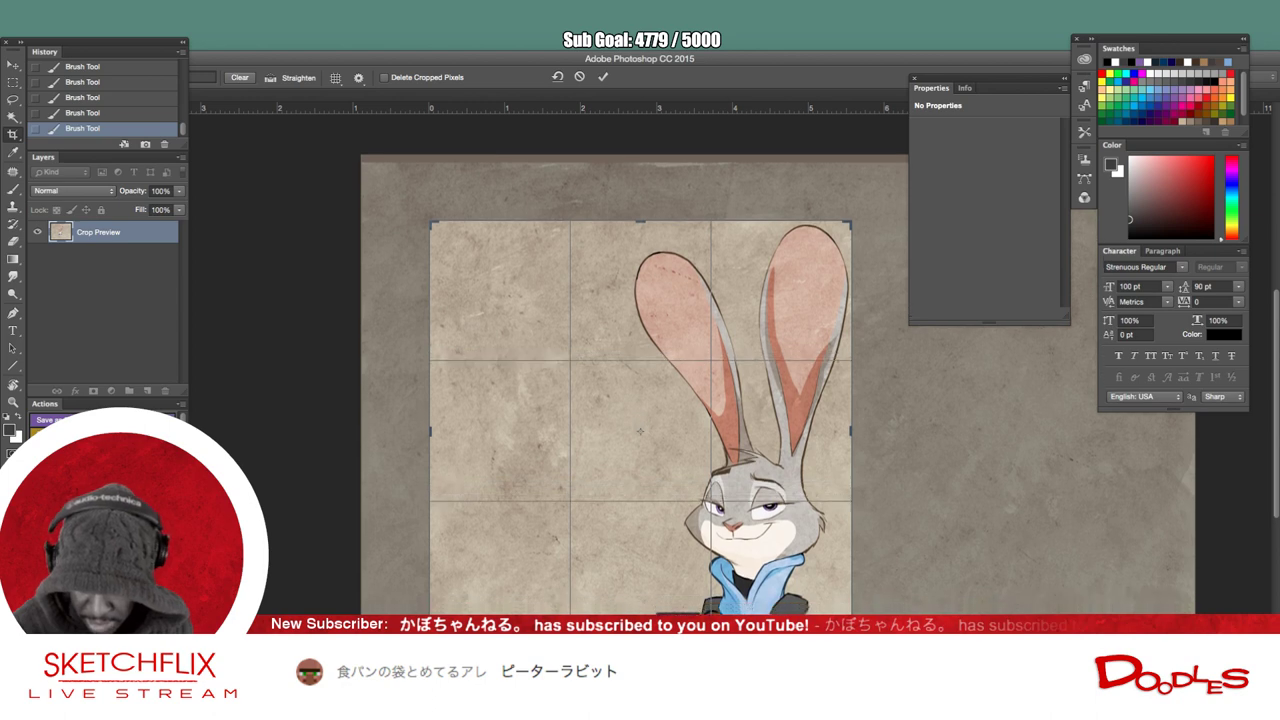
drag(431, 430, 398, 430)
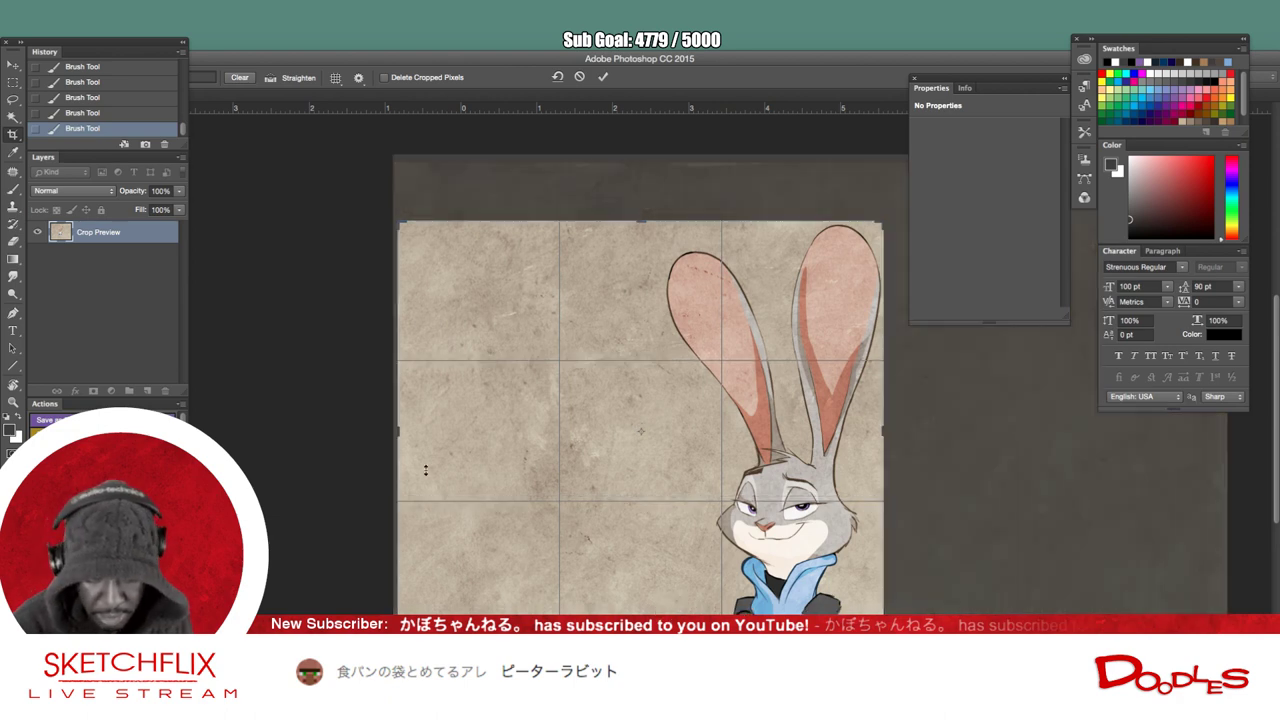
drag(398, 430, 495, 445)
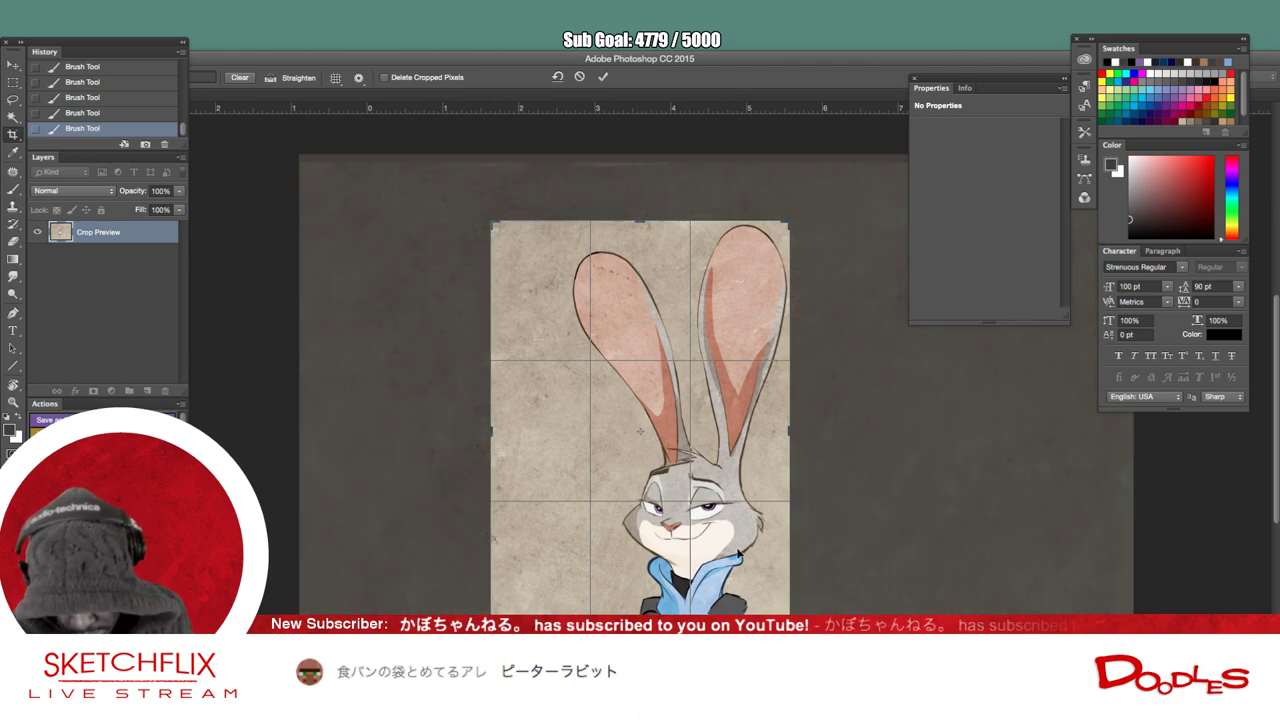
double_click(725, 528)
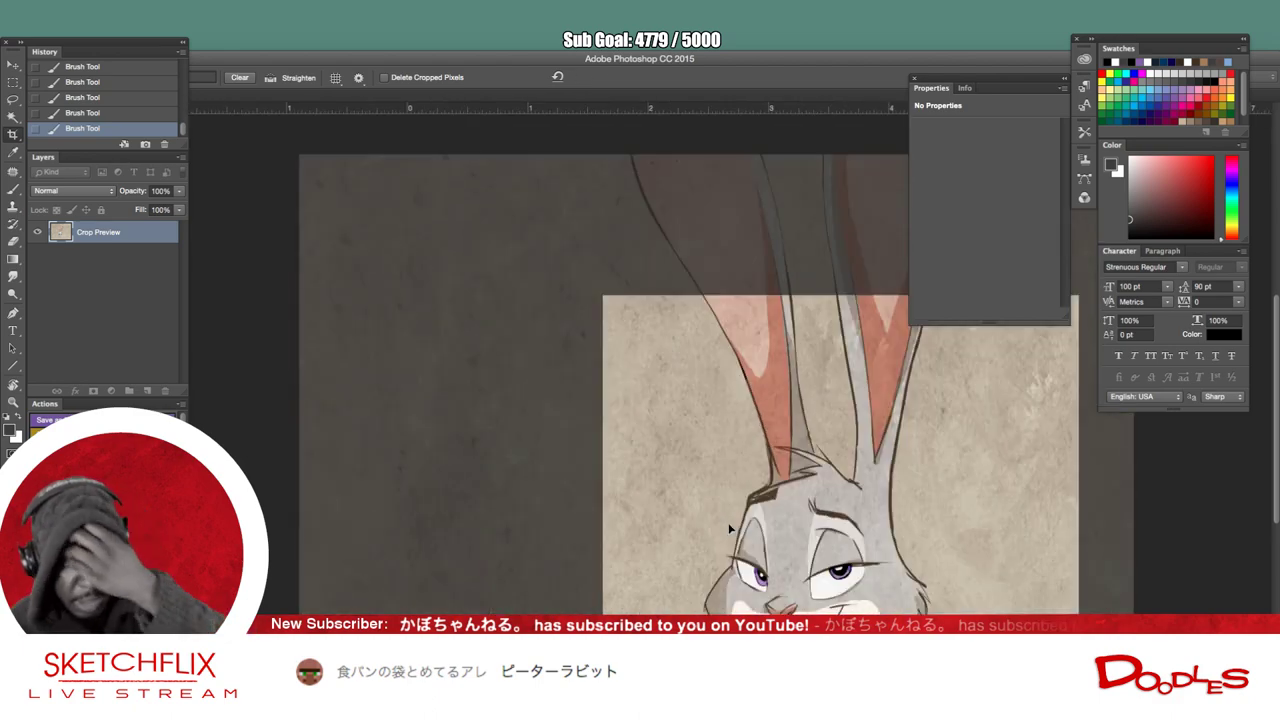
key(Return)
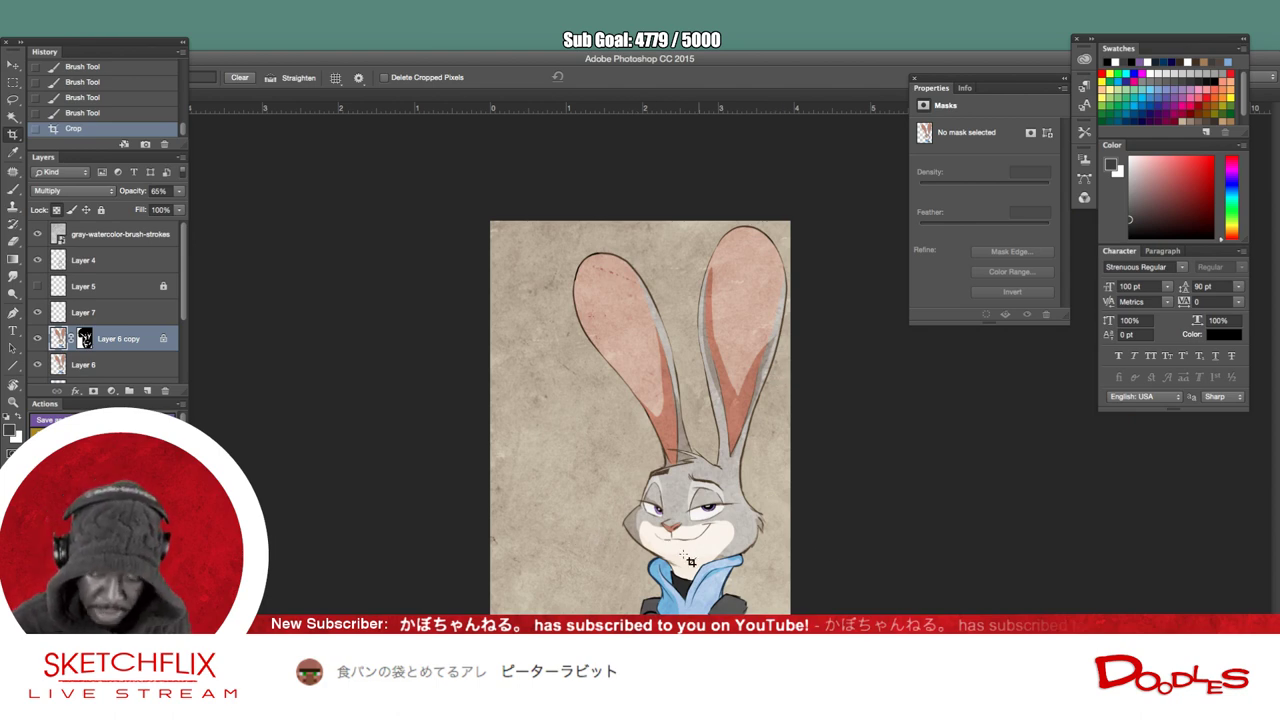
- Crop a thin strip off the bottom edge of the portrait canvas
click(15, 133)
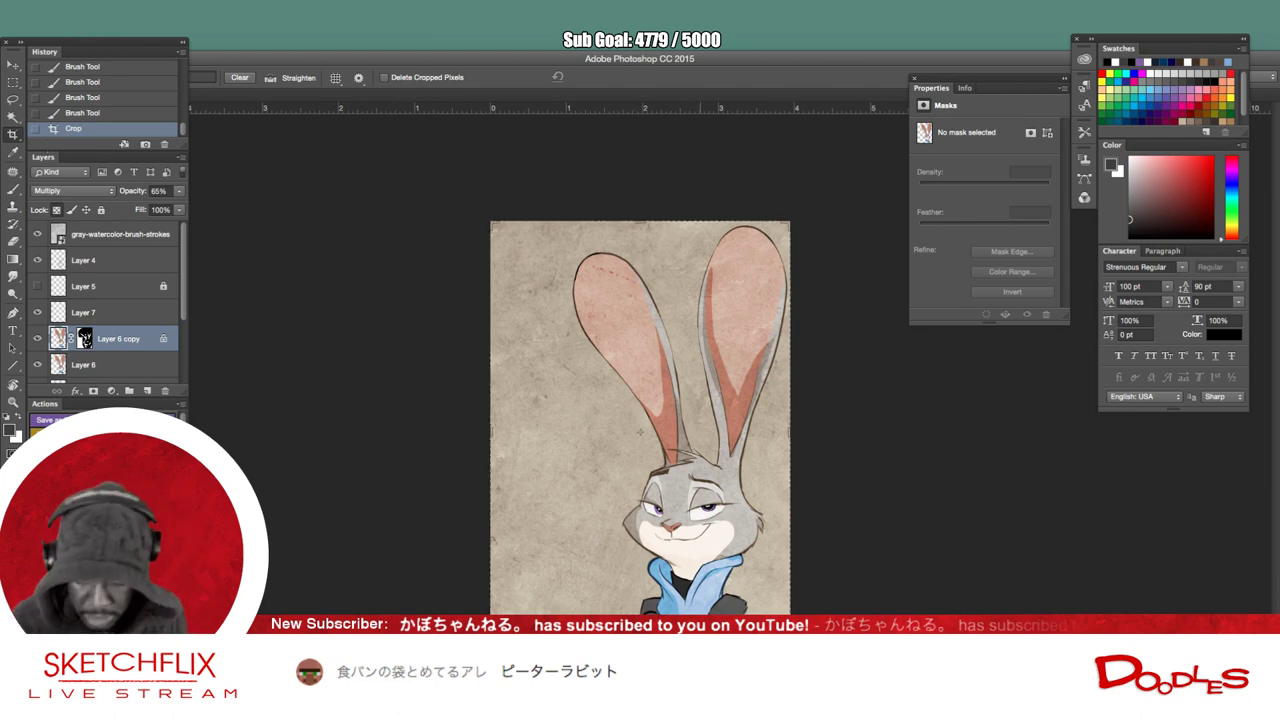
drag(640, 643, 640, 631)
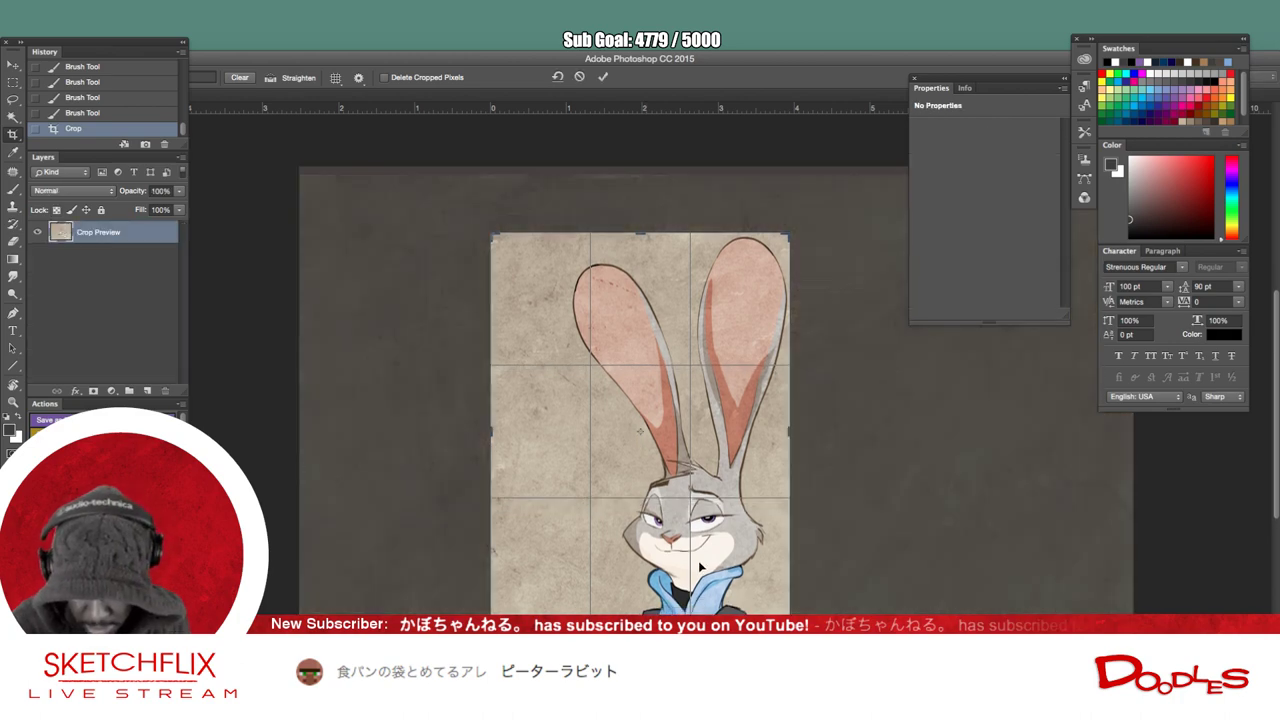
double_click(704, 549)
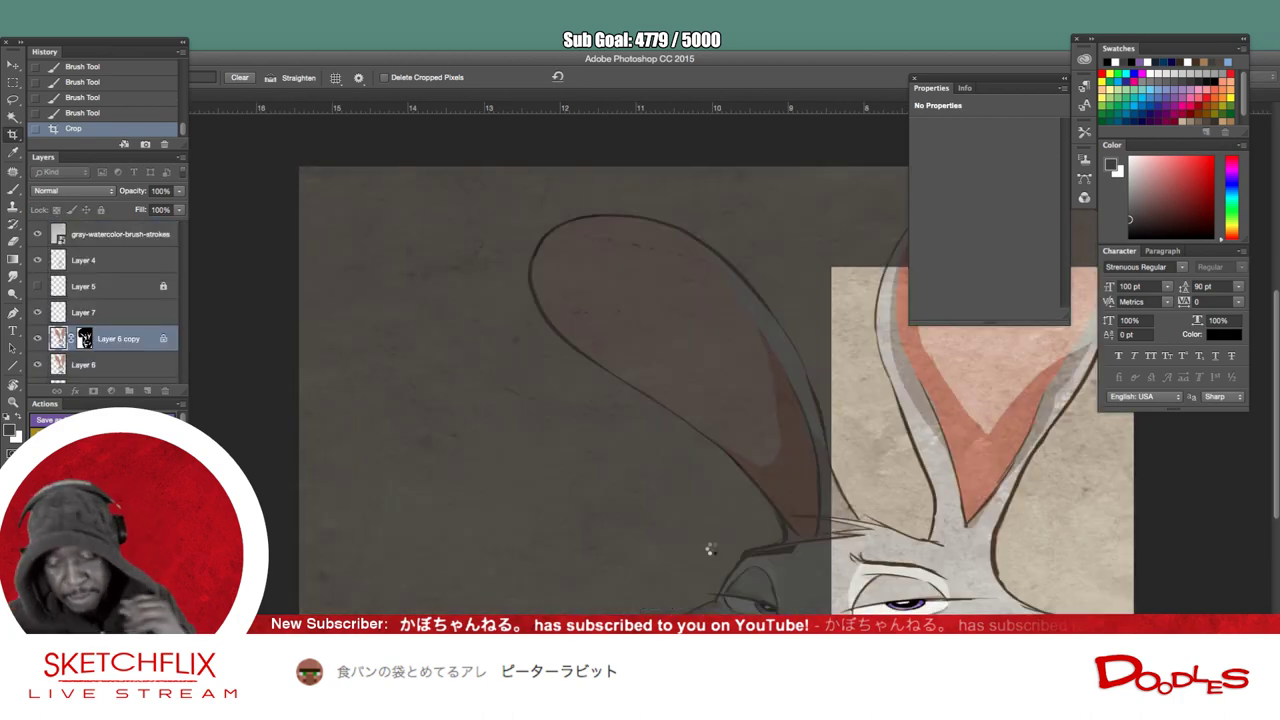
key(Return)
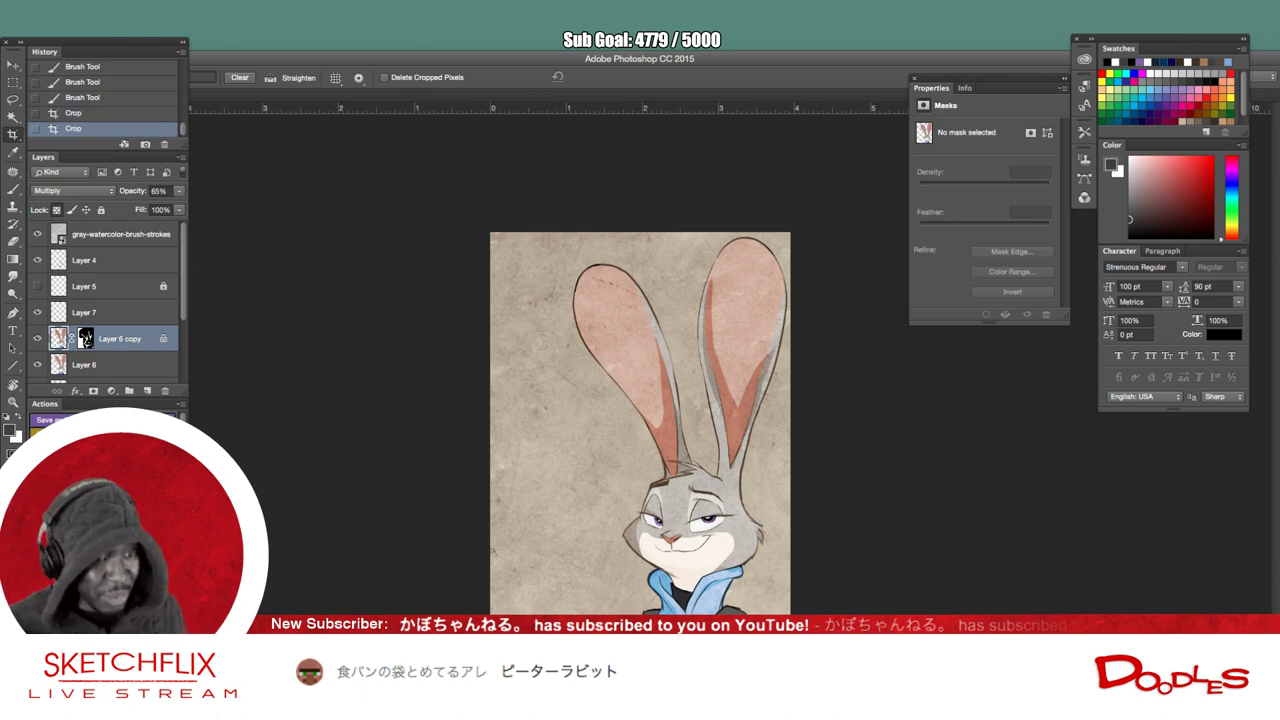
- Save the rabbit illustration document
click(122, 1)
click(125, 106)
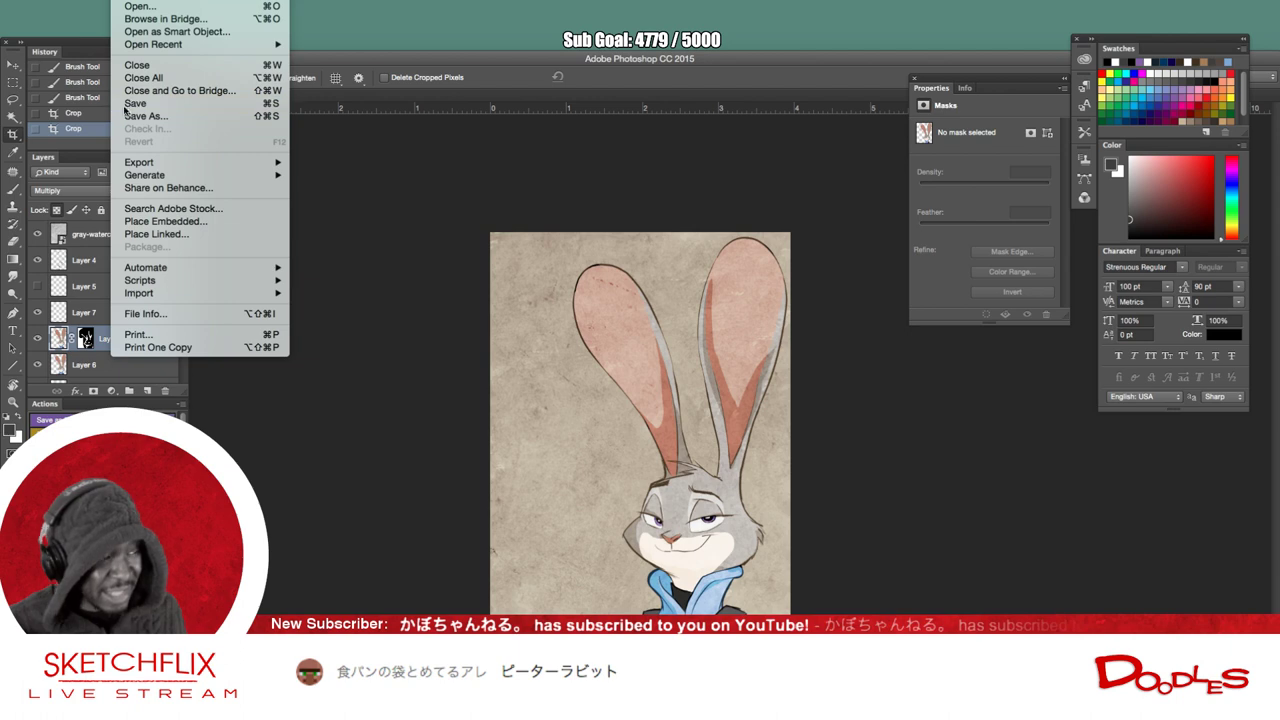
click(125, 108)
key(Tab)
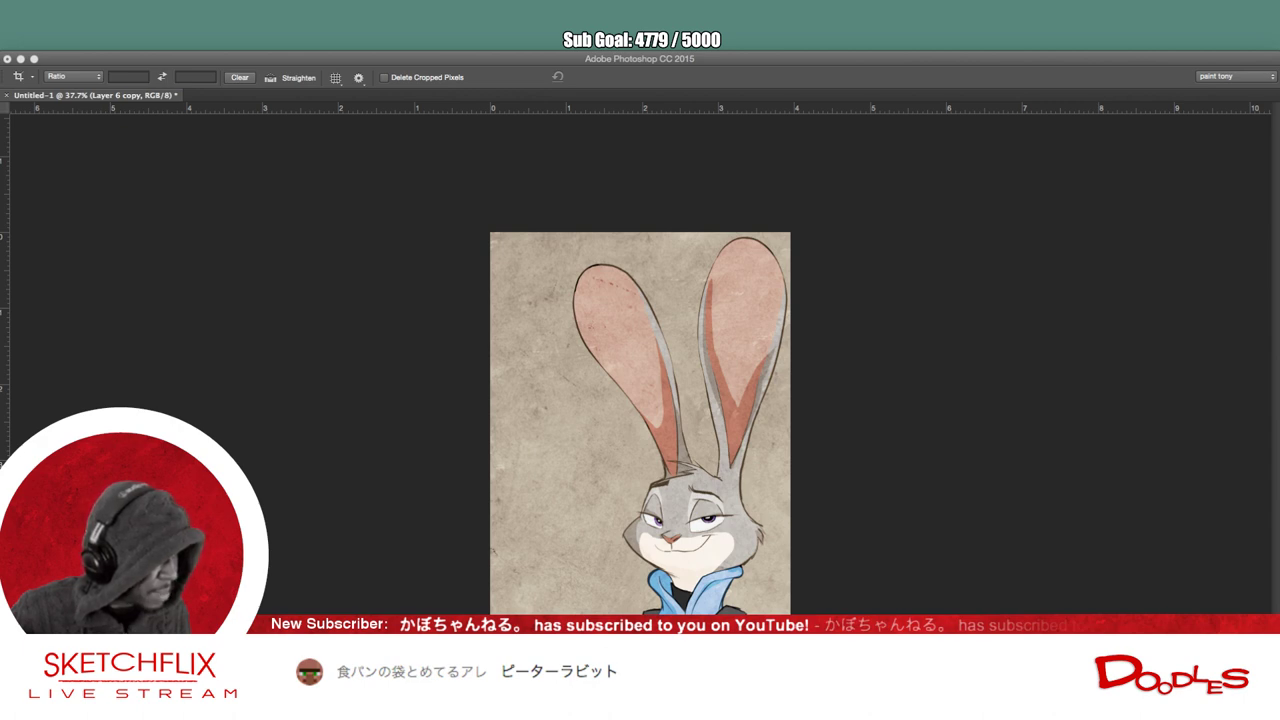
key(Tab)
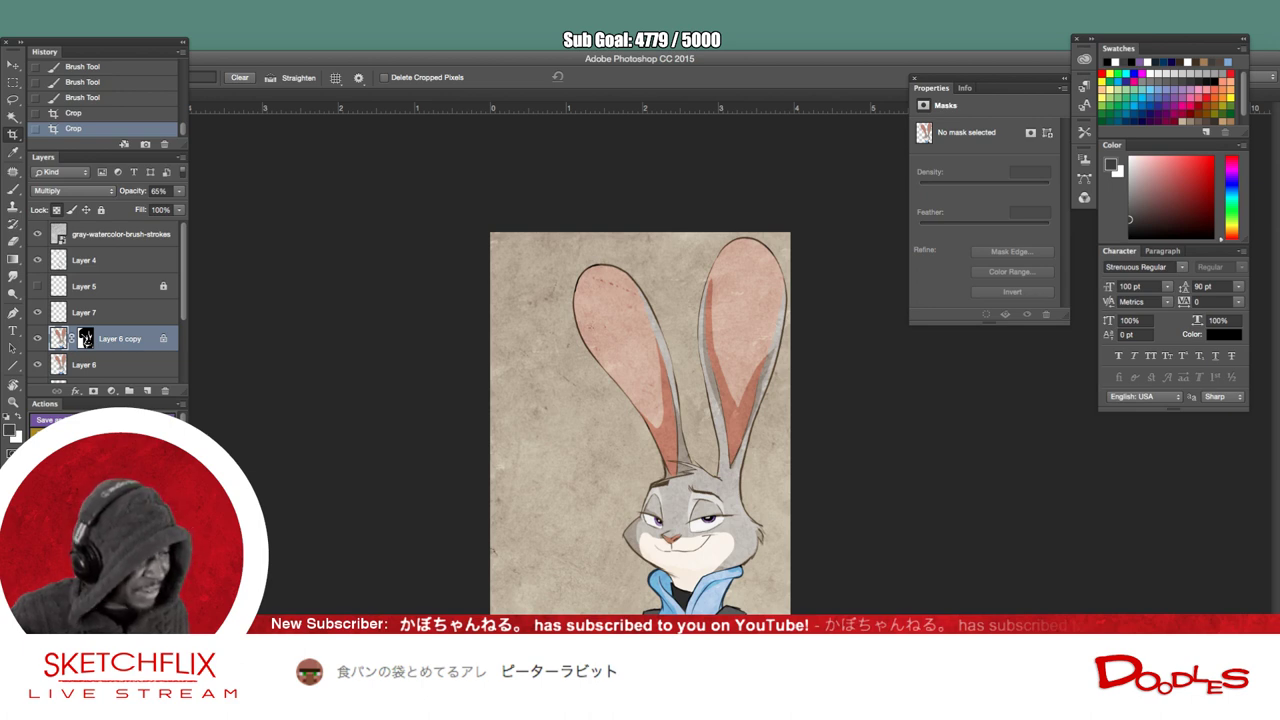
key(super+s)
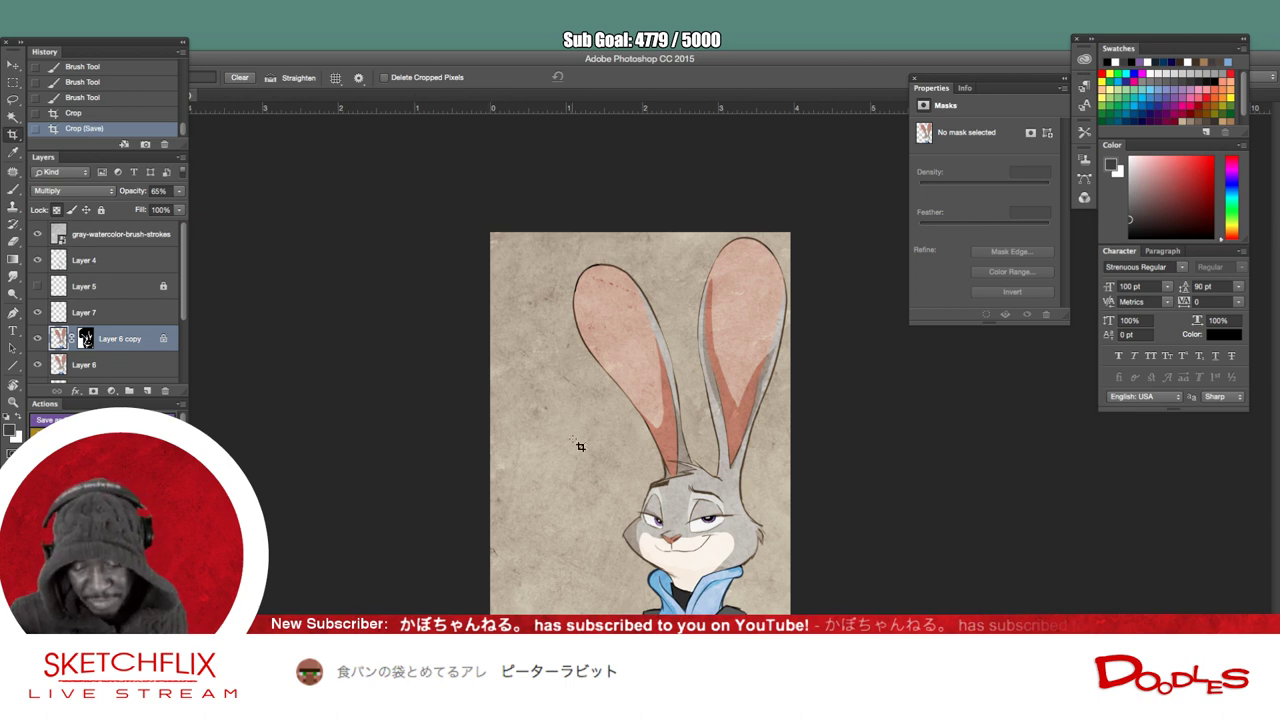
- Accept the current crop and add a black 100 pt text layer reading "judy_hopps" across the rabbit's ears
click(555, 363)
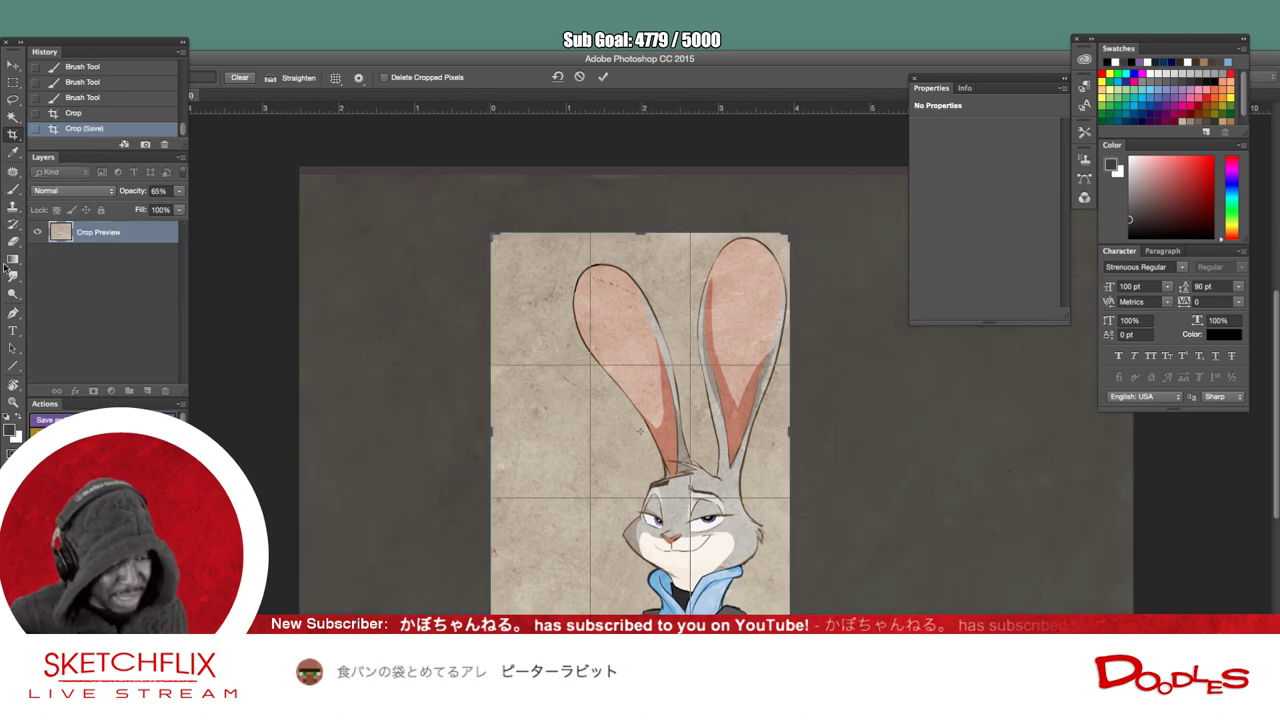
click(20, 334)
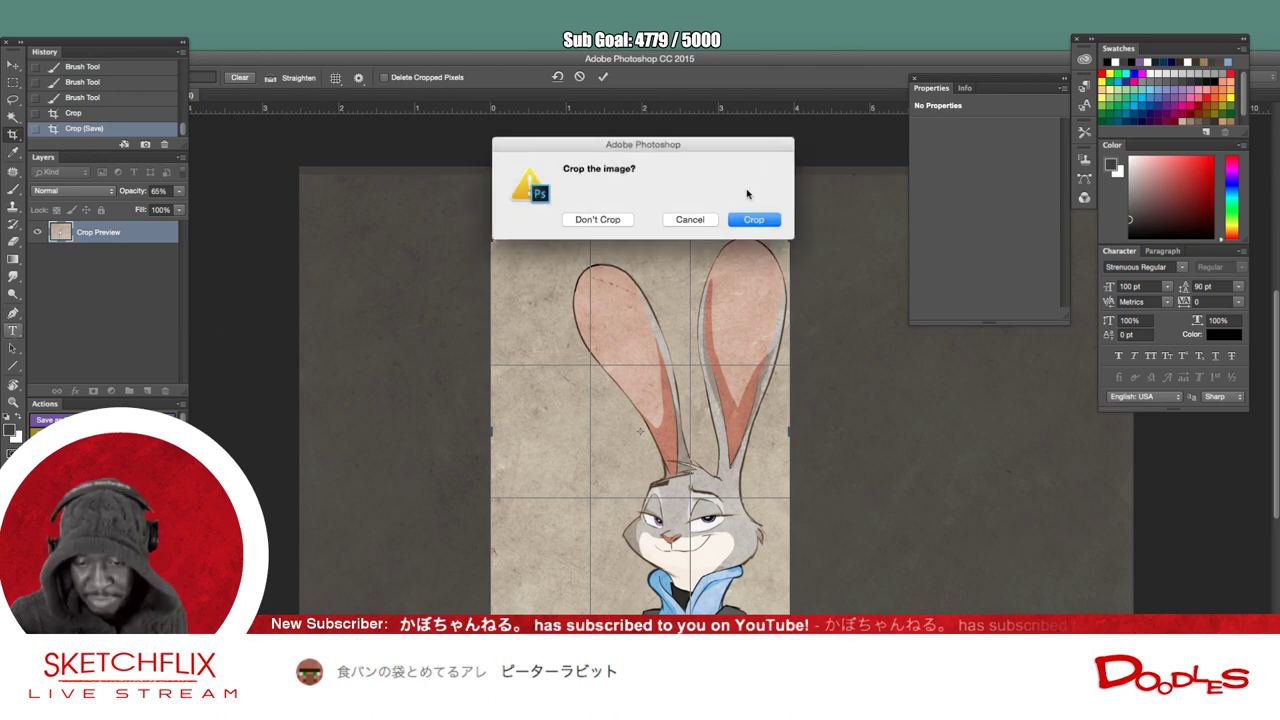
click(754, 220)
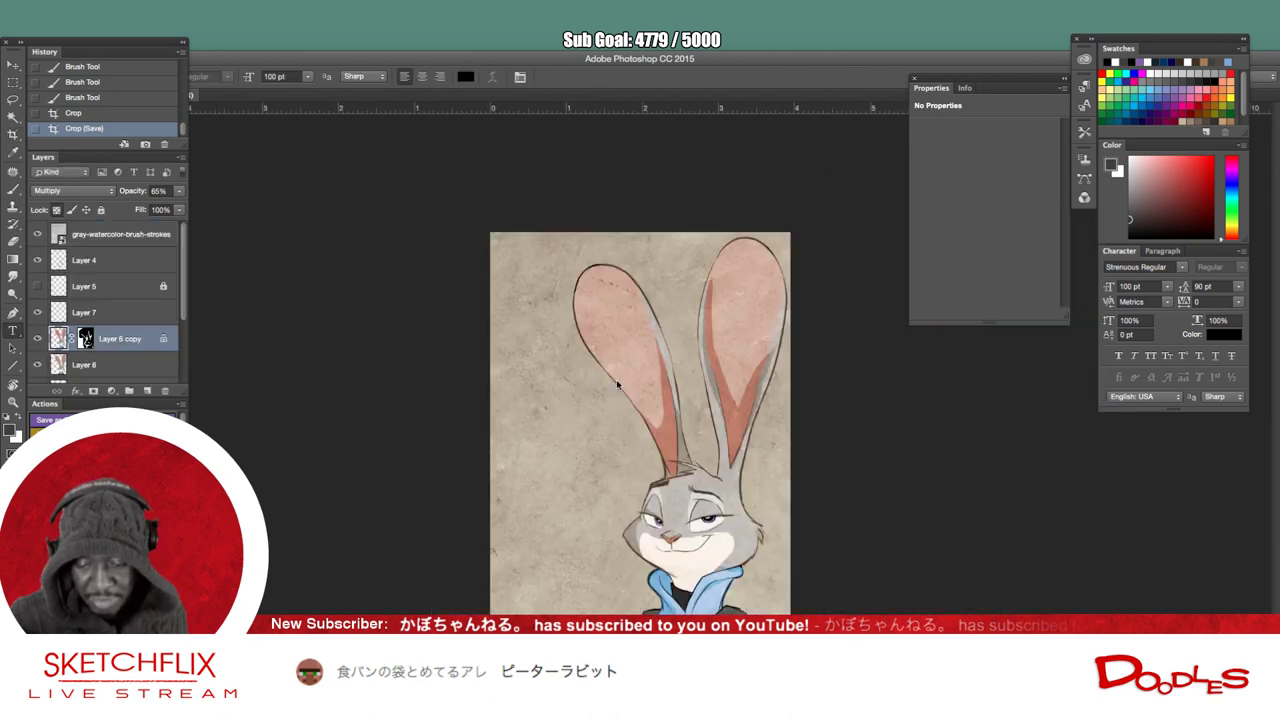
click(577, 423)
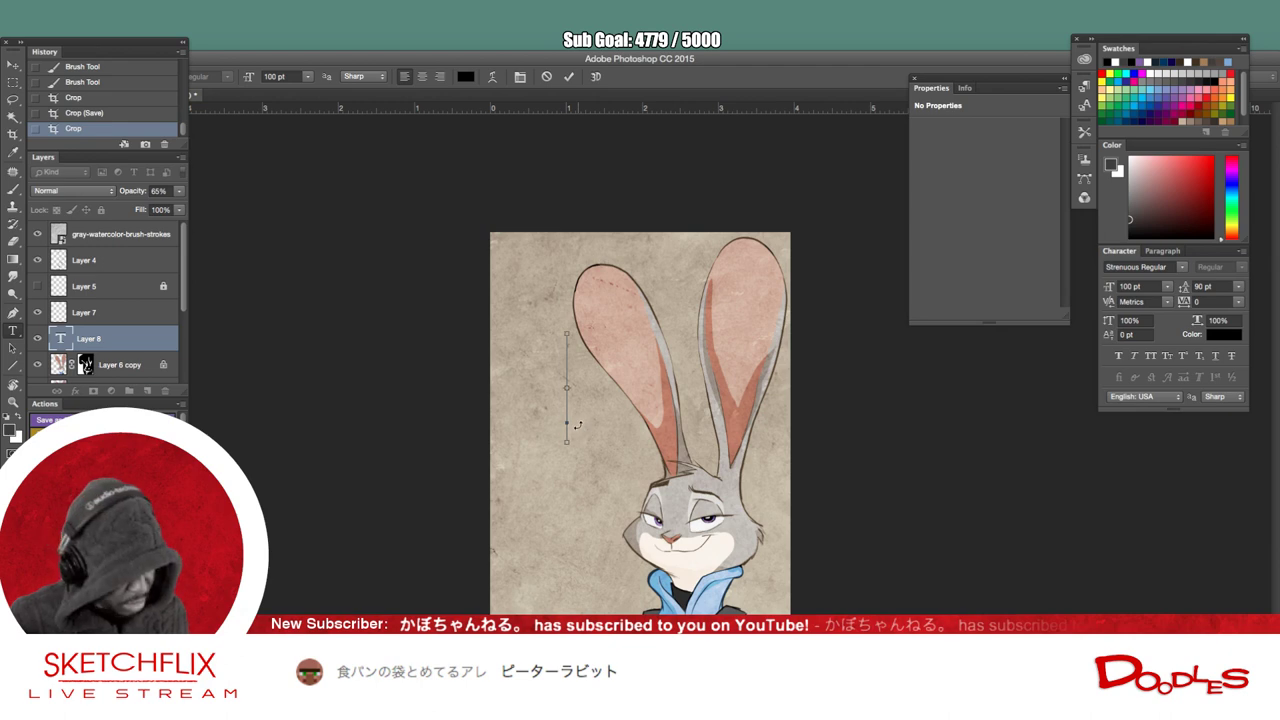
text(JUDY)
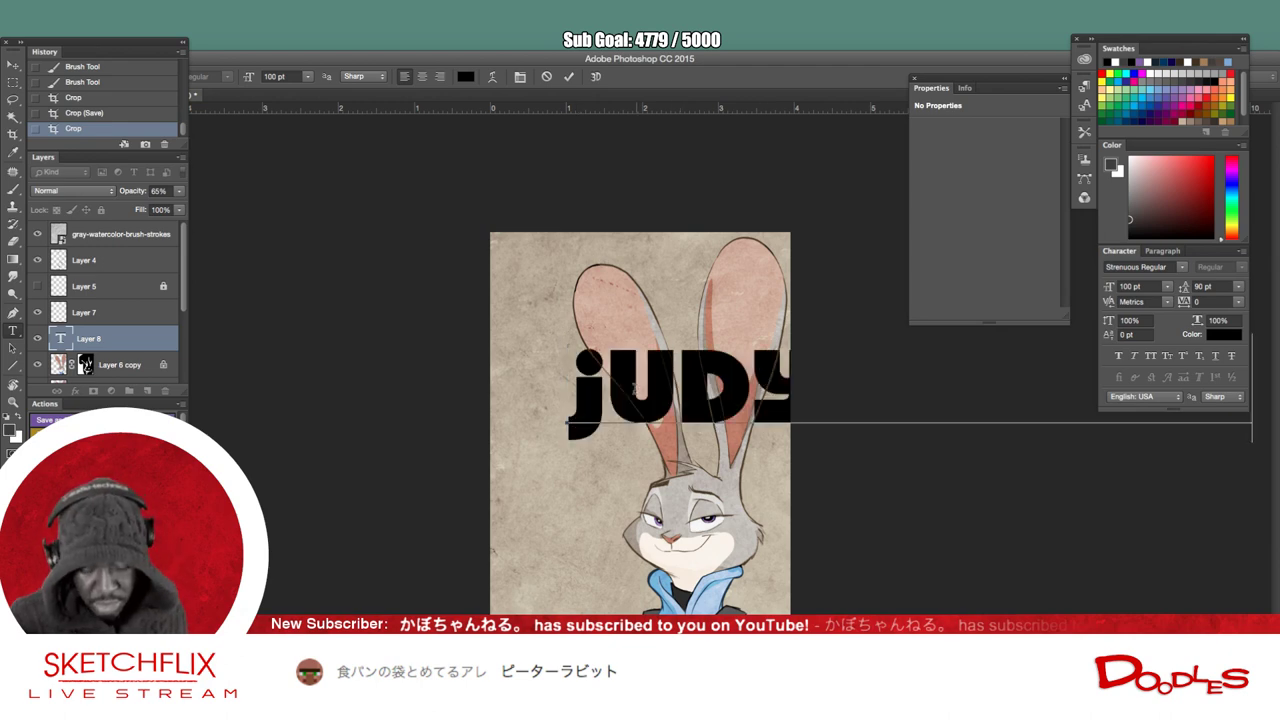
click(12, 64)
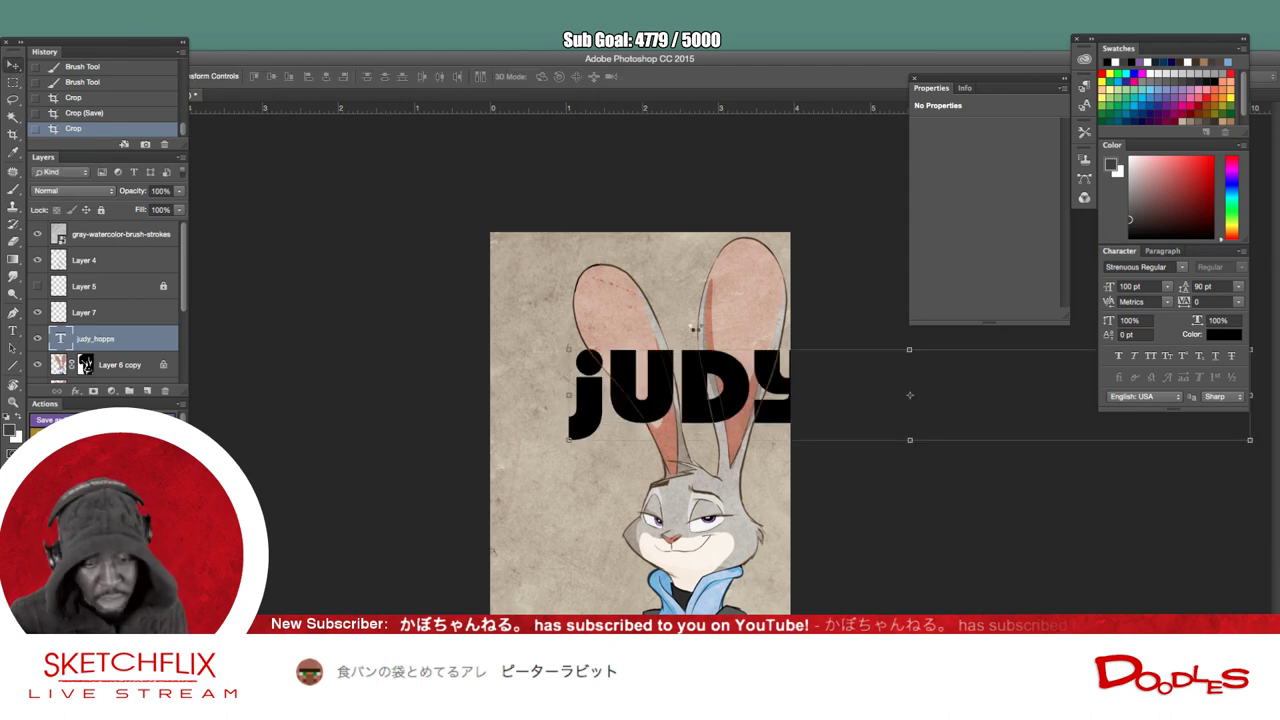
- Replace the lowercase j of the title text with a capital J and move the text up and left over the ears
key(t)
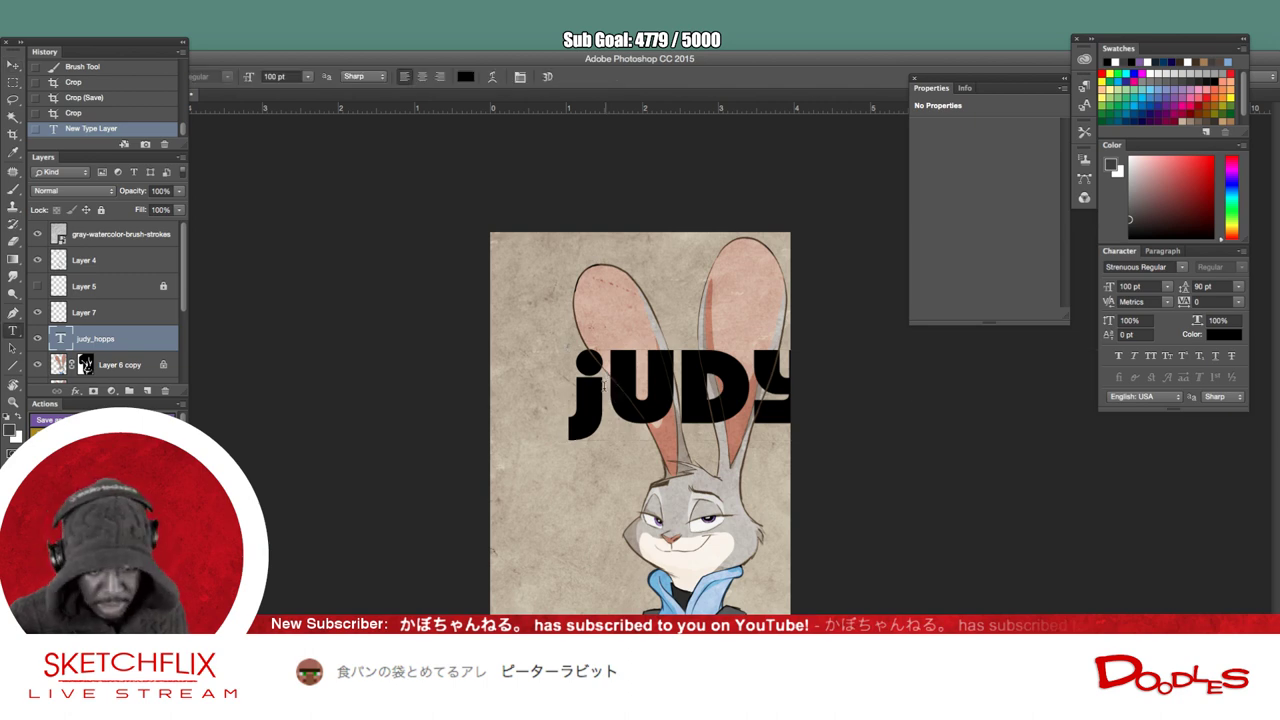
drag(608, 381, 503, 372)
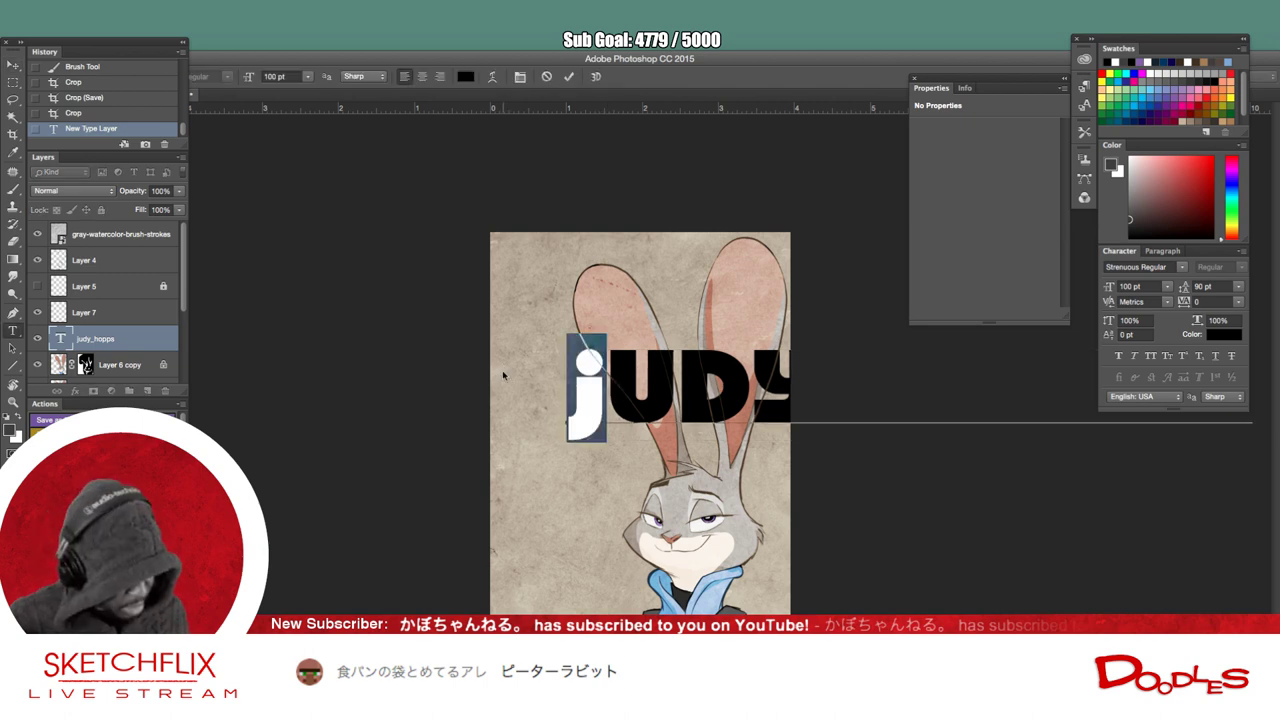
text(J)
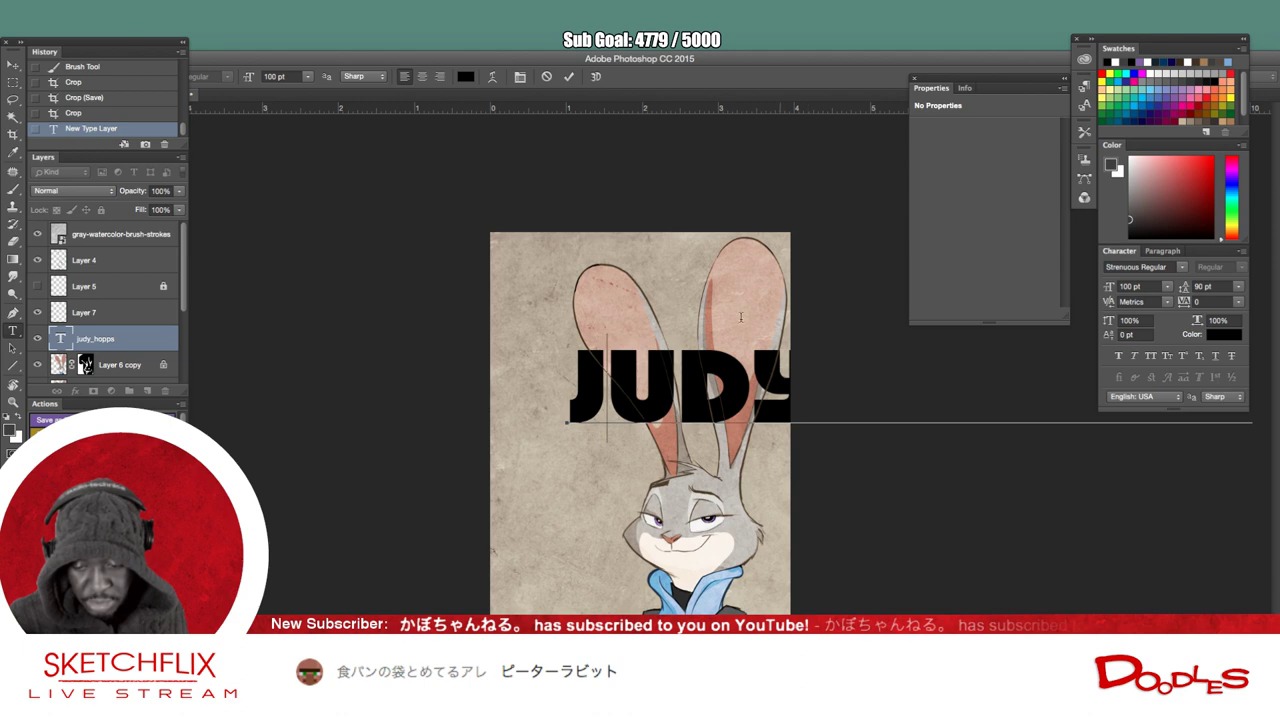
key(super+Return)
key(v)
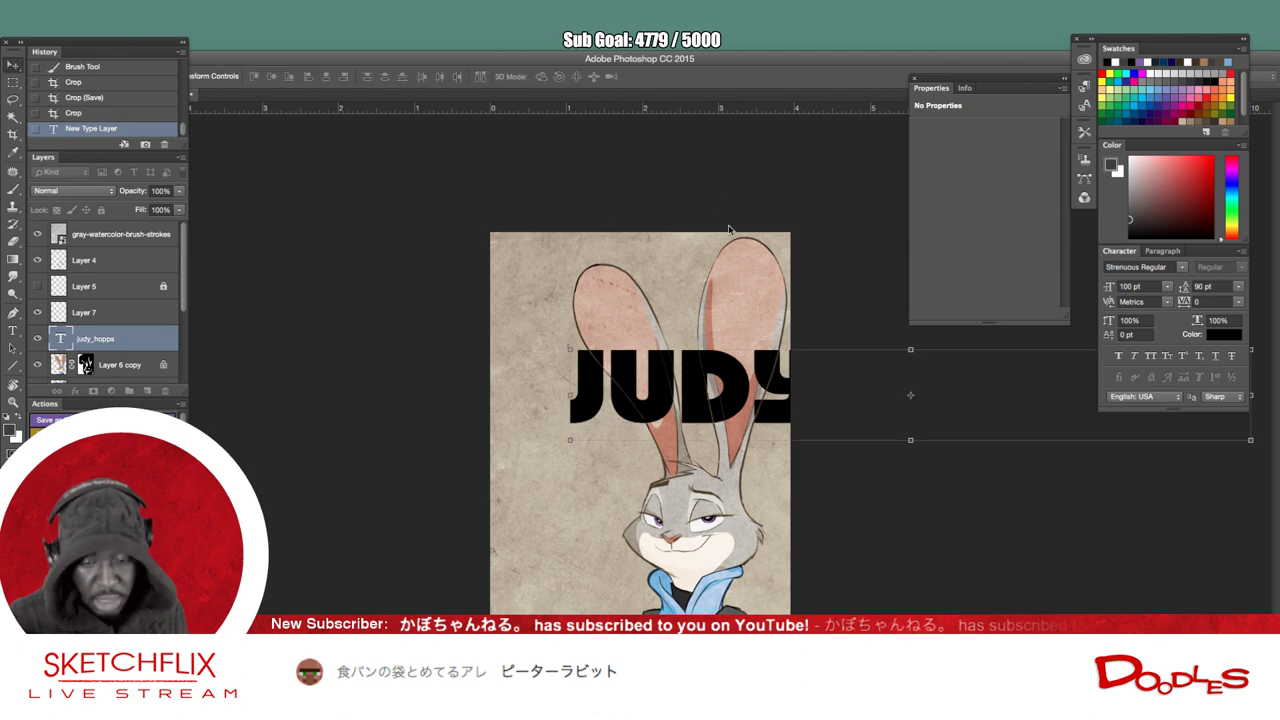
drag(705, 368, 606, 315)
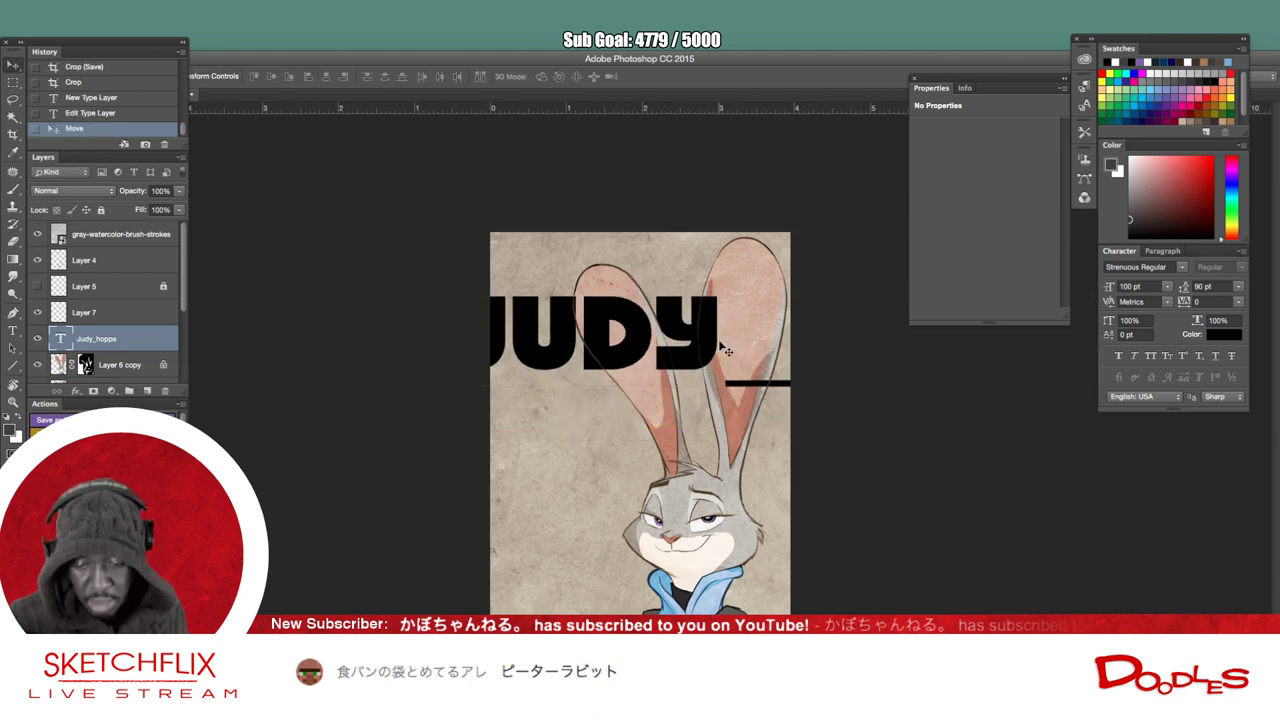
- Replace the underscore in the title text with a line break so JUDY and HOPPS sit on two lines
click(12, 330)
drag(728, 348, 777, 356)
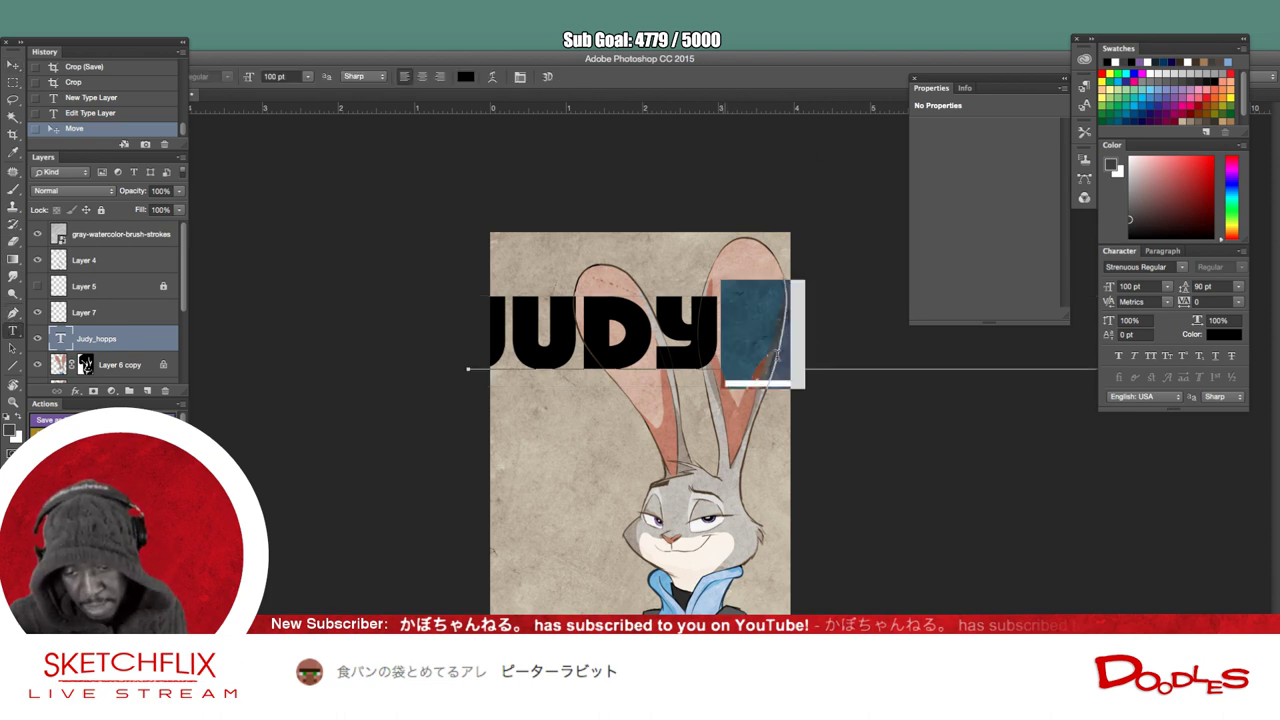
key(Return)
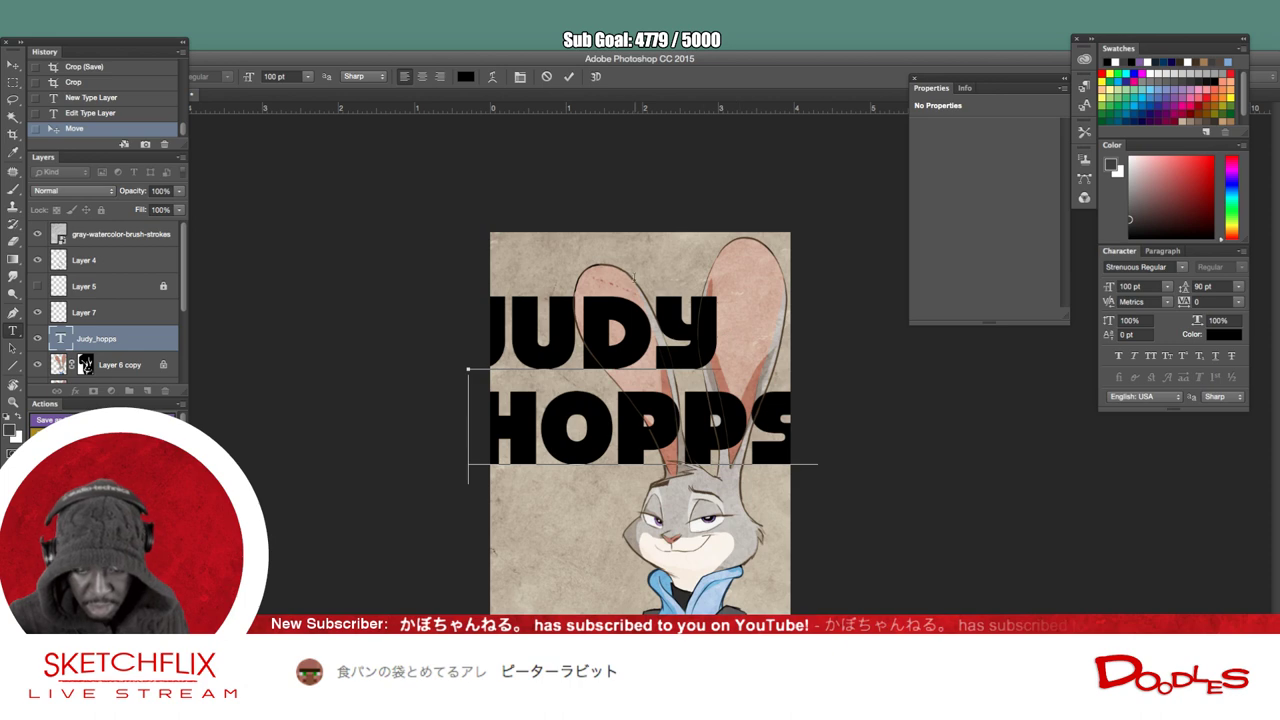
click(12, 65)
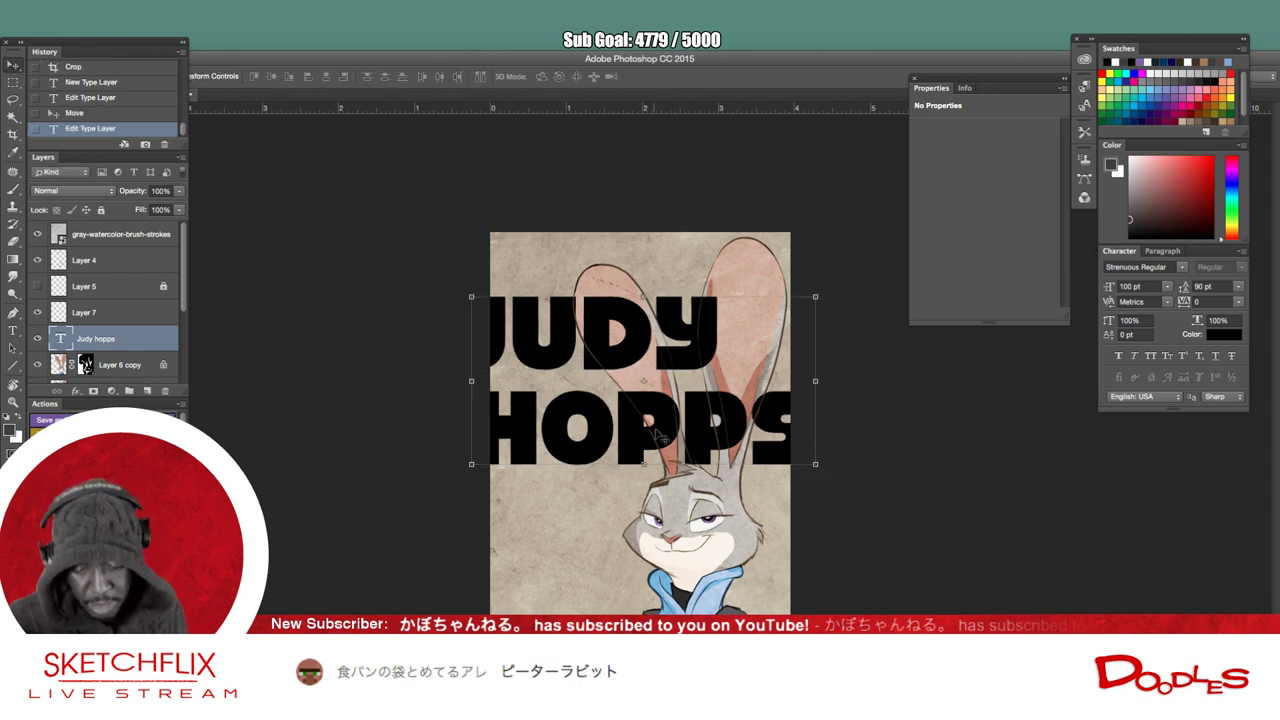
- Move the two-line title inside the canvas's left edge and scale it proportionally to 75.3%
mouse_move(674, 429)
mouse_down()
mouse_move(666, 589)
mouse_move(660, 425)
mouse_up()
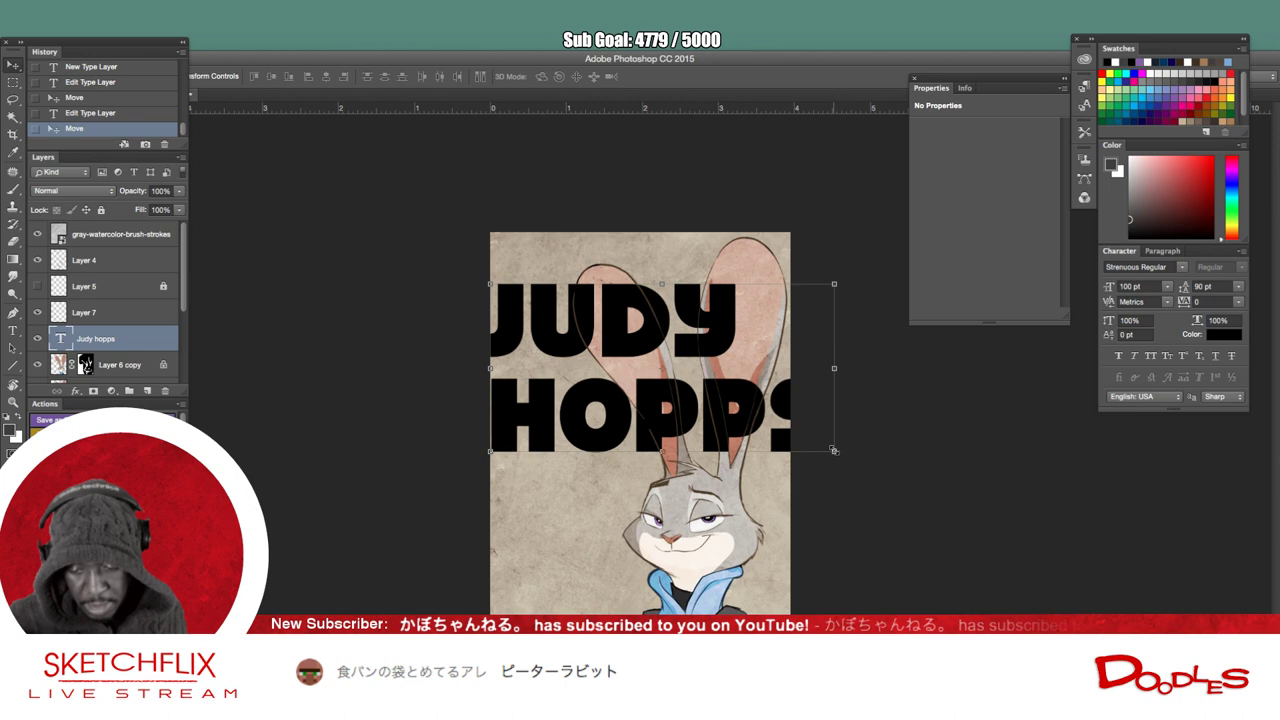
drag(834, 451, 706, 433)
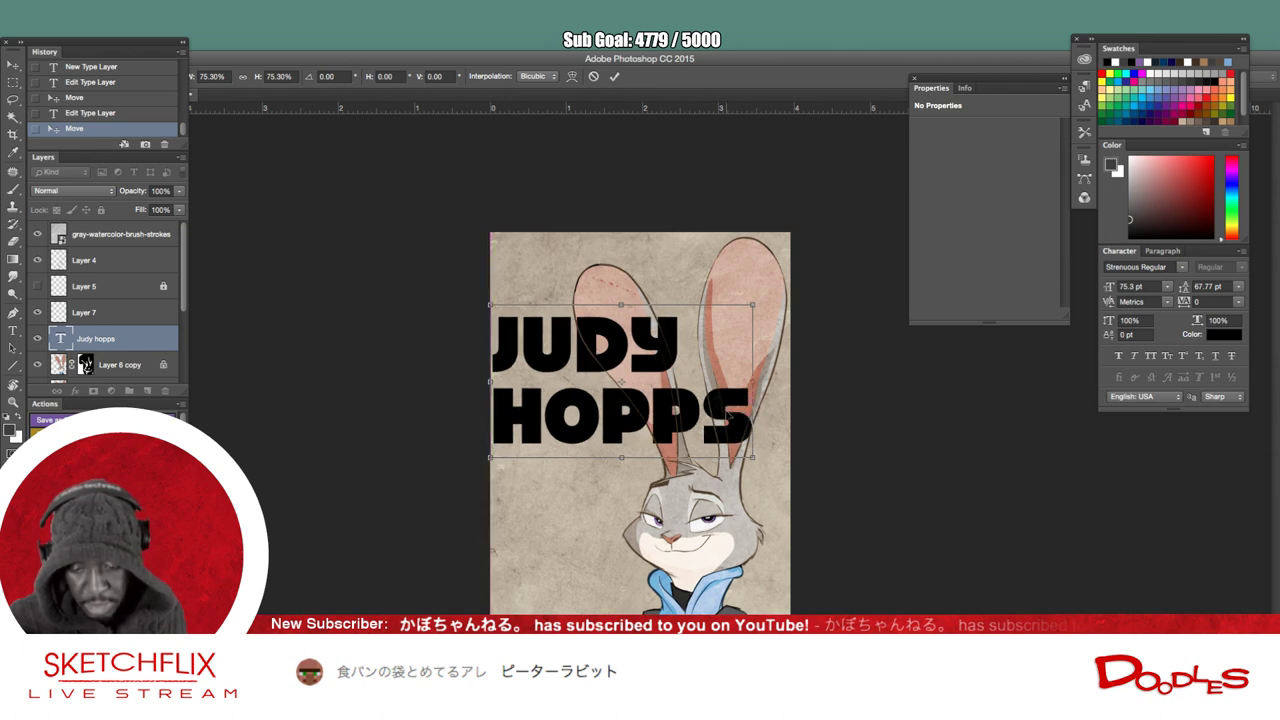
key(Return)
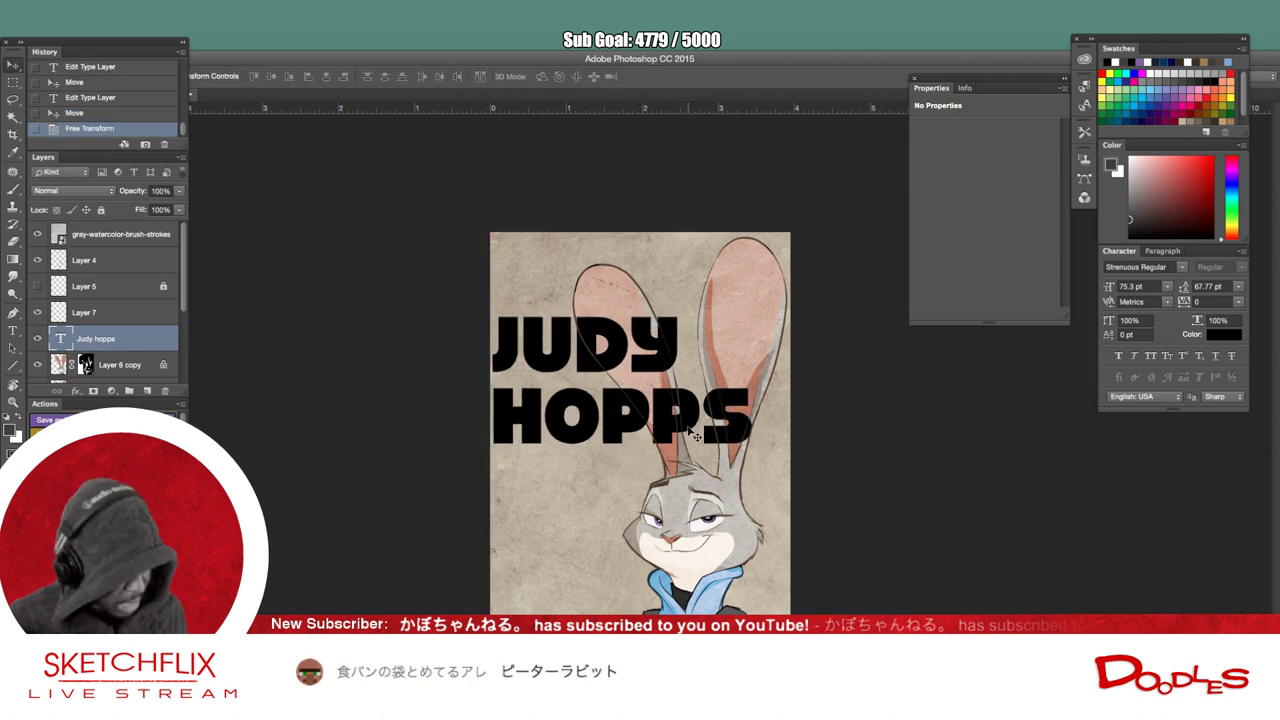
- Set the word HOPPS to 53.3 pt with a 31 pt baseline shift so it tucks beneath JUDY
key(t)
drag(508, 419, 936, 429)
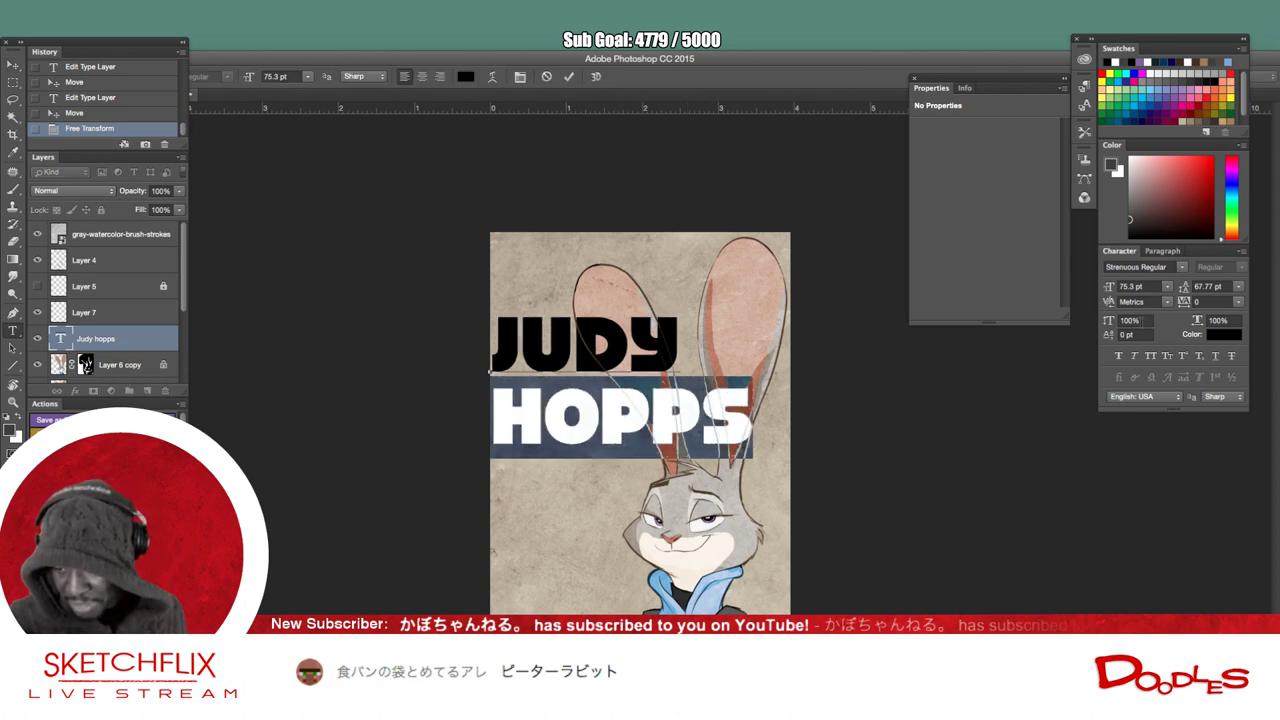
click(1166, 287)
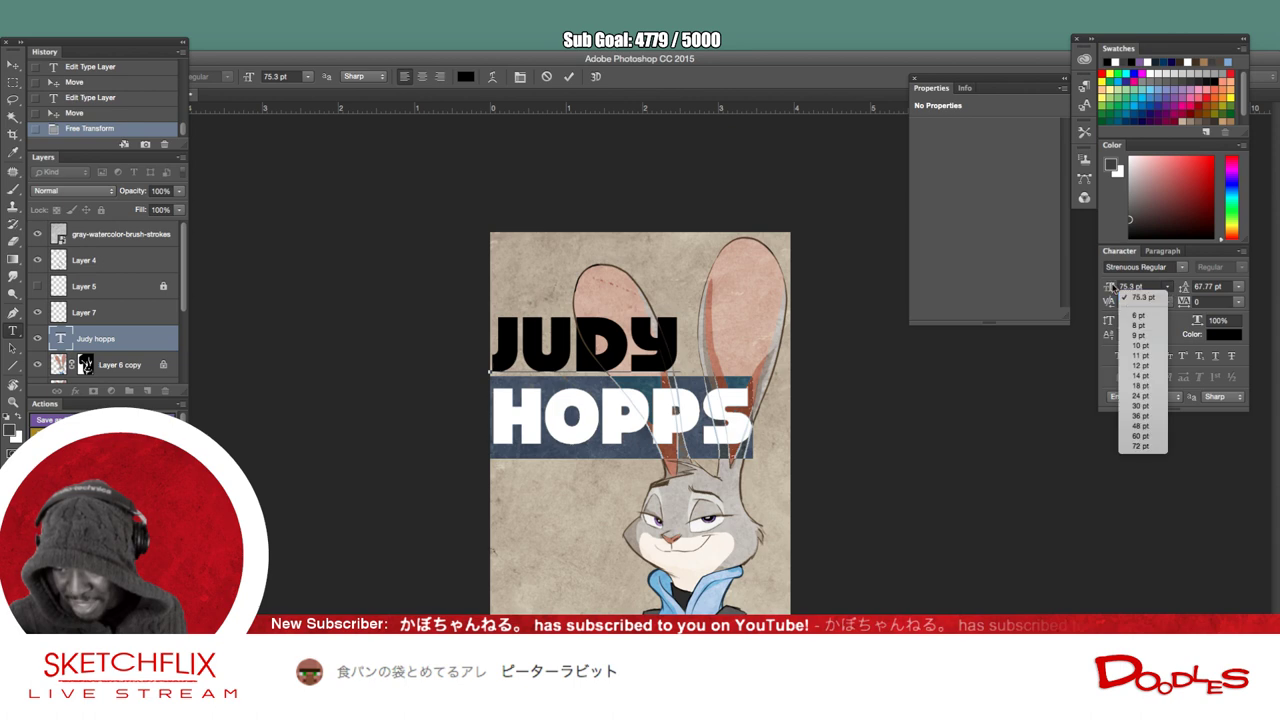
click(1140, 434)
drag(1096, 294, 1131, 352)
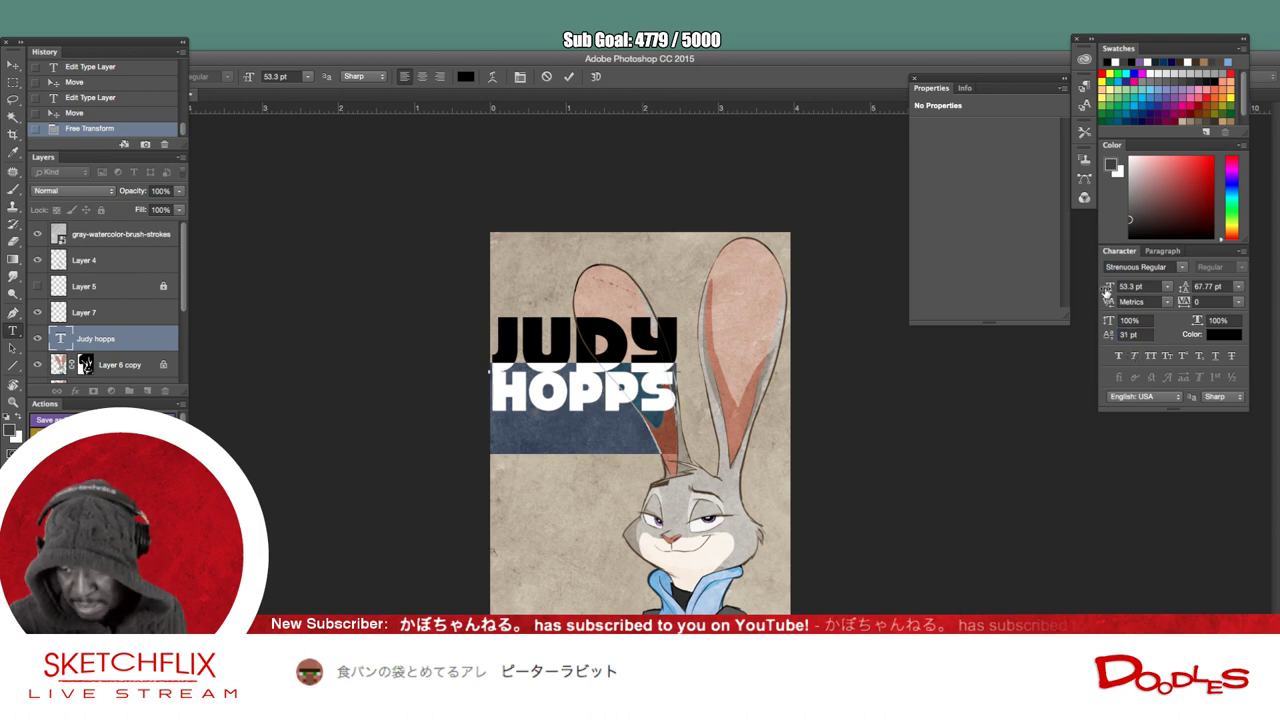
drag(1107, 293, 1107, 299)
- Try successive fonts on the second title line and set it to Sukhumvit Set Light
double_click(648, 376)
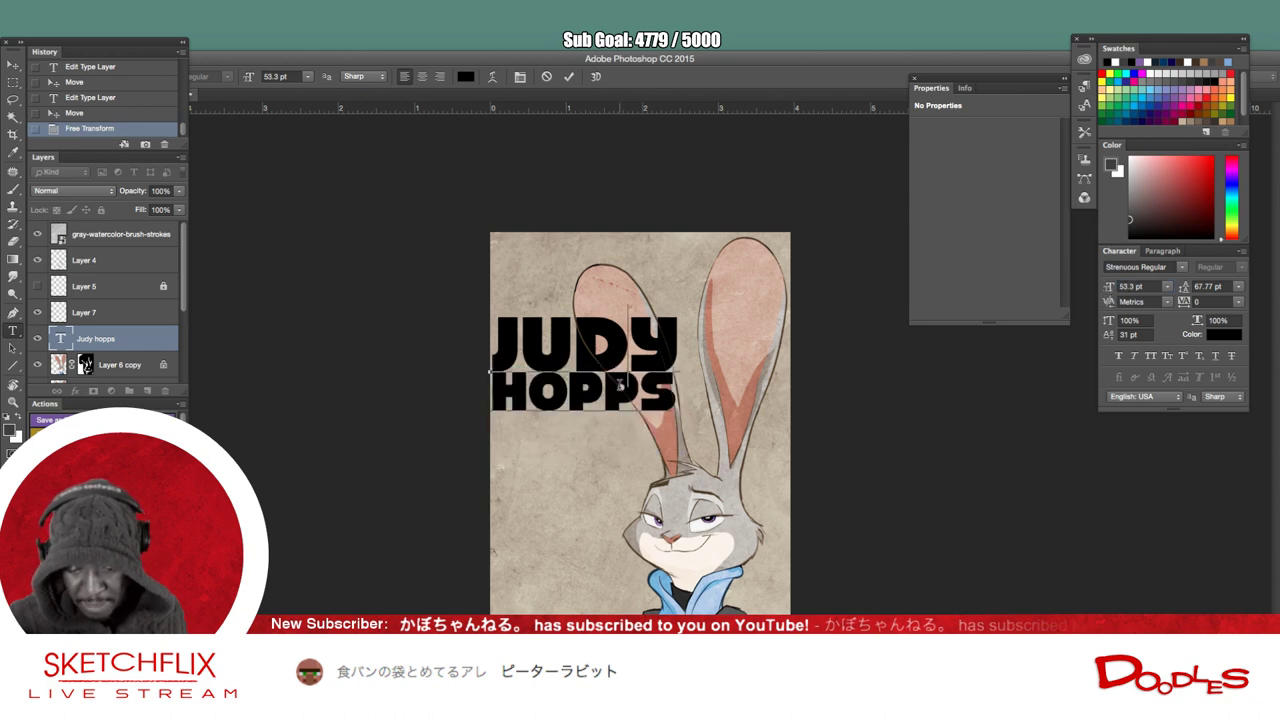
click(536, 397)
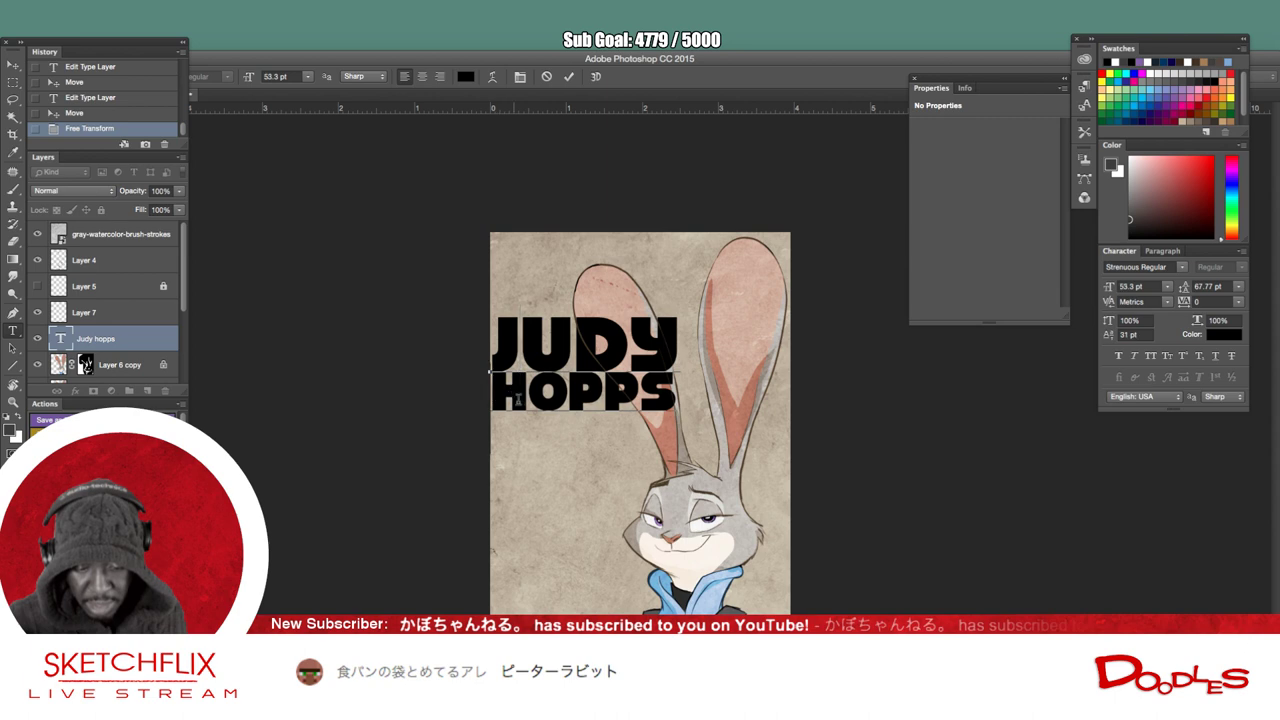
drag(508, 399, 690, 402)
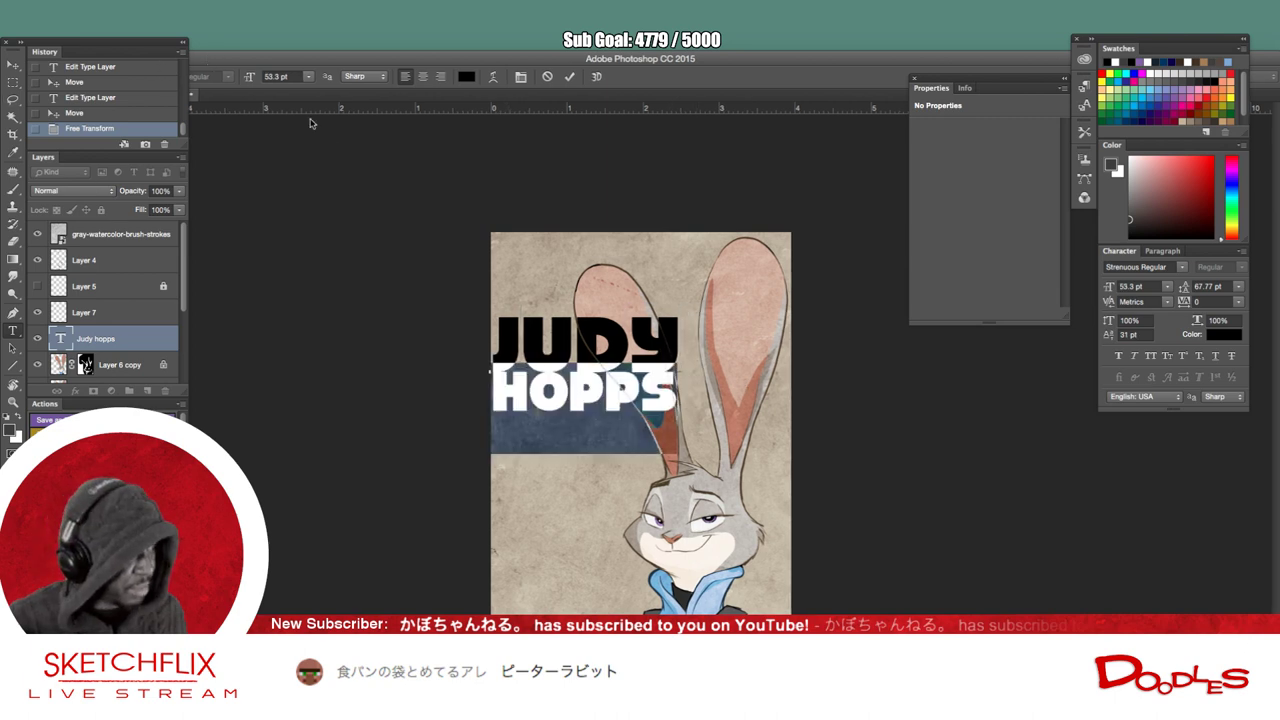
drag(258, 60, 391, 20)
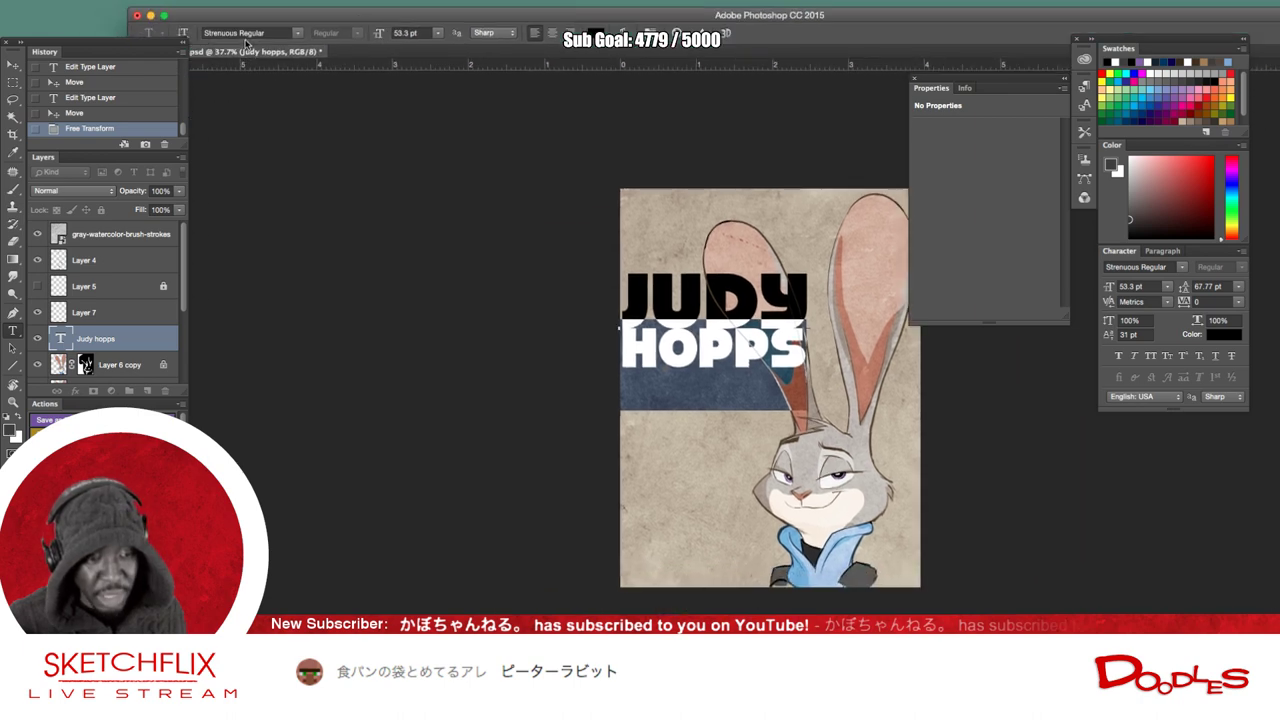
click(240, 33)
key(Down)
key(Down)
key(Down)
key(Down)
key(Down)
key(Down)
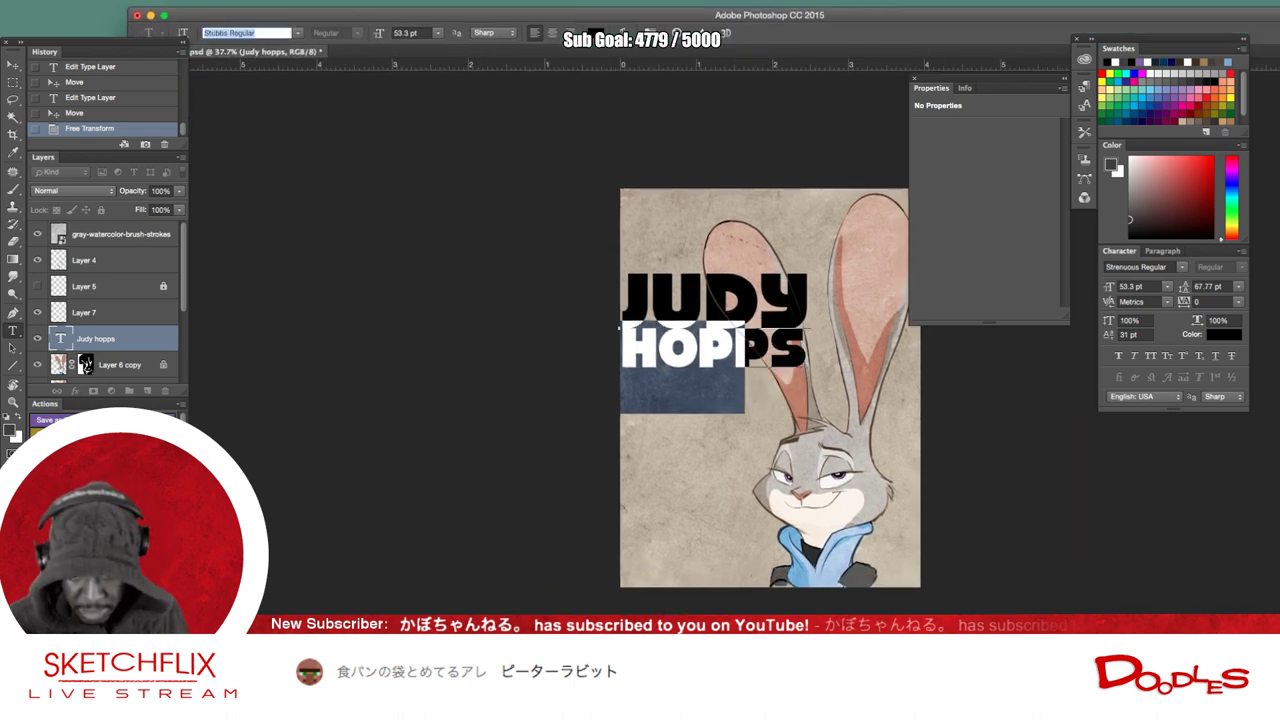
key(Down)
key(Down)
key(Down)
key(Down)
key(Down)
key(Down)
key(Down)
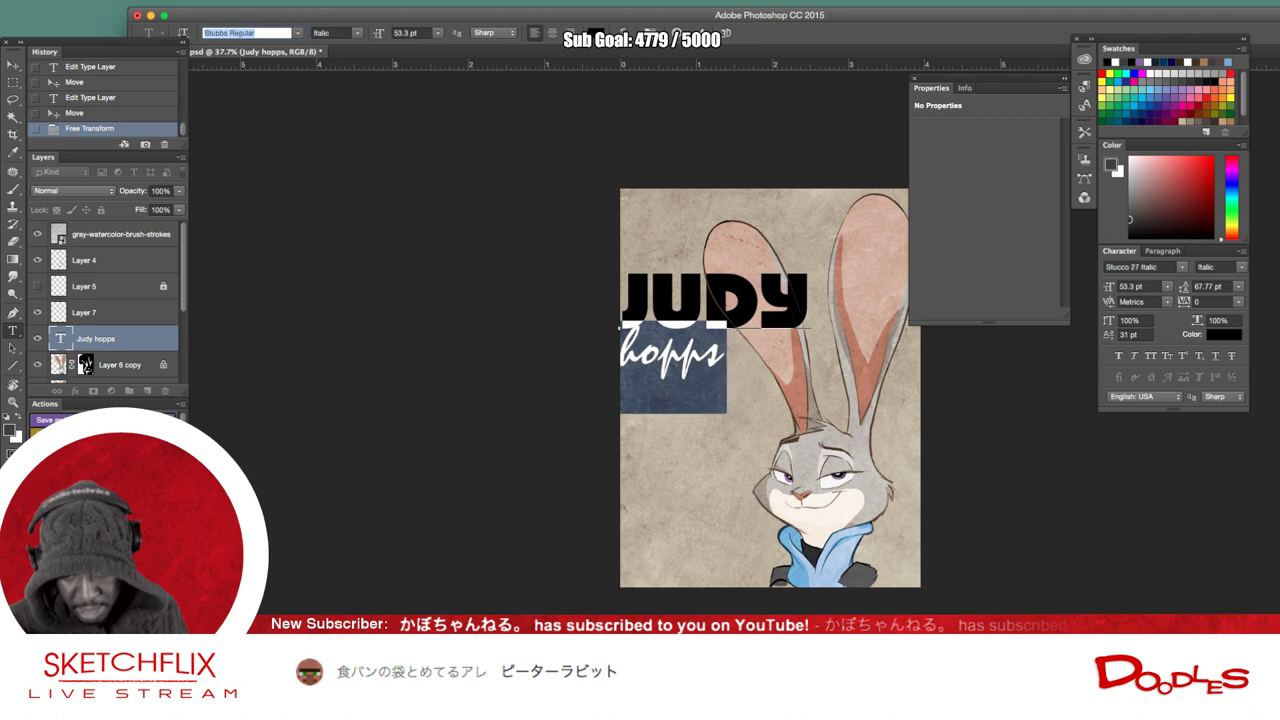
key(Down)
key(Down)
key(Down)
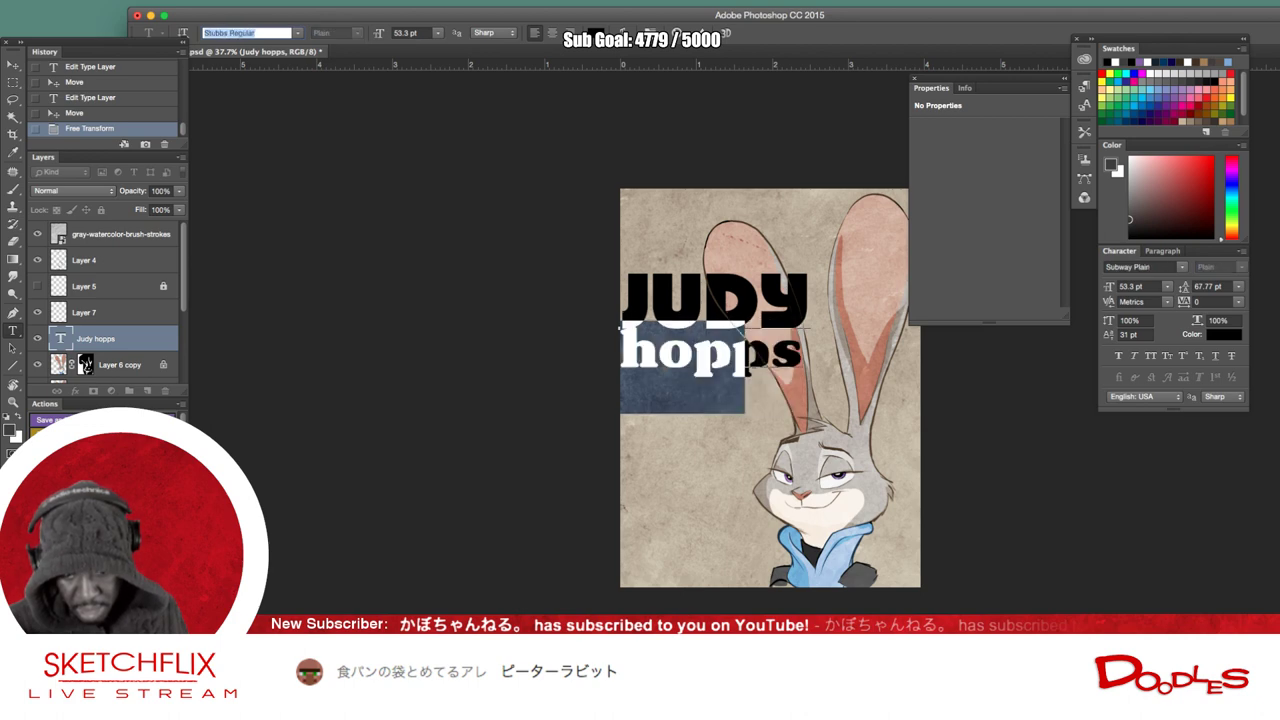
key(Down)
key(Down)
key(Down)
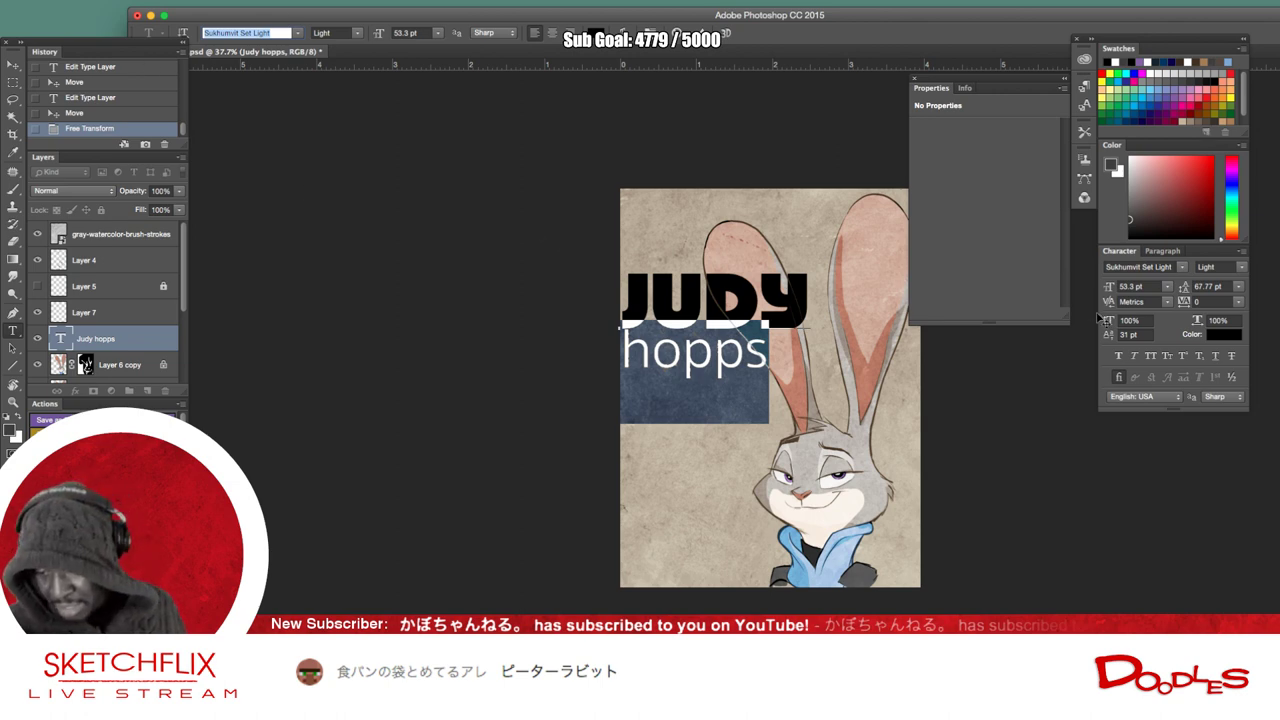
- Retype the second title line in capitals as HOPPS and delete the leftover lowercase letters
click(634, 352)
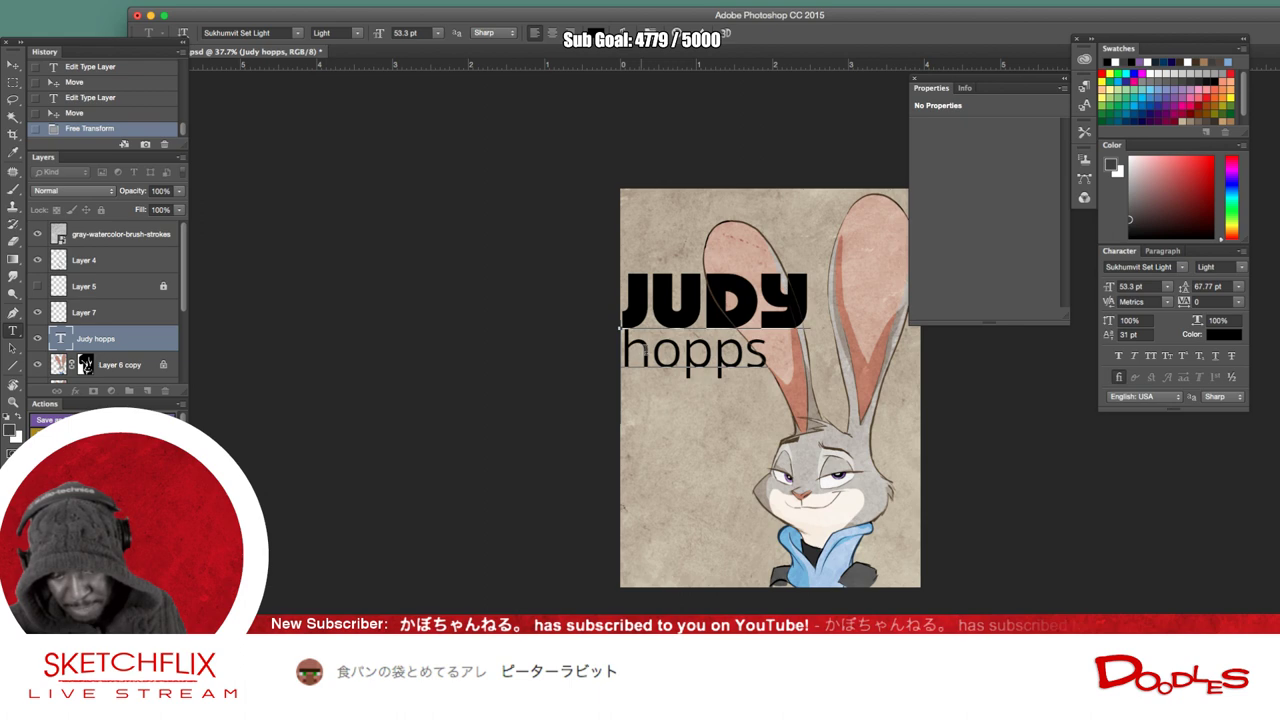
drag(647, 340, 626, 337)
double_click(650, 357)
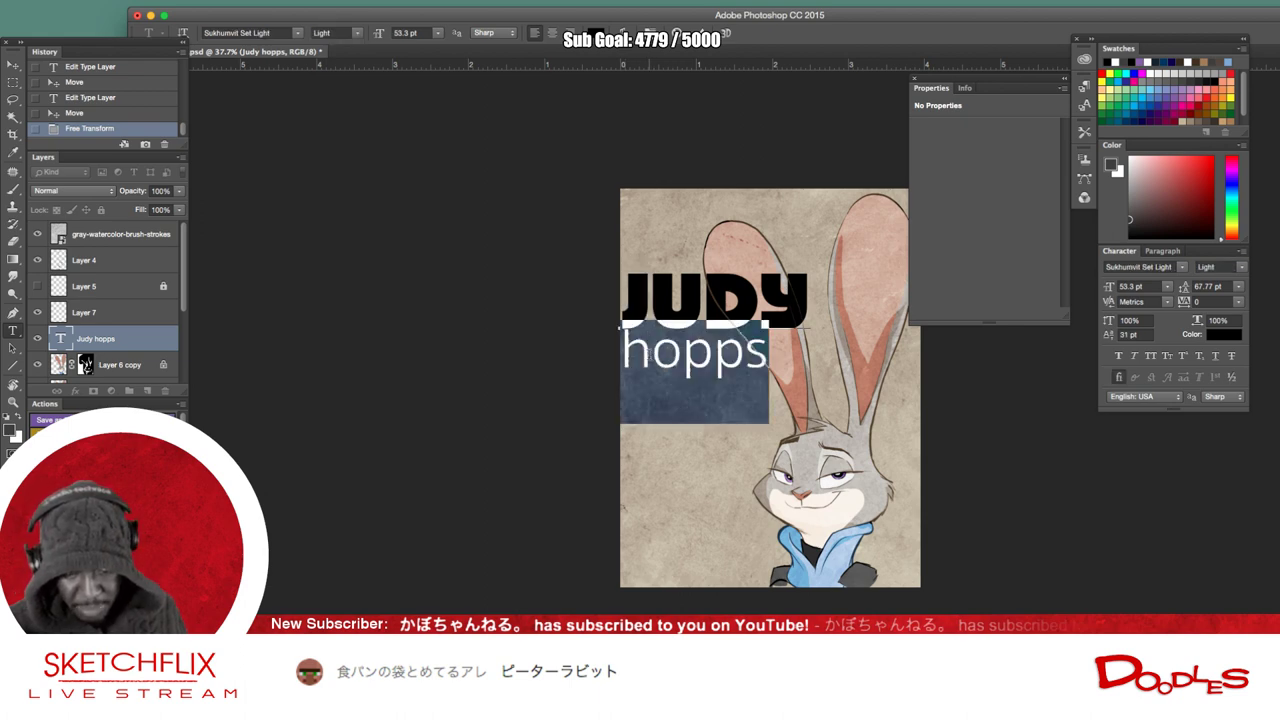
click(655, 353)
mouse_move(649, 350)
mouse_down()
mouse_move(637, 348)
mouse_move(636, 370)
mouse_move(643, 358)
mouse_up()
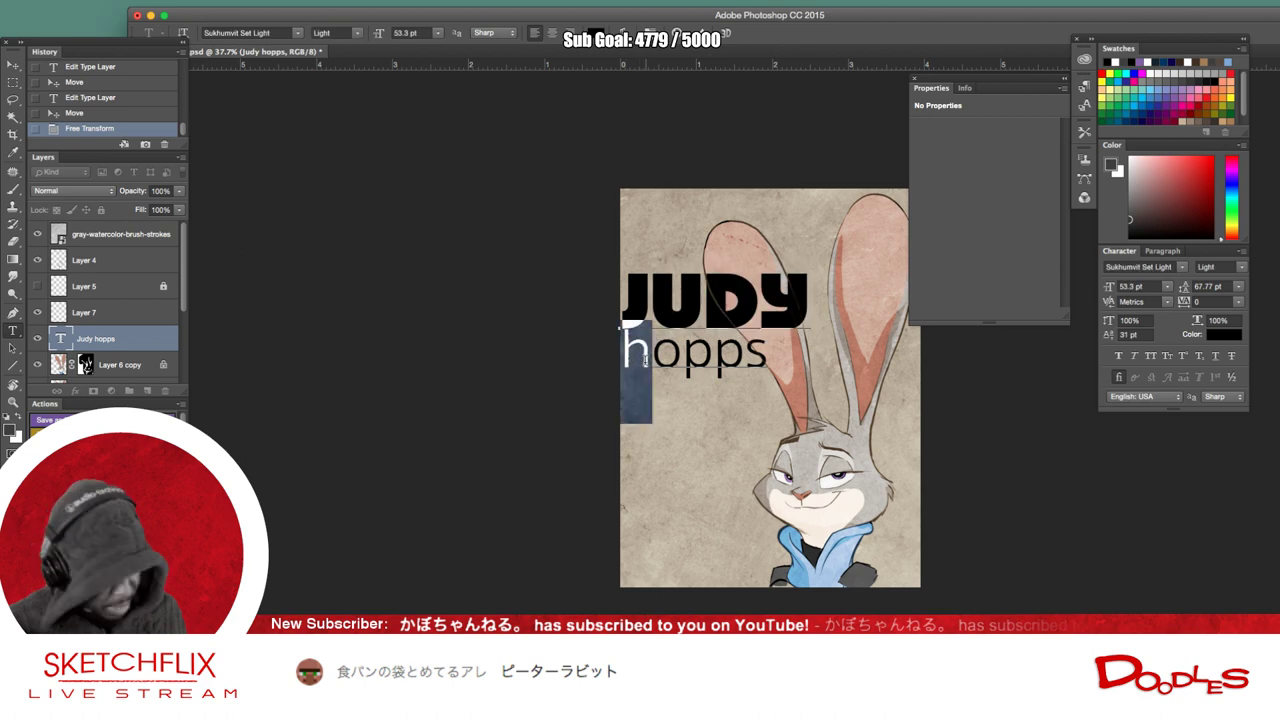
text(H)
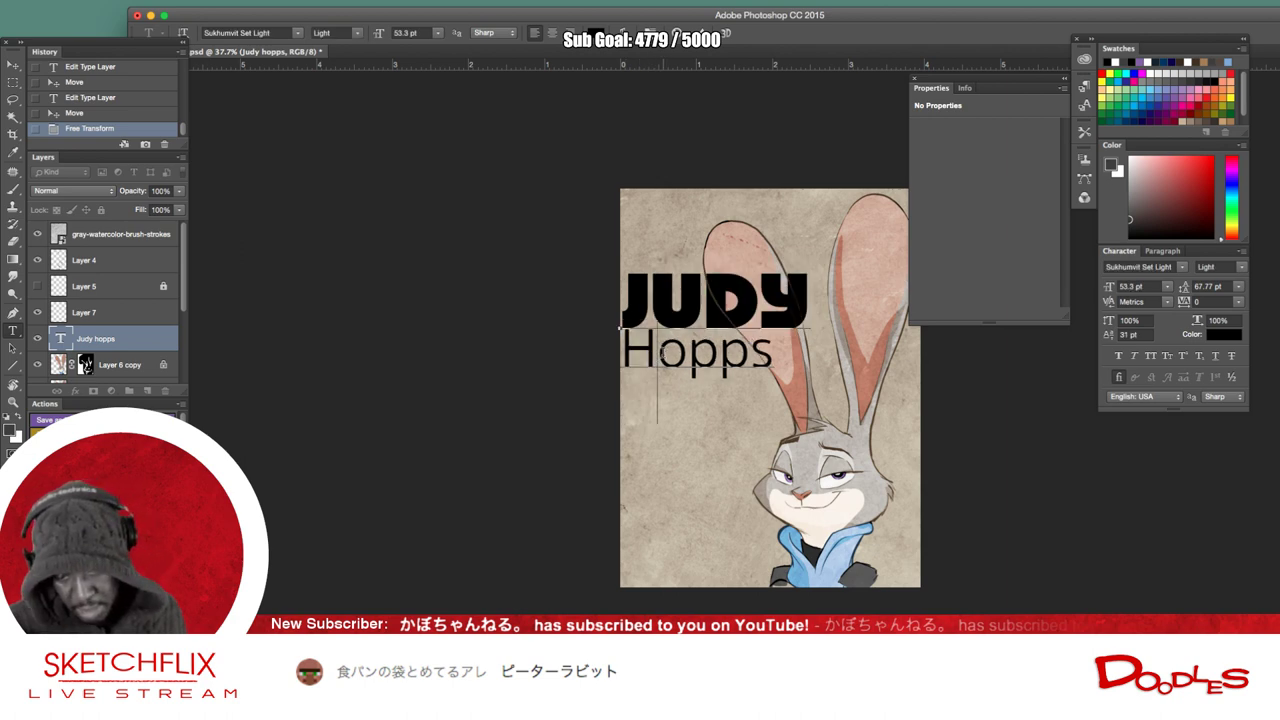
drag(657, 355, 676, 355)
text(OPPS)
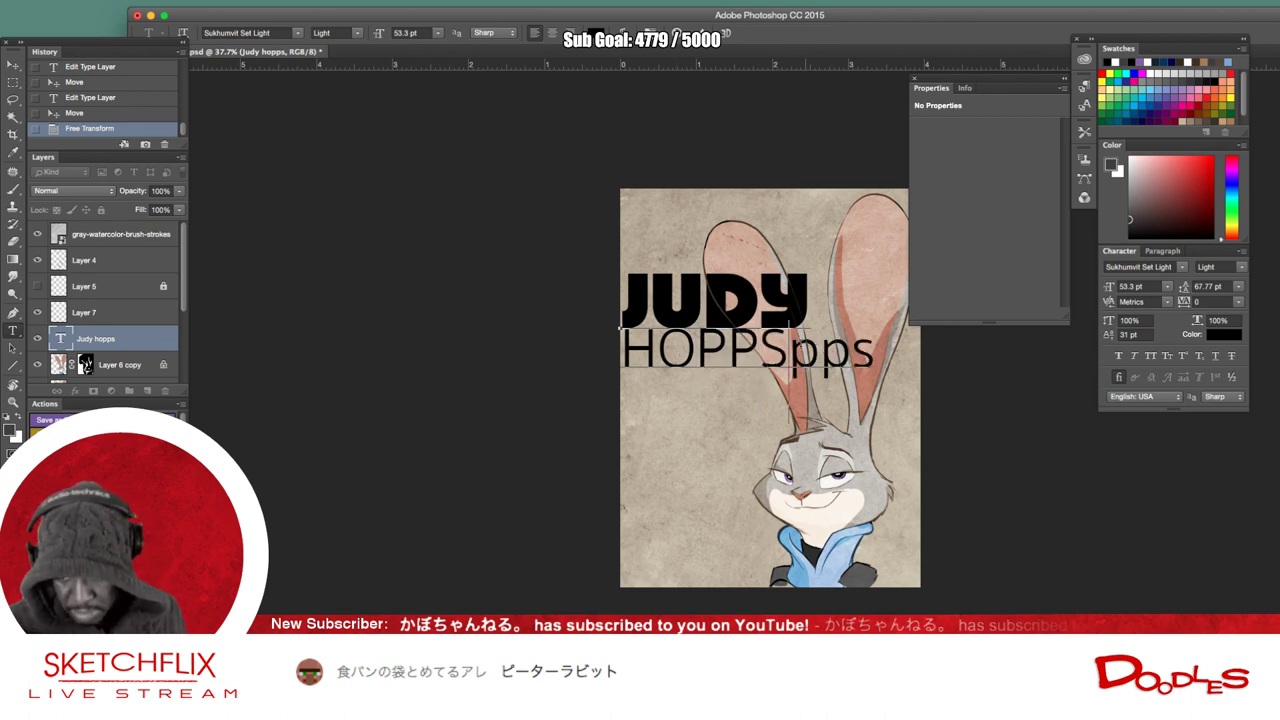
mouse_move(872, 349)
mouse_down()
mouse_move(870, 360)
mouse_move(870, 347)
mouse_up()
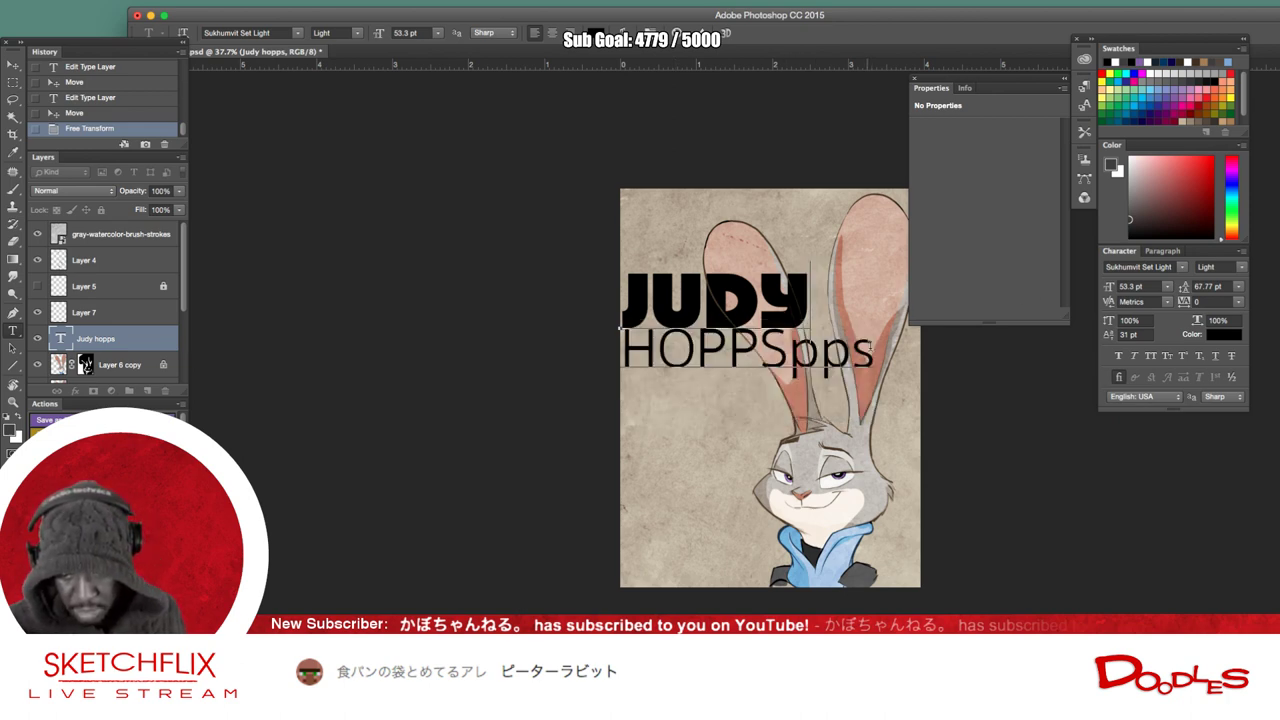
key(Up)
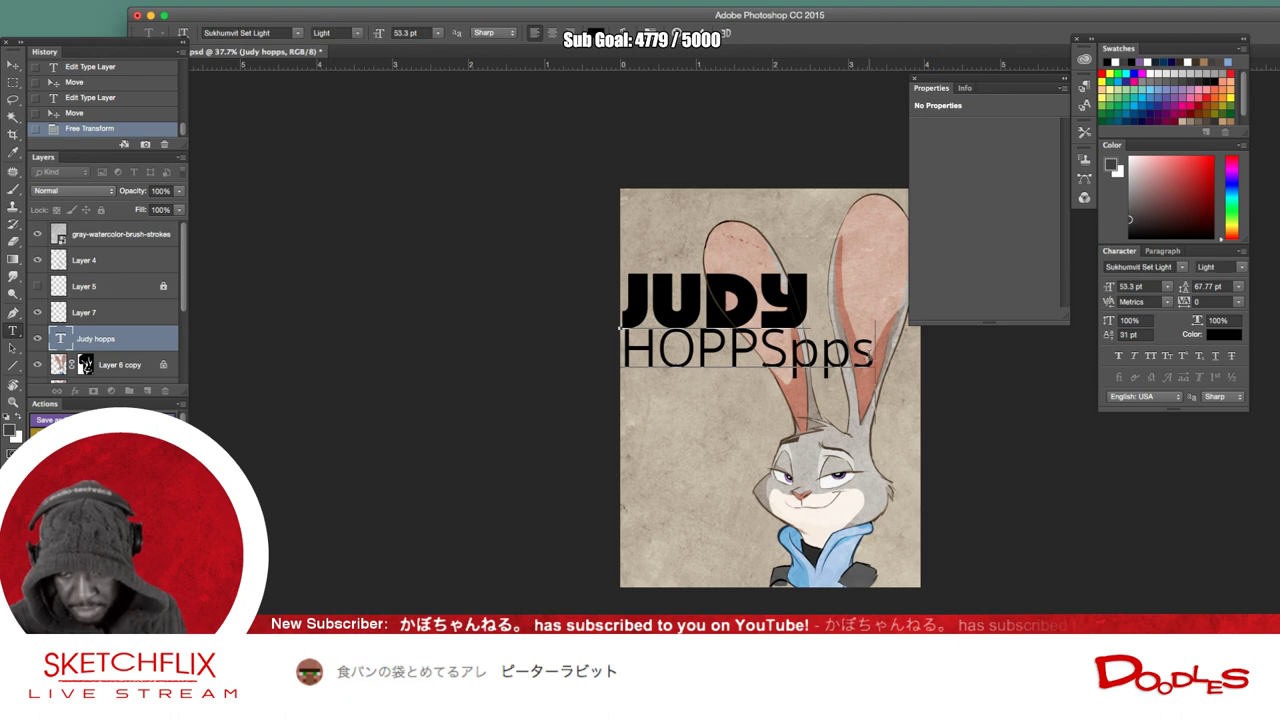
key(BackSpace)
key(BackSpace)
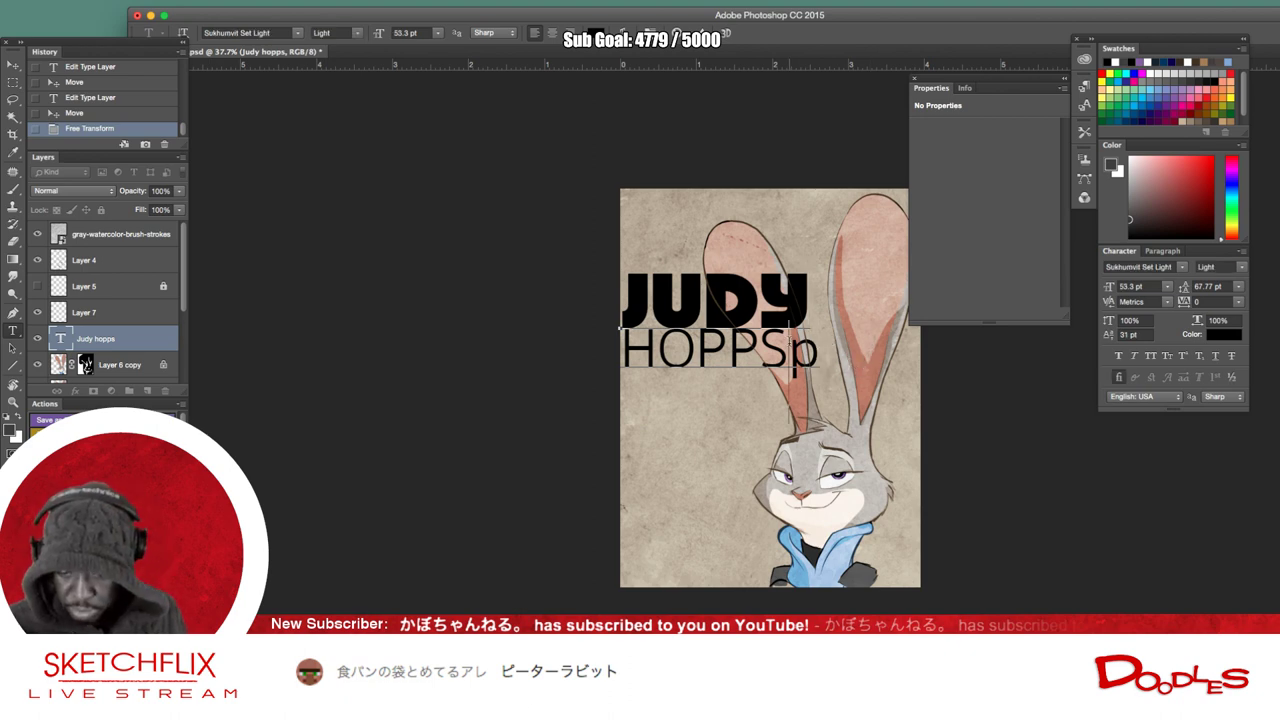
key(BackSpace)
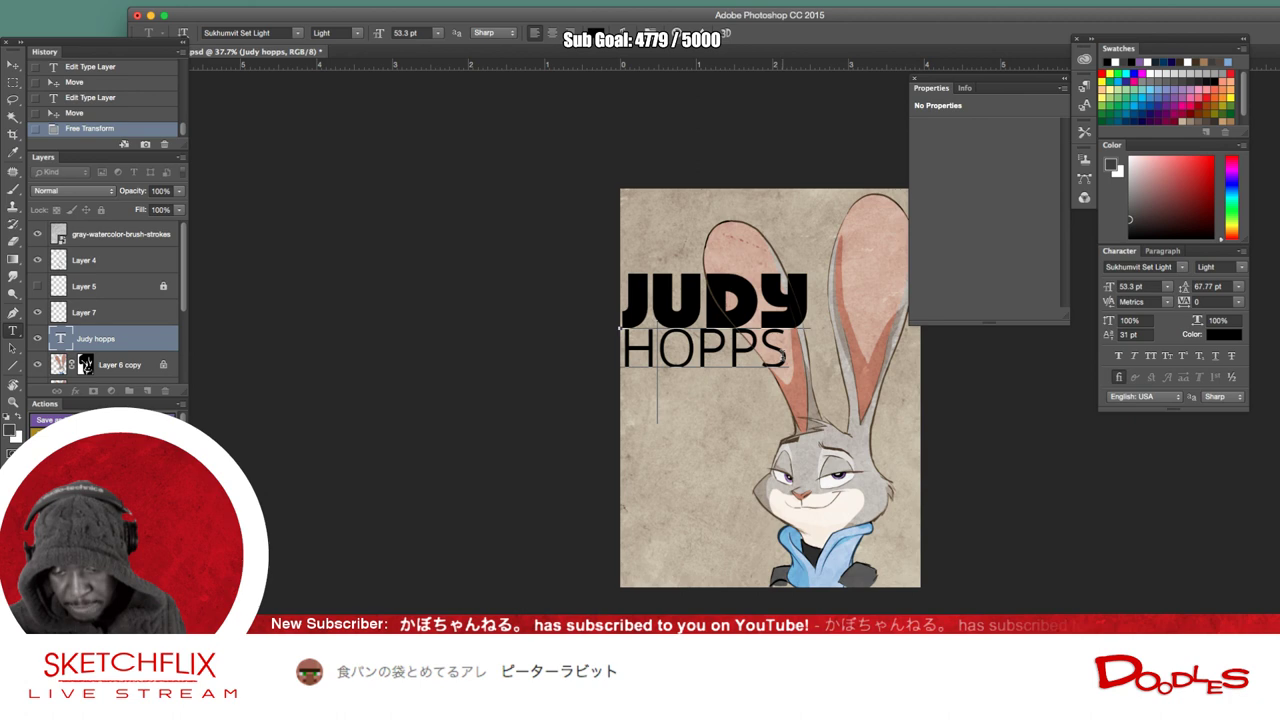
- Set the word HOPPS to 58.3 pt and its baseline shift to 25 pt
drag(657, 400, 631, 355)
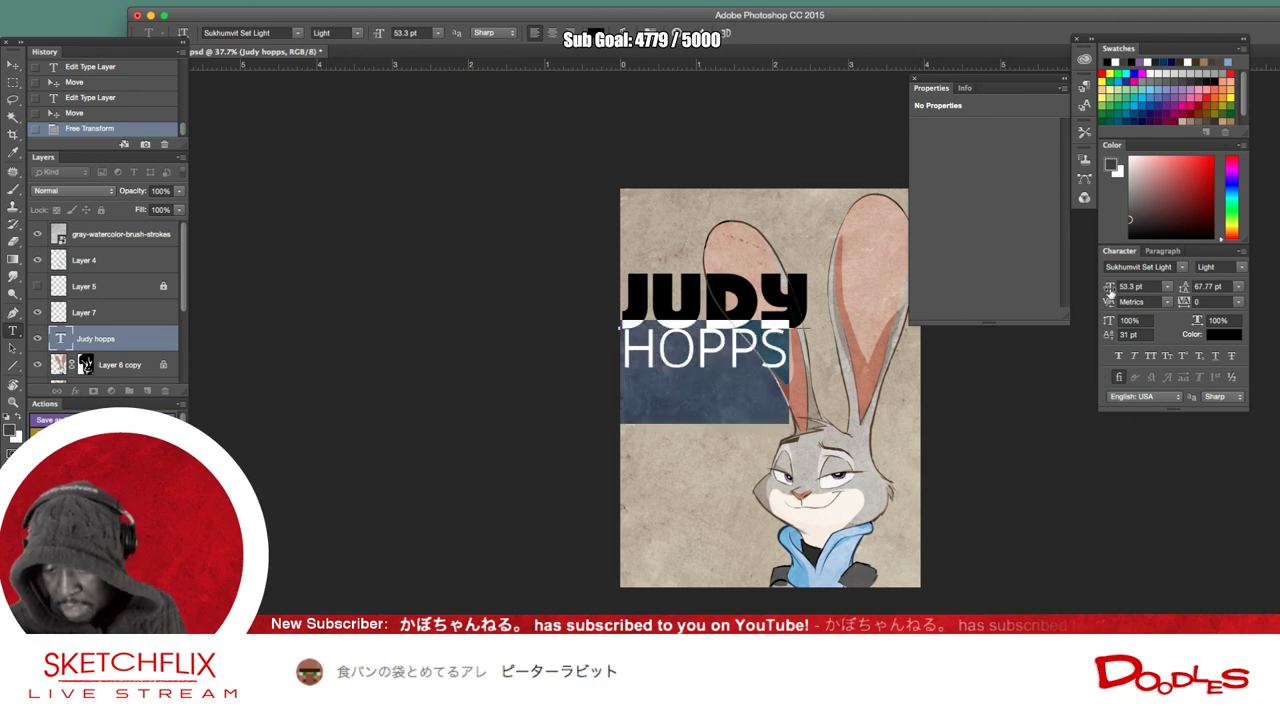
drag(1110, 290, 1114, 297)
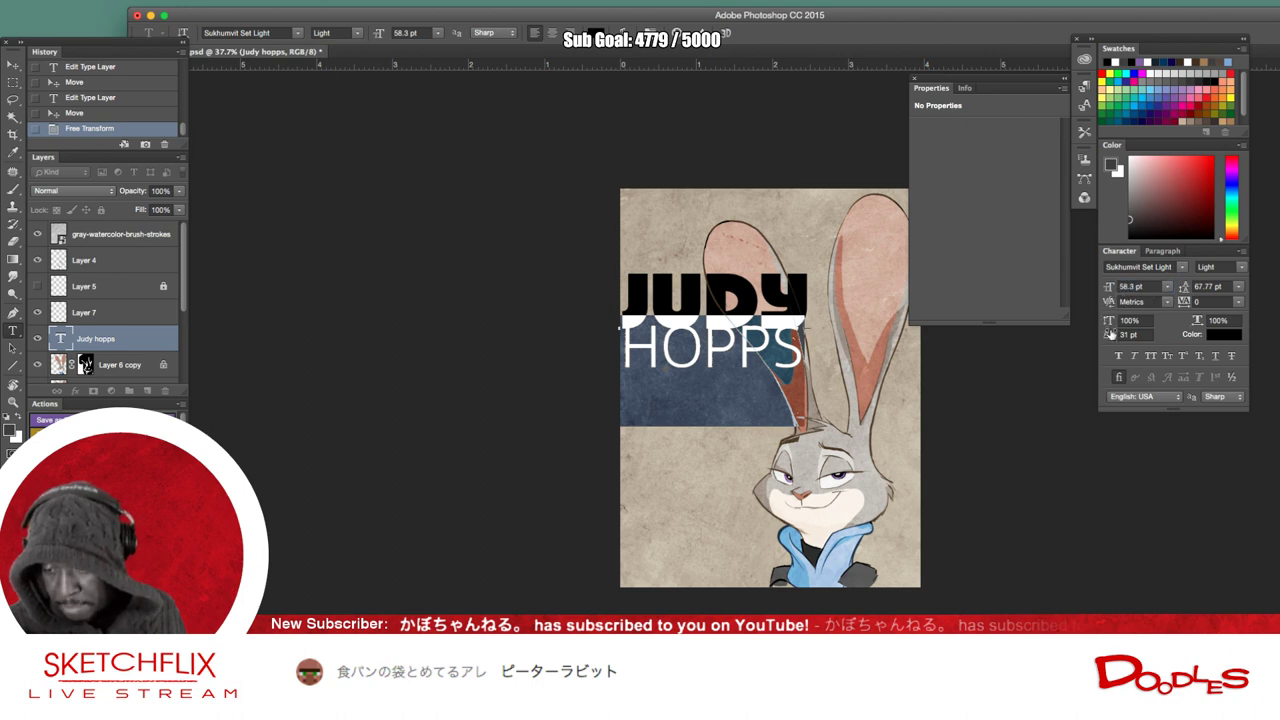
drag(1107, 337, 1104, 336)
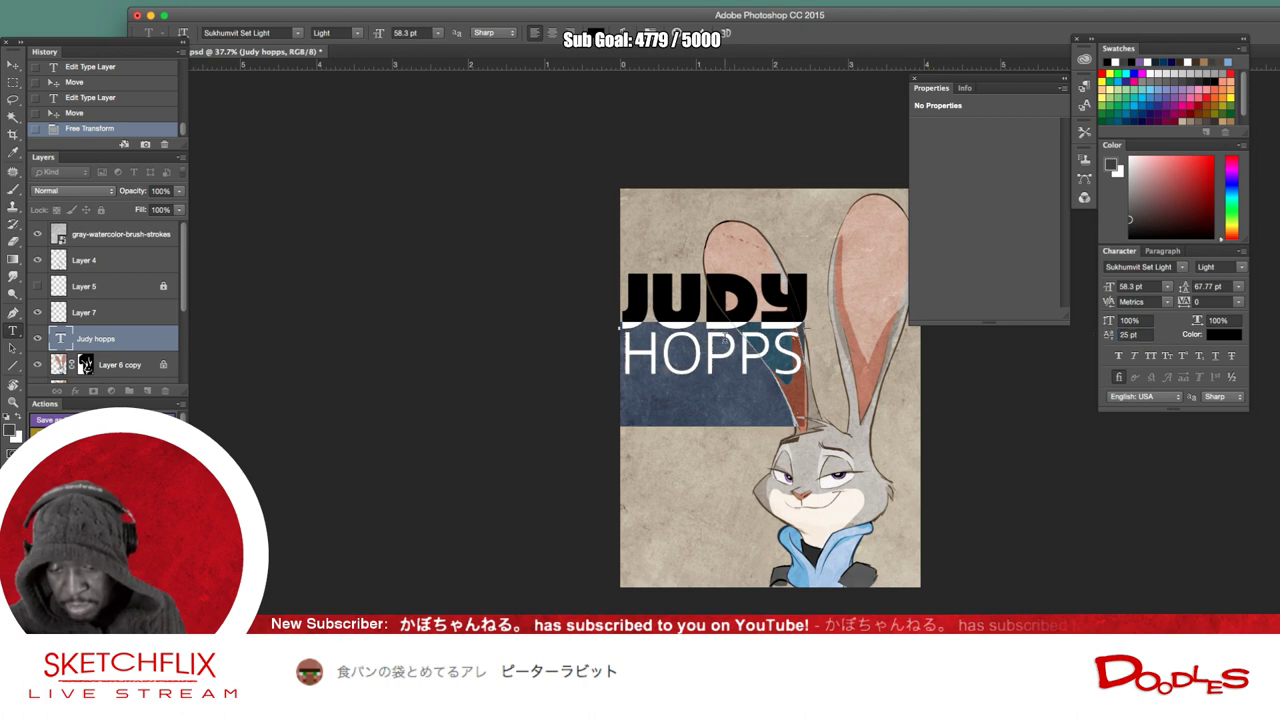
click(749, 360)
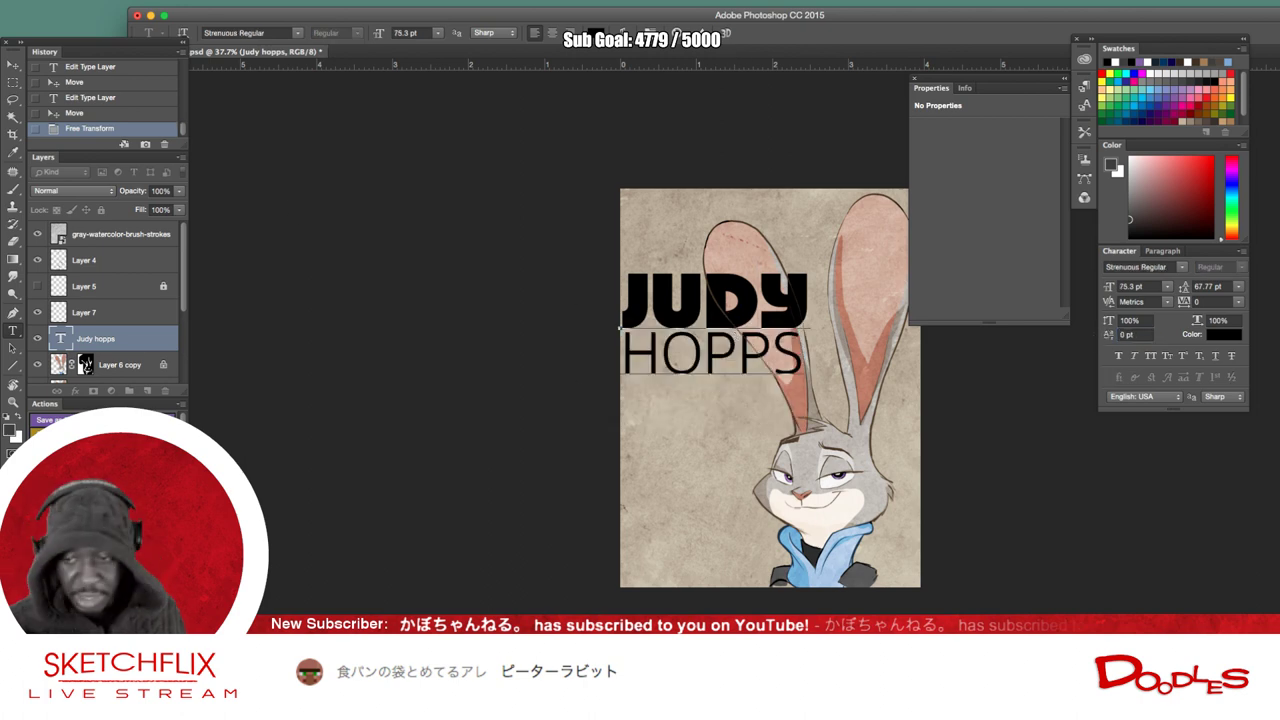
- Recolor the whole title dark red and move it down beside the rabbit's head, over the base of the ear
key(super+a)
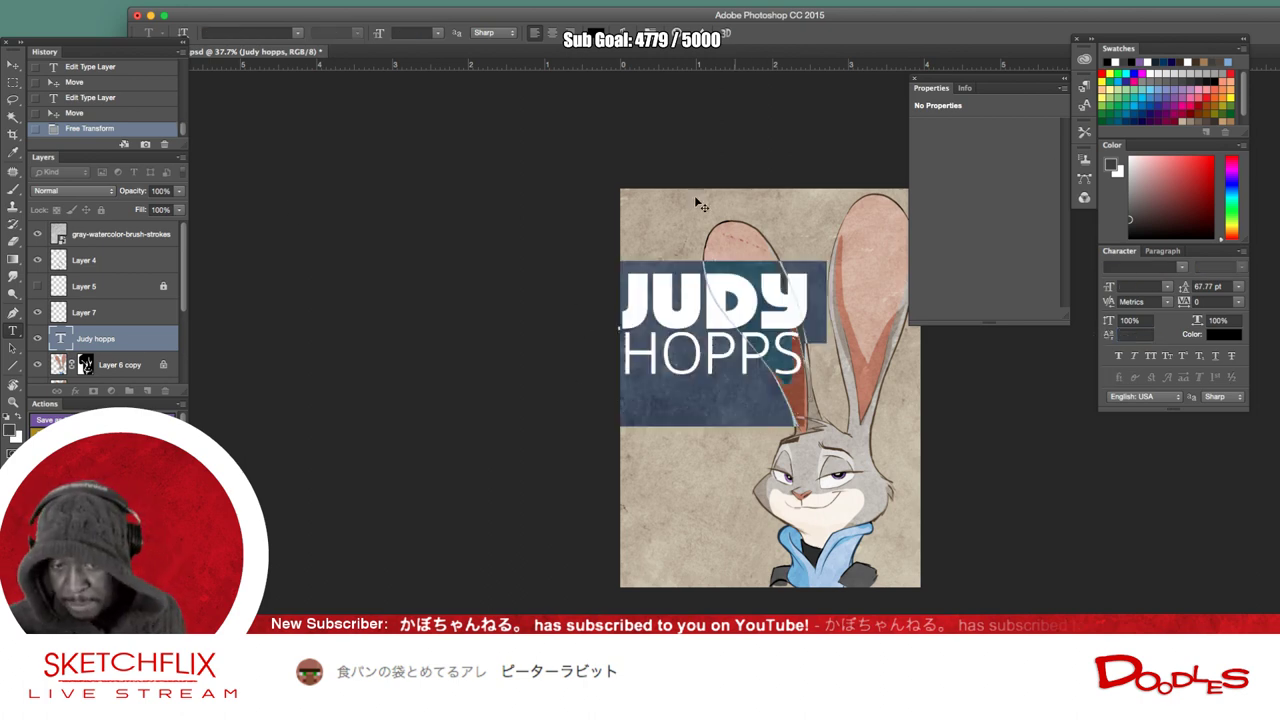
click(598, 34)
drag(561, 328, 579, 302)
click(767, 174)
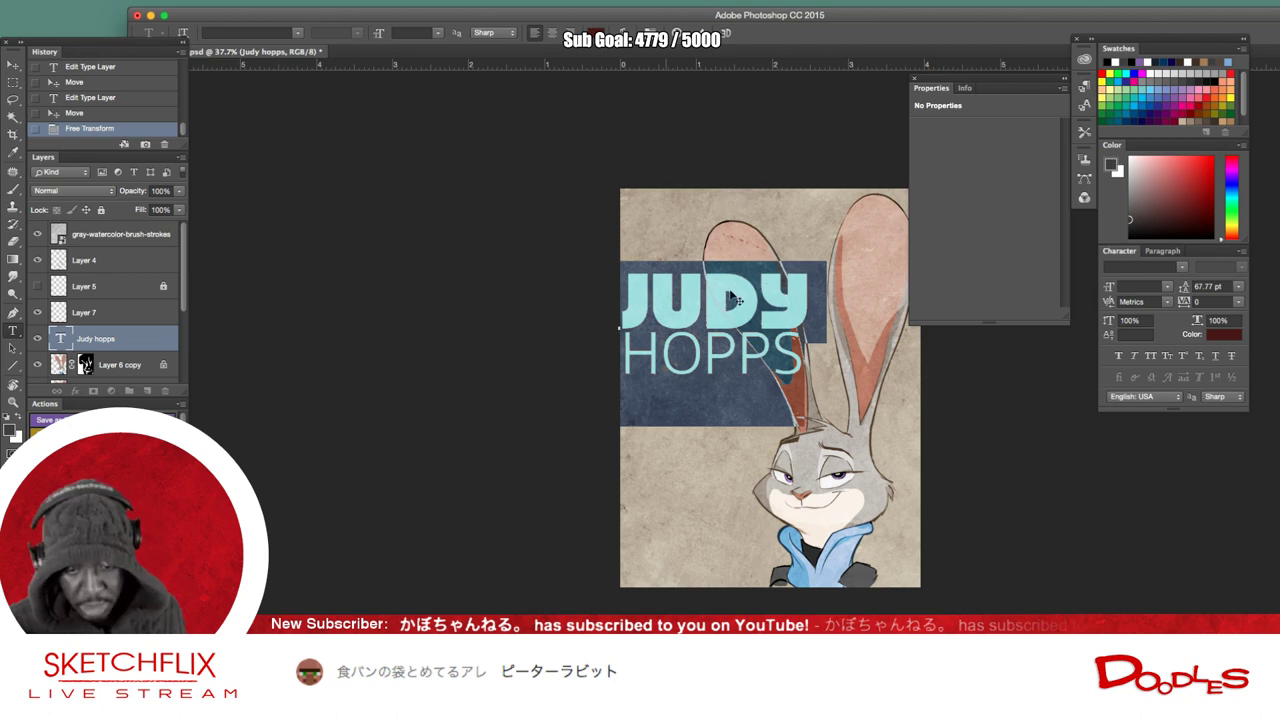
click(708, 322)
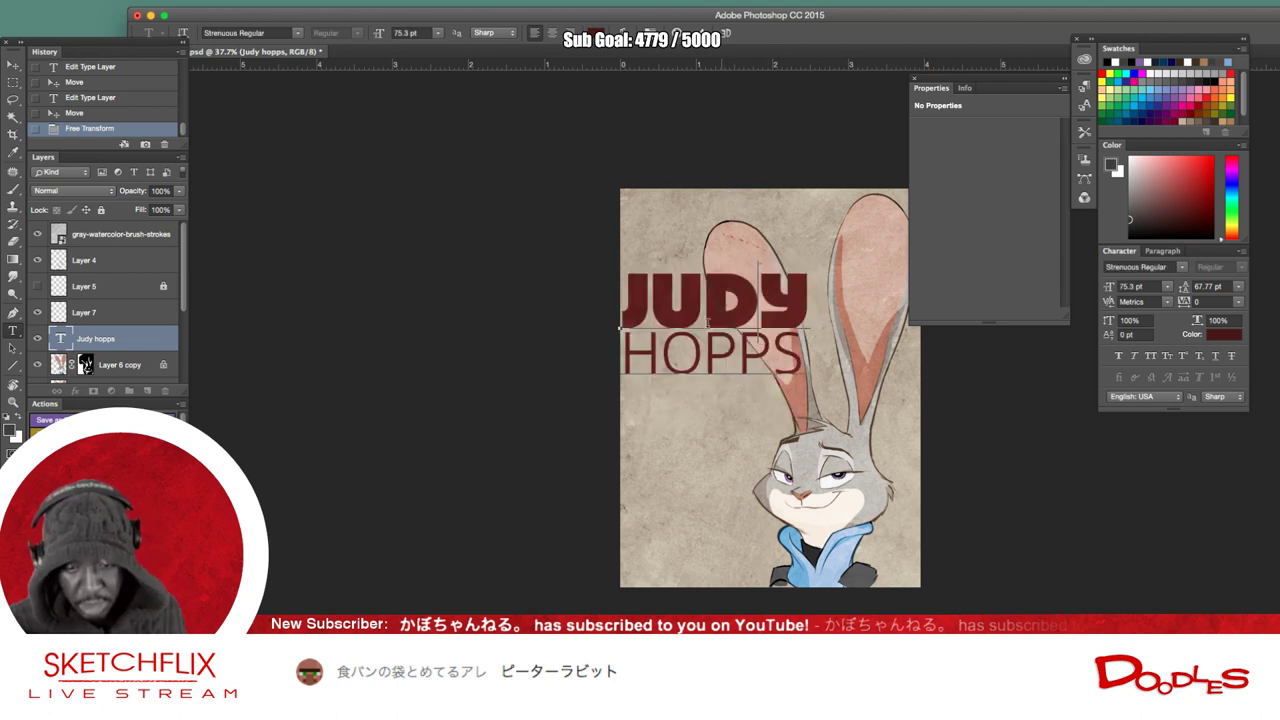
click(13, 64)
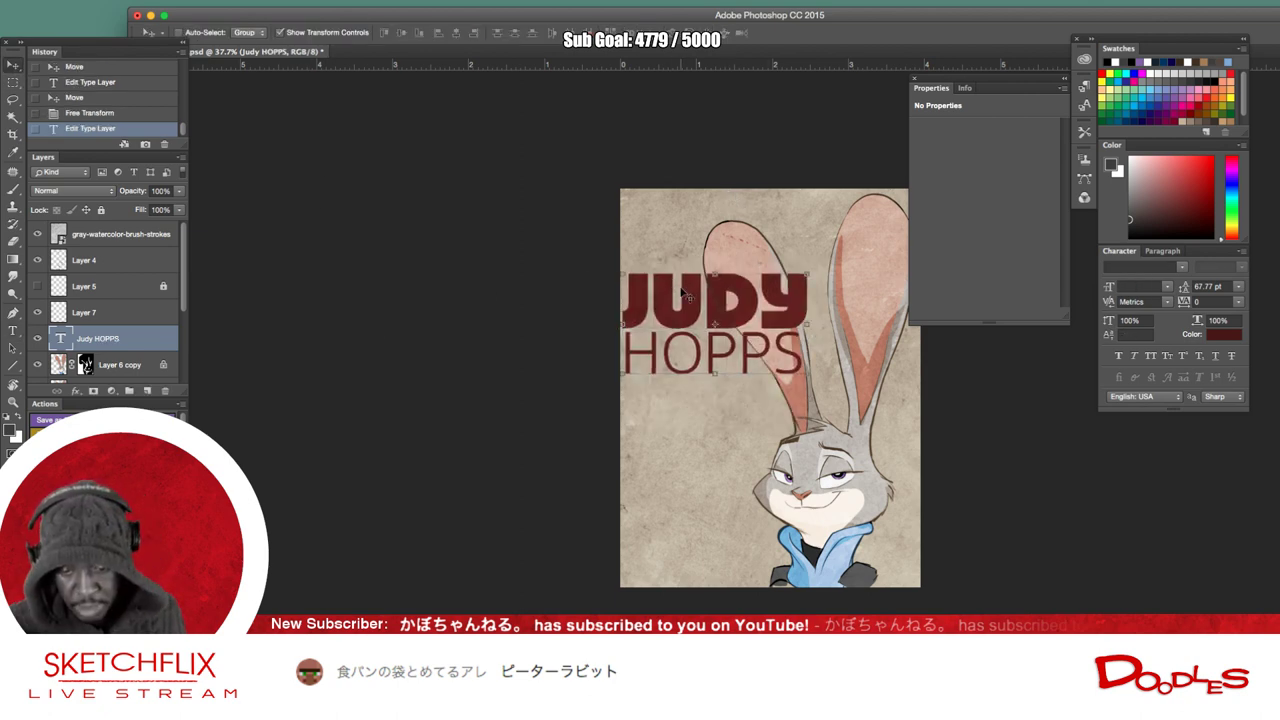
drag(682, 290, 692, 376)
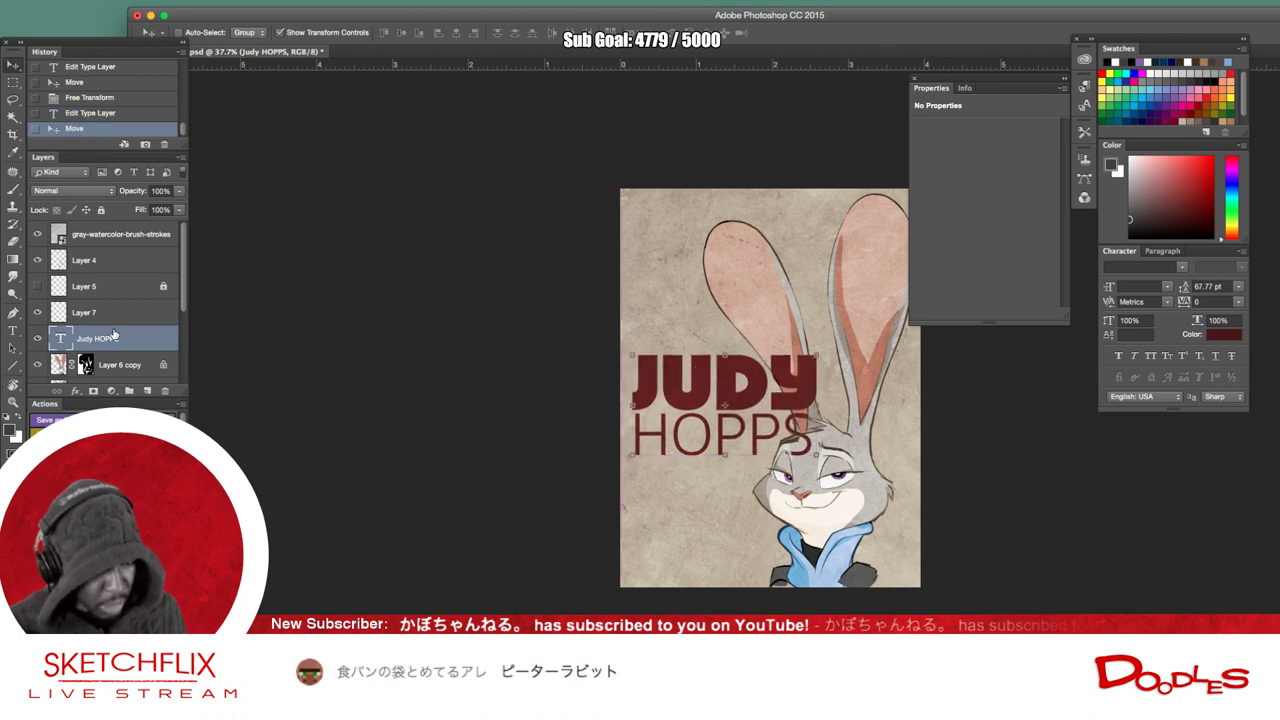
- Reorder the JUDY HOPPS text layer to sit behind the rabbit artwork, directly above Layer 2
scroll(113, 330, down, 1)
drag(105, 331, 105, 370)
scroll(112, 332, down, 2)
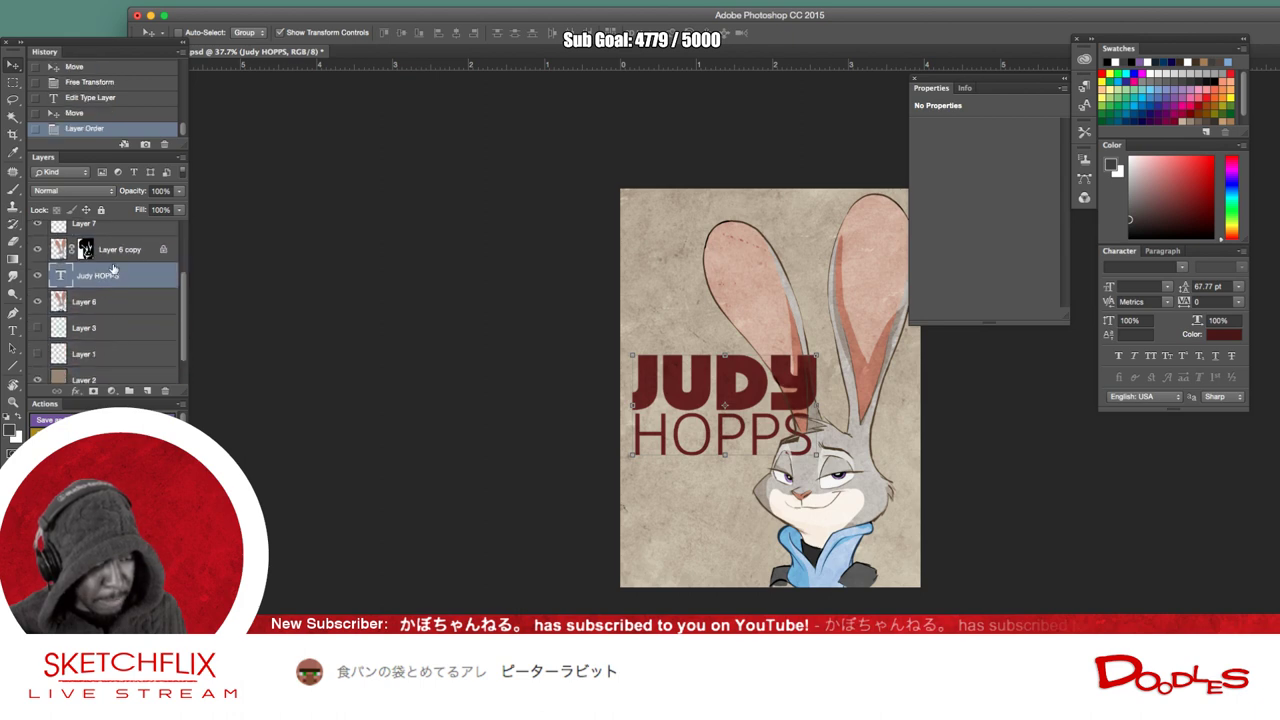
drag(113, 270, 92, 368)
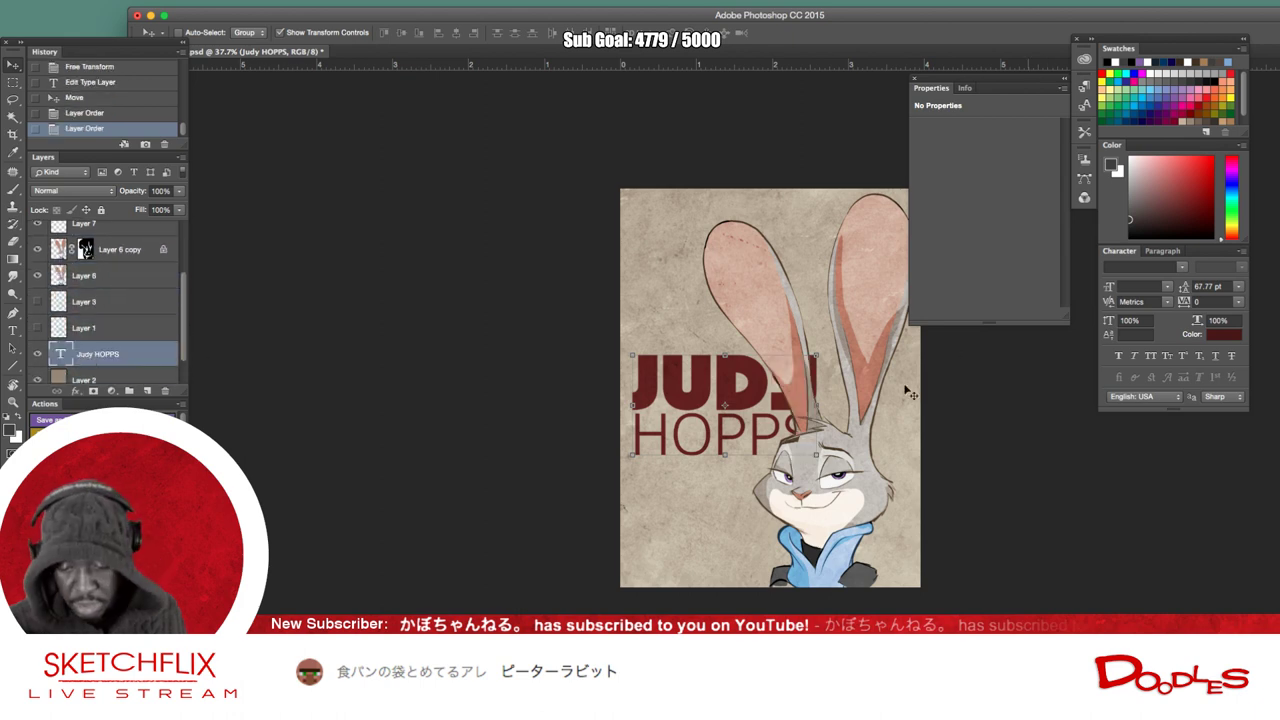
- Rotate the title to -90° and enlarge it so it runs vertically up the poster behind the rabbit
drag(776, 399, 712, 304)
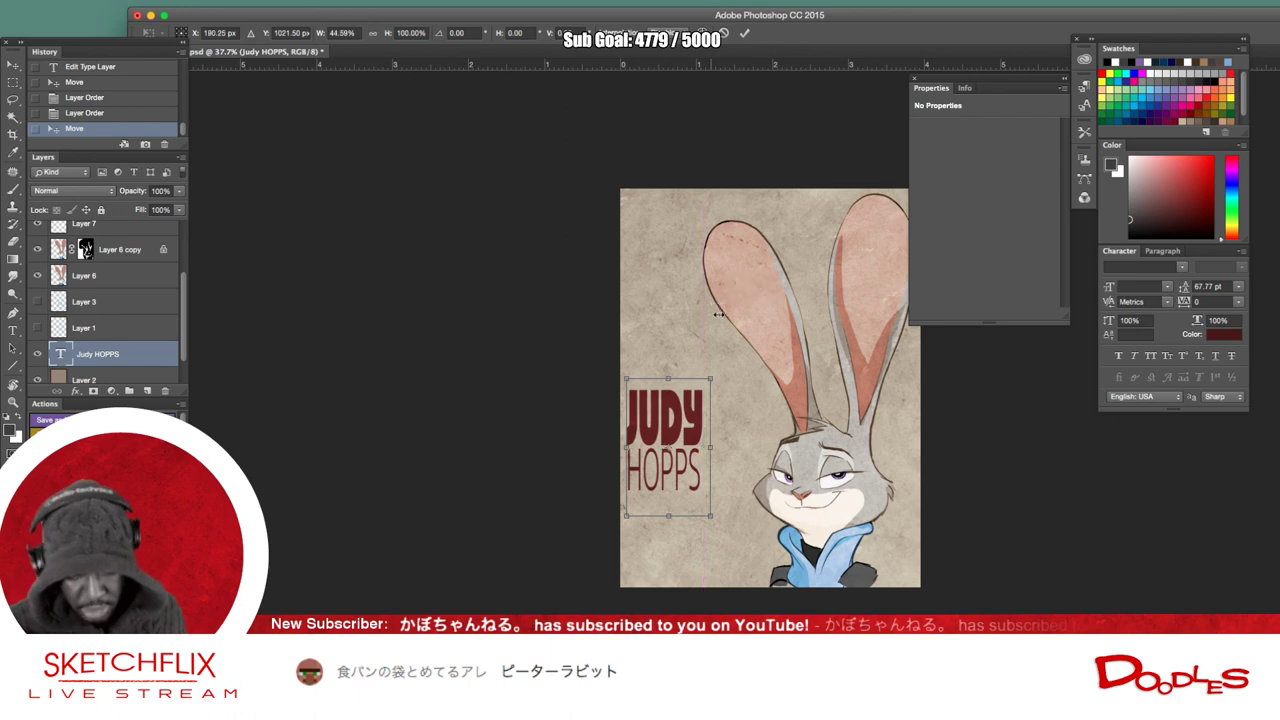
key(super+z)
drag(822, 382, 580, 209)
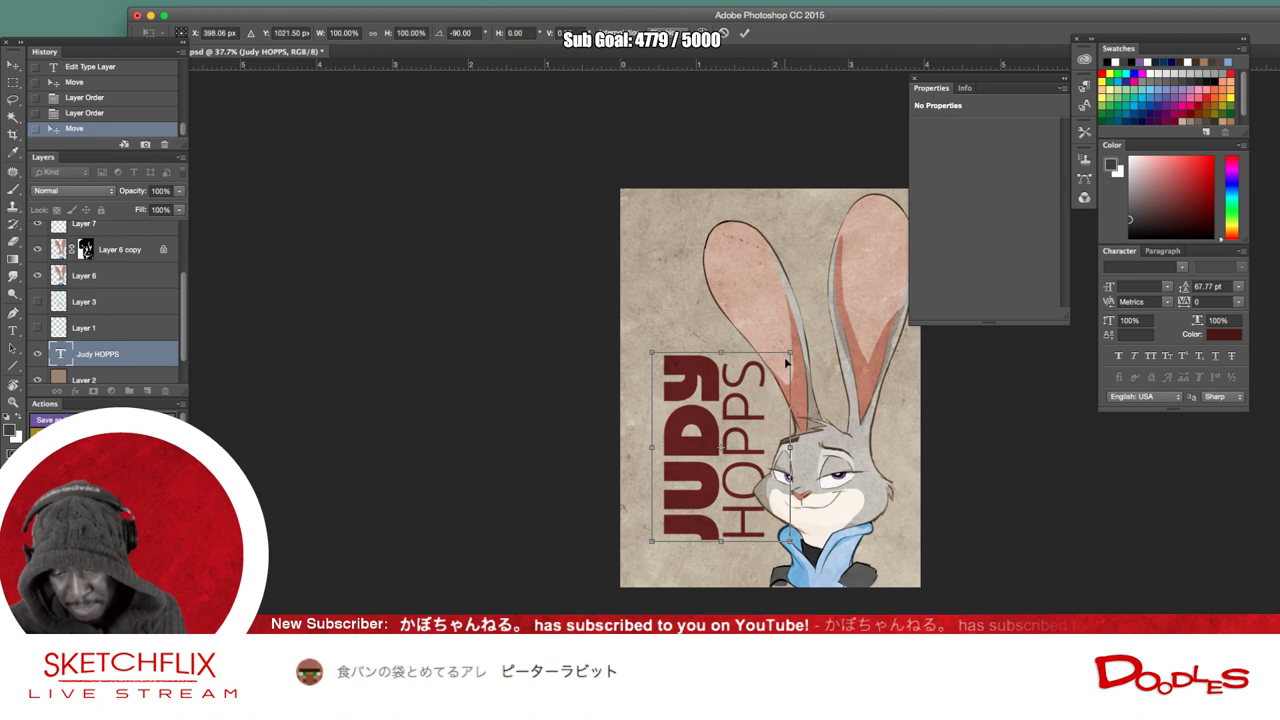
drag(788, 351, 925, 158)
drag(717, 456, 686, 478)
drag(875, 213, 850, 228)
drag(646, 494, 642, 478)
key(Return)
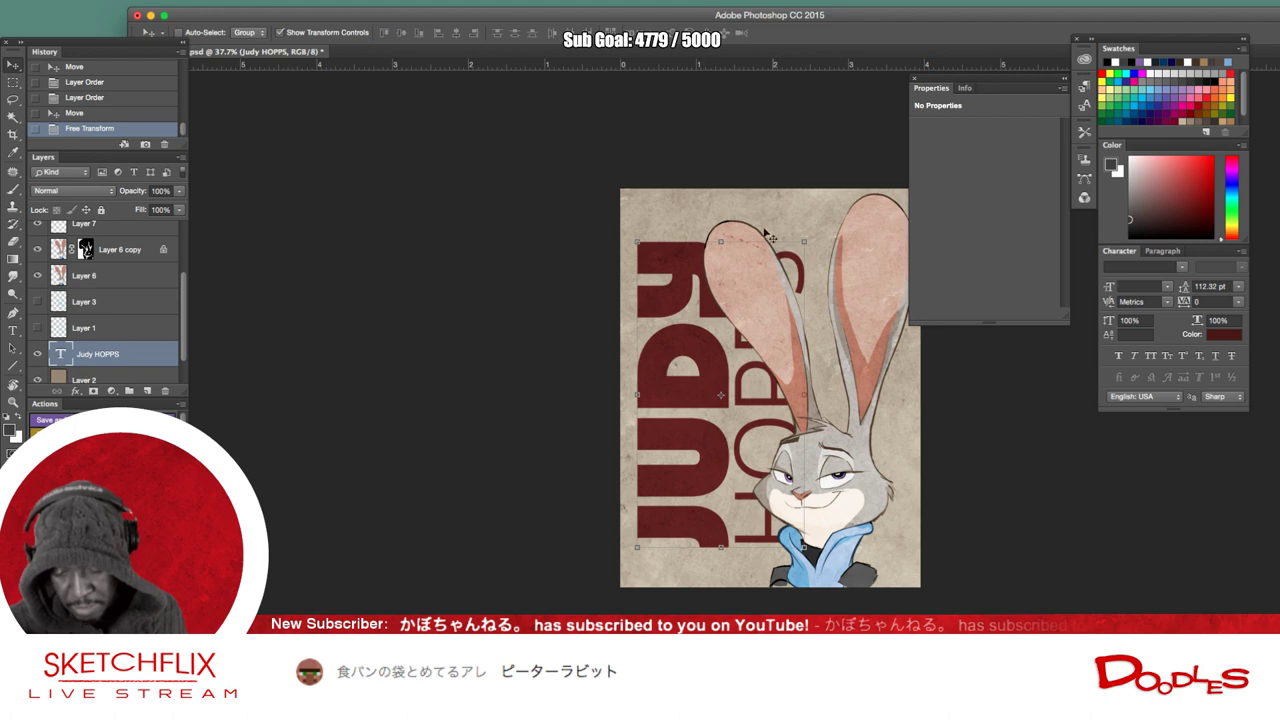
- Move the vertical title up toward the poster's top edge, leaving room beneath the J
drag(760, 19, 629, 2)
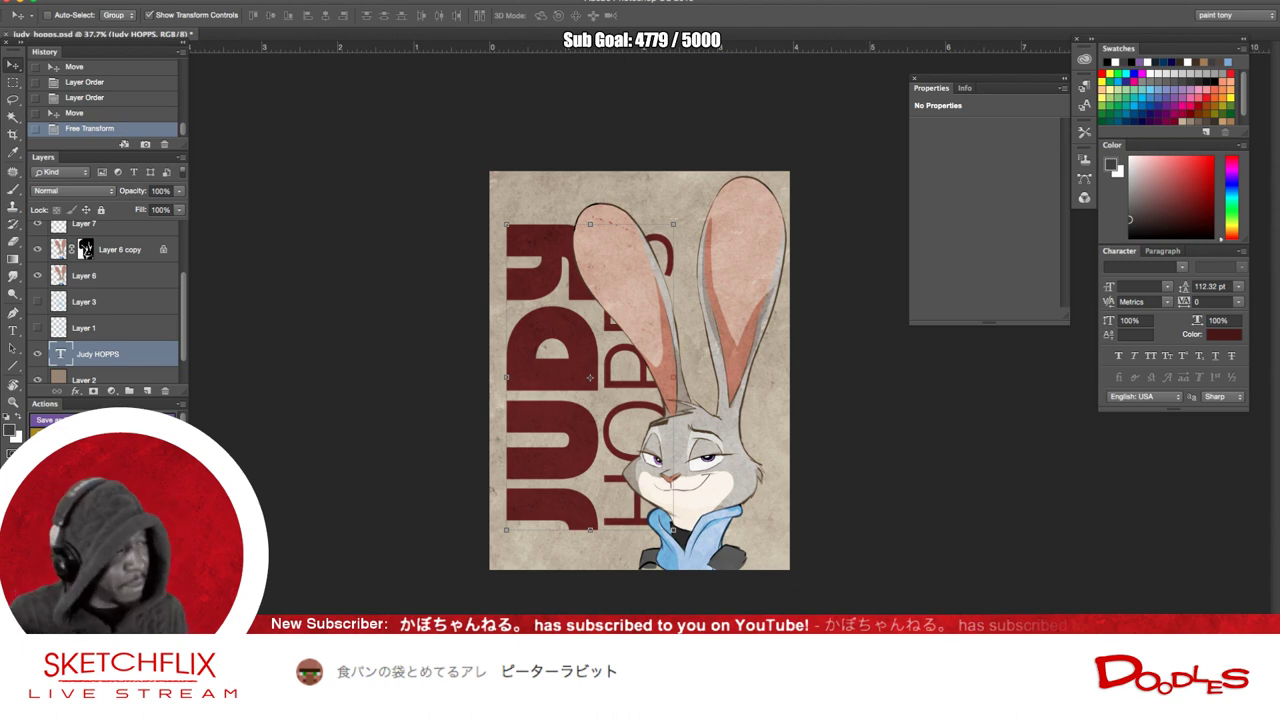
key(Tab)
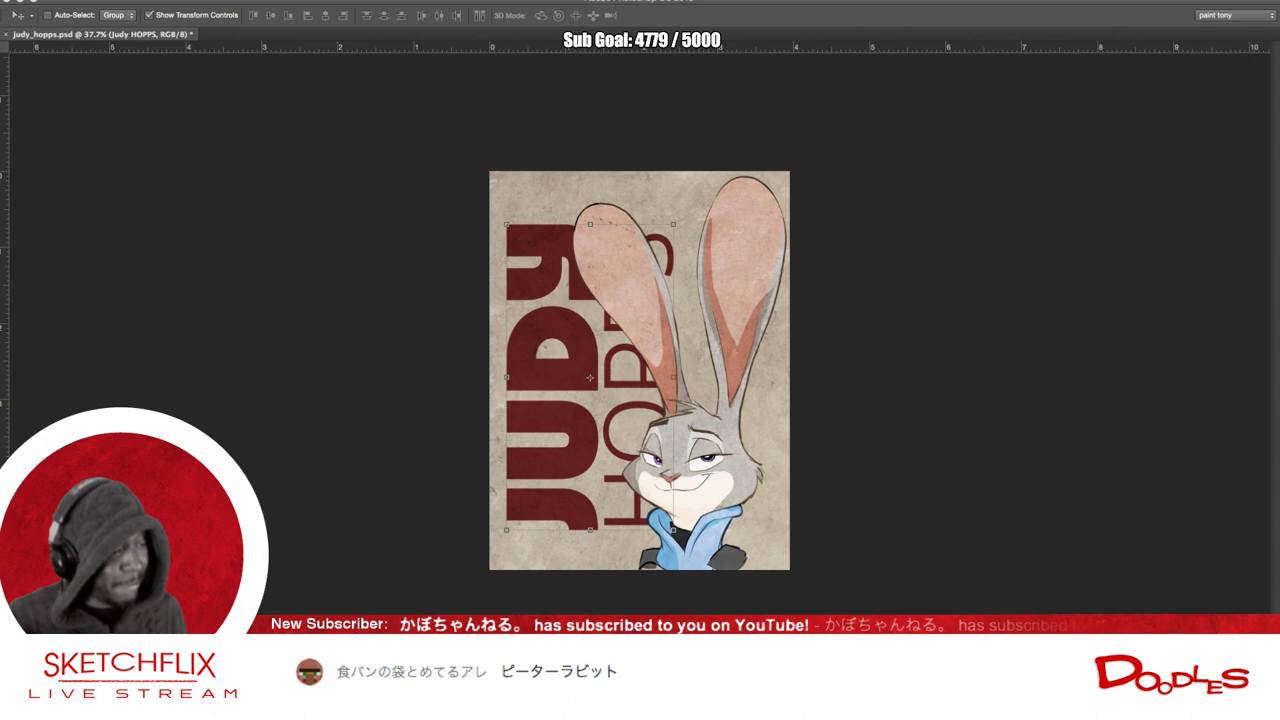
key(Tab)
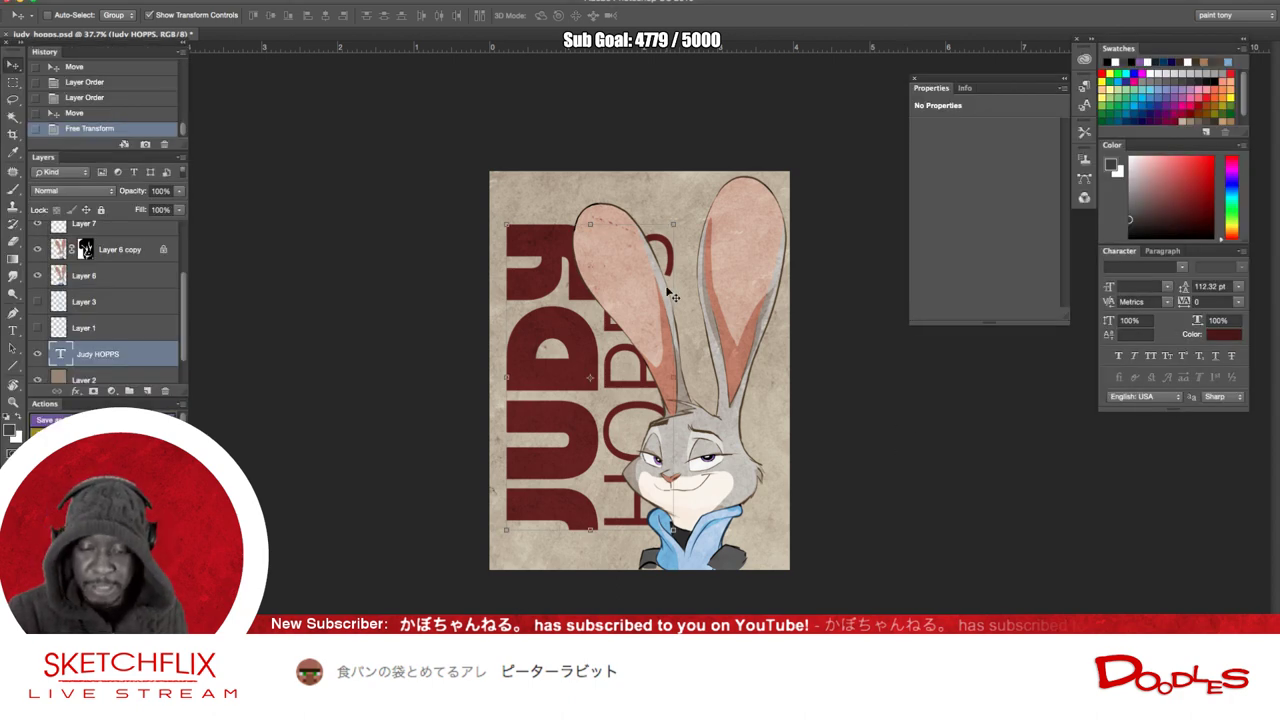
scroll(668, 292, up, 2)
scroll(668, 292, down, 3)
scroll(668, 292, up, 2)
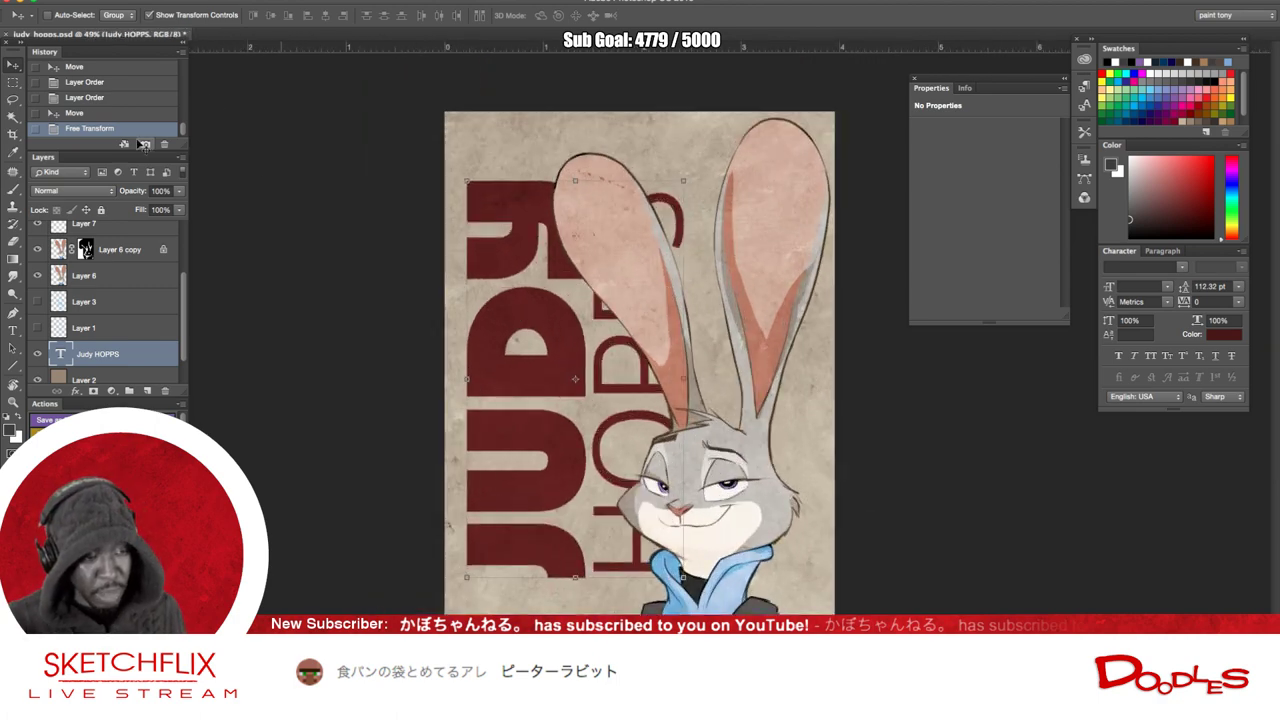
click(13, 81)
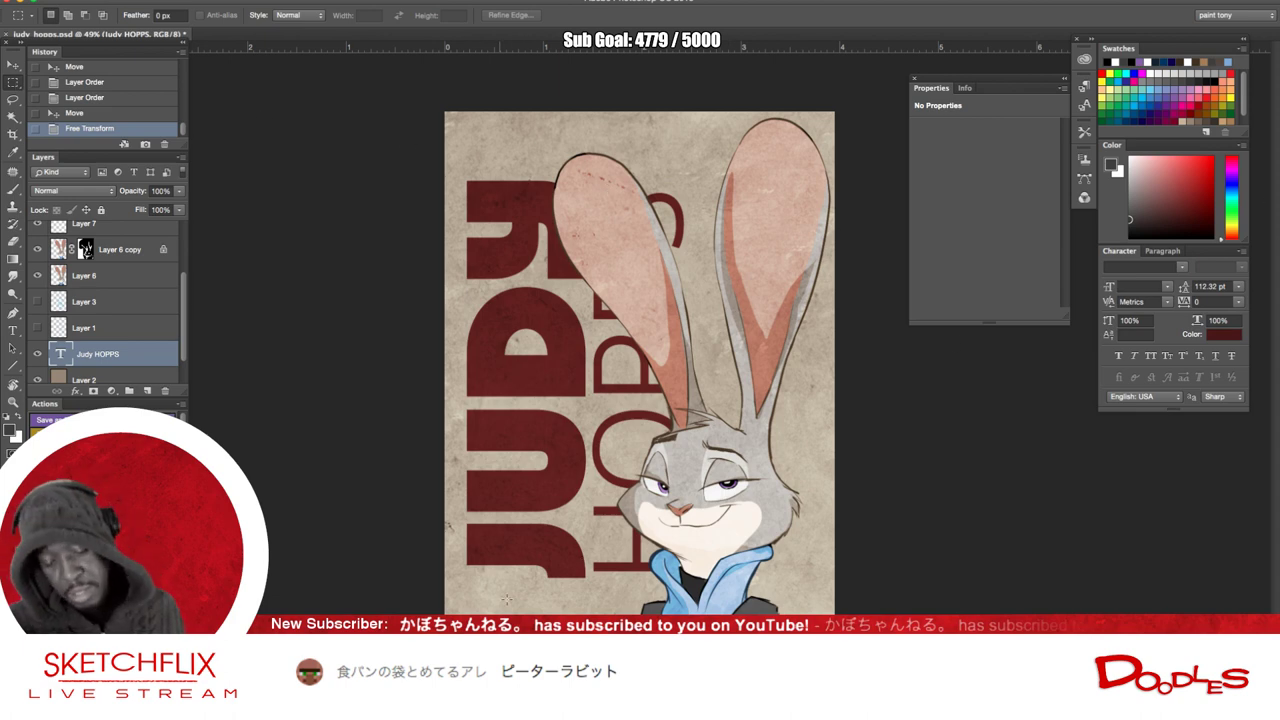
click(13, 63)
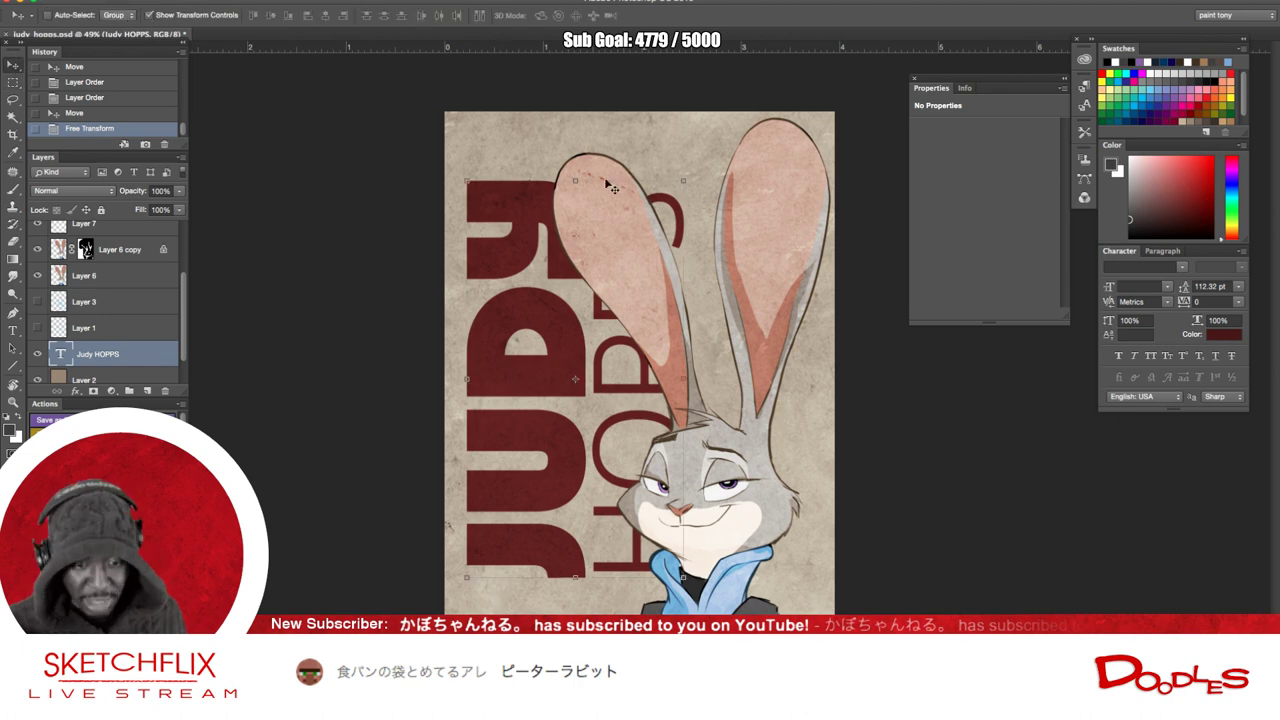
drag(521, 221, 520, 187)
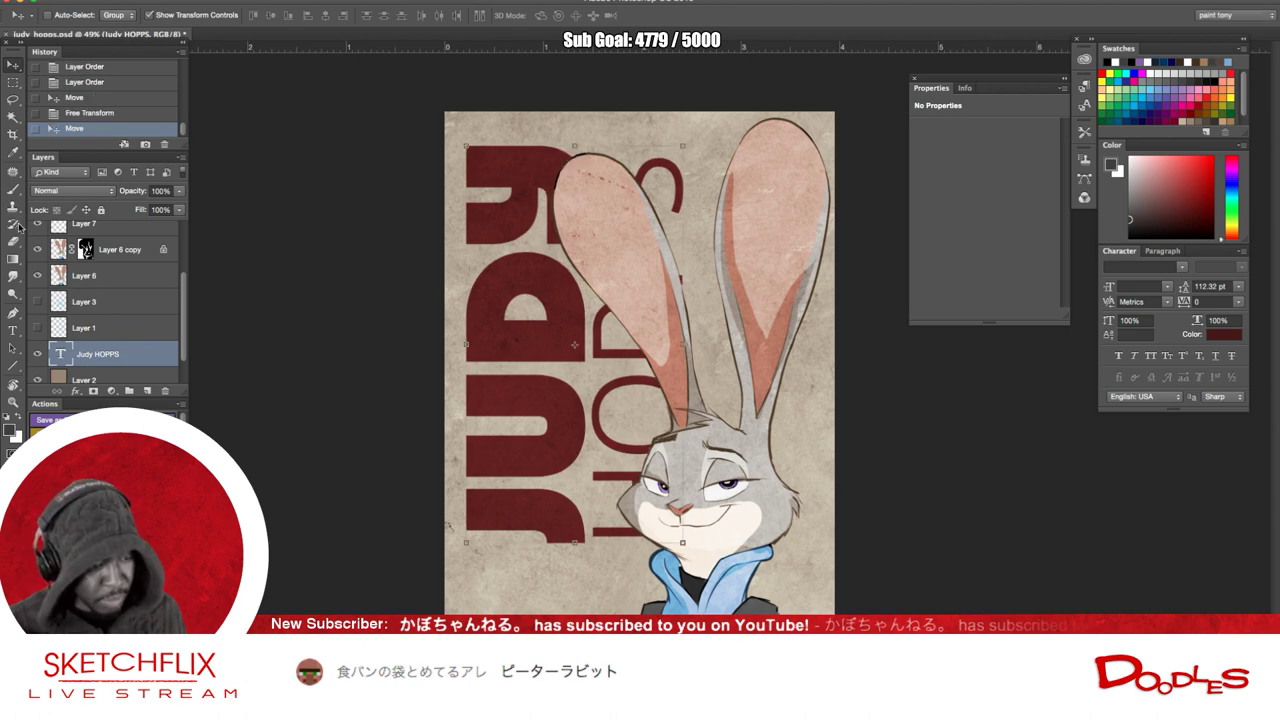
- Add a new text layer reading zootopia below the vertical title
click(13, 330)
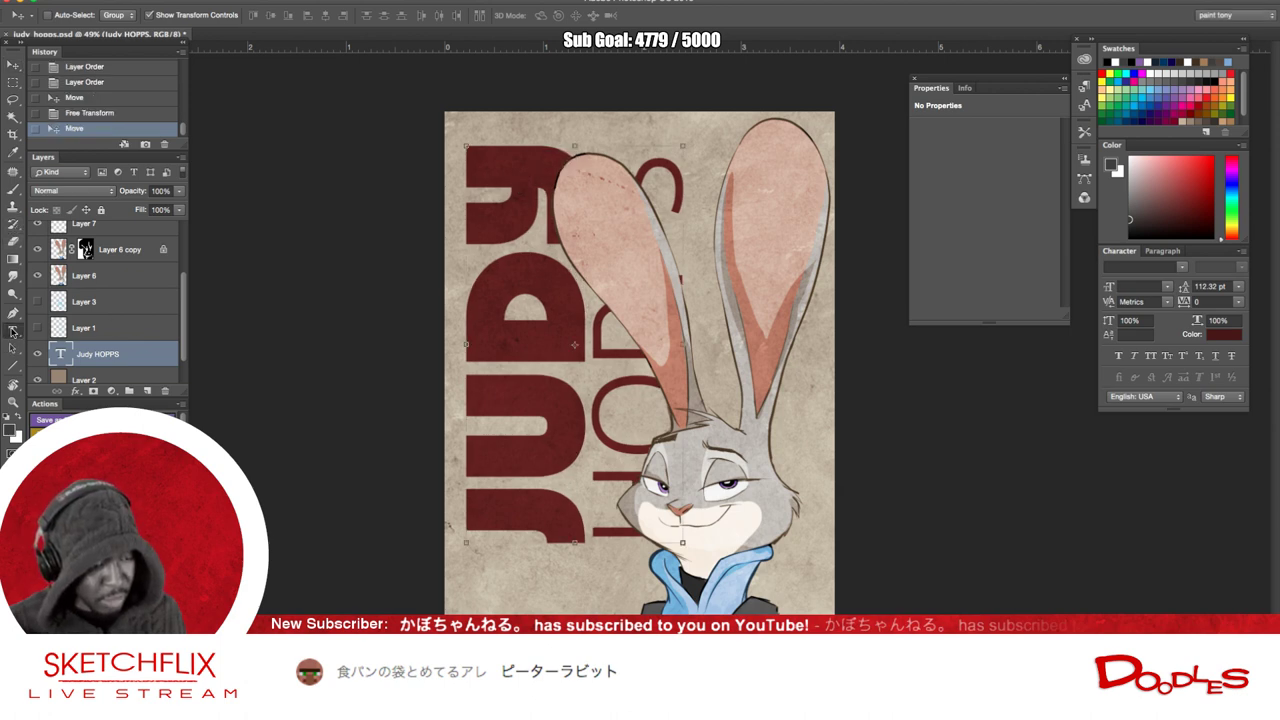
click(508, 567)
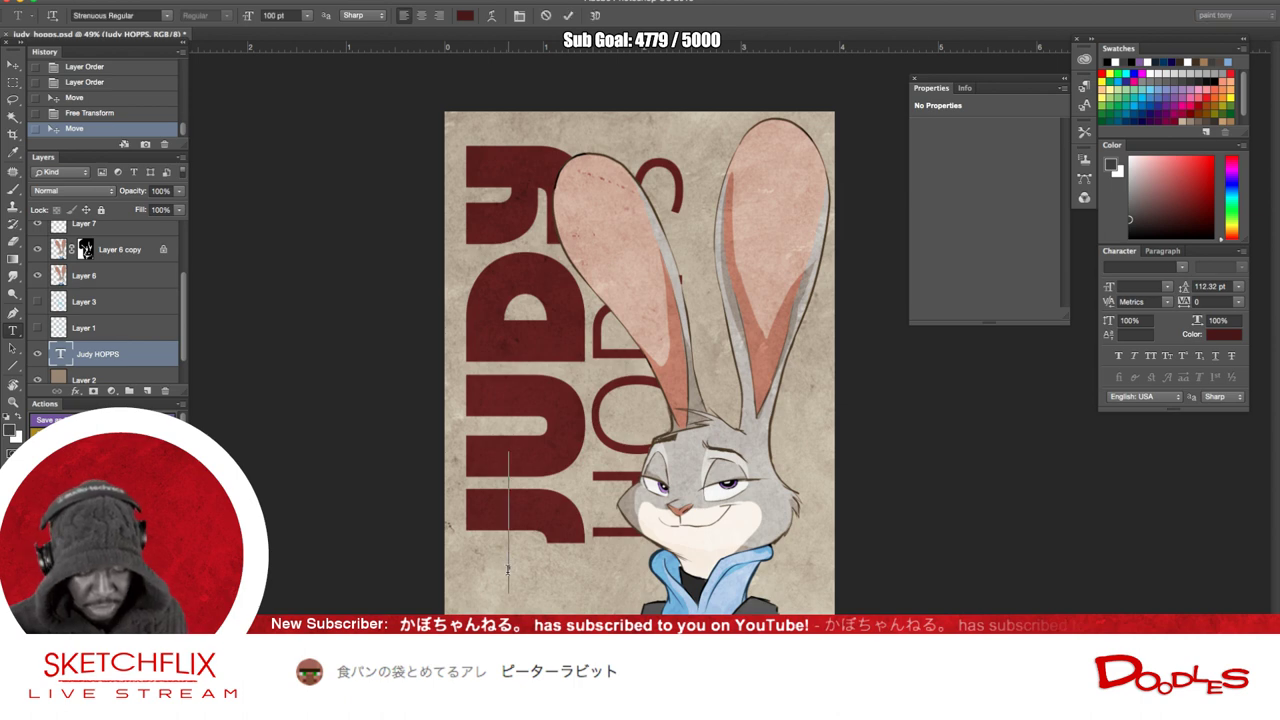
text(zoo)
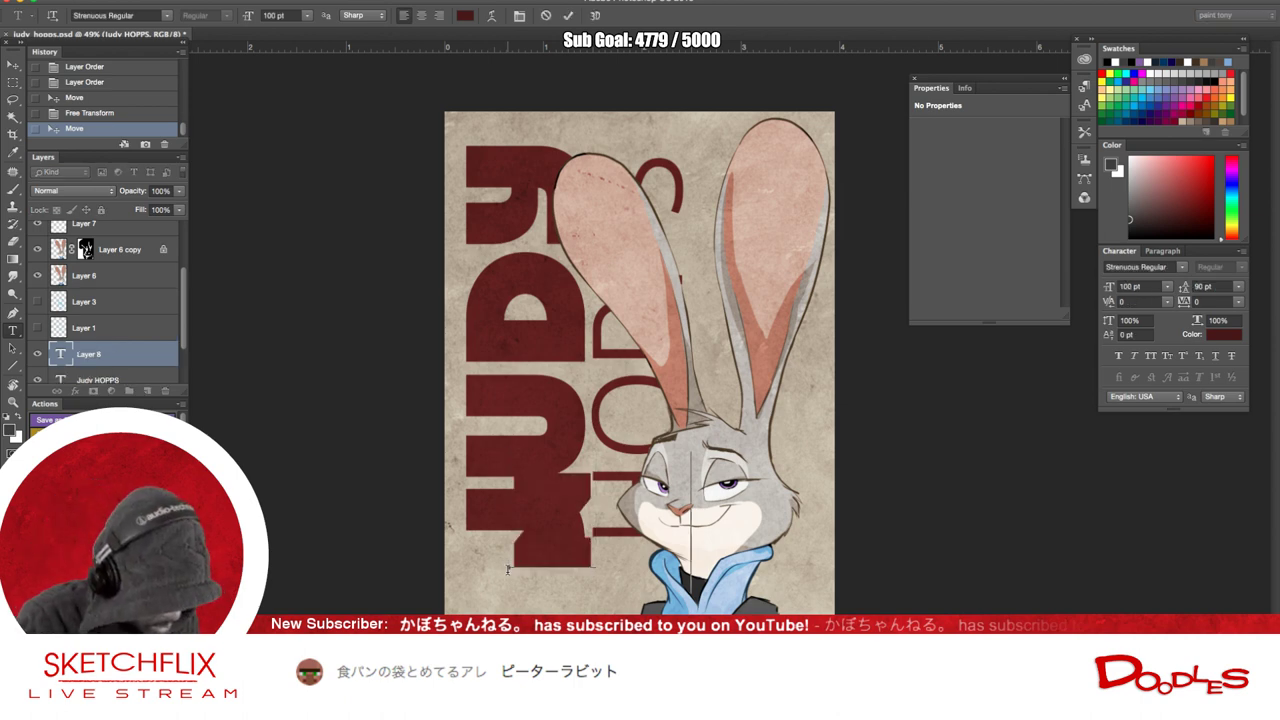
text(TOPI)
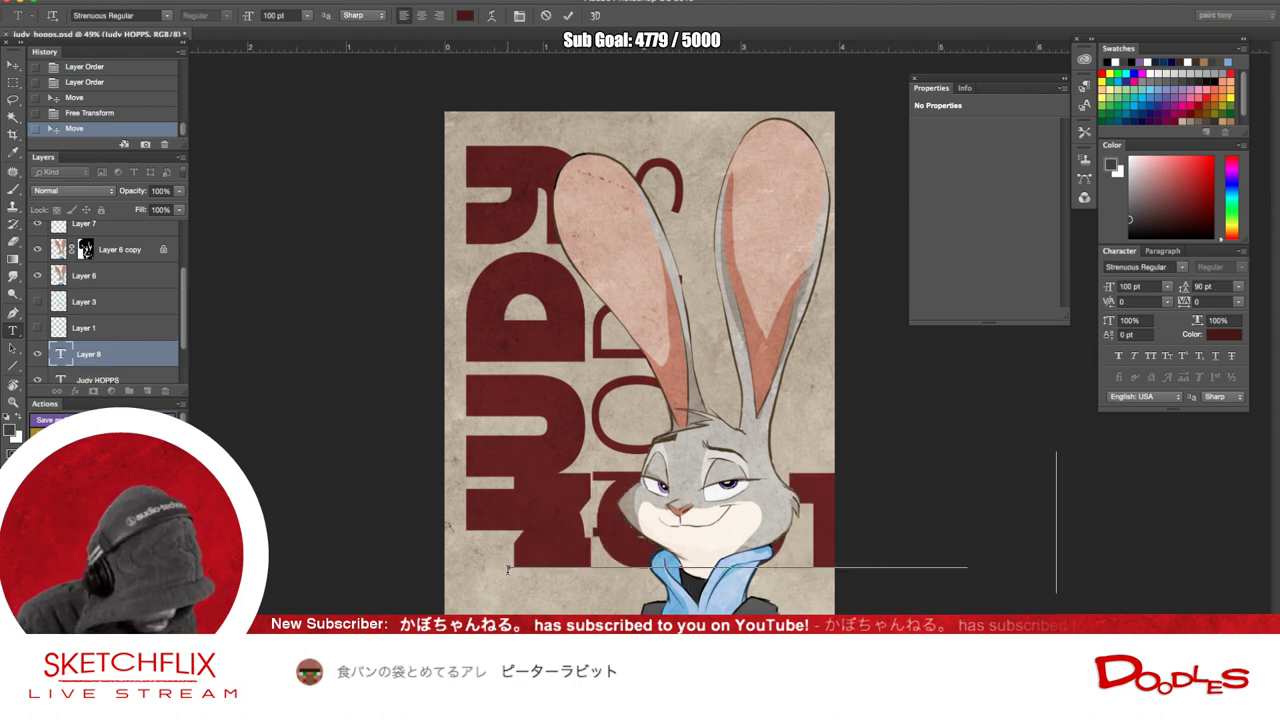
text(A)
- Set the whole word zootopia in Sue Regular at 35 pt
key(ctrl+a)
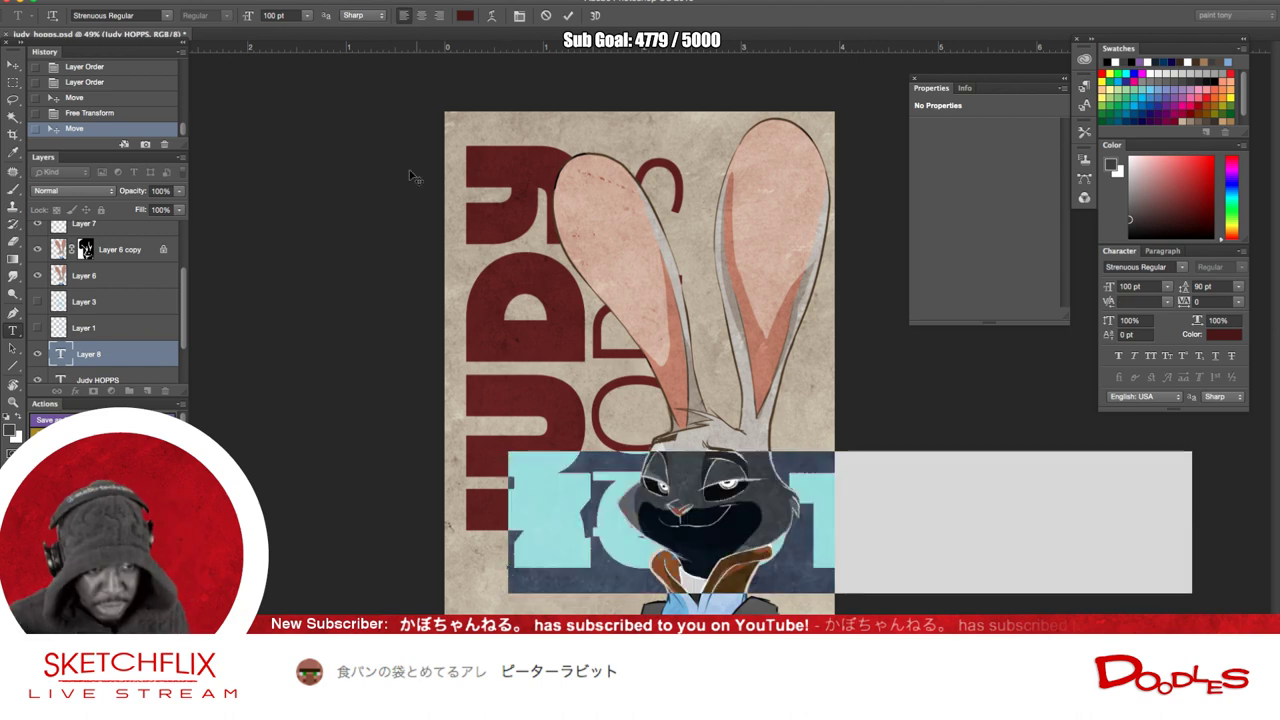
click(166, 15)
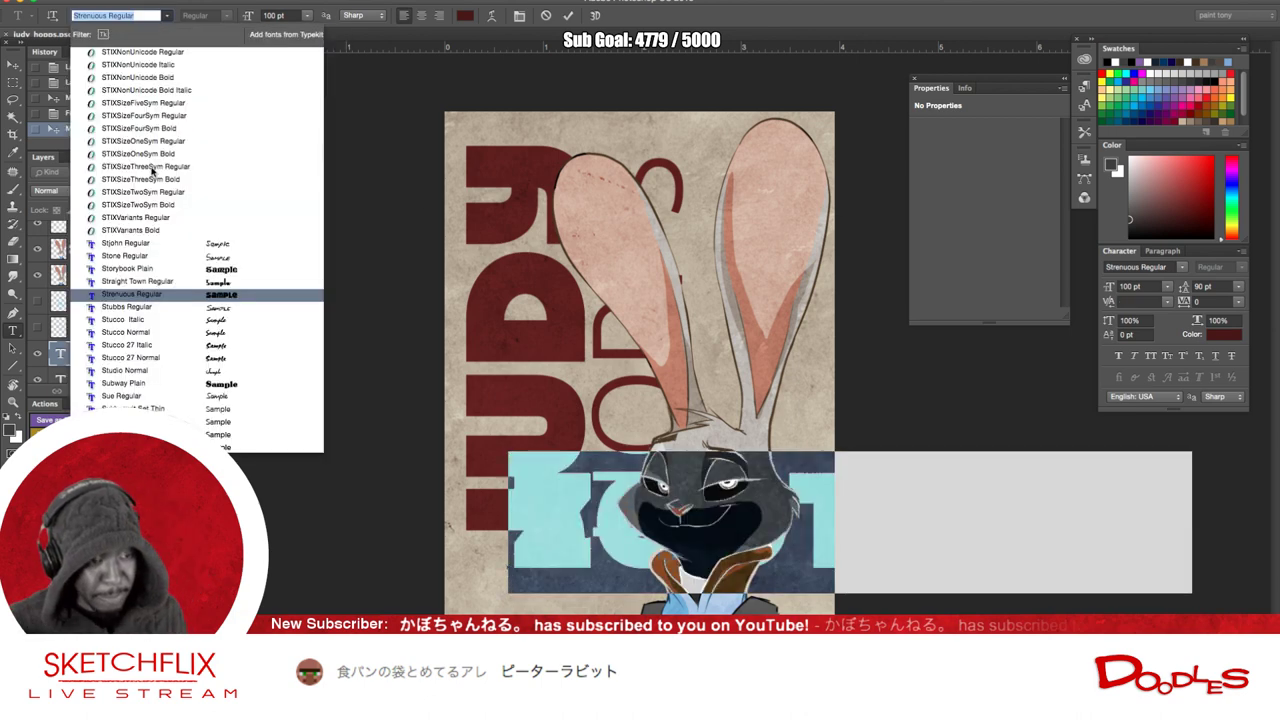
click(179, 396)
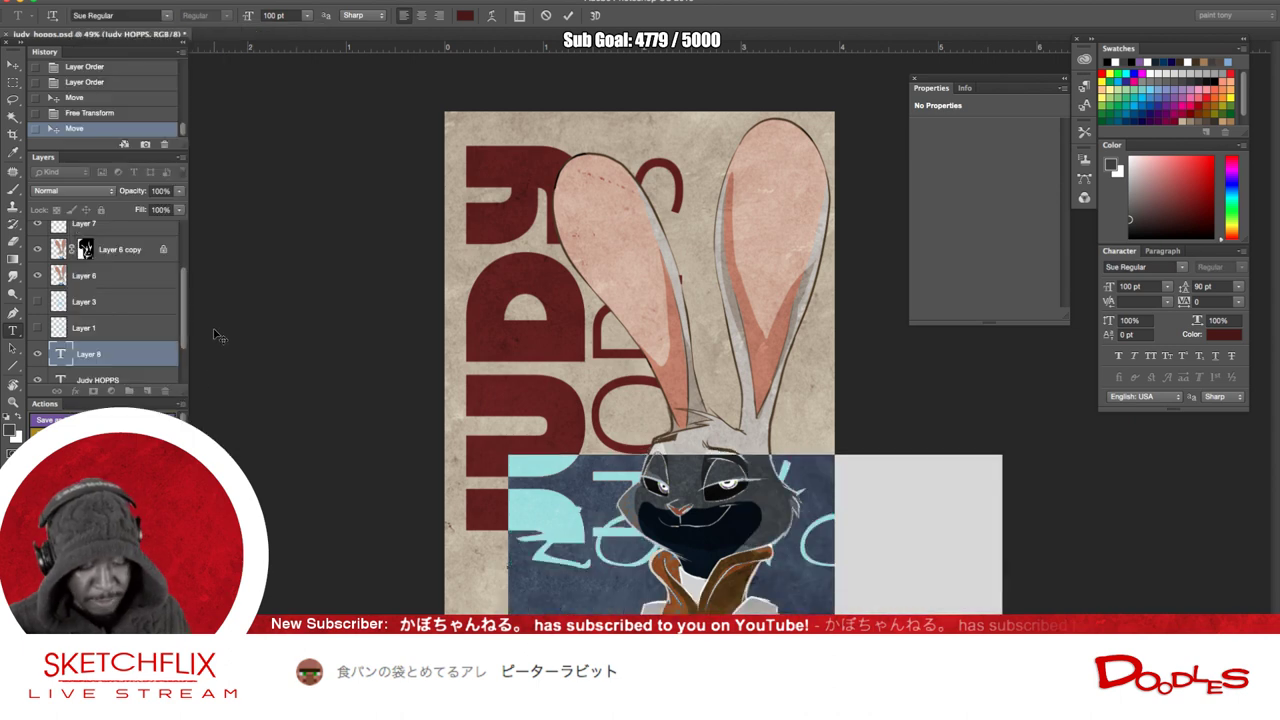
key(Right)
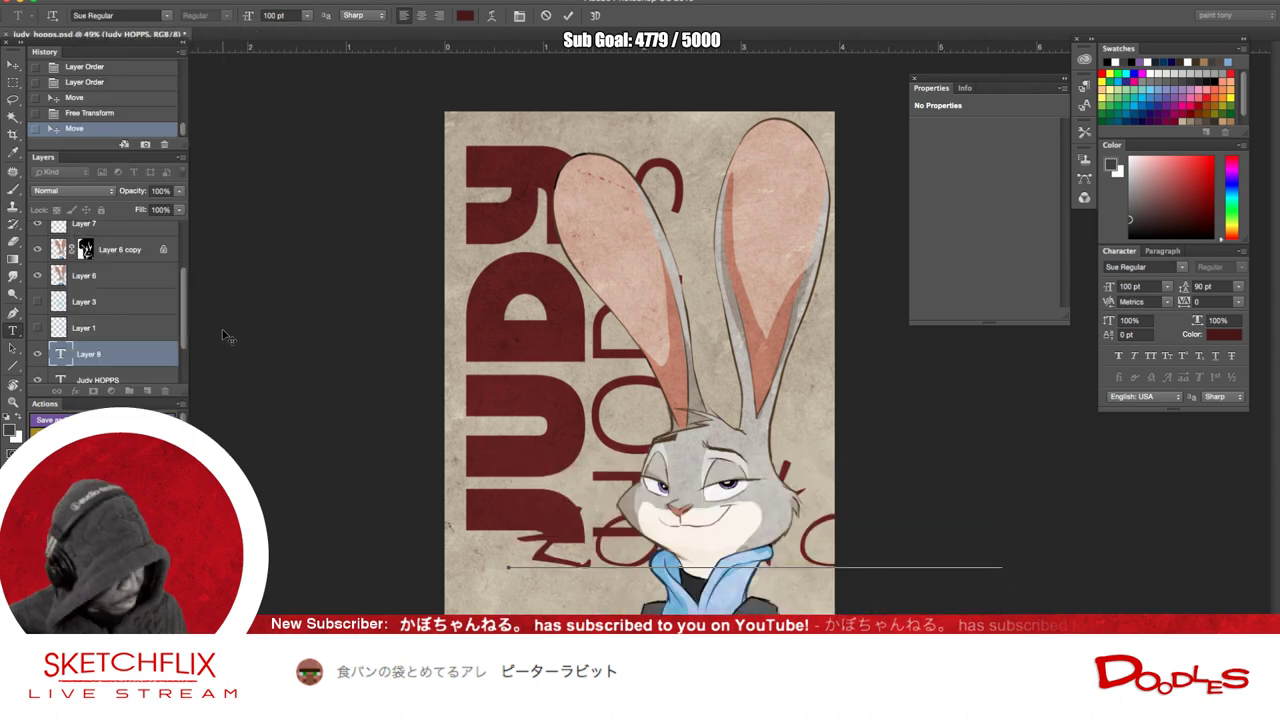
key(super+a)
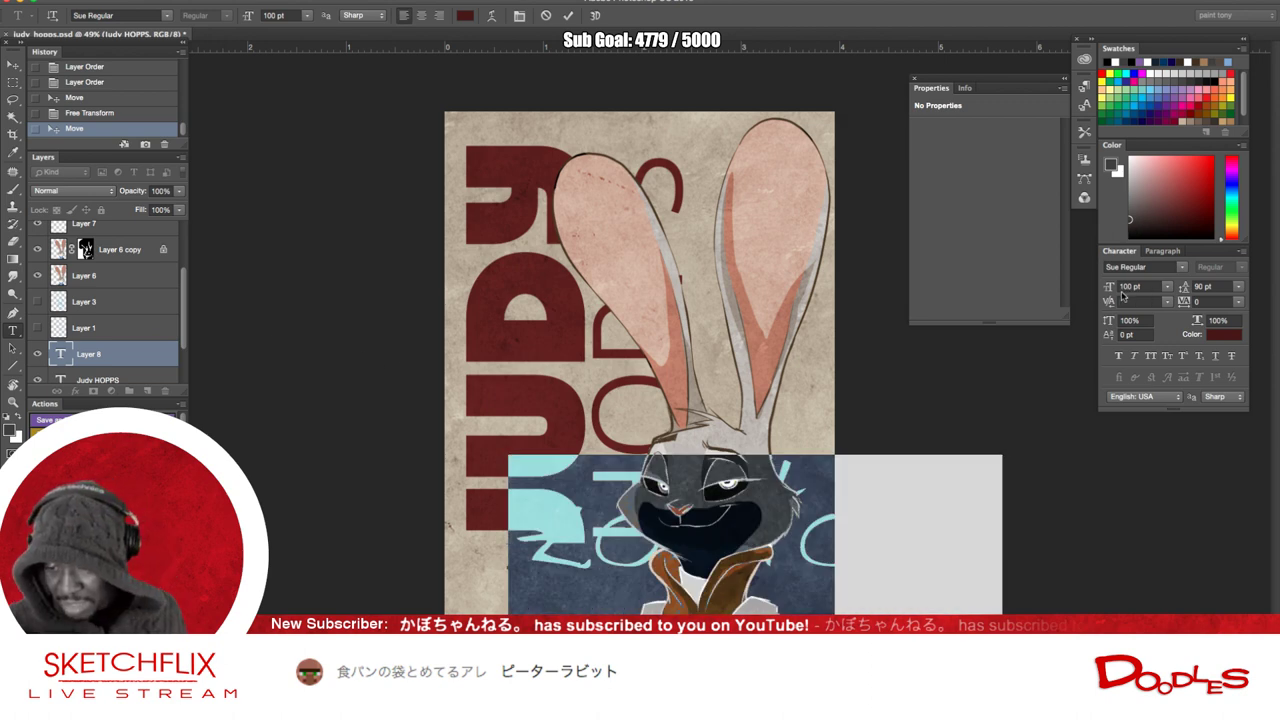
drag(1113, 293, 1068, 292)
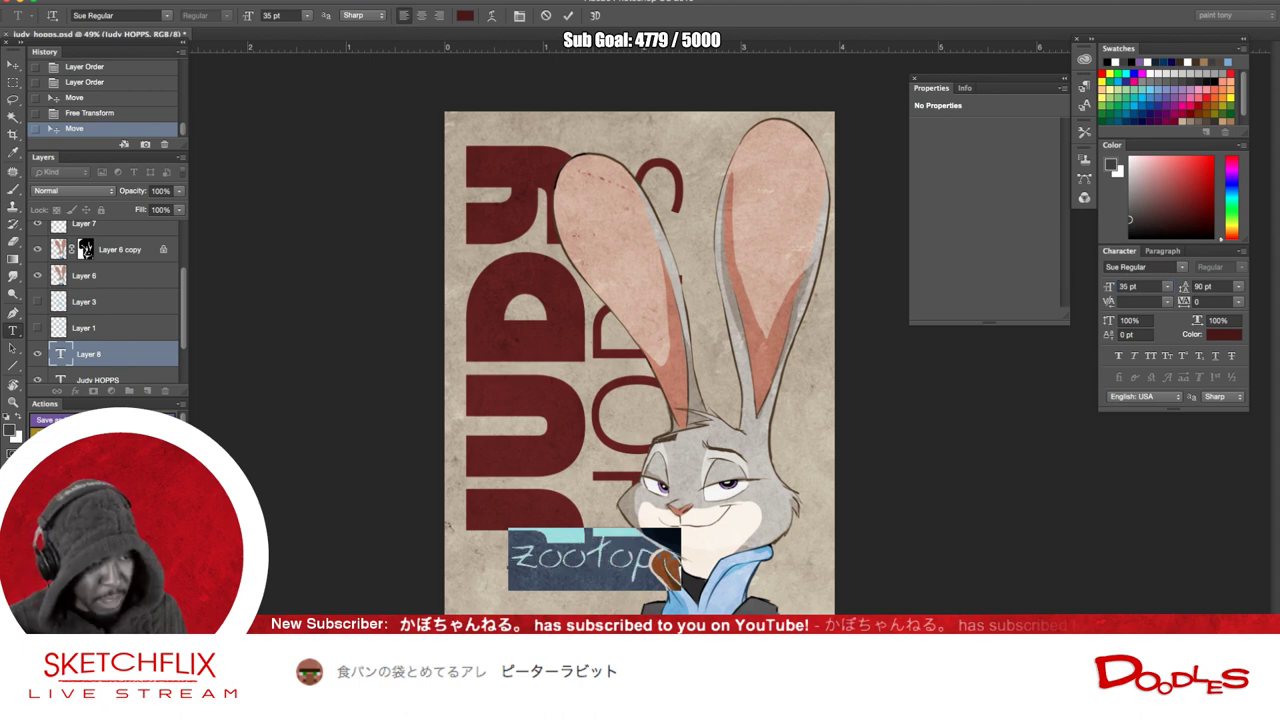
- Position zootopia directly beneath the vertical title, beside the rabbit's collar, and save the document
click(13, 64)
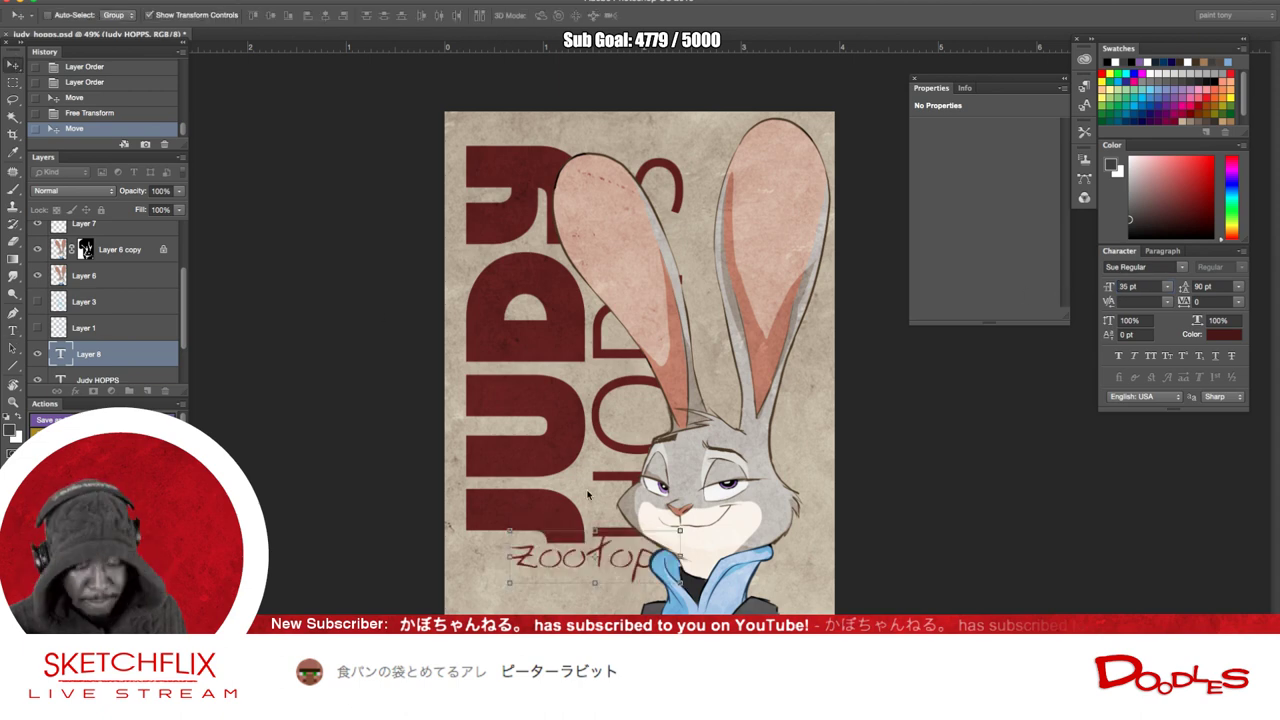
drag(618, 562, 580, 584)
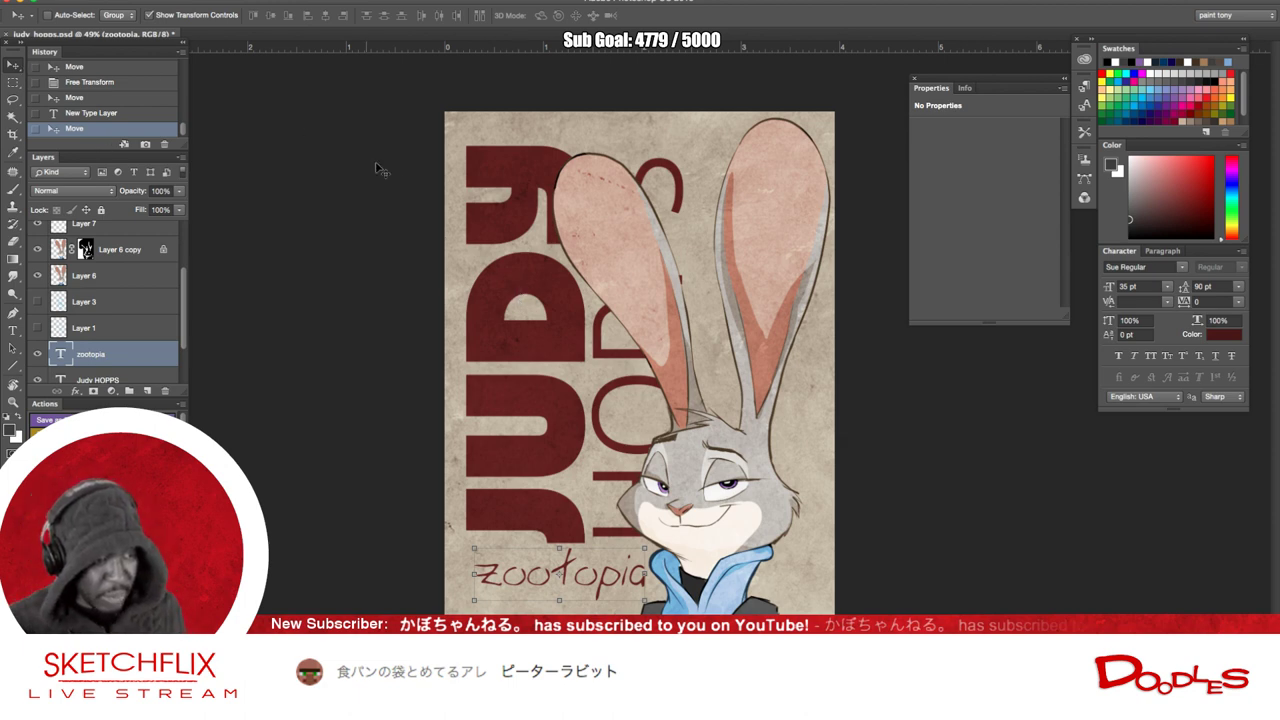
key(super+s)
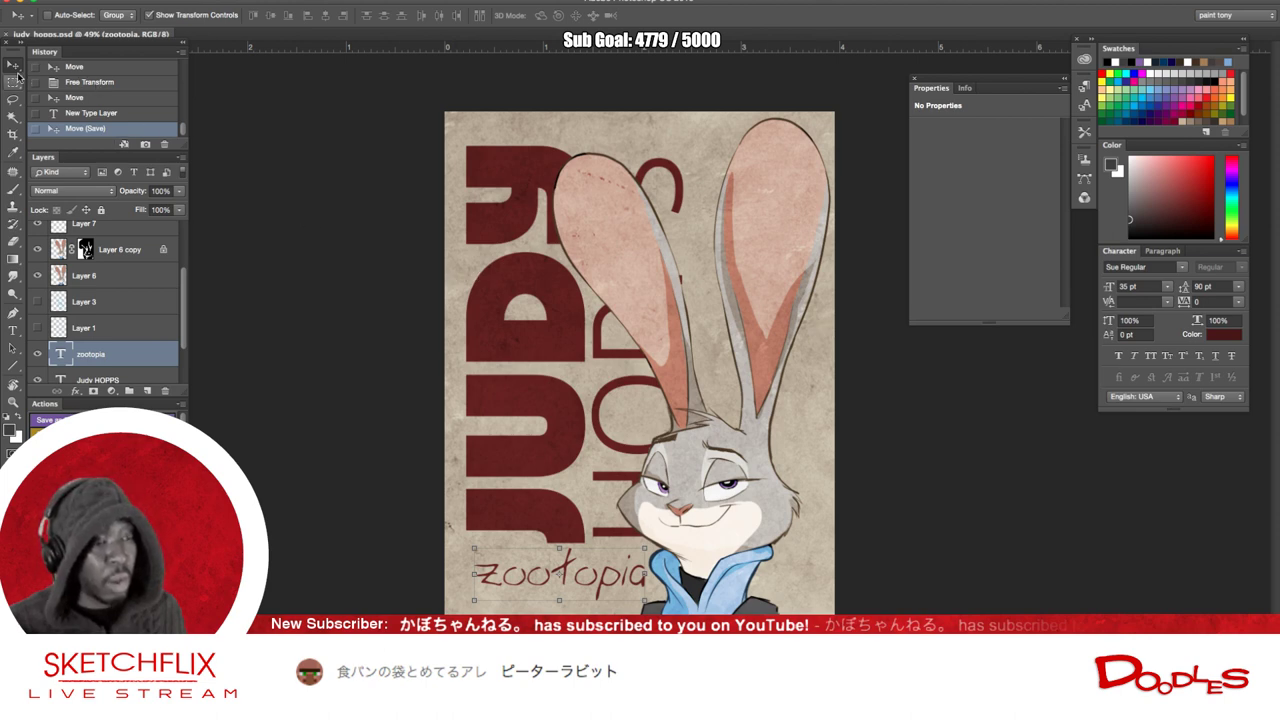
key(super+Tab)
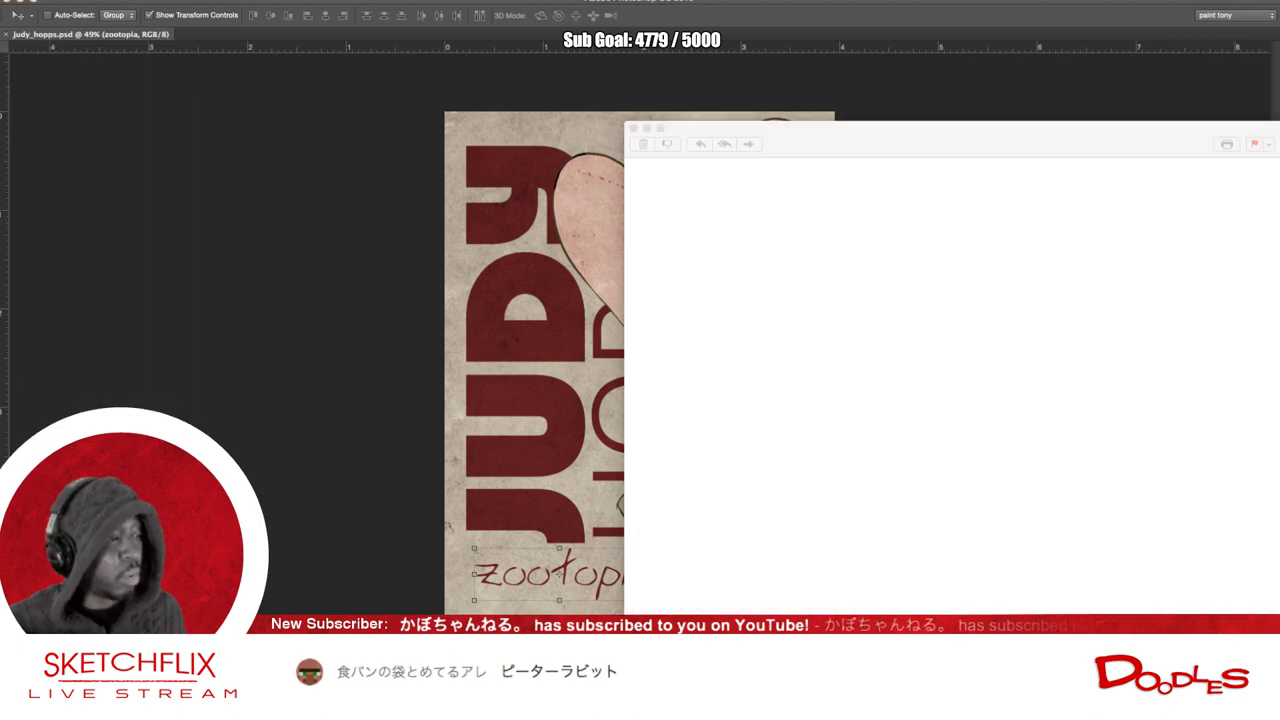
drag(1000, 135, 5, 500)
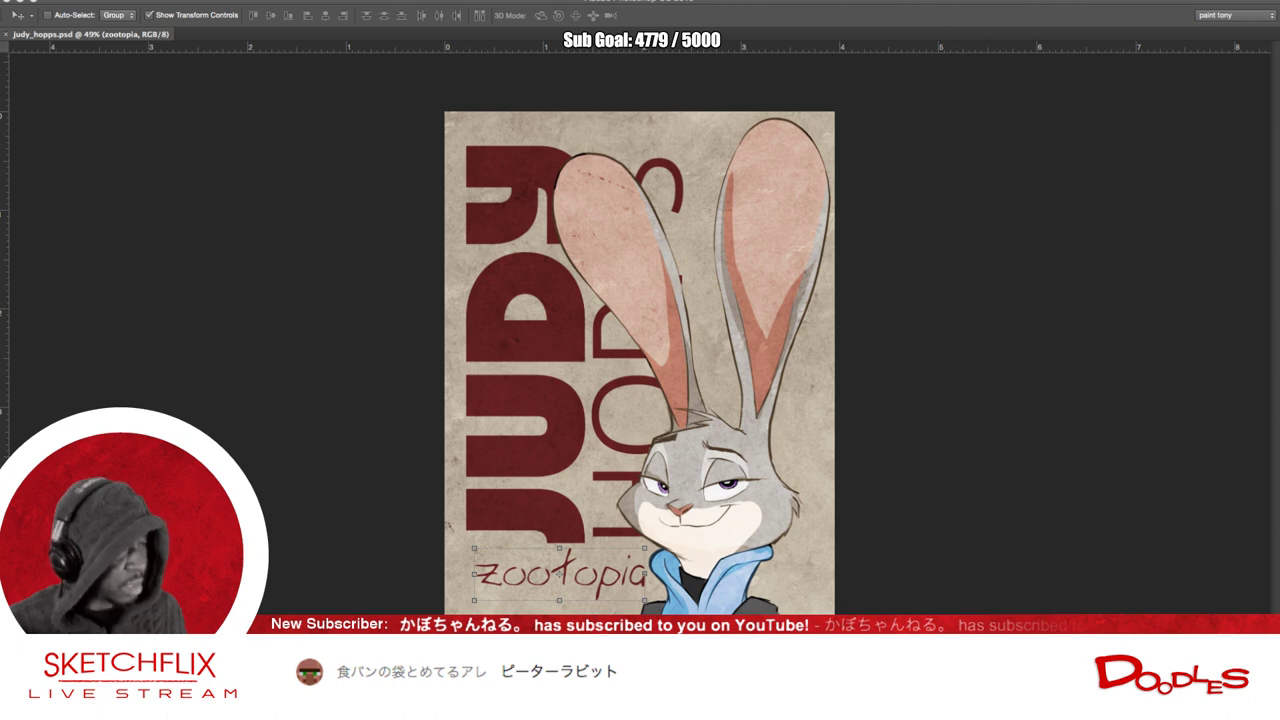
click(894, 3)
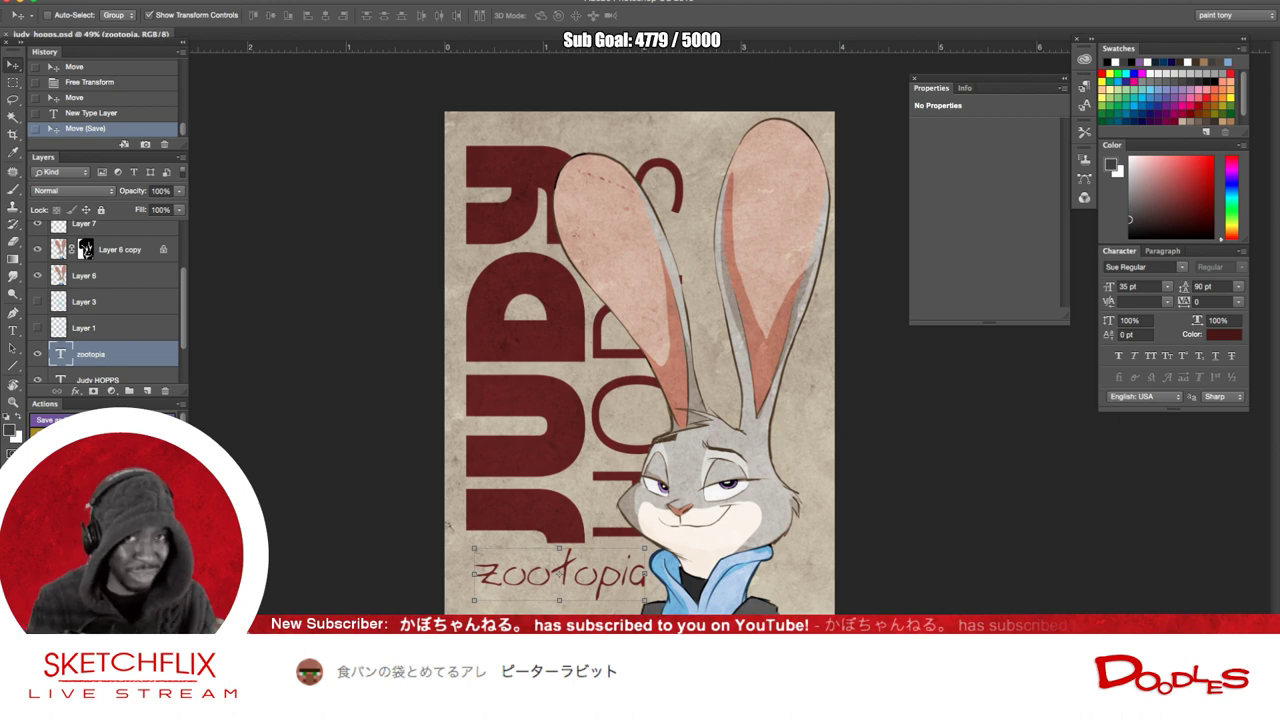
key(Tab)
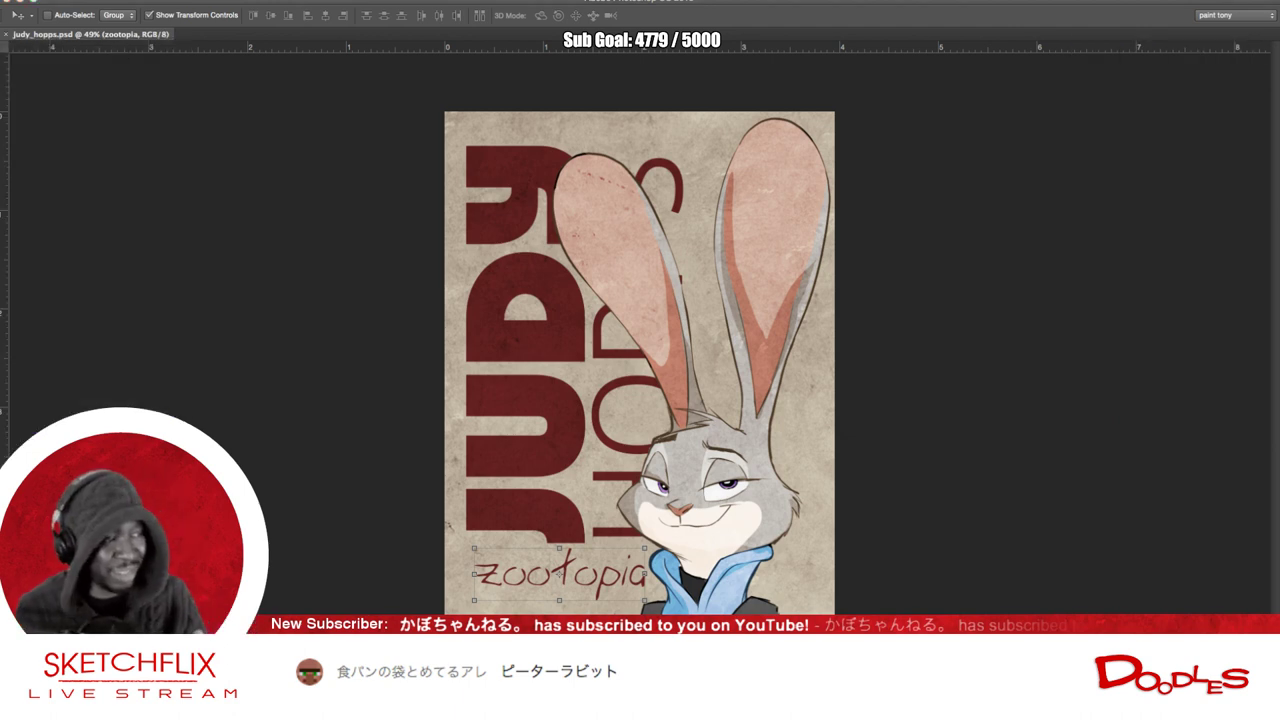